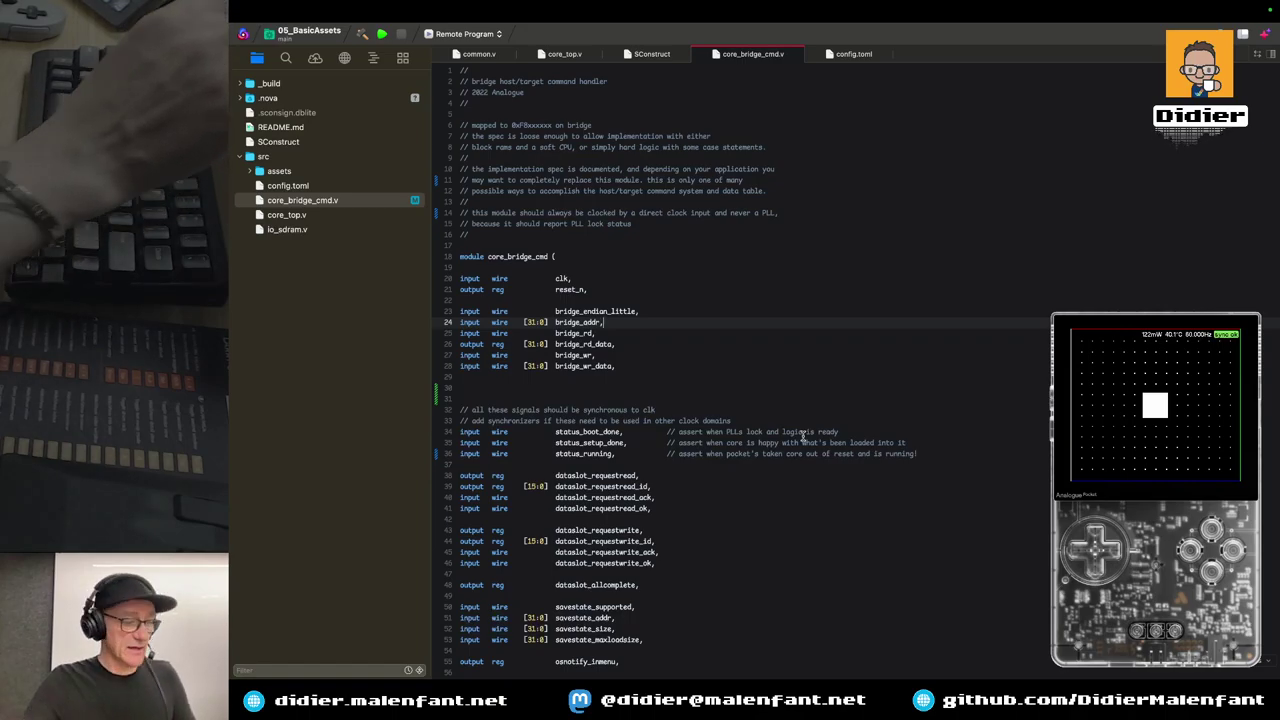
Switch to the Signal Tap Logic Analyzer and program the device with pf_core.sof
{"action": "key", "text": "ctrl+Right"}
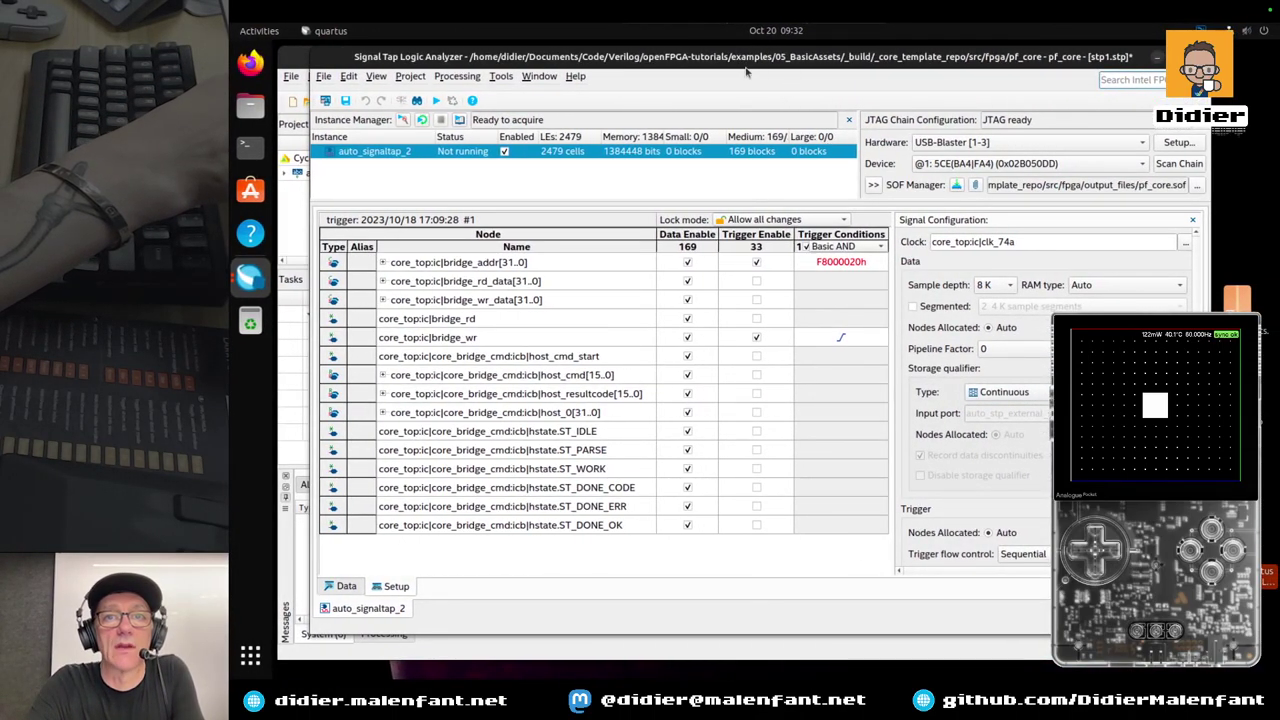
{"action": "left_click_drag", "start_coordinate": [743, 60], "coordinate": [731, 73]}
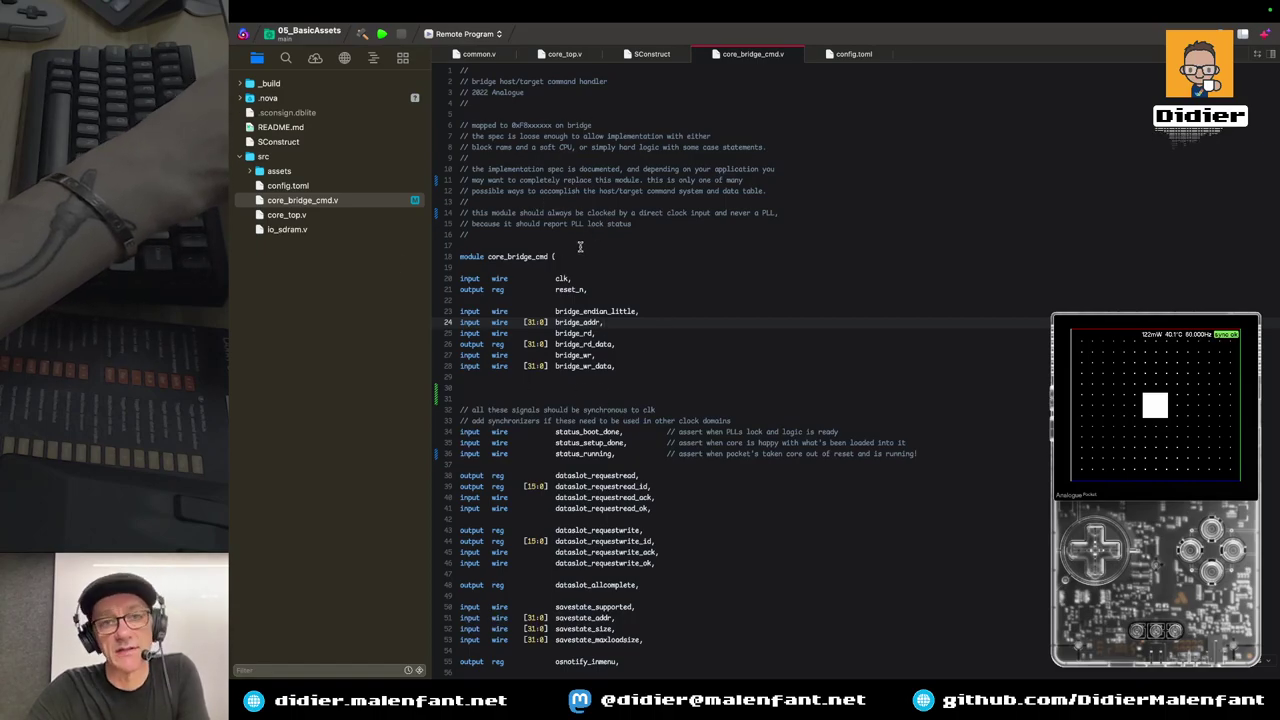
{"action": "key", "text": "ctrl+Right"}
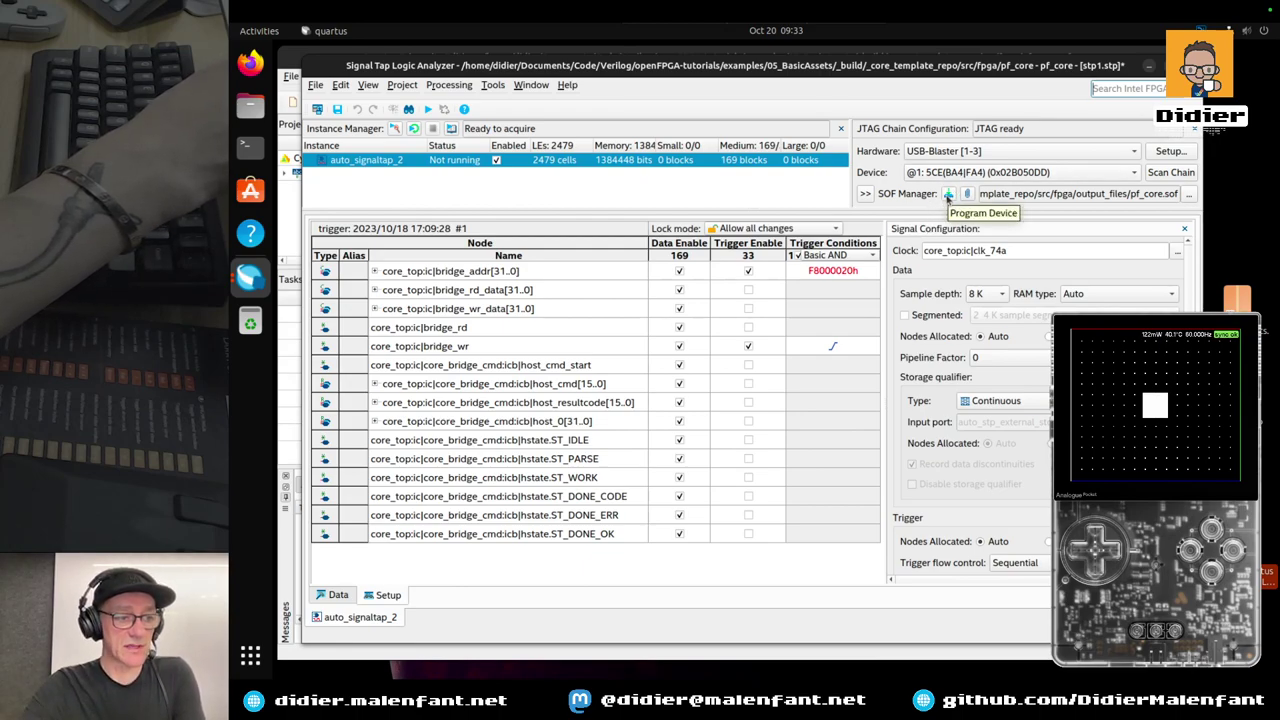
{"action": "left_click", "coordinate": [948, 195]}
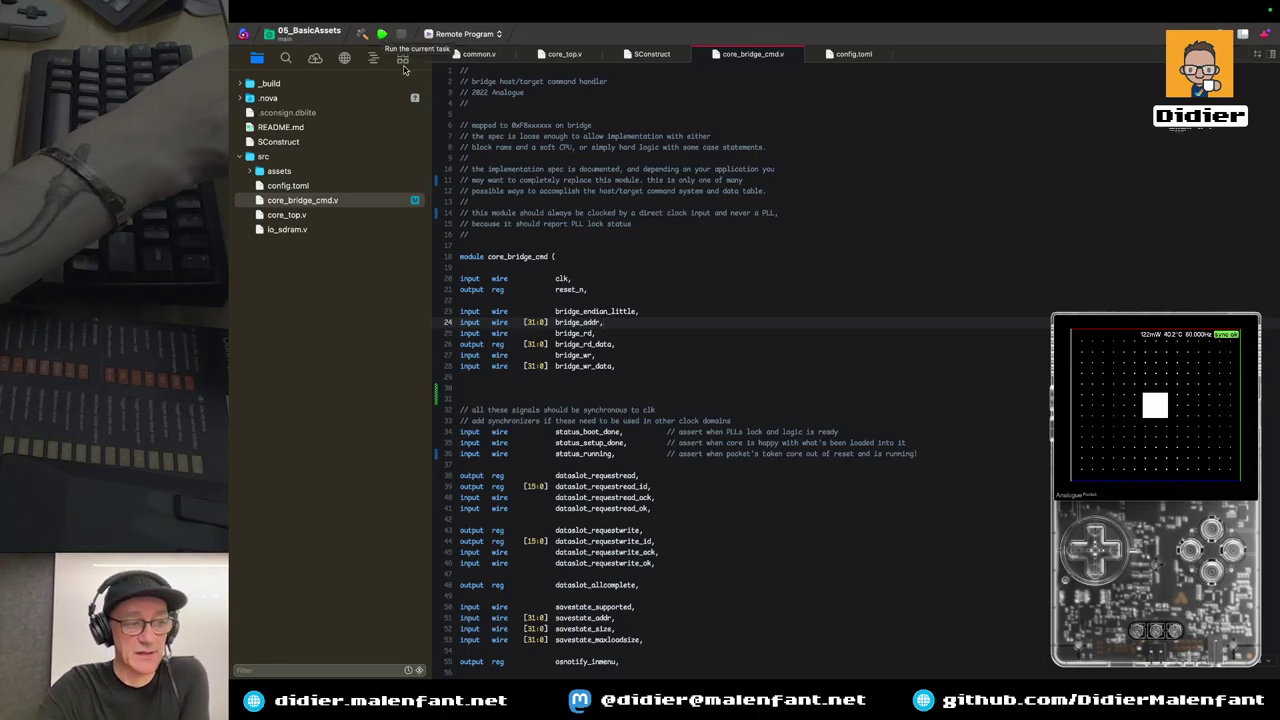
Return to Signal Tap, close the analyzer without saving stp1.stp, and reopen it from the pf_core project in Quartus
{"action": "key", "text": "ctrl+Right"}
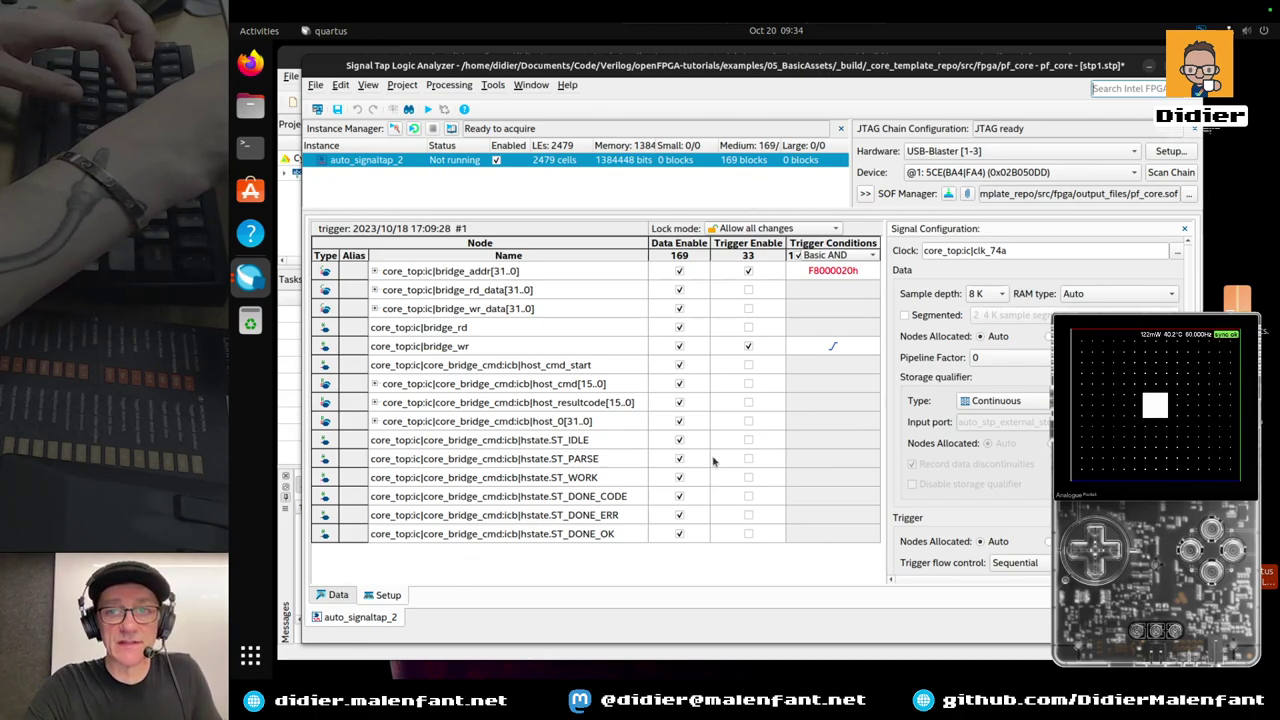
{"action": "left_click_drag", "start_coordinate": [884, 424], "coordinate": [903, 424]}
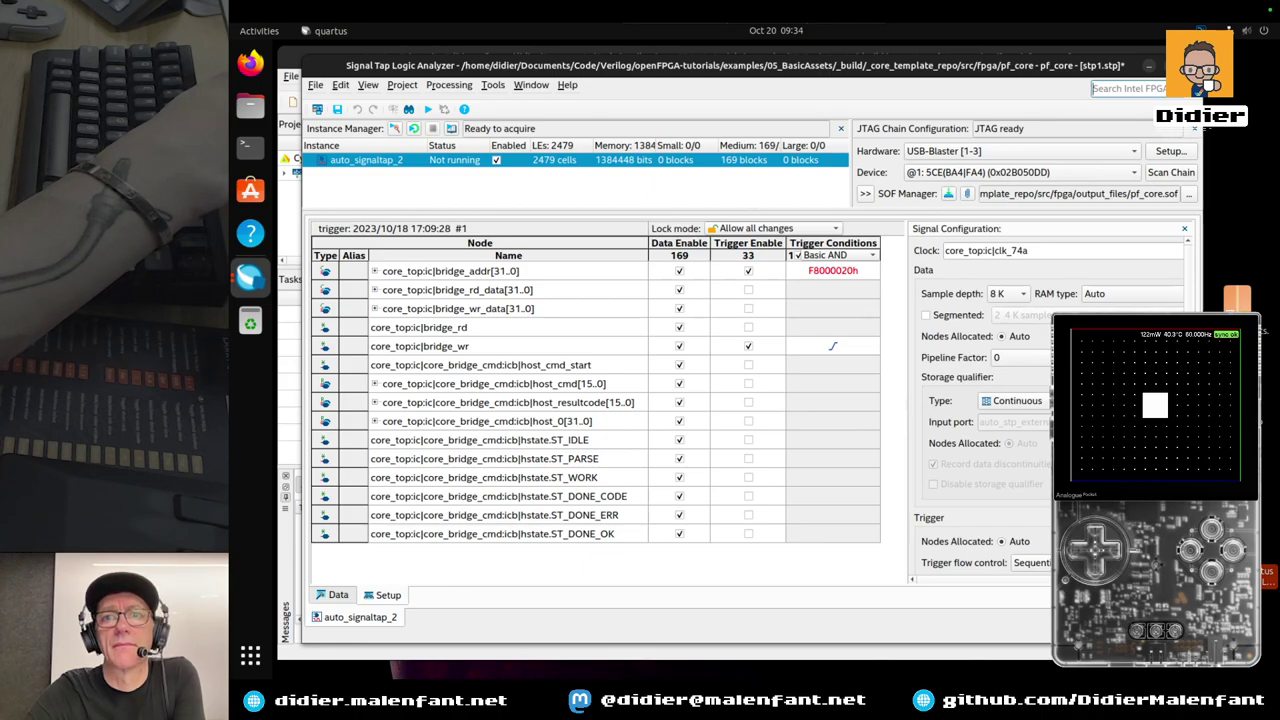
{"action": "key", "text": "alt+F4"}
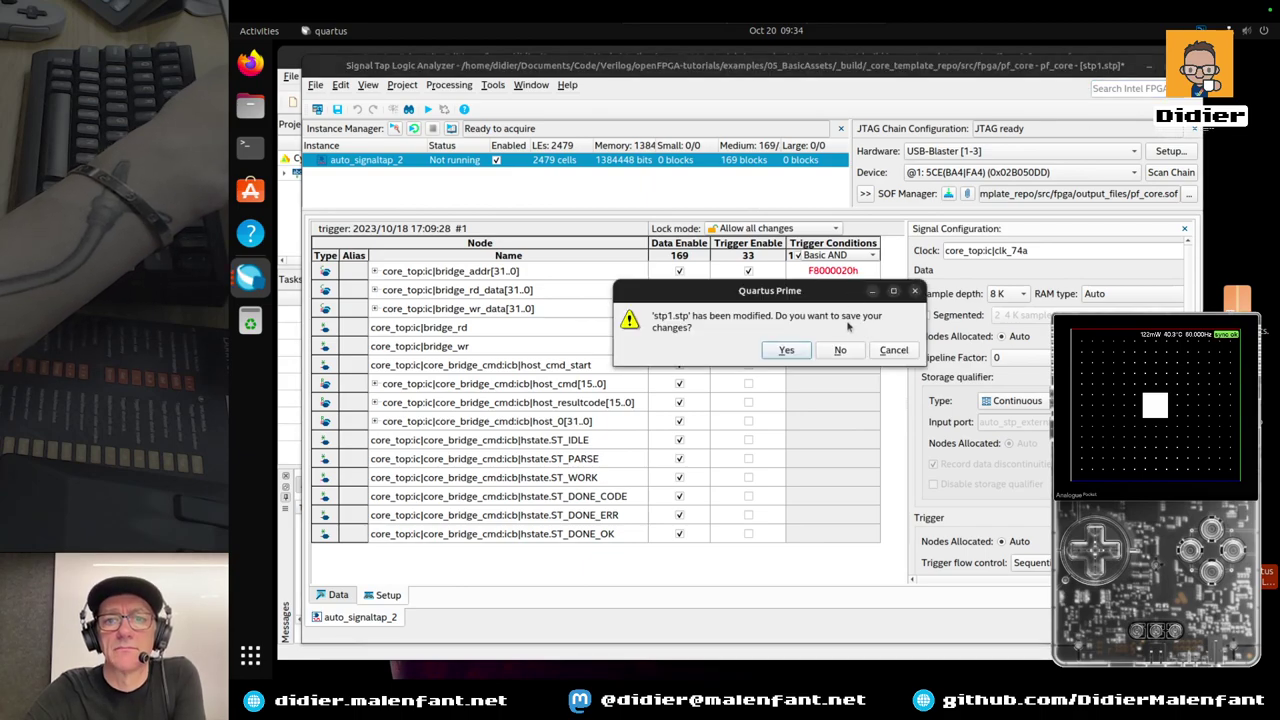
{"action": "left_click", "coordinate": [840, 350]}
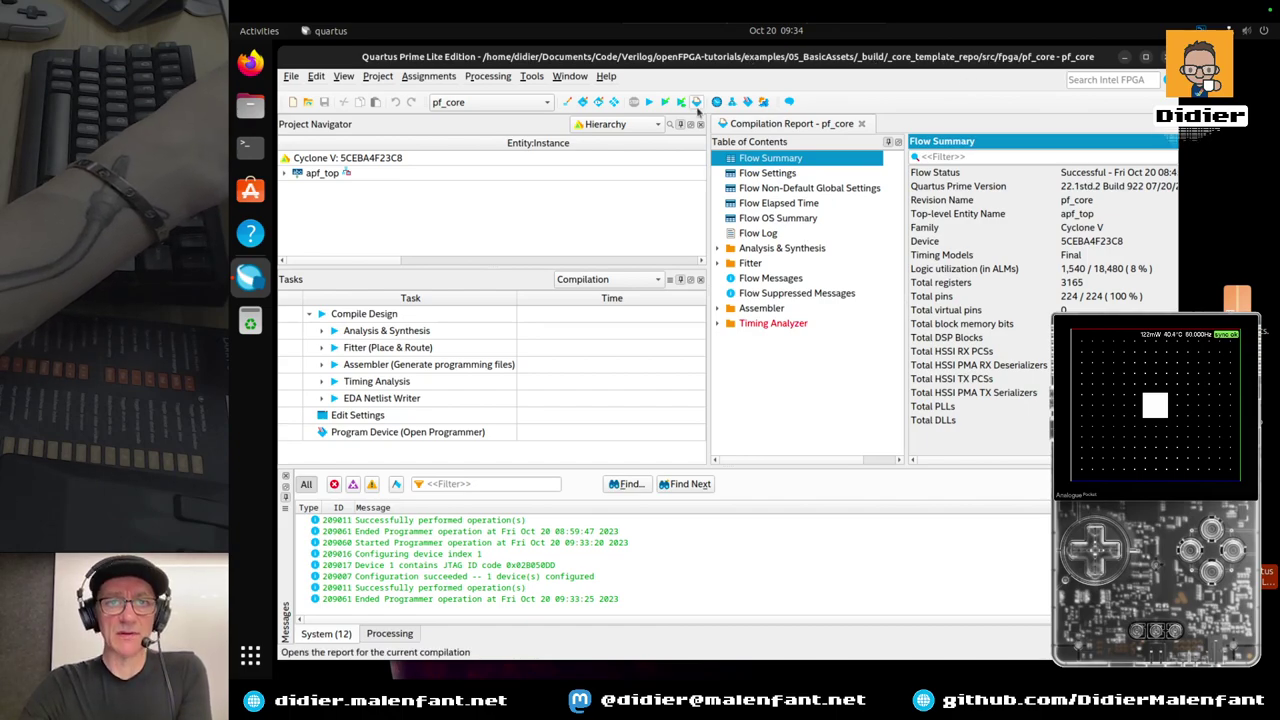
{"action": "left_click", "coordinate": [531, 76]}
{"action": "left_click", "coordinate": [566, 238]}
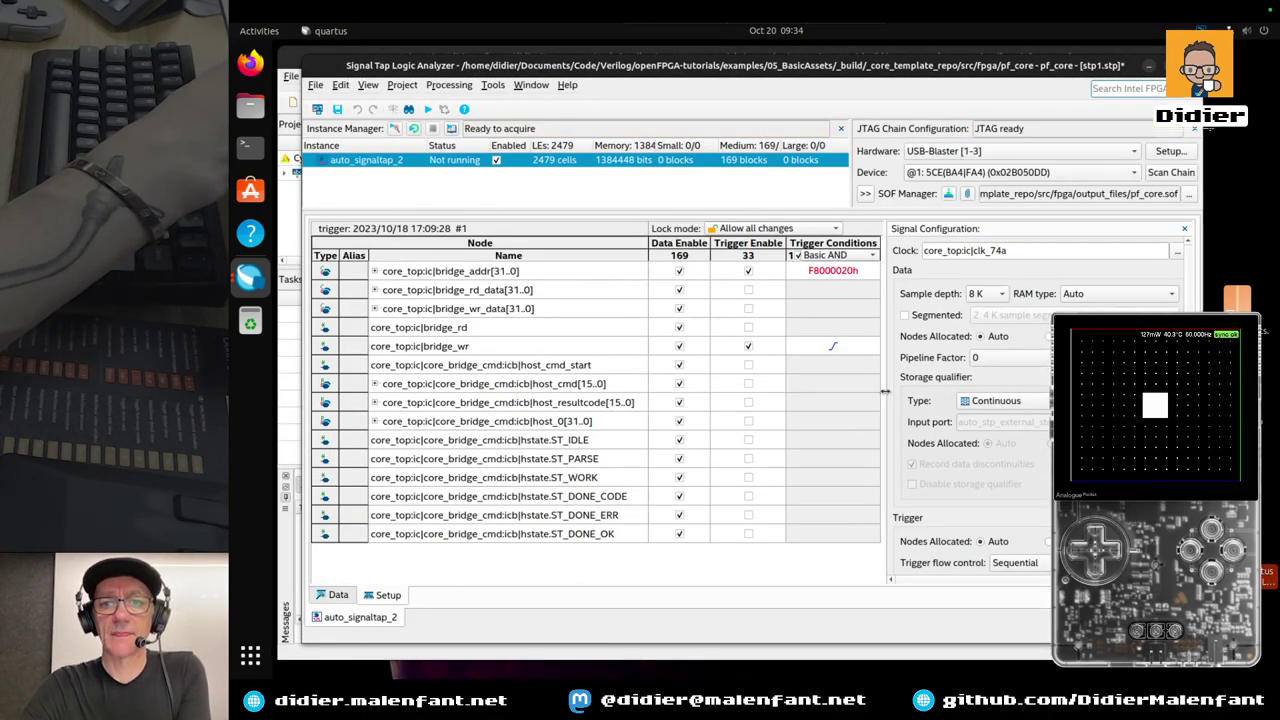
Program the device again with pf_core.sof and run the auto_signaltap_2 analysis to capture the bridge signals
{"action": "left_click_drag", "start_coordinate": [885, 391], "coordinate": [903, 391]}
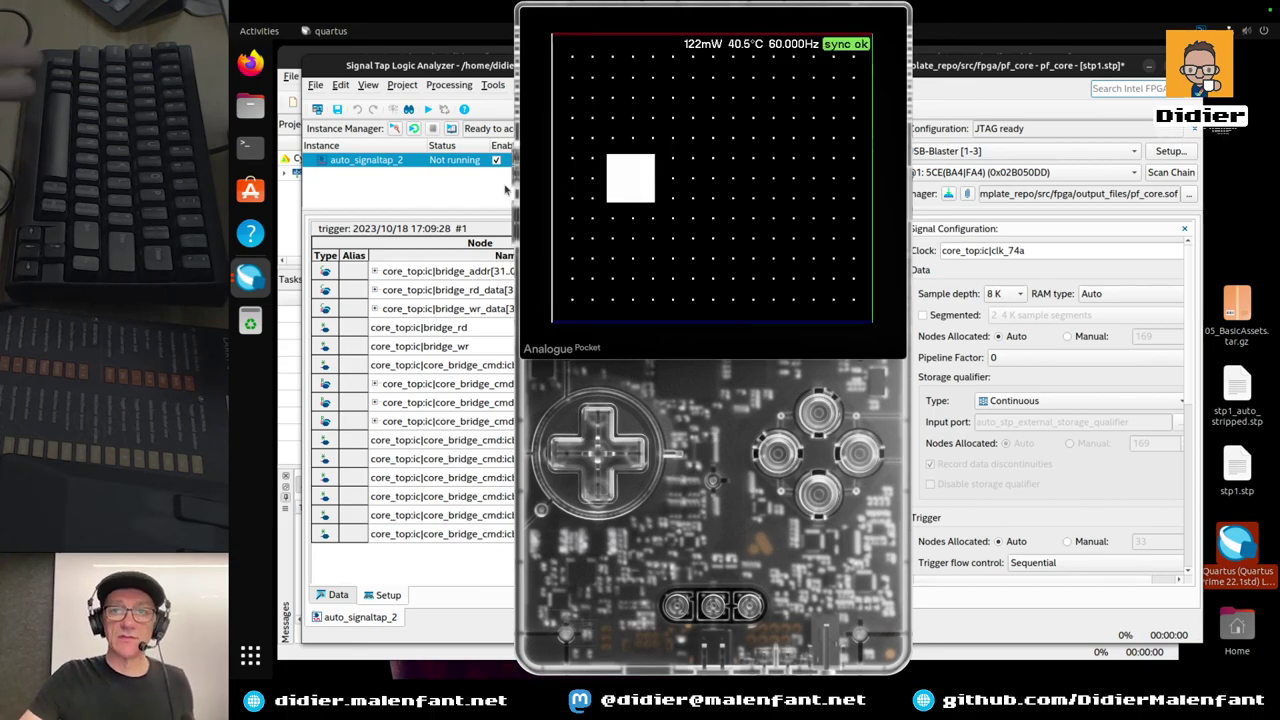
{"action": "left_click", "coordinate": [951, 193]}
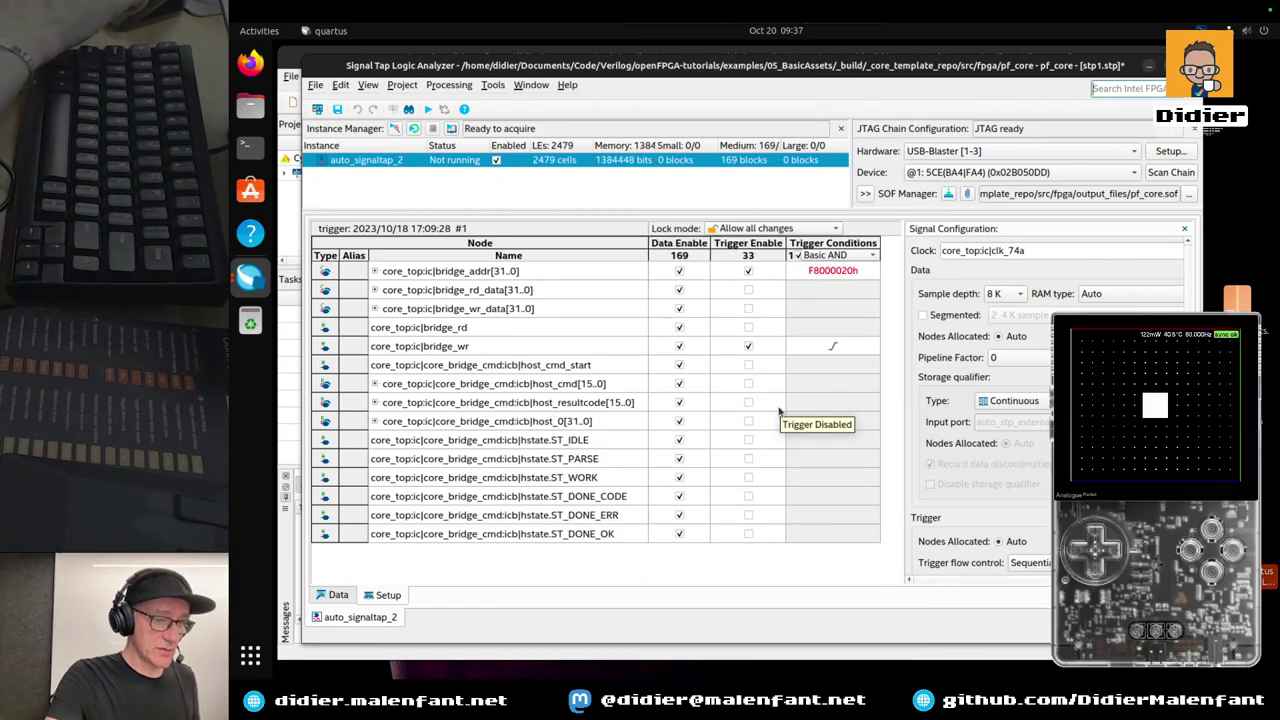
{"action": "left_click", "coordinate": [948, 194]}
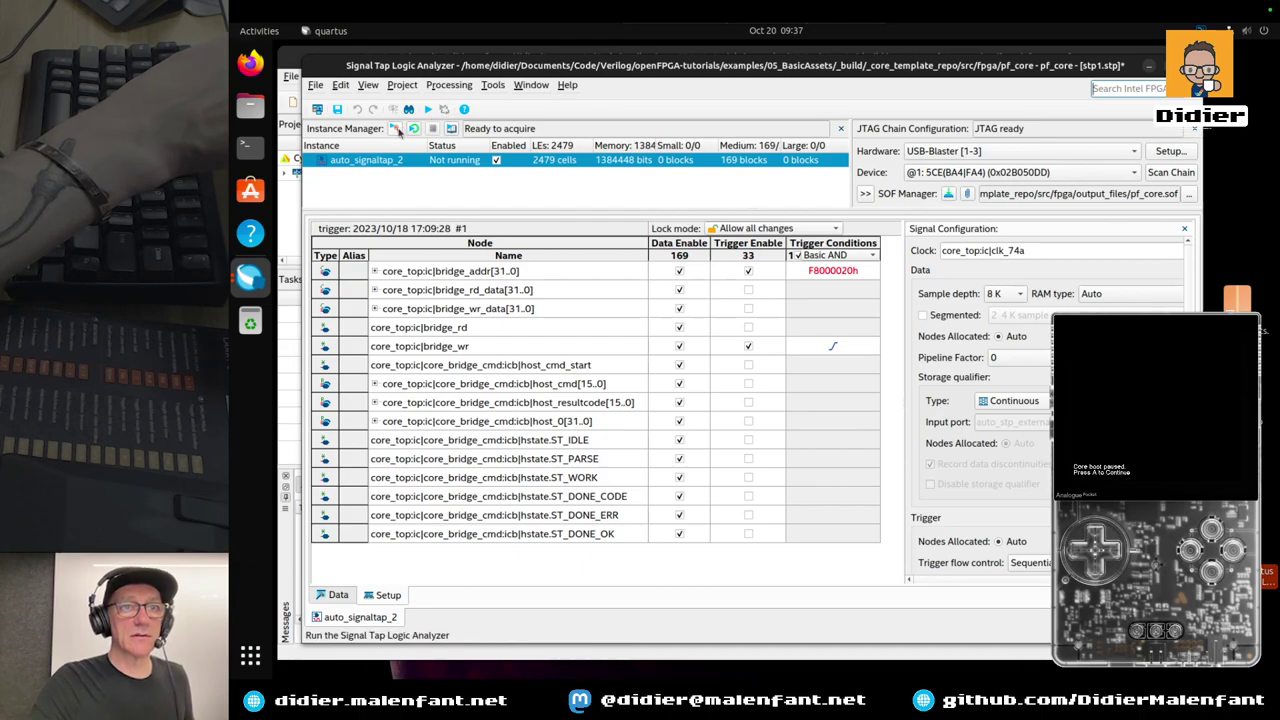
{"action": "left_click", "coordinate": [395, 129]}
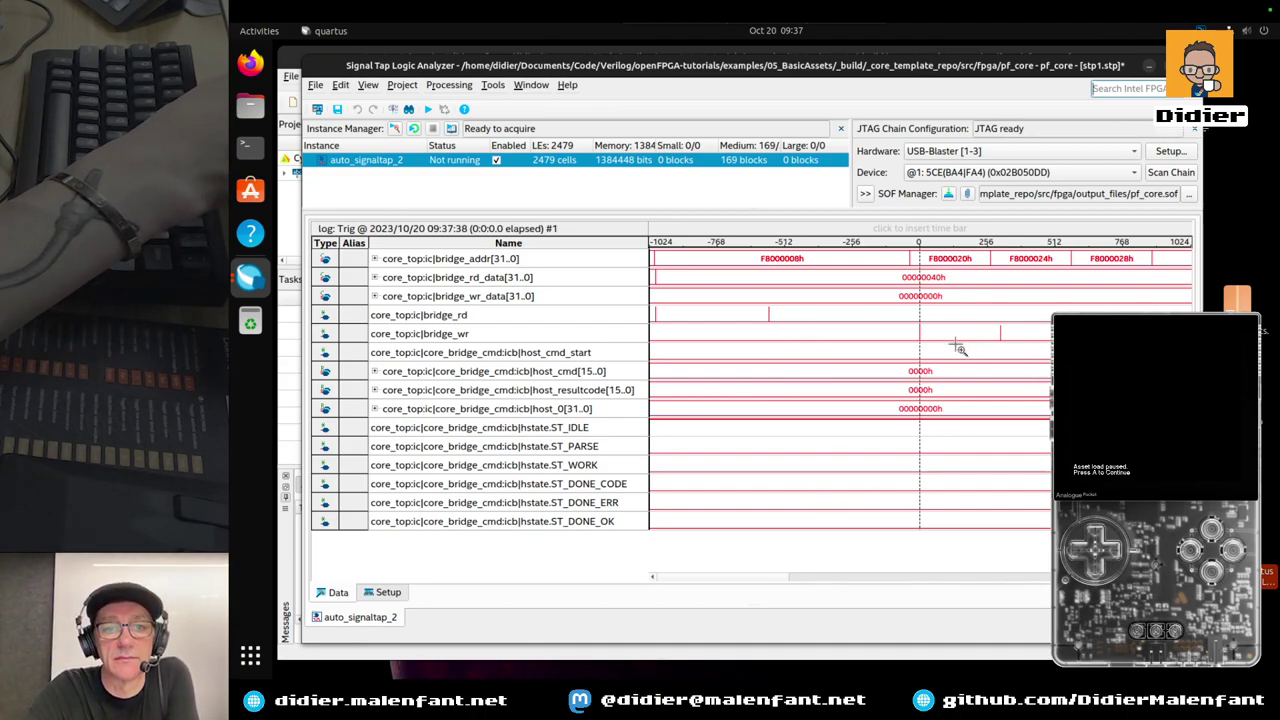
Zoom in on the bridge_wr pulse at the trigger point and inspect the bridge_wr_data and bridge_addr values
{"action": "mouse_move", "coordinate": [924, 274]}
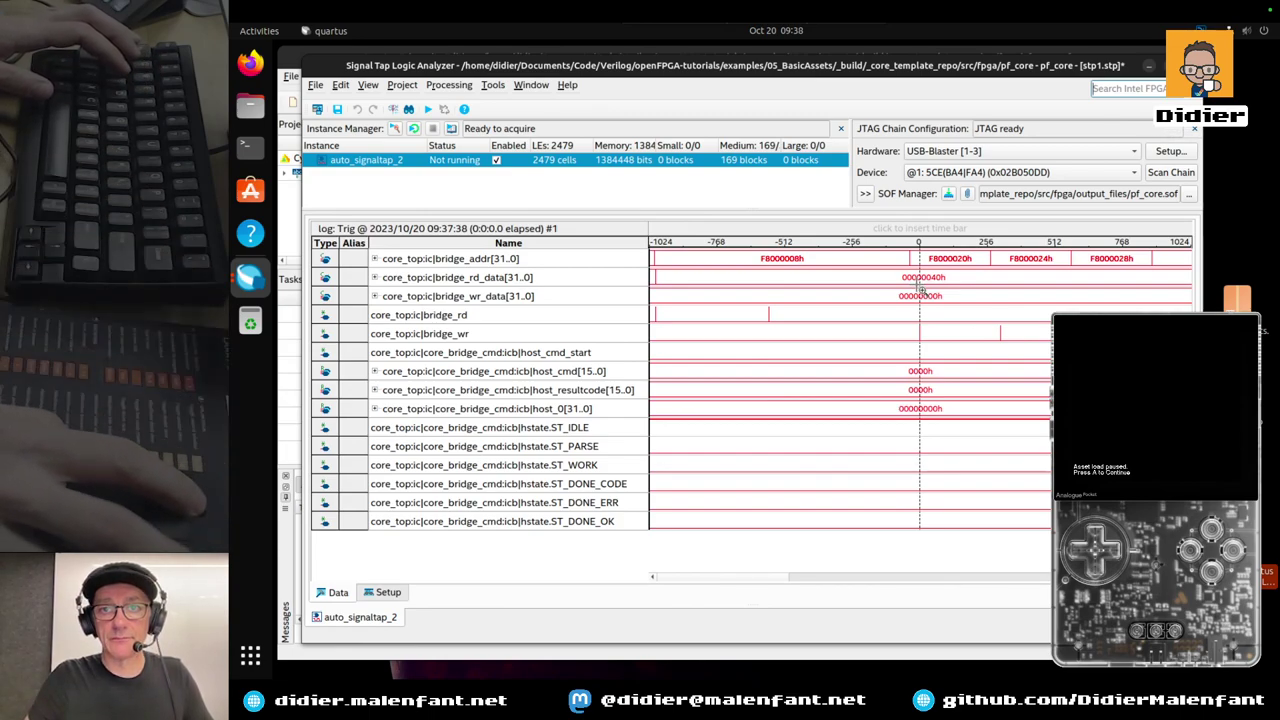
{"action": "left_click", "coordinate": [920, 288]}
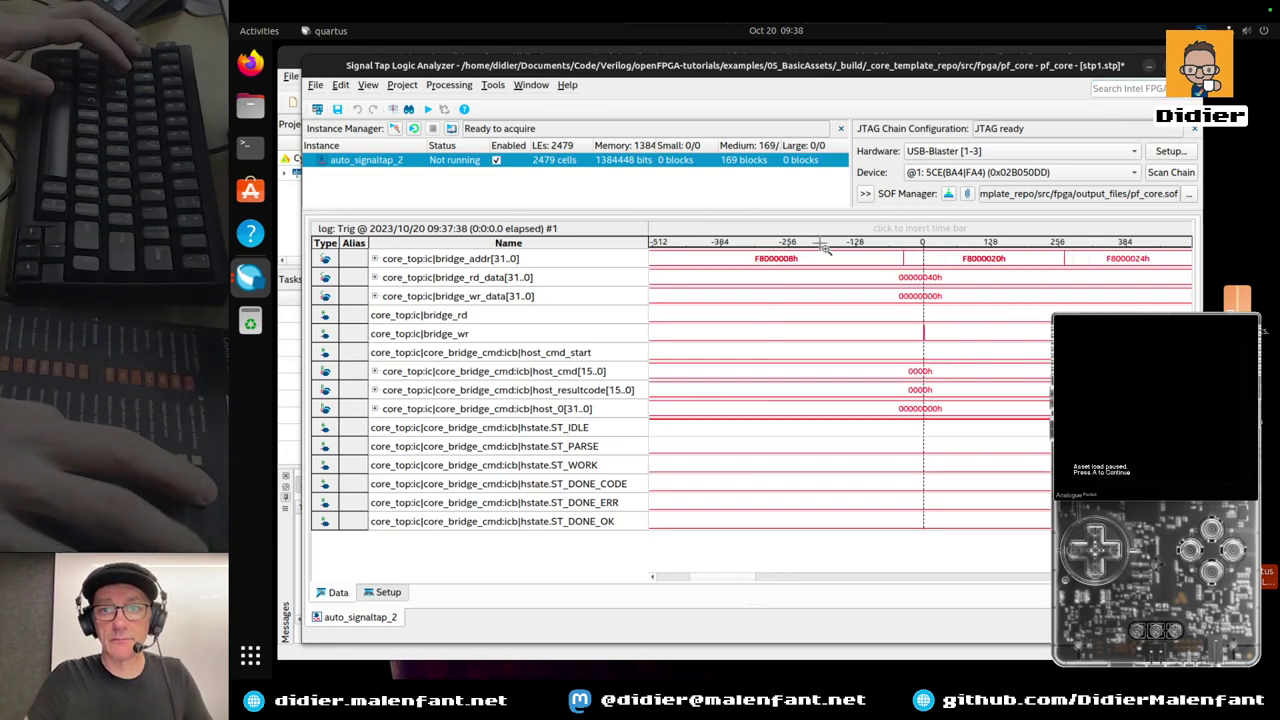
{"action": "left_click", "coordinate": [925, 334]}
{"action": "left_click", "coordinate": [922, 332]}
{"action": "left_click", "coordinate": [912, 328]}
{"action": "left_click", "coordinate": [903, 331]}
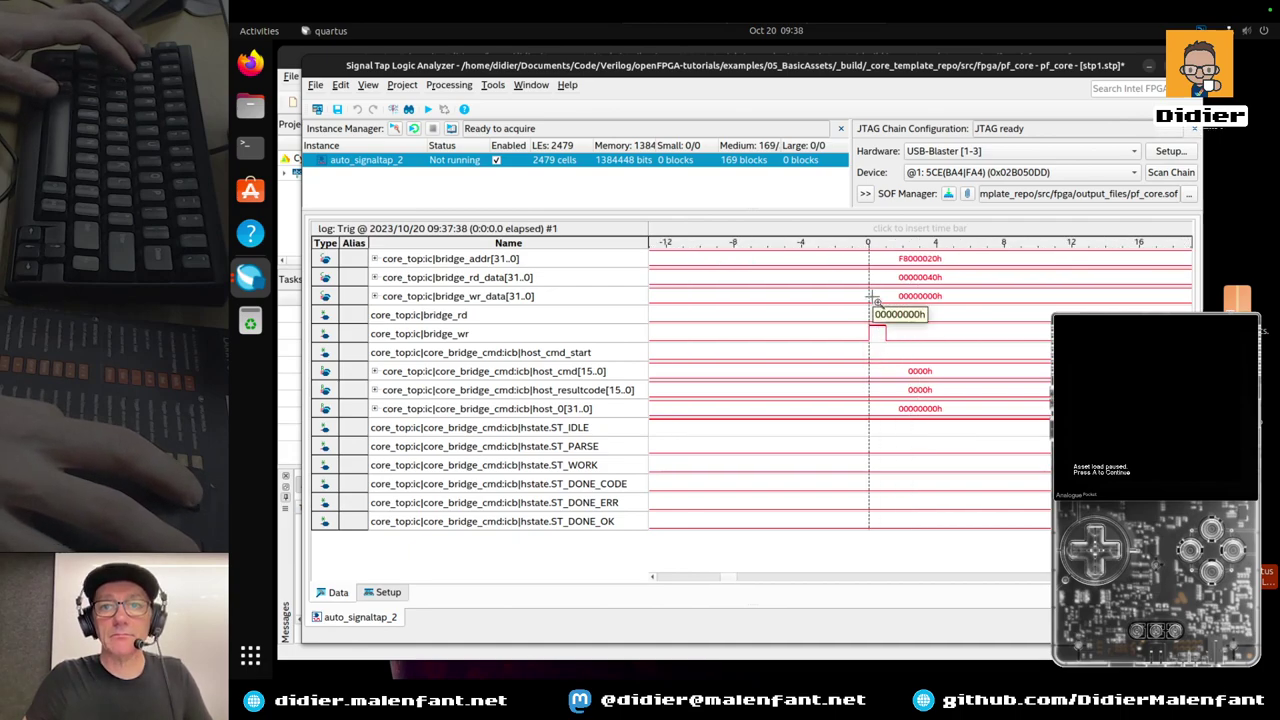
{"action": "mouse_move", "coordinate": [866, 262]}
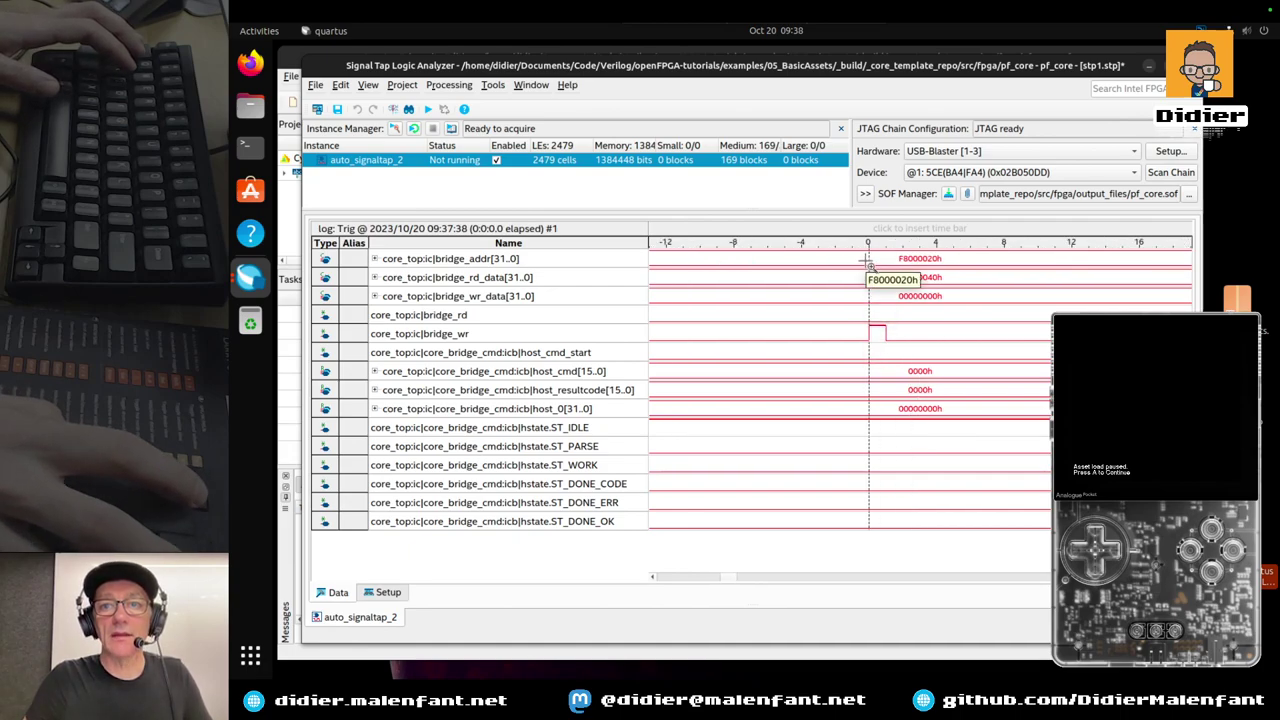
Zoom the captured waveform back out around the trigger to view the neighbouring bridge address changes
{"action": "right_click", "coordinate": [888, 334]}
{"action": "right_click", "coordinate": [890, 331]}
{"action": "right_click", "coordinate": [905, 329]}
{"action": "mouse_move", "coordinate": [903, 330]}
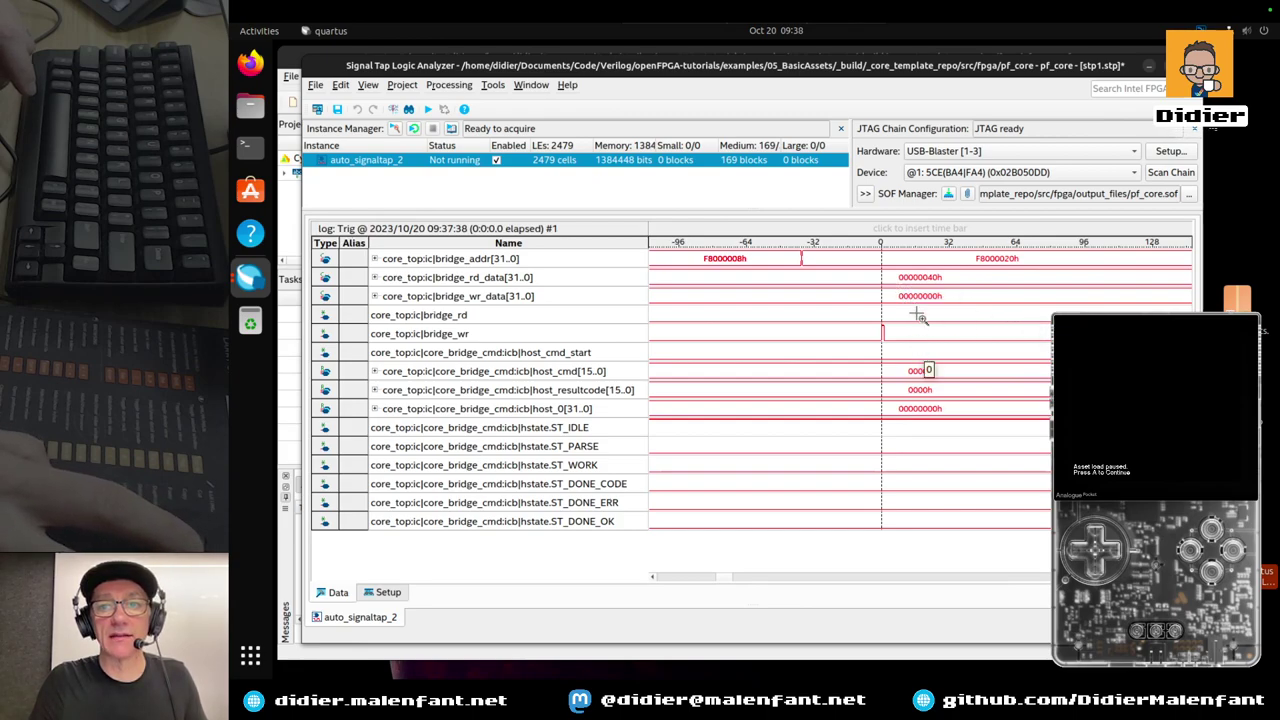
{"action": "mouse_move", "coordinate": [919, 308]}
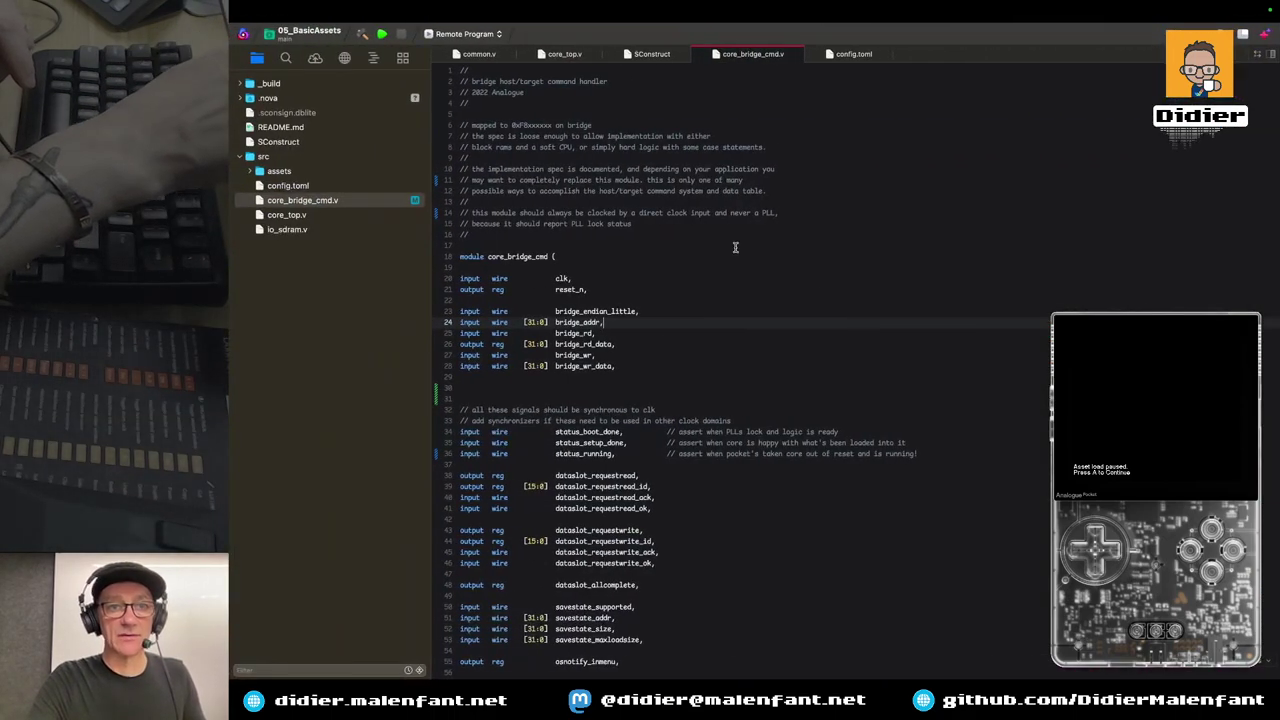
Switch to Safari and read the Host/Target Commands documentation from the introduction through to the Target Command List
{"action": "key", "text": "ctrl+Left"}
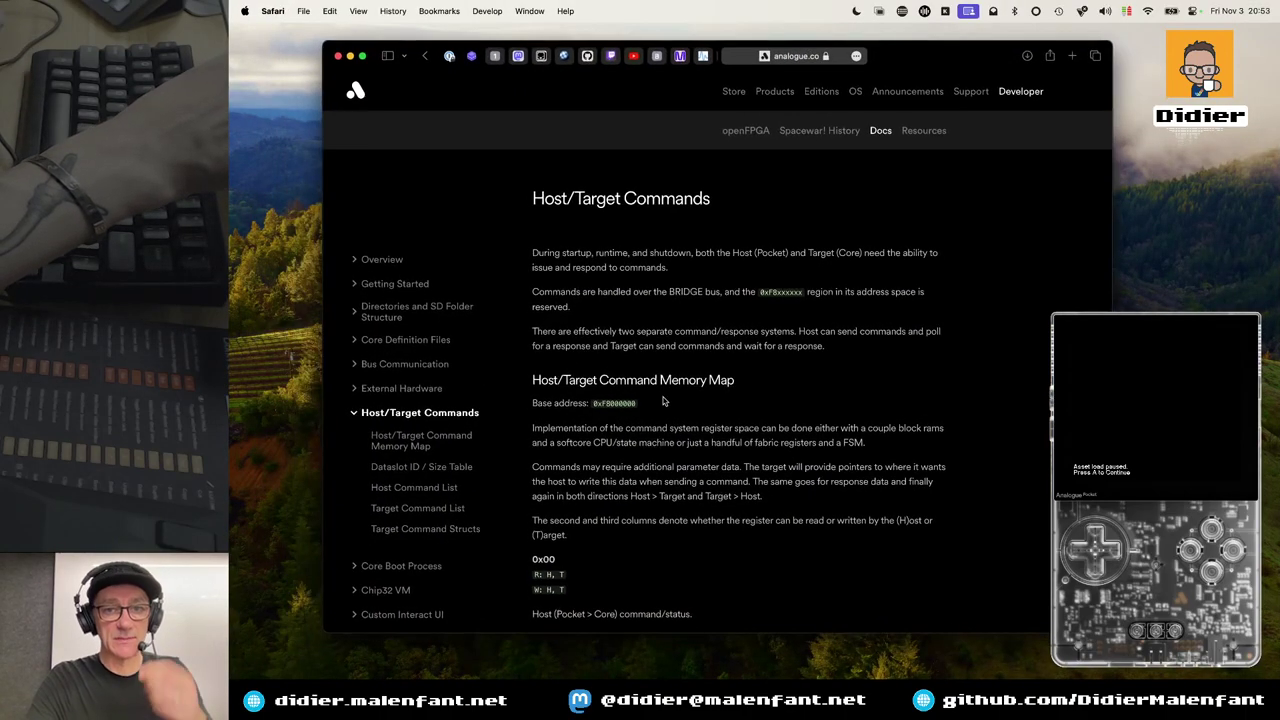
{"action": "scroll", "coordinate": [646, 428], "scroll_direction": "down", "scroll_amount": 5}
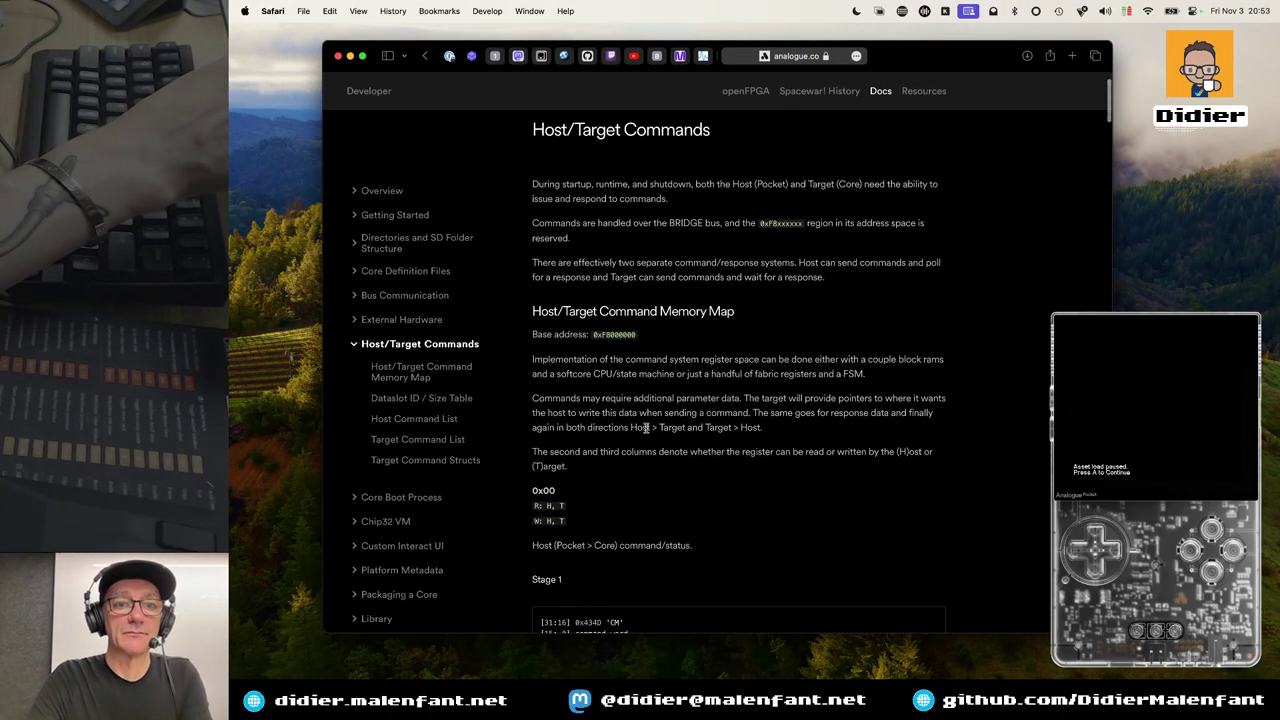
{"action": "scroll", "coordinate": [646, 431], "scroll_direction": "down", "scroll_amount": 8}
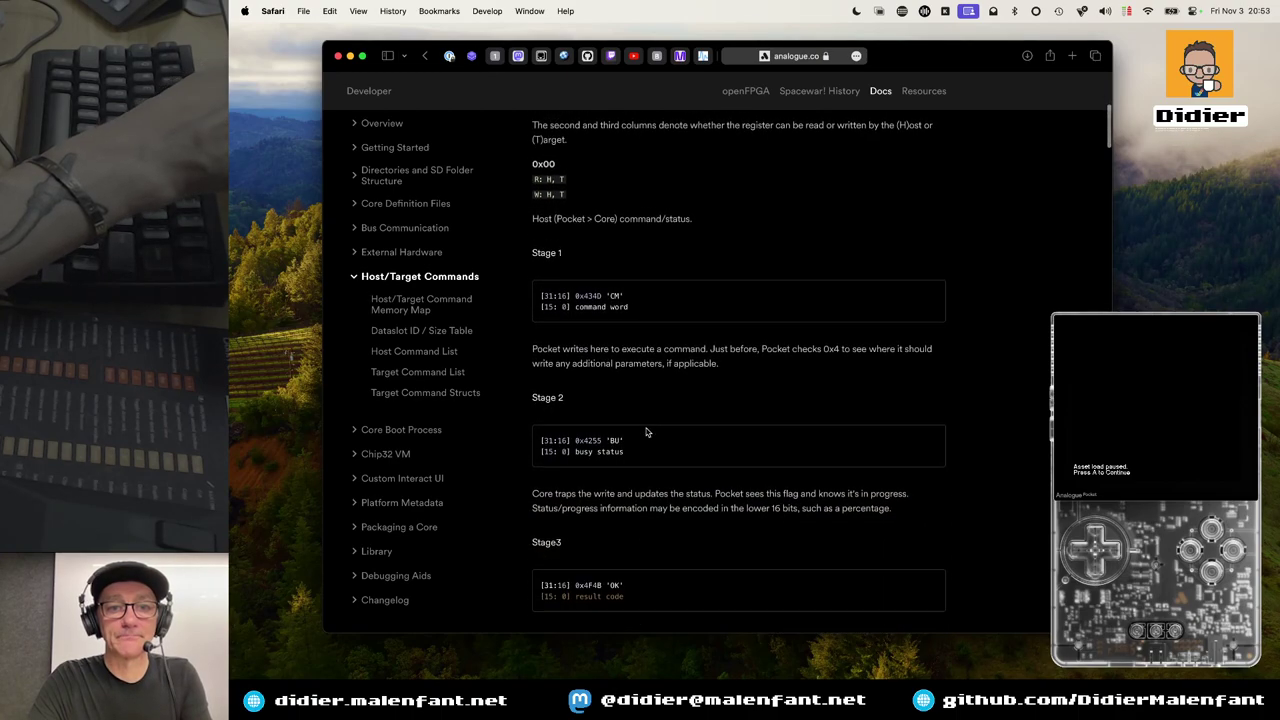
{"action": "scroll", "coordinate": [646, 431], "scroll_direction": "down", "scroll_amount": 4}
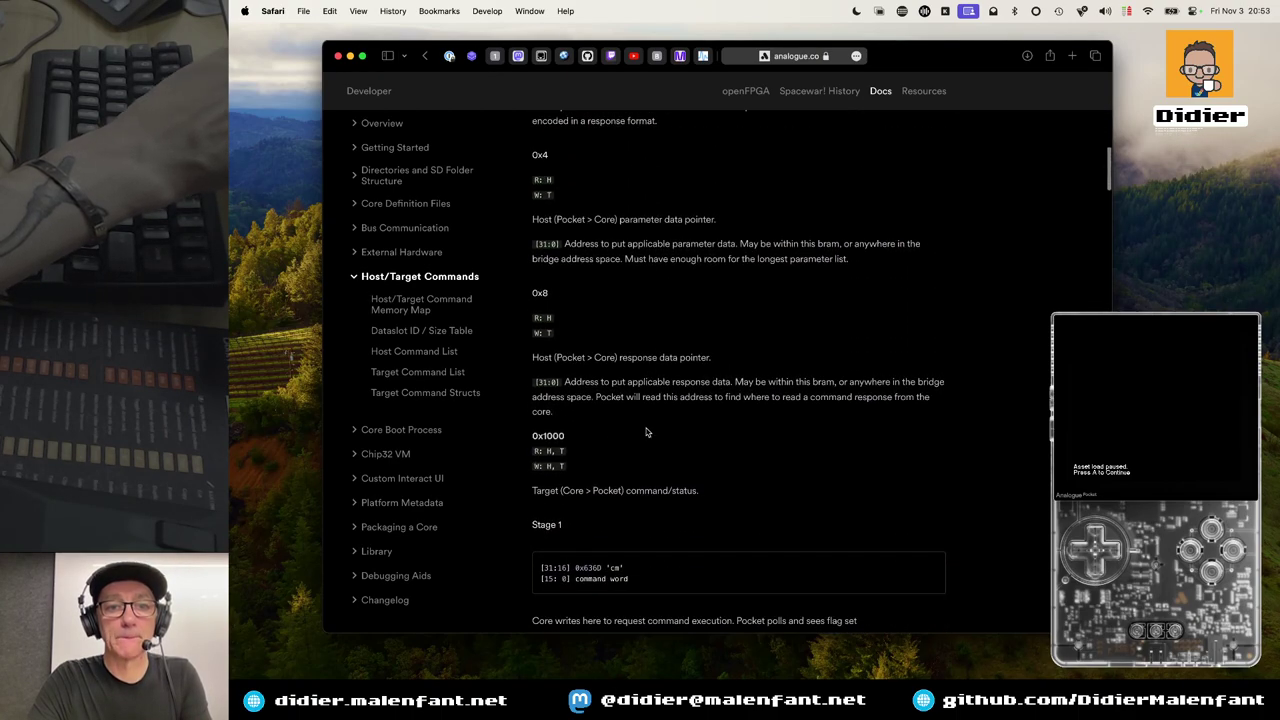
{"action": "scroll", "coordinate": [646, 428], "scroll_direction": "down", "scroll_amount": 10}
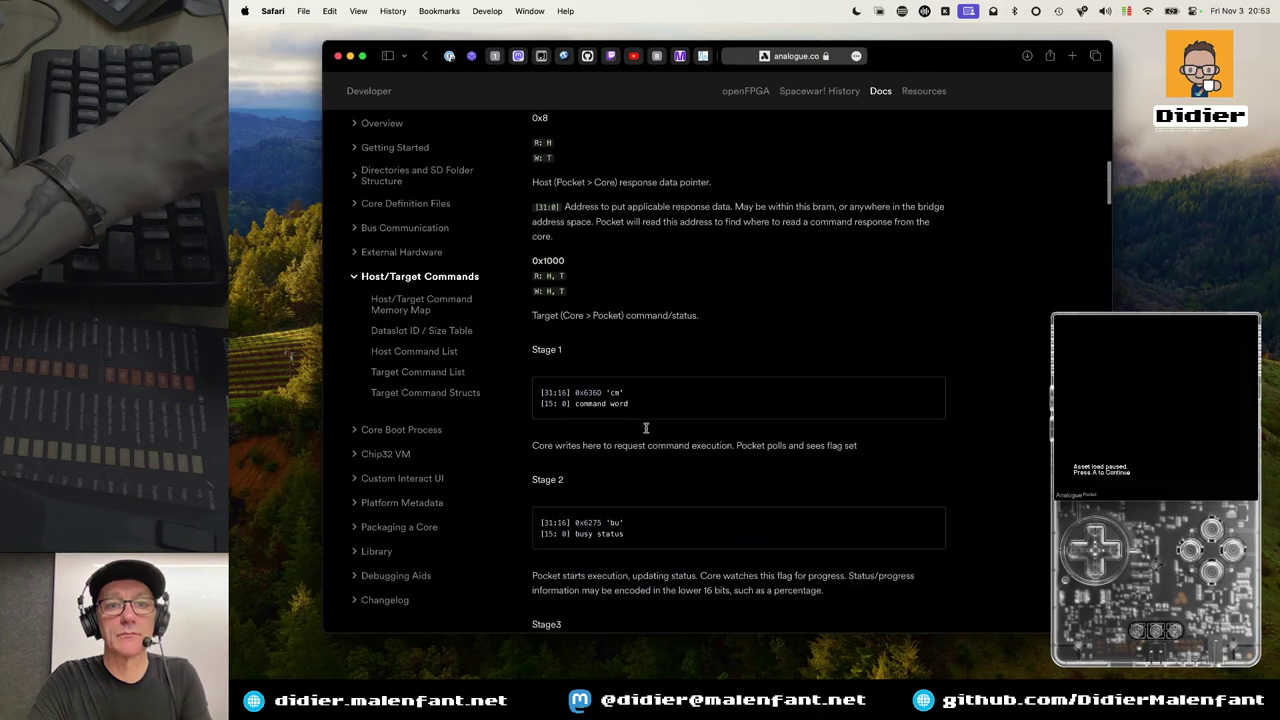
{"action": "scroll", "coordinate": [646, 431], "scroll_direction": "down", "scroll_amount": 6}
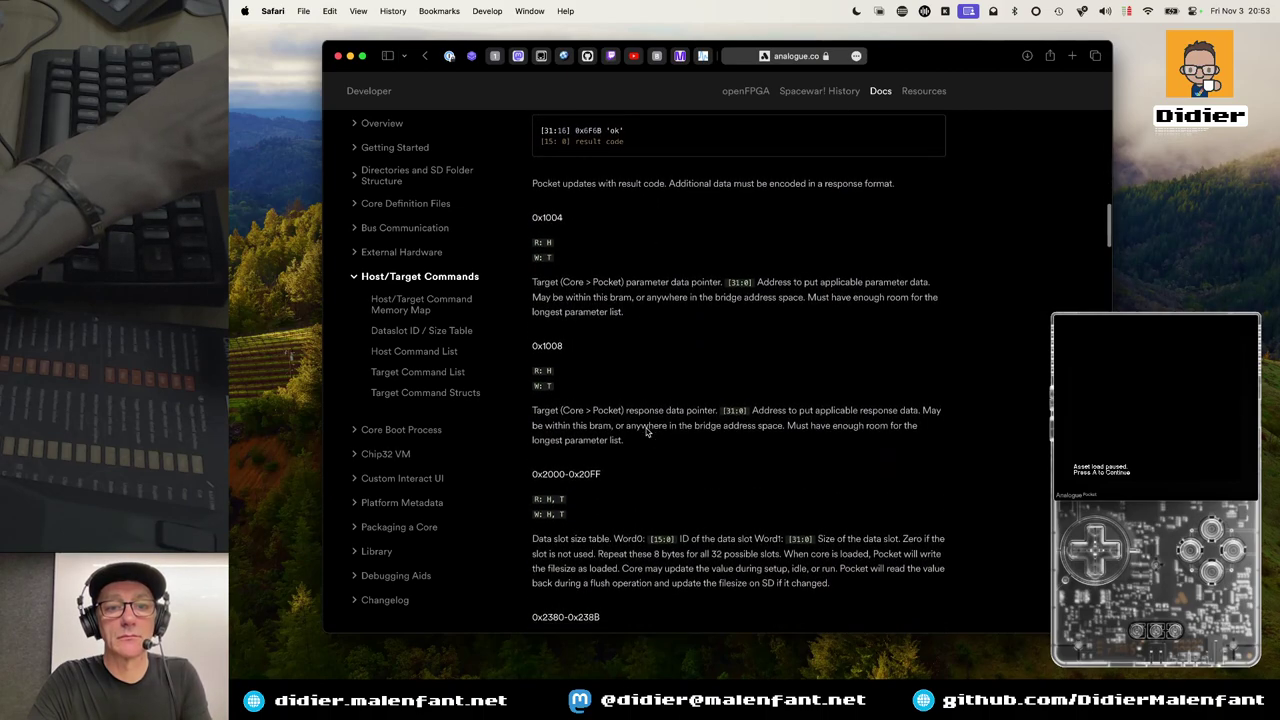
{"action": "scroll", "coordinate": [646, 431], "scroll_direction": "down", "scroll_amount": 7}
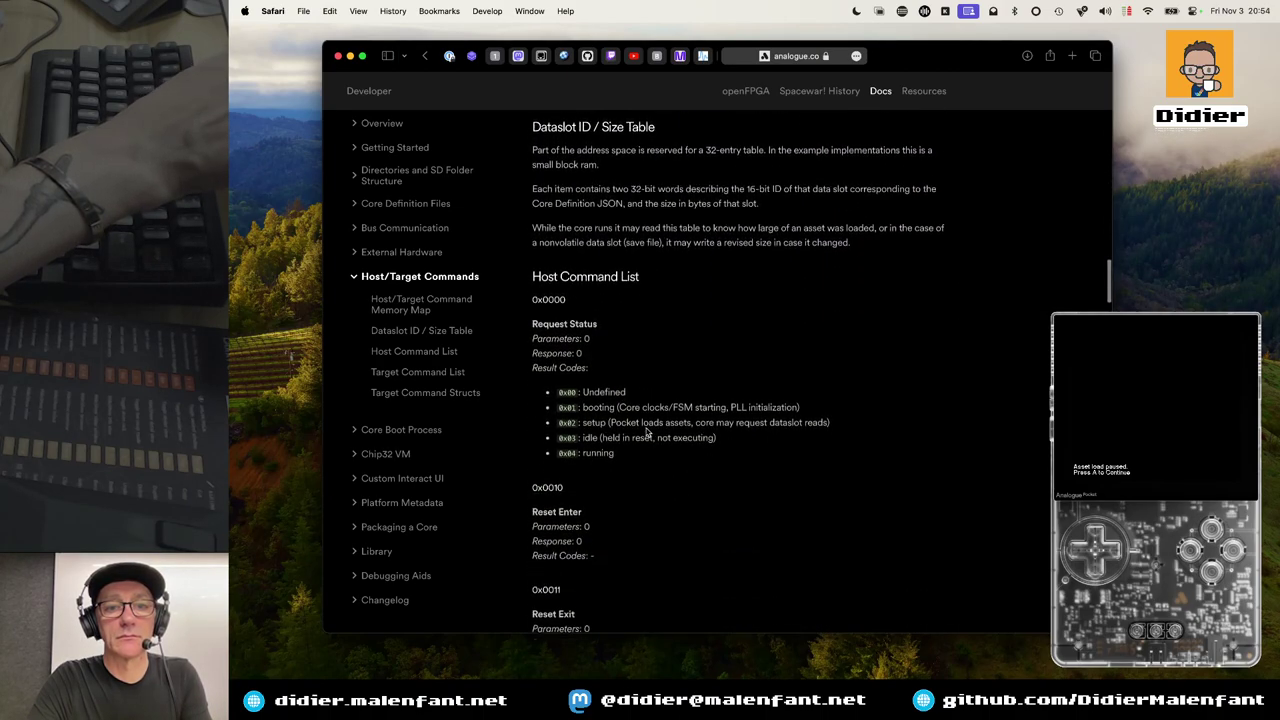
{"action": "scroll", "coordinate": [646, 432], "scroll_direction": "down", "scroll_amount": 5}
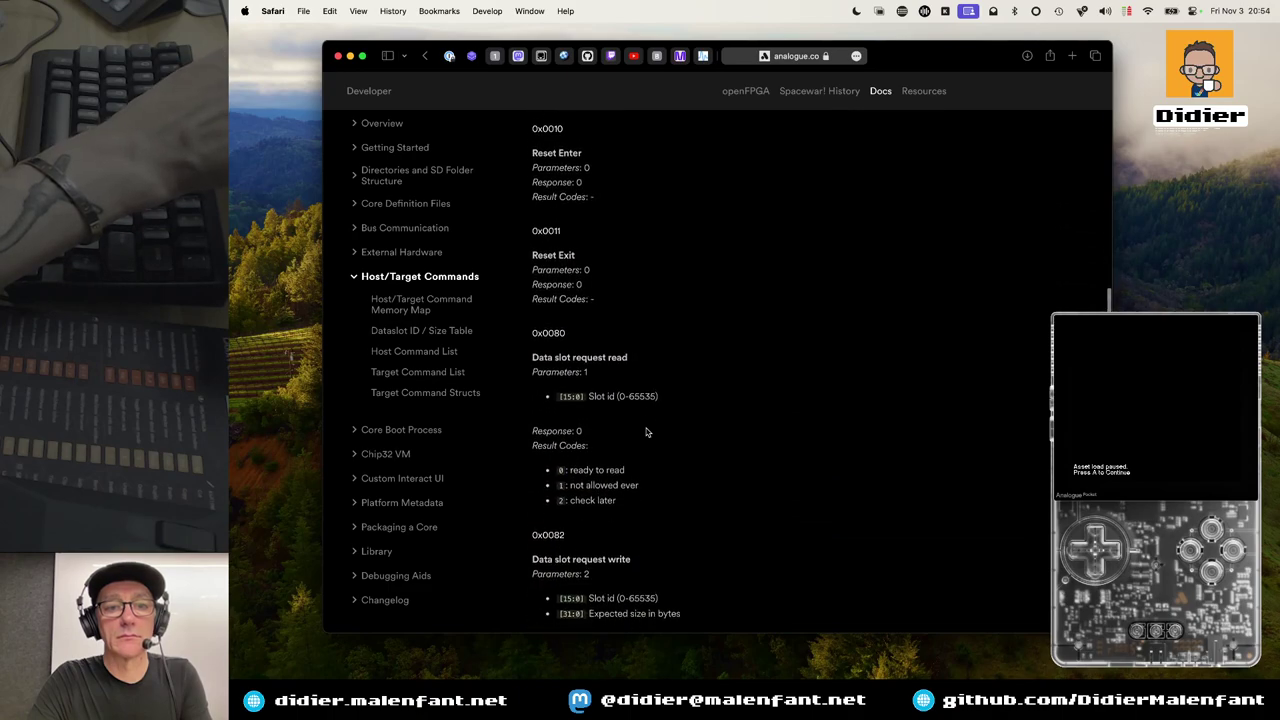
{"action": "scroll", "coordinate": [646, 431], "scroll_direction": "down", "scroll_amount": 9}
{"action": "scroll", "coordinate": [646, 431], "scroll_direction": "down", "scroll_amount": 5}
{"action": "scroll", "coordinate": [646, 432], "scroll_direction": "down", "scroll_amount": 4}
{"action": "scroll", "coordinate": [646, 432], "scroll_direction": "down", "scroll_amount": 10}
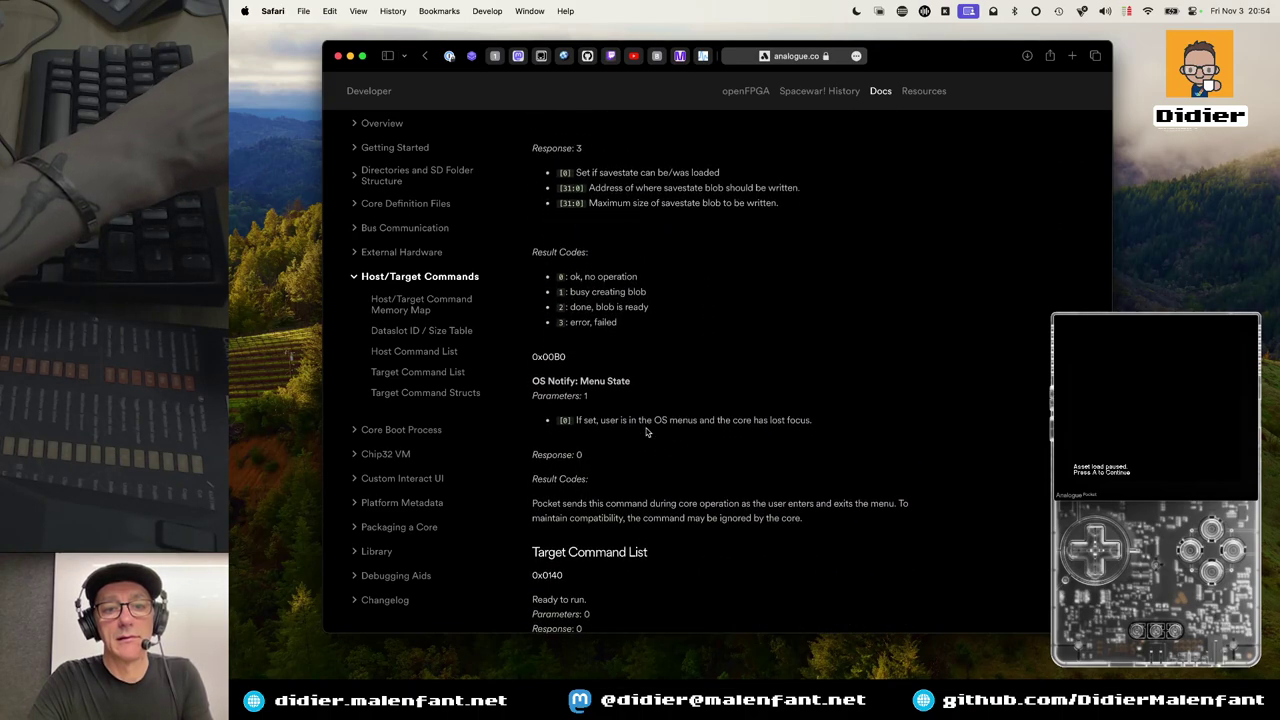
Go back to the Host/Target Command Memory Map and review the command stages and parameter and response data pointers
{"action": "scroll", "coordinate": [646, 432], "scroll_direction": "down", "scroll_amount": 20}
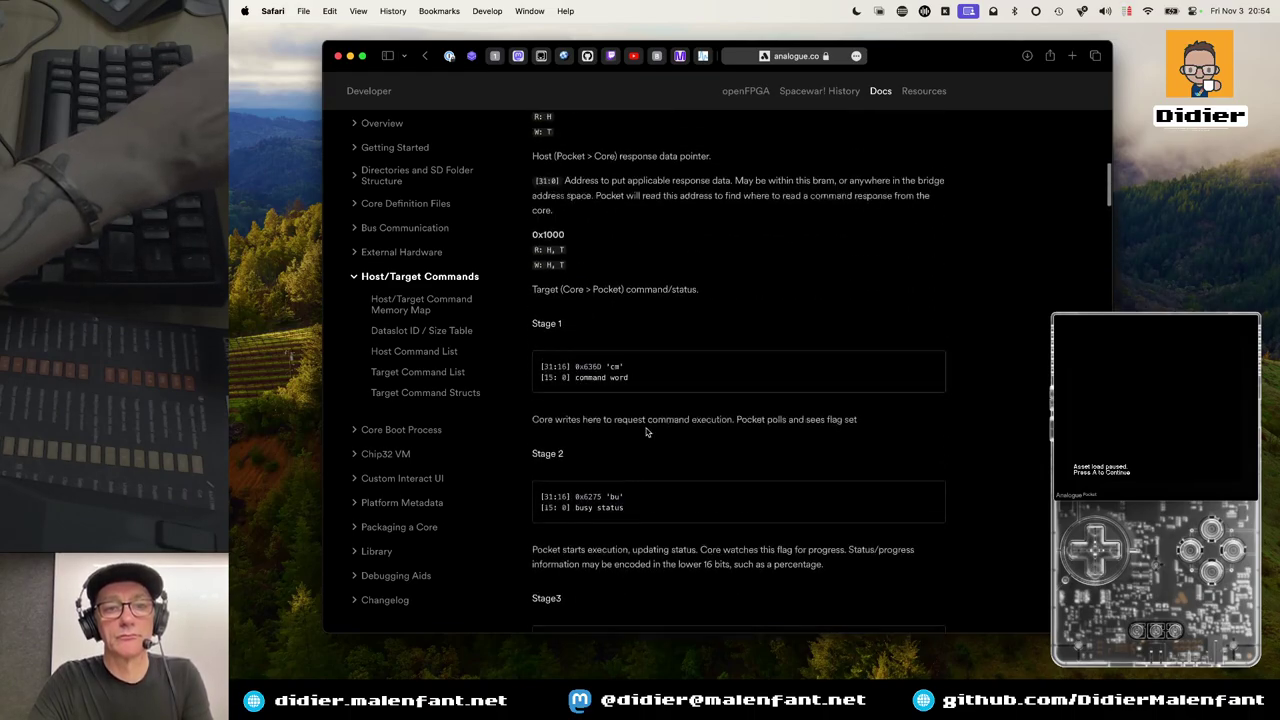
{"action": "scroll", "coordinate": [646, 432], "scroll_direction": "up", "scroll_amount": 10}
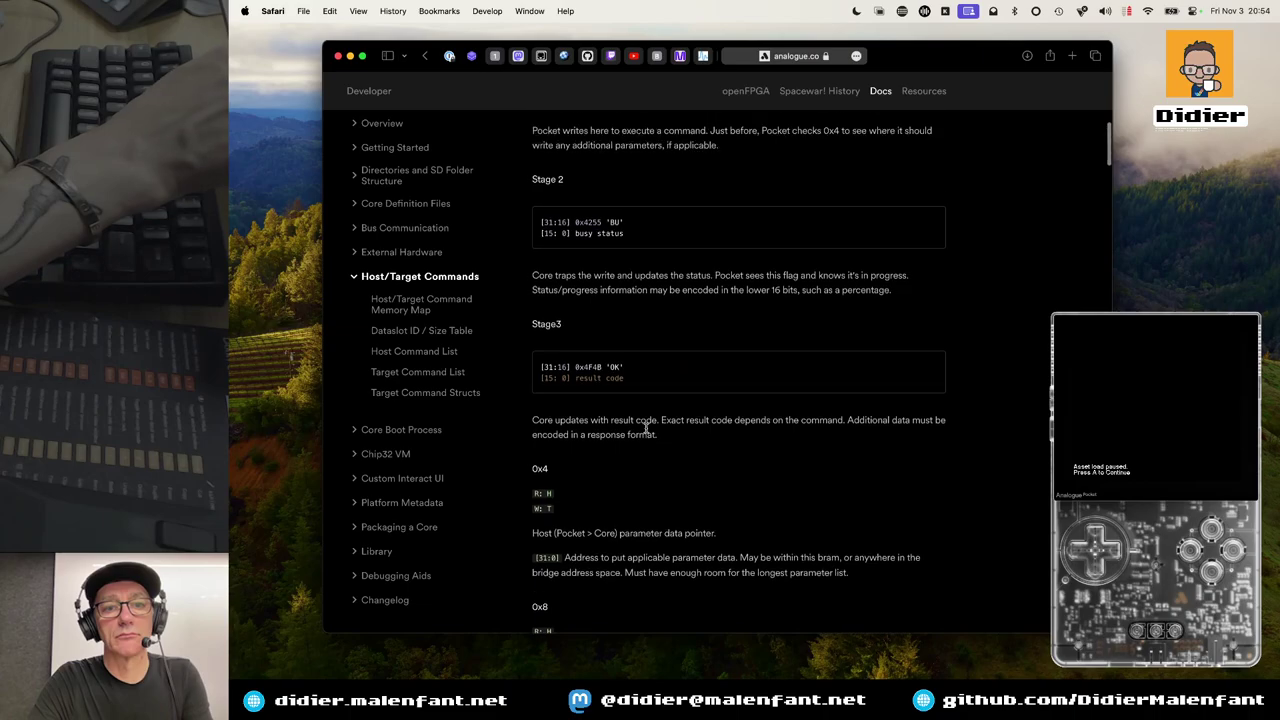
{"action": "scroll", "coordinate": [646, 432], "scroll_direction": "up", "scroll_amount": 8}
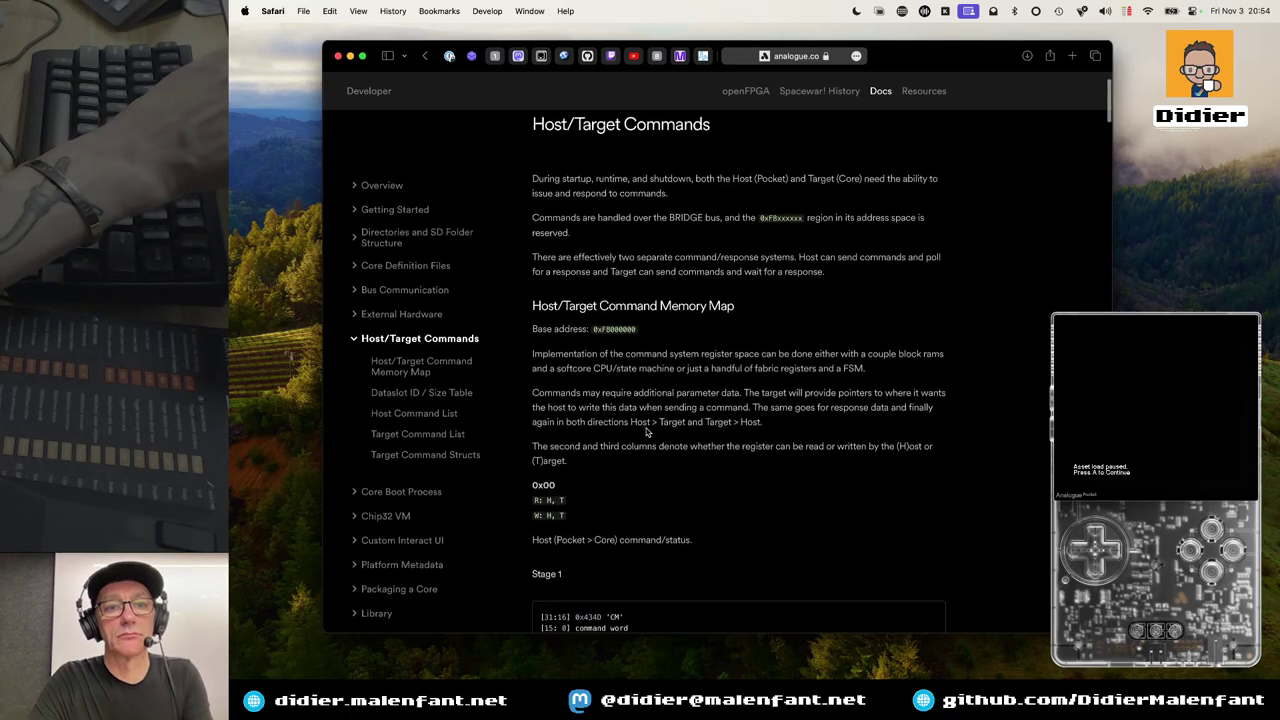
{"action": "scroll", "coordinate": [646, 428], "scroll_direction": "down", "scroll_amount": 10}
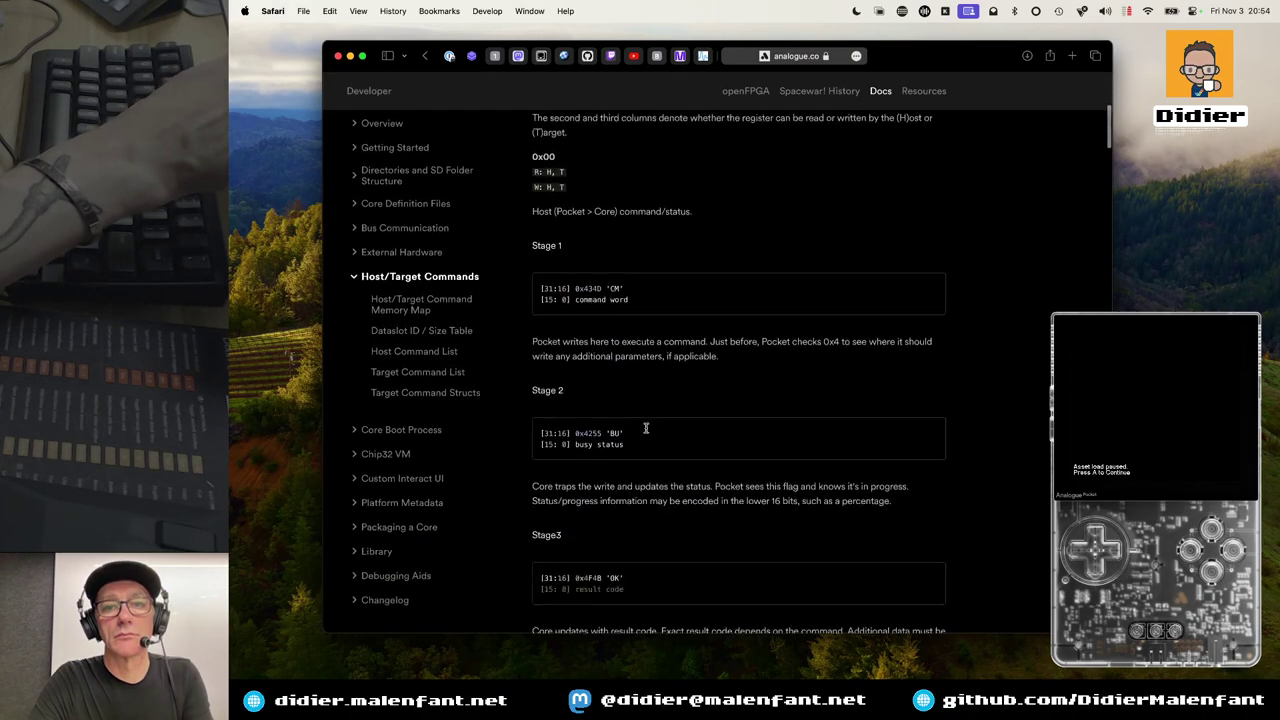
{"action": "scroll", "coordinate": [646, 428], "scroll_direction": "down", "scroll_amount": 5}
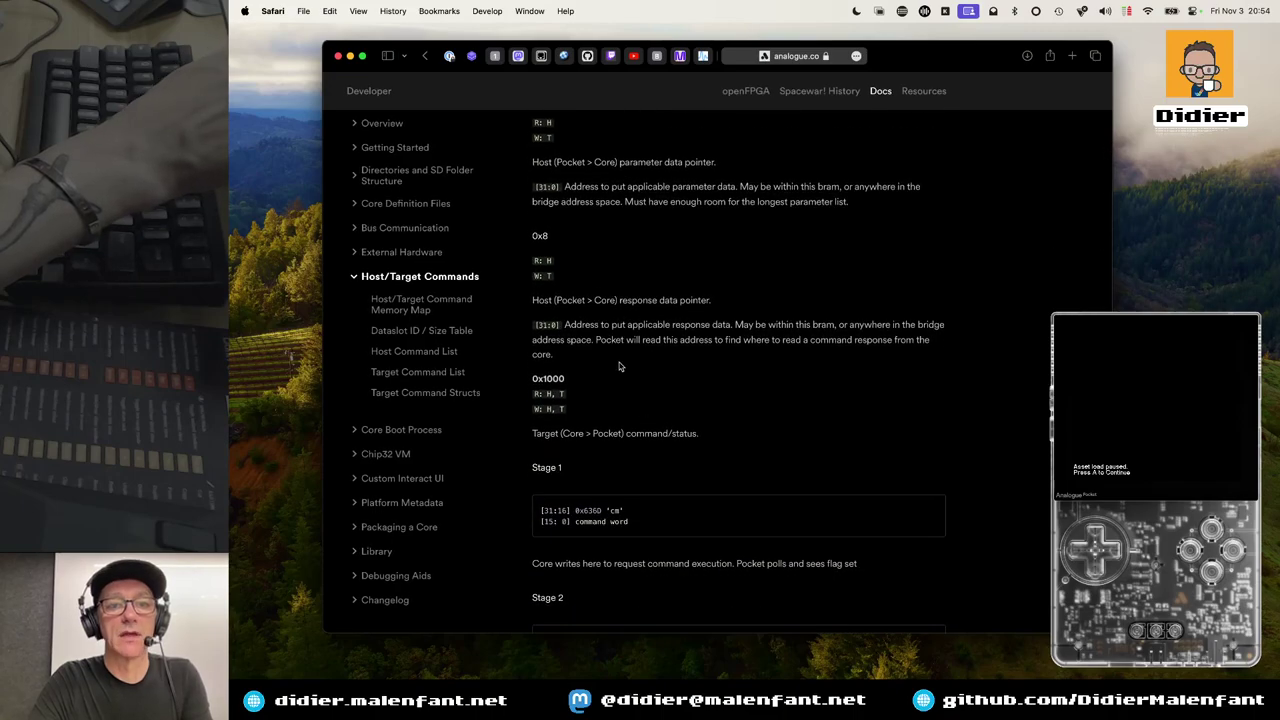
{"action": "scroll", "coordinate": [612, 359], "scroll_direction": "down", "scroll_amount": 5}
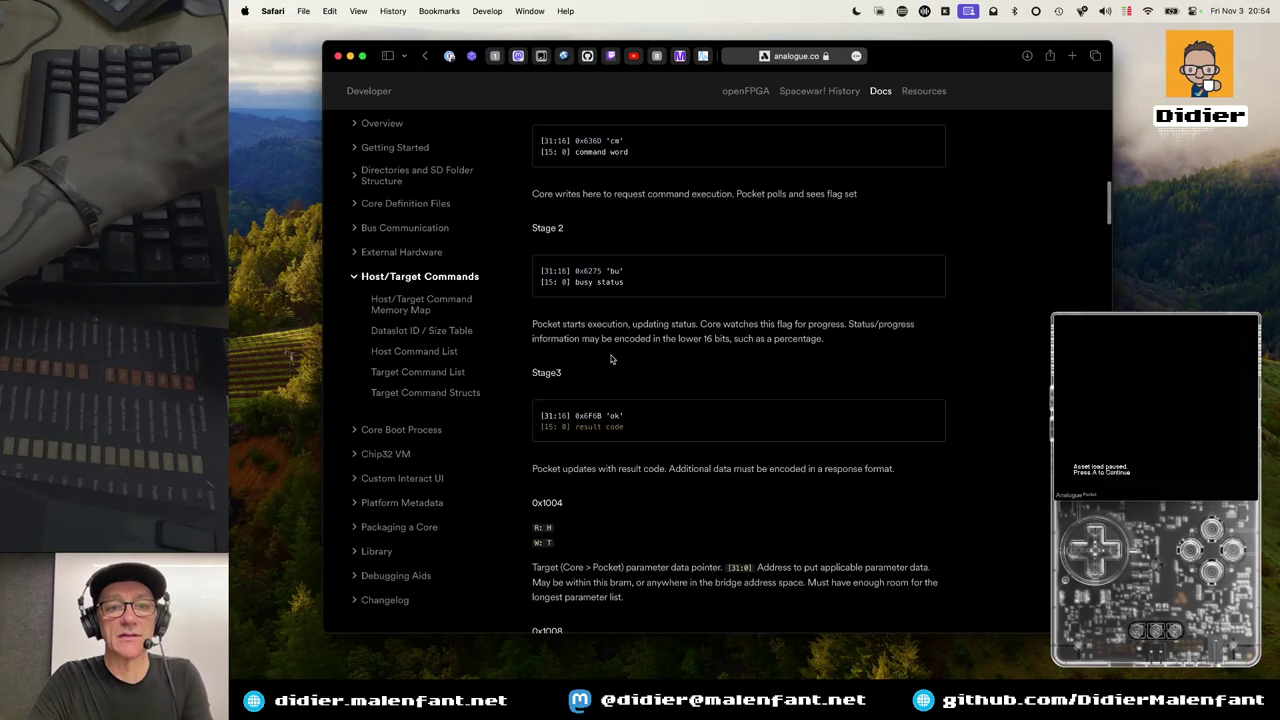
{"action": "scroll", "coordinate": [612, 359], "scroll_direction": "down", "scroll_amount": 3}
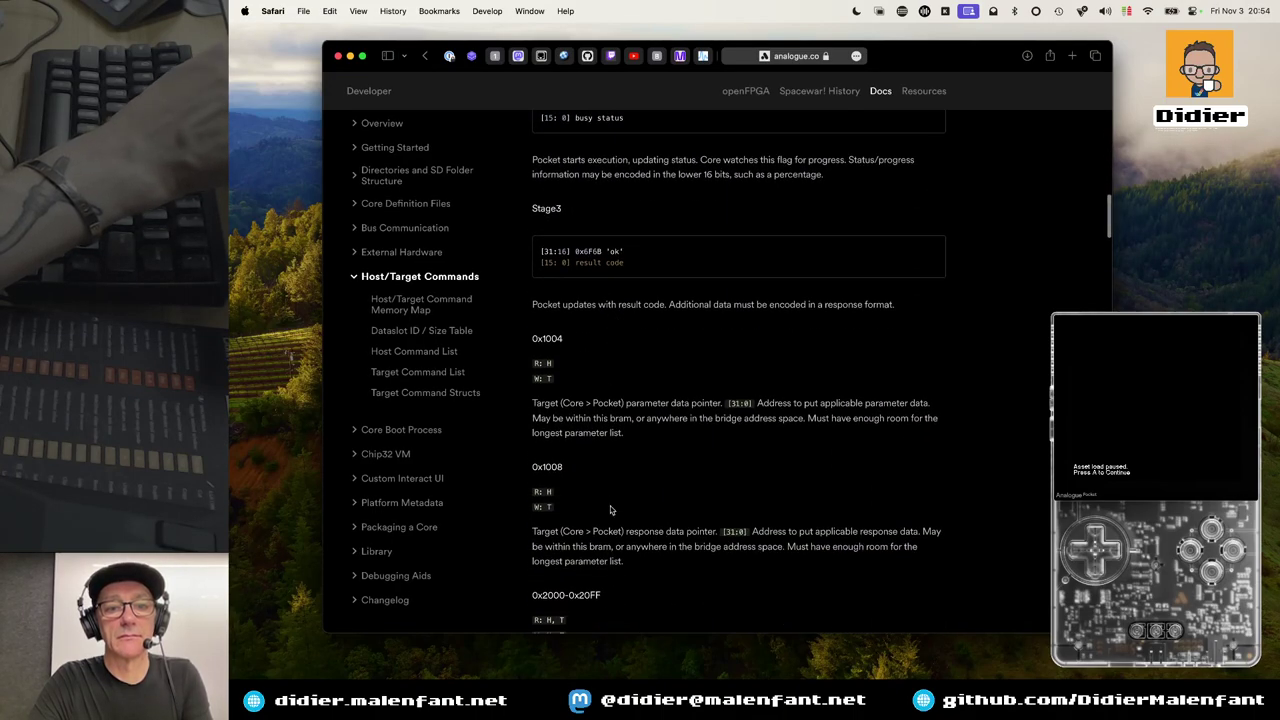
Read on through the Host/Target Commands documentation to the Host Command List and go back to the Dataslot ID / Size Table
{"action": "scroll", "coordinate": [611, 510], "scroll_direction": "down", "scroll_amount": 9}
{"action": "scroll", "coordinate": [611, 510], "scroll_direction": "down", "scroll_amount": 5}
{"action": "scroll", "coordinate": [611, 510], "scroll_direction": "down", "scroll_amount": 6}
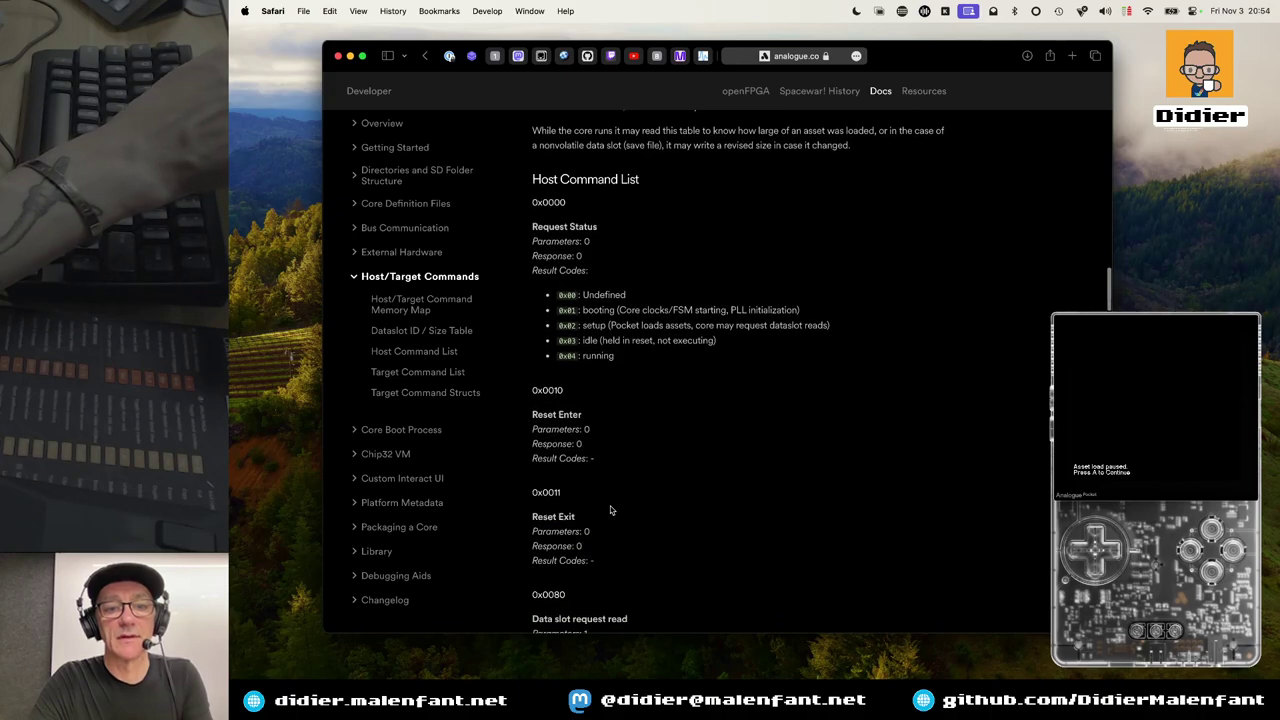
{"action": "scroll", "coordinate": [611, 510], "scroll_direction": "down", "scroll_amount": 4}
{"action": "scroll", "coordinate": [611, 510], "scroll_direction": "up", "scroll_amount": 7}
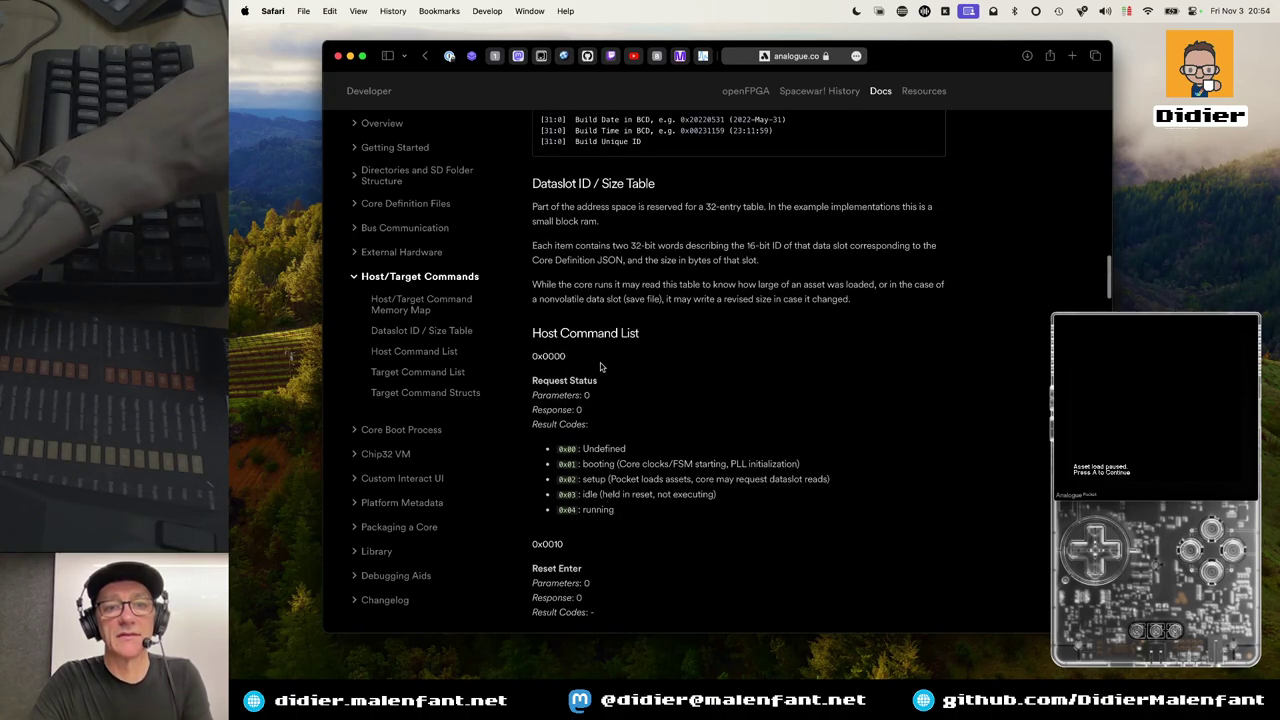
{"action": "scroll", "coordinate": [600, 366], "scroll_direction": "up", "scroll_amount": 1}
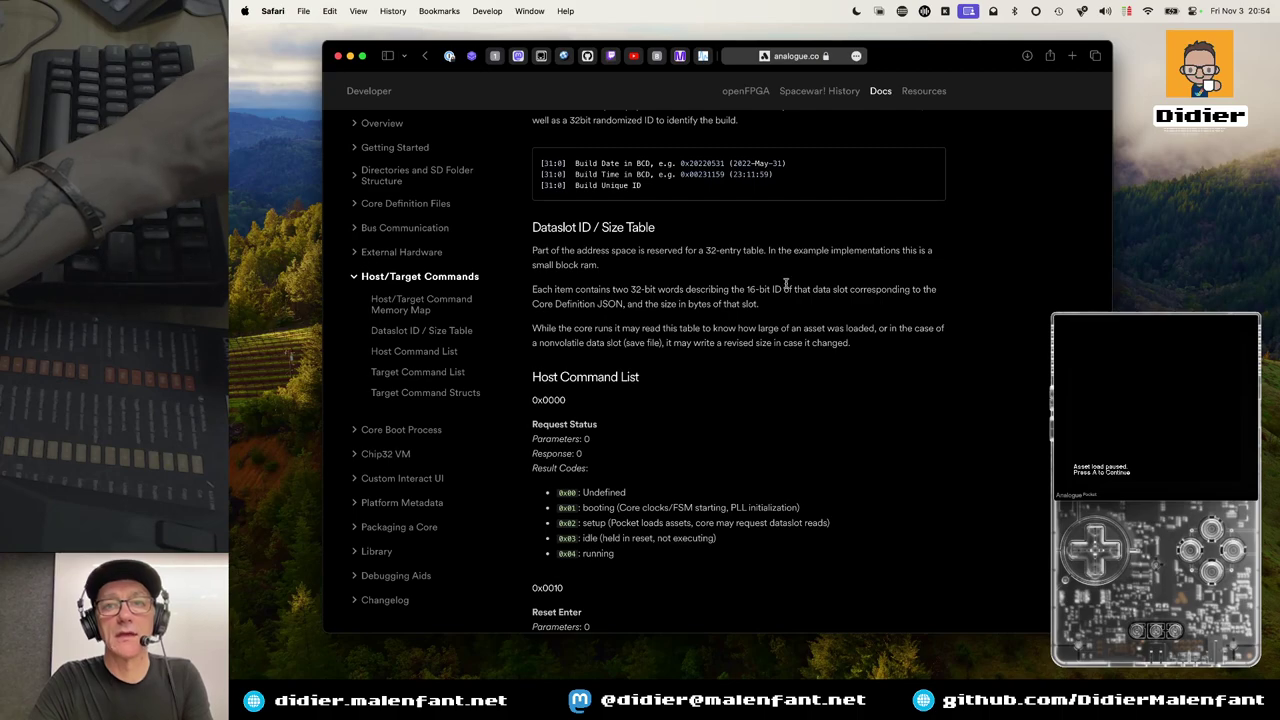
Switch to Nova and examine the bridge_wr and bridge_rd address cases in core_bridge_cmd.v
{"action": "key", "text": "ctrl+Right"}
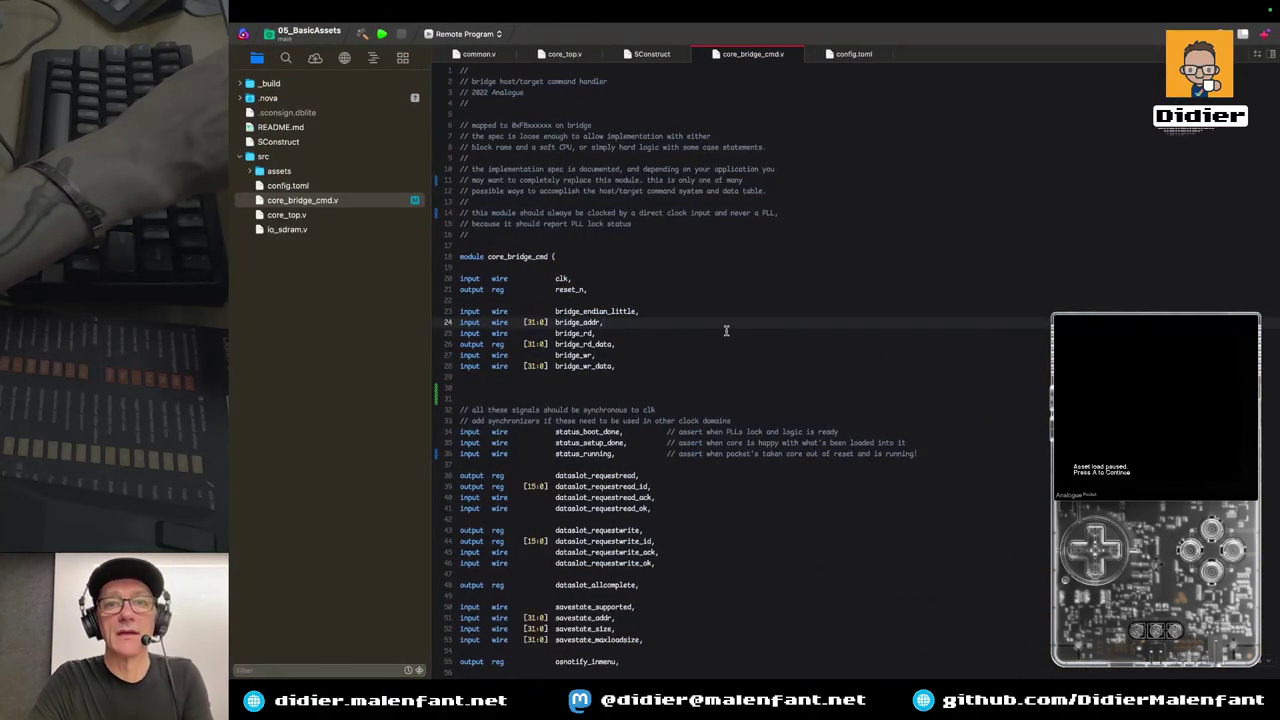
{"action": "scroll", "coordinate": [726, 331], "scroll_direction": "down", "scroll_amount": 15}
{"action": "scroll", "coordinate": [726, 331], "scroll_direction": "down", "scroll_amount": 20}
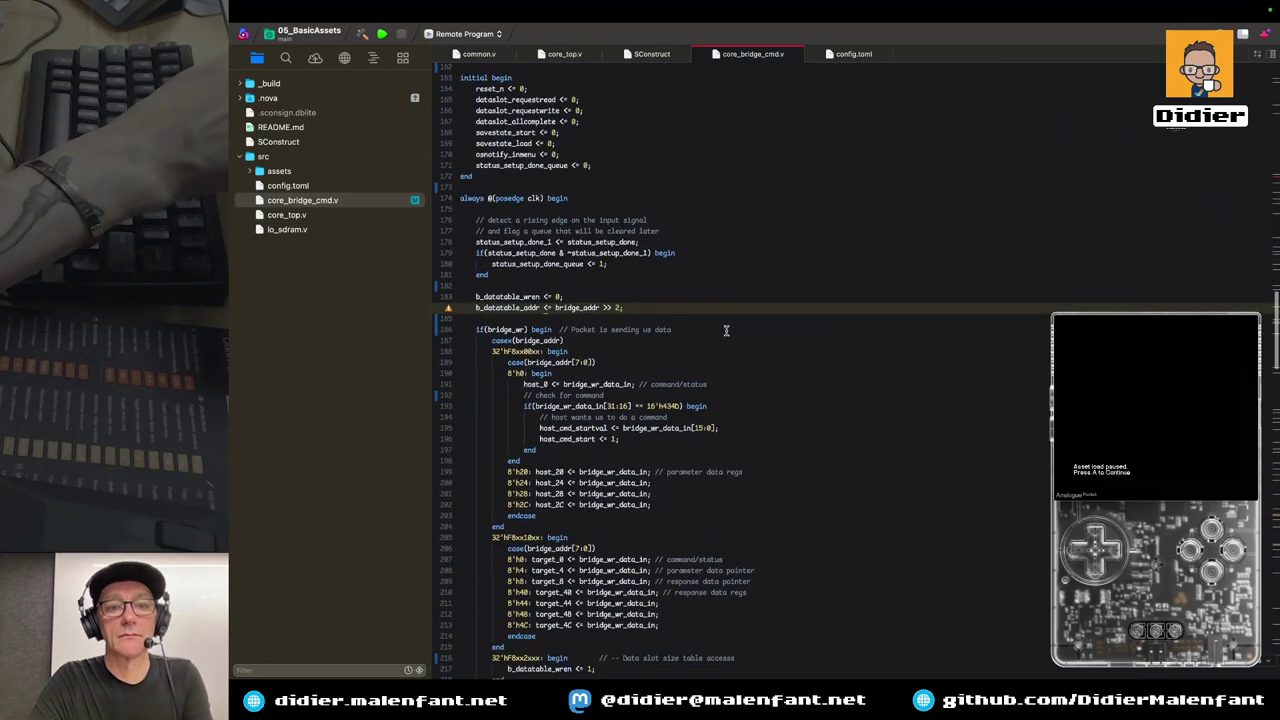
{"action": "scroll", "coordinate": [726, 331], "scroll_direction": "down", "scroll_amount": 5}
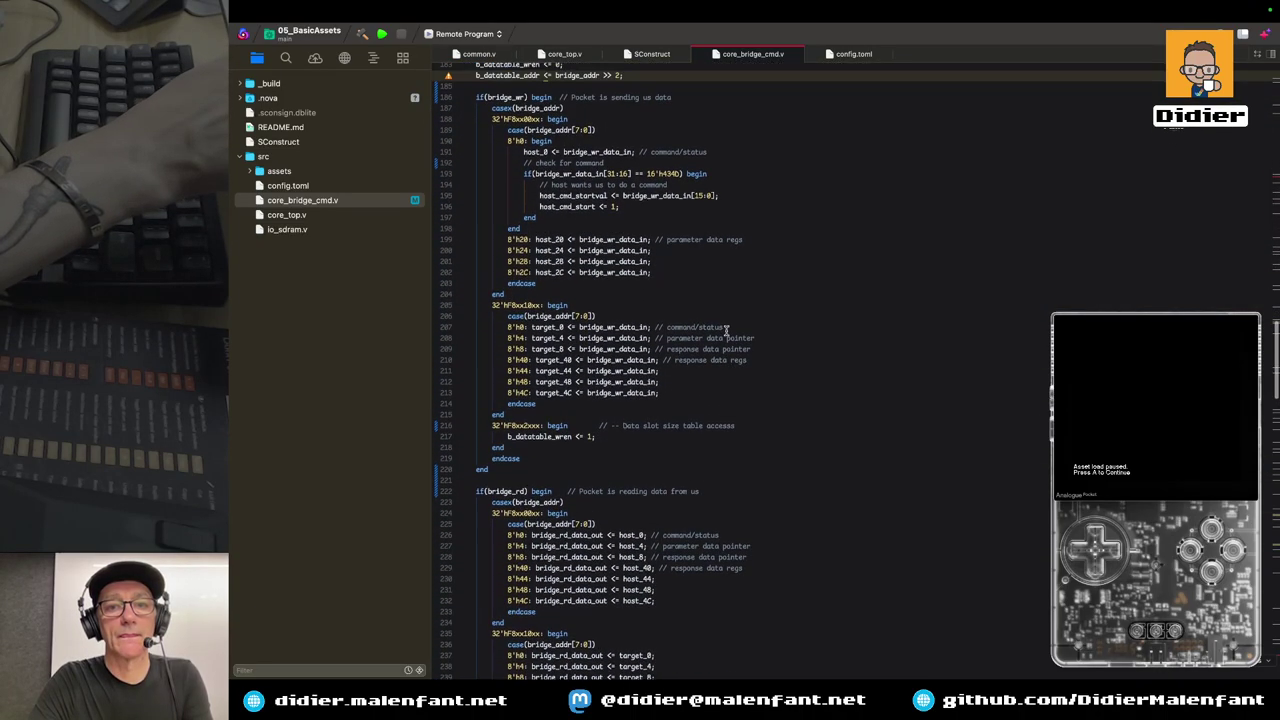
{"action": "scroll", "coordinate": [726, 331], "scroll_direction": "up", "scroll_amount": 1}
{"action": "scroll", "coordinate": [726, 331], "scroll_direction": "up", "scroll_amount": 4}
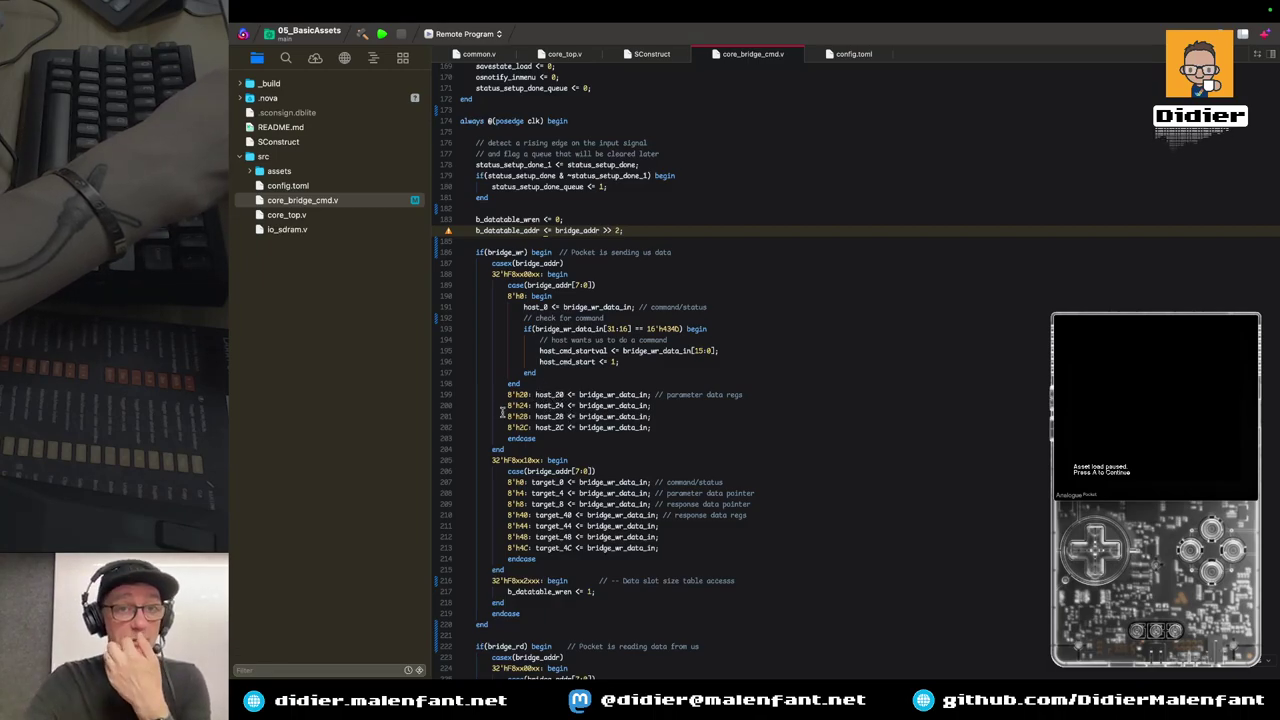
Switch back to Safari and reread the Host/Target Commands introduction on the Host (Pocket) and Target (Core) roles
{"action": "key", "text": "ctrl+Left"}
{"action": "scroll", "coordinate": [594, 254], "scroll_direction": "up", "scroll_amount": 10}
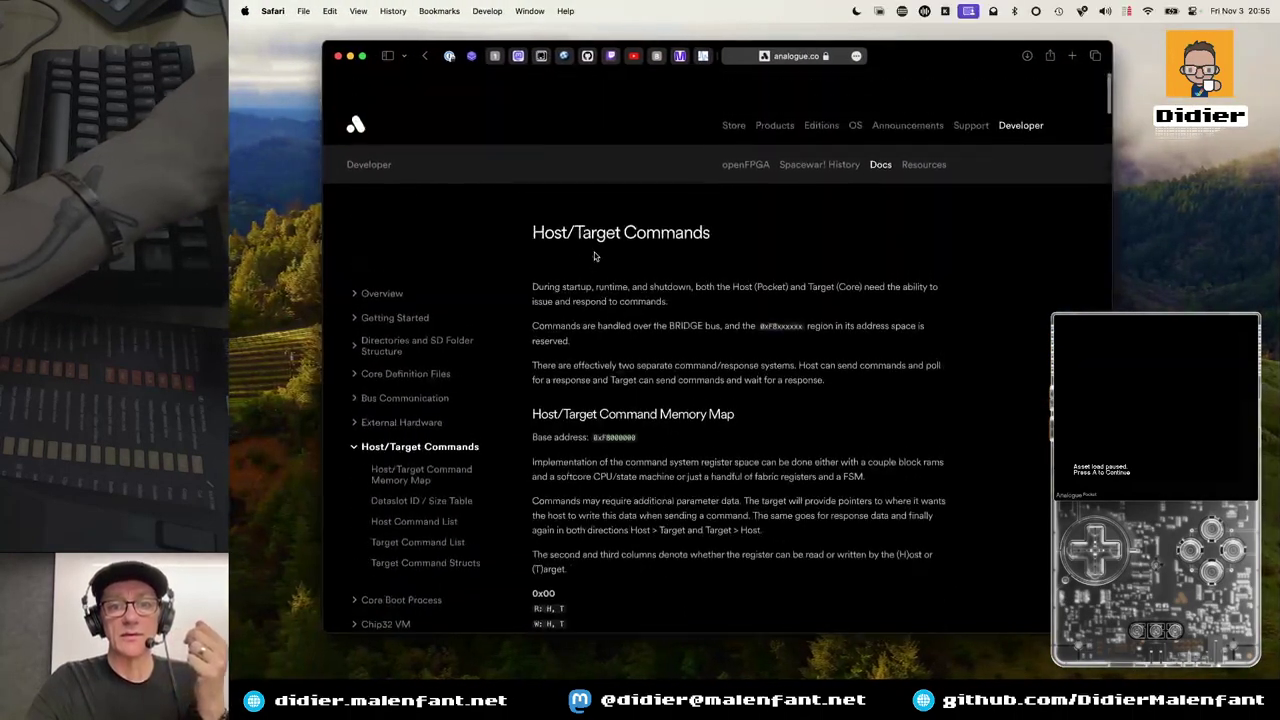
{"action": "scroll", "coordinate": [594, 256], "scroll_direction": "down", "scroll_amount": 2}
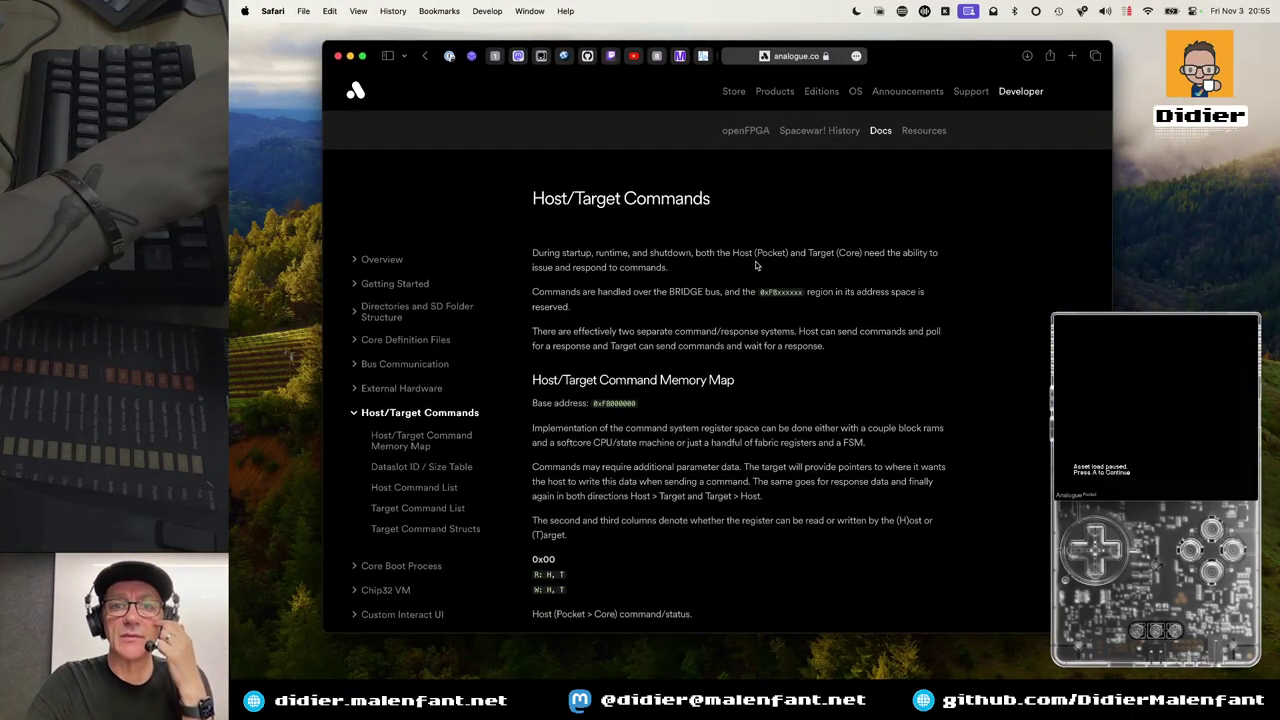
Return to Nova and replace every host_ prefix with pocket_ throughout core_bridge_cmd.v
{"action": "key", "text": "ctrl+Right"}
{"action": "scroll", "coordinate": [633, 298], "scroll_direction": "up", "scroll_amount": 5}
{"action": "scroll", "coordinate": [633, 298], "scroll_direction": "up", "scroll_amount": 3}
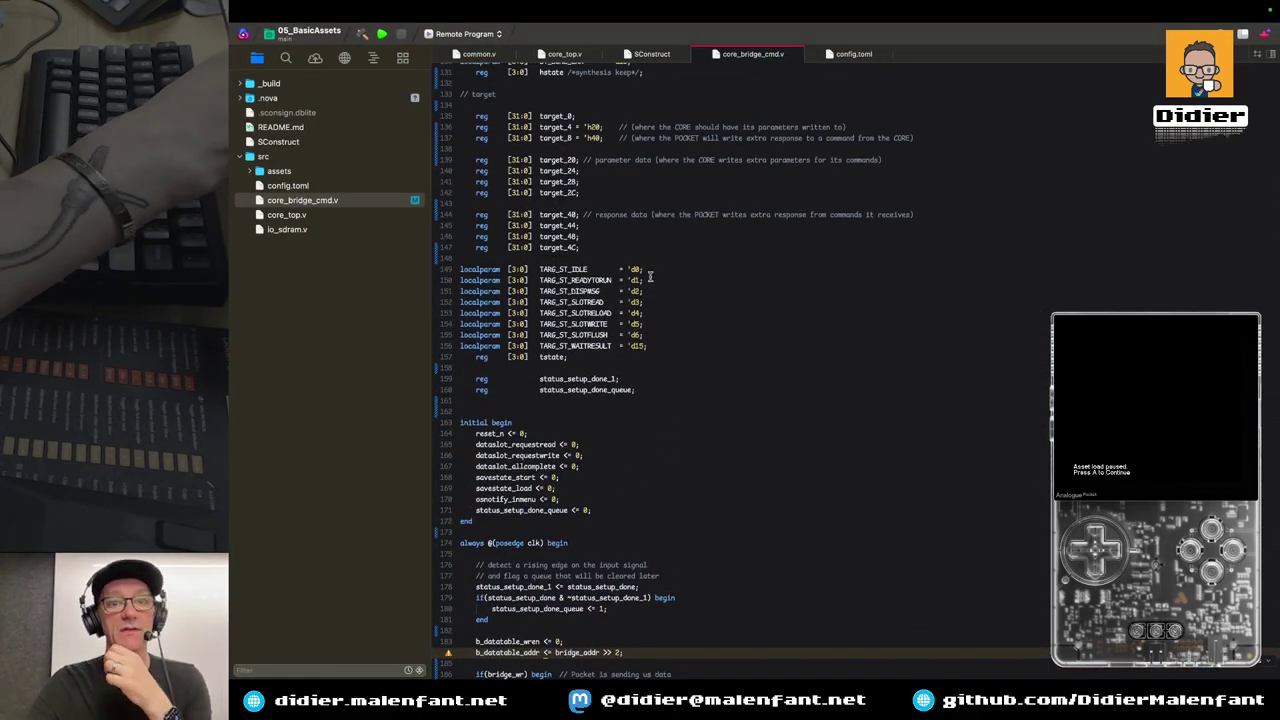
{"action": "scroll", "coordinate": [567, 262], "scroll_direction": "up", "scroll_amount": 20}
{"action": "left_click", "coordinate": [607, 246]}
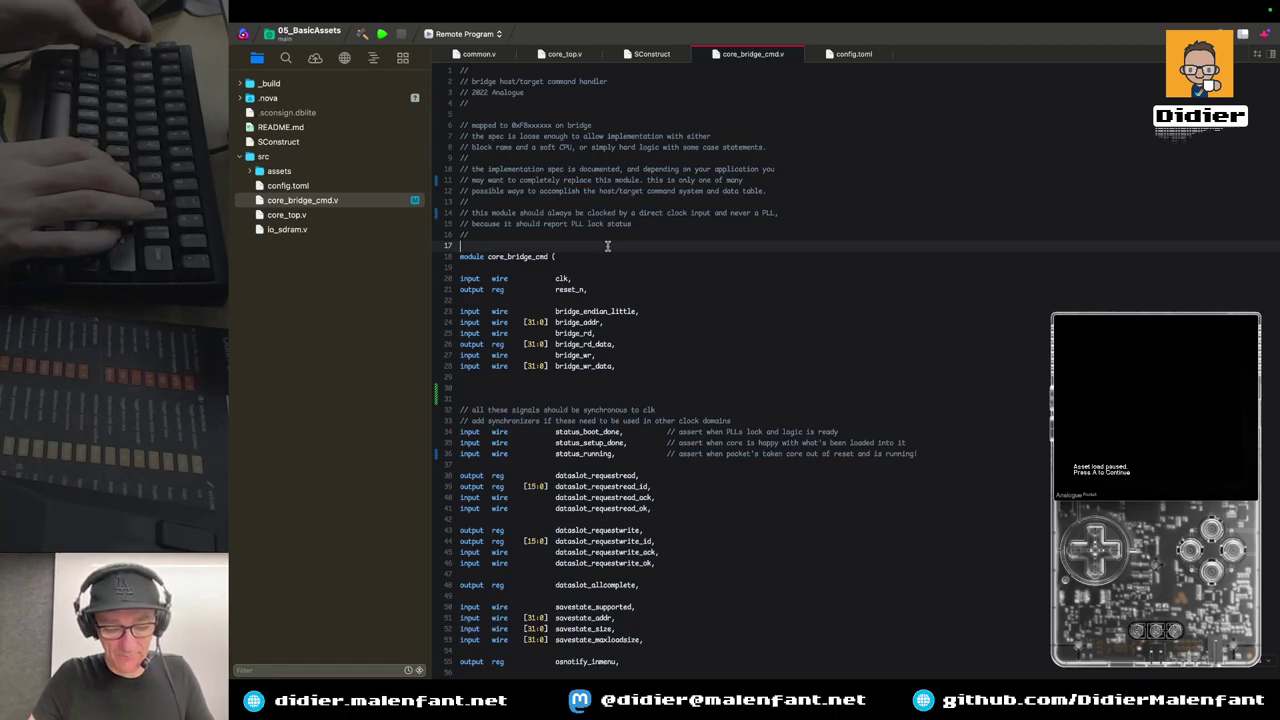
{"action": "key", "text": "super+f"}
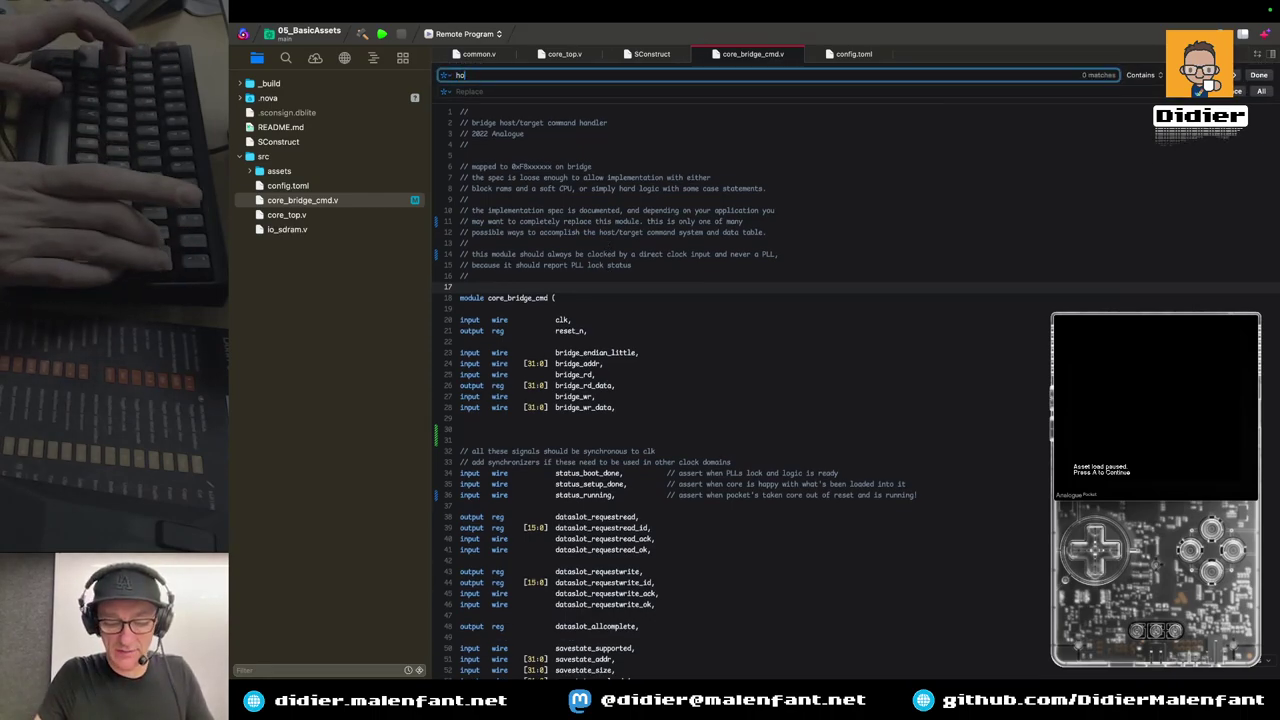
{"action": "key", "text": "BackSpace"}
{"action": "type", "text": "st_pocket"}
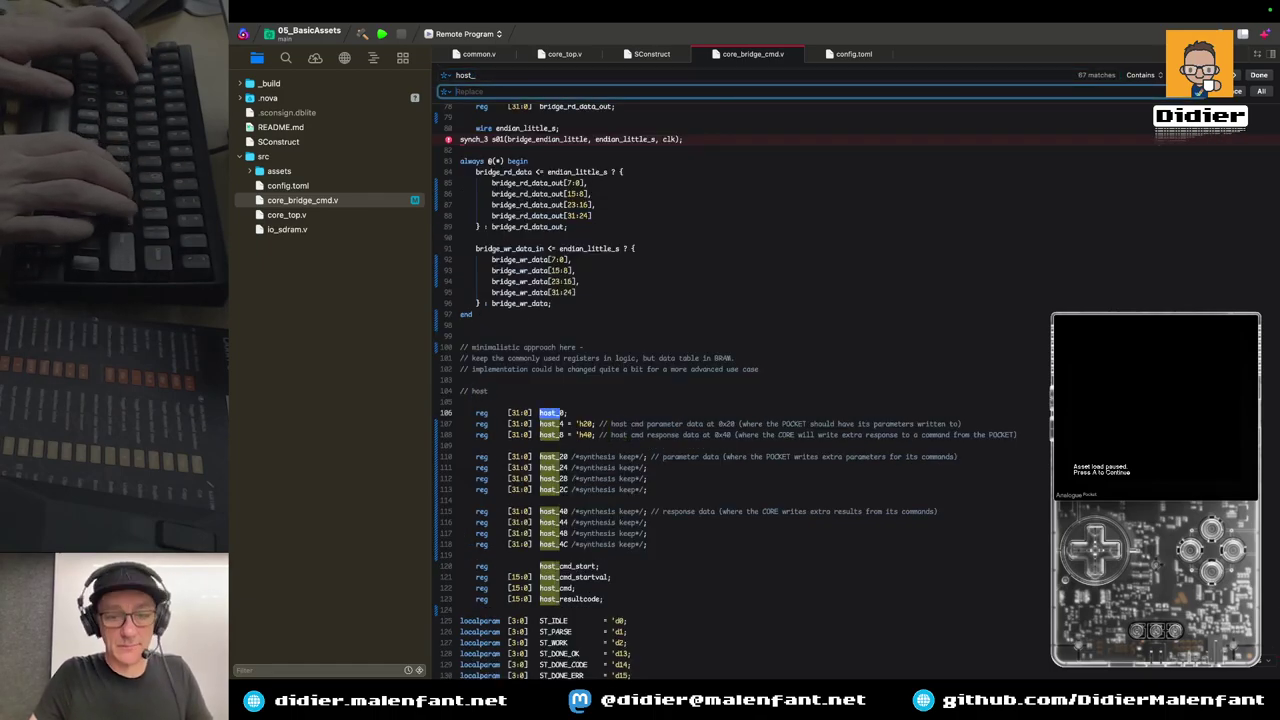
{"action": "type", "text": "_"}
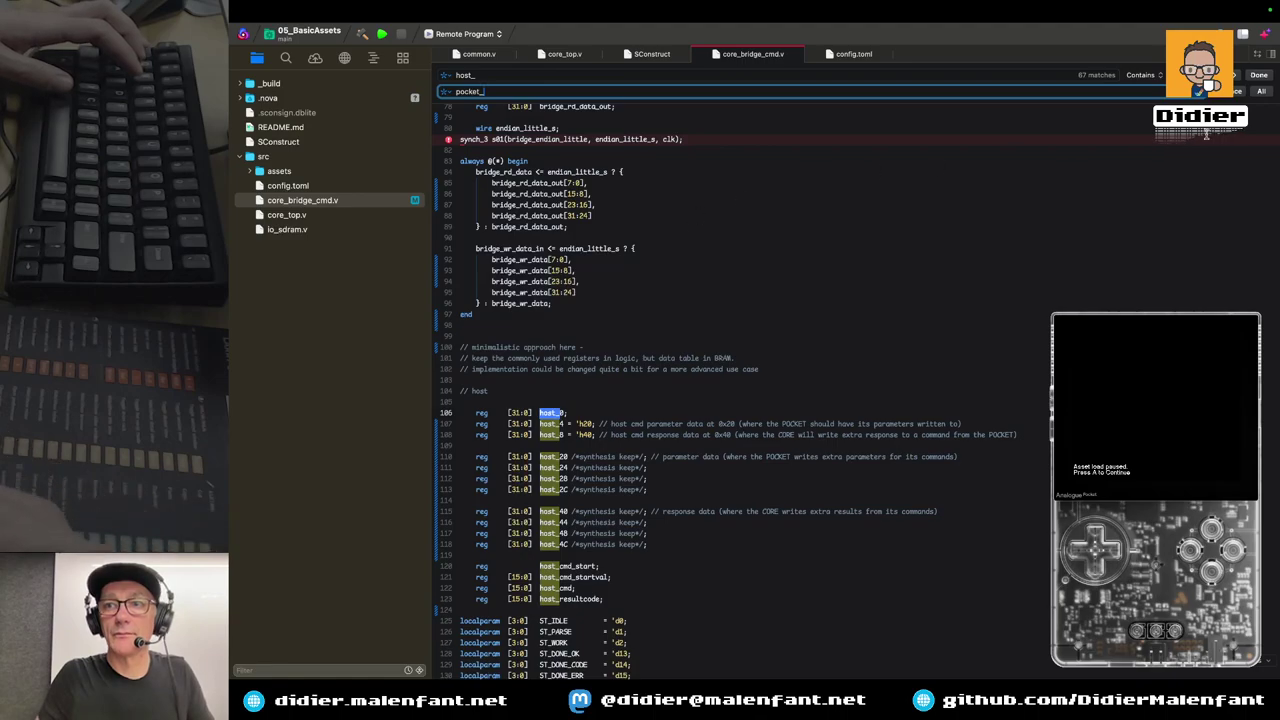
{"action": "left_click", "coordinate": [1262, 91]}
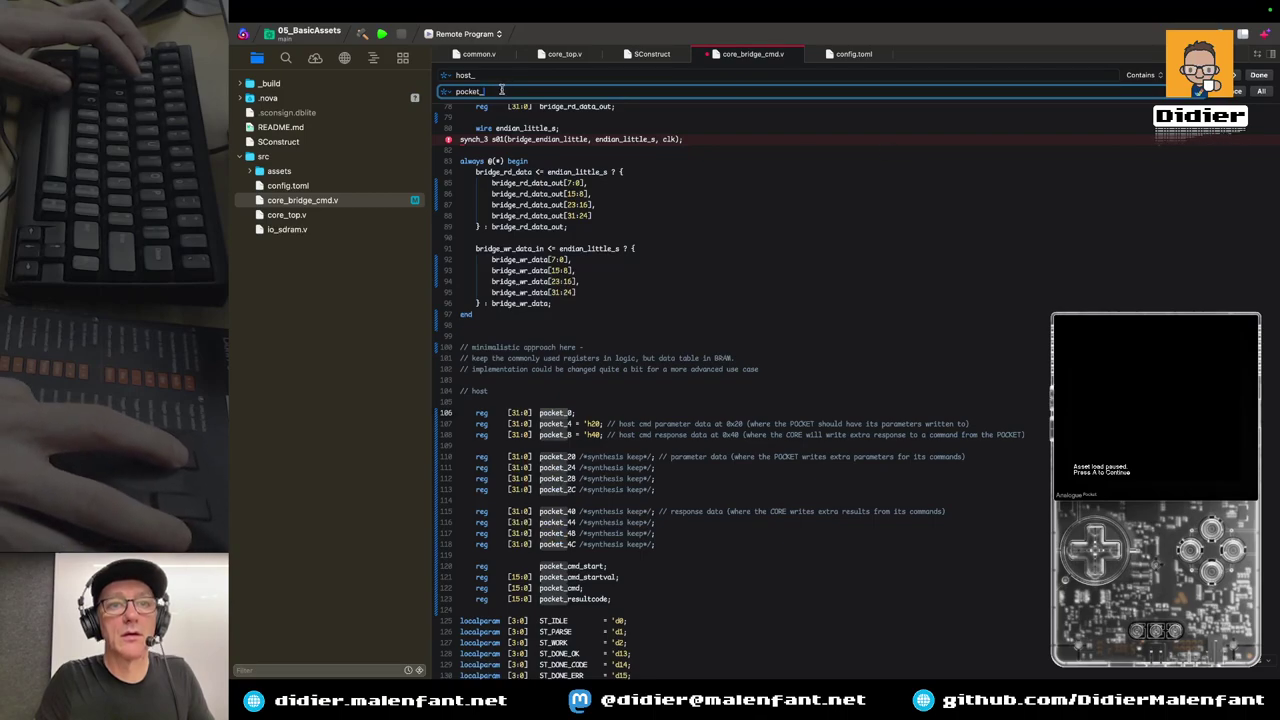
Replace every target_ prefix with core_ throughout core_bridge_cmd.v
{"action": "key", "text": "shift+Tab"}
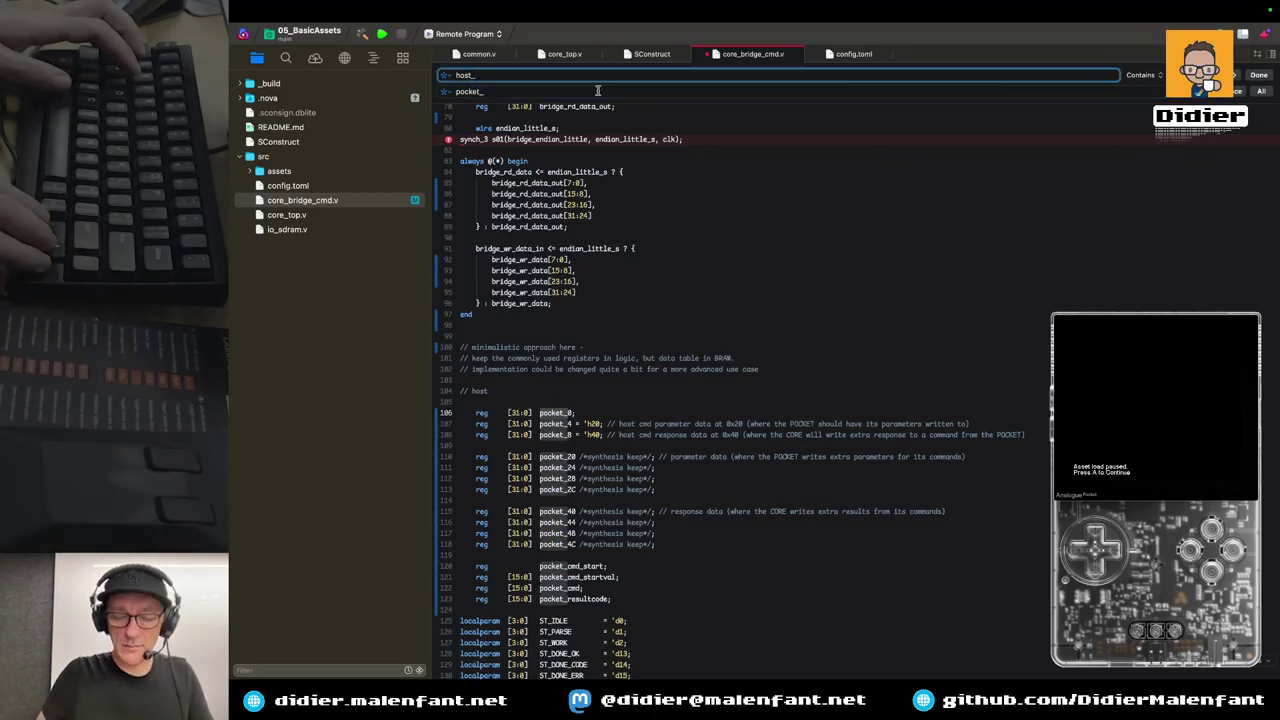
{"action": "type", "text": "_"}
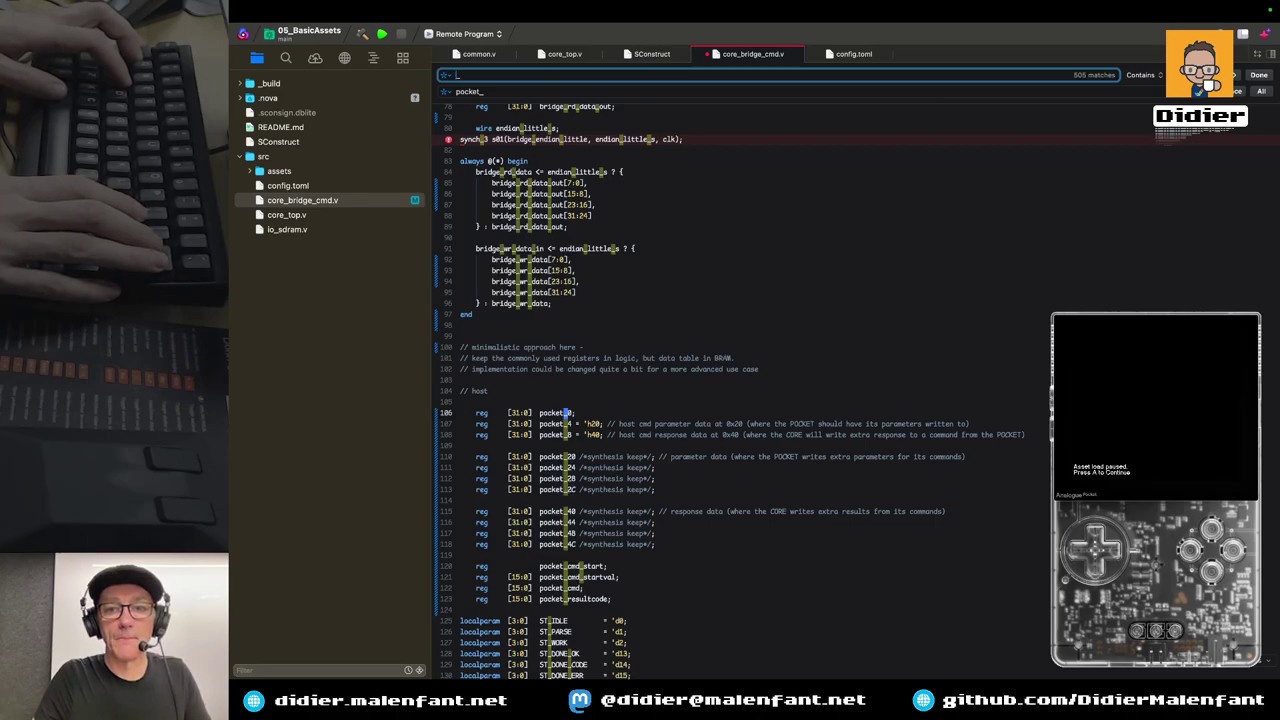
{"action": "type", "text": "target"}
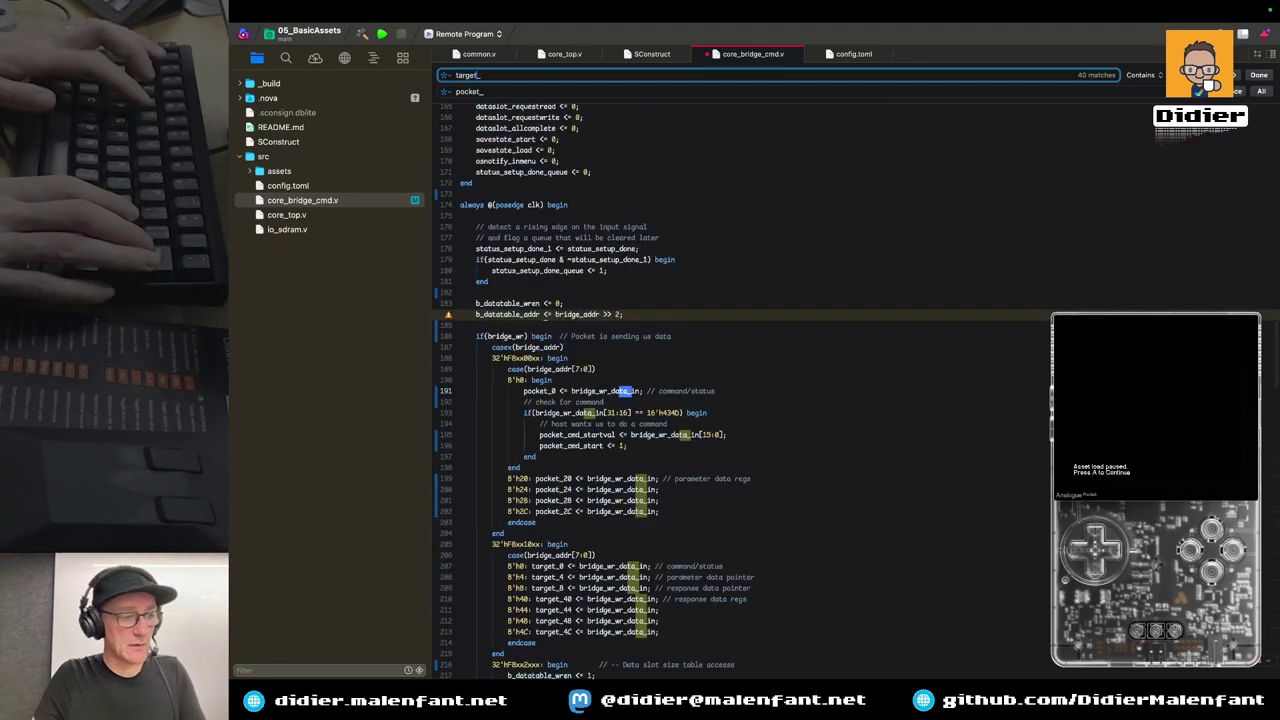
{"action": "key", "text": "Return"}
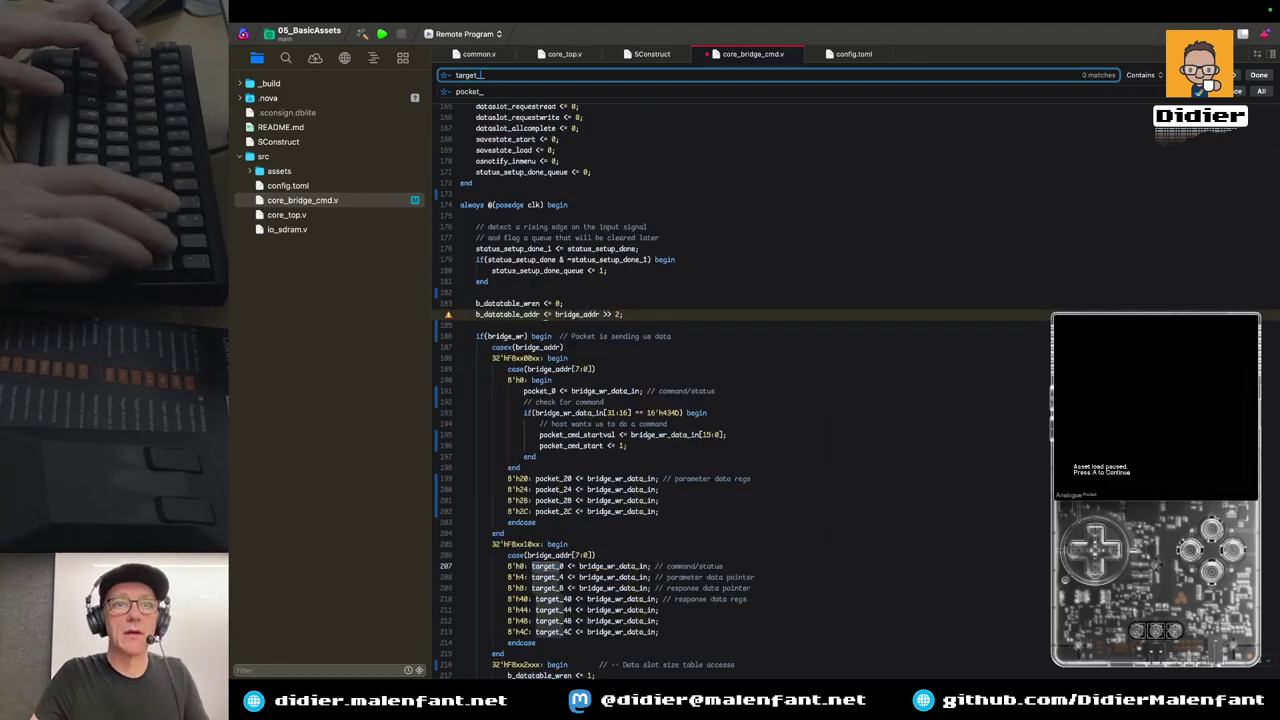
{"action": "key", "text": "Tab"}
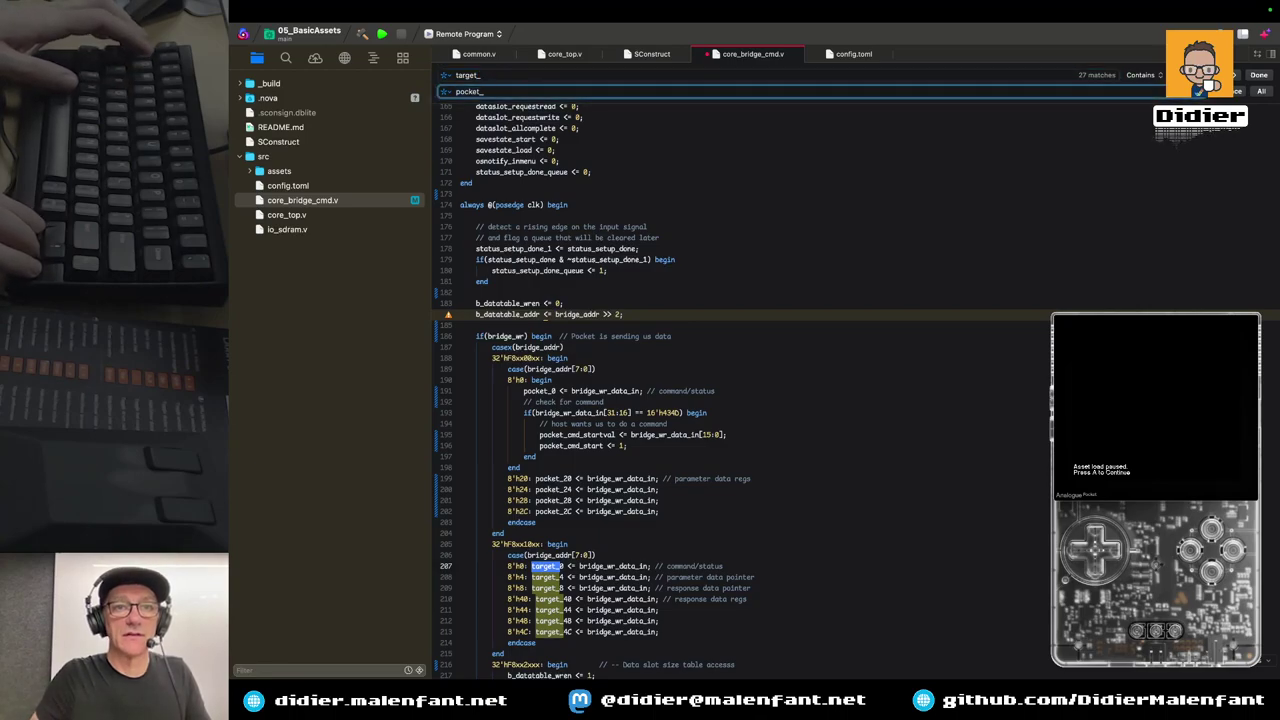
{"action": "type", "text": "core_"}
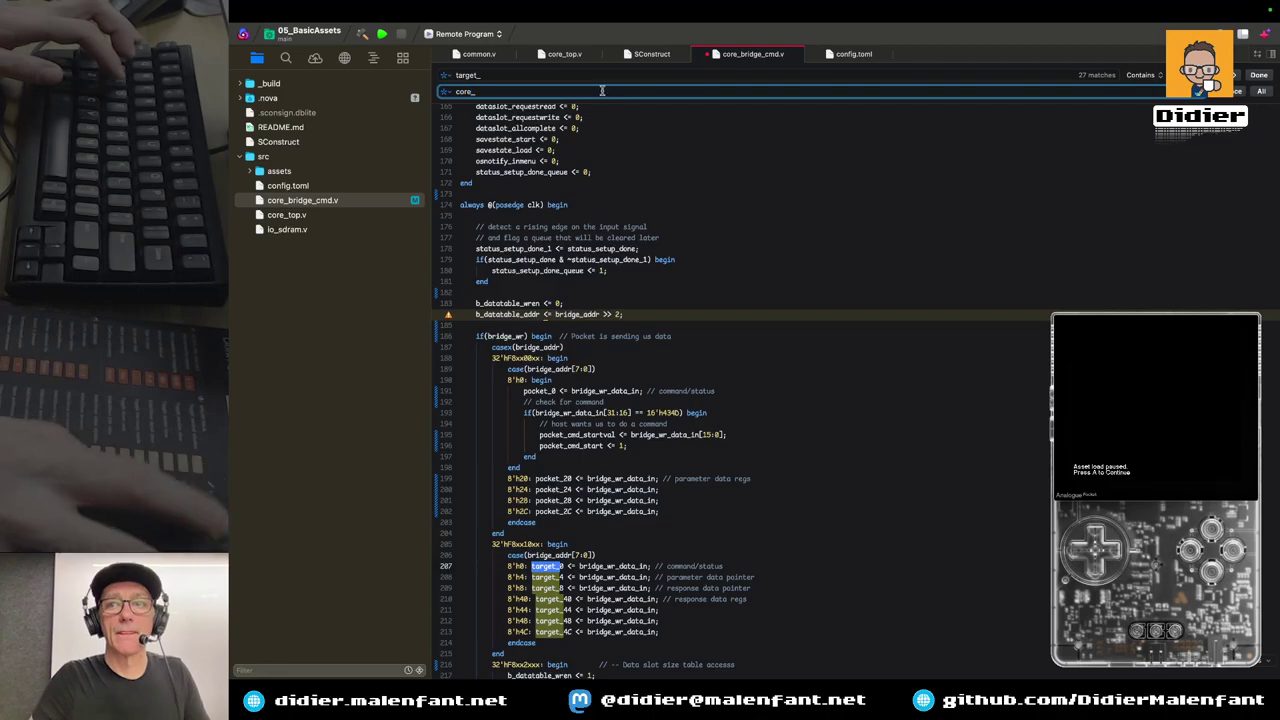
{"action": "left_click", "coordinate": [1261, 92]}
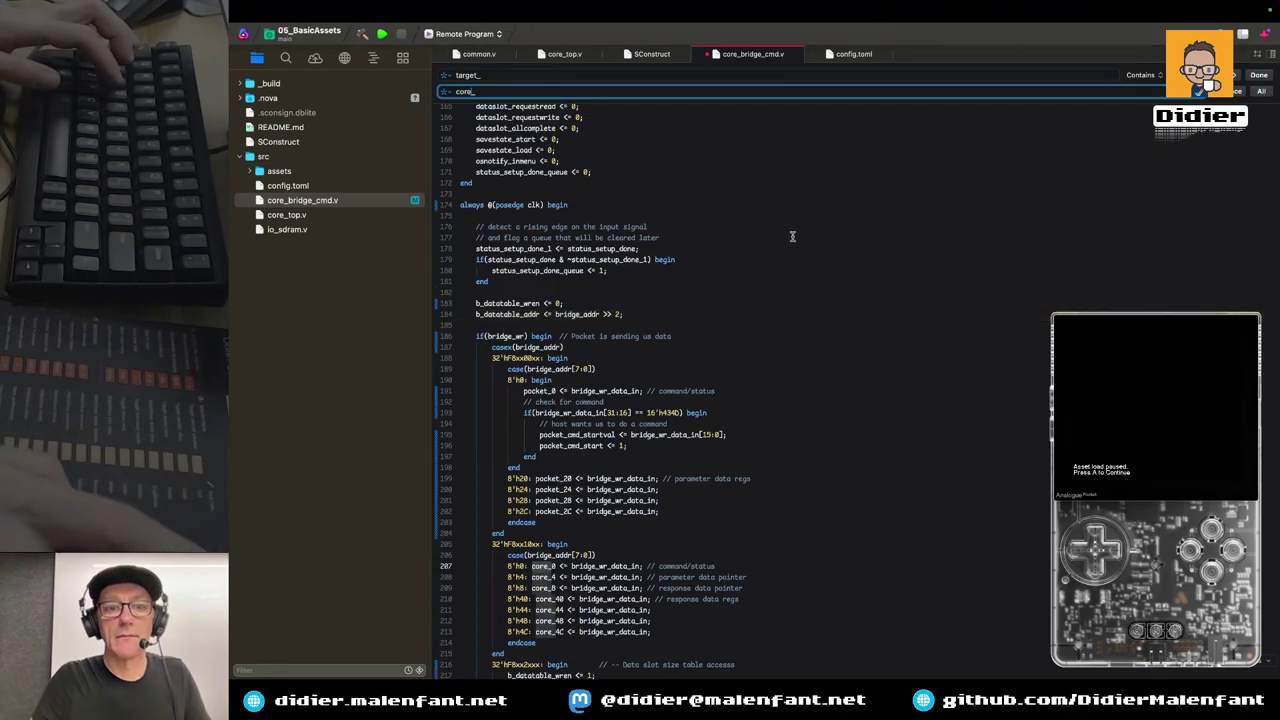
Review the renamed pocket_ and core_ registers in the bridge_wr block where Pocket sends data
{"action": "scroll", "coordinate": [706, 288], "scroll_direction": "down", "scroll_amount": 3}
{"action": "scroll", "coordinate": [706, 288], "scroll_direction": "down", "scroll_amount": 1}
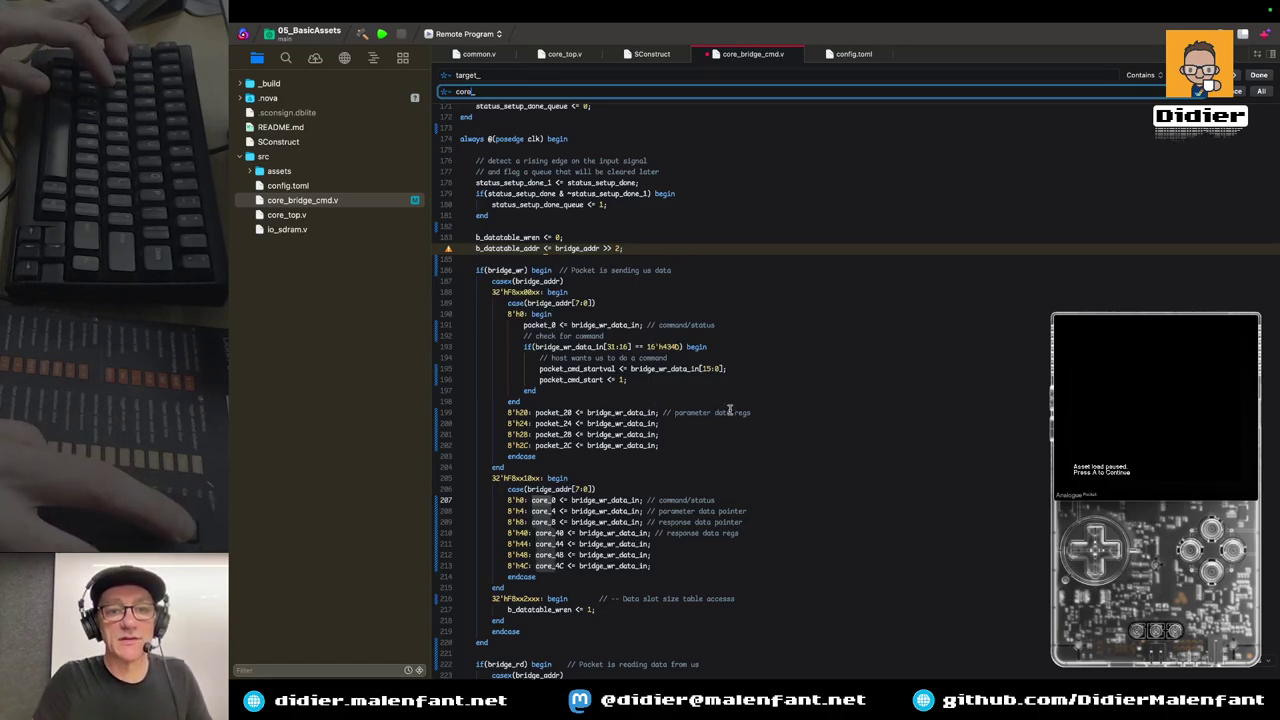
{"action": "left_click", "coordinate": [594, 459]}
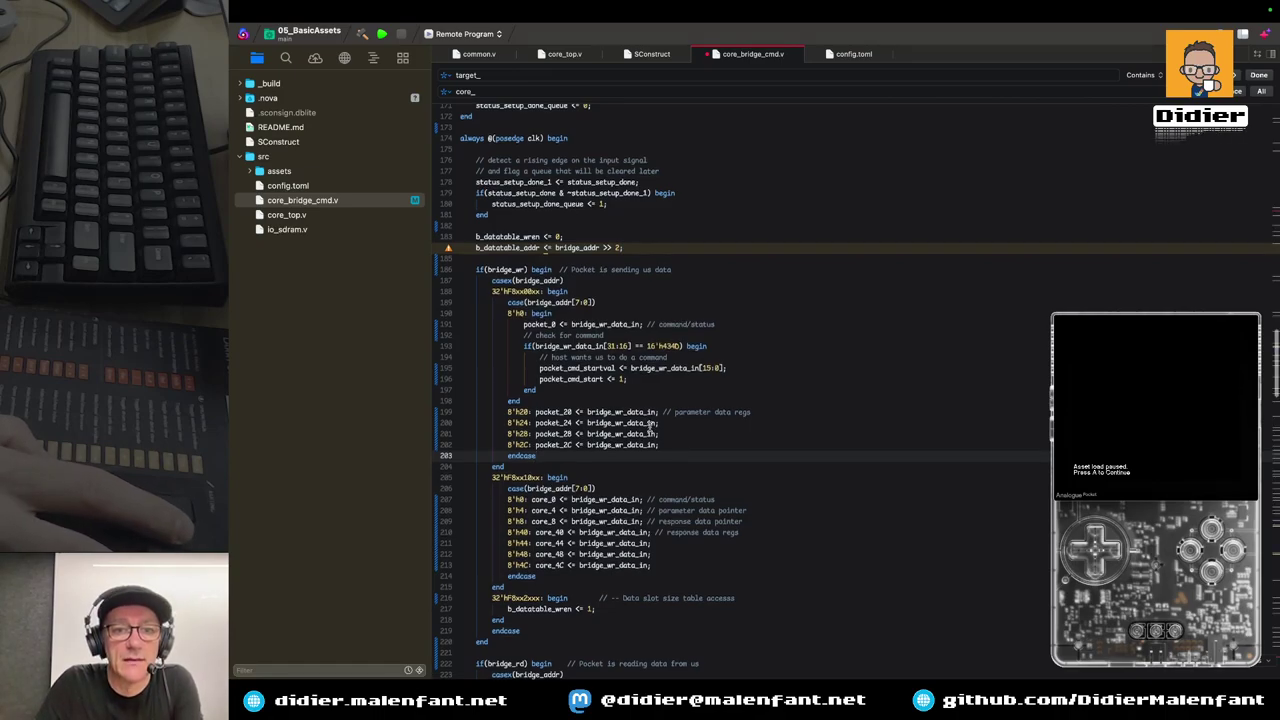
{"action": "scroll", "coordinate": [650, 428], "scroll_direction": "up", "scroll_amount": 1}
{"action": "scroll", "coordinate": [650, 428], "scroll_direction": "down", "scroll_amount": 1}
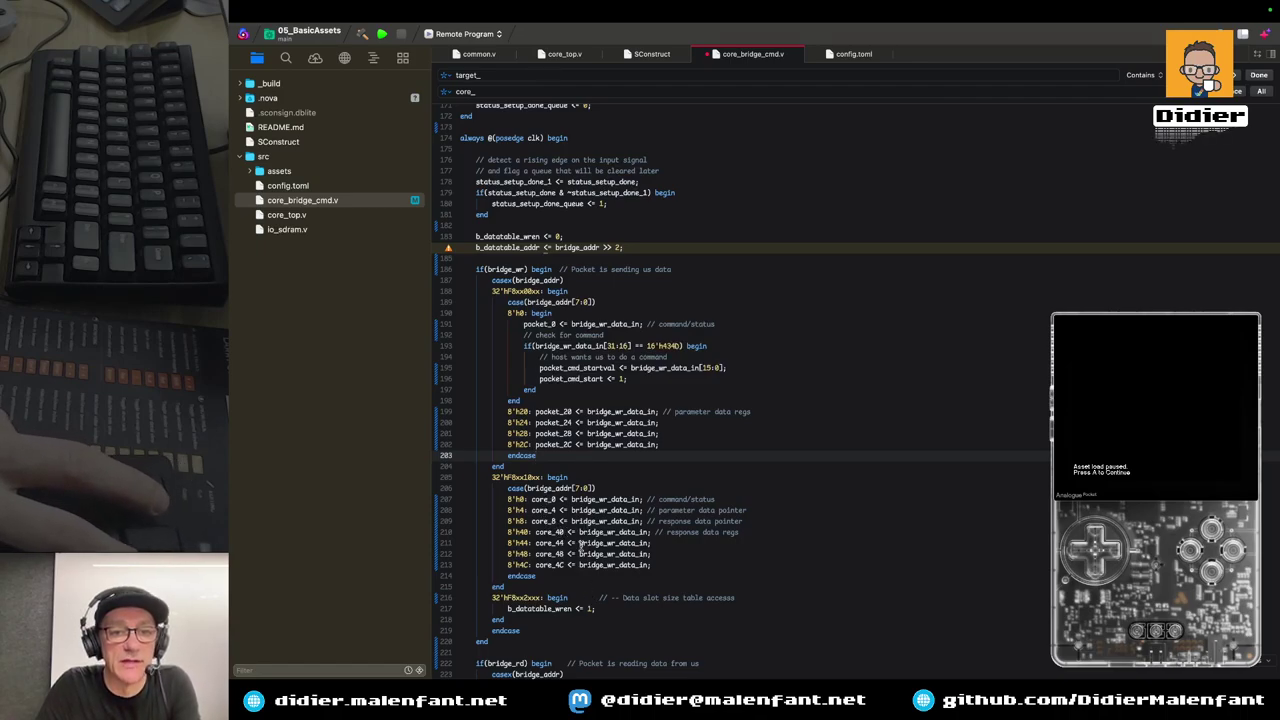
{"action": "scroll", "coordinate": [582, 547], "scroll_direction": "down", "scroll_amount": 1}
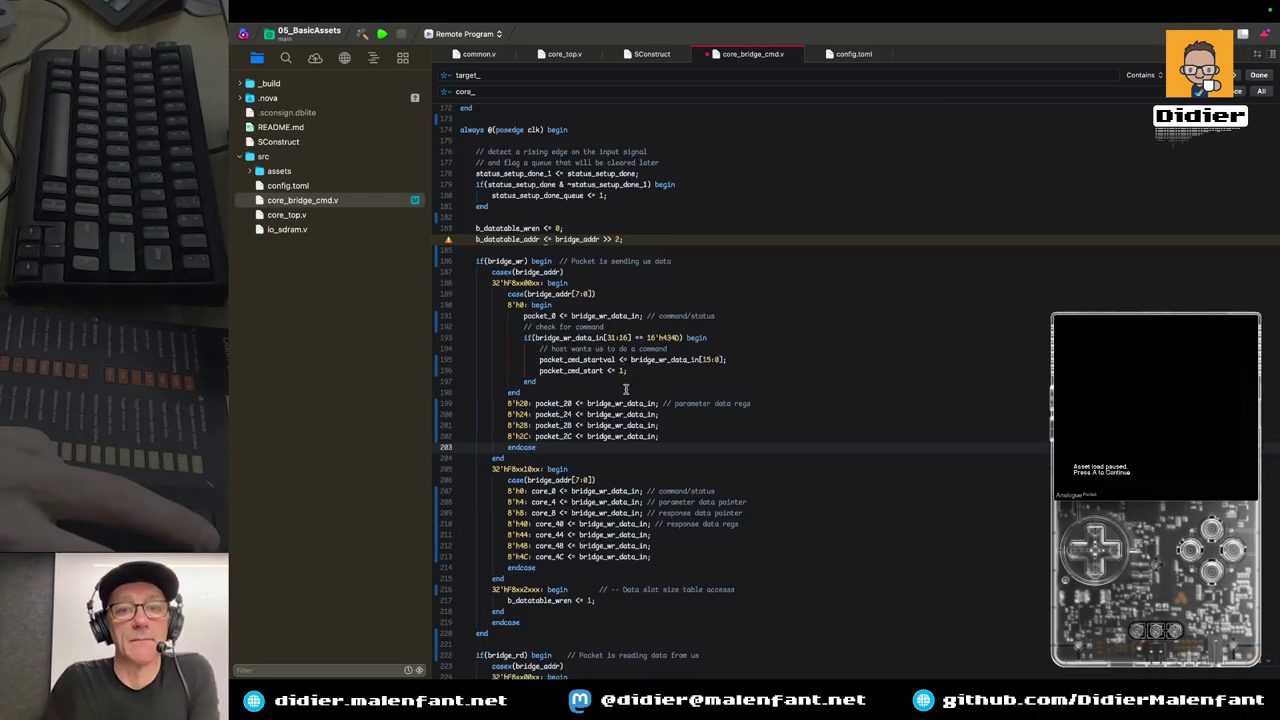
{"action": "scroll", "coordinate": [625, 389], "scroll_direction": "up", "scroll_amount": 1}
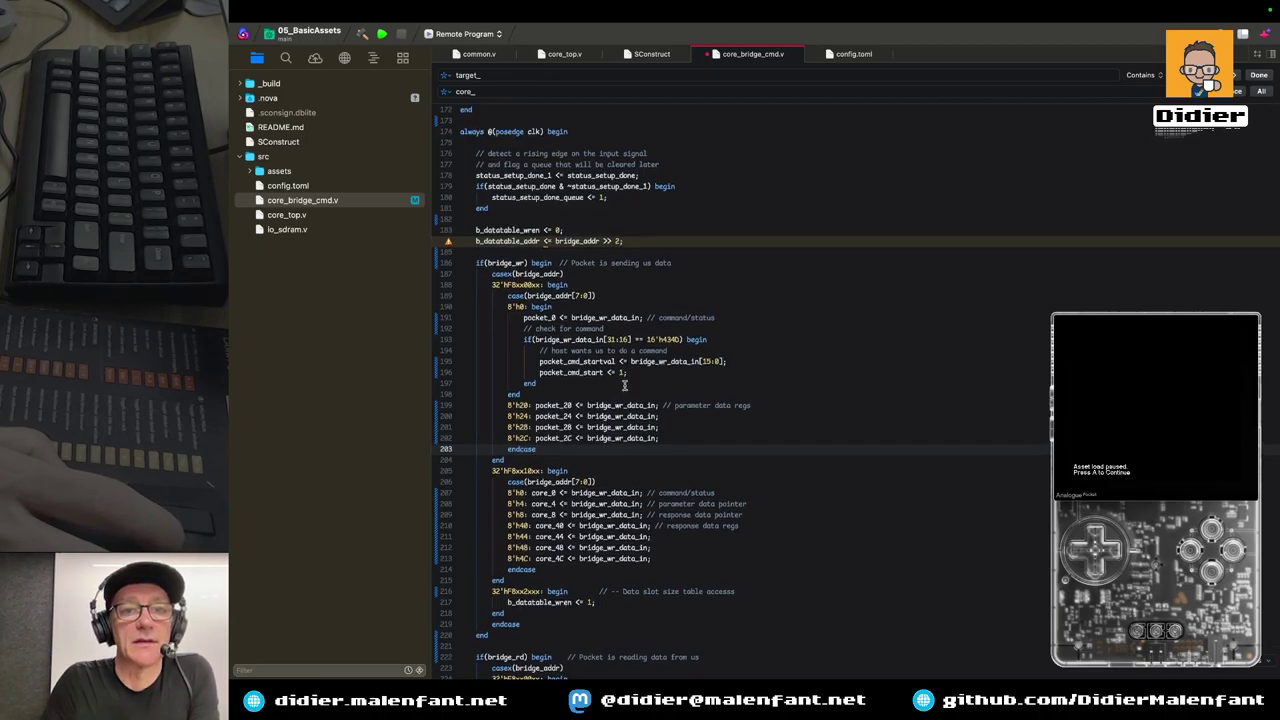
{"action": "scroll", "coordinate": [621, 376], "scroll_direction": "down", "scroll_amount": 1}
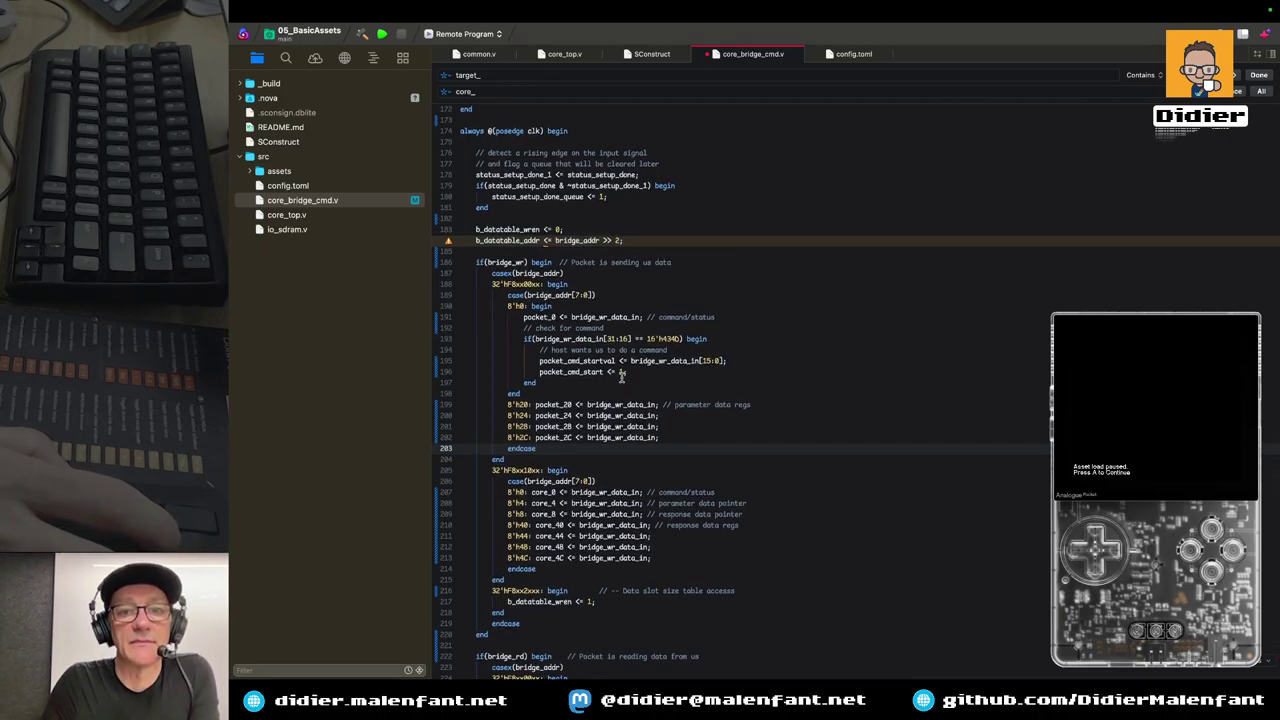
Examine the bridge_rd block and the host-to-target command executor, and return to the bridge_wr block
{"action": "scroll", "coordinate": [621, 376], "scroll_direction": "down", "scroll_amount": 5}
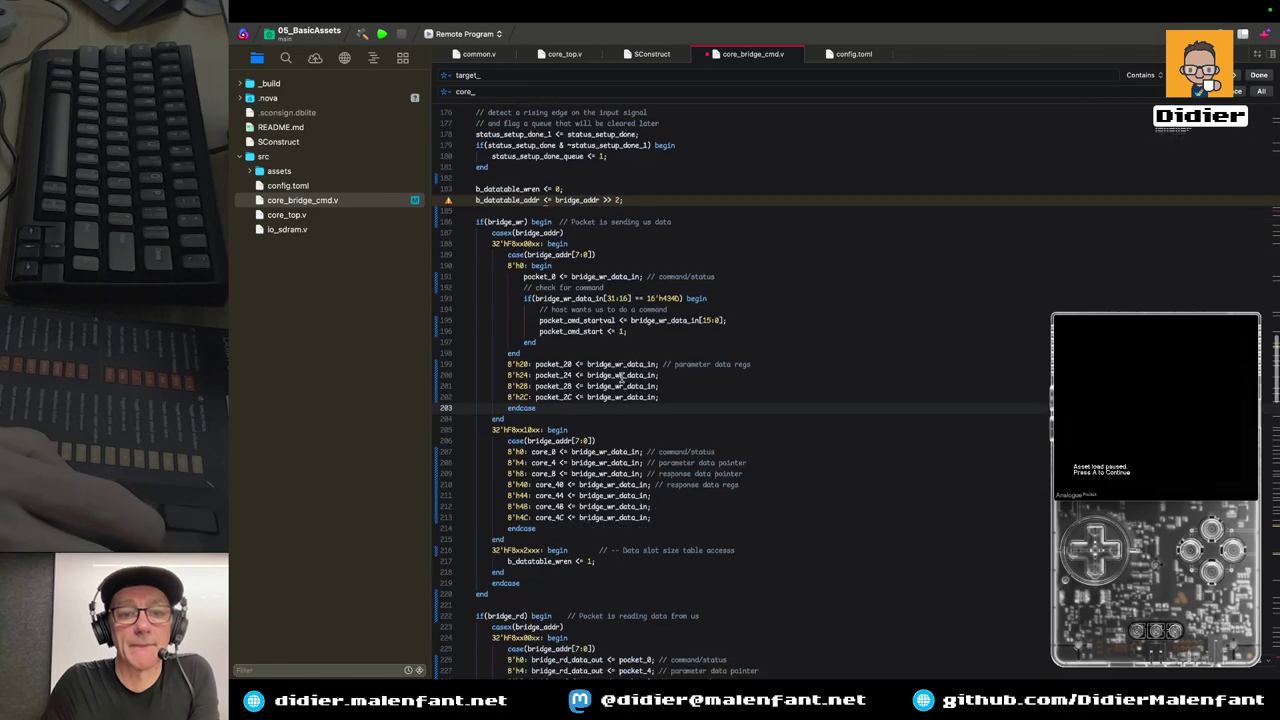
{"action": "scroll", "coordinate": [621, 376], "scroll_direction": "down", "scroll_amount": 14}
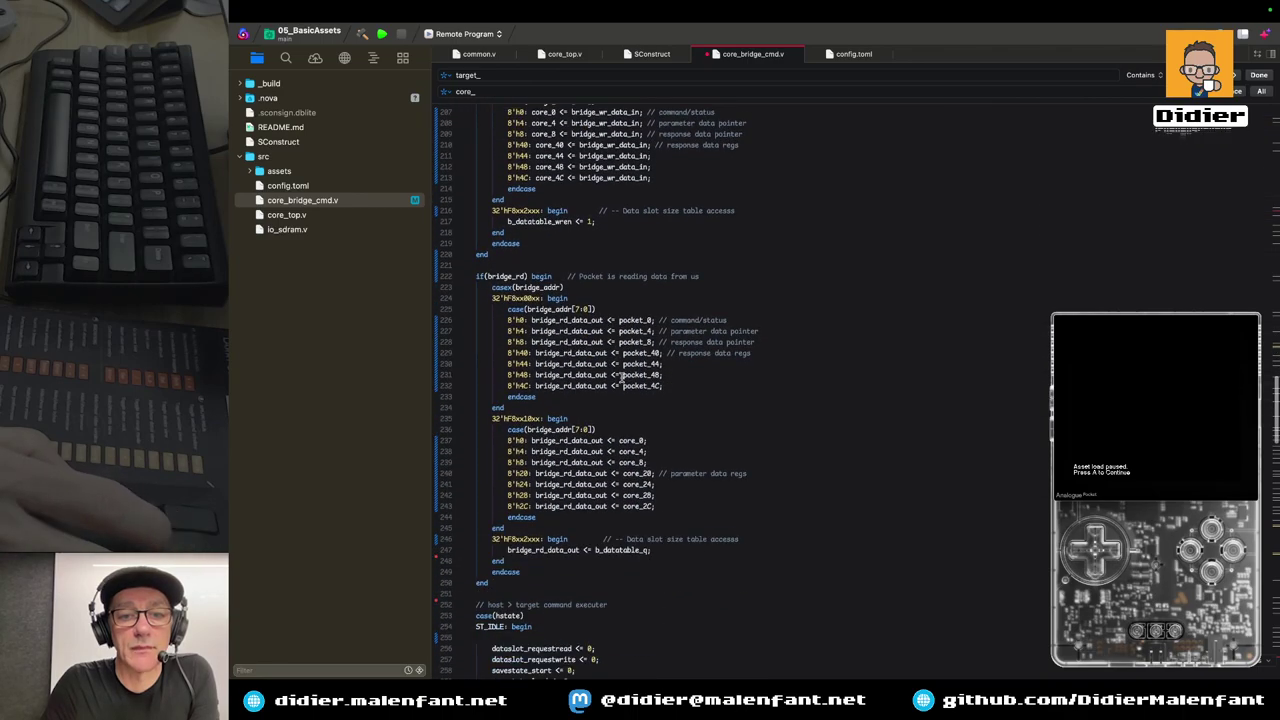
{"action": "scroll", "coordinate": [621, 376], "scroll_direction": "down", "scroll_amount": 6}
{"action": "scroll", "coordinate": [621, 376], "scroll_direction": "down", "scroll_amount": 9}
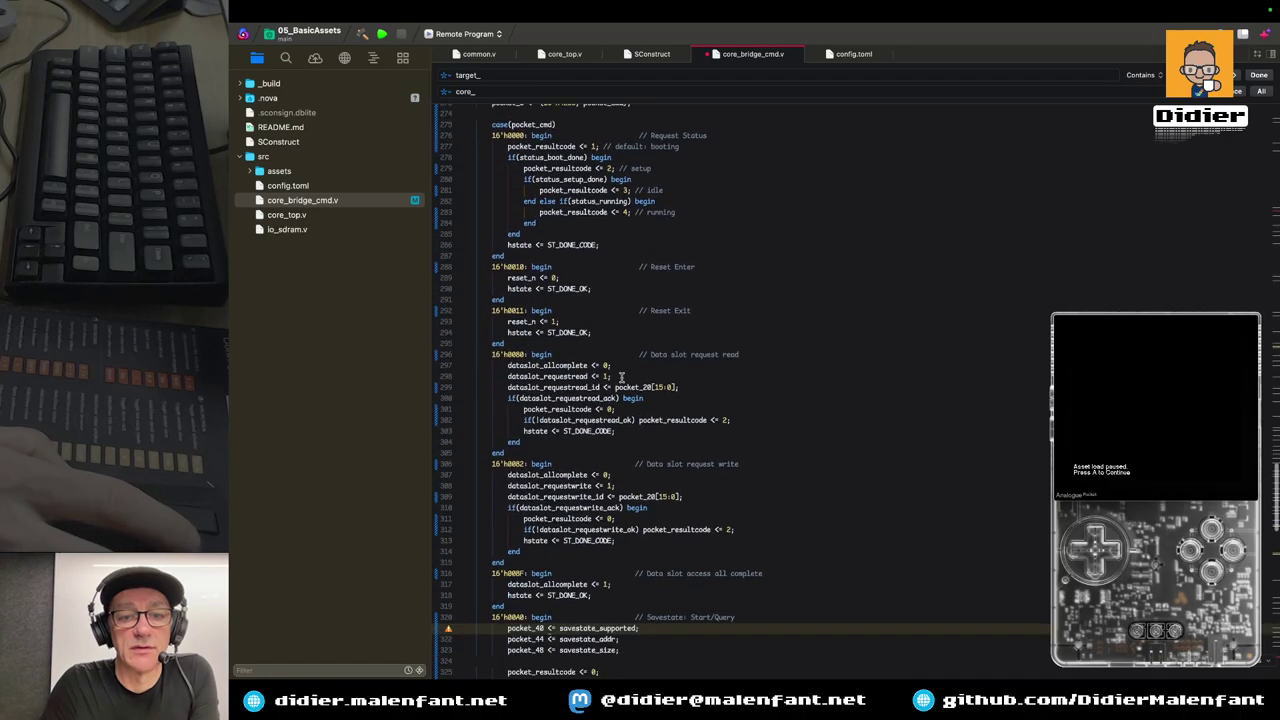
{"action": "scroll", "coordinate": [621, 376], "scroll_direction": "up", "scroll_amount": 15}
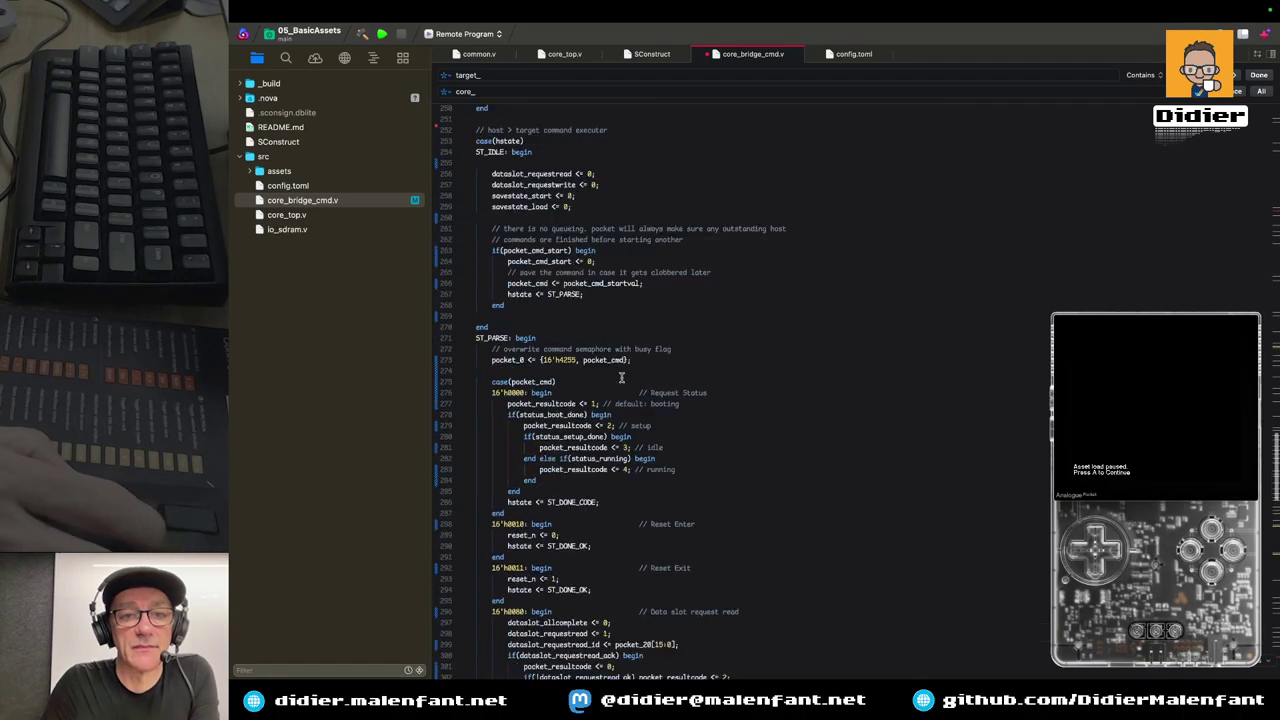
{"action": "scroll", "coordinate": [621, 376], "scroll_direction": "up", "scroll_amount": 19}
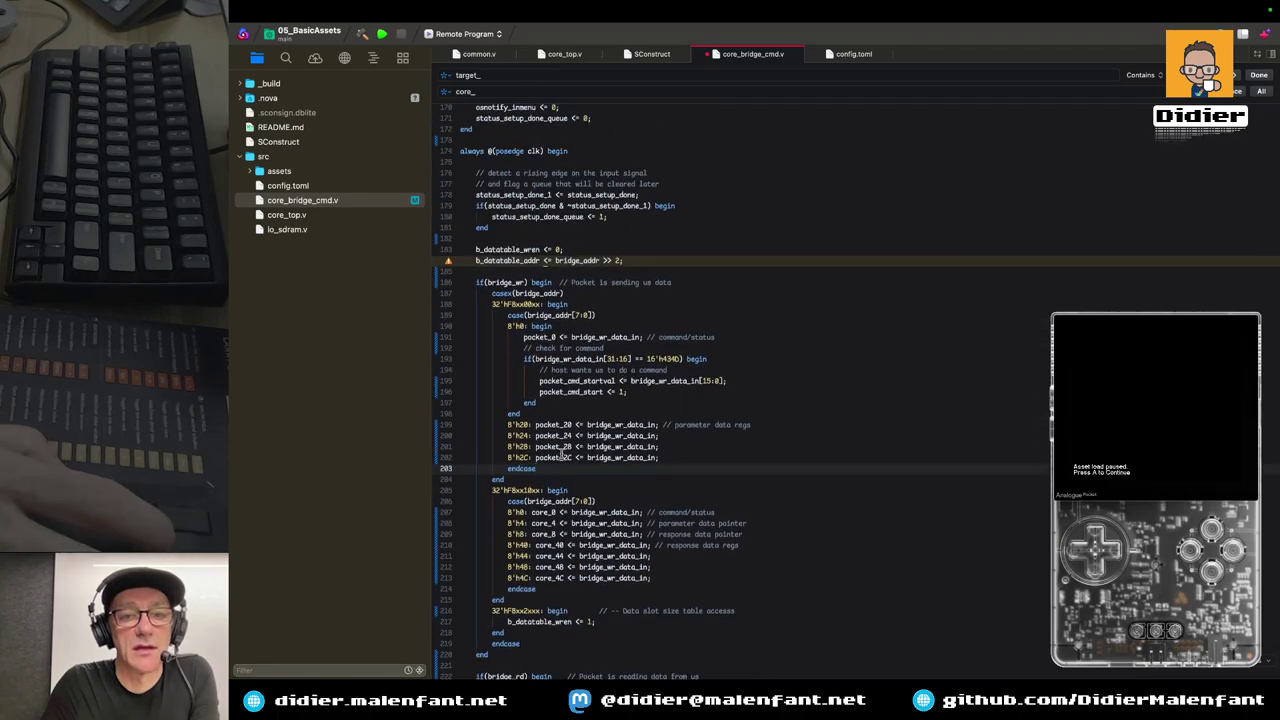
{"action": "scroll", "coordinate": [563, 455], "scroll_direction": "up", "scroll_amount": 5}
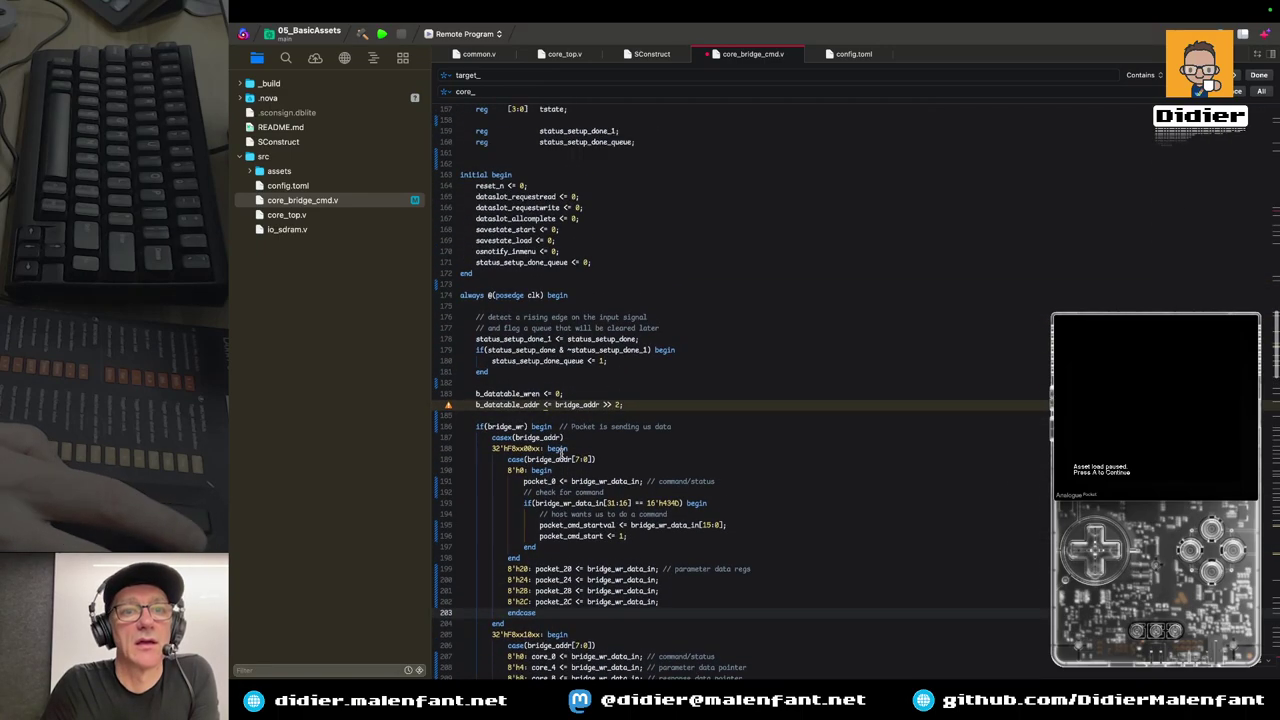
{"action": "scroll", "coordinate": [562, 454], "scroll_direction": "down", "scroll_amount": 3}
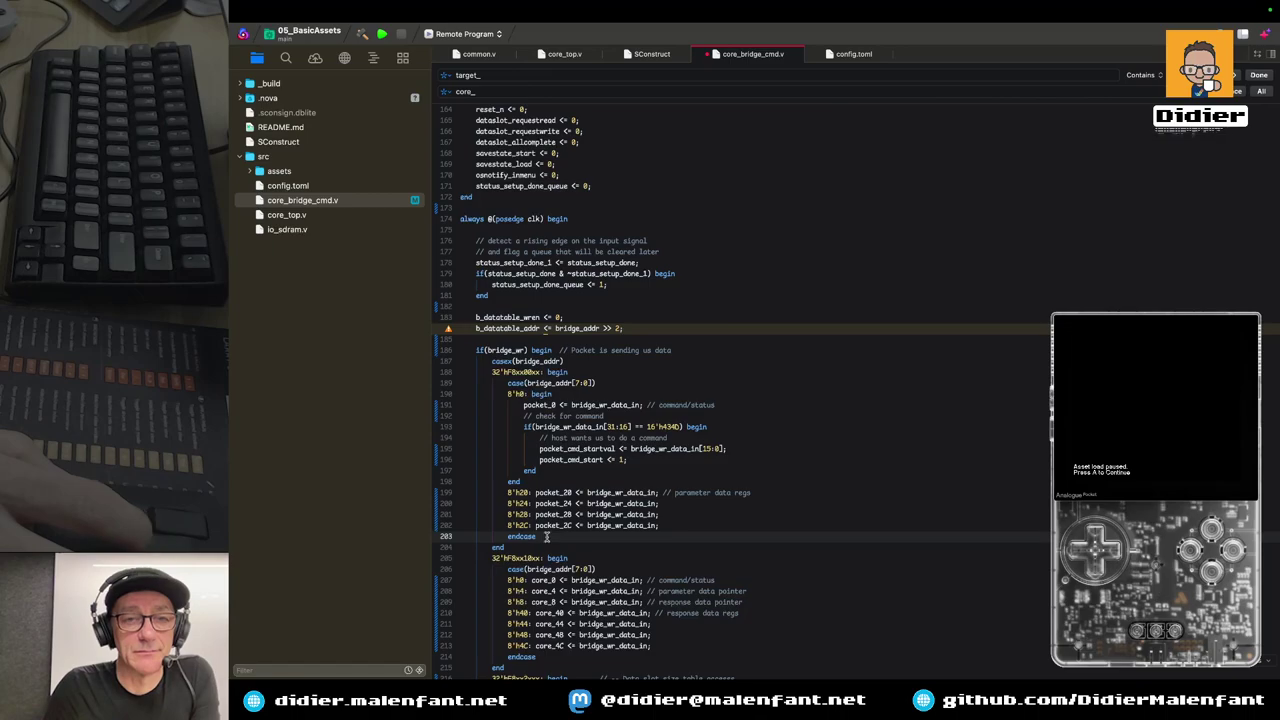
Compare how the bridge_wr and bridge_rd blocks handle the pocket_ and core_ registers in core_bridge_cmd.v
{"action": "scroll", "coordinate": [546, 537], "scroll_direction": "down", "scroll_amount": 1}
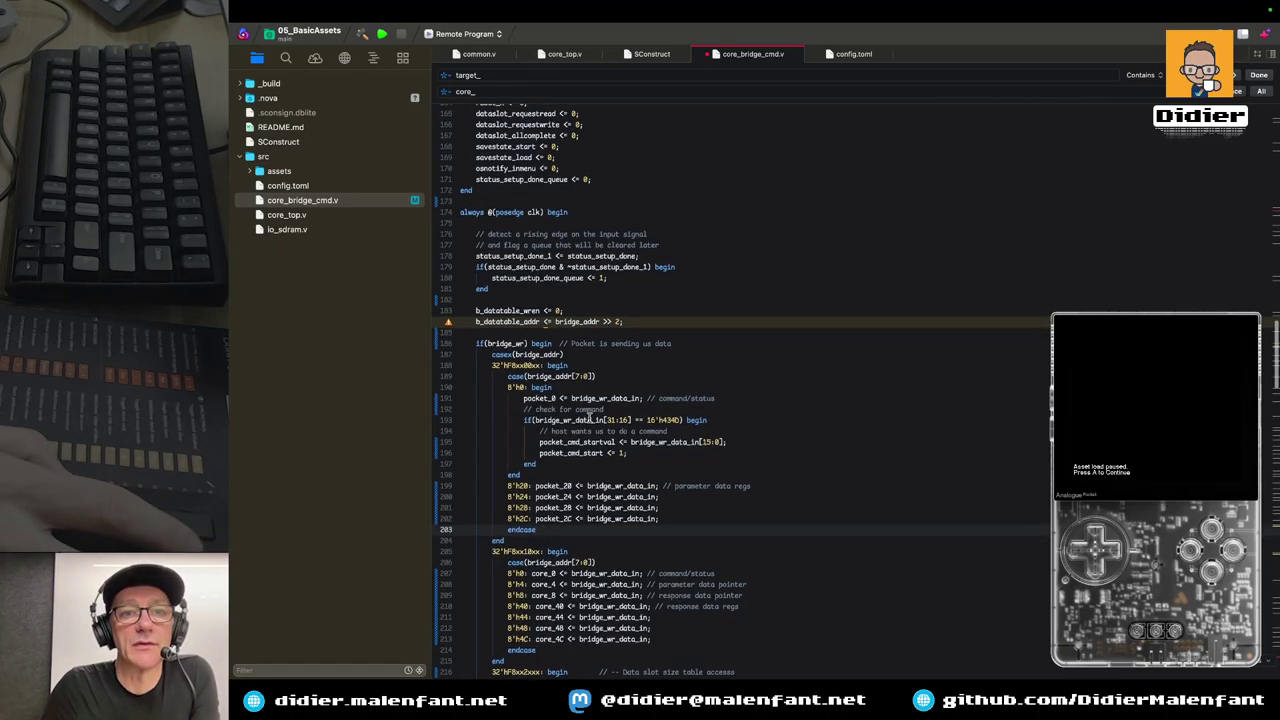
{"action": "scroll", "coordinate": [595, 412], "scroll_direction": "up", "scroll_amount": 5}
{"action": "scroll", "coordinate": [588, 418], "scroll_direction": "down", "scroll_amount": 8}
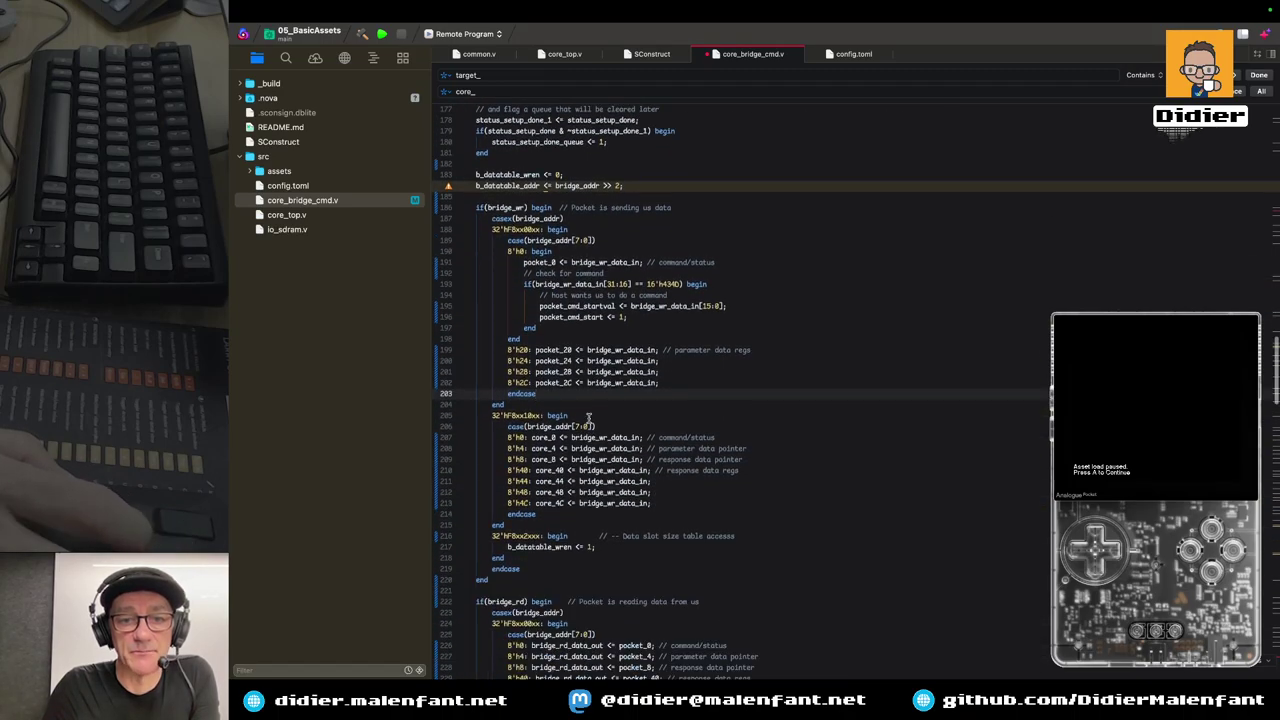
{"action": "scroll", "coordinate": [588, 418], "scroll_direction": "down", "scroll_amount": 2}
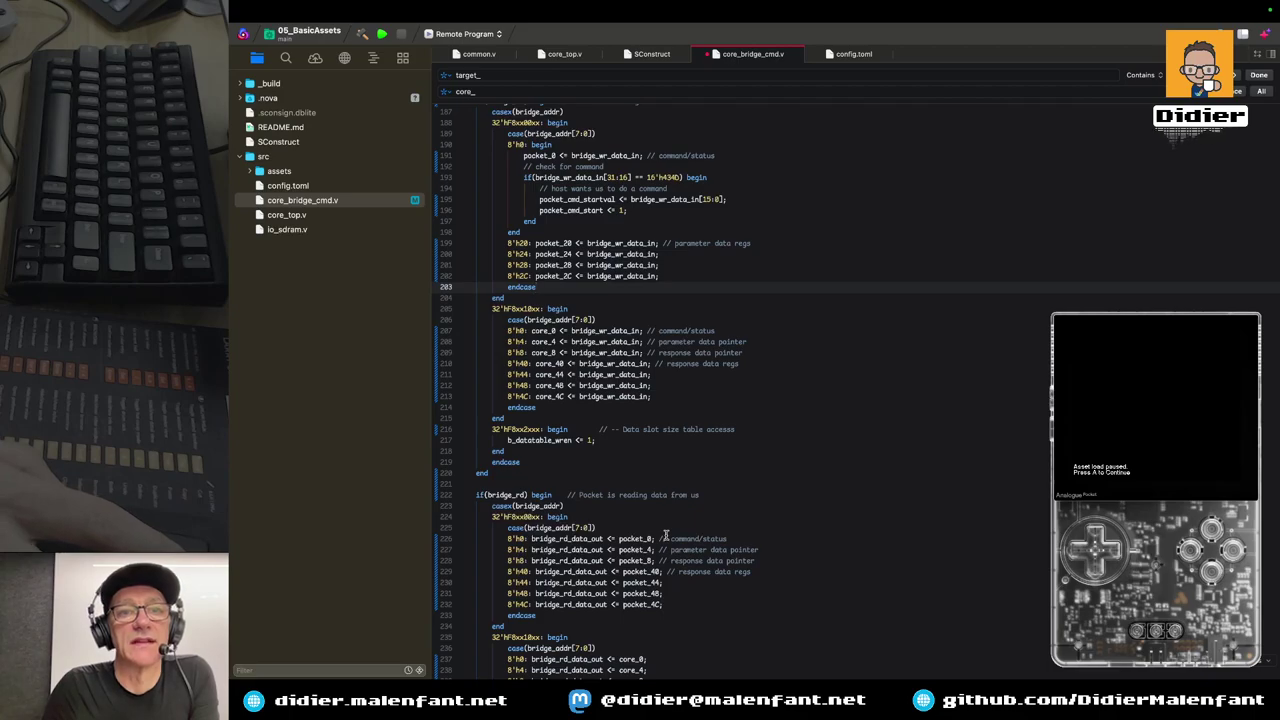
{"action": "scroll", "coordinate": [665, 537], "scroll_direction": "up", "scroll_amount": 1}
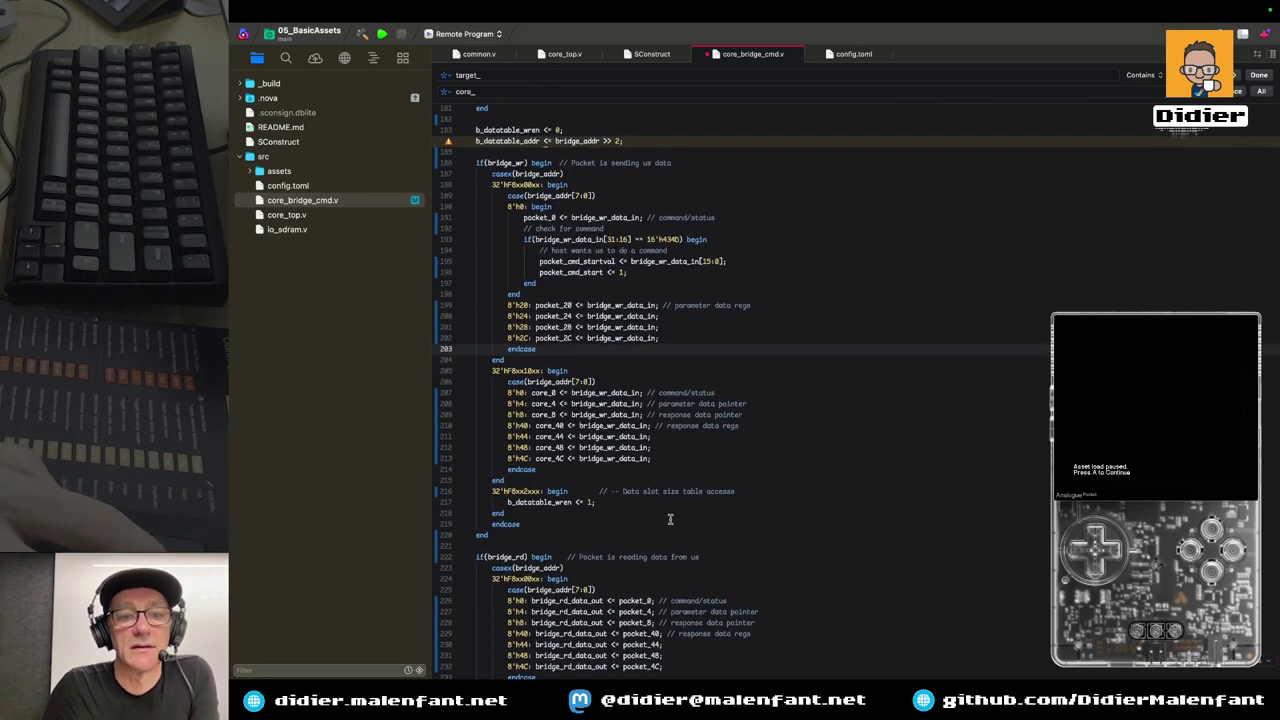
{"action": "scroll", "coordinate": [670, 518], "scroll_direction": "down", "scroll_amount": 1}
{"action": "scroll", "coordinate": [670, 518], "scroll_direction": "down", "scroll_amount": 3}
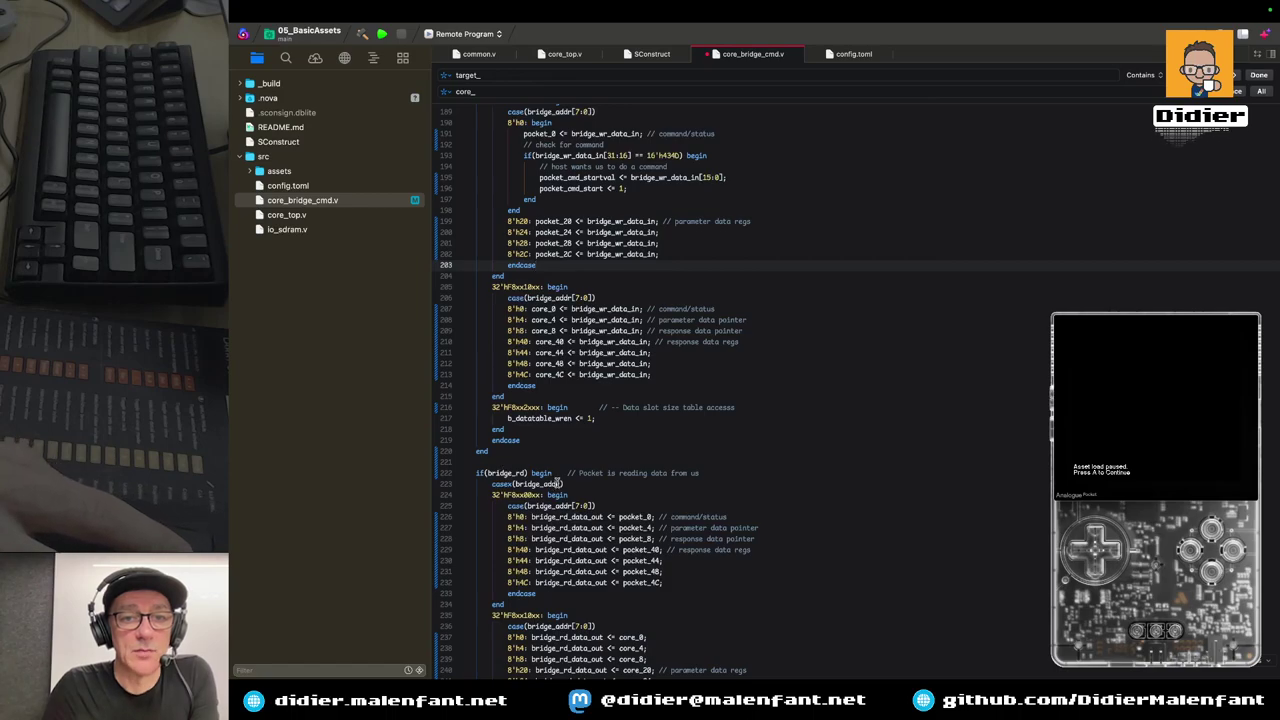
{"action": "scroll", "coordinate": [634, 494], "scroll_direction": "down", "scroll_amount": 1}
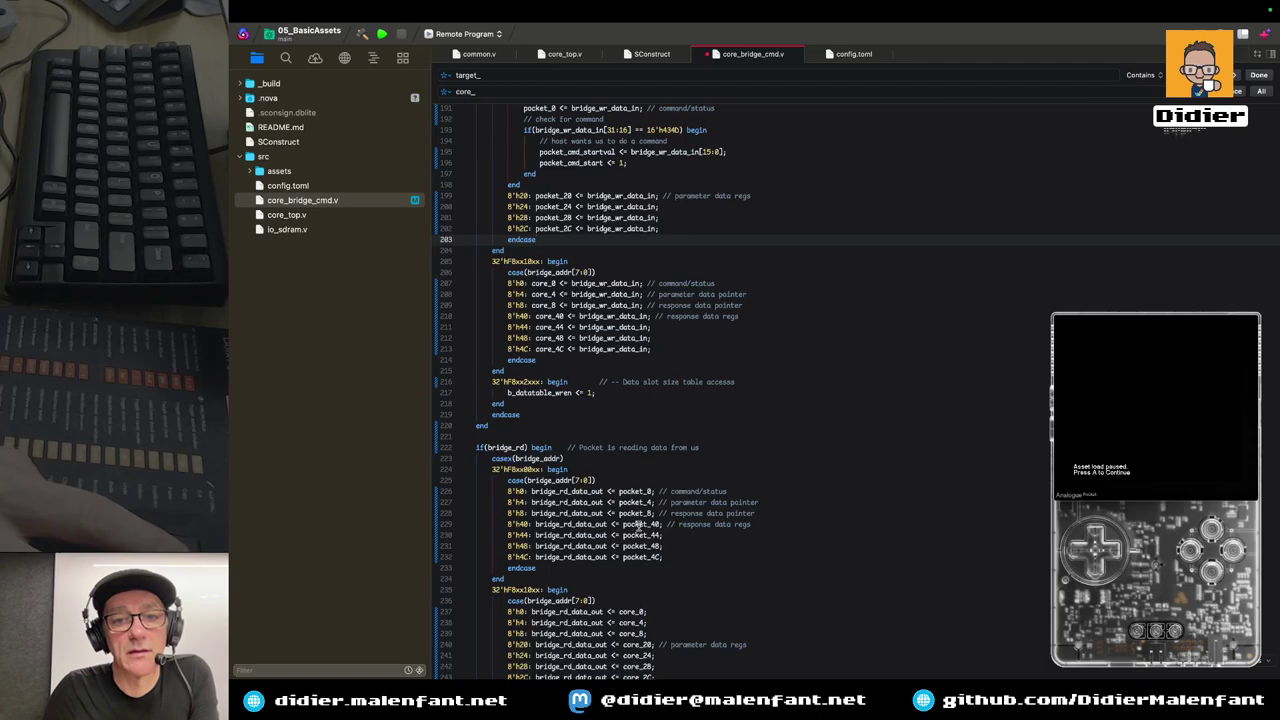
{"action": "scroll", "coordinate": [637, 525], "scroll_direction": "up", "scroll_amount": 1}
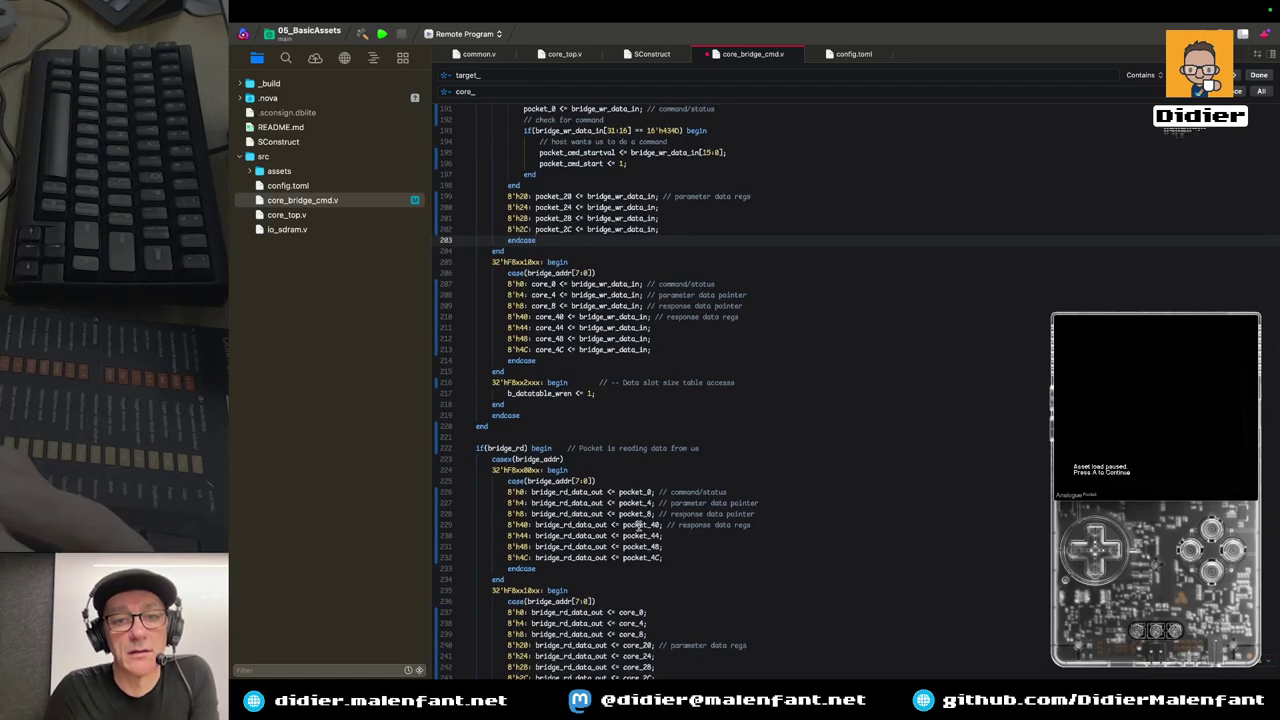
{"action": "scroll", "coordinate": [639, 518], "scroll_direction": "down", "scroll_amount": 2}
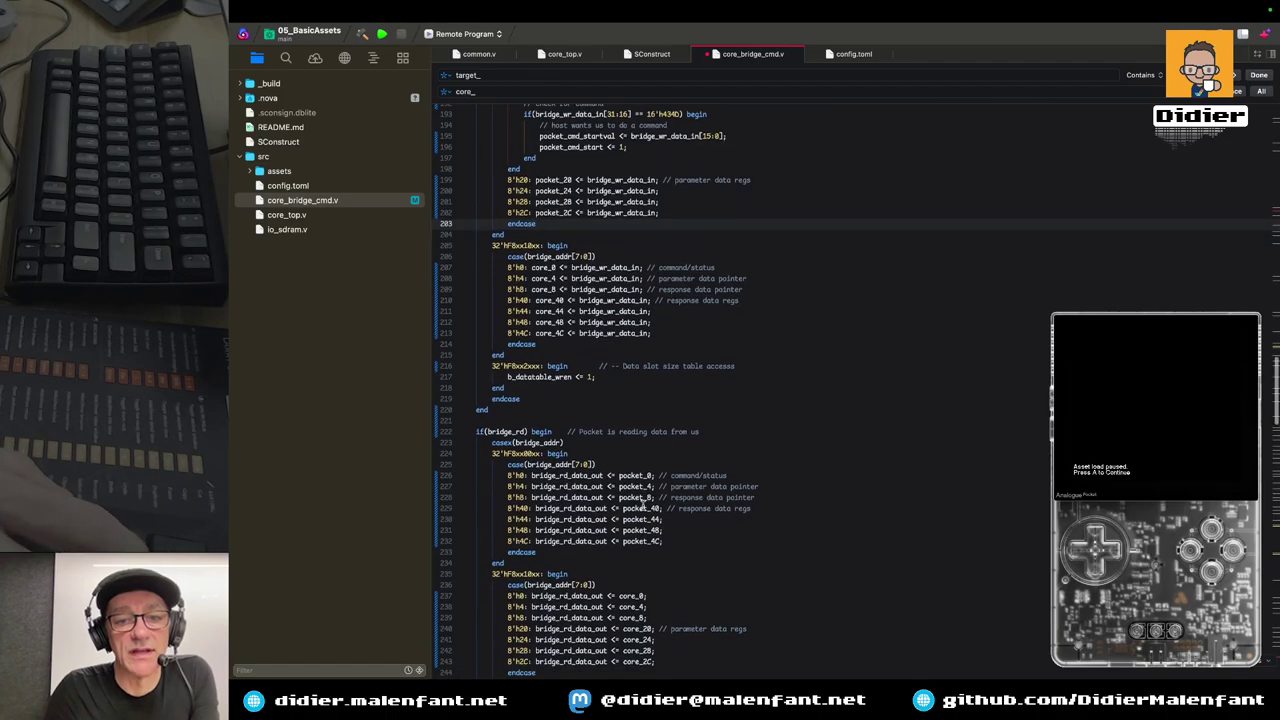
Search core_bridge_cmd.v for pocket_4, starting from its use in the bridge_rd block, and step through the matches to its declaration
{"action": "scroll", "coordinate": [640, 510], "scroll_direction": "up", "scroll_amount": 5}
{"action": "left_click_drag", "start_coordinate": [620, 551], "coordinate": [654, 550]}
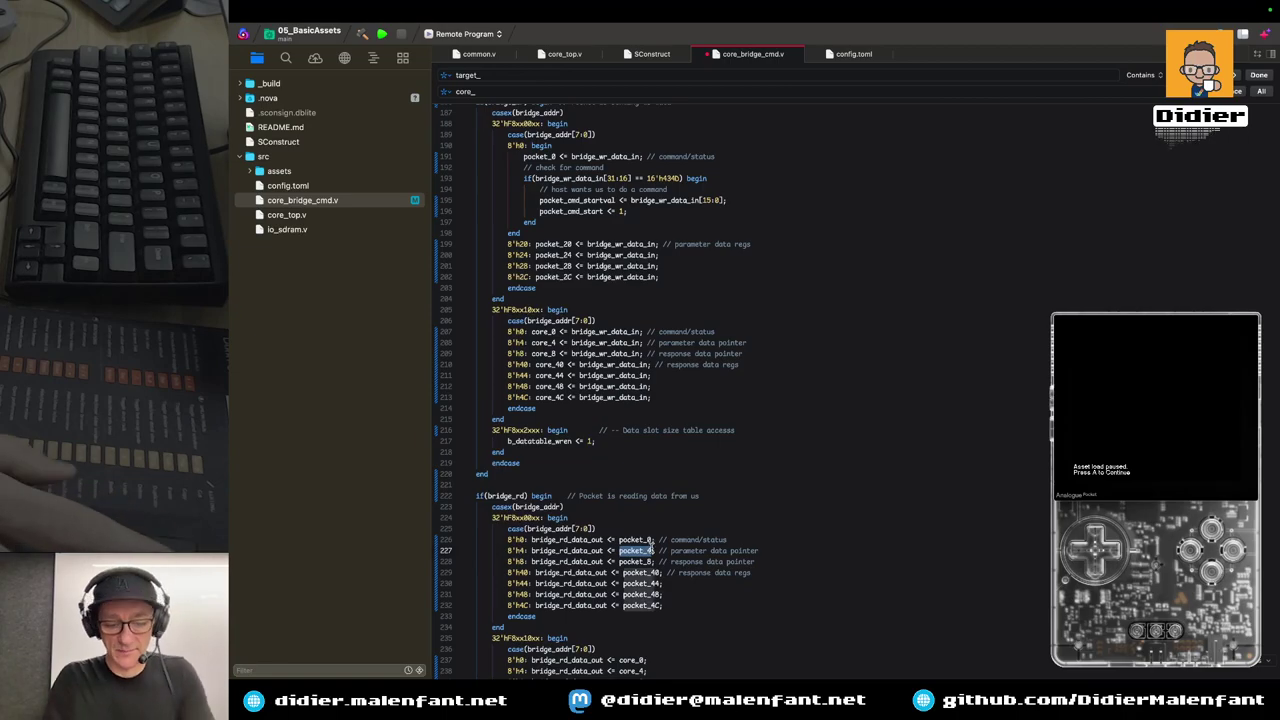
{"action": "key", "text": "super+f"}
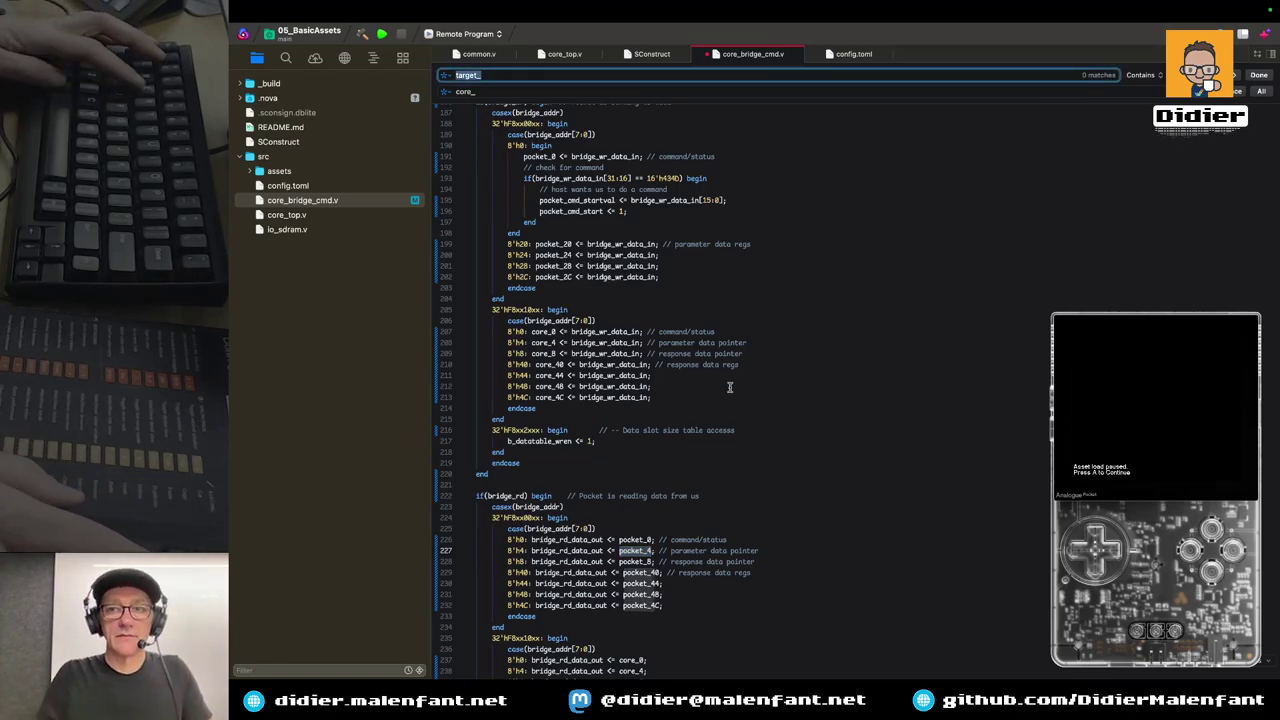
{"action": "key", "text": "super+e"}
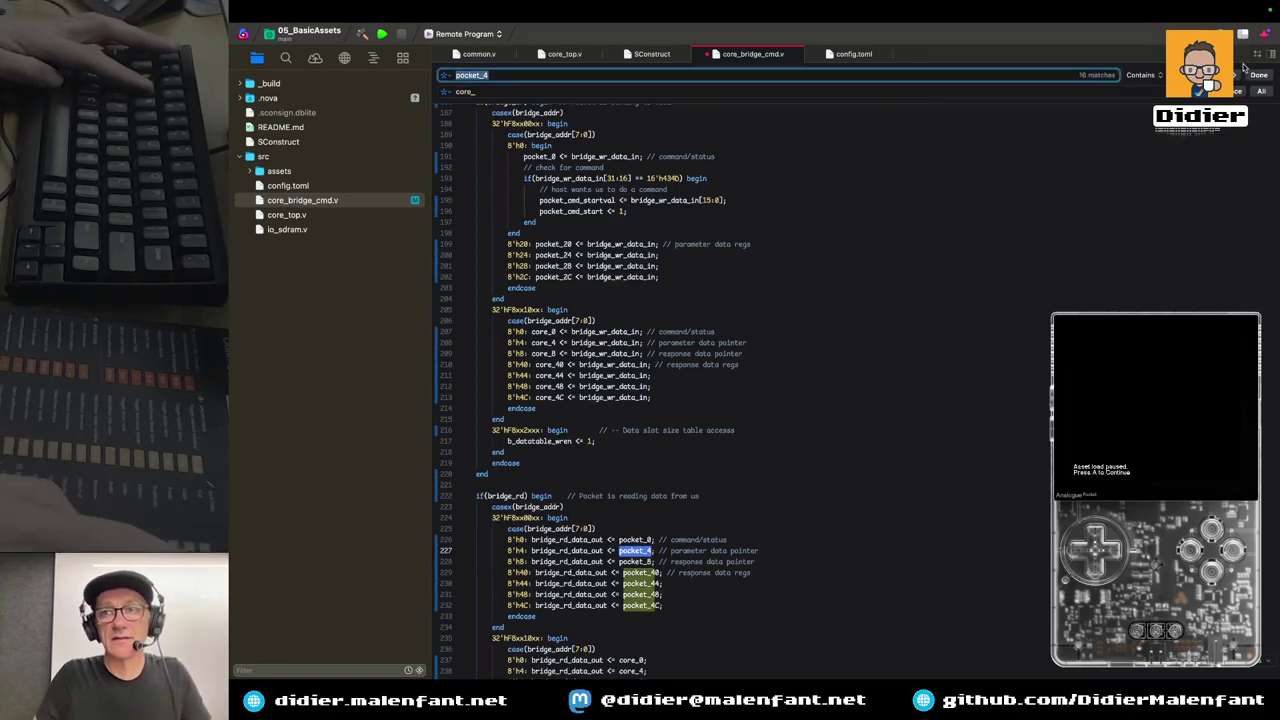
{"action": "key", "text": "super+g"}
{"action": "key", "text": "super+g"}
{"action": "key", "text": "super+g"}
{"action": "key", "text": "super+g"}
{"action": "key", "text": "super+g"}
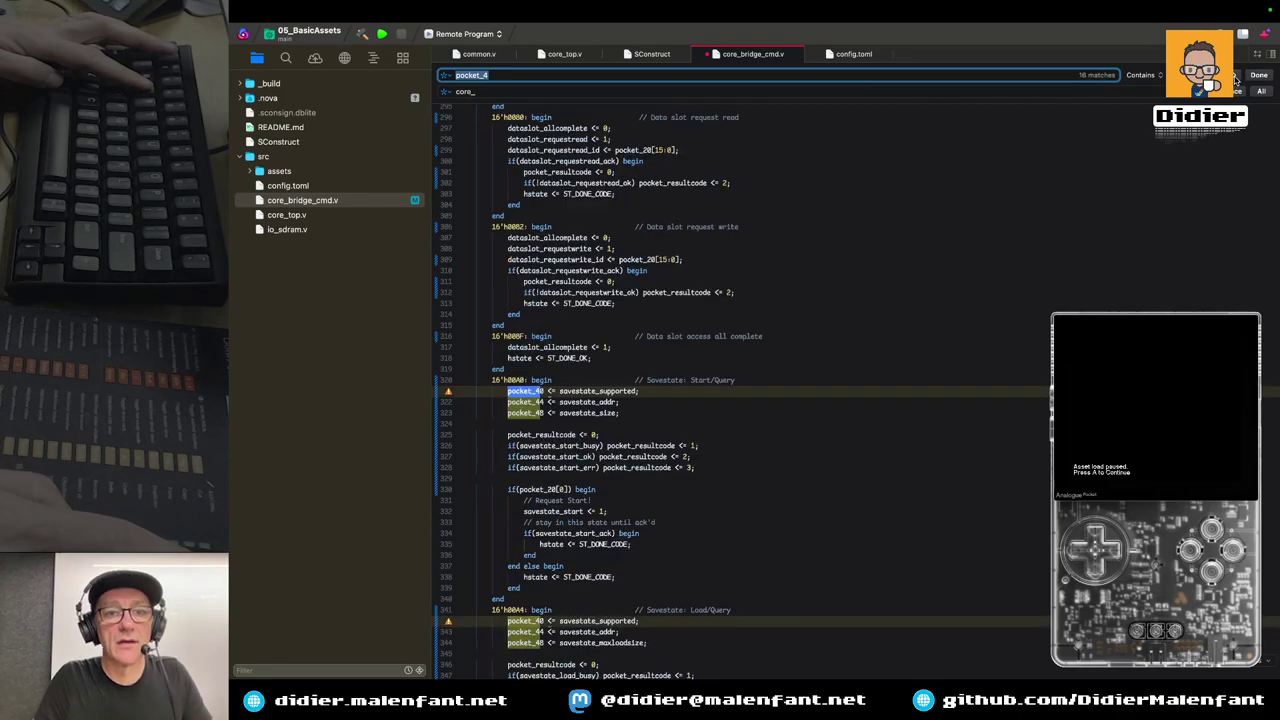
{"action": "key", "text": "super+g"}
{"action": "key", "text": "super+g"}
{"action": "key", "text": "super+g"}
{"action": "key", "text": "super+g"}
{"action": "key", "text": "super+g"}
{"action": "key", "text": "super+g"}
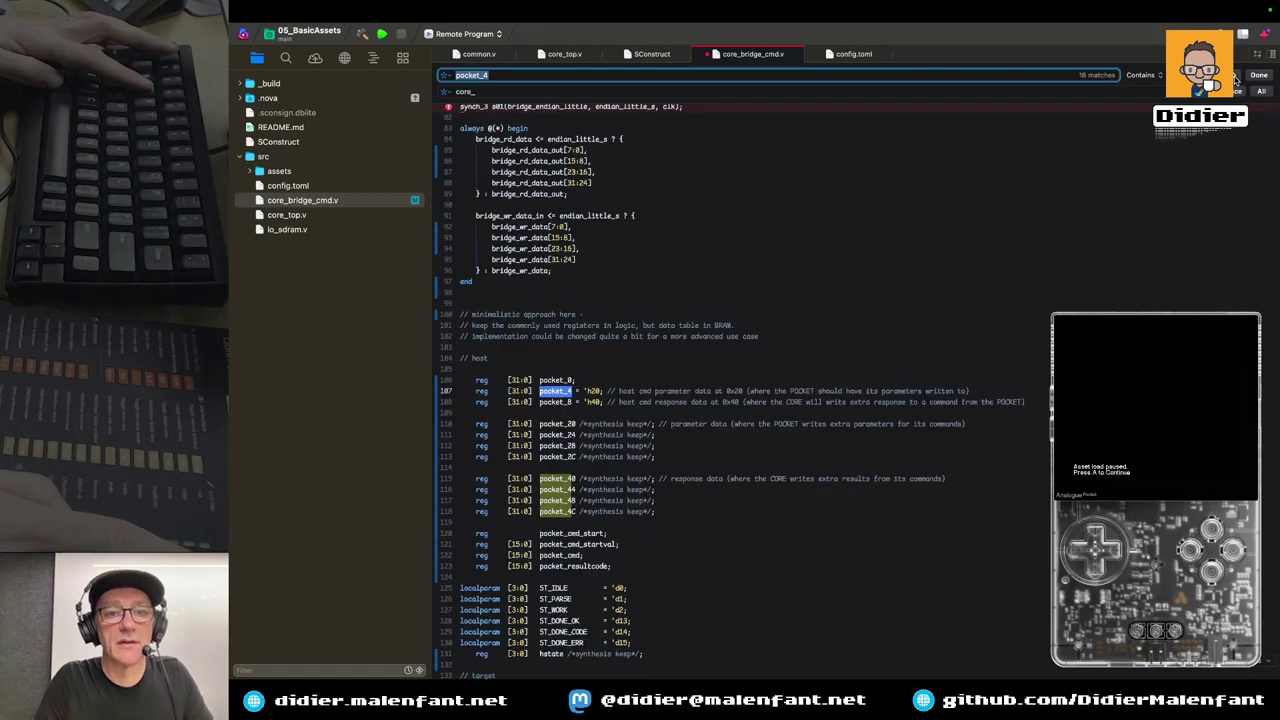
Examine the declarations of pocket_4 and pocket_8 and their comments about parameter and response data locations
{"action": "scroll", "coordinate": [647, 318], "scroll_direction": "down", "scroll_amount": 2}
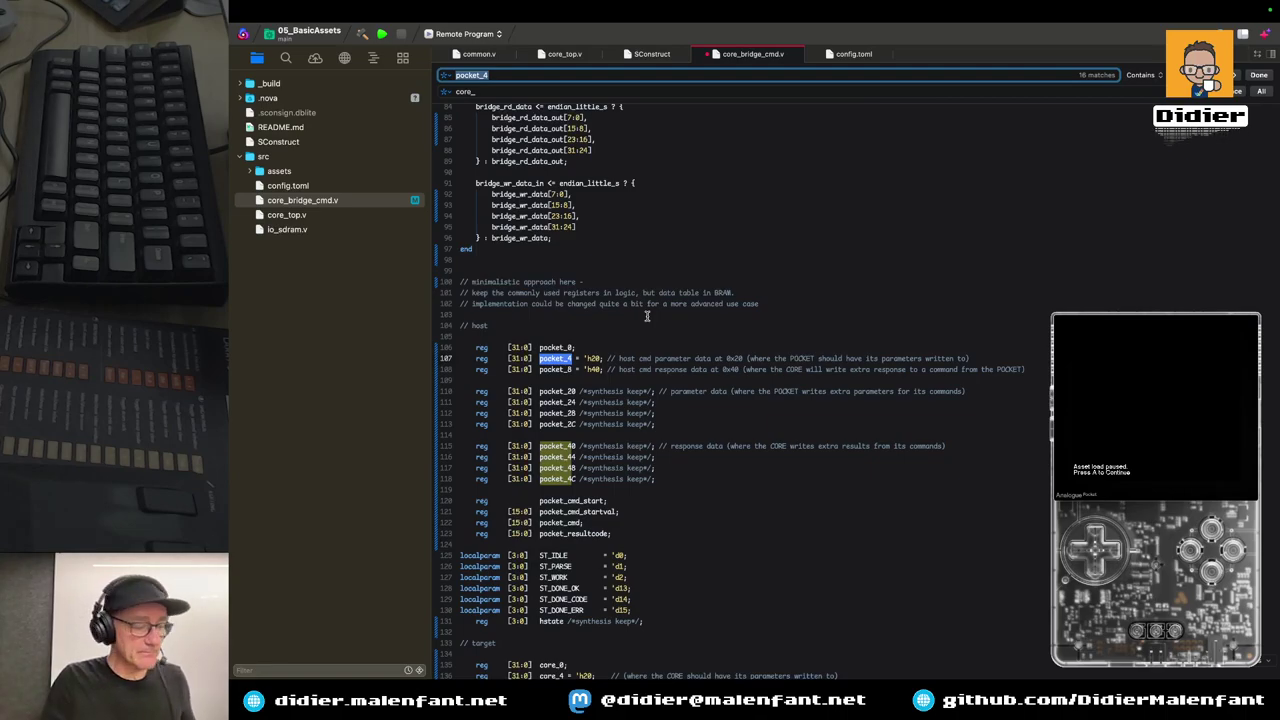
{"action": "key", "text": "Return"}
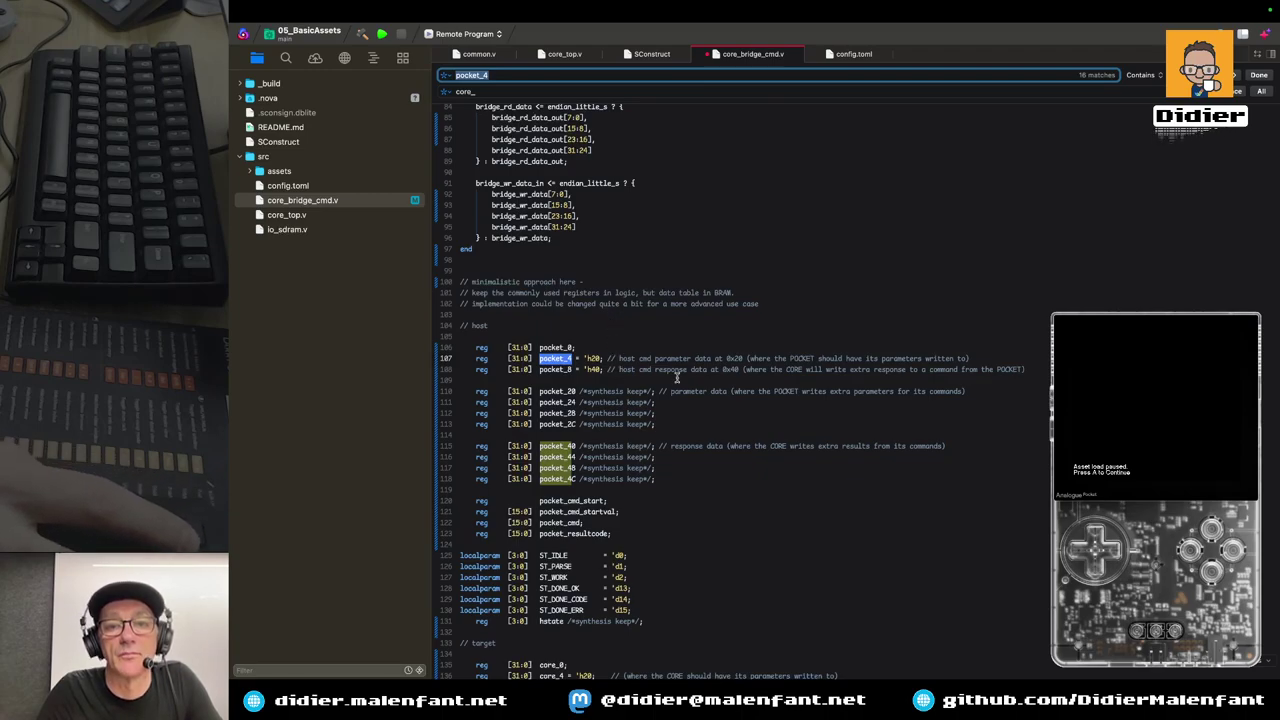
{"action": "left_click", "coordinate": [618, 360]}
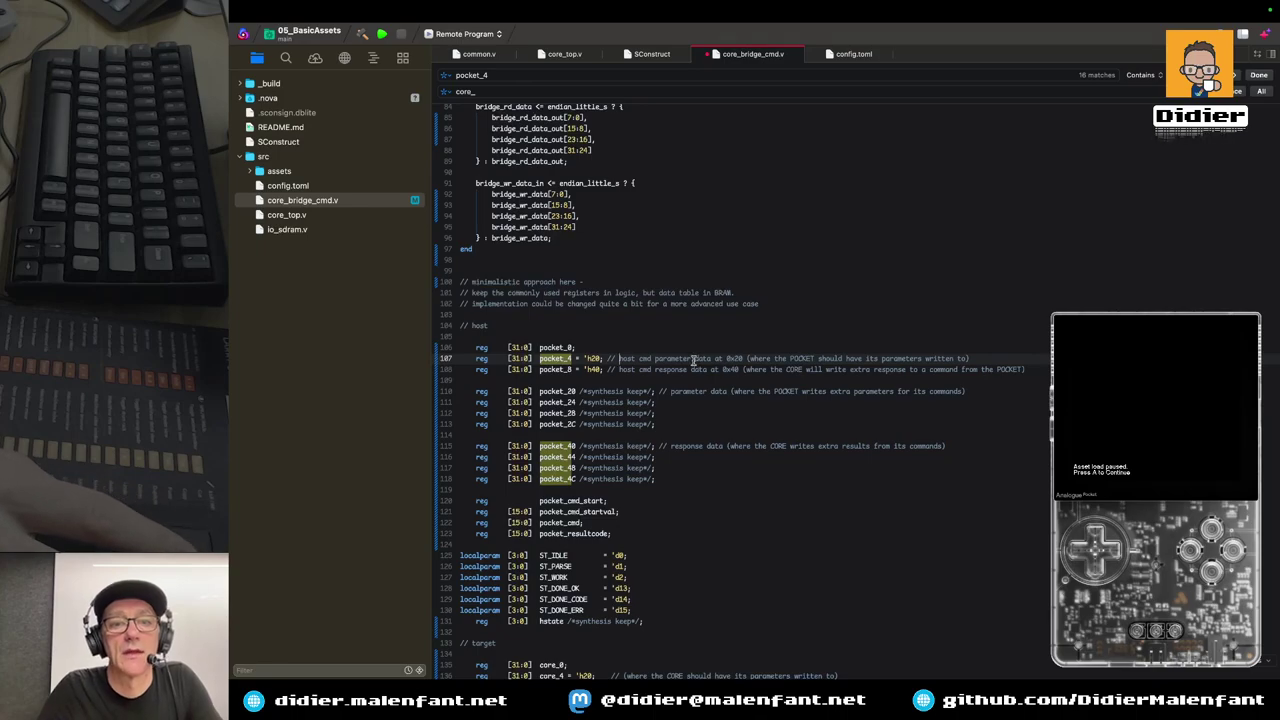
{"action": "scroll", "coordinate": [556, 362], "scroll_direction": "down", "scroll_amount": 1}
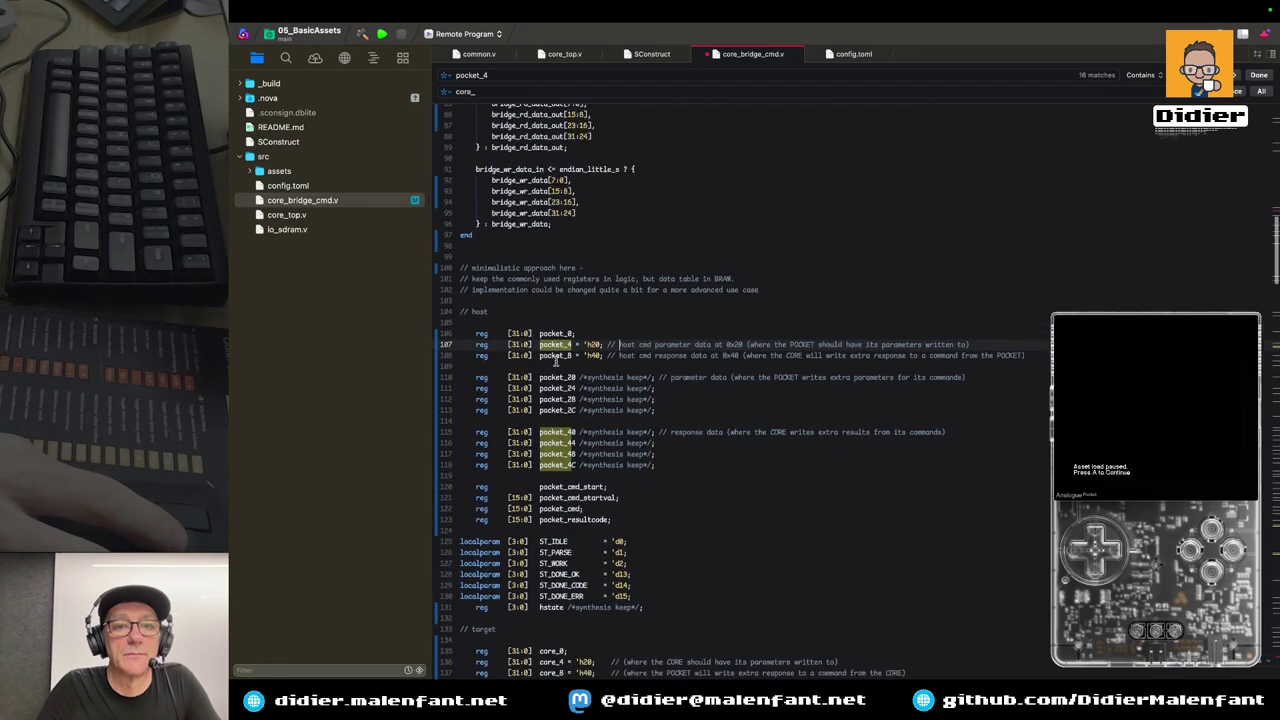
{"action": "scroll", "coordinate": [556, 364], "scroll_direction": "down", "scroll_amount": 2}
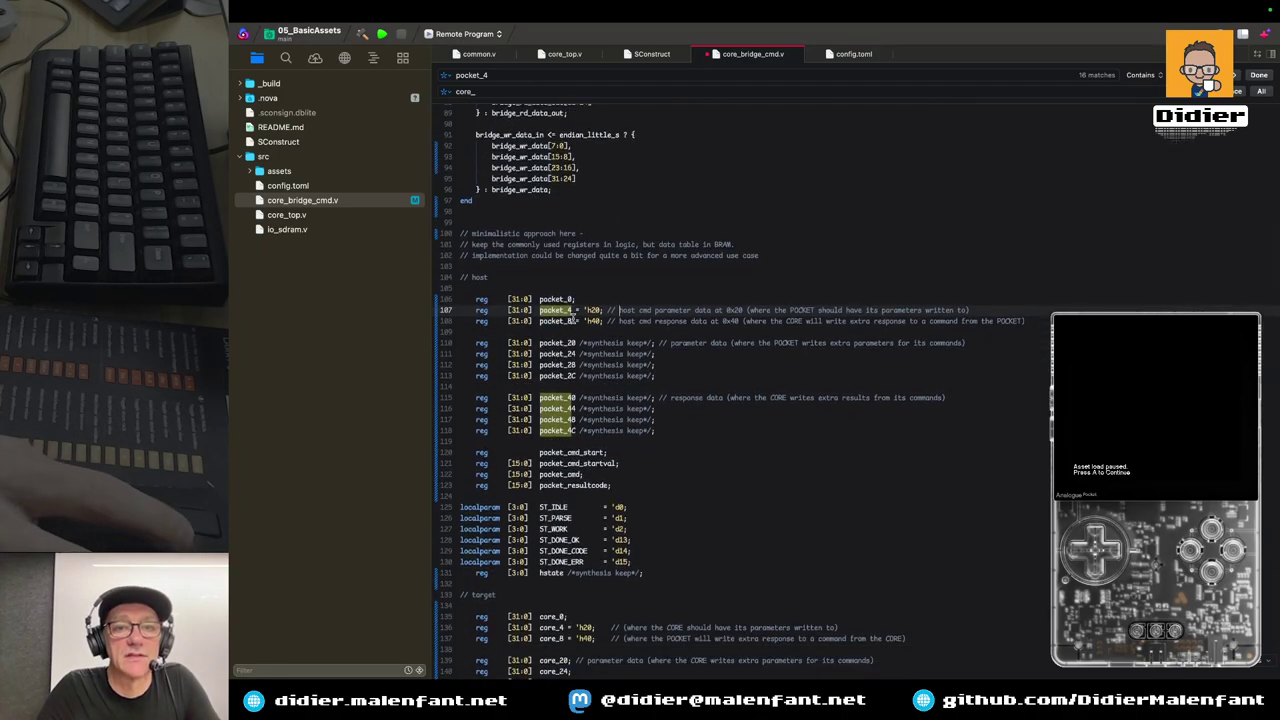
{"action": "scroll", "coordinate": [572, 321], "scroll_direction": "up", "scroll_amount": 1}
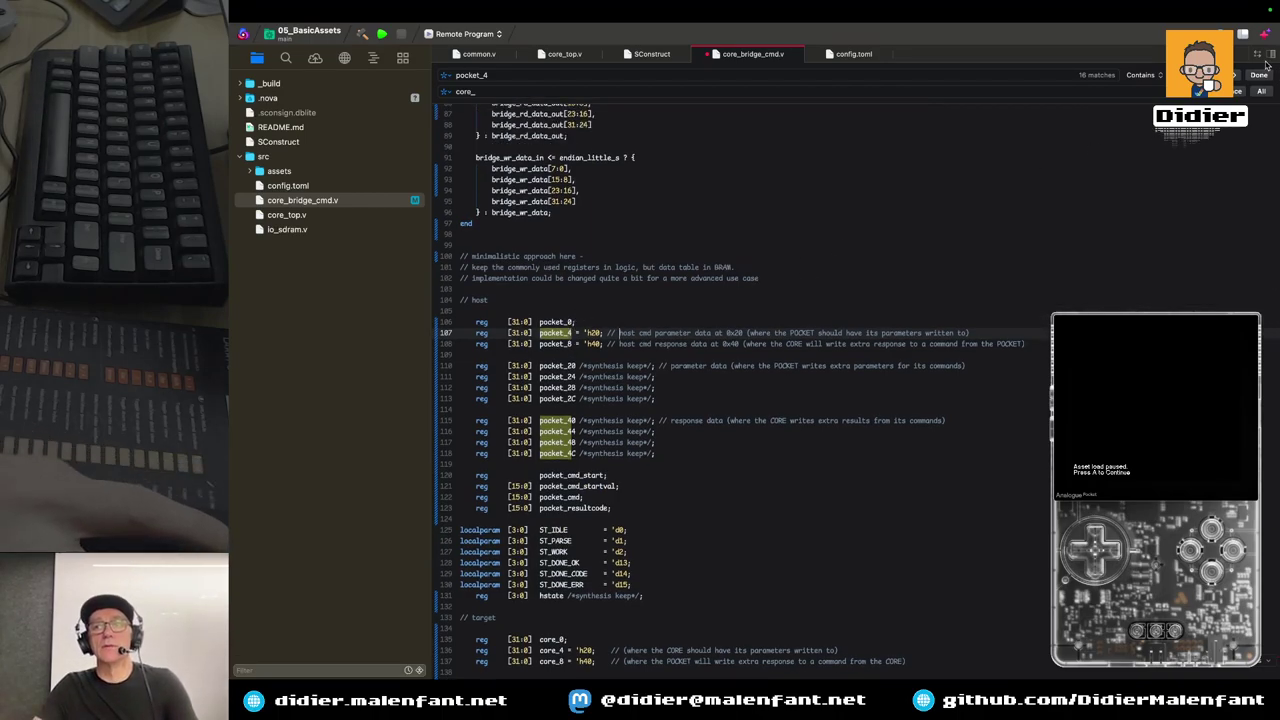
Compare the current core_bridge_cmd.v with the latest commit down to the host register declarations, and close the comparison
{"action": "left_click", "coordinate": [1259, 56]}
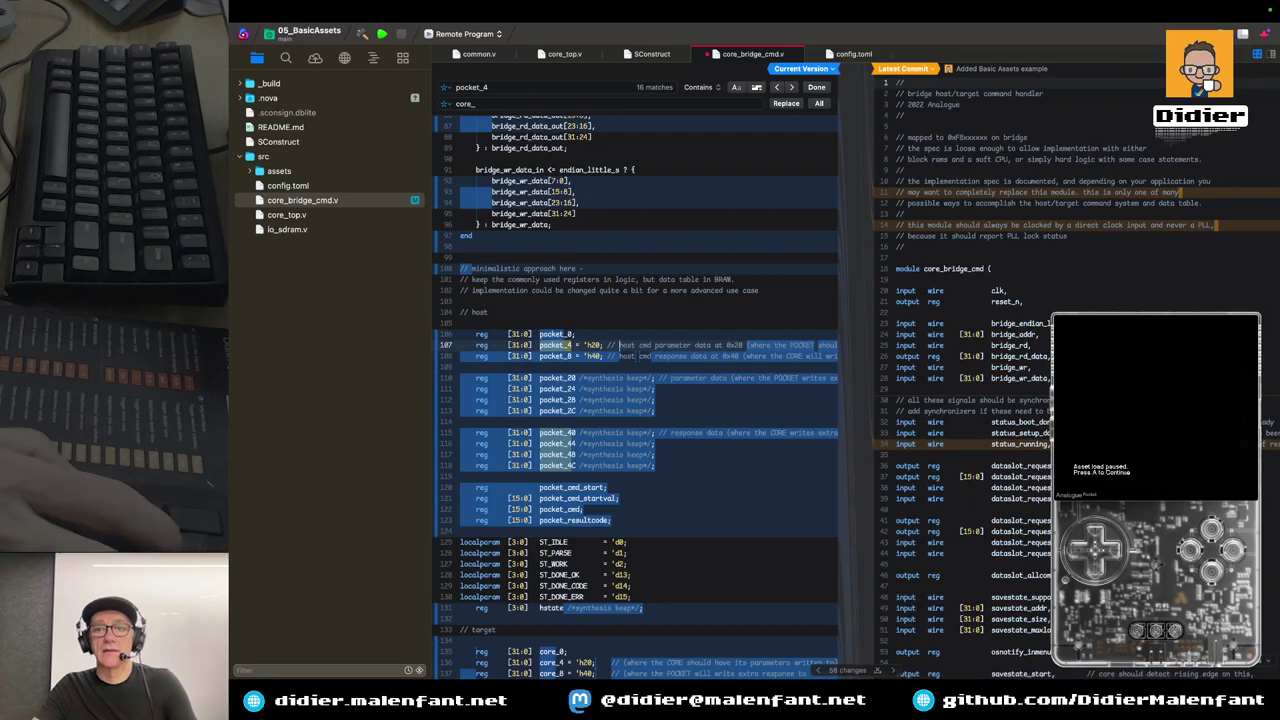
{"action": "scroll", "coordinate": [856, 384], "scroll_direction": "down", "scroll_amount": 5}
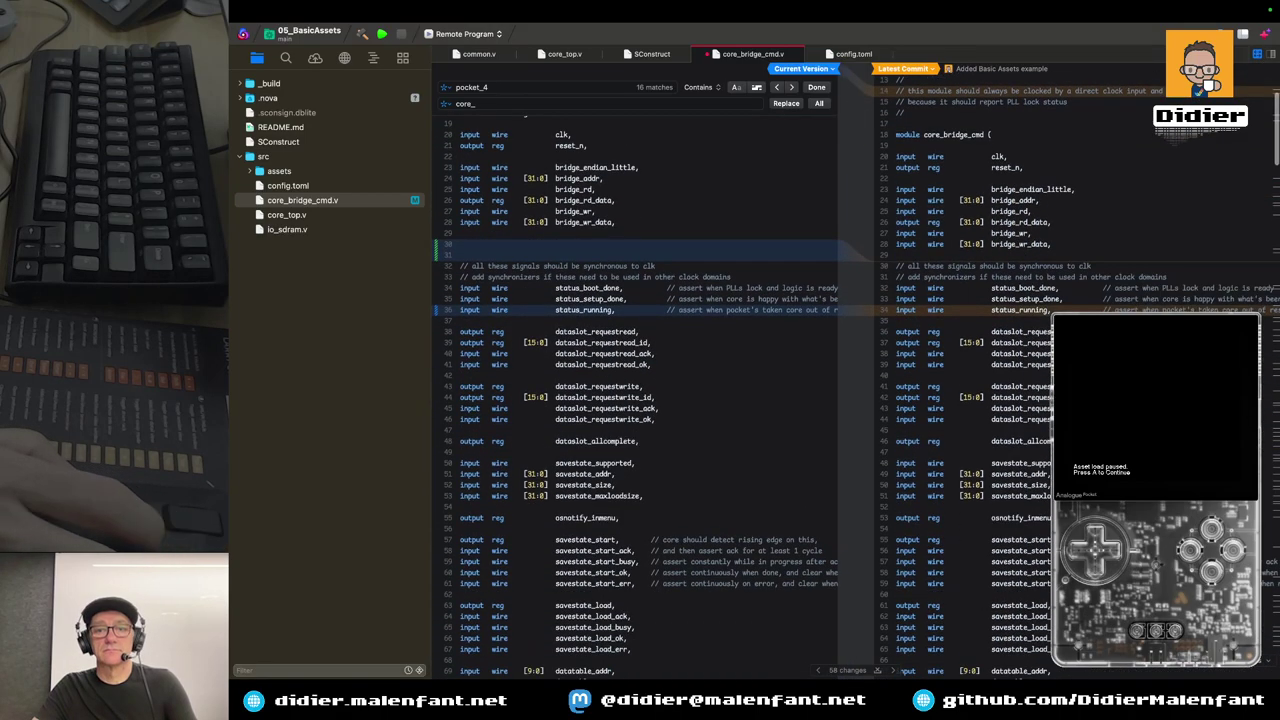
{"action": "scroll", "coordinate": [856, 384], "scroll_direction": "down", "scroll_amount": 10}
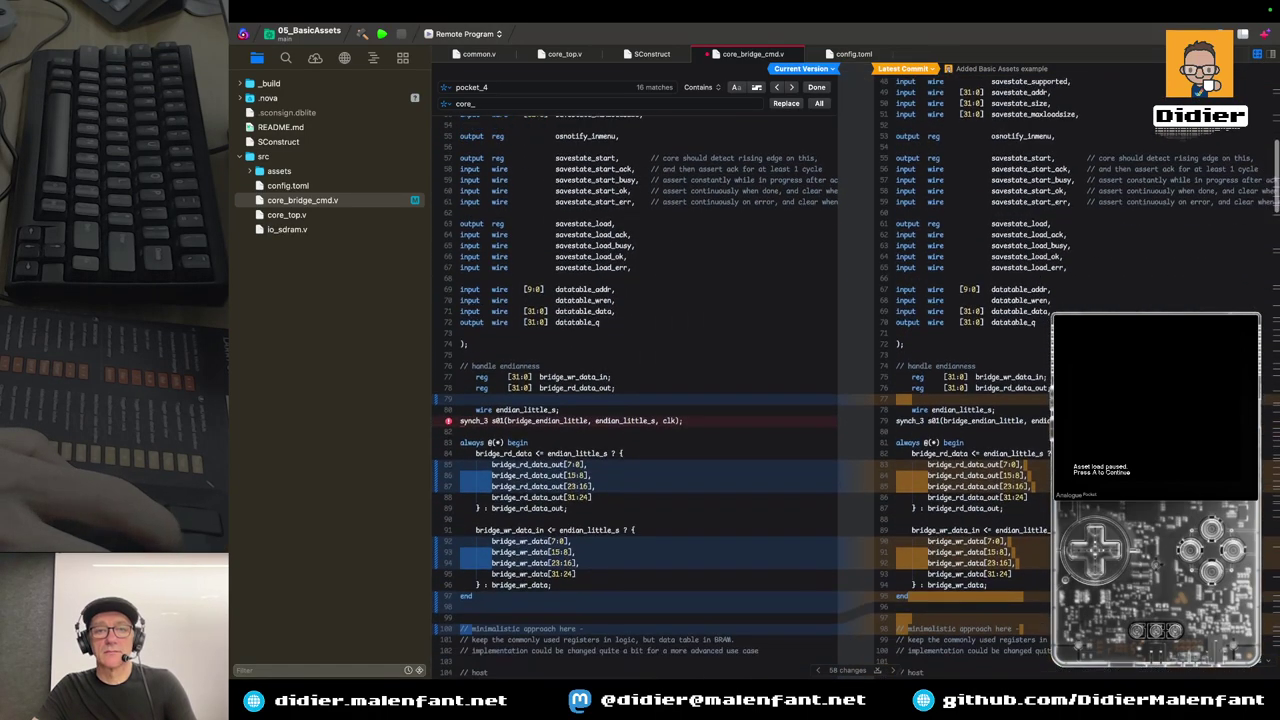
{"action": "scroll", "coordinate": [856, 384], "scroll_direction": "down", "scroll_amount": 3}
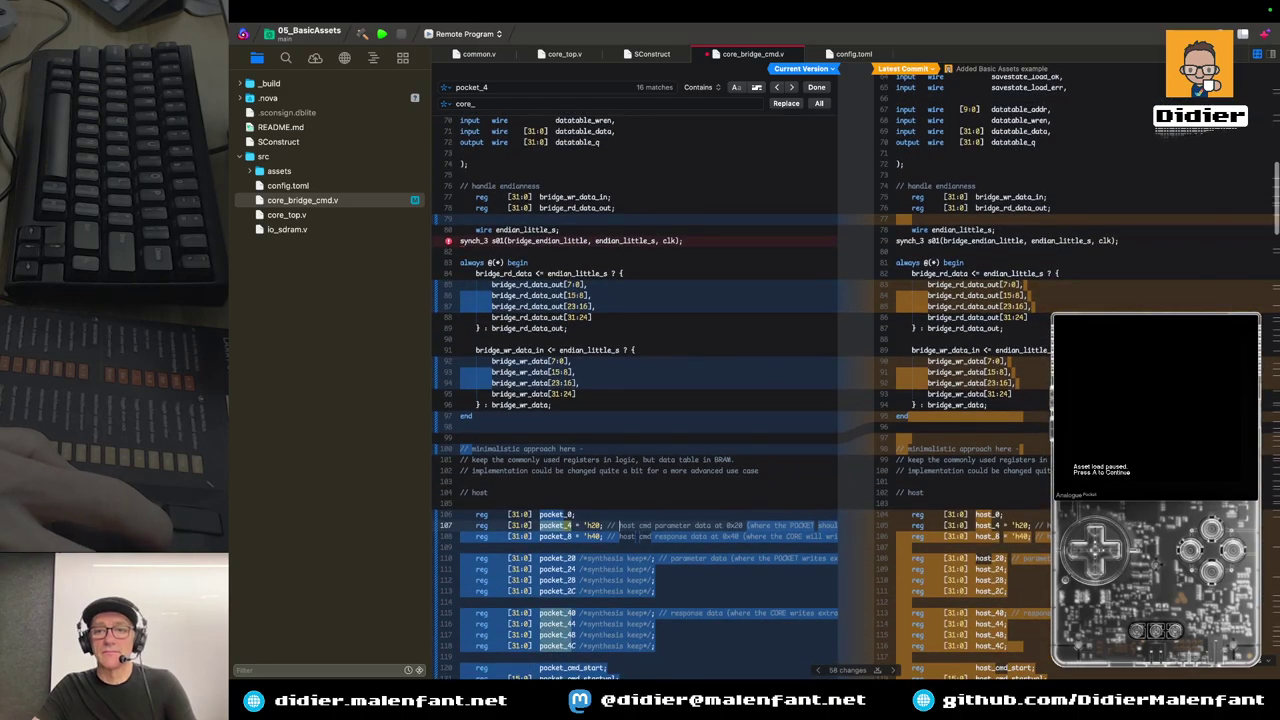
{"action": "scroll", "coordinate": [856, 384], "scroll_direction": "down", "scroll_amount": 1}
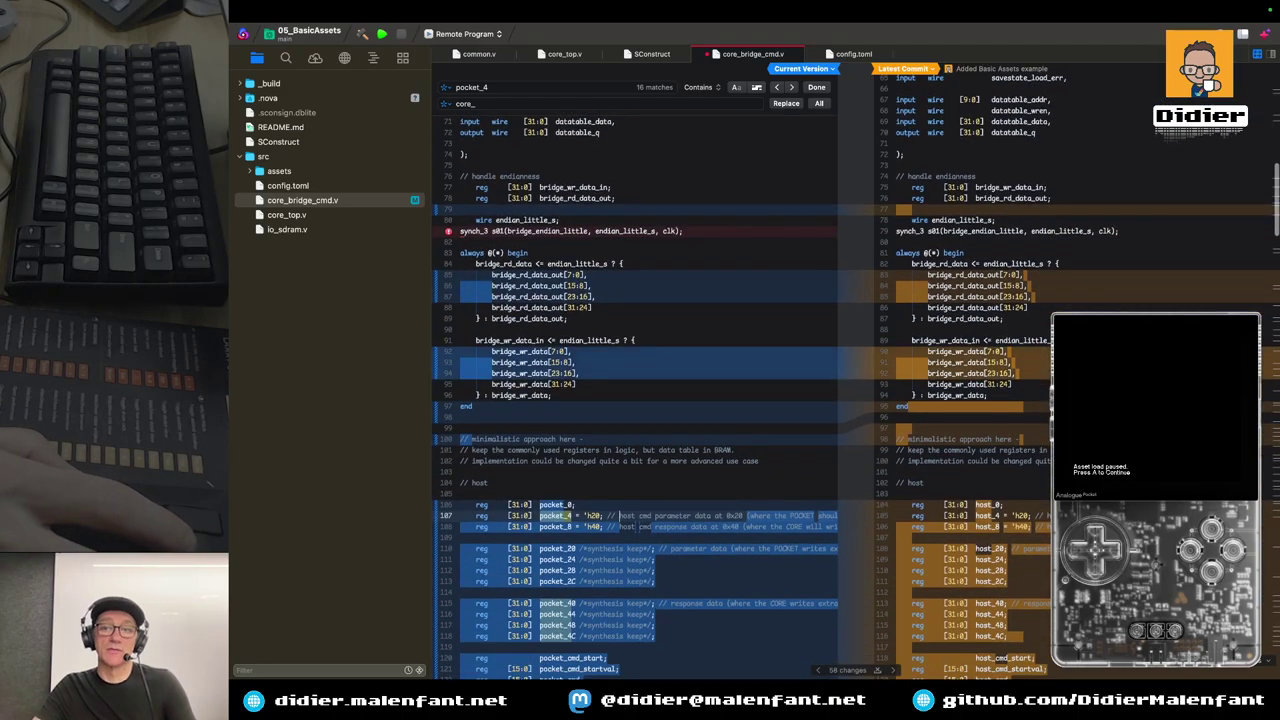
{"action": "left_click", "coordinate": [1256, 57]}
Trace the code from the core_ register declarations through the bridge_wr block to the pocket_4 read in the bridge_rd block
{"action": "scroll", "coordinate": [800, 380], "scroll_direction": "down", "scroll_amount": 15}
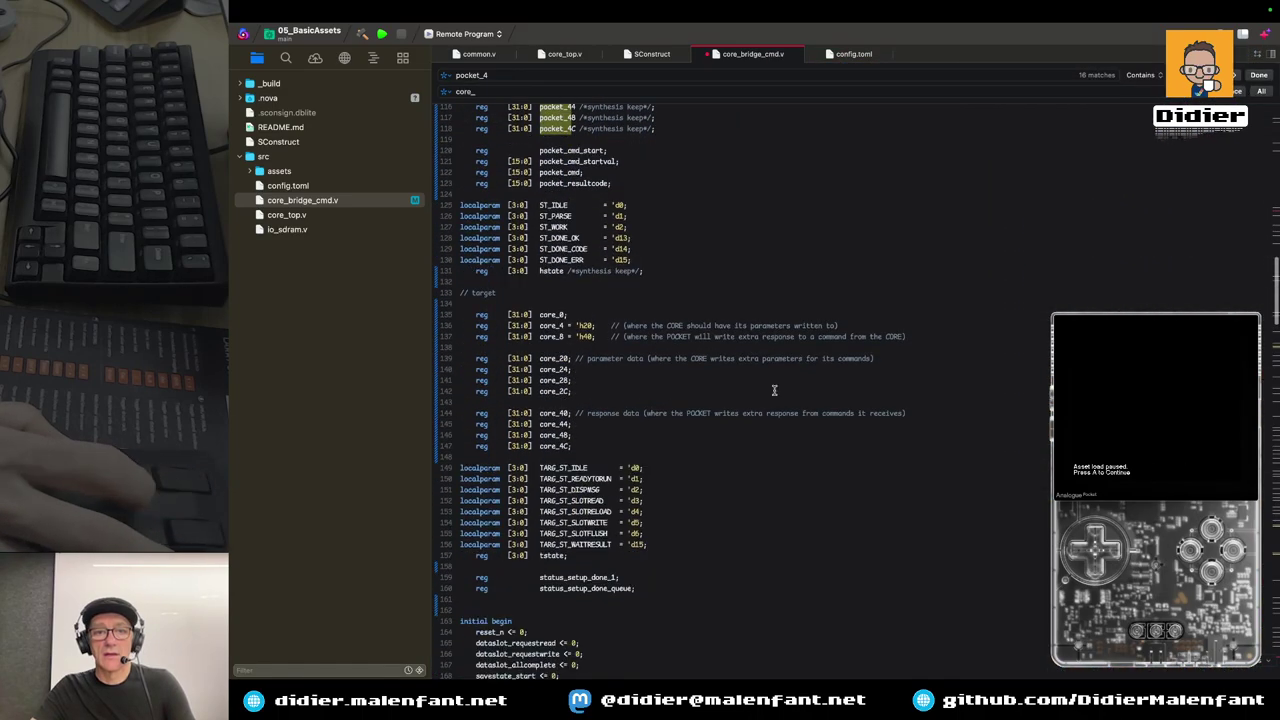
{"action": "scroll", "coordinate": [774, 390], "scroll_direction": "down", "scroll_amount": 19}
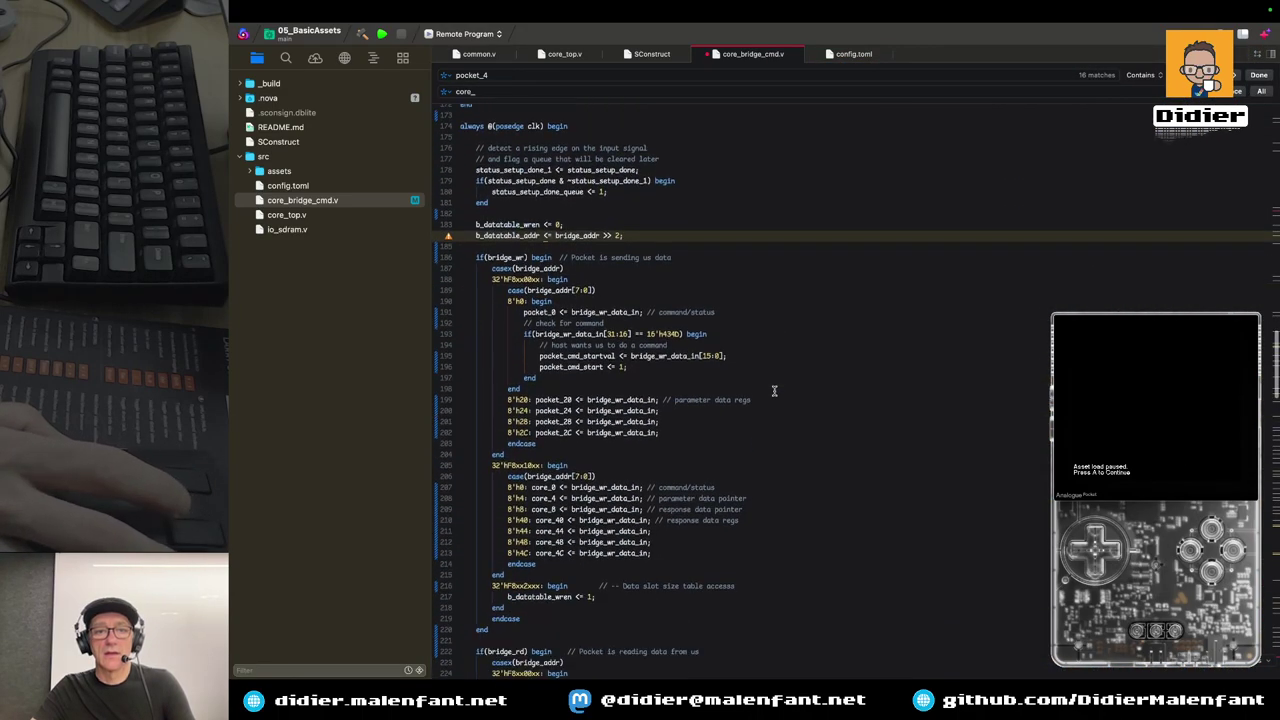
{"action": "scroll", "coordinate": [774, 390], "scroll_direction": "down", "scroll_amount": 1}
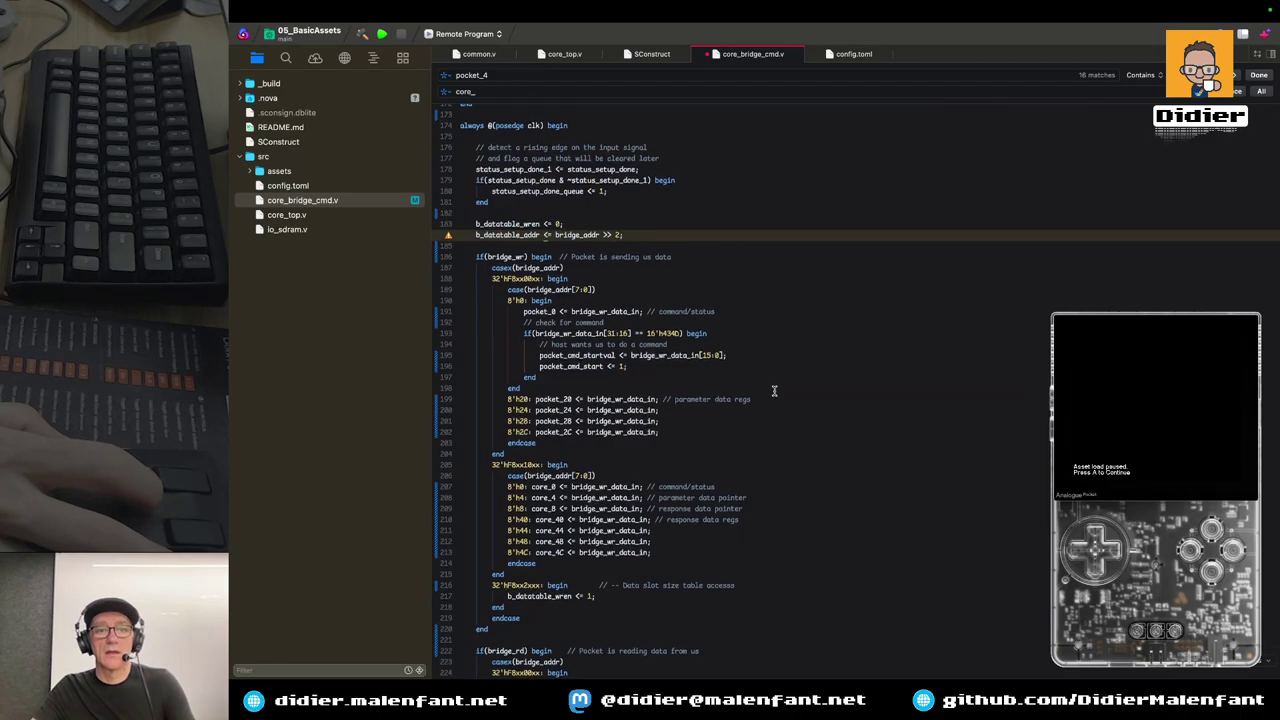
{"action": "scroll", "coordinate": [774, 390], "scroll_direction": "down", "scroll_amount": 4}
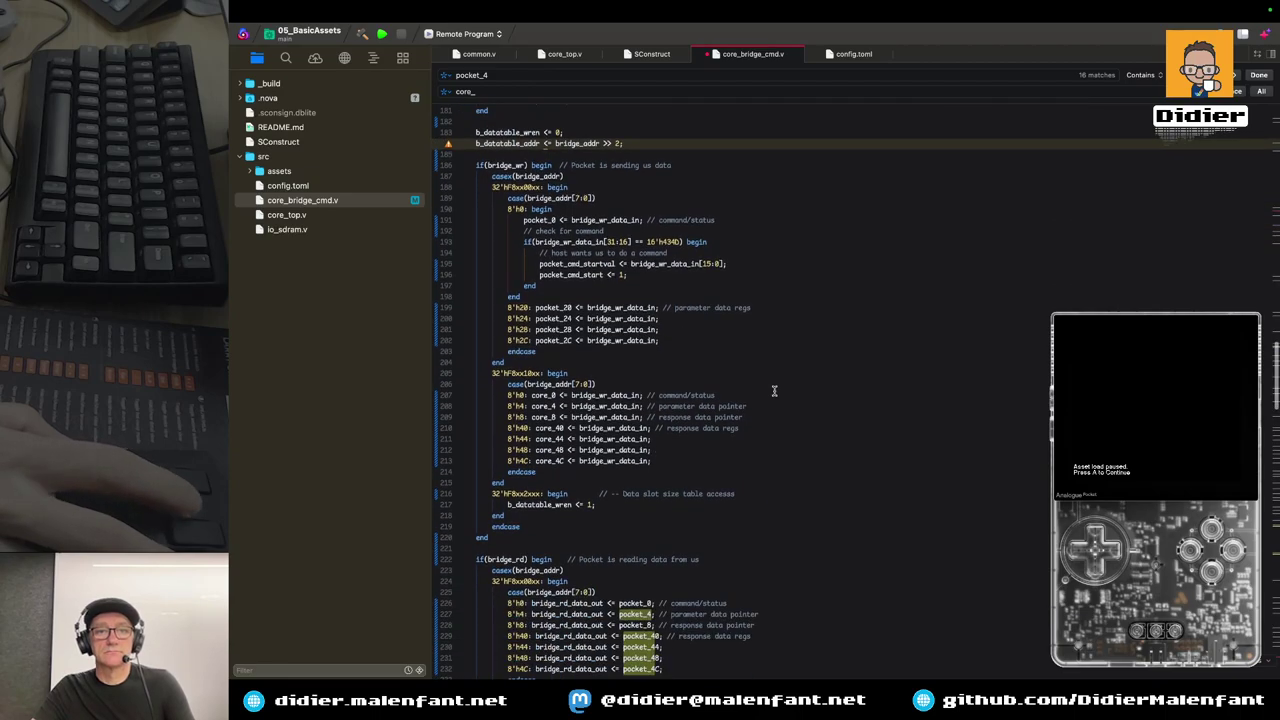
{"action": "scroll", "coordinate": [774, 390], "scroll_direction": "down", "scroll_amount": 5}
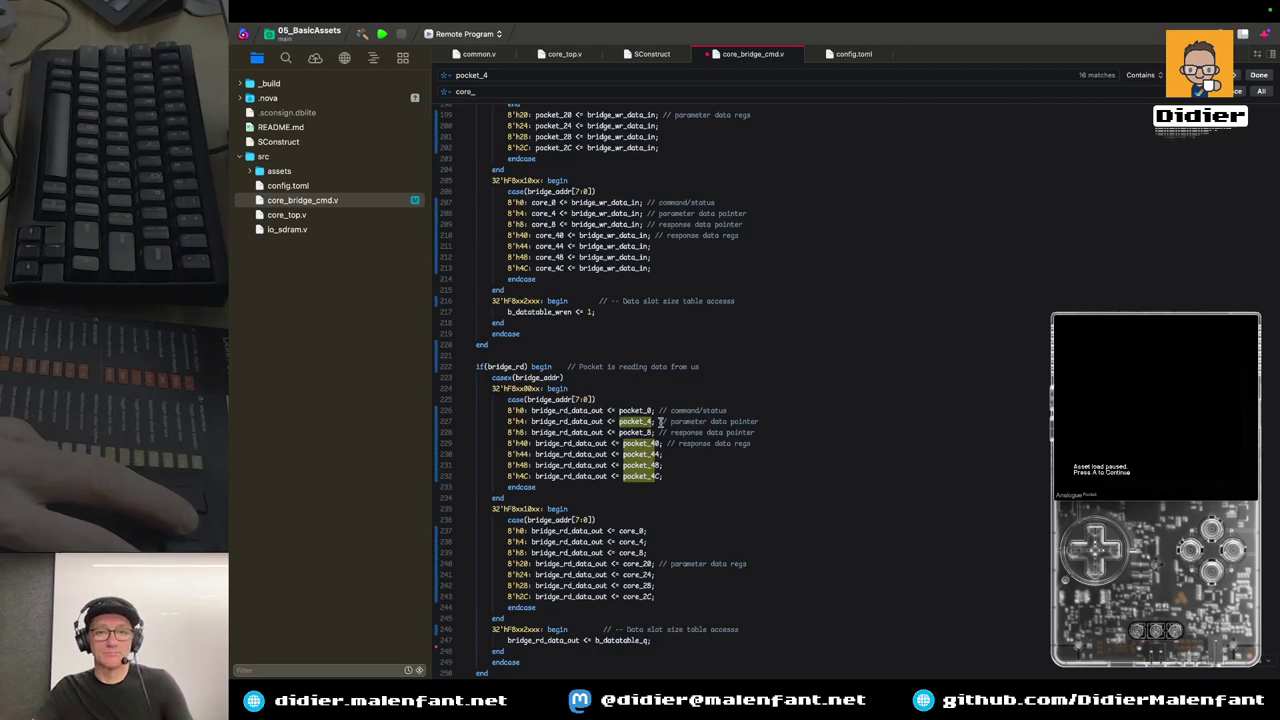
{"action": "scroll", "coordinate": [663, 423], "scroll_direction": "down", "scroll_amount": 3}
Recheck the pocket_ and core_ register declarations against the registers that Pocket reads in the bridge_rd block
{"action": "scroll", "coordinate": [668, 428], "scroll_direction": "up", "scroll_amount": 6}
{"action": "scroll", "coordinate": [669, 430], "scroll_direction": "up", "scroll_amount": 15}
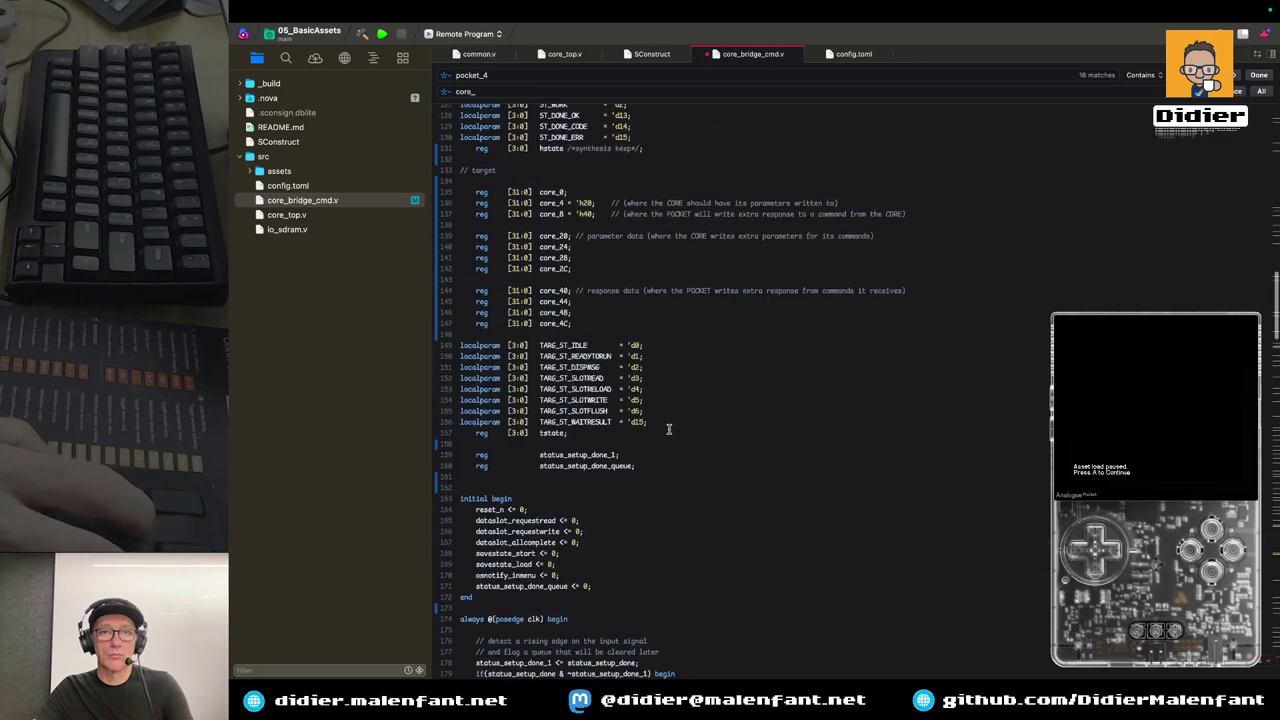
{"action": "scroll", "coordinate": [669, 430], "scroll_direction": "up", "scroll_amount": 5}
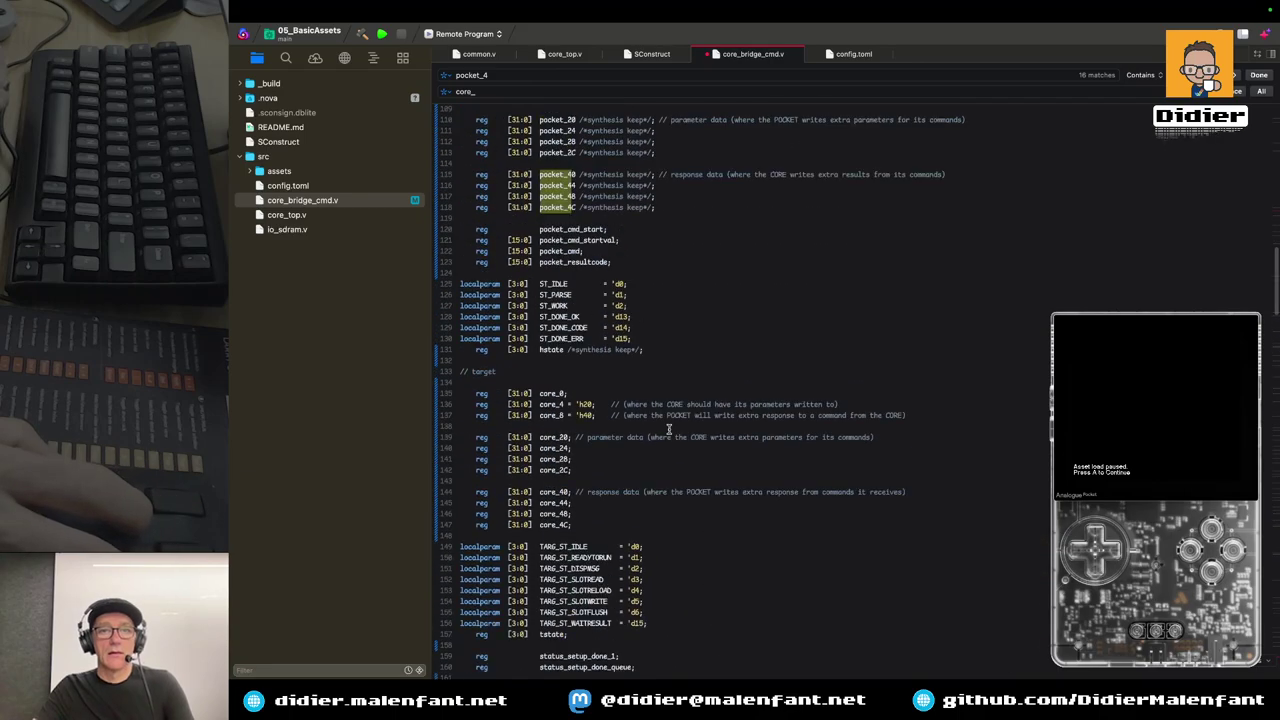
{"action": "scroll", "coordinate": [669, 430], "scroll_direction": "down", "scroll_amount": 9}
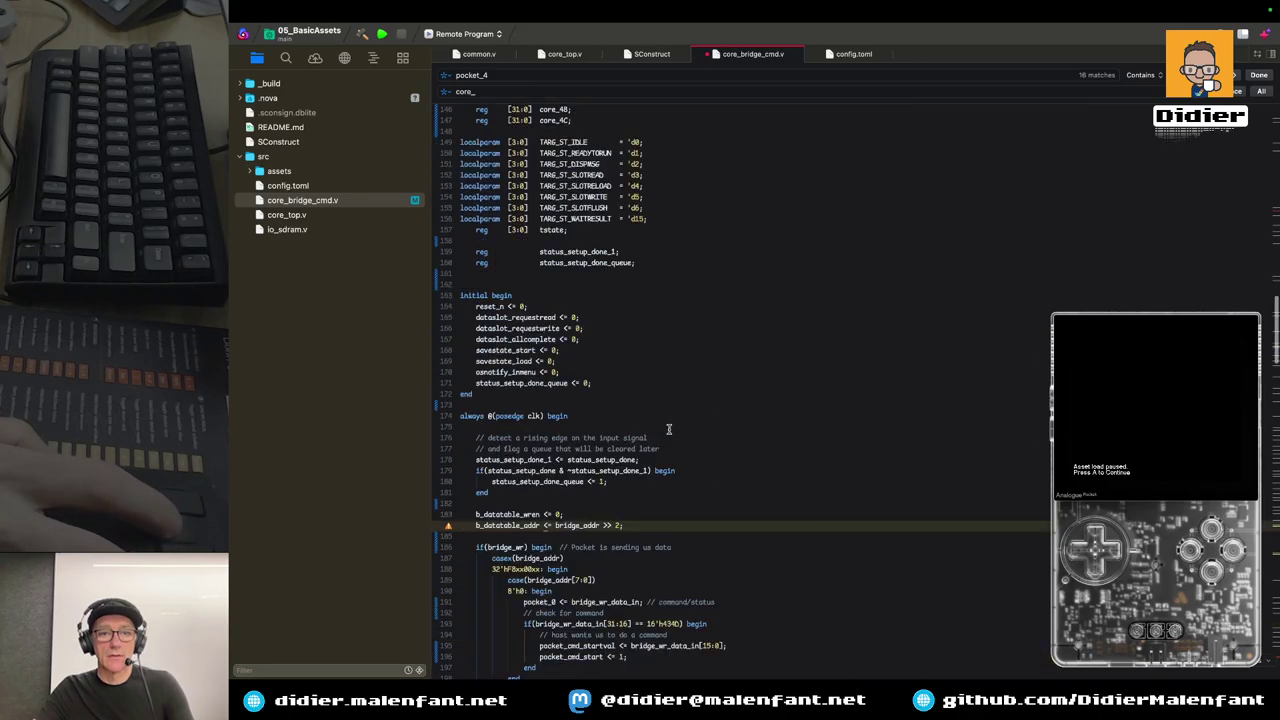
{"action": "scroll", "coordinate": [669, 430], "scroll_direction": "down", "scroll_amount": 4}
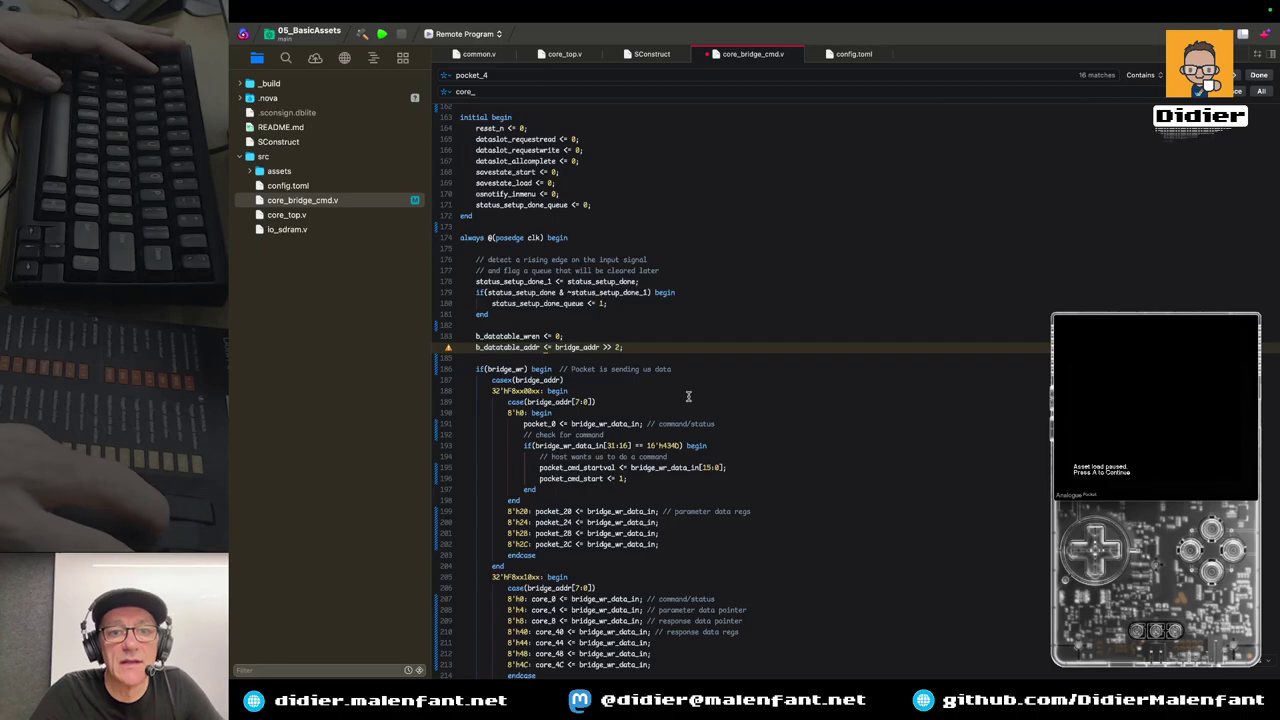
{"action": "scroll", "coordinate": [700, 400], "scroll_direction": "down", "scroll_amount": 5}
{"action": "scroll", "coordinate": [688, 397], "scroll_direction": "down", "scroll_amount": 6}
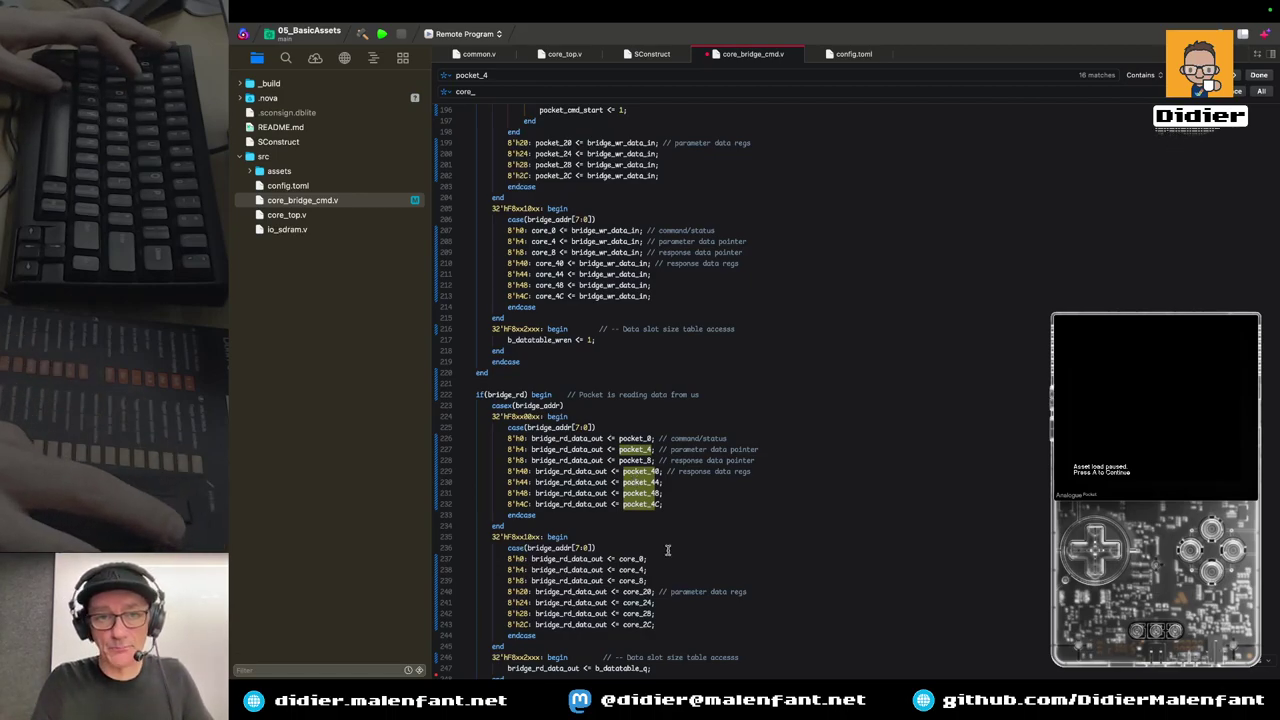
{"action": "scroll", "coordinate": [636, 488], "scroll_direction": "down", "scroll_amount": 2}
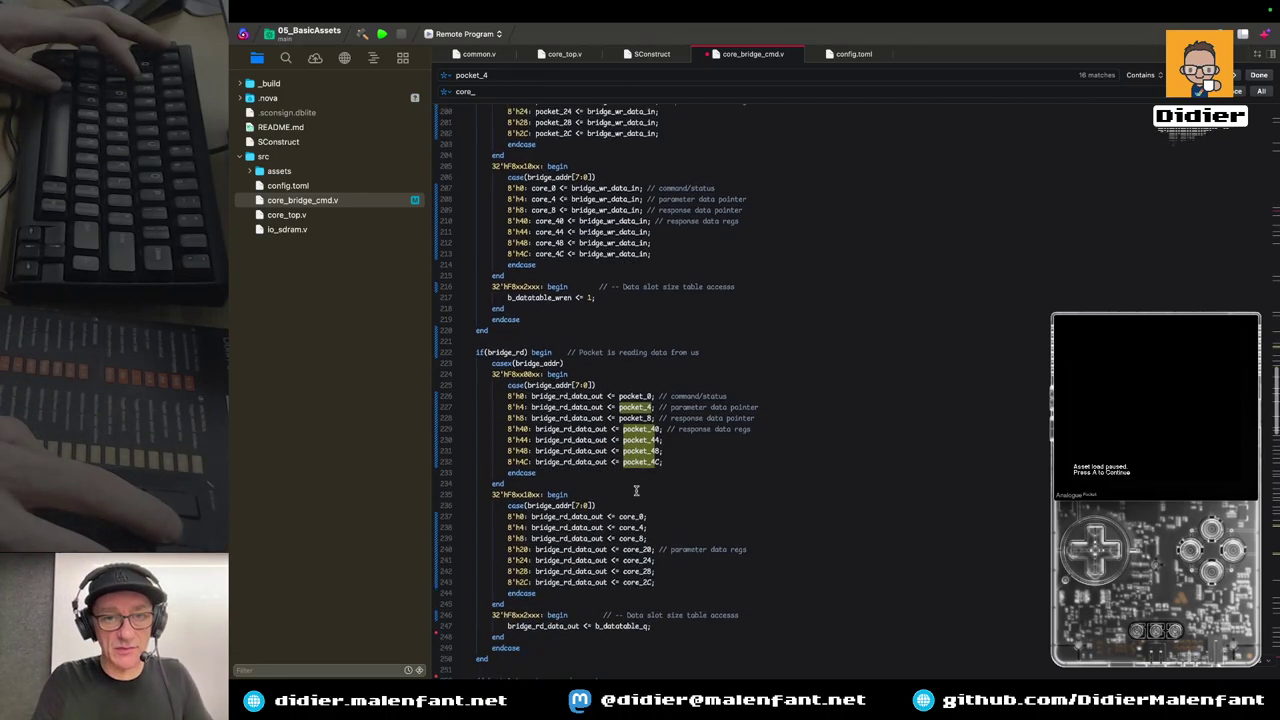
Examine the bridge_rd block's pocket_ and core_ reads and the start of the host > target command executor below it
{"action": "scroll", "coordinate": [636, 490], "scroll_direction": "down", "scroll_amount": 5}
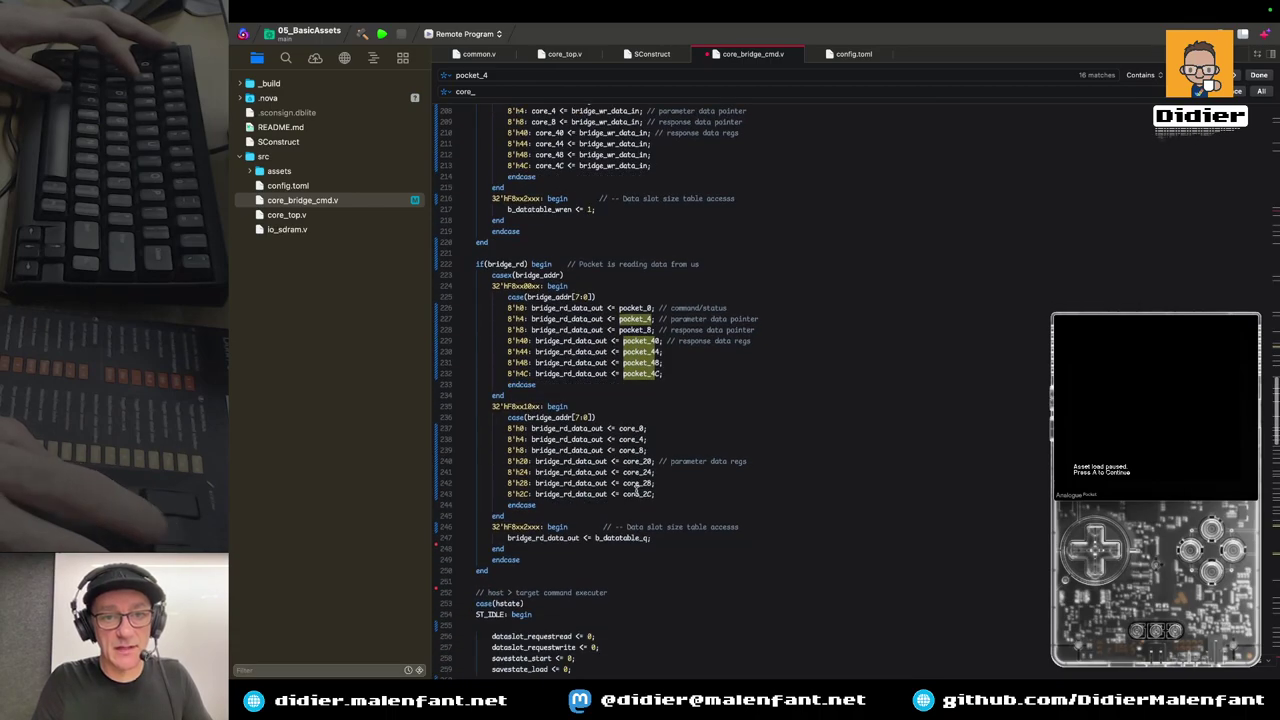
{"action": "scroll", "coordinate": [636, 490], "scroll_direction": "down", "scroll_amount": 7}
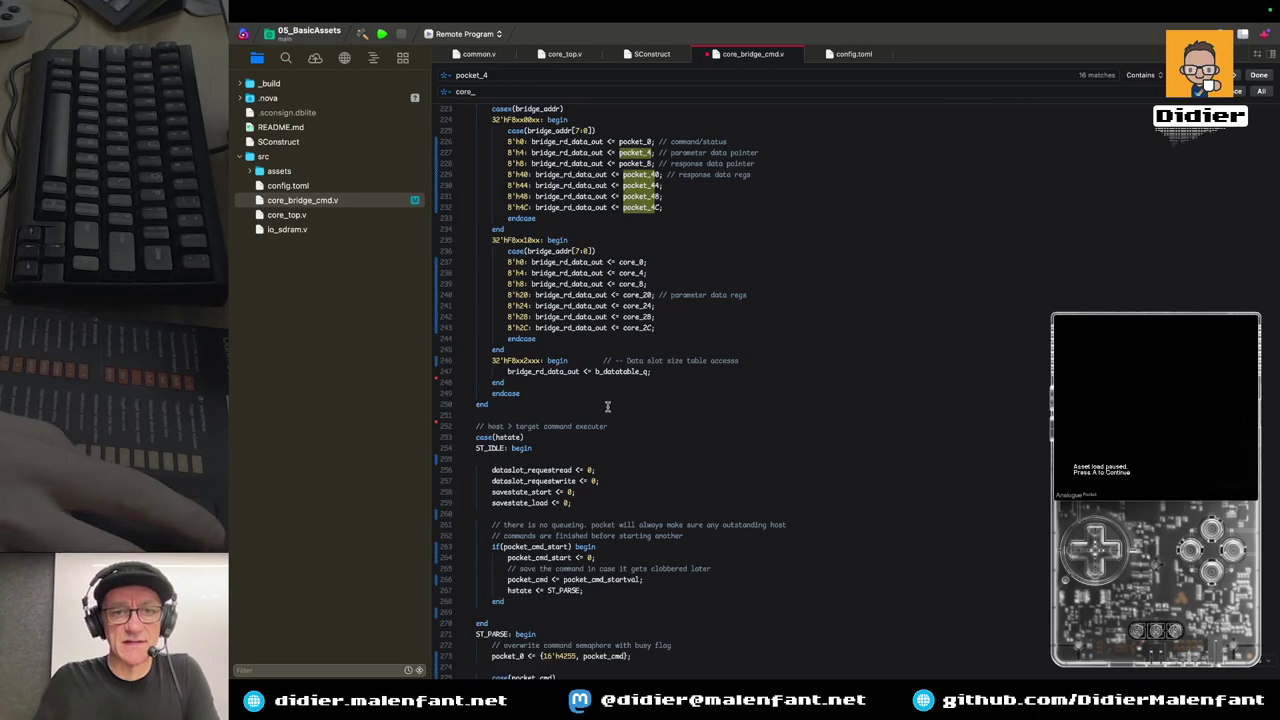
{"action": "scroll", "coordinate": [551, 397], "scroll_direction": "down", "scroll_amount": 2}
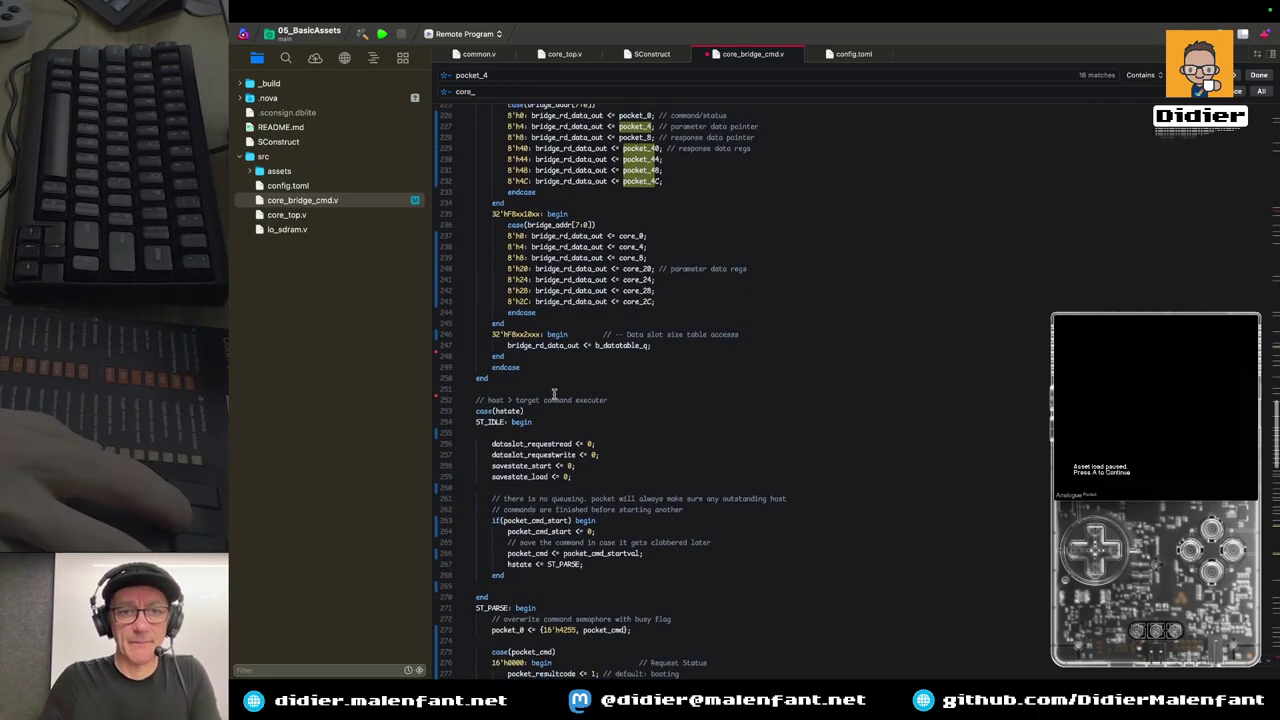
{"action": "scroll", "coordinate": [554, 394], "scroll_direction": "up", "scroll_amount": 1}
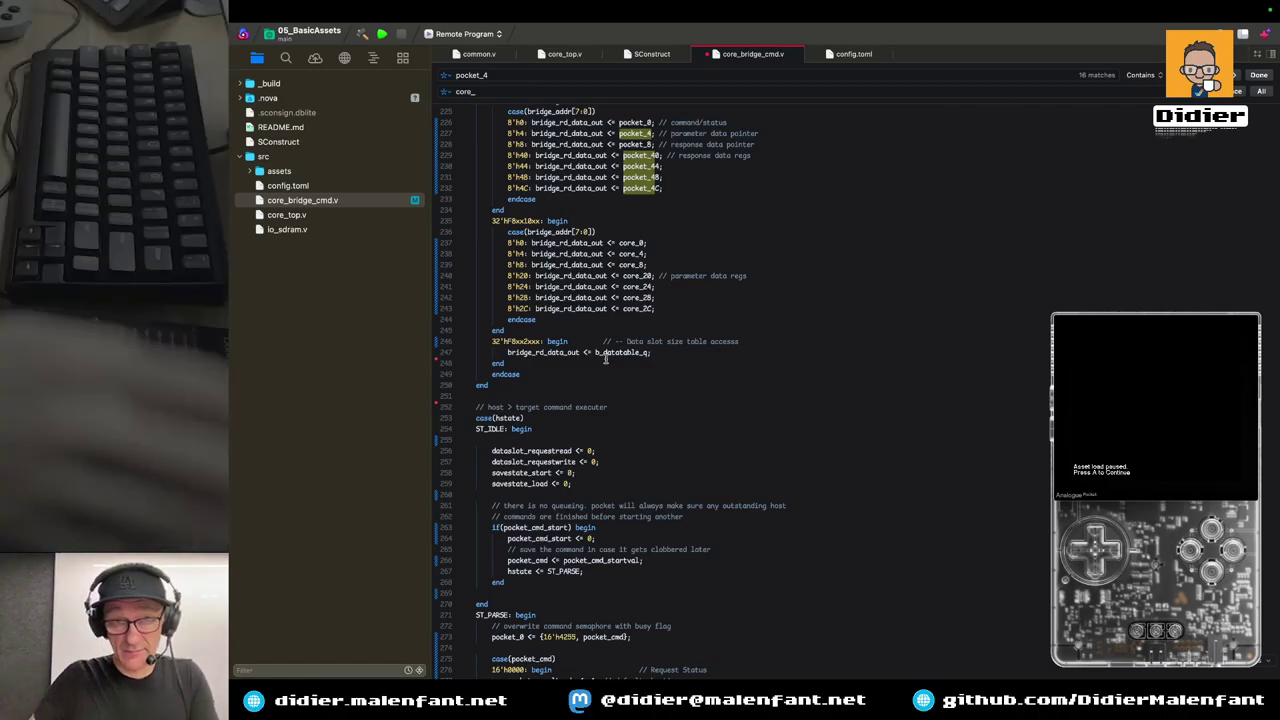
{"action": "scroll", "coordinate": [610, 355], "scroll_direction": "up", "scroll_amount": 1}
{"action": "scroll", "coordinate": [617, 348], "scroll_direction": "up", "scroll_amount": 2}
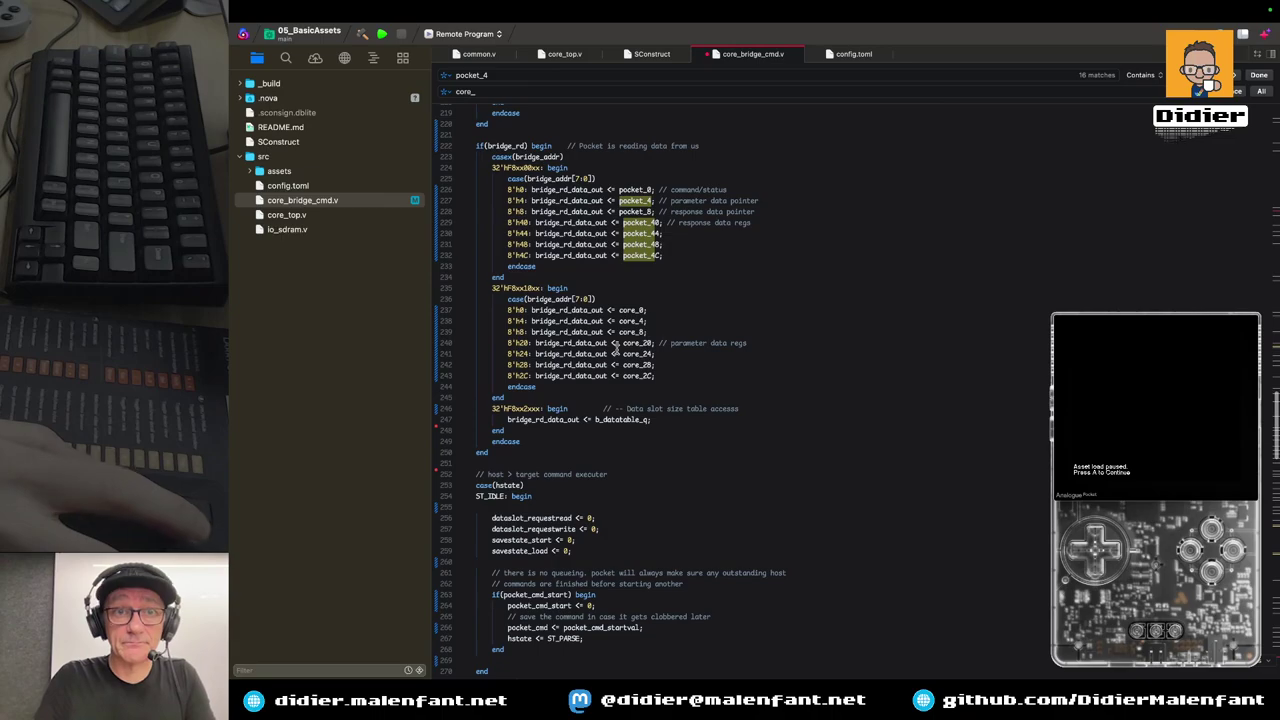
{"action": "scroll", "coordinate": [688, 338], "scroll_direction": "up", "scroll_amount": 2}
{"action": "scroll", "coordinate": [690, 338], "scroll_direction": "up", "scroll_amount": 4}
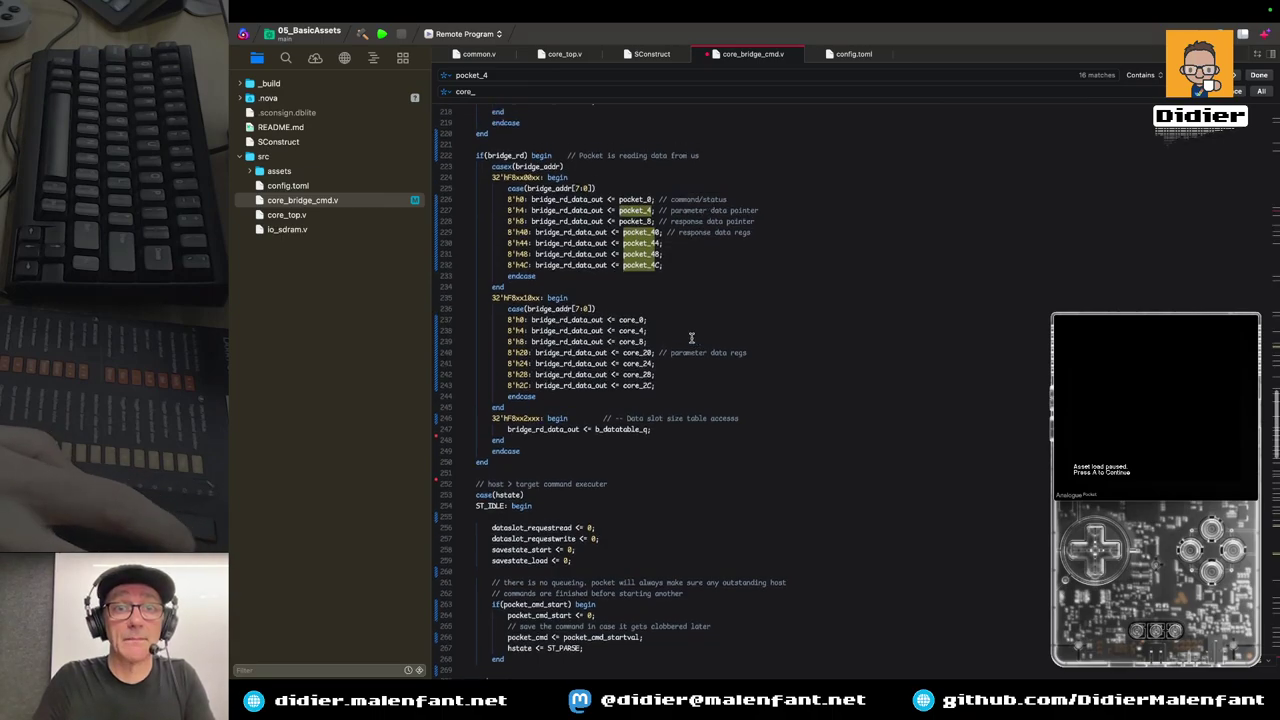
Review the bridge_wr block, where Pocket writes the command, parameter and response registers under 32'hF8xx00xx and 32'hF8xx10xx
{"action": "scroll", "coordinate": [690, 338], "scroll_direction": "up", "scroll_amount": 6}
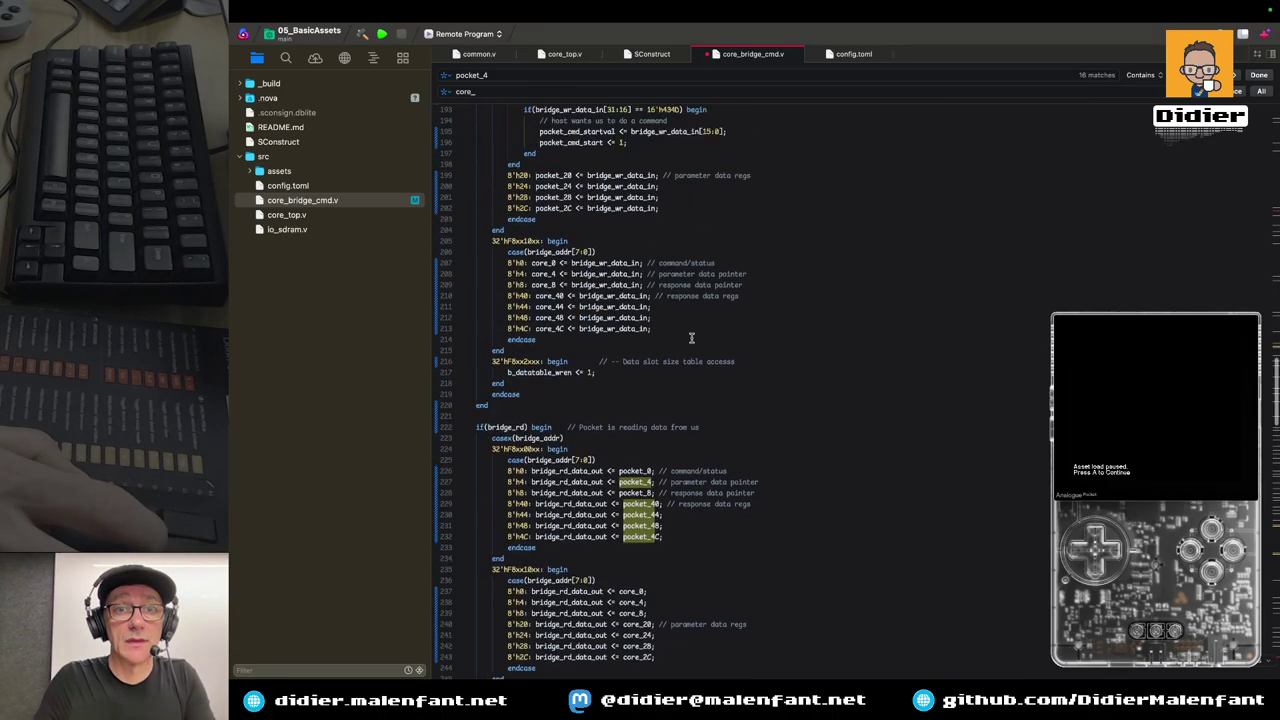
{"action": "scroll", "coordinate": [691, 338], "scroll_direction": "up", "scroll_amount": 2}
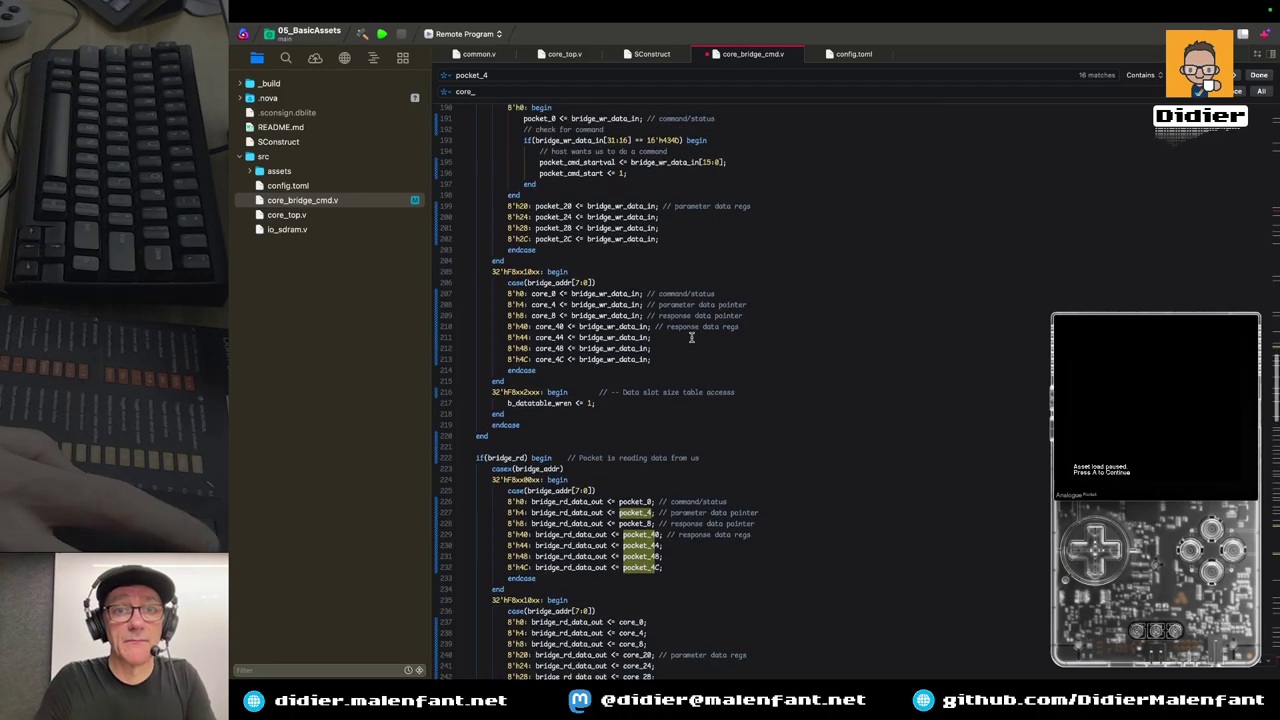
{"action": "scroll", "coordinate": [690, 338], "scroll_direction": "up", "scroll_amount": 3}
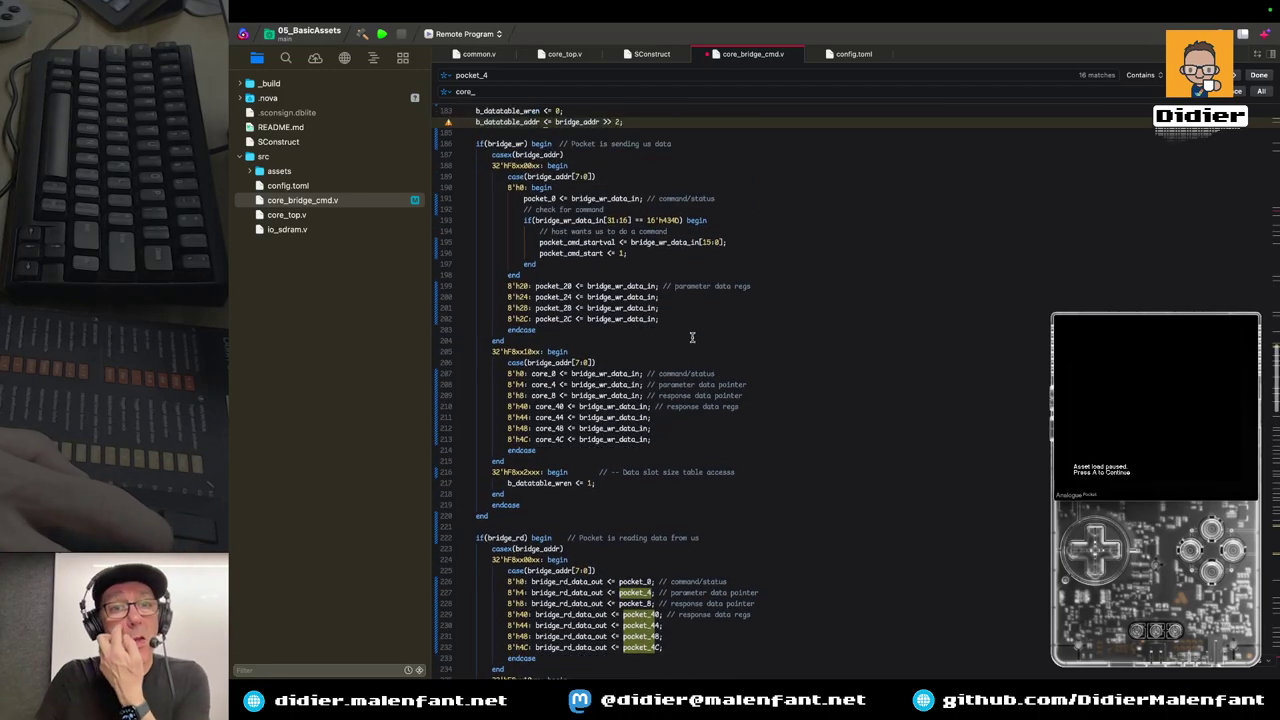
{"action": "scroll", "coordinate": [694, 335], "scroll_direction": "up", "scroll_amount": 1}
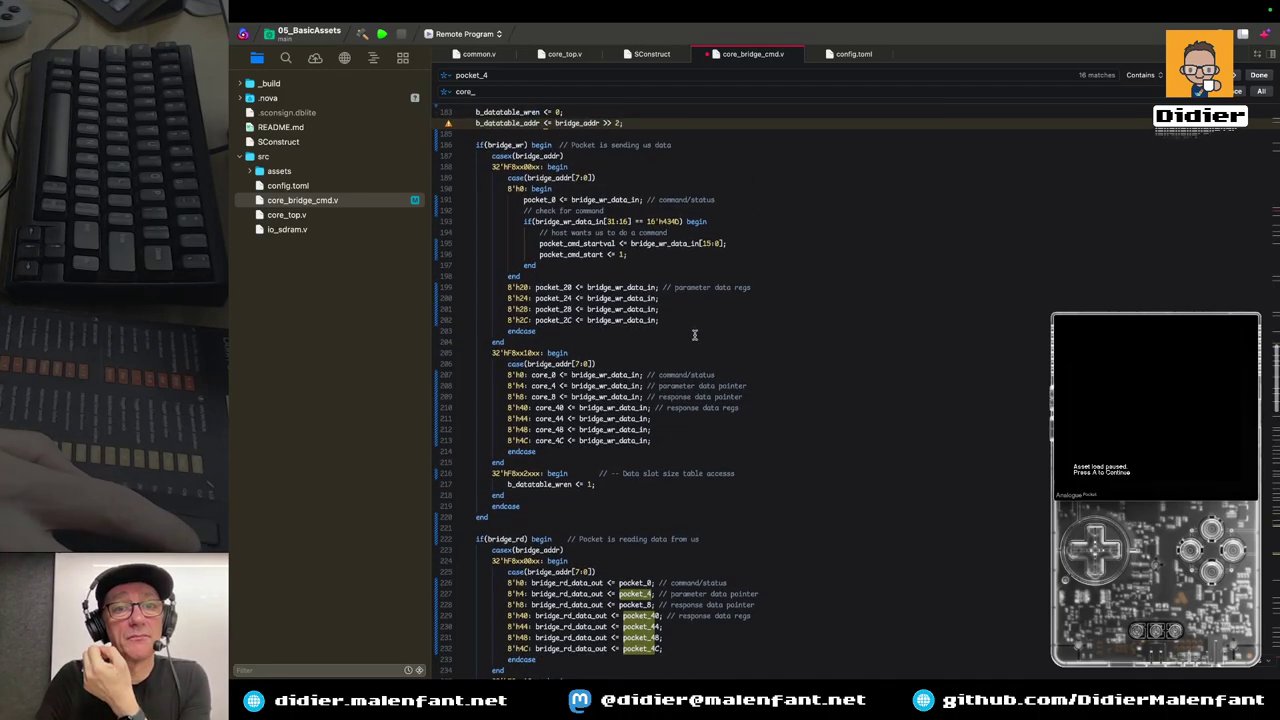
{"action": "scroll", "coordinate": [694, 335], "scroll_direction": "up", "scroll_amount": 1}
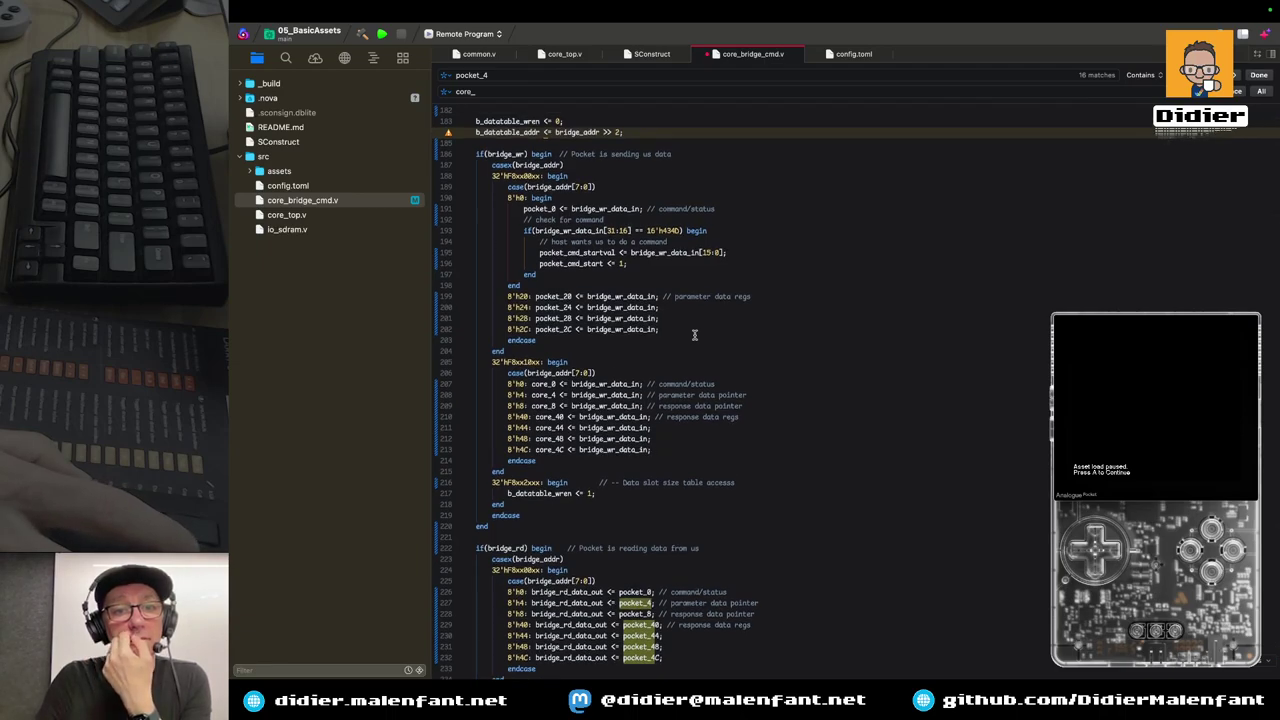
{"action": "scroll", "coordinate": [694, 335], "scroll_direction": "up", "scroll_amount": 2}
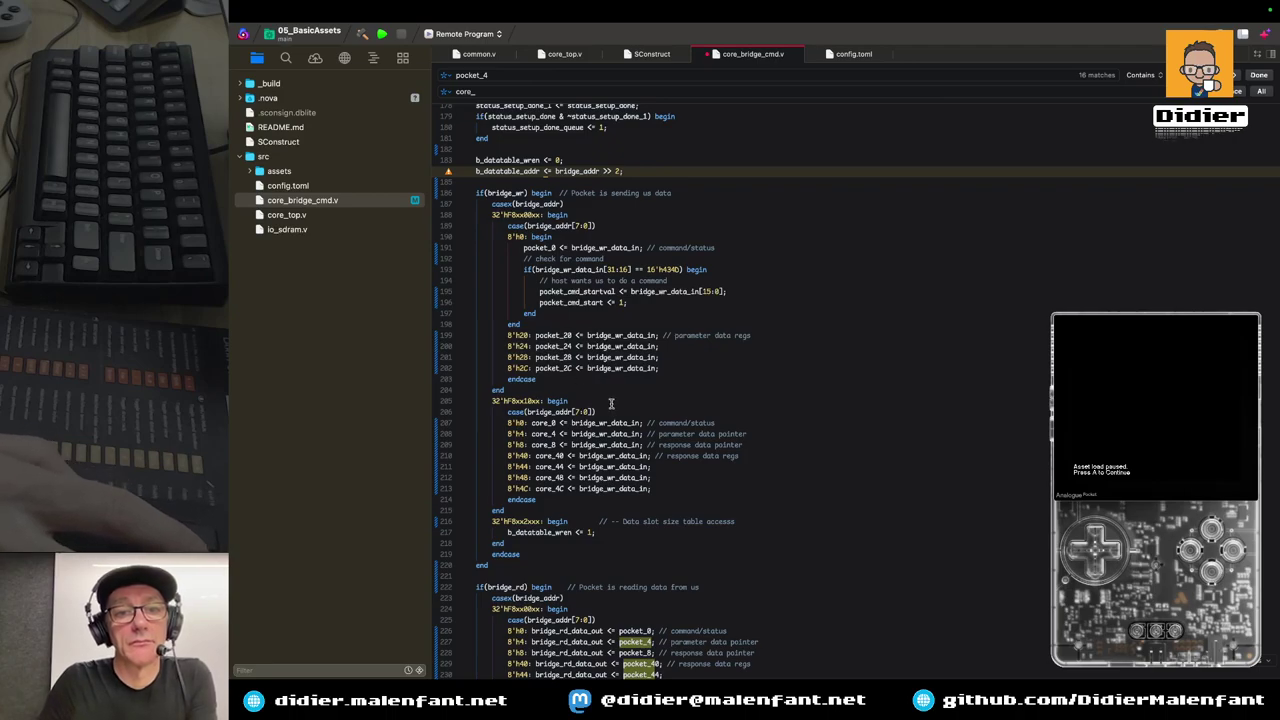
{"action": "scroll", "coordinate": [499, 178], "scroll_direction": "up", "scroll_amount": 1}
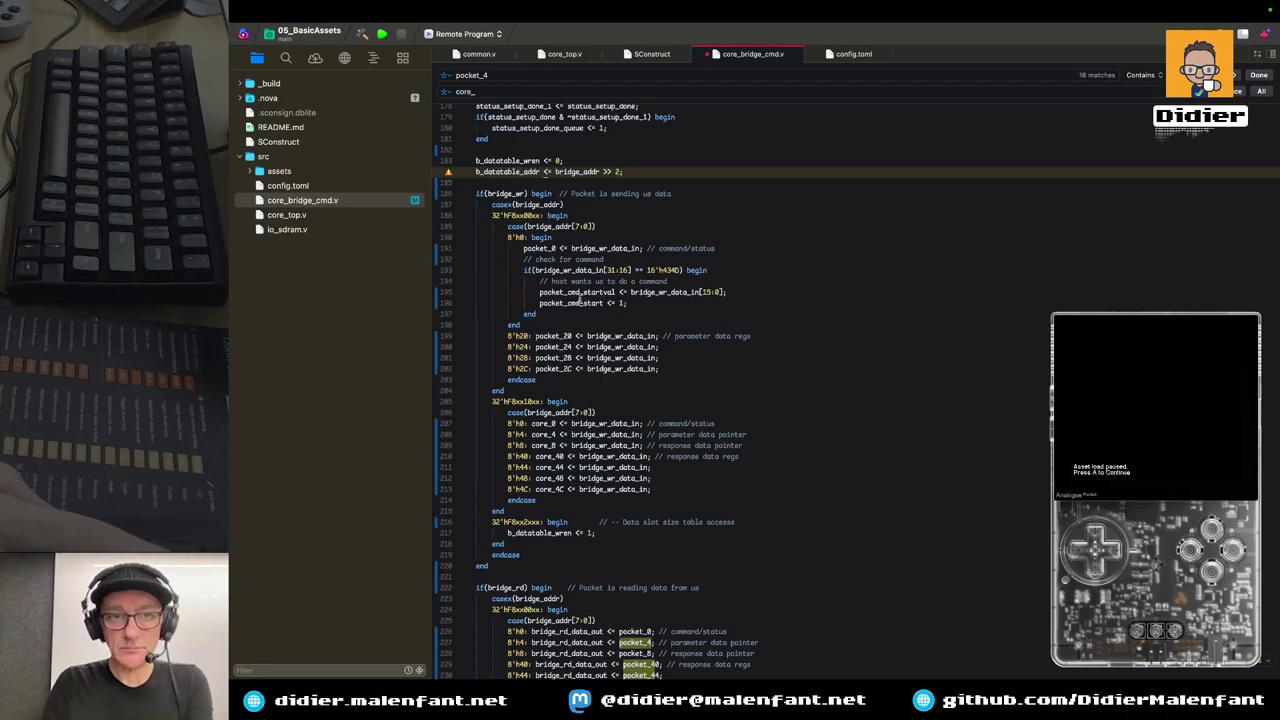
Compare the registers Pocket writes in the bridge_wr block with those it reads in the bridge_rd block
{"action": "scroll", "coordinate": [566, 438], "scroll_direction": "down", "scroll_amount": 3}
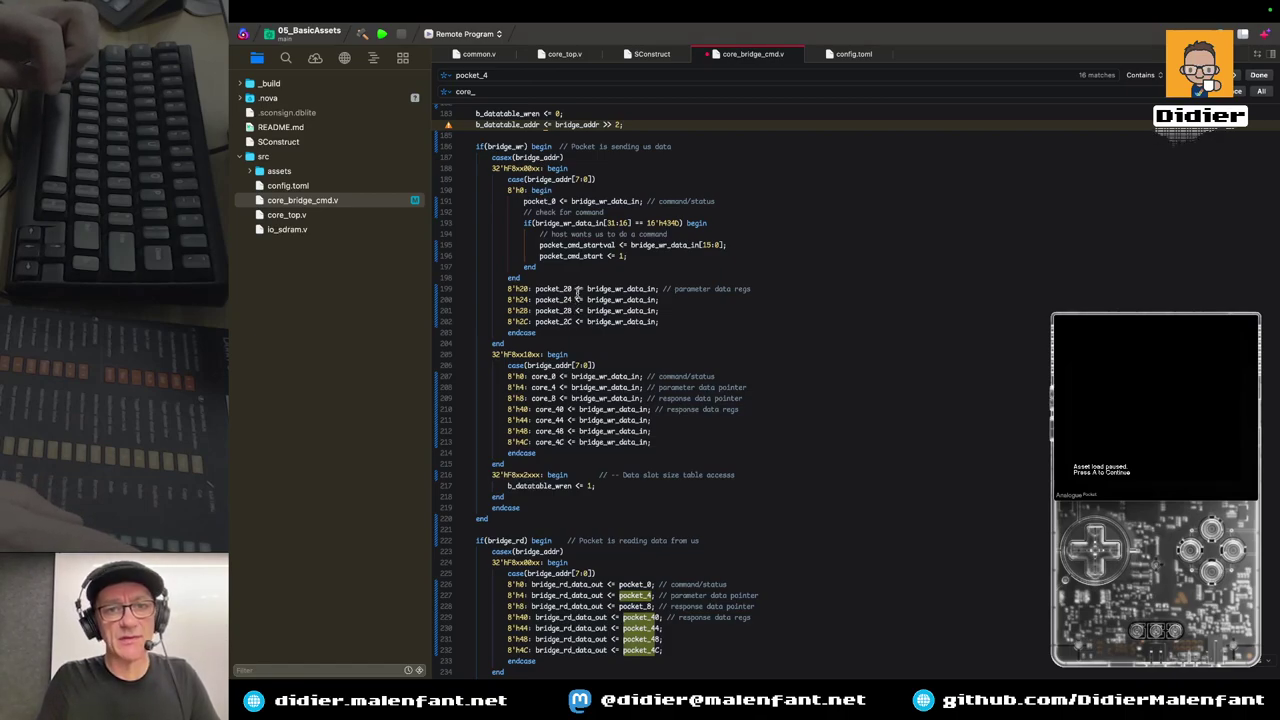
{"action": "scroll", "coordinate": [585, 320], "scroll_direction": "down", "scroll_amount": 5}
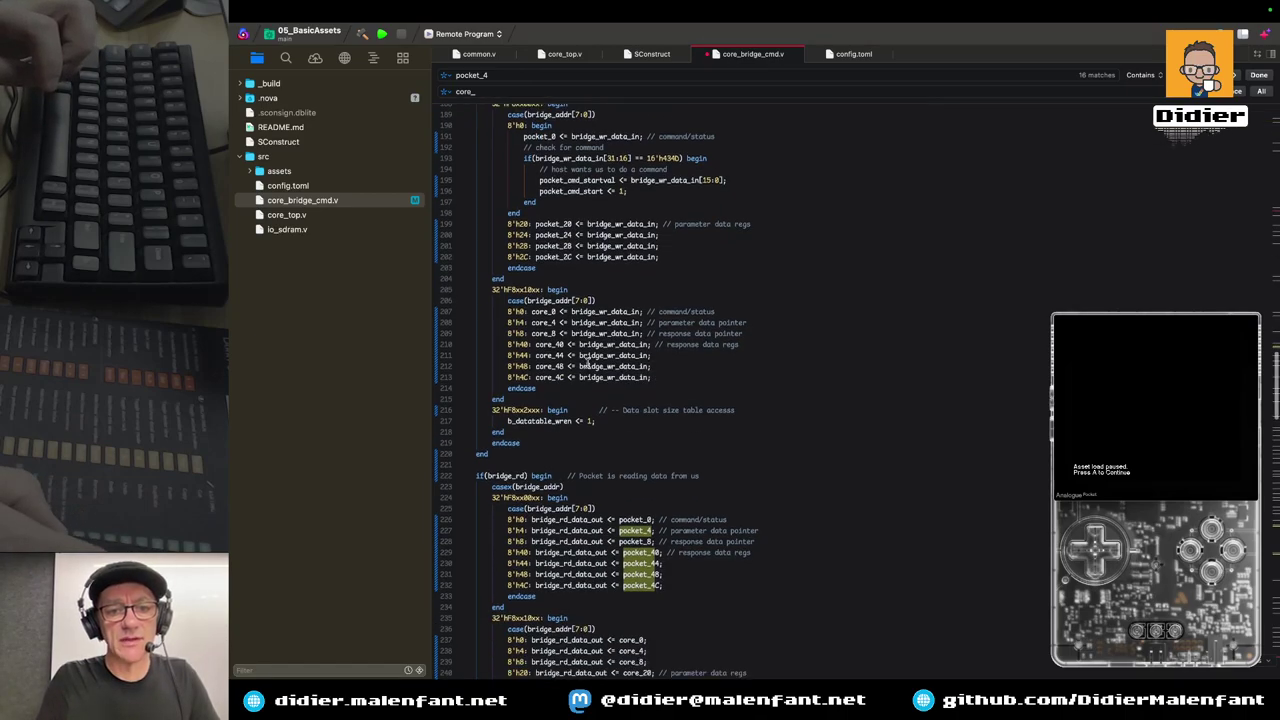
{"action": "scroll", "coordinate": [587, 363], "scroll_direction": "down", "scroll_amount": 2}
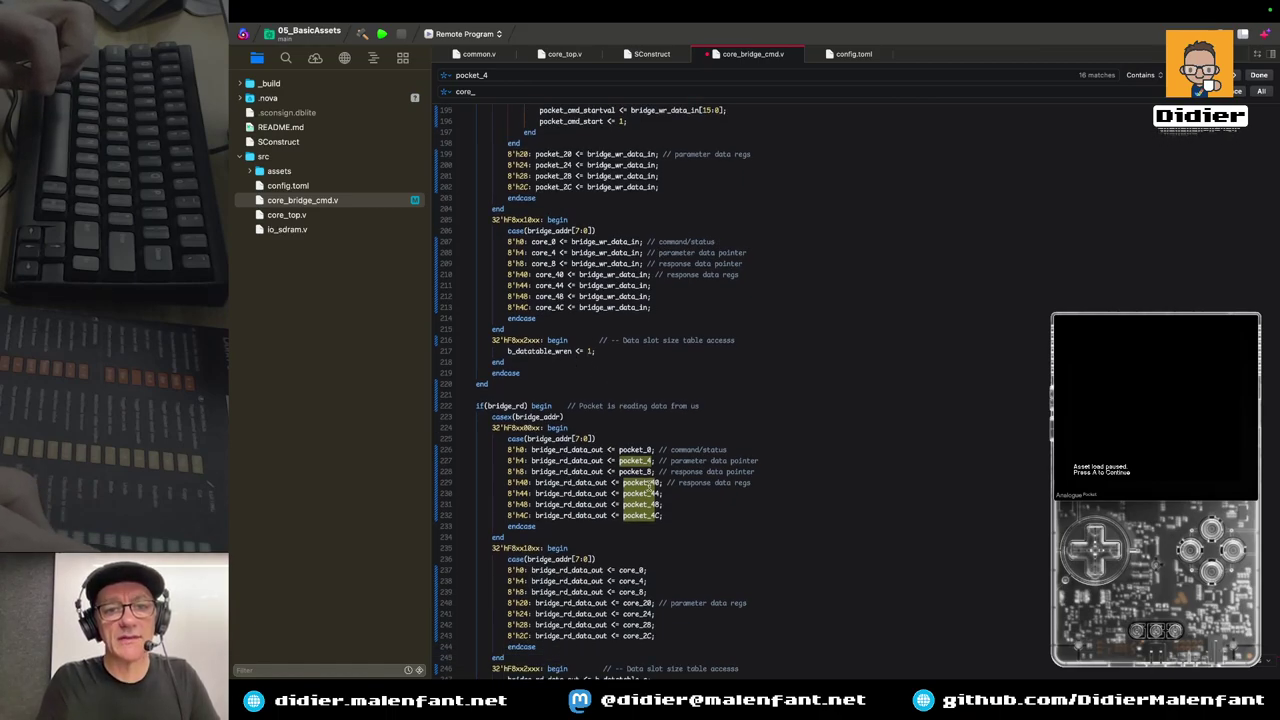
{"action": "scroll", "coordinate": [635, 408], "scroll_direction": "down", "scroll_amount": 2}
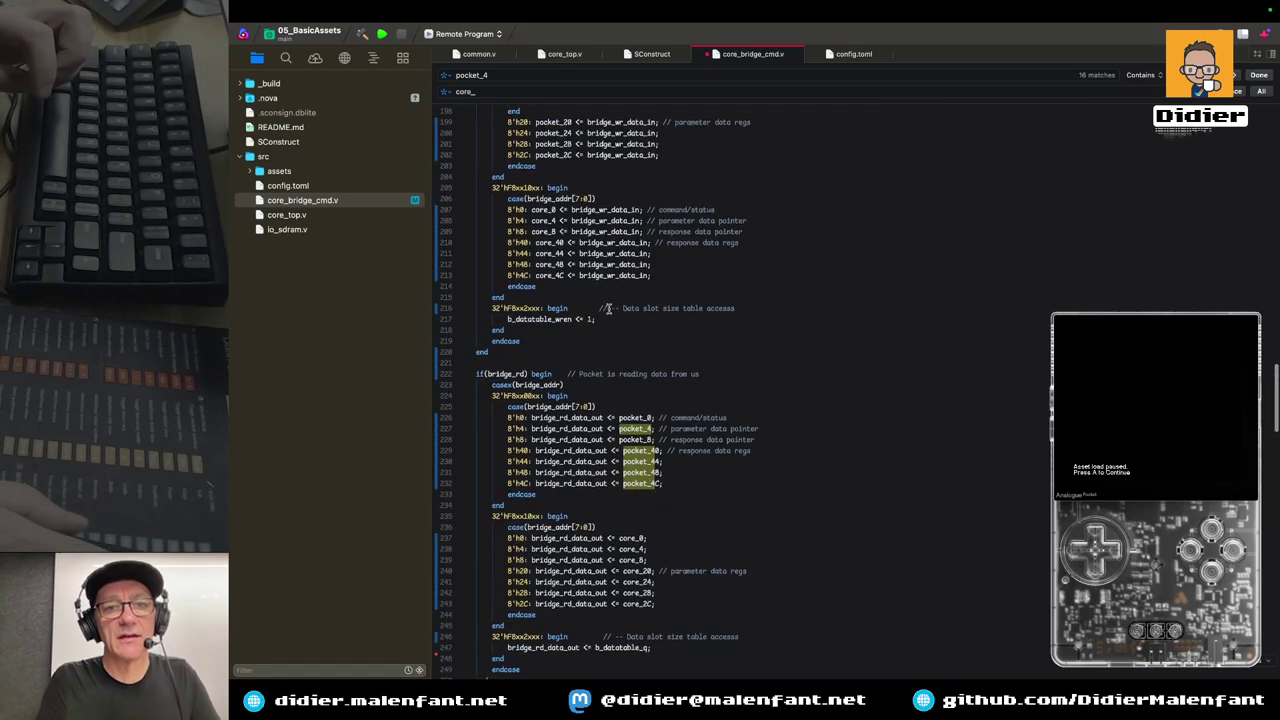
{"action": "scroll", "coordinate": [606, 321], "scroll_direction": "up", "scroll_amount": 1}
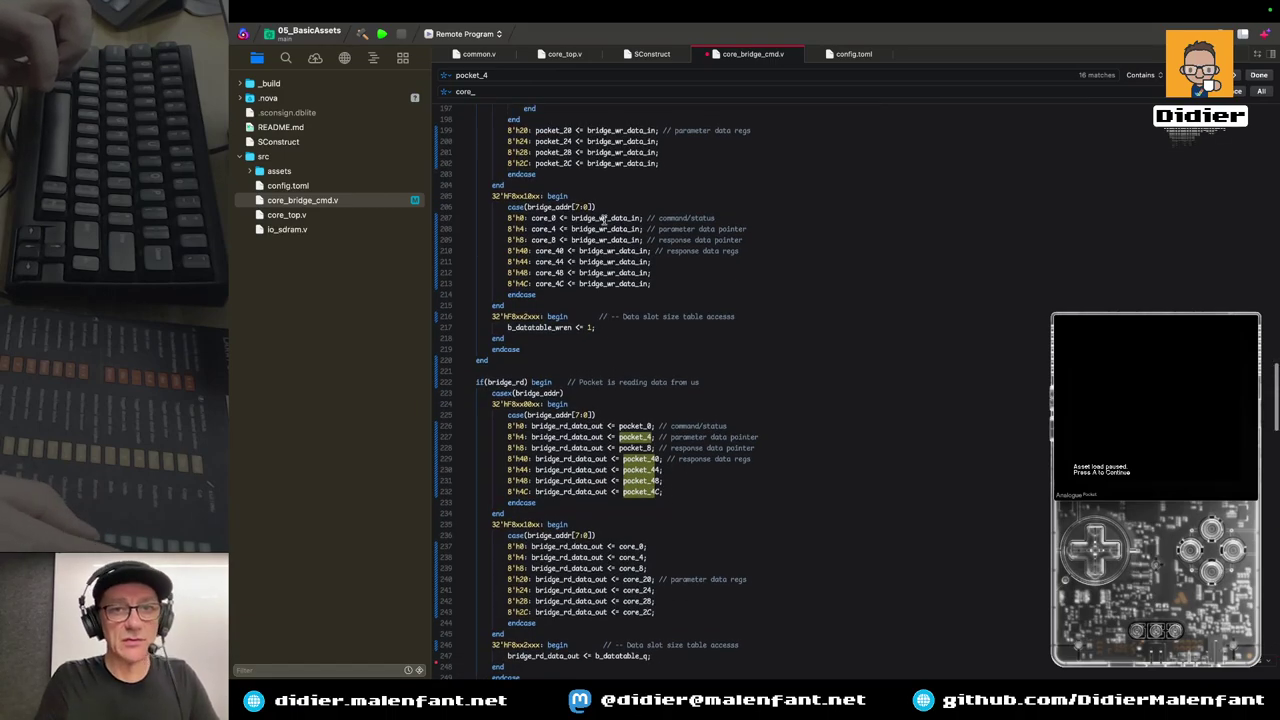
{"action": "scroll", "coordinate": [603, 218], "scroll_direction": "up", "scroll_amount": 6}
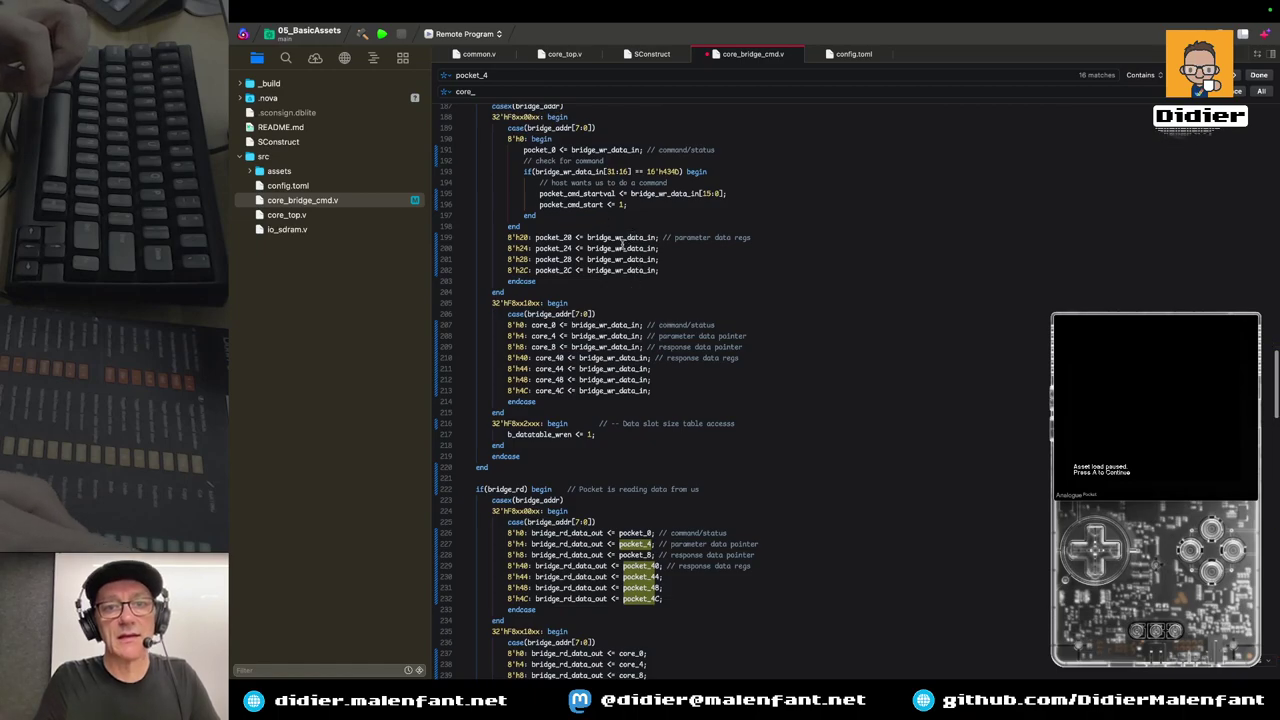
{"action": "scroll", "coordinate": [604, 246], "scroll_direction": "up", "scroll_amount": 1}
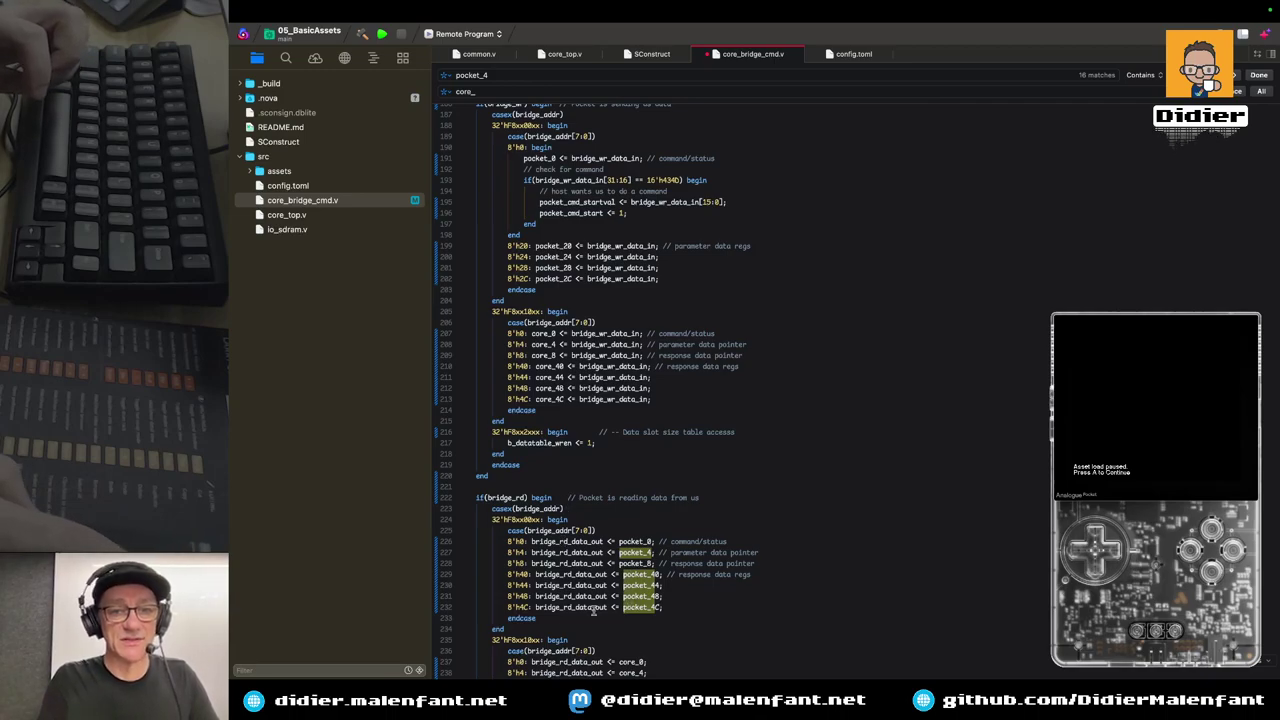
{"action": "scroll", "coordinate": [632, 620], "scroll_direction": "down", "scroll_amount": 3}
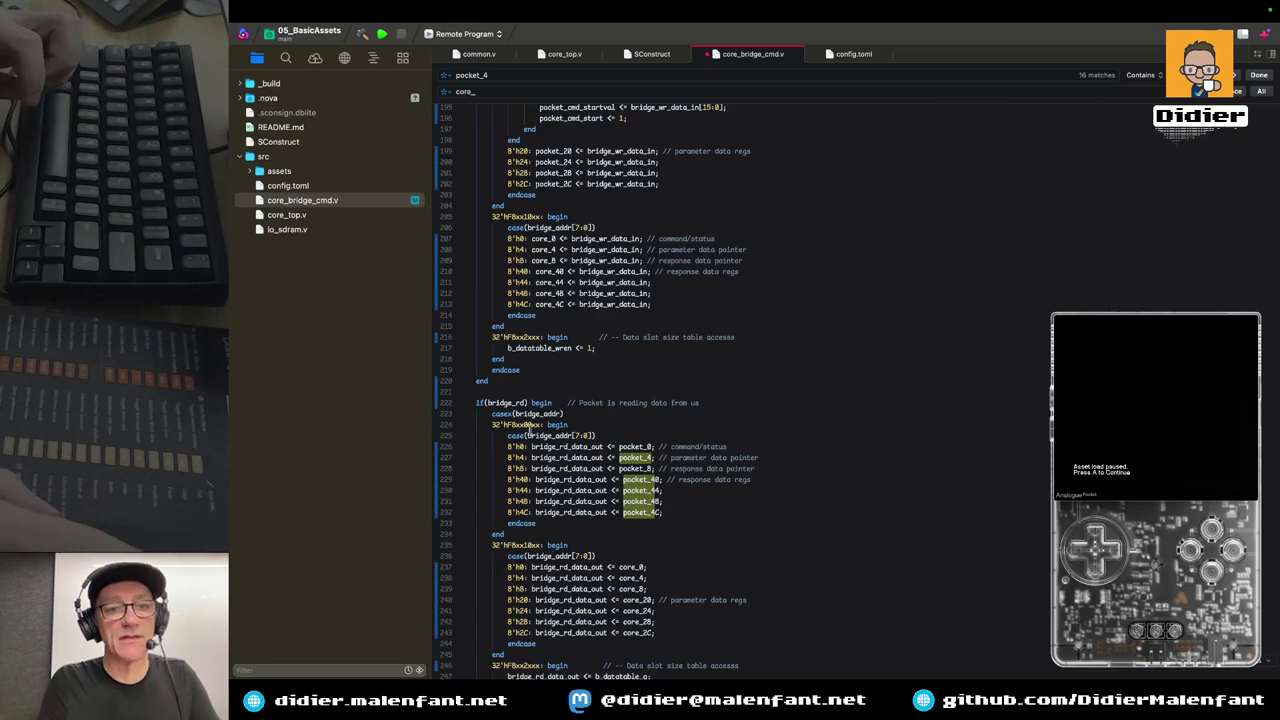
{"action": "scroll", "coordinate": [540, 277], "scroll_direction": "up", "scroll_amount": 5}
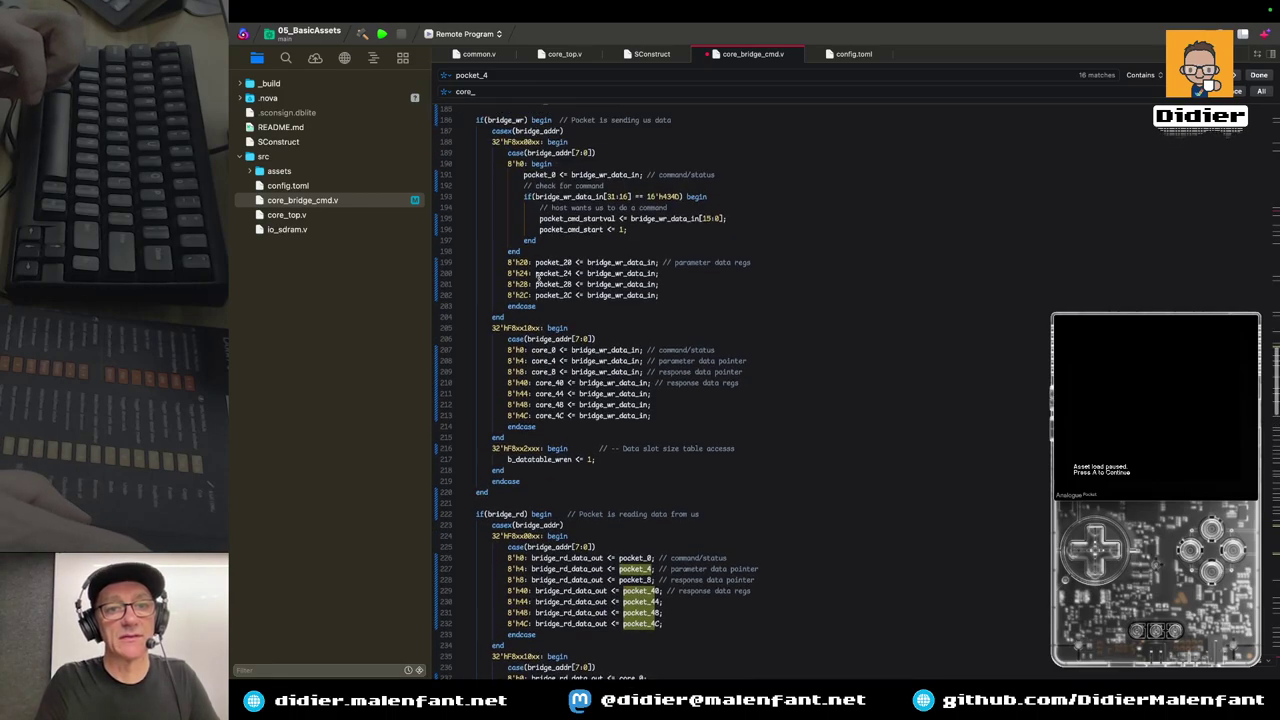
Switch to the Analogue developer docs in Safari and read the Host/Target Command Memory Map from the base address through 0x1000
{"action": "key", "text": "ctrl+Left"}
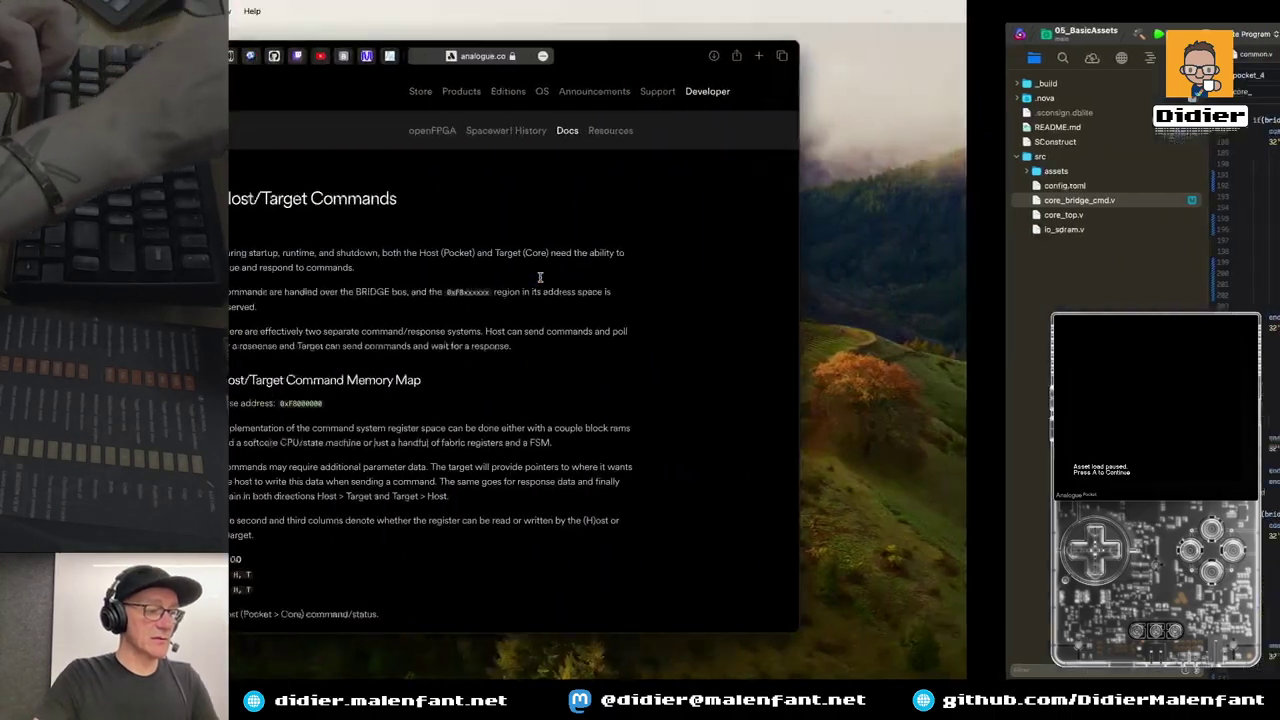
{"action": "scroll", "coordinate": [560, 320], "scroll_direction": "down", "scroll_amount": 6}
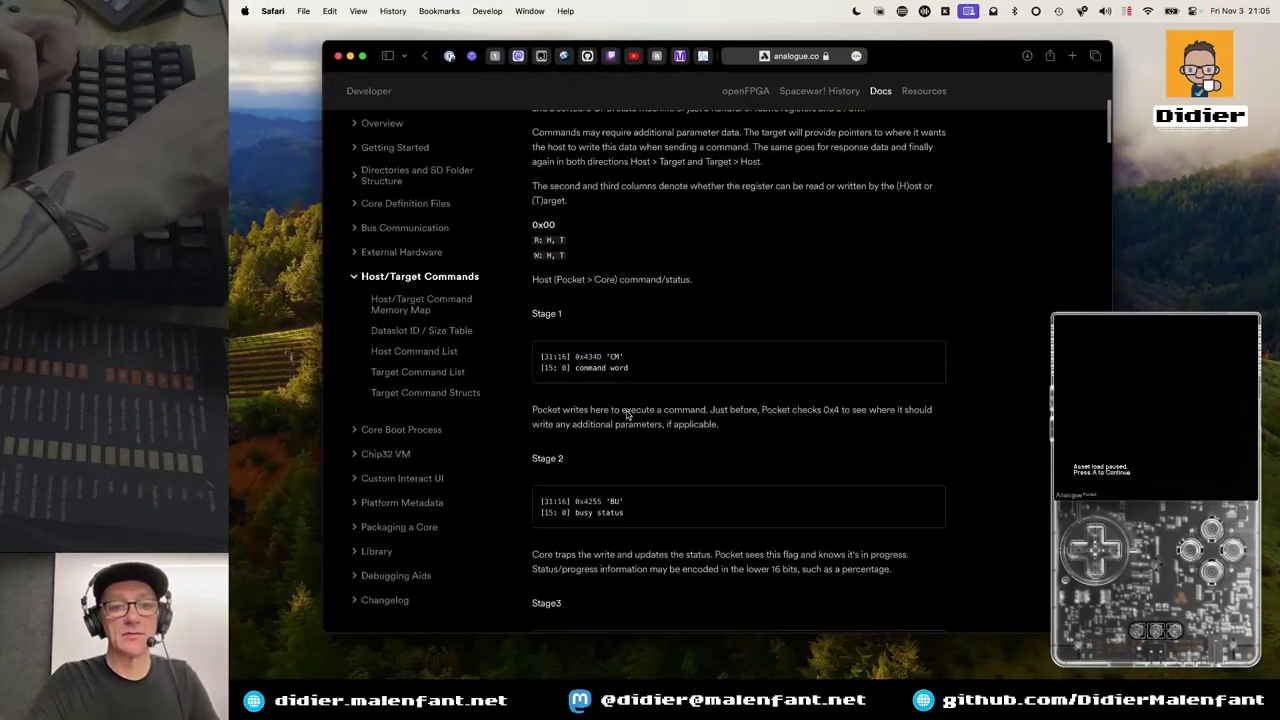
{"action": "scroll", "coordinate": [620, 409], "scroll_direction": "down", "scroll_amount": 1}
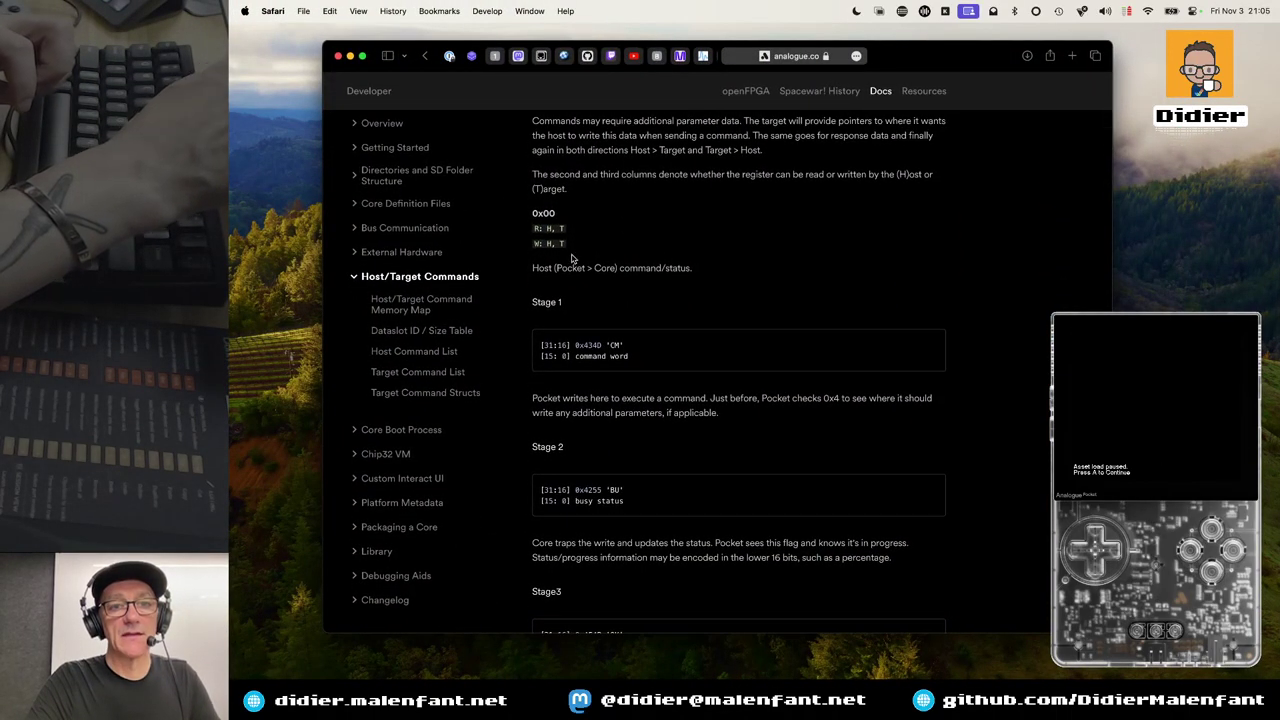
{"action": "scroll", "coordinate": [566, 191], "scroll_direction": "up", "scroll_amount": 2}
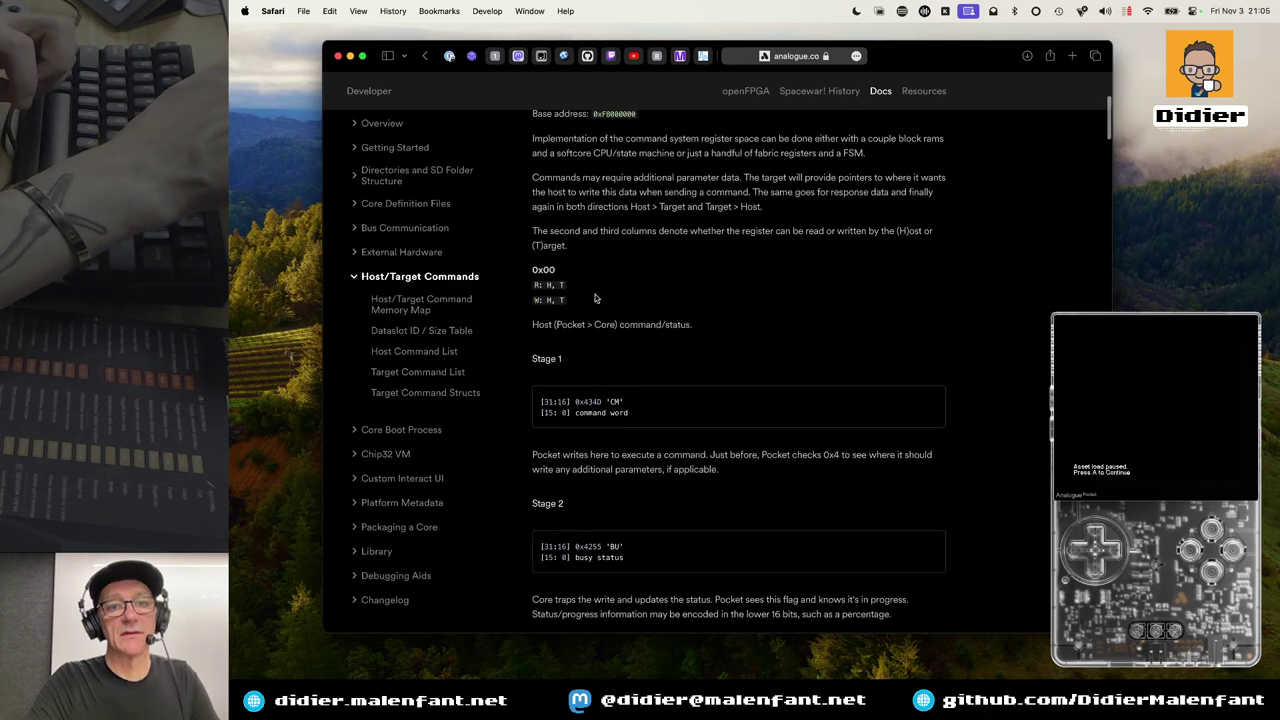
{"action": "scroll", "coordinate": [608, 318], "scroll_direction": "up", "scroll_amount": 4}
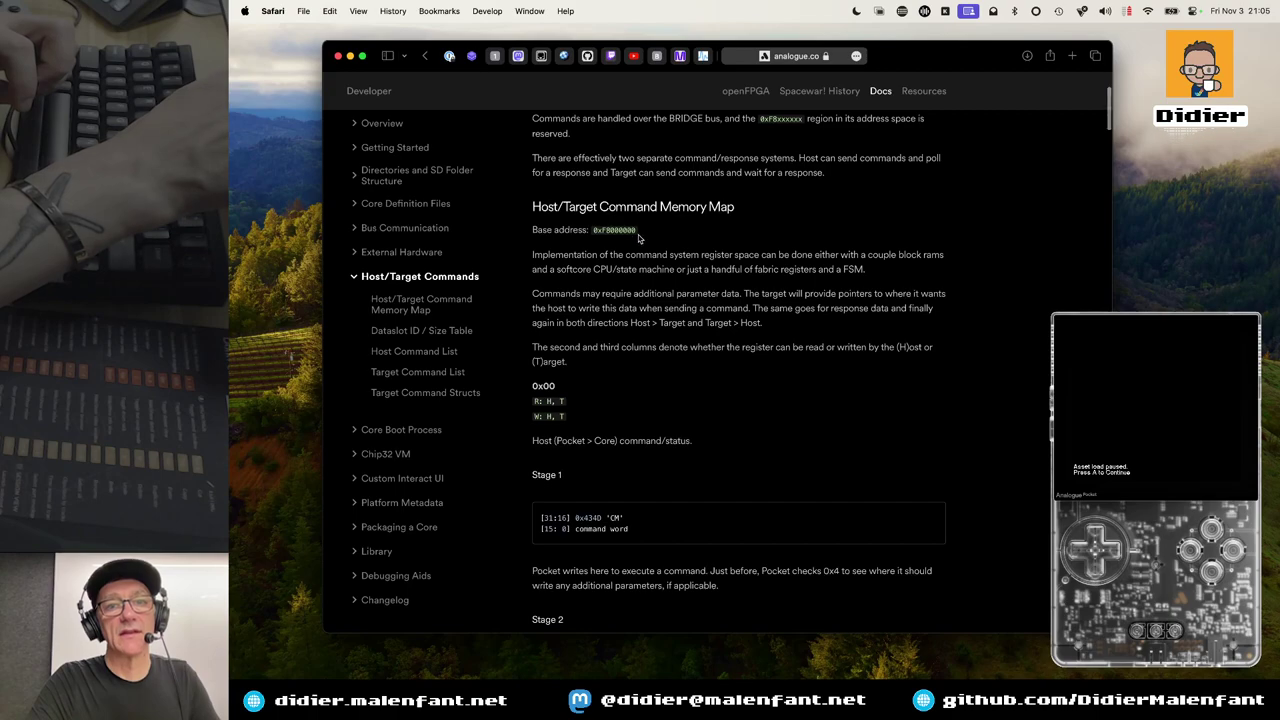
{"action": "scroll", "coordinate": [640, 245], "scroll_direction": "down", "scroll_amount": 10}
{"action": "scroll", "coordinate": [642, 254], "scroll_direction": "down", "scroll_amount": 8}
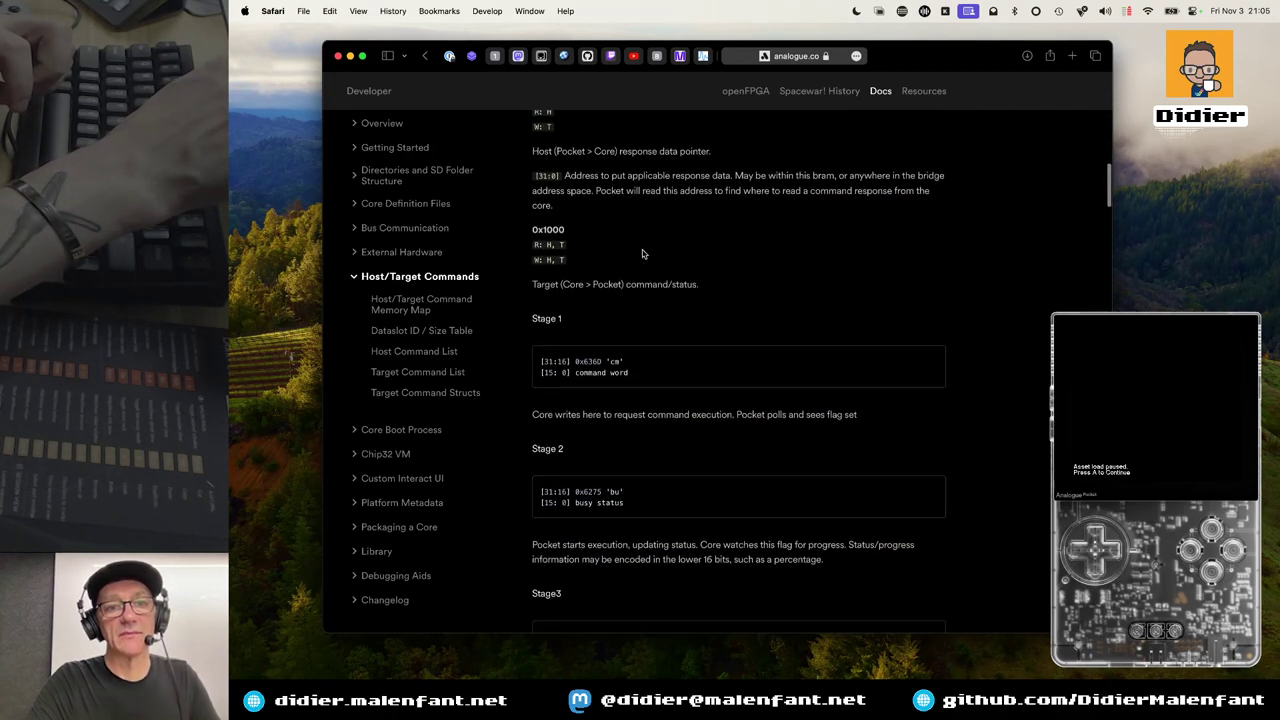
{"action": "scroll", "coordinate": [638, 284], "scroll_direction": "up", "scroll_amount": 1}
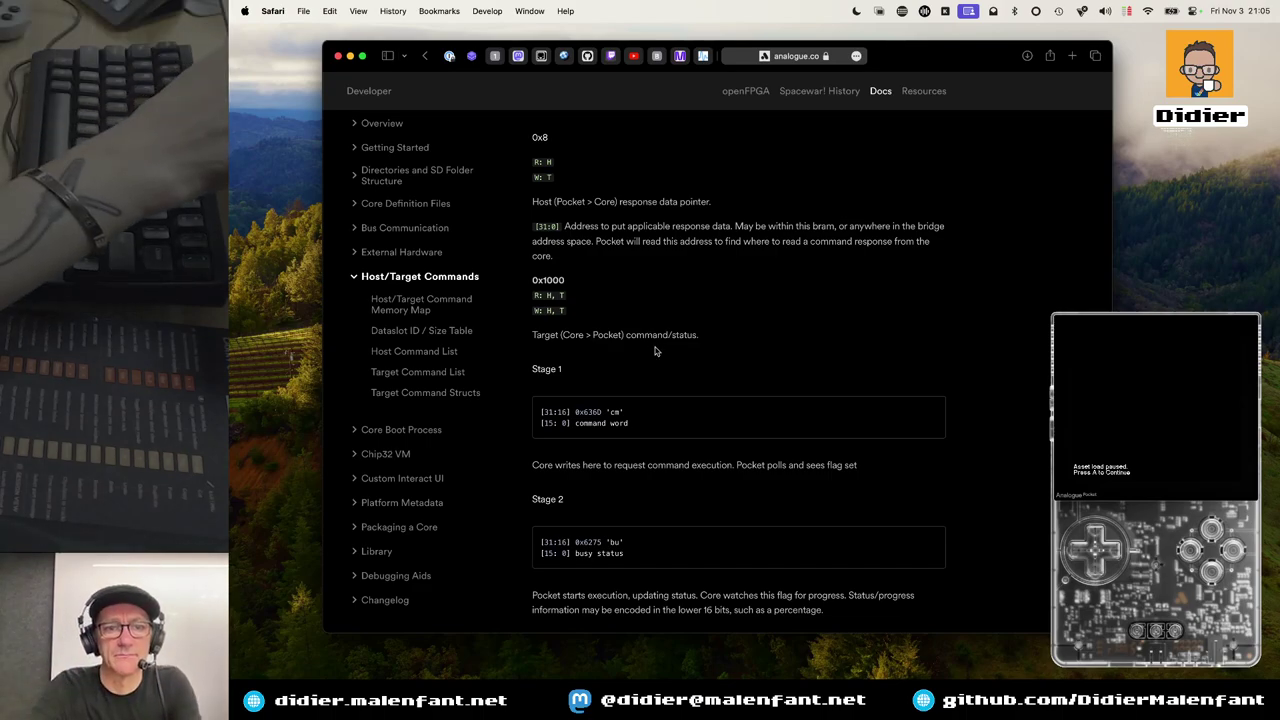
Return to core_bridge_cmd.v in Nova and check the core_ register reads in the bridge_rd block's 32'hF8xx10xx case
{"action": "key", "text": "super+Tab"}
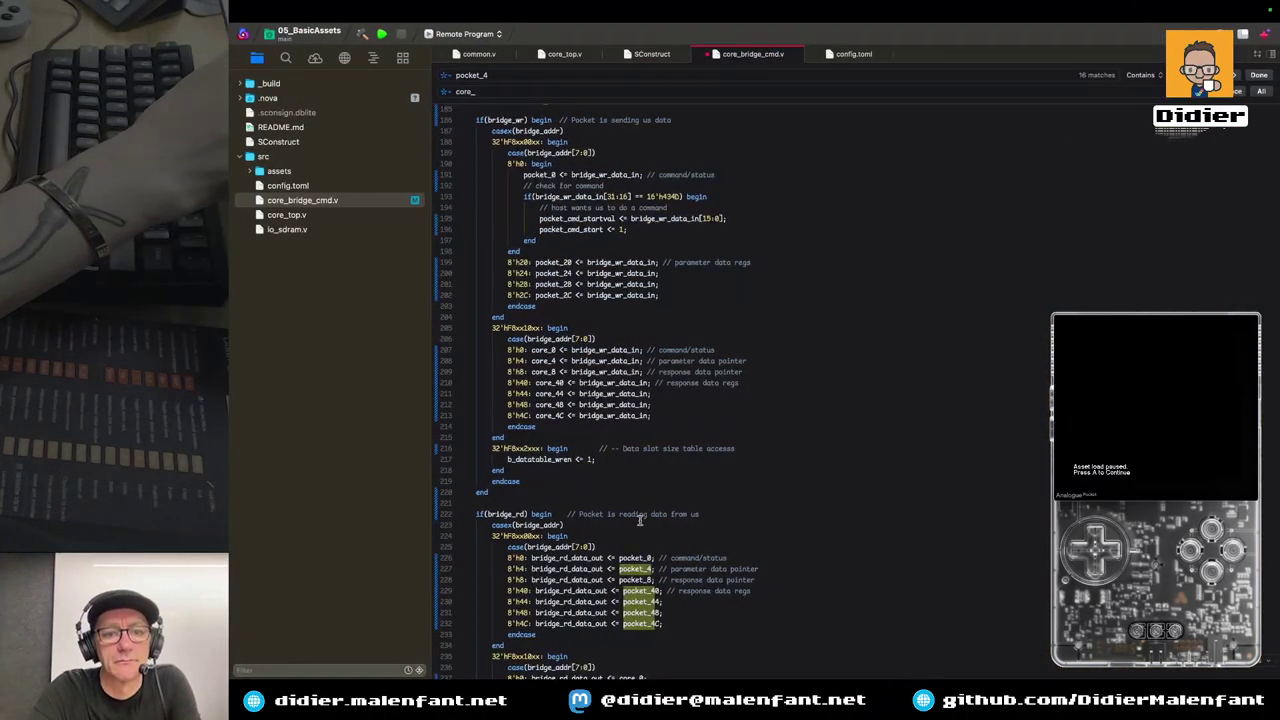
{"action": "scroll", "coordinate": [641, 512], "scroll_direction": "down", "scroll_amount": 1}
{"action": "scroll", "coordinate": [640, 520], "scroll_direction": "down", "scroll_amount": 1}
{"action": "scroll", "coordinate": [638, 521], "scroll_direction": "down", "scroll_amount": 2}
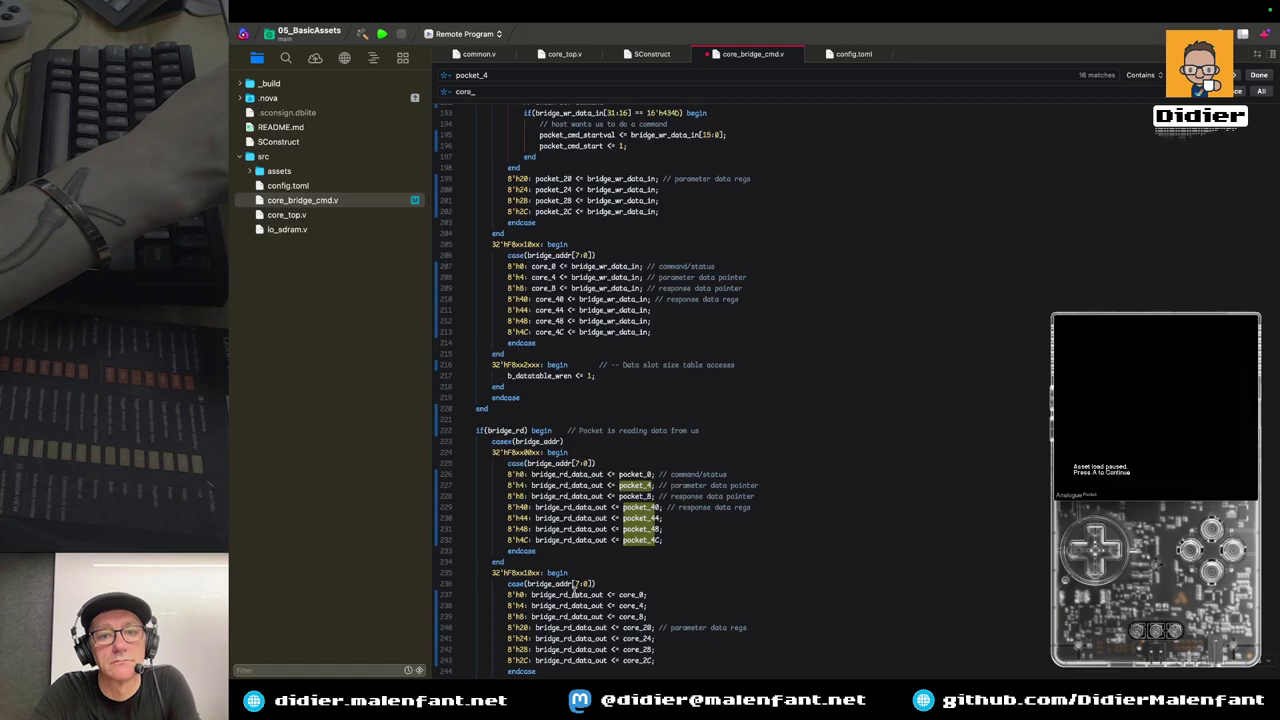
{"action": "scroll", "coordinate": [579, 575], "scroll_direction": "down", "scroll_amount": 5}
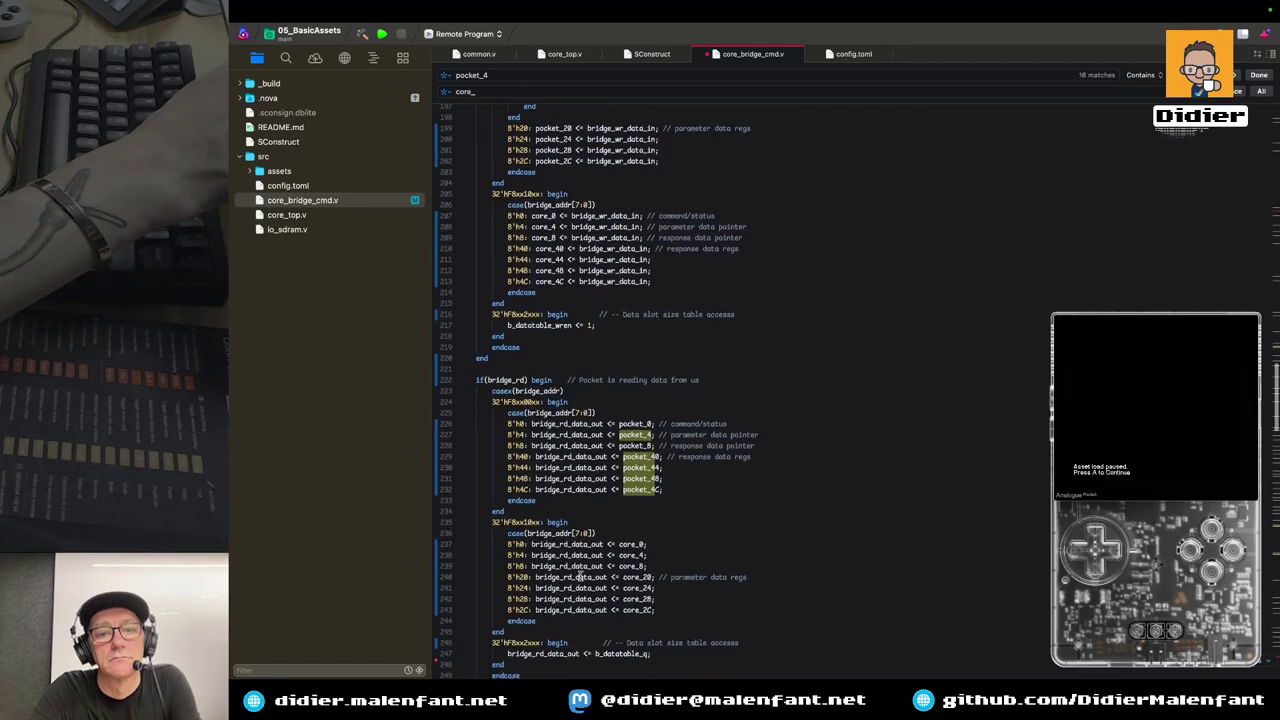
Read the 0x1000 Target command/status stages in the Safari docs, and return to the bridge_wr block in Nova
{"action": "key", "text": "ctrl+Left"}
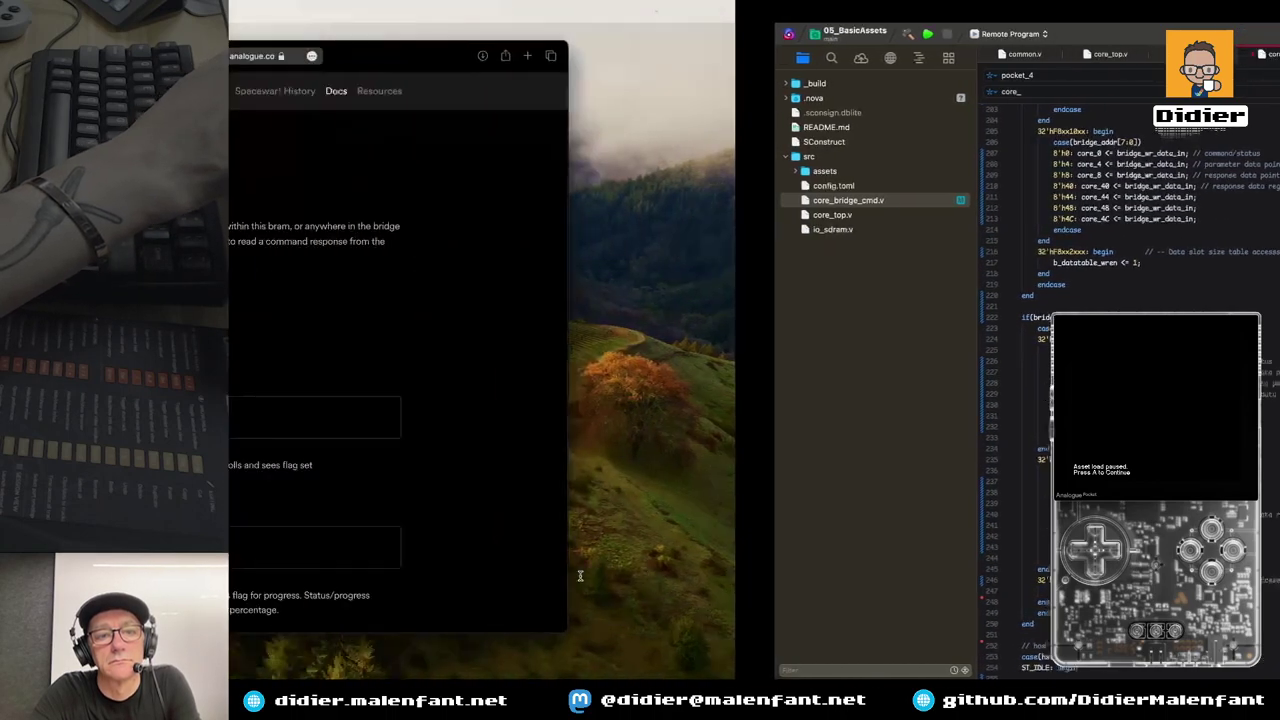
{"action": "scroll", "coordinate": [603, 482], "scroll_direction": "down", "scroll_amount": 3}
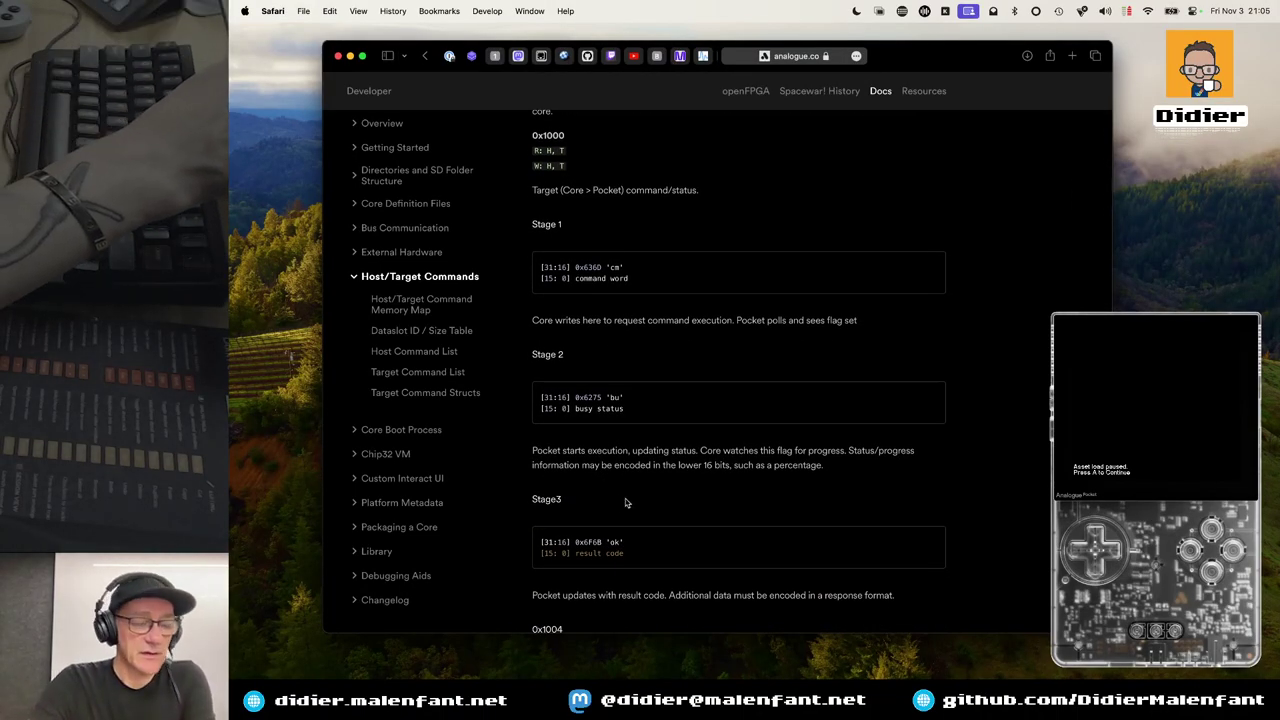
{"action": "key", "text": "super+Tab"}
{"action": "scroll", "coordinate": [640, 405], "scroll_direction": "up", "scroll_amount": 5}
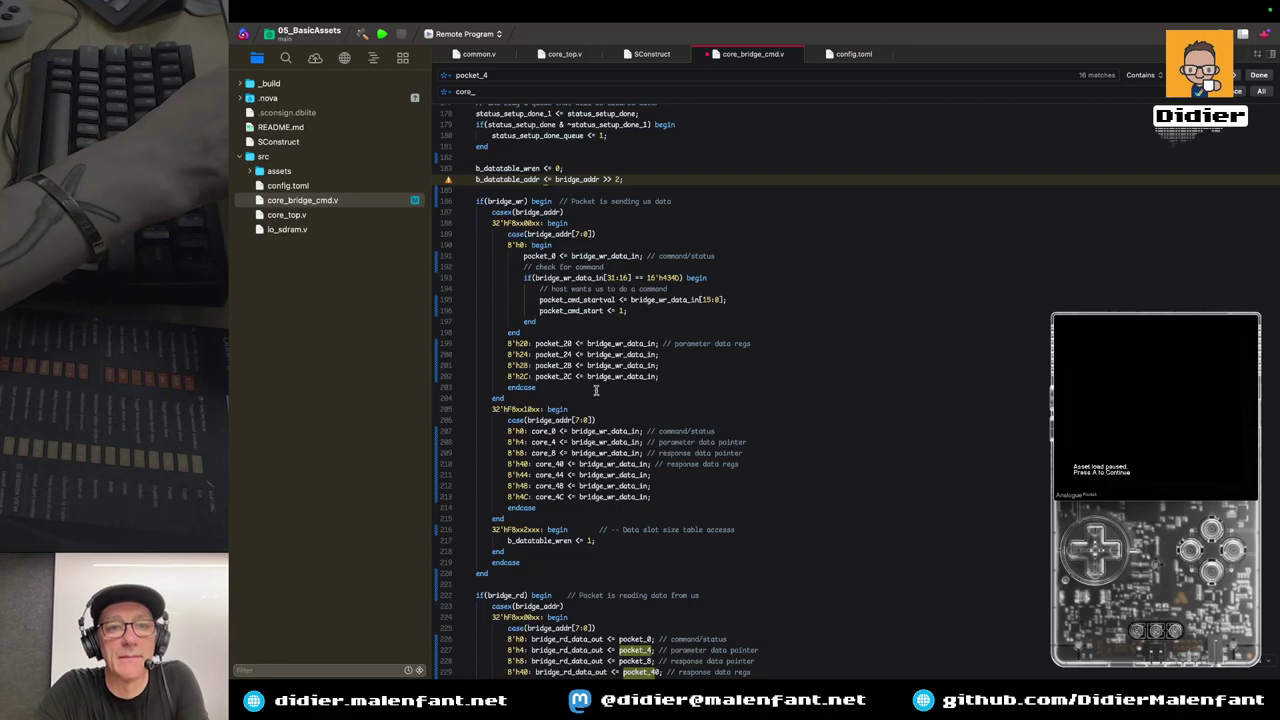
Recheck the 0x1000 command stages in the Safari docs against the core_ register writes in core_bridge_cmd.v in Nova
{"action": "key", "text": "super+Tab"}
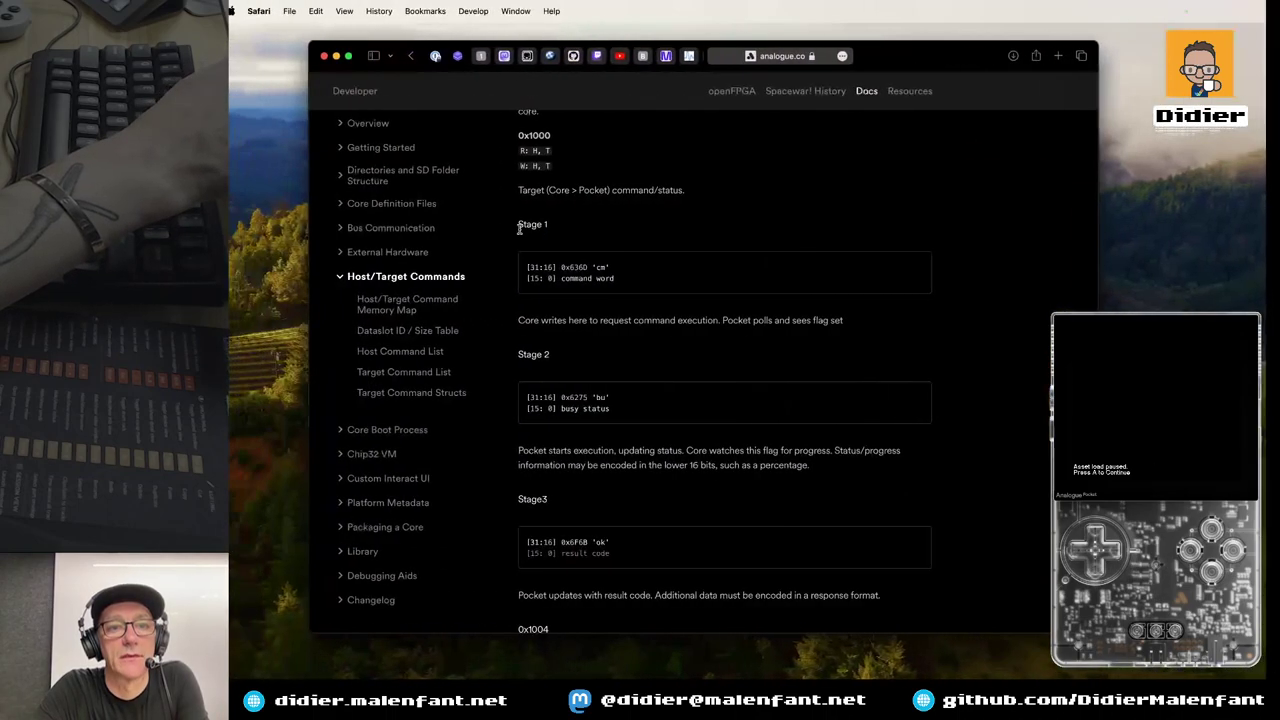
{"action": "key", "text": "super+Tab"}
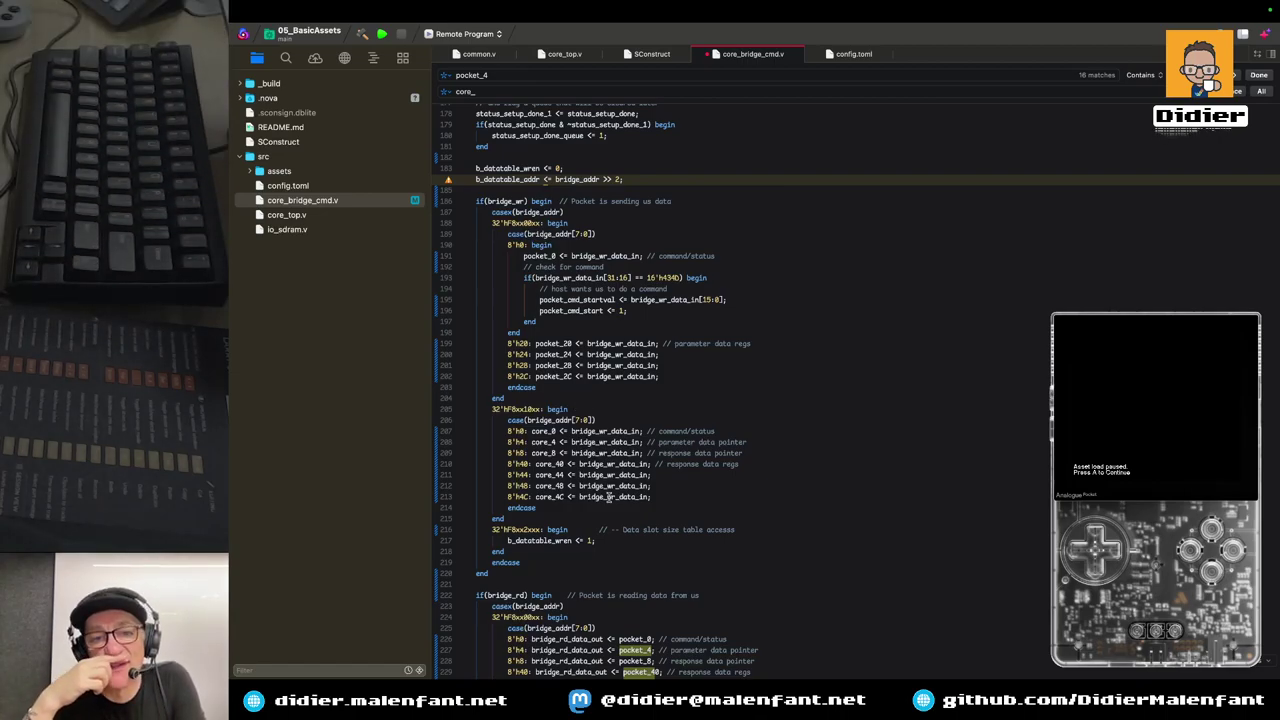
{"action": "scroll", "coordinate": [607, 497], "scroll_direction": "down", "scroll_amount": 3}
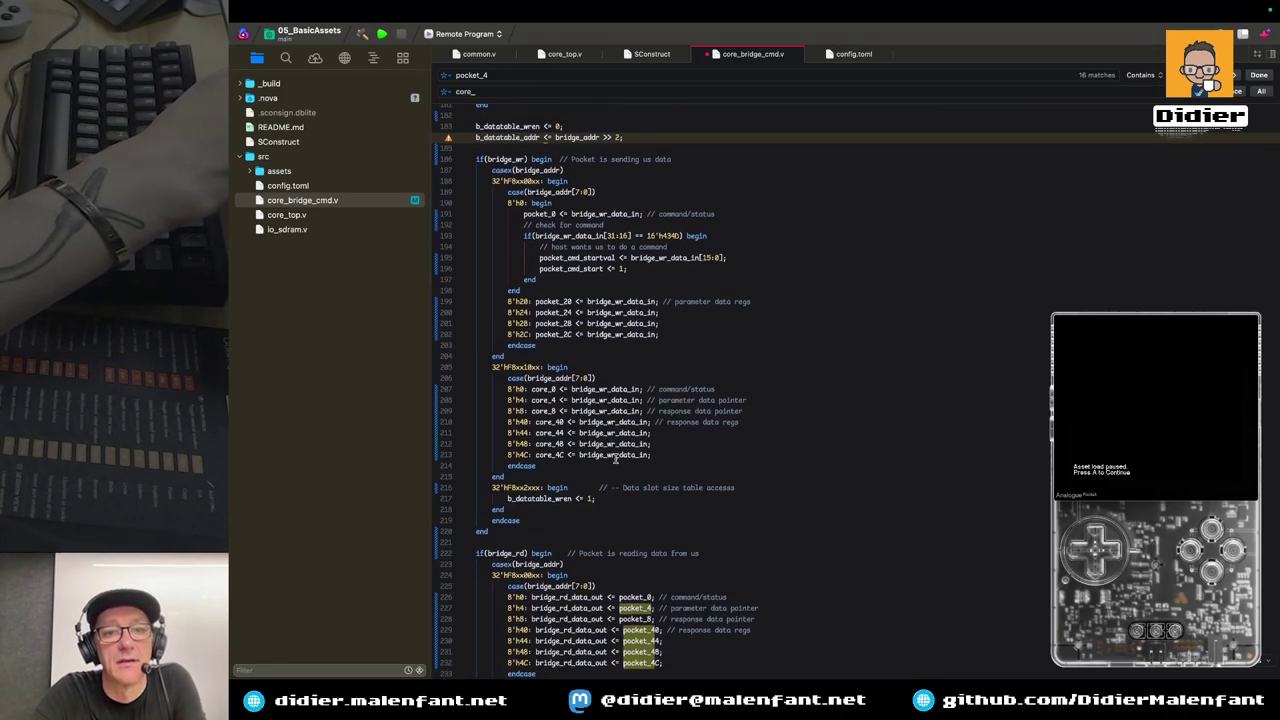
Indent the core_ register writes from 8'h0 to 8'h4C one level in the bridge_wr block's 32'hF8xx10xx case
{"action": "scroll", "coordinate": [600, 421], "scroll_direction": "up", "scroll_amount": 1}
{"action": "left_click", "coordinate": [600, 406]}
{"action": "key", "text": "Down"}
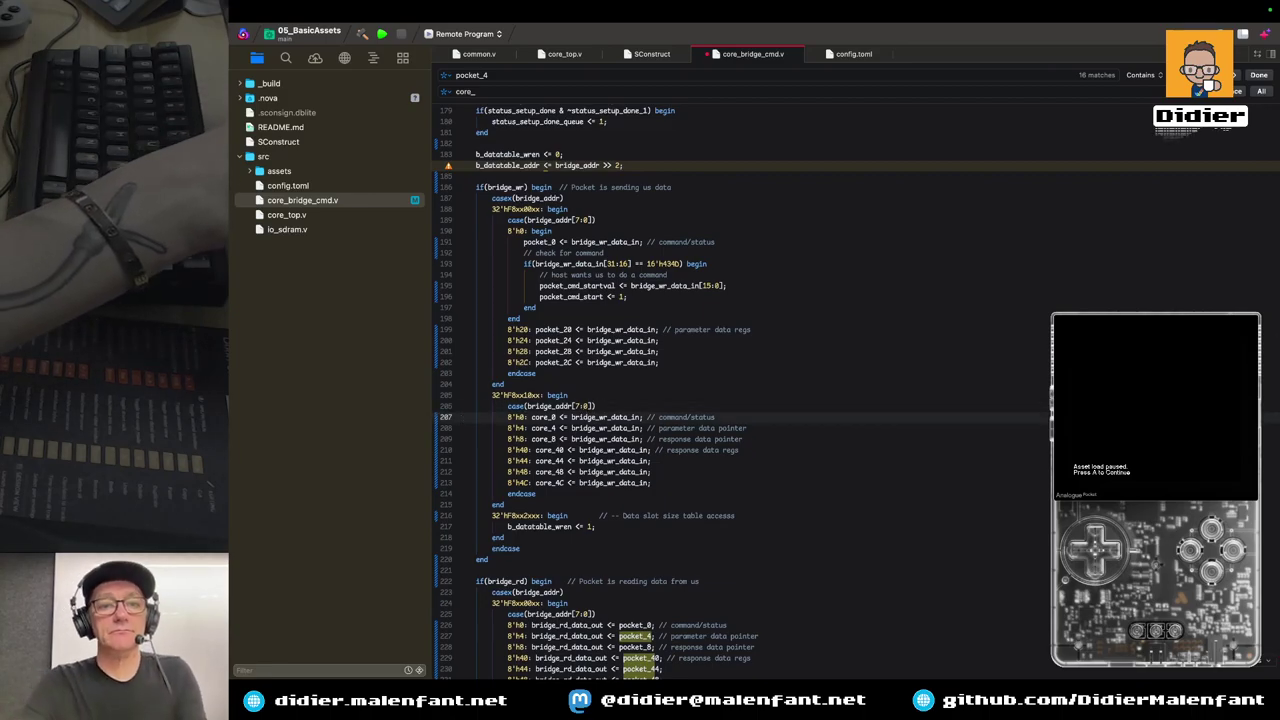
{"action": "key", "text": "shift+Down"}
{"action": "key", "text": "shift+Down"}
{"action": "key", "text": "shift+Down"}
{"action": "key", "text": "shift+Down"}
{"action": "key", "text": "shift+Down"}
{"action": "key", "text": "shift+Down"}
{"action": "key", "text": "shift+Down"}
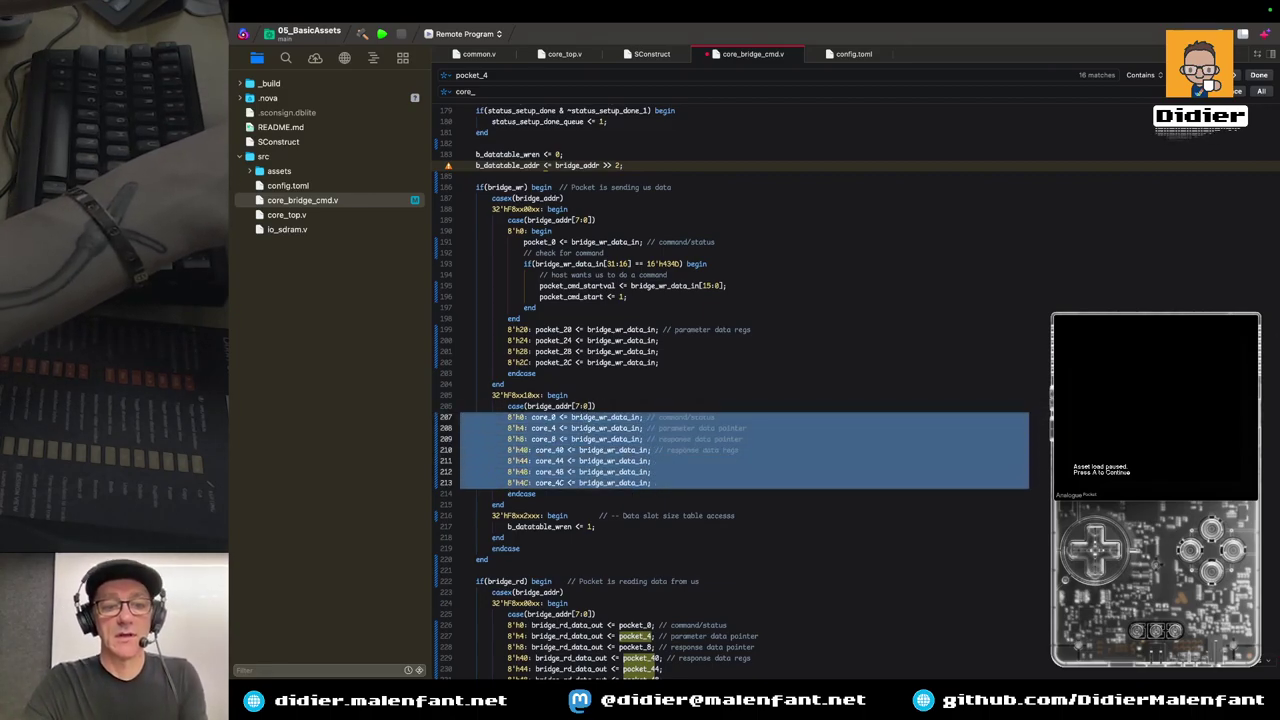
{"action": "key", "text": "Tab"}
Indent the pocket_ register reads from 8'h0 to 8'h4C one level in the bridge_rd block's 32'hF8xx00xx case
{"action": "key", "text": "Down"}
{"action": "key", "text": "Down"}
{"action": "key", "text": "Down"}
{"action": "key", "text": "Down"}
{"action": "key", "text": "Down"}
{"action": "key", "text": "Down"}
{"action": "key", "text": "Down"}
{"action": "key", "text": "Down"}
{"action": "key", "text": "Down"}
{"action": "key", "text": "Down"}
{"action": "key", "text": "Down"}
{"action": "key", "text": "Down"}
{"action": "key", "text": "shift+Down"}
{"action": "key", "text": "shift+Down"}
{"action": "key", "text": "shift+Down"}
{"action": "key", "text": "shift+Down"}
{"action": "key", "text": "shift+Down"}
{"action": "key", "text": "shift+Down"}
{"action": "key", "text": "shift+Down"}
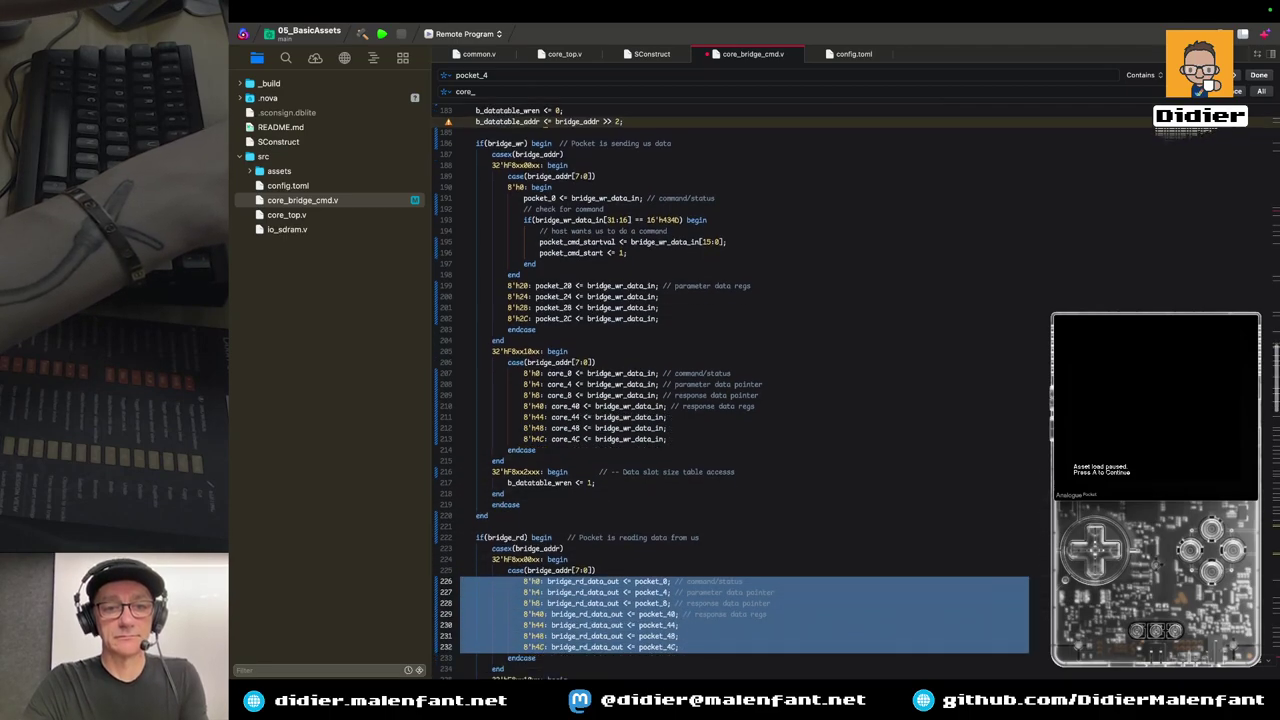
Indent the core_ register reads from 8'h0 to 8'h2C one level in the bridge_rd block's 32'hF8xx10xx case
{"action": "key", "text": "Down"}
{"action": "key", "text": "Down"}
{"action": "key", "text": "Down"}
{"action": "key", "text": "Down"}
{"action": "key", "text": "Down"}
{"action": "key", "text": "Down"}
{"action": "key", "text": "Down"}
{"action": "key", "text": "Up"}
{"action": "key", "text": "Up"}
{"action": "key", "text": "Up"}
{"action": "key", "text": "shift+Down"}
{"action": "key", "text": "shift+Down"}
{"action": "key", "text": "shift+Down"}
{"action": "key", "text": "shift+Down"}
{"action": "key", "text": "shift+Down"}
{"action": "key", "text": "shift+Down"}
{"action": "key", "text": "shift+Down"}
{"action": "key", "text": "shift+Down"}
{"action": "key", "text": "Tab"}
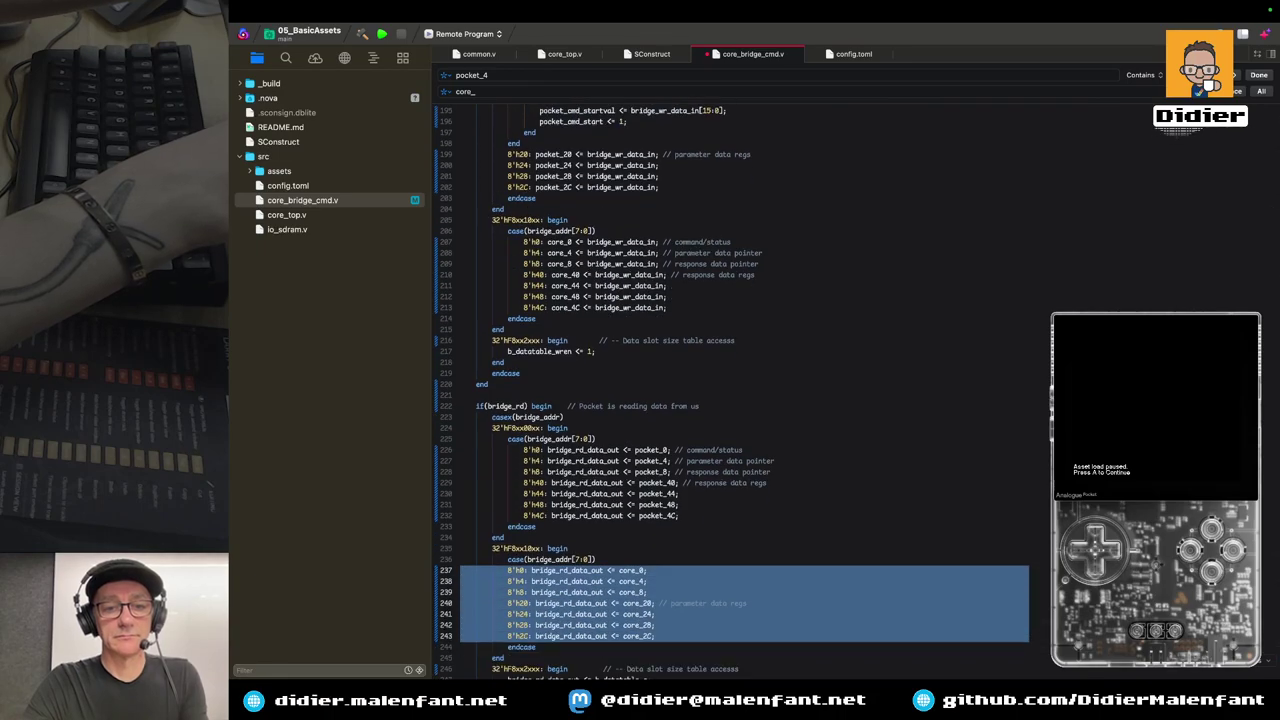
Indent the bridge_wr block's 32'hF8xx00xx case body one level, from the 8'h0 command check through the pocket_2C write
{"action": "key", "text": "Up"}
{"action": "key", "text": "Up"}
{"action": "key", "text": "Up"}
{"action": "key", "text": "Up"}
{"action": "key", "text": "Up"}
{"action": "key", "text": "Up"}
{"action": "key", "text": "Up"}
{"action": "key", "text": "Up"}
{"action": "key", "text": "Up"}
{"action": "key", "text": "Up"}
{"action": "key", "text": "Up"}
{"action": "key", "text": "Up"}
{"action": "key", "text": "Up"}
{"action": "key", "text": "Up"}
{"action": "key", "text": "Up"}
{"action": "key", "text": "Up"}
{"action": "key", "text": "Up"}
{"action": "key", "text": "Up"}
{"action": "key", "text": "Up"}
{"action": "key", "text": "Up"}
{"action": "key", "text": "Up"}
{"action": "key", "text": "Up"}
{"action": "key", "text": "Up"}
{"action": "key", "text": "Up"}
{"action": "key", "text": "Up"}
{"action": "key", "text": "Up"}
{"action": "key", "text": "Up"}
{"action": "key", "text": "Up"}
{"action": "key", "text": "Up"}
{"action": "key", "text": "Up"}
{"action": "key", "text": "shift+Up"}
{"action": "key", "text": "shift+Up"}
{"action": "key", "text": "shift+Up"}
{"action": "key", "text": "shift+Up"}
{"action": "key", "text": "shift+Up"}
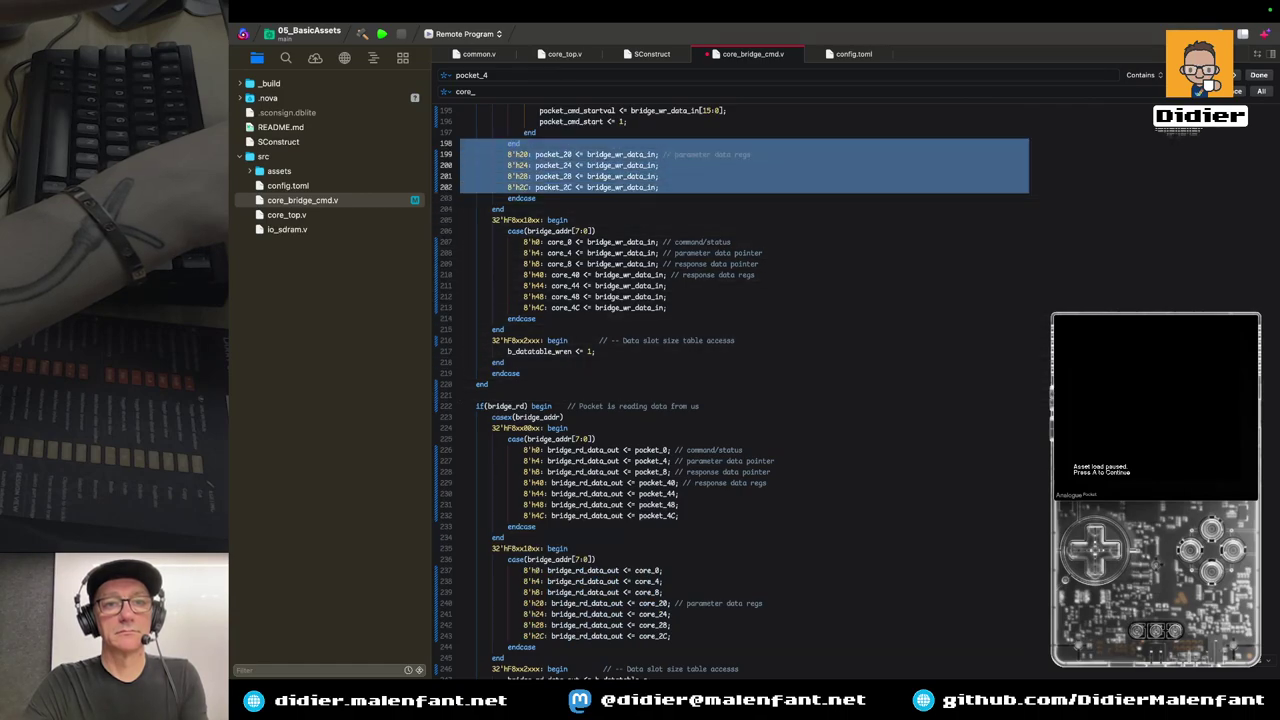
{"action": "key", "text": "shift+Up"}
{"action": "key", "text": "shift+Up"}
{"action": "key", "text": "shift+Up"}
{"action": "key", "text": "shift+Up"}
{"action": "key", "text": "shift+Up"}
{"action": "key", "text": "shift+Up"}
{"action": "key", "text": "shift+Up"}
{"action": "key", "text": "shift+Up"}
{"action": "key", "text": "Tab"}
{"action": "key", "text": "Right"}
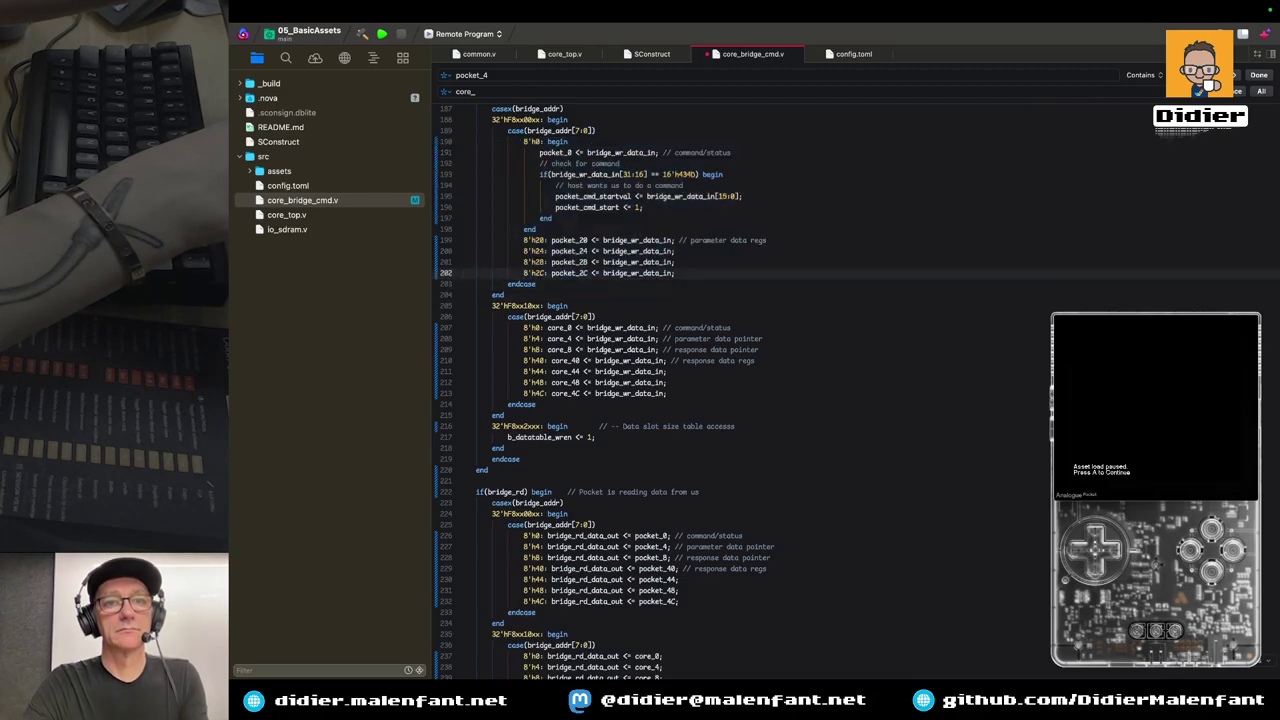
{"action": "key", "text": "Down"}
{"action": "key", "text": "Down"}
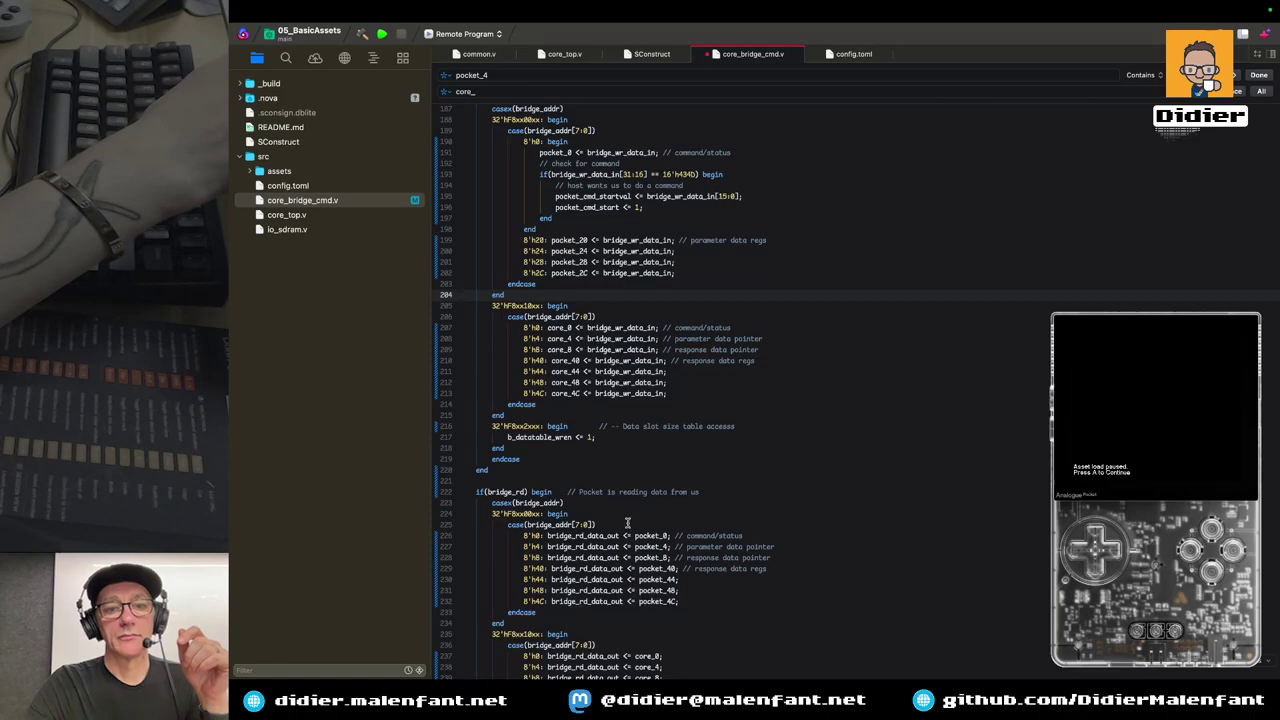
Check the 0x1000 Target (Core > Pocket) command/status entry in the Safari docs, and return to the bridge_wr block in Nova
{"action": "scroll", "coordinate": [628, 574], "scroll_direction": "up", "scroll_amount": 3}
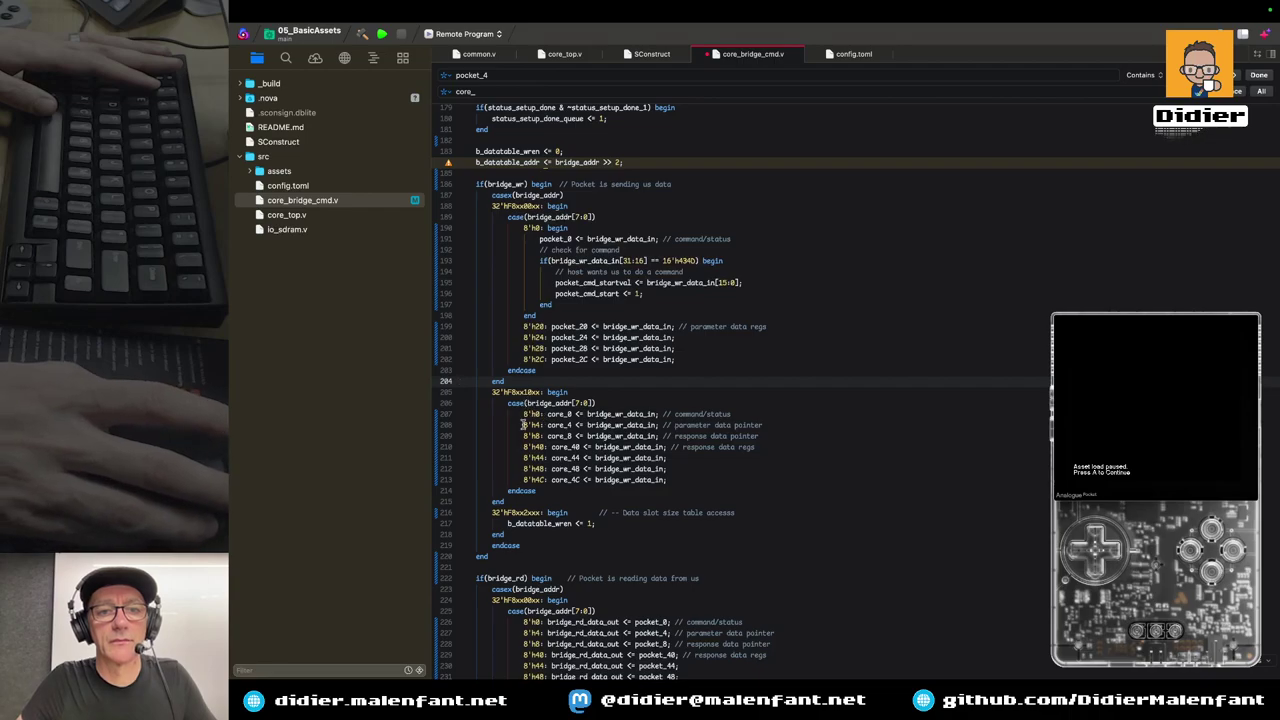
{"action": "key", "text": "ctrl+Left"}
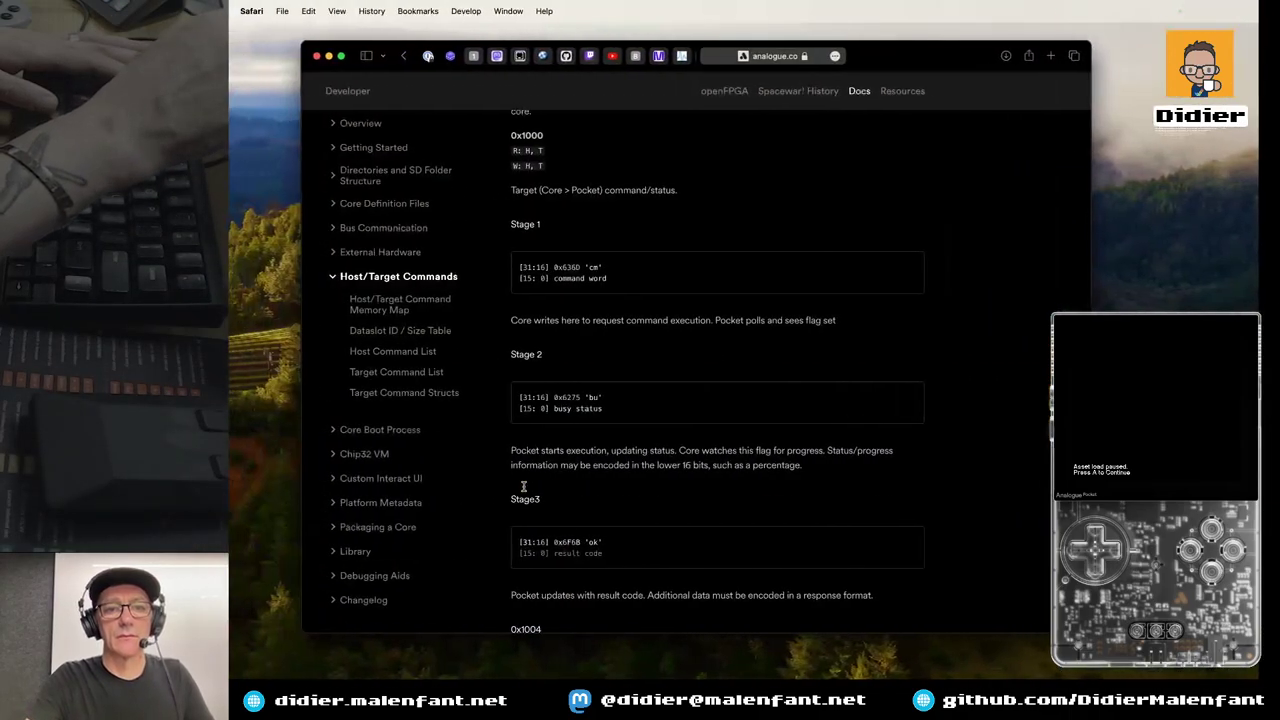
{"action": "scroll", "coordinate": [596, 371], "scroll_direction": "up", "scroll_amount": 2}
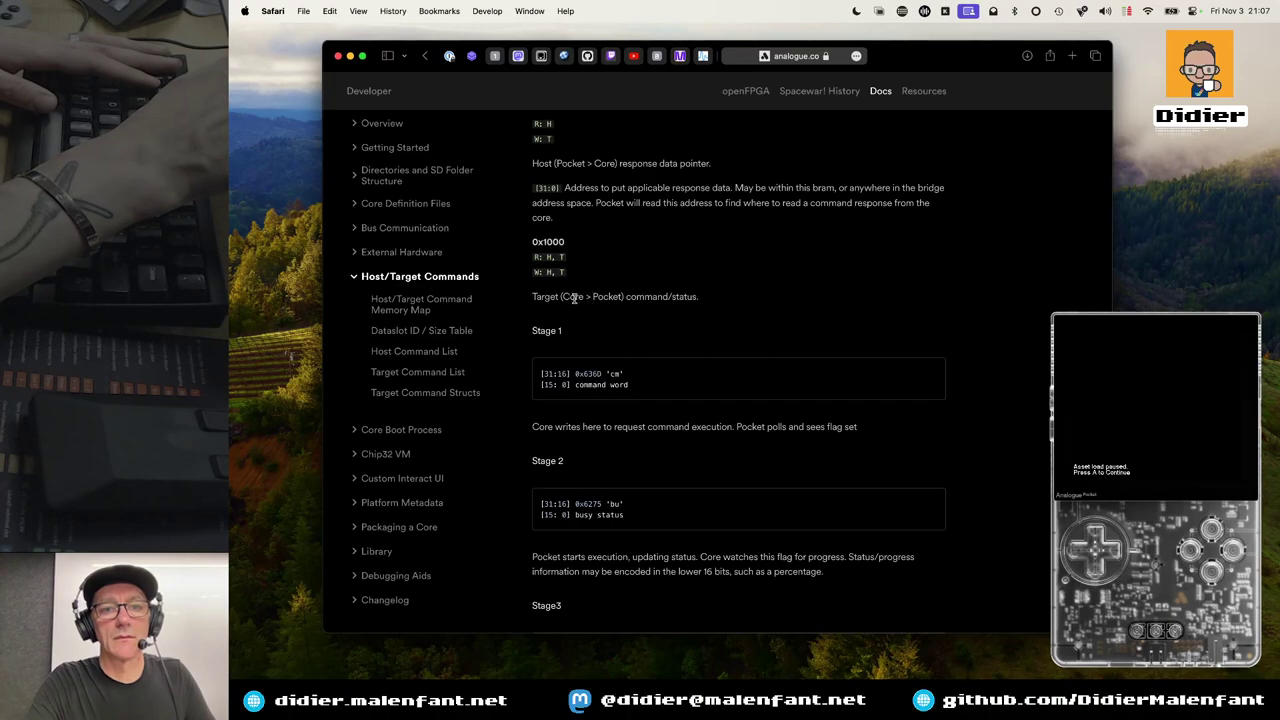
{"action": "key", "text": "ctrl+Right"}
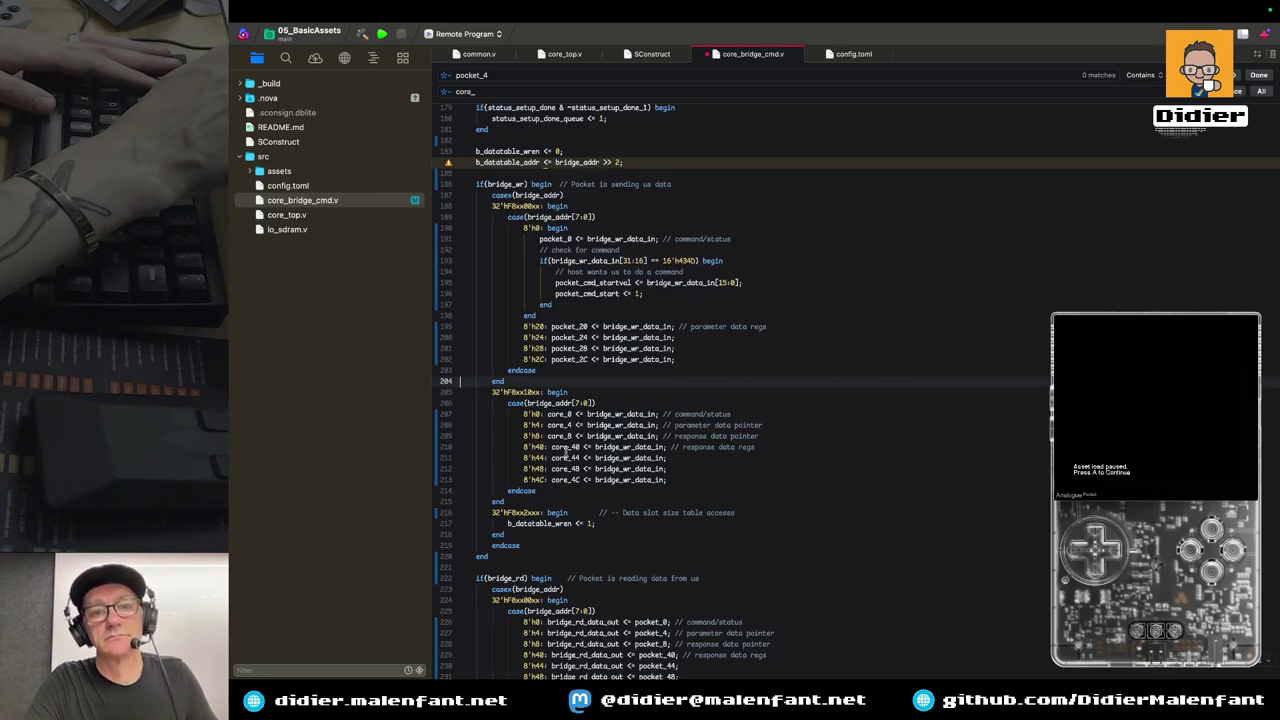
Align the trailing comments of the core_0, core_4, core_8 and core_40 writes in one column in the bridge_wr block
{"action": "left_click", "coordinate": [665, 414]}
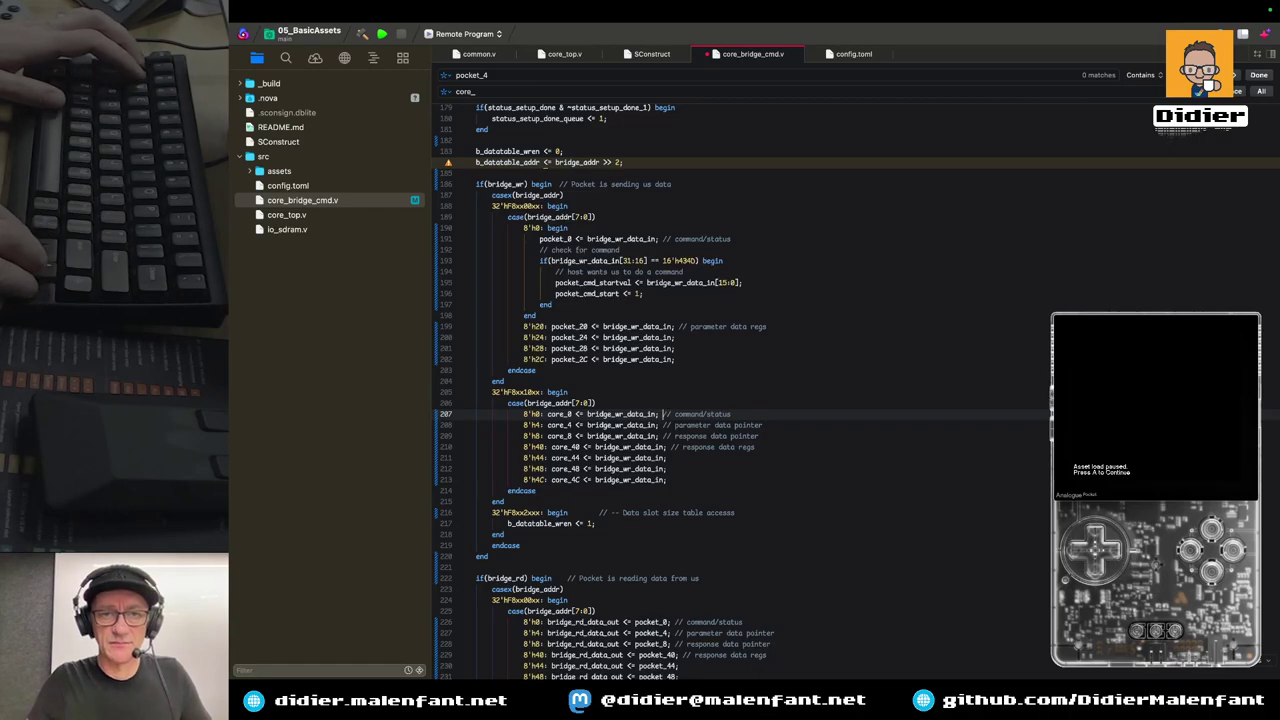
{"action": "key", "text": "Tab"}
{"action": "key", "text": "Down"}
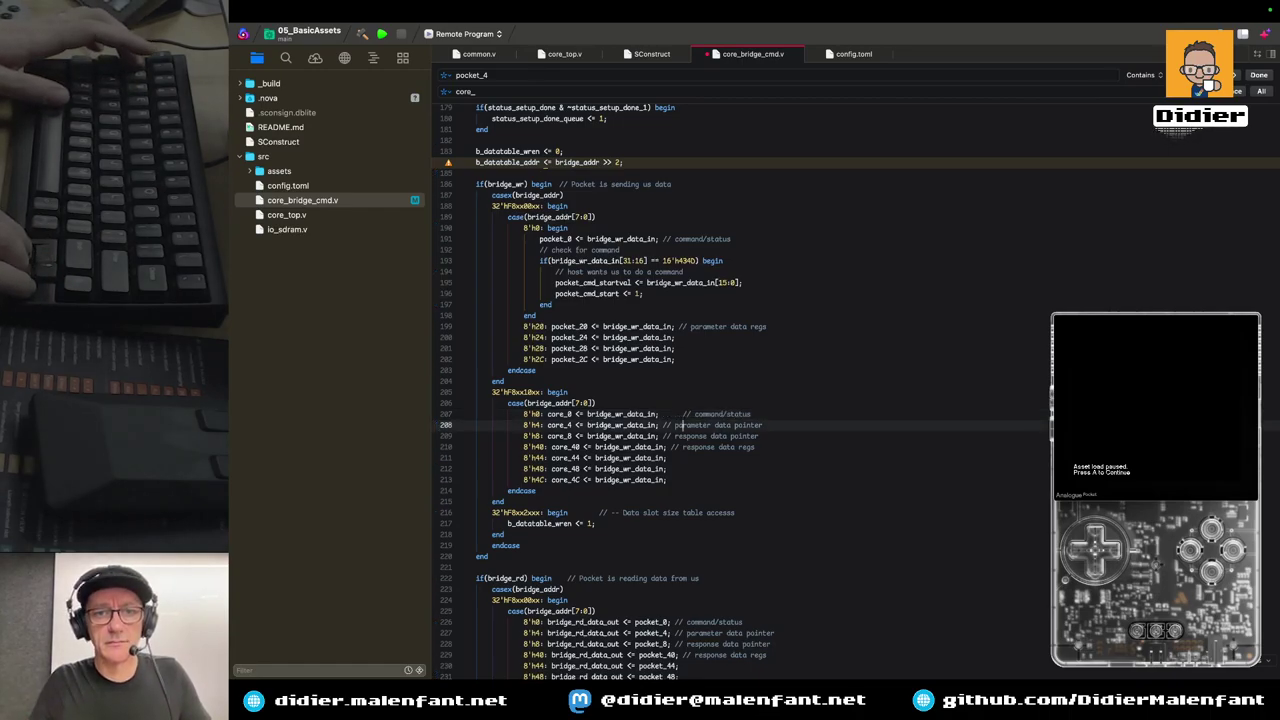
{"action": "key", "text": "Tab"}
{"action": "key", "text": "Down"}
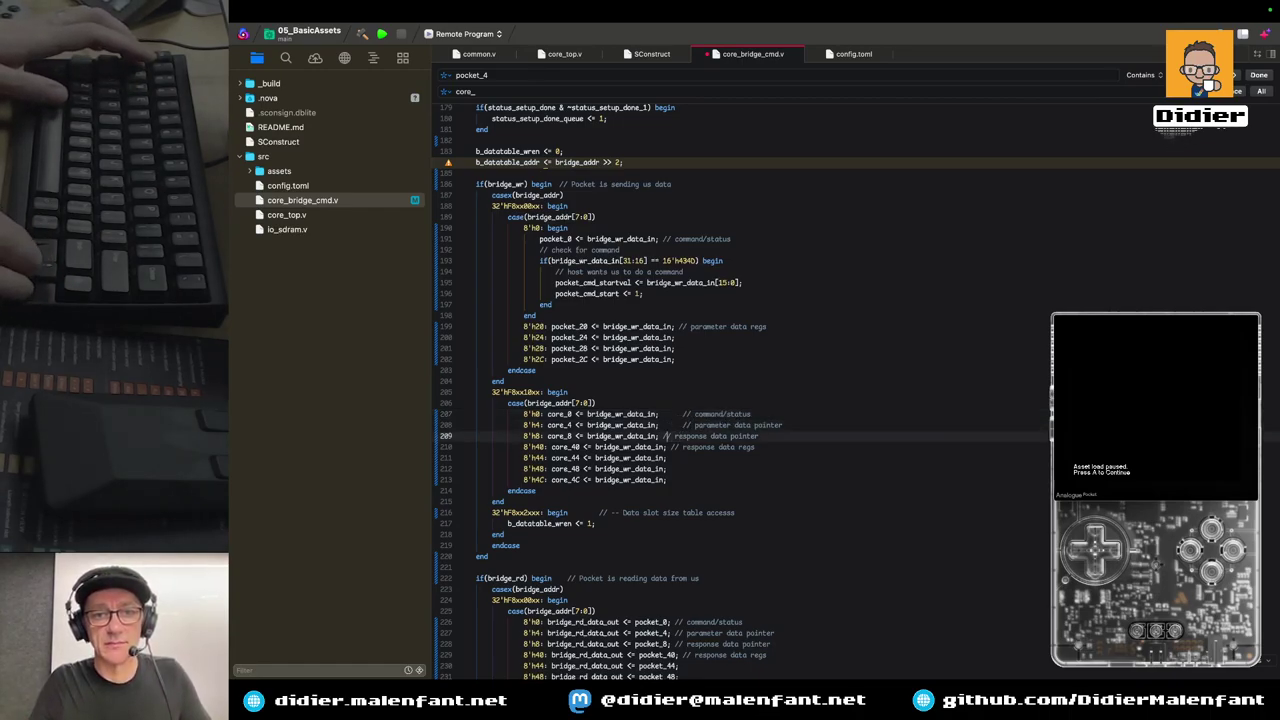
{"action": "key", "text": "Tab"}
{"action": "key", "text": "Down"}
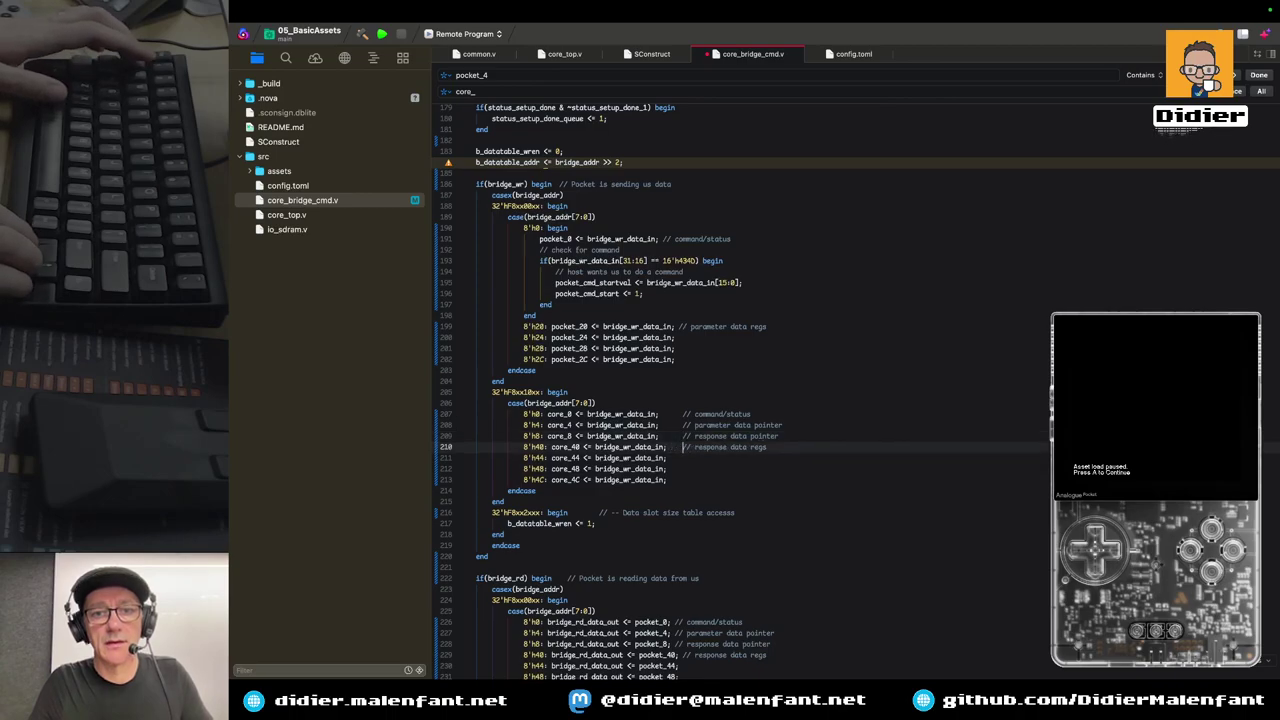
Align the "parameter data regs" comment on the pocket_20 write with the comment column of the core_ writes
{"action": "key", "text": "Up"}
{"action": "key", "text": "Up"}
{"action": "key", "text": "Up"}
{"action": "key", "text": "Up"}
{"action": "key", "text": "Up"}
{"action": "key", "text": "Up"}
{"action": "key", "text": "Up"}
{"action": "key", "text": "Up"}
{"action": "key", "text": "Up"}
{"action": "key", "text": "Up"}
{"action": "key", "text": "Up"}
{"action": "key", "text": "Up"}
{"action": "key", "text": "Down"}
{"action": "key", "text": "Tab"}
Align the "Data slot size table access" comment on the bridge_wr block's 32'hF8xx2xxx case with the same comment column
{"action": "key", "text": "Down"}
{"action": "key", "text": "Down"}
{"action": "key", "text": "Down"}
{"action": "key", "text": "Down"}
{"action": "key", "text": "Down"}
{"action": "key", "text": "Down"}
{"action": "key", "text": "Down"}
{"action": "key", "text": "Down"}
{"action": "key", "text": "Down"}
{"action": "key", "text": "Down"}
{"action": "key", "text": "Down"}
{"action": "key", "text": "Down"}
{"action": "key", "text": "Down"}
{"action": "key", "text": "Down"}
{"action": "key", "text": "Down"}
{"action": "key", "text": "Down"}
{"action": "key", "text": "Down"}
{"action": "key", "text": "Down"}
{"action": "key", "text": "Up"}
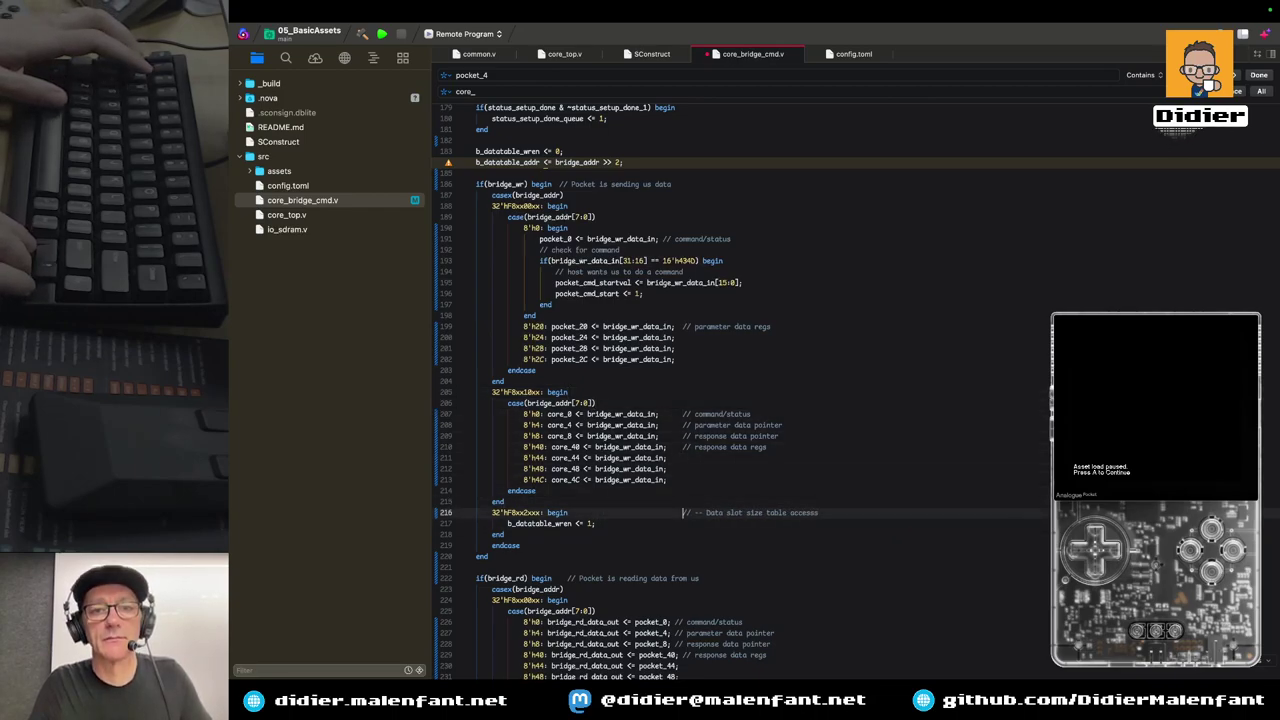
Align the "command/status" comment on the pocket_0 write in the bridge_wr block with the comment column of the other writes
{"action": "key", "text": "Up"}
{"action": "key", "text": "Up"}
{"action": "key", "text": "Up"}
{"action": "key", "text": "Up"}
{"action": "key", "text": "Up"}
{"action": "key", "text": "Up"}
{"action": "key", "text": "Up"}
{"action": "key", "text": "Up"}
{"action": "key", "text": "Up"}
{"action": "key", "text": "Up"}
{"action": "key", "text": "Up"}
{"action": "key", "text": "Up"}
{"action": "key", "text": "Up"}
{"action": "key", "text": "Up"}
{"action": "key", "text": "Up"}
{"action": "key", "text": "Up"}
{"action": "key", "text": "Up"}
{"action": "key", "text": "Up"}
{"action": "key", "text": "Up"}
{"action": "key", "text": "Up"}
{"action": "key", "text": "Up"}
{"action": "key", "text": "Up"}
{"action": "key", "text": "Up"}
{"action": "key", "text": "Up"}
{"action": "key", "text": "Up"}
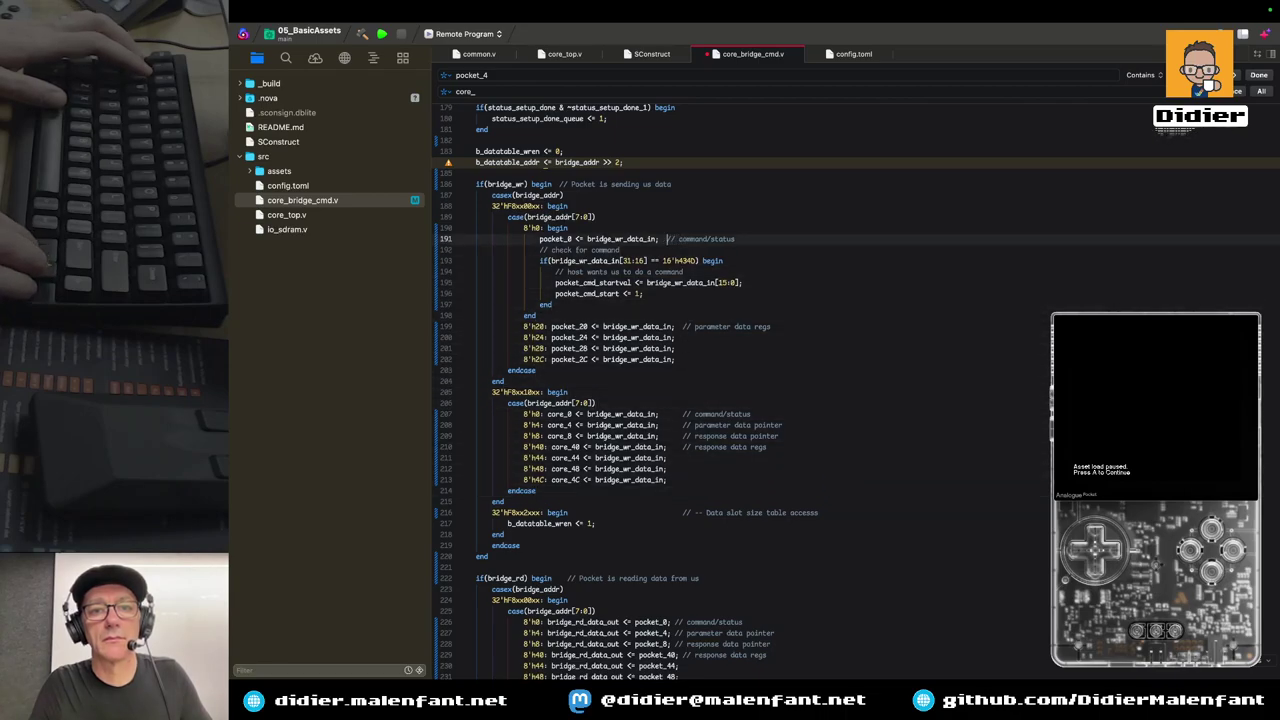
Align the "Pocket is reading data from us" comment on the if(bridge_rd) line with the comment column of the bridge_wr block
{"action": "key", "text": "Down"}
{"action": "key", "text": "Down"}
{"action": "key", "text": "Down"}
{"action": "key", "text": "Down"}
{"action": "key", "text": "Down"}
{"action": "key", "text": "Down"}
{"action": "key", "text": "Down"}
{"action": "key", "text": "Down"}
{"action": "key", "text": "Down"}
{"action": "key", "text": "Down"}
{"action": "key", "text": "Down"}
{"action": "key", "text": "Down"}
{"action": "key", "text": "Down"}
{"action": "key", "text": "Down"}
{"action": "key", "text": "Down"}
{"action": "key", "text": "Down"}
{"action": "key", "text": "Down"}
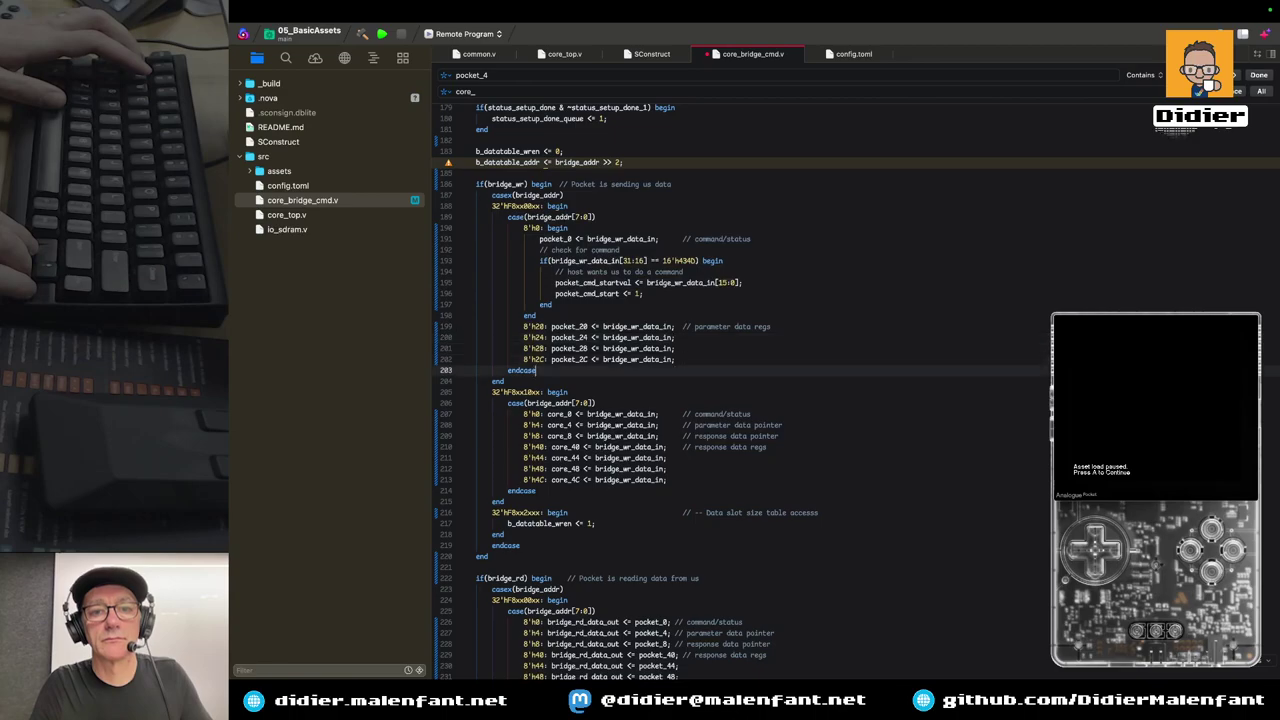
{"action": "key", "text": "Down"}
{"action": "key", "text": "Down"}
{"action": "key", "text": "Down"}
{"action": "key", "text": "Down"}
{"action": "key", "text": "Down"}
{"action": "key", "text": "Down"}
{"action": "key", "text": "Down"}
{"action": "key", "text": "Down"}
{"action": "key", "text": "Down"}
{"action": "key", "text": "Down"}
{"action": "key", "text": "Down"}
{"action": "key", "text": "Down"}
{"action": "key", "text": "Down"}
{"action": "key", "text": "Down"}
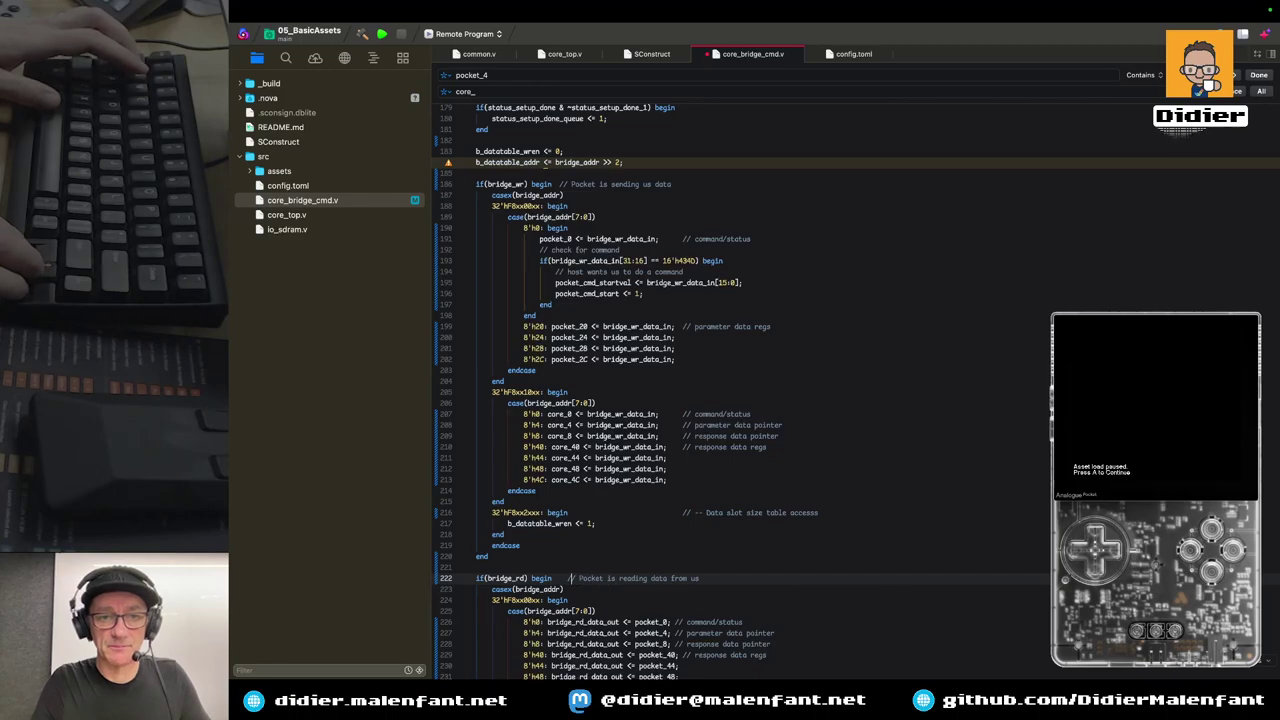
{"action": "key", "text": "Tab"}
Align the trailing comments of the pocket_0, pocket_4 and pocket_8 reads in the bridge_rd block with the pocket_40 comment
{"action": "key", "text": "Down"}
{"action": "key", "text": "Down"}
{"action": "key", "text": "Down"}
{"action": "key", "text": "Down"}
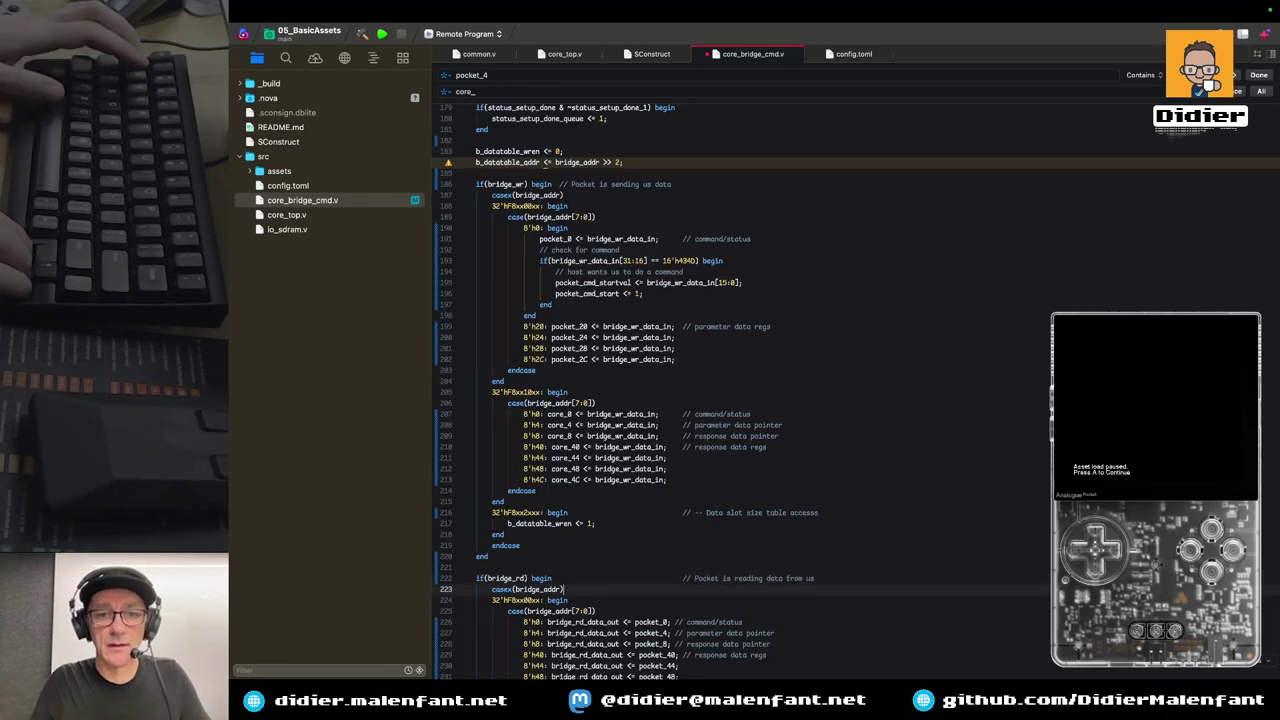
{"action": "key", "text": "Down"}
{"action": "key", "text": "Tab"}
{"action": "key", "text": "Down"}
{"action": "key", "text": "Tab"}
{"action": "key", "text": "Down"}
{"action": "key", "text": "Tab"}
Align the "parameter data regs" comment on the core_20 read in the bridge_rd block with the same comment column
{"action": "key", "text": "Down"}
{"action": "key", "text": "Down"}
{"action": "key", "text": "Down"}
{"action": "key", "text": "Down"}
{"action": "key", "text": "Down"}
{"action": "key", "text": "Down"}
{"action": "key", "text": "Down"}
{"action": "key", "text": "Down"}
{"action": "key", "text": "Down"}
{"action": "key", "text": "Down"}
{"action": "key", "text": "Down"}
{"action": "key", "text": "Down"}
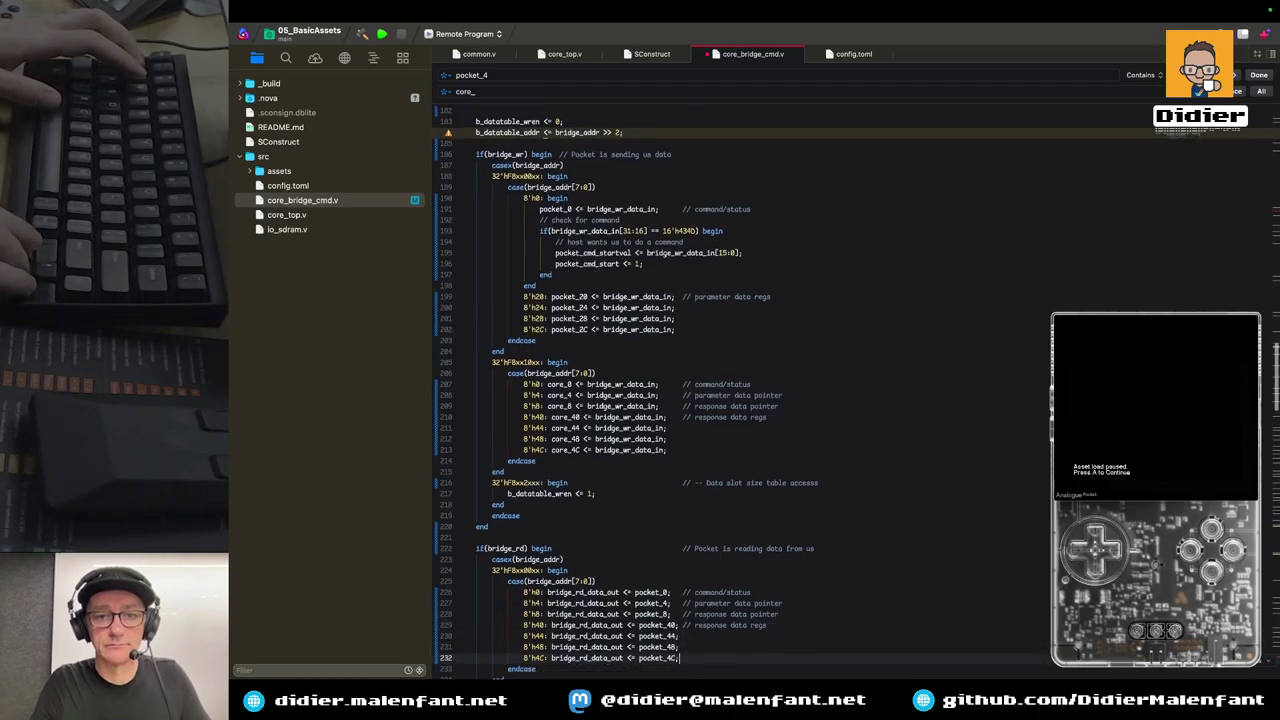
{"action": "key", "text": "Up"}
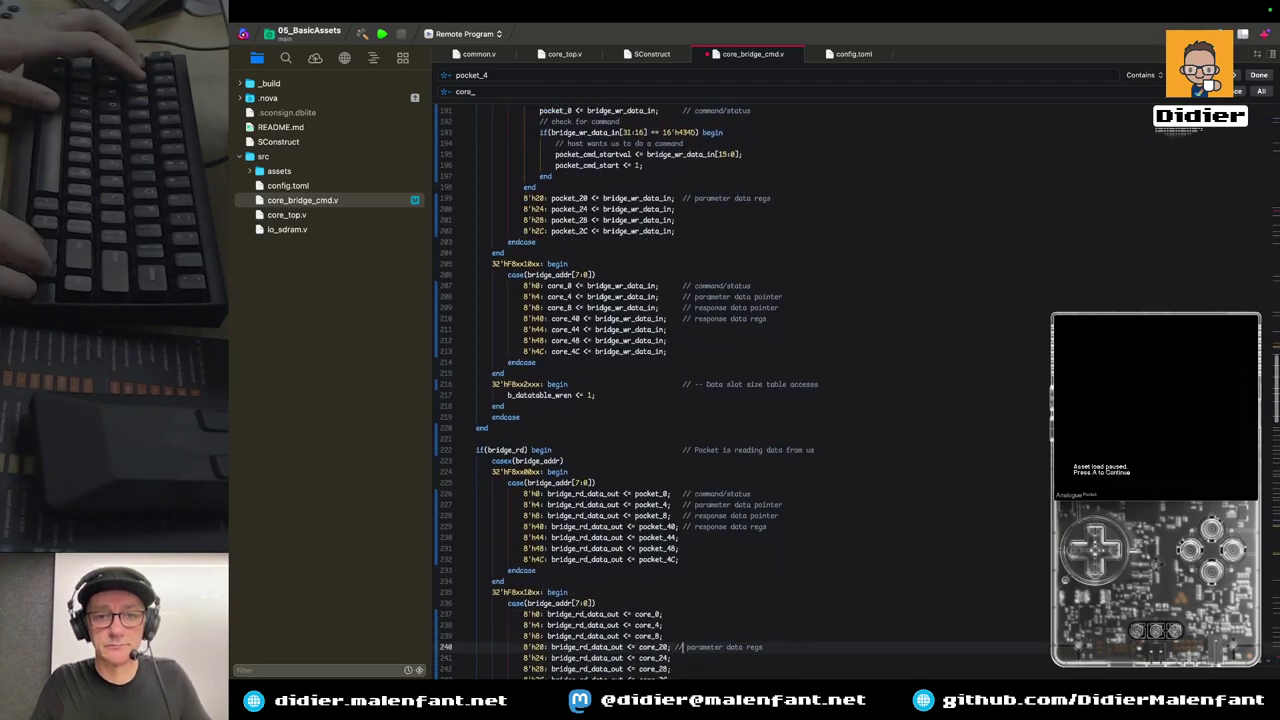
Align the "Data slot size table access" comment on the bridge_rd block's 32'hF8xx2xxx case with the same comment column
{"action": "key", "text": "Down"}
{"action": "key", "text": "Down"}
{"action": "key", "text": "Down"}
{"action": "key", "text": "Down"}
{"action": "key", "text": "Down"}
{"action": "key", "text": "Down"}
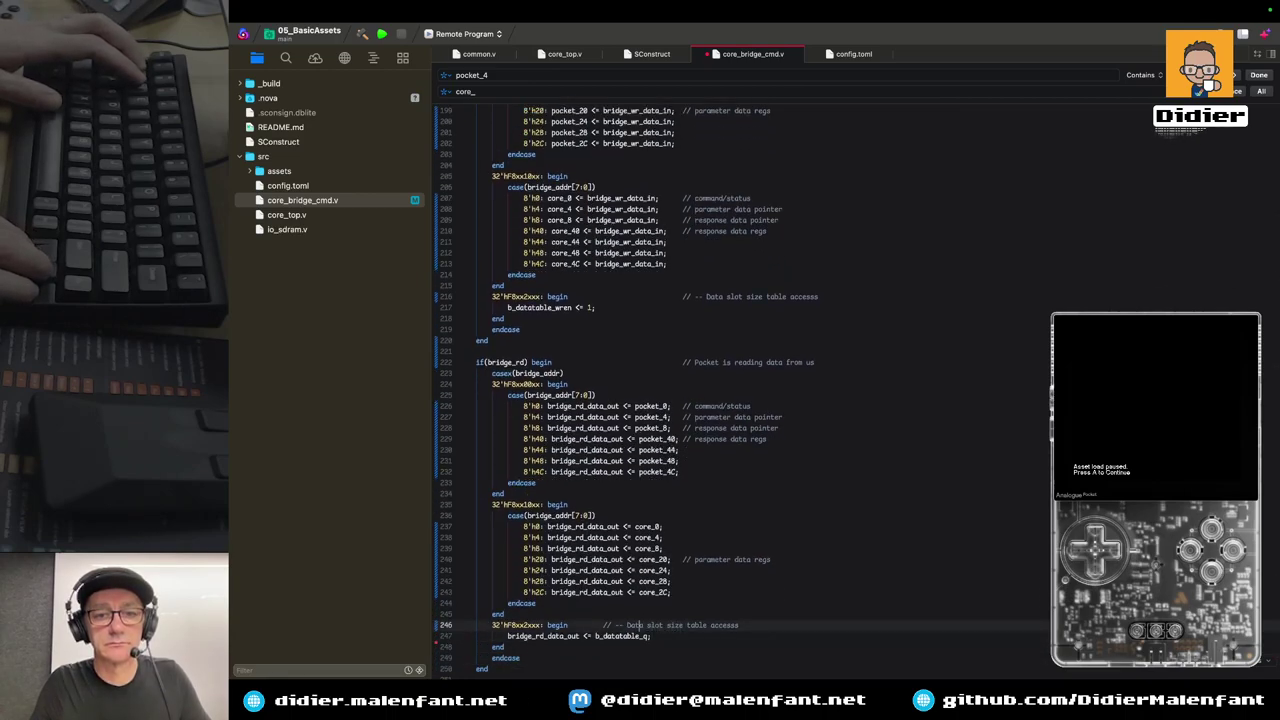
{"action": "key", "text": "Tab"}
{"action": "key", "text": "End"}
{"action": "key", "text": "BackSpace"}
Look over the comments from the bridge_rd block through the ST_IDLE state of the host > target command executor
{"action": "key", "text": "Down"}
{"action": "key", "text": "Down"}
{"action": "key", "text": "Down"}
{"action": "key", "text": "Down"}
{"action": "key", "text": "Down"}
{"action": "key", "text": "Down"}
{"action": "key", "text": "Down"}
{"action": "key", "text": "Down"}
{"action": "key", "text": "Down"}
{"action": "key", "text": "Down"}
{"action": "key", "text": "Down"}
{"action": "key", "text": "Down"}
{"action": "key", "text": "Down"}
{"action": "key", "text": "Down"}
{"action": "key", "text": "Down"}
{"action": "key", "text": "Down"}
{"action": "key", "text": "Down"}
{"action": "key", "text": "Down"}
{"action": "key", "text": "Down"}
{"action": "key", "text": "Down"}
{"action": "key", "text": "Down"}
{"action": "key", "text": "Down"}
{"action": "key", "text": "Down"}
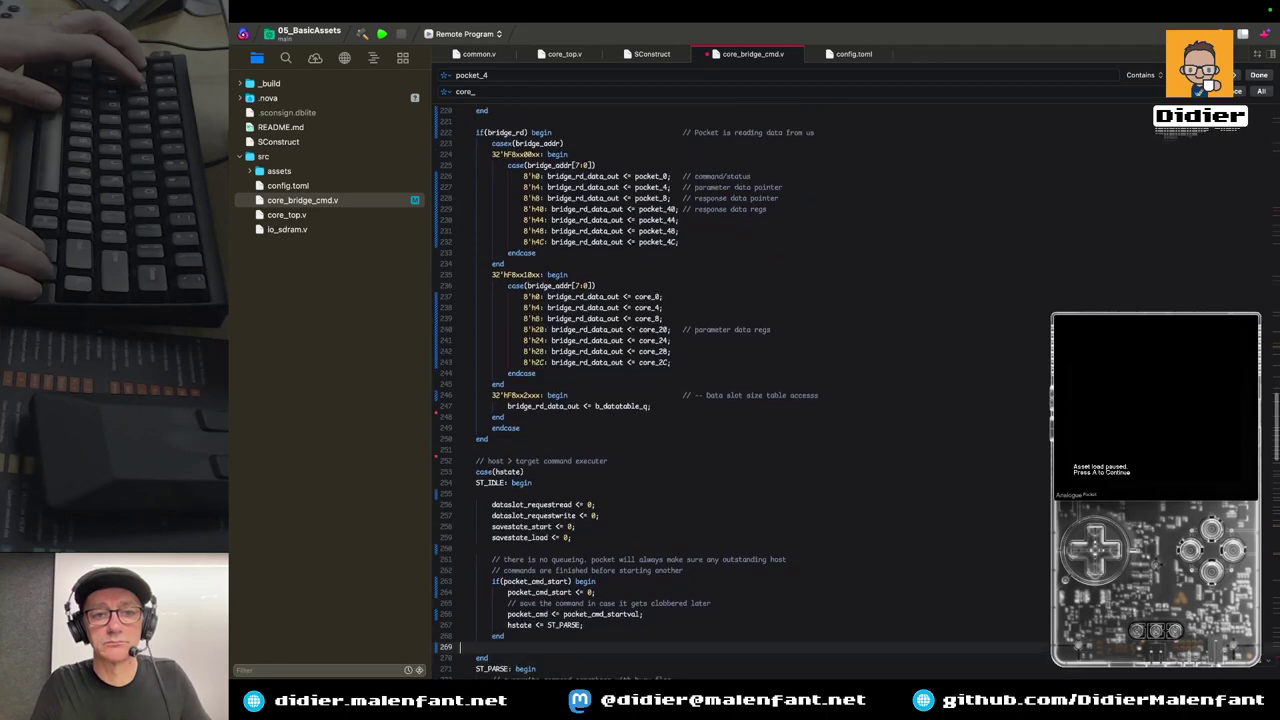
{"action": "key", "text": "Up"}
{"action": "key", "text": "Up"}
{"action": "key", "text": "Up"}
{"action": "key", "text": "Up"}
{"action": "key", "text": "Up"}
{"action": "key", "text": "Up"}
{"action": "key", "text": "Up"}
{"action": "key", "text": "Up"}
{"action": "key", "text": "Up"}
{"action": "key", "text": "Up"}
{"action": "key", "text": "Up"}
{"action": "key", "text": "Up"}
{"action": "key", "text": "Up"}
{"action": "key", "text": "Up"}
{"action": "key", "text": "Up"}
{"action": "key", "text": "Up"}
{"action": "key", "text": "Up"}
{"action": "key", "text": "Up"}
{"action": "key", "text": "Up"}
{"action": "key", "text": "Up"}
{"action": "key", "text": "Up"}
{"action": "key", "text": "Up"}
{"action": "key", "text": "Up"}
{"action": "key", "text": "Up"}
{"action": "key", "text": "Up"}
{"action": "key", "text": "Up"}
{"action": "key", "text": "Up"}
{"action": "key", "text": "Up"}
{"action": "key", "text": "Up"}
{"action": "key", "text": "Up"}
{"action": "key", "text": "Up"}
{"action": "key", "text": "Up"}
{"action": "key", "text": "Up"}
{"action": "key", "text": "Up"}
{"action": "key", "text": "Up"}
{"action": "key", "text": "Up"}
{"action": "key", "text": "Up"}
{"action": "key", "text": "Up"}
{"action": "key", "text": "Up"}
{"action": "key", "text": "Up"}
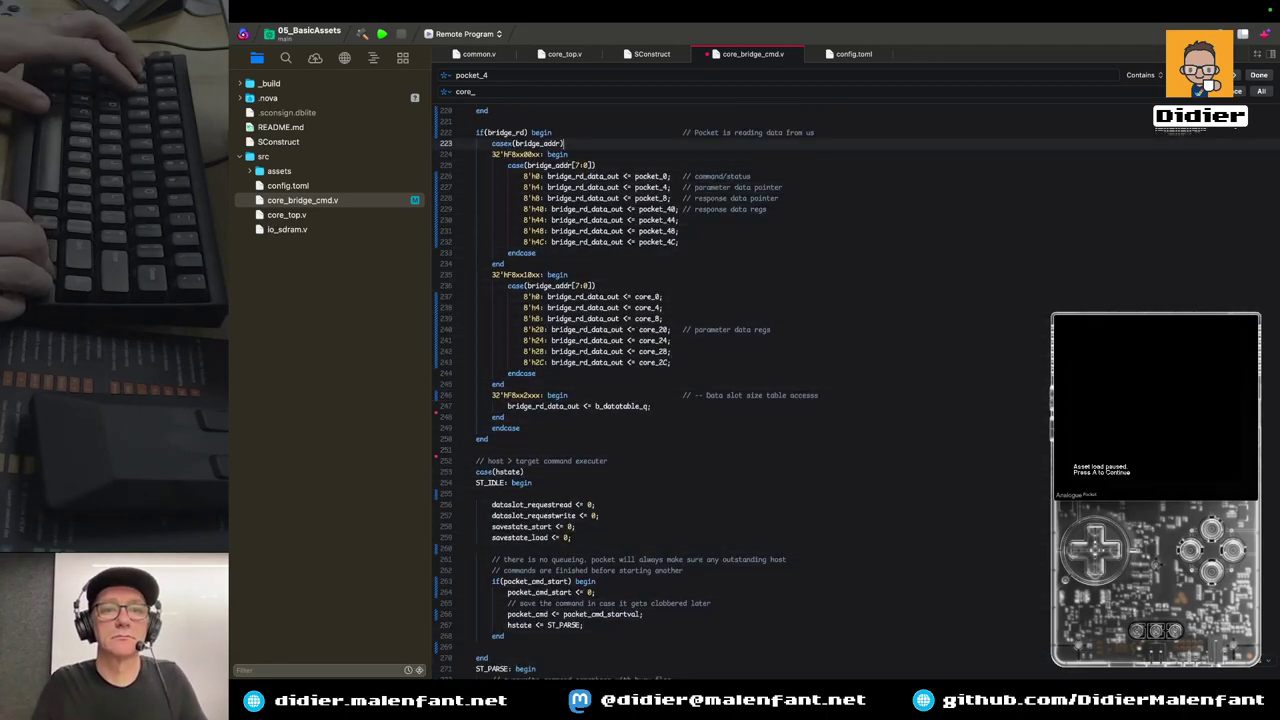
Review the bridge_wr block, following the 32'hF8xx00xx case from its opening through the 8'h0 command check
{"action": "key", "text": "Up"}
{"action": "key", "text": "Up"}
{"action": "key", "text": "Up"}
{"action": "key", "text": "Up"}
{"action": "key", "text": "Up"}
{"action": "key", "text": "Up"}
{"action": "key", "text": "Up"}
{"action": "key", "text": "Up"}
{"action": "key", "text": "Up"}
{"action": "key", "text": "Up"}
{"action": "key", "text": "Up"}
{"action": "key", "text": "Up"}
{"action": "key", "text": "Up"}
{"action": "key", "text": "Up"}
{"action": "key", "text": "Up"}
{"action": "key", "text": "Up"}
{"action": "key", "text": "Up"}
{"action": "key", "text": "Up"}
{"action": "key", "text": "Up"}
{"action": "key", "text": "Up"}
{"action": "key", "text": "Up"}
{"action": "key", "text": "Up"}
{"action": "key", "text": "Up"}
{"action": "key", "text": "Up"}
{"action": "key", "text": "Up"}
{"action": "key", "text": "Up"}
{"action": "key", "text": "Up"}
{"action": "key", "text": "Up"}
{"action": "key", "text": "Up"}
{"action": "key", "text": "Up"}
{"action": "key", "text": "Up"}
{"action": "key", "text": "Up"}
{"action": "key", "text": "Up"}
{"action": "key", "text": "Up"}
{"action": "key", "text": "Up"}
{"action": "key", "text": "Up"}
{"action": "key", "text": "Up"}
{"action": "key", "text": "Up"}
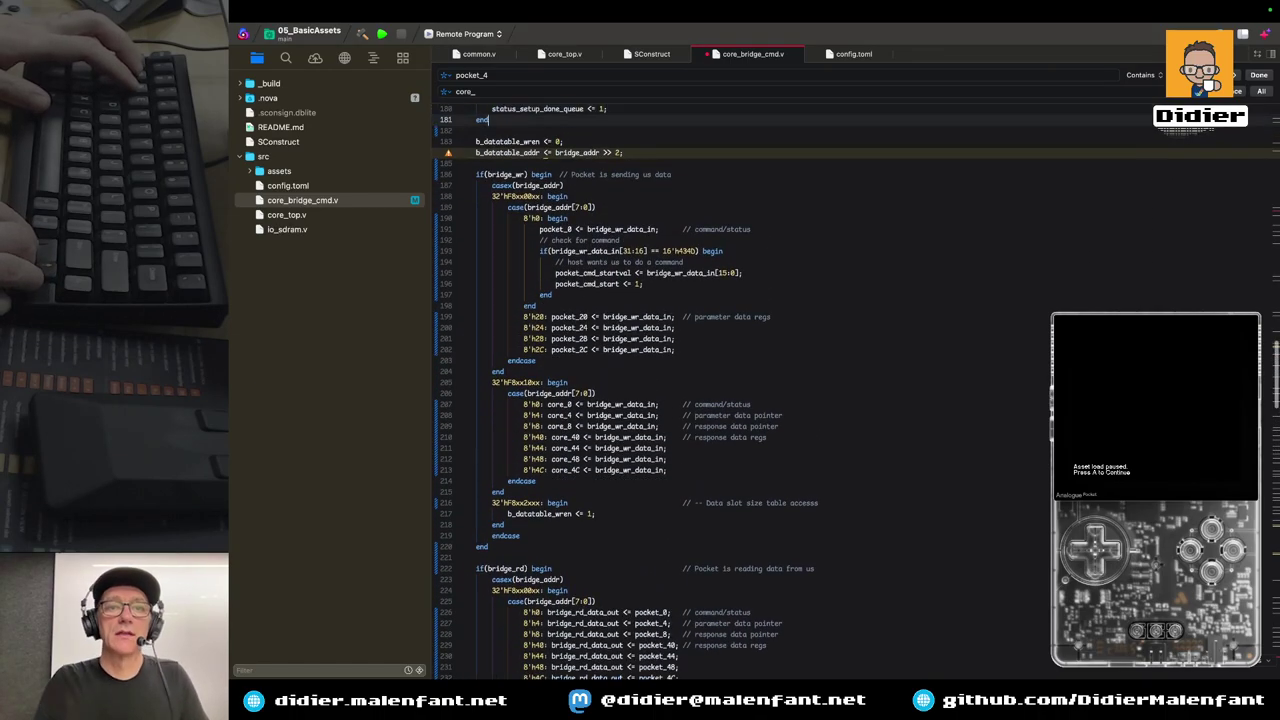
{"action": "key", "text": "Down"}
{"action": "key", "text": "Down"}
{"action": "key", "text": "Down"}
{"action": "key", "text": "Down"}
{"action": "key", "text": "Down"}
{"action": "key", "text": "Down"}
{"action": "key", "text": "Down"}
{"action": "key", "text": "Down"}
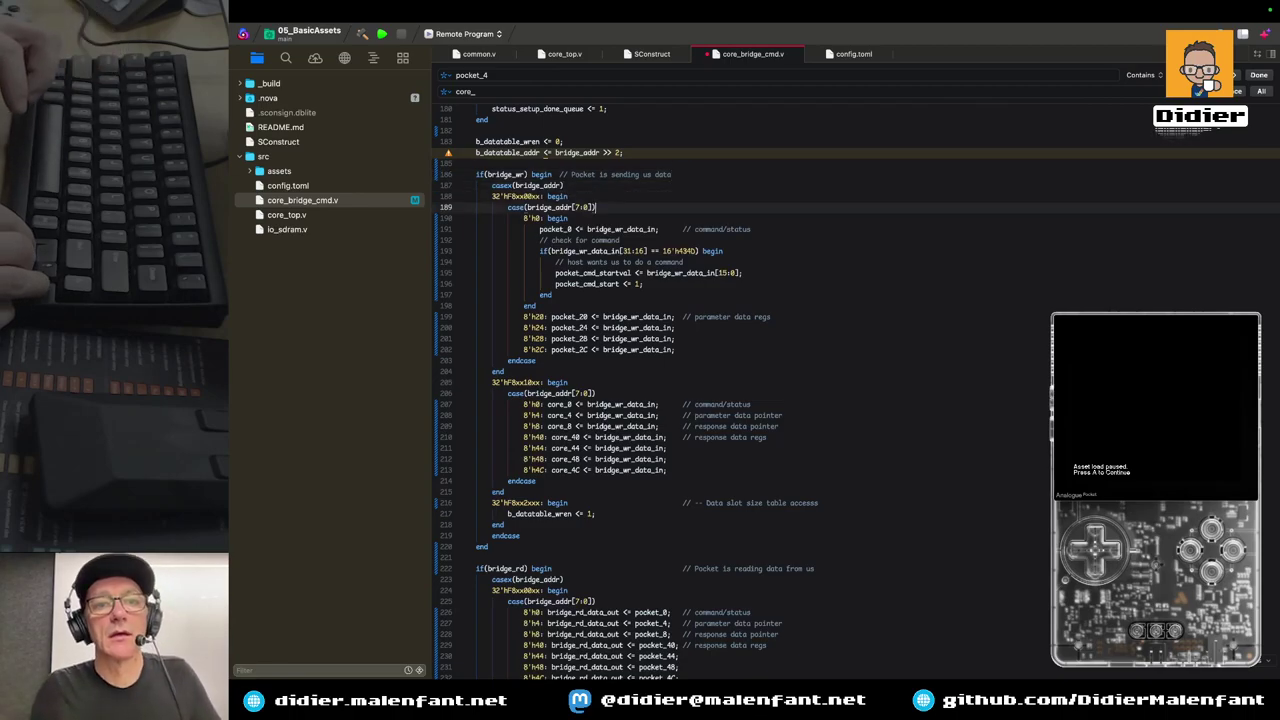
{"action": "key", "text": "Down"}
{"action": "key", "text": "Down"}
{"action": "key", "text": "Down"}
{"action": "key", "text": "Down"}
{"action": "key", "text": "Down"}
{"action": "key", "text": "Down"}
{"action": "key", "text": "Down"}
{"action": "key", "text": "Down"}
{"action": "key", "text": "Down"}
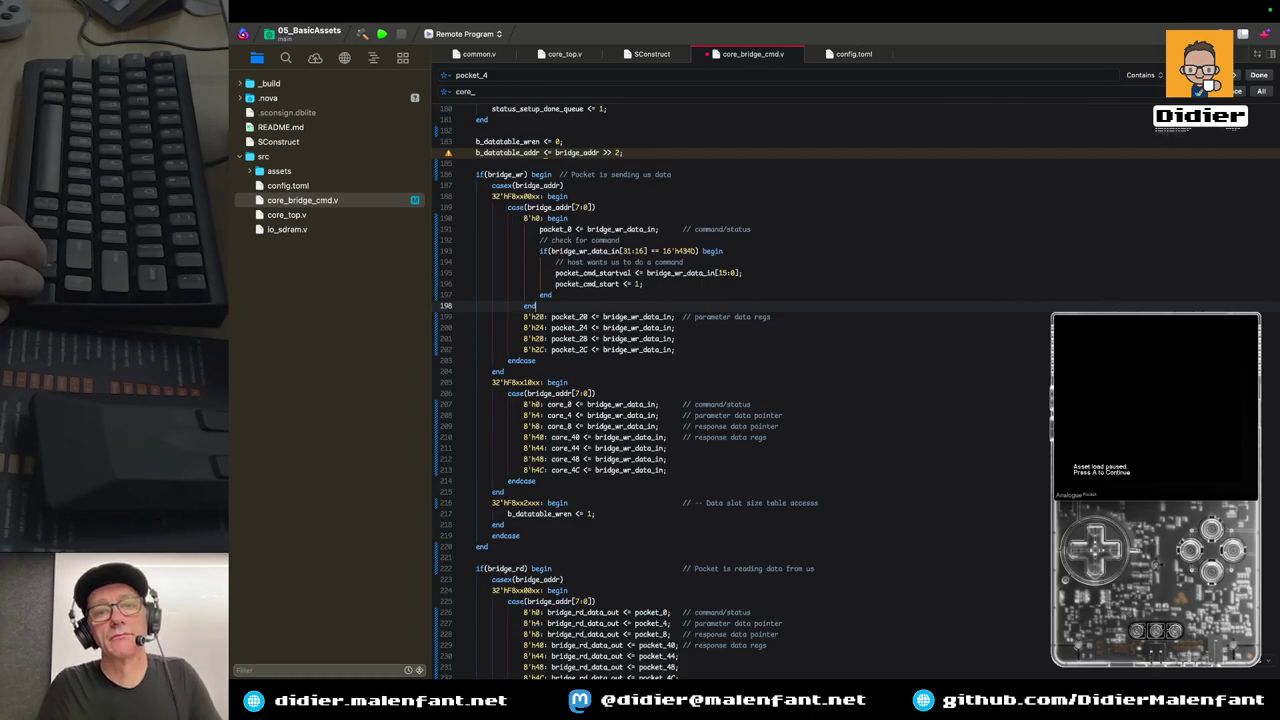
Re-read the pocket_0 write and its 16'h434D command check, plus the parameter and core register writes in the bridge_wr block
{"action": "key", "text": "Up"}
{"action": "key", "text": "Up"}
{"action": "key", "text": "Up"}
{"action": "key", "text": "Up"}
{"action": "key", "text": "Up"}
{"action": "key", "text": "Up"}
{"action": "key", "text": "Up"}
{"action": "key", "text": "Up"}
{"action": "key", "text": "Up"}
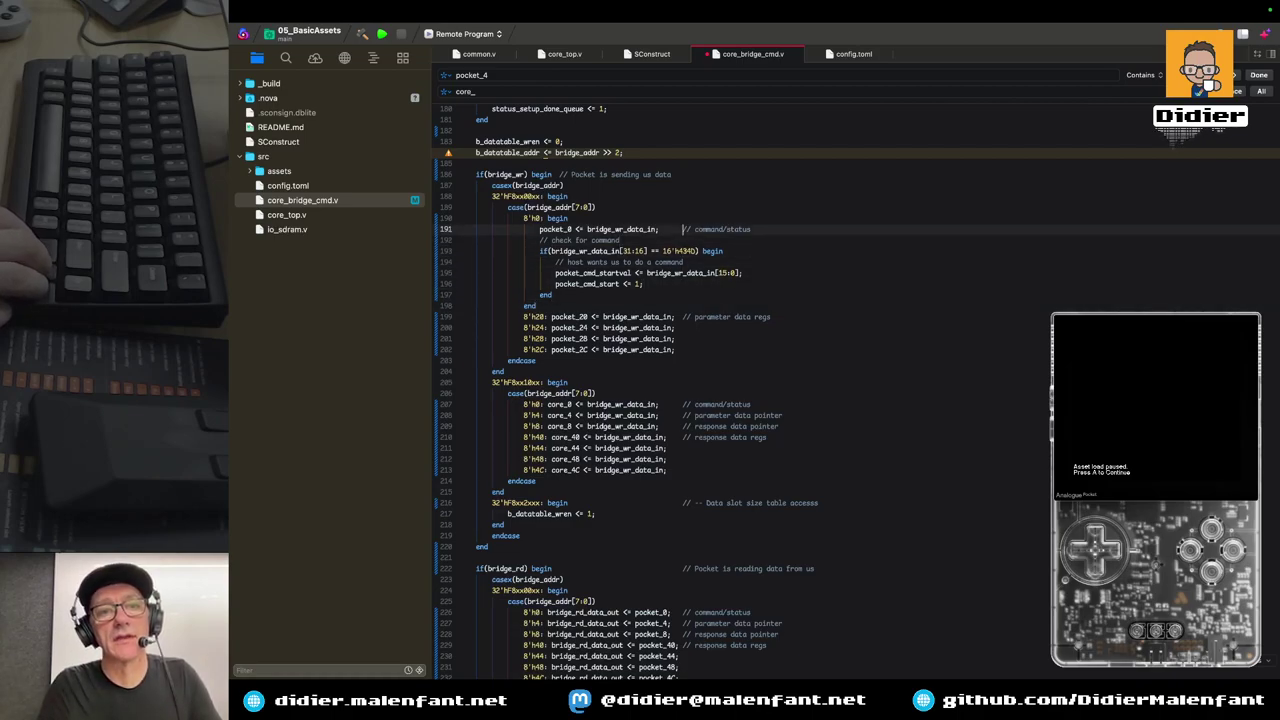
{"action": "key", "text": "Up"}
{"action": "key", "text": "Down"}
{"action": "key", "text": "Down"}
{"action": "key", "text": "Down"}
{"action": "key", "text": "Down"}
{"action": "key", "text": "Down"}
{"action": "key", "text": "Down"}
{"action": "key", "text": "Down"}
{"action": "key", "text": "Down"}
{"action": "key", "text": "Down"}
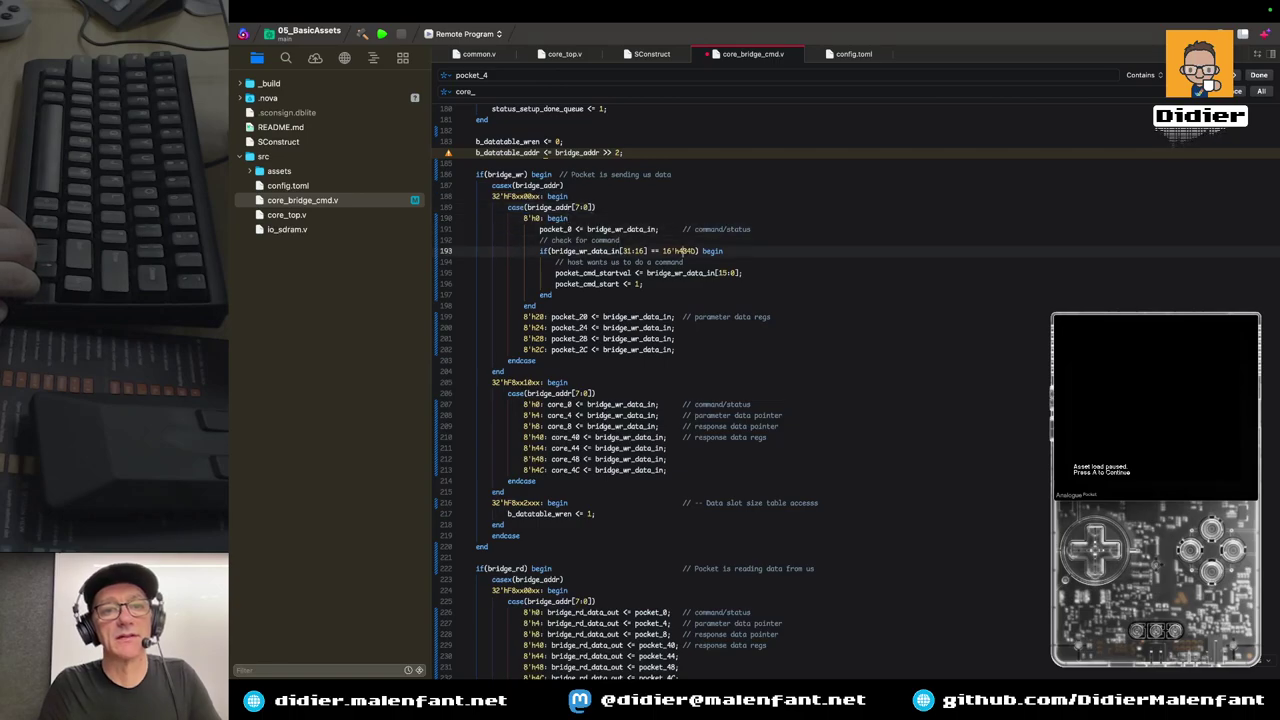
{"action": "key", "text": "Down"}
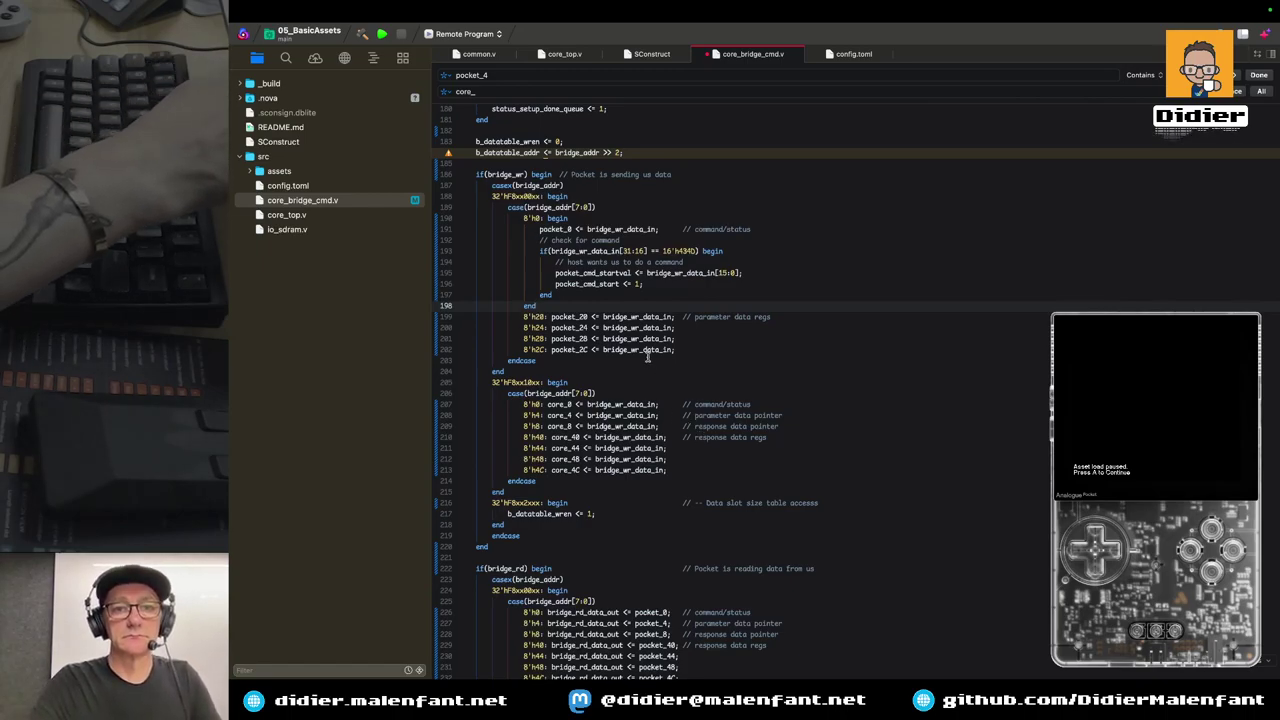
{"action": "scroll", "coordinate": [634, 365], "scroll_direction": "down", "scroll_amount": 1}
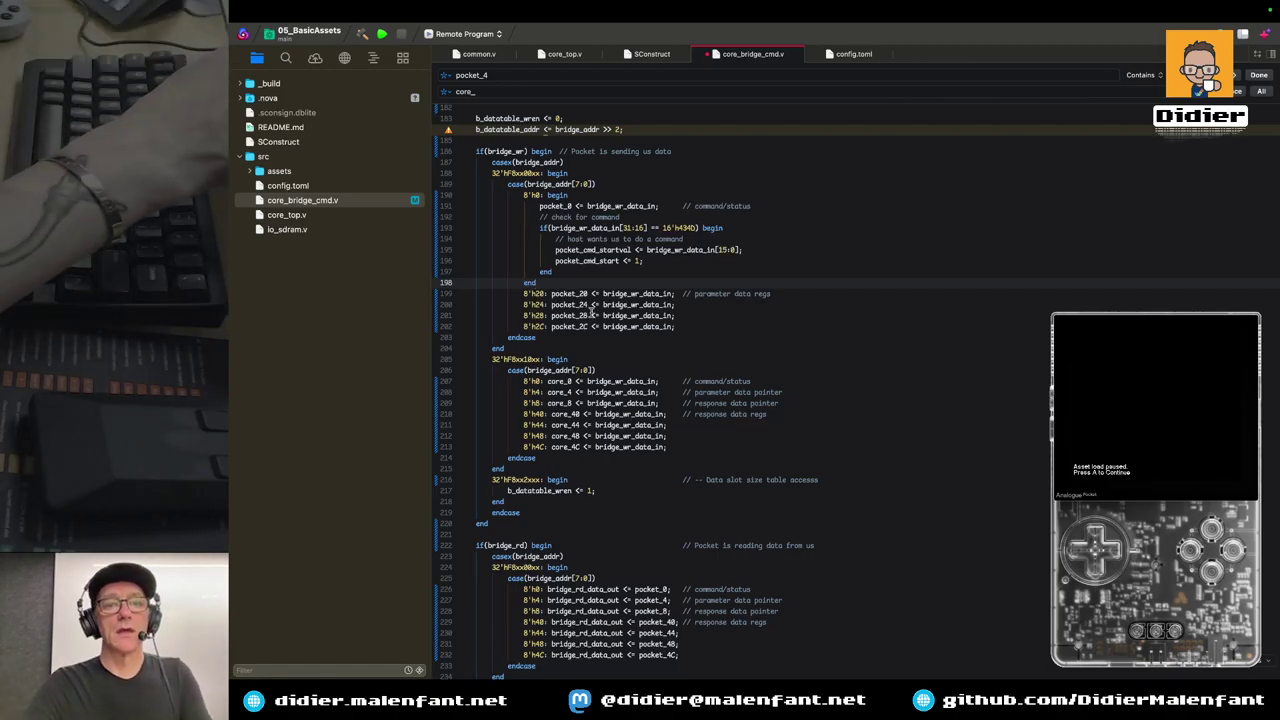
{"action": "scroll", "coordinate": [641, 303], "scroll_direction": "up", "scroll_amount": 1}
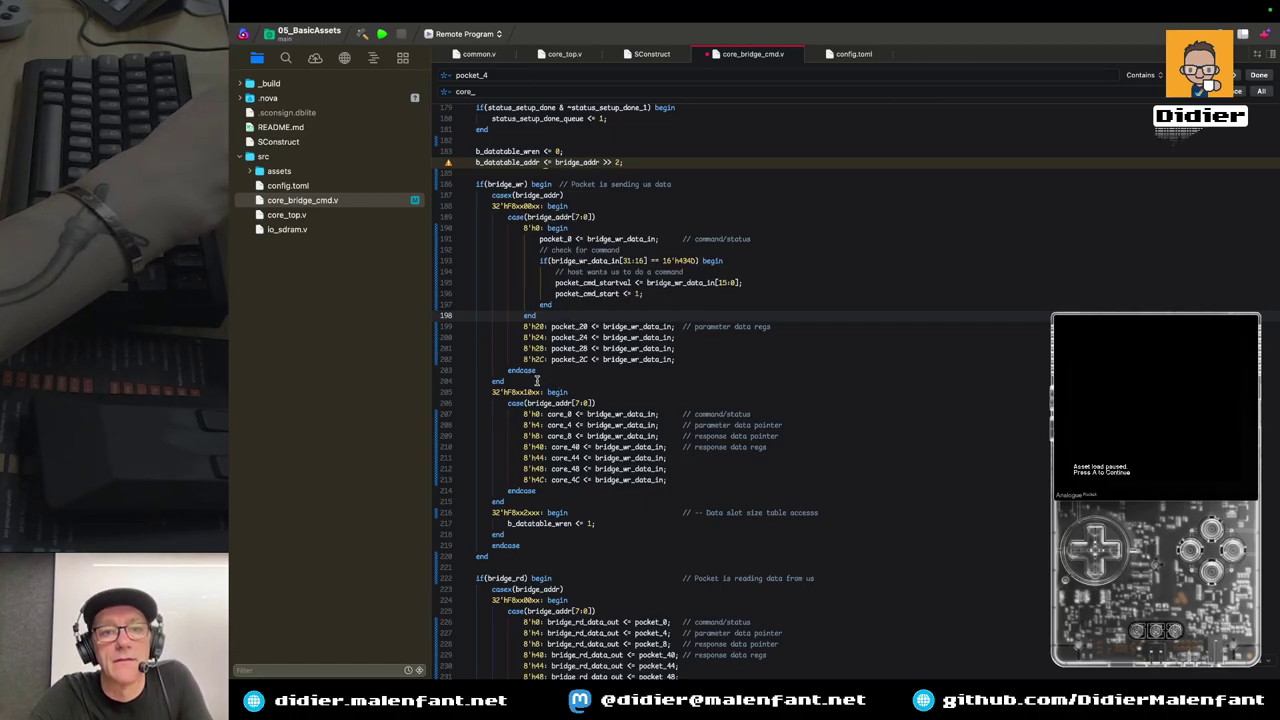
{"action": "scroll", "coordinate": [537, 381], "scroll_direction": "down", "scroll_amount": 2}
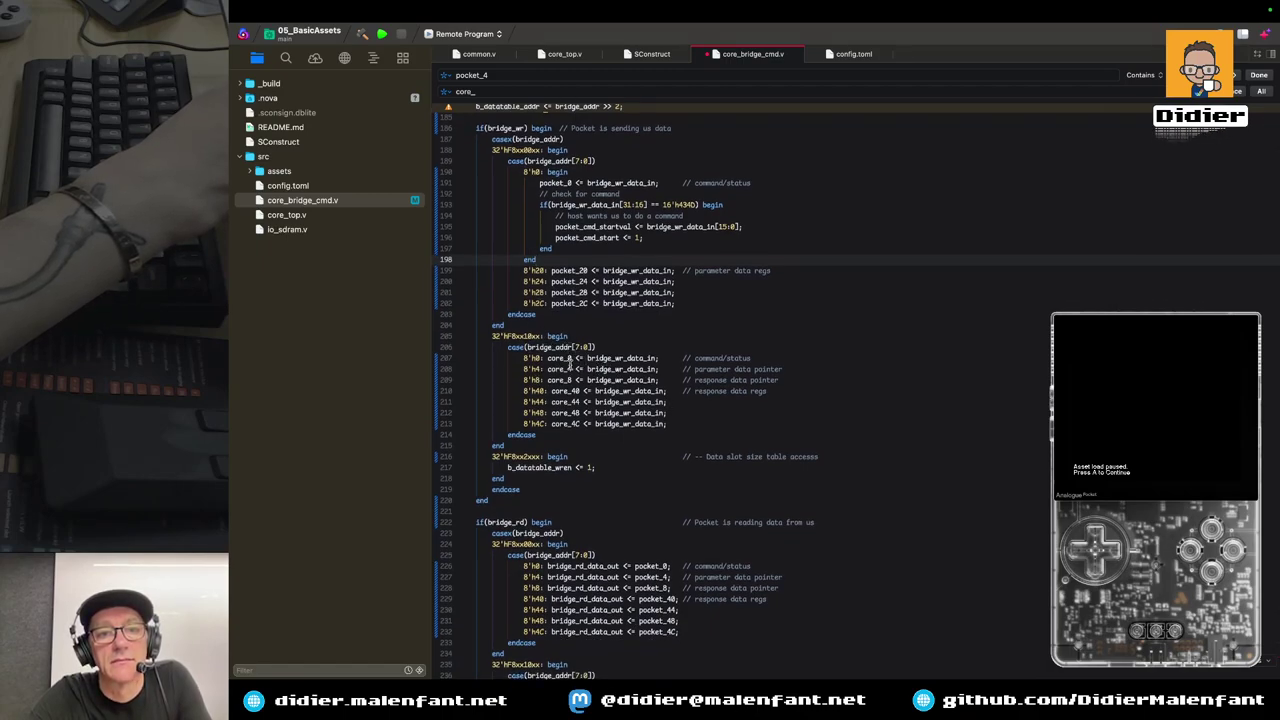
Comment out the entire 32'hF8xx10xx case with its core register writes in the bridge_wr block, using a /* */ block comment
{"action": "left_click", "coordinate": [492, 336]}
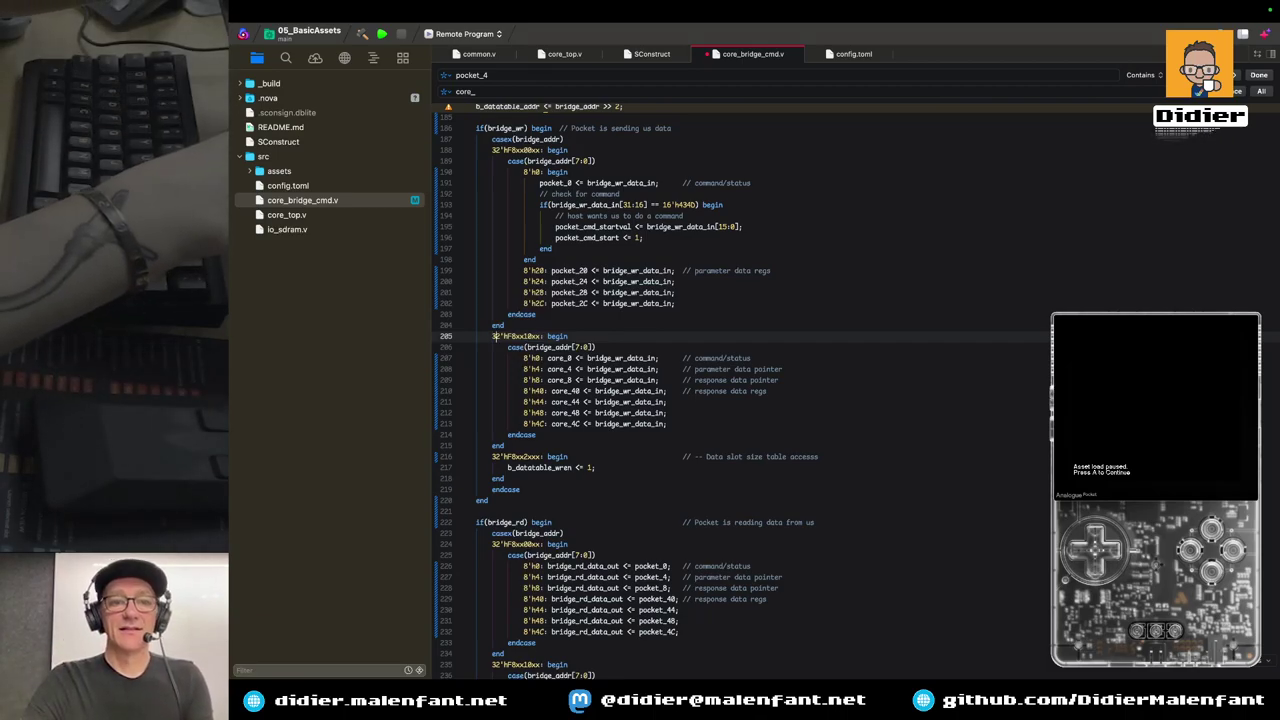
{"action": "key", "text": "Up"}
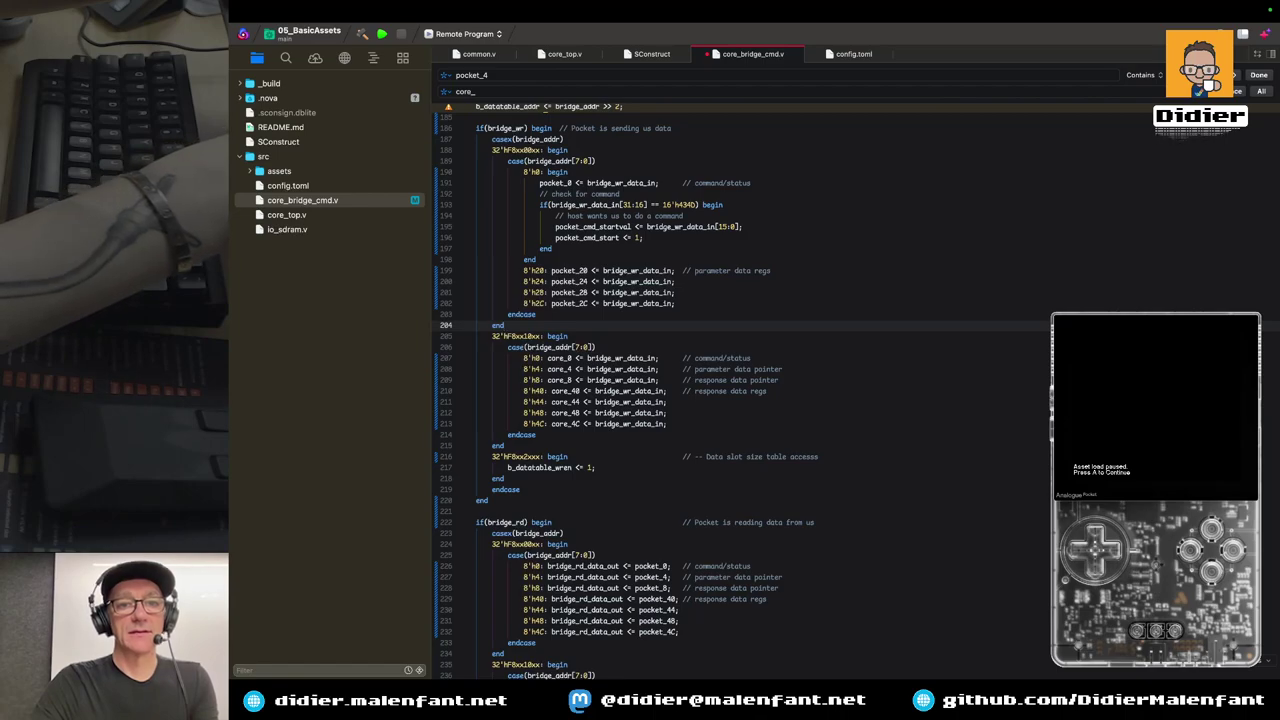
{"action": "key", "text": "Down"}
{"action": "type", "text": "//"}
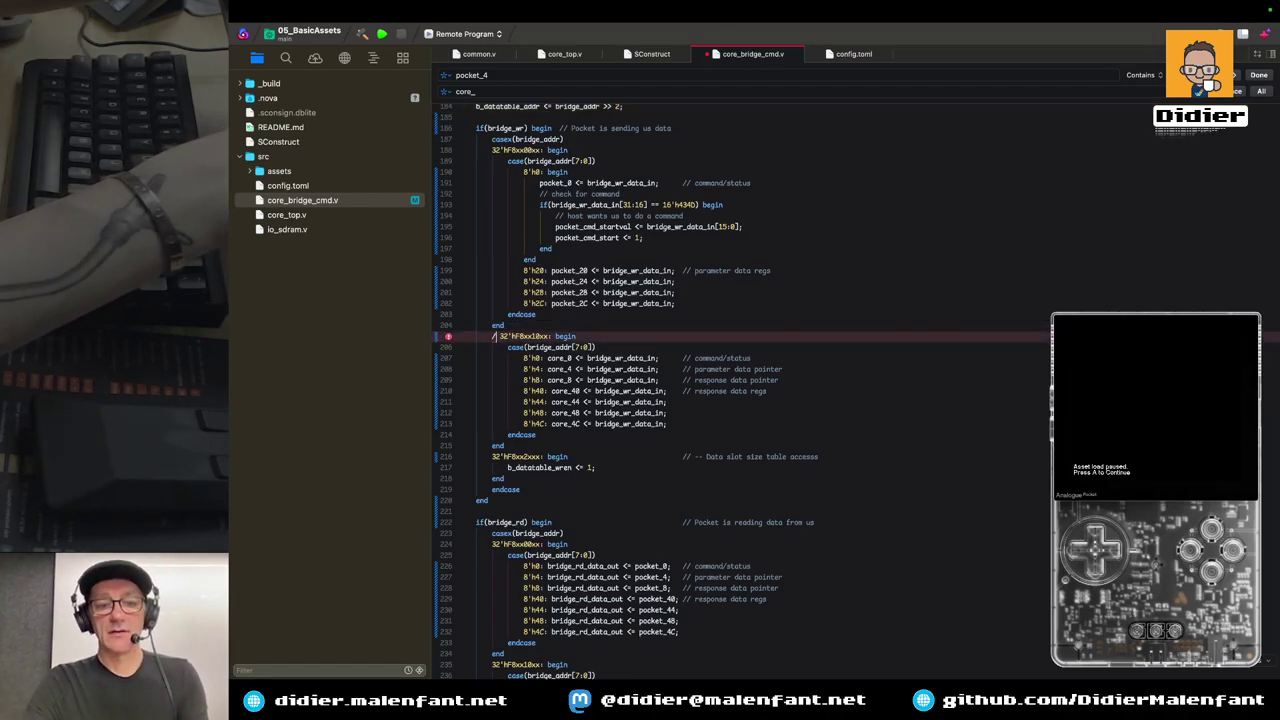
{"action": "type", "text": "*"}
{"action": "key", "text": "Down"}
{"action": "key", "text": "Down"}
{"action": "key", "text": "Down"}
{"action": "key", "text": "Down"}
{"action": "key", "text": "Down"}
{"action": "key", "text": "Down"}
{"action": "key", "text": "Down"}
{"action": "key", "text": "Down"}
{"action": "key", "text": "Down"}
{"action": "key", "text": "Down"}
{"action": "key", "text": "Down"}
{"action": "key", "text": "Left"}
{"action": "type", "text": "*/"}
Look over the pocket and core register read cases in the bridge_rd block
{"action": "key", "text": "Down"}
{"action": "key", "text": "Down"}
{"action": "key", "text": "Down"}
{"action": "key", "text": "Down"}
{"action": "key", "text": "Down"}
{"action": "key", "text": "Down"}
{"action": "key", "text": "Down"}
{"action": "key", "text": "Down"}
{"action": "key", "text": "Down"}
{"action": "key", "text": "Down"}
{"action": "key", "text": "Down"}
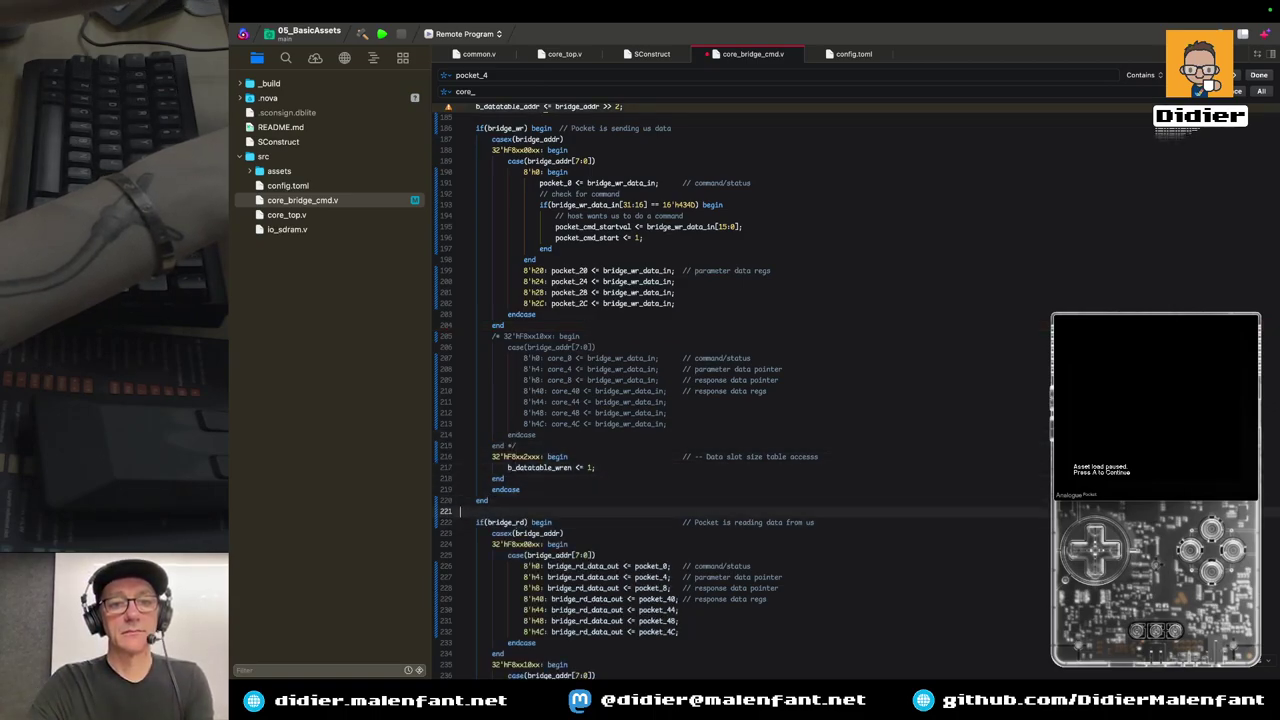
{"action": "key", "text": "Down"}
{"action": "key", "text": "Down"}
{"action": "key", "text": "Down"}
{"action": "key", "text": "Down"}
{"action": "key", "text": "Down"}
{"action": "key", "text": "Down"}
{"action": "key", "text": "Down"}
{"action": "key", "text": "Down"}
{"action": "key", "text": "Down"}
{"action": "key", "text": "Down"}
{"action": "key", "text": "Down"}
{"action": "key", "text": "Down"}
{"action": "key", "text": "Down"}
{"action": "key", "text": "Down"}
{"action": "key", "text": "Down"}
{"action": "key", "text": "Down"}
{"action": "key", "text": "Down"}
{"action": "key", "text": "Down"}
{"action": "key", "text": "Down"}
{"action": "key", "text": "Down"}
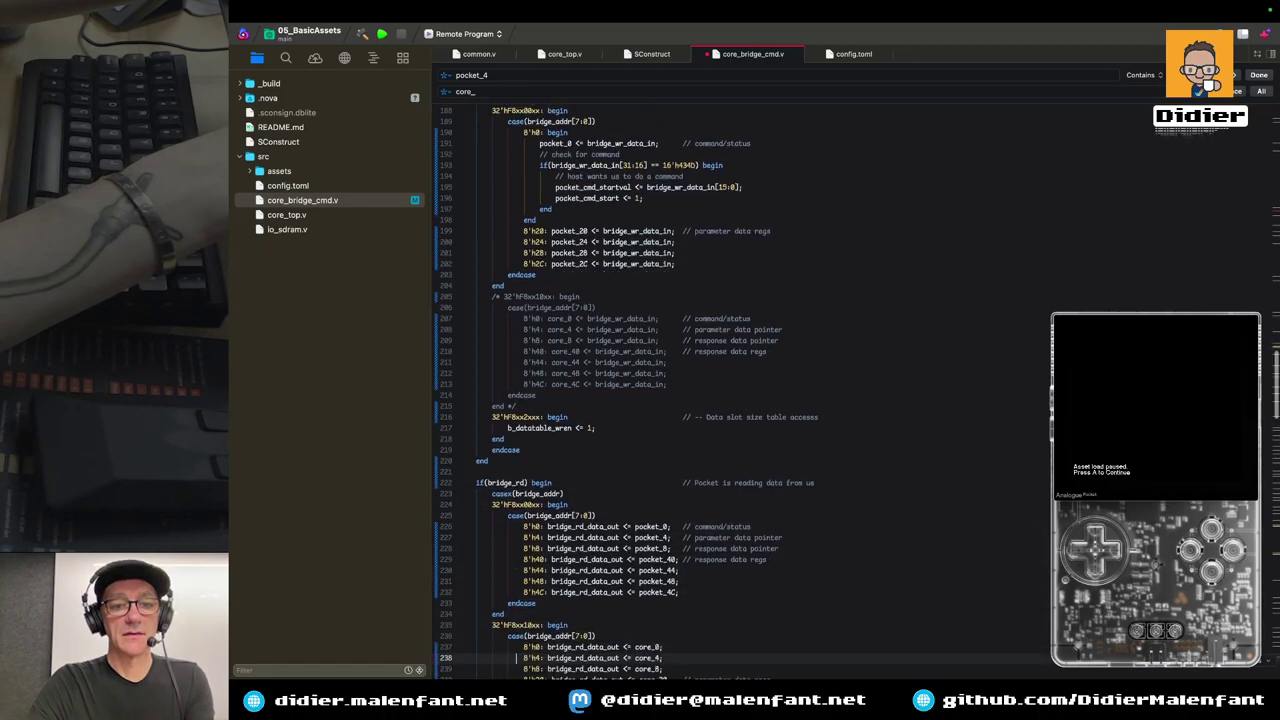
{"action": "key", "text": "Up"}
{"action": "key", "text": "Up"}
{"action": "key", "text": "Up"}
{"action": "key", "text": "Up"}
{"action": "key", "text": "Up"}
{"action": "key", "text": "Up"}
{"action": "key", "text": "Up"}
{"action": "key", "text": "Up"}
{"action": "key", "text": "Up"}
{"action": "key", "text": "Up"}
{"action": "key", "text": "Up"}
{"action": "key", "text": "Up"}
{"action": "key", "text": "Up"}
{"action": "key", "text": "Up"}
{"action": "key", "text": "Up"}
{"action": "key", "text": "Up"}
{"action": "key", "text": "Up"}
{"action": "key", "text": "Up"}
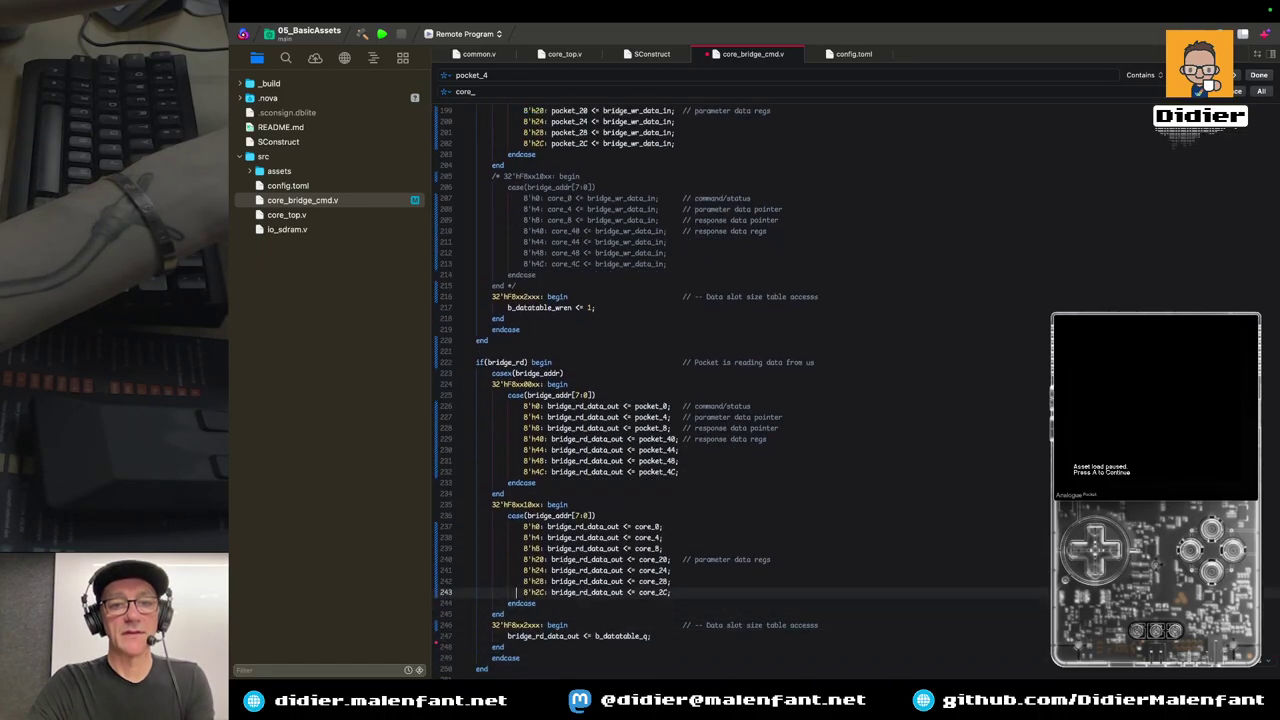
{"action": "key", "text": "Up"}
{"action": "key", "text": "Up"}
{"action": "key", "text": "Up"}
{"action": "key", "text": "Up"}
{"action": "key", "text": "Up"}
{"action": "key", "text": "Up"}
{"action": "key", "text": "Down"}
{"action": "key", "text": "Down"}
{"action": "key", "text": "Down"}
{"action": "key", "text": "Down"}
{"action": "key", "text": "Down"}
{"action": "key", "text": "Down"}
{"action": "key", "text": "Down"}
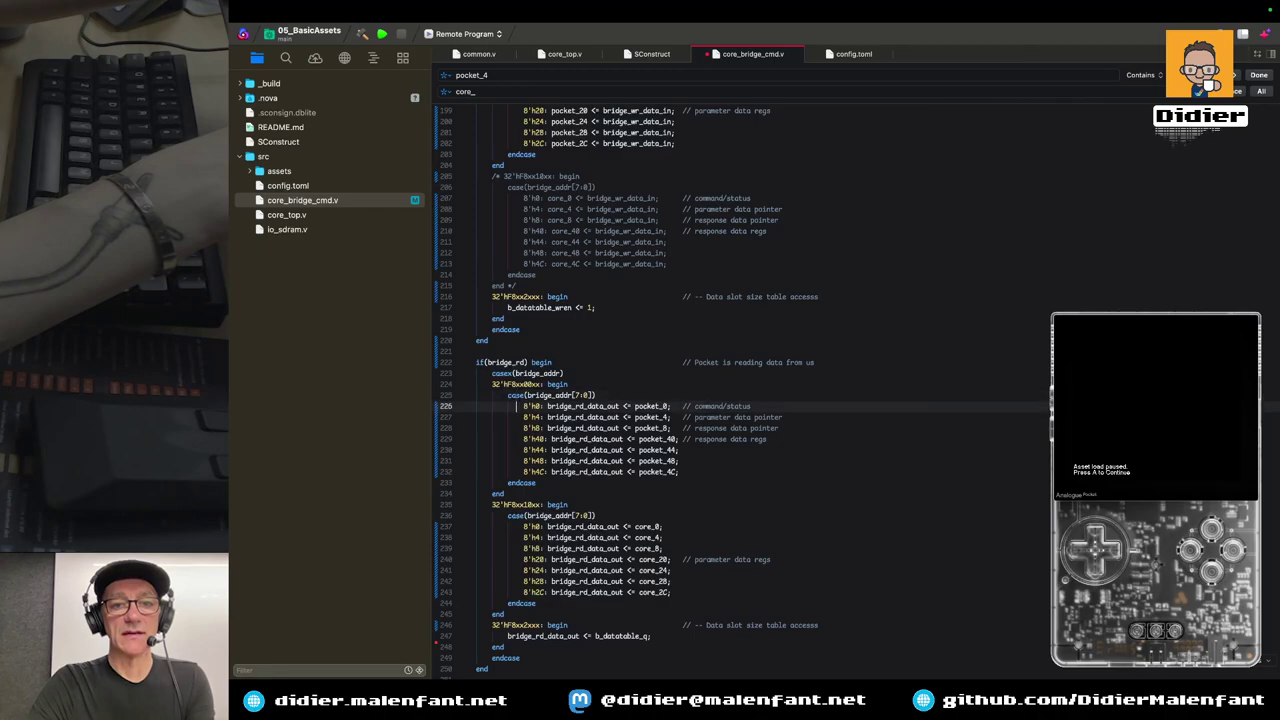
Compare the 32'hF8xx00xx and 32'hF8xx10xx read cases in the bridge_rd block
{"action": "key", "text": "Down"}
{"action": "key", "text": "Down"}
{"action": "key", "text": "Down"}
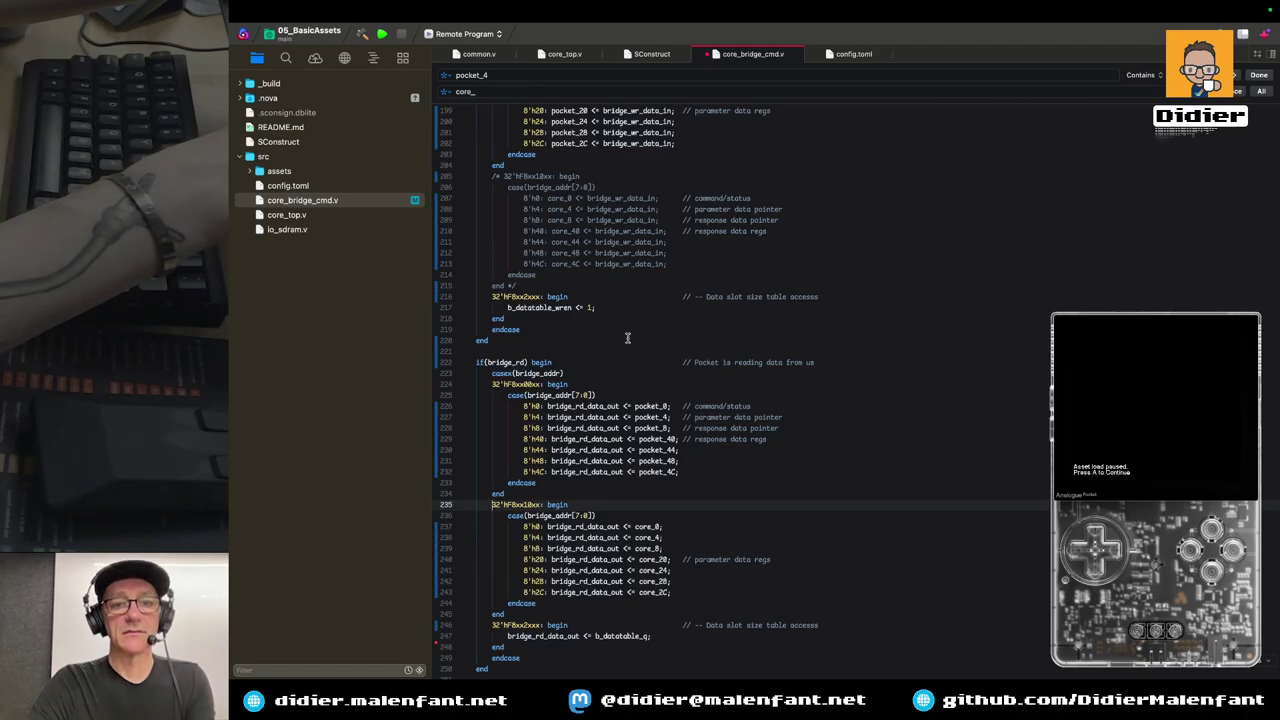
{"action": "key", "text": "Up"}
{"action": "key", "text": "Up"}
{"action": "key", "text": "Up"}
{"action": "key", "text": "Up"}
{"action": "key", "text": "Up"}
{"action": "key", "text": "Up"}
{"action": "key", "text": "Up"}
{"action": "key", "text": "Up"}
{"action": "key", "text": "Up"}
{"action": "key", "text": "Up"}
{"action": "key", "text": "Up"}
{"action": "key", "text": "Up"}
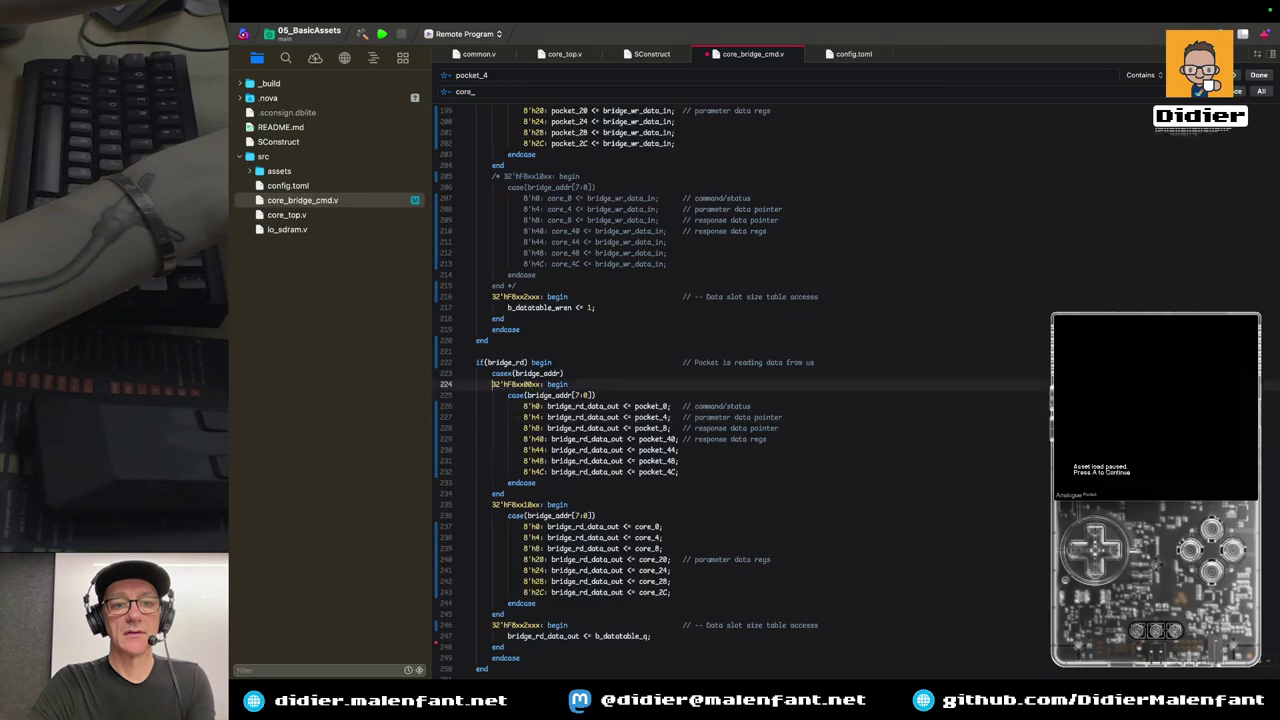
{"action": "key", "text": "Up"}
{"action": "key", "text": "Down"}
{"action": "key", "text": "Down"}
{"action": "key", "text": "Down"}
{"action": "key", "text": "Down"}
{"action": "key", "text": "Down"}
{"action": "key", "text": "Down"}
{"action": "key", "text": "Down"}
{"action": "key", "text": "Down"}
{"action": "key", "text": "Down"}
{"action": "key", "text": "Down"}
{"action": "key", "text": "Down"}
{"action": "key", "text": "Down"}
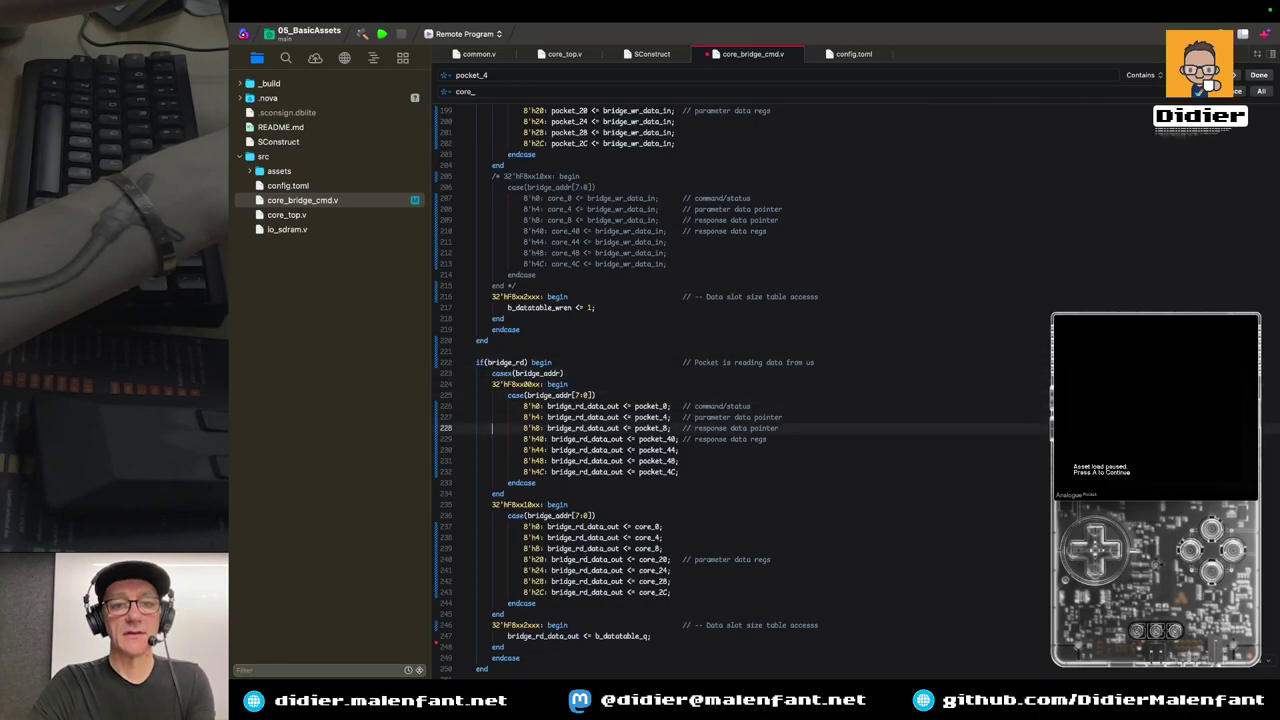
{"action": "key", "text": "Down"}
{"action": "key", "text": "Down"}
Comment out the entire 32'hF8xx00xx case with its pocket register reads in the bridge_rd block, using a /* */ block comment
{"action": "key", "text": "Up"}
{"action": "key", "text": "Up"}
{"action": "key", "text": "Up"}
{"action": "key", "text": "Up"}
{"action": "key", "text": "Up"}
{"action": "key", "text": "Up"}
{"action": "key", "text": "Up"}
{"action": "key", "text": "Up"}
{"action": "key", "text": "Up"}
{"action": "key", "text": "Up"}
{"action": "key", "text": "Up"}
{"action": "key", "text": "Up"}
{"action": "type", "text": "/"}
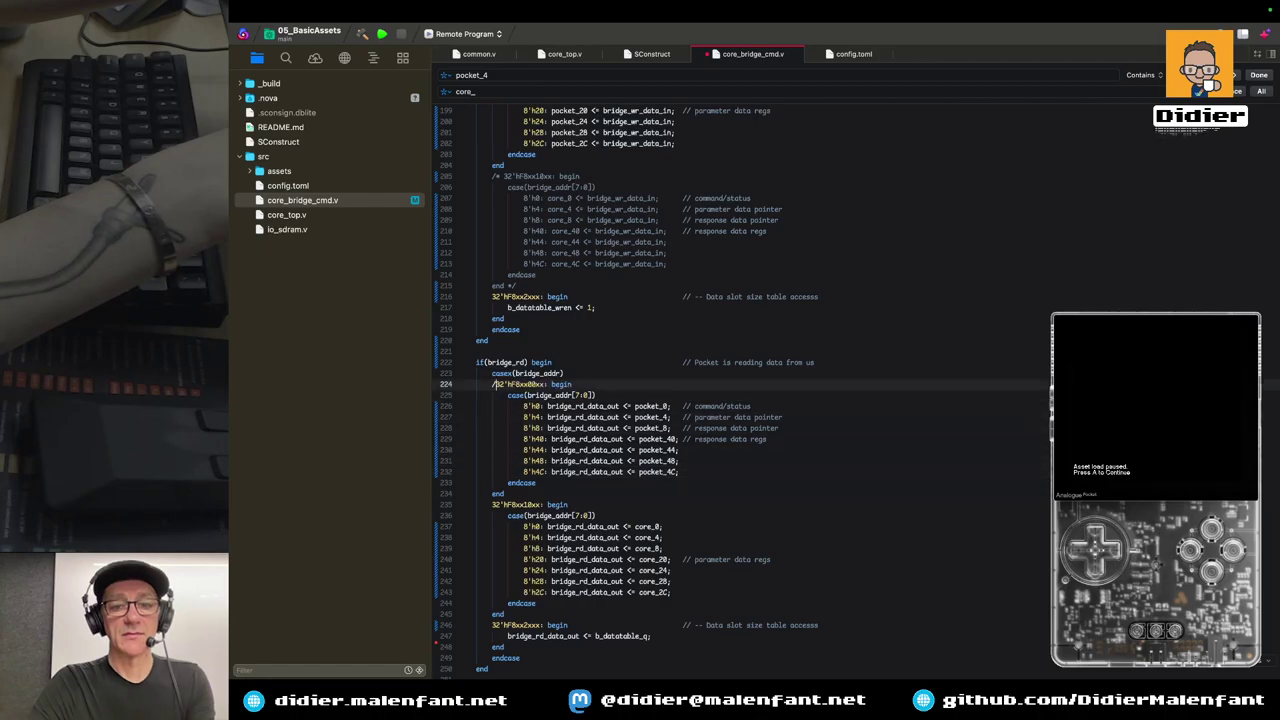
{"action": "type", "text": "*"}
{"action": "key", "text": "Down"}
{"action": "key", "text": "Down"}
{"action": "key", "text": "Down"}
{"action": "key", "text": "Down"}
{"action": "key", "text": "Down"}
{"action": "key", "text": "Down"}
{"action": "key", "text": "Down"}
{"action": "key", "text": "Down"}
{"action": "key", "text": "Down"}
{"action": "key", "text": "Down"}
{"action": "type", "text": "*/"}
Look over the remaining bridge_rd cases down to the ST_IDLE state of the host > target command executer
{"action": "key", "text": "Down"}
{"action": "key", "text": "Down"}
{"action": "key", "text": "Down"}
{"action": "key", "text": "Down"}
{"action": "key", "text": "Down"}
{"action": "key", "text": "Down"}
{"action": "key", "text": "Down"}
{"action": "key", "text": "Down"}
{"action": "key", "text": "Down"}
{"action": "key", "text": "Down"}
{"action": "key", "text": "Down"}
{"action": "key", "text": "Down"}
{"action": "key", "text": "Down"}
{"action": "key", "text": "Down"}
{"action": "key", "text": "Down"}
{"action": "key", "text": "Down"}
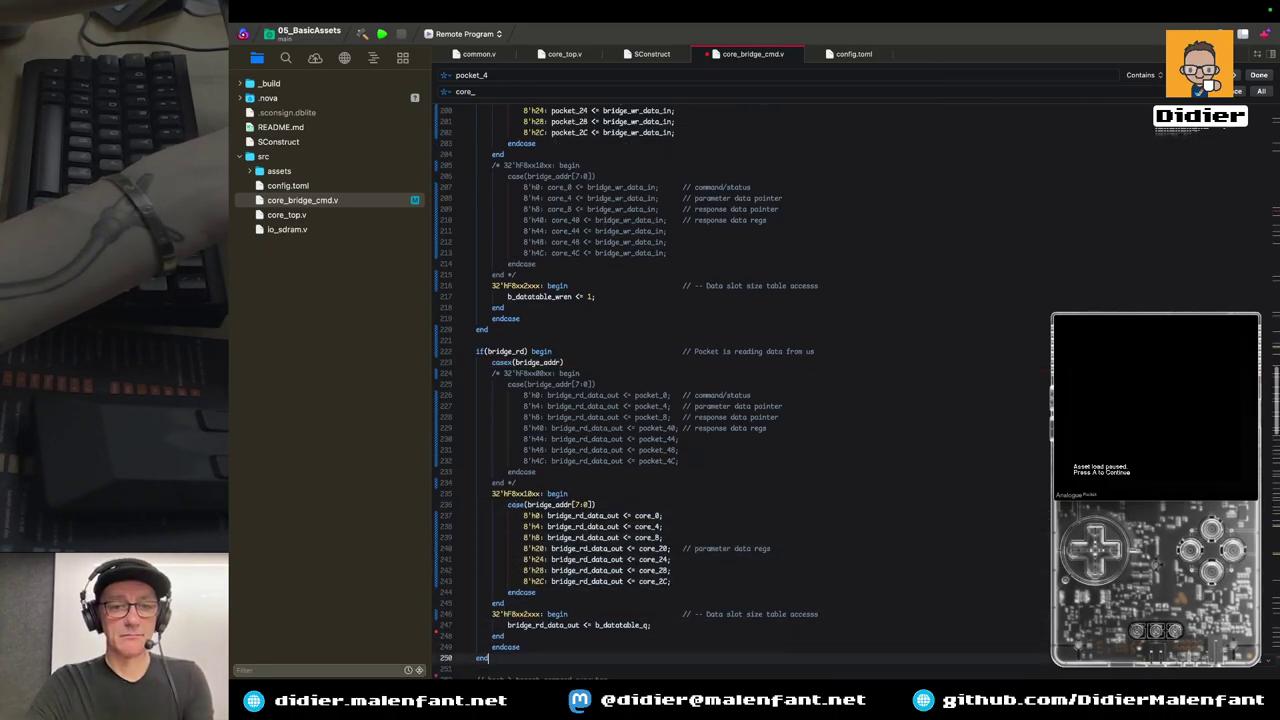
{"action": "key", "text": "Down"}
{"action": "key", "text": "Down"}
{"action": "key", "text": "Down"}
{"action": "key", "text": "Down"}
{"action": "key", "text": "Down"}
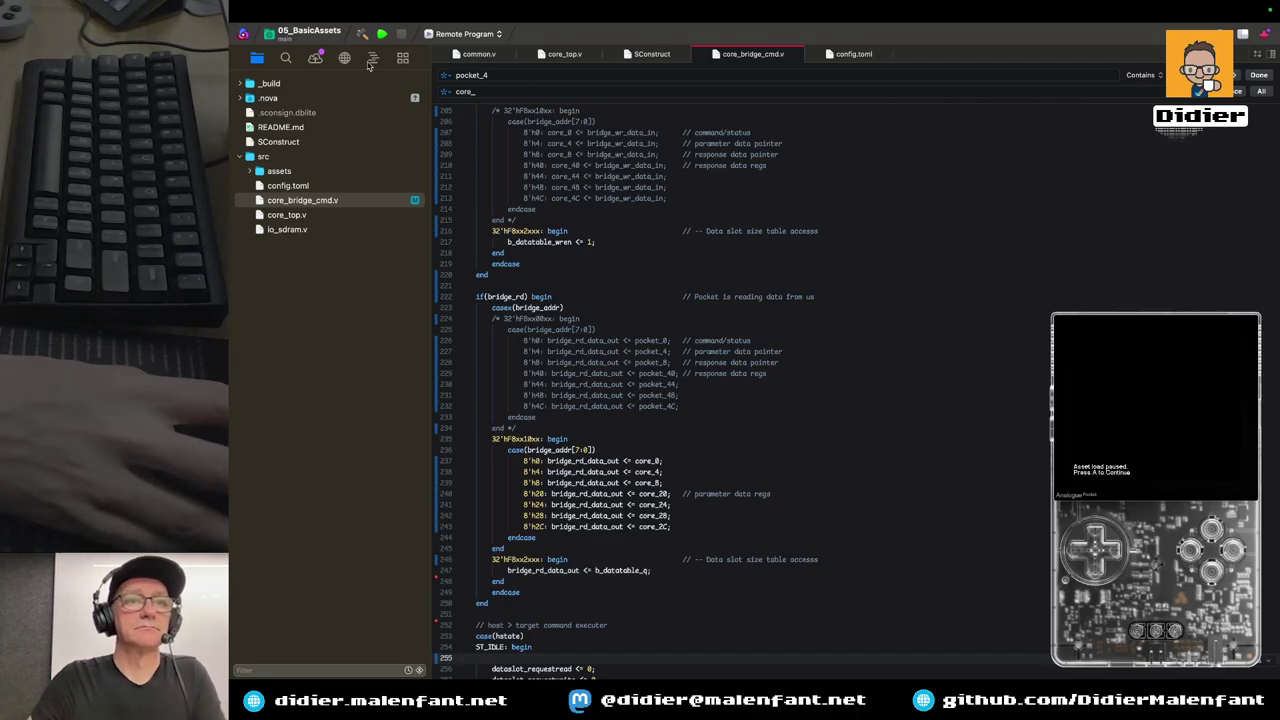
Save core_bridge_cmd.v and publish the pending change to the cento remote
{"action": "left_click", "coordinate": [315, 57]}
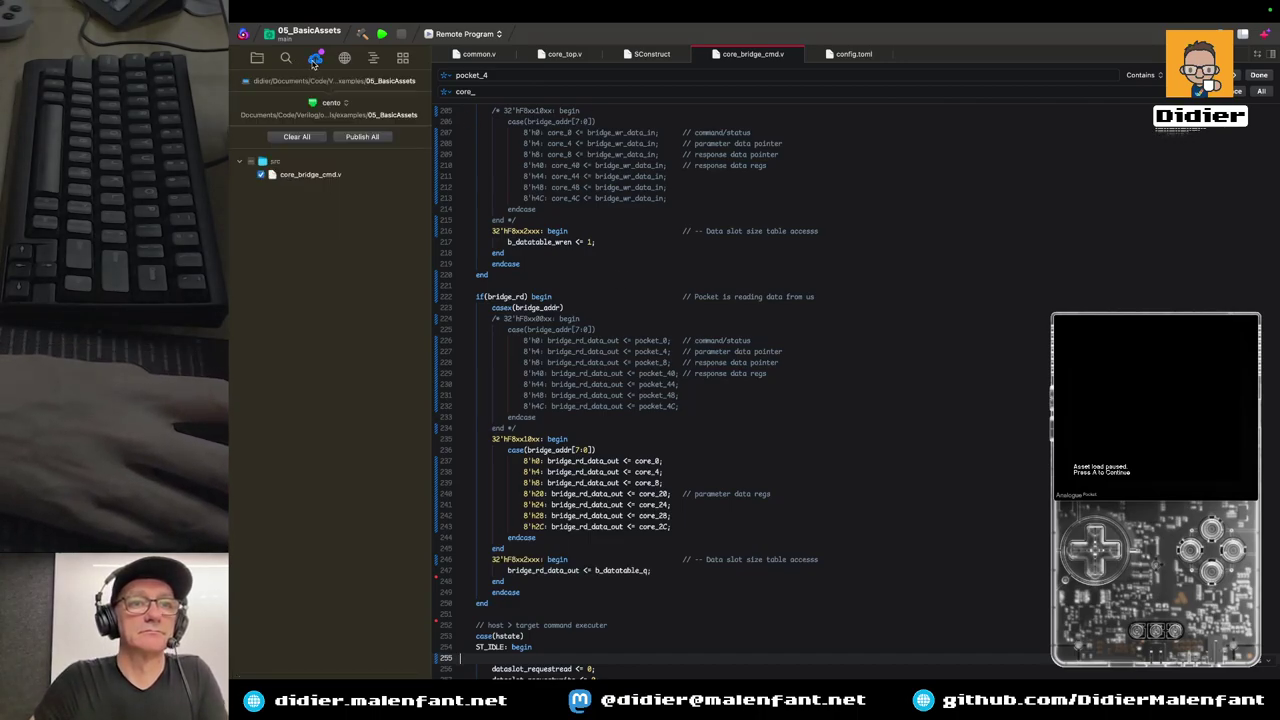
{"action": "left_click", "coordinate": [363, 137]}
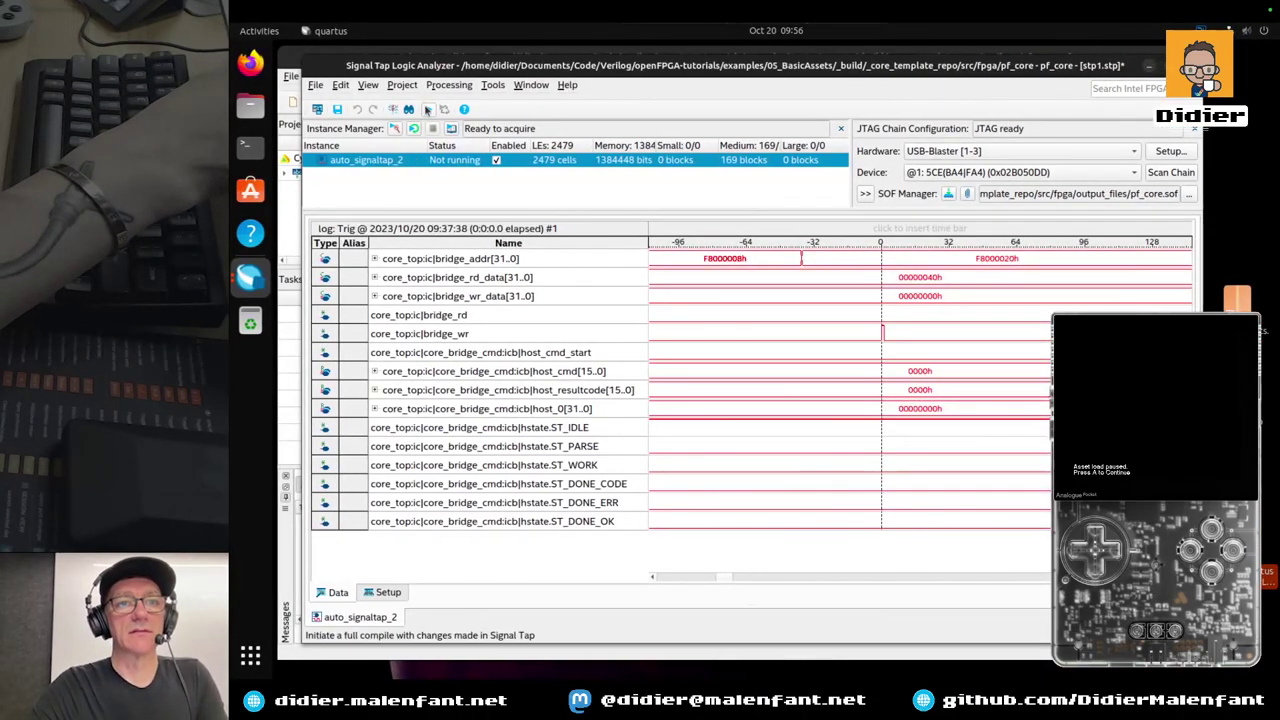
Switch to Quartus and run a full compile of pf_core, saving the changes to the Signal Tap file stp1.stp
{"action": "left_click", "coordinate": [427, 110]}
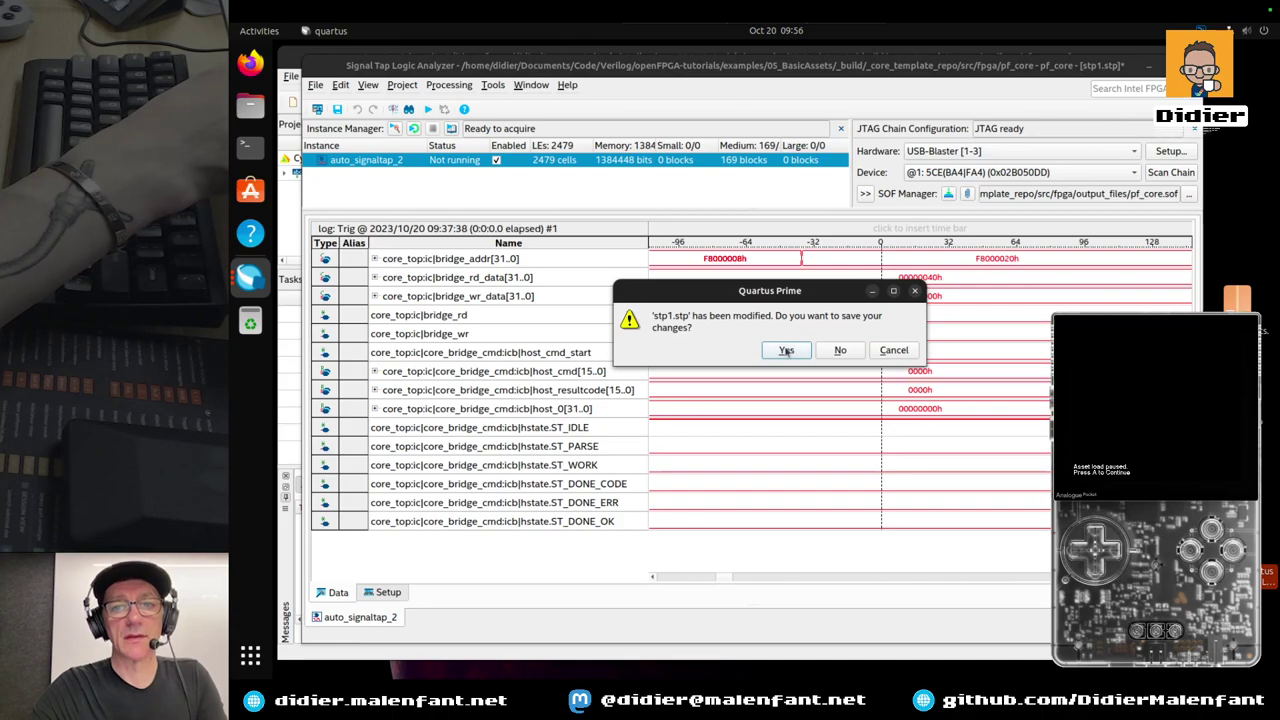
{"action": "left_click", "coordinate": [786, 351]}
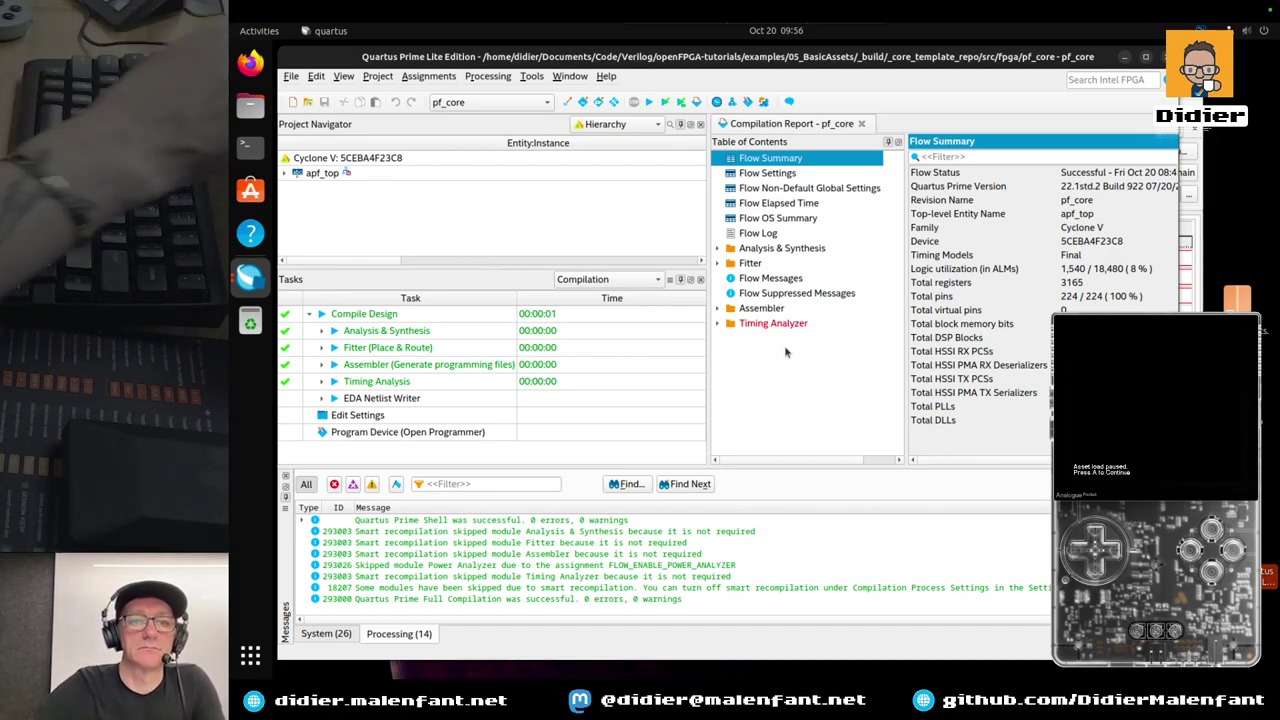
{"action": "scroll", "coordinate": [688, 545], "scroll_direction": "up", "scroll_amount": 3}
{"action": "scroll", "coordinate": [688, 545], "scroll_direction": "down", "scroll_amount": 3}
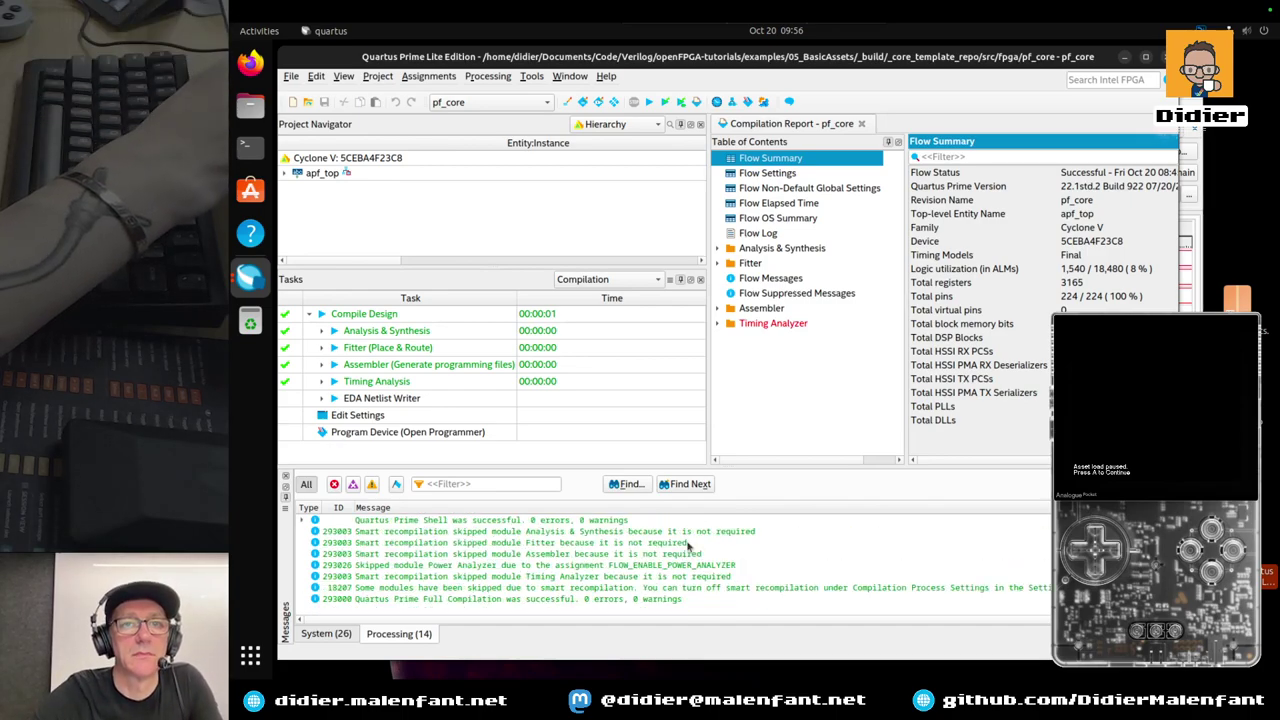
{"action": "left_click", "coordinate": [650, 104]}
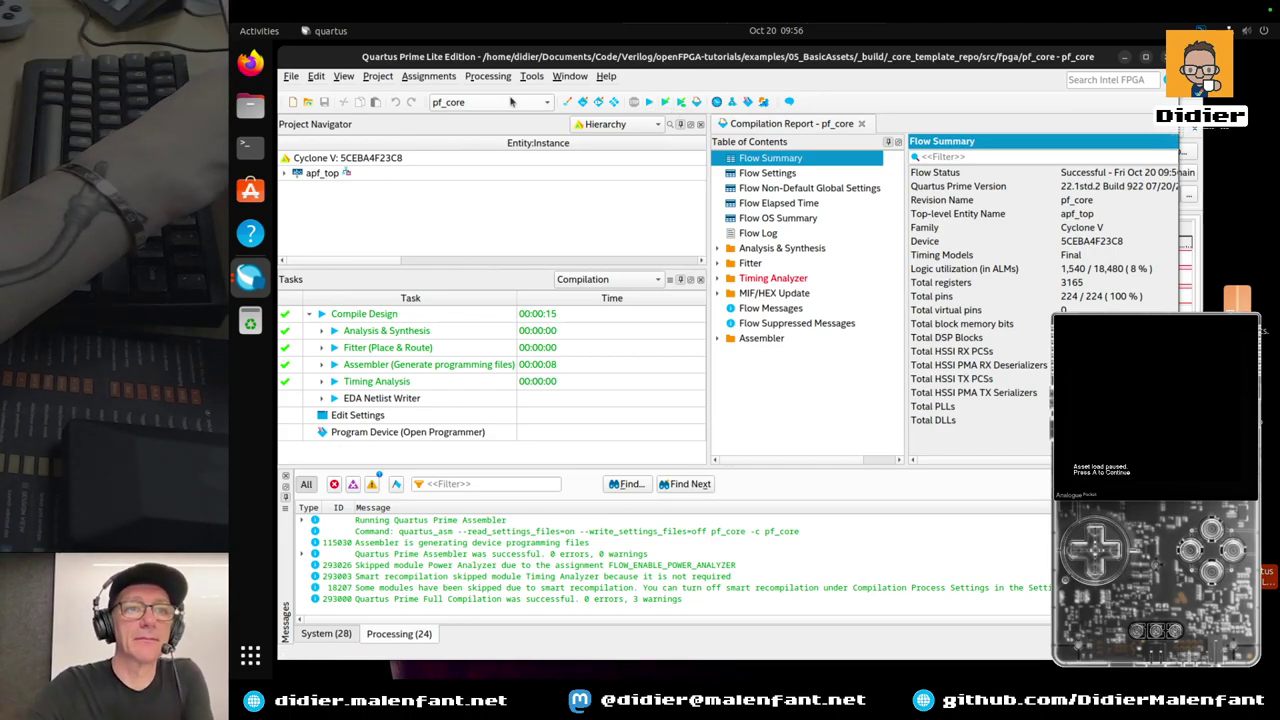
Switch the project navigator from the hierarchy to the files and open core/core_bridge_cmd.v
{"action": "left_click", "coordinate": [285, 174]}
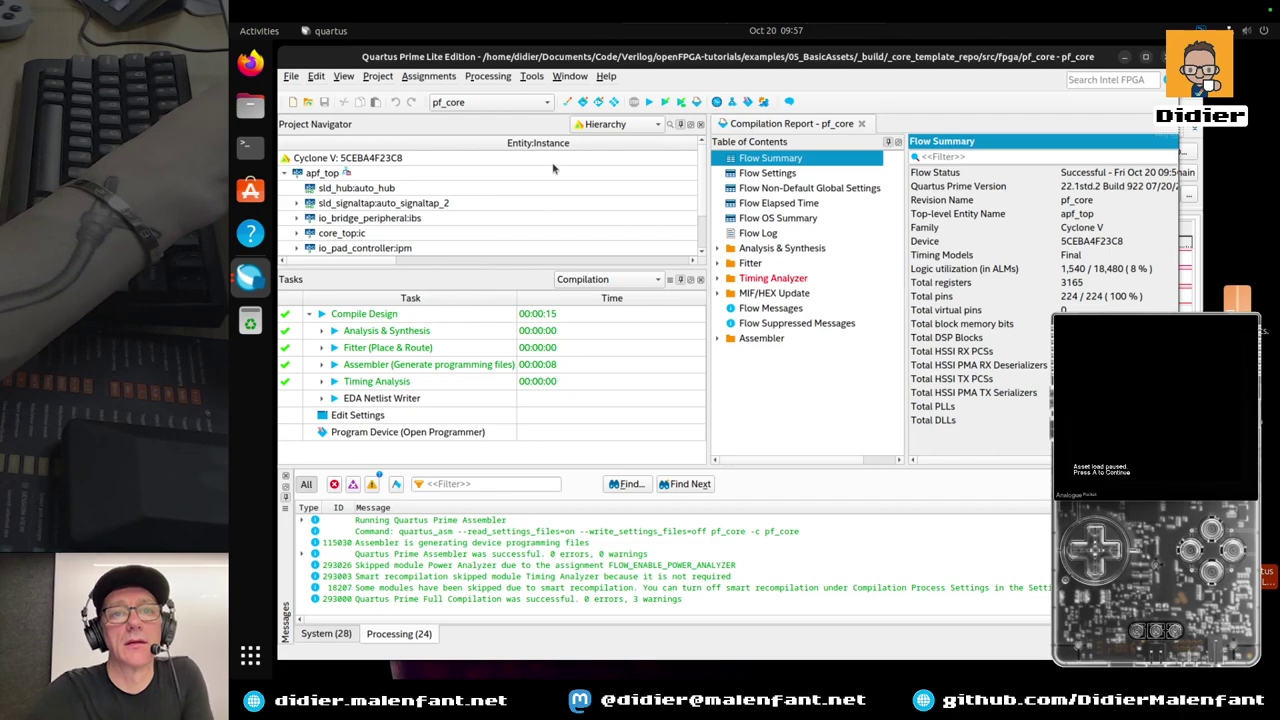
{"action": "left_click", "coordinate": [605, 124]}
{"action": "left_click", "coordinate": [600, 139]}
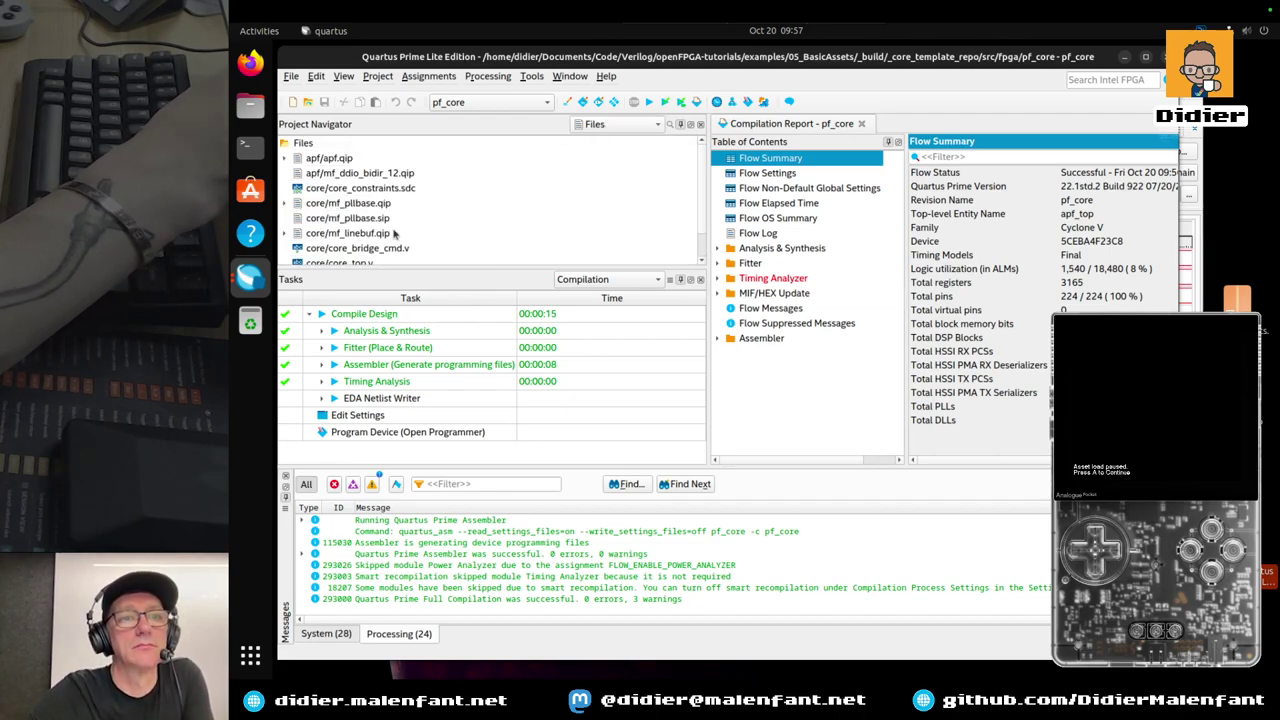
{"action": "scroll", "coordinate": [395, 233], "scroll_direction": "down", "scroll_amount": 1}
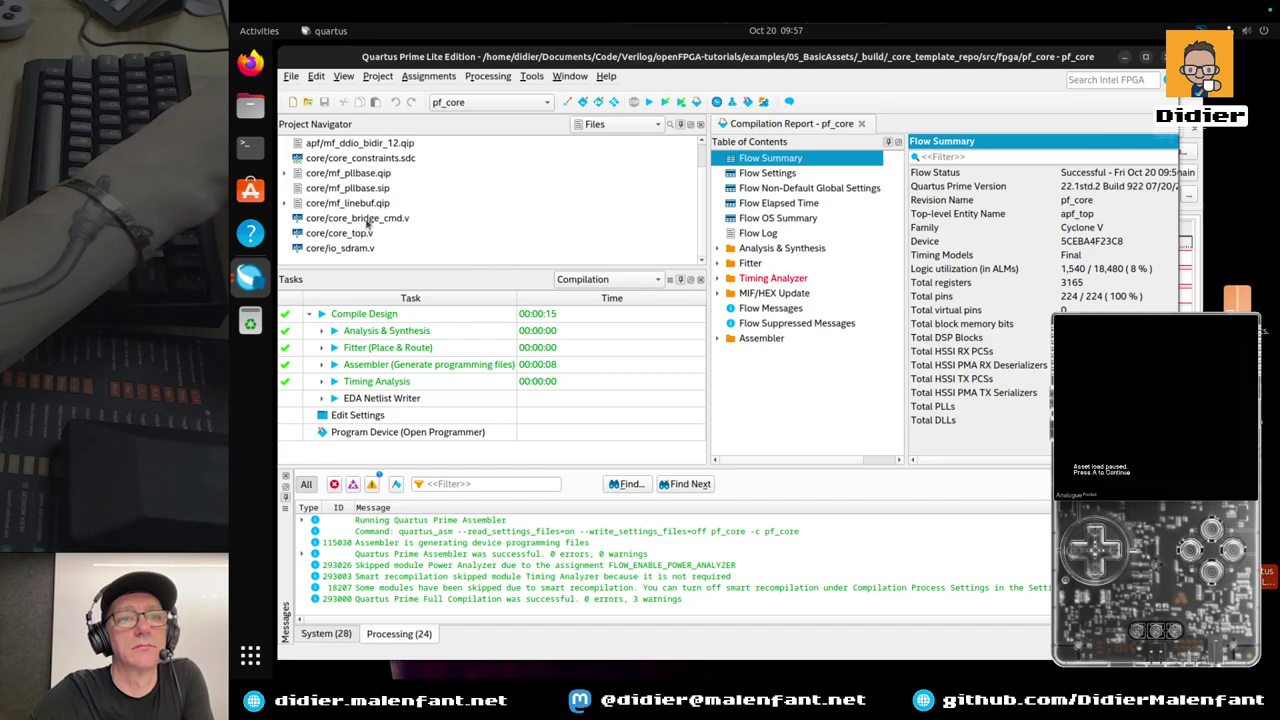
{"action": "left_click", "coordinate": [367, 221]}
{"action": "double_click", "coordinate": [372, 222]}
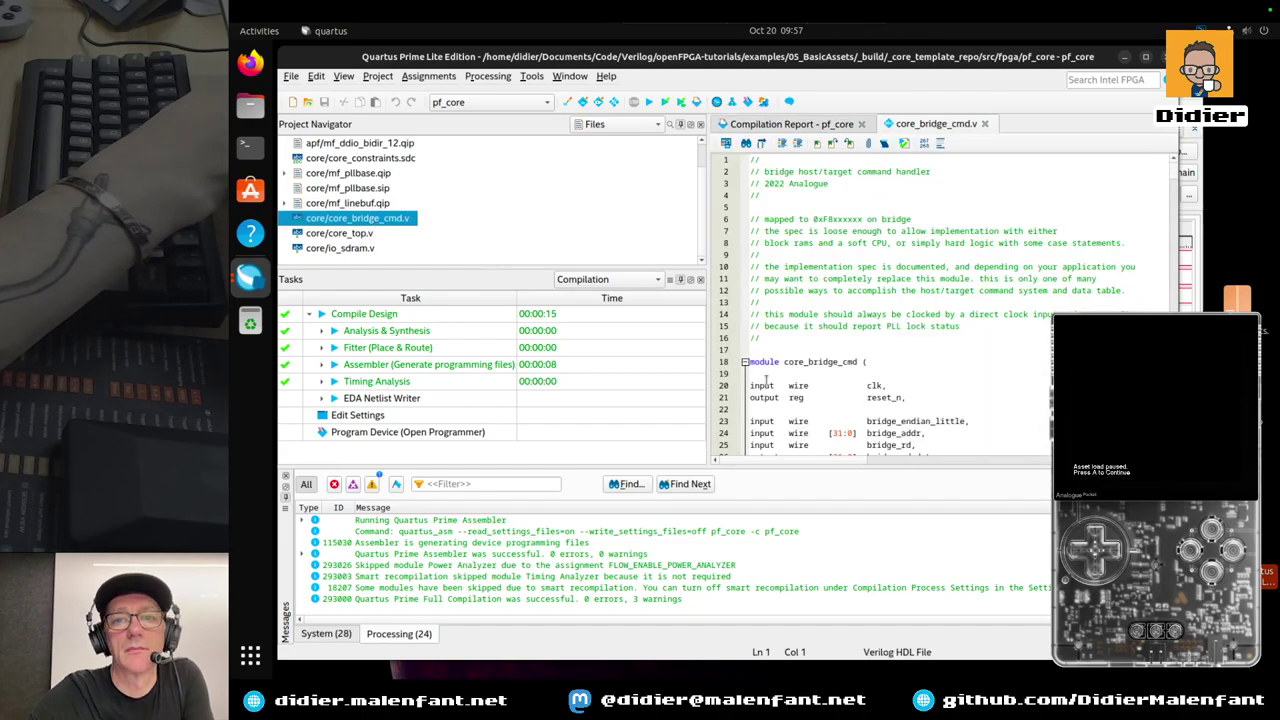
Check the register declarations and the bridge_wr block of the opened core_bridge_cmd.v for the recent edits
{"action": "scroll", "coordinate": [787, 393], "scroll_direction": "down", "scroll_amount": 16}
{"action": "scroll", "coordinate": [787, 393], "scroll_direction": "down", "scroll_amount": 15}
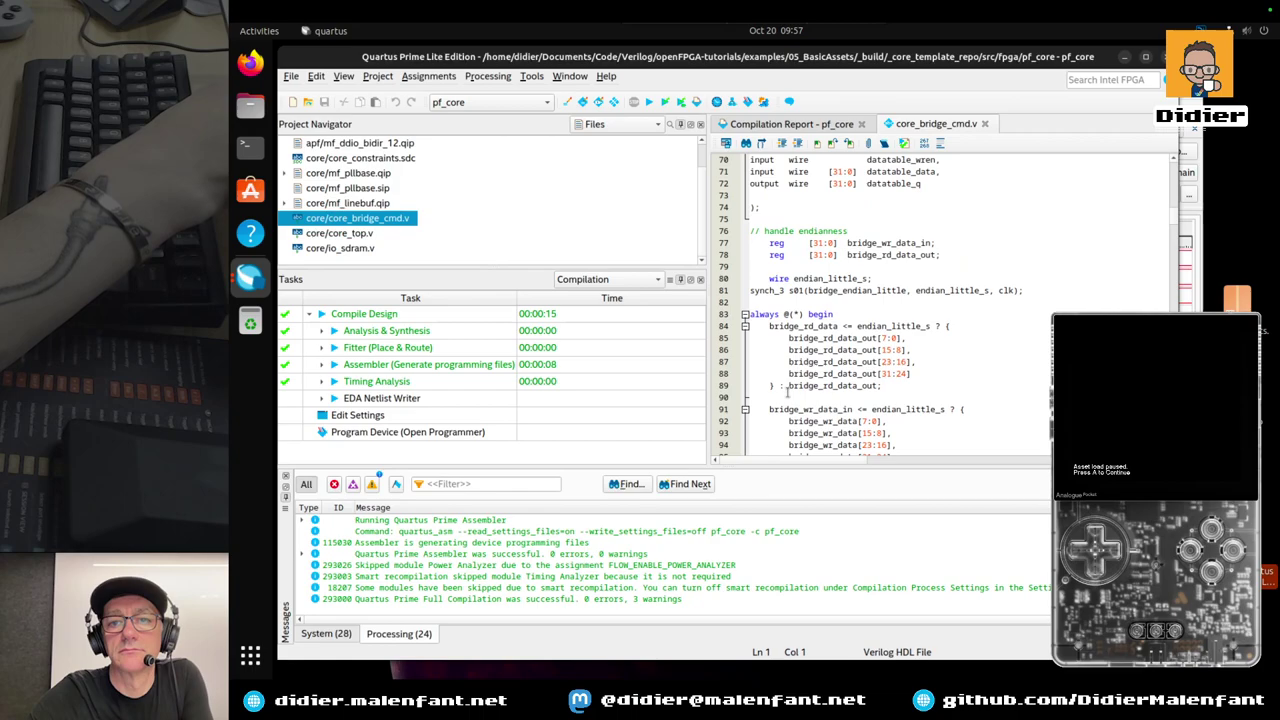
{"action": "scroll", "coordinate": [787, 393], "scroll_direction": "down", "scroll_amount": 15}
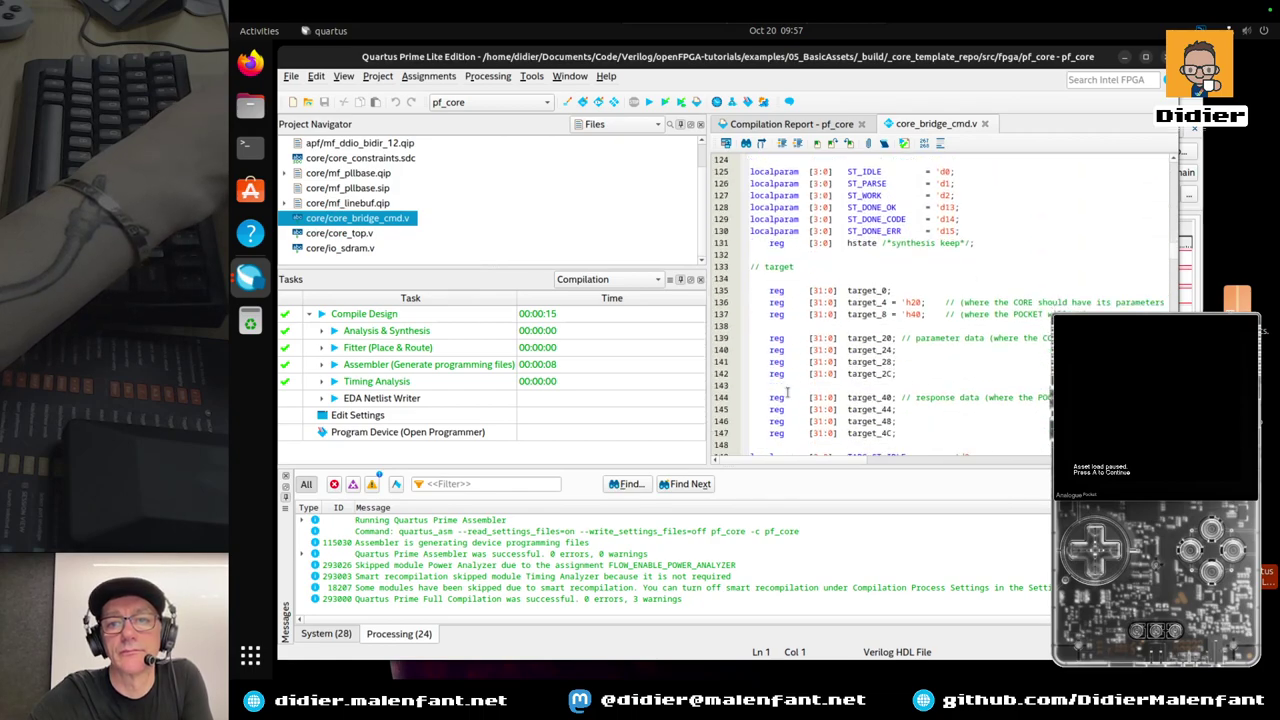
{"action": "scroll", "coordinate": [787, 393], "scroll_direction": "down", "scroll_amount": 20}
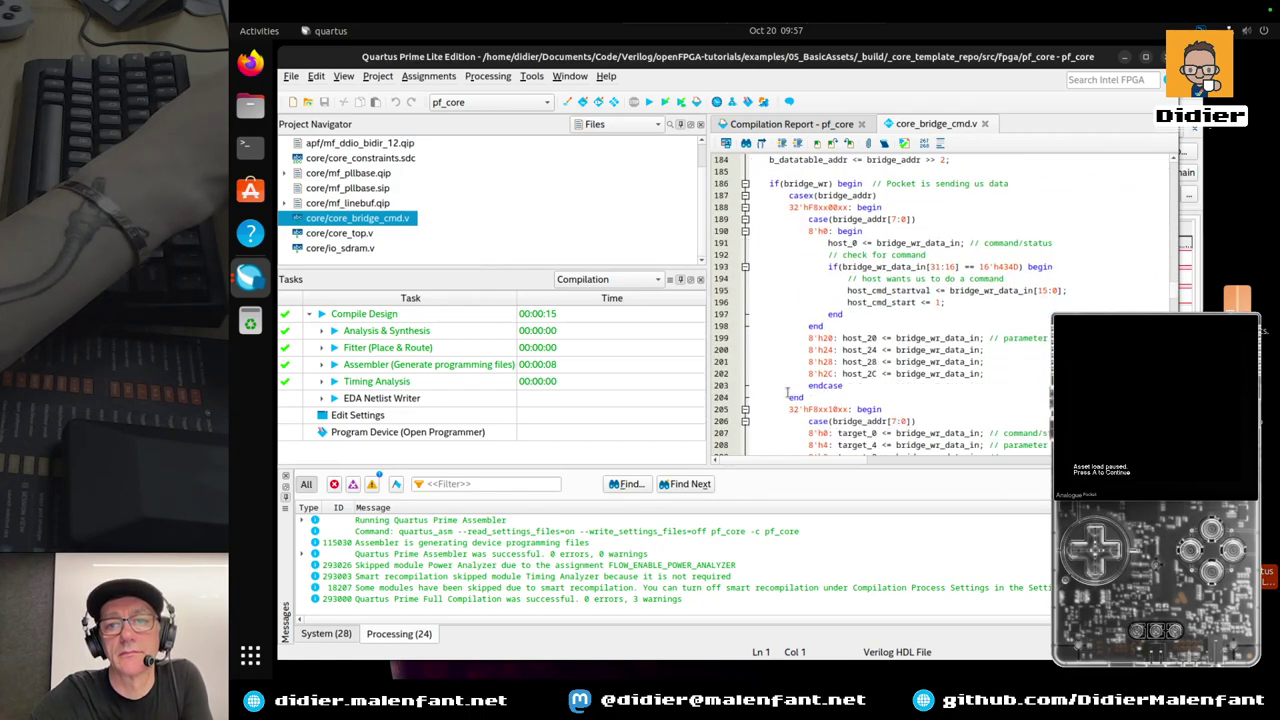
{"action": "scroll", "coordinate": [787, 393], "scroll_direction": "up", "scroll_amount": 8}
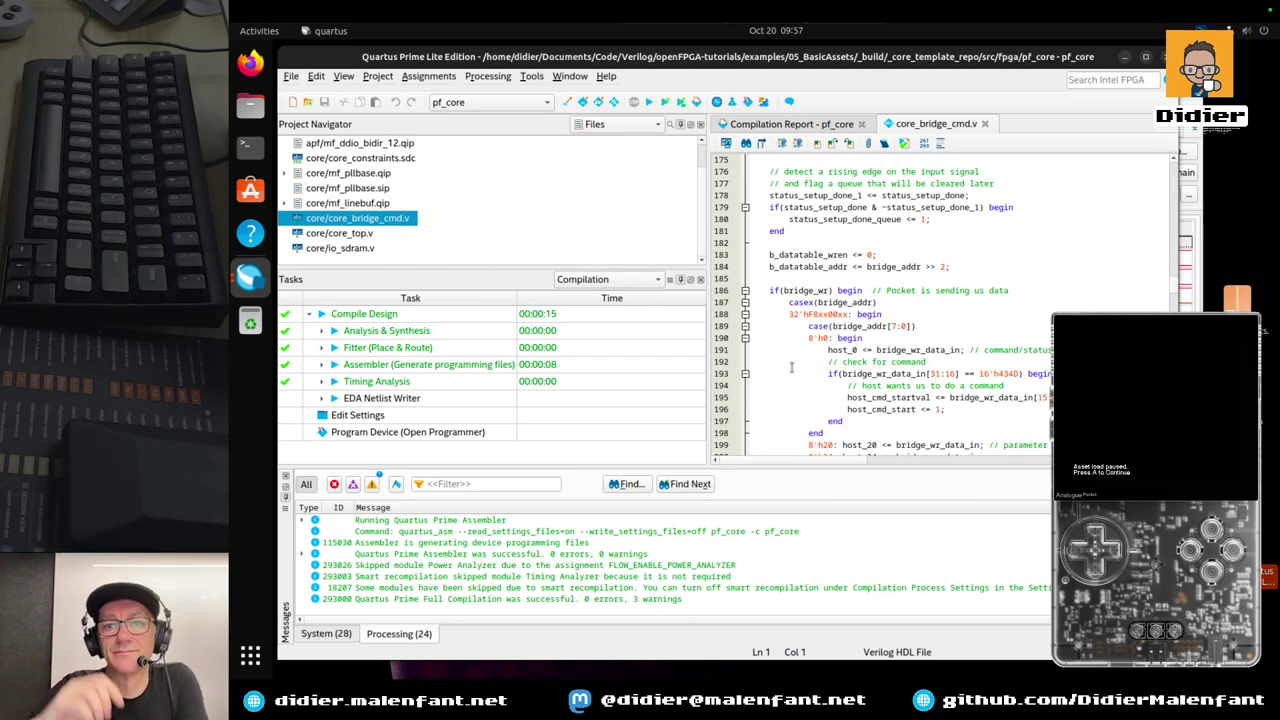
{"action": "scroll", "coordinate": [813, 322], "scroll_direction": "up", "scroll_amount": 2}
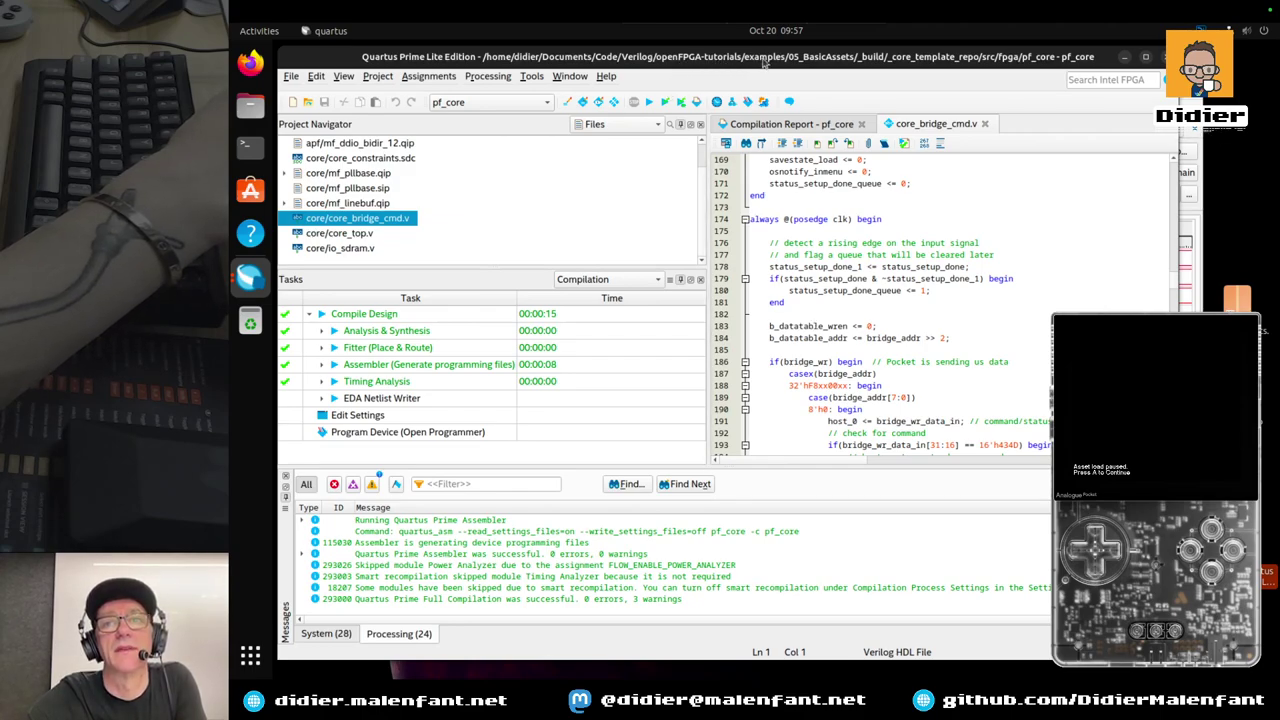
Switch to the Nova code editor, check the 05_BasicAssets project settings, and return to Quartus
{"action": "key", "text": "ctrl+Right"}
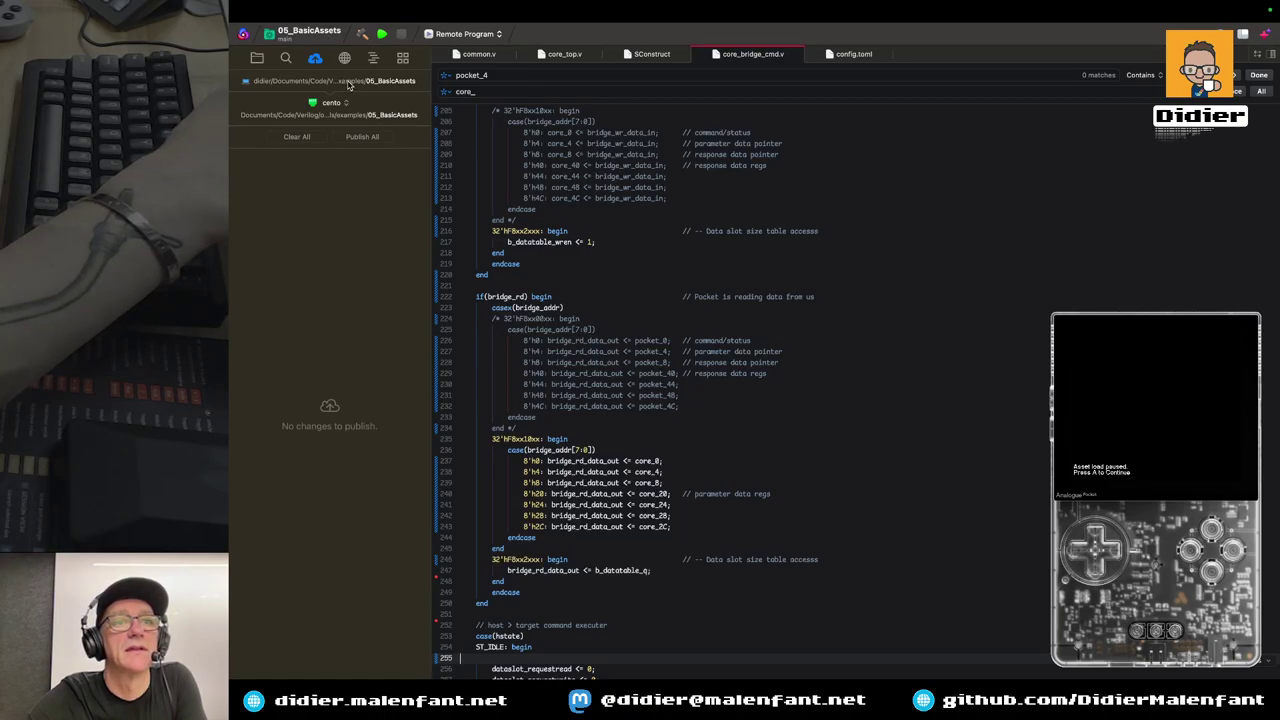
{"action": "left_click", "coordinate": [257, 58]}
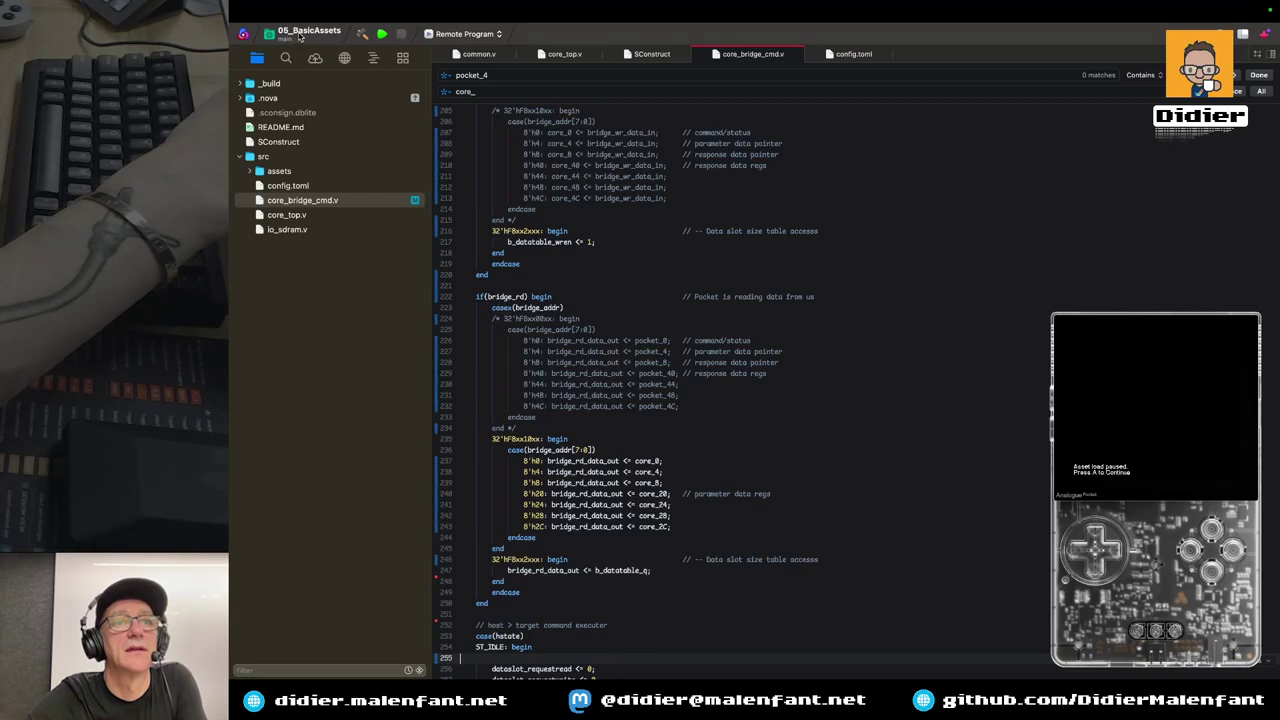
{"action": "left_click", "coordinate": [300, 35]}
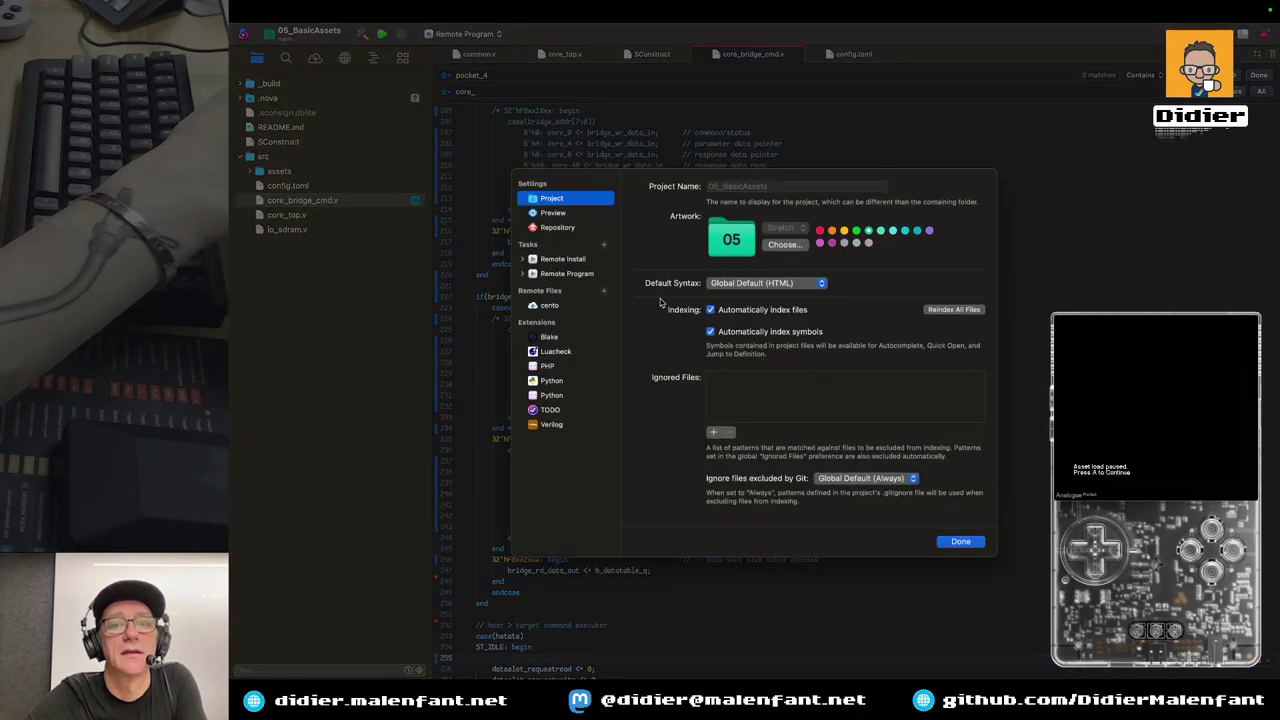
{"action": "left_click", "coordinate": [960, 541]}
{"action": "key", "text": "ctrl+Right"}
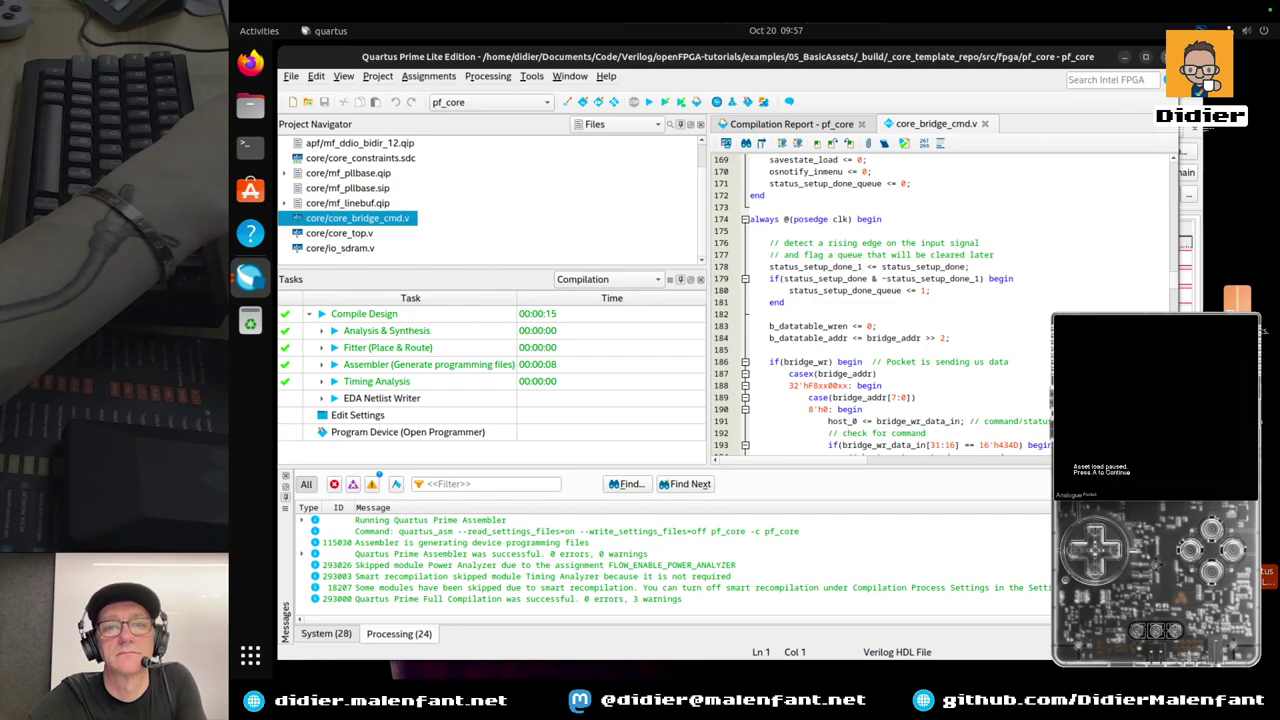
Restart Quartus with the pf_core project, dismiss the missing file notice, and close the Signal Tap file stp1.stp without saving
{"action": "left_click", "coordinate": [1166, 56]}
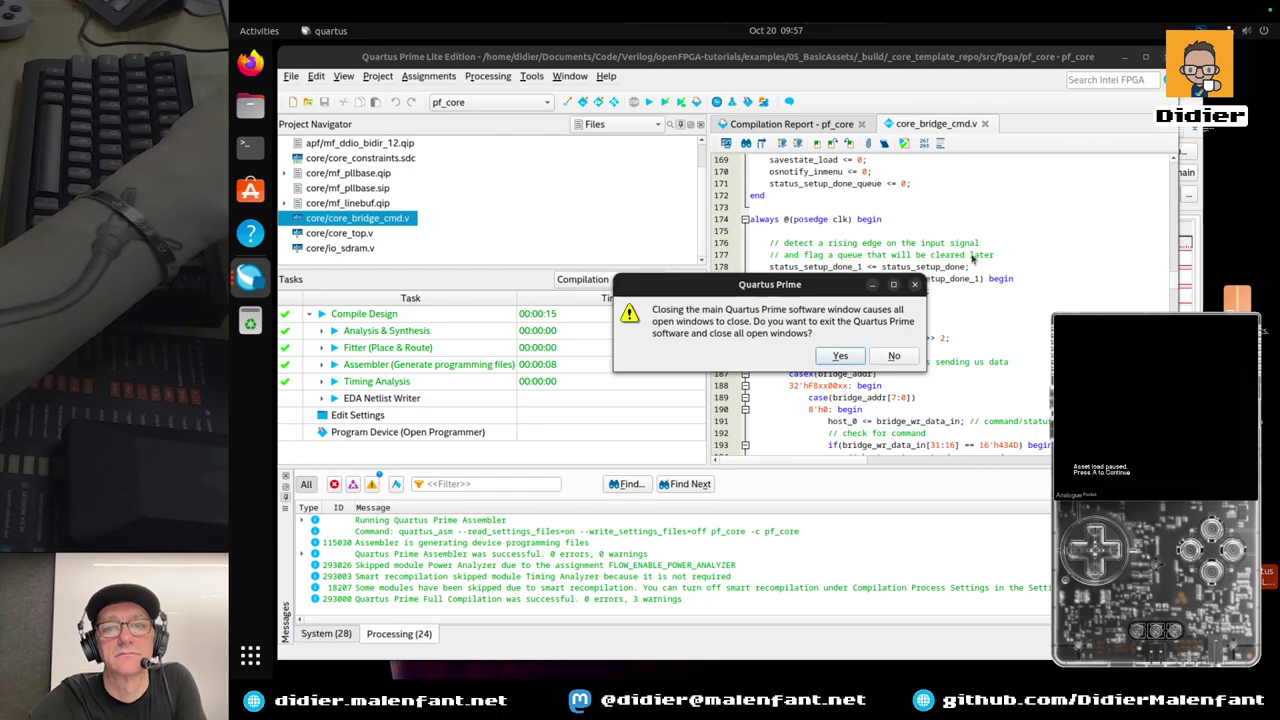
{"action": "left_click", "coordinate": [894, 355]}
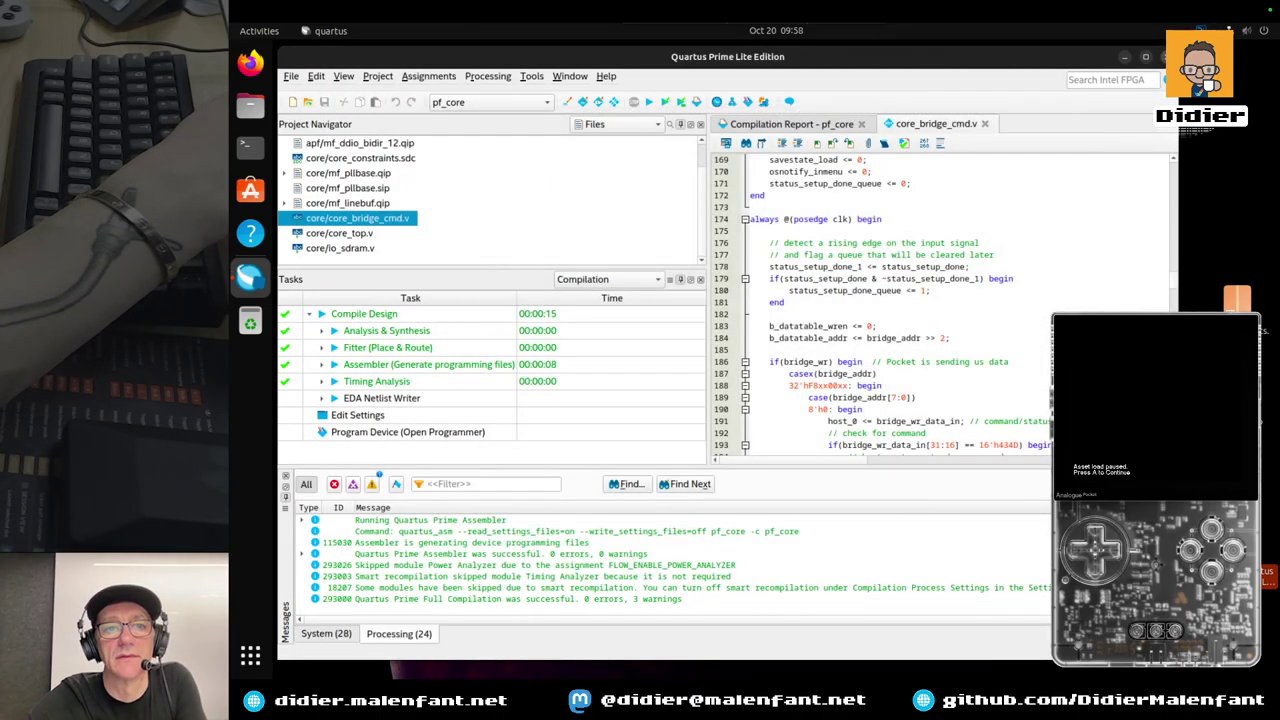
{"action": "key", "text": "ctrl+q"}
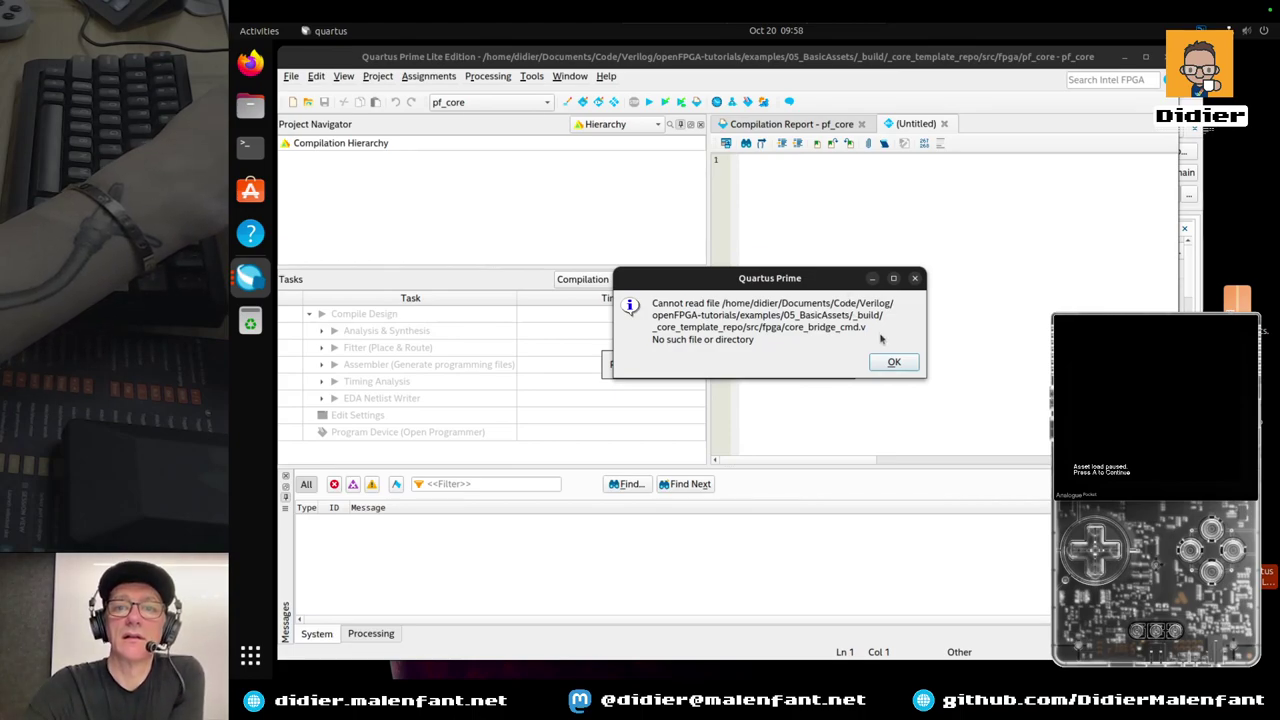
{"action": "left_click", "coordinate": [896, 362]}
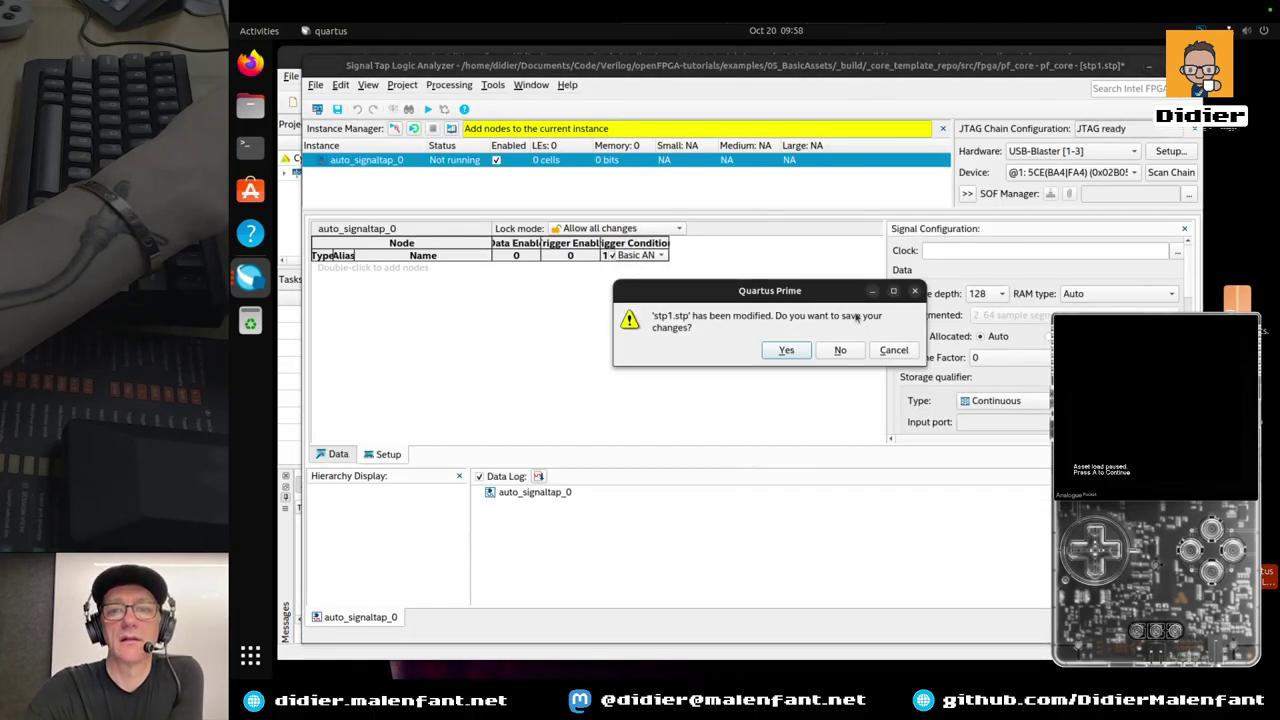
{"action": "left_click", "coordinate": [842, 350]}
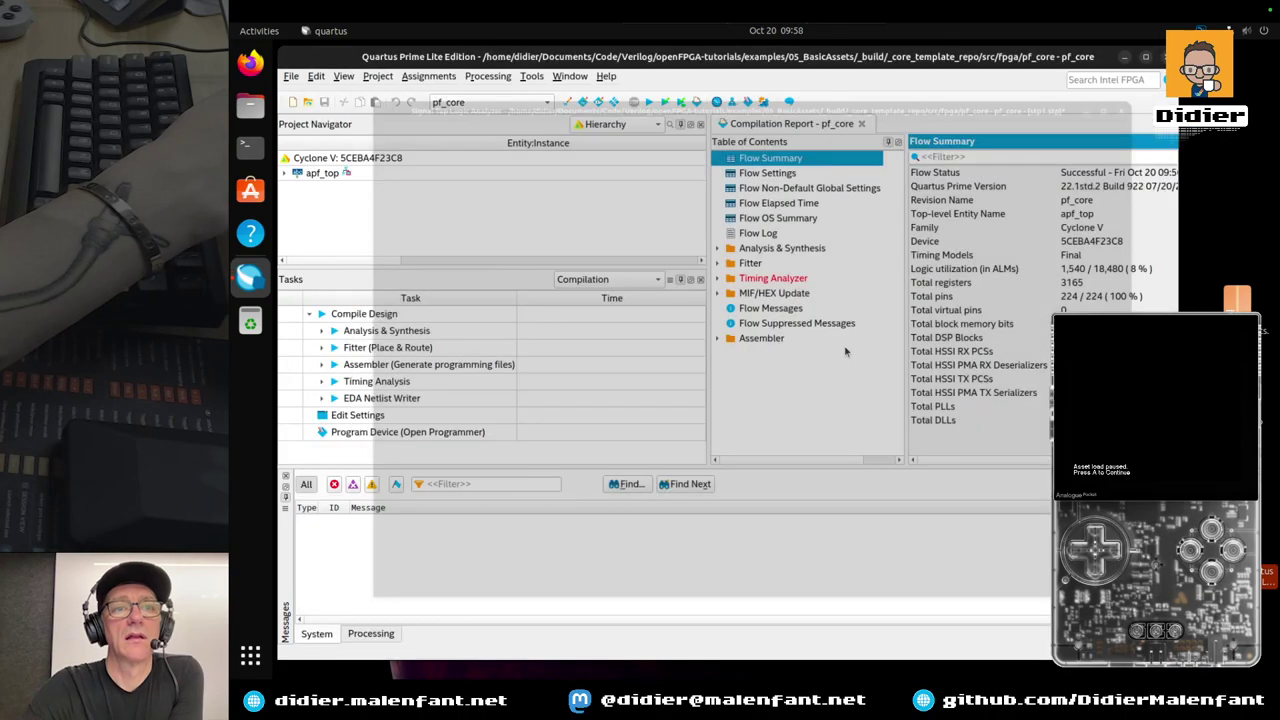
Start opening another Quartus project and browse to the Documents/Code/Verilog folder, looking into its subfolders for the right one
{"action": "left_click", "coordinate": [291, 76]}
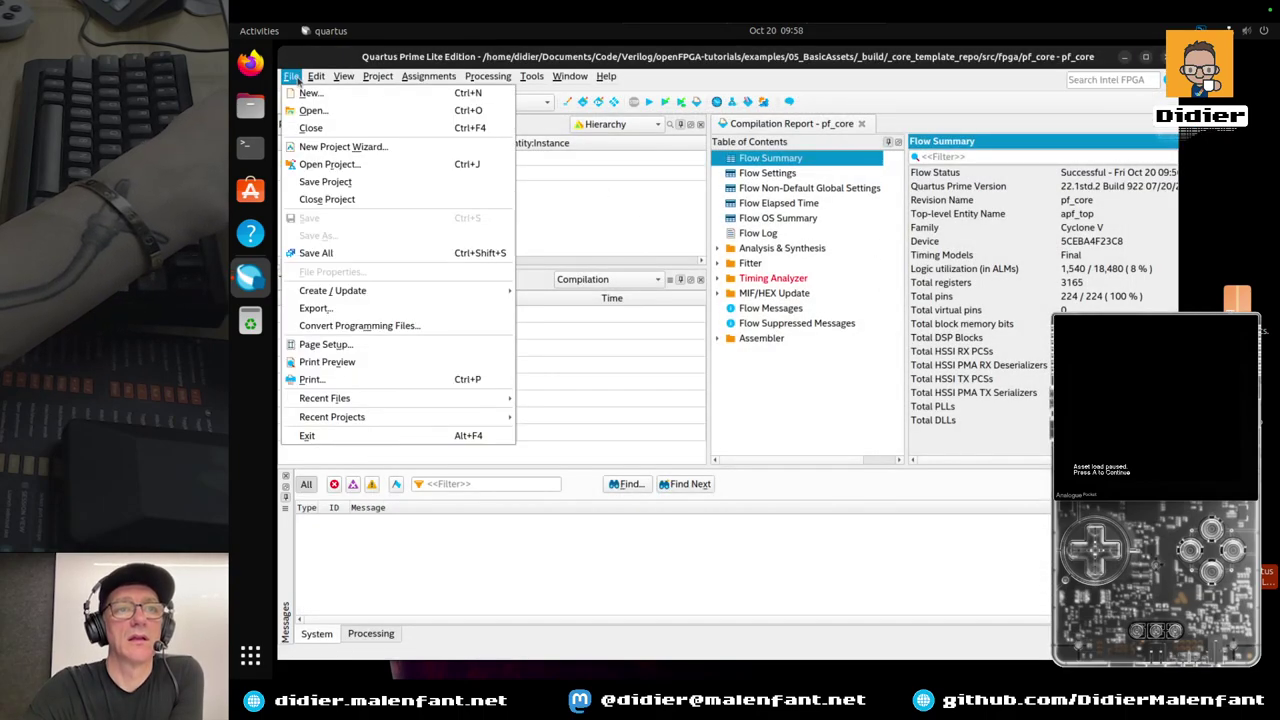
{"action": "left_click", "coordinate": [330, 164]}
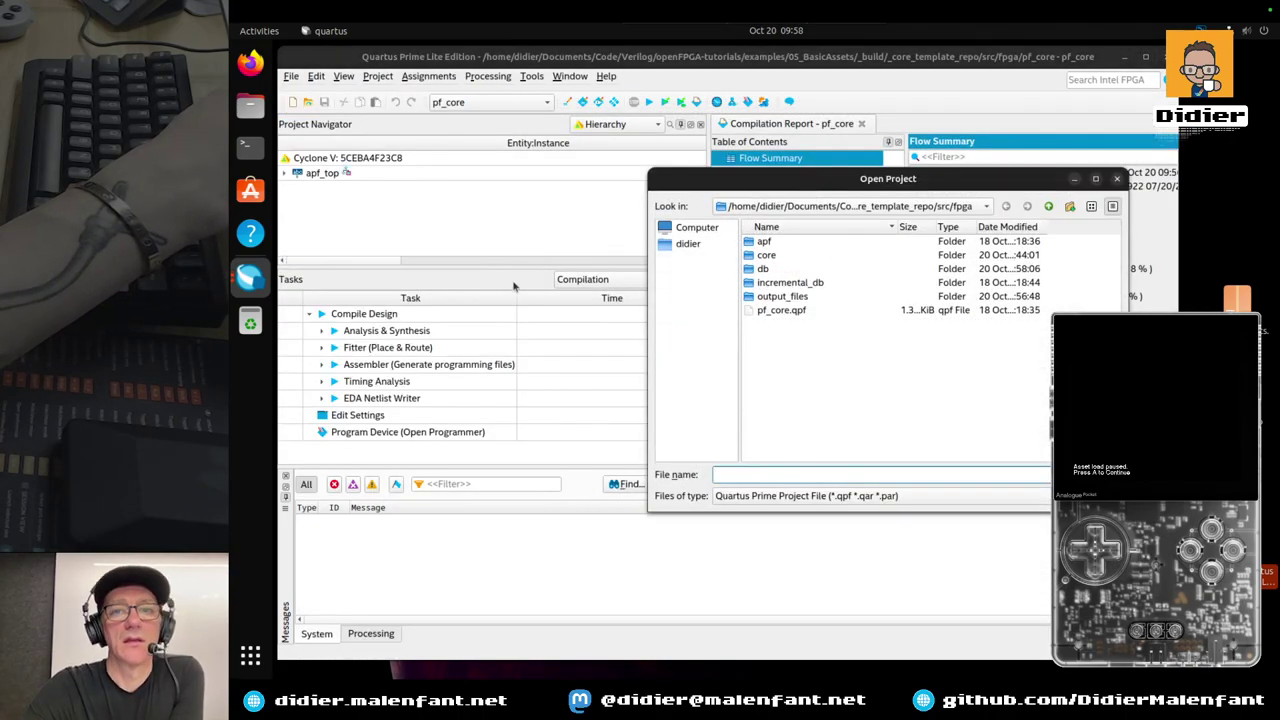
{"action": "left_click", "coordinate": [688, 244]}
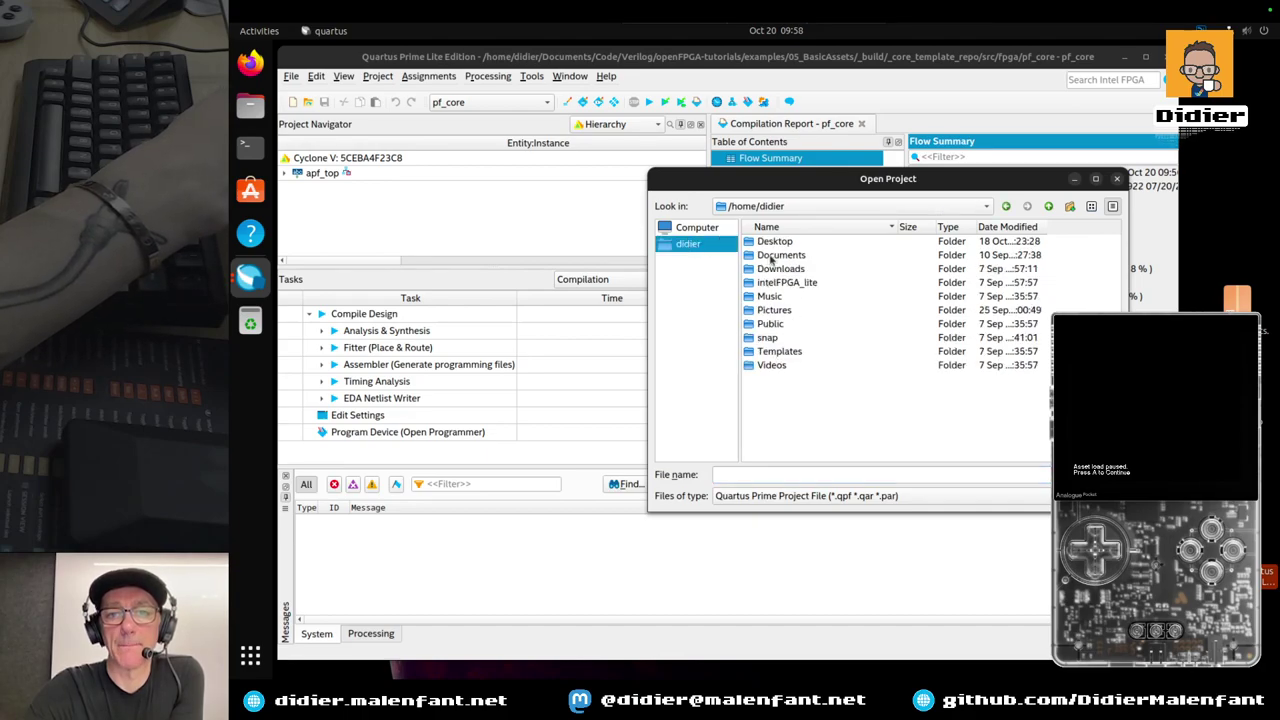
{"action": "double_click", "coordinate": [772, 257]}
{"action": "double_click", "coordinate": [766, 242]}
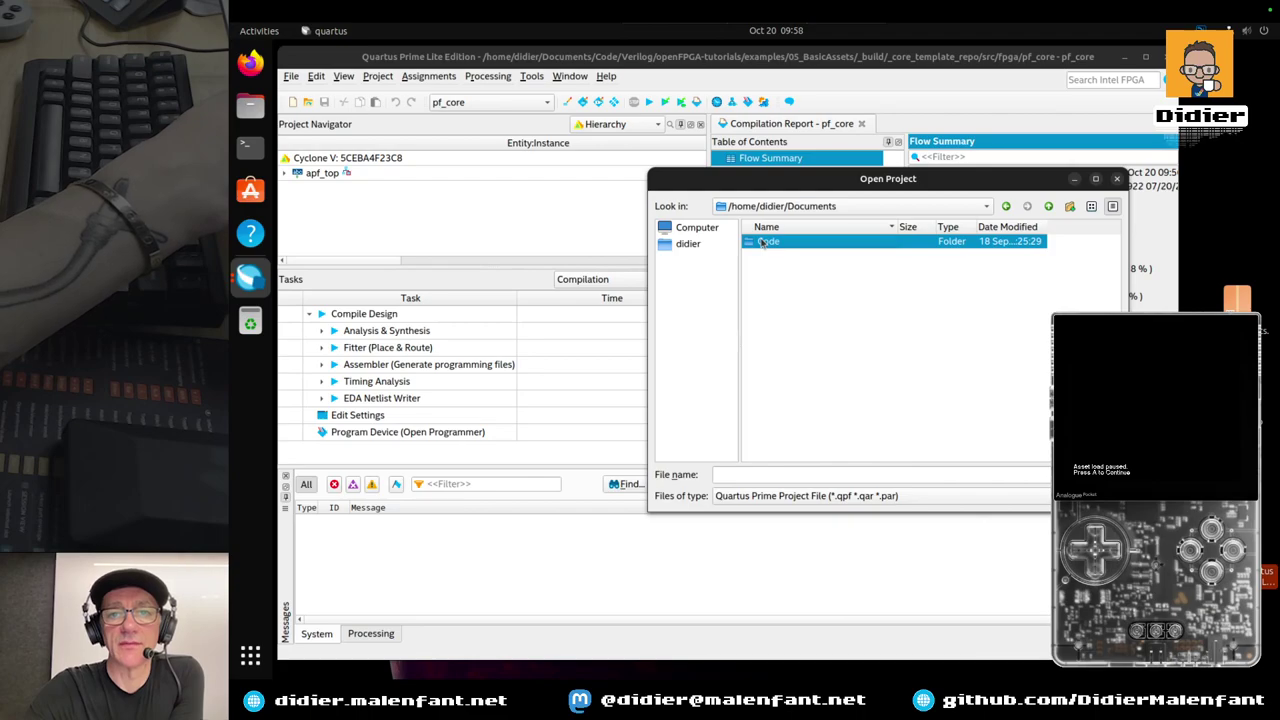
{"action": "double_click", "coordinate": [776, 242]}
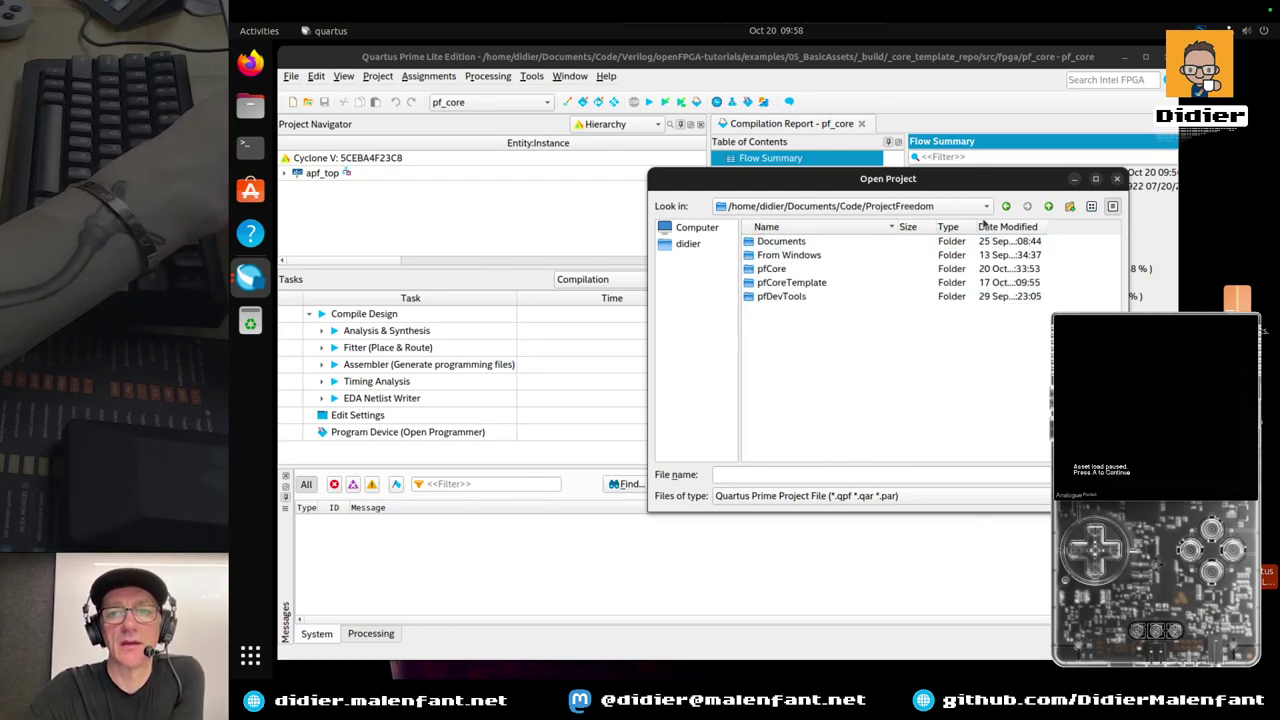
{"action": "left_click", "coordinate": [1046, 206]}
{"action": "double_click", "coordinate": [778, 255]}
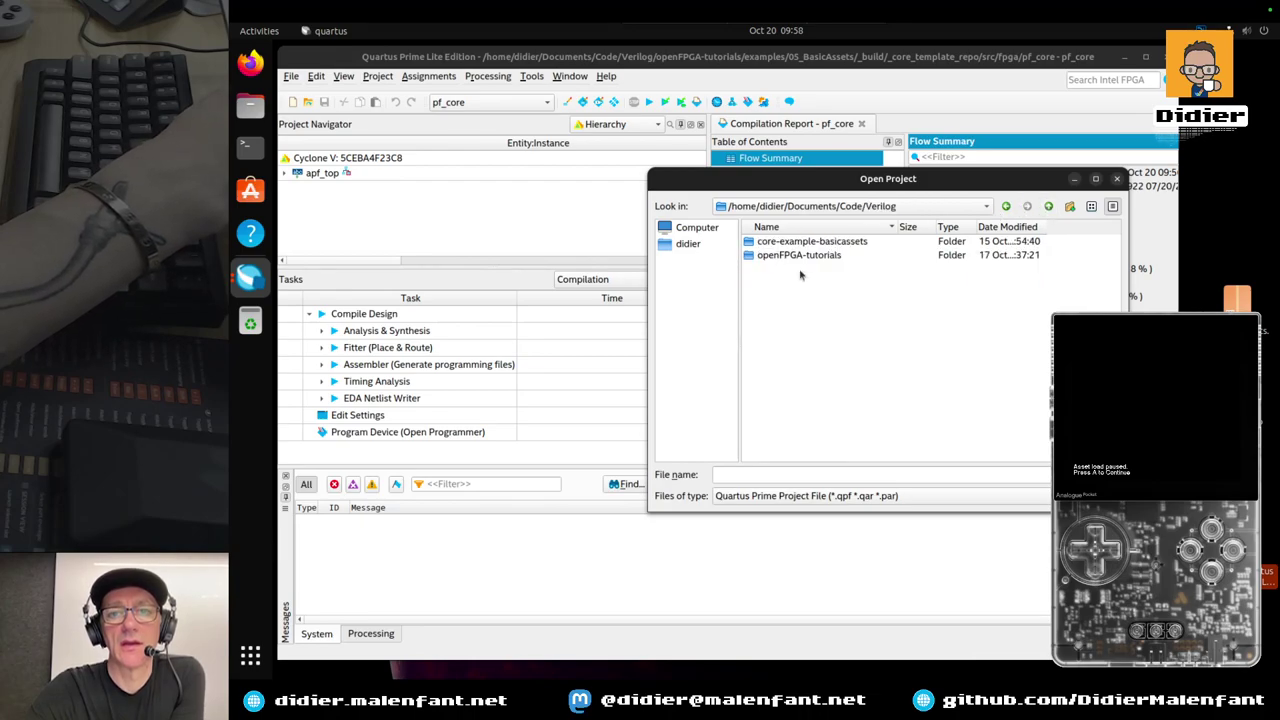
{"action": "double_click", "coordinate": [789, 256]}
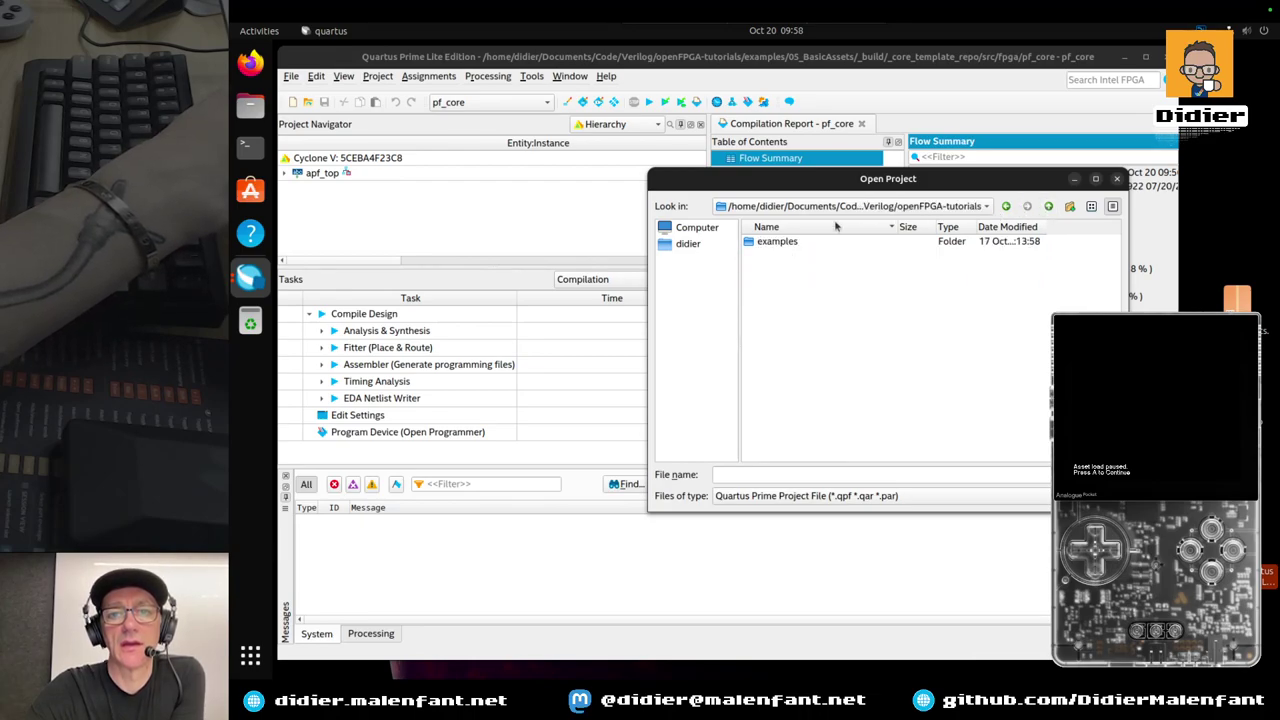
{"action": "left_click", "coordinate": [1046, 206]}
{"action": "double_click", "coordinate": [789, 242]}
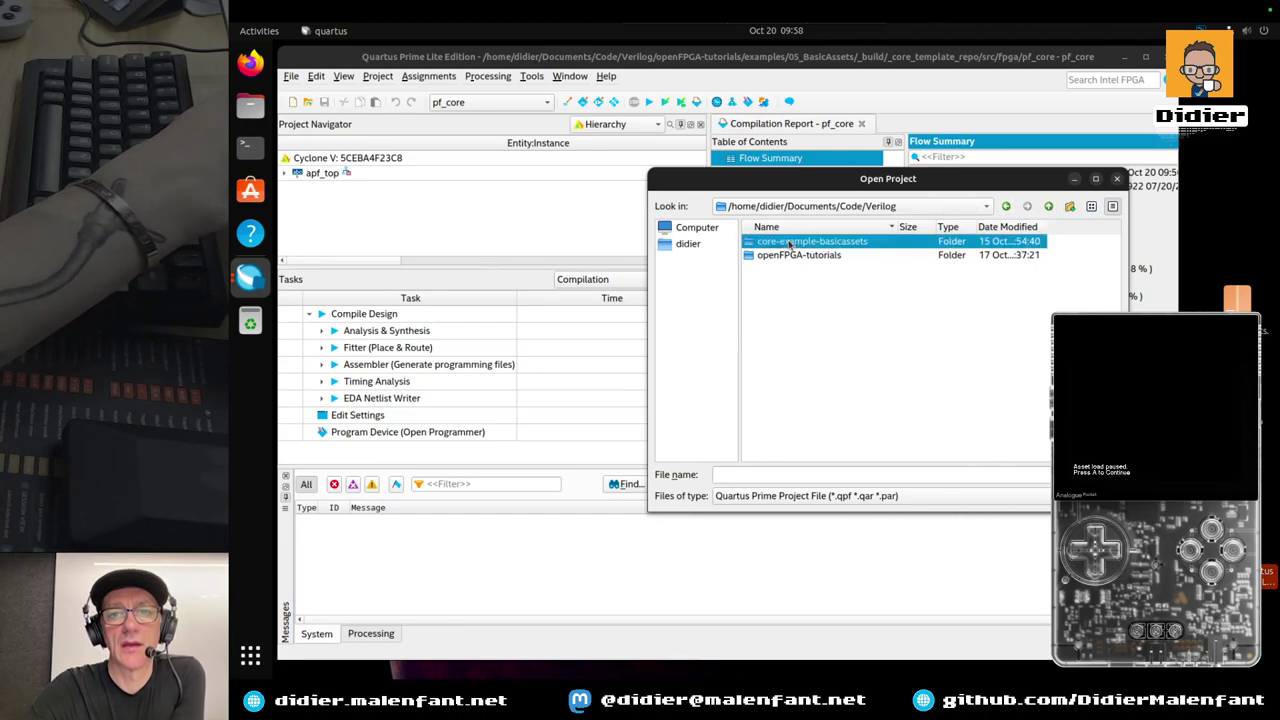
{"action": "left_click", "coordinate": [1048, 206]}
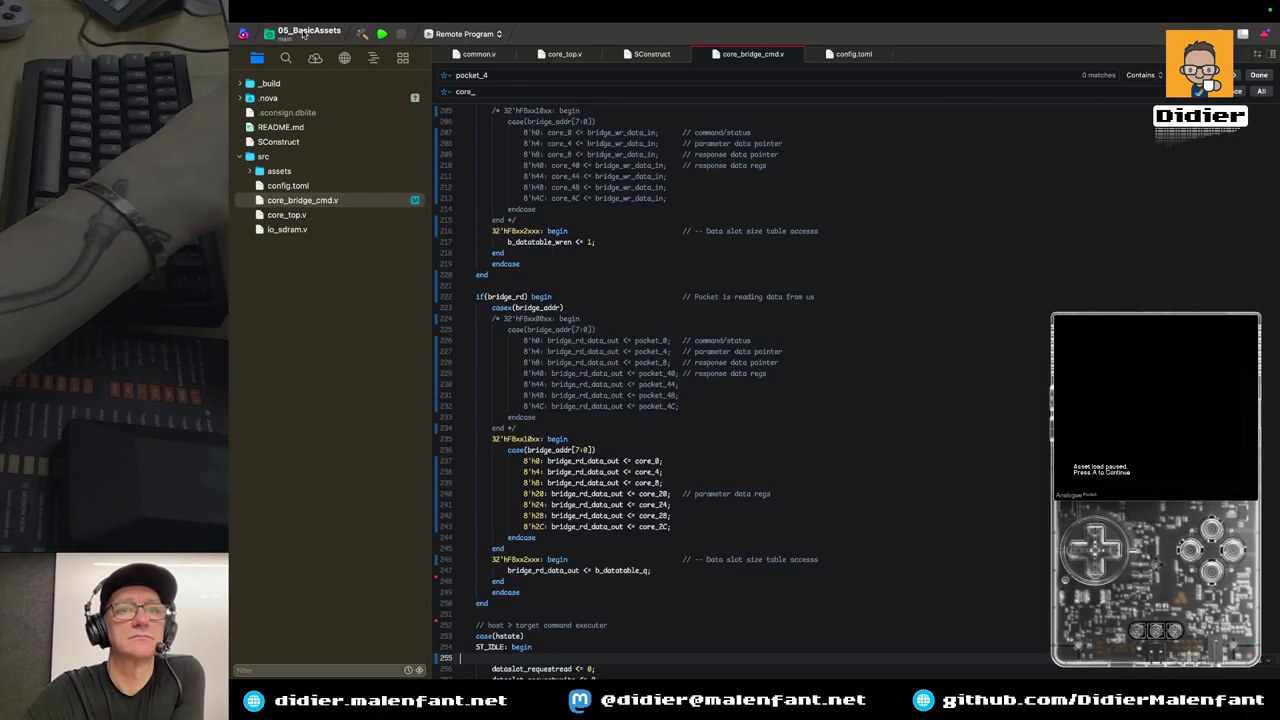
Switch to the Nova code editor, check the 05_BasicAssets project settings, and reveal core_bridge_cmd.v in Finder
{"action": "left_click", "coordinate": [303, 35]}
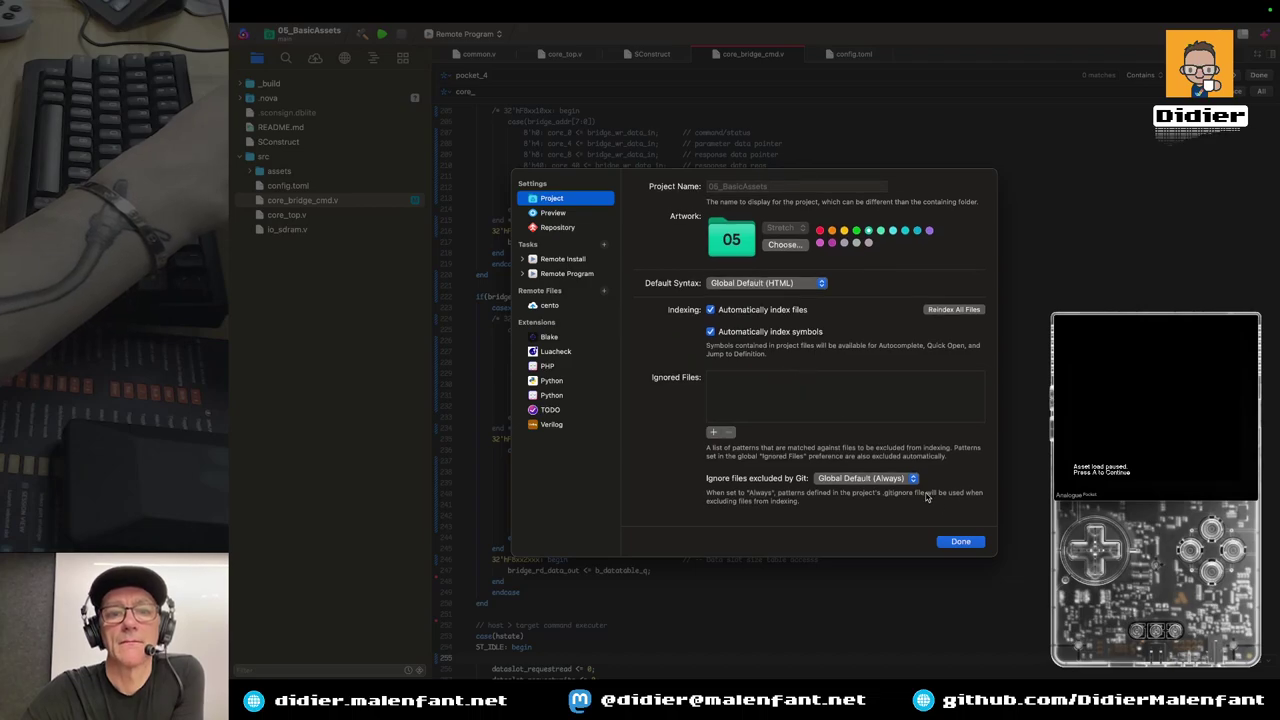
{"action": "left_click", "coordinate": [951, 540]}
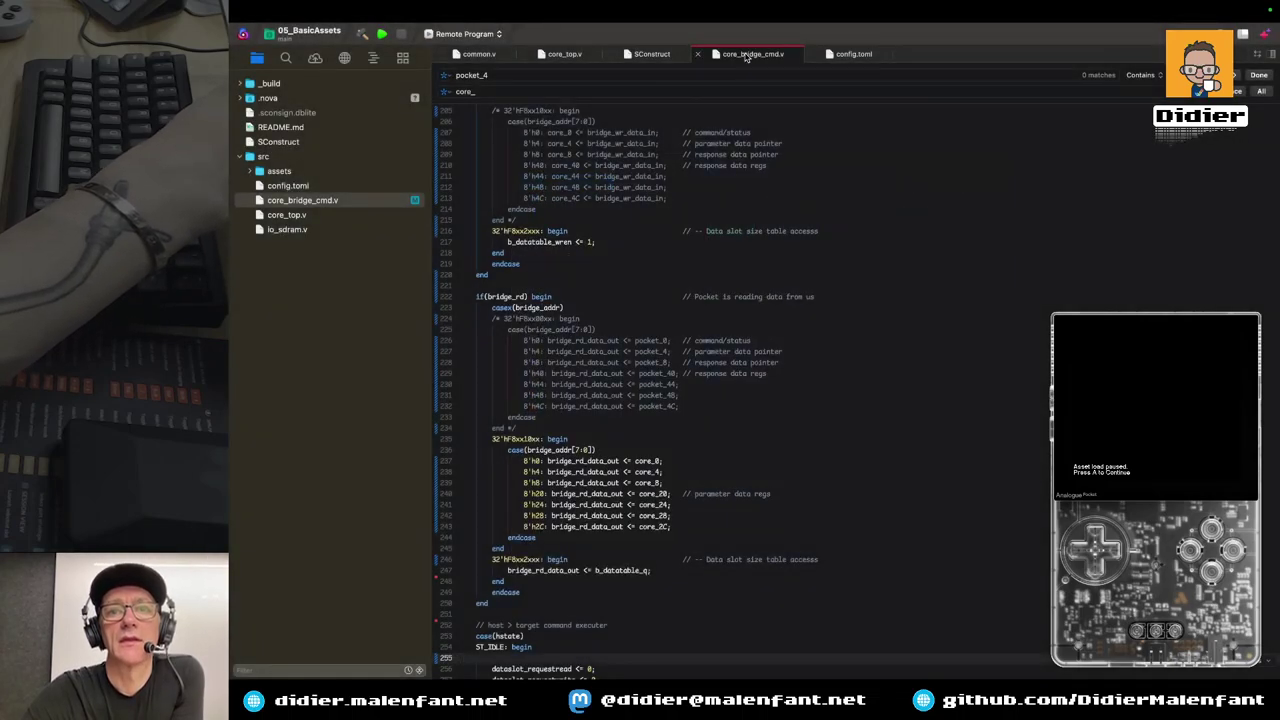
{"action": "right_click", "coordinate": [746, 57]}
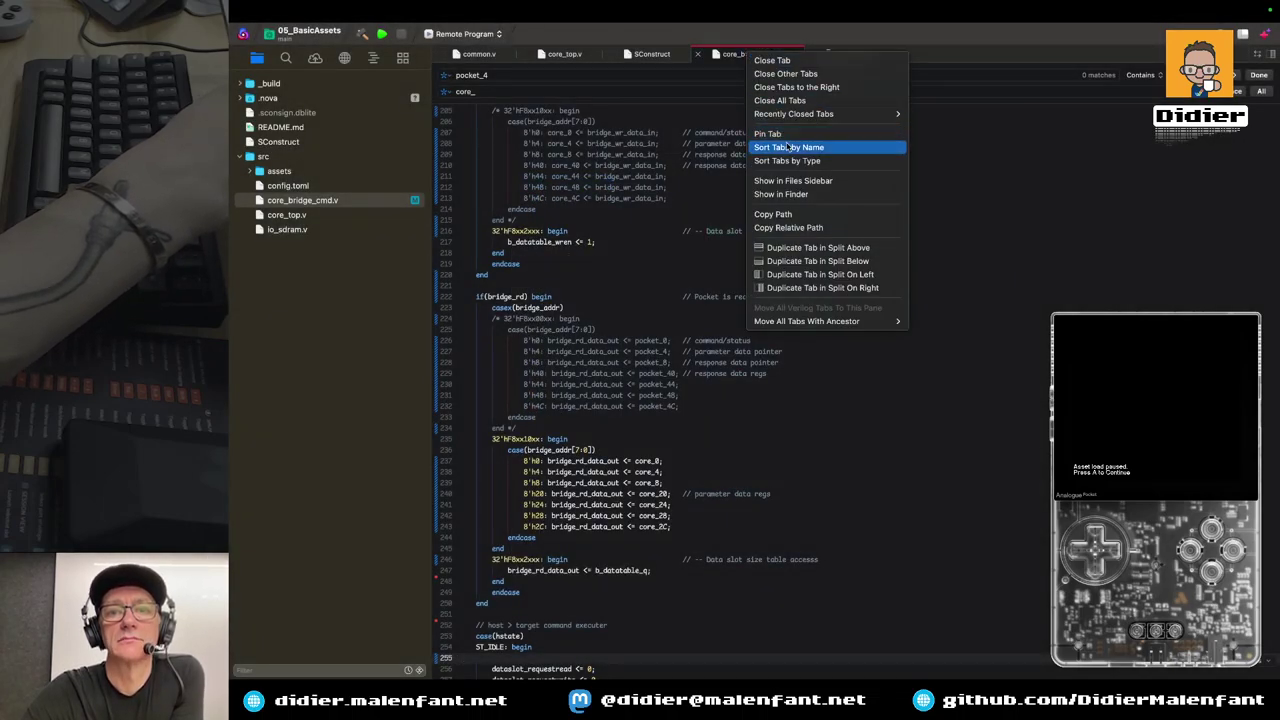
{"action": "left_click", "coordinate": [818, 194]}
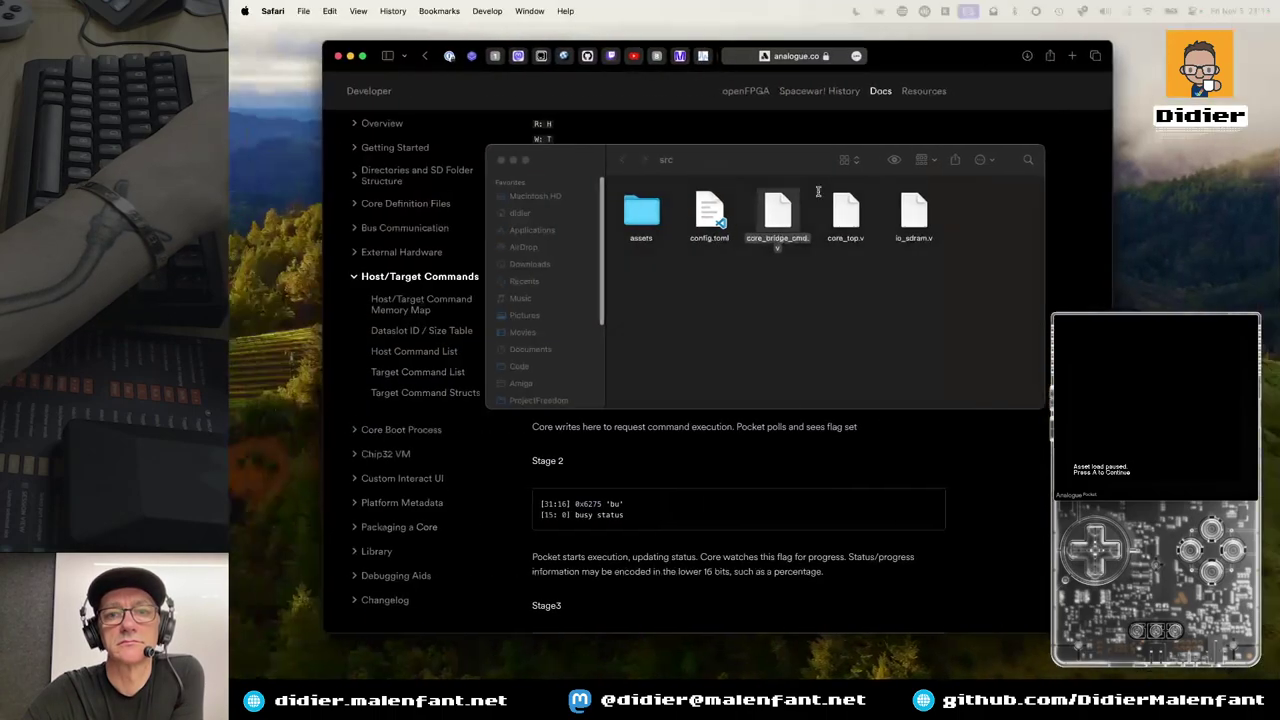
Minimize the browser, show the src folder as columns to check where core_bridge_cmd.v is stored, and close the Finder window
{"action": "left_click", "coordinate": [350, 56]}
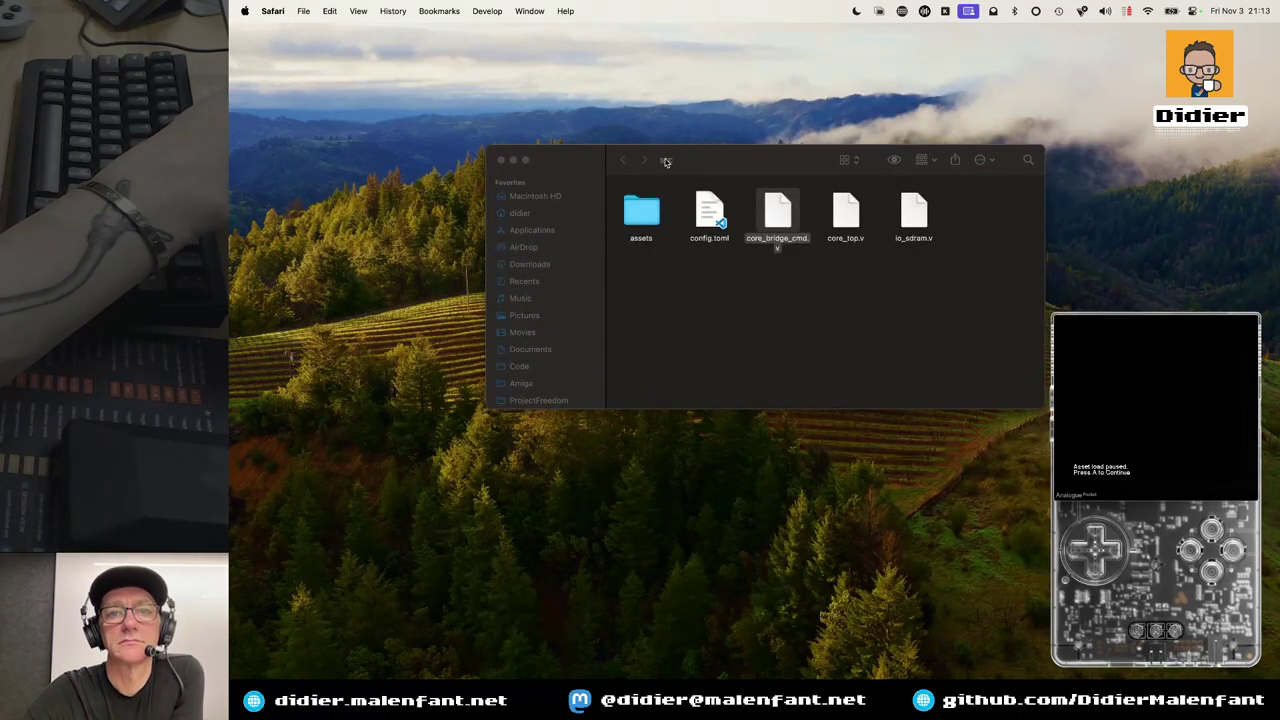
{"action": "left_click", "coordinate": [666, 161]}
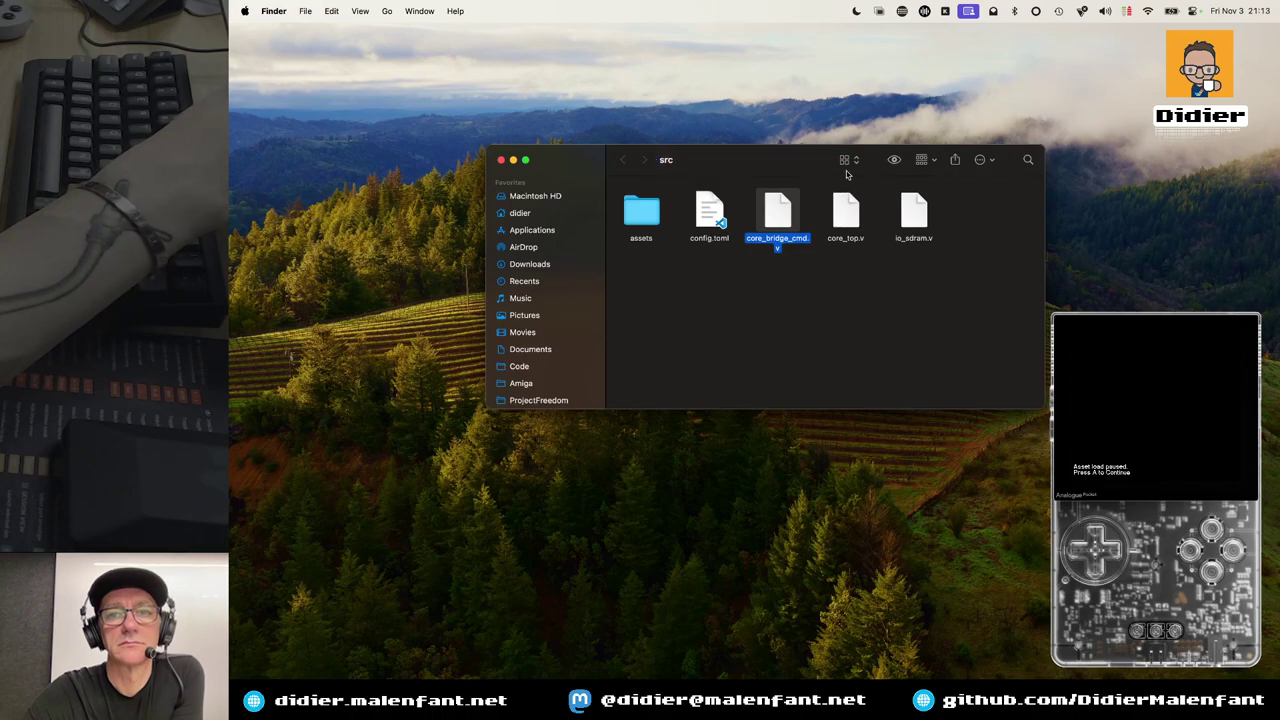
{"action": "left_click", "coordinate": [847, 161]}
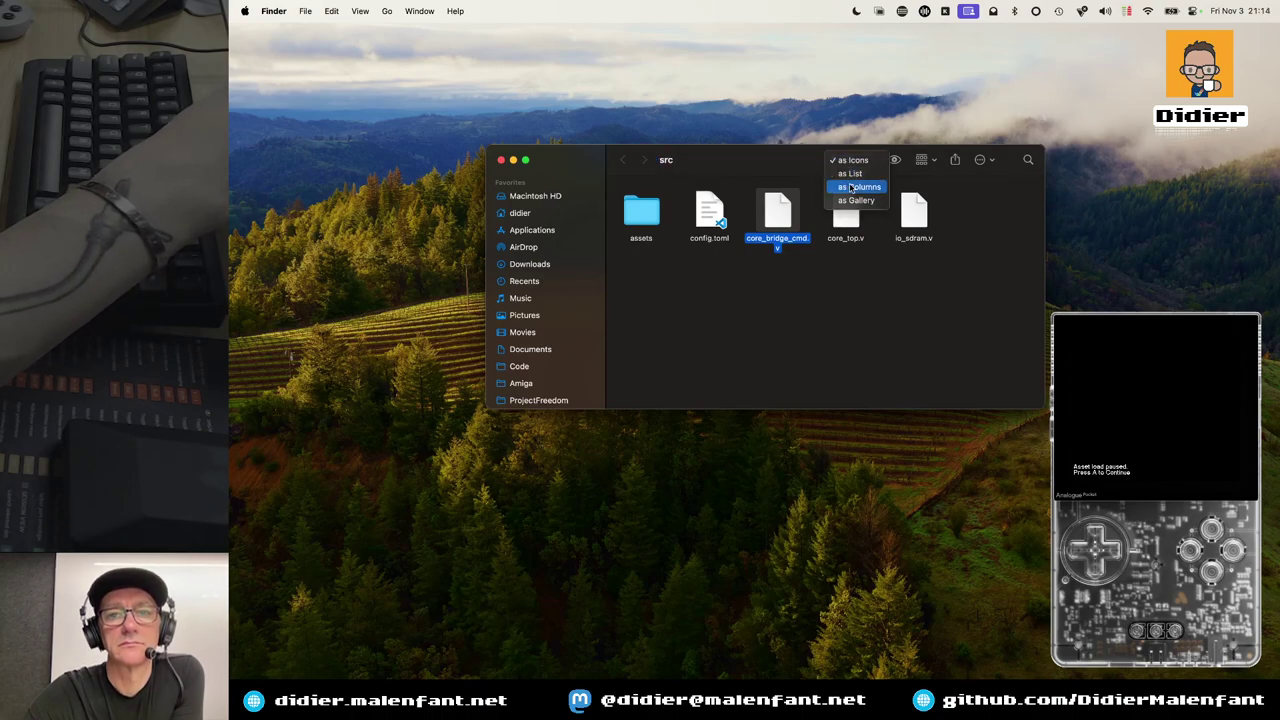
{"action": "left_click", "coordinate": [857, 187]}
{"action": "scroll", "coordinate": [673, 240], "scroll_direction": "left", "scroll_amount": 5}
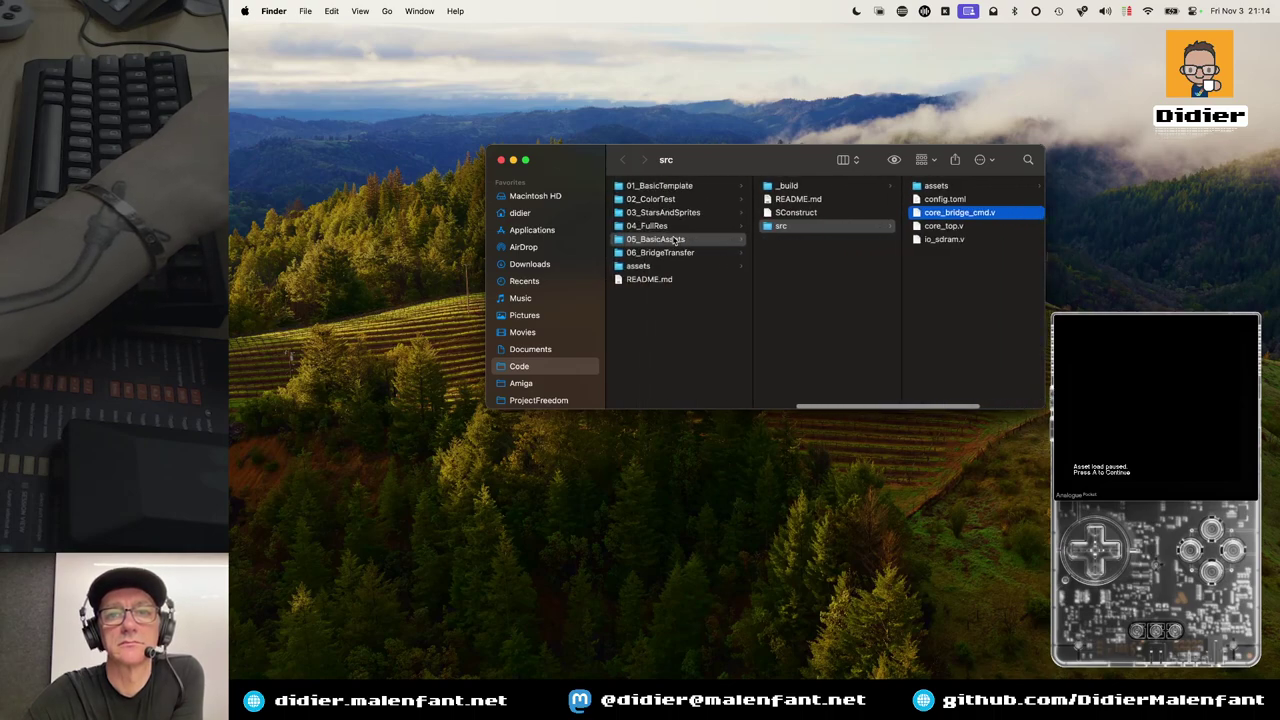
{"action": "scroll", "coordinate": [675, 240], "scroll_direction": "right", "scroll_amount": 3}
{"action": "scroll", "coordinate": [673, 240], "scroll_direction": "right", "scroll_amount": 3}
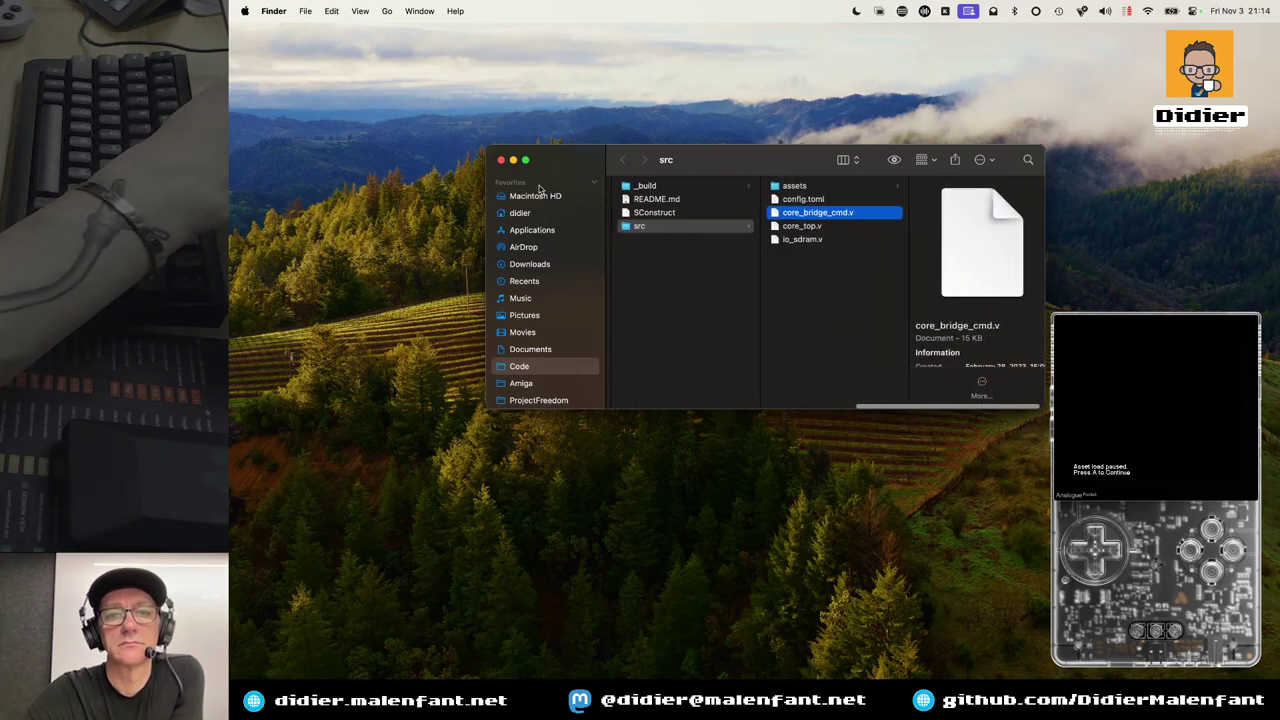
{"action": "left_click", "coordinate": [501, 160]}
Return to Quartus and open pf_core.qpf from openFPGA-tutorials/examples/05_BasicAssets/_build/_core_template_repo/src/fpga
{"action": "key", "text": "ctrl+Right"}
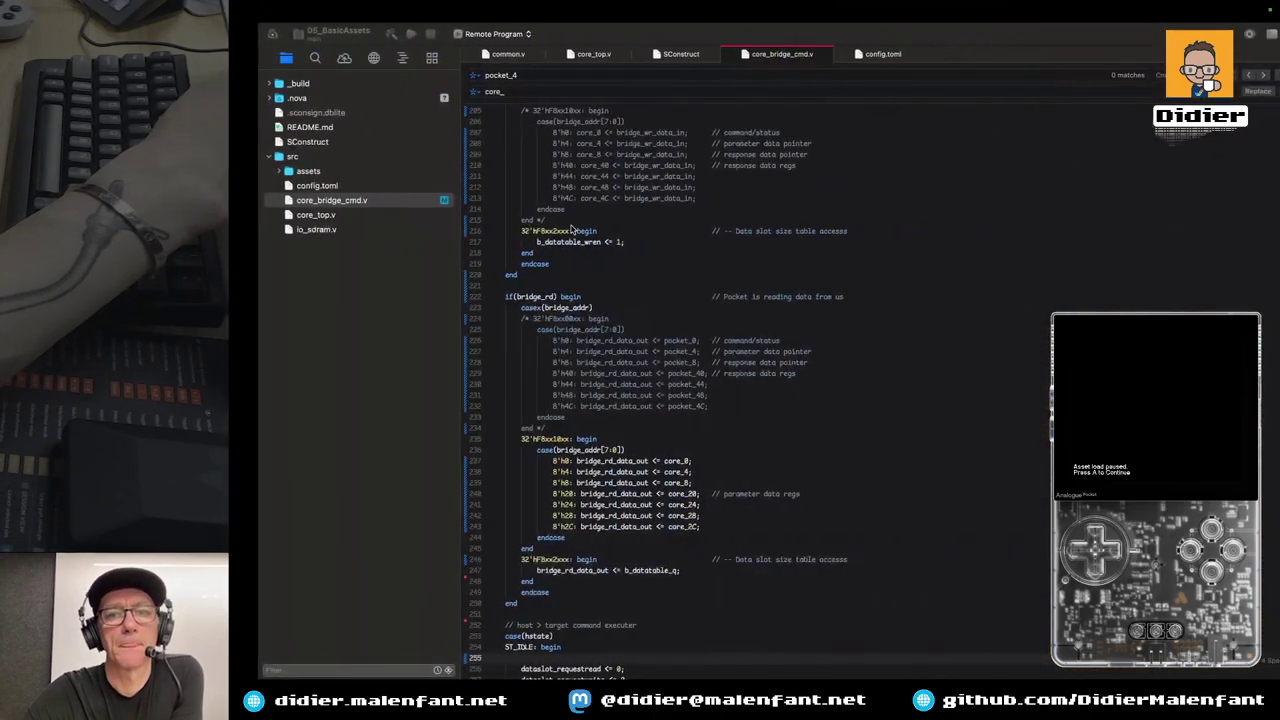
{"action": "scroll", "coordinate": [622, 280], "scroll_direction": "up", "scroll_amount": 4}
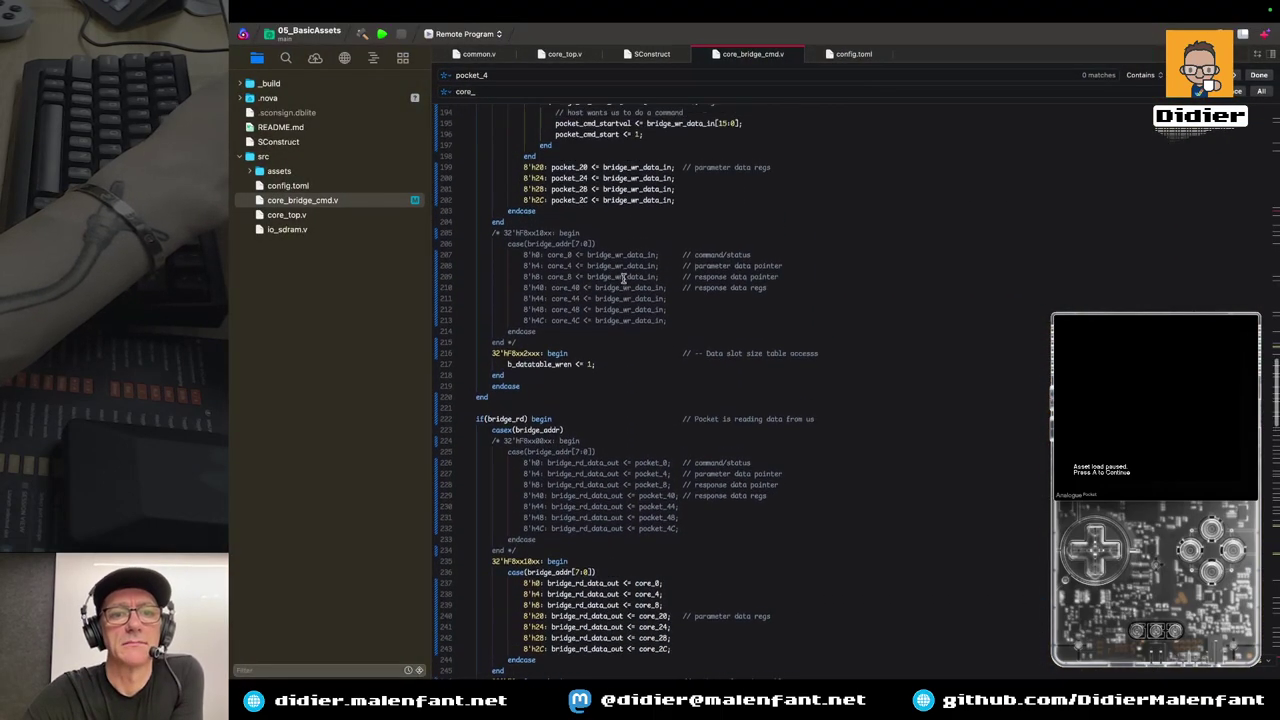
{"action": "key", "text": "ctrl+Right"}
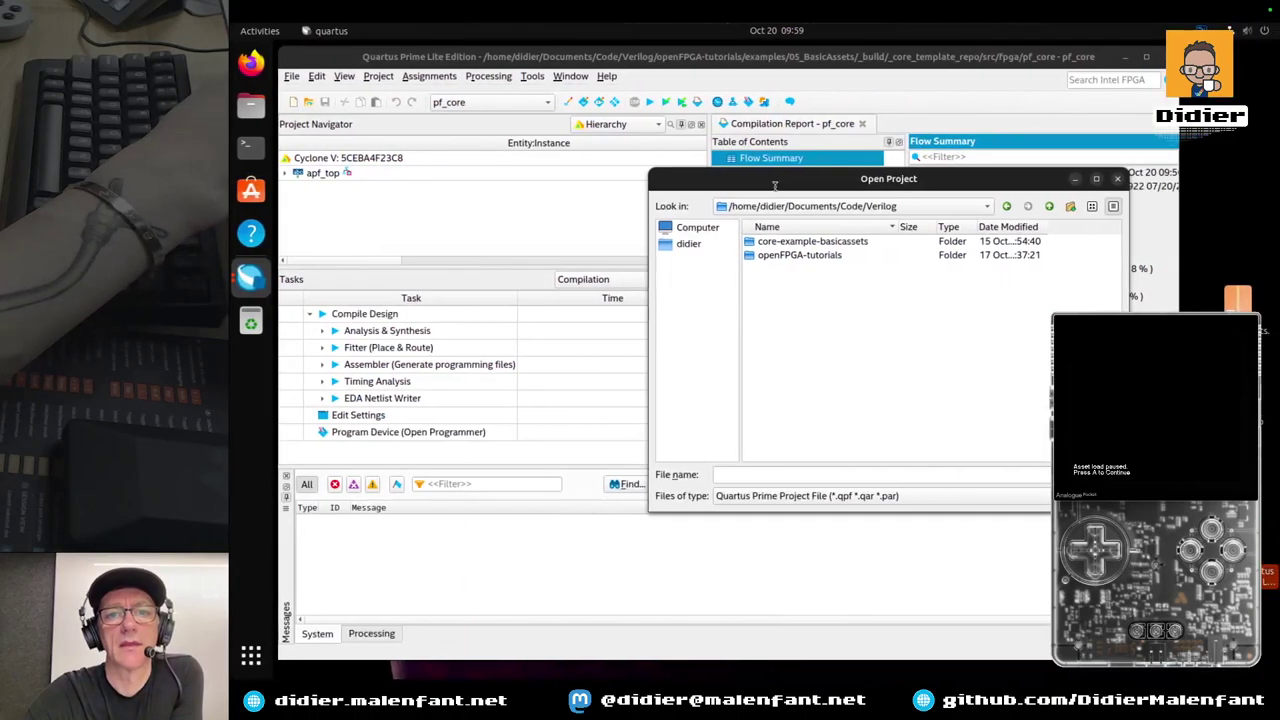
{"action": "double_click", "coordinate": [790, 254]}
{"action": "left_click", "coordinate": [790, 242]}
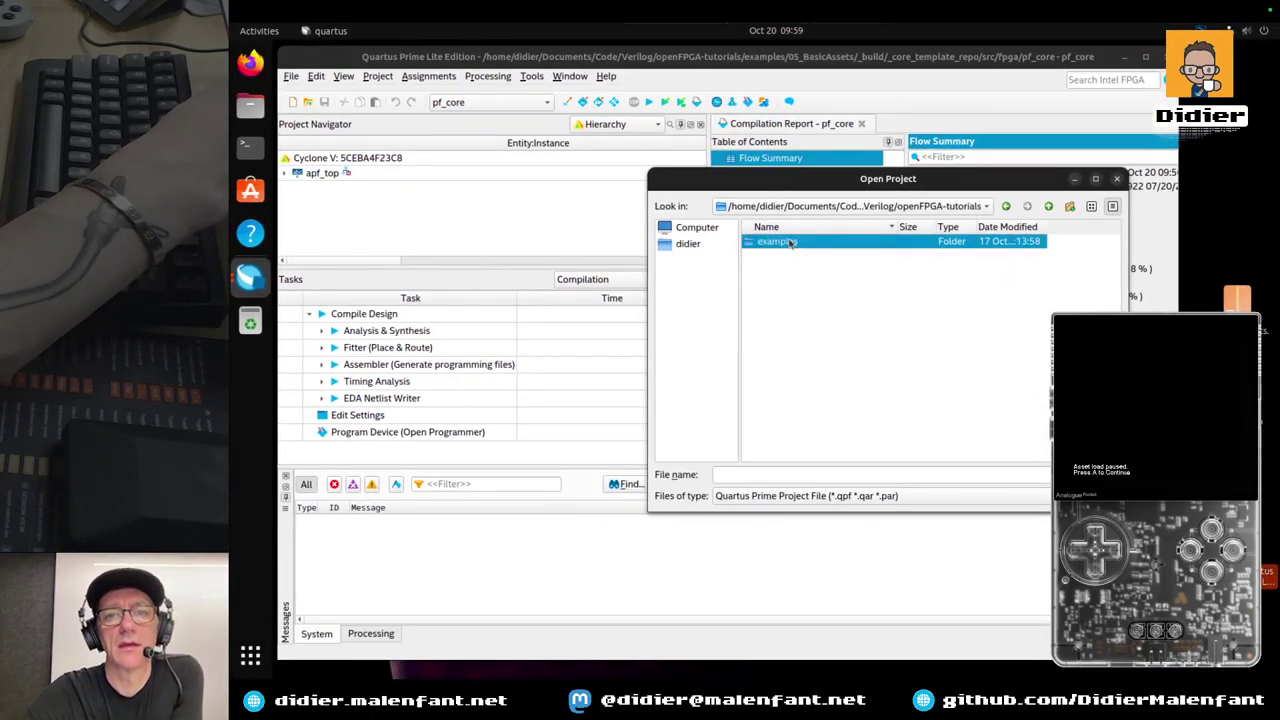
{"action": "double_click", "coordinate": [790, 242]}
{"action": "double_click", "coordinate": [786, 297]}
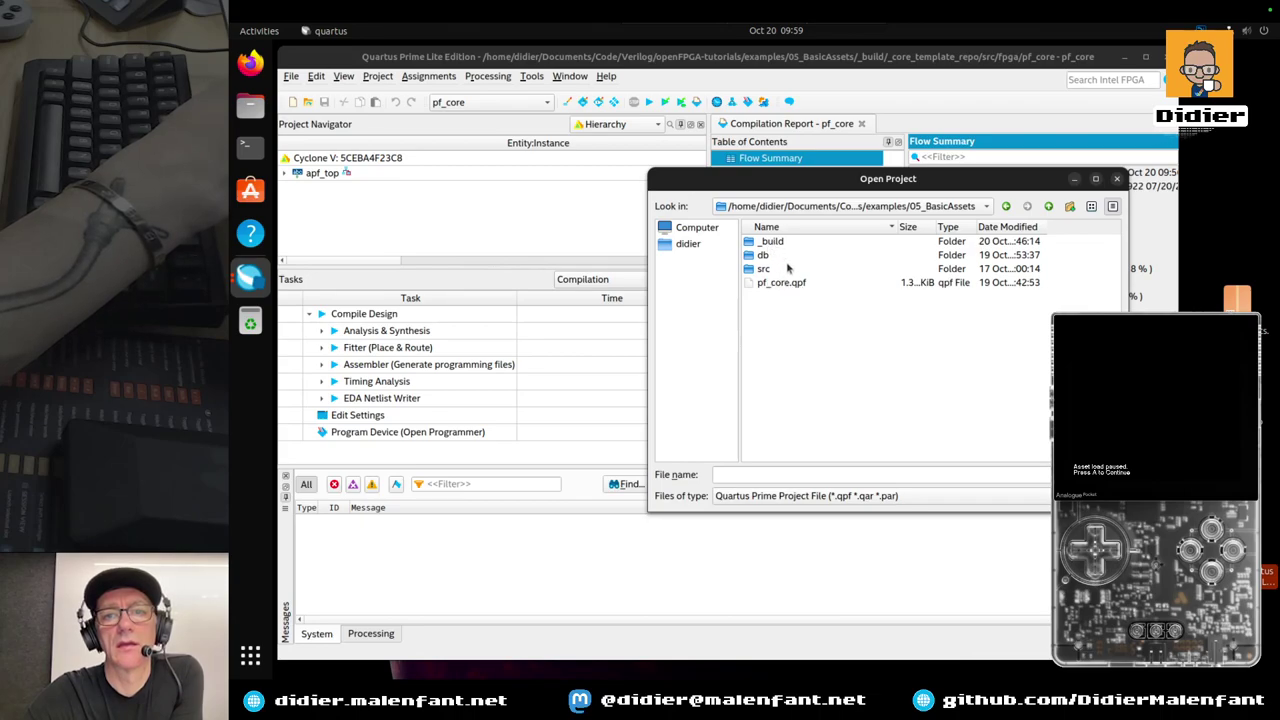
{"action": "double_click", "coordinate": [768, 242]}
{"action": "double_click", "coordinate": [780, 256]}
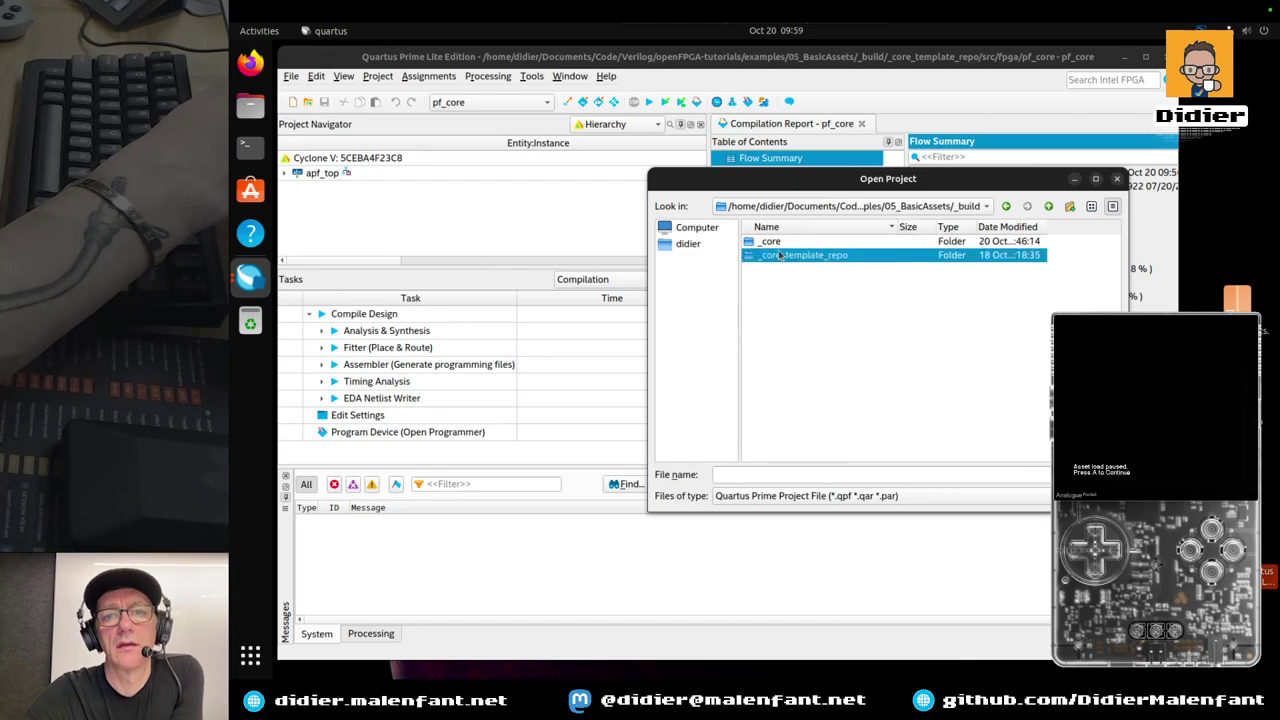
{"action": "double_click", "coordinate": [766, 241]}
{"action": "double_click", "coordinate": [765, 242]}
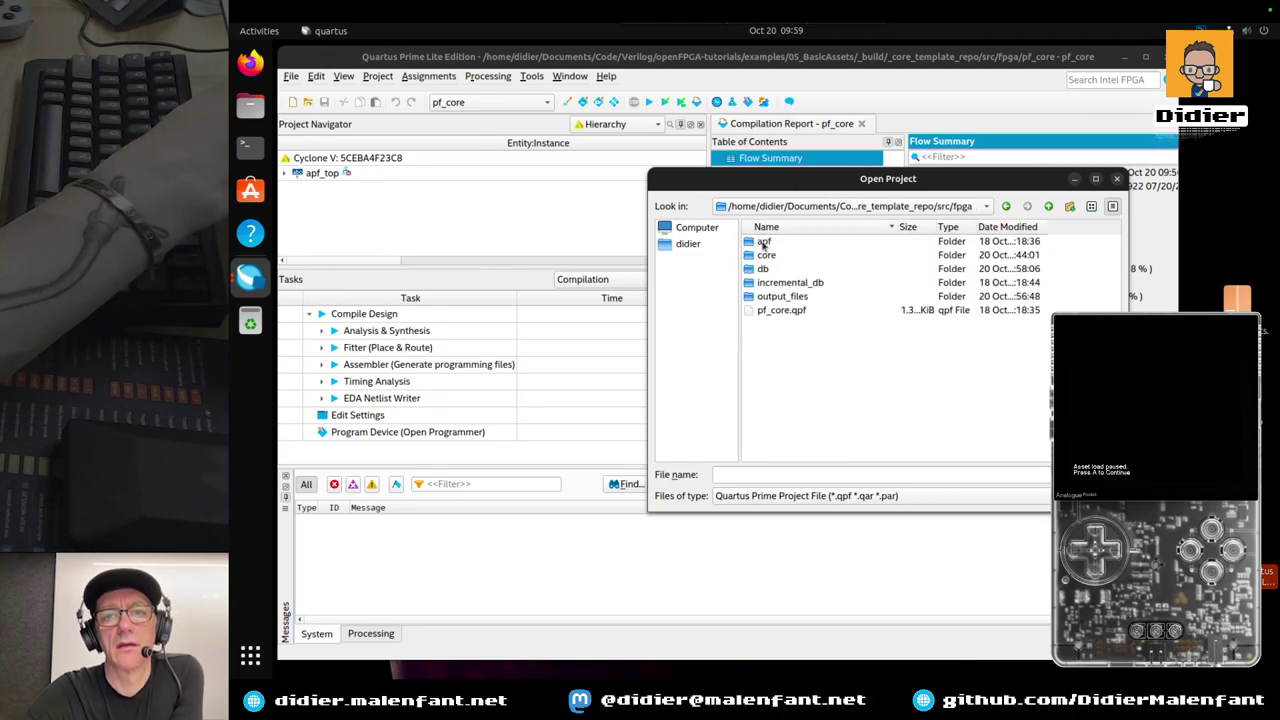
{"action": "double_click", "coordinate": [783, 310]}
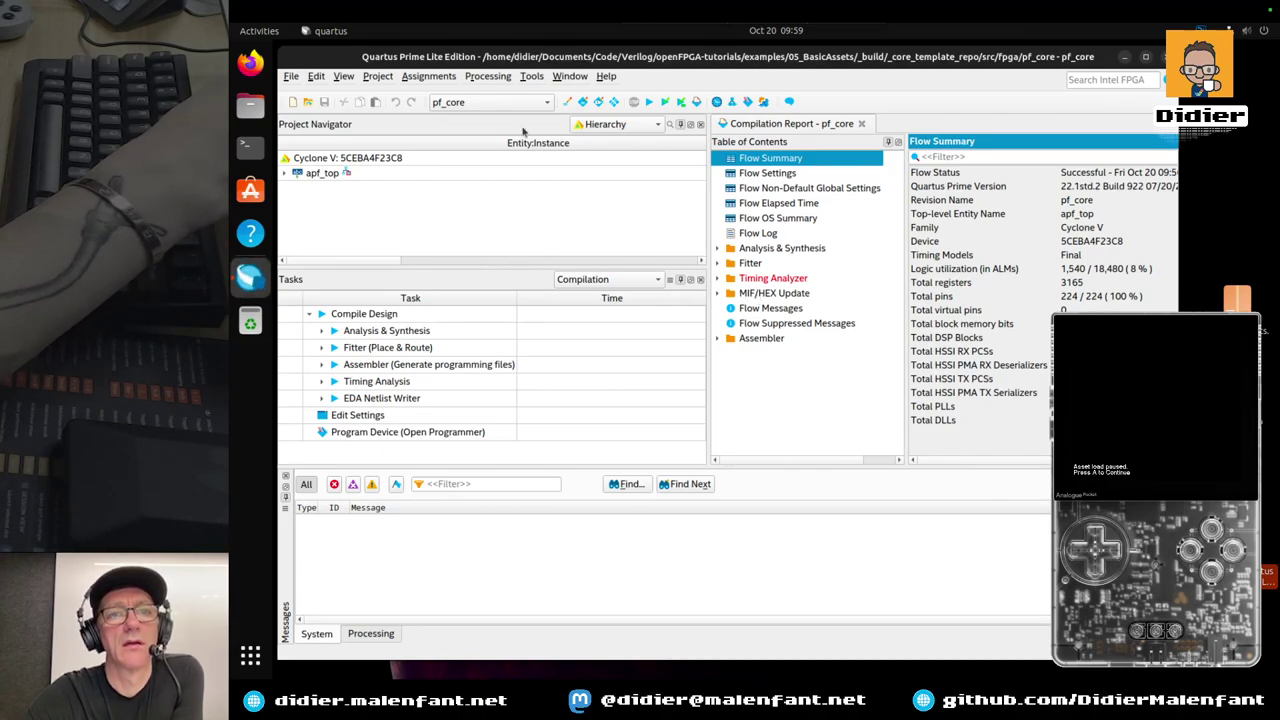
List the project files, open core/core_bridge_cmd.v, and examine its bridge_wr and bridge_rd blocks against the recent edits
{"action": "left_click", "coordinate": [600, 124]}
{"action": "left_click", "coordinate": [594, 139]}
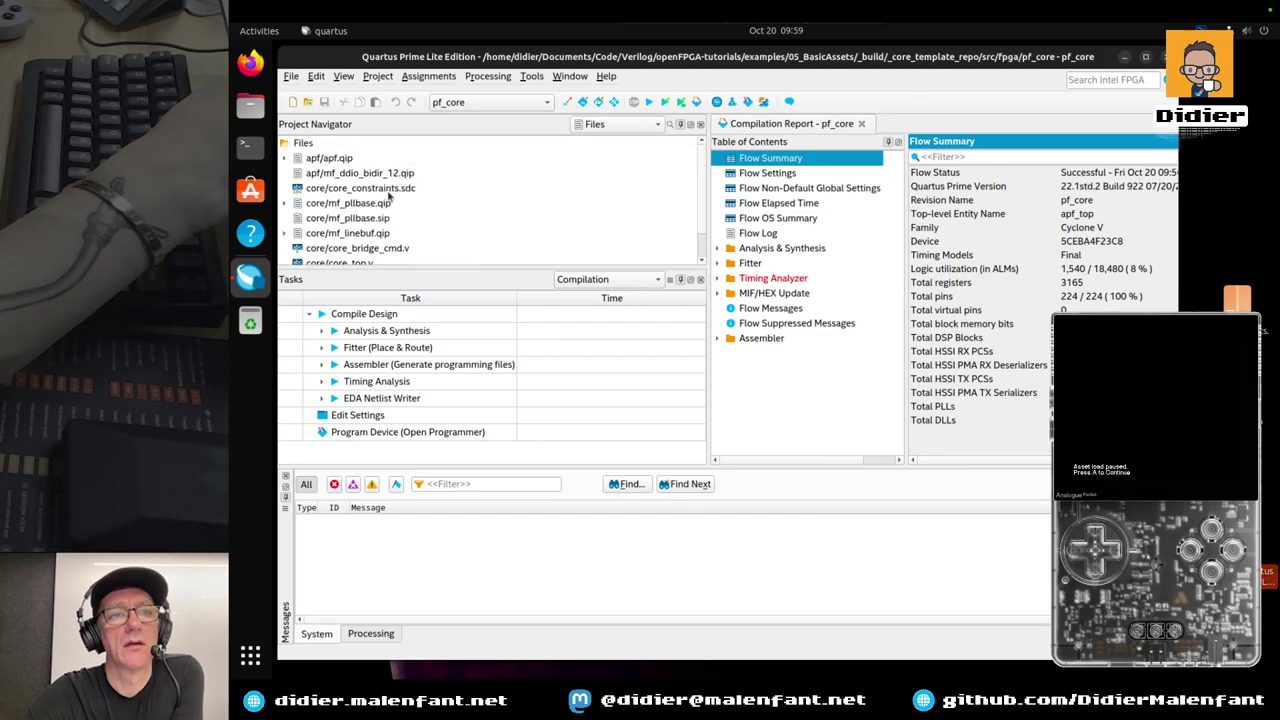
{"action": "double_click", "coordinate": [377, 249]}
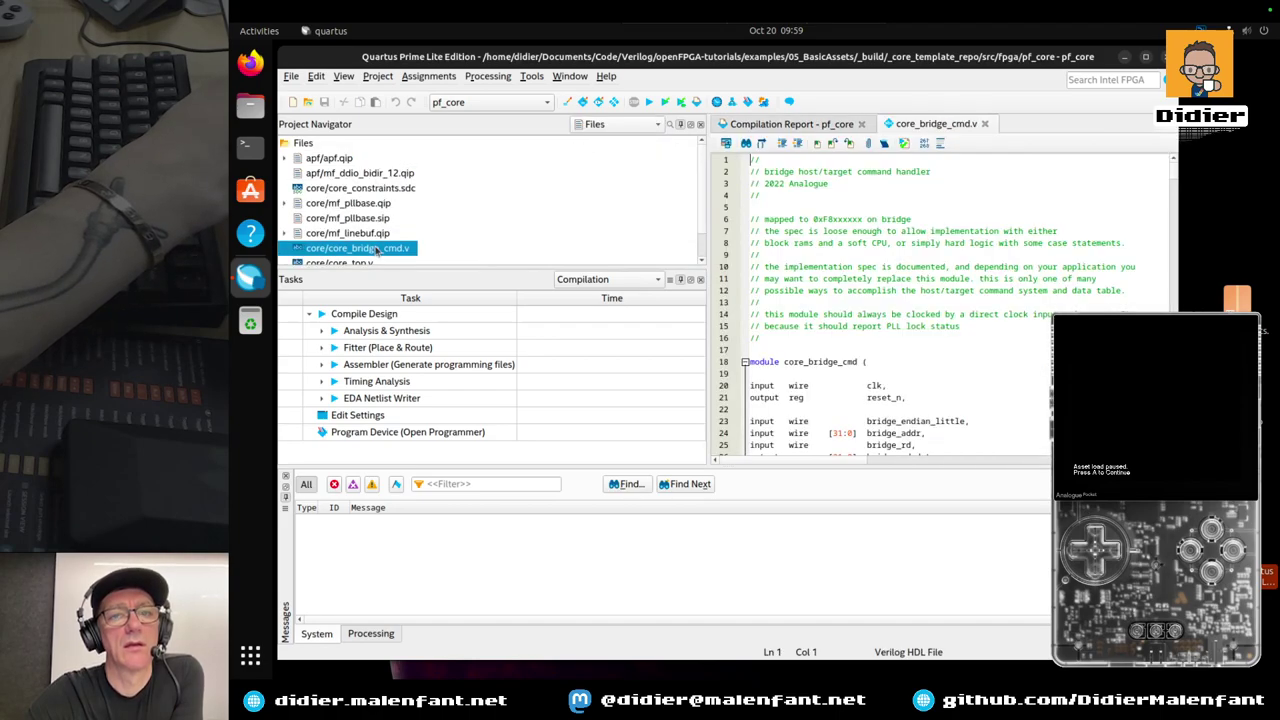
{"action": "scroll", "coordinate": [795, 347], "scroll_direction": "down", "scroll_amount": 20}
{"action": "scroll", "coordinate": [795, 347], "scroll_direction": "down", "scroll_amount": 16}
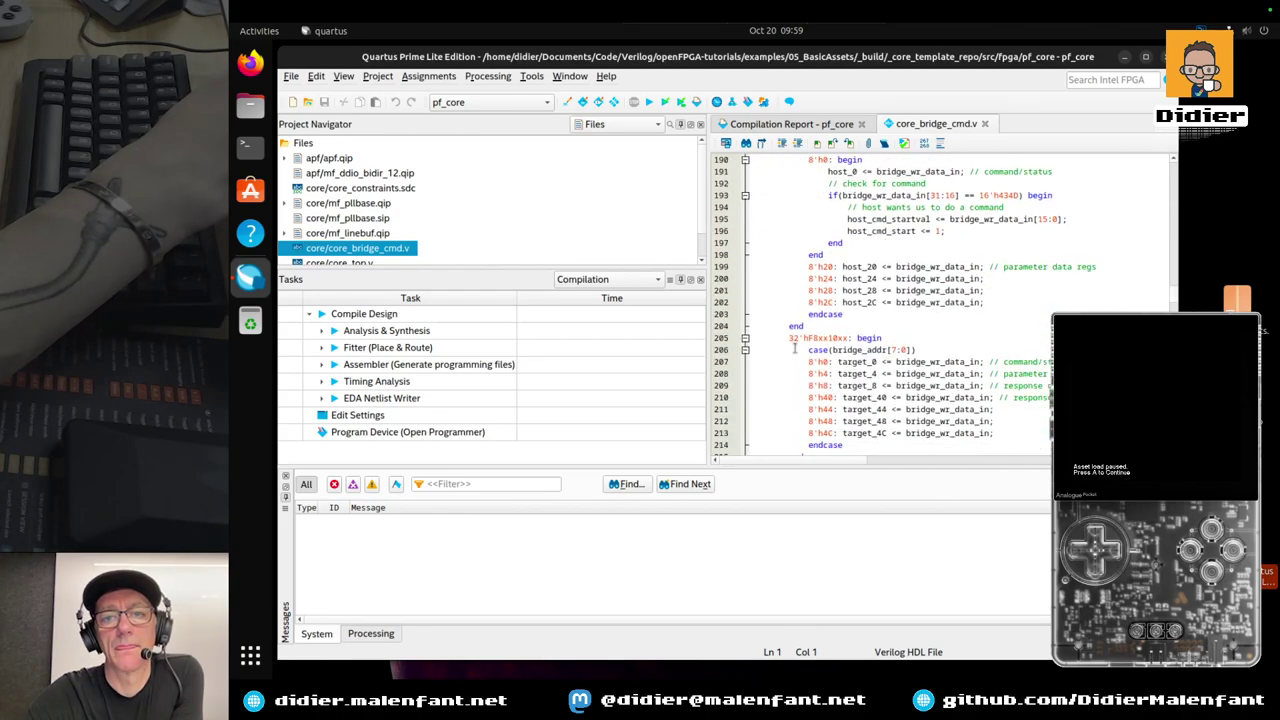
{"action": "scroll", "coordinate": [795, 347], "scroll_direction": "down", "scroll_amount": 5}
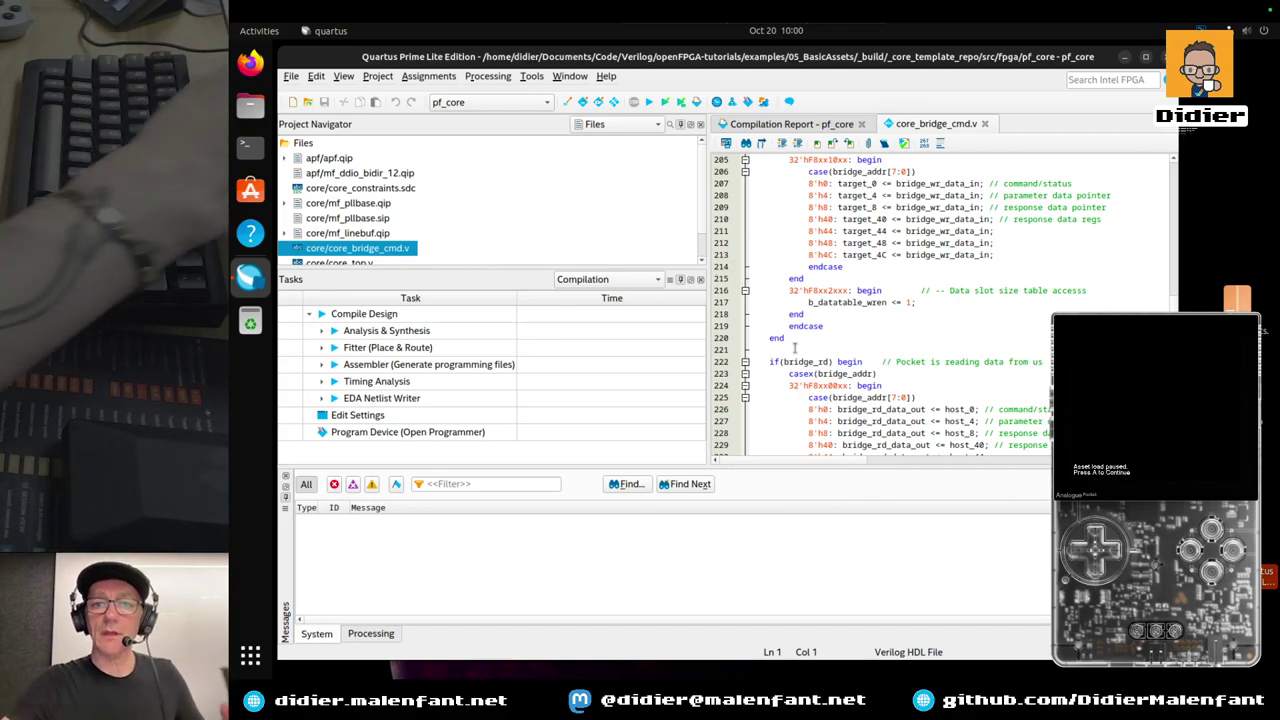
{"action": "scroll", "coordinate": [832, 366], "scroll_direction": "down", "scroll_amount": 3}
{"action": "scroll", "coordinate": [832, 366], "scroll_direction": "up", "scroll_amount": 5}
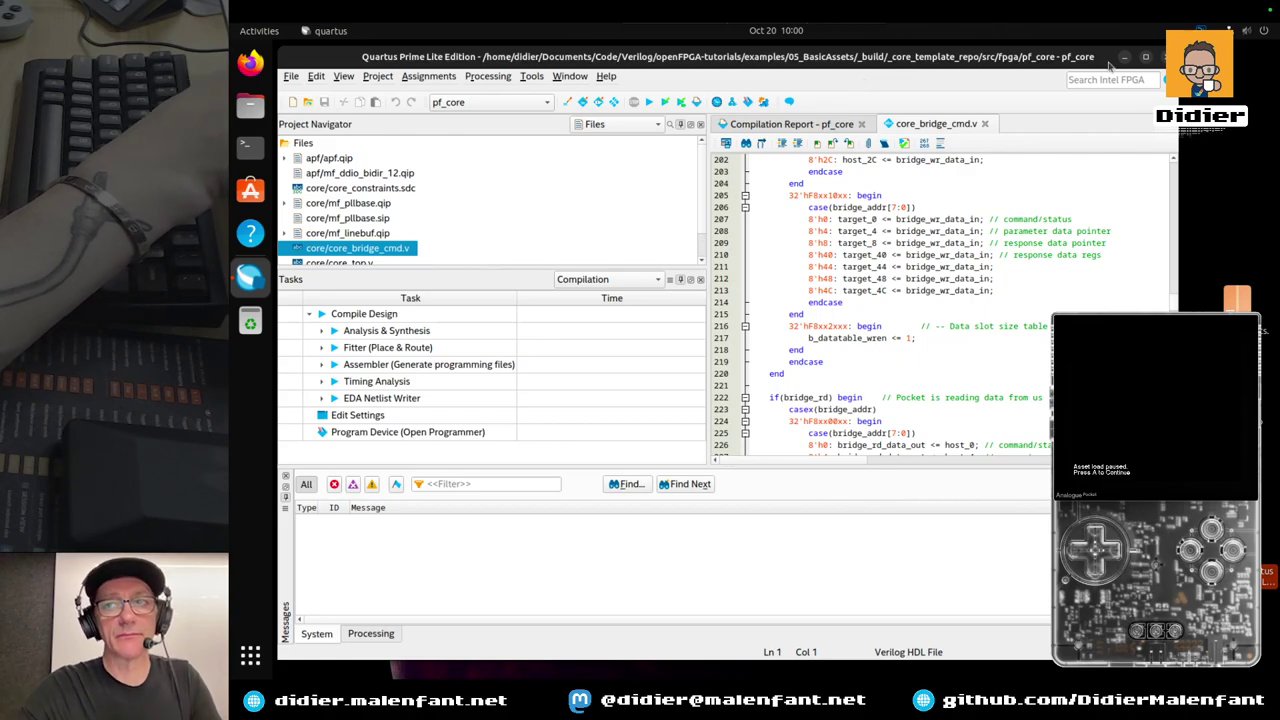
Build the Remote Program task in the Nova code editor, and dismiss the missing file notice while pf_core reopens in Quartus
{"action": "key", "text": "ctrl+Right"}
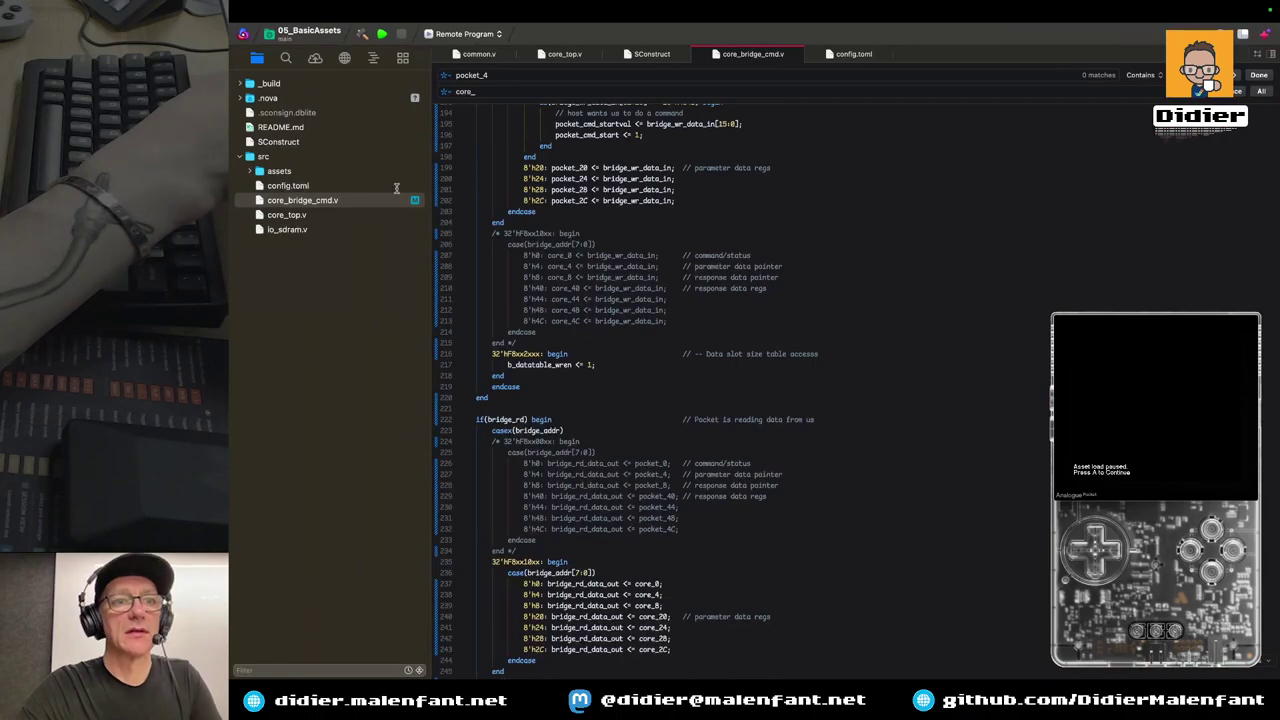
{"action": "left_click", "coordinate": [362, 34]}
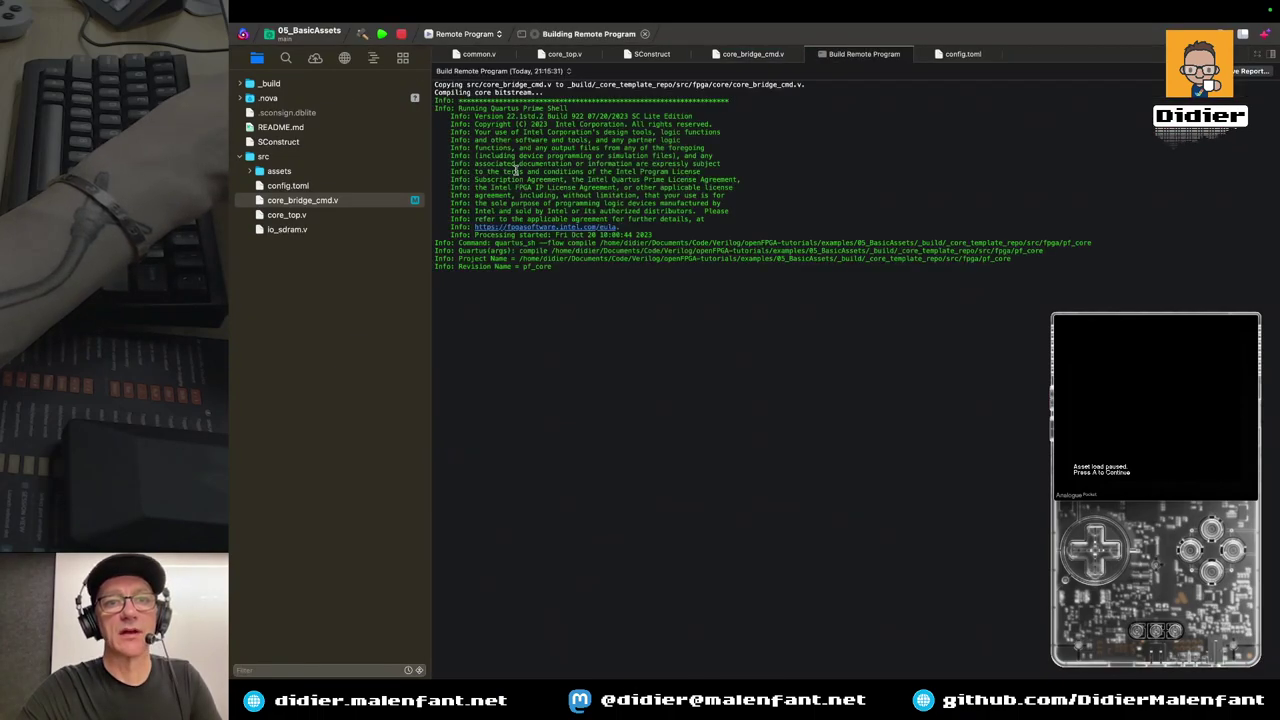
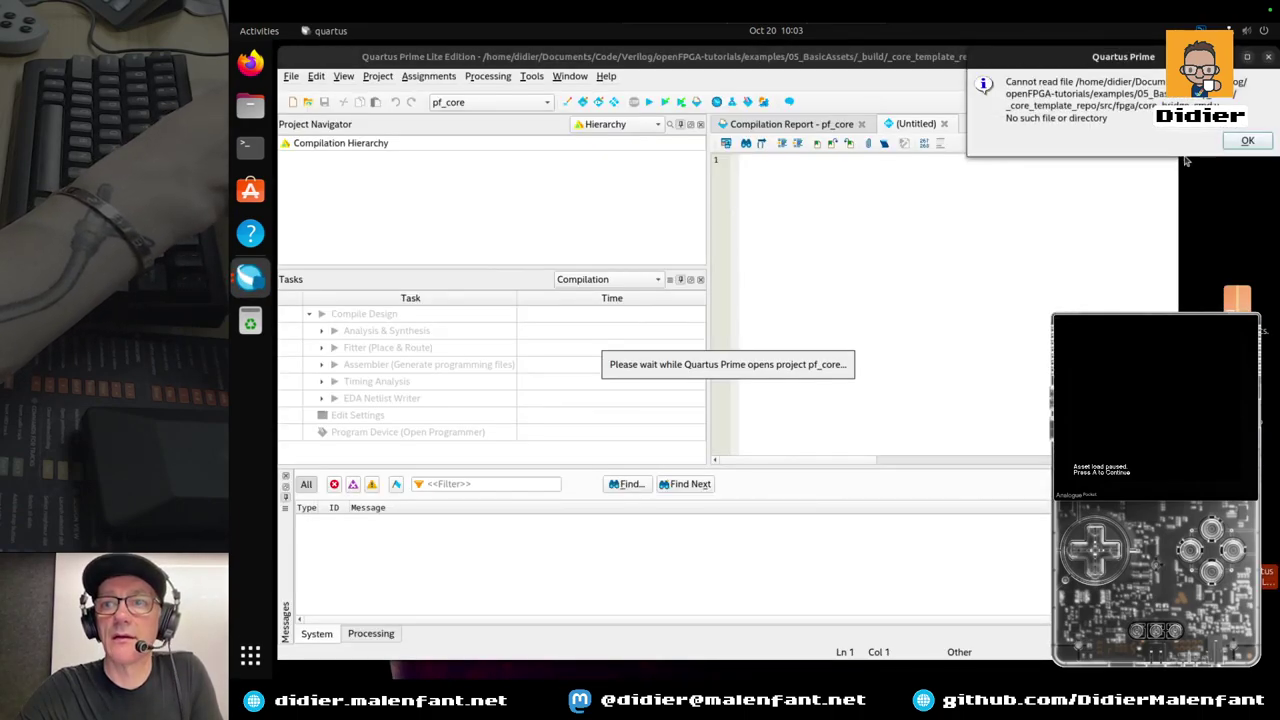
{"action": "left_click", "coordinate": [1246, 142]}
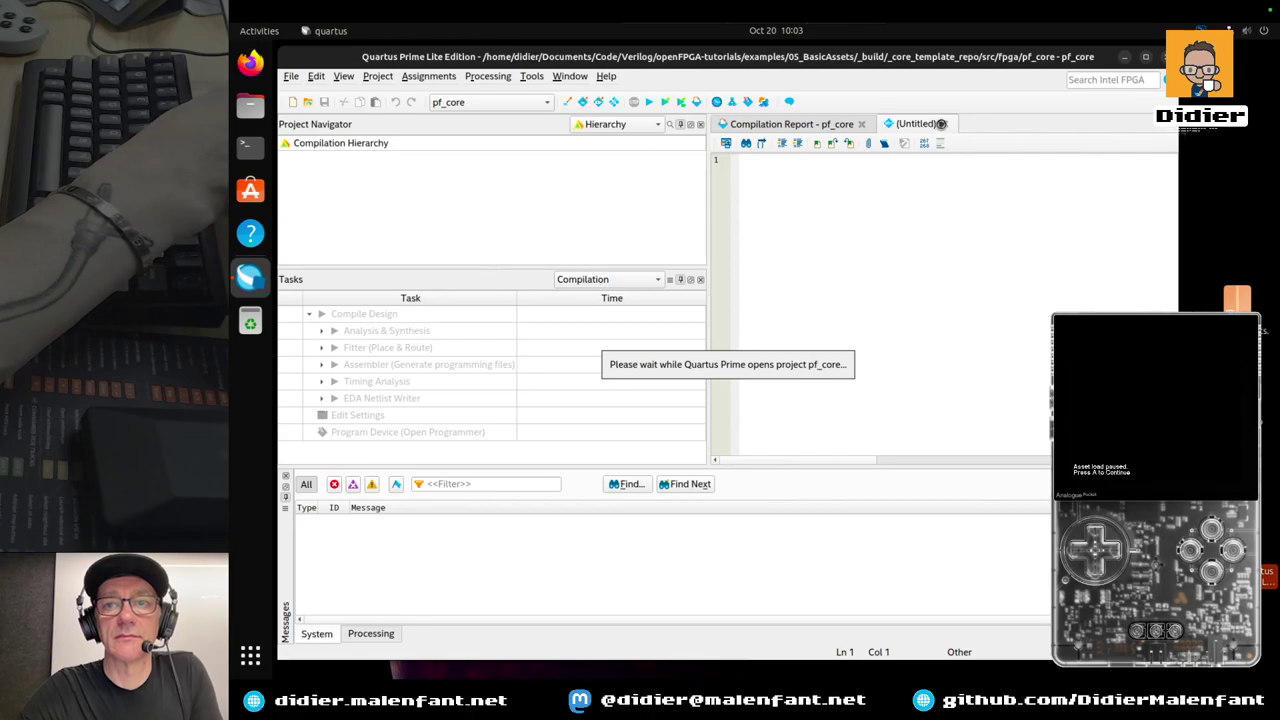
Close the untitled file, list the project files, open core/core_bridge_cmd.v, and check that its bridge_wr block contains the recent edits
{"action": "left_click", "coordinate": [941, 123]}
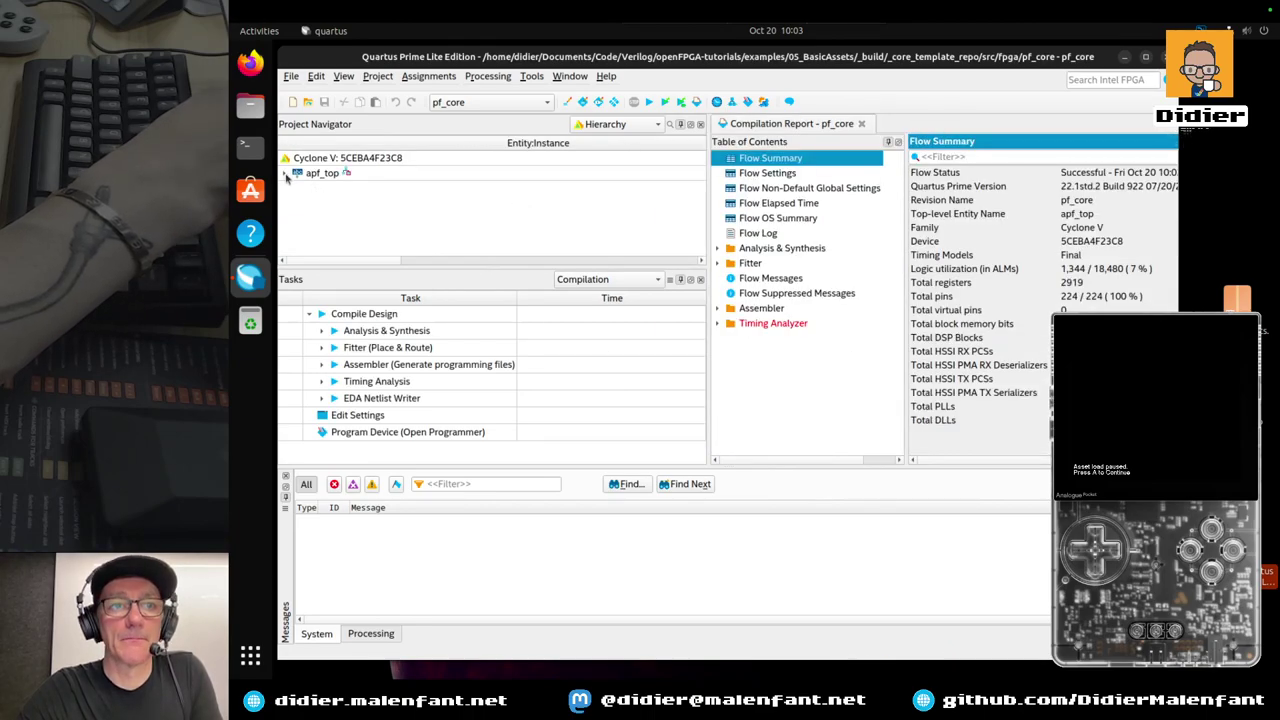
{"action": "left_click", "coordinate": [615, 123]}
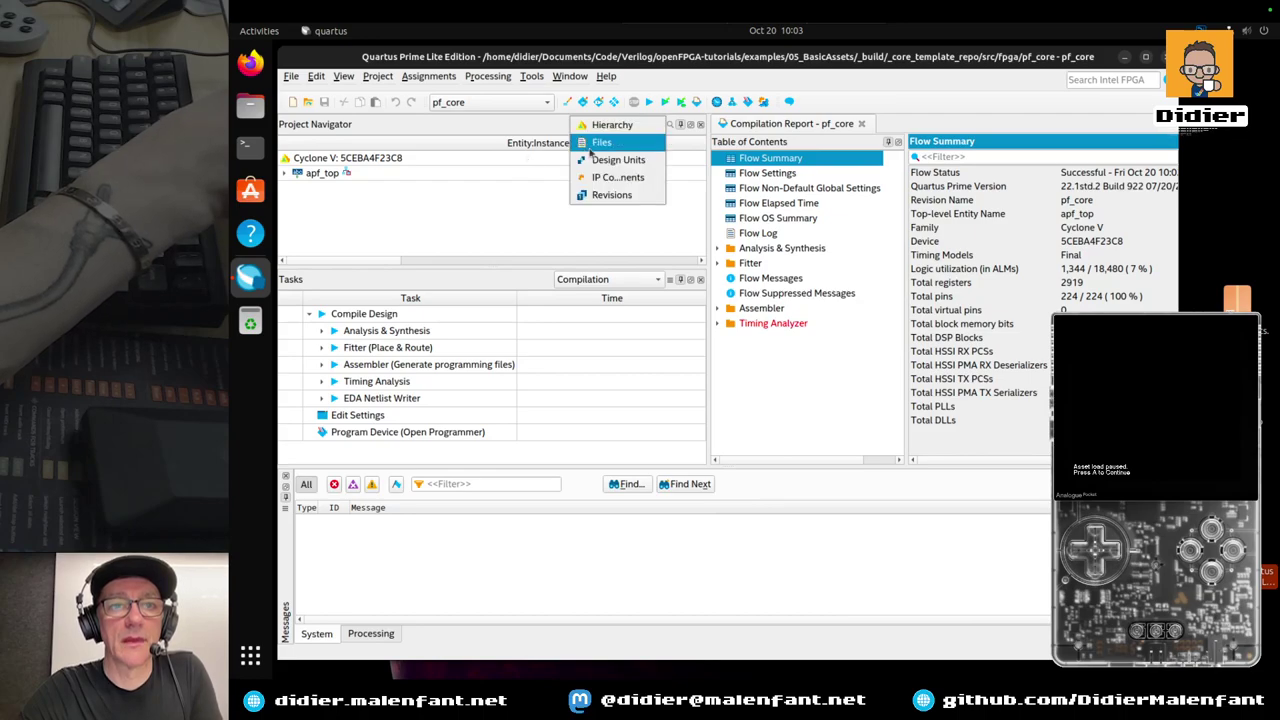
{"action": "left_click", "coordinate": [592, 142]}
{"action": "double_click", "coordinate": [373, 248]}
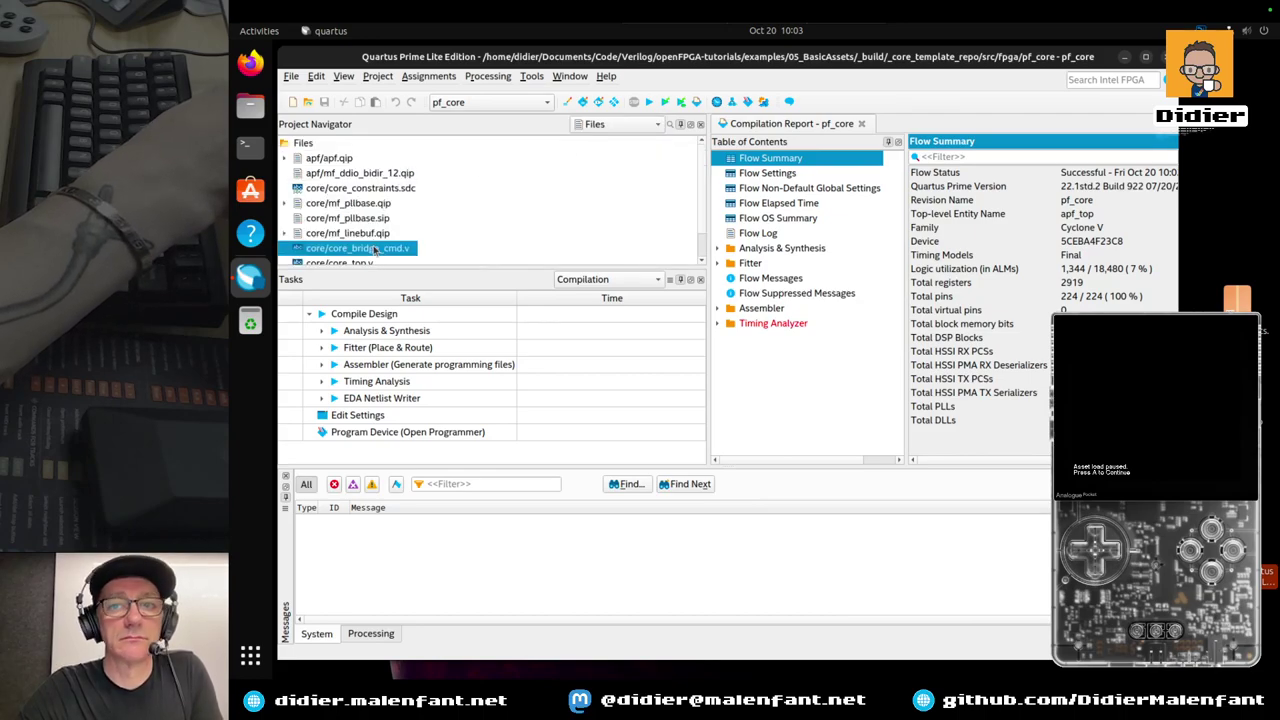
{"action": "scroll", "coordinate": [776, 285], "scroll_direction": "down", "scroll_amount": 20}
{"action": "scroll", "coordinate": [776, 288], "scroll_direction": "down", "scroll_amount": 20}
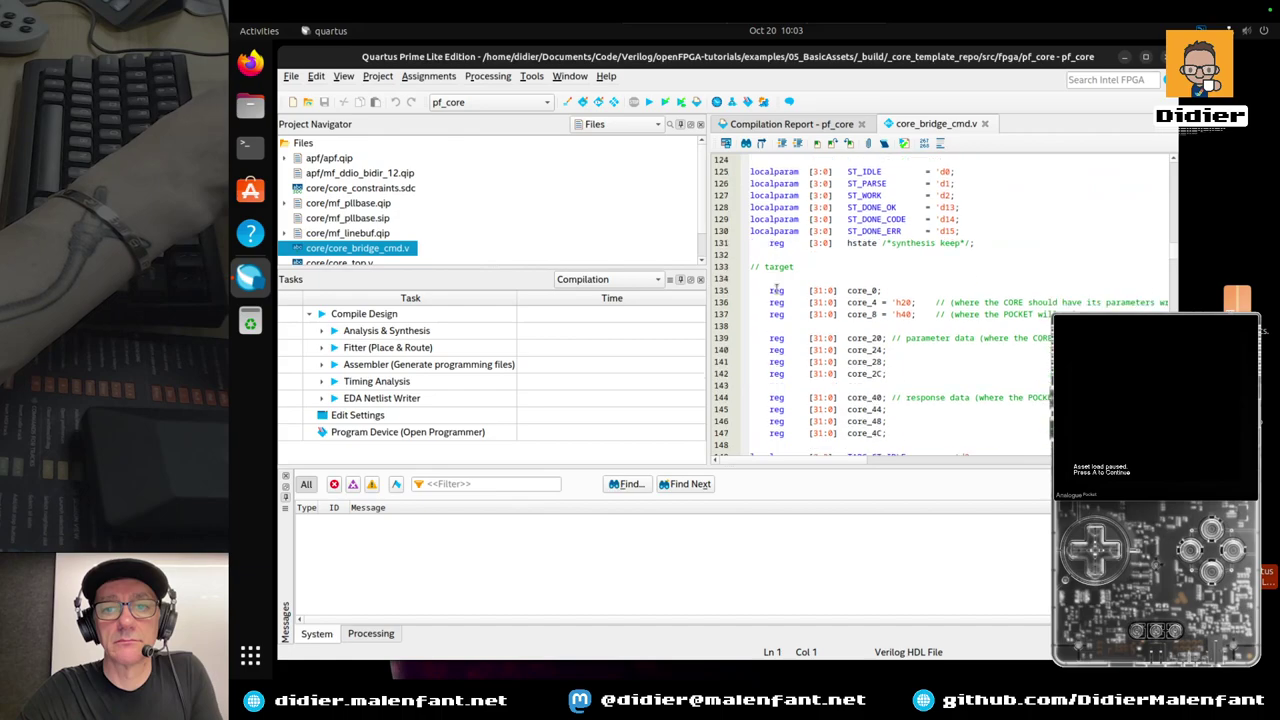
{"action": "scroll", "coordinate": [776, 288], "scroll_direction": "down", "scroll_amount": 14}
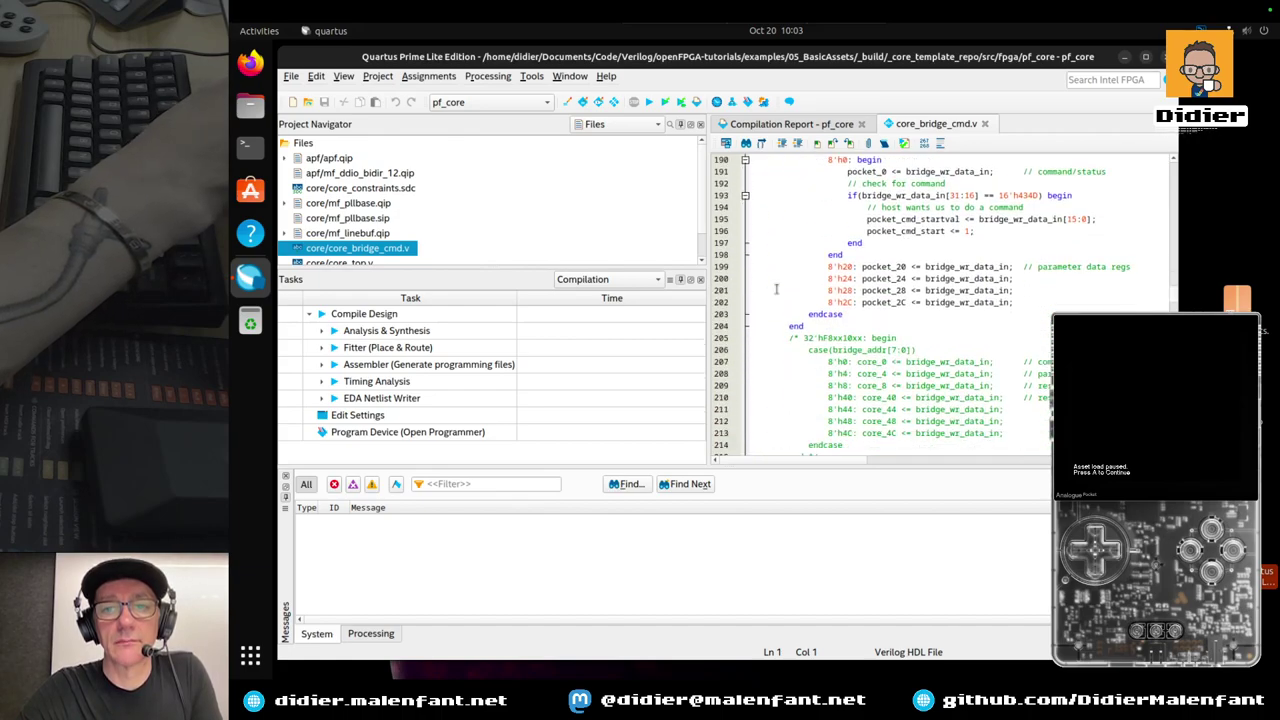
{"action": "key", "text": "ctrl+Home"}
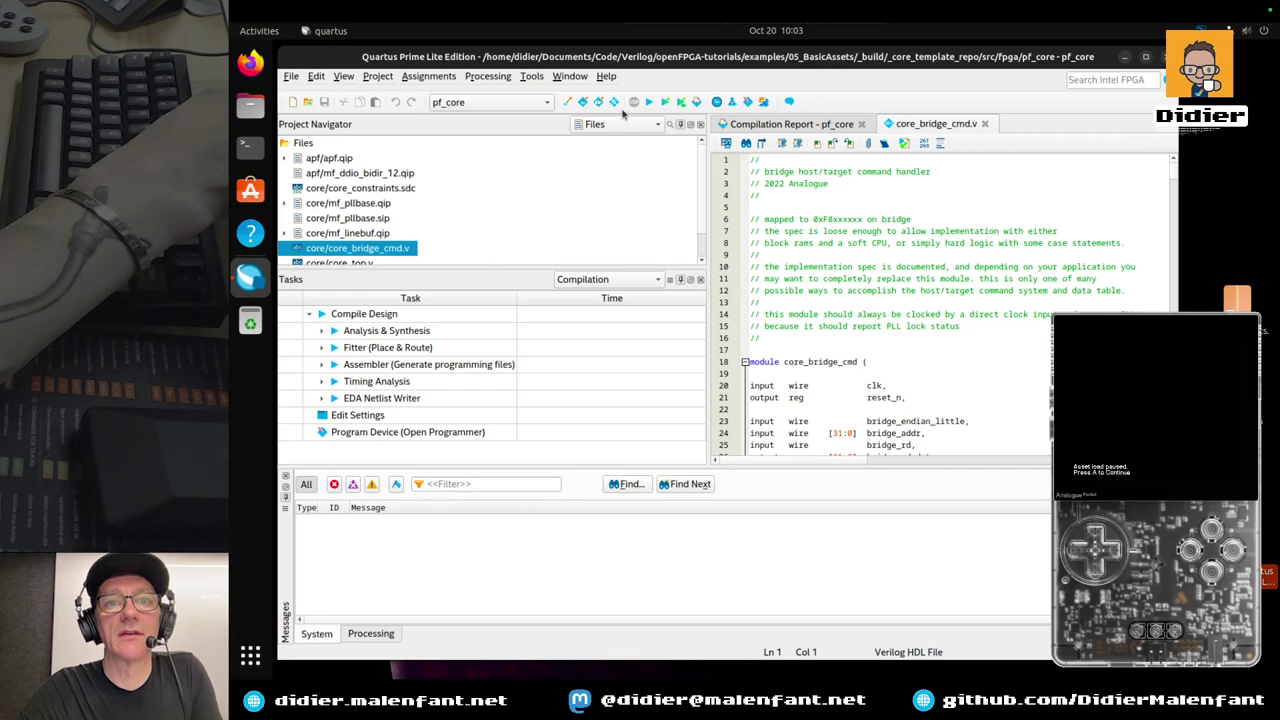
Open the Signal Tap Logic Analyzer and program the device with output_files/pf_core.sof
{"action": "left_click", "coordinate": [531, 78]}
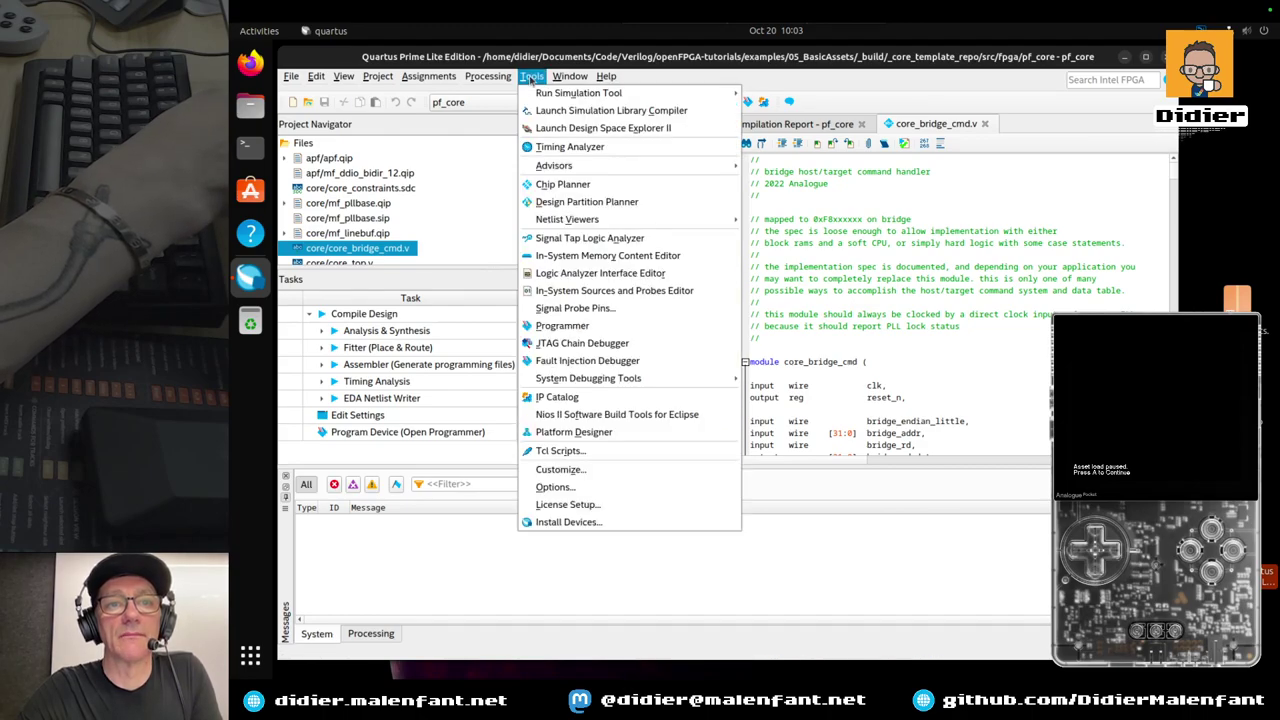
{"action": "left_click", "coordinate": [580, 238]}
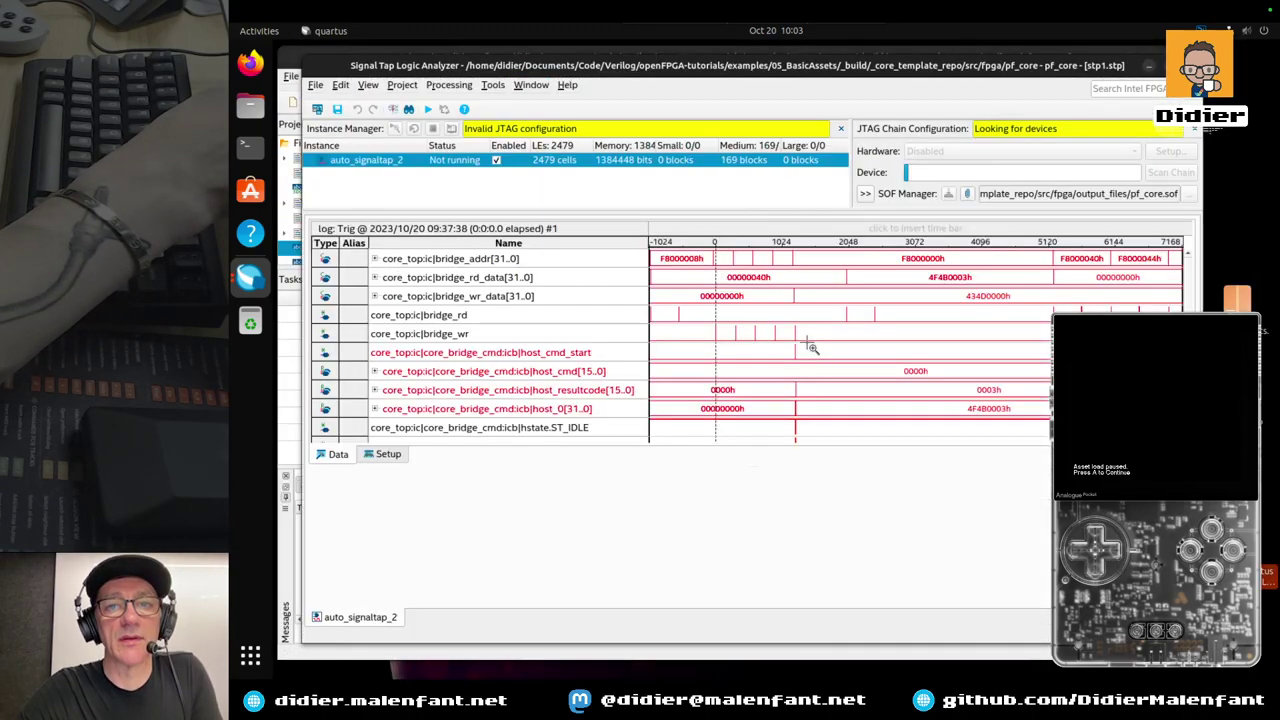
{"action": "left_click", "coordinate": [948, 194]}
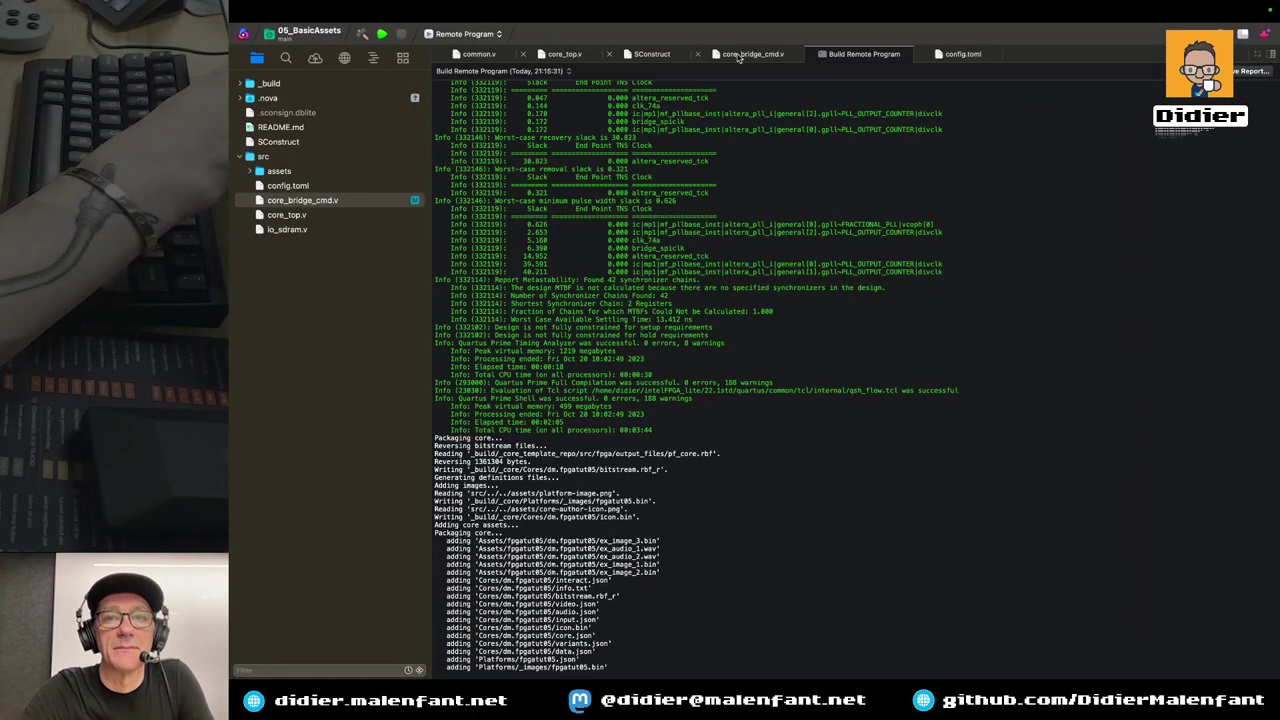
Switch to core_bridge_cmd.v in Nova and uncomment the 32'hF8xx00xx case in the bridge_rd block
{"action": "left_click", "coordinate": [737, 55]}
{"action": "left_click", "coordinate": [503, 441]}
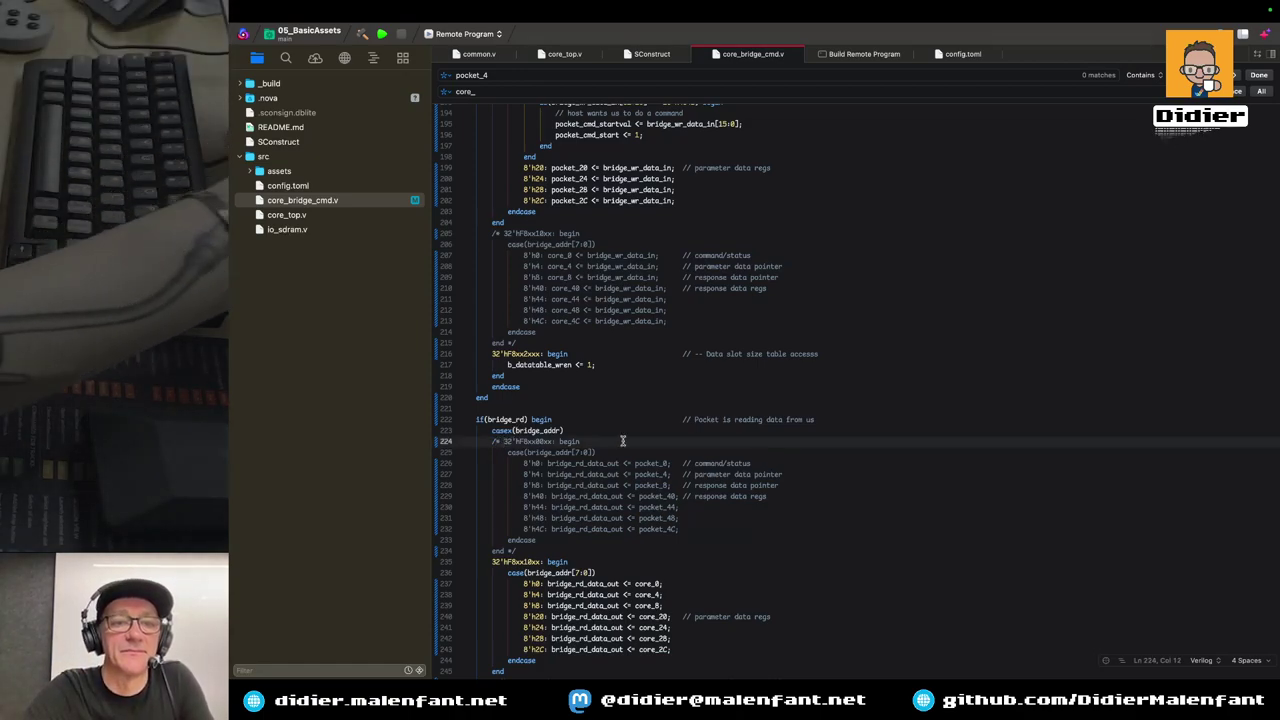
{"action": "key", "text": "BackSpace"}
{"action": "key", "text": "BackSpace"}
{"action": "key", "text": "BackSpace"}
{"action": "key", "text": "Down"}
{"action": "key", "text": "Down"}
{"action": "key", "text": "Down"}
{"action": "key", "text": "Down"}
{"action": "key", "text": "Down"}
{"action": "key", "text": "Down"}
{"action": "key", "text": "Down"}
{"action": "key", "text": "Down"}
{"action": "key", "text": "Down"}
{"action": "key", "text": "Down"}
{"action": "key", "text": "Right"}
{"action": "key", "text": "Right"}
{"action": "key", "text": "Right"}
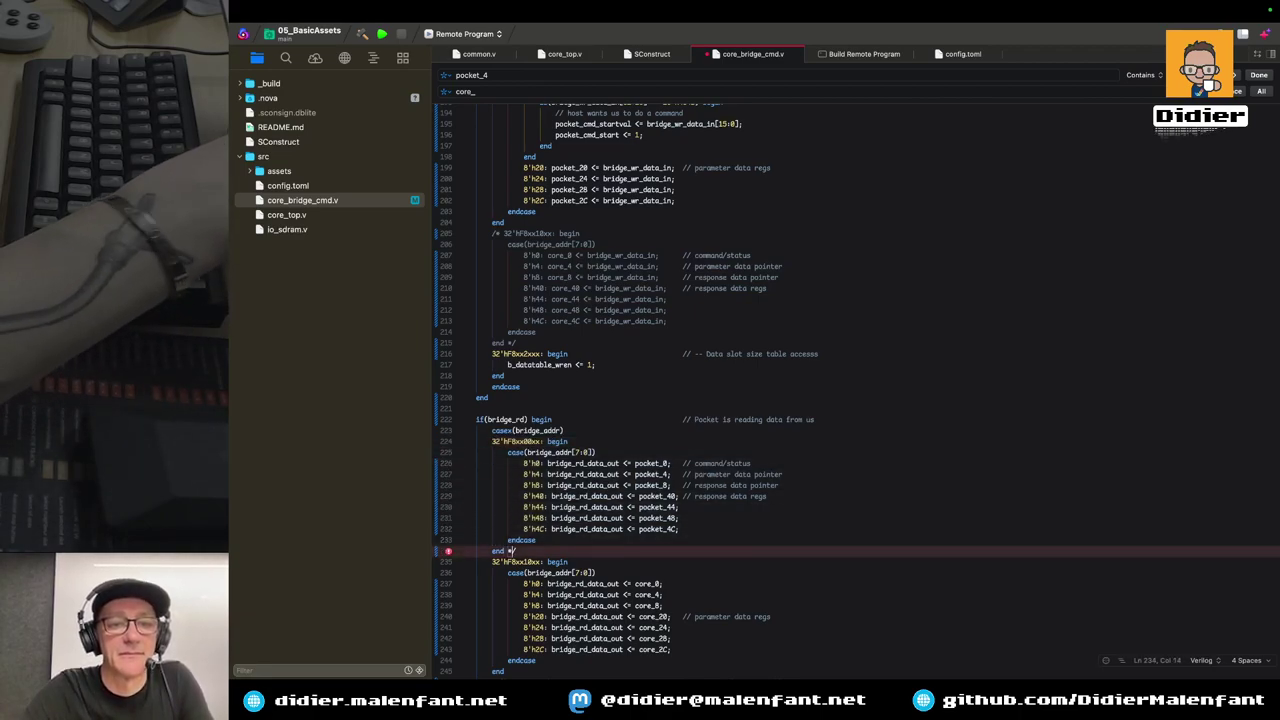
{"action": "key", "text": "BackSpace"}
{"action": "key", "text": "BackSpace"}
{"action": "key", "text": "Delete"}
Uncomment the 32'hF8xx10xx case in the bridge_wr block and save core_bridge_cmd.v
{"action": "key", "text": "Up"}
{"action": "key", "text": "Up"}
{"action": "key", "text": "Up"}
{"action": "key", "text": "Up"}
{"action": "key", "text": "Up"}
{"action": "key", "text": "Up"}
{"action": "key", "text": "Up"}
{"action": "key", "text": "Up"}
{"action": "key", "text": "Up"}
{"action": "key", "text": "Up"}
{"action": "key", "text": "Up"}
{"action": "key", "text": "Up"}
{"action": "key", "text": "Up"}
{"action": "key", "text": "Up"}
{"action": "key", "text": "Up"}
{"action": "key", "text": "Up"}
{"action": "key", "text": "Up"}
{"action": "key", "text": "Up"}
{"action": "key", "text": "Up"}
{"action": "key", "text": "Up"}
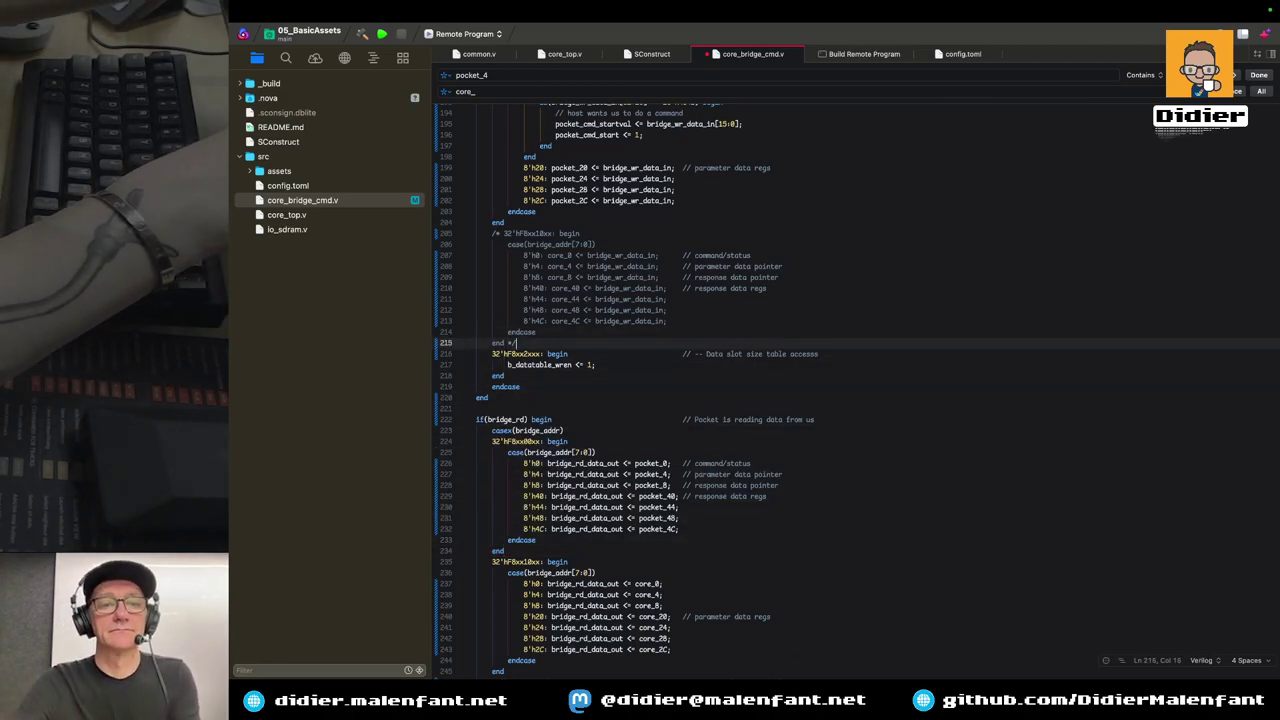
{"action": "key", "text": "Down"}
{"action": "key", "text": "BackSpace"}
{"action": "key", "text": "BackSpace"}
{"action": "key", "text": "BackSpace"}
{"action": "key", "text": "Up"}
{"action": "key", "text": "Up"}
{"action": "key", "text": "Up"}
{"action": "key", "text": "Up"}
{"action": "key", "text": "Up"}
{"action": "key", "text": "Up"}
{"action": "key", "text": "Up"}
{"action": "key", "text": "Up"}
{"action": "key", "text": "Up"}
{"action": "key", "text": "Up"}
{"action": "key", "text": "BackSpace"}
{"action": "key", "text": "BackSpace"}
{"action": "key", "text": "BackSpace"}
{"action": "key", "text": "Up"}
{"action": "key", "text": "Up"}
{"action": "key", "text": "Up"}
{"action": "key", "text": "Up"}
{"action": "key", "text": "Up"}
{"action": "key", "text": "Up"}
{"action": "key", "text": "Up"}
{"action": "key", "text": "Up"}
{"action": "key", "text": "Up"}
{"action": "key", "text": "Up"}
{"action": "key", "text": "Up"}
{"action": "key", "text": "Up"}
{"action": "key", "text": "Up"}
{"action": "key", "text": "Up"}
{"action": "key", "text": "Up"}
{"action": "key", "text": "Up"}
{"action": "key", "text": "Up"}
{"action": "key", "text": "Up"}
{"action": "key", "text": "Up"}
{"action": "key", "text": "Up"}
{"action": "key", "text": "Up"}
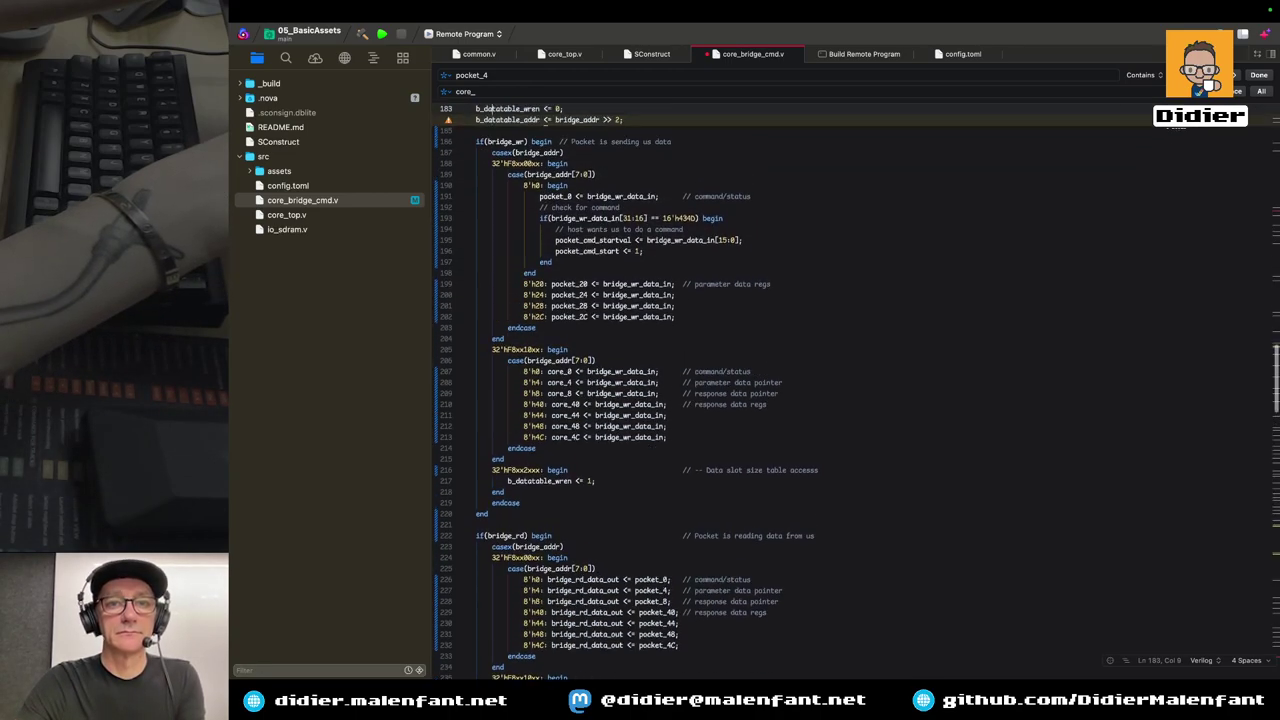
{"action": "key", "text": "Up"}
{"action": "key", "text": "Up"}
{"action": "key", "text": "super+s"}
{"action": "key", "text": "Down"}
{"action": "key", "text": "Down"}
{"action": "key", "text": "Down"}
{"action": "key", "text": "Down"}
{"action": "key", "text": "Down"}
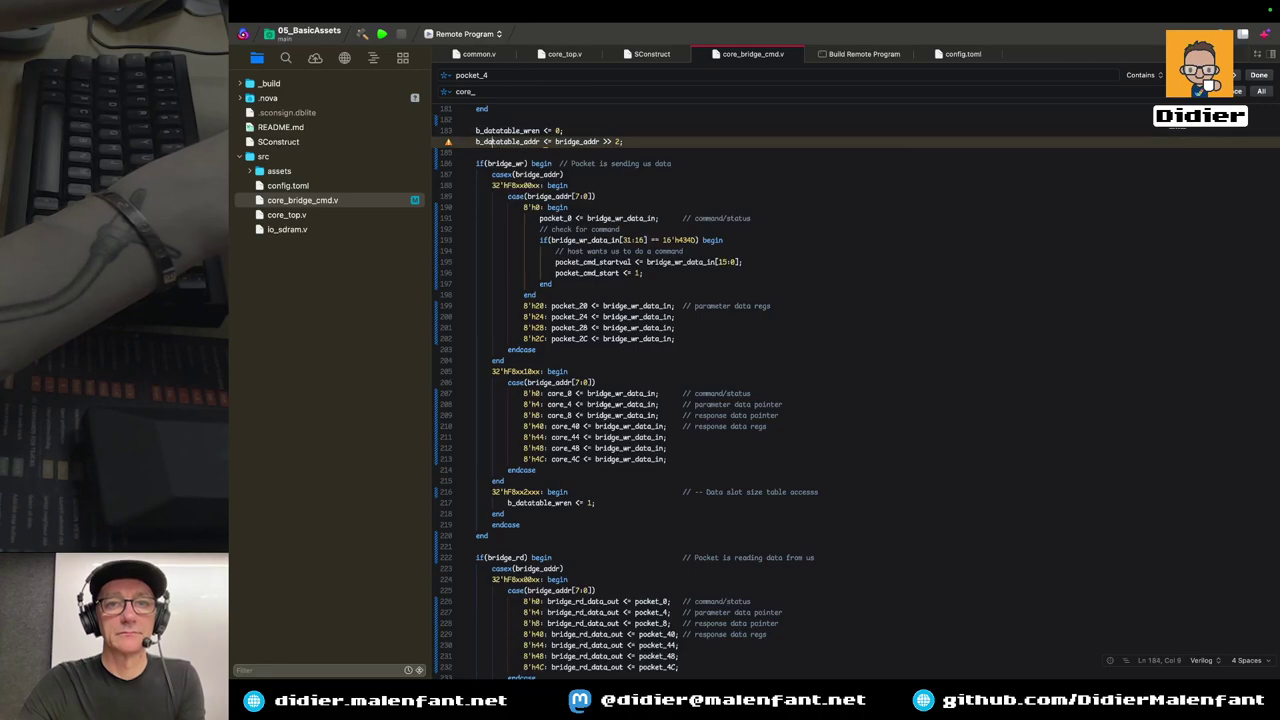
{"action": "key", "text": "Down"}
{"action": "key", "text": "Down"}
{"action": "key", "text": "Down"}
{"action": "key", "text": "Down"}
{"action": "key", "text": "Down"}
{"action": "key", "text": "Down"}
{"action": "key", "text": "Down"}
{"action": "key", "text": "Down"}
{"action": "key", "text": "Down"}
{"action": "key", "text": "Down"}
{"action": "key", "text": "Down"}
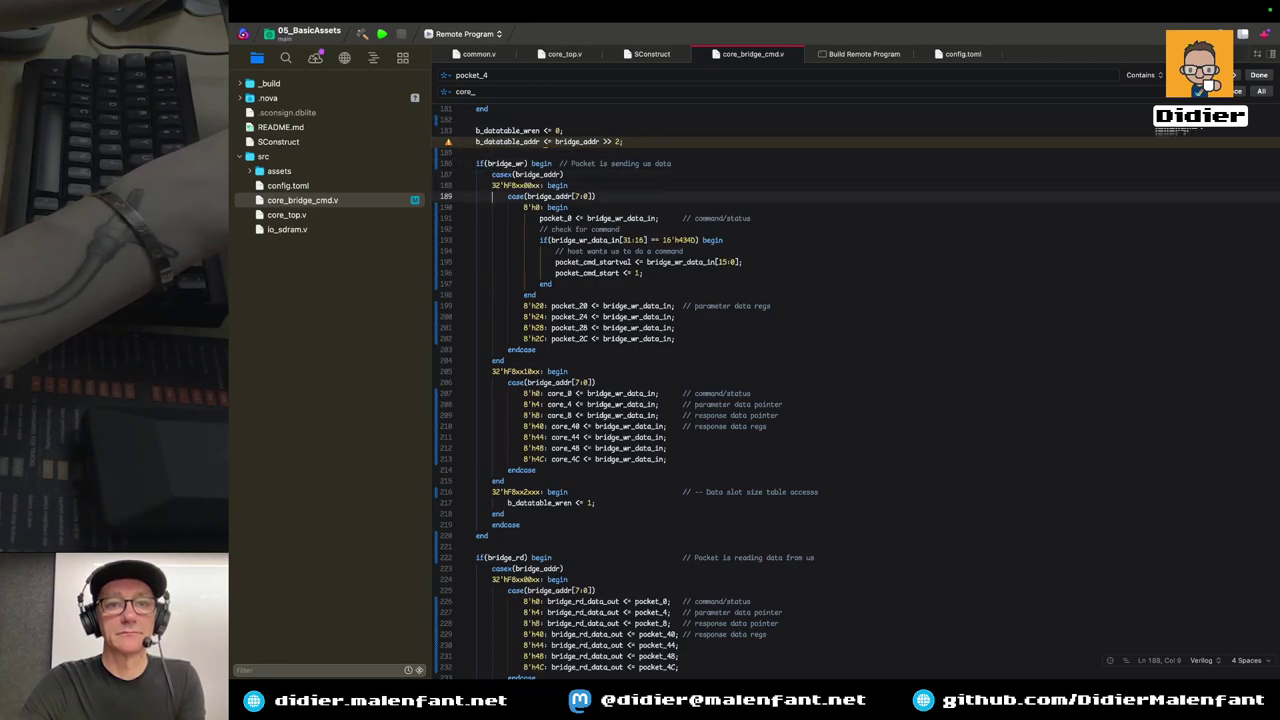
{"action": "key", "text": "Up"}
{"action": "key", "text": "Down"}
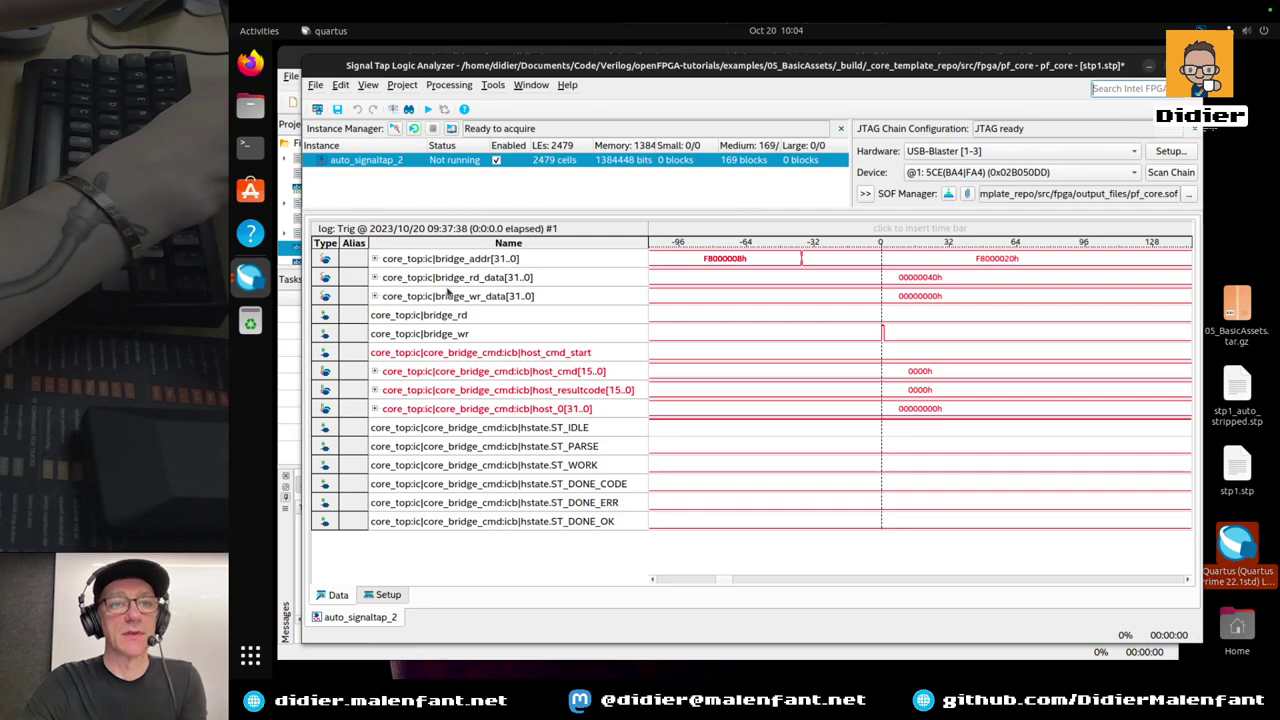
Return to Signal Tap in Quartus, open the Node Finder, and list *core_bridge* nodes with the Signal Tap: pre-synthesis filter
{"action": "double_click", "coordinate": [413, 545]}
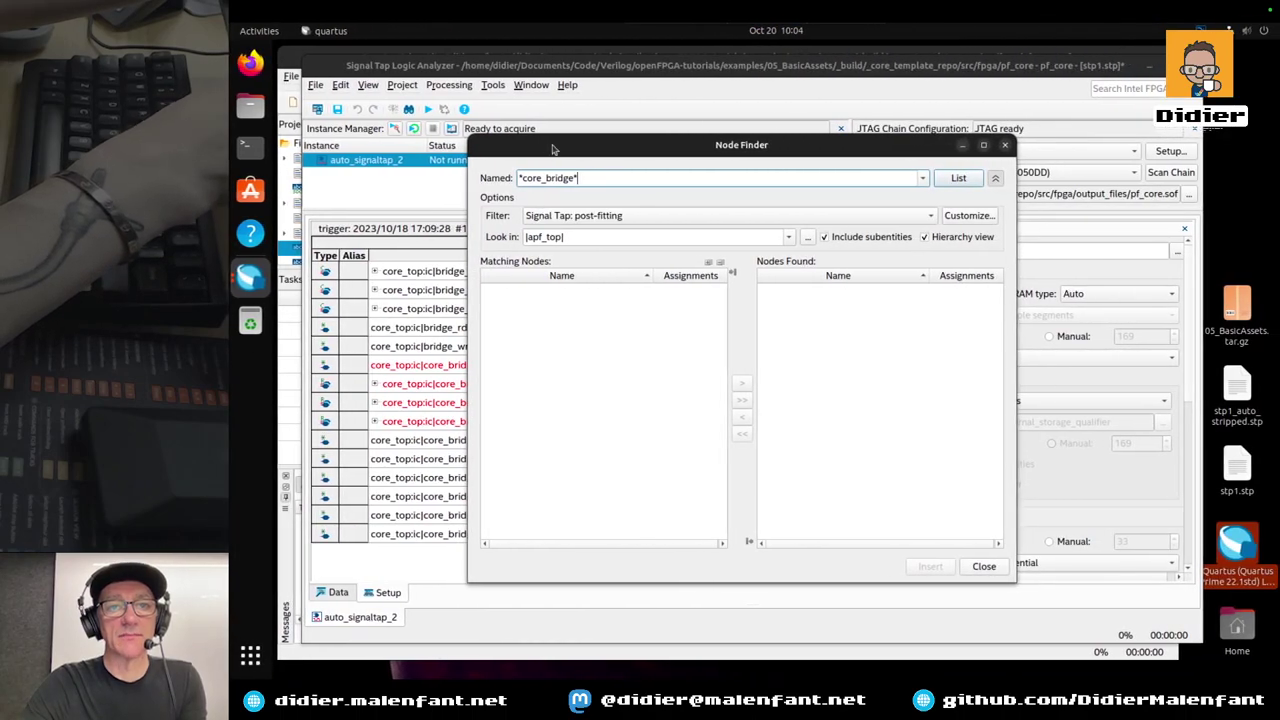
{"action": "left_click", "coordinate": [580, 218]}
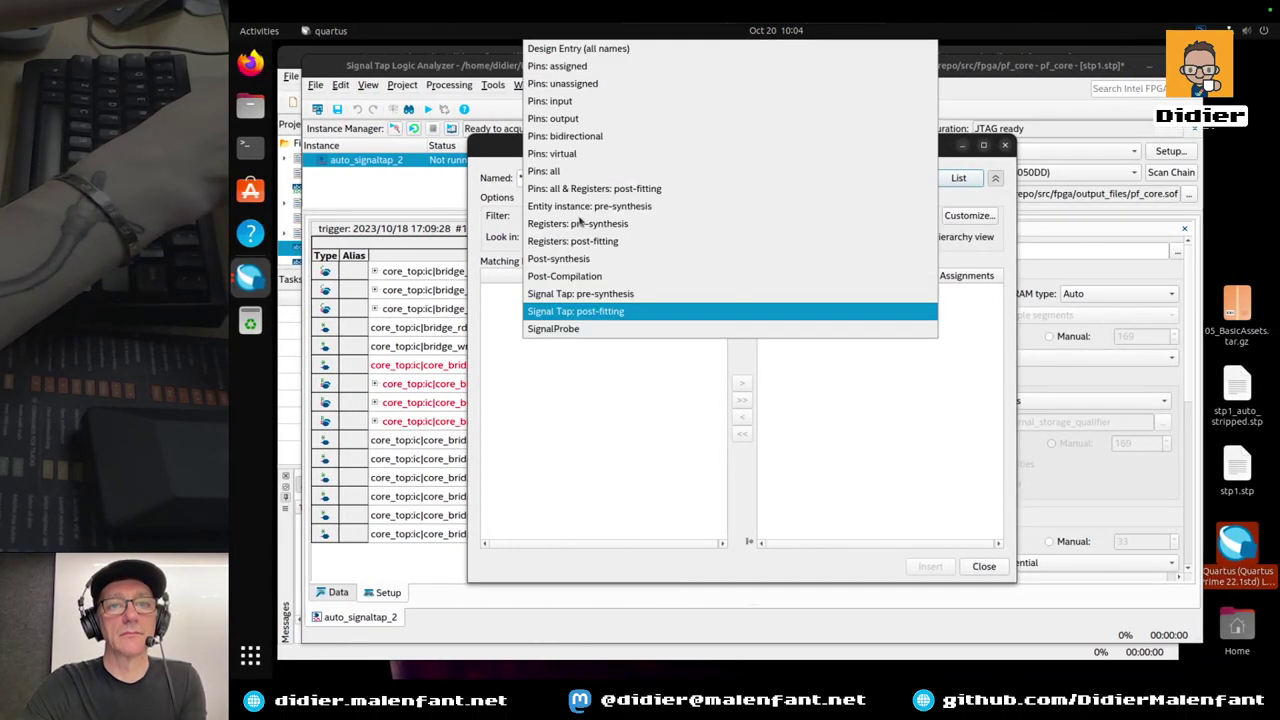
{"action": "left_click", "coordinate": [614, 293]}
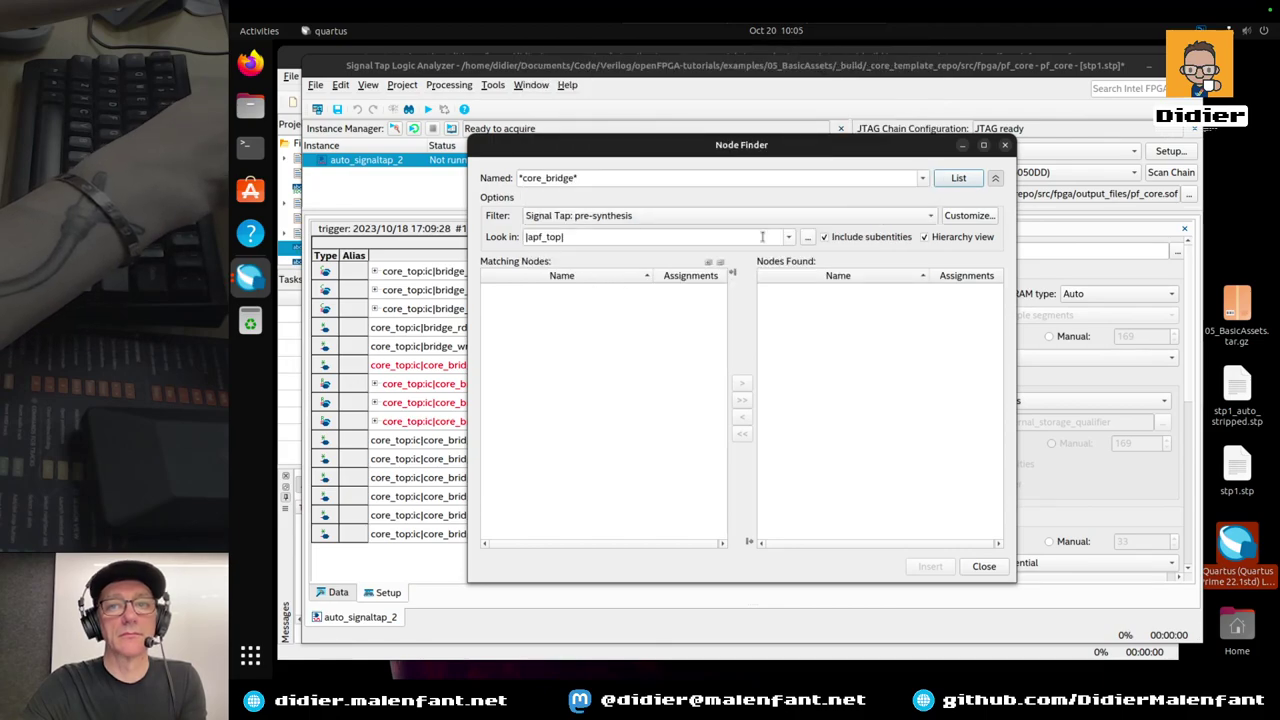
{"action": "left_click", "coordinate": [956, 180]}
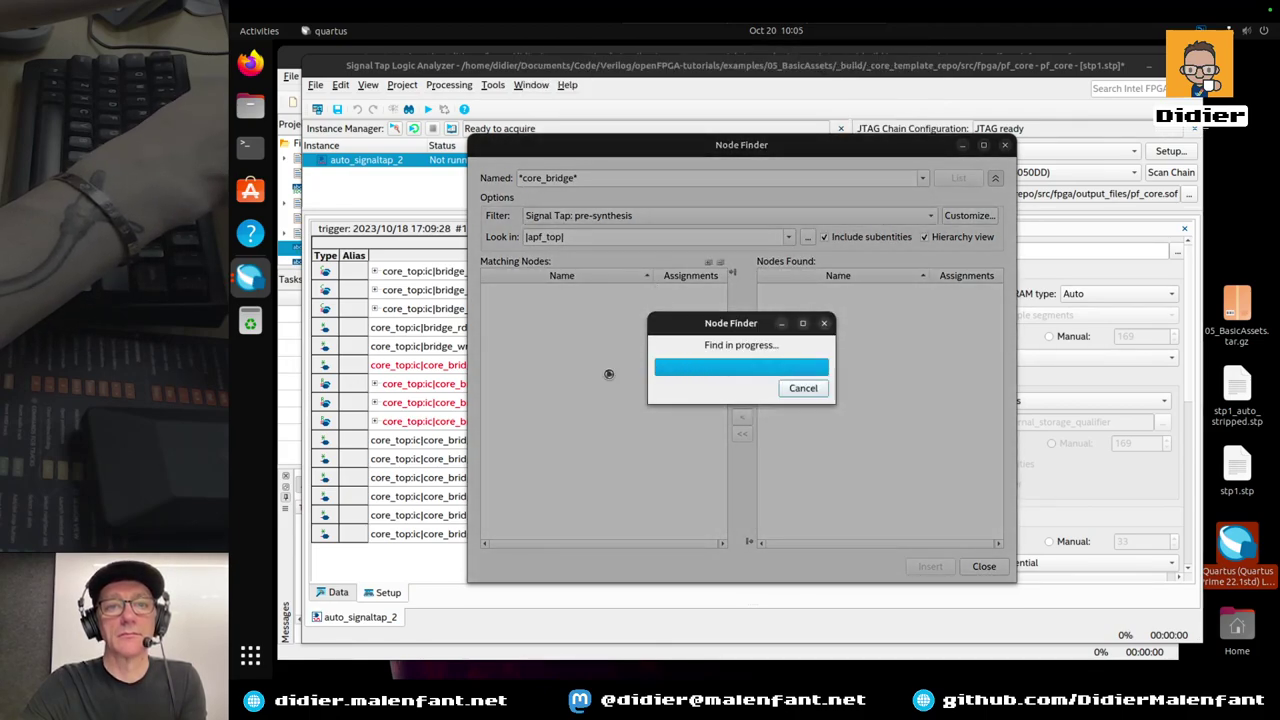
Expand core_top:ic and core_bridge_cmd:icb in the matching nodes and look through them for the pocket command signals
{"action": "left_click", "coordinate": [488, 303]}
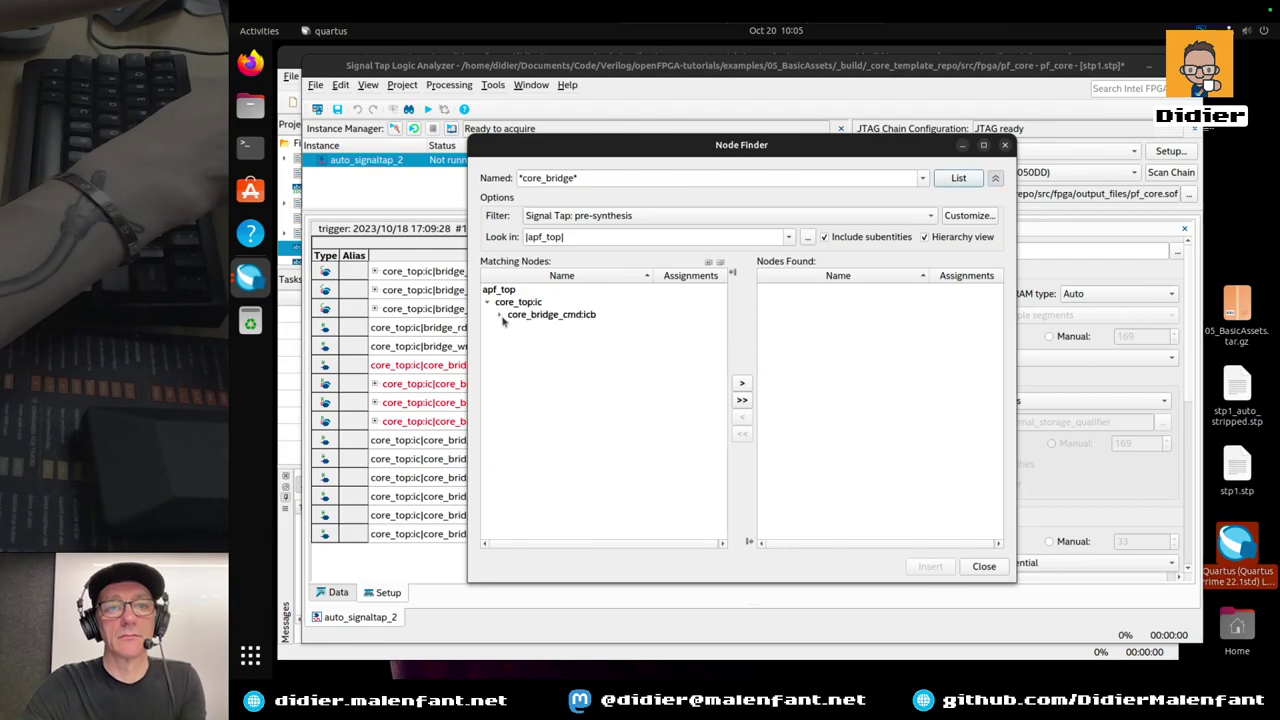
{"action": "left_click", "coordinate": [499, 315]}
{"action": "scroll", "coordinate": [553, 437], "scroll_direction": "down", "scroll_amount": 8}
{"action": "scroll", "coordinate": [553, 437], "scroll_direction": "down", "scroll_amount": 10}
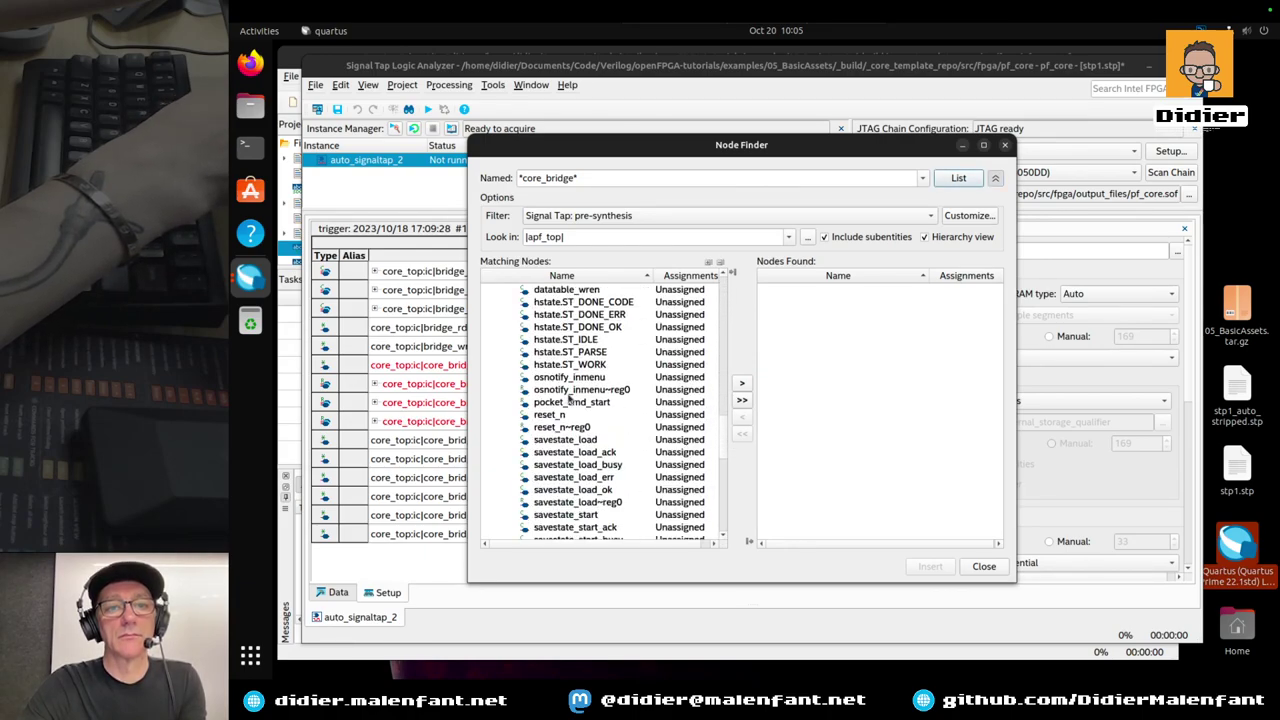
{"action": "scroll", "coordinate": [569, 397], "scroll_direction": "down", "scroll_amount": 8}
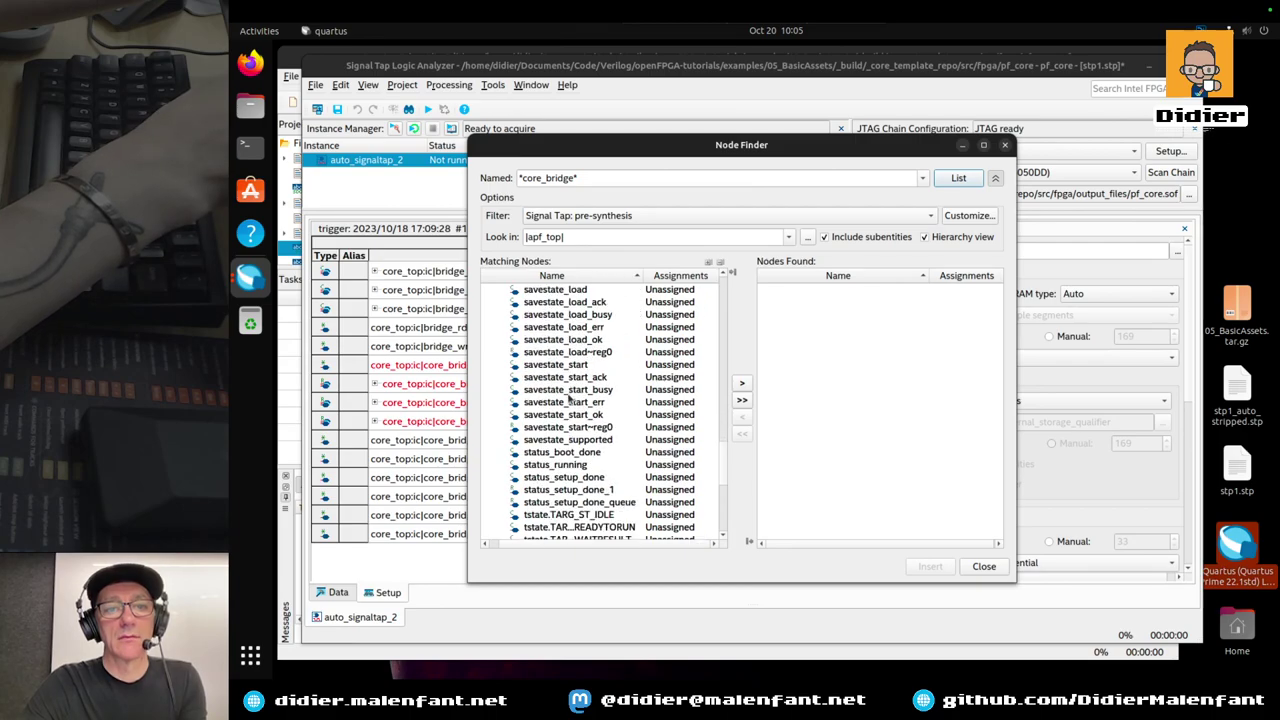
{"action": "scroll", "coordinate": [569, 397], "scroll_direction": "down", "scroll_amount": 3}
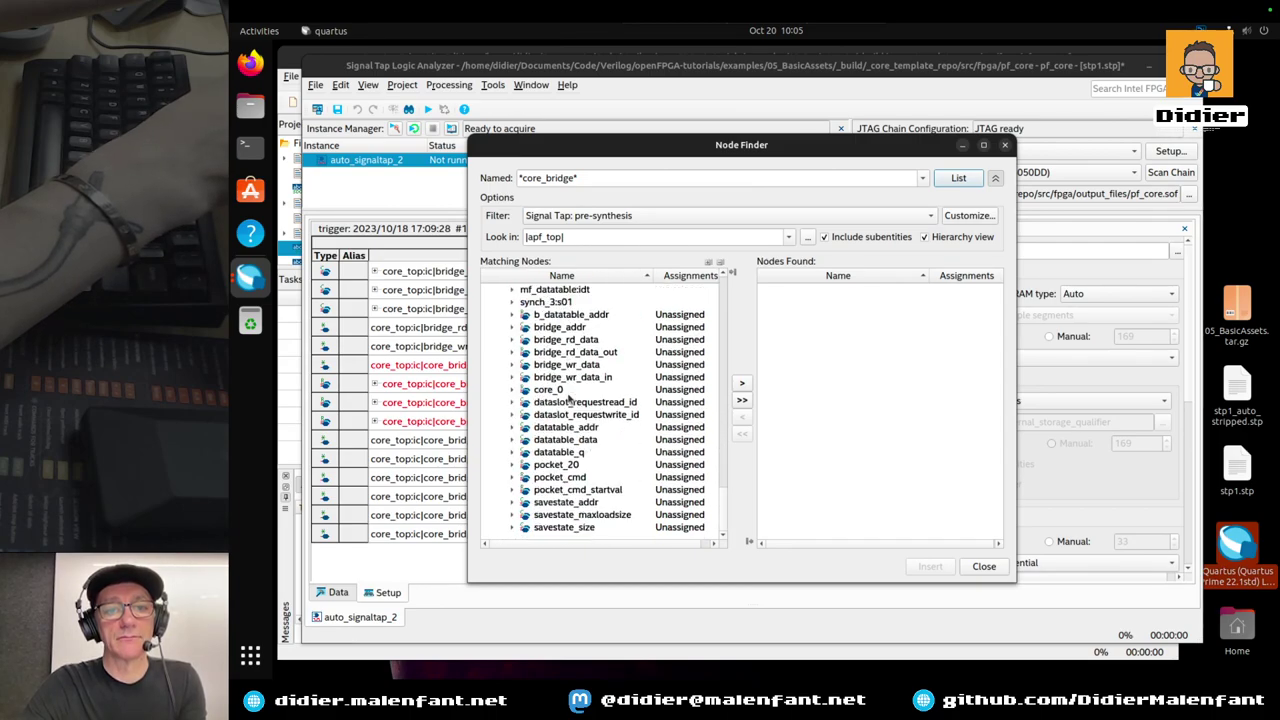
{"action": "left_click", "coordinate": [578, 490]}
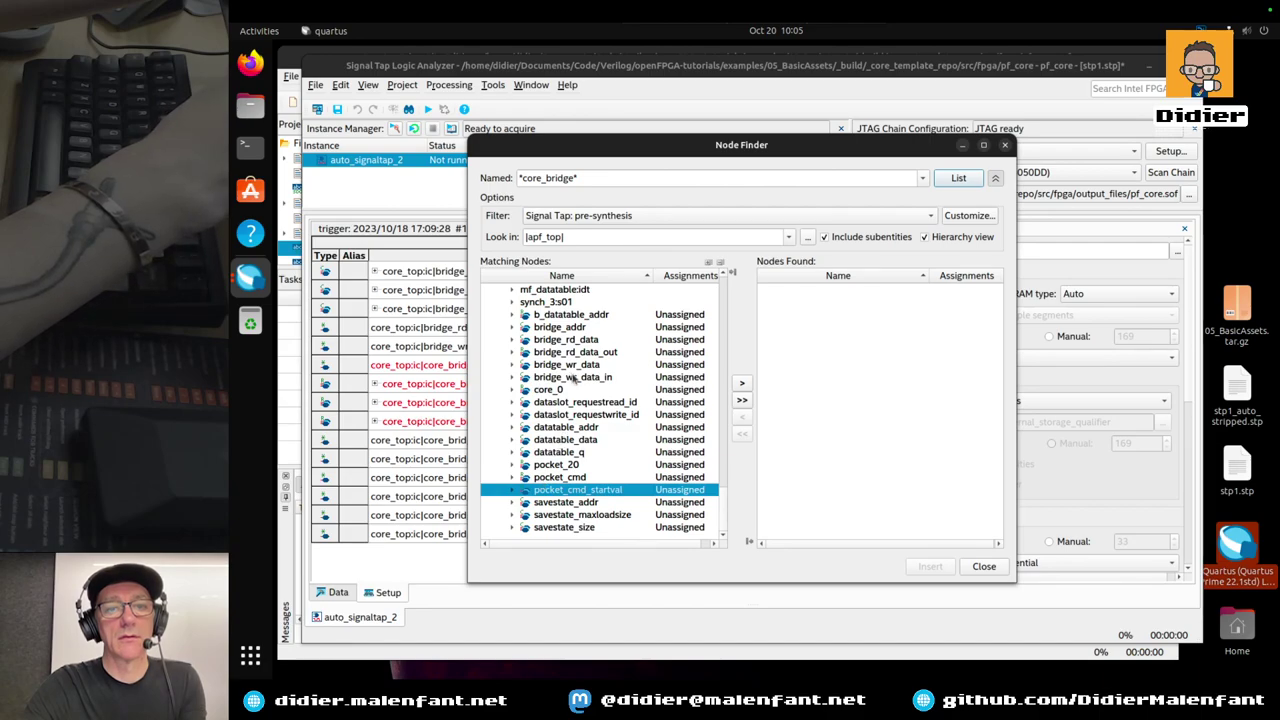
Search the Node Finder for *pocket_cmd* and expand the matches down to the core_bridge_cmd:icb signals
{"action": "left_click_drag", "start_coordinate": [585, 178], "coordinate": [510, 178]}
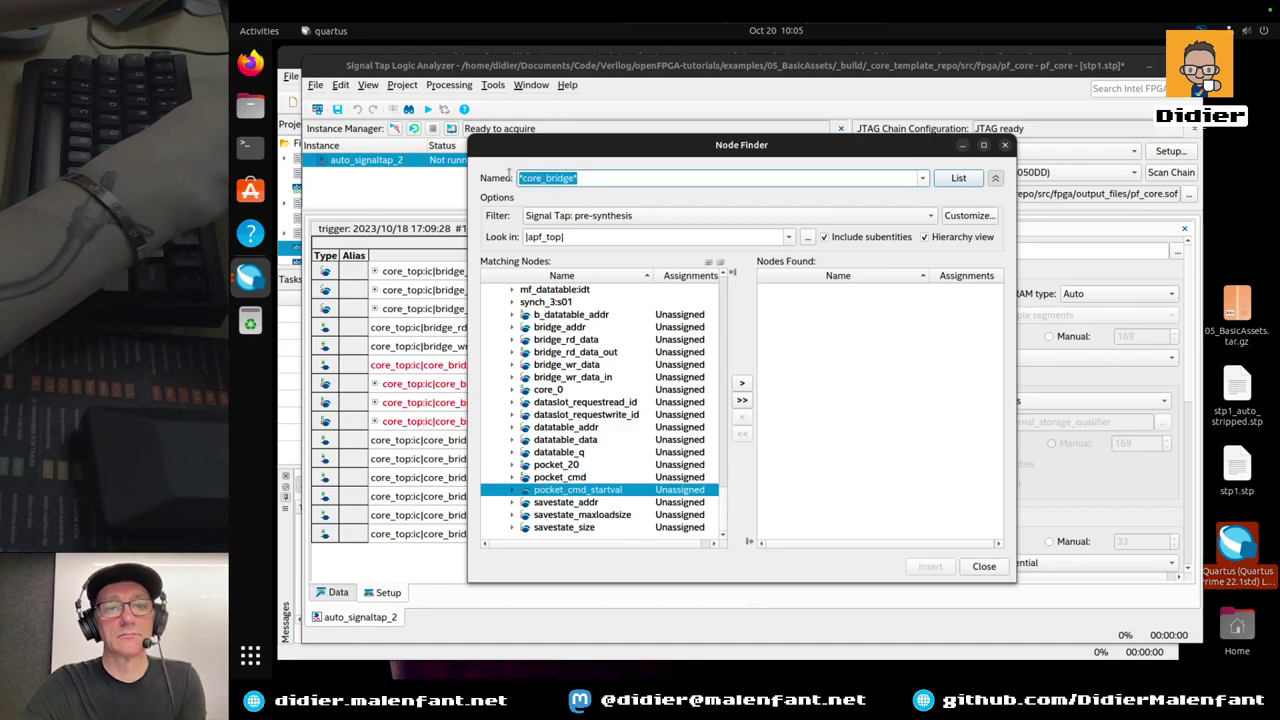
{"action": "type", "text": "pcd"}
{"action": "key", "text": "BackSpace"}
{"action": "key", "text": "BackSpace"}
{"action": "key", "text": "BackSpace"}
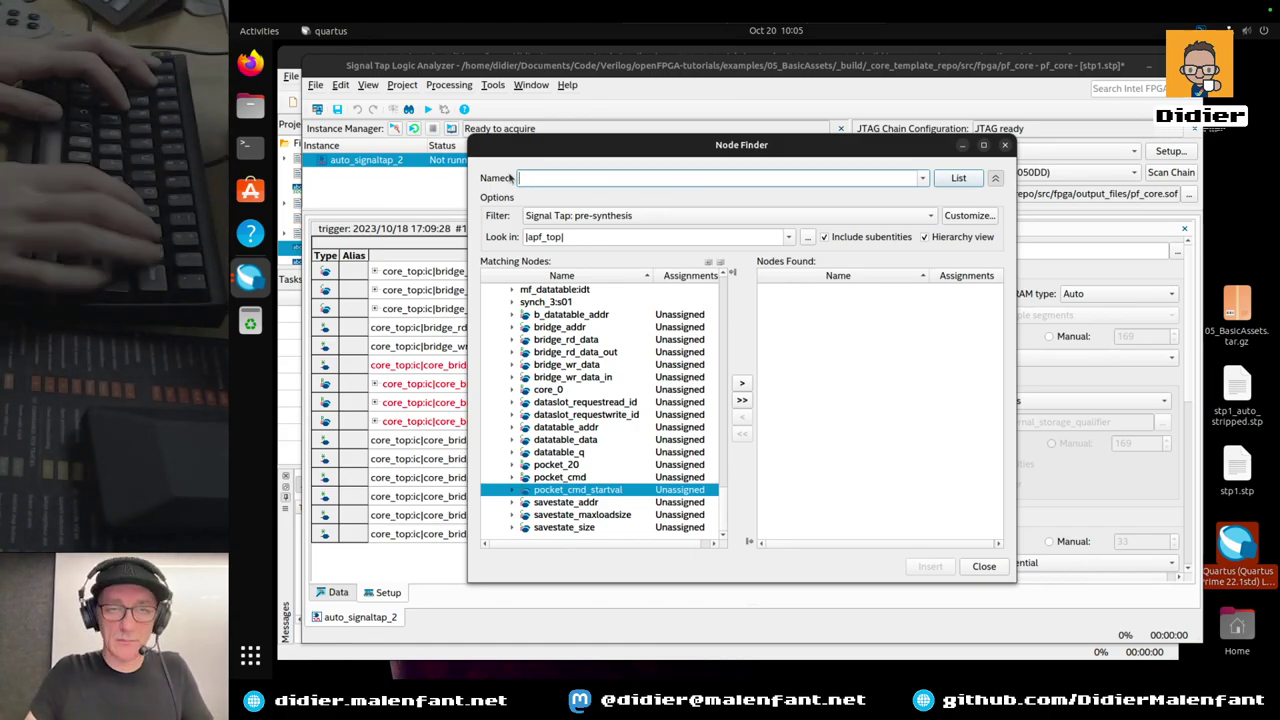
{"action": "type", "text": "*po"}
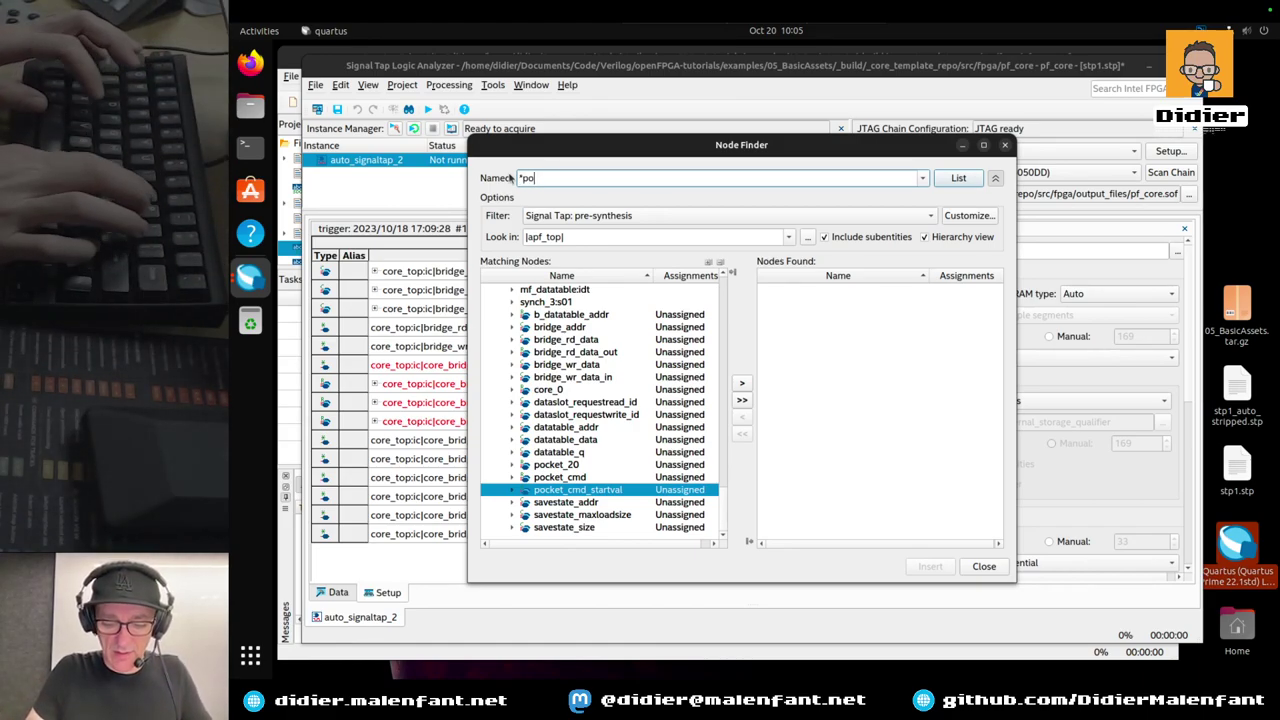
{"action": "type", "text": "cket"}
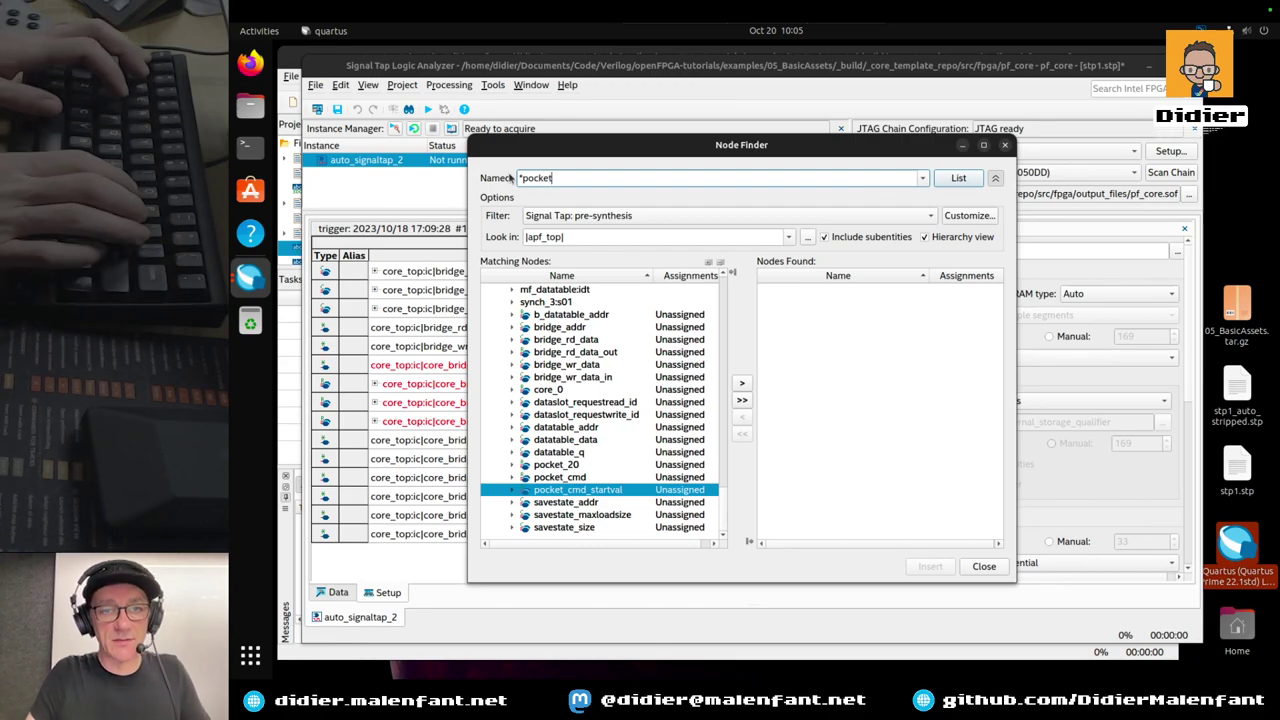
{"action": "type", "text": "_cmd*"}
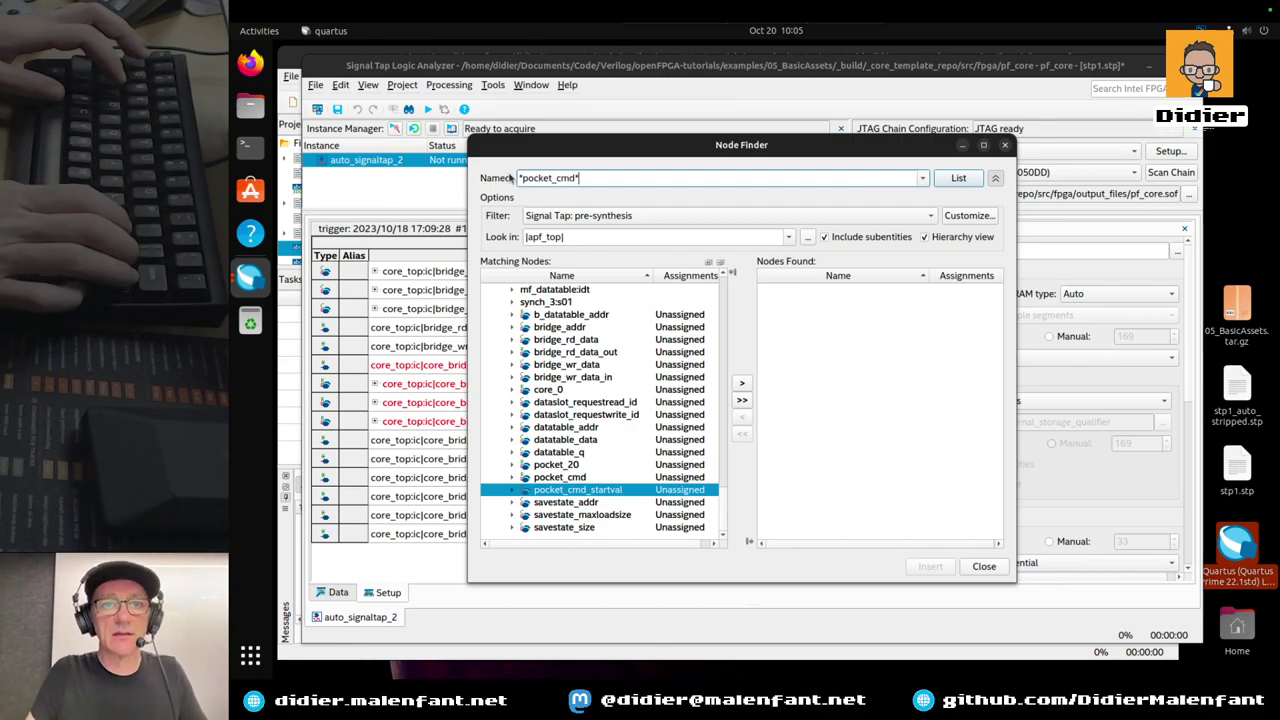
{"action": "key", "text": "Return"}
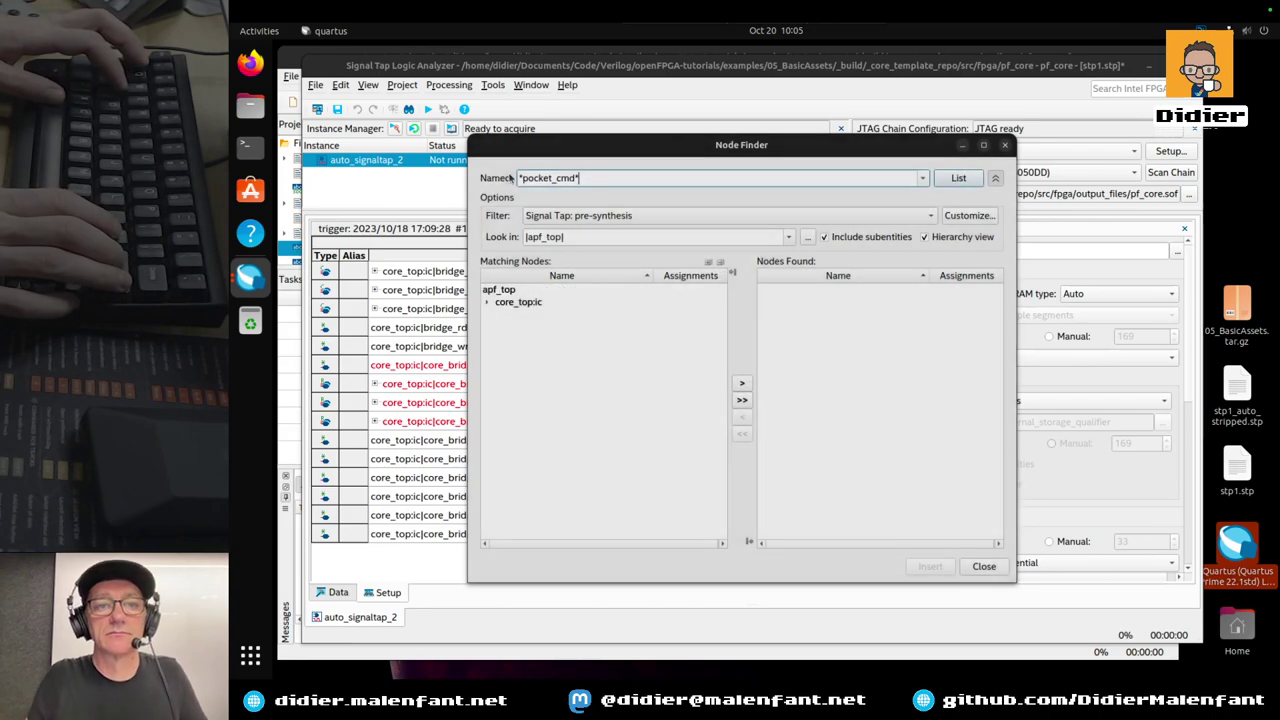
{"action": "left_click", "coordinate": [487, 302]}
{"action": "left_click", "coordinate": [498, 314]}
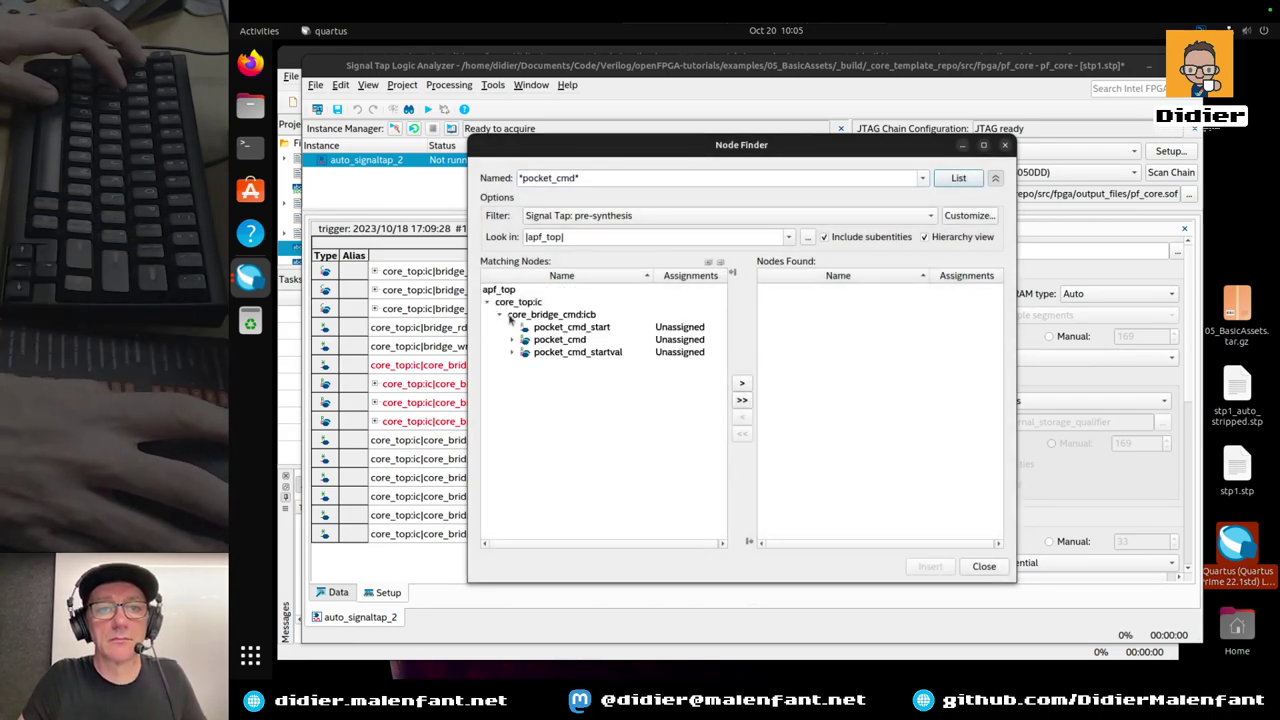
Add pocket_cmd_start and pocket_cmd_startval to the Node Finder's selected nodes
{"action": "left_click", "coordinate": [604, 329]}
{"action": "left_click", "coordinate": [741, 383]}
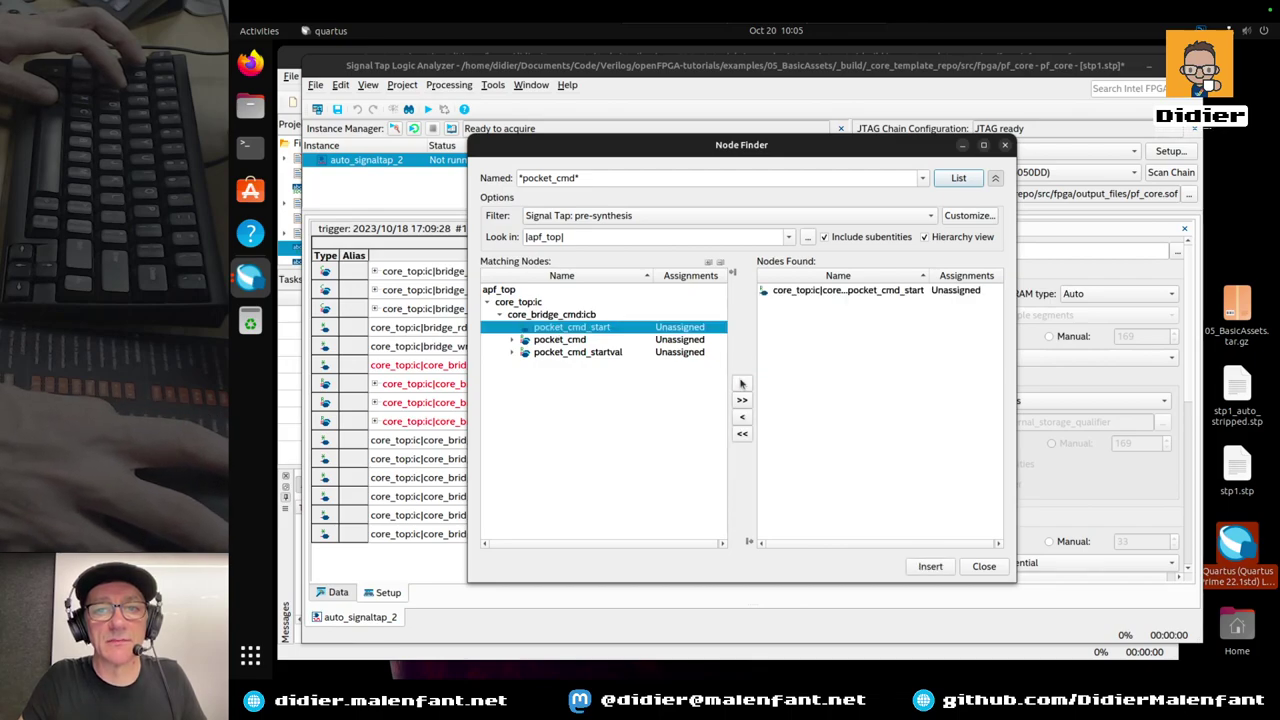
{"action": "left_click", "coordinate": [560, 353], "text": "ctrl"}
{"action": "key", "text": "Right"}
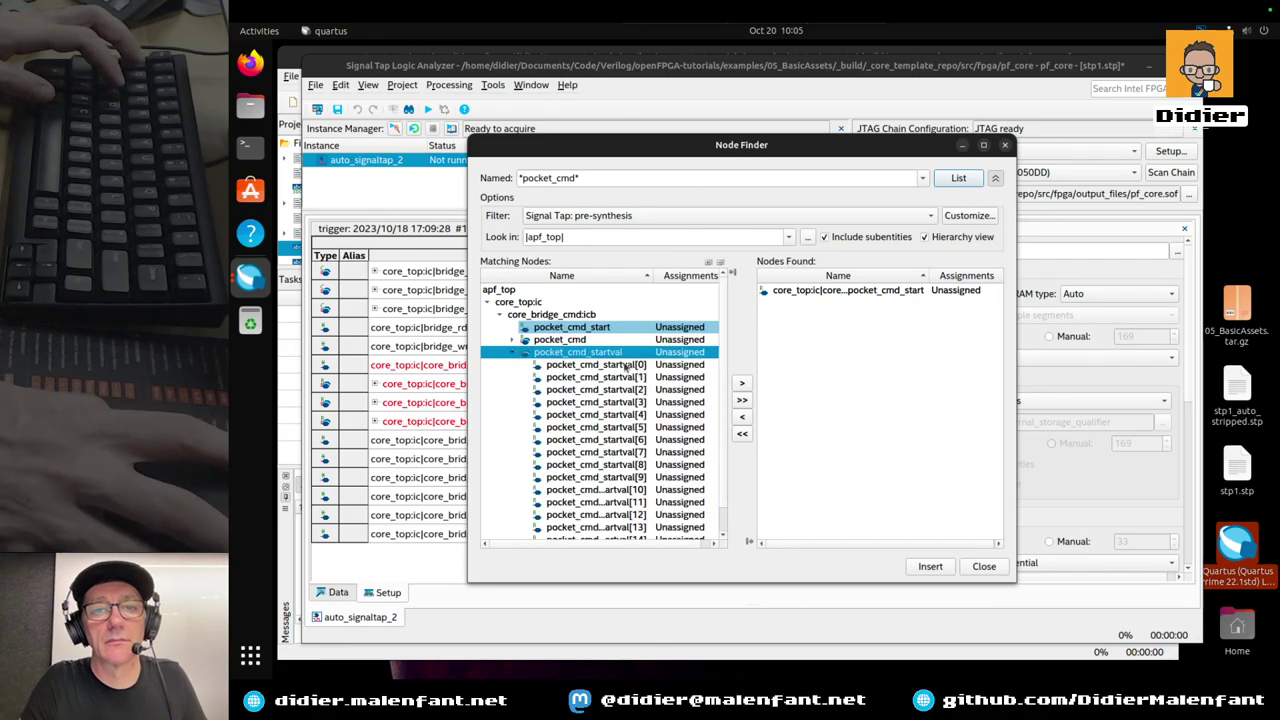
{"action": "left_click", "coordinate": [741, 383]}
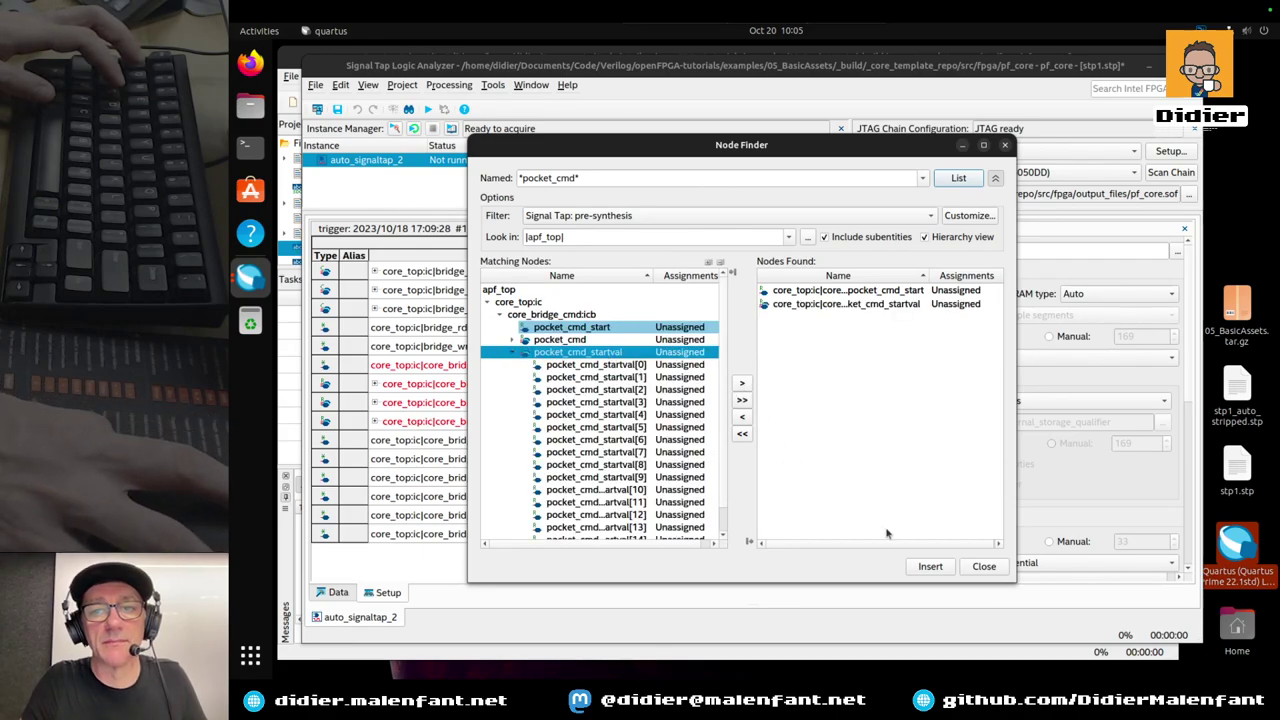
Insert the two pocket_cmd nodes into the Signal Tap setup and move pocket_cmd_startval directly below host_cmd_start
{"action": "left_click", "coordinate": [931, 566]}
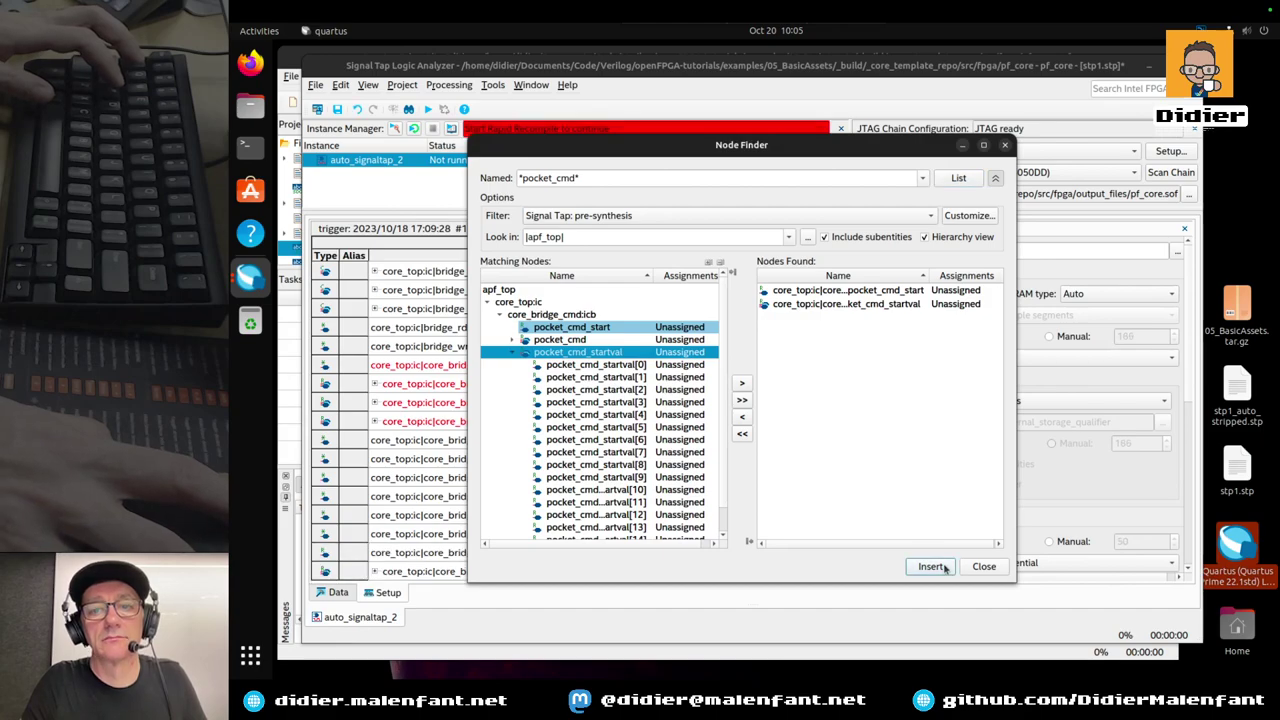
{"action": "left_click", "coordinate": [984, 566]}
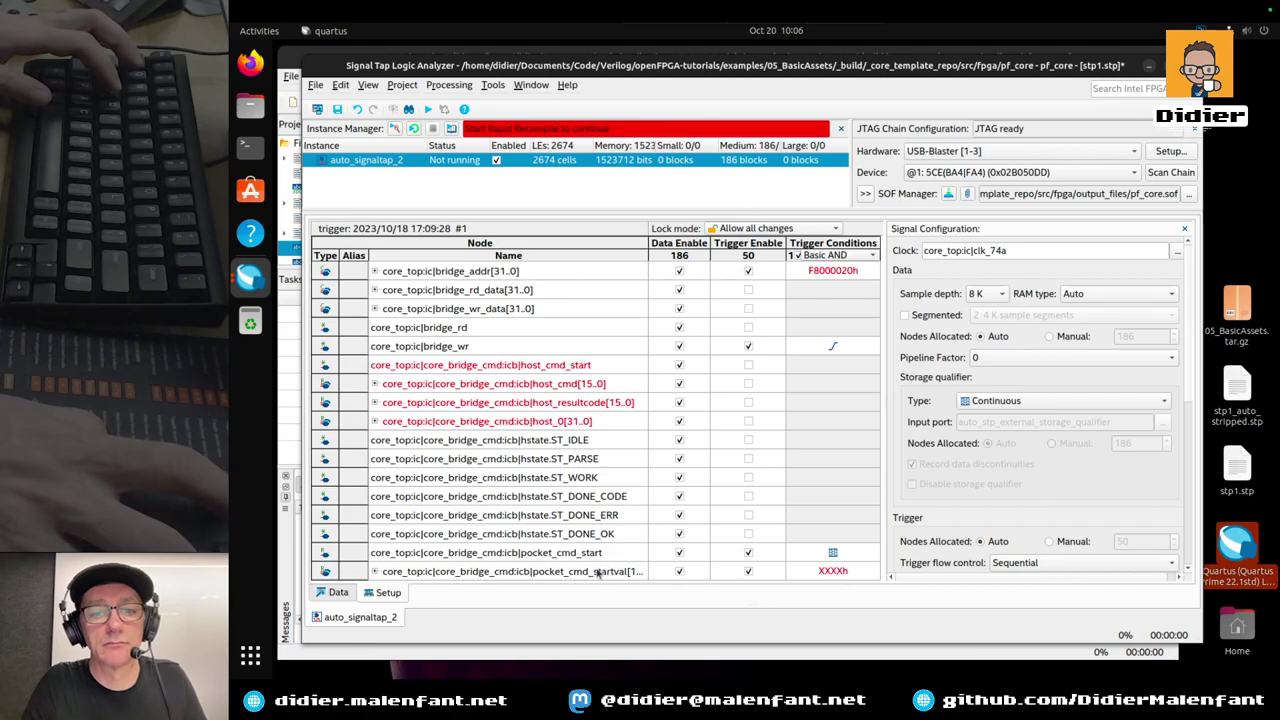
{"action": "left_click_drag", "start_coordinate": [646, 243], "coordinate": [666, 245]}
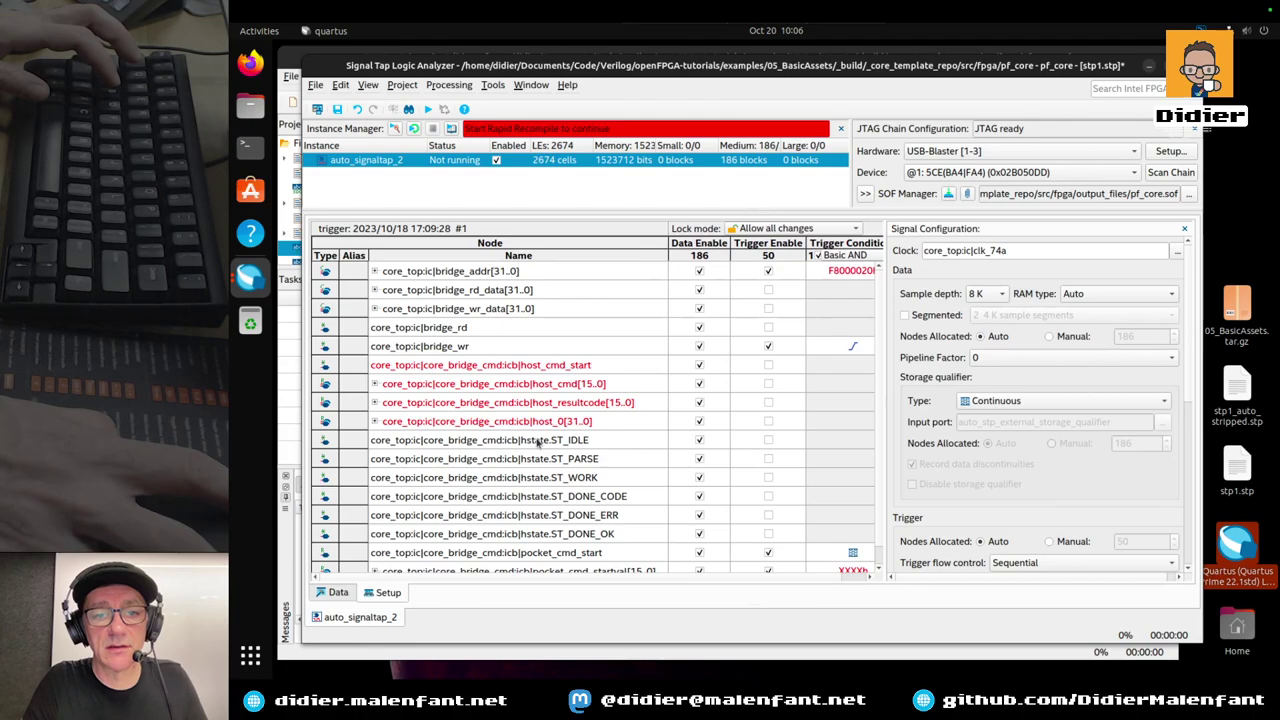
{"action": "scroll", "coordinate": [441, 560], "scroll_direction": "down", "scroll_amount": 1}
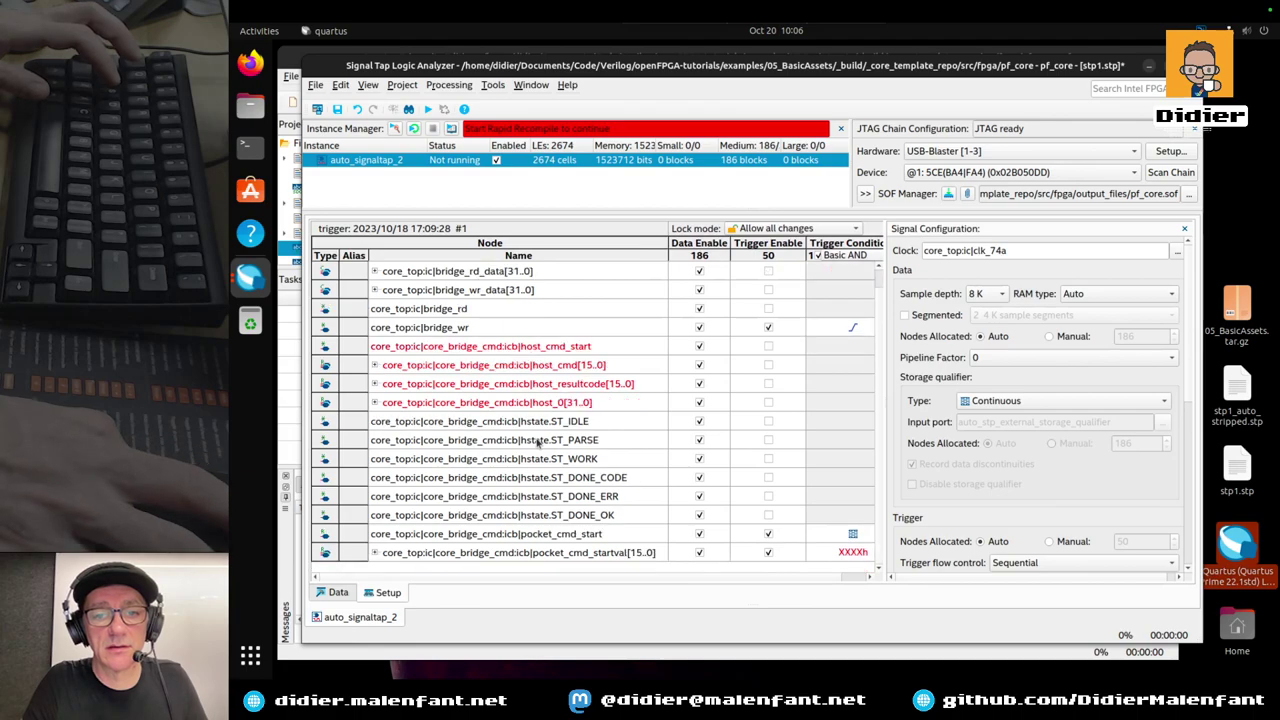
{"action": "left_click", "coordinate": [398, 552]}
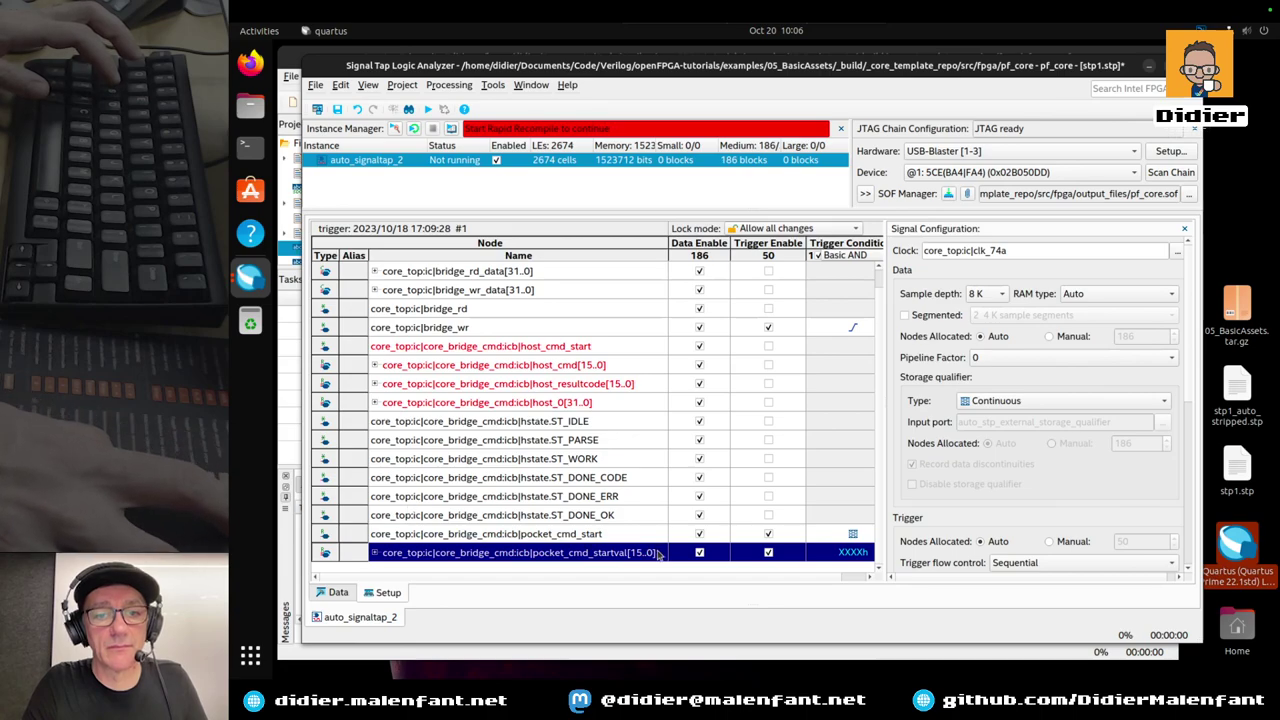
{"action": "left_click_drag", "start_coordinate": [661, 552], "coordinate": [649, 360]}
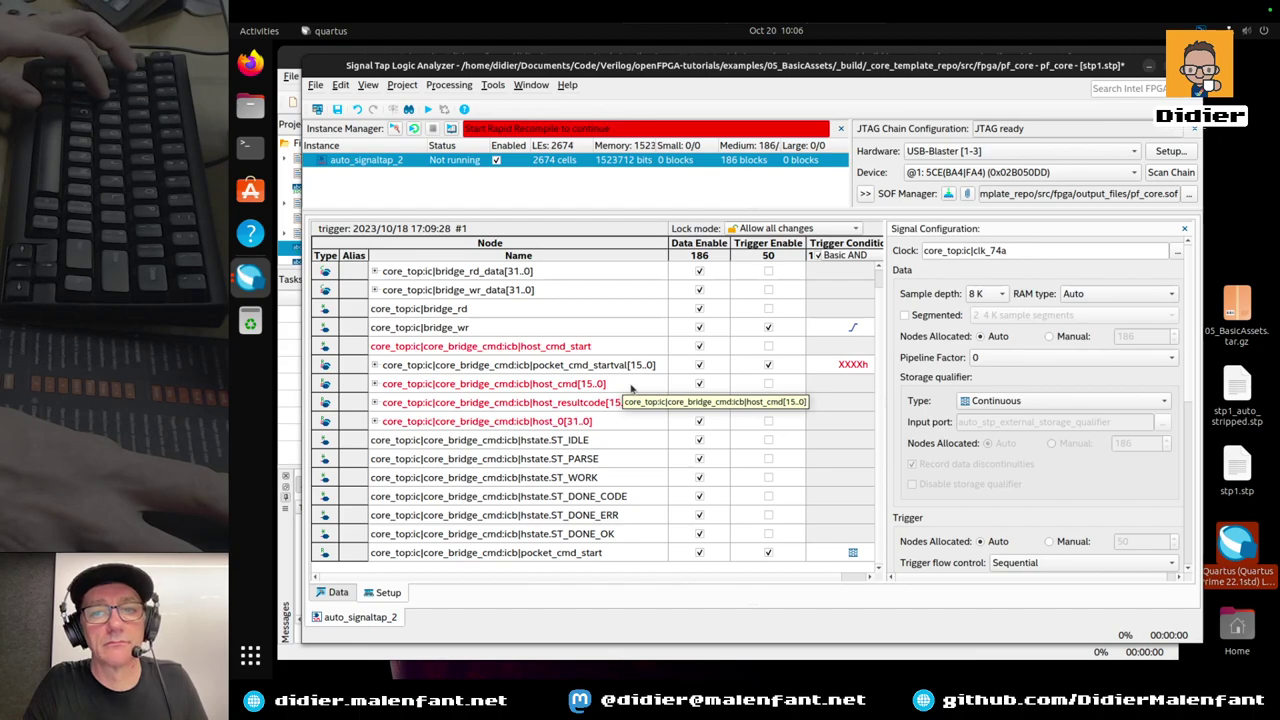
Disable the triggers of bridge_wr, host_cmd_start and pocket_cmd_startval, and save the Signal Tap file
{"action": "left_click", "coordinate": [767, 348]}
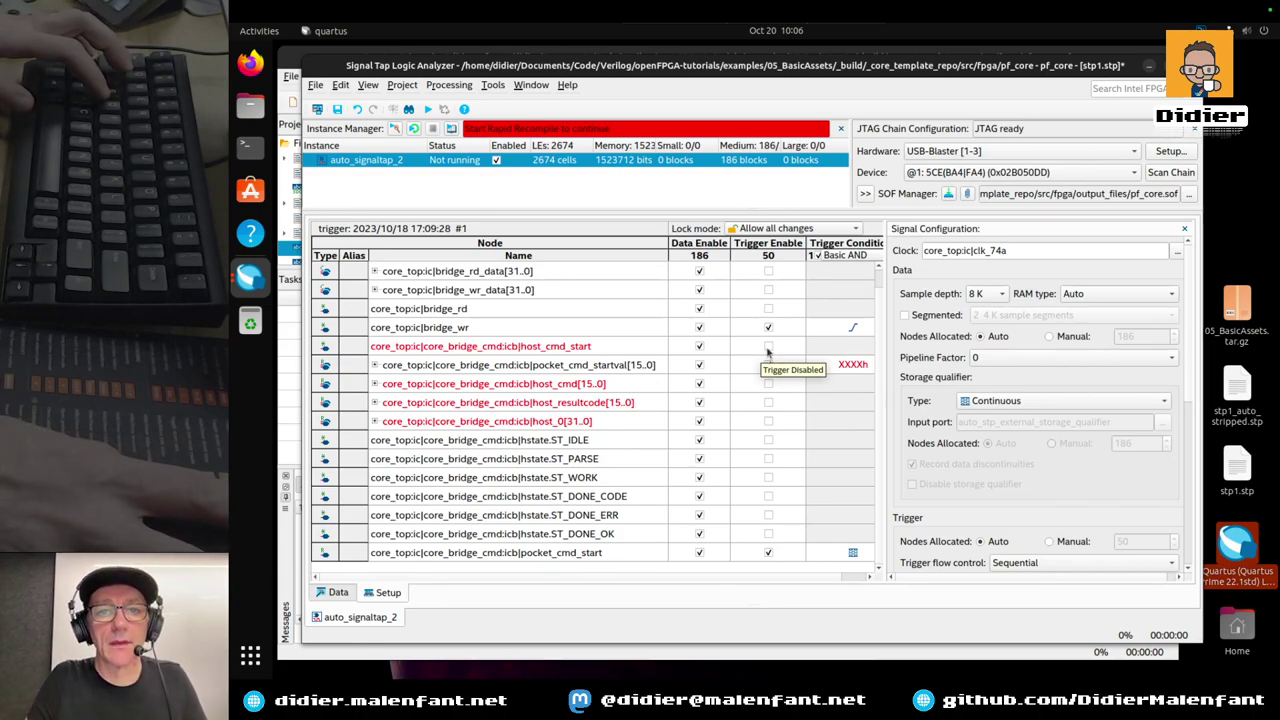
{"action": "left_click", "coordinate": [769, 329]}
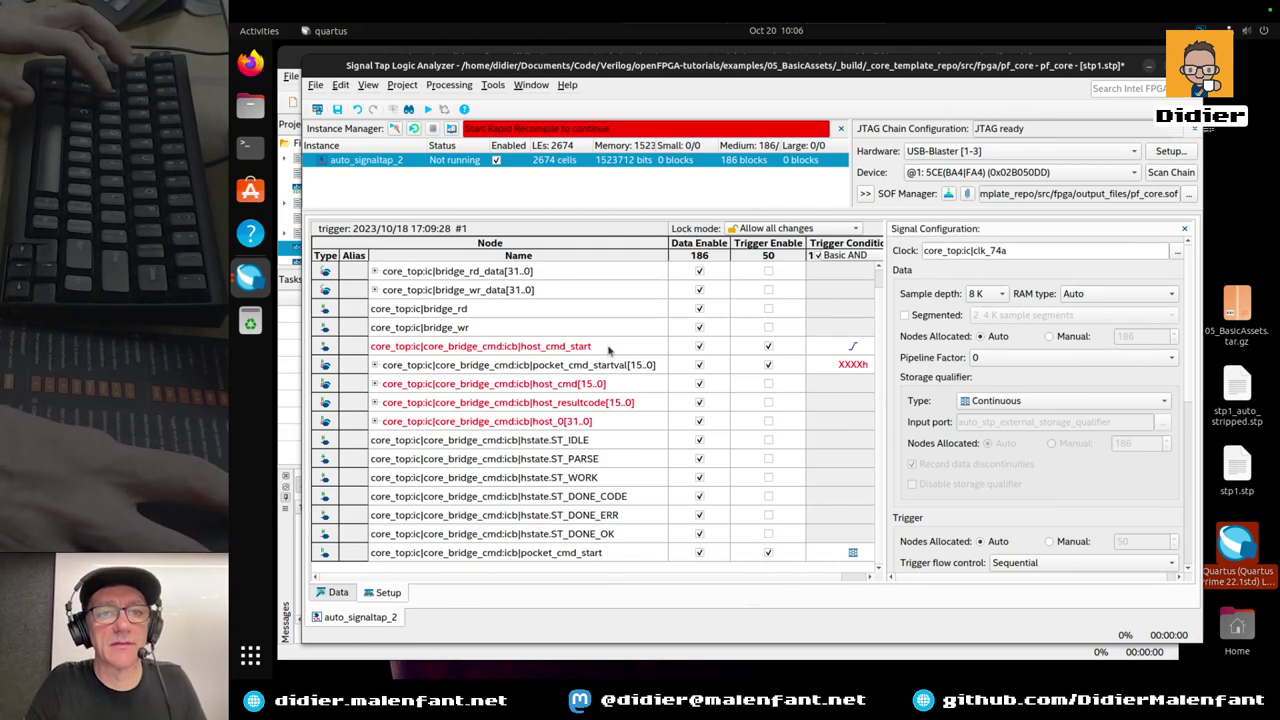
{"action": "left_click", "coordinate": [768, 347]}
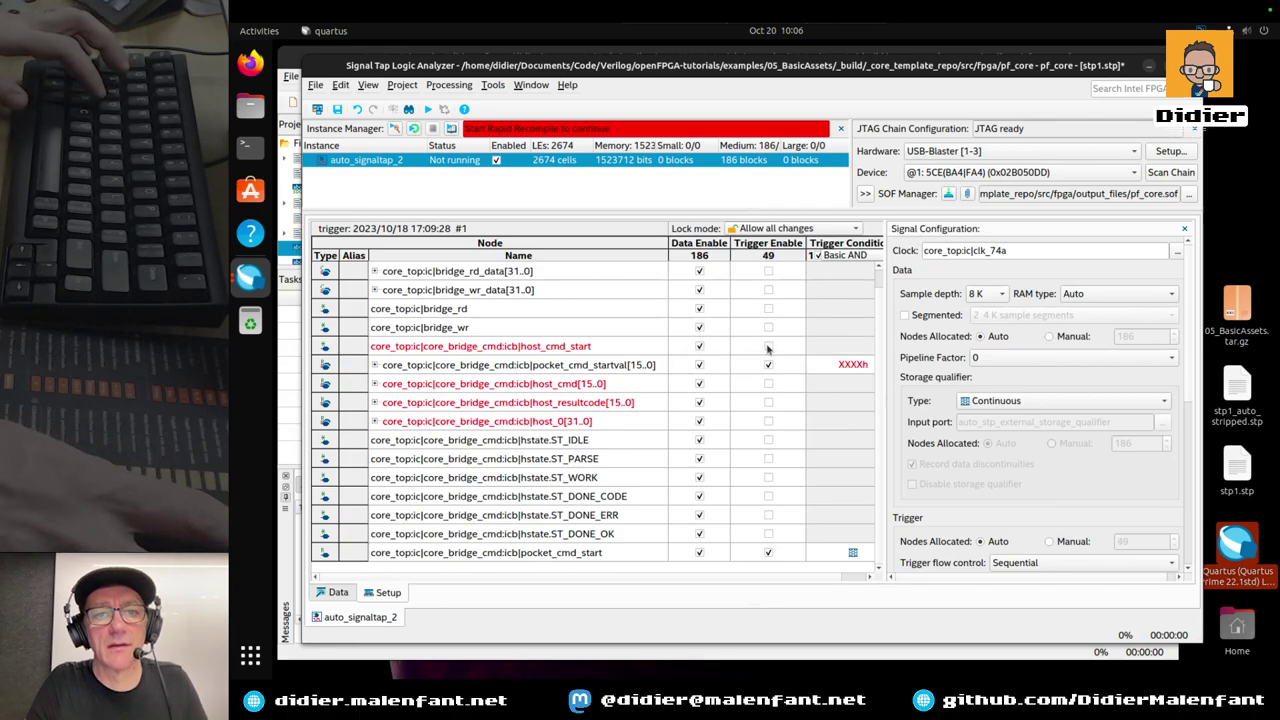
{"action": "left_click", "coordinate": [645, 348]}
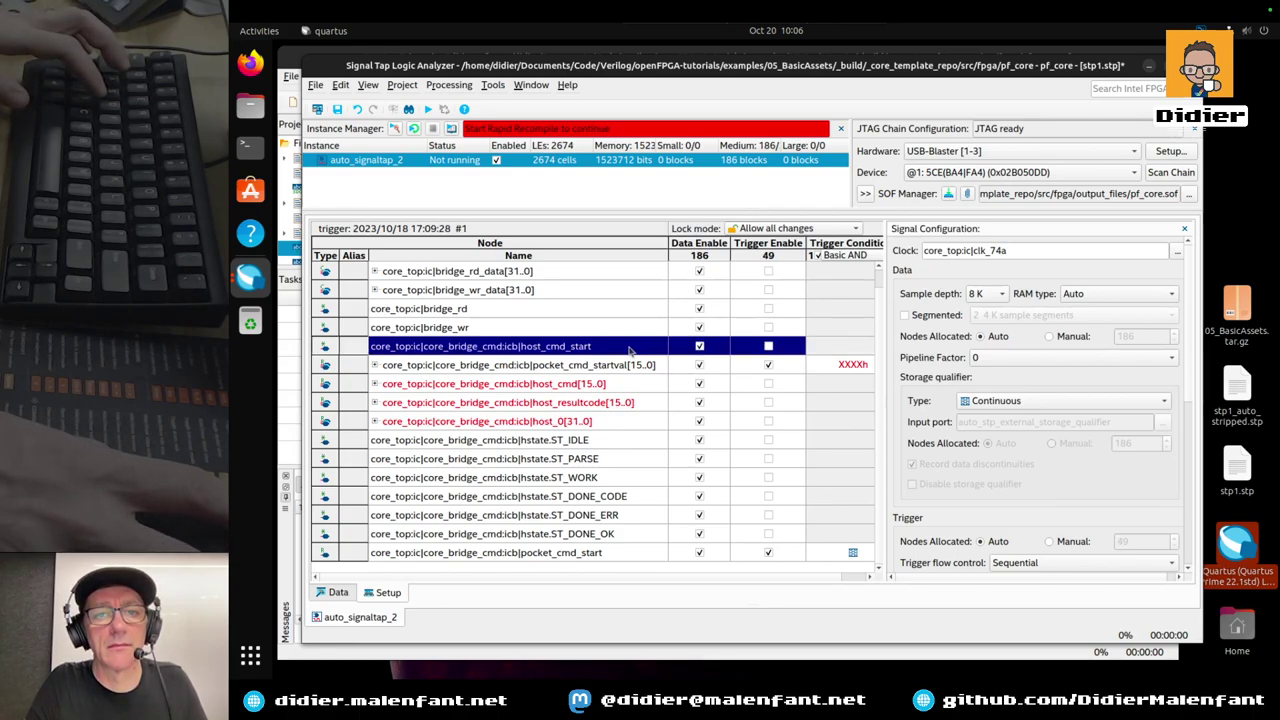
{"action": "left_click", "coordinate": [768, 365]}
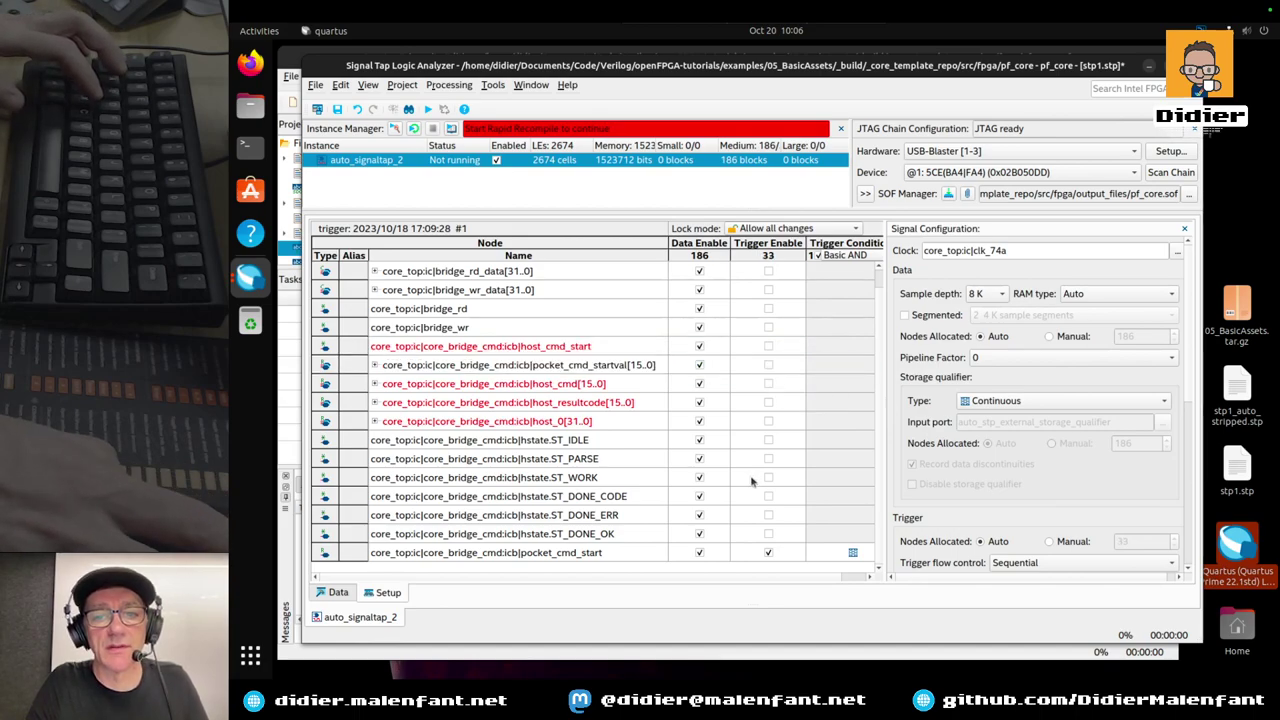
{"action": "left_click", "coordinate": [337, 109]}
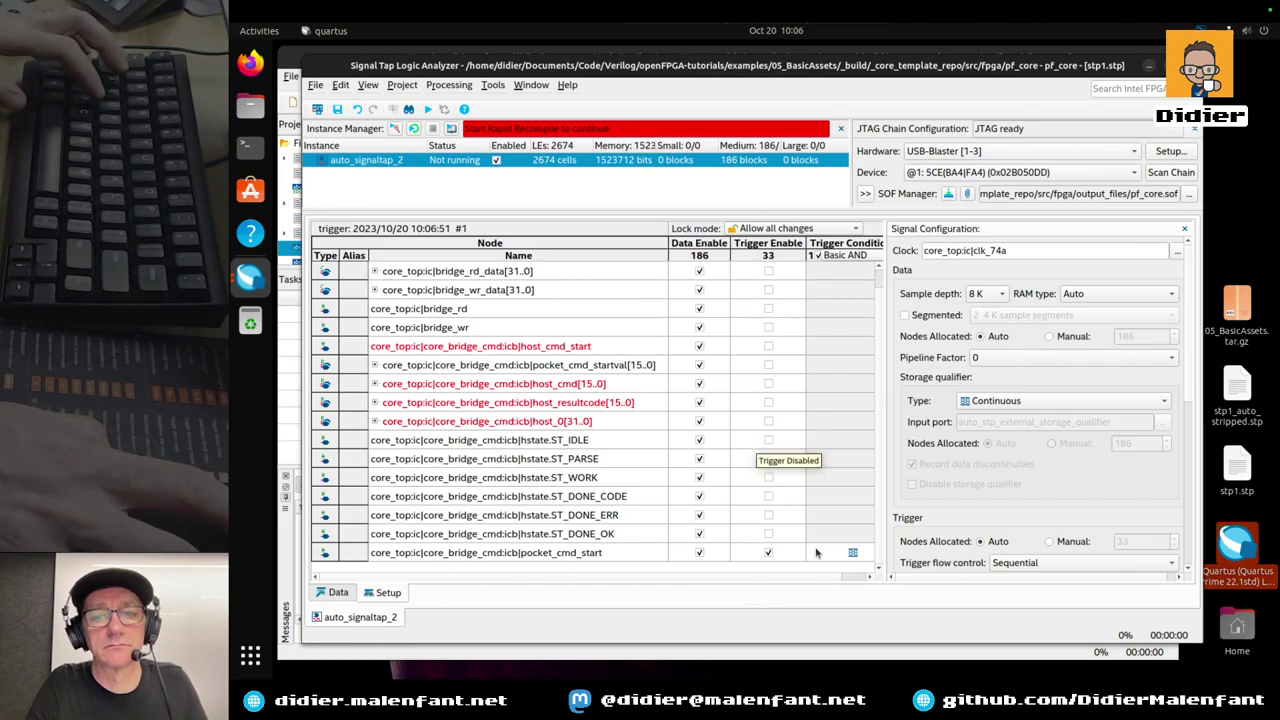
Set the trigger condition of pocket_cmd_start to Rising Edge and save the Signal Tap file
{"action": "left_click", "coordinate": [853, 554]}
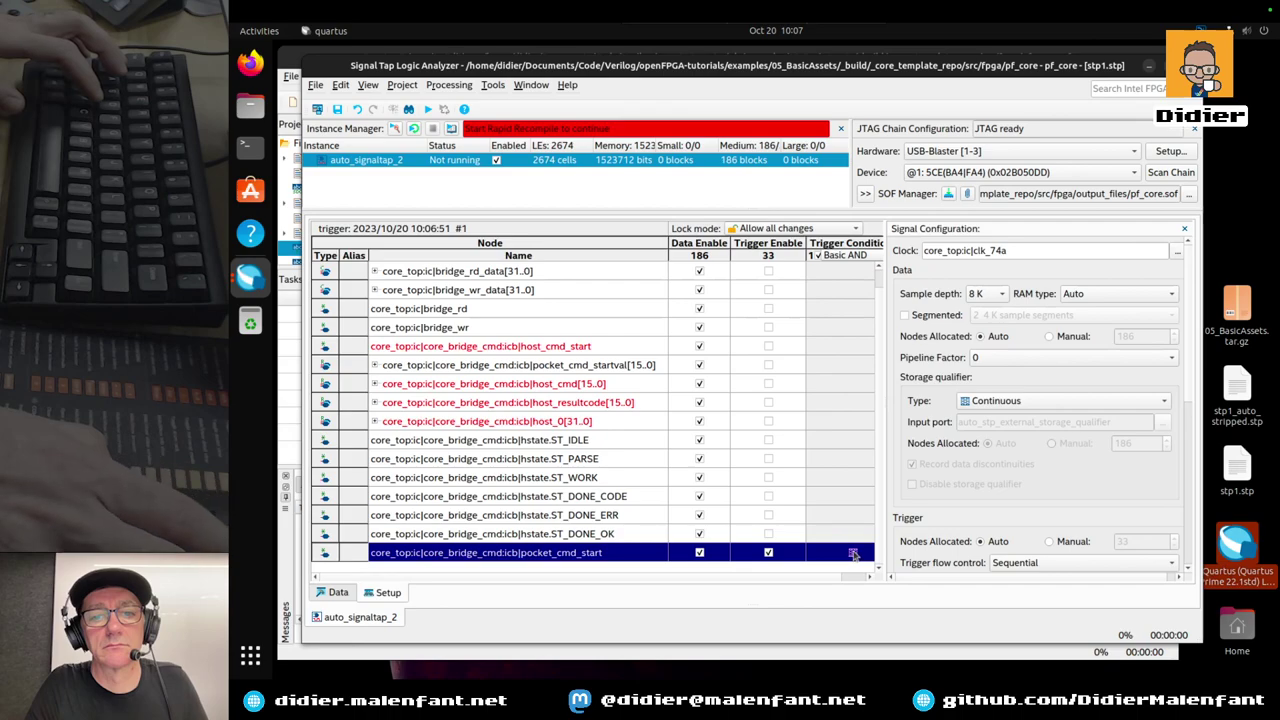
{"action": "right_click", "coordinate": [853, 554]}
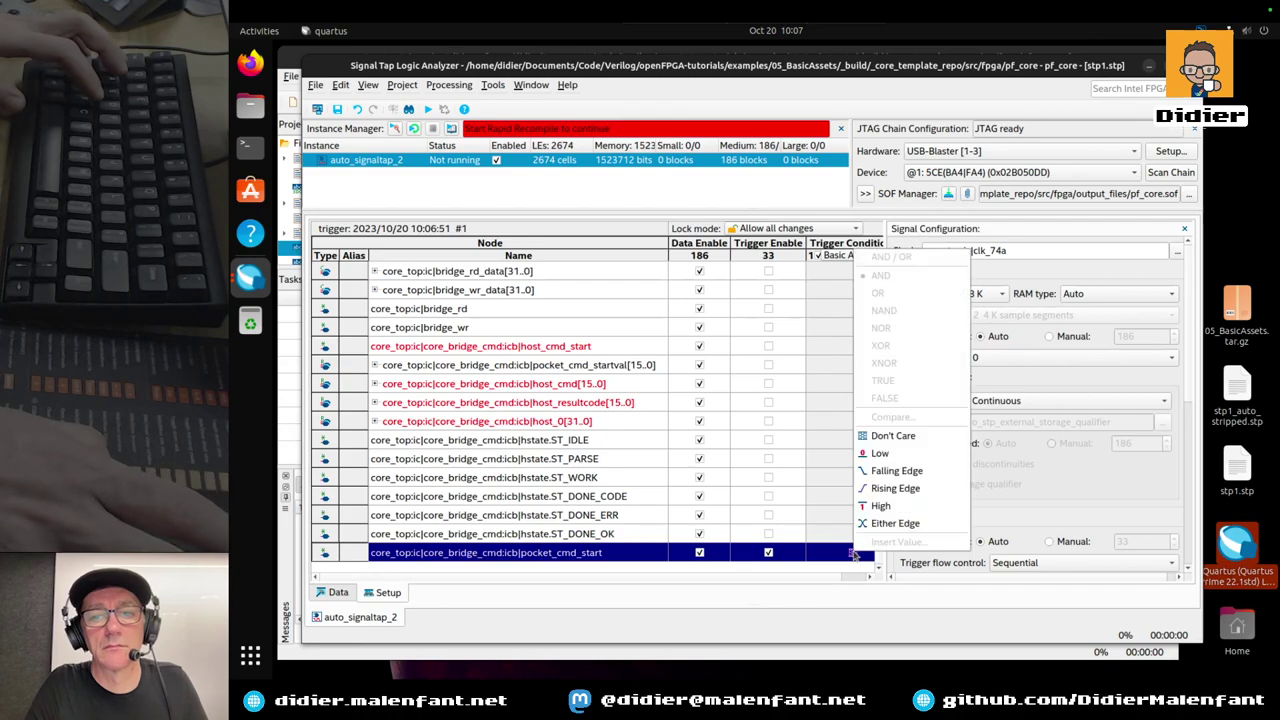
{"action": "left_click", "coordinate": [879, 490]}
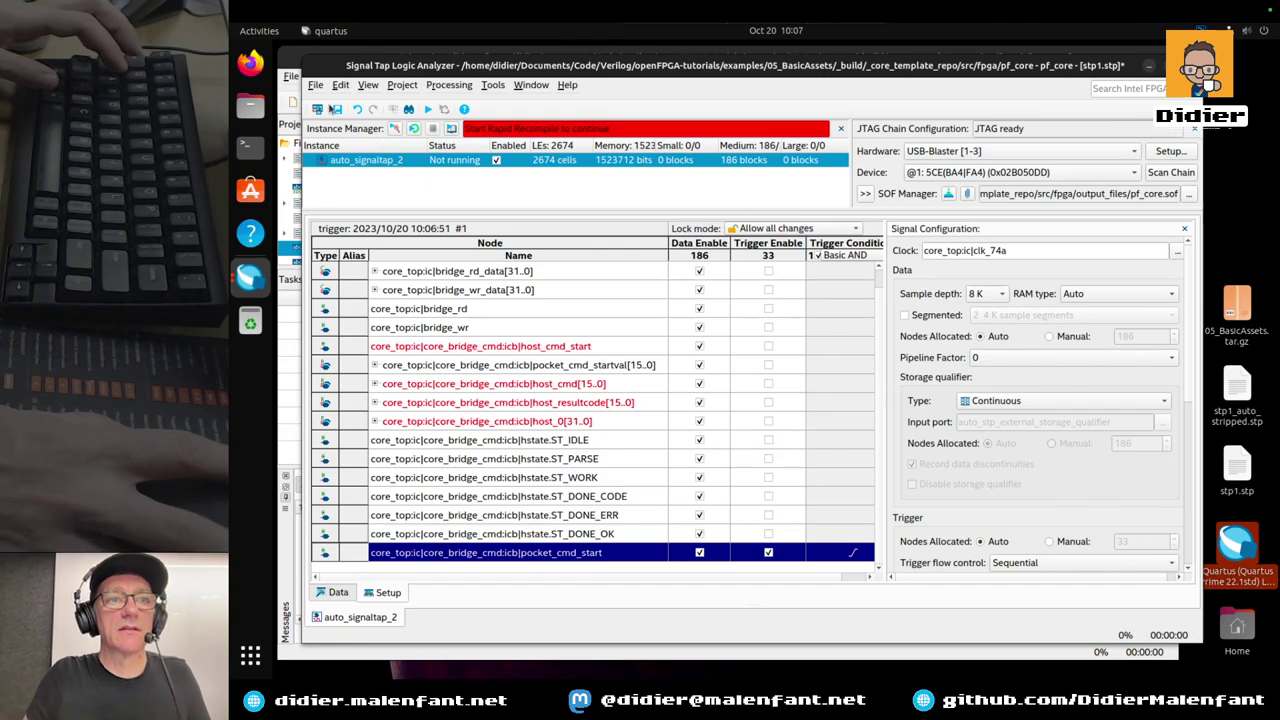
{"action": "left_click", "coordinate": [337, 109]}
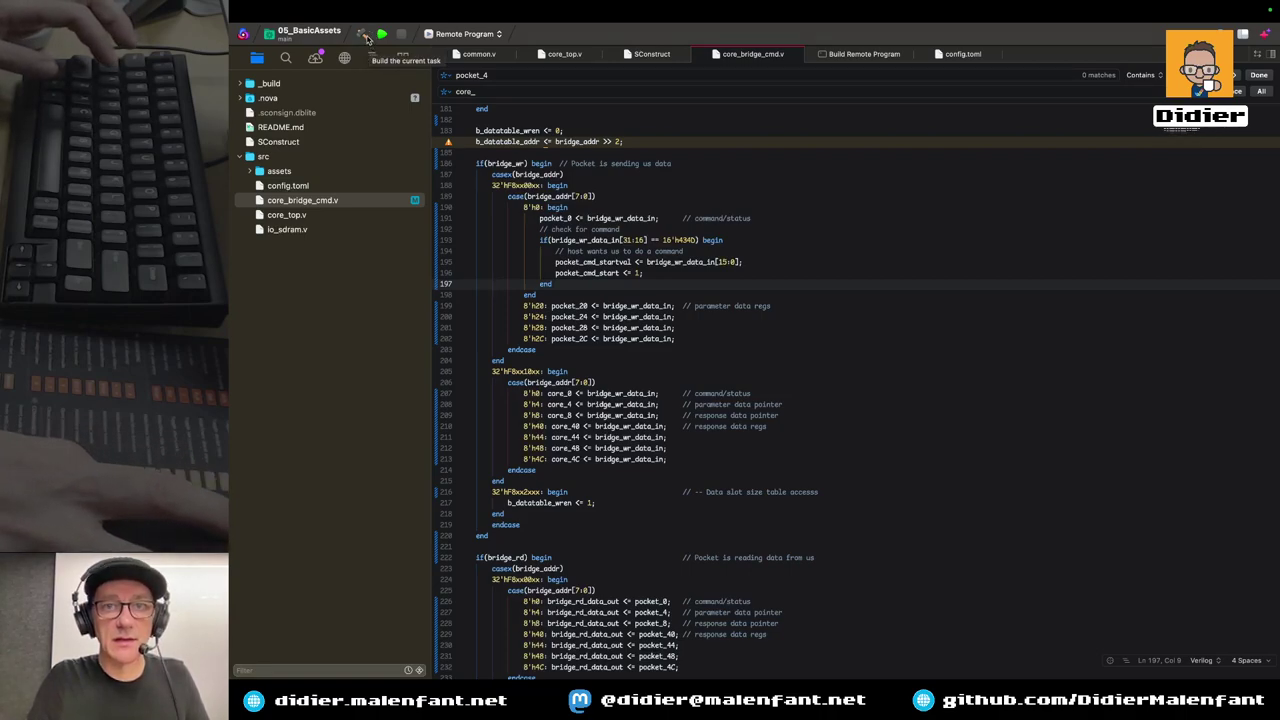
Switch to Nova, build the Remote Program, look through core_bridge_cmd.v, and start the build again
{"action": "left_click", "coordinate": [362, 34]}
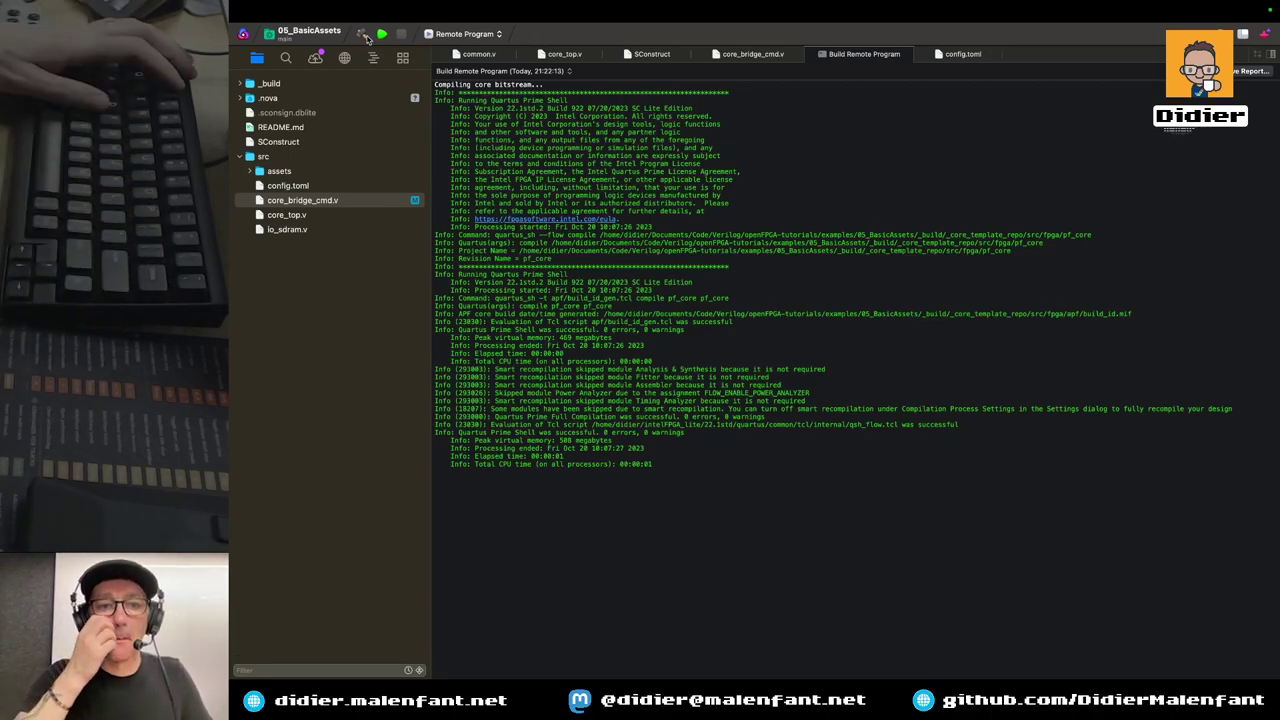
{"action": "mouse_move", "coordinate": [504, 18]}
{"action": "left_click", "coordinate": [753, 53]}
{"action": "scroll", "coordinate": [710, 364], "scroll_direction": "down", "scroll_amount": 3}
{"action": "scroll", "coordinate": [710, 364], "scroll_direction": "down", "scroll_amount": 10}
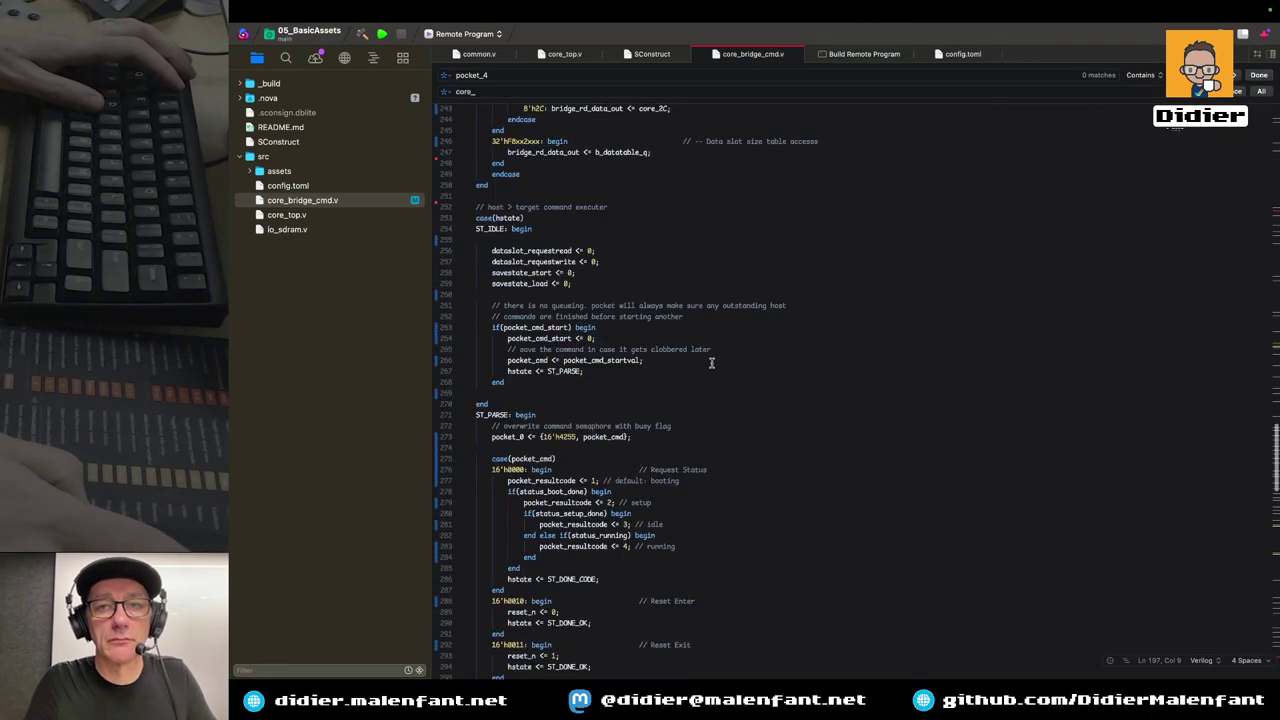
{"action": "left_click", "coordinate": [860, 53]}
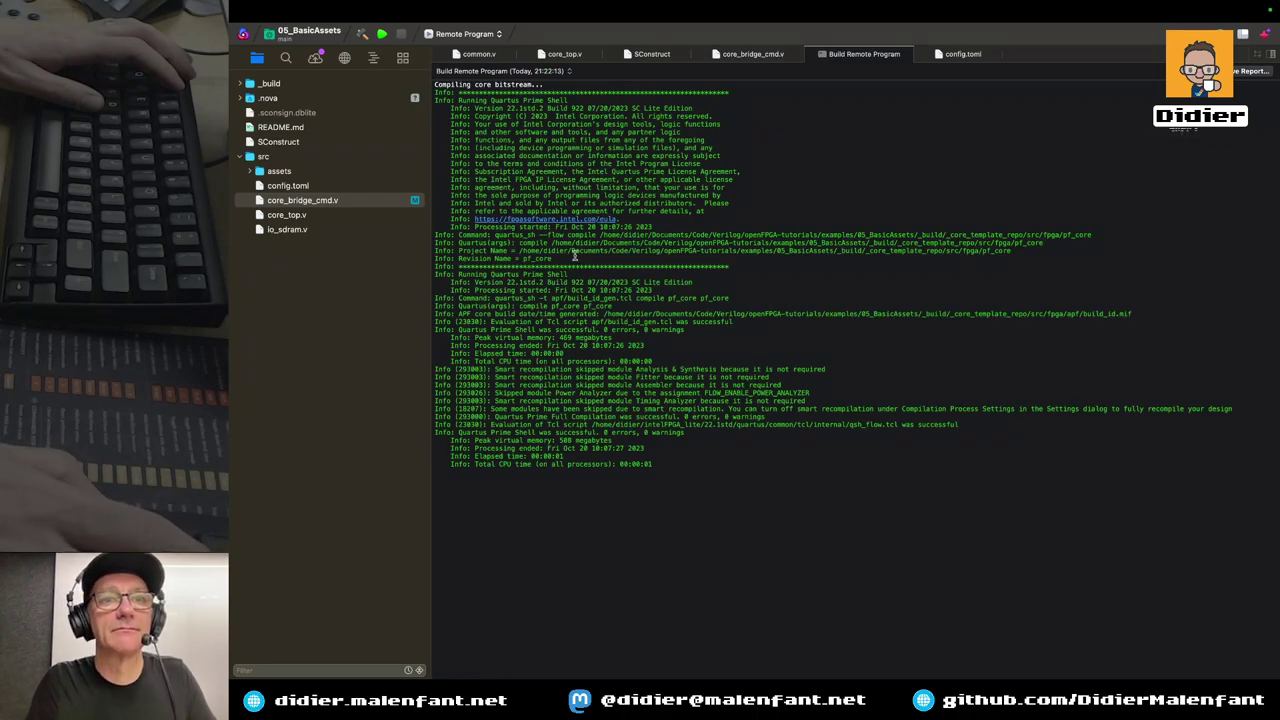
{"action": "left_click", "coordinate": [362, 35]}
{"action": "left_click", "coordinate": [362, 36]}
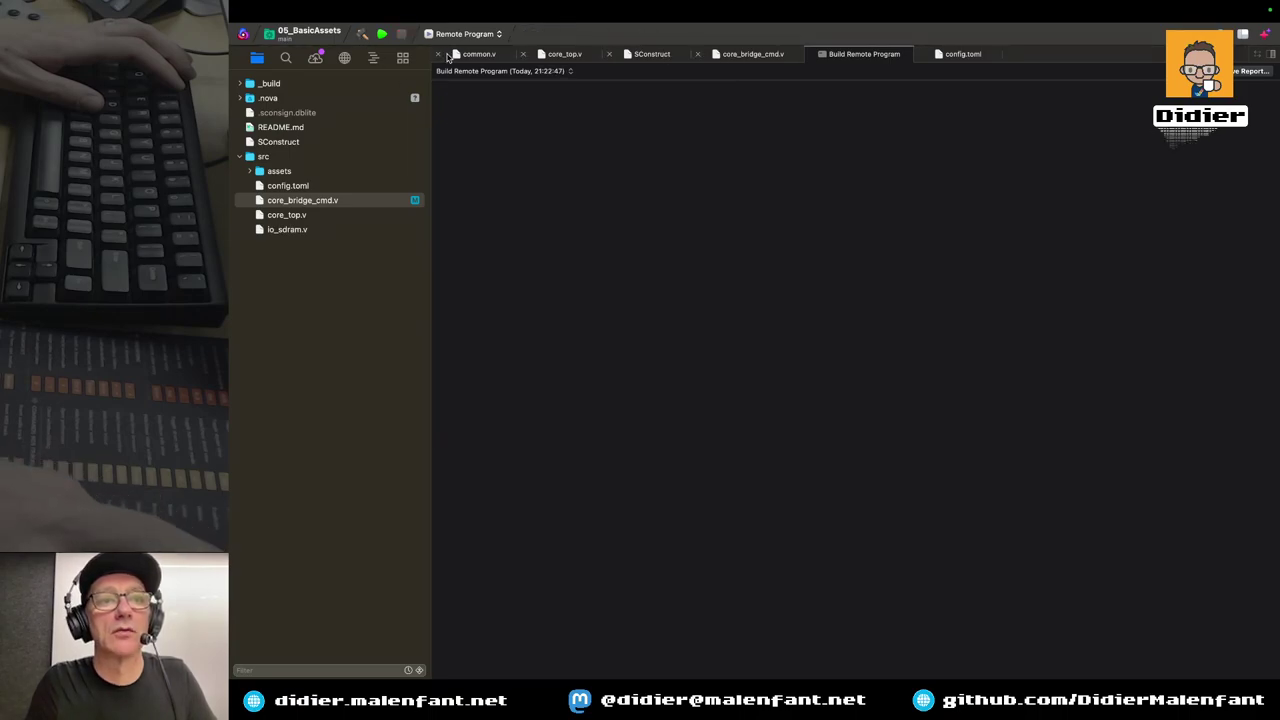
Publish the modified core_bridge_cmd.v to the remote machine and rebuild the Remote Program
{"action": "left_click", "coordinate": [317, 58]}
{"action": "left_click", "coordinate": [362, 136]}
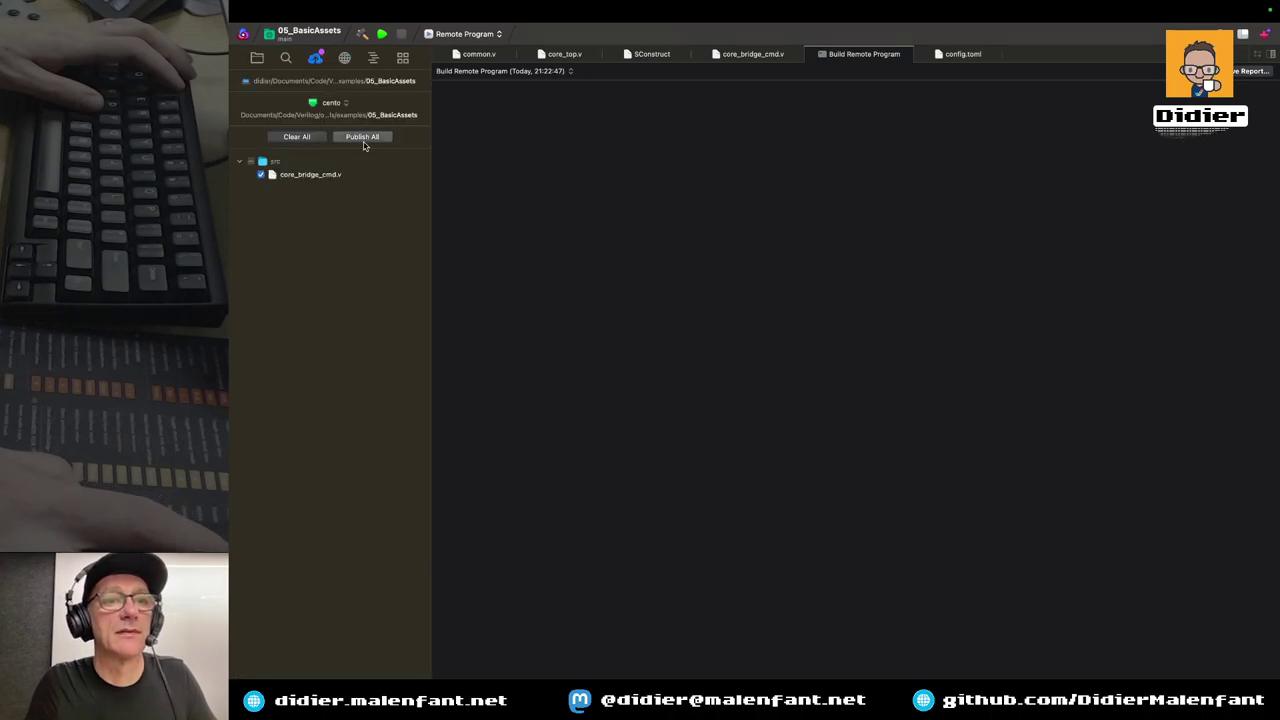
{"action": "left_click", "coordinate": [362, 34]}
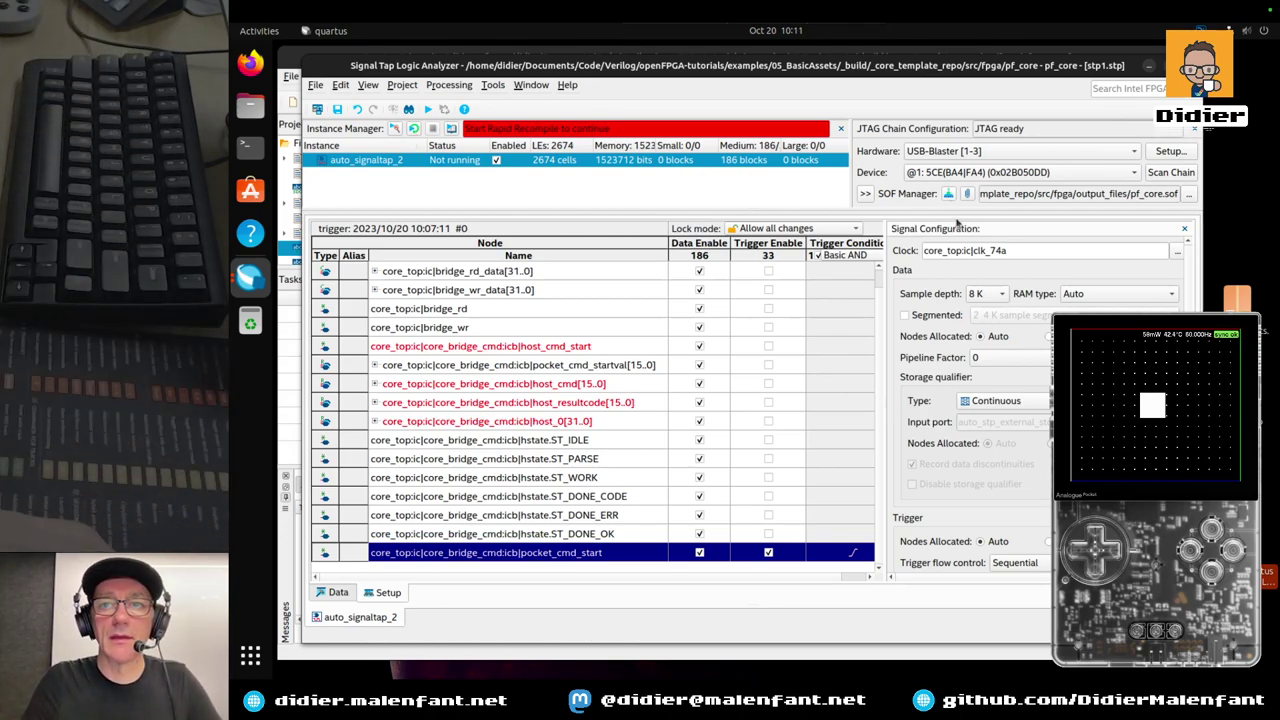
Return to Signal Tap in Quartus, program the device with pf_core.sof, and run the analysis, agreeing to save the stp1.stp changes
{"action": "left_click", "coordinate": [949, 194]}
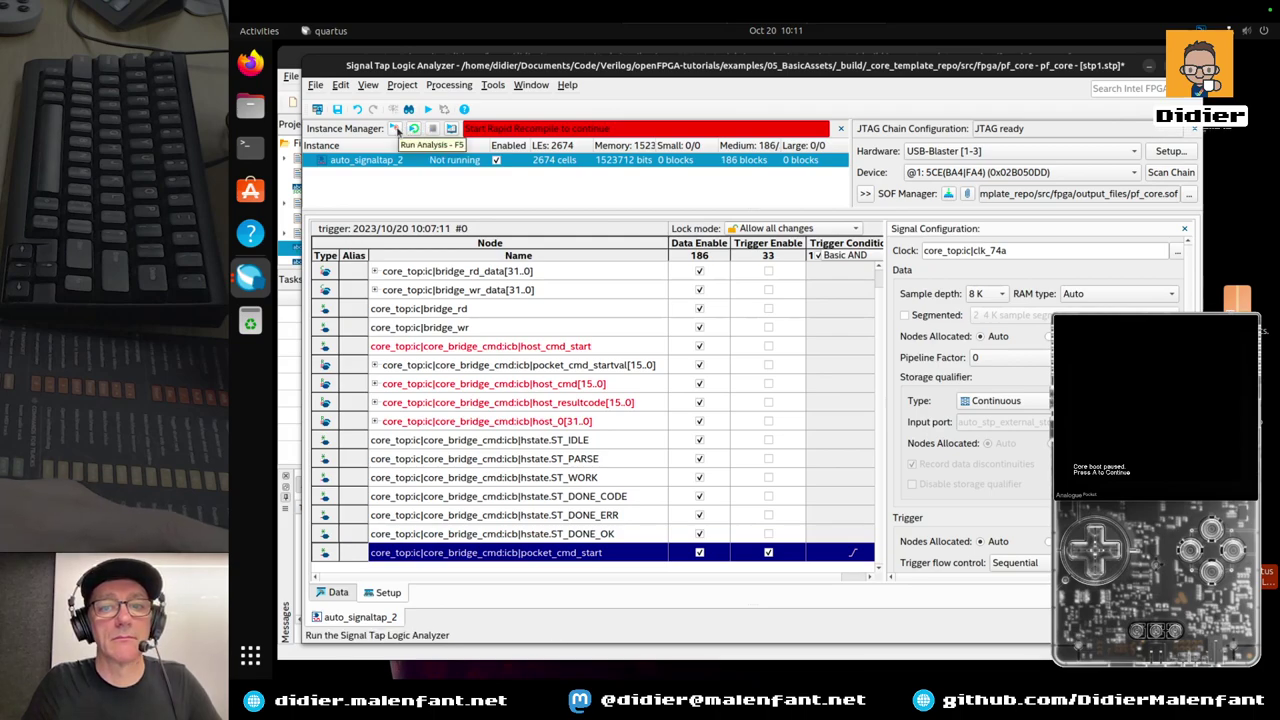
{"action": "left_click", "coordinate": [396, 131]}
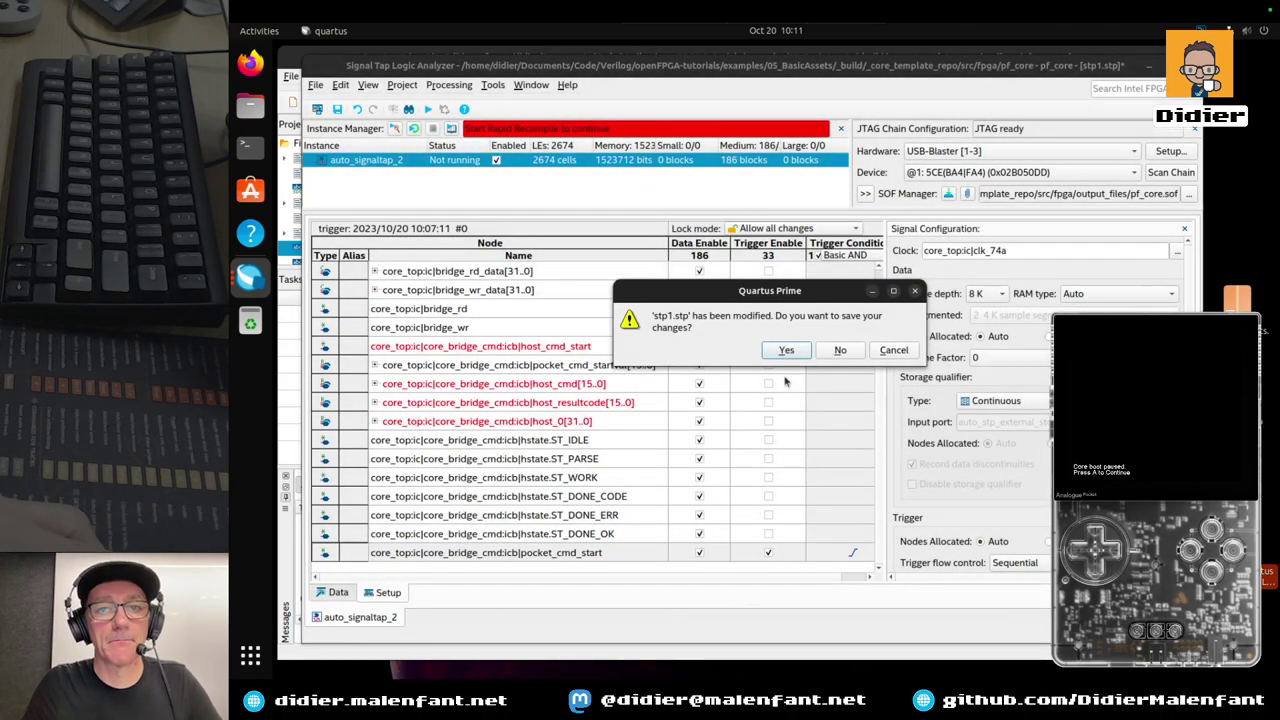
{"action": "left_click", "coordinate": [786, 350]}
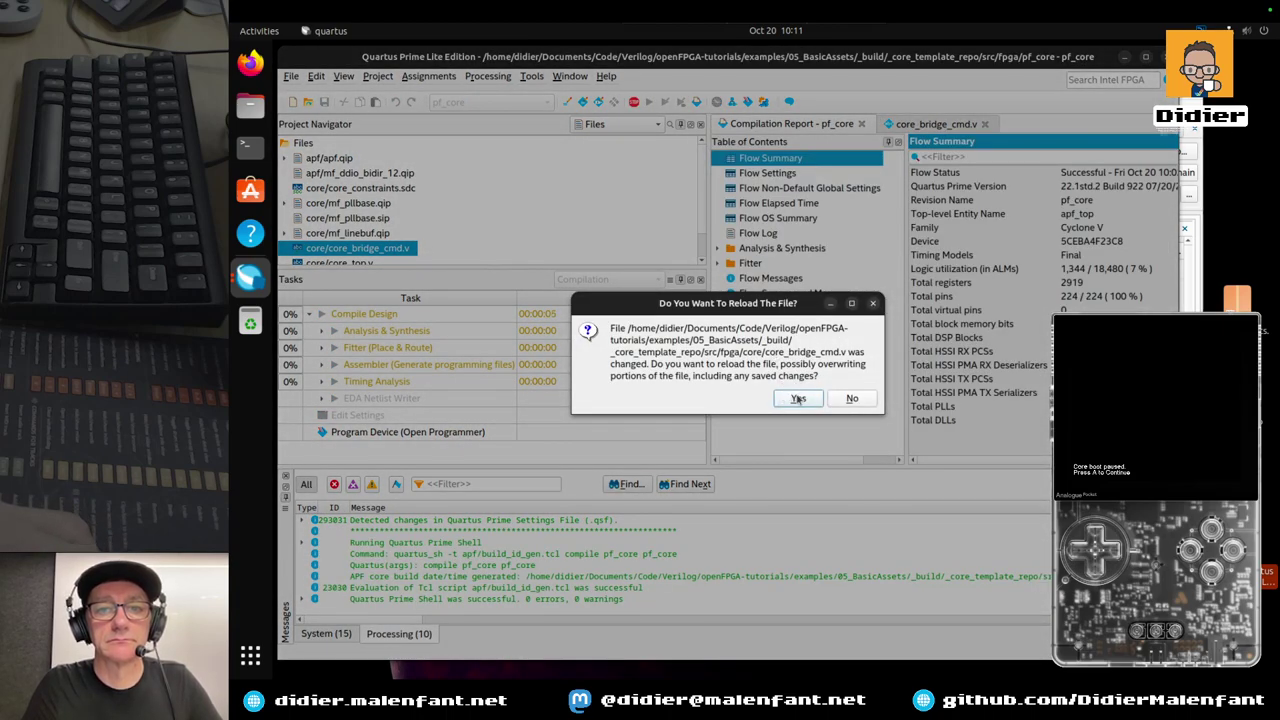
Dismiss the reload prompt for core_bridge_cmd.v, close that file, and enlarge the compilation report's Flow Summary area in Quartus
{"action": "left_click", "coordinate": [851, 398]}
{"action": "left_click", "coordinate": [984, 124]}
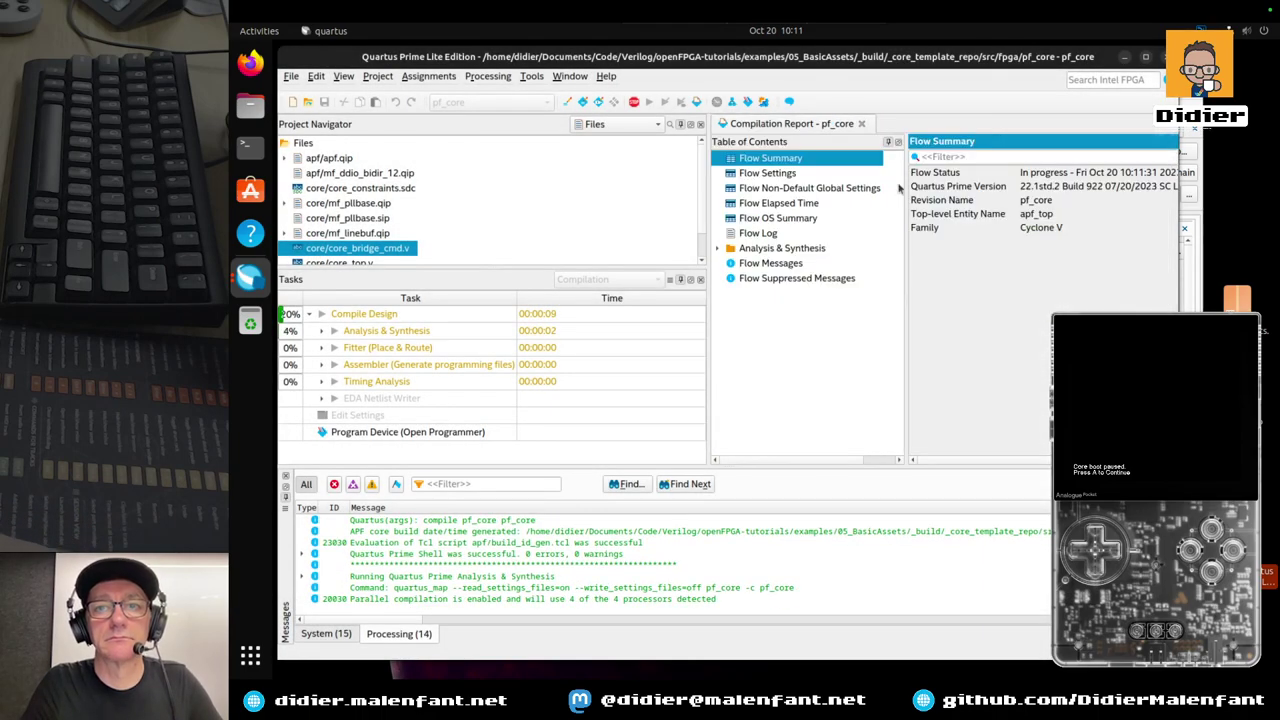
{"action": "left_click_drag", "start_coordinate": [905, 284], "coordinate": [888, 281]}
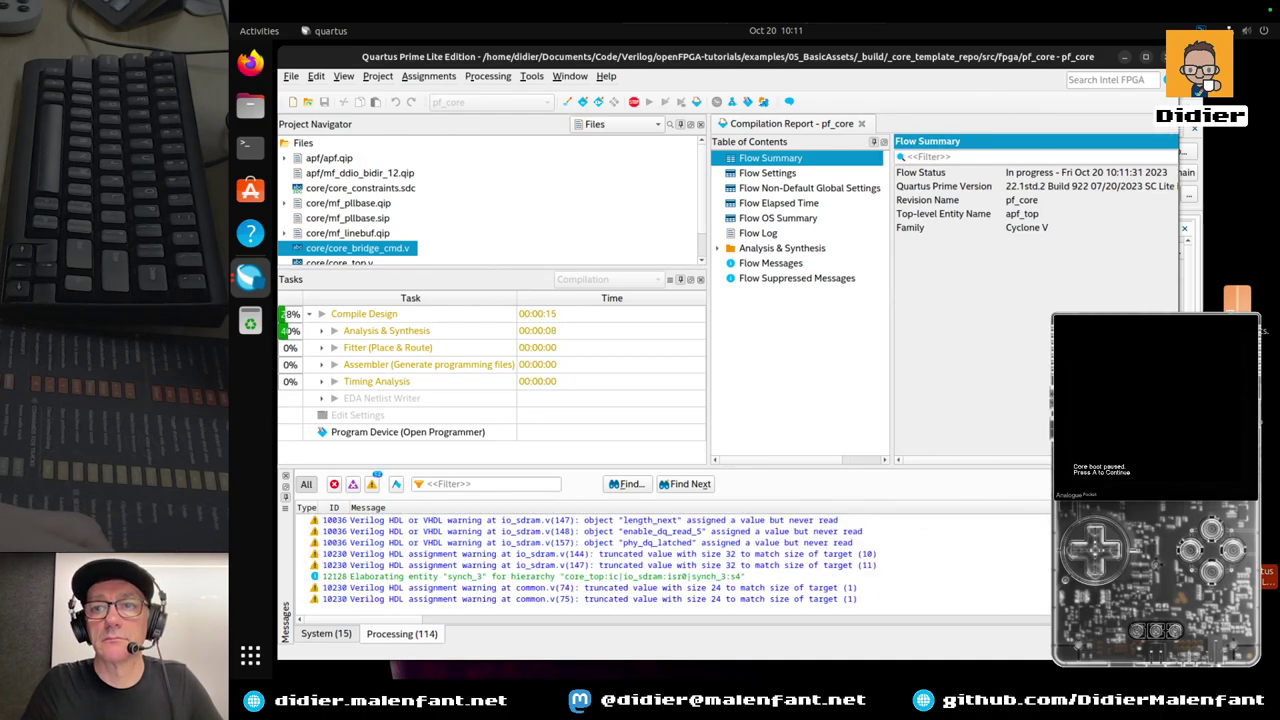
{"action": "key", "text": "alt+Tab"}
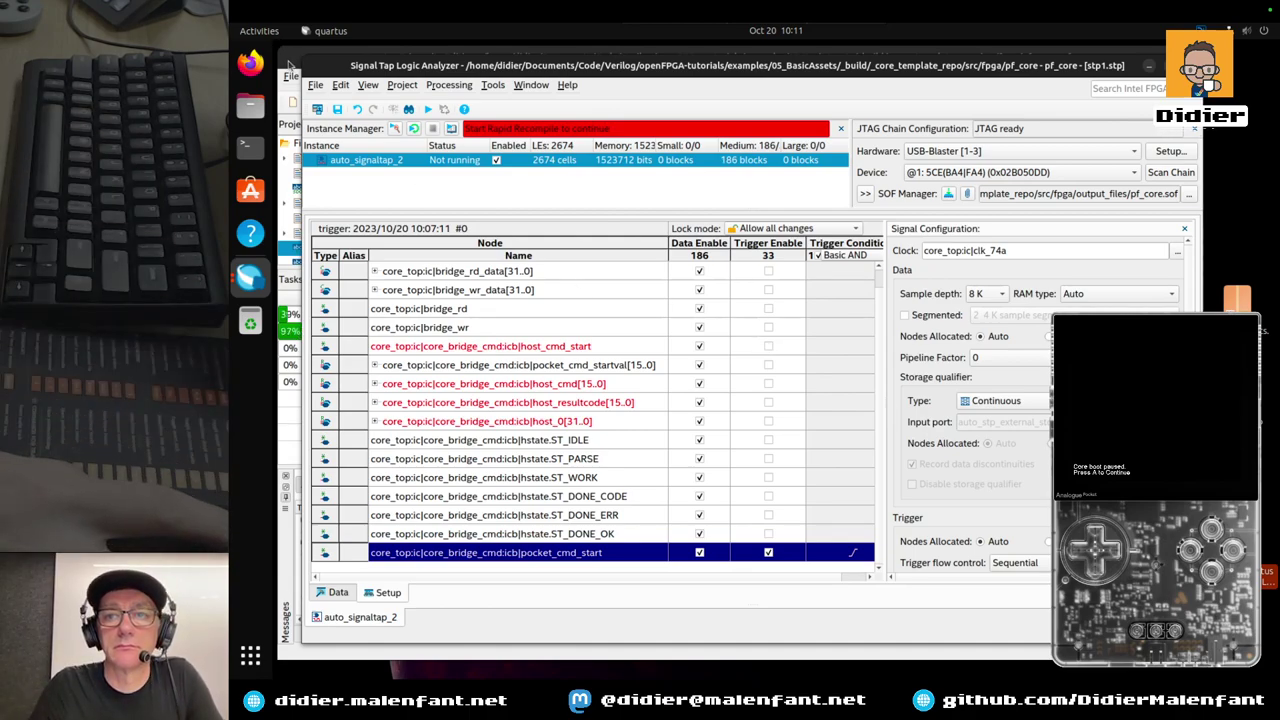
{"action": "left_click", "coordinate": [288, 64]}
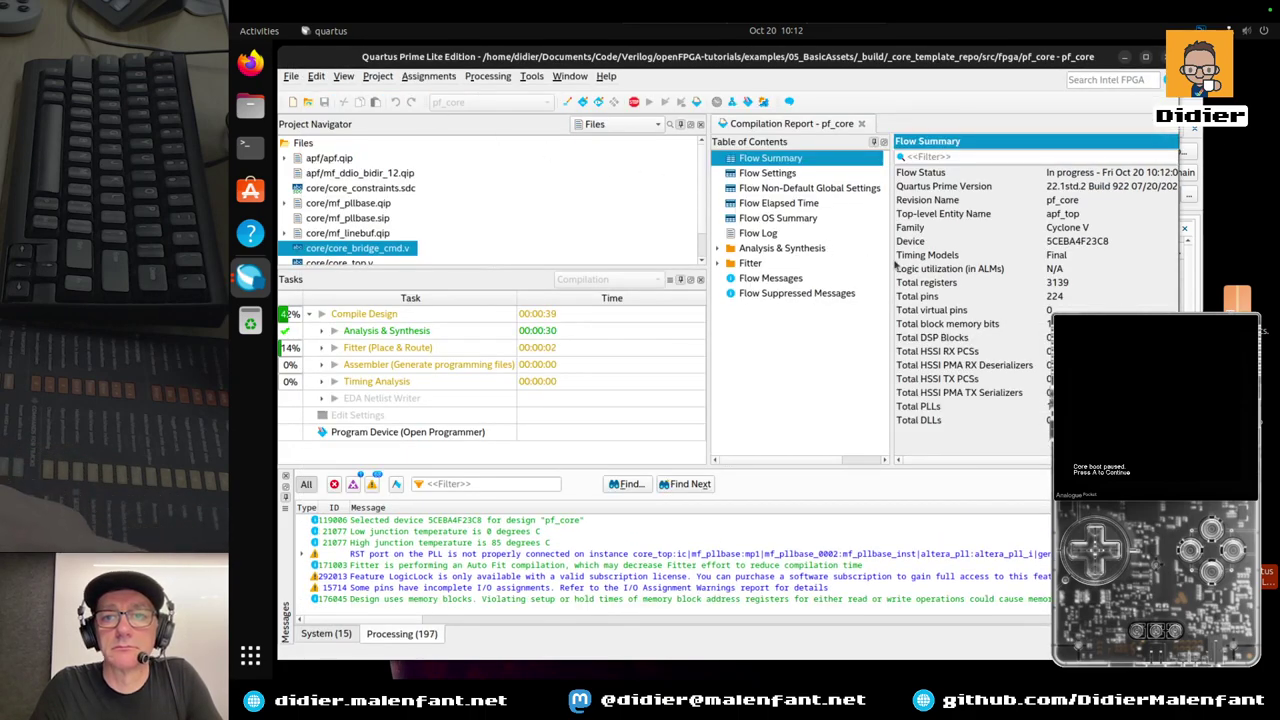
{"action": "left_click_drag", "start_coordinate": [891, 261], "coordinate": [909, 256]}
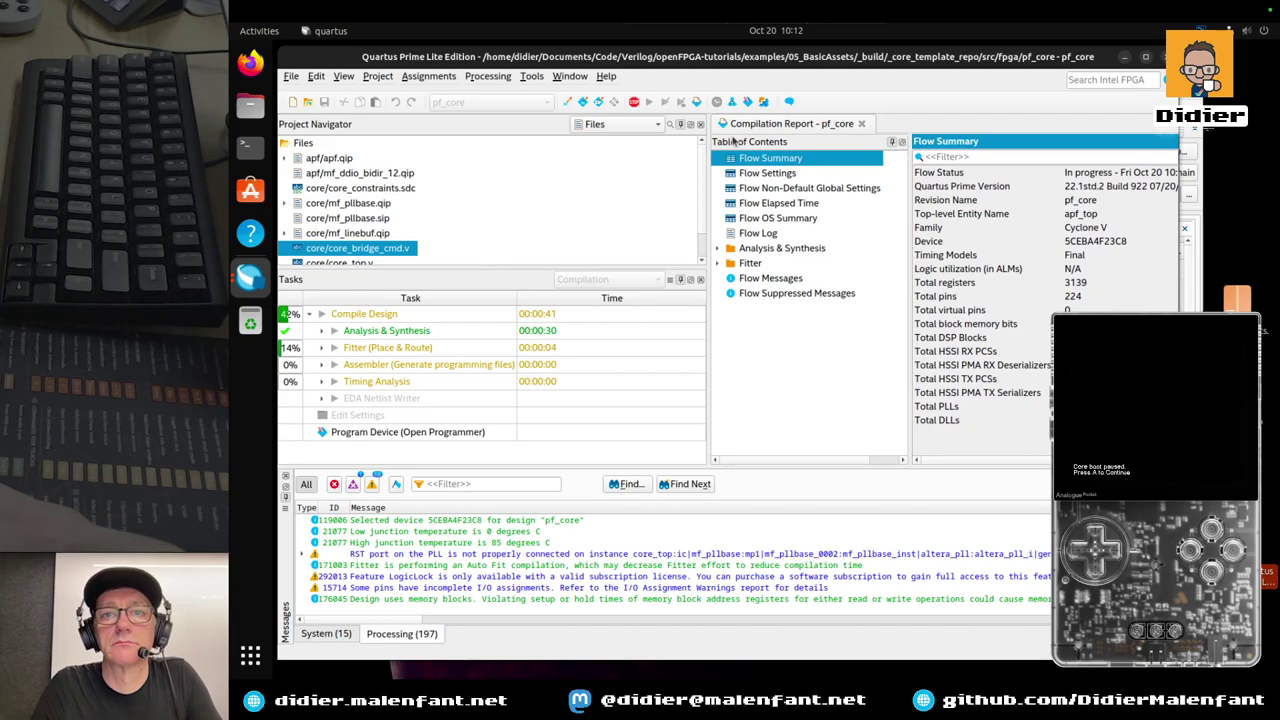
{"action": "left_click_drag", "start_coordinate": [706, 300], "coordinate": [603, 293]}
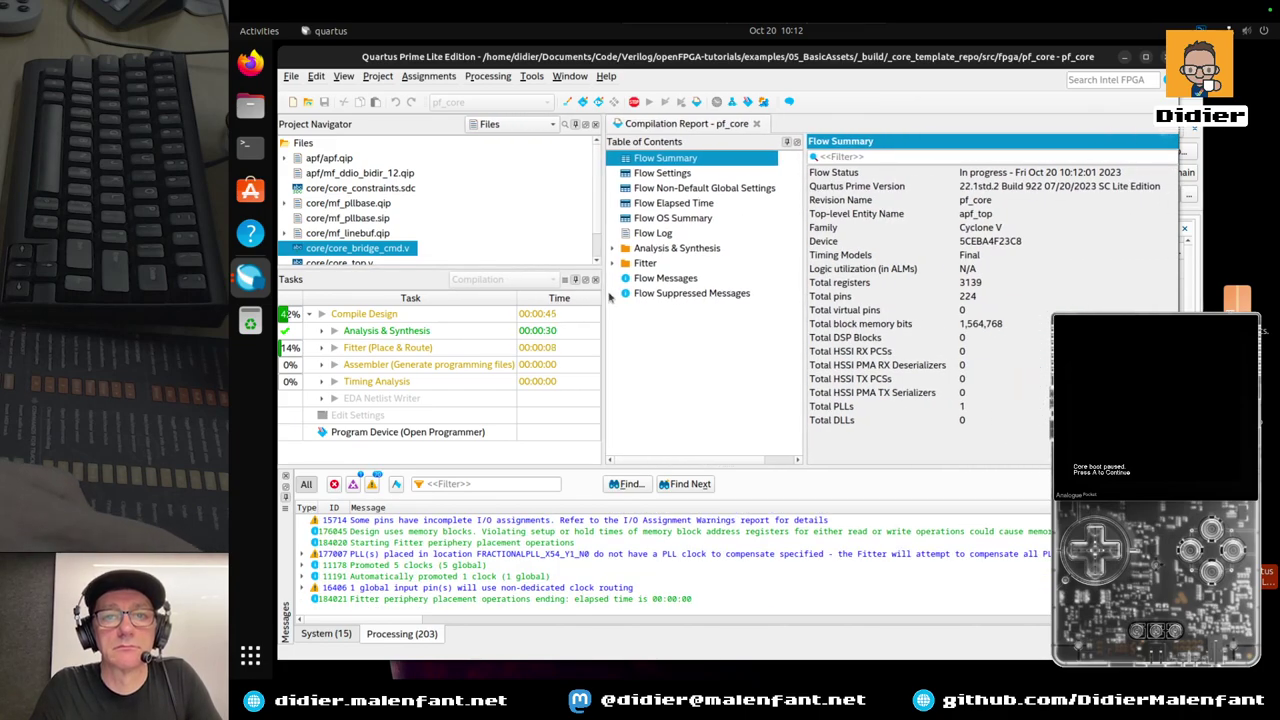
Show the IP Components in the Project Navigator, switch it to the Hierarchy view, and expand apf_top
{"action": "left_click", "coordinate": [512, 124]}
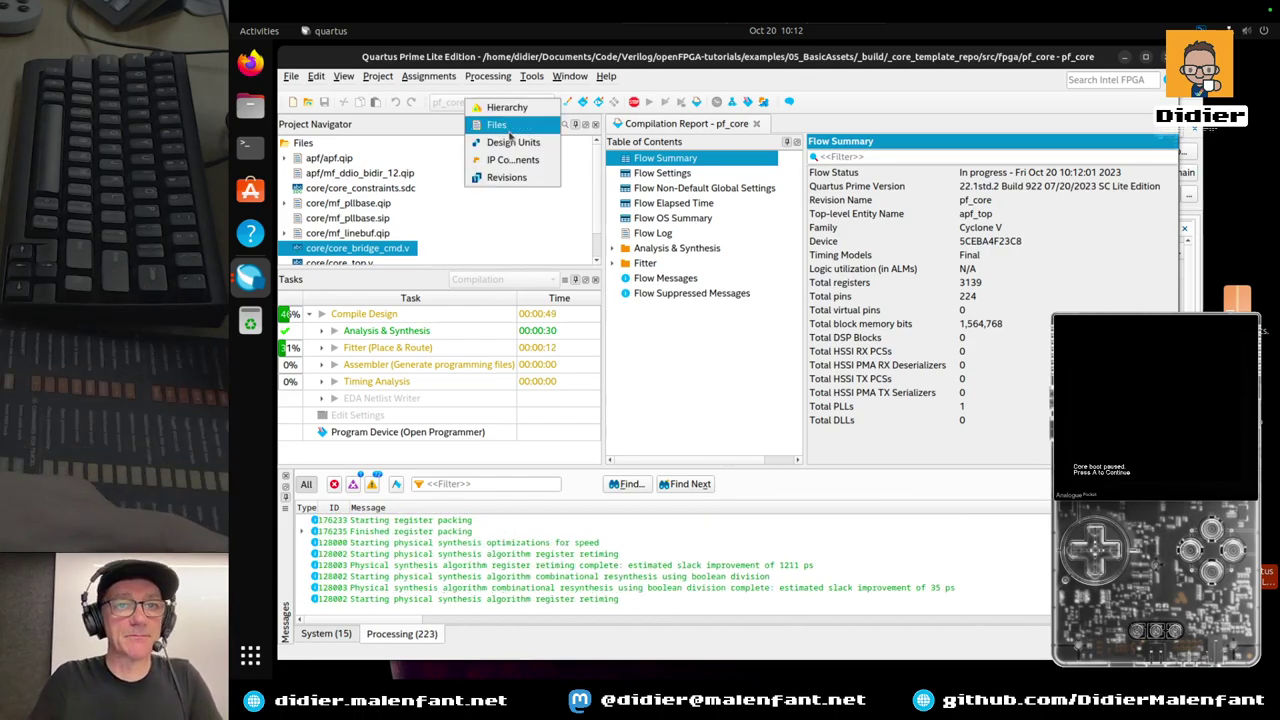
{"action": "left_click", "coordinate": [512, 160]}
{"action": "left_click", "coordinate": [512, 124]}
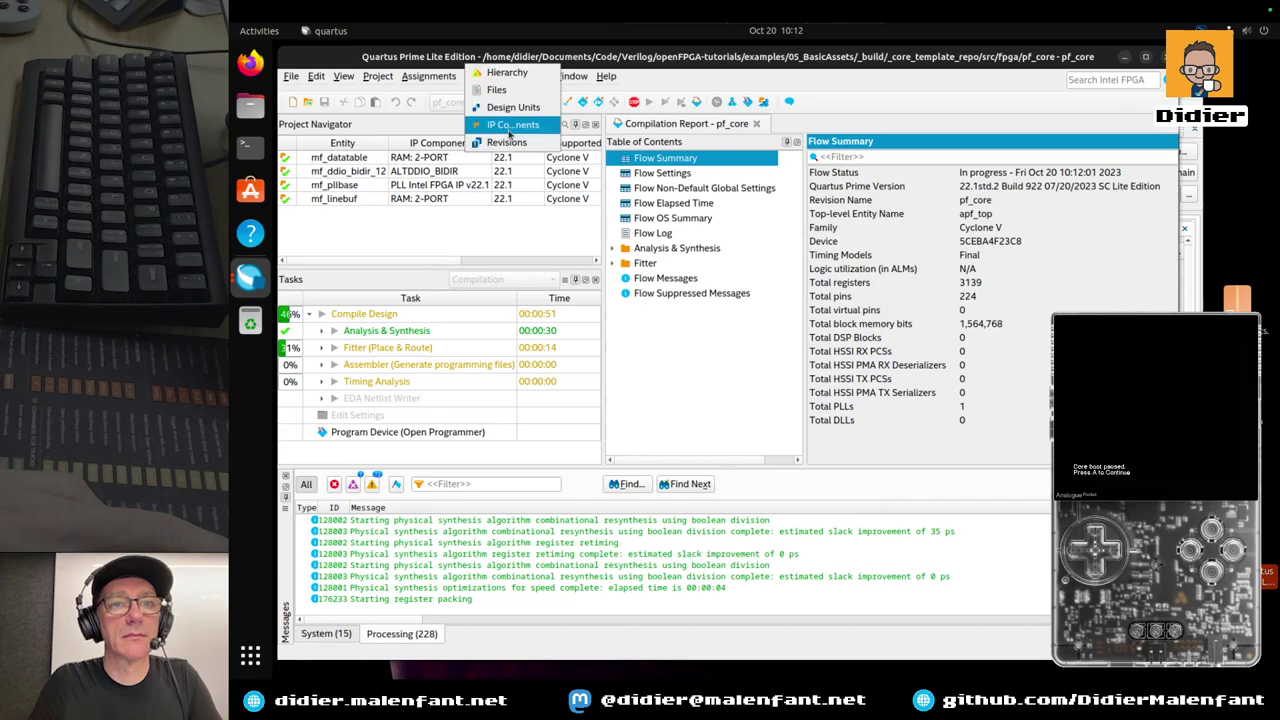
{"action": "left_click", "coordinate": [517, 80]}
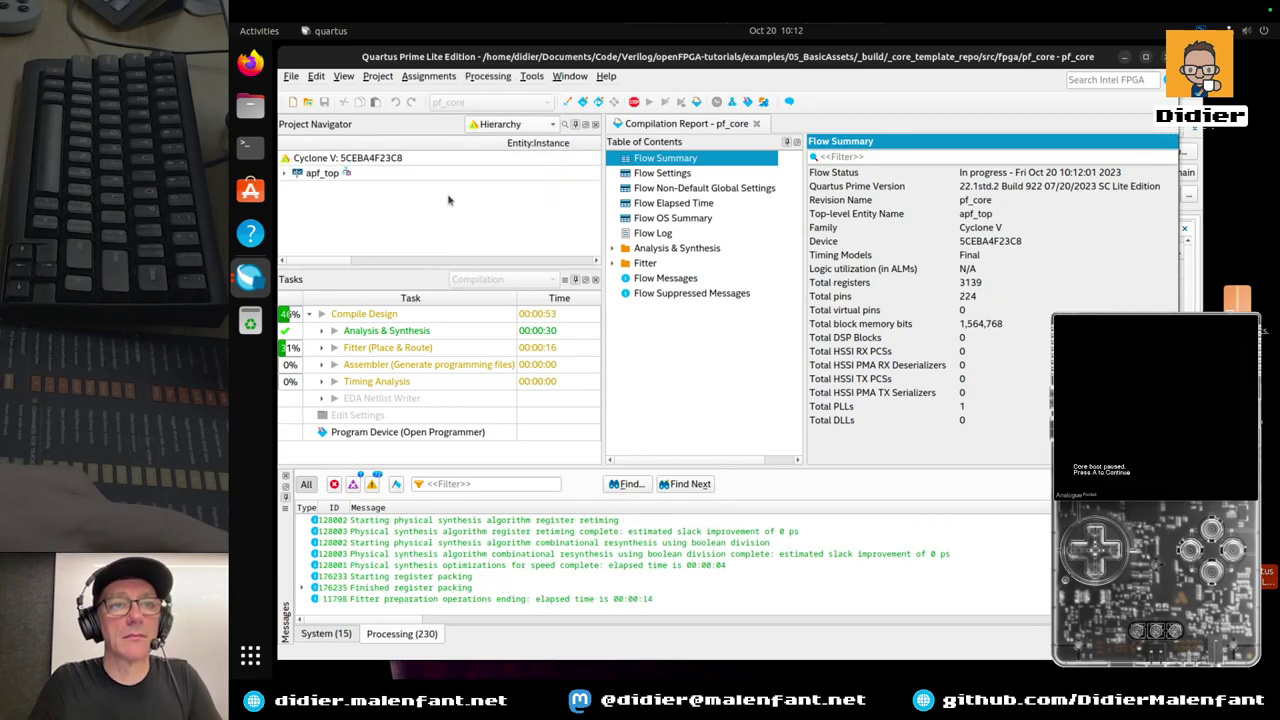
{"action": "left_click", "coordinate": [285, 174]}
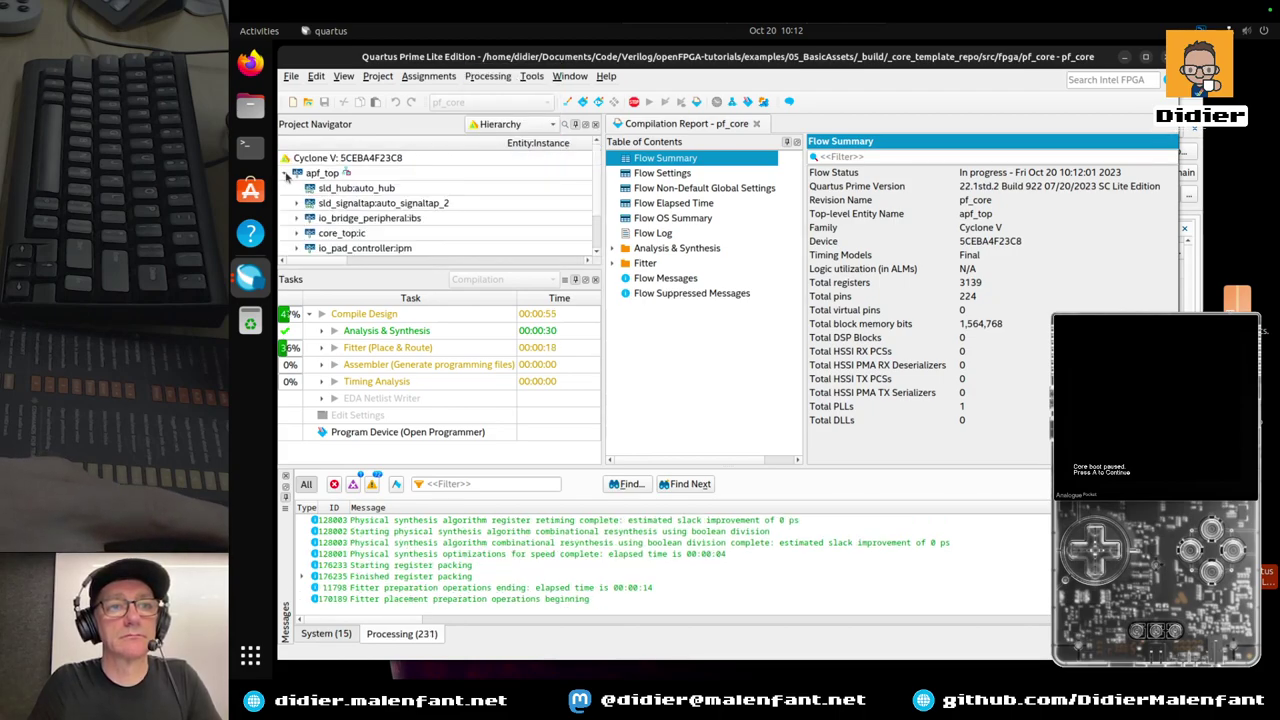
{"action": "left_click", "coordinate": [285, 173]}
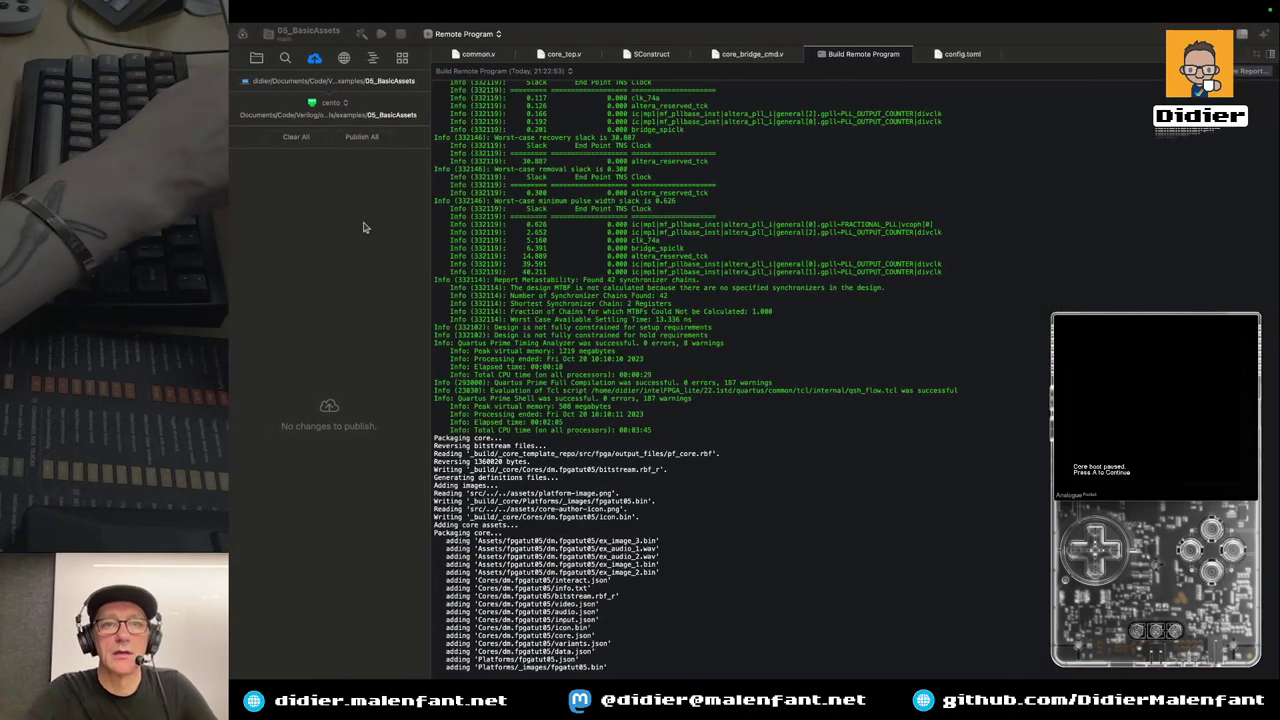
Switch to Nova and examine how the bridge_wr and bridge_rd blocks in core_bridge_cmd.v handle the pocket_ and core_ command, status, parameter and response registers
{"action": "left_click", "coordinate": [363, 228]}
{"action": "left_click", "coordinate": [752, 53]}
{"action": "scroll", "coordinate": [673, 345], "scroll_direction": "up", "scroll_amount": 15}
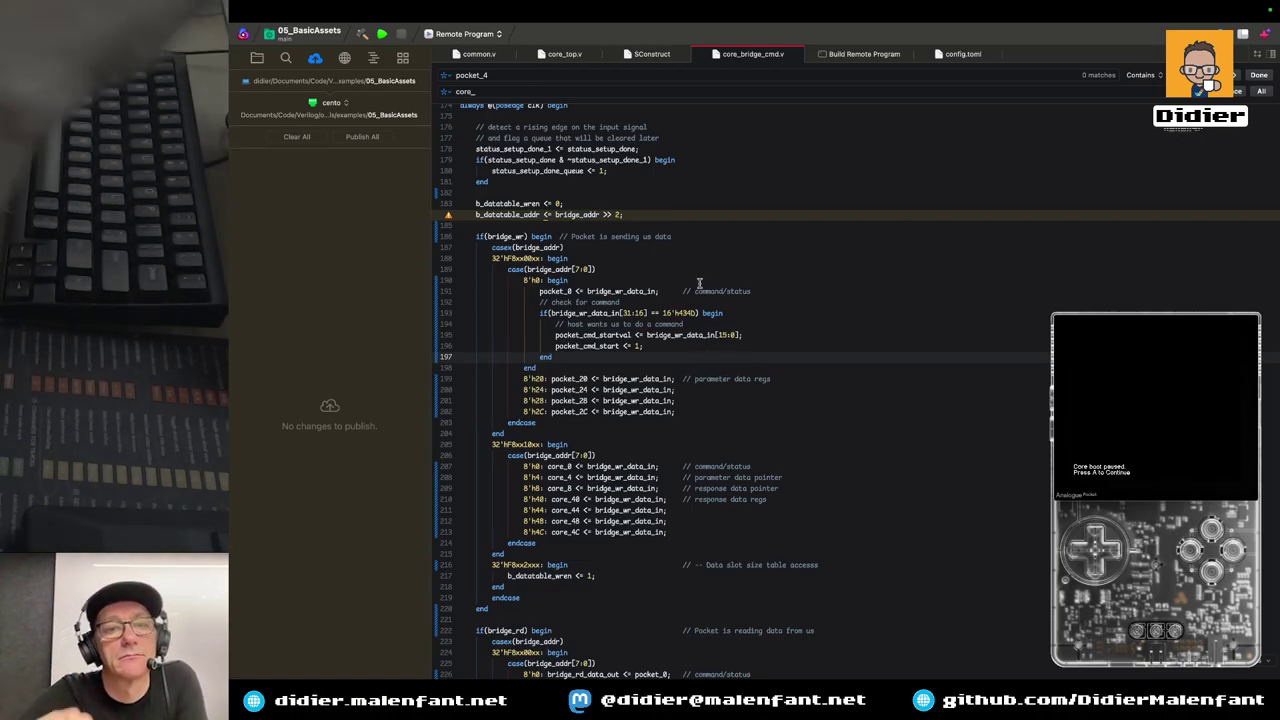
{"action": "scroll", "coordinate": [699, 283], "scroll_direction": "down", "scroll_amount": 4}
{"action": "scroll", "coordinate": [699, 283], "scroll_direction": "up", "scroll_amount": 3}
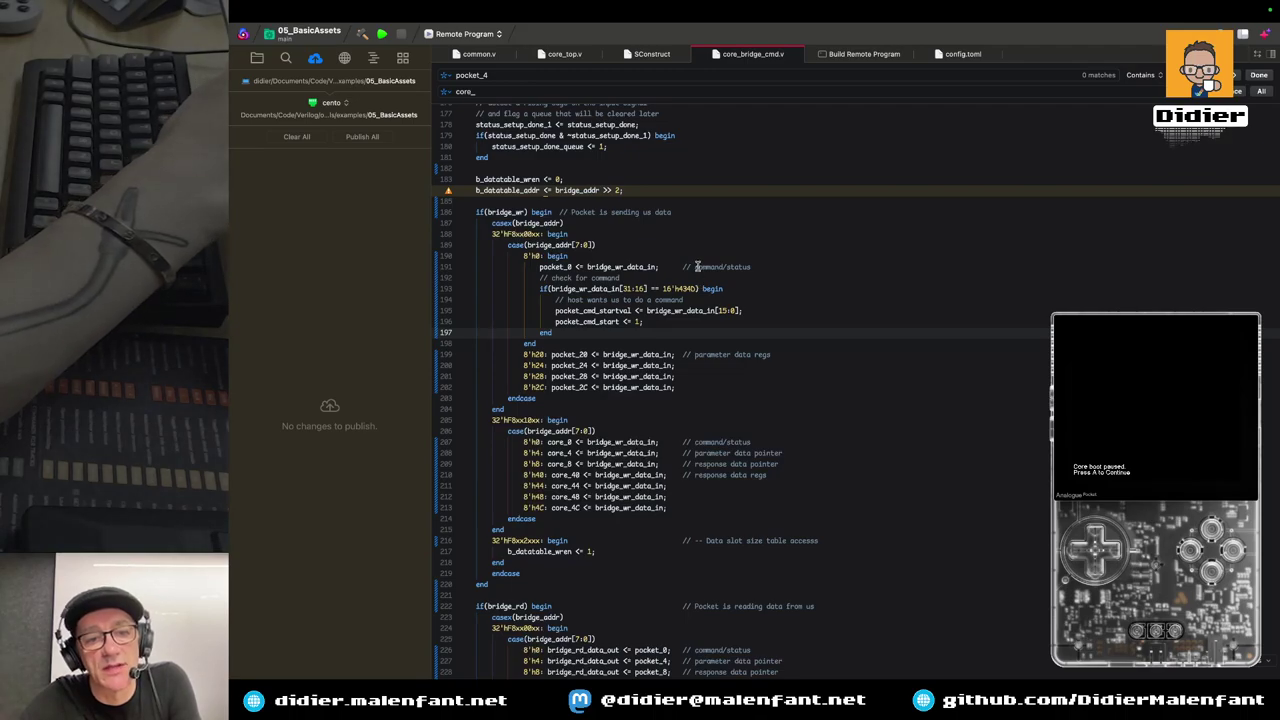
{"action": "scroll", "coordinate": [705, 355], "scroll_direction": "down", "scroll_amount": 1}
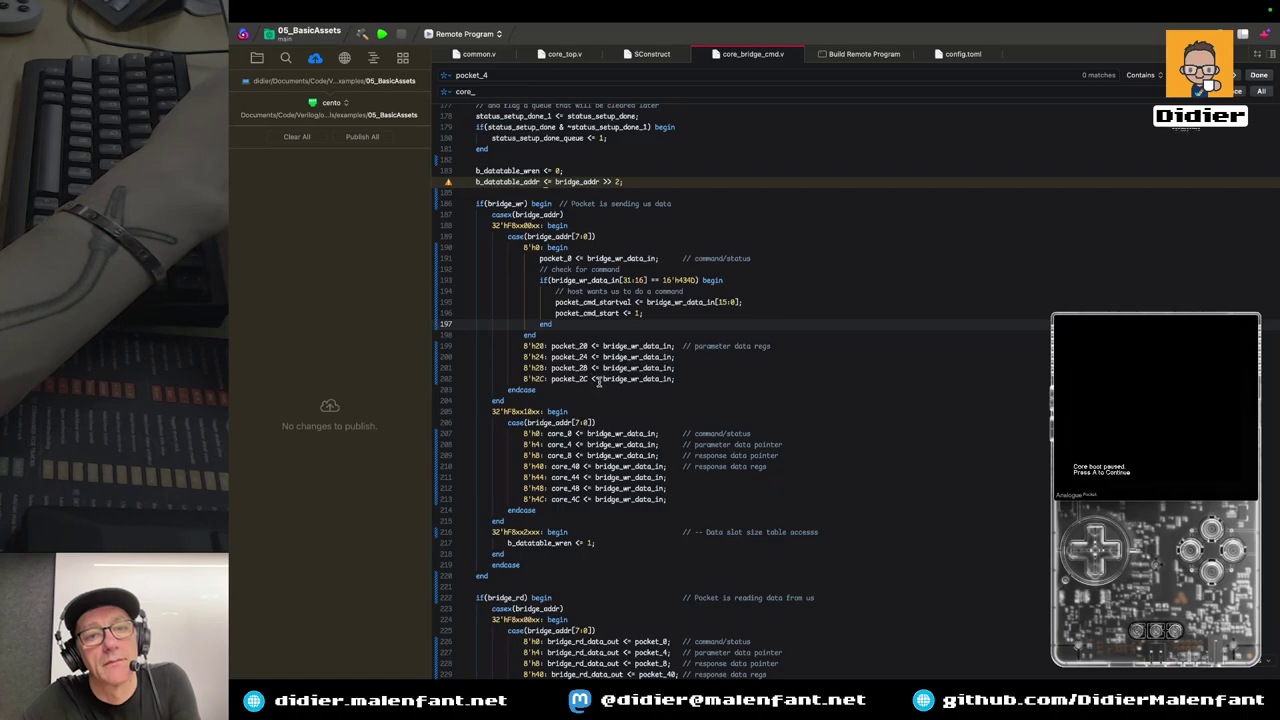
{"action": "scroll", "coordinate": [598, 381], "scroll_direction": "down", "scroll_amount": 3}
{"action": "scroll", "coordinate": [598, 381], "scroll_direction": "down", "scroll_amount": 4}
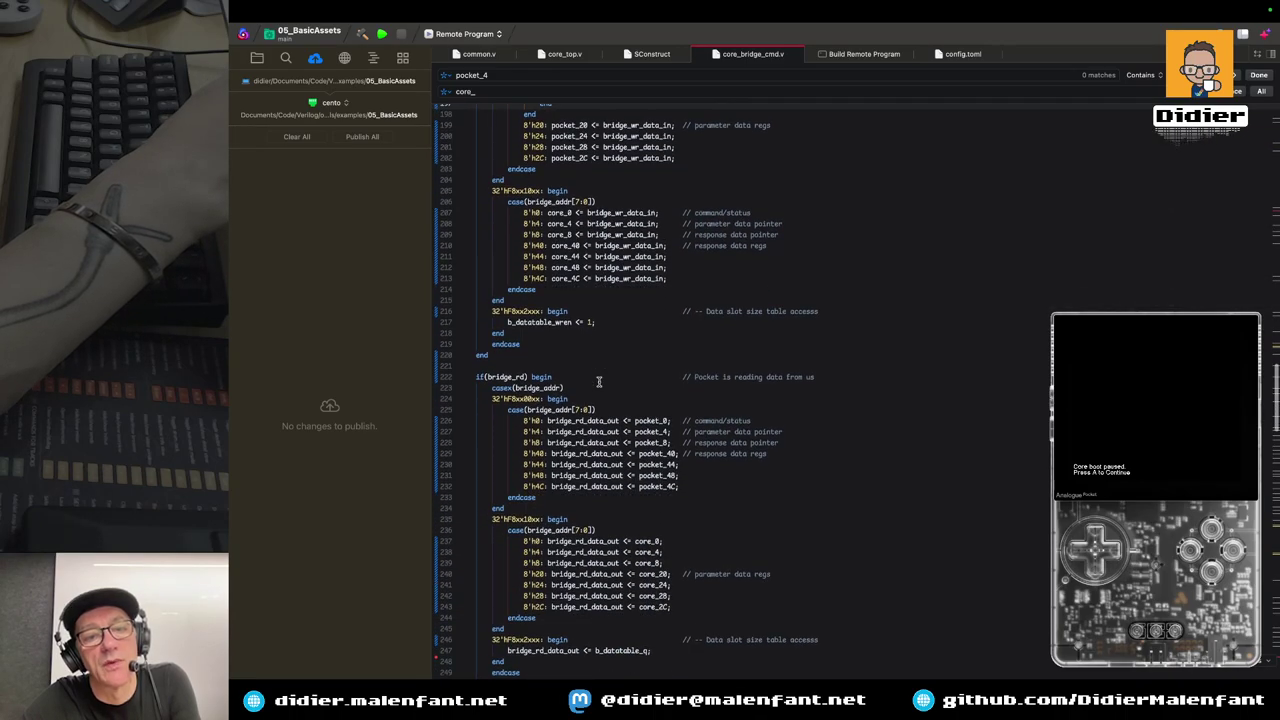
{"action": "scroll", "coordinate": [598, 381], "scroll_direction": "down", "scroll_amount": 1}
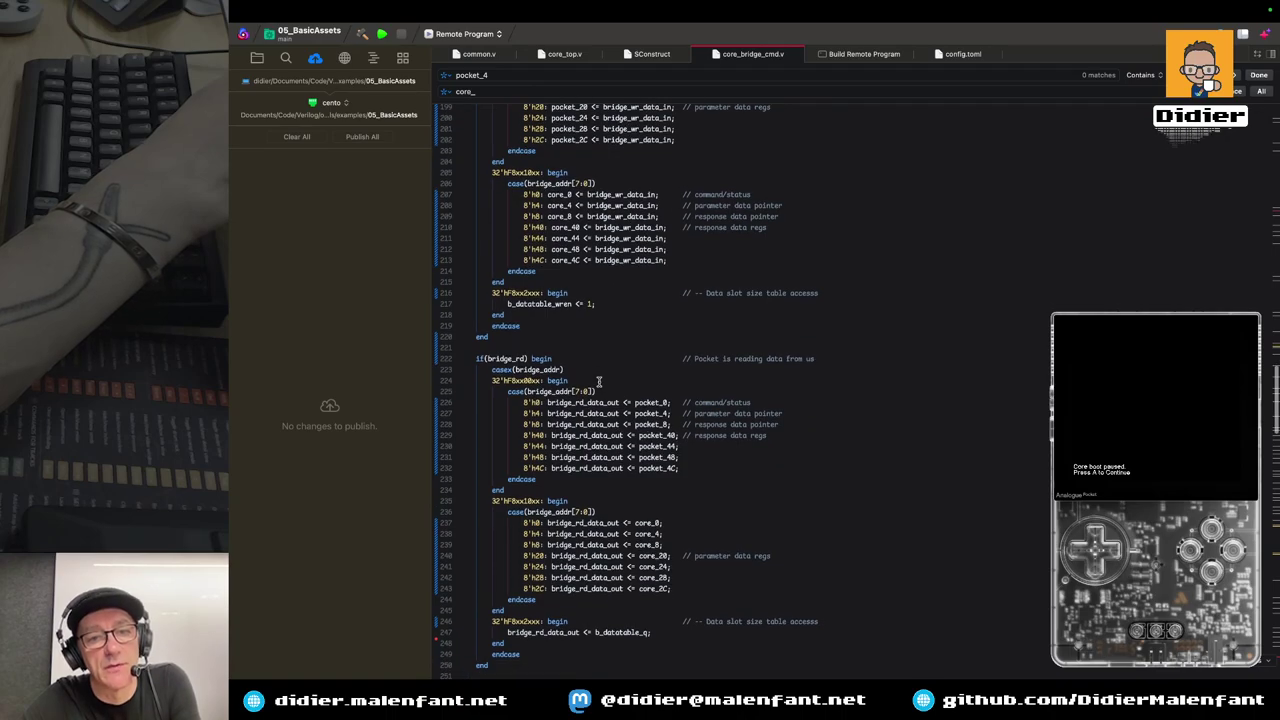
{"action": "scroll", "coordinate": [598, 381], "scroll_direction": "up", "scroll_amount": 4}
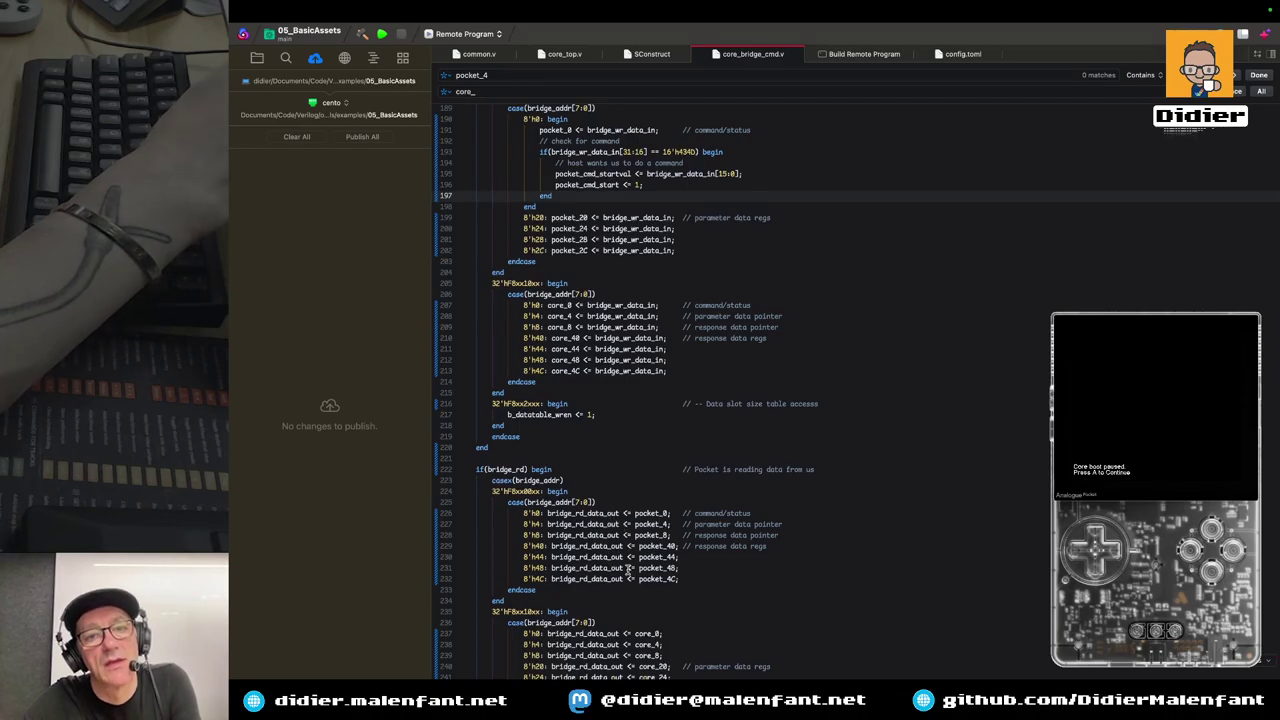
{"action": "scroll", "coordinate": [628, 570], "scroll_direction": "down", "scroll_amount": 3}
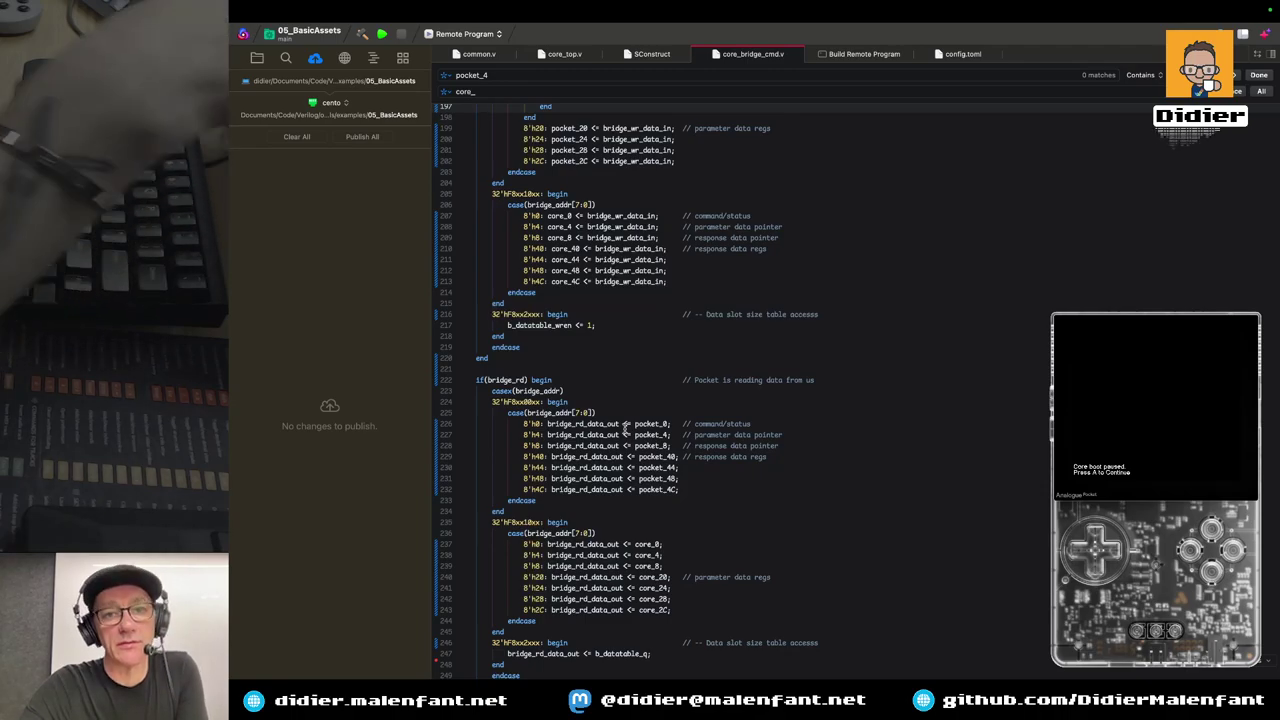
{"action": "scroll", "coordinate": [724, 285], "scroll_direction": "up", "scroll_amount": 3}
{"action": "scroll", "coordinate": [724, 285], "scroll_direction": "up", "scroll_amount": 3}
{"action": "scroll", "coordinate": [724, 285], "scroll_direction": "down", "scroll_amount": 2}
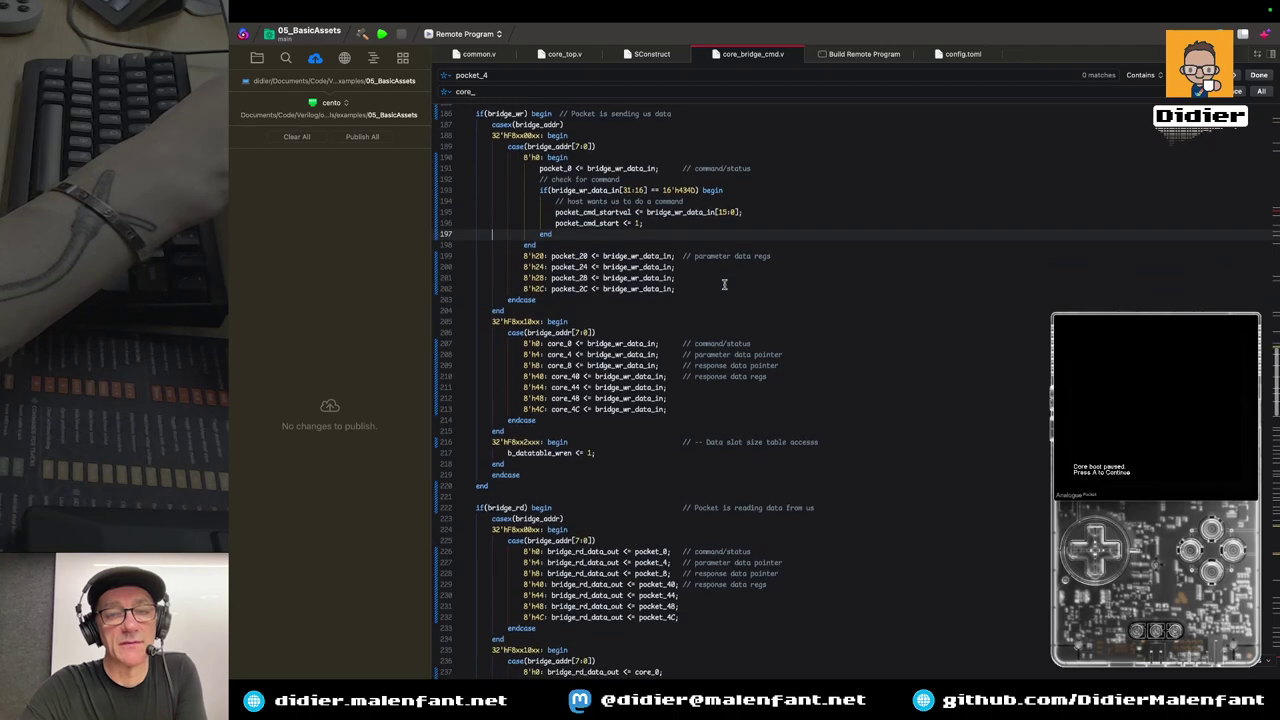
{"action": "scroll", "coordinate": [686, 240], "scroll_direction": "up", "scroll_amount": 2}
{"action": "left_click", "coordinate": [694, 231]}
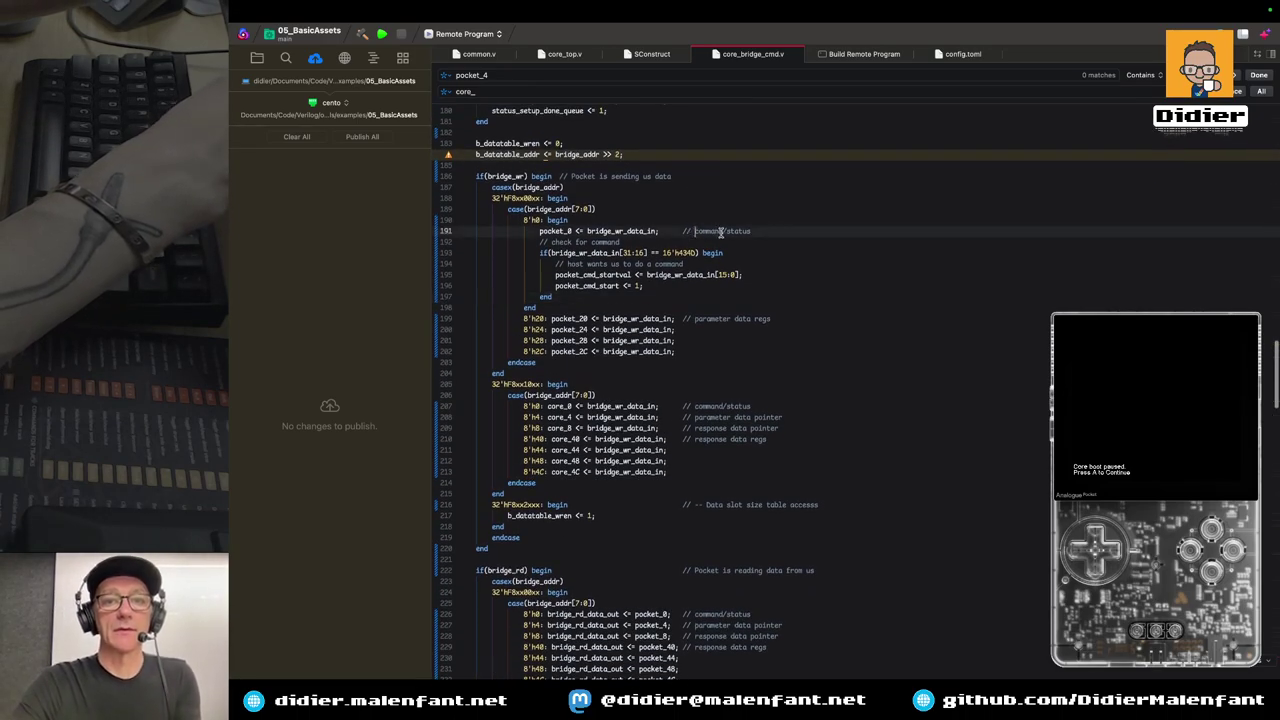
Insert "pocket command" before "parameter data regs" in the comment of the pocket_20 write on line 199
{"action": "key", "text": "Down"}
{"action": "key", "text": "Down"}
{"action": "key", "text": "Down"}
{"action": "key", "text": "Down"}
{"action": "key", "text": "Down"}
{"action": "key", "text": "Down"}
{"action": "key", "text": "Down"}
{"action": "key", "text": "Down"}
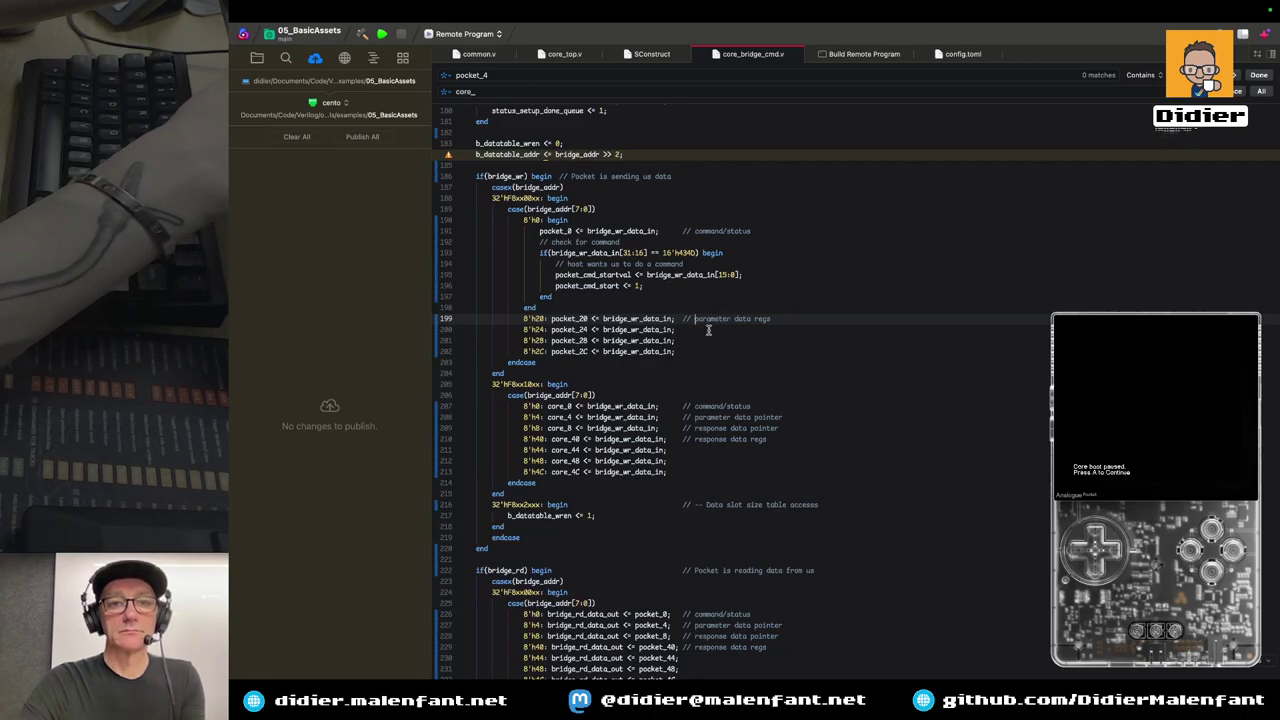
{"action": "scroll", "coordinate": [707, 329], "scroll_direction": "down", "scroll_amount": 1}
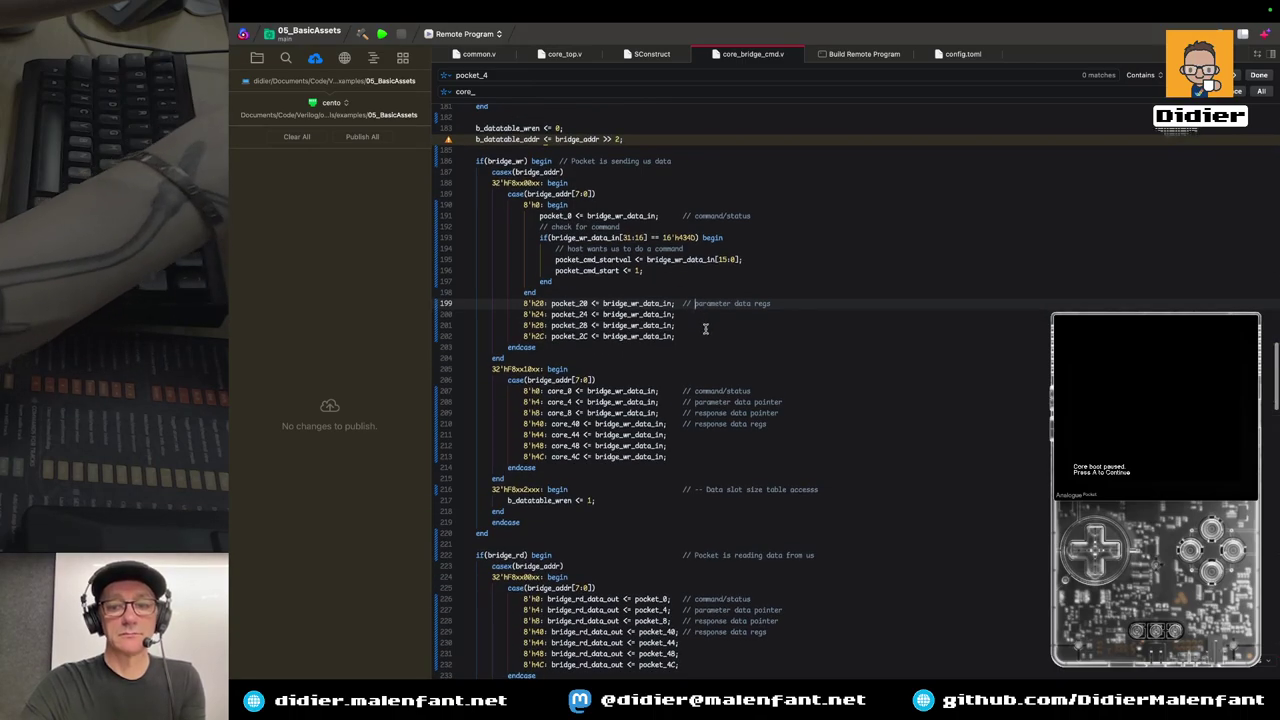
{"action": "type", "text": "pocket "}
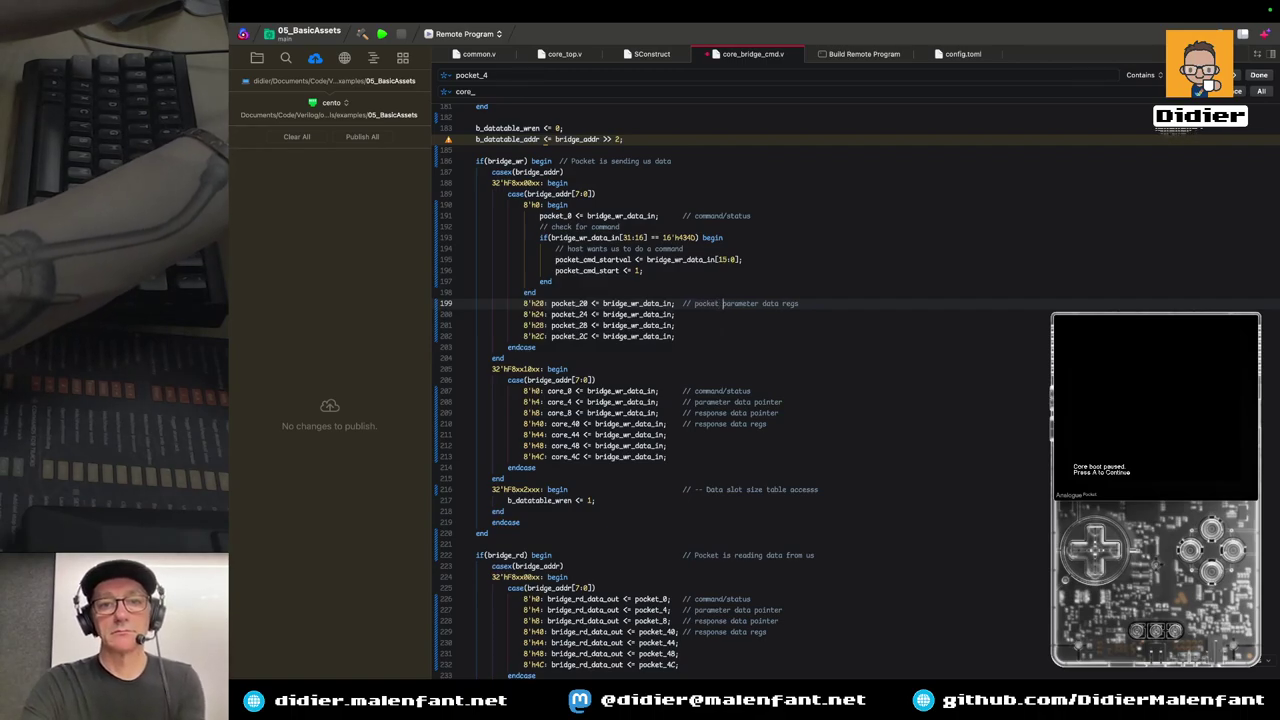
{"action": "type", "text": "command"}
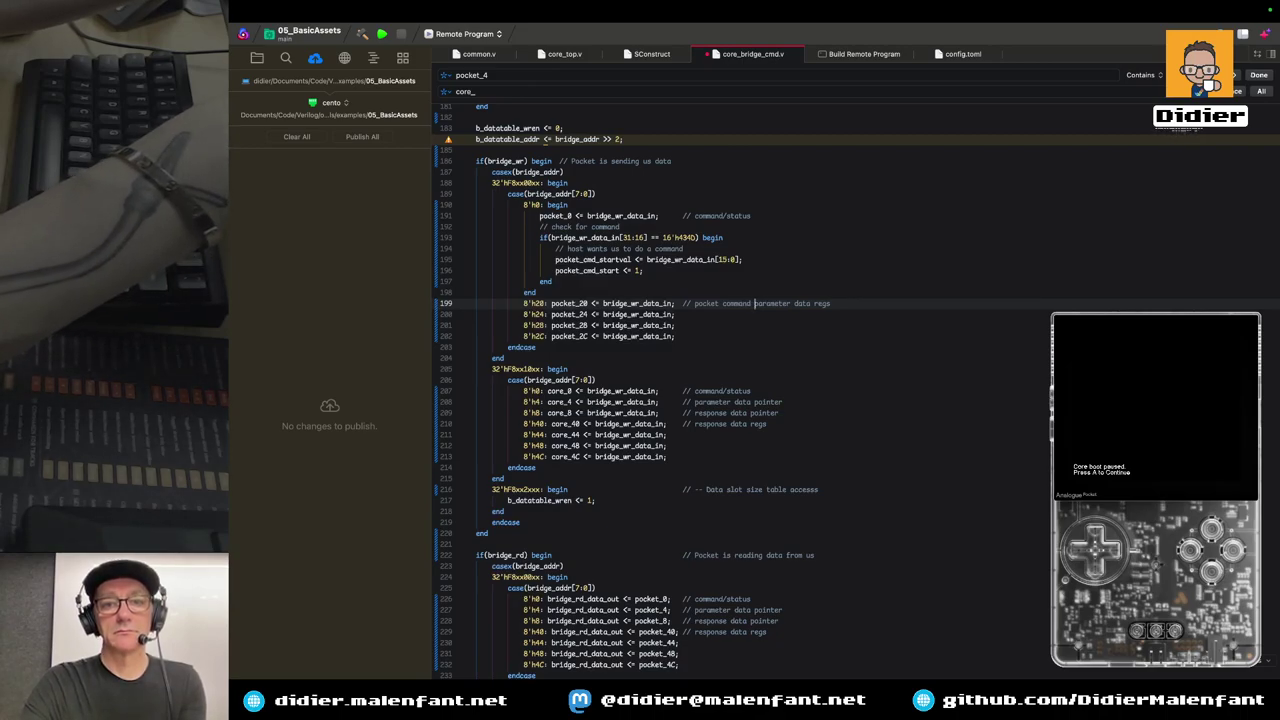
Reword the pocket_20 comment on line 199 to read "command parameter data regs"
{"action": "left_click", "coordinate": [735, 303]}
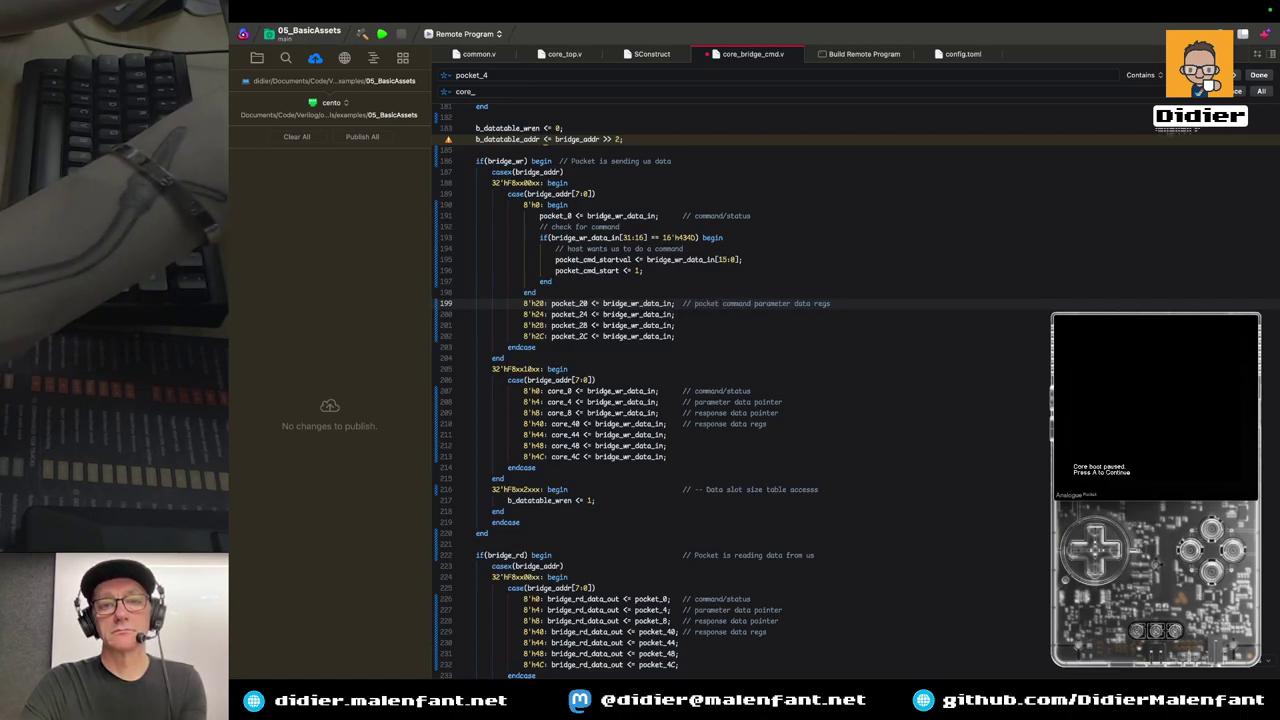
{"action": "key", "text": "shift+Right"}
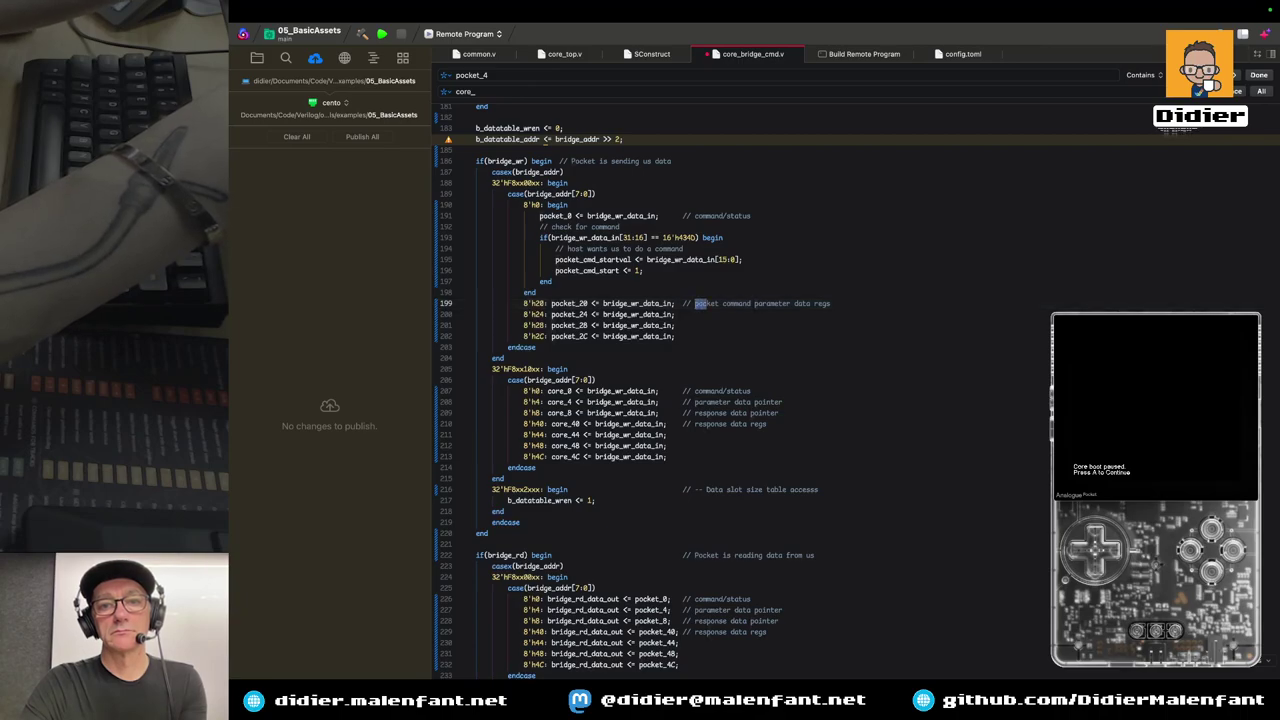
{"action": "key", "text": "BackSpace"}
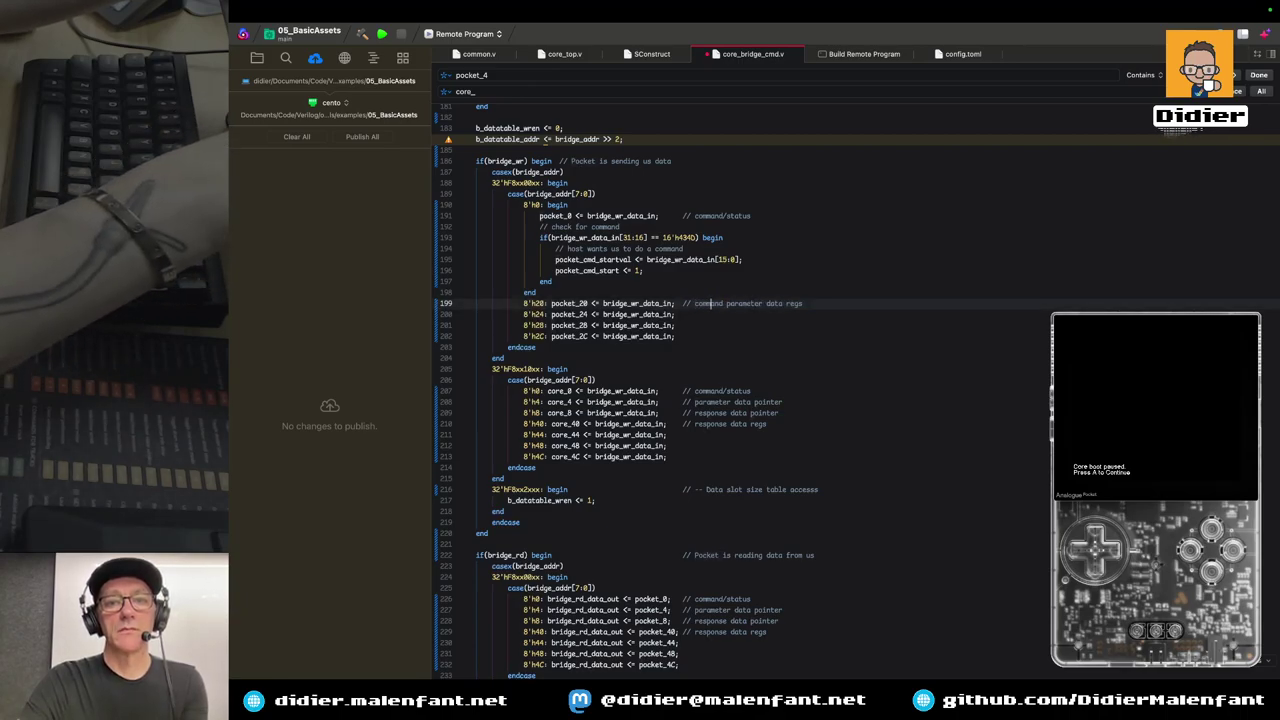
{"action": "type", "text": "from pocket"}
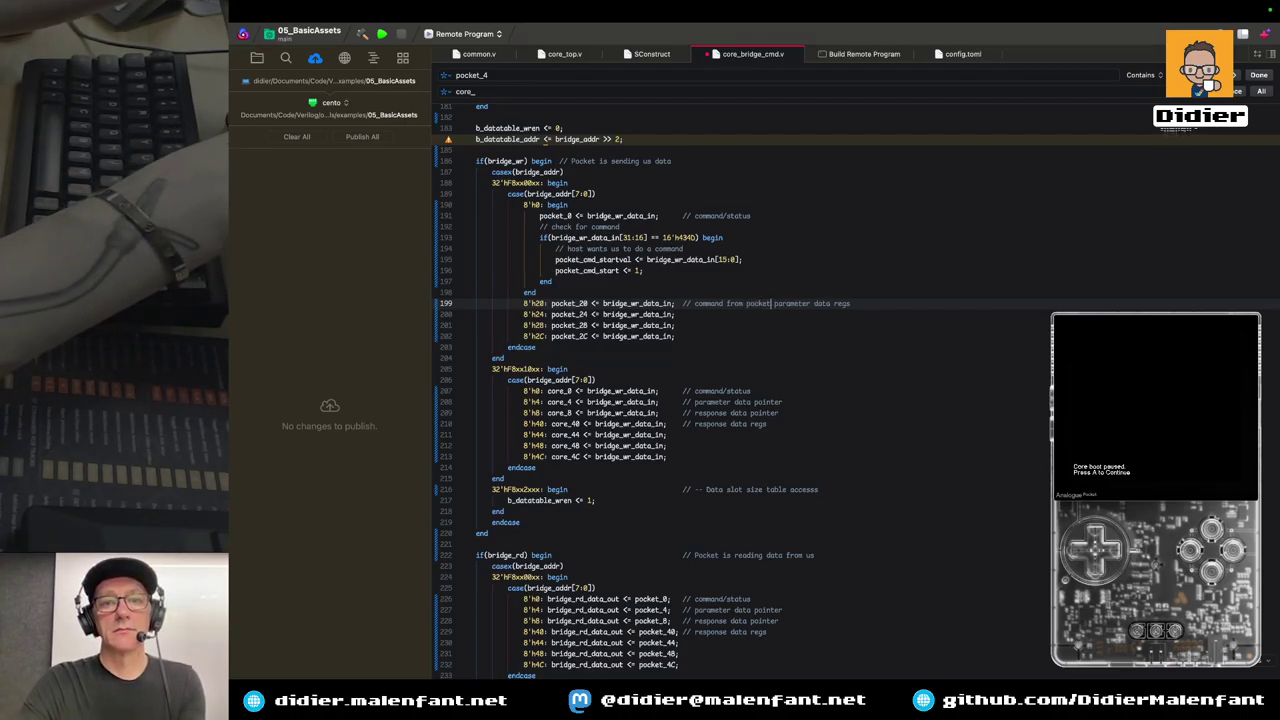
{"action": "double_click", "coordinate": [735, 303]}
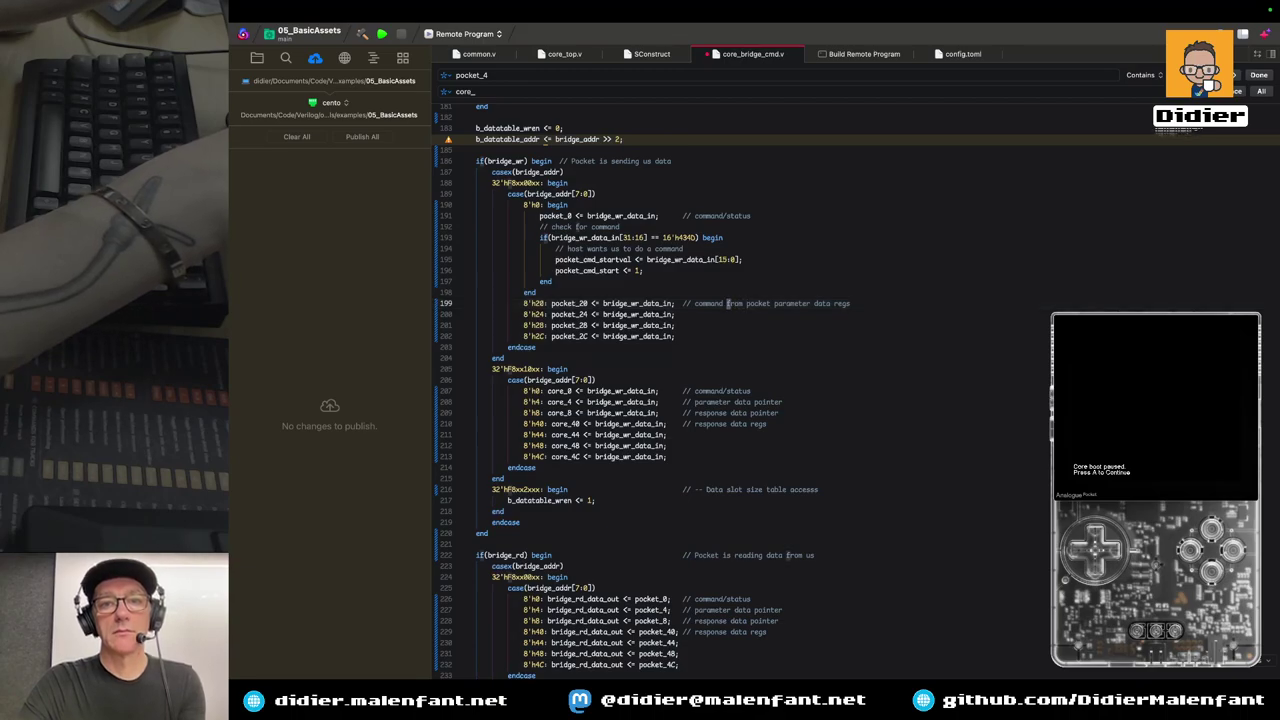
{"action": "key", "text": "BackSpace"}
Append "from pocket" to the command/status comment of the pocket_0 write on line 191
{"action": "key", "text": "Up"}
{"action": "key", "text": "Up"}
{"action": "key", "text": "Up"}
{"action": "key", "text": "Up"}
{"action": "key", "text": "Up"}
{"action": "key", "text": "Up"}
{"action": "key", "text": "Up"}
{"action": "key", "text": "Up"}
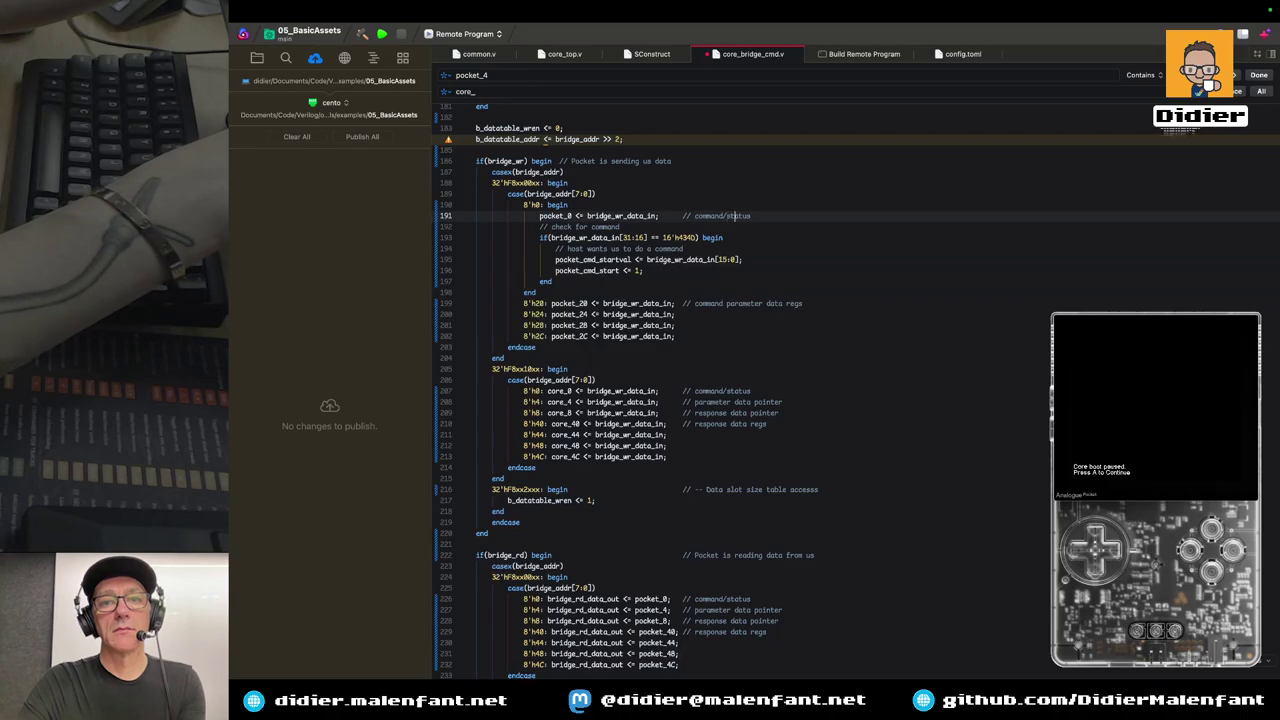
{"action": "key", "text": "super+shift+d"}
{"action": "key", "text": "super+z"}
{"action": "type", "text": "from"}
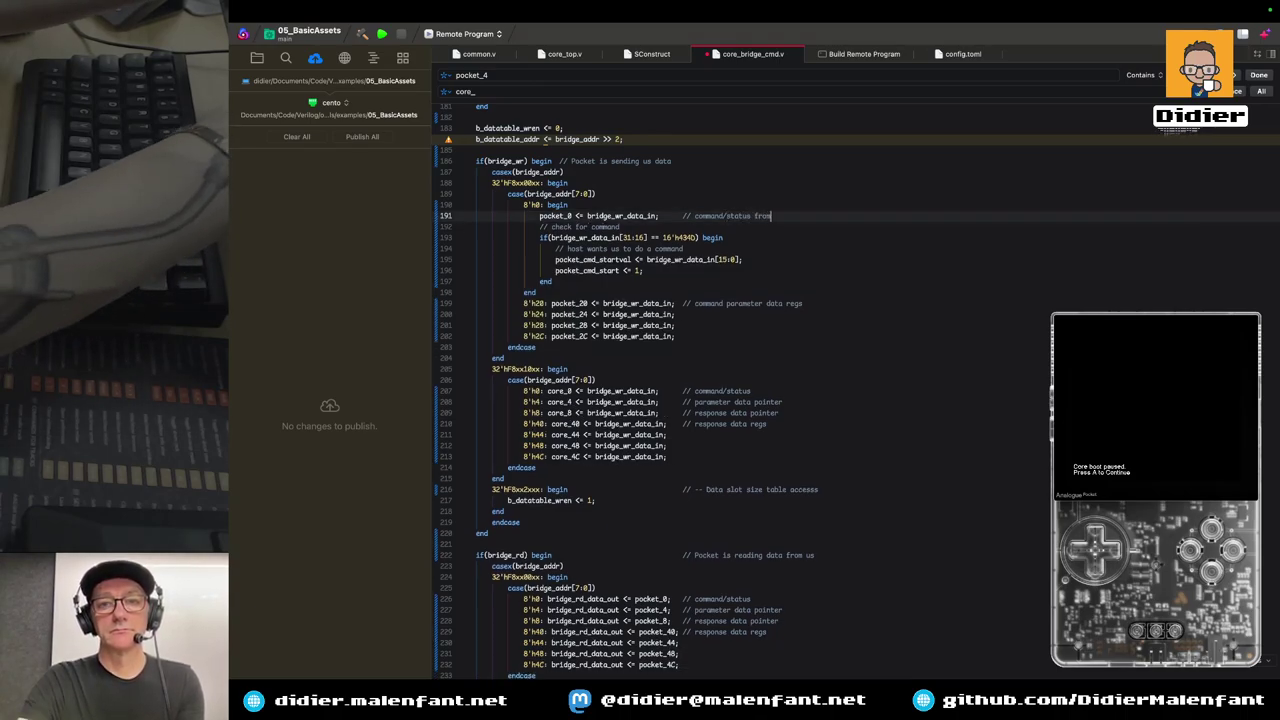
{"action": "type", "text": " pocket"}
Append "from core" to the command/status comment of the core_0 write on line 207 and save the file
{"action": "key", "text": "Down"}
{"action": "key", "text": "Down"}
{"action": "key", "text": "Down"}
{"action": "key", "text": "Down"}
{"action": "key", "text": "Down"}
{"action": "key", "text": "Down"}
{"action": "key", "text": "Down"}
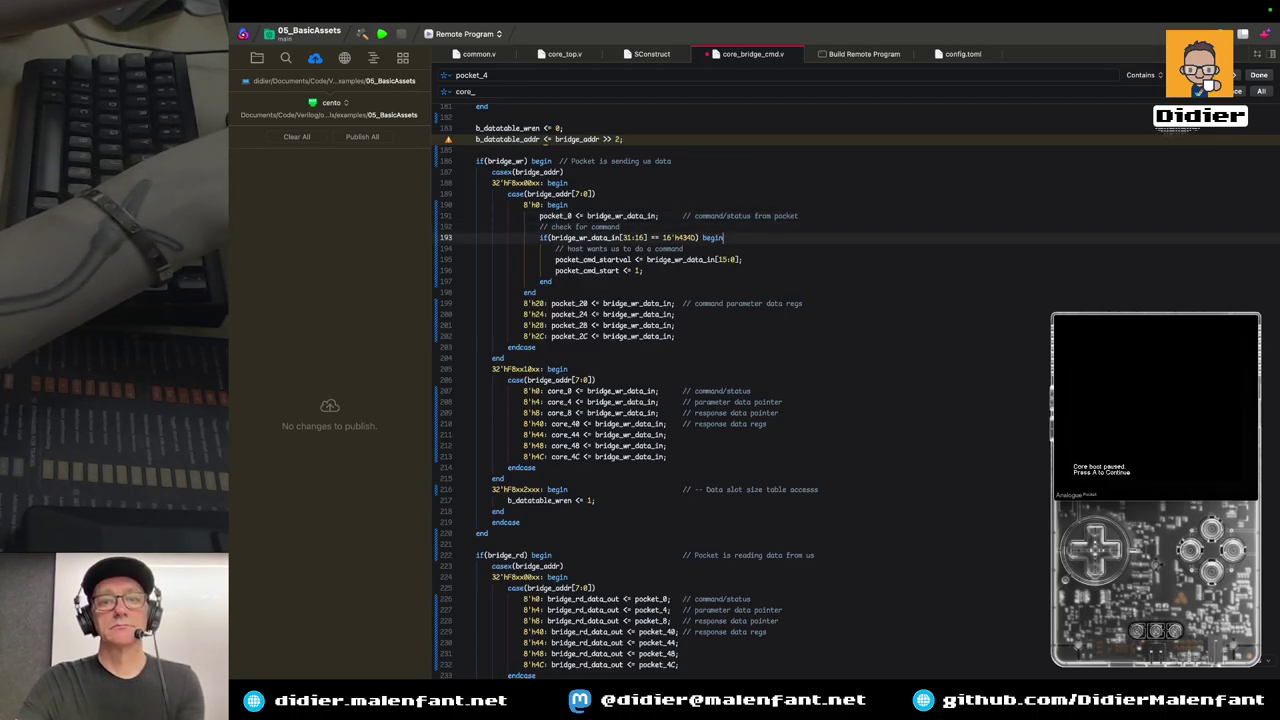
{"action": "key", "text": "Down"}
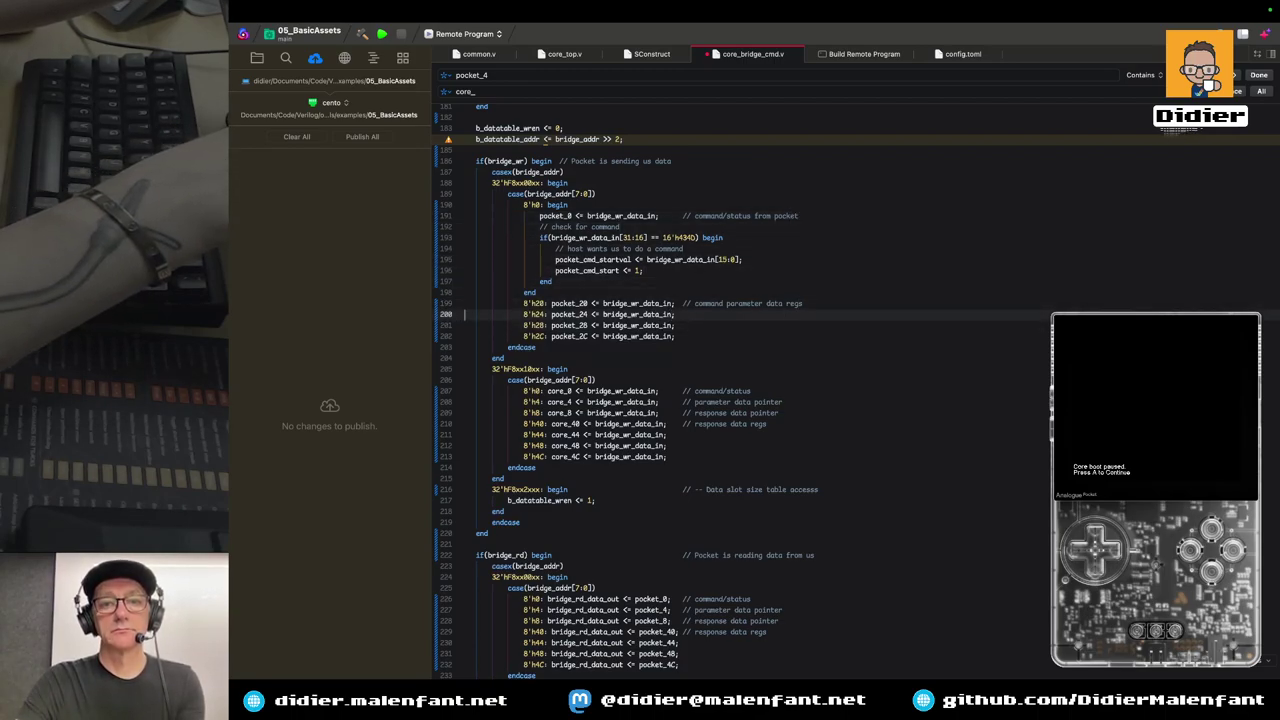
{"action": "left_click_drag", "start_coordinate": [751, 216], "coordinate": [806, 215]}
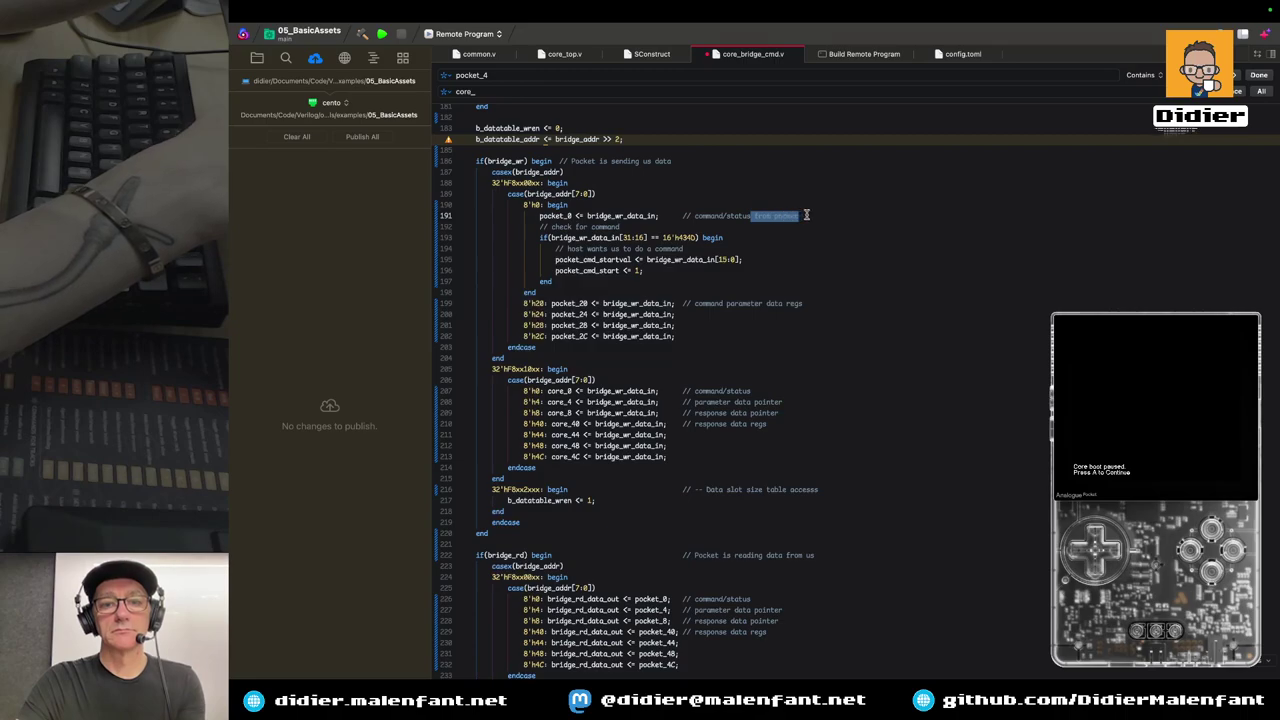
{"action": "left_click", "coordinate": [760, 390]}
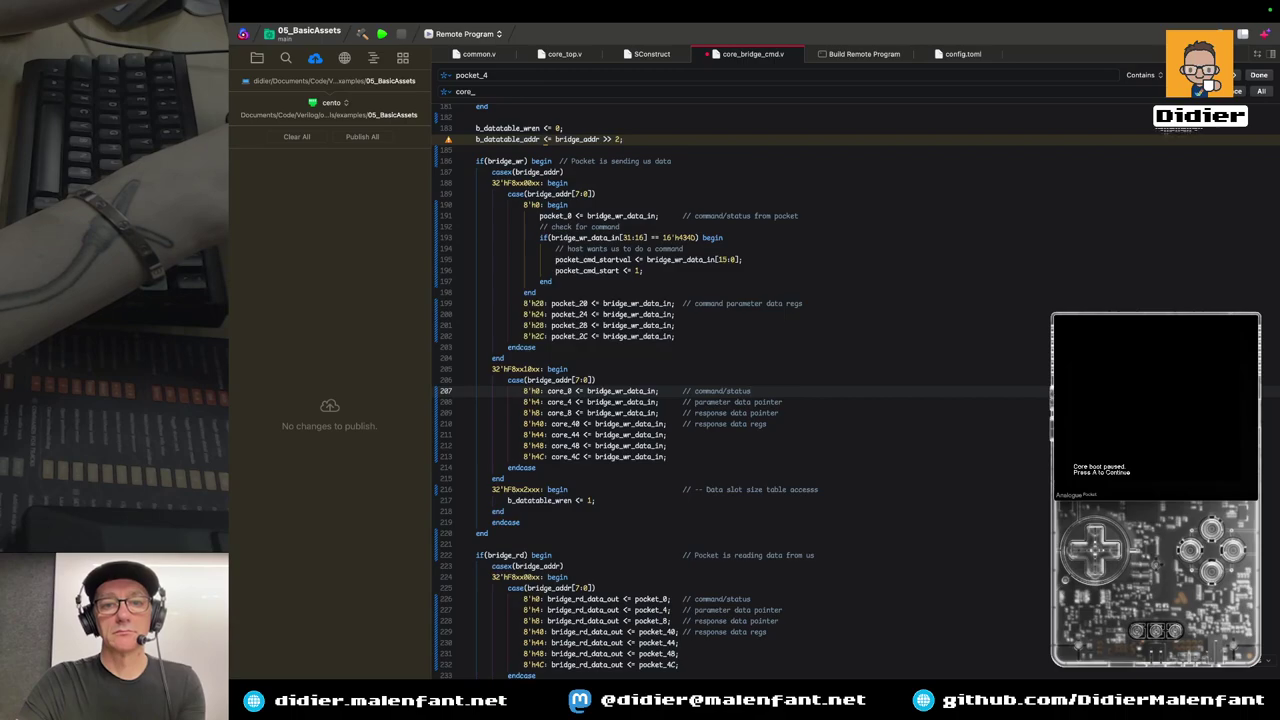
{"action": "left_click", "coordinate": [723, 216]}
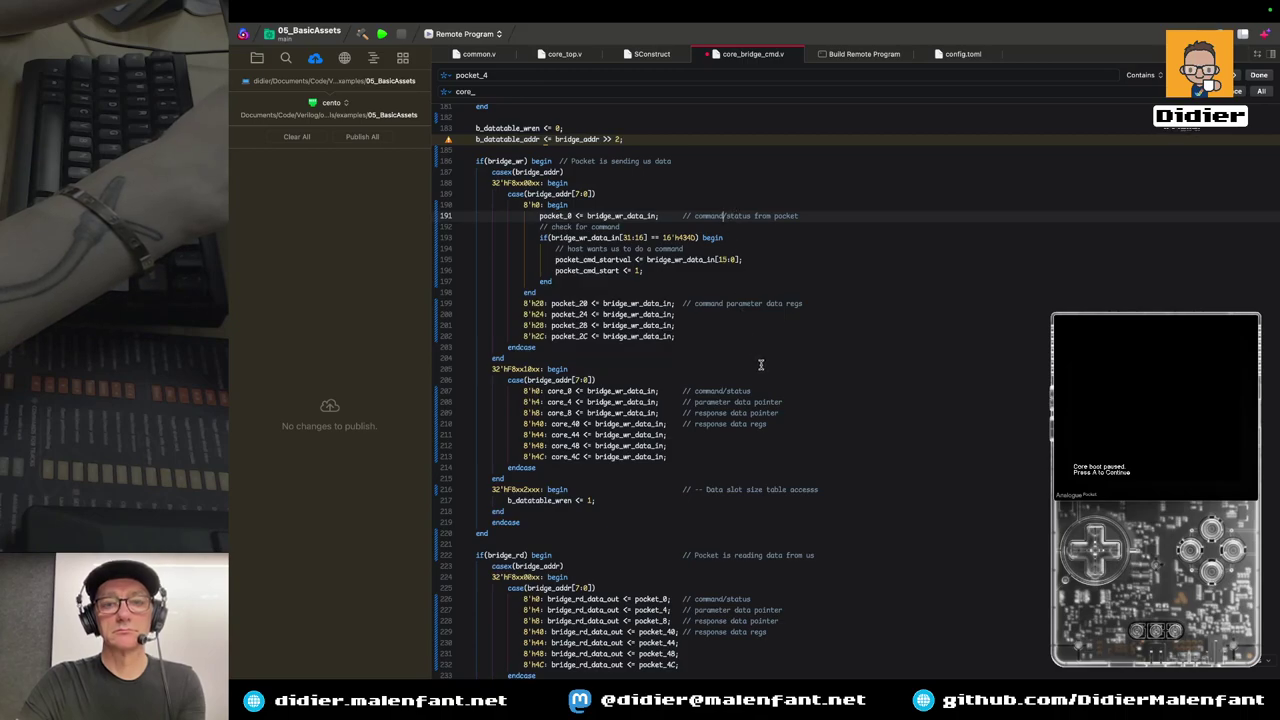
{"action": "left_click", "coordinate": [764, 400]}
{"action": "left_click", "coordinate": [766, 390]}
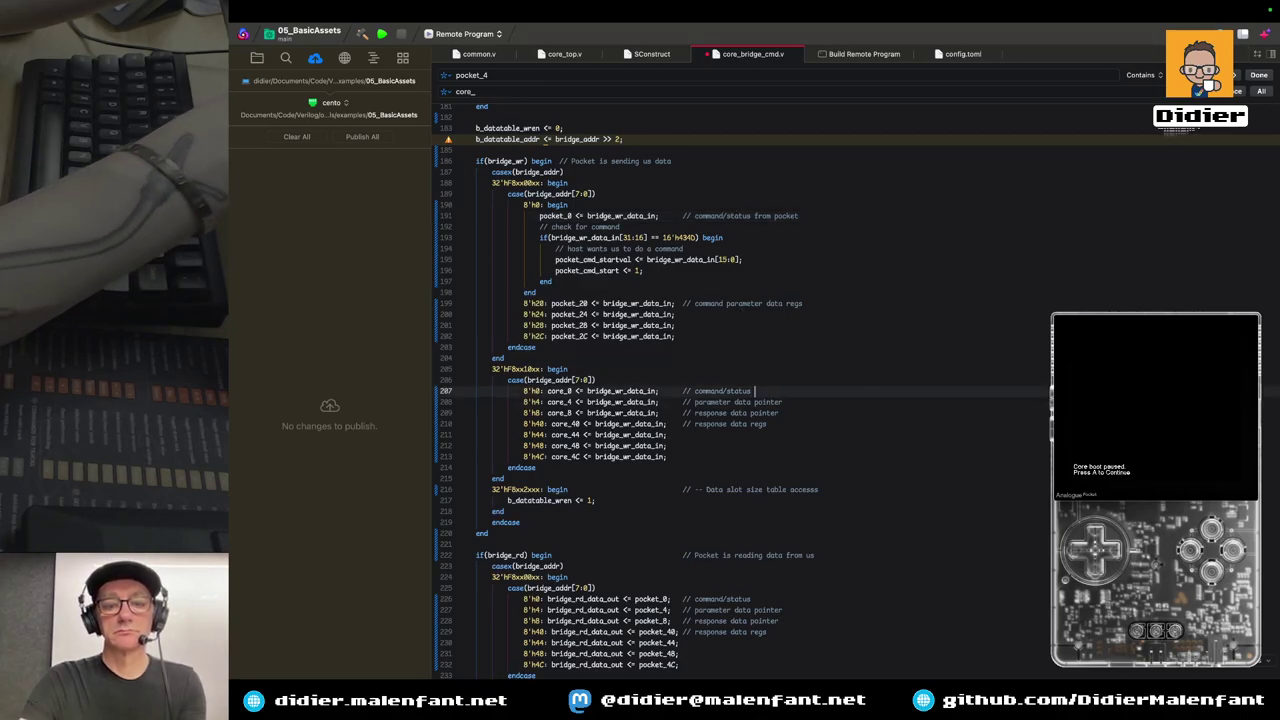
{"action": "type", "text": "from c"}
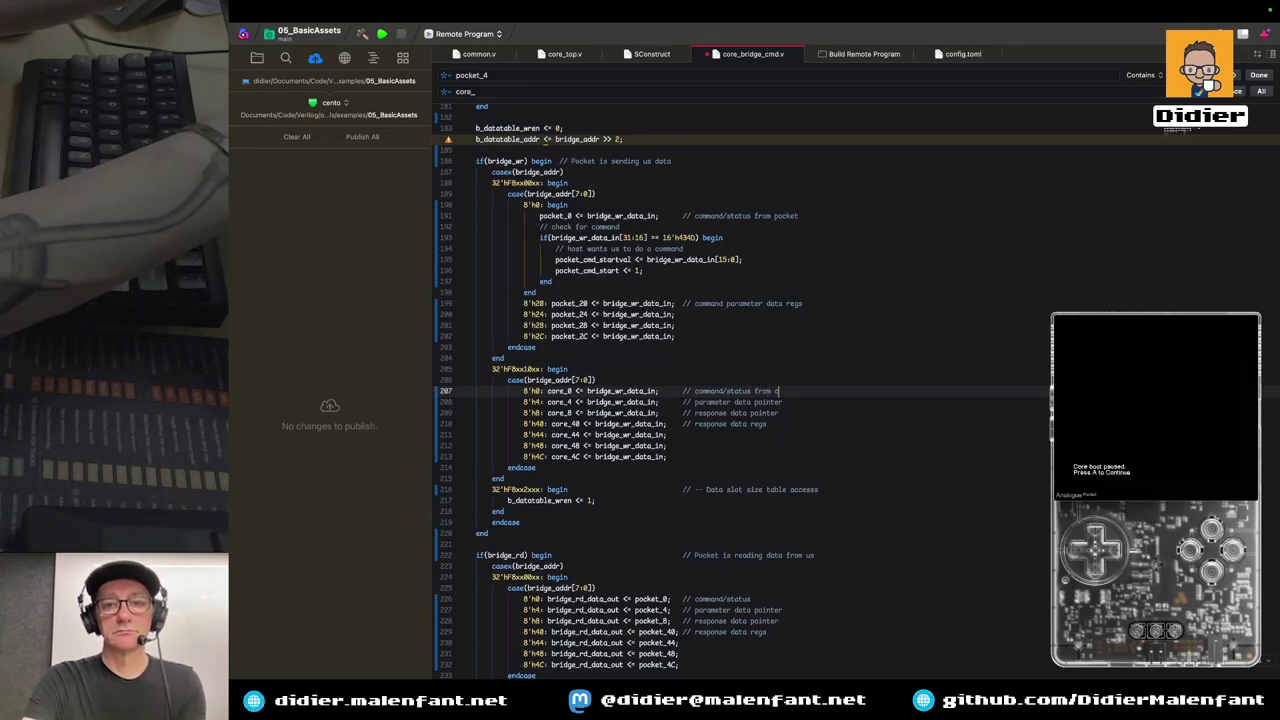
{"action": "type", "text": "o"}
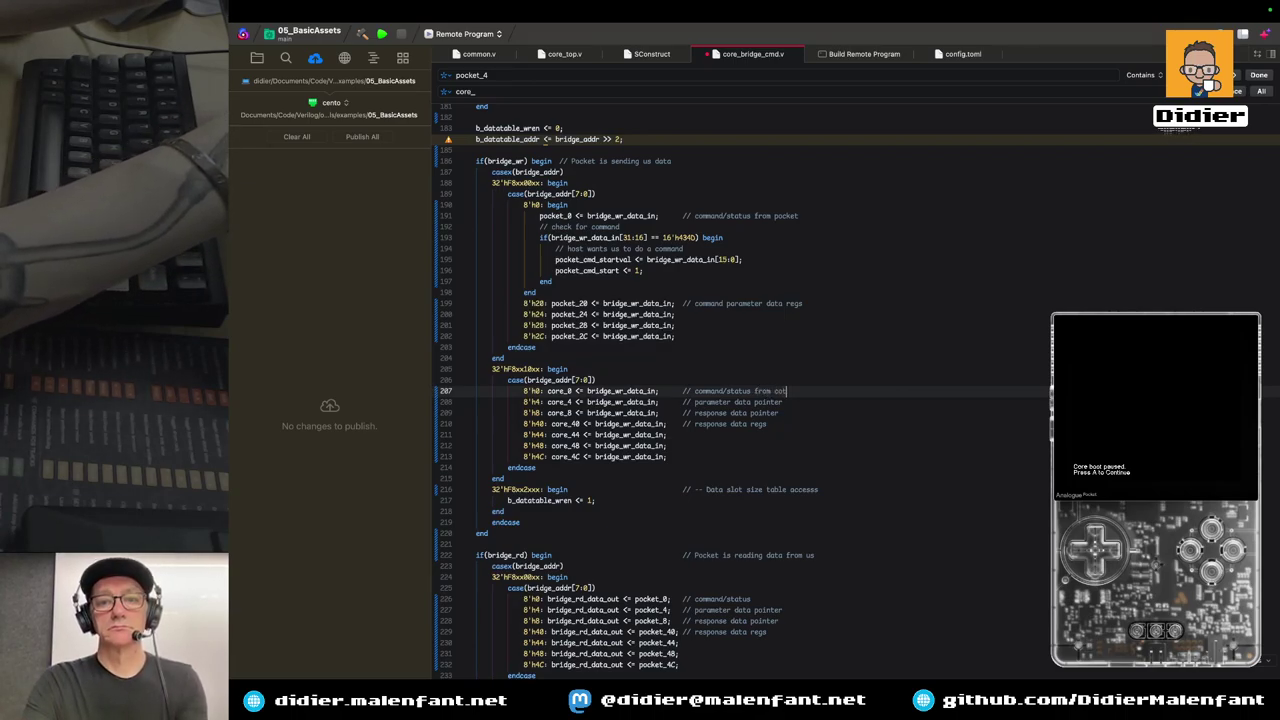
{"action": "type", "text": "re"}
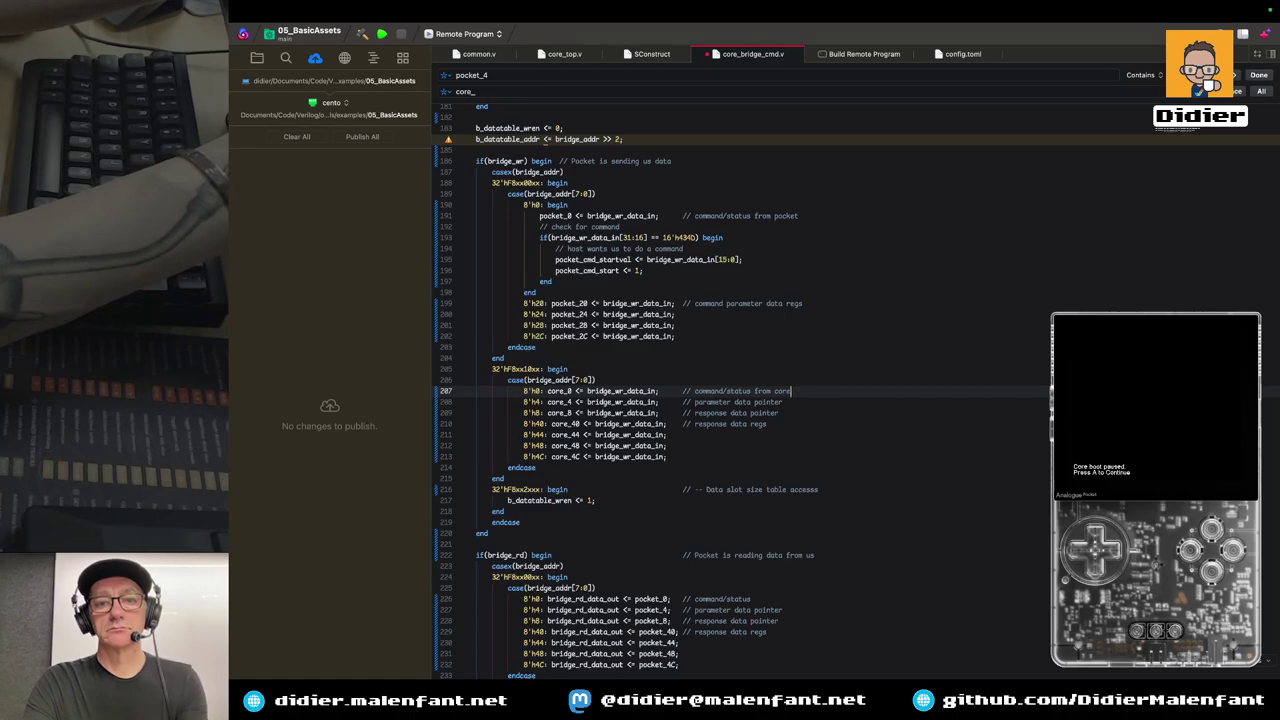
{"action": "key", "text": "super+s"}
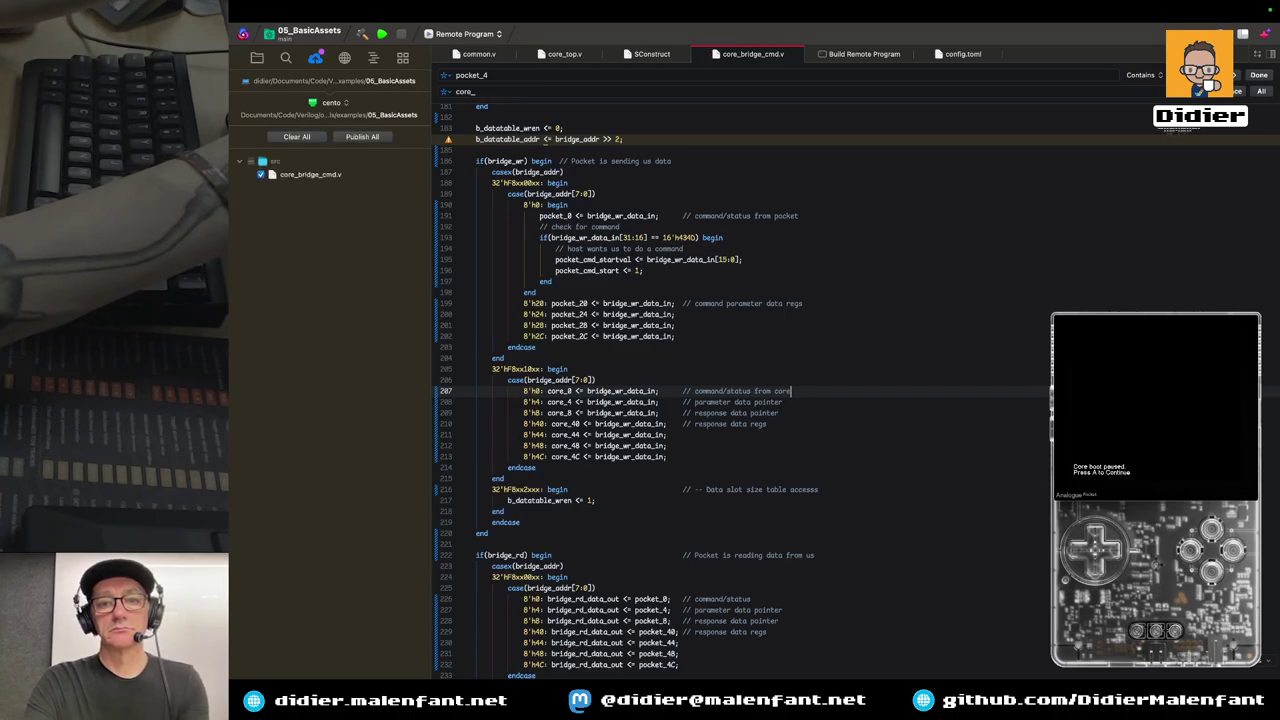
Copy "from pocket" from the pocket_0 write comment to the end of the pocket_0 read comment on line 226
{"action": "scroll", "coordinate": [750, 391], "scroll_direction": "down", "scroll_amount": 3}
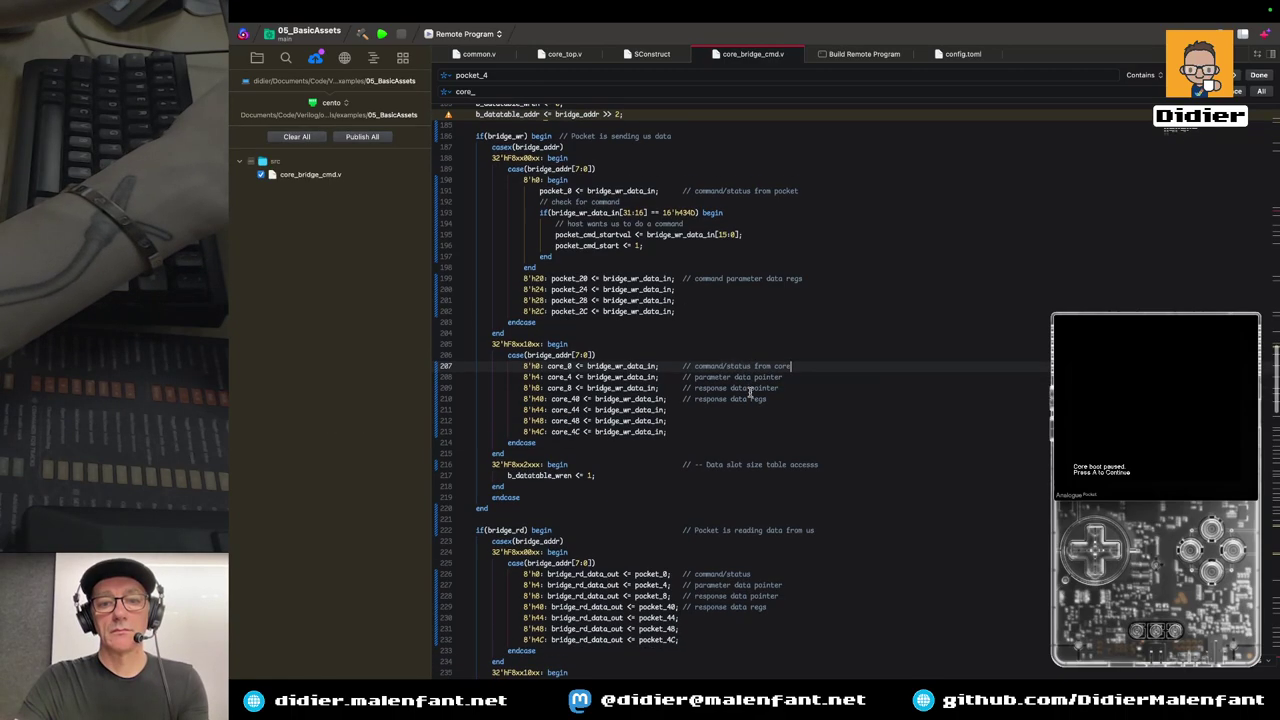
{"action": "left_click_drag", "start_coordinate": [752, 149], "coordinate": [798, 150]}
{"action": "key", "text": "super+c"}
{"action": "left_click", "coordinate": [780, 532]}
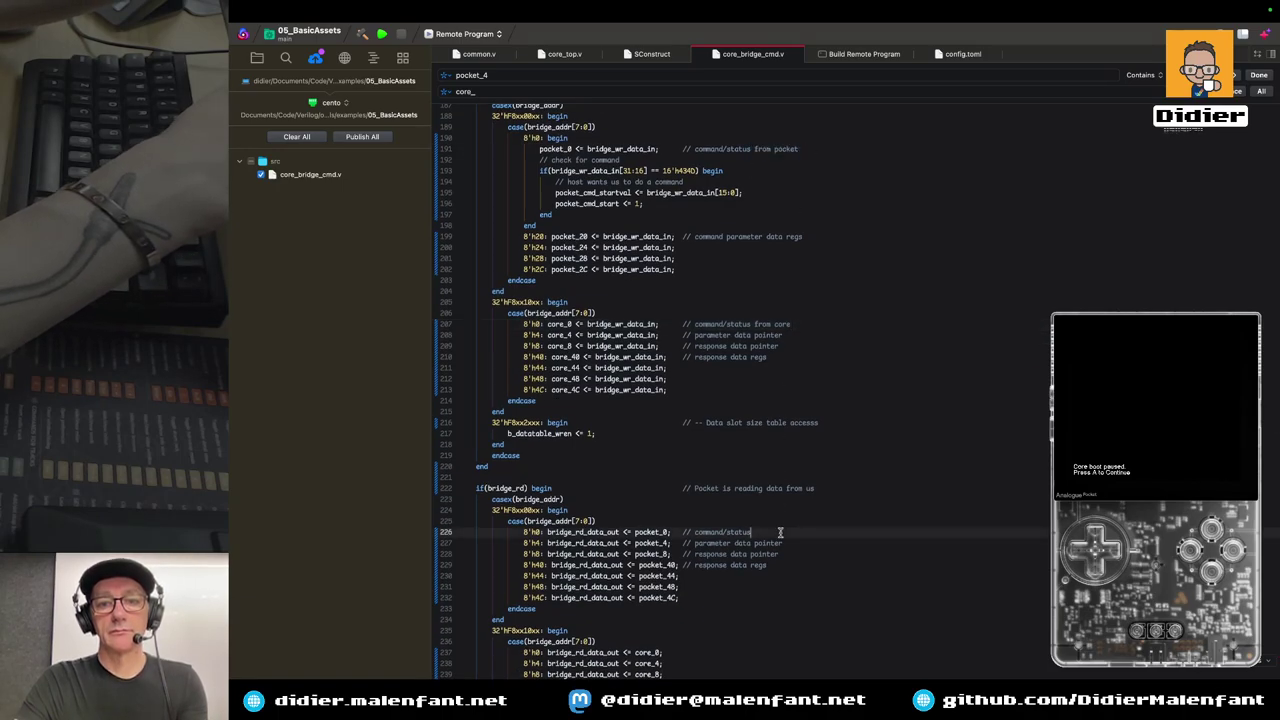
{"action": "key", "text": "super+v"}
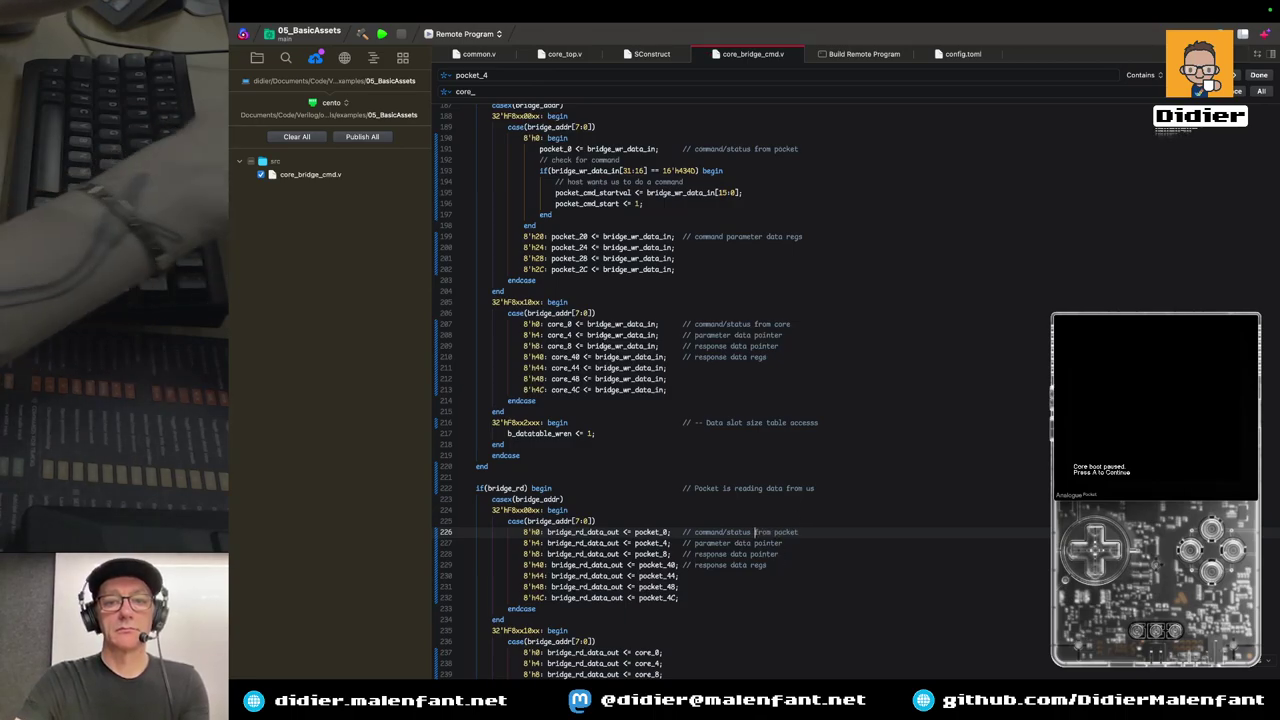
Copy the comment "// command/status from core" to the core_0 read on line 237, align it with the other comments and save
{"action": "scroll", "coordinate": [755, 530], "scroll_direction": "down", "scroll_amount": 4}
{"action": "scroll", "coordinate": [787, 541], "scroll_direction": "down", "scroll_amount": 1}
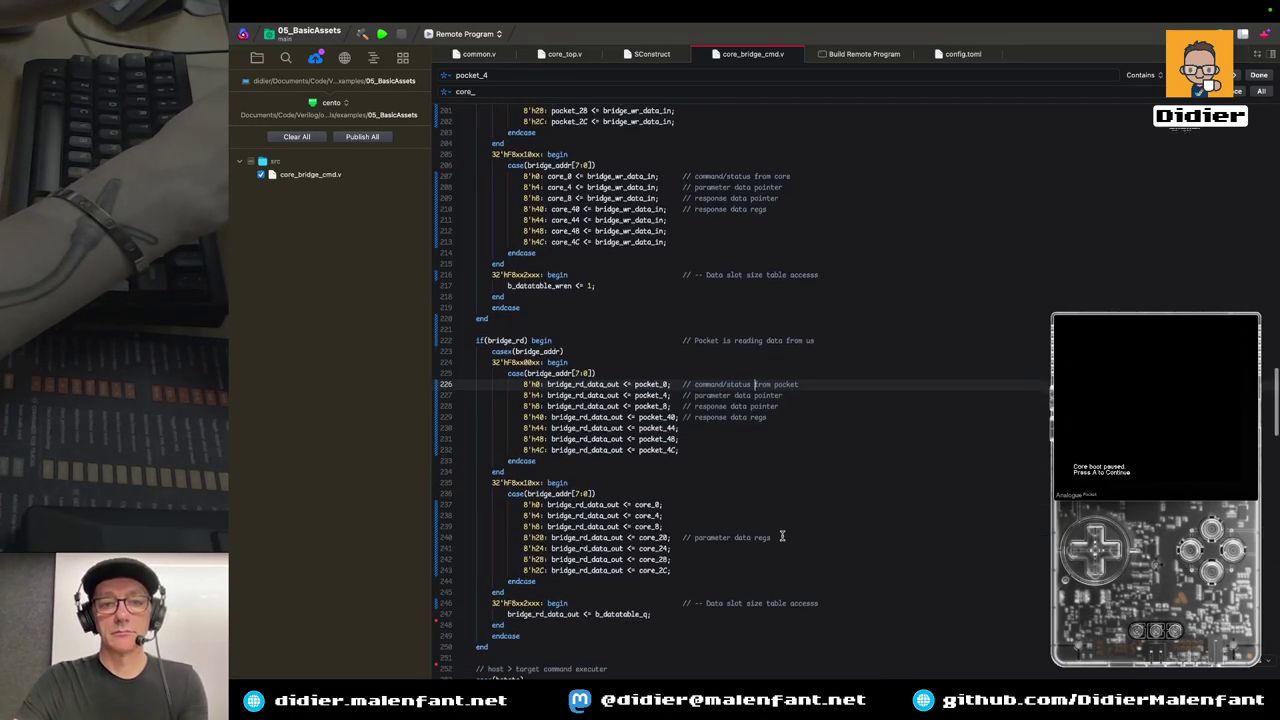
{"action": "left_click", "coordinate": [685, 176]}
{"action": "left_click_drag", "start_coordinate": [685, 176], "coordinate": [797, 172]}
{"action": "left_click", "coordinate": [800, 174]}
{"action": "left_click_drag", "start_coordinate": [685, 176], "coordinate": [799, 177]}
{"action": "key", "text": "ctrl+c"}
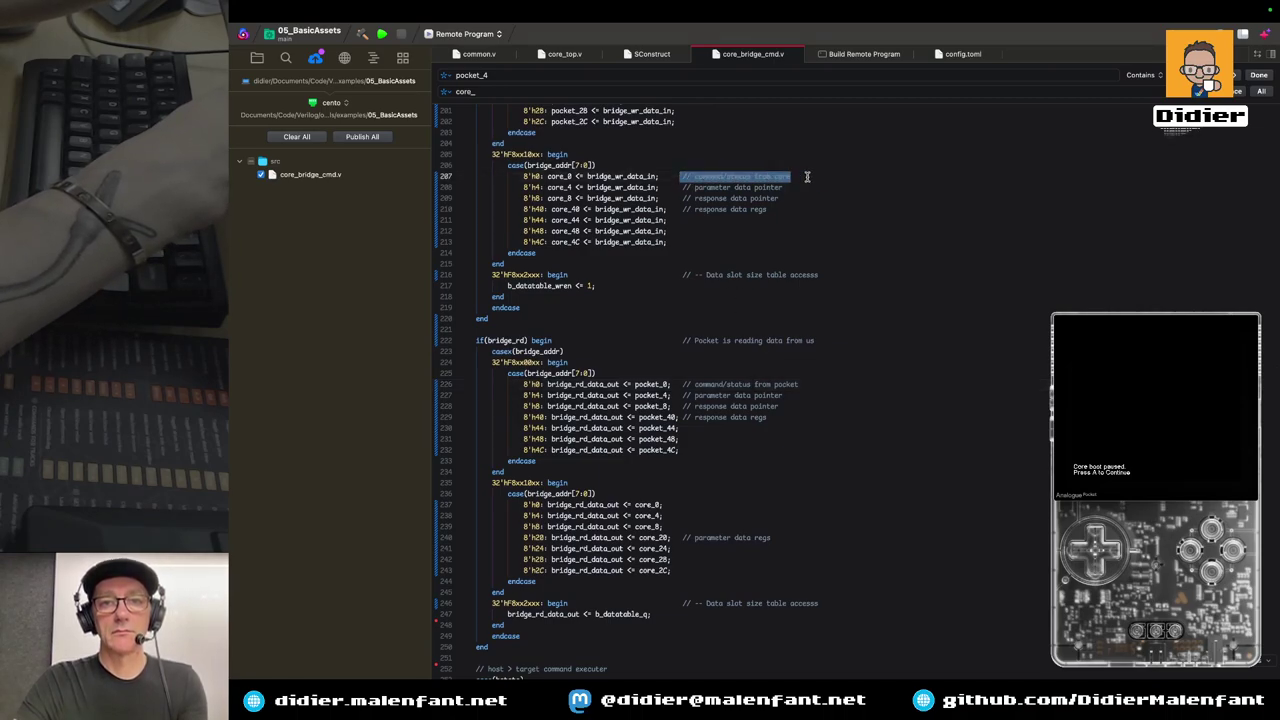
{"action": "left_click", "coordinate": [760, 504]}
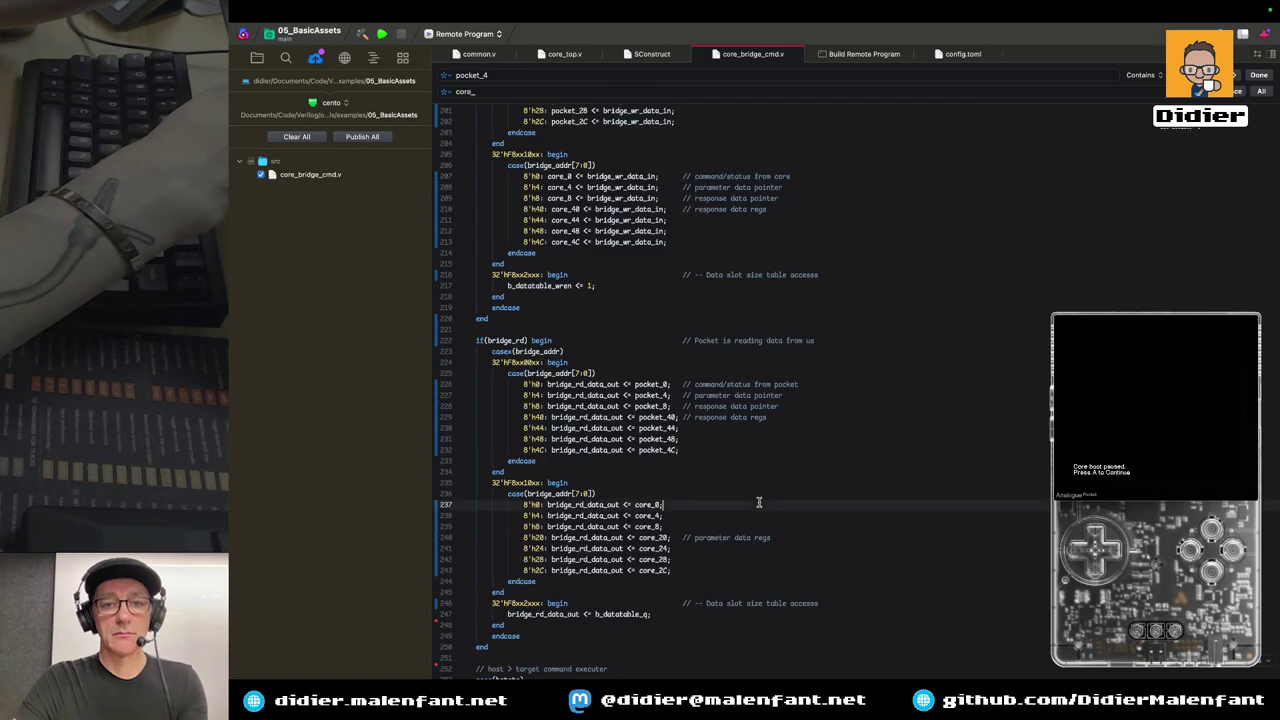
{"action": "key", "text": "ctrl+v"}
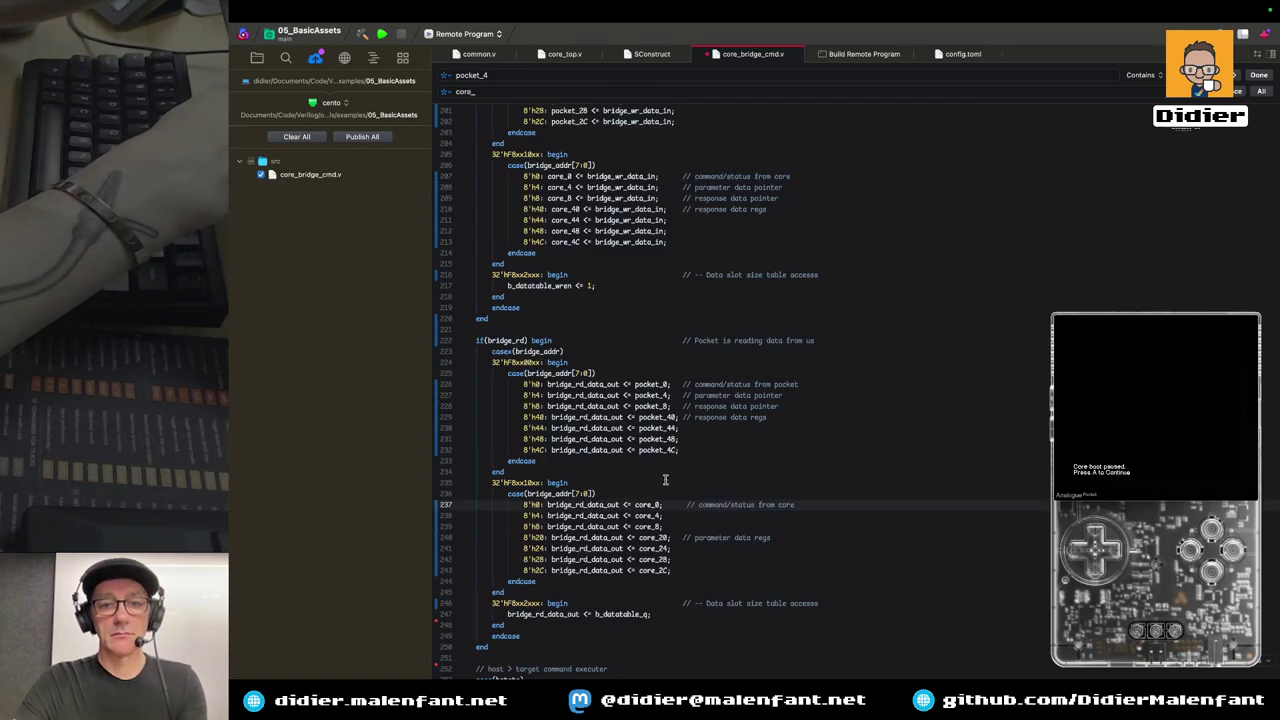
{"action": "key", "text": "Down"}
{"action": "key", "text": "Up"}
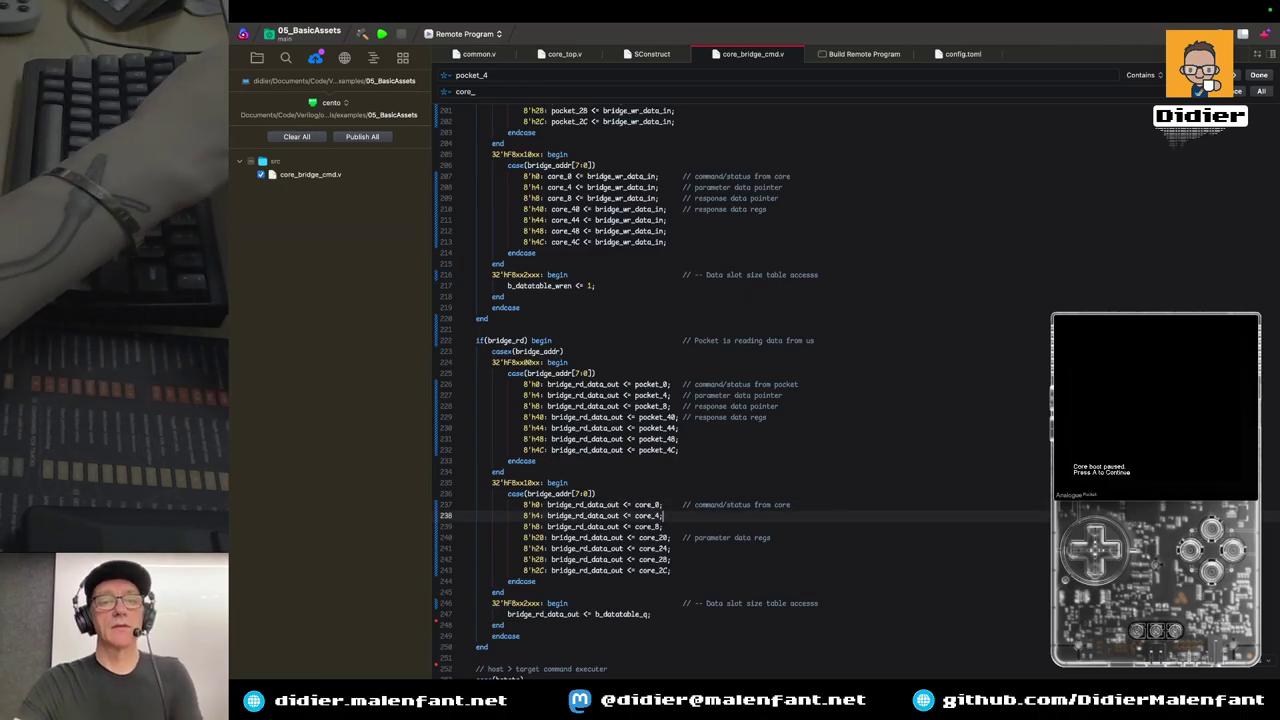
Switch to Safari, check the 0x1000 target command/status entry in the Host/Target Commands documentation, and return to the code editor
{"action": "key", "text": "ctrl+Left"}
{"action": "mouse_move", "coordinate": [480, 655]}
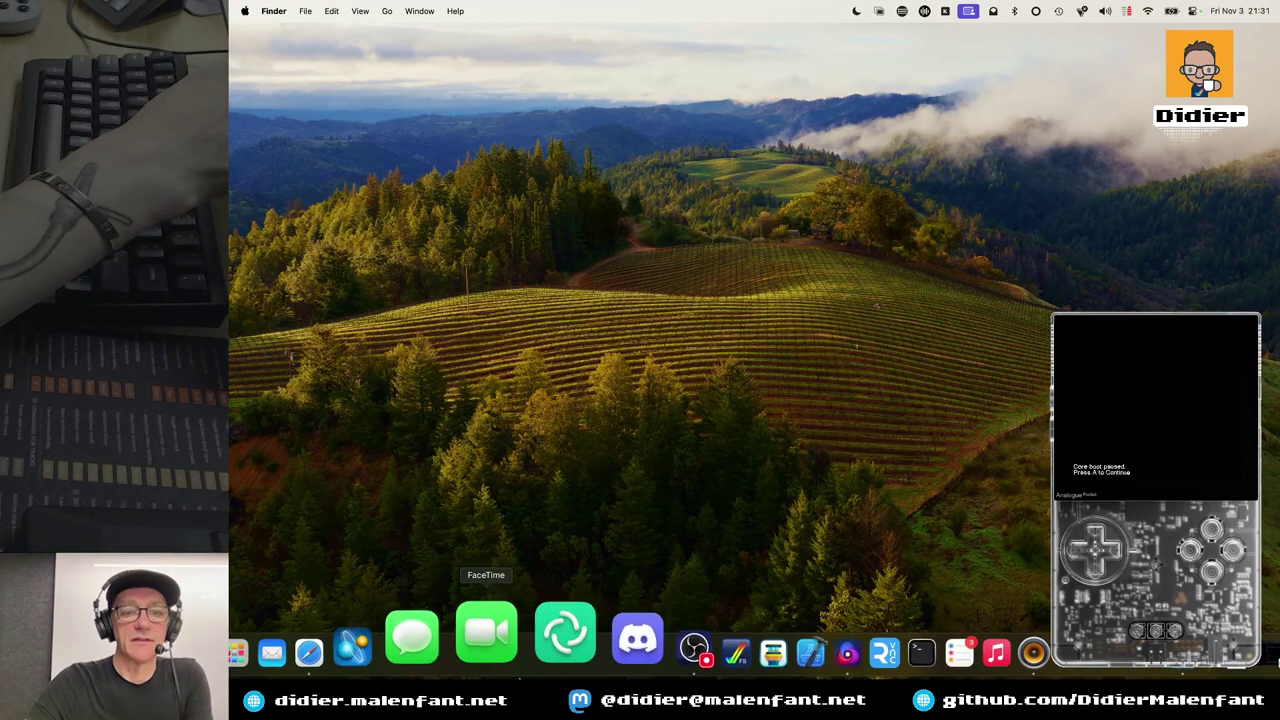
{"action": "left_click", "coordinate": [383, 632]}
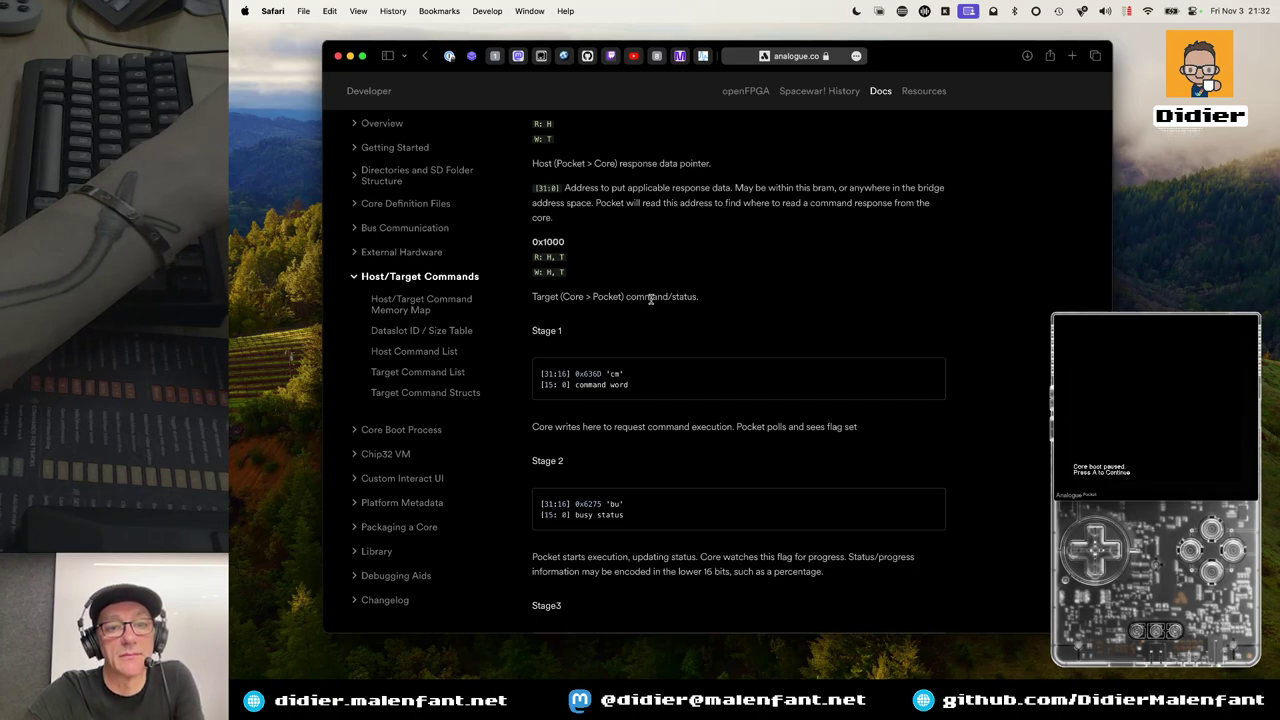
{"action": "key", "text": "ctrl+Right"}
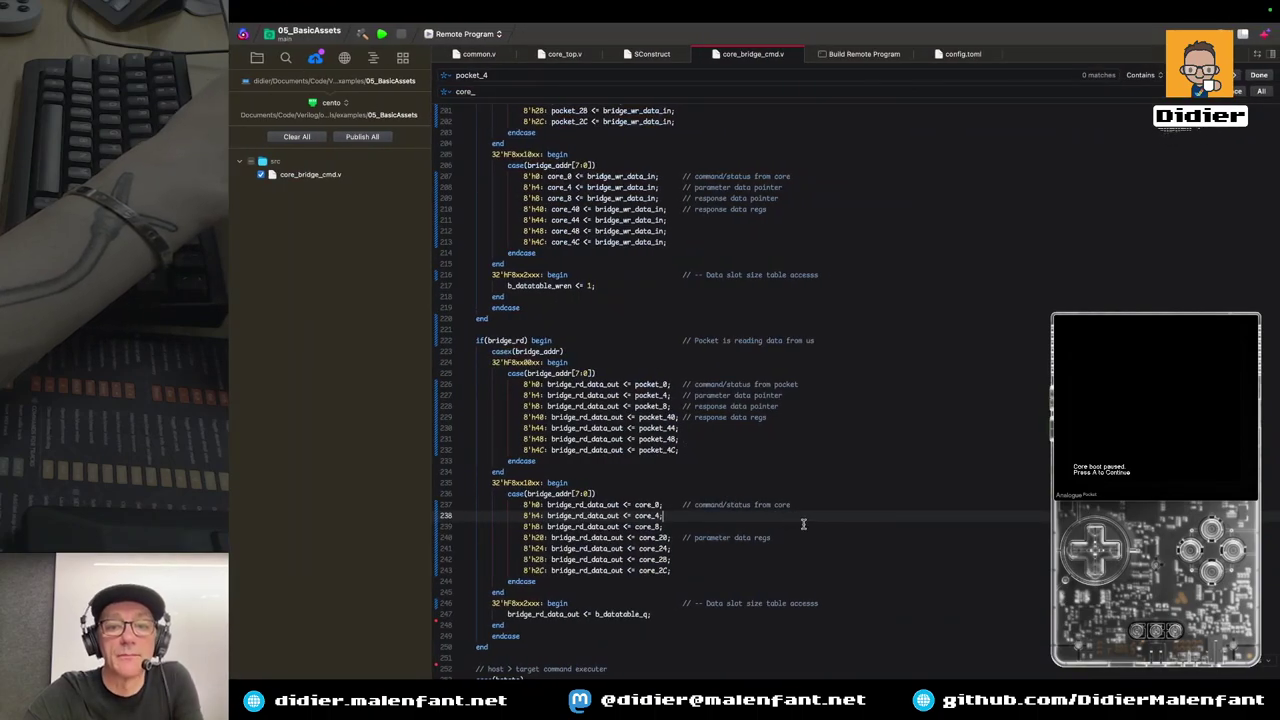
Review the pocket and core register declarations, write cases and read cases in core_bridge_cmd.v, including the parameter and response data pointer comments
{"action": "scroll", "coordinate": [765, 480], "scroll_direction": "up", "scroll_amount": 3}
{"action": "scroll", "coordinate": [760, 475], "scroll_direction": "up", "scroll_amount": 3}
{"action": "scroll", "coordinate": [760, 475], "scroll_direction": "up", "scroll_amount": 2}
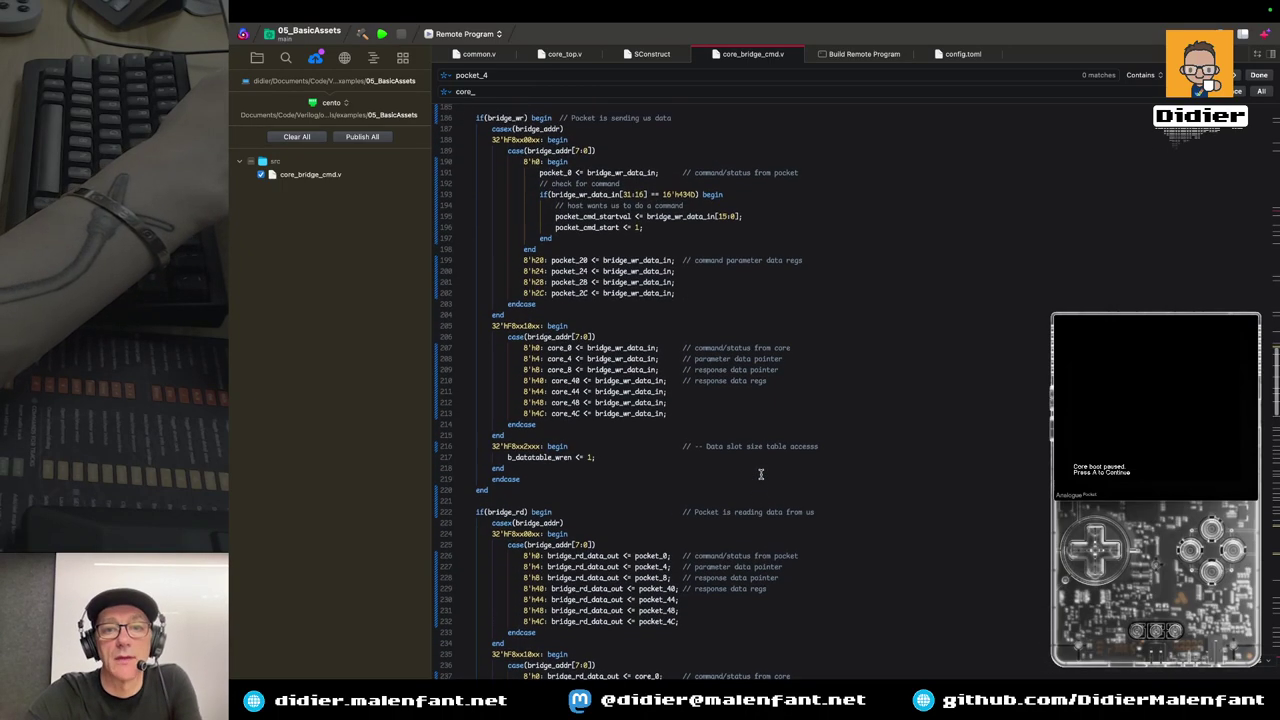
{"action": "scroll", "coordinate": [775, 478], "scroll_direction": "down", "scroll_amount": 5}
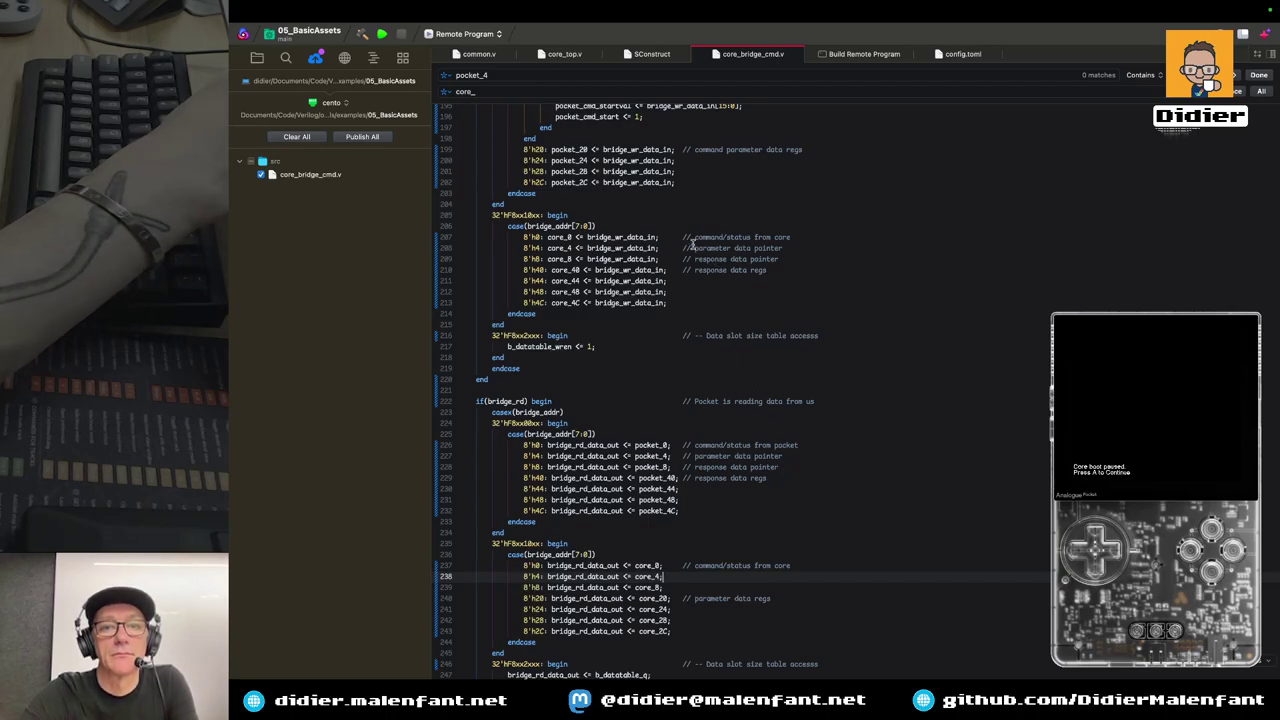
{"action": "left_click_drag", "start_coordinate": [683, 248], "coordinate": [817, 256]}
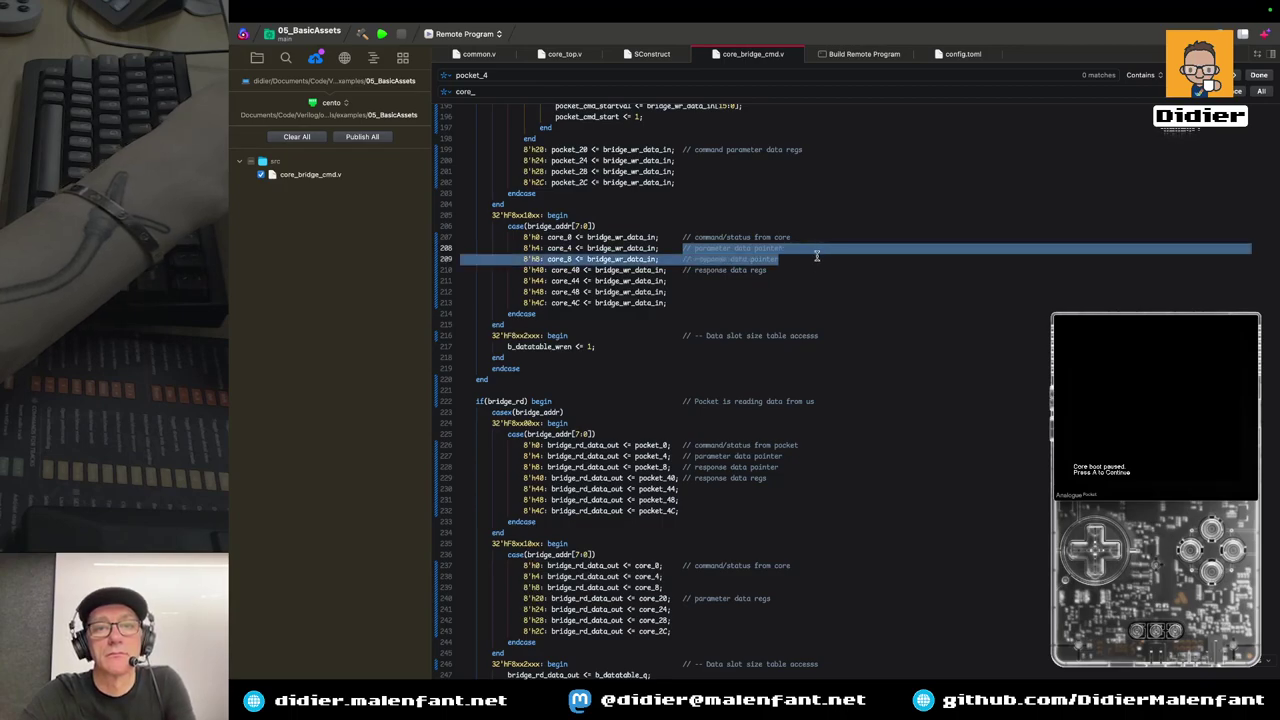
{"action": "scroll", "coordinate": [817, 256], "scroll_direction": "down", "scroll_amount": 1}
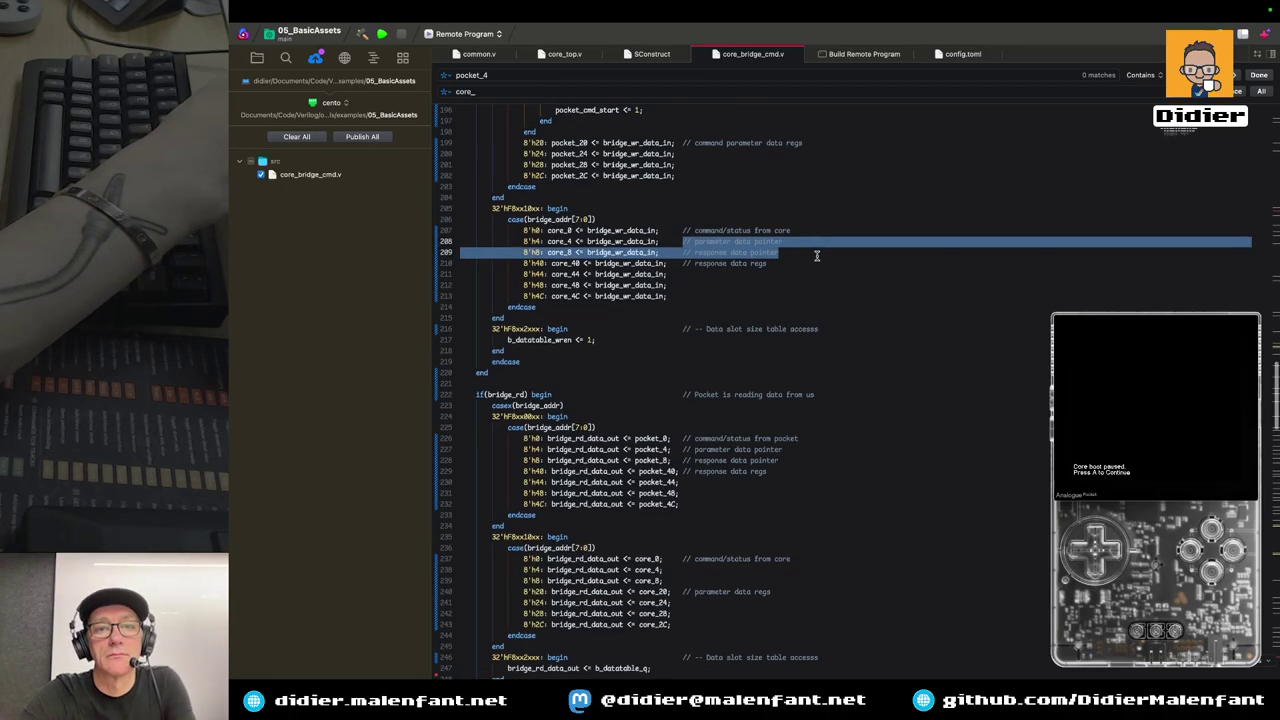
{"action": "scroll", "coordinate": [817, 256], "scroll_direction": "up", "scroll_amount": 15}
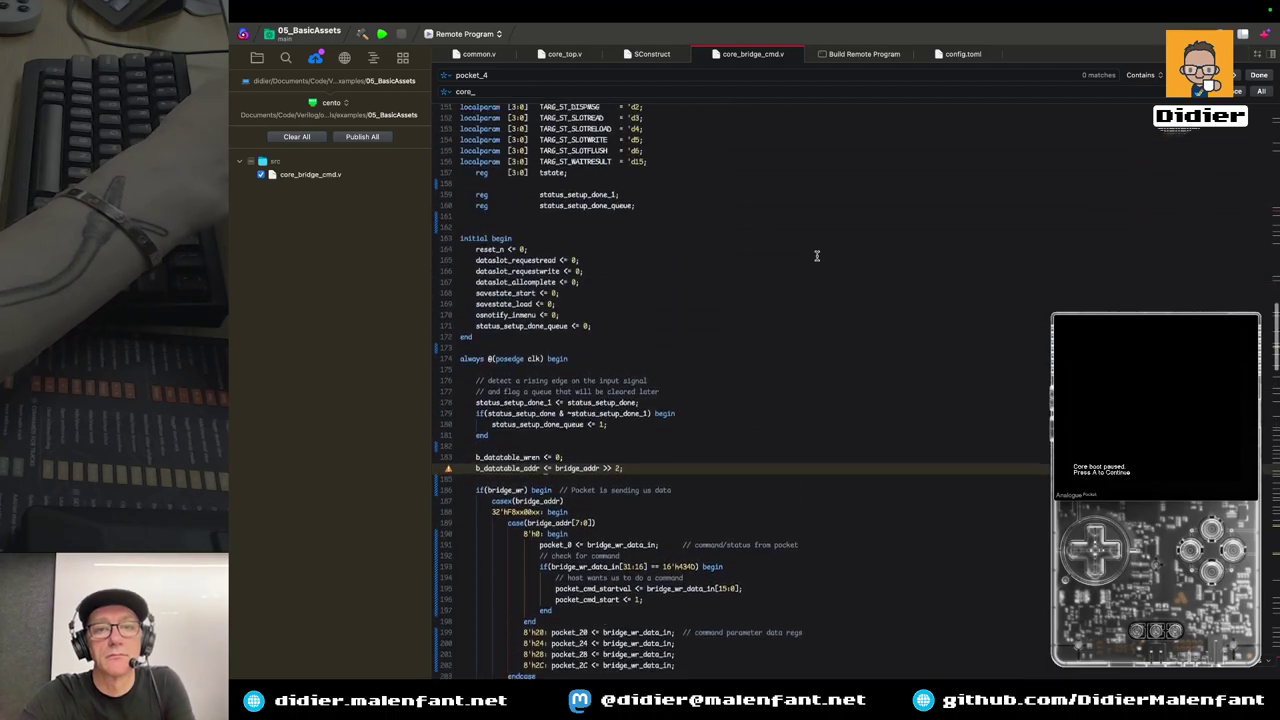
{"action": "scroll", "coordinate": [817, 256], "scroll_direction": "up", "scroll_amount": 1}
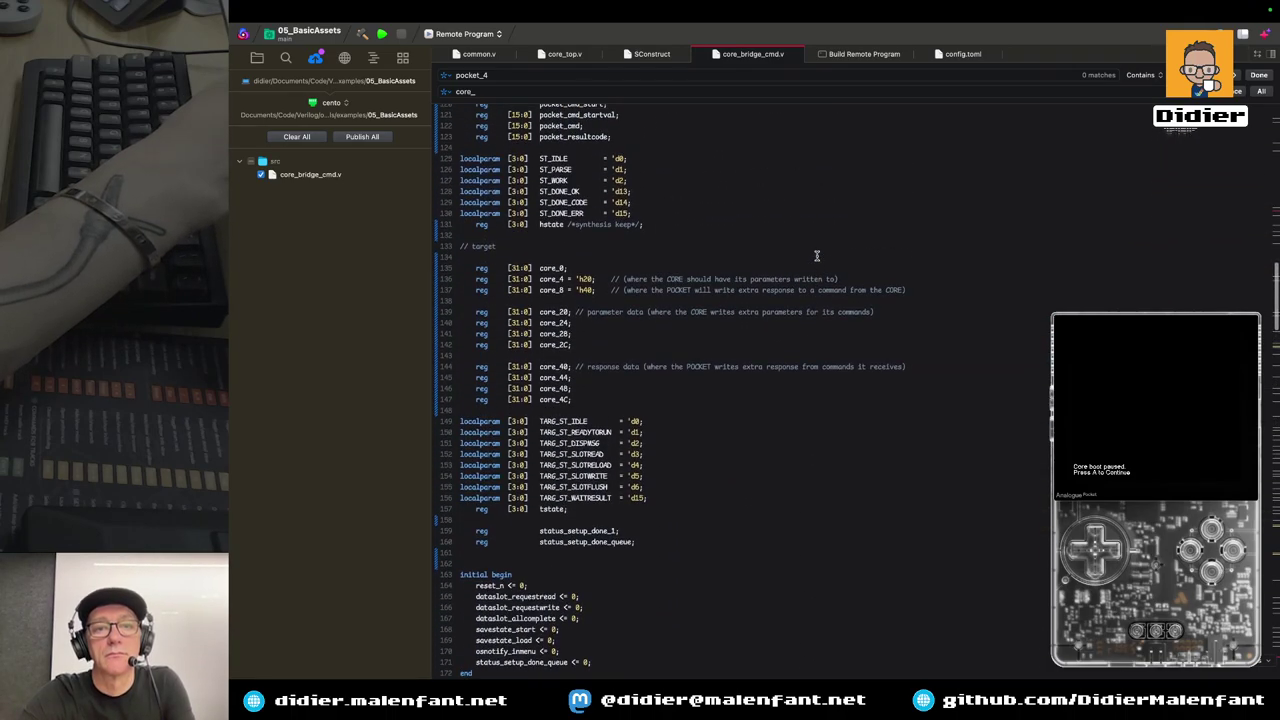
{"action": "scroll", "coordinate": [817, 256], "scroll_direction": "down", "scroll_amount": 9}
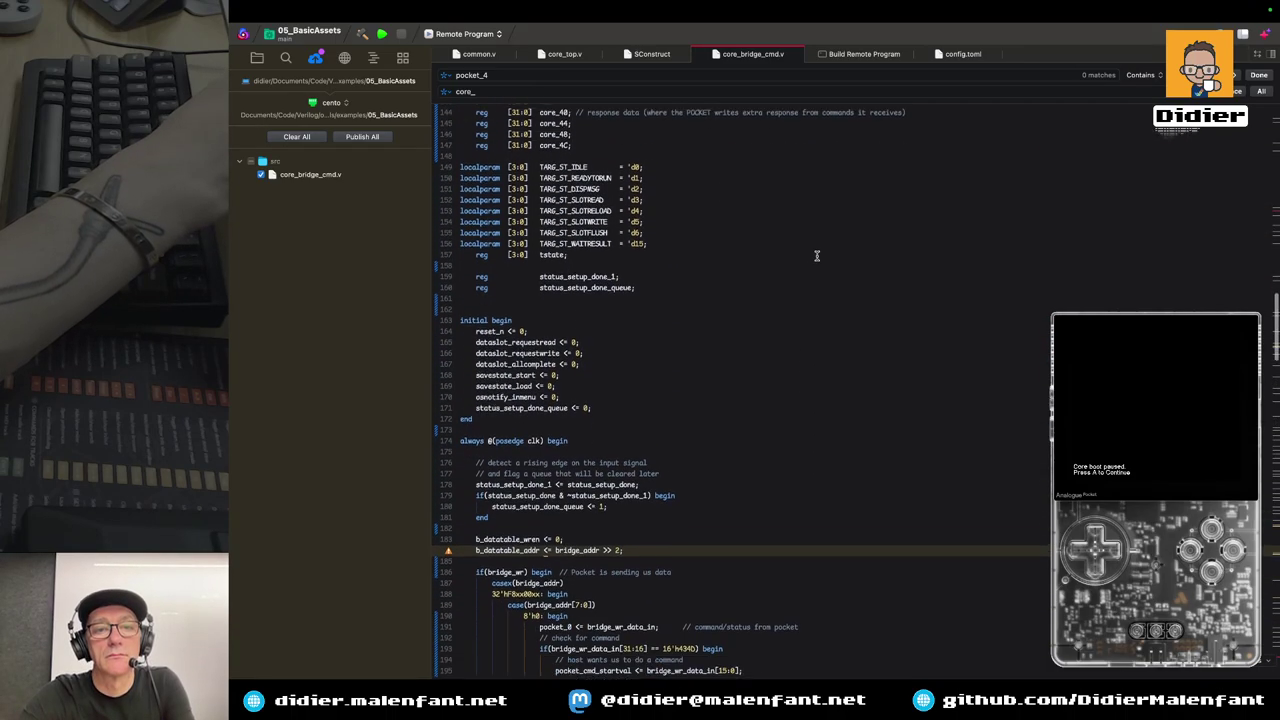
{"action": "scroll", "coordinate": [817, 256], "scroll_direction": "down", "scroll_amount": 2}
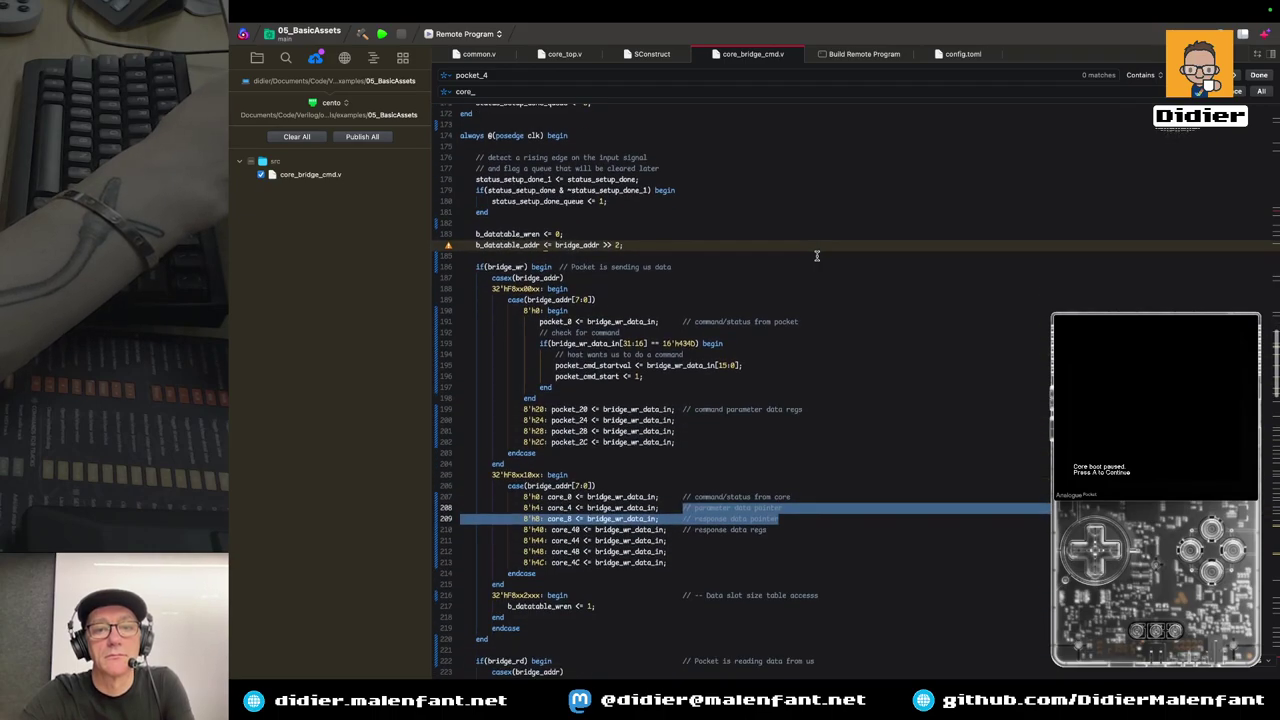
{"action": "scroll", "coordinate": [817, 256], "scroll_direction": "down", "scroll_amount": 4}
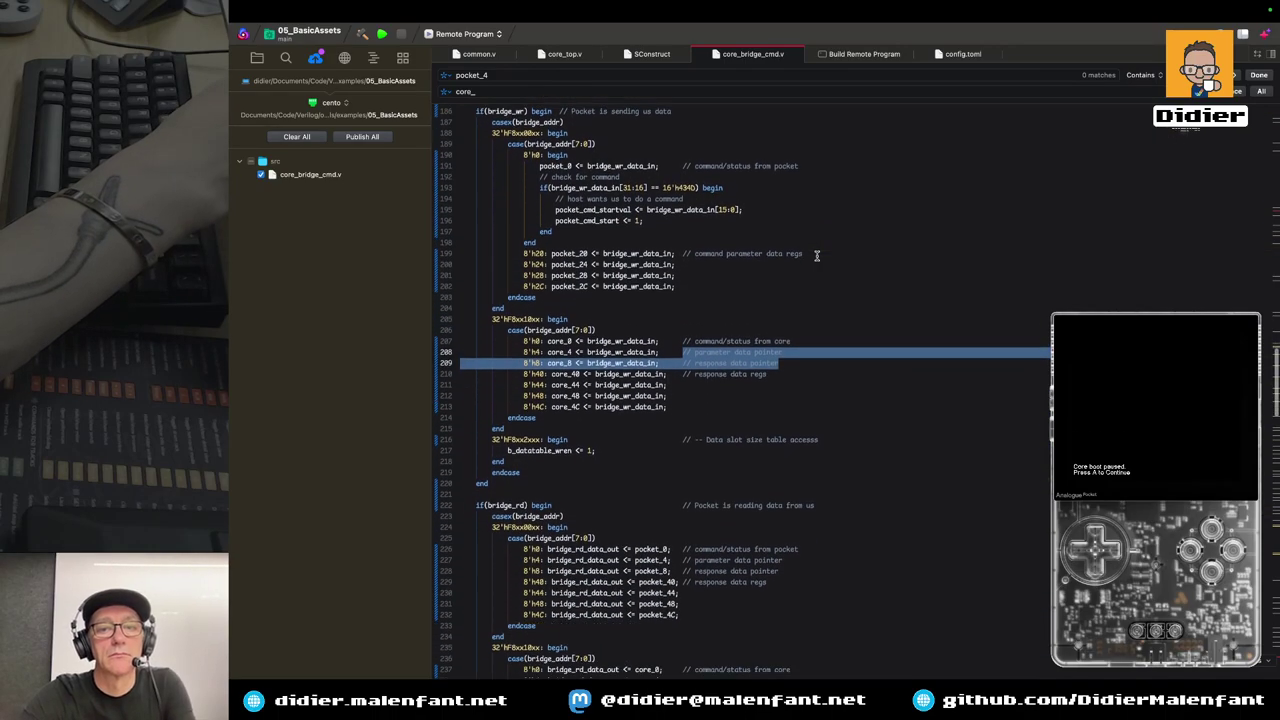
{"action": "scroll", "coordinate": [817, 256], "scroll_direction": "down", "scroll_amount": 1}
{"action": "left_click", "coordinate": [737, 286]}
{"action": "left_click_drag", "start_coordinate": [682, 332], "coordinate": [790, 340]}
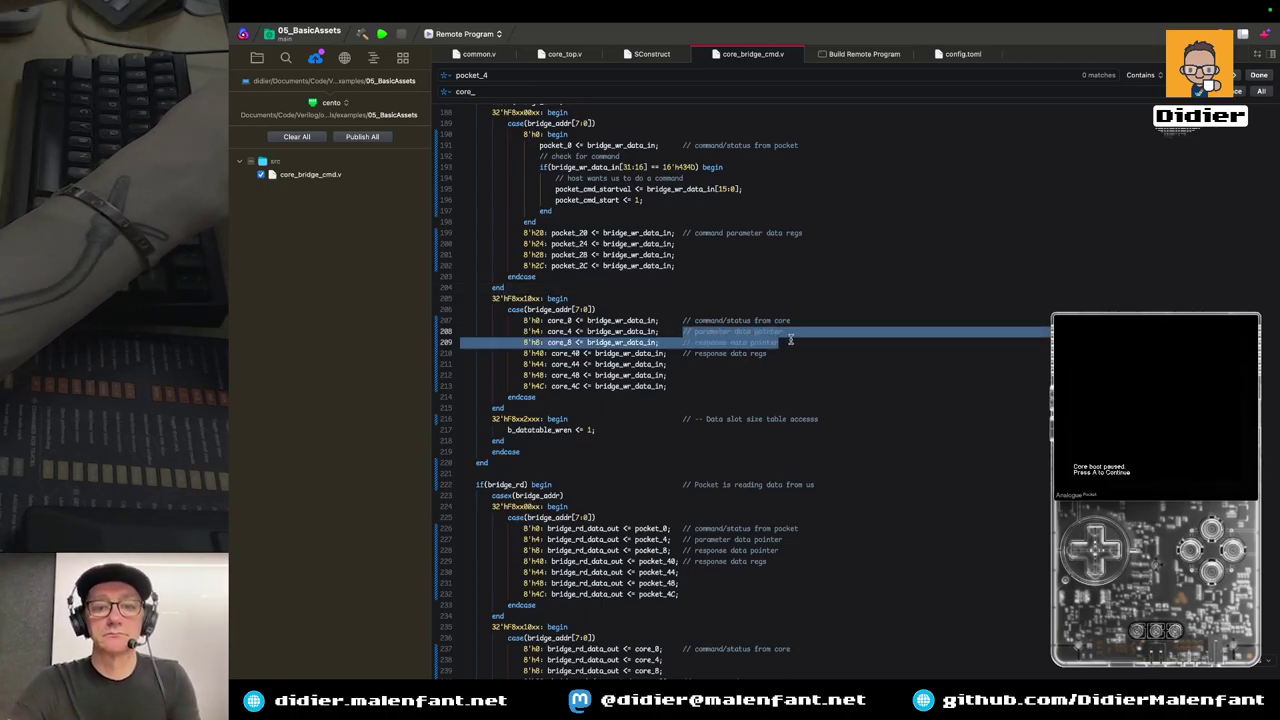
{"action": "scroll", "coordinate": [790, 340], "scroll_direction": "down", "scroll_amount": 1}
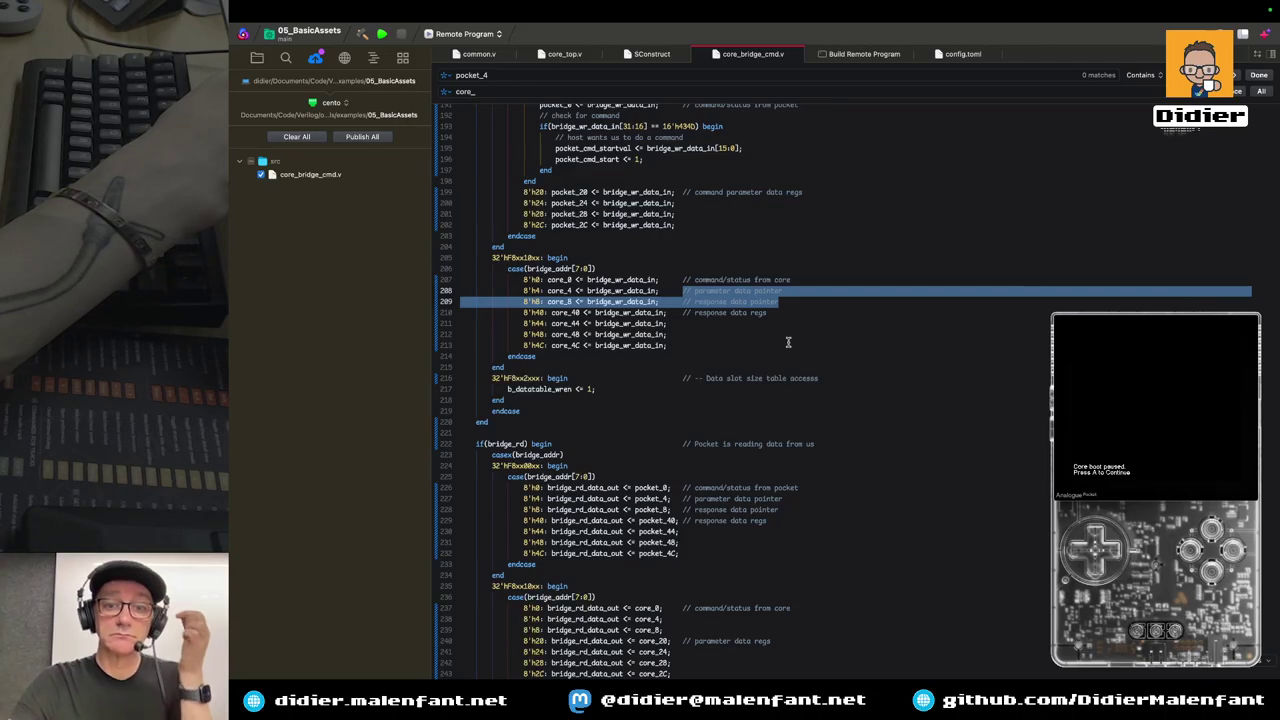
{"action": "scroll", "coordinate": [788, 340], "scroll_direction": "down", "scroll_amount": 3}
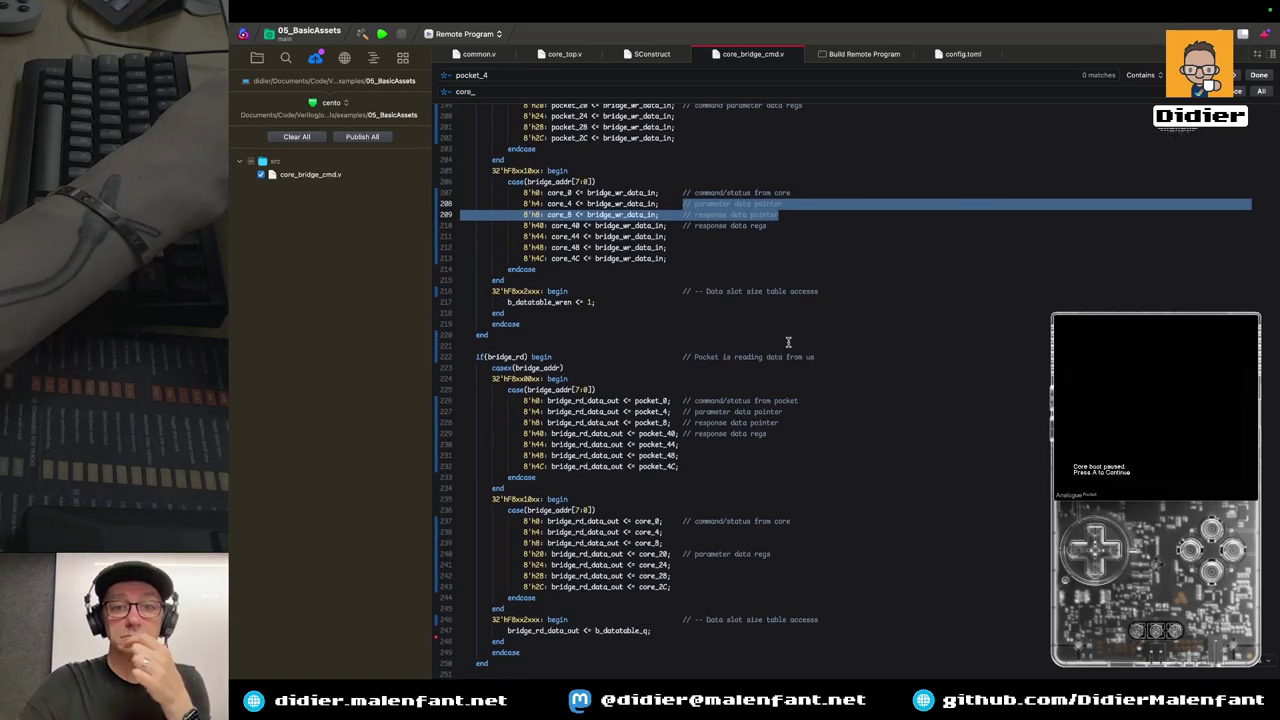
{"action": "scroll", "coordinate": [808, 504], "scroll_direction": "down", "scroll_amount": 2}
Switch to the Signal Tap Logic Analyzer in Quartus, program the device with pf_core.sof and run the analysis
{"action": "key", "text": "ctrl+Right"}
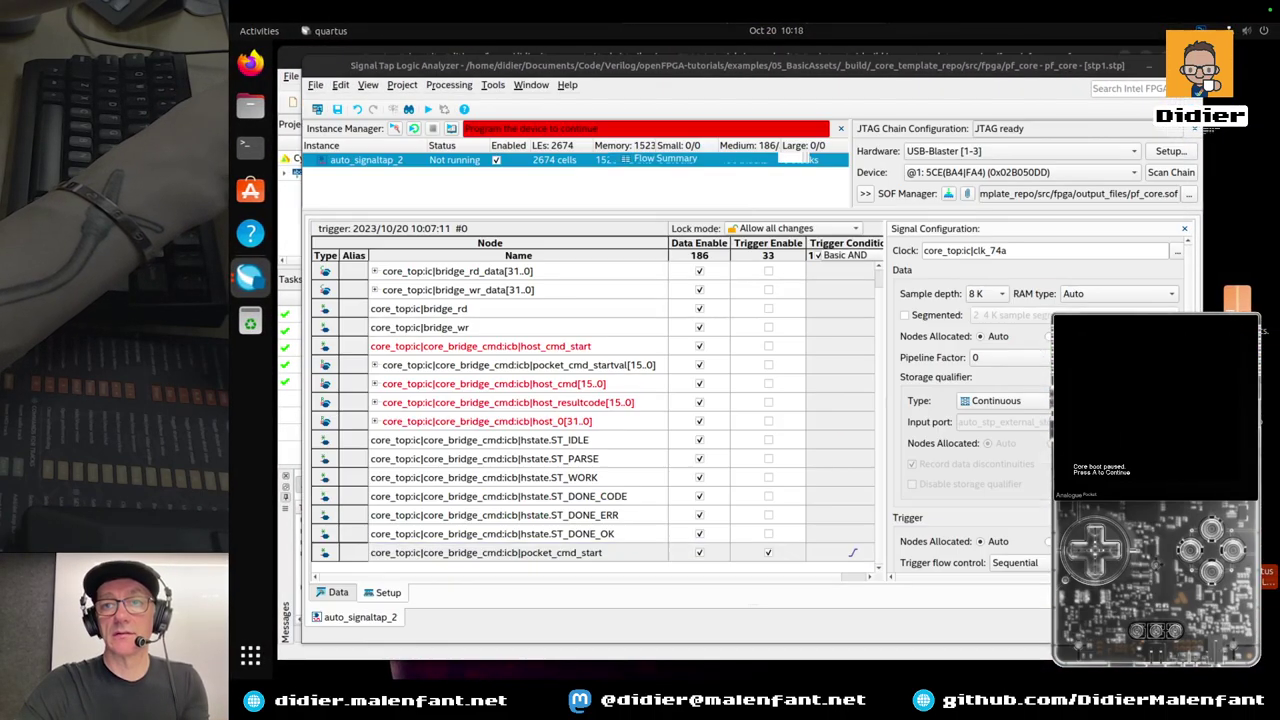
{"action": "left_click", "coordinate": [1190, 180]}
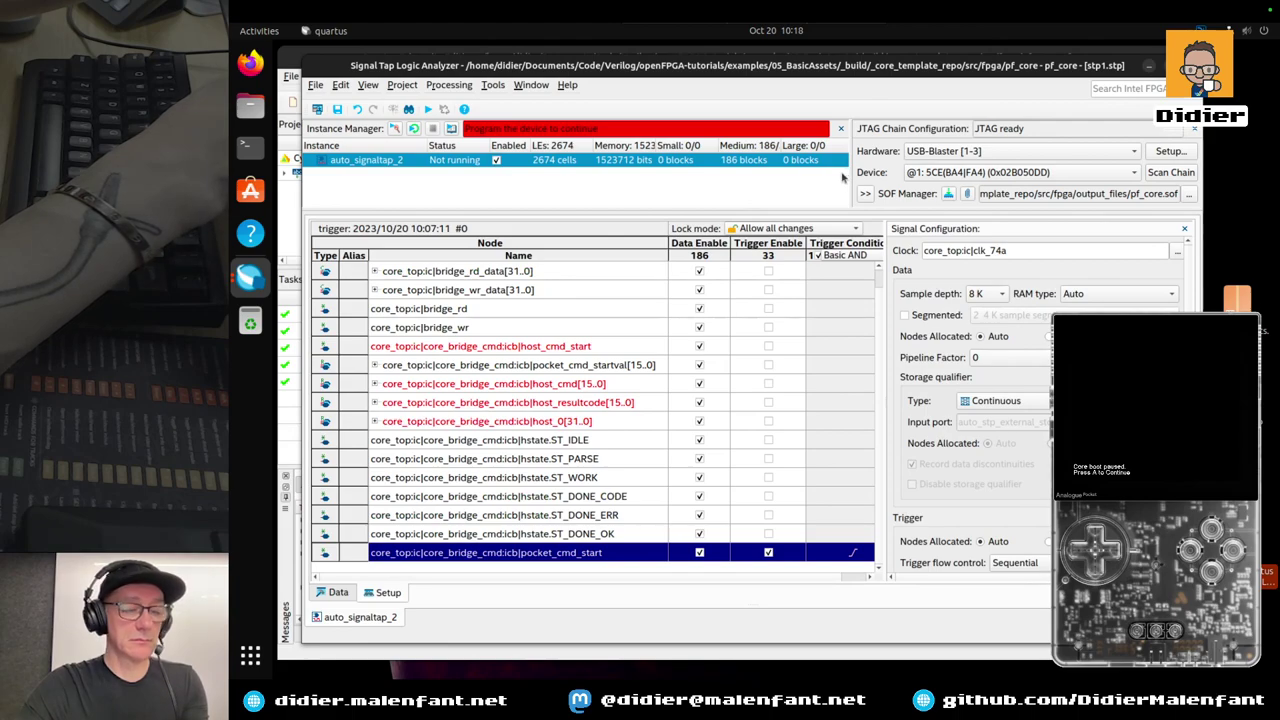
{"action": "left_click", "coordinate": [948, 194]}
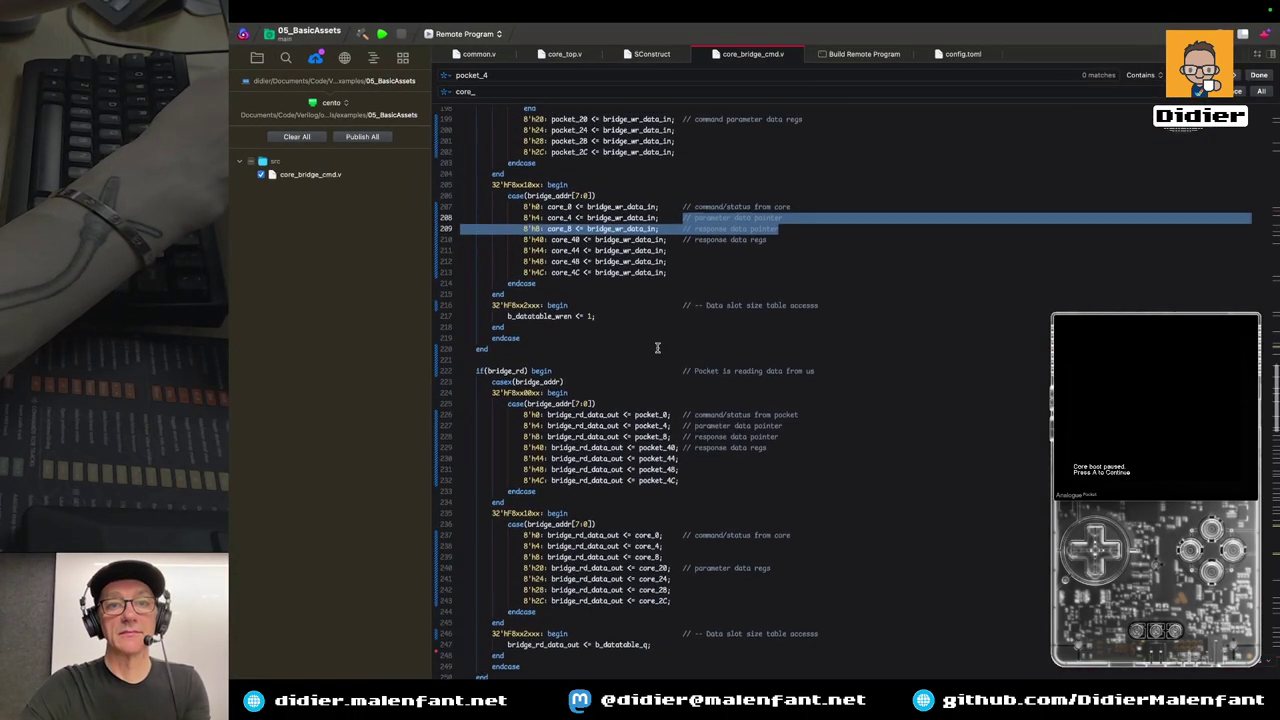
{"action": "scroll", "coordinate": [657, 347], "scroll_direction": "up", "scroll_amount": 5}
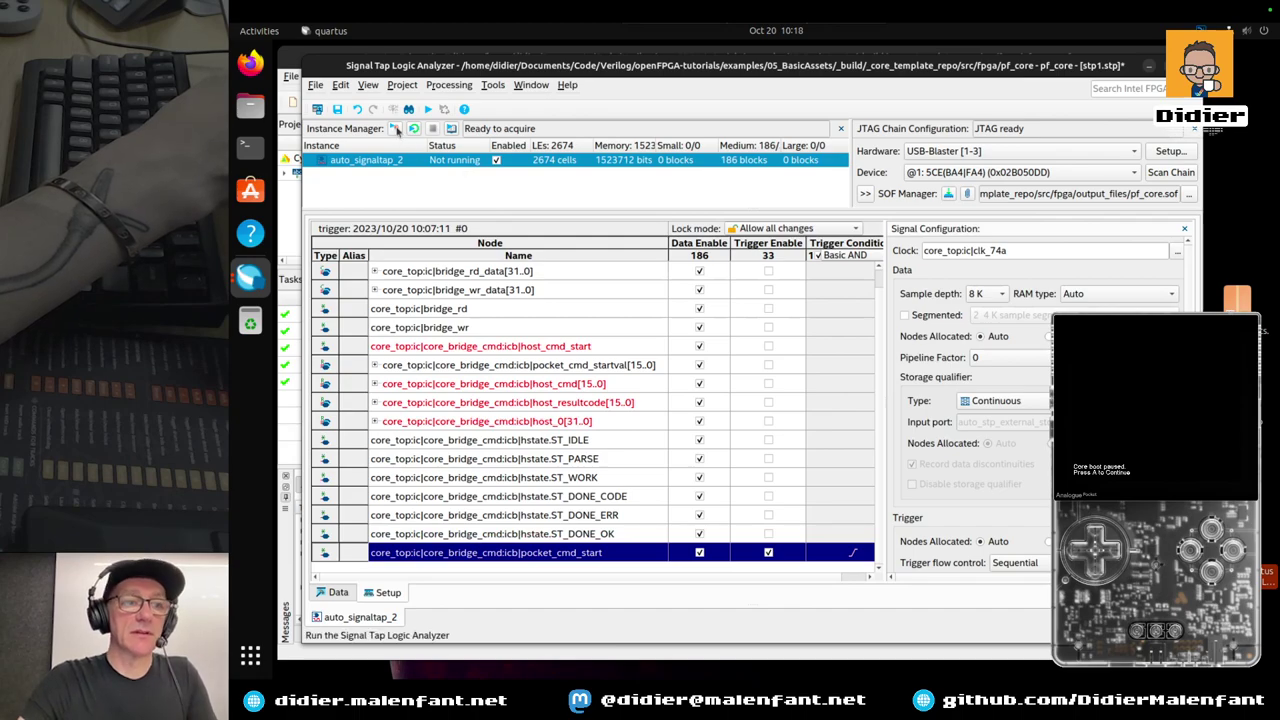
{"action": "left_click", "coordinate": [397, 130]}
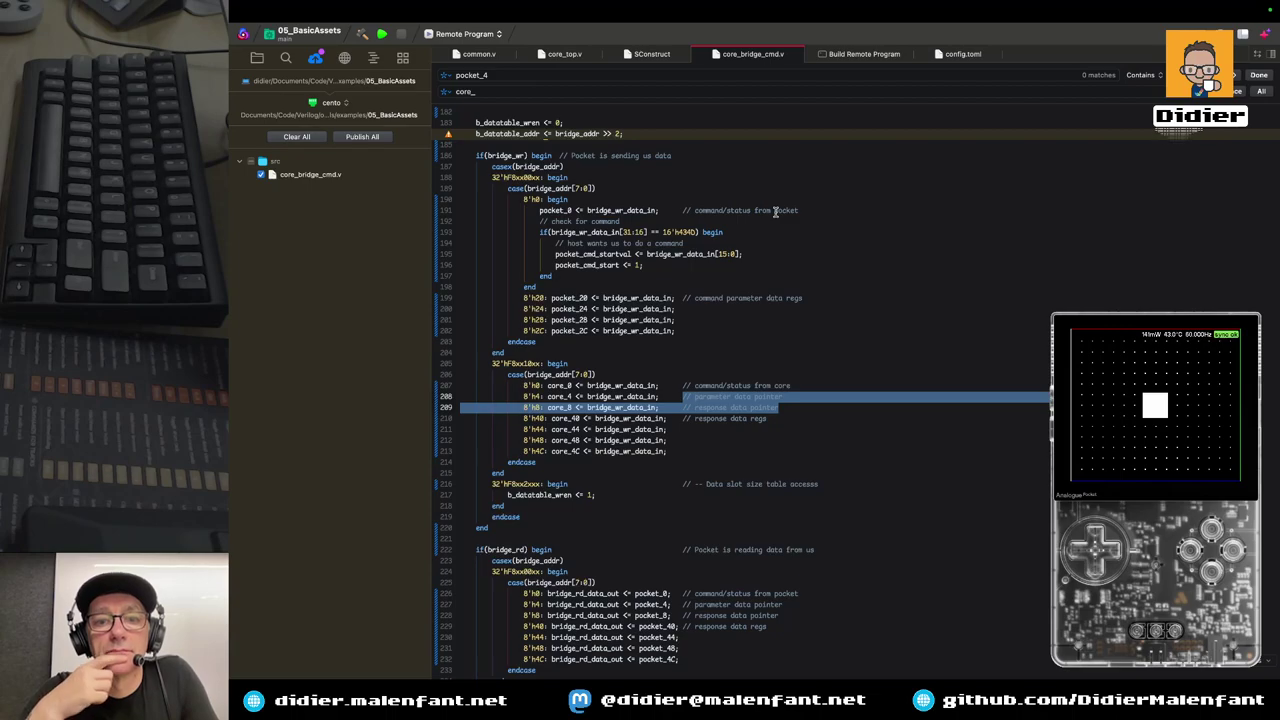
Return to the running Signal Tap acquisition and widen the node table to show the full Trigger Conditions column
{"action": "key", "text": "ctrl+Right"}
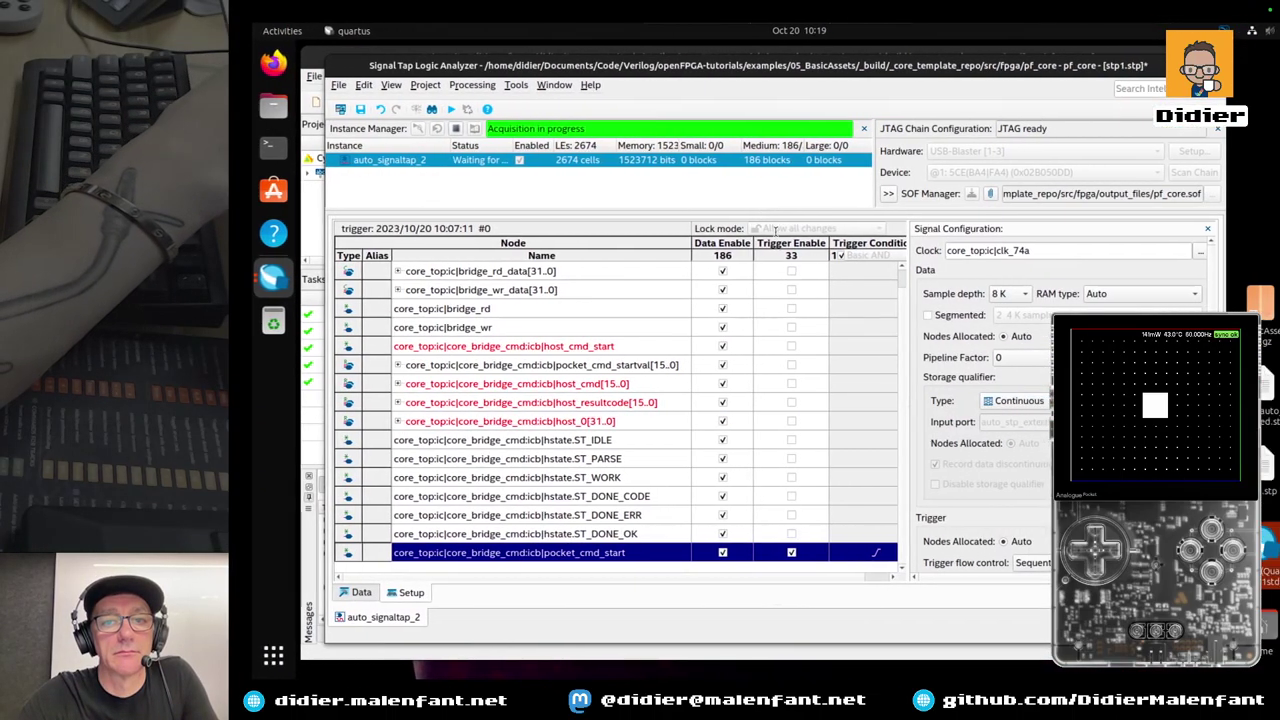
{"action": "left_click", "coordinate": [820, 530]}
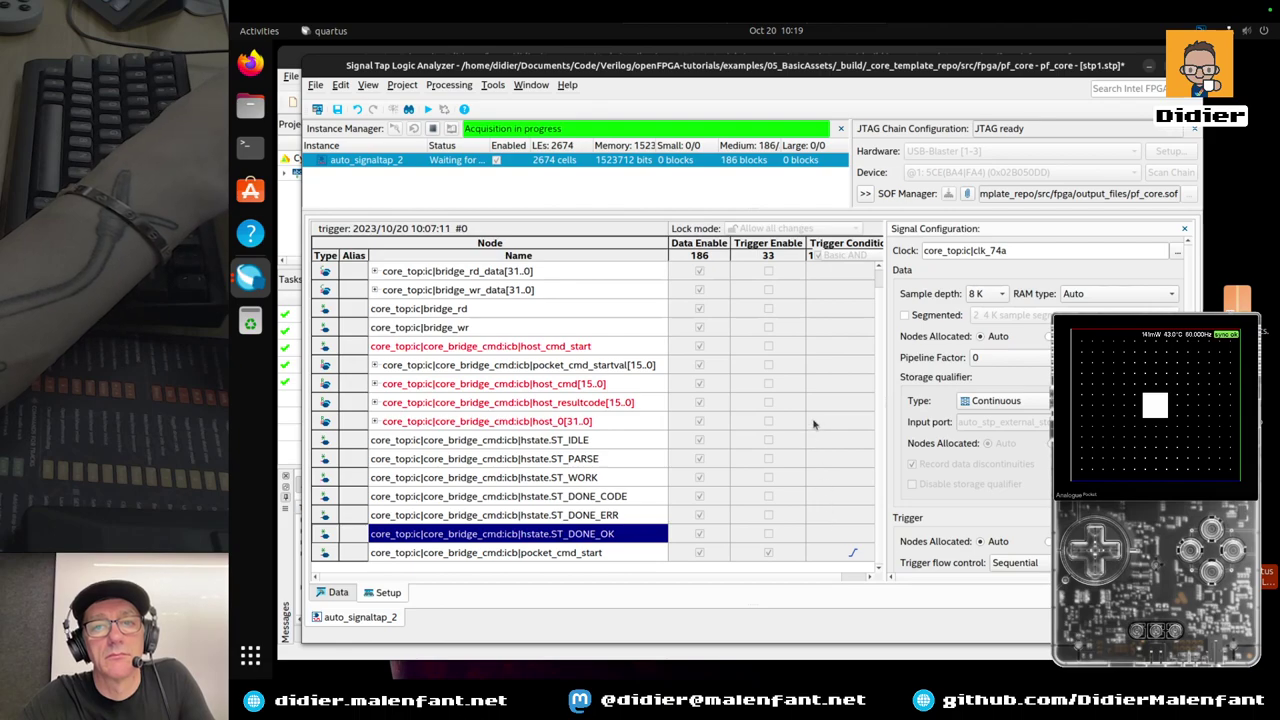
{"action": "scroll", "coordinate": [813, 424], "scroll_direction": "up", "scroll_amount": 1}
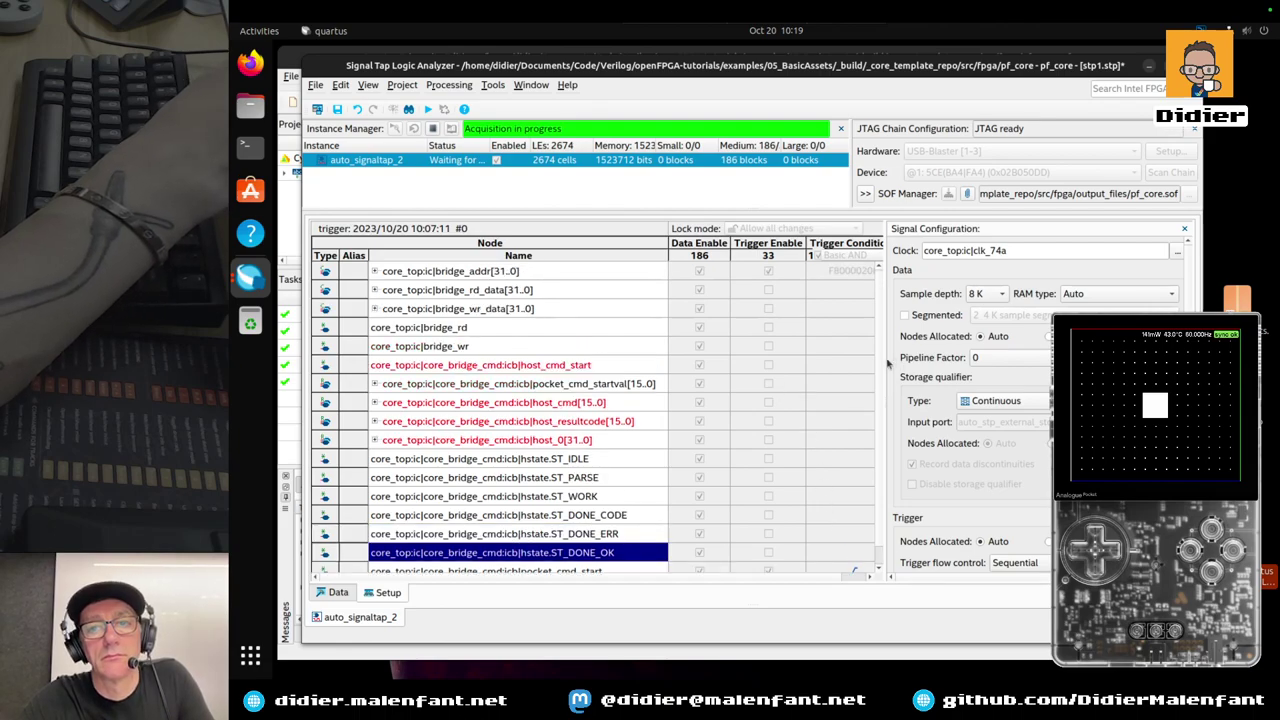
{"action": "left_click_drag", "start_coordinate": [883, 358], "coordinate": [920, 358]}
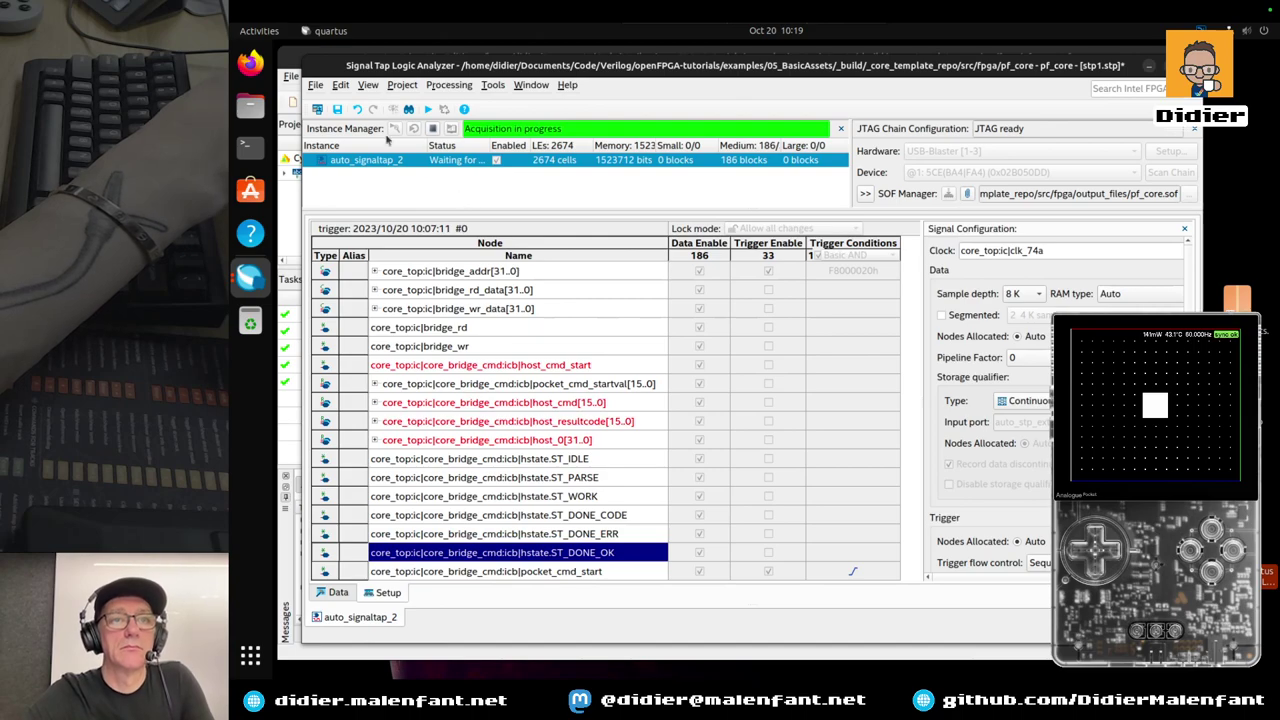
Save the Signal Tap file stp1.stp and stop the running acquisition
{"action": "left_click", "coordinate": [338, 111]}
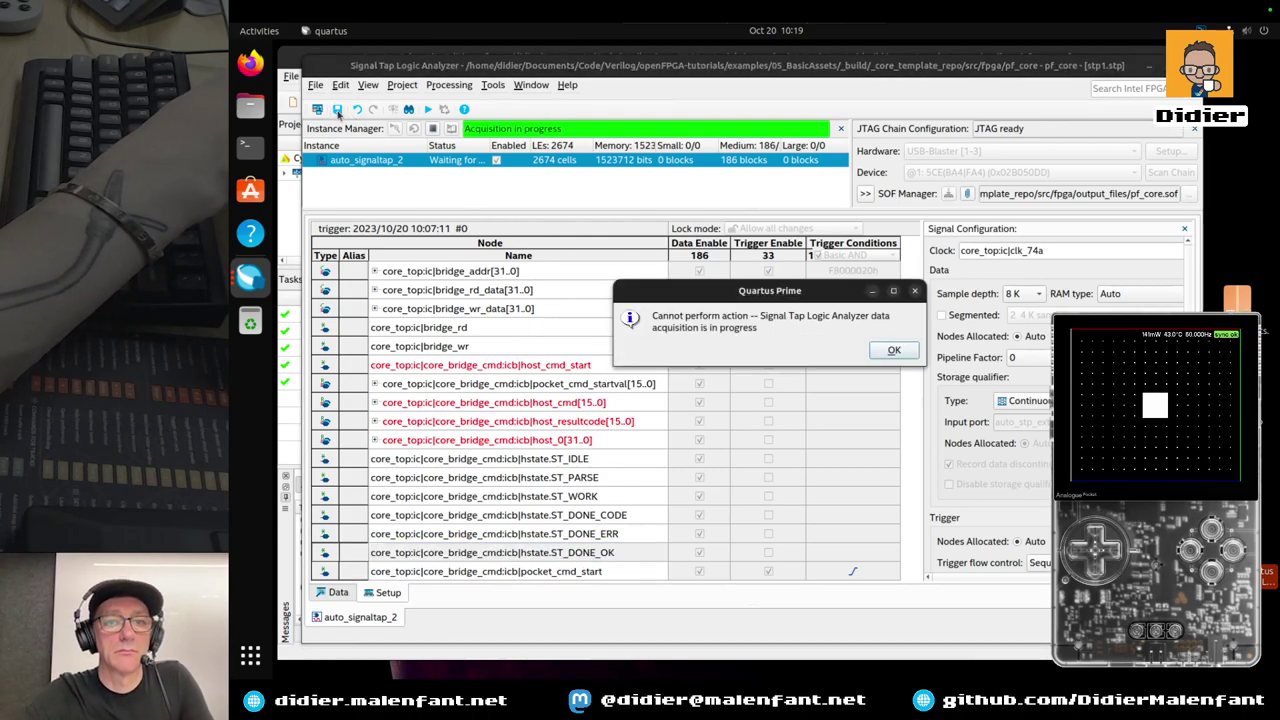
{"action": "left_click", "coordinate": [894, 351]}
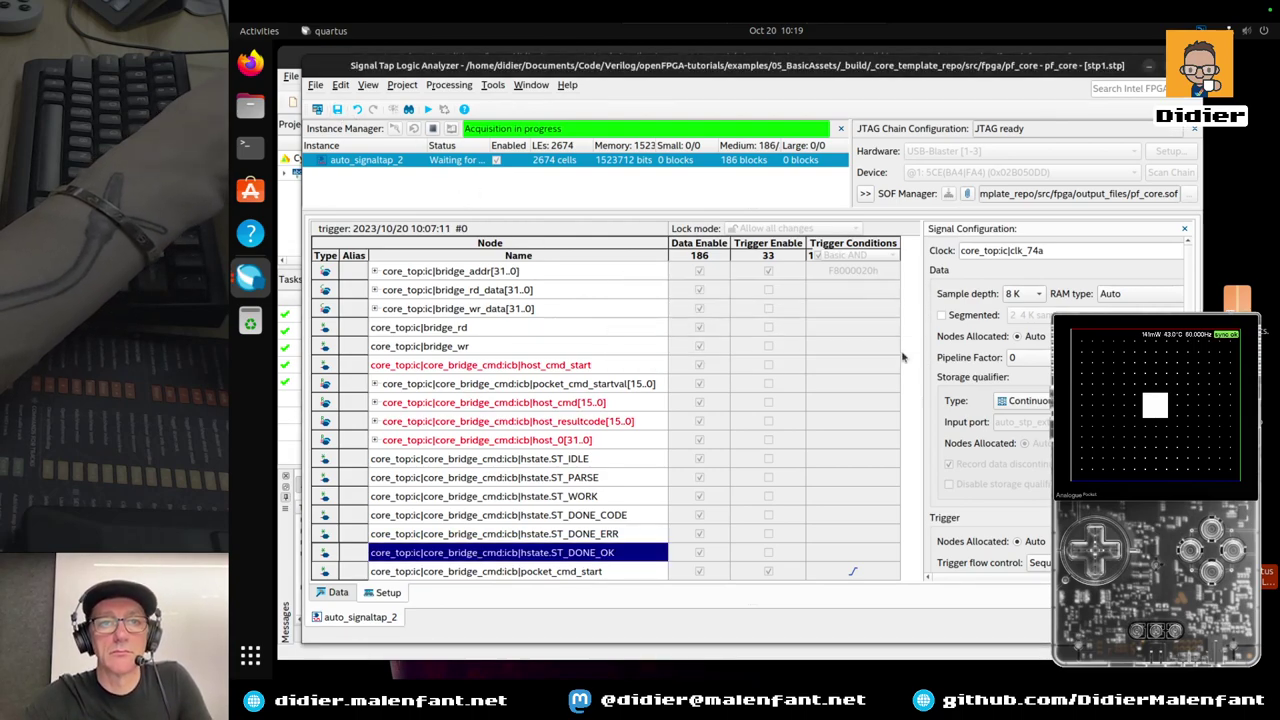
{"action": "left_click", "coordinate": [432, 130]}
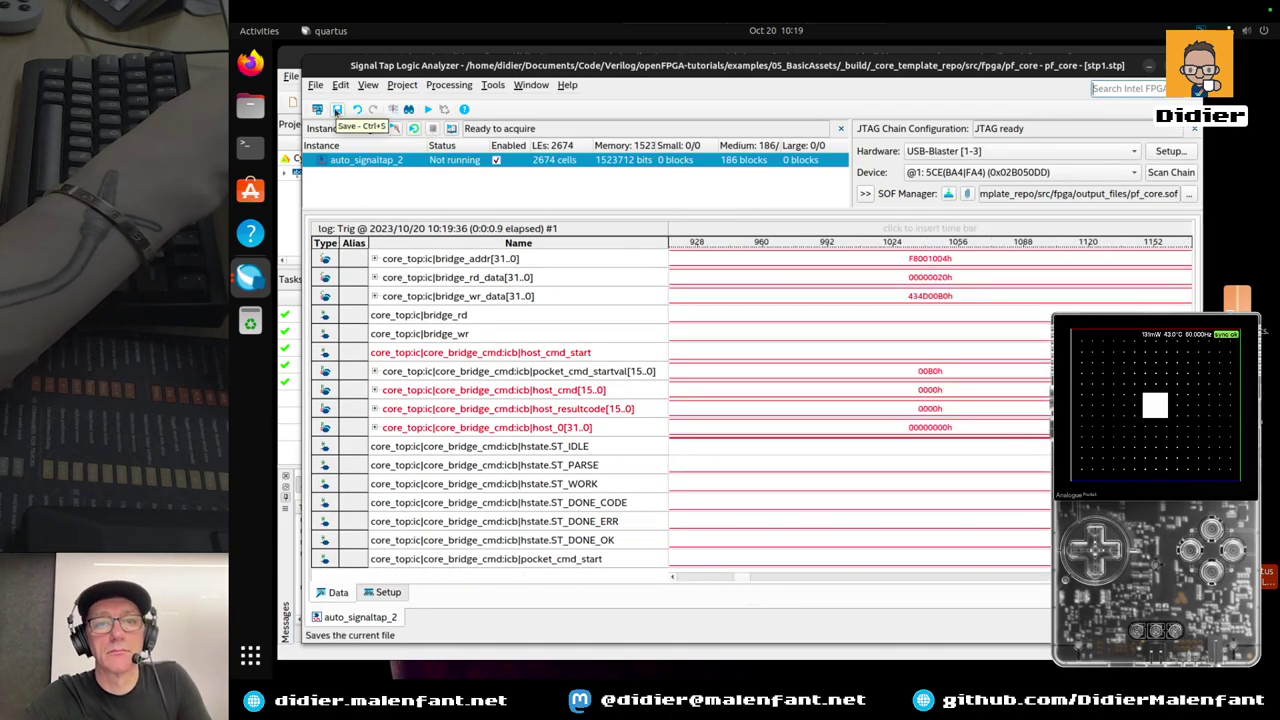
Show the signal setup of auto_signaltap_2 with the complete Trigger Conditions column
{"action": "left_click", "coordinate": [388, 593]}
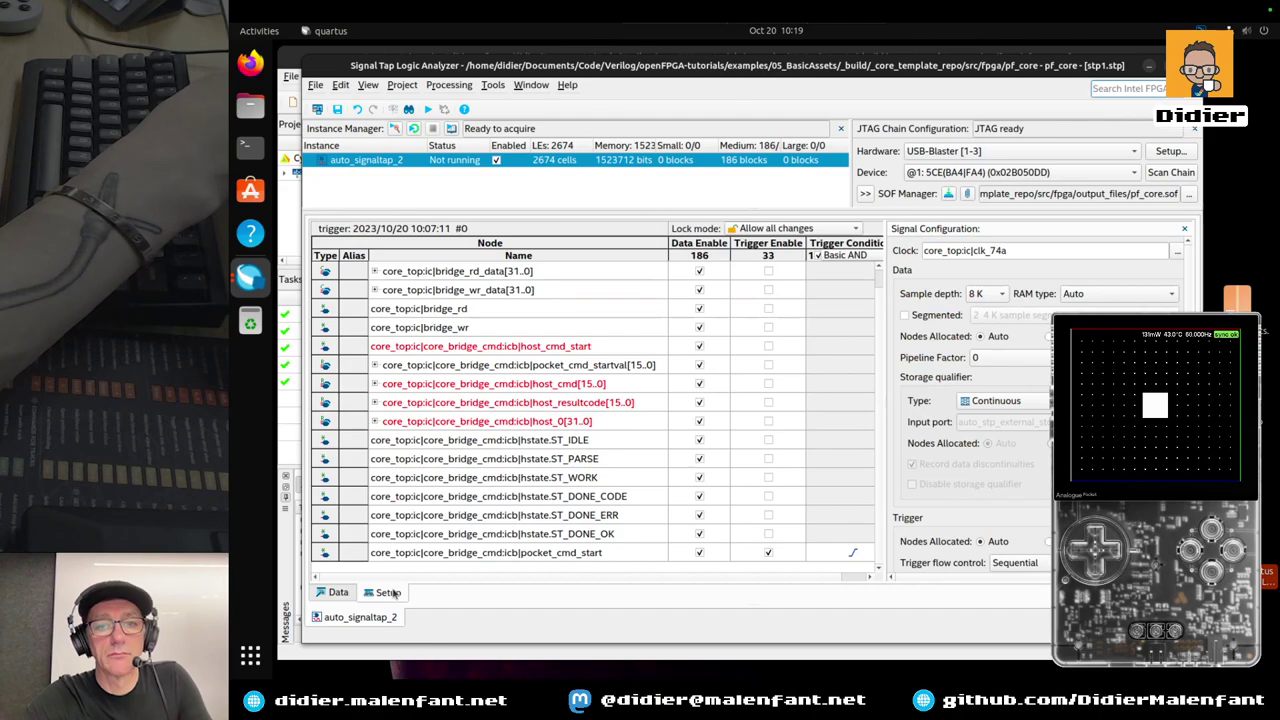
{"action": "left_click_drag", "start_coordinate": [884, 397], "coordinate": [914, 397]}
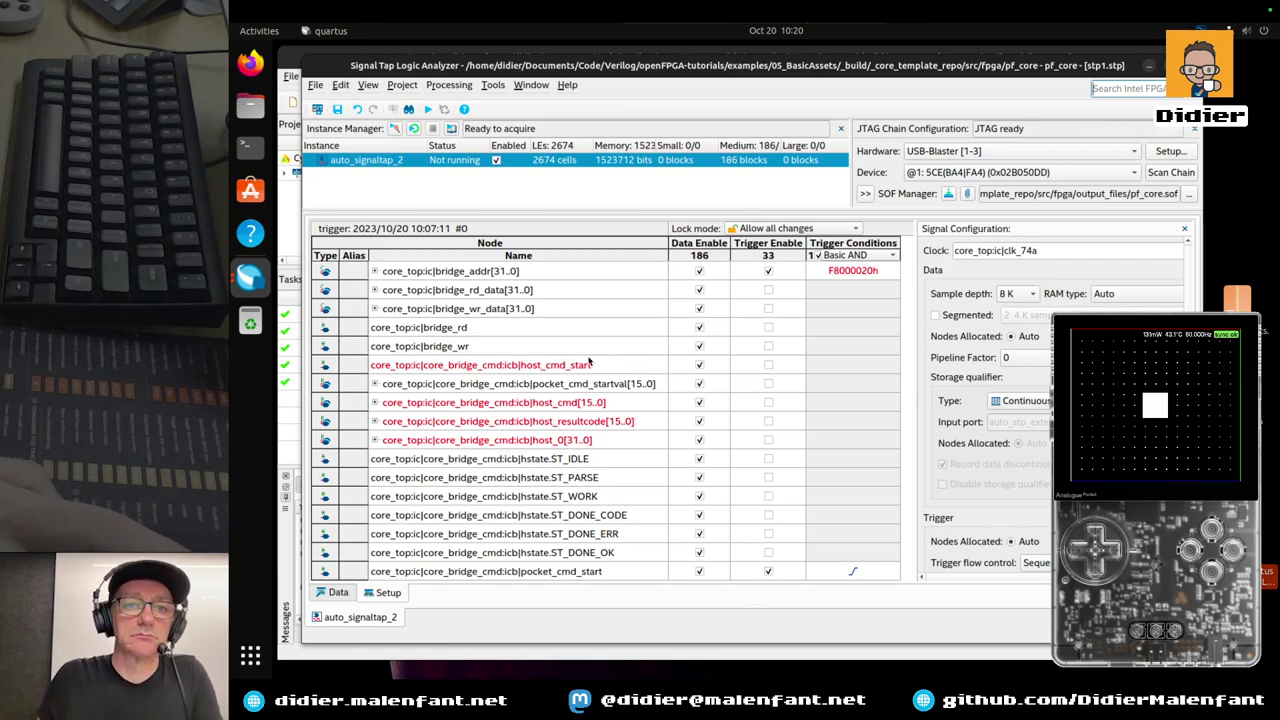
Switch back to the code editor and search core_bridge_cmd.v for host_cmd
{"action": "key", "text": "ctrl+Left"}
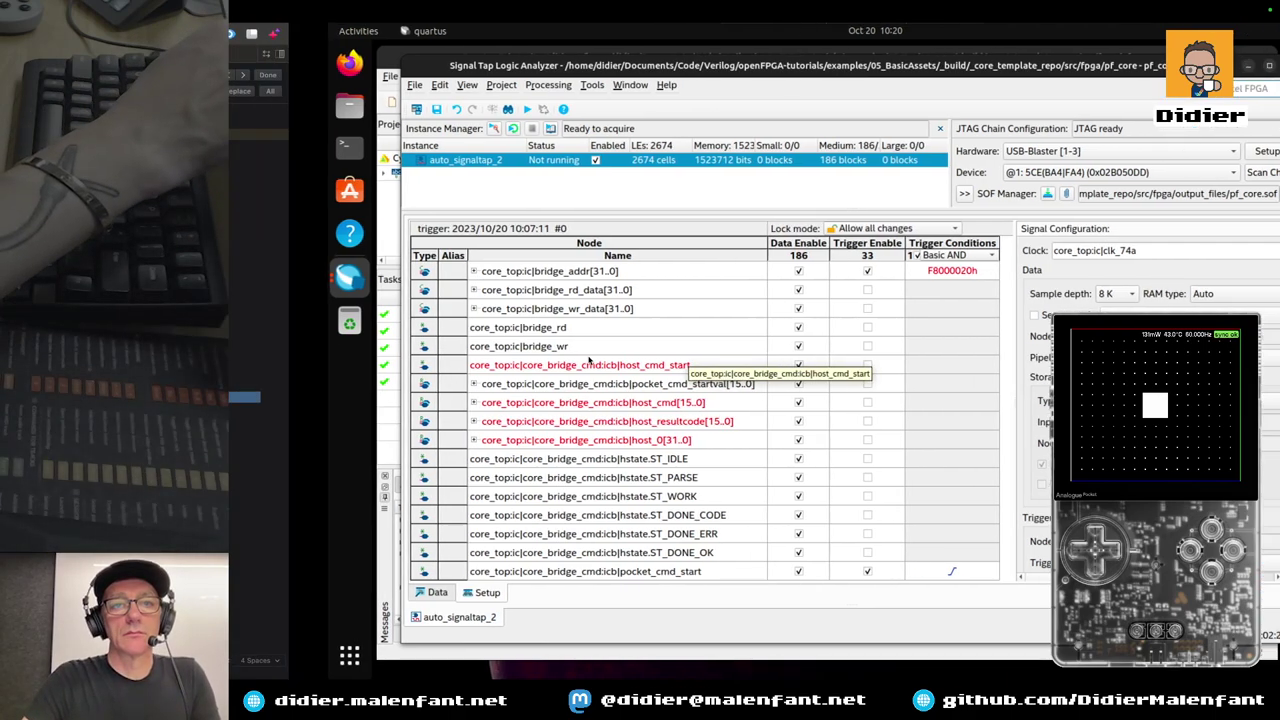
{"action": "scroll", "coordinate": [667, 410], "scroll_direction": "down", "scroll_amount": 5}
{"action": "scroll", "coordinate": [667, 410], "scroll_direction": "down", "scroll_amount": 4}
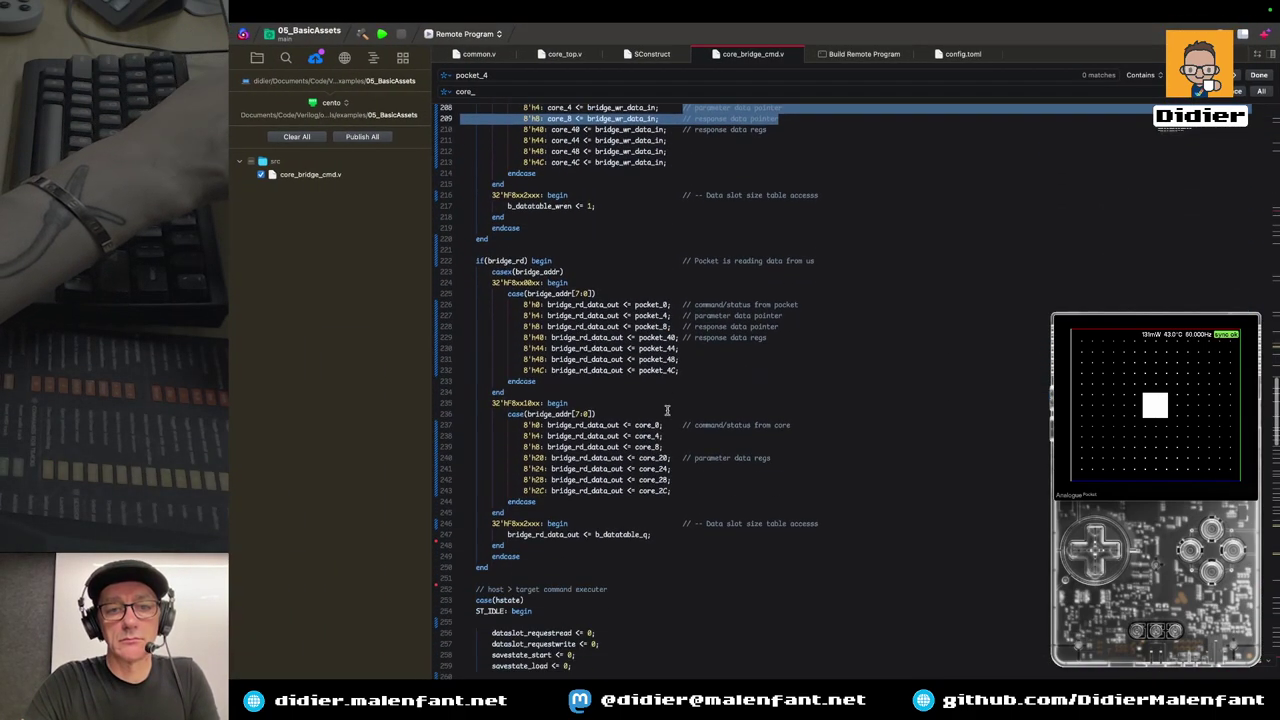
{"action": "scroll", "coordinate": [667, 410], "scroll_direction": "up", "scroll_amount": 8}
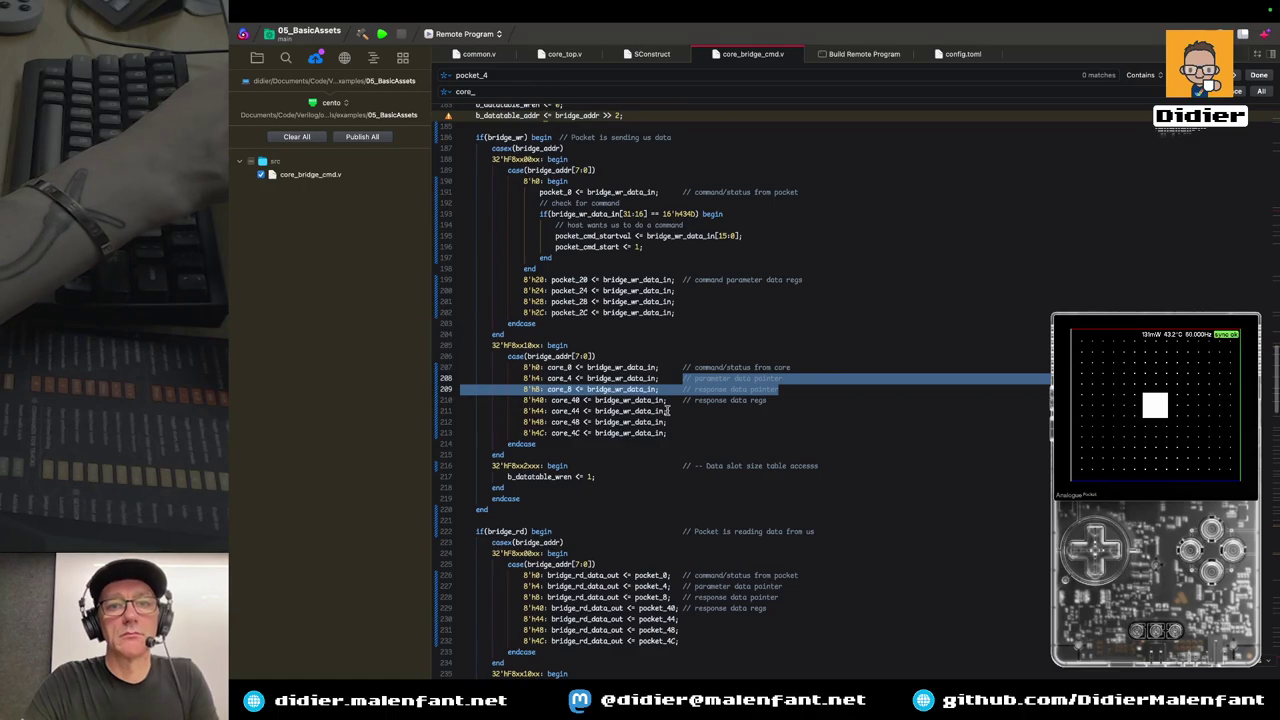
{"action": "scroll", "coordinate": [667, 410], "scroll_direction": "up", "scroll_amount": 20}
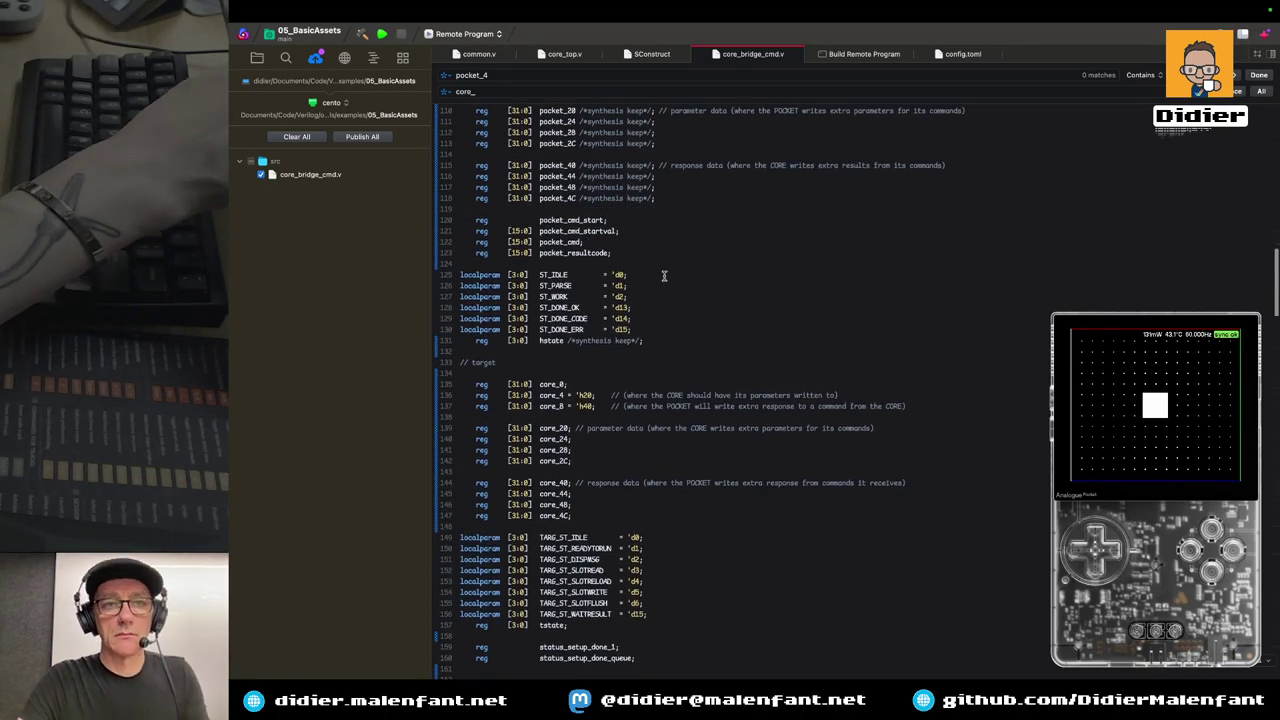
{"action": "key", "text": "super+f"}
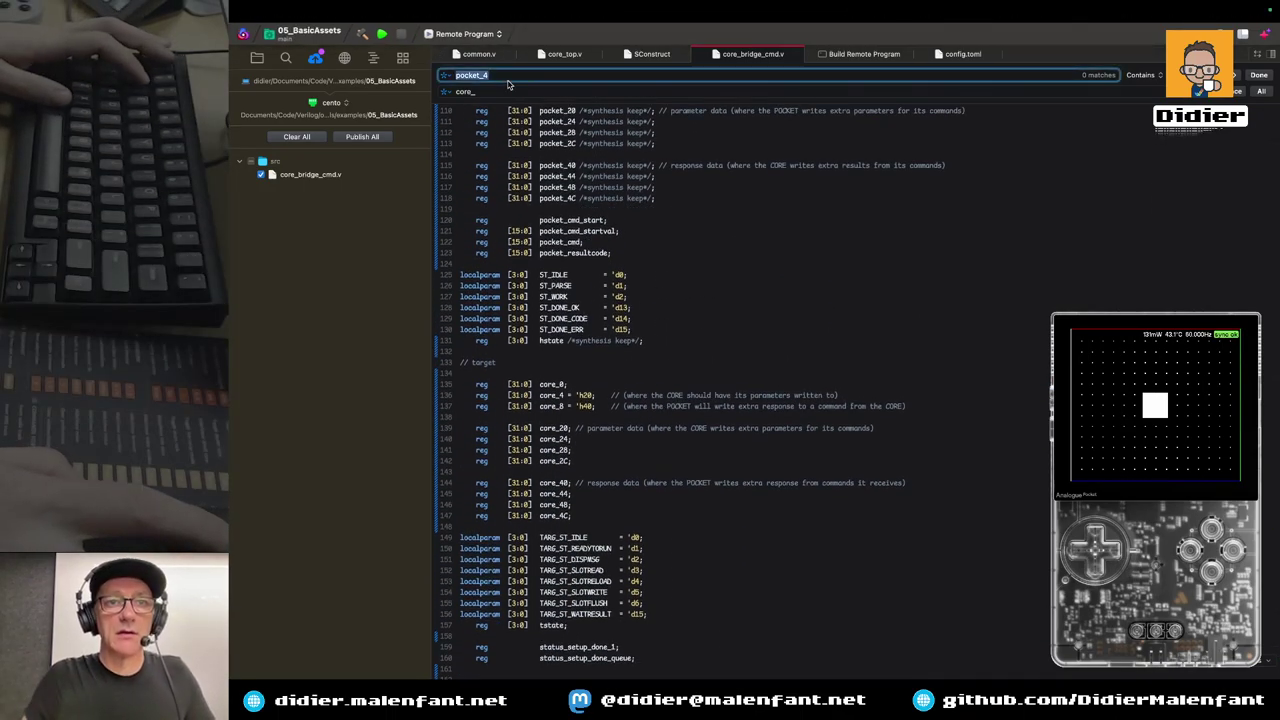
{"action": "type", "text": "host_cms"}
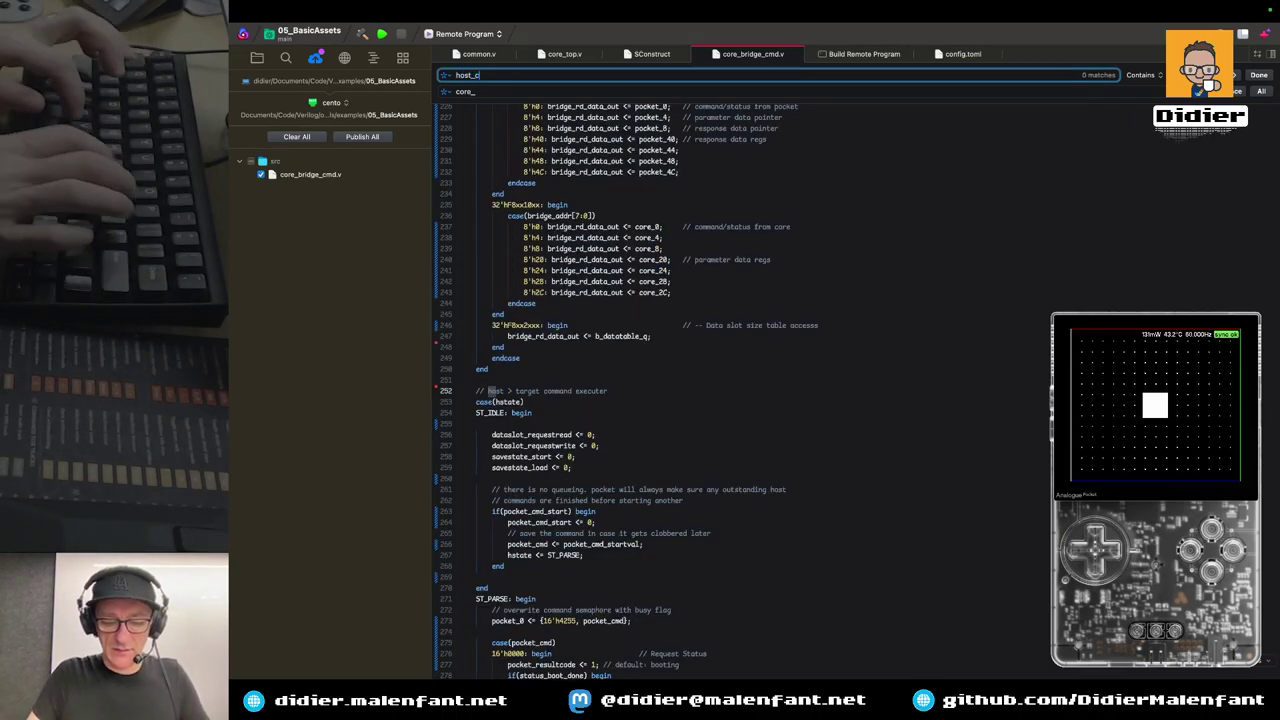
{"action": "key", "text": "BackSpace"}
{"action": "type", "text": "d"}
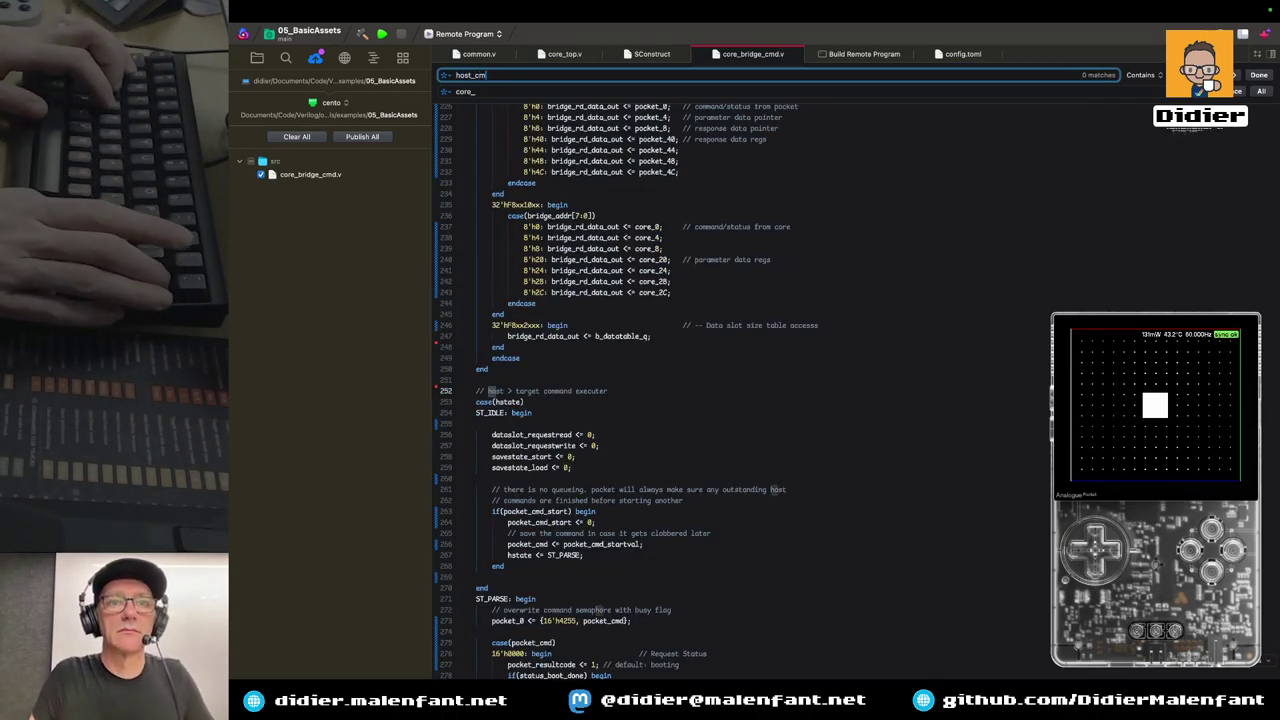
{"action": "key", "text": "Return"}
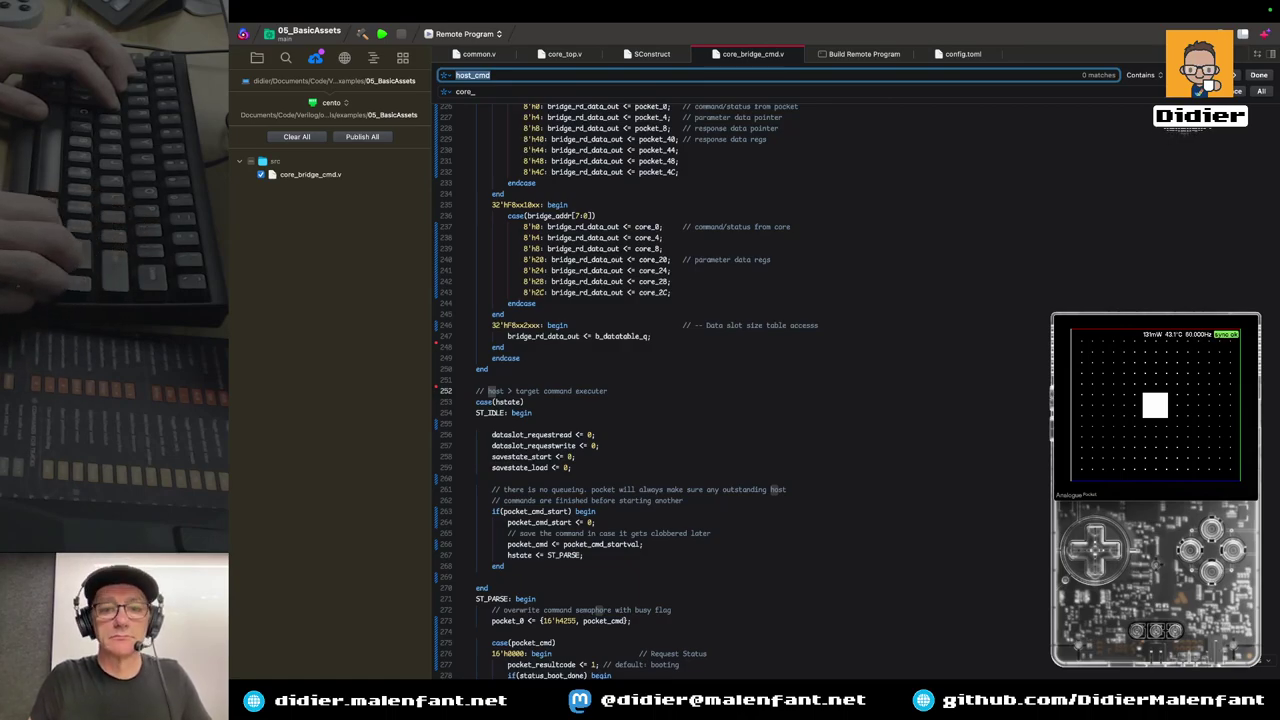
{"action": "key", "text": "Return"}
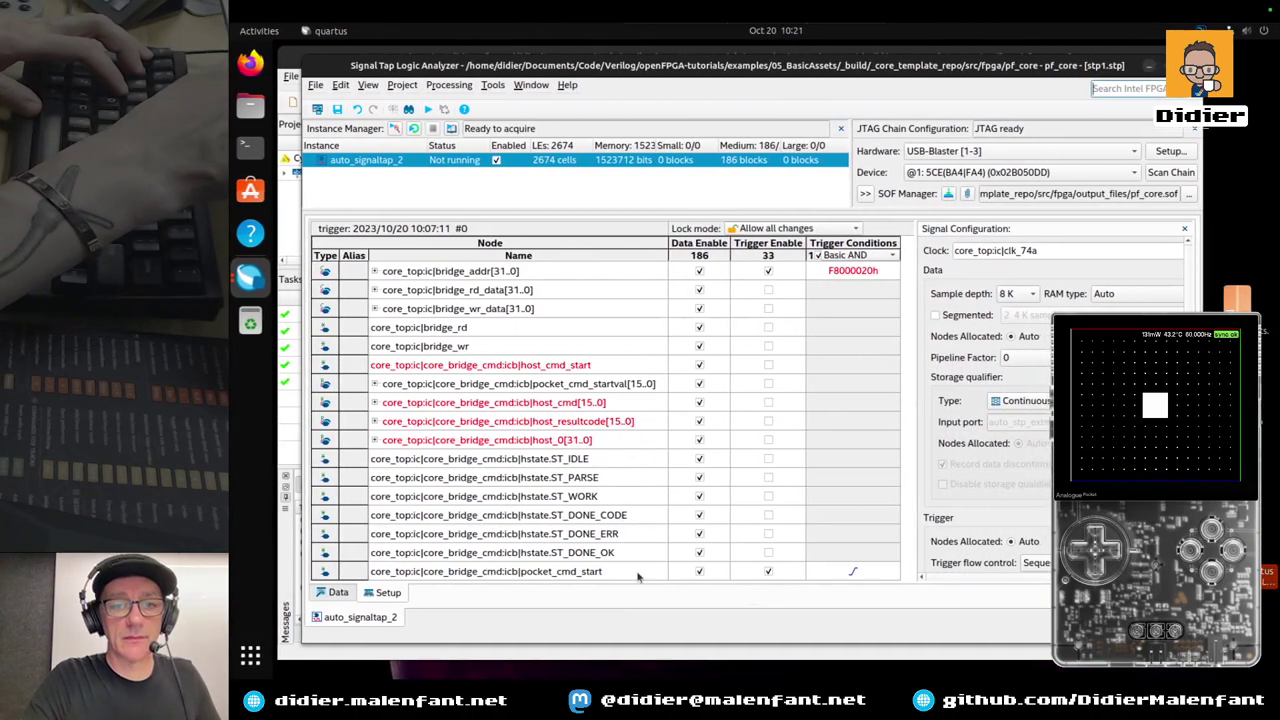
Delete the outdated host_cmd_start node from the Signal Tap setup
{"action": "left_click", "coordinate": [493, 365]}
{"action": "right_click", "coordinate": [620, 365]}
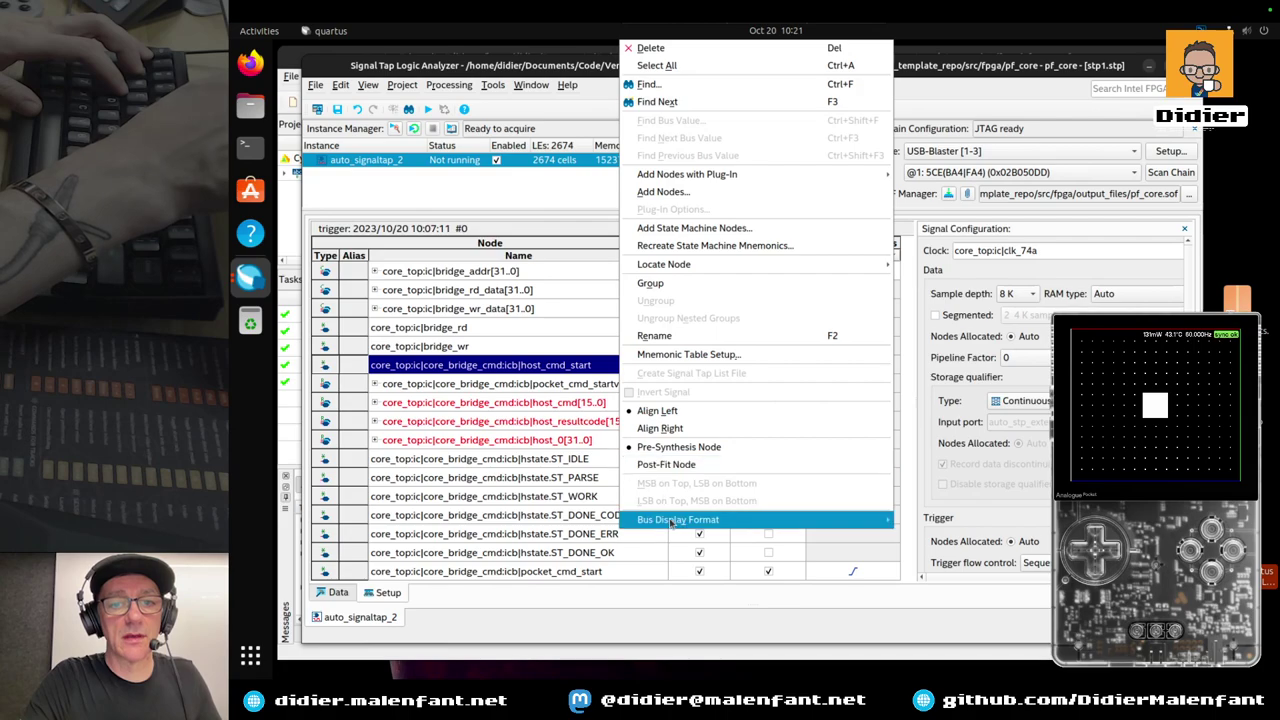
{"action": "left_click", "coordinate": [658, 48]}
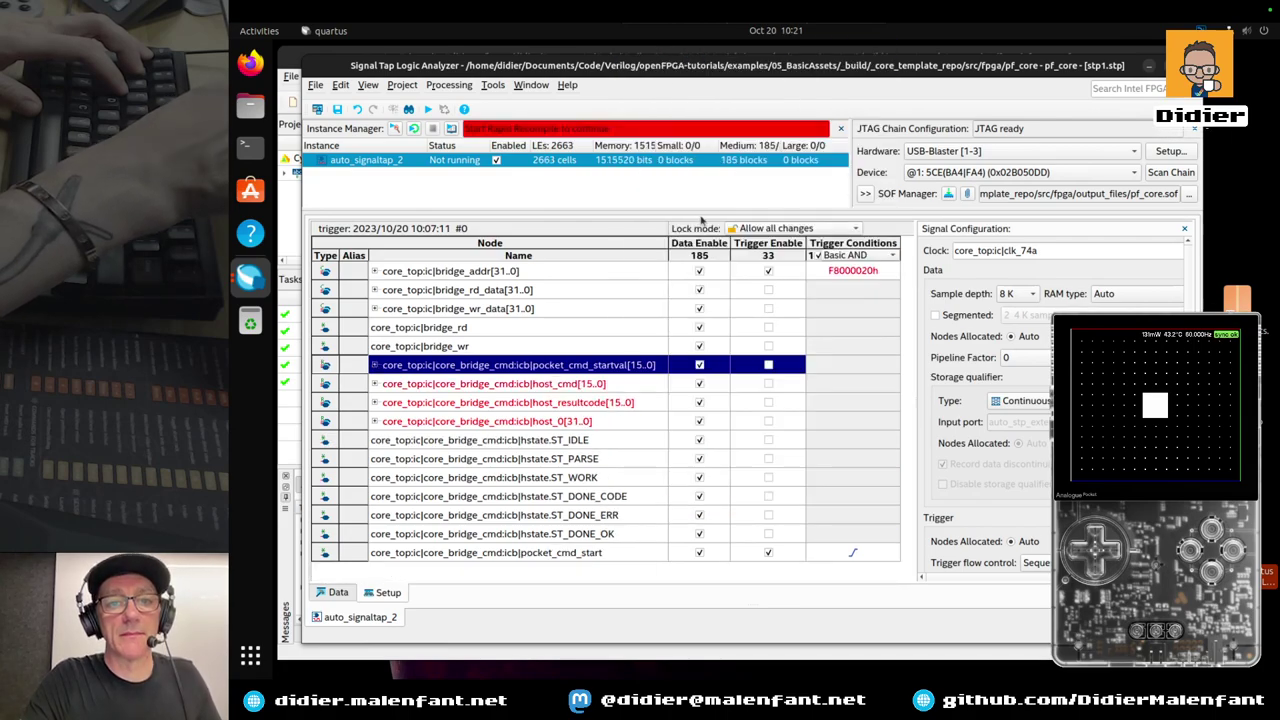
Move the pocket_cmd_start node directly above pocket_cmd_startval[15..0] in the node list
{"action": "left_click", "coordinate": [640, 384]}
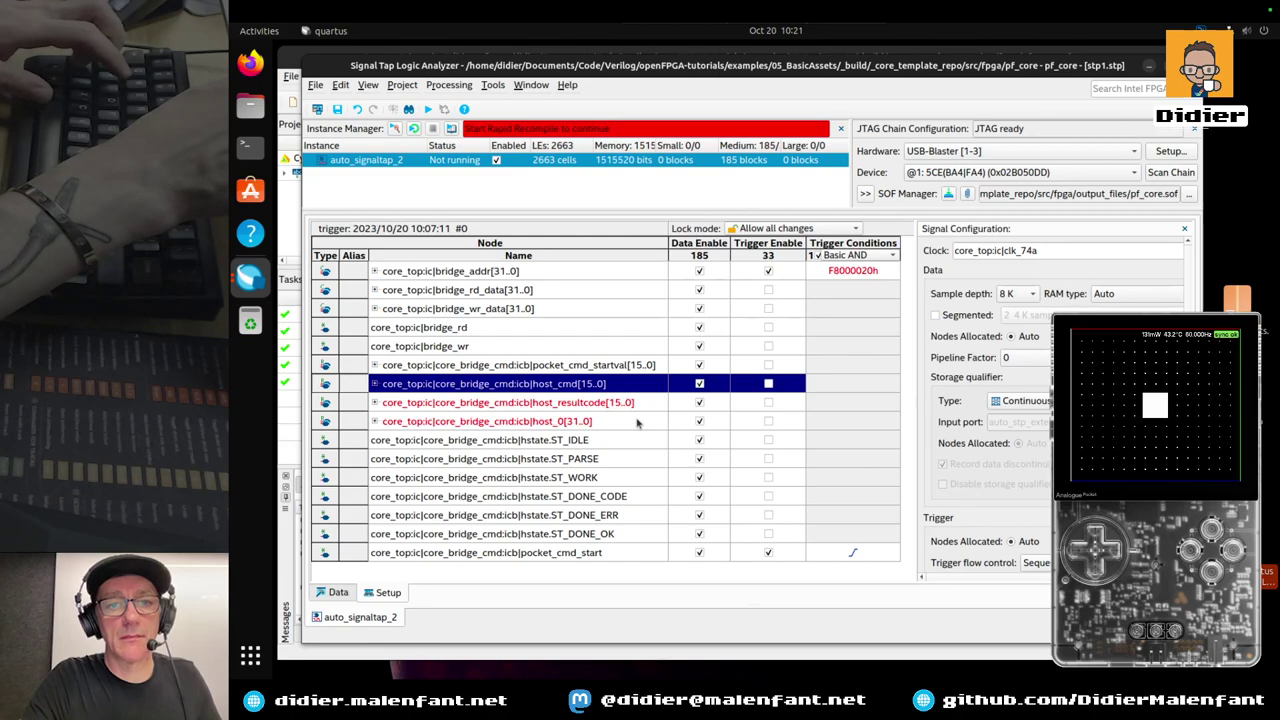
{"action": "left_click", "coordinate": [638, 552]}
{"action": "left_click_drag", "start_coordinate": [620, 460], "coordinate": [618, 364]}
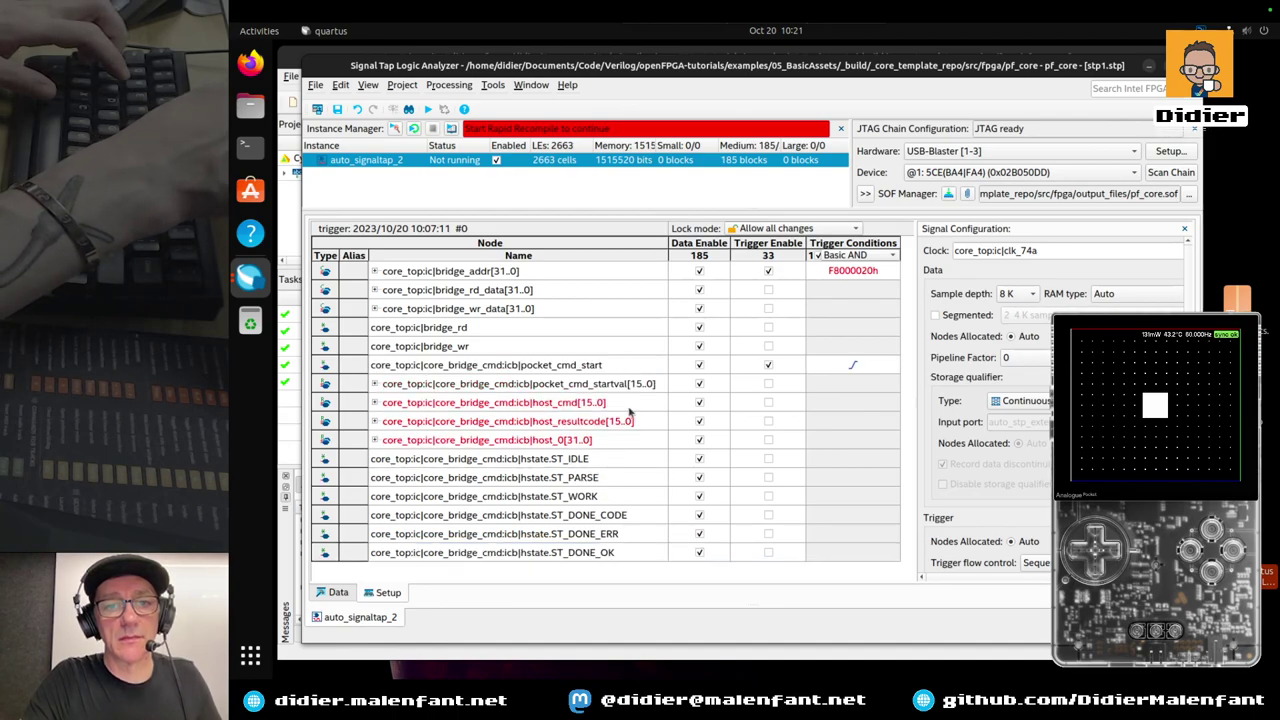
Delete the outdated host_cmd, host_resultcode and host_0 nodes, and disable the trigger on bridge_addr[31..0]
{"action": "left_click", "coordinate": [629, 406]}
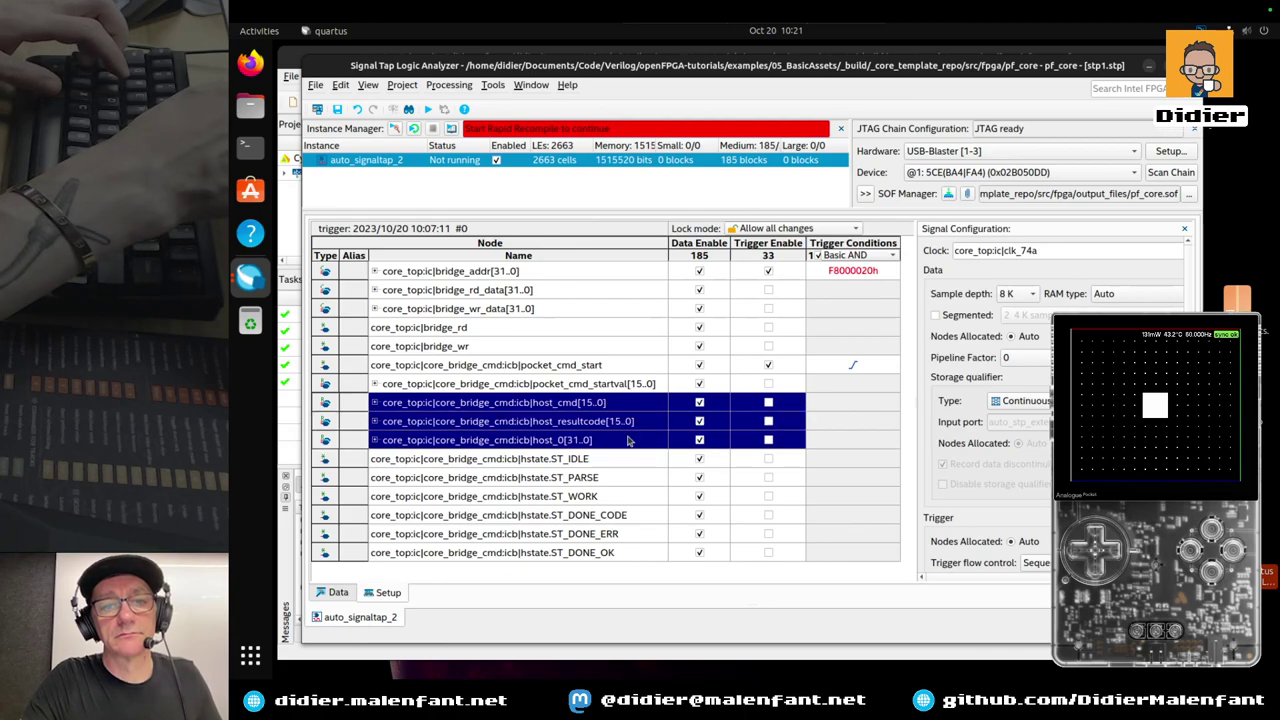
{"action": "right_click", "coordinate": [628, 440]}
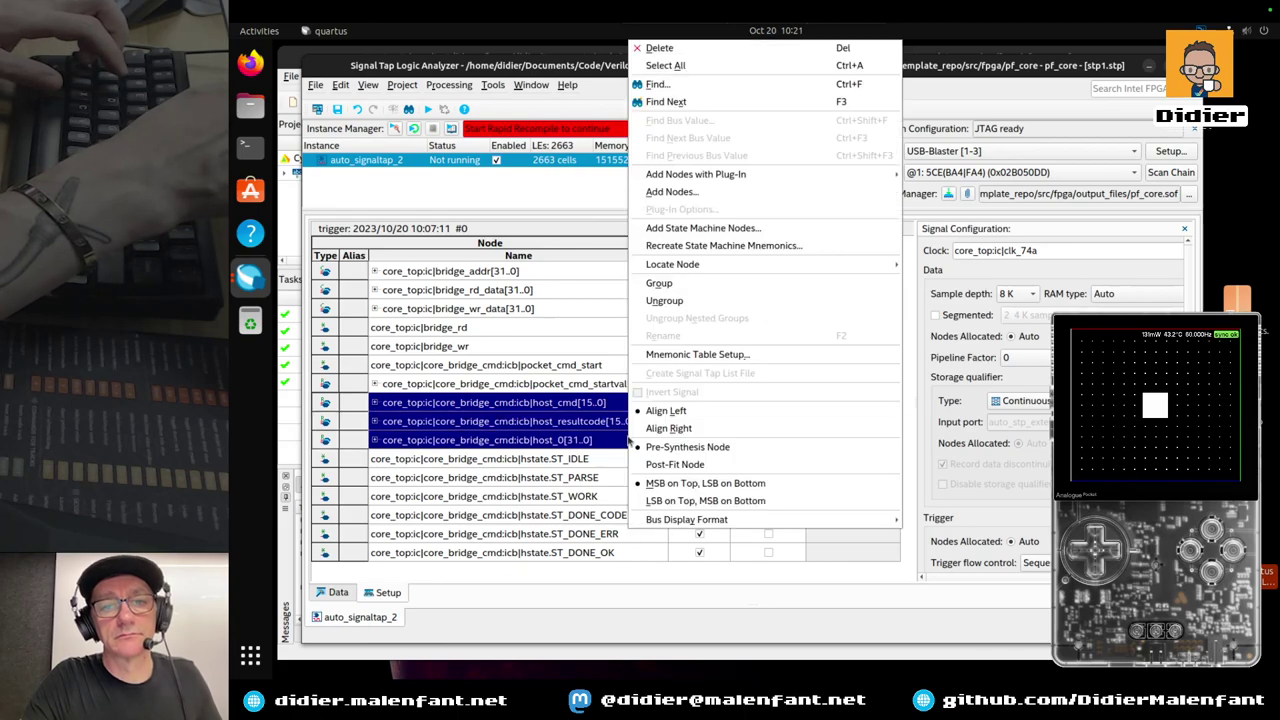
{"action": "left_click", "coordinate": [659, 48]}
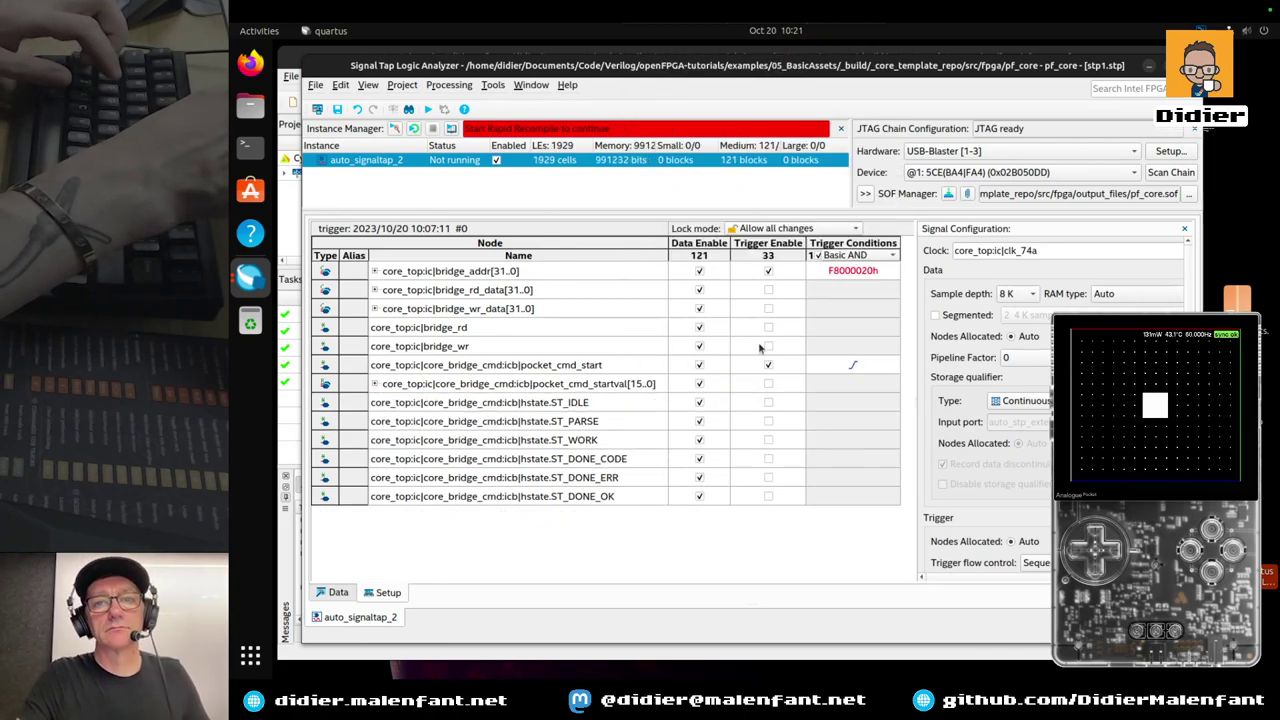
{"action": "left_click", "coordinate": [768, 271]}
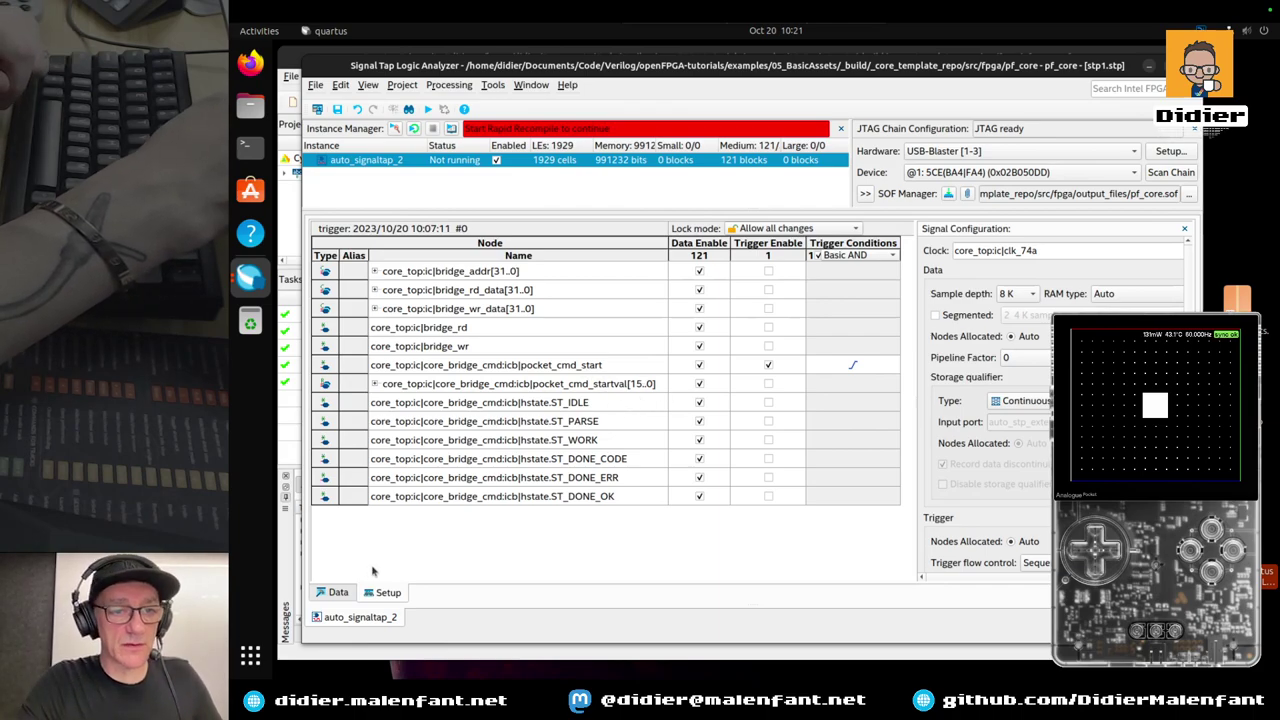
Open the Node Finder and add pocket_cmd_startval to the Nodes Found list
{"action": "double_click", "coordinate": [413, 543]}
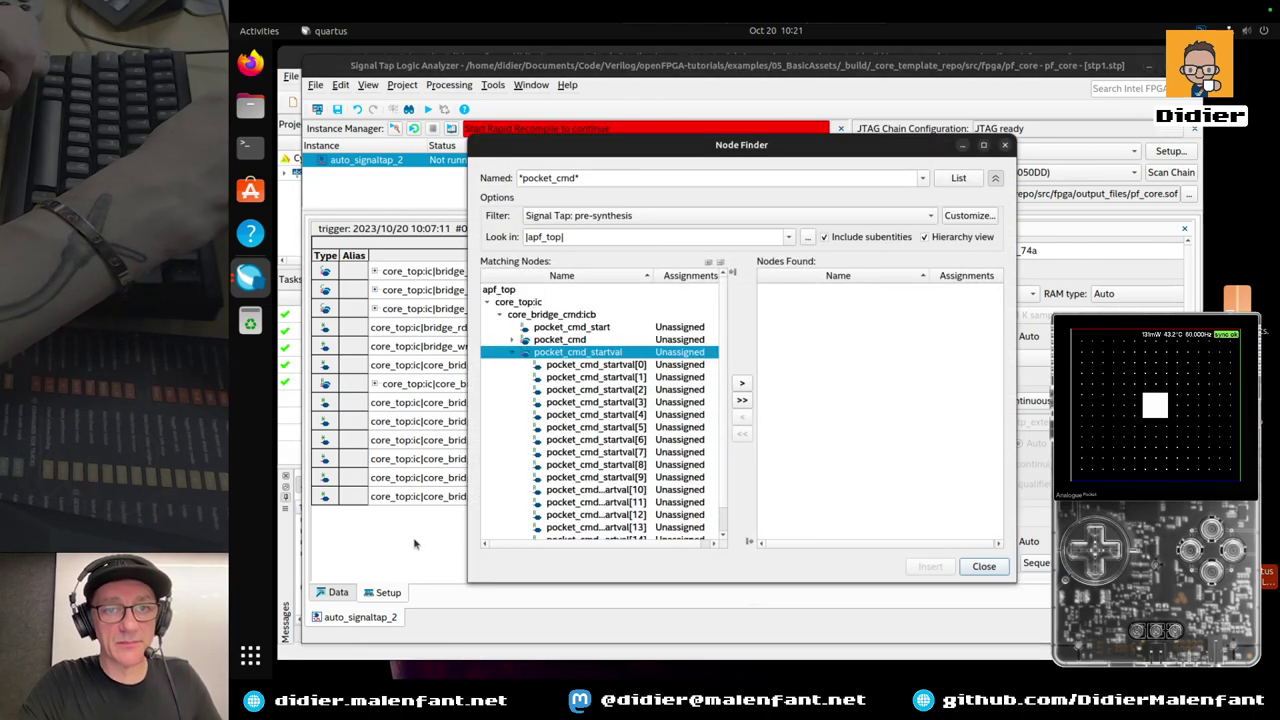
{"action": "left_click", "coordinate": [512, 353]}
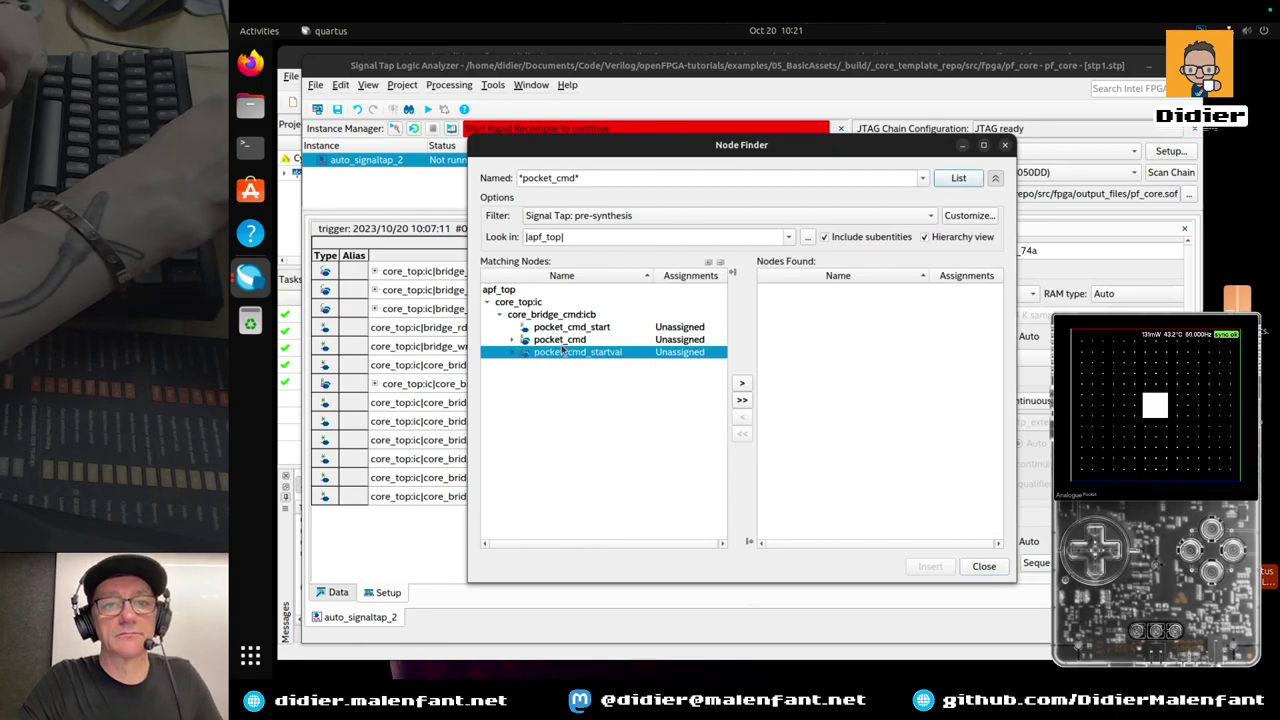
{"action": "left_click_drag", "start_coordinate": [622, 150], "coordinate": [775, 154]}
{"action": "left_click", "coordinate": [887, 390]}
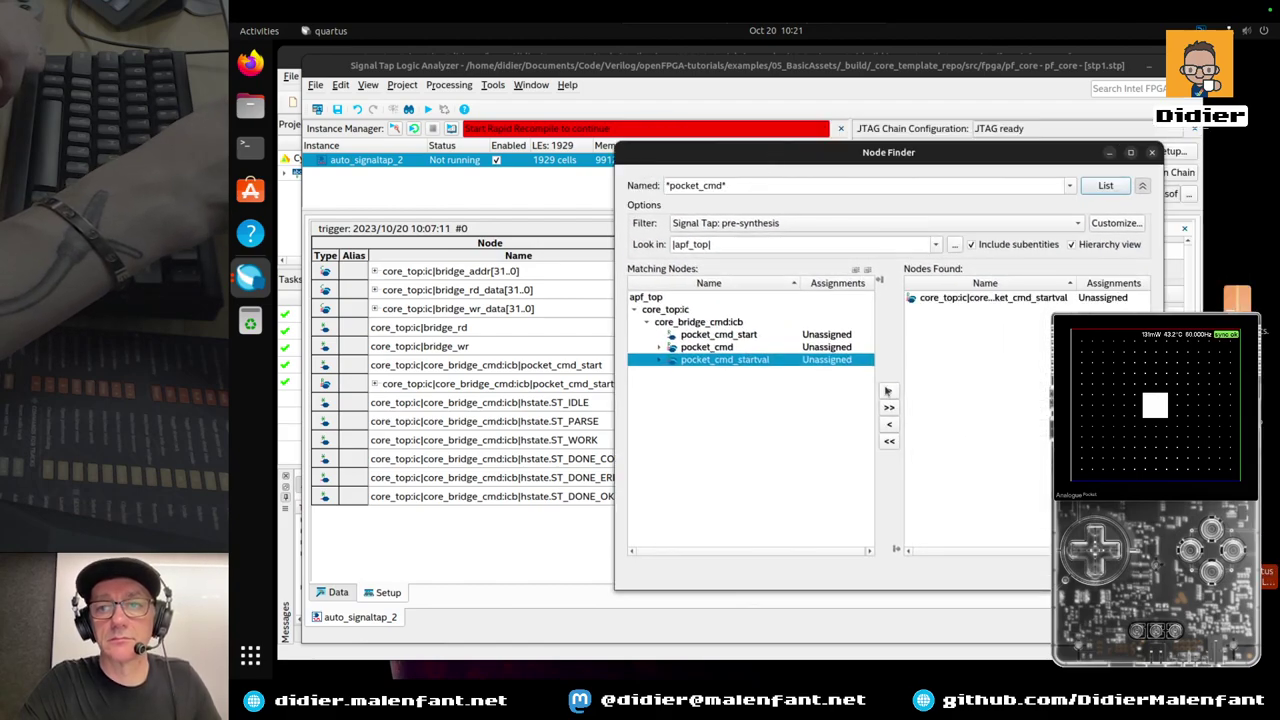
{"action": "mouse_move", "coordinate": [1075, 283]}
{"action": "left_mouse_down"}
{"action": "mouse_move", "coordinate": [1150, 283]}
{"action": "mouse_move", "coordinate": [1077, 283]}
{"action": "left_mouse_up"}
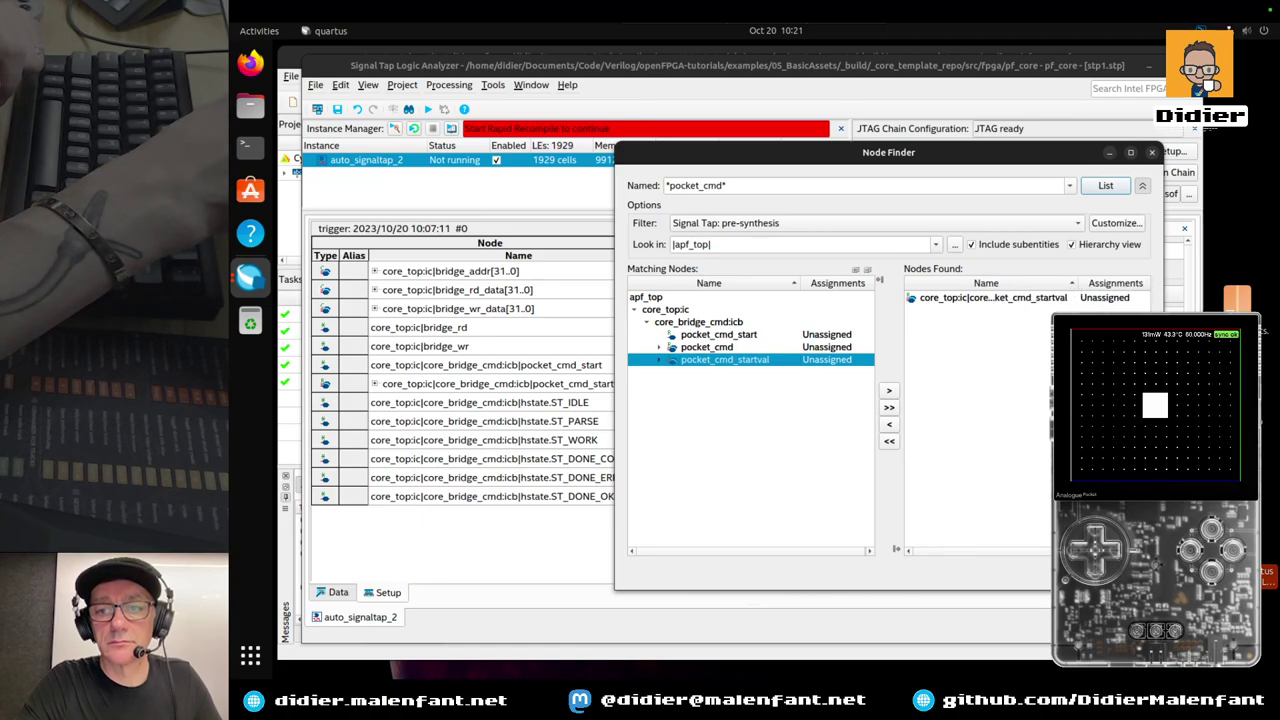
{"action": "left_click", "coordinate": [995, 298]}
{"action": "left_click", "coordinate": [725, 359]}
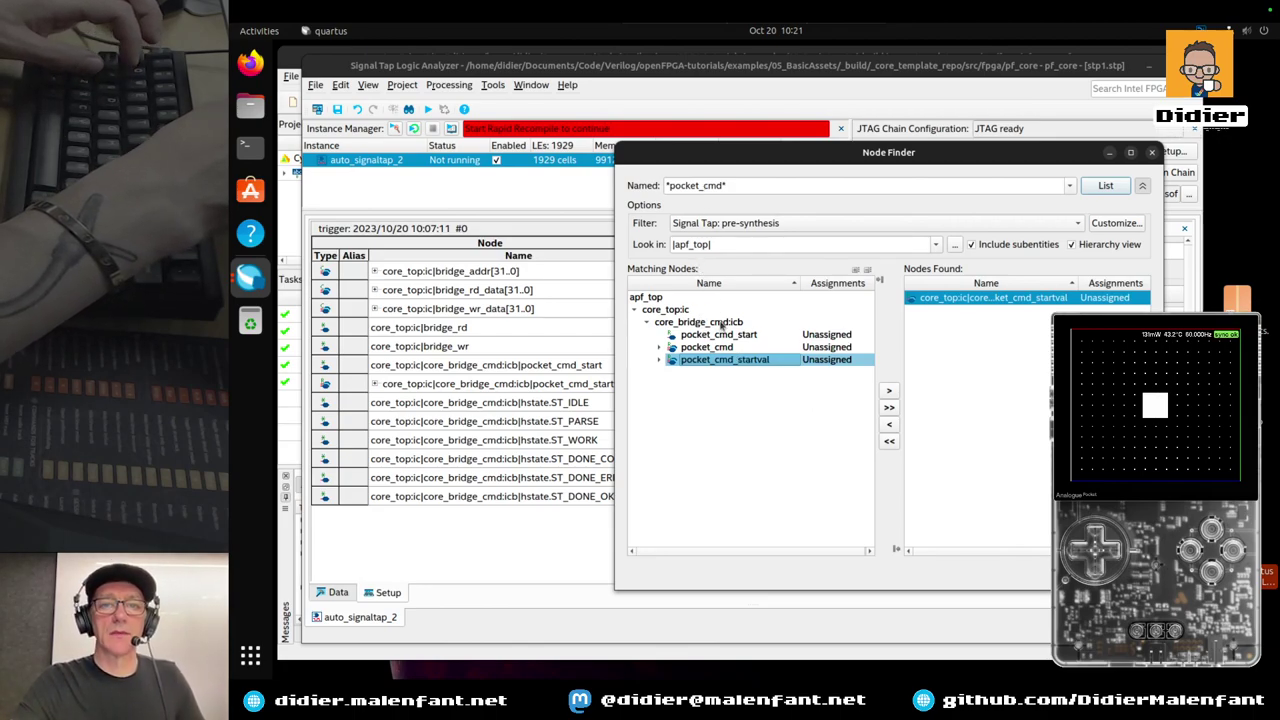
List the nodes matching *core_bridge_cmd* and expand core_top:ic down to the contents of core_bridge_cmd:icb
{"action": "left_click_drag", "start_coordinate": [671, 186], "coordinate": [726, 186]}
{"action": "key", "text": "BackSpace"}
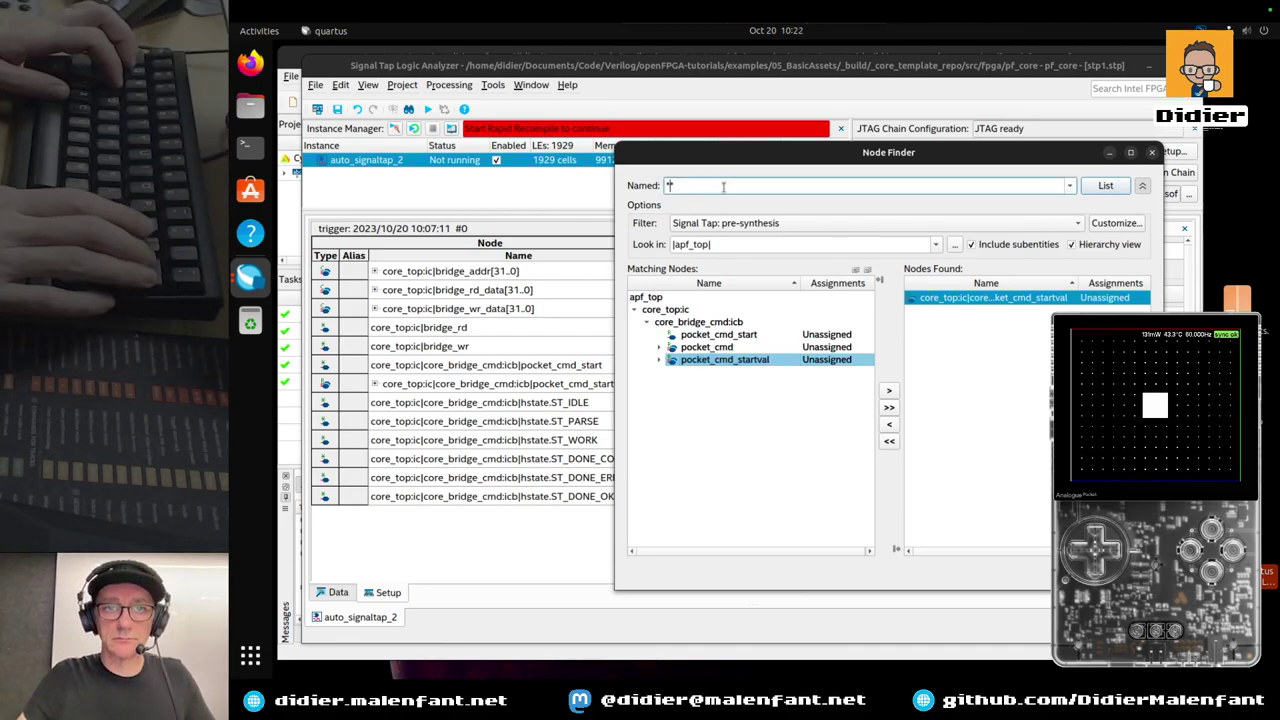
{"action": "type", "text": "*c"}
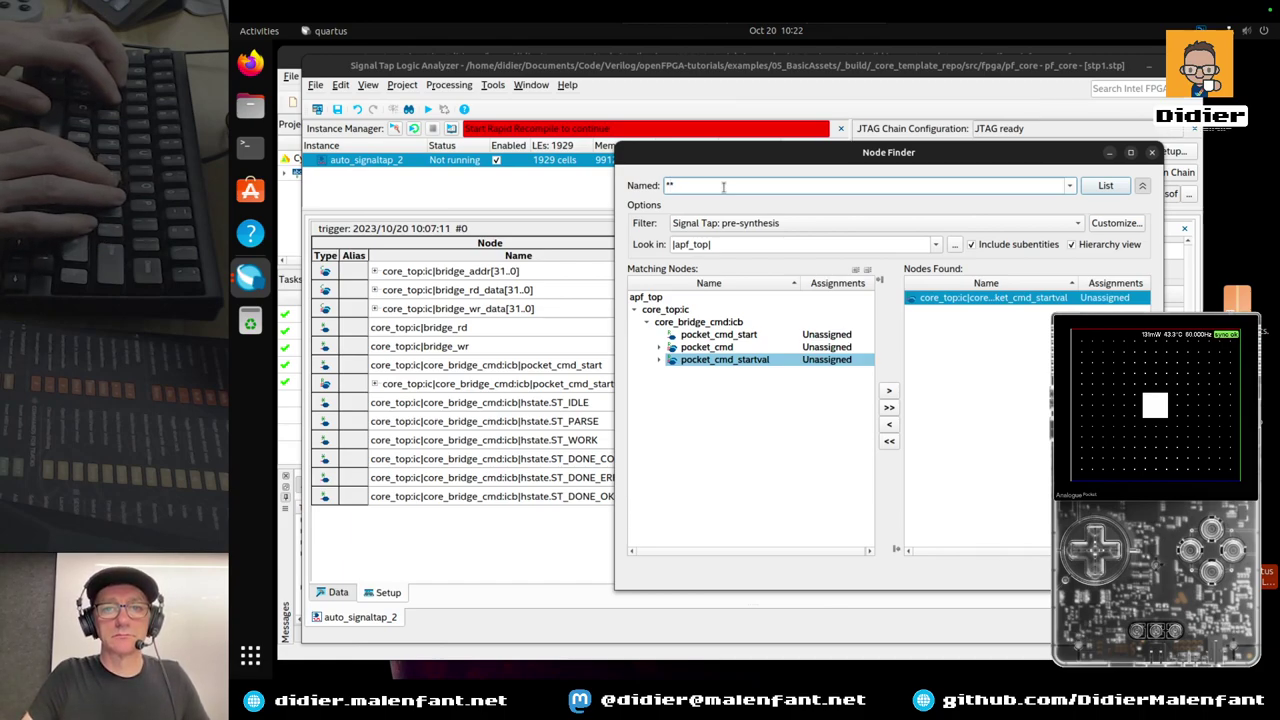
{"action": "type", "text": "ore_b"}
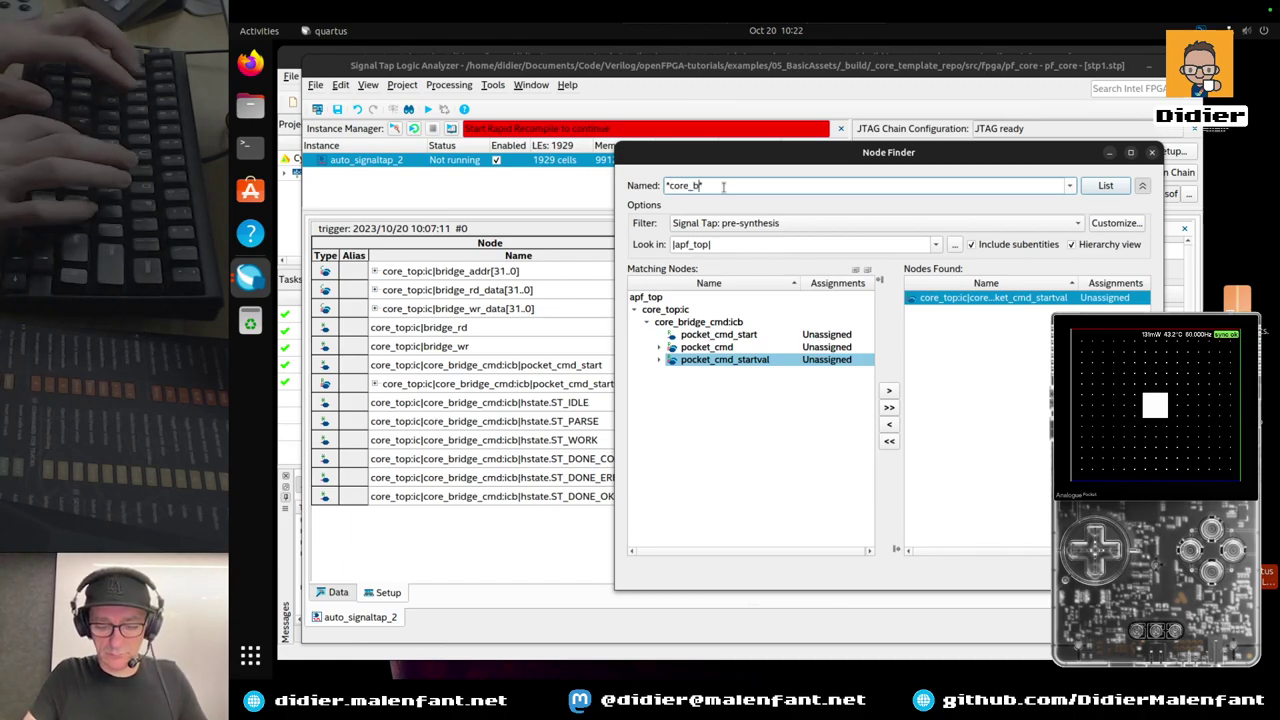
{"action": "type", "text": "ridge_cmd*"}
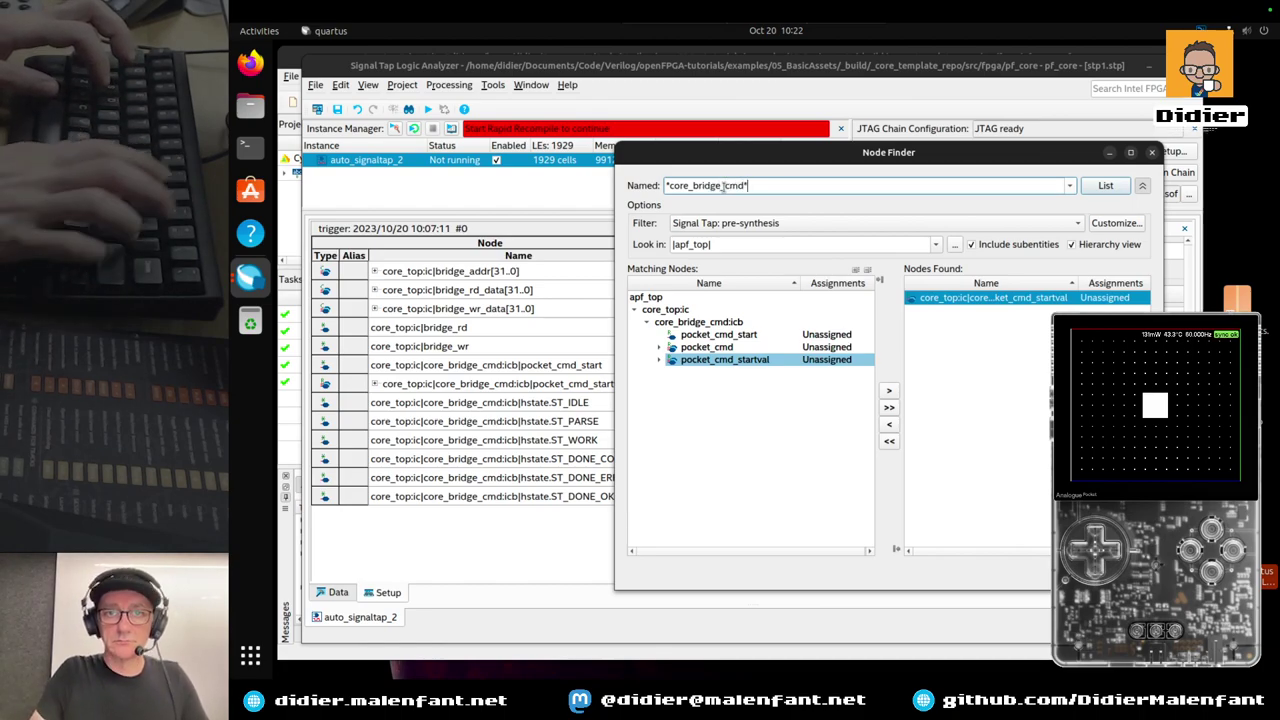
{"action": "key", "text": "Return"}
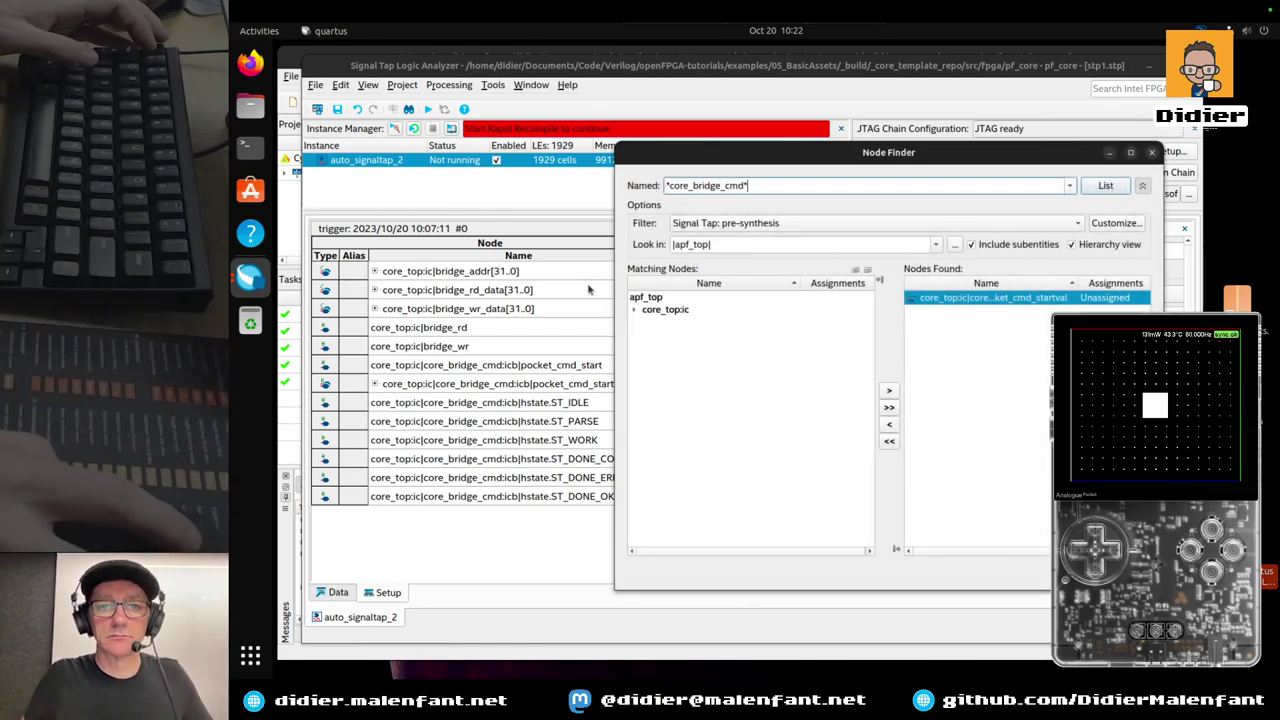
{"action": "left_click", "coordinate": [636, 310]}
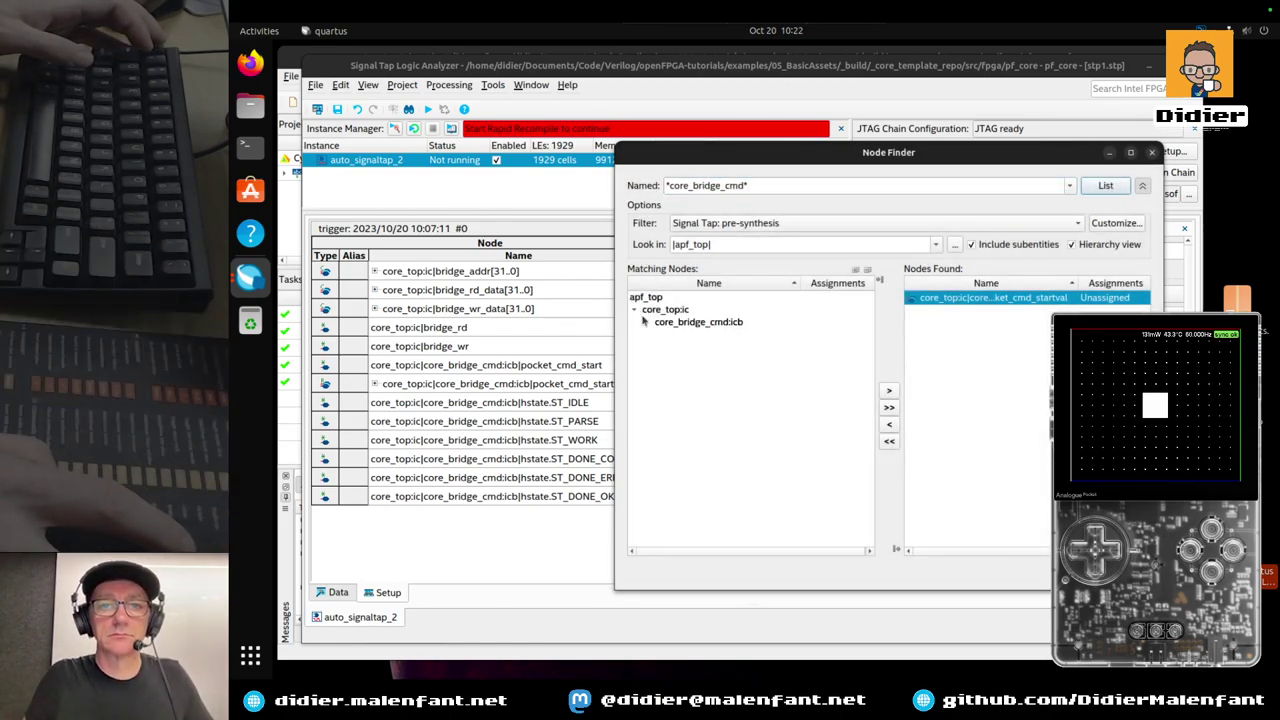
{"action": "left_click", "coordinate": [646, 322]}
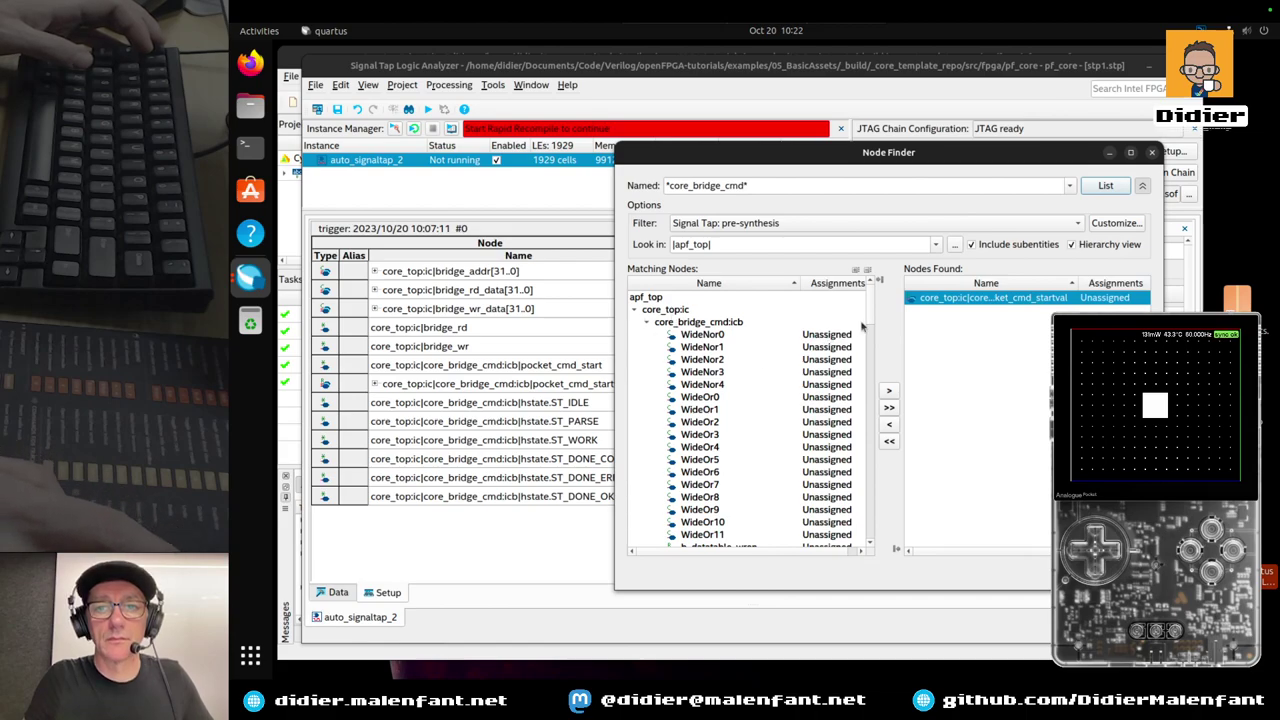
Add the pocket_20 and pocket_40 buses of core_bridge_cmd:icb to the Nodes Found list
{"action": "scroll", "coordinate": [866, 333], "scroll_direction": "down", "scroll_amount": 3}
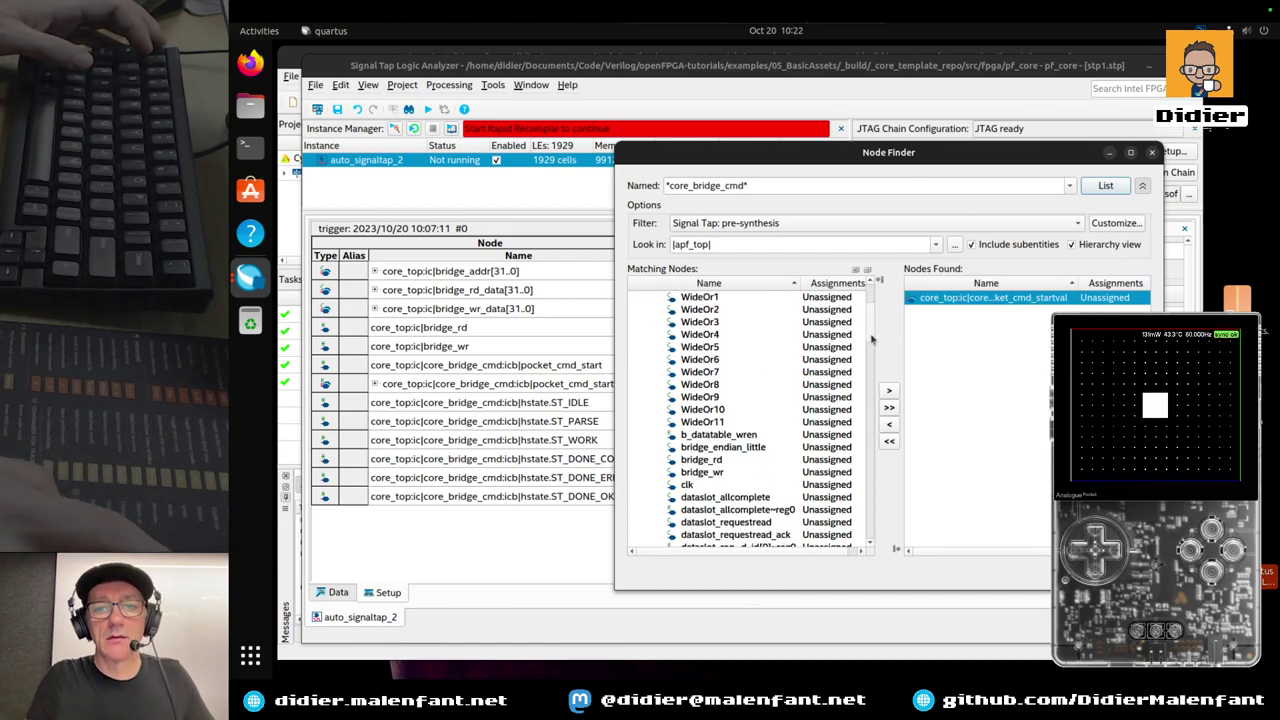
{"action": "scroll", "coordinate": [871, 341], "scroll_direction": "down", "scroll_amount": 1}
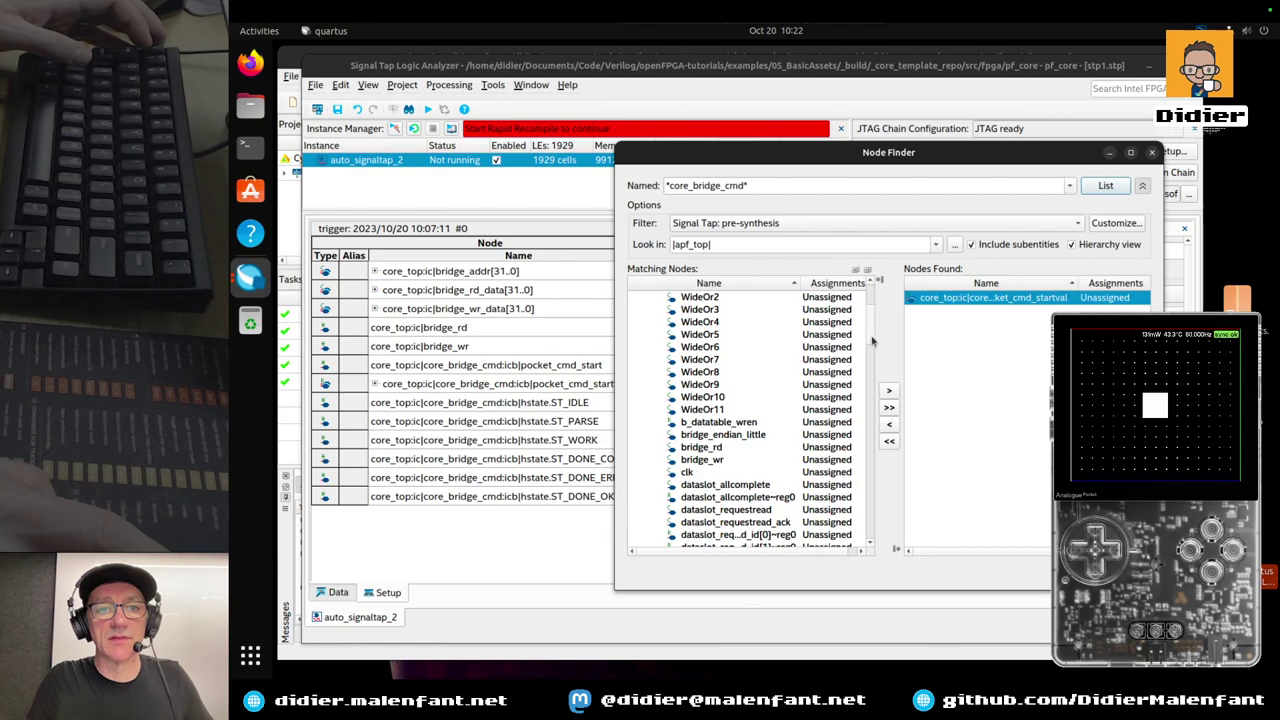
{"action": "scroll", "coordinate": [872, 345], "scroll_direction": "down", "scroll_amount": 3}
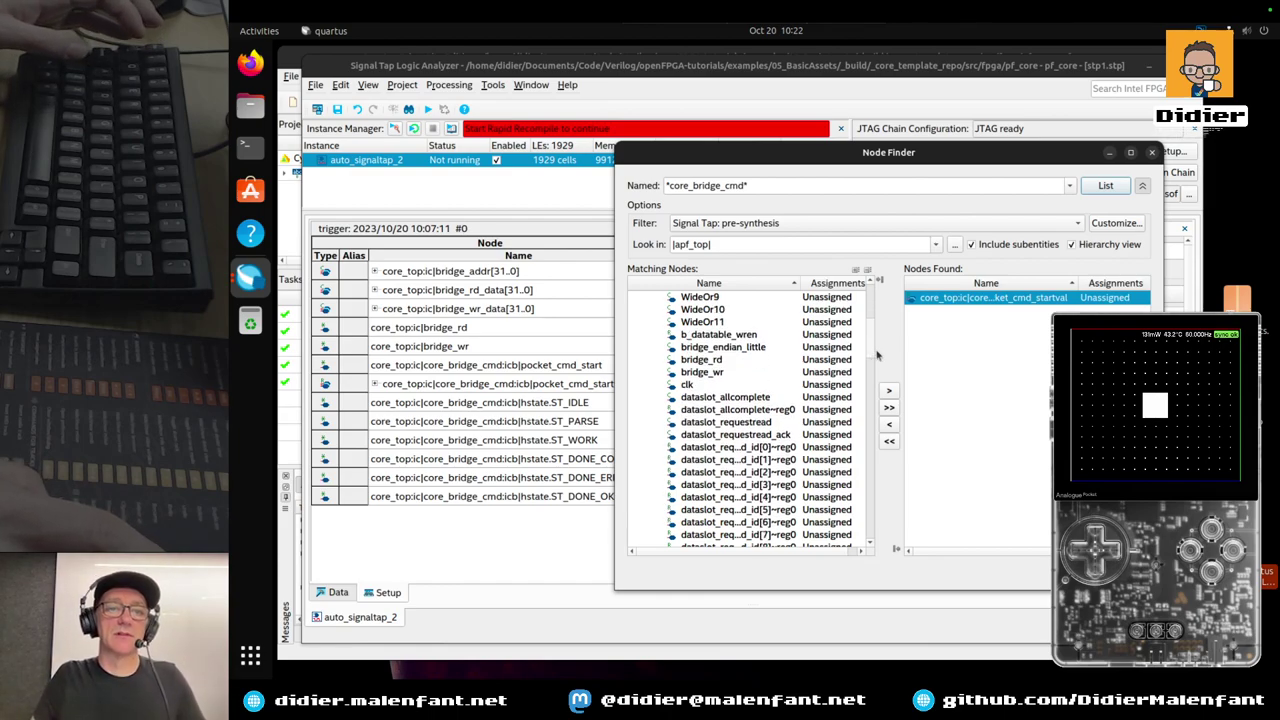
{"action": "scroll", "coordinate": [877, 356], "scroll_direction": "down", "scroll_amount": 3}
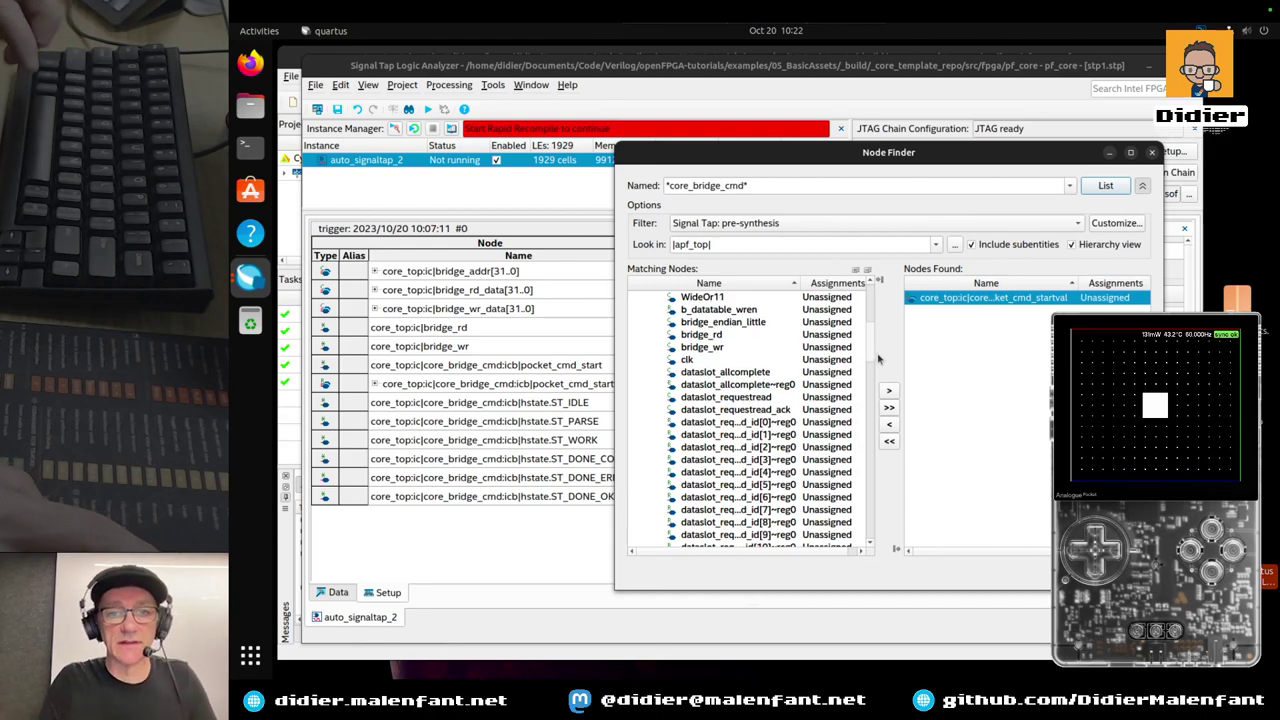
{"action": "scroll", "coordinate": [877, 380], "scroll_direction": "down", "scroll_amount": 5}
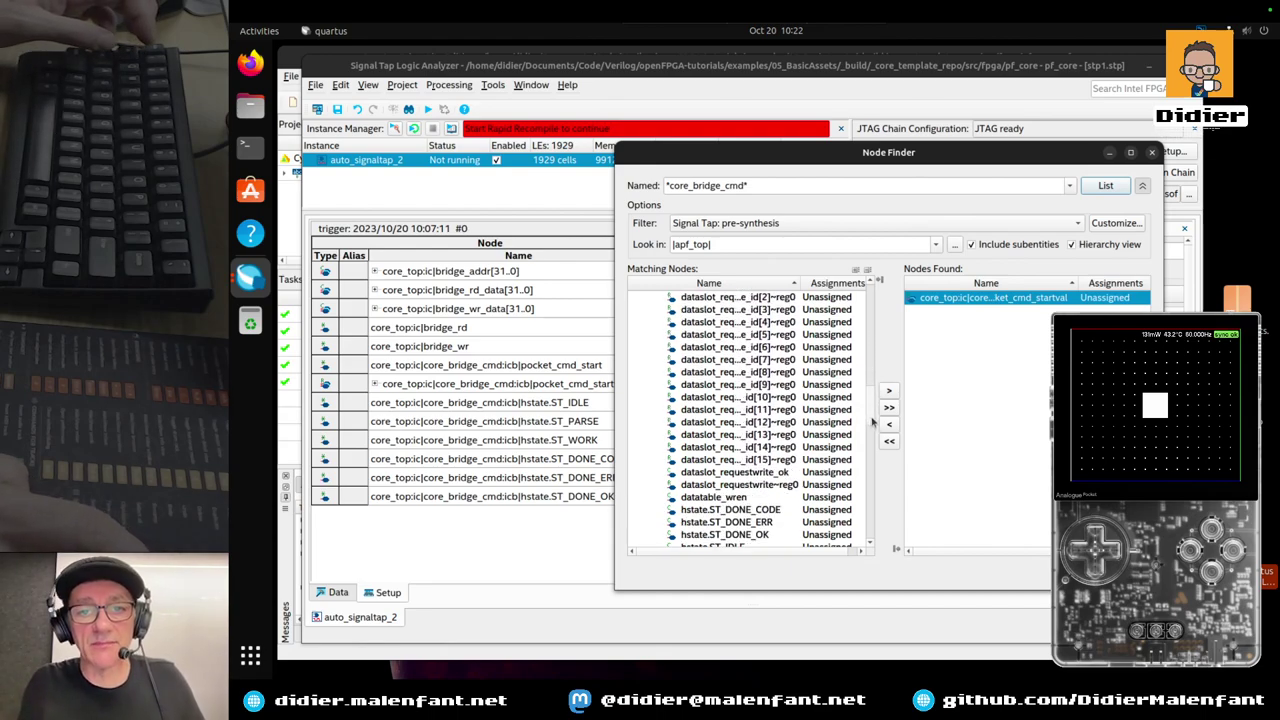
{"action": "scroll", "coordinate": [875, 438], "scroll_direction": "down", "scroll_amount": 2}
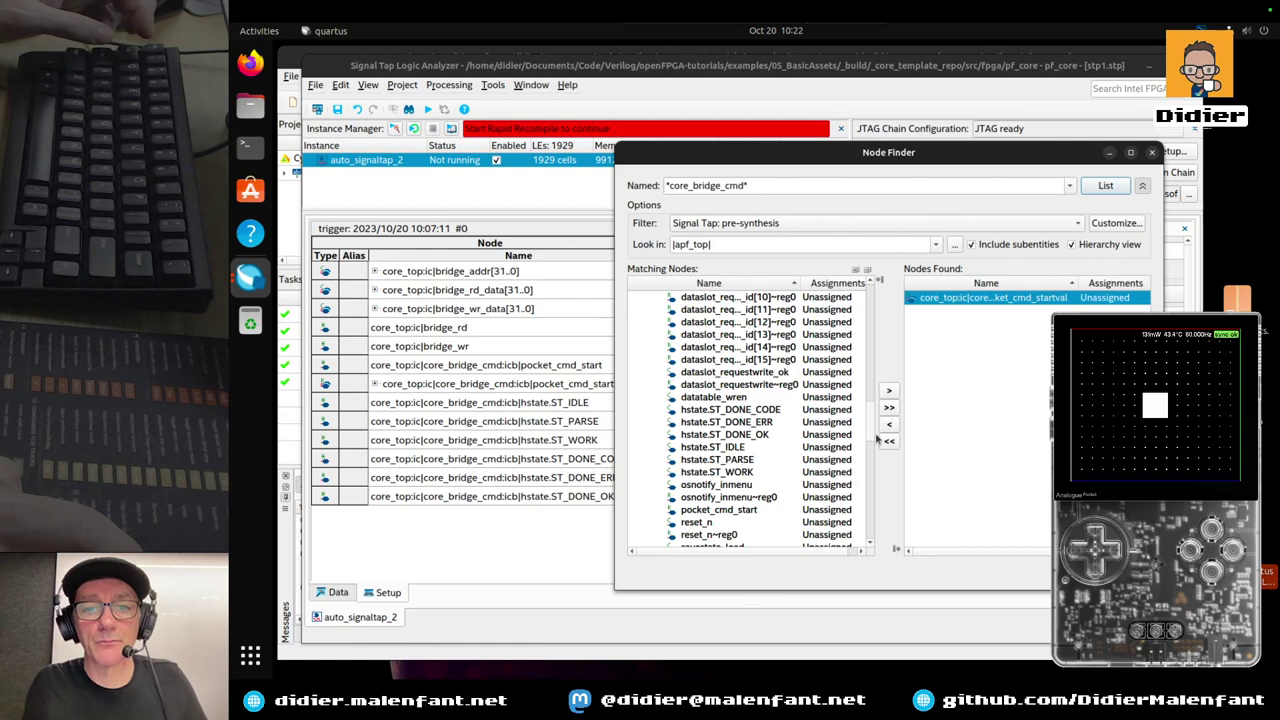
{"action": "scroll", "coordinate": [877, 443], "scroll_direction": "down", "scroll_amount": 1}
{"action": "scroll", "coordinate": [877, 443], "scroll_direction": "down", "scroll_amount": 1}
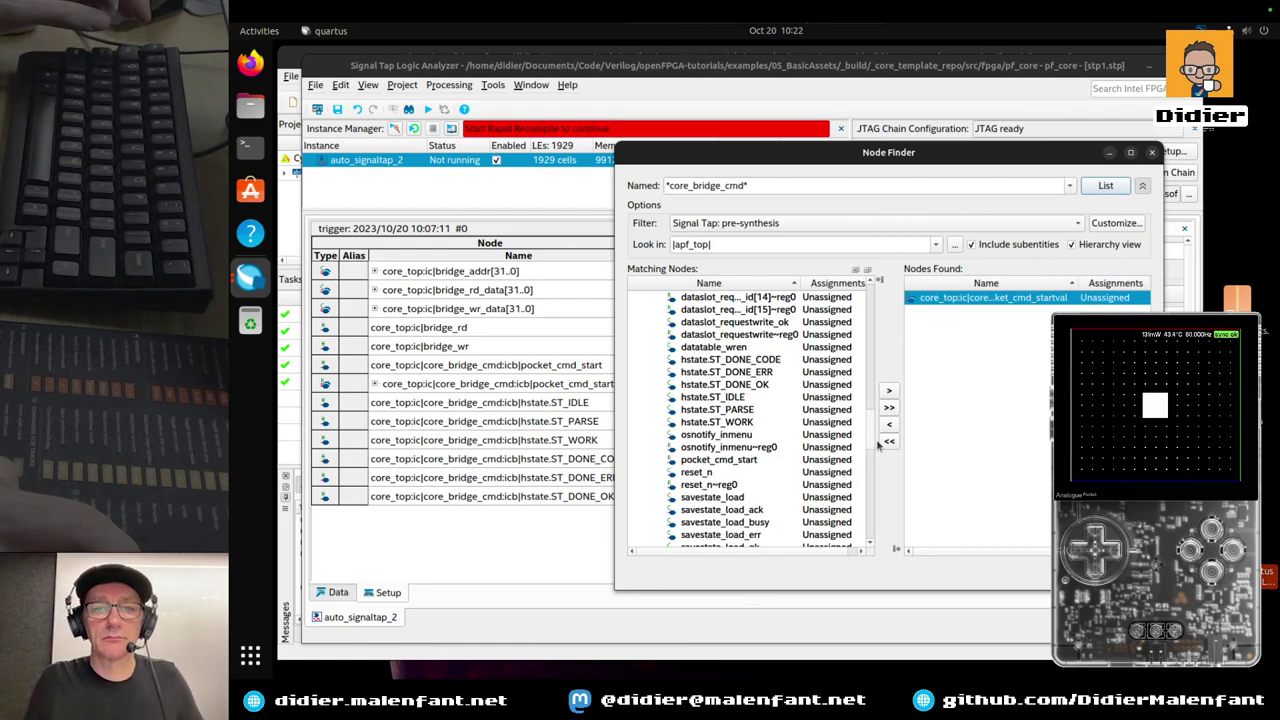
{"action": "scroll", "coordinate": [877, 443], "scroll_direction": "down", "scroll_amount": 5}
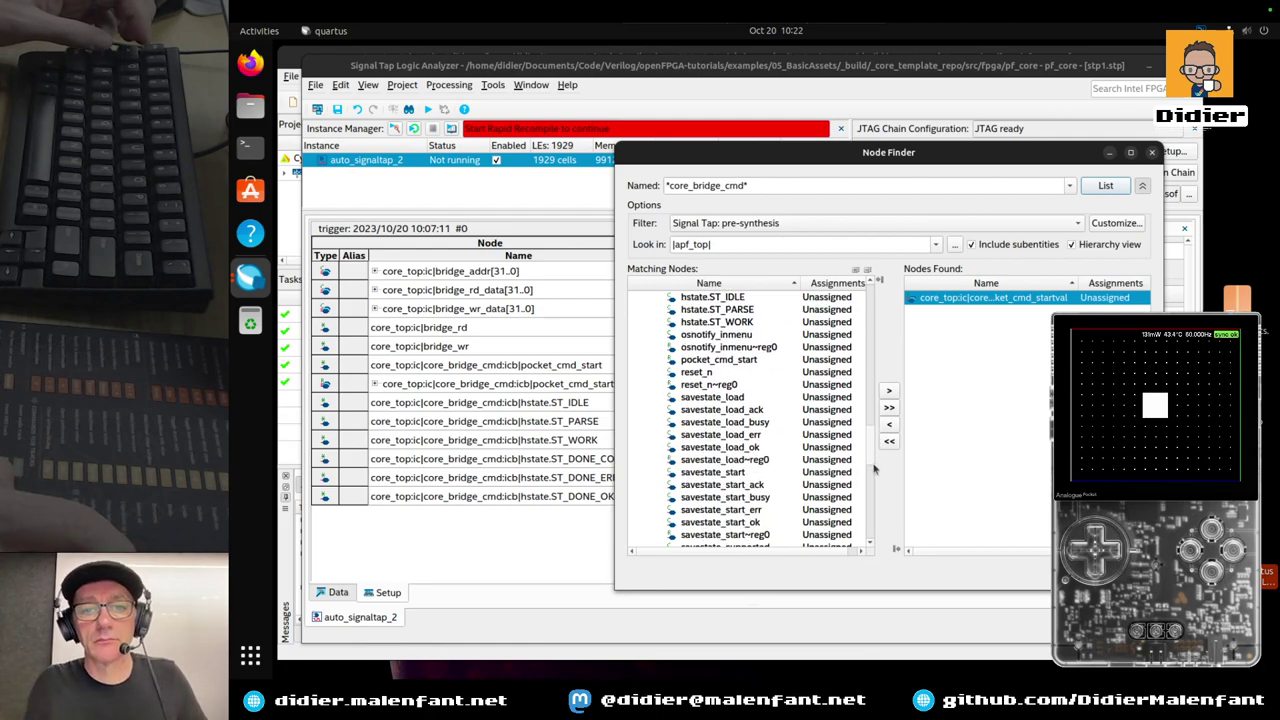
{"action": "scroll", "coordinate": [873, 481], "scroll_direction": "down", "scroll_amount": 1}
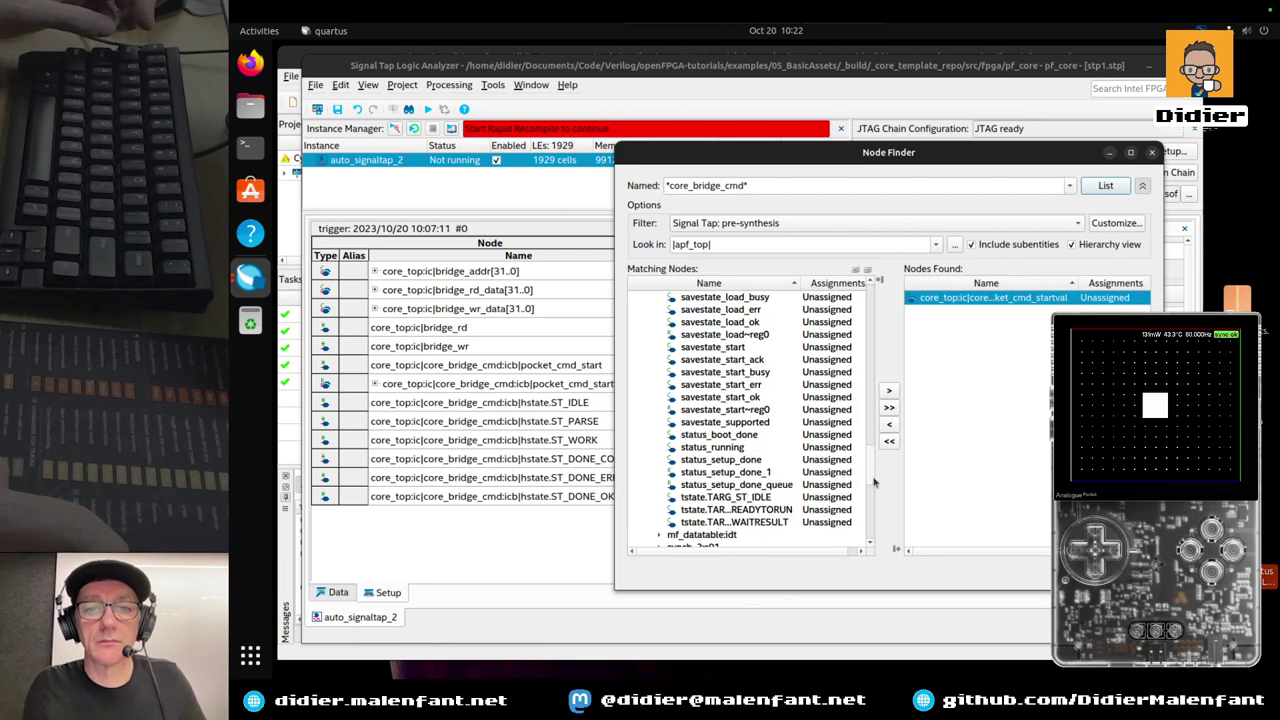
{"action": "scroll", "coordinate": [873, 483], "scroll_direction": "down", "scroll_amount": 1}
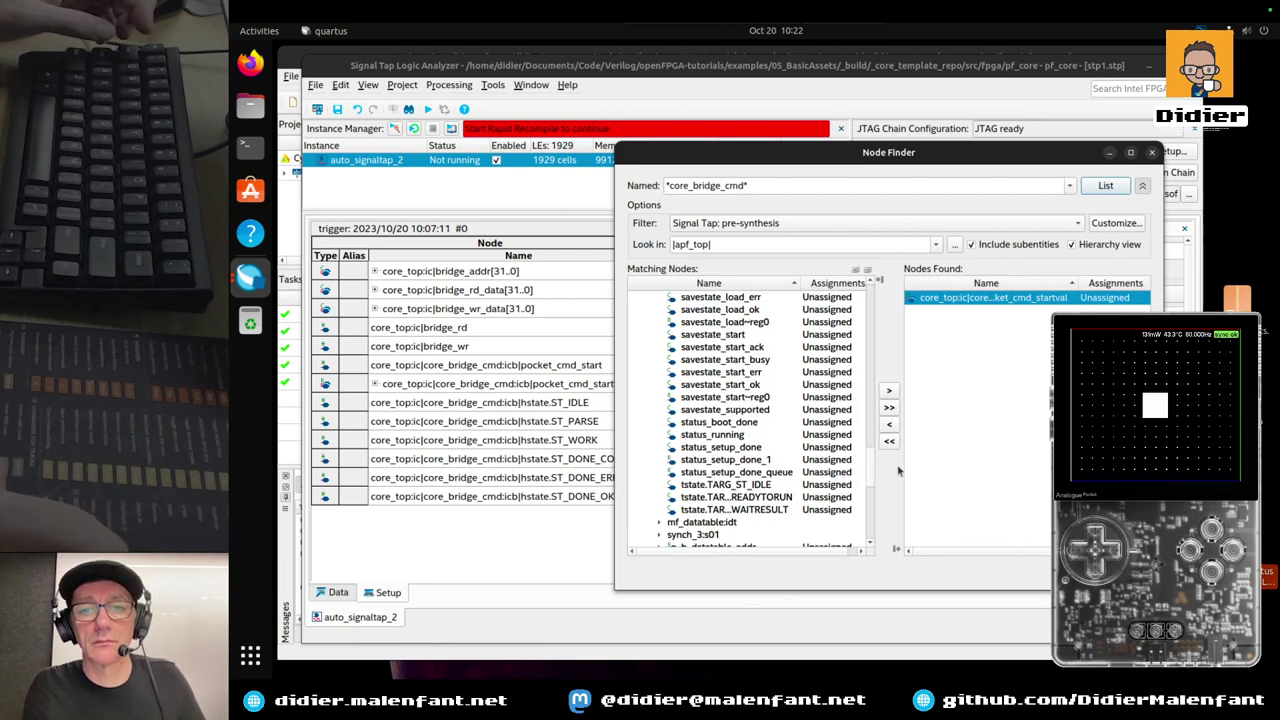
{"action": "scroll", "coordinate": [872, 483], "scroll_direction": "down", "scroll_amount": 2}
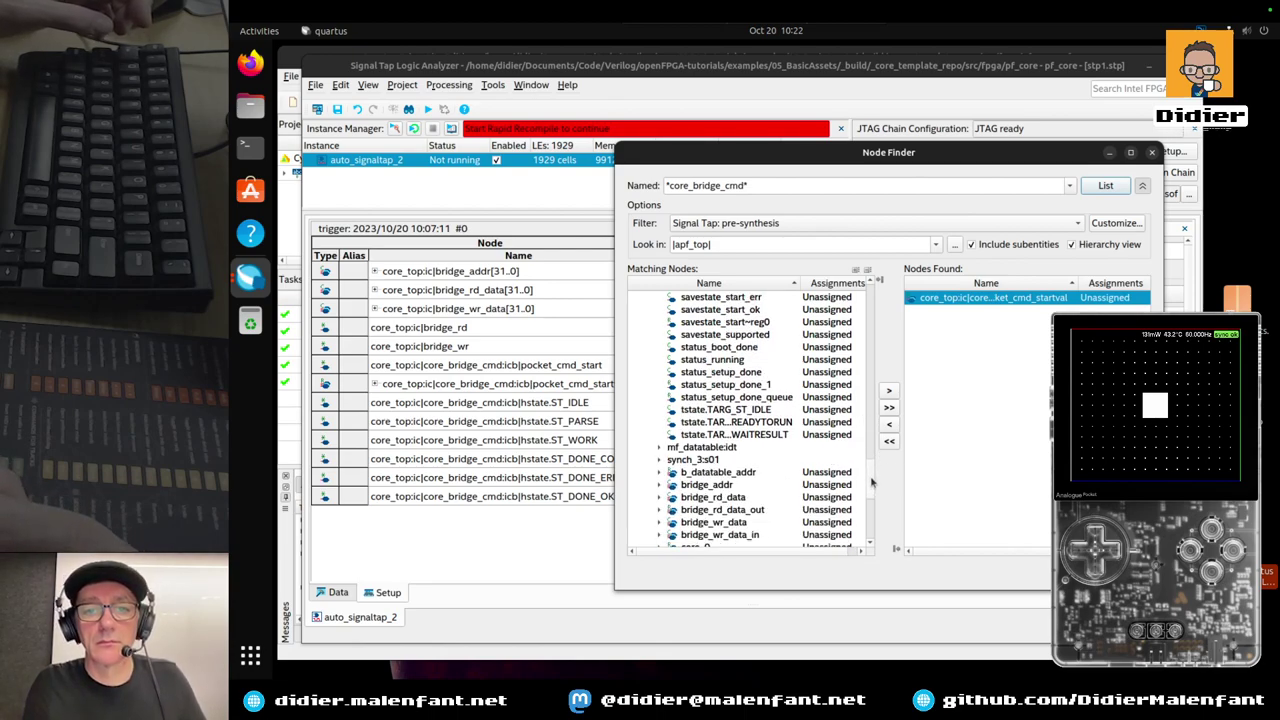
{"action": "scroll", "coordinate": [872, 483], "scroll_direction": "down", "scroll_amount": 2}
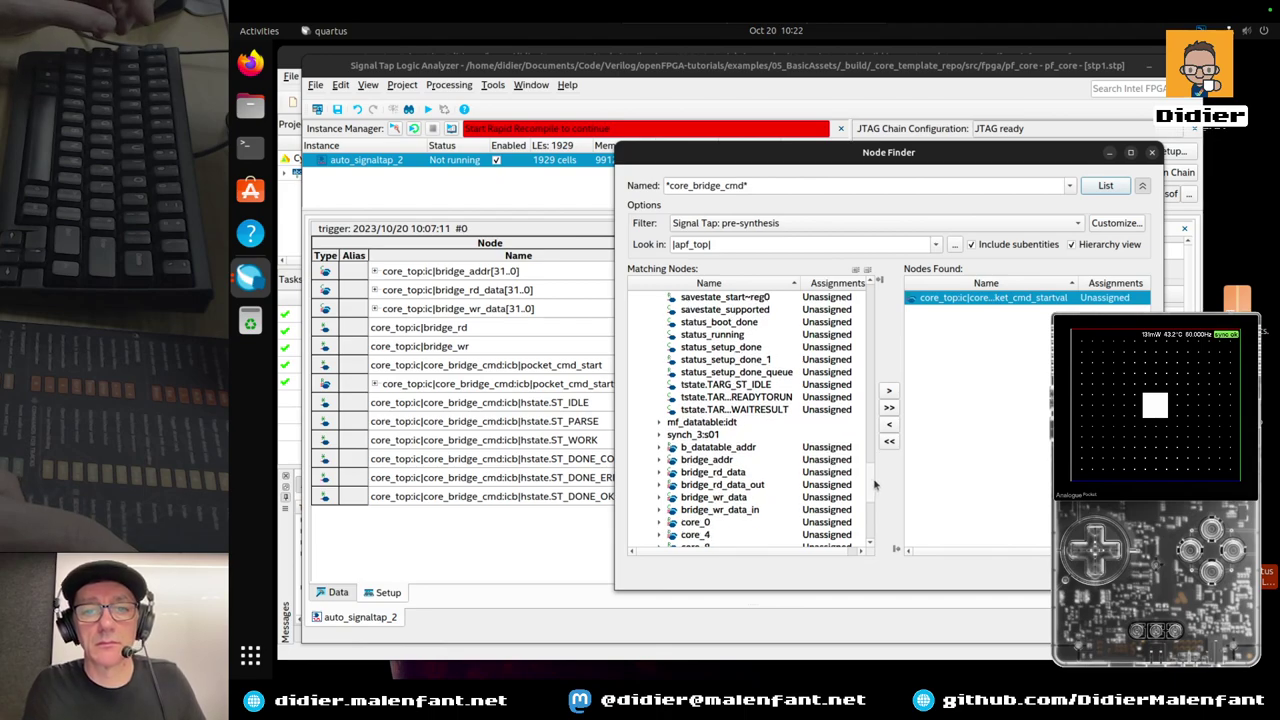
{"action": "scroll", "coordinate": [874, 485], "scroll_direction": "down", "scroll_amount": 2}
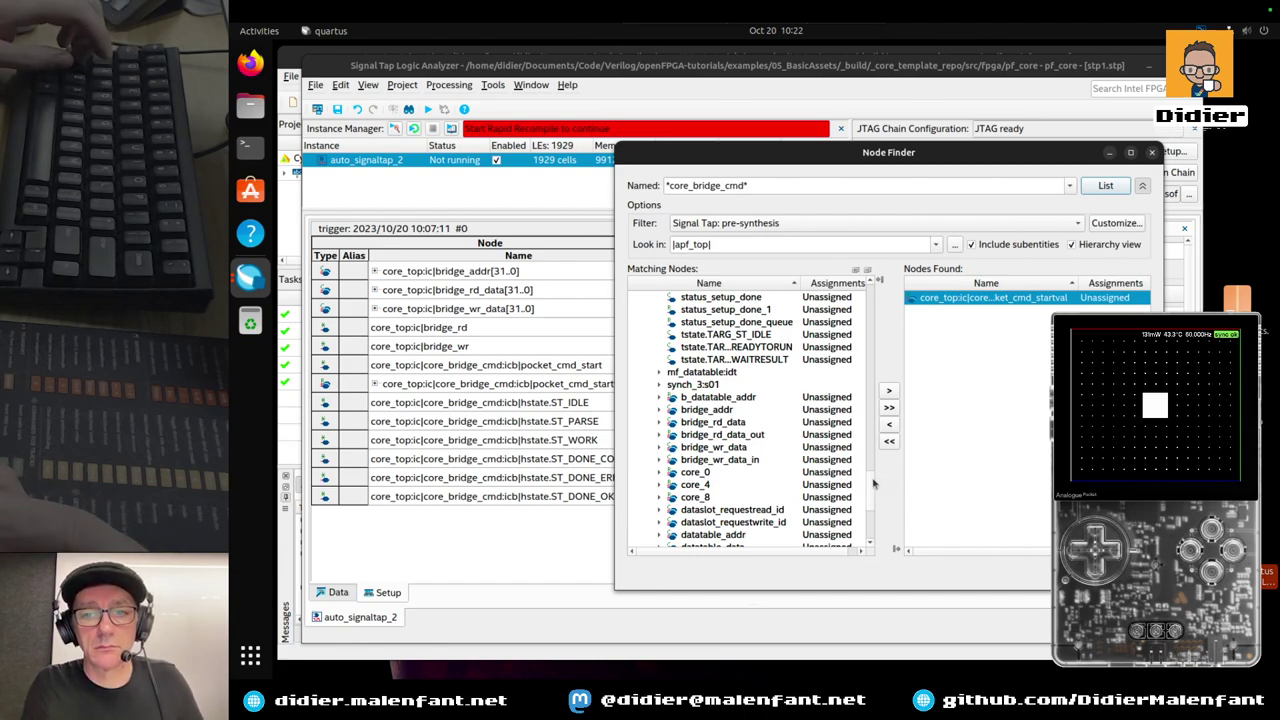
{"action": "scroll", "coordinate": [873, 490], "scroll_direction": "down", "scroll_amount": 2}
{"action": "scroll", "coordinate": [873, 493], "scroll_direction": "down", "scroll_amount": 2}
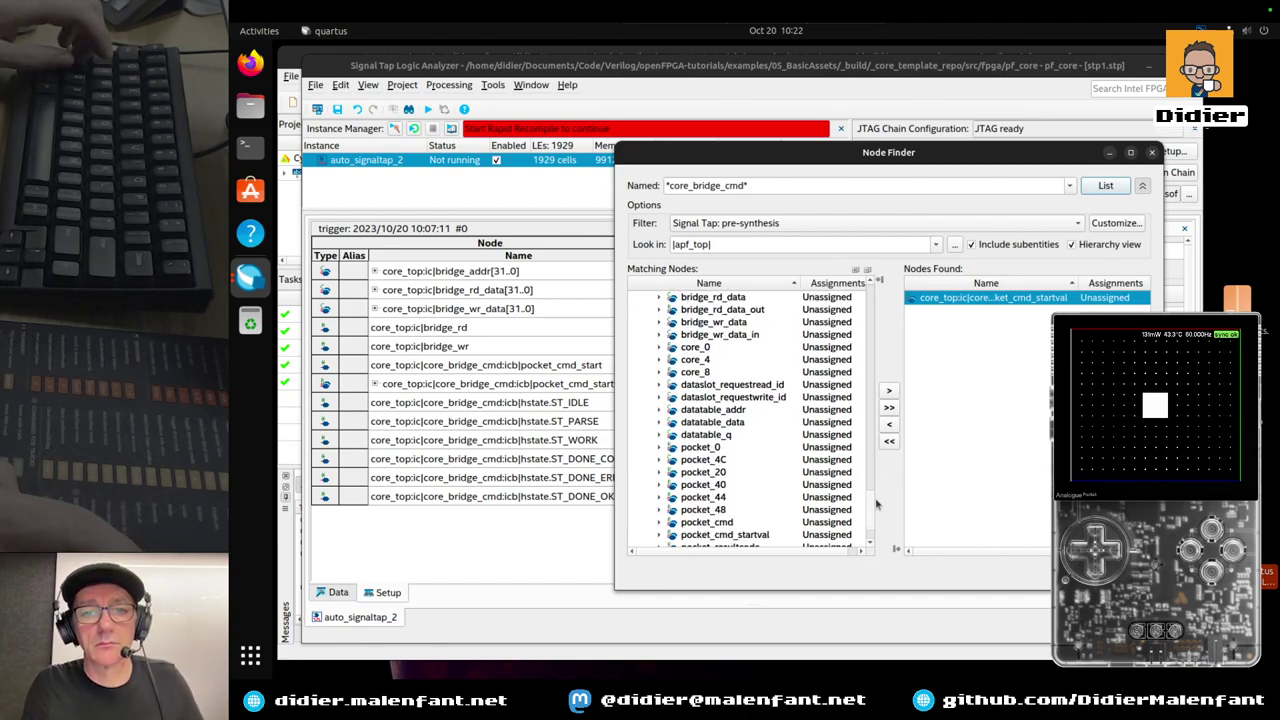
{"action": "left_click", "coordinate": [722, 473]}
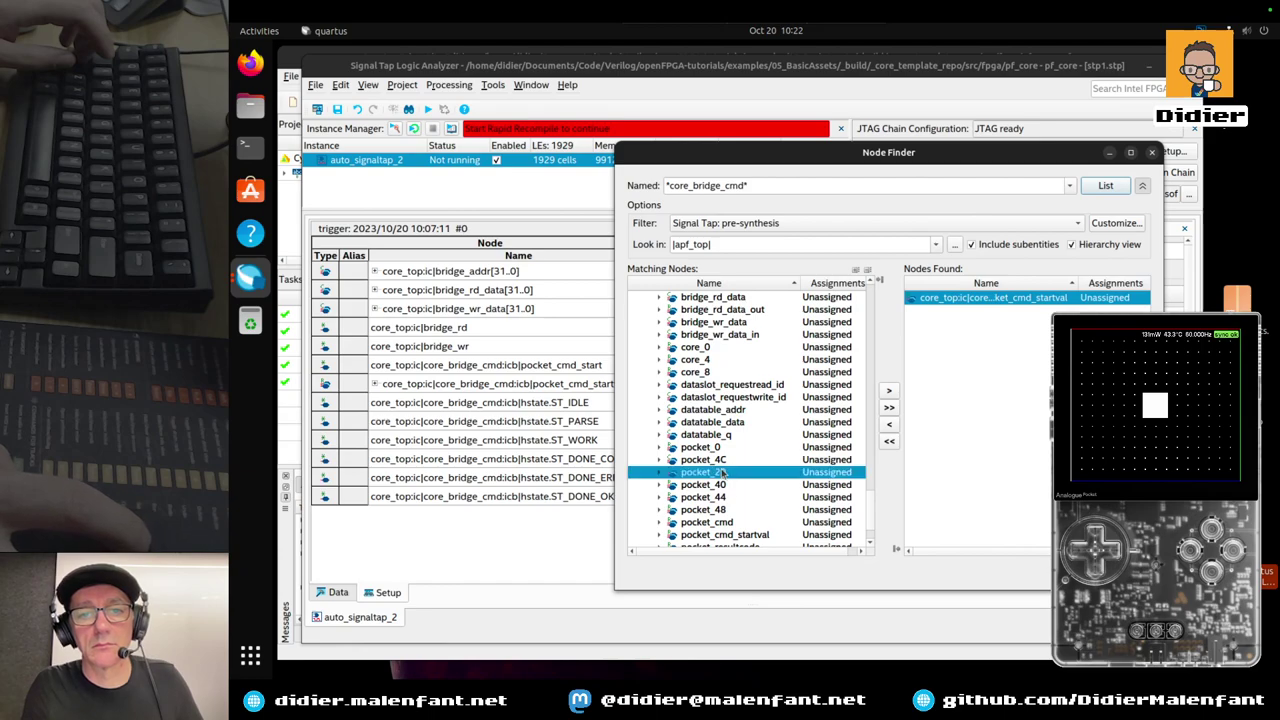
{"action": "left_click", "coordinate": [735, 486], "text": "ctrl"}
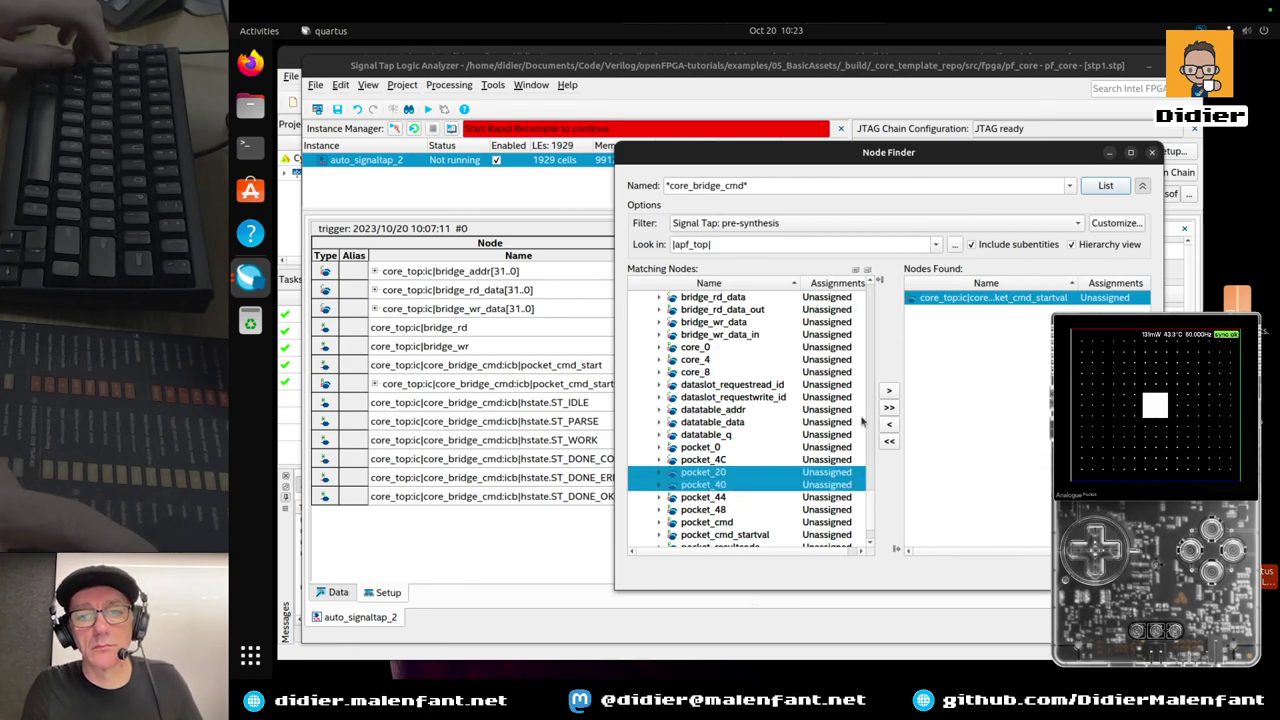
{"action": "left_click", "coordinate": [889, 391]}
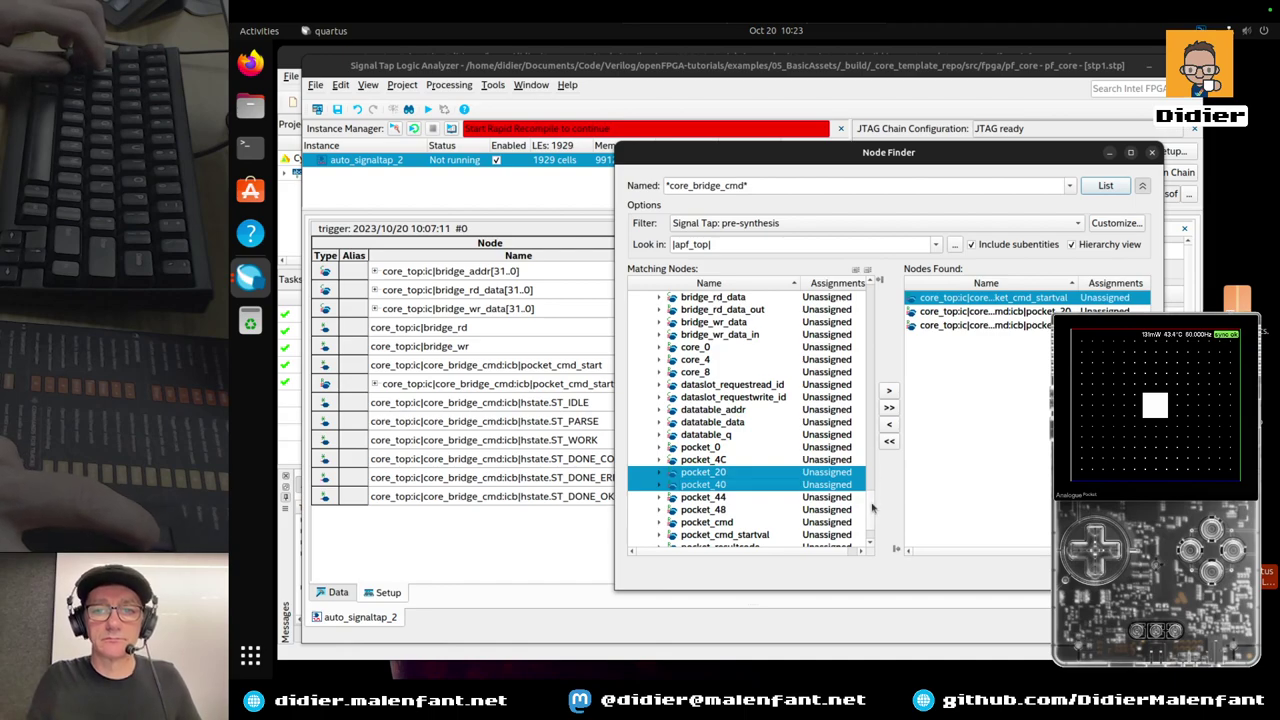
Add pocket_resultcode to the Nodes Found list, insert the found nodes into the Signal Tap setup and close the Node Finder
{"action": "scroll", "coordinate": [873, 510], "scroll_direction": "down", "scroll_amount": 2}
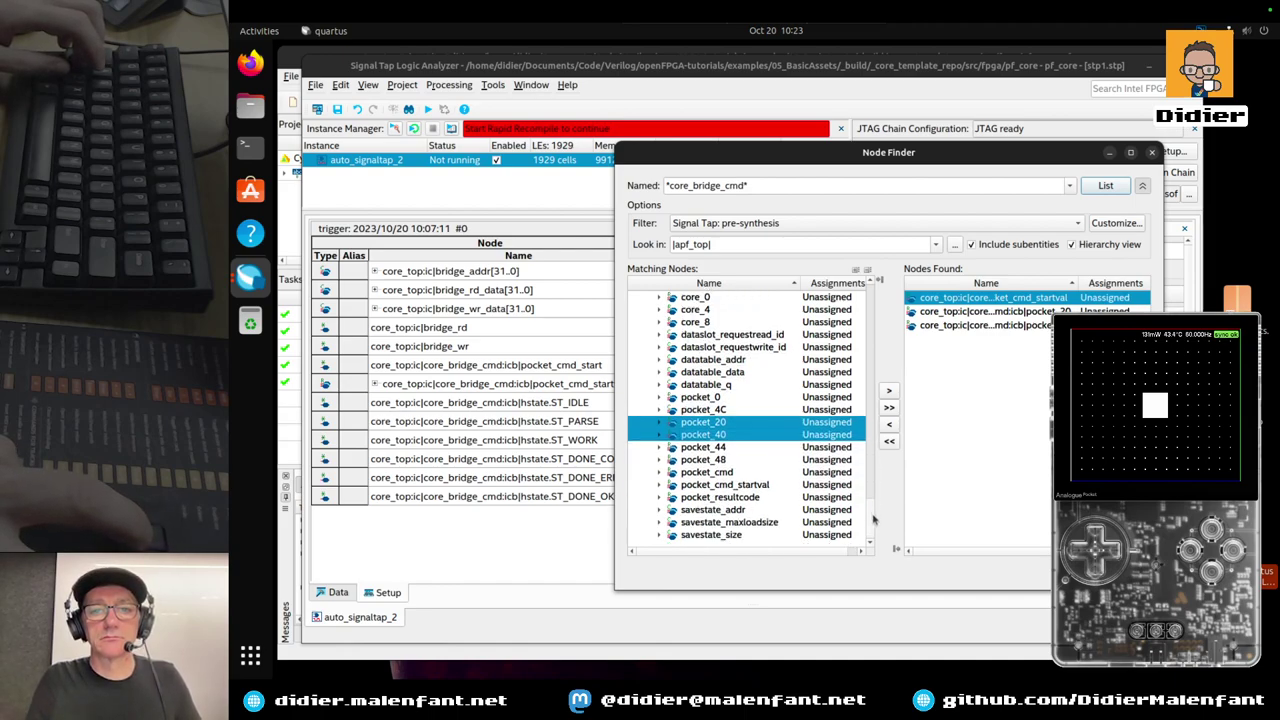
{"action": "left_click", "coordinate": [820, 497], "text": "ctrl"}
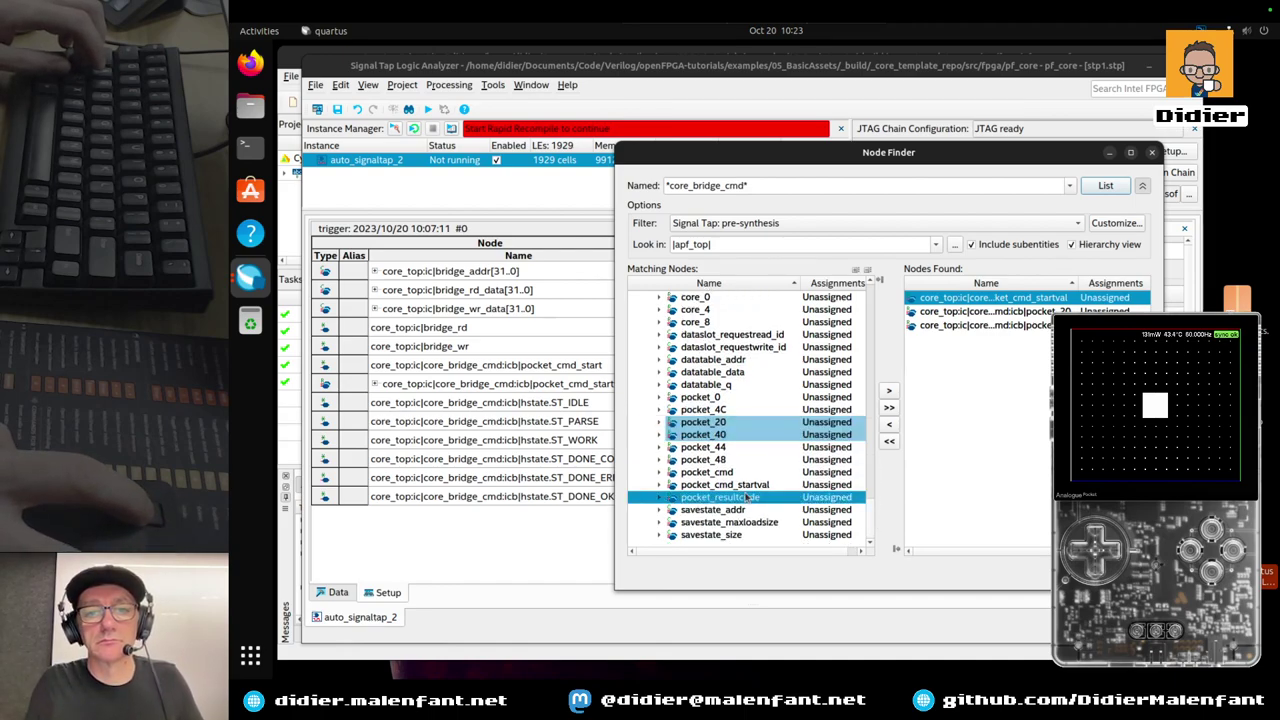
{"action": "left_click", "coordinate": [887, 392]}
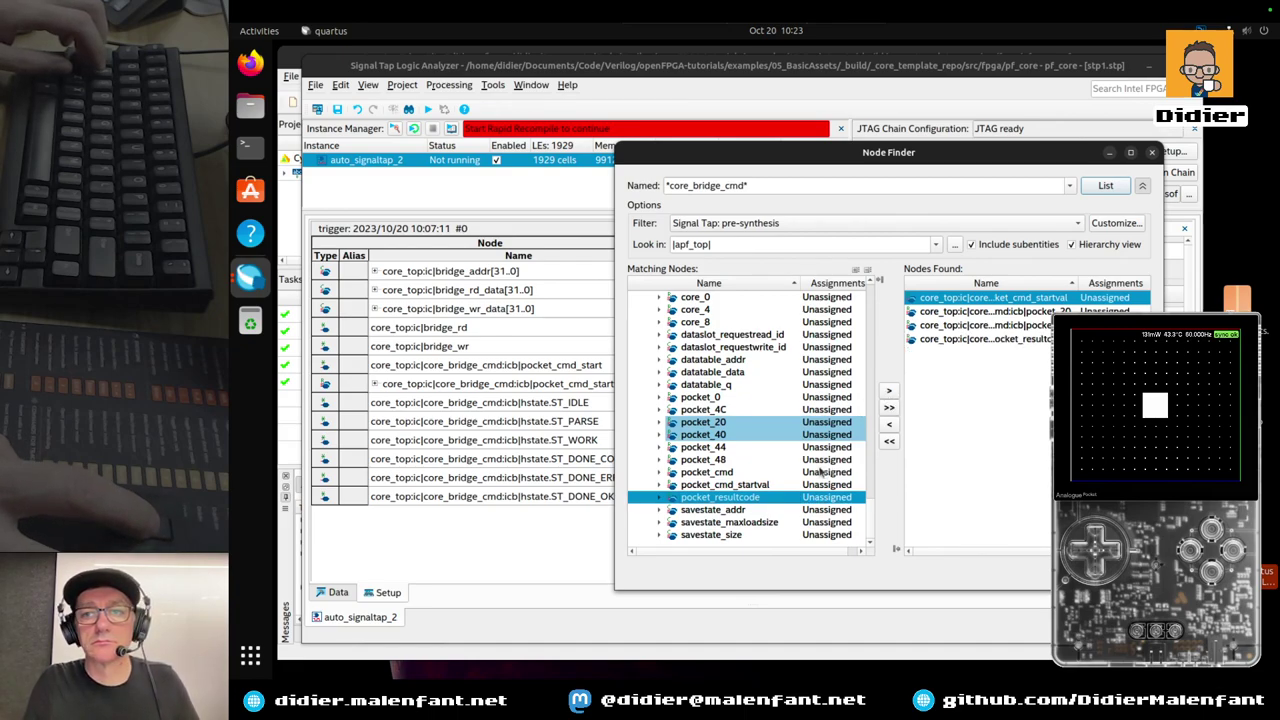
{"action": "key", "text": "Return"}
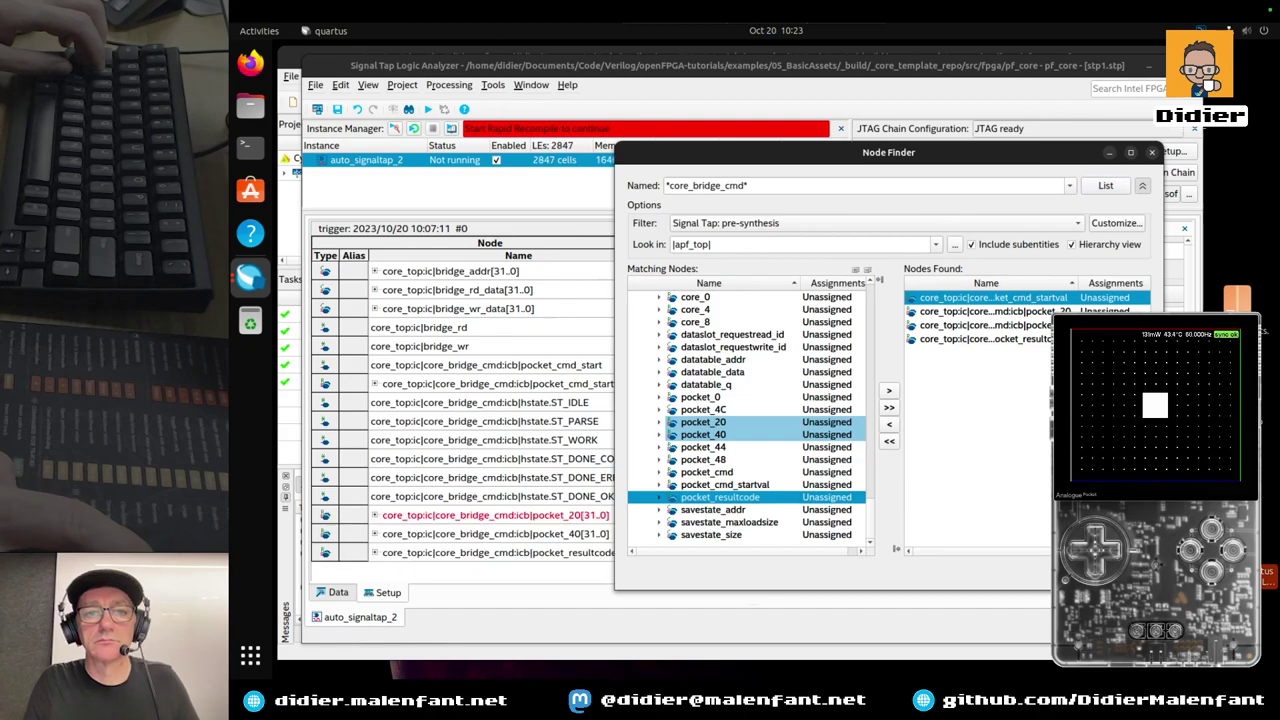
{"action": "left_click", "coordinate": [703, 410], "text": "ctrl"}
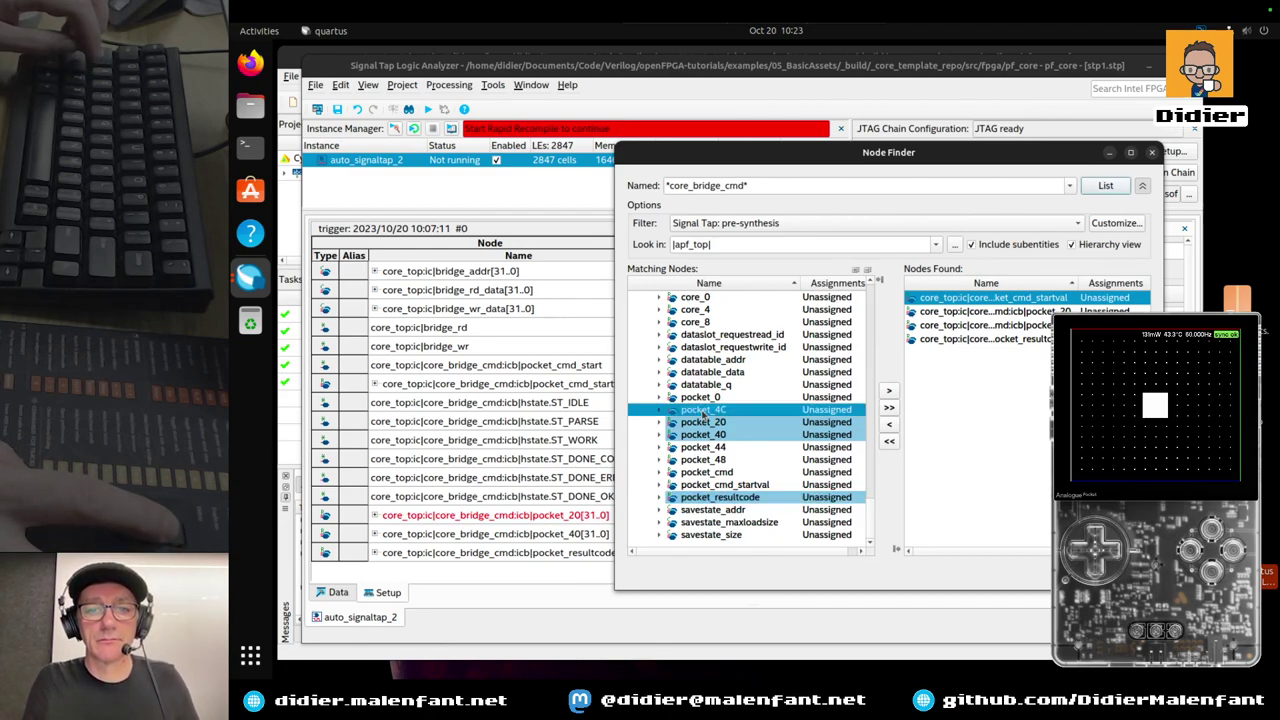
{"action": "key", "text": "Escape"}
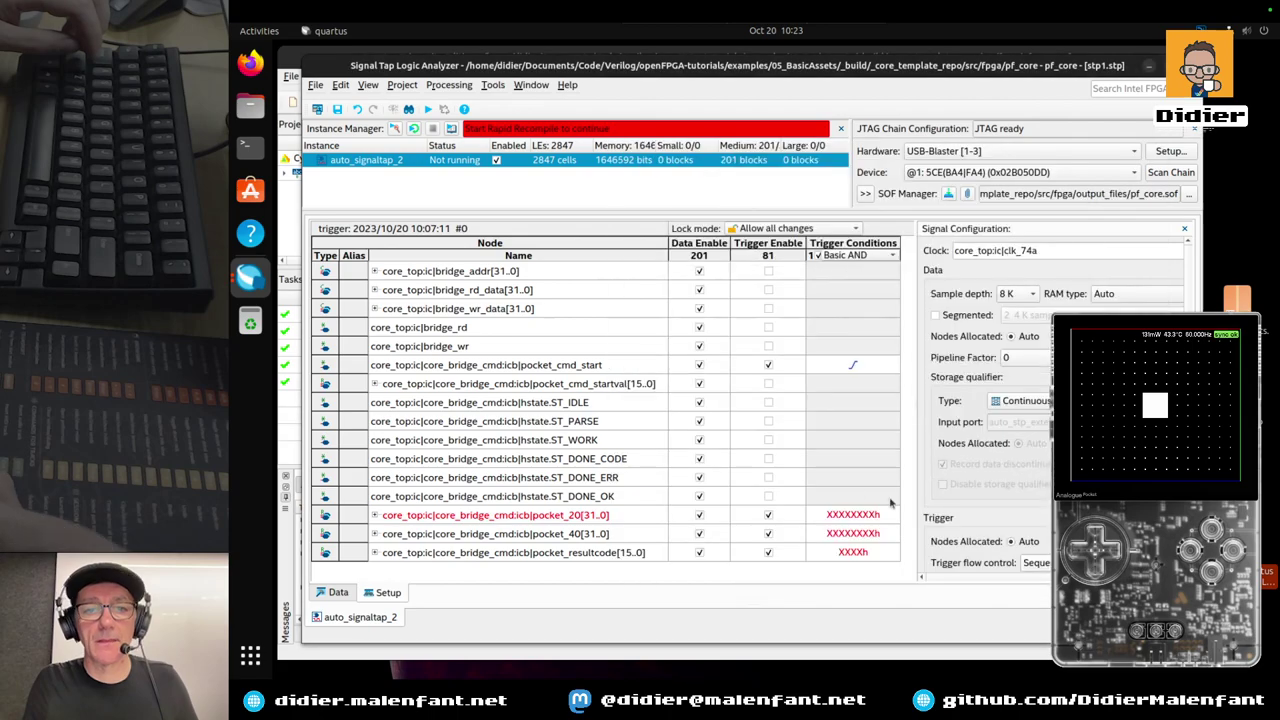
Disable the trigger on pocket_20[31..0], pocket_40[31..0] and pocket_resultcode[15..0], and save the Signal Tap file
{"action": "left_click", "coordinate": [768, 515]}
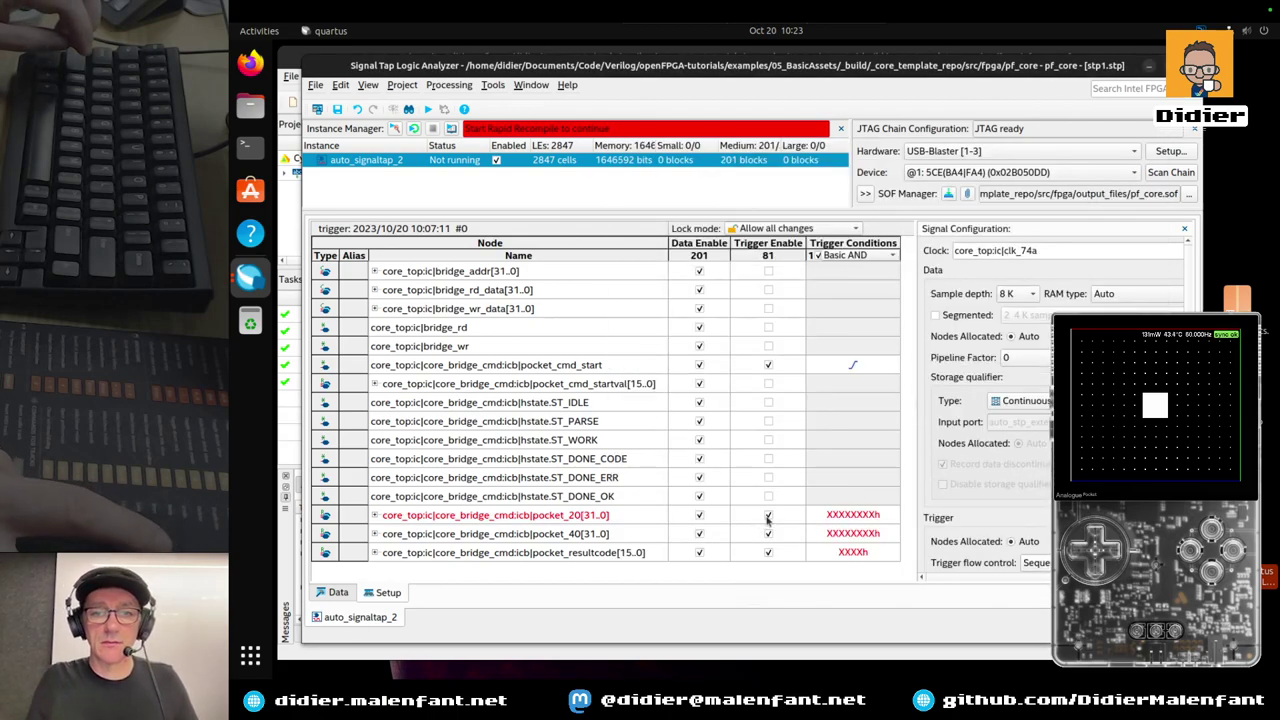
{"action": "left_click", "coordinate": [768, 533]}
{"action": "left_click", "coordinate": [769, 552]}
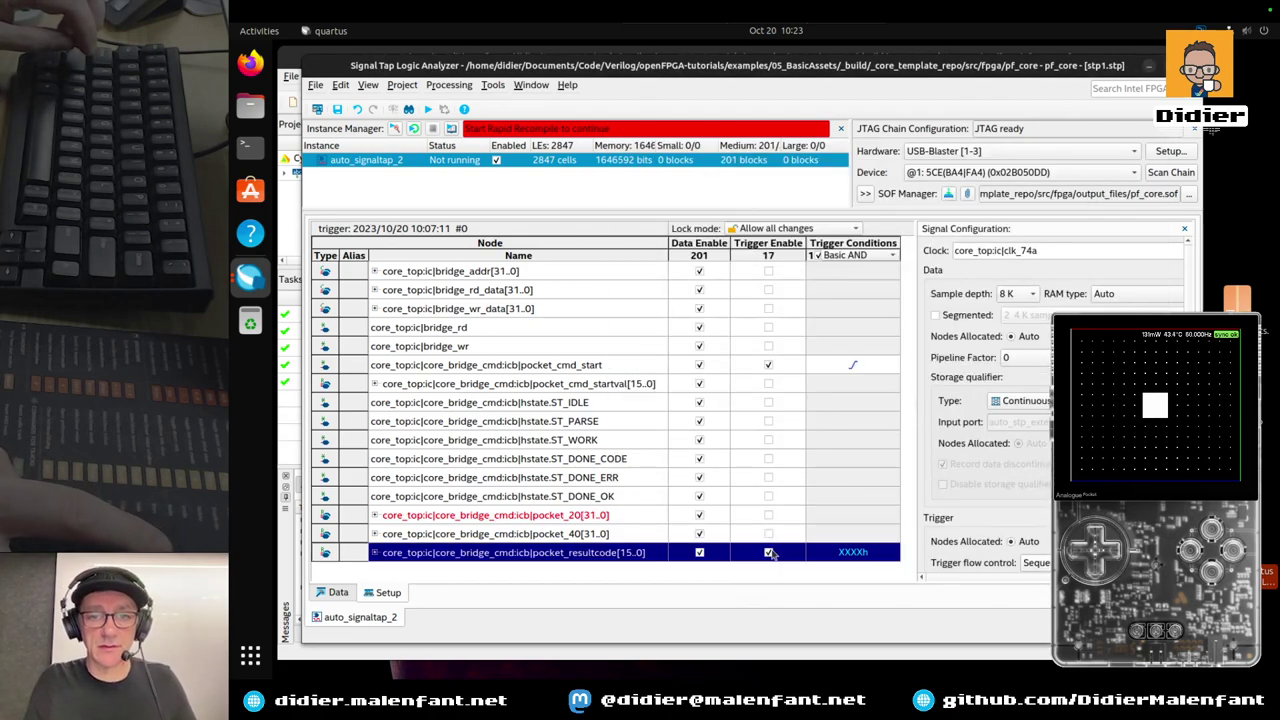
{"action": "left_click", "coordinate": [338, 110]}
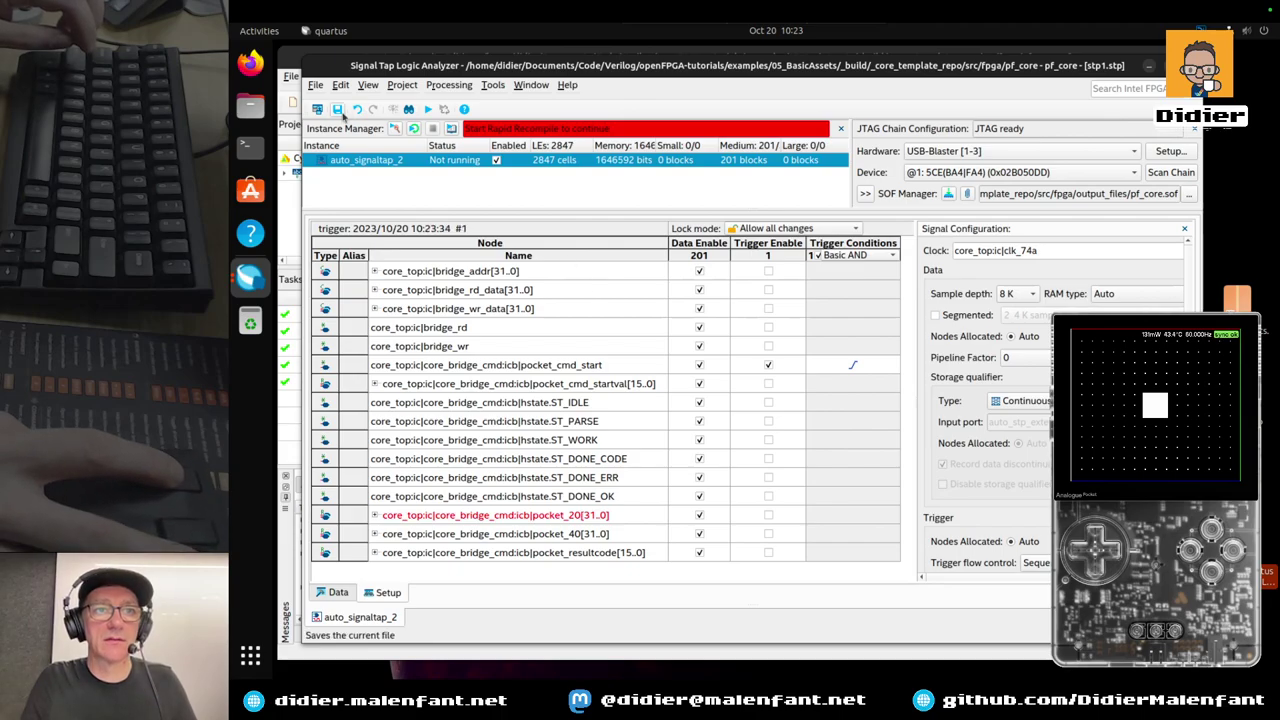
Switch to core_bridge_cmd.v in the code editor and examine the synthesis keep attribute on the hstate register
{"action": "key", "text": "super+Tab"}
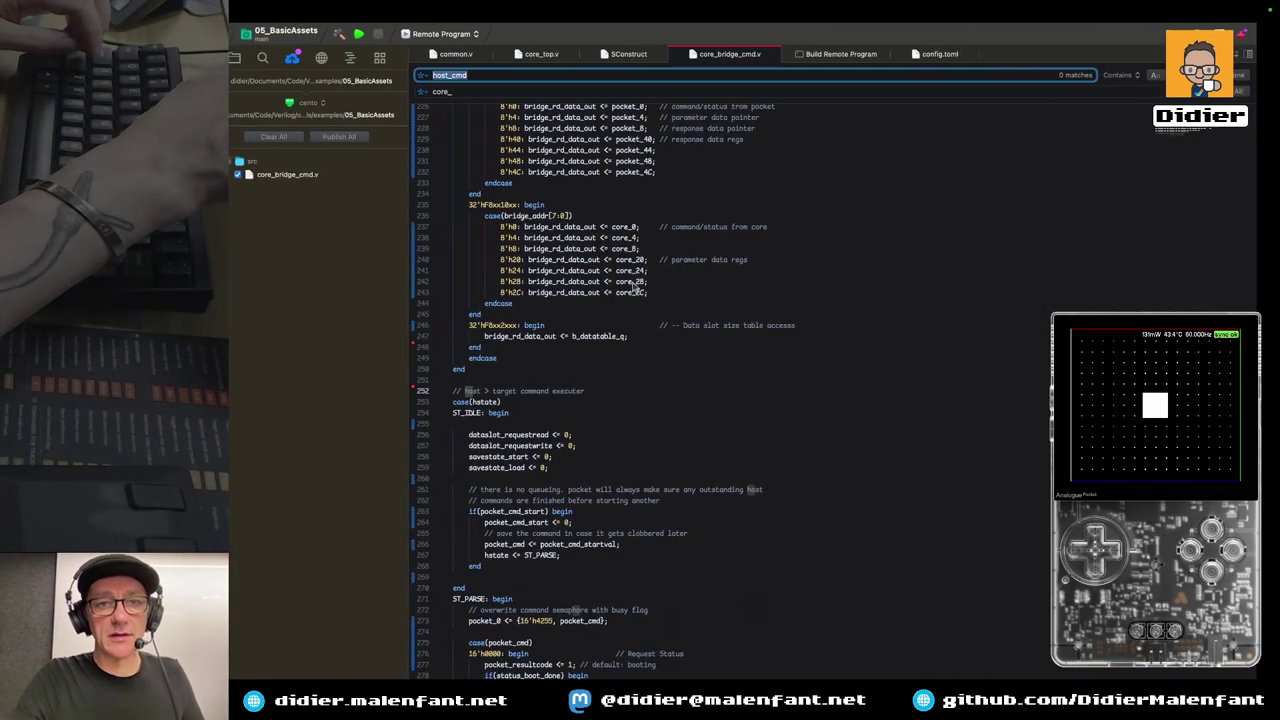
{"action": "scroll", "coordinate": [660, 299], "scroll_direction": "up", "scroll_amount": 10}
{"action": "scroll", "coordinate": [660, 299], "scroll_direction": "up", "scroll_amount": 5}
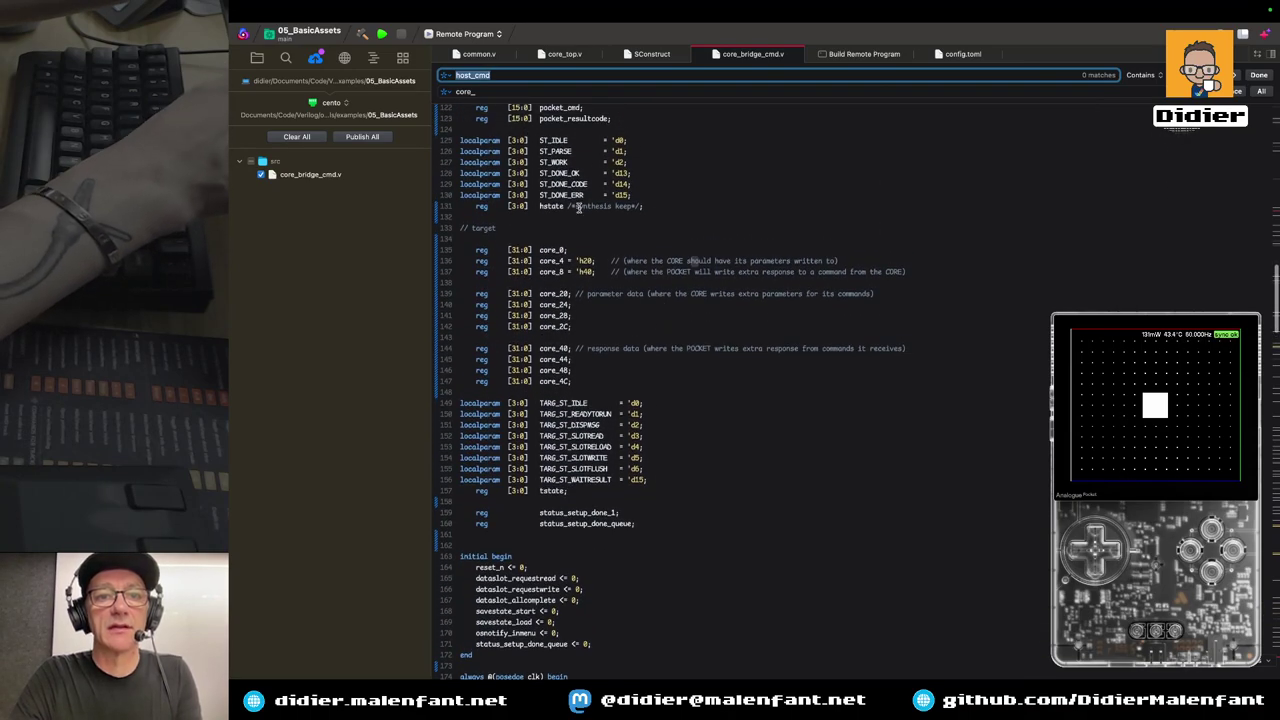
{"action": "left_click_drag", "start_coordinate": [566, 206], "coordinate": [628, 200]}
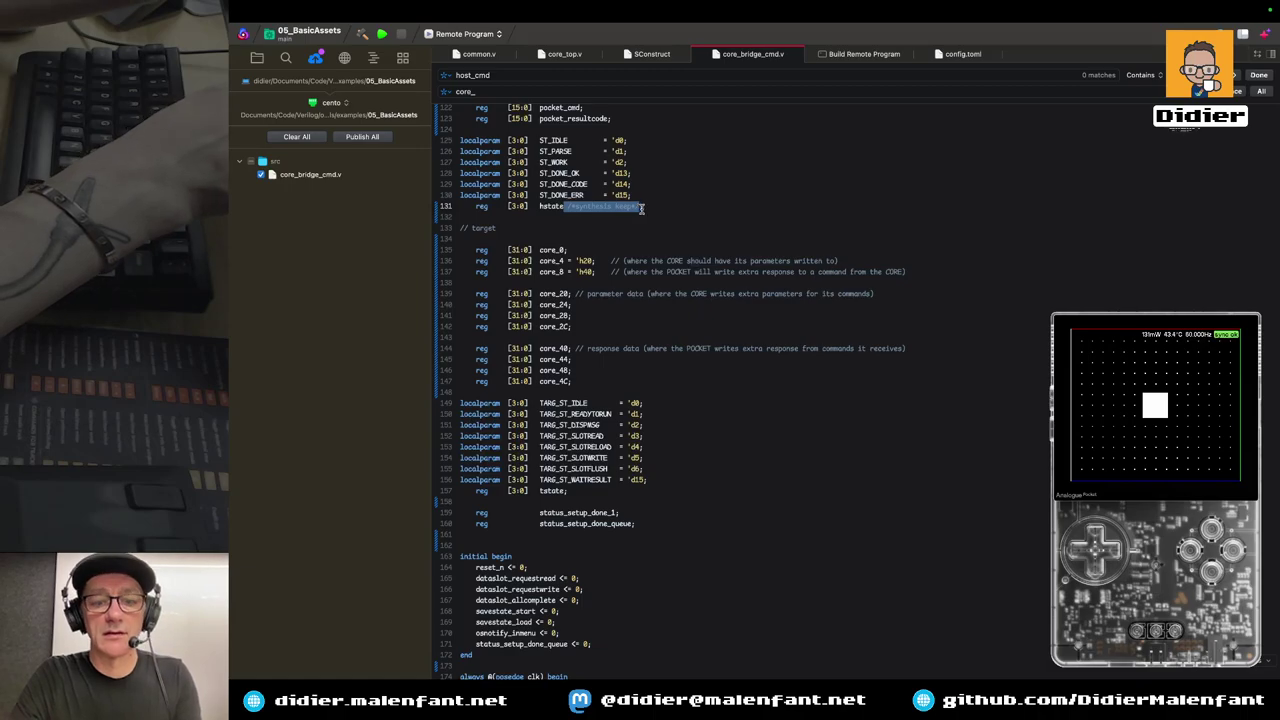
Check the synthesis keep attributes on the pocket_20 to pocket_4C register declarations, and return to the Signal Tap Logic Analyzer
{"action": "scroll", "coordinate": [650, 240], "scroll_direction": "up", "scroll_amount": 5}
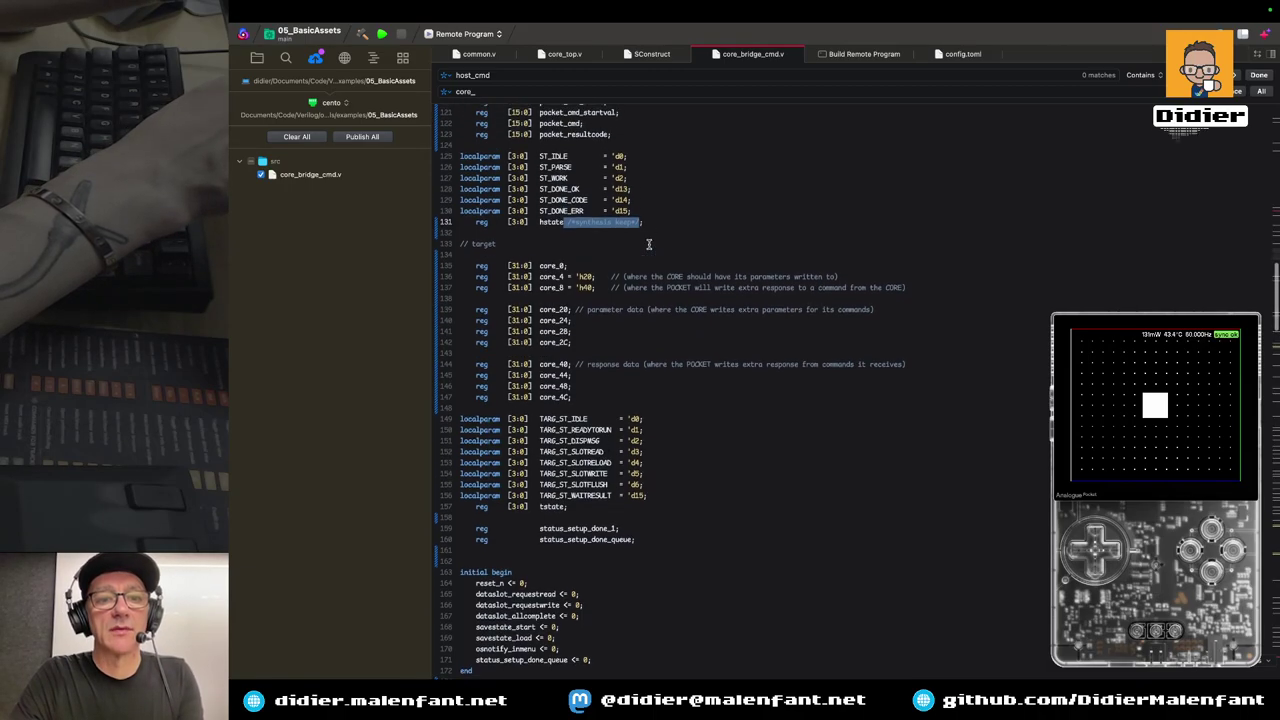
{"action": "scroll", "coordinate": [648, 243], "scroll_direction": "up", "scroll_amount": 6}
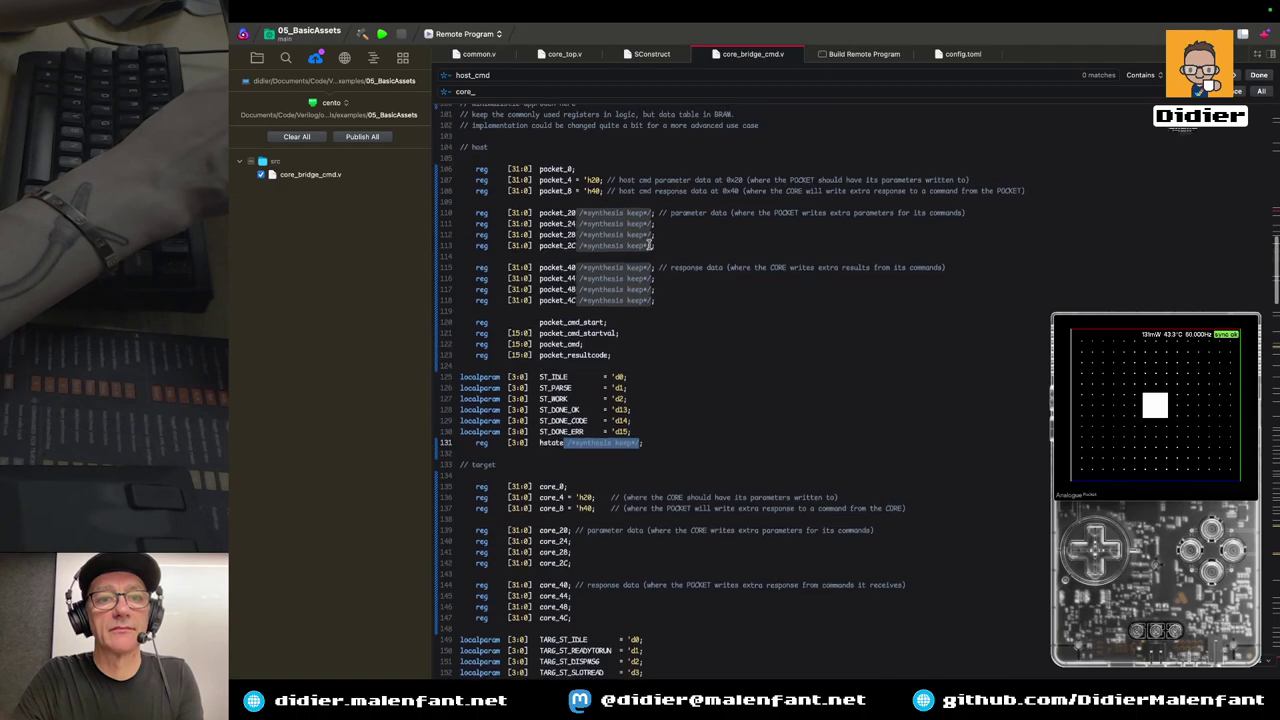
{"action": "left_click", "coordinate": [685, 245]}
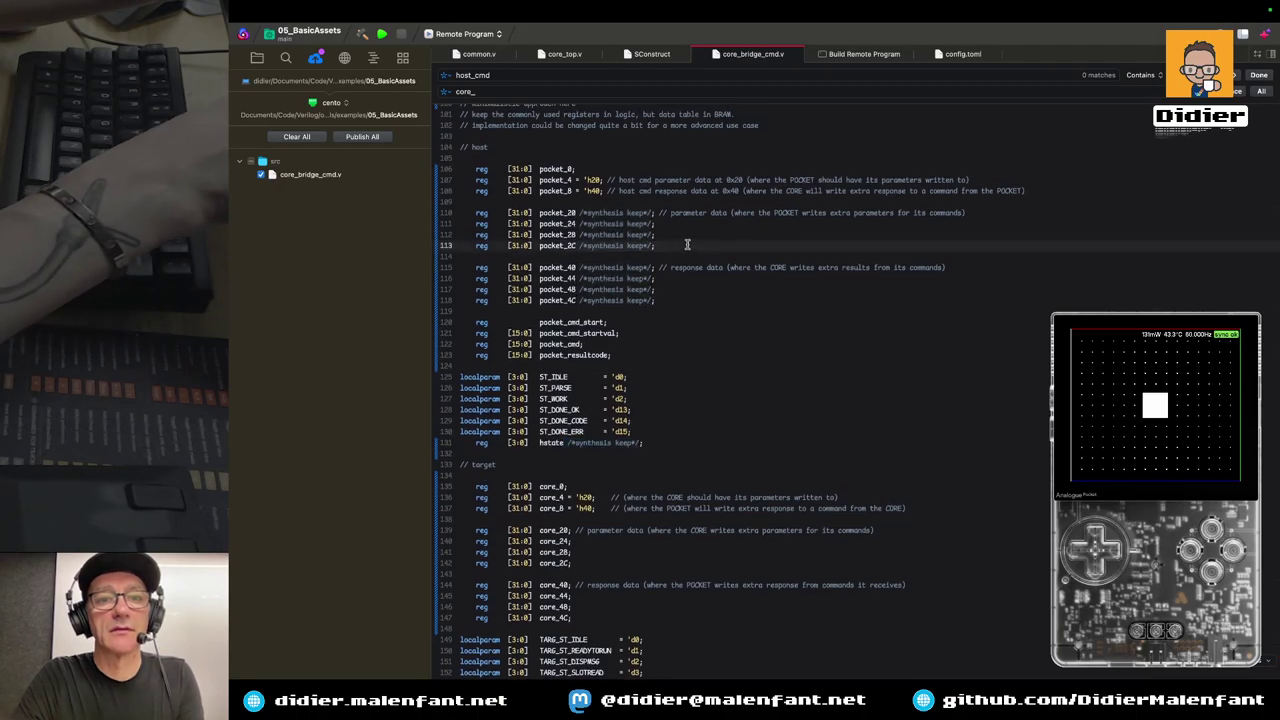
{"action": "key", "text": "Up"}
{"action": "key", "text": "Up"}
{"action": "key", "text": "Up"}
{"action": "left_click", "coordinate": [460, 212]}
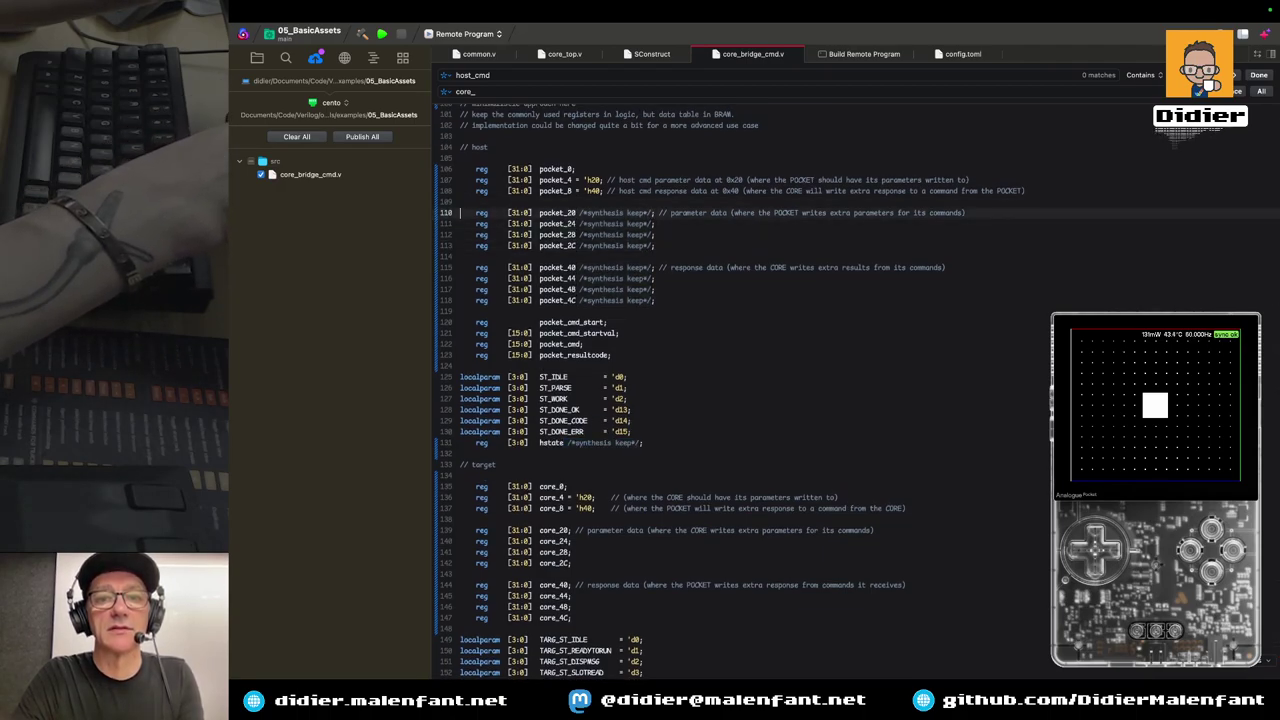
{"action": "key", "text": "Down"}
{"action": "key", "text": "Up"}
{"action": "key", "text": "Down"}
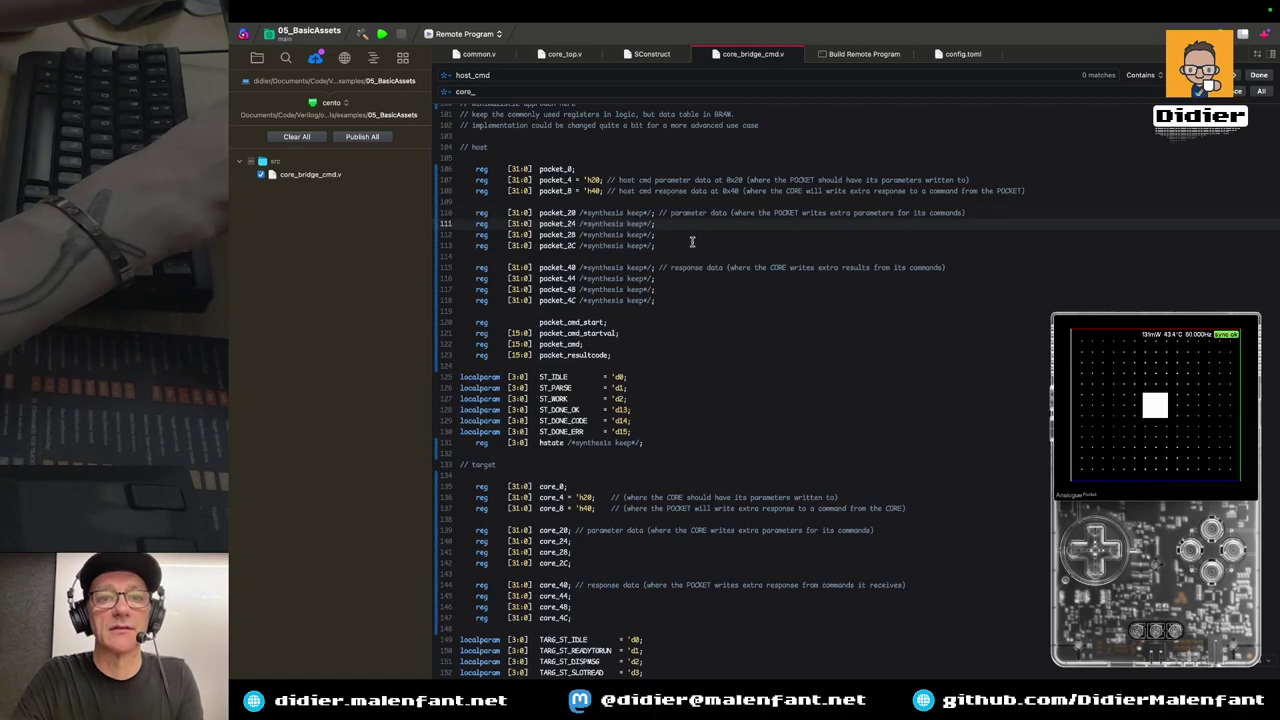
{"action": "scroll", "coordinate": [636, 212], "scroll_direction": "down", "scroll_amount": 3}
{"action": "key", "text": "ctrl+Right"}
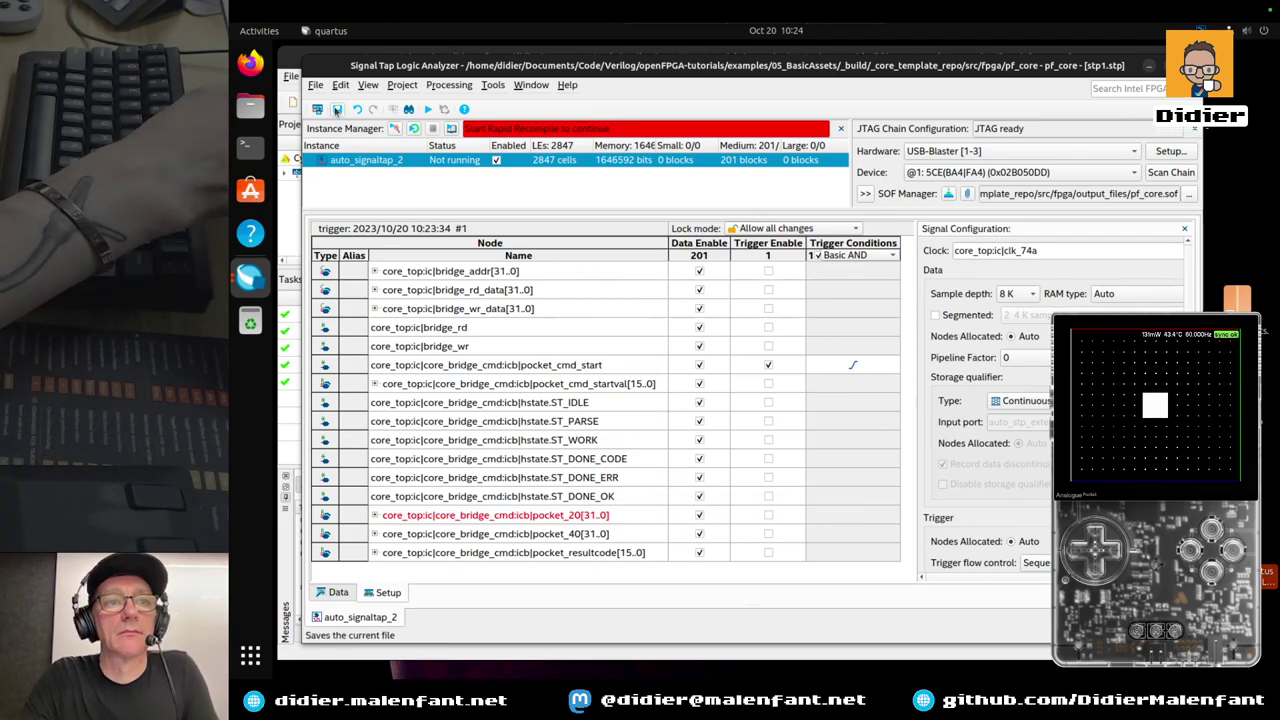
Save the Signal Tap file, publish core_bridge_cmd.v and build the remote program in the code editor, and return to Signal Tap
{"action": "left_click", "coordinate": [338, 110]}
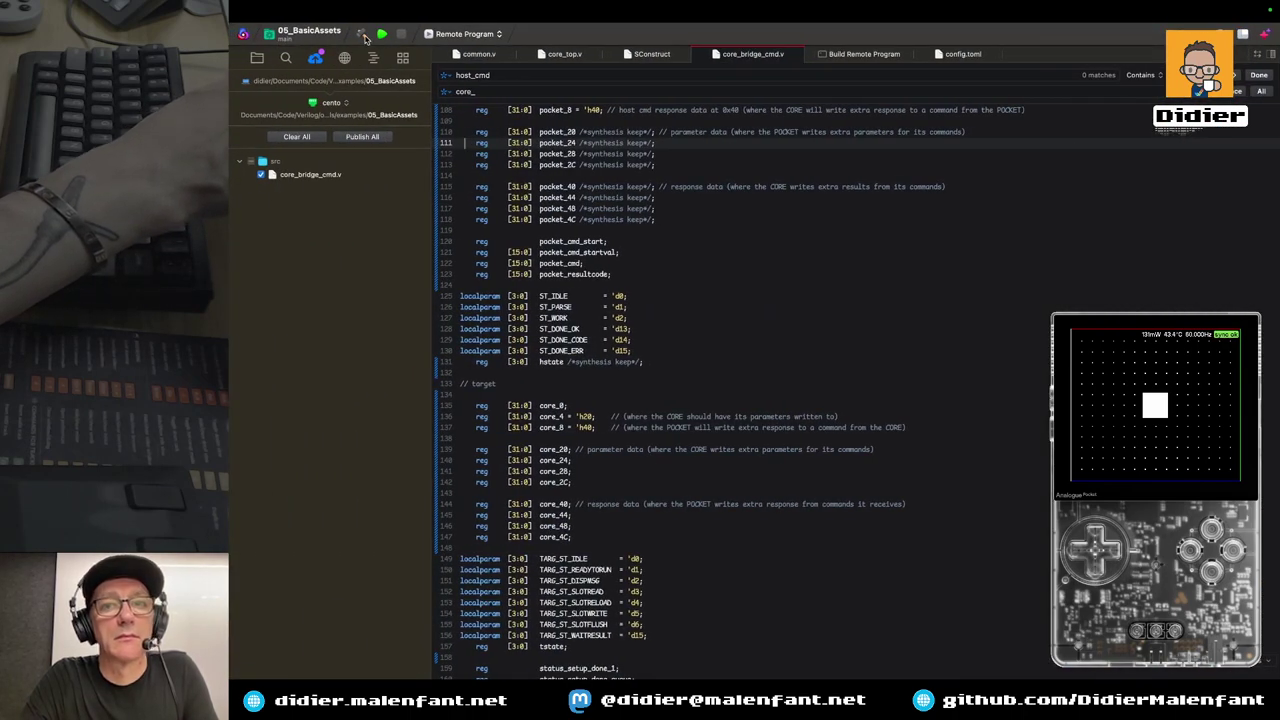
{"action": "left_click", "coordinate": [348, 137]}
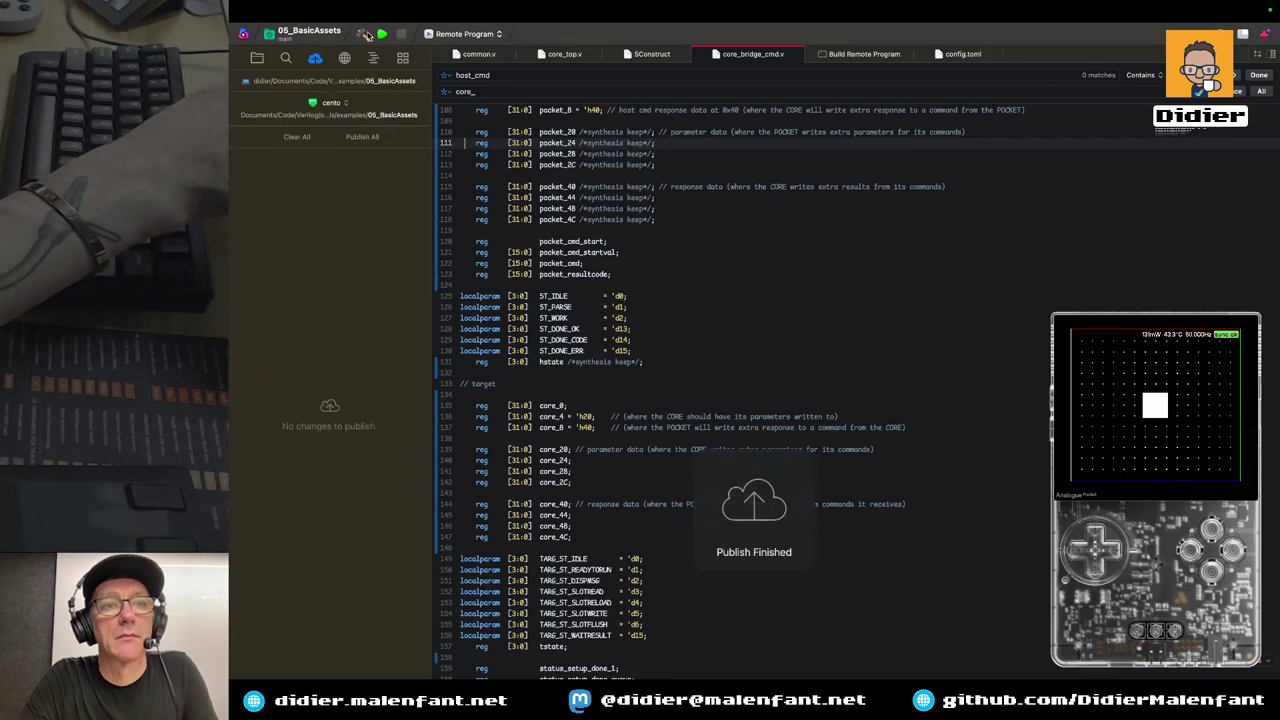
{"action": "left_click", "coordinate": [364, 34]}
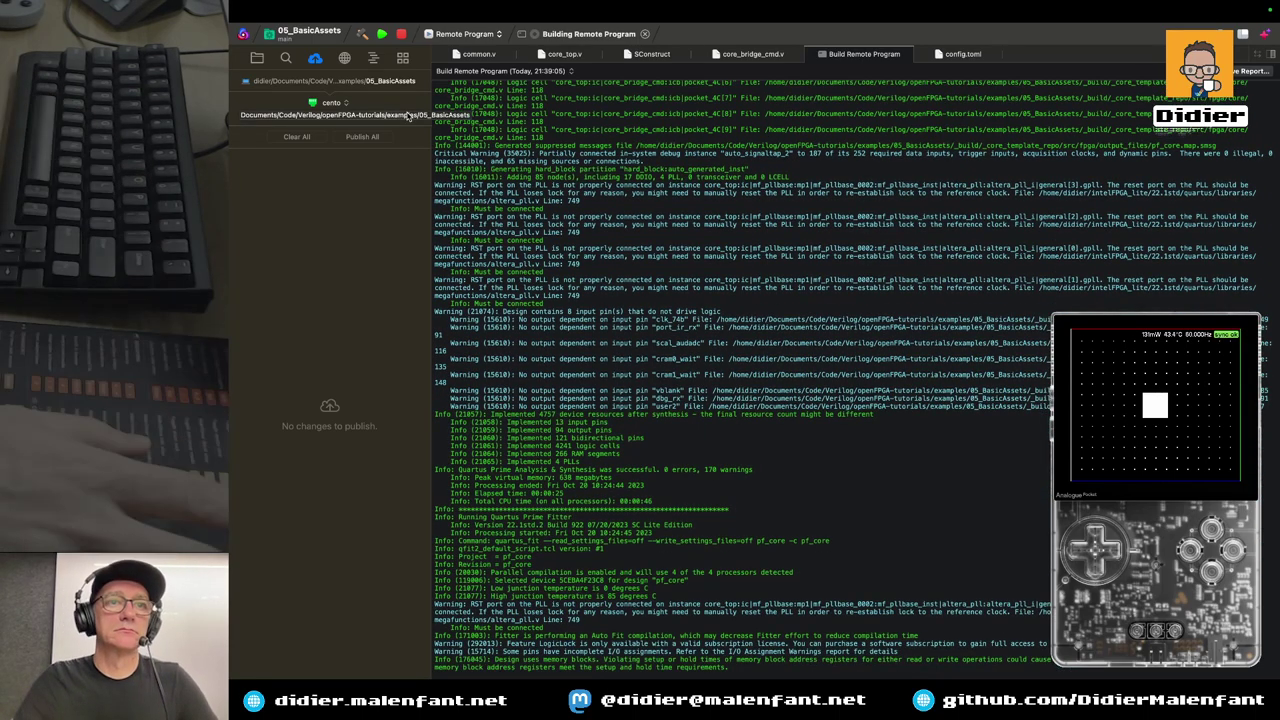
{"action": "left_click", "coordinate": [258, 58]}
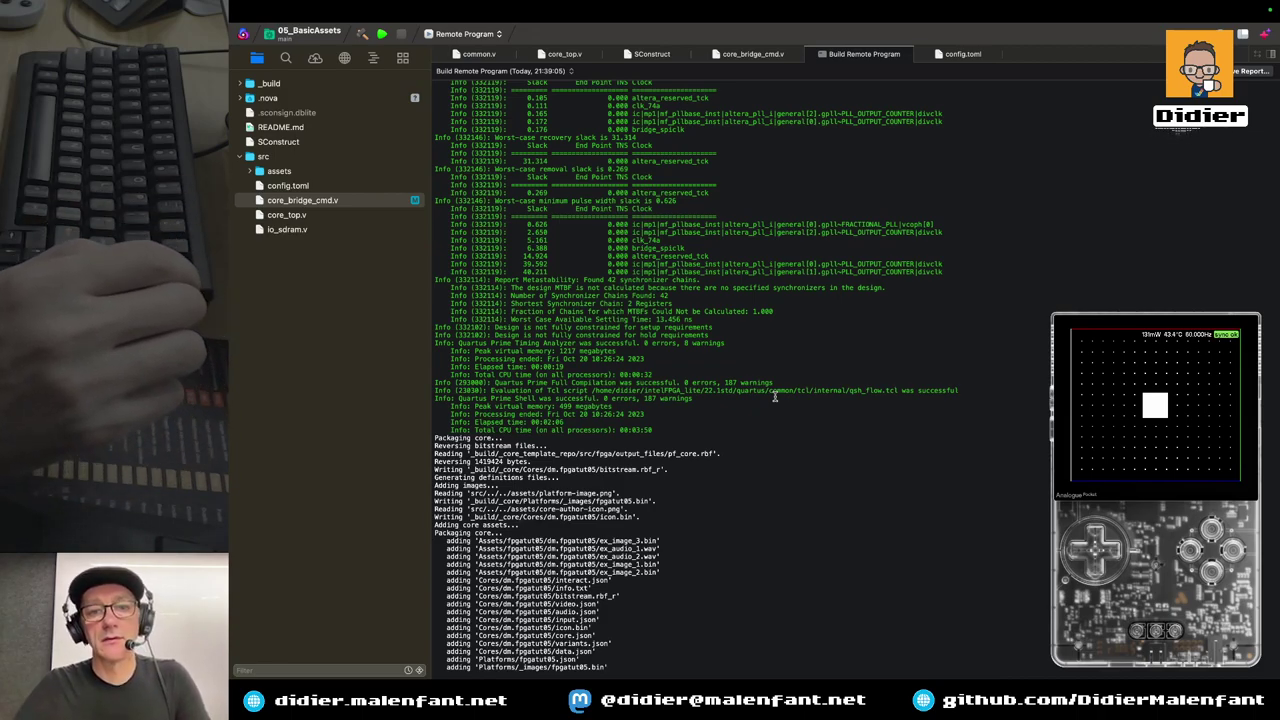
{"action": "key", "text": "ctrl+Right"}
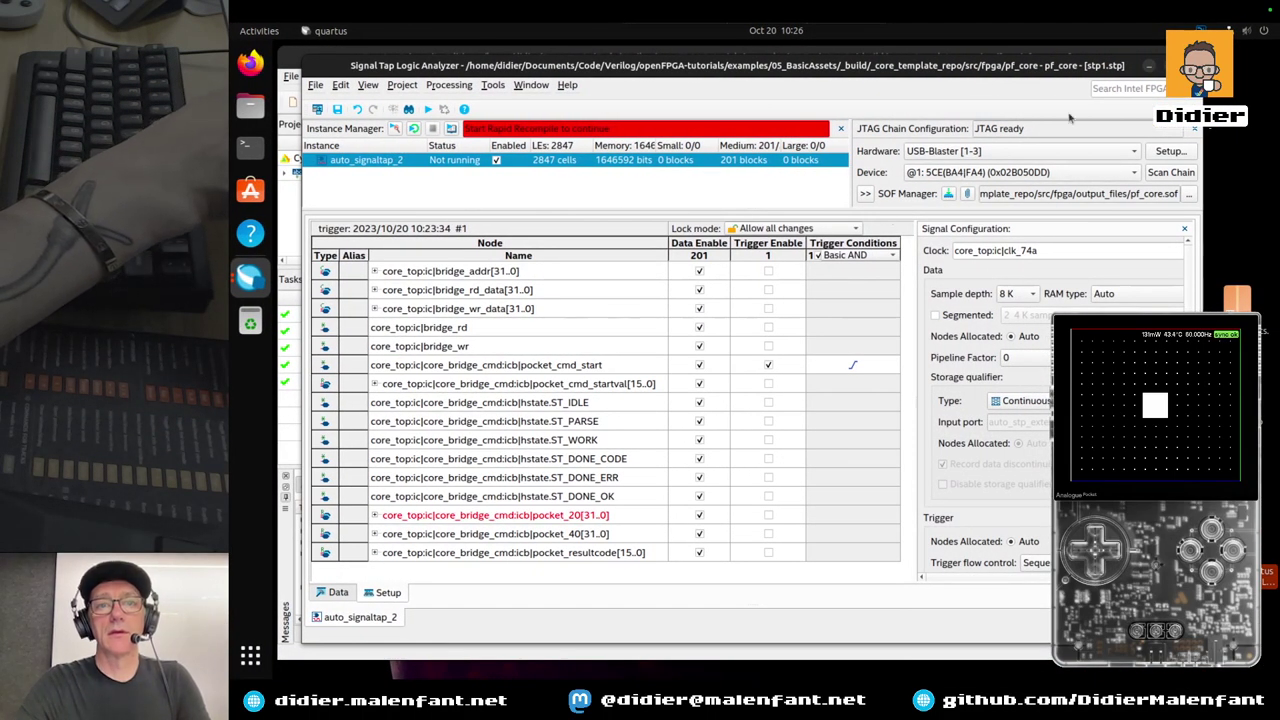
Program the device with pf_core.sof, and reopen the Signal Tap Logic Analyzer after closing it with the changes to stp1.stp saved
{"action": "left_click", "coordinate": [947, 194]}
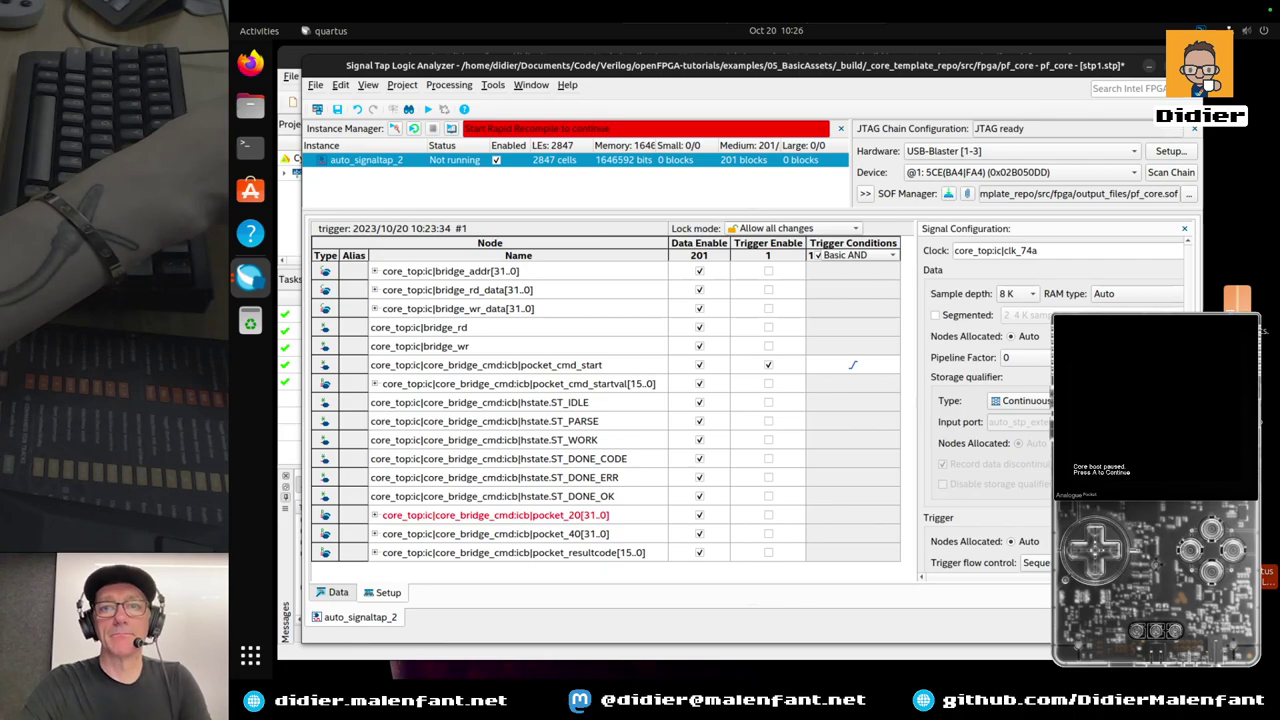
{"action": "key", "text": "F5"}
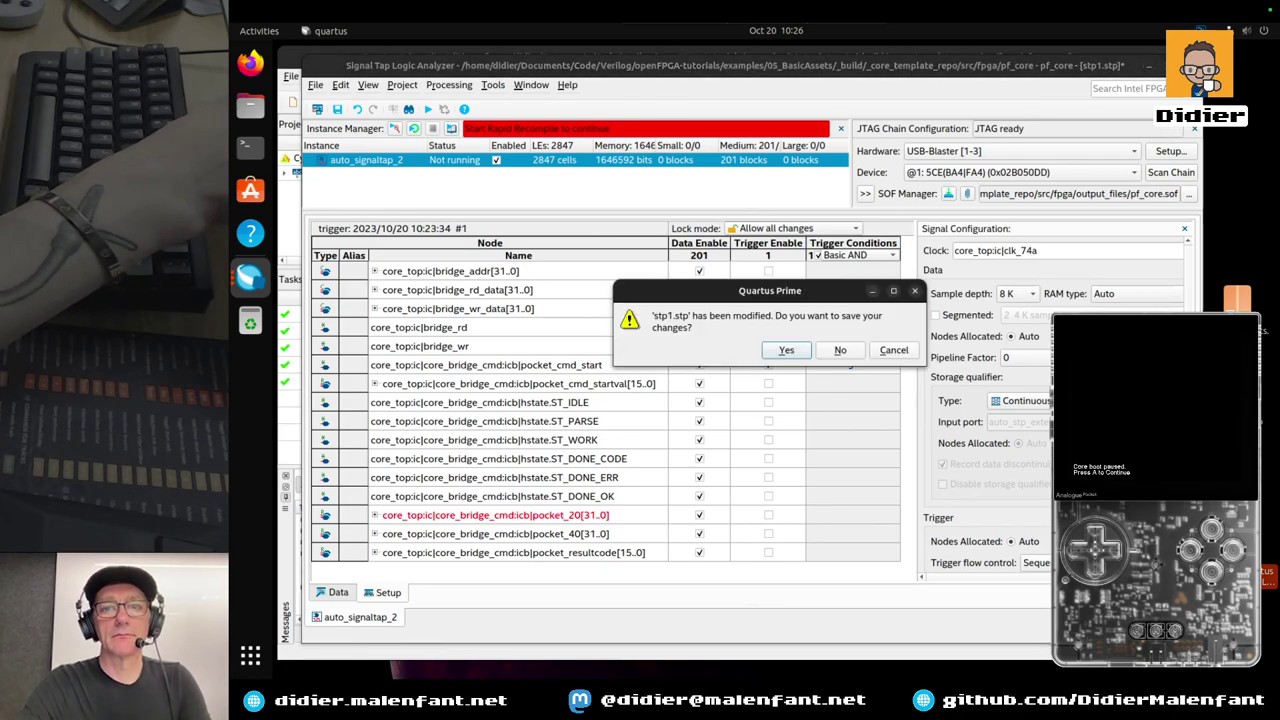
{"action": "left_click", "coordinate": [790, 350]}
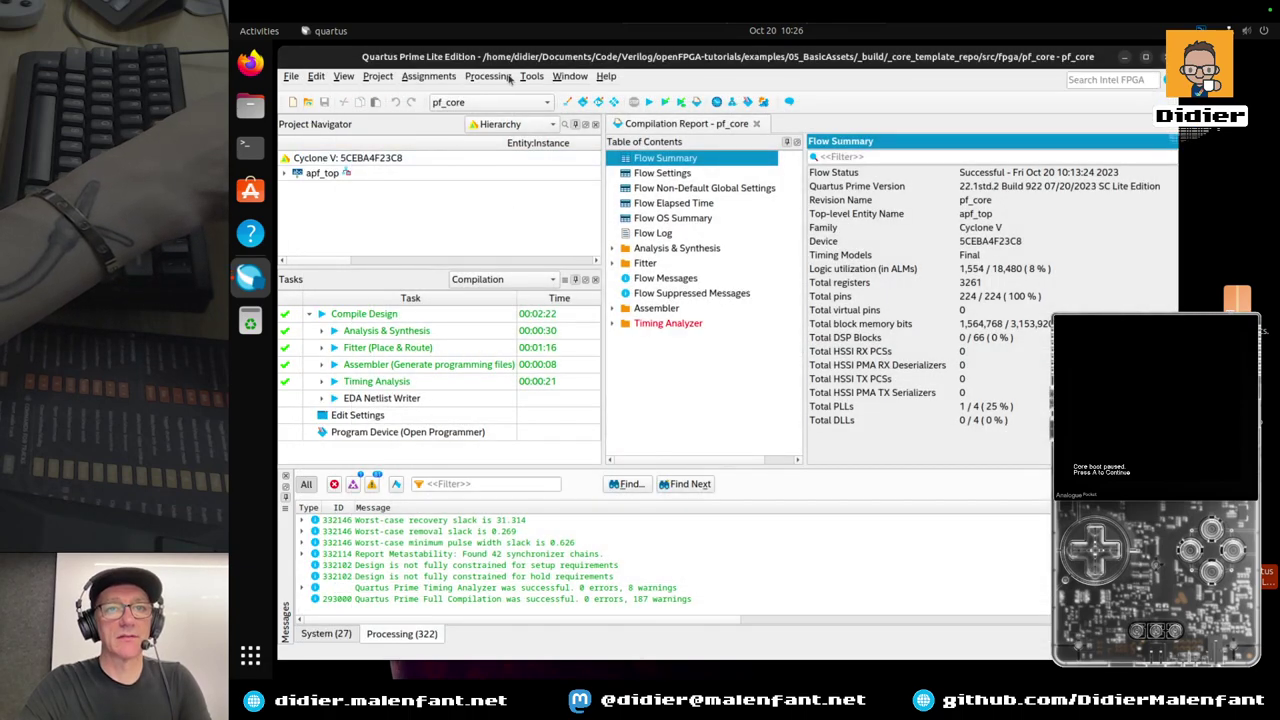
{"action": "left_click", "coordinate": [528, 77]}
{"action": "left_click", "coordinate": [660, 234]}
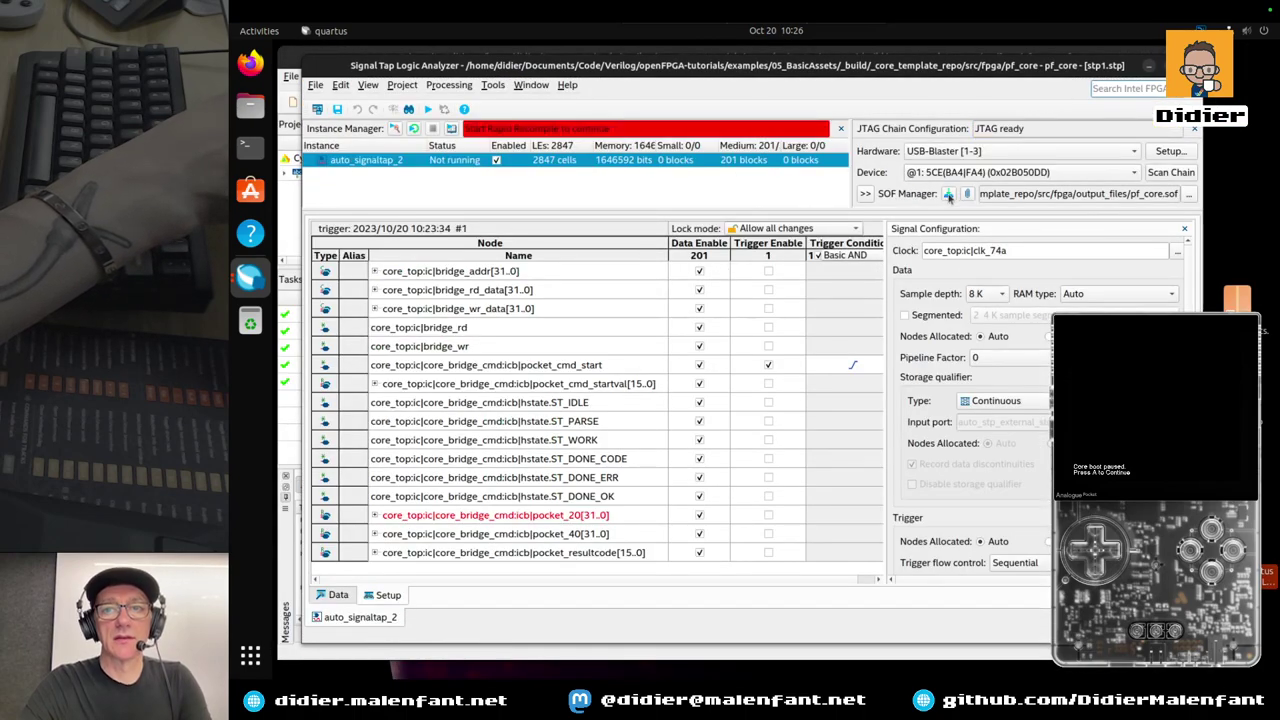
Retry programming the device, and run a full compilation from Signal Tap with the changes to stp1.stp saved
{"action": "left_click", "coordinate": [948, 194]}
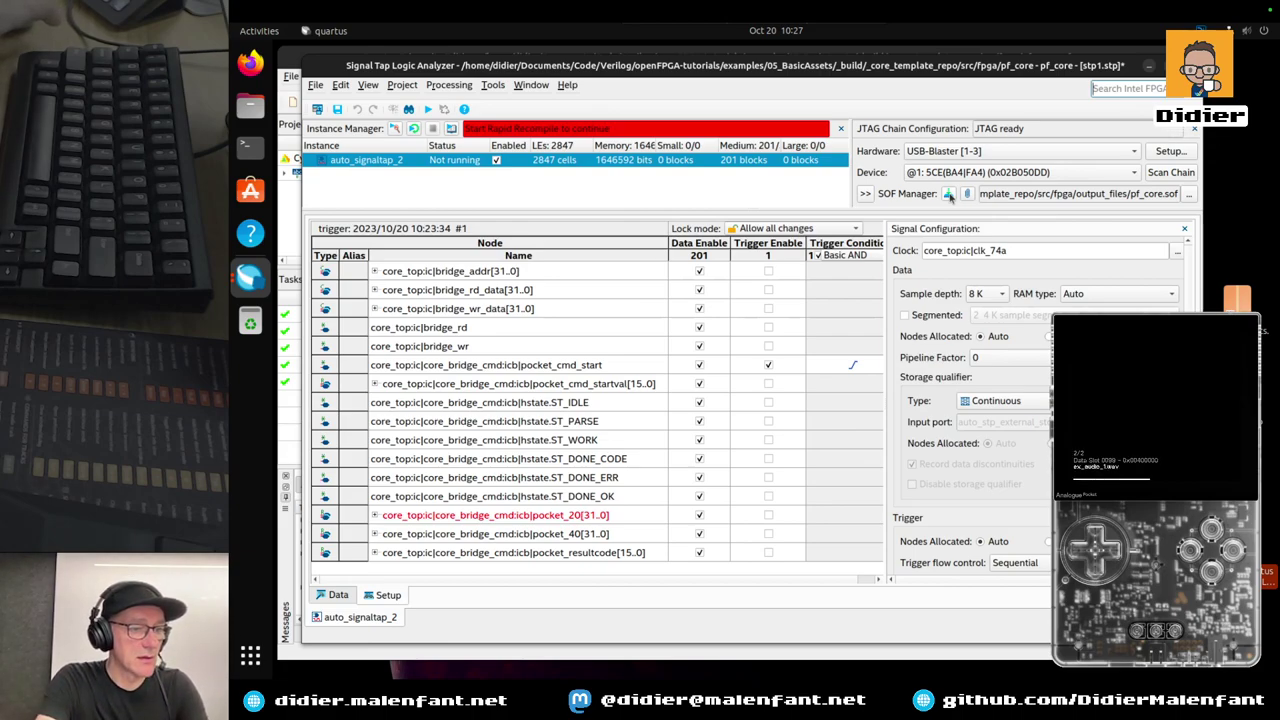
{"action": "left_click", "coordinate": [948, 194]}
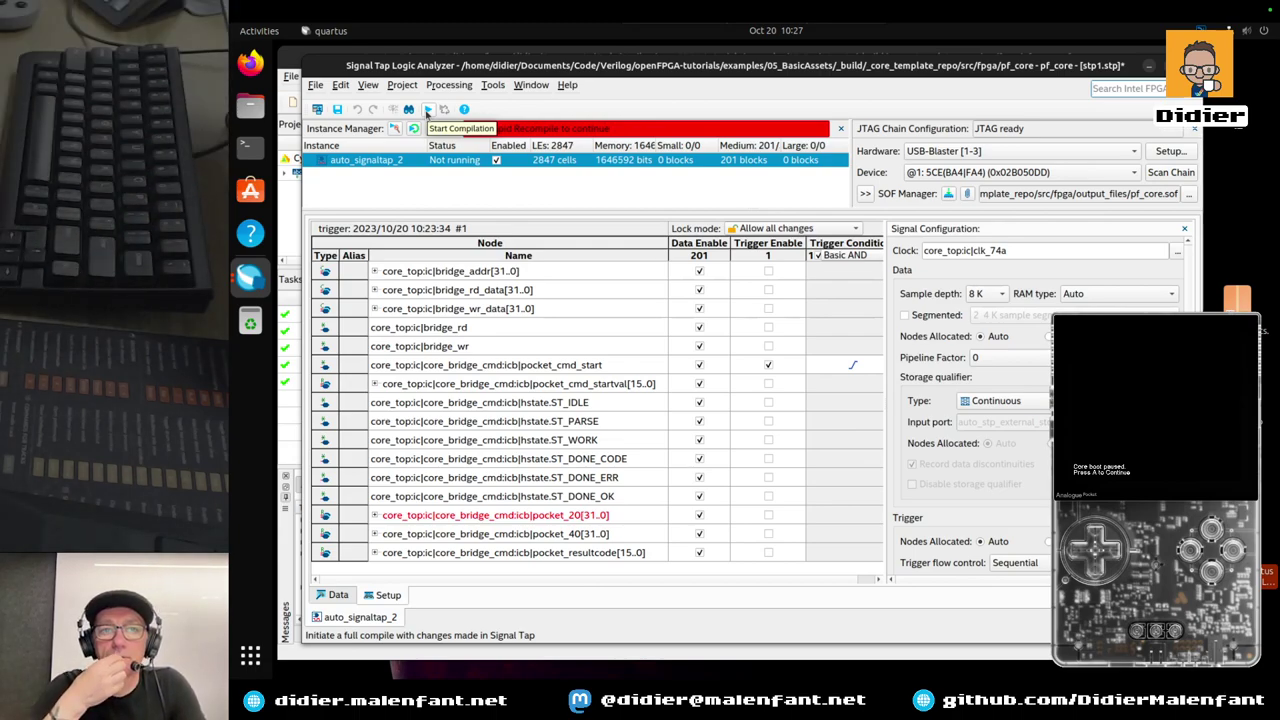
{"action": "left_click", "coordinate": [427, 110]}
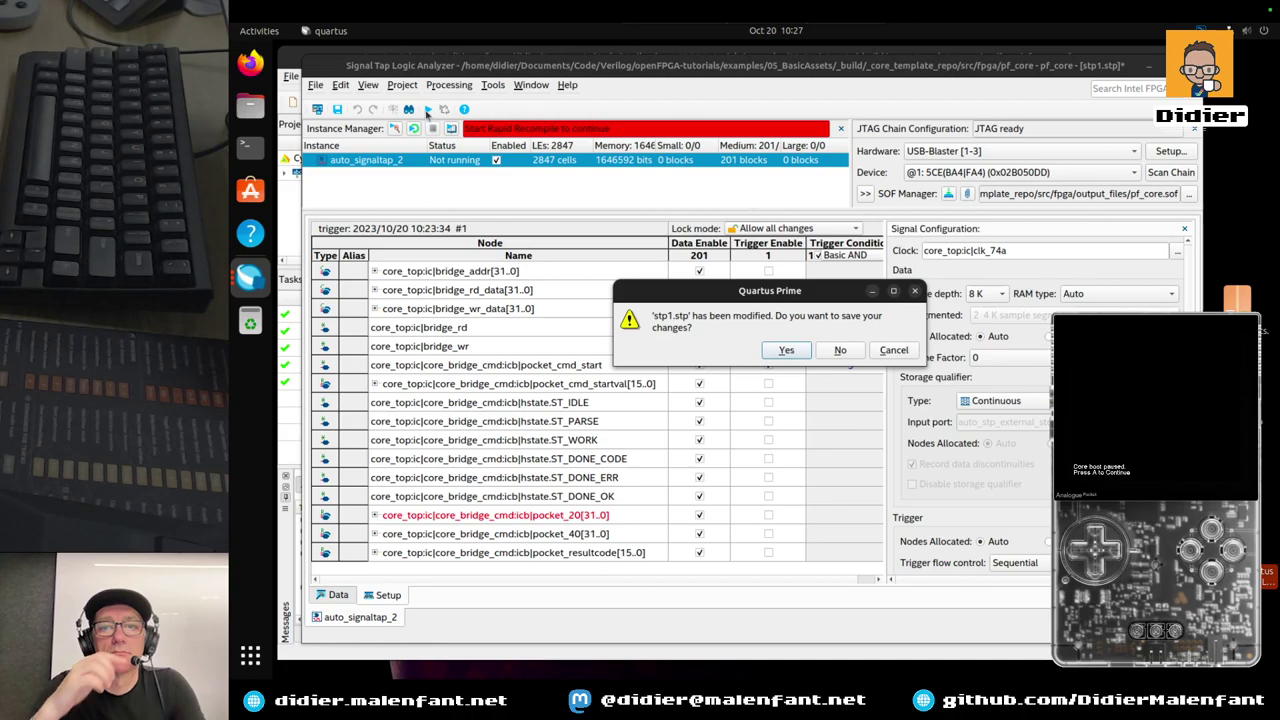
{"action": "left_click", "coordinate": [791, 353]}
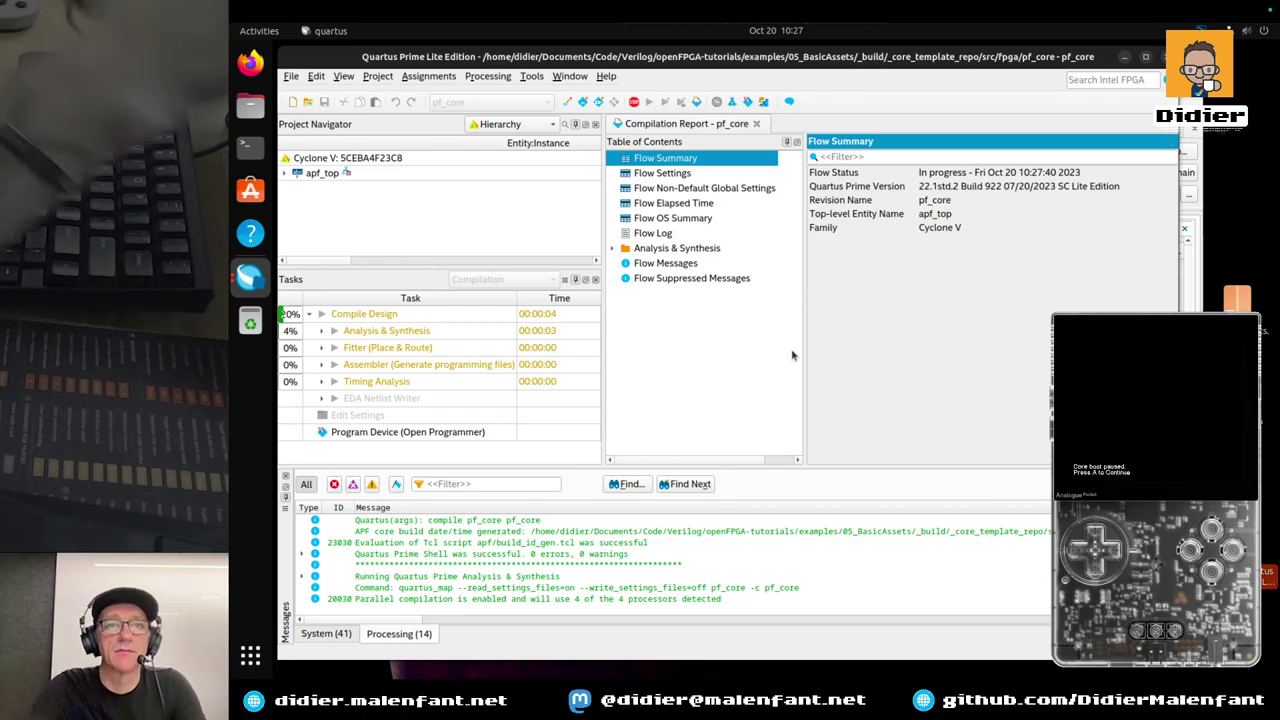
{"action": "mouse_move", "coordinate": [603, 228]}
{"action": "left_mouse_down"}
{"action": "mouse_move", "coordinate": [584, 226]}
{"action": "mouse_move", "coordinate": [597, 224]}
{"action": "left_mouse_up"}
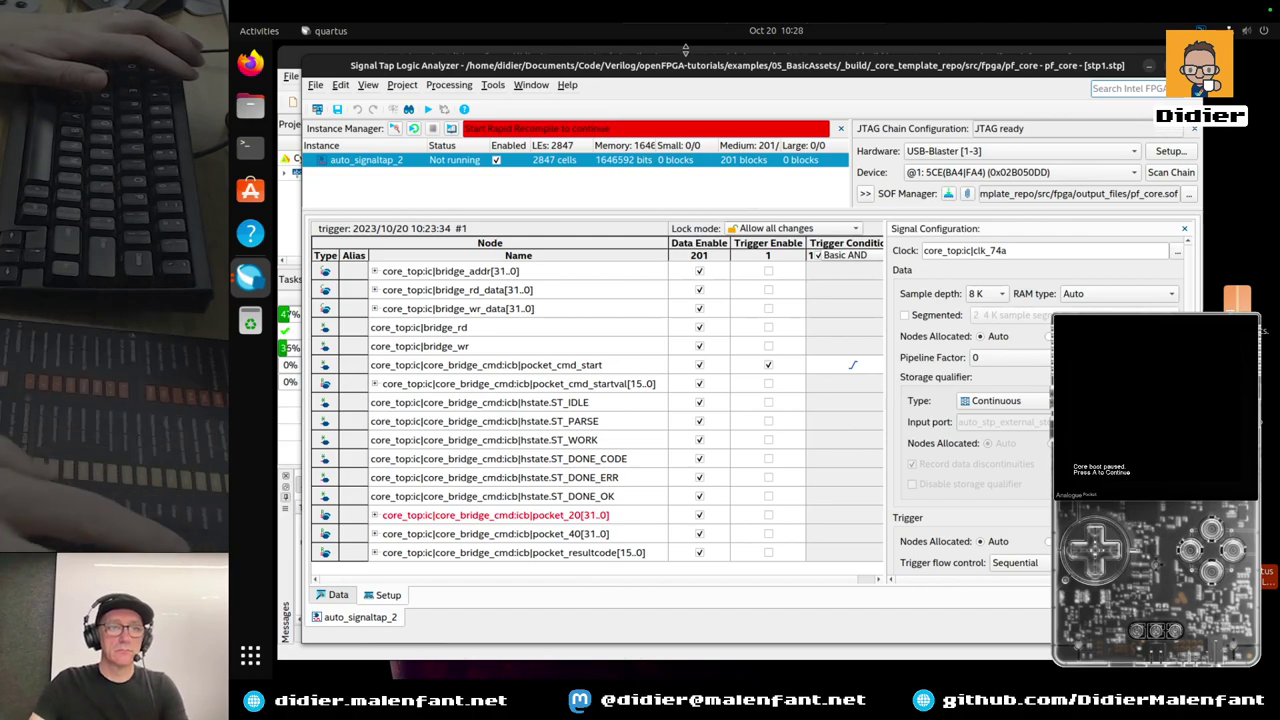
{"action": "left_click", "coordinate": [420, 50]}
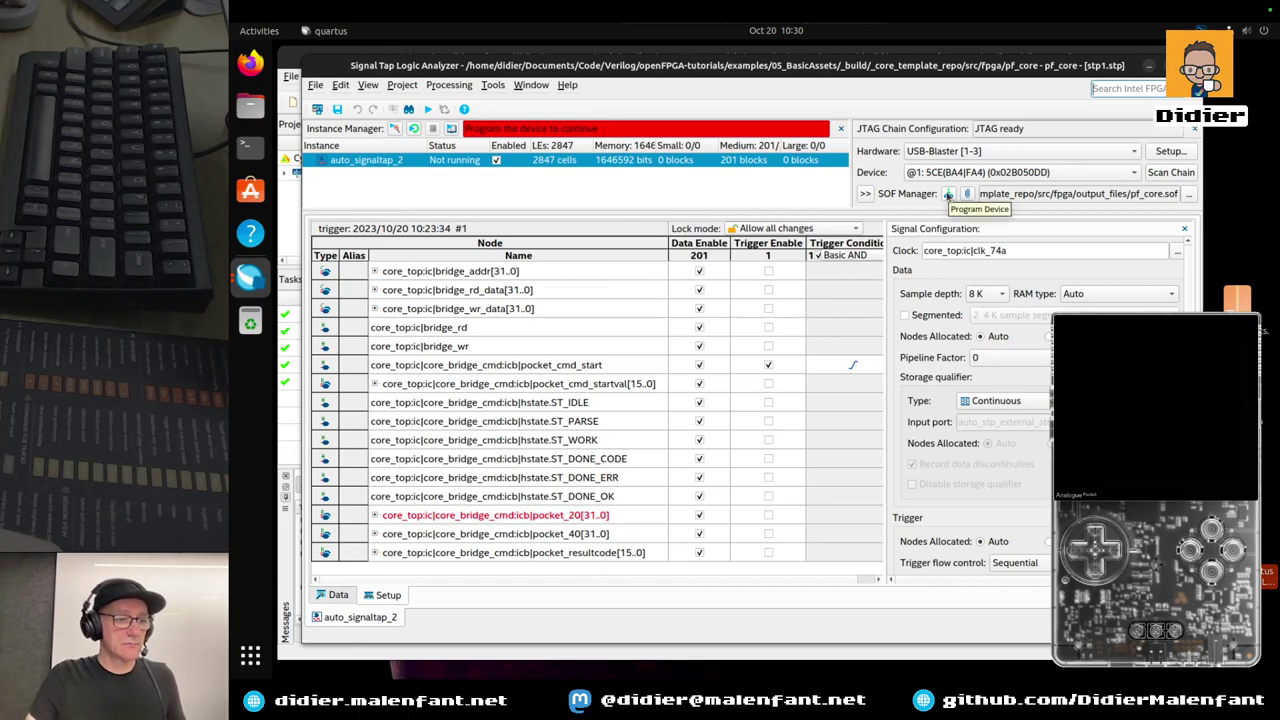
Program the device with the recompiled pf_core.sof, and run the analysis to capture the waveform around the pocket_cmd_start trigger
{"action": "left_click", "coordinate": [947, 195]}
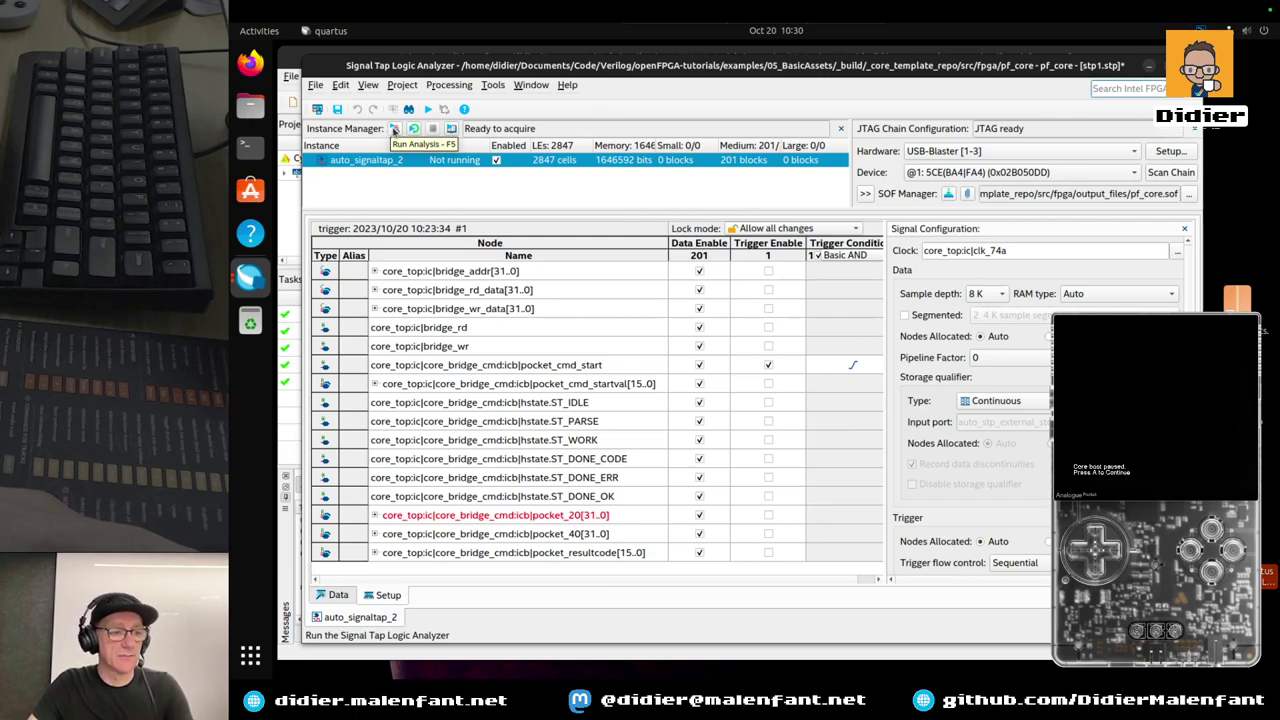
{"action": "left_click", "coordinate": [395, 130]}
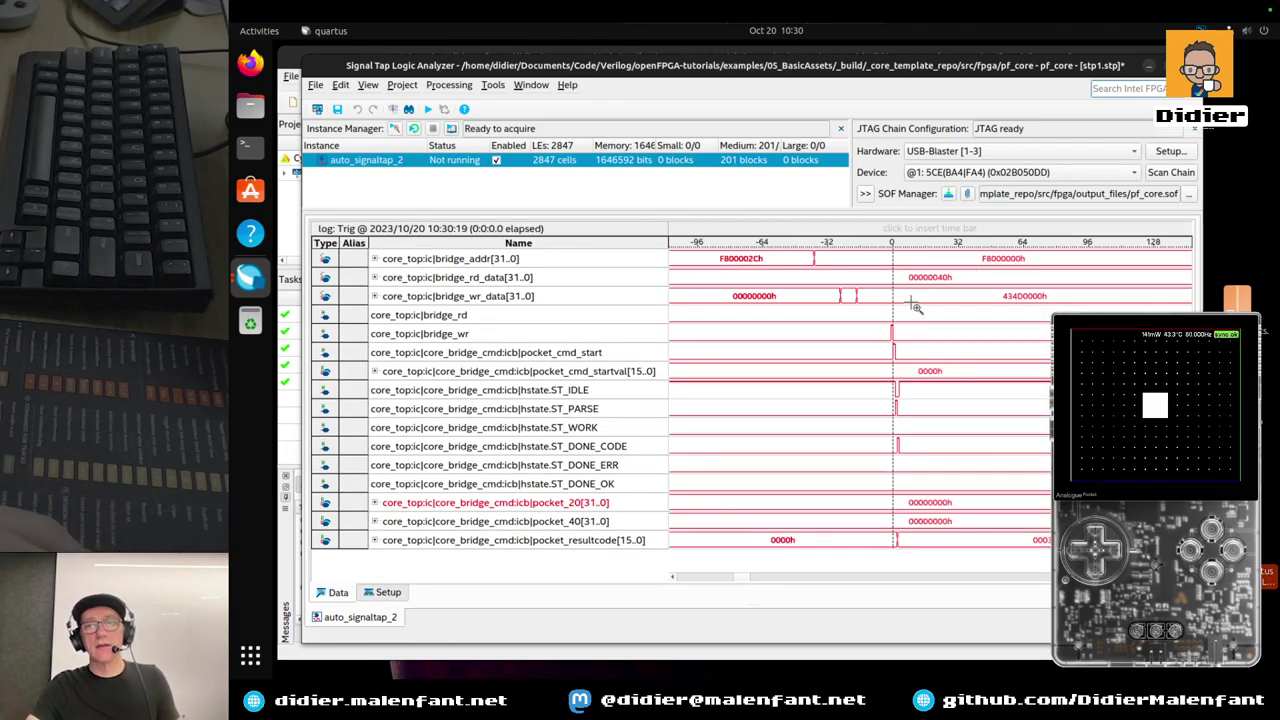
{"action": "left_click", "coordinate": [901, 402]}
{"action": "left_click", "coordinate": [899, 398]}
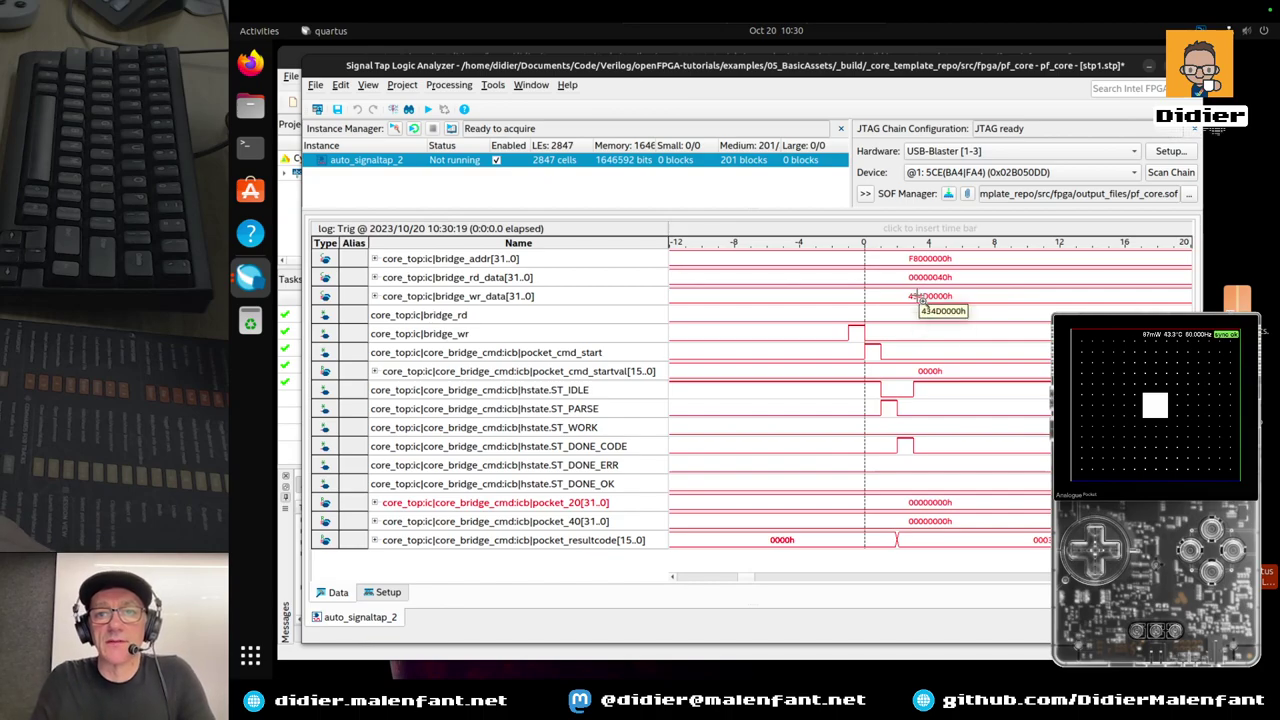
Compare the captured bridge_wr_data value with the Host (Pocket > Core) command/status stages in the Analogue developer docs in Safari
{"action": "key", "text": "ctrl+Right"}
{"action": "key", "text": "ctrl+Right"}
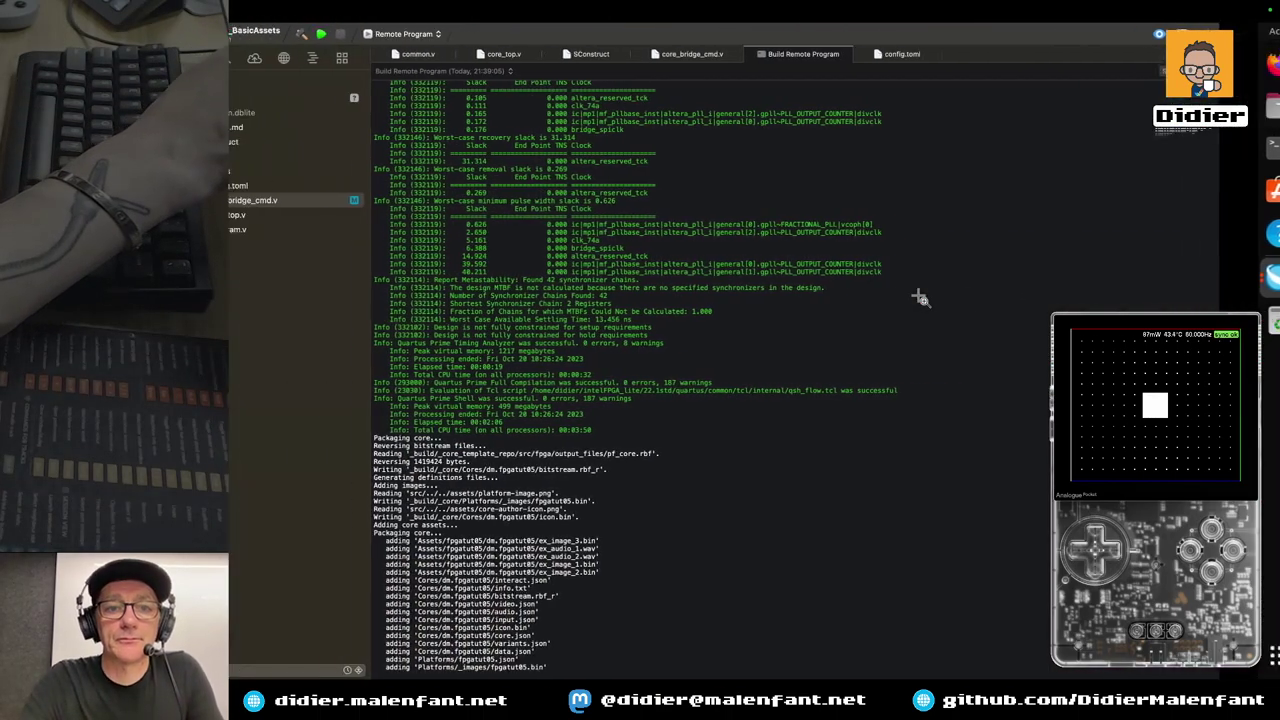
{"action": "scroll", "coordinate": [705, 332], "scroll_direction": "down", "scroll_amount": 2}
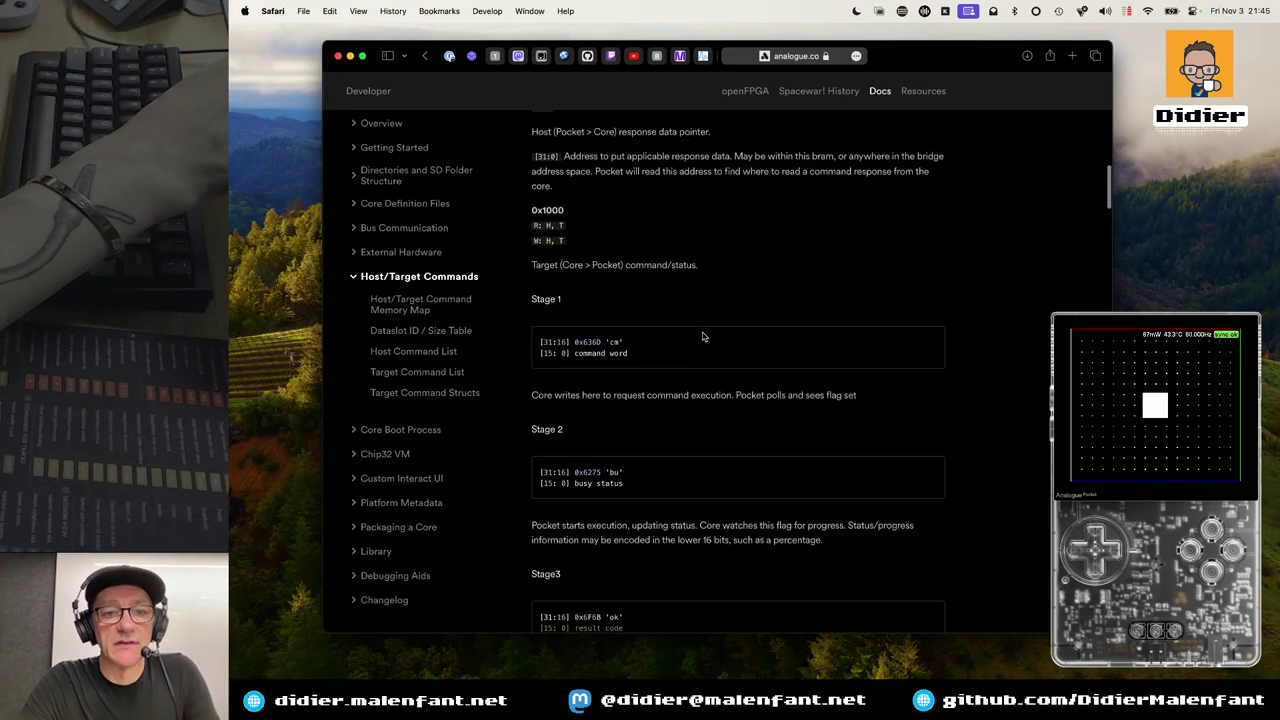
{"action": "key", "text": "ctrl+Left"}
{"action": "key", "text": "ctrl+Left"}
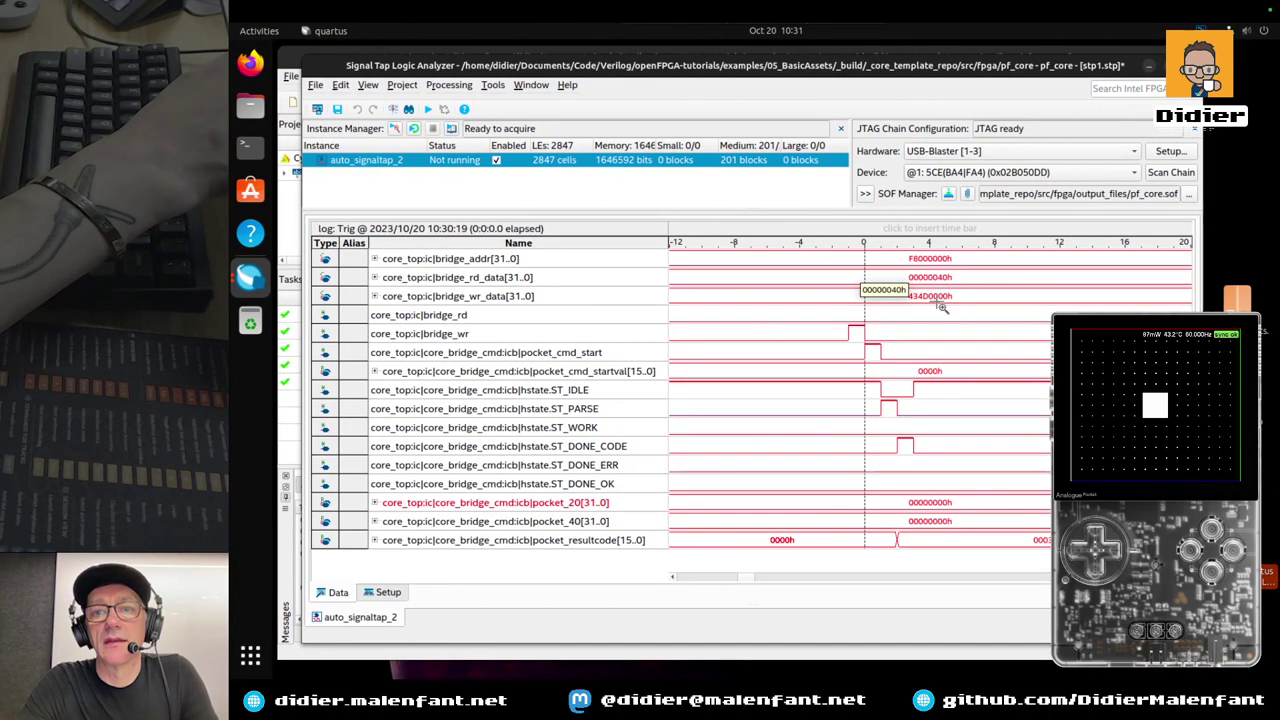
{"action": "key", "text": "ctrl+Right"}
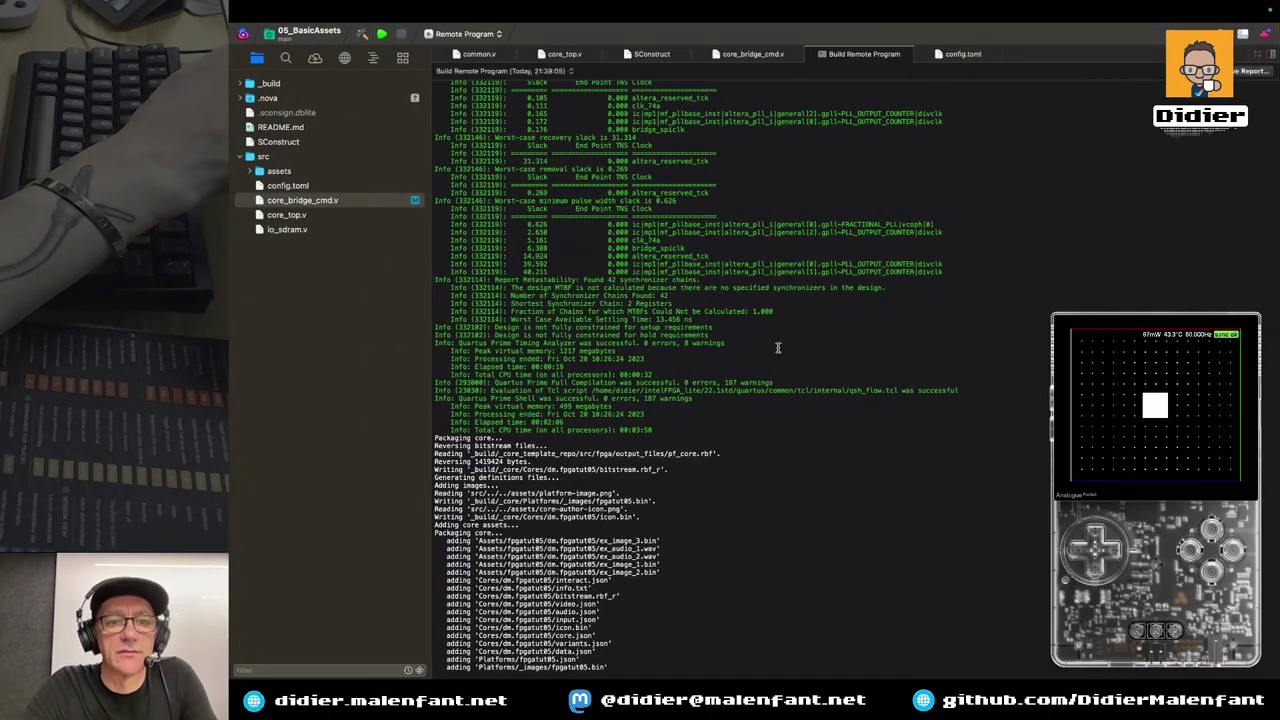
{"action": "key", "text": "ctrl+Right"}
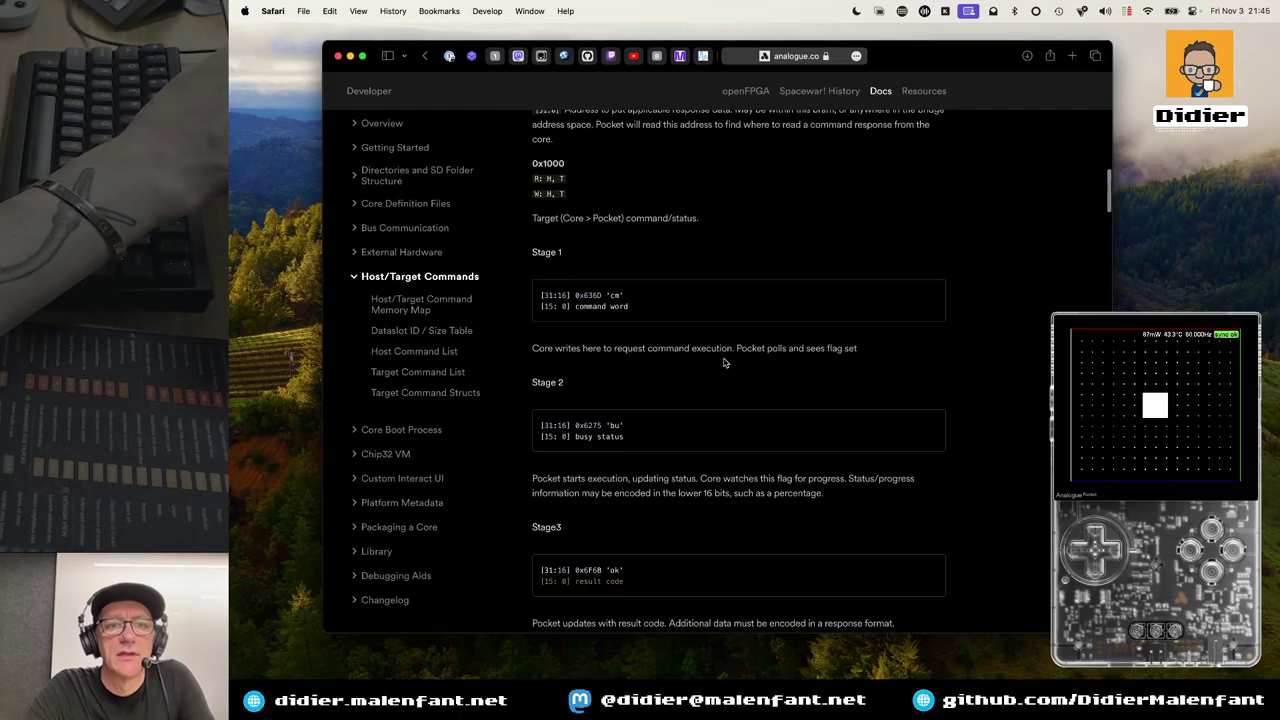
{"action": "scroll", "coordinate": [725, 362], "scroll_direction": "down", "scroll_amount": 1}
{"action": "scroll", "coordinate": [725, 362], "scroll_direction": "up", "scroll_amount": 15}
{"action": "scroll", "coordinate": [725, 362], "scroll_direction": "down", "scroll_amount": 5}
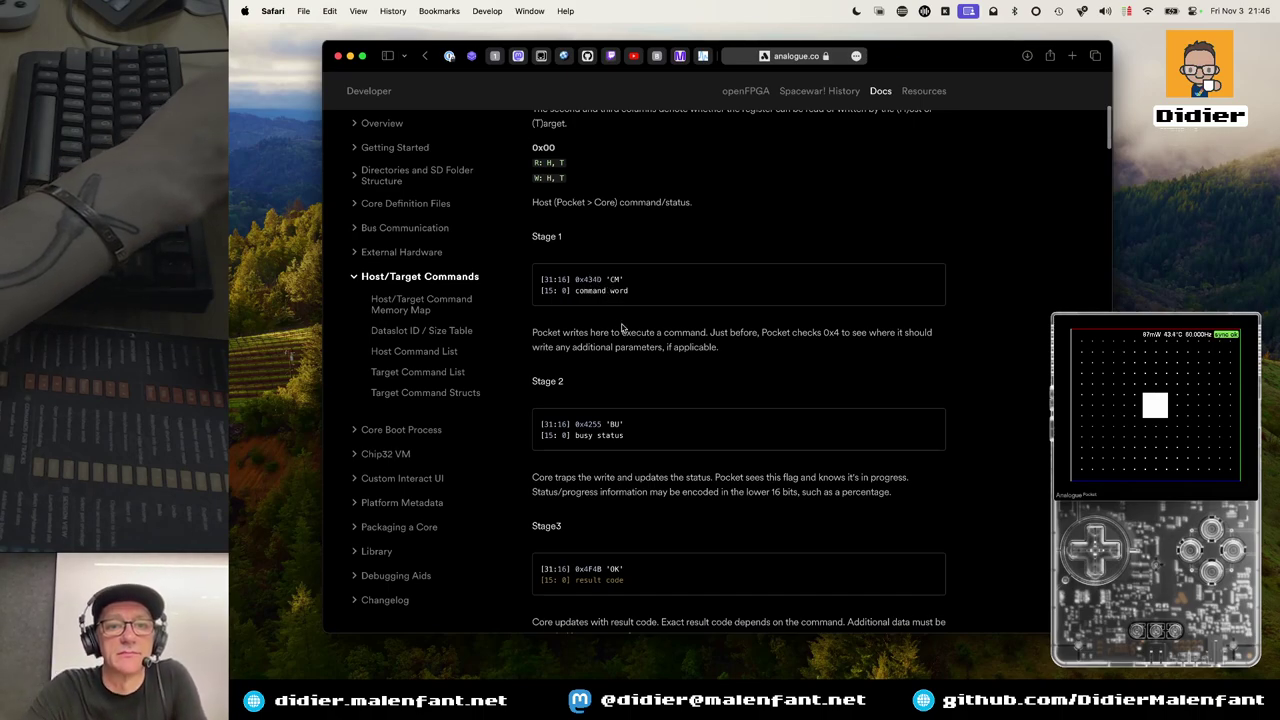
Look up the Request Status result codes in the Host Command List, and check pocket_resultcode in the Signal Tap waveform
{"action": "scroll", "coordinate": [624, 332], "scroll_direction": "down", "scroll_amount": 15}
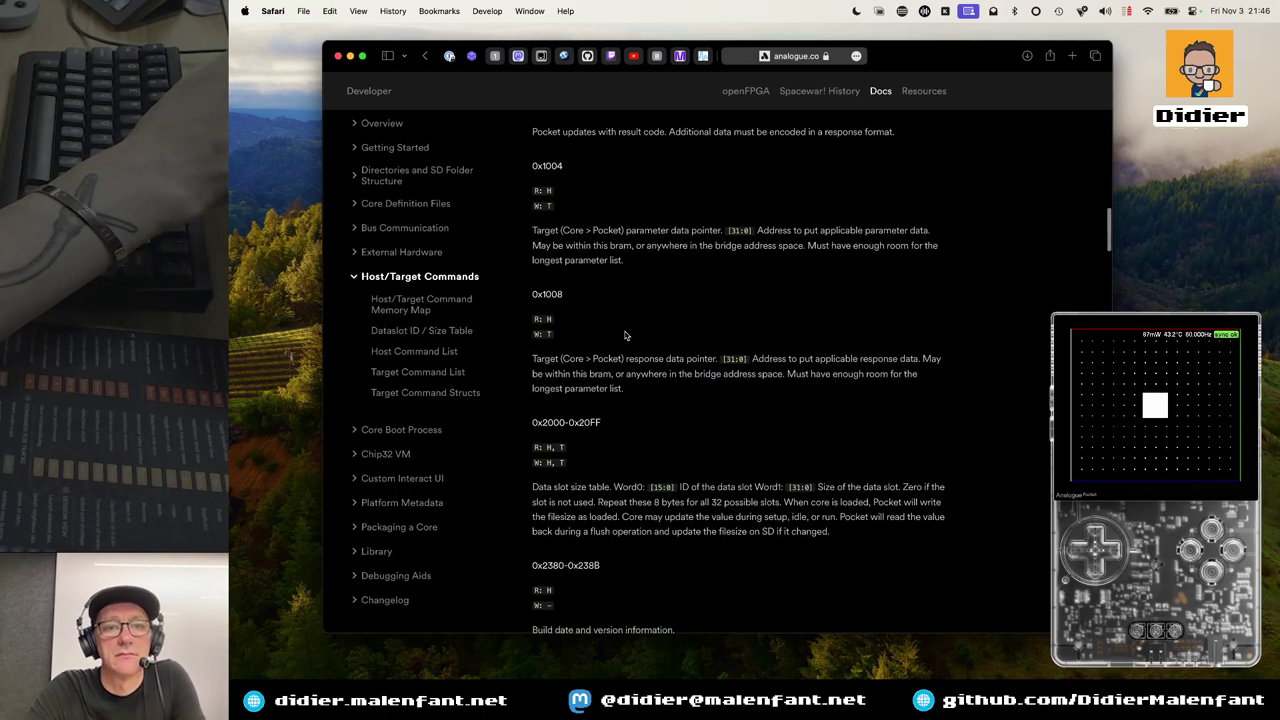
{"action": "scroll", "coordinate": [624, 335], "scroll_direction": "down", "scroll_amount": 10}
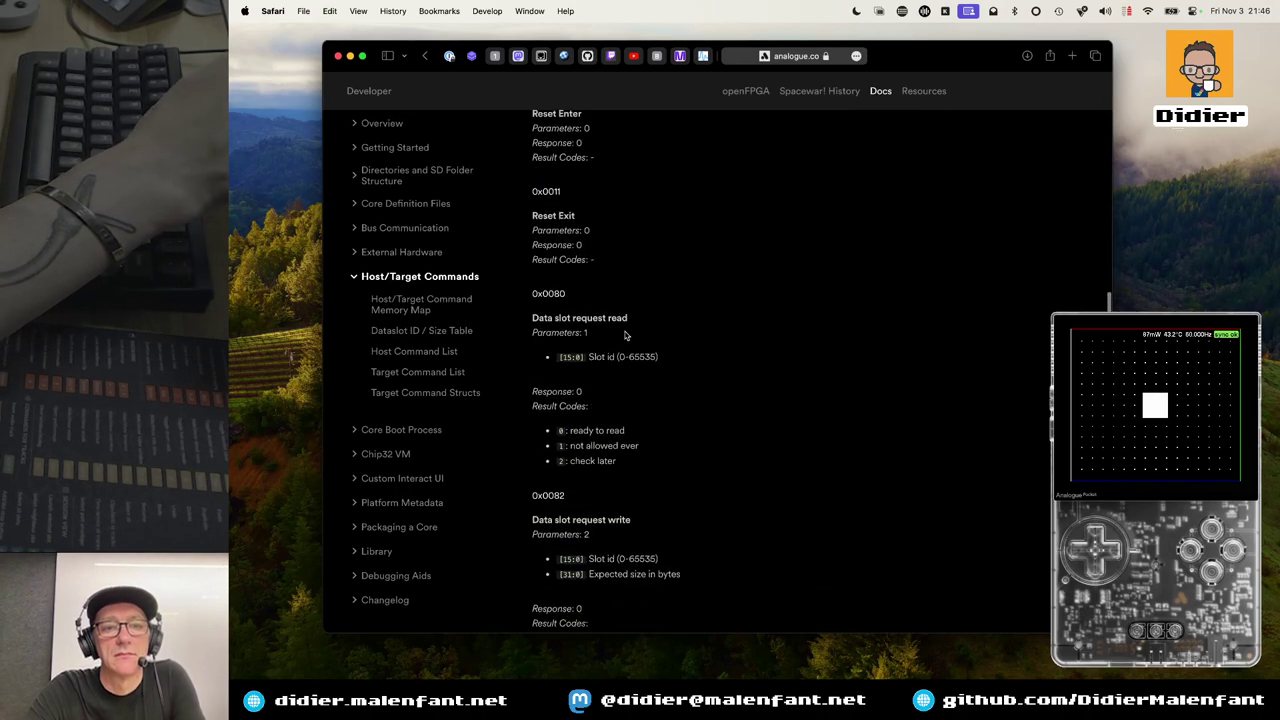
{"action": "scroll", "coordinate": [625, 336], "scroll_direction": "up", "scroll_amount": 8}
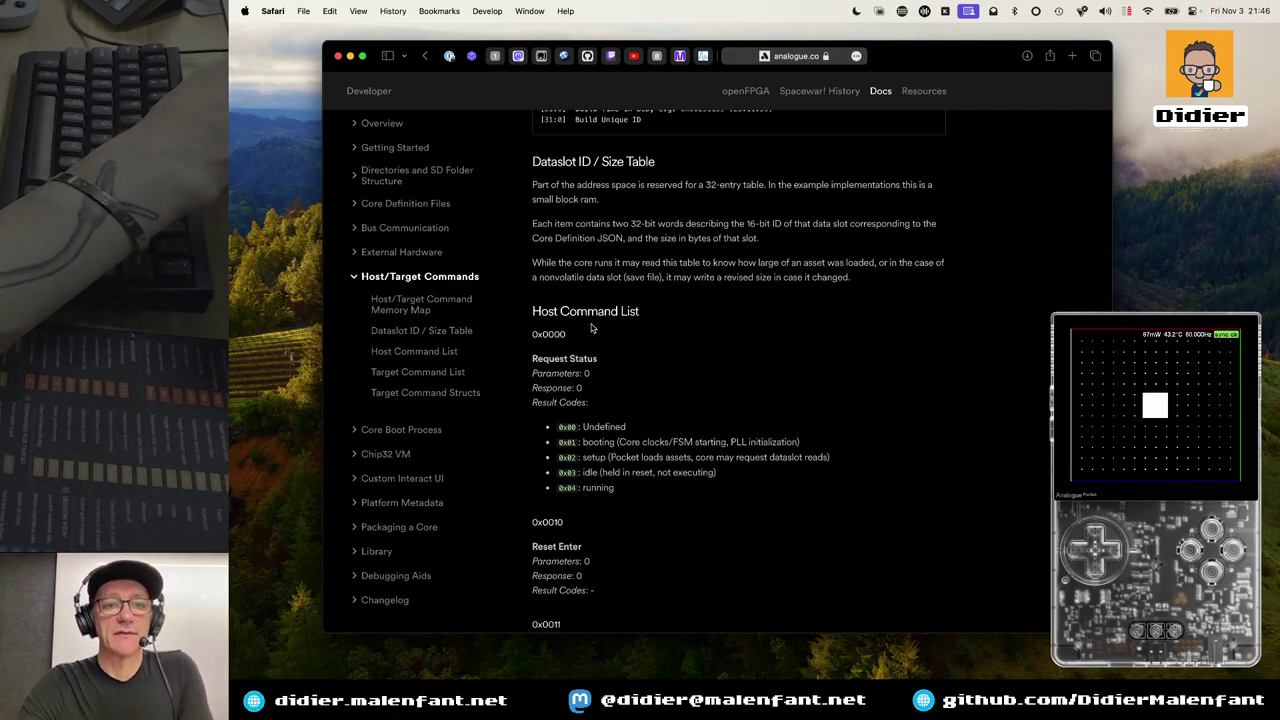
{"action": "key", "text": "ctrl+Right"}
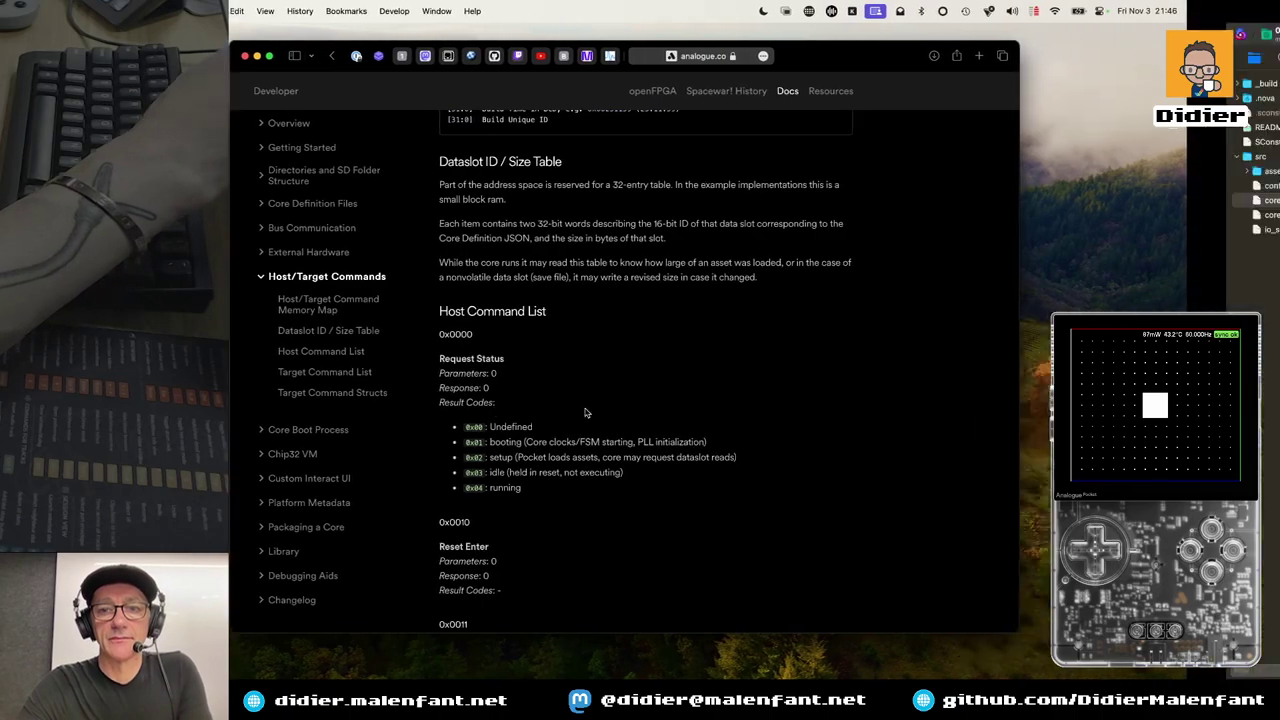
{"action": "key", "text": "ctrl+Right"}
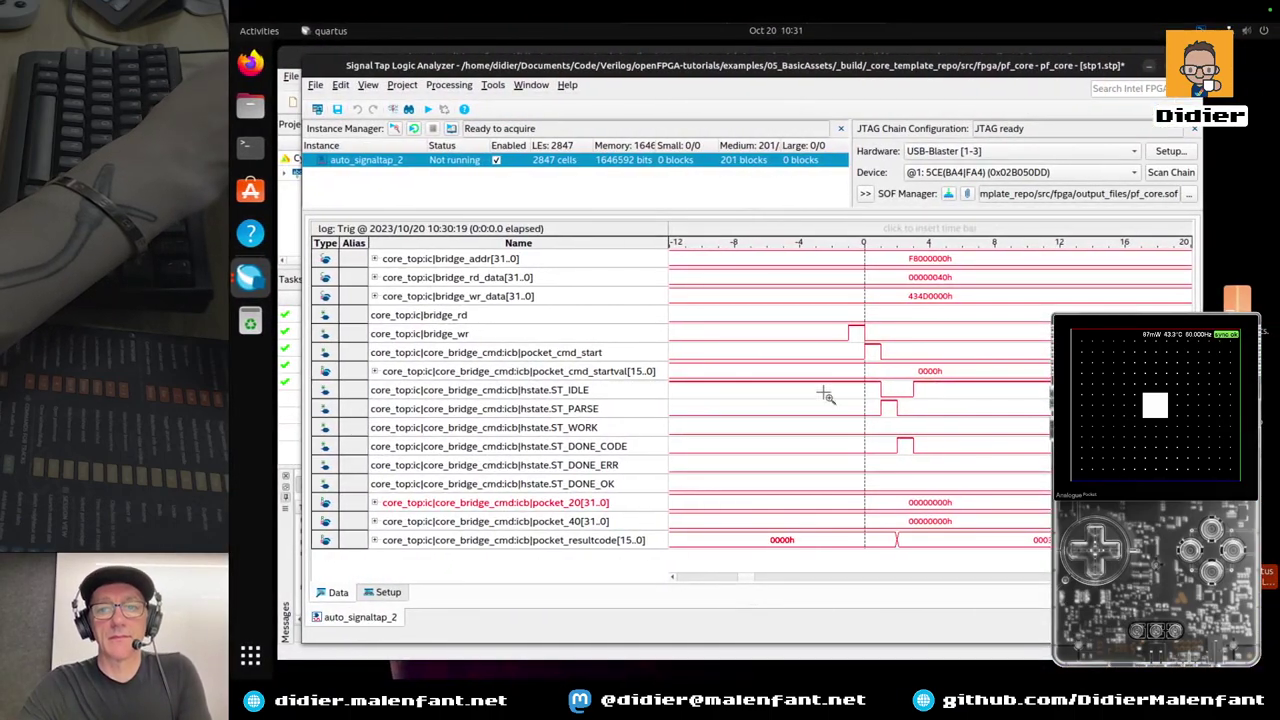
{"action": "scroll", "coordinate": [749, 578], "scroll_direction": "down", "scroll_amount": 2}
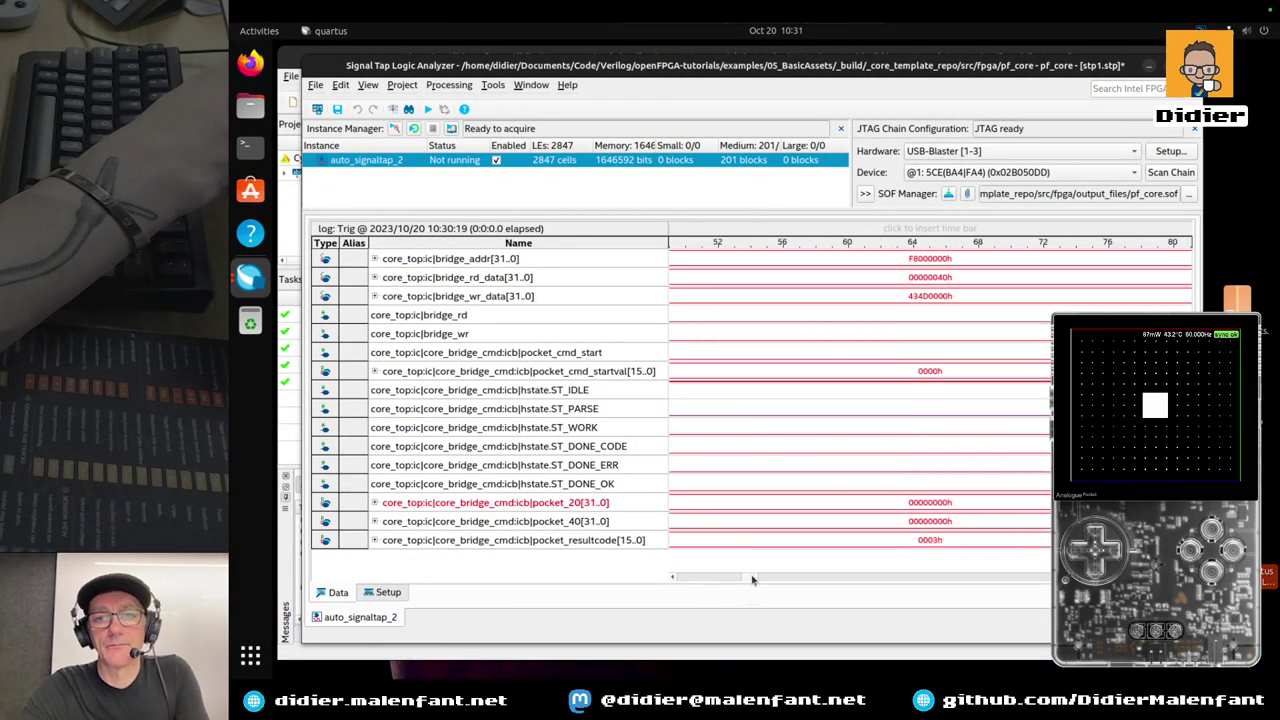
{"action": "scroll", "coordinate": [749, 578], "scroll_direction": "up", "scroll_amount": 2}
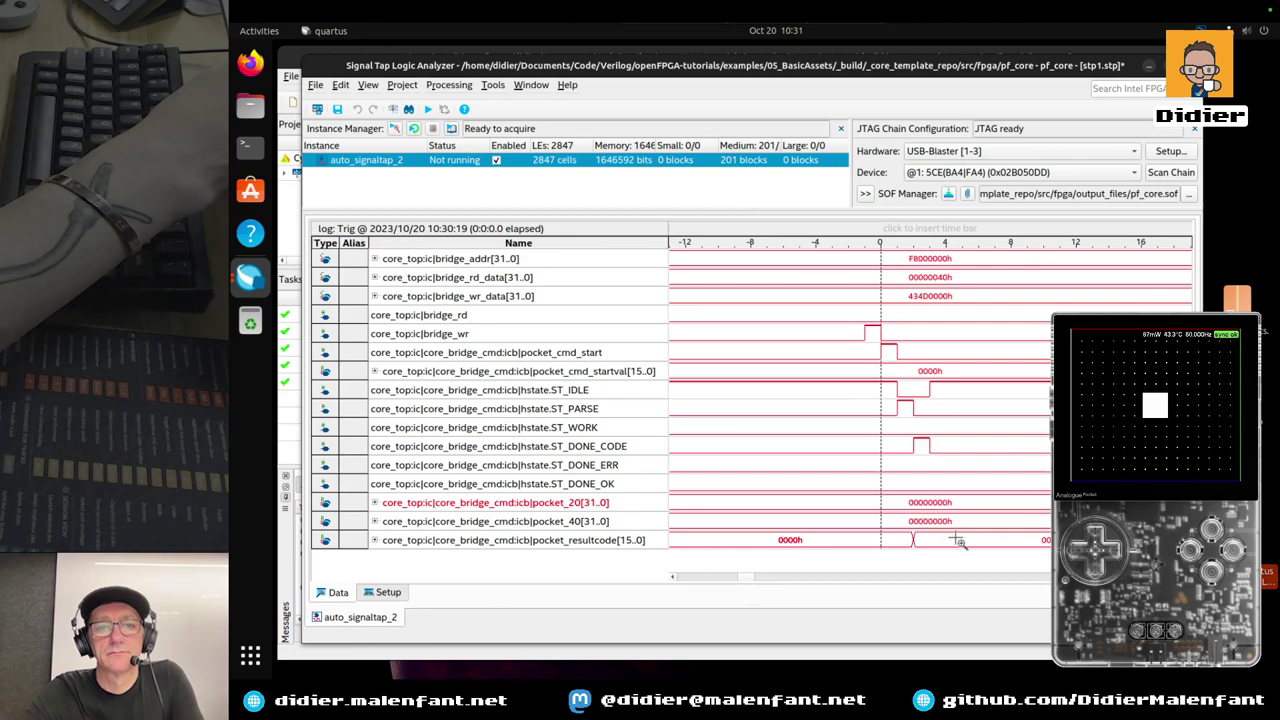
Move the pocket_20[31..0] node directly below pocket_cmd_startval[15..0] in the Signal Tap setup list
{"action": "left_click", "coordinate": [636, 503]}
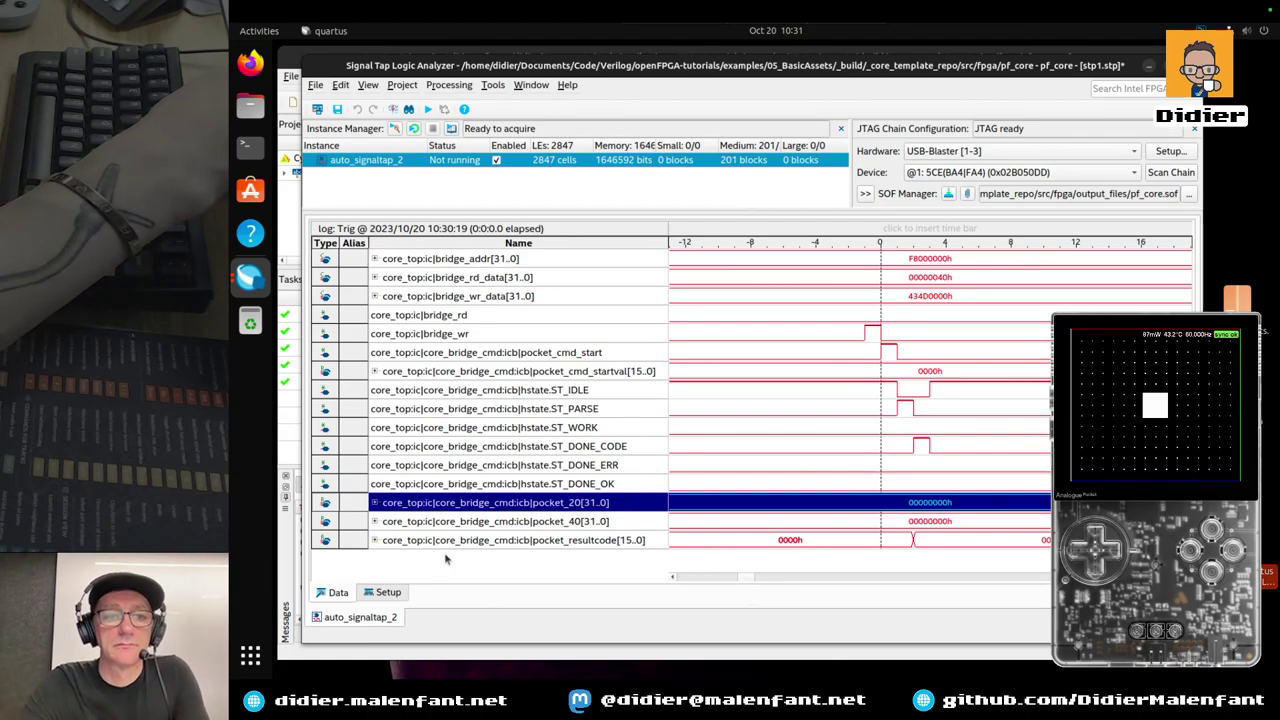
{"action": "left_click", "coordinate": [388, 593]}
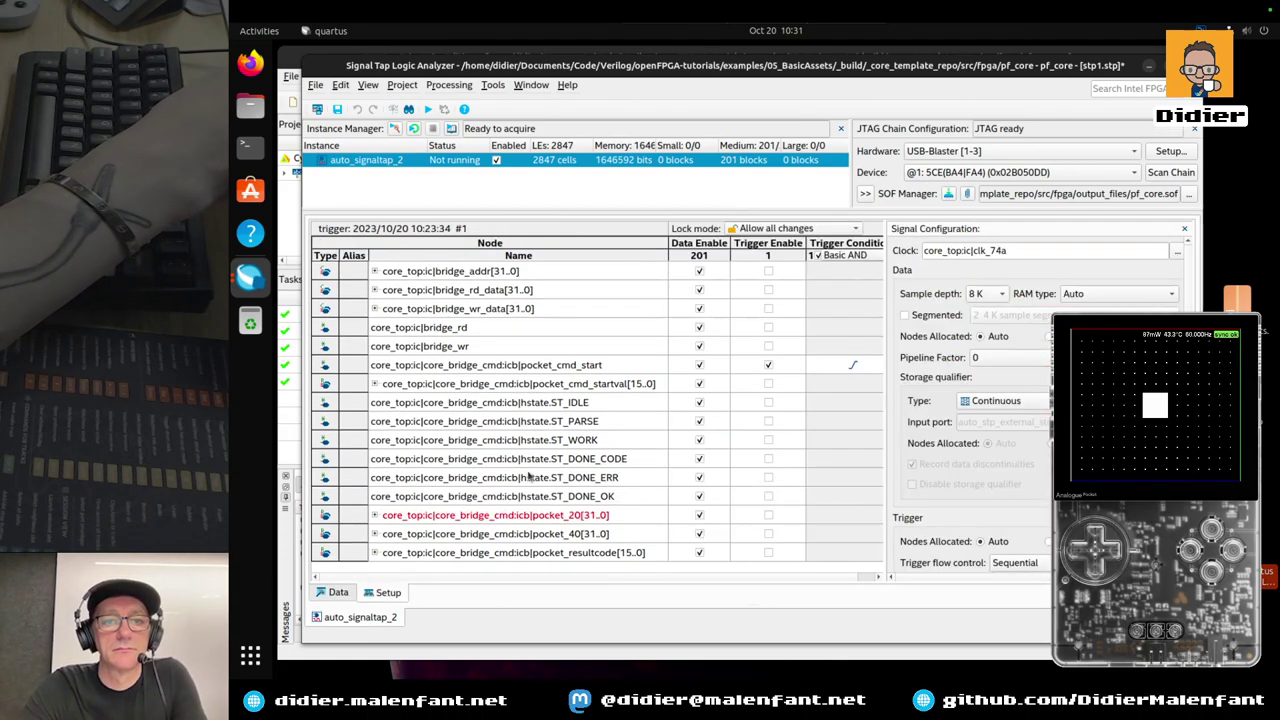
{"action": "left_click", "coordinate": [632, 514]}
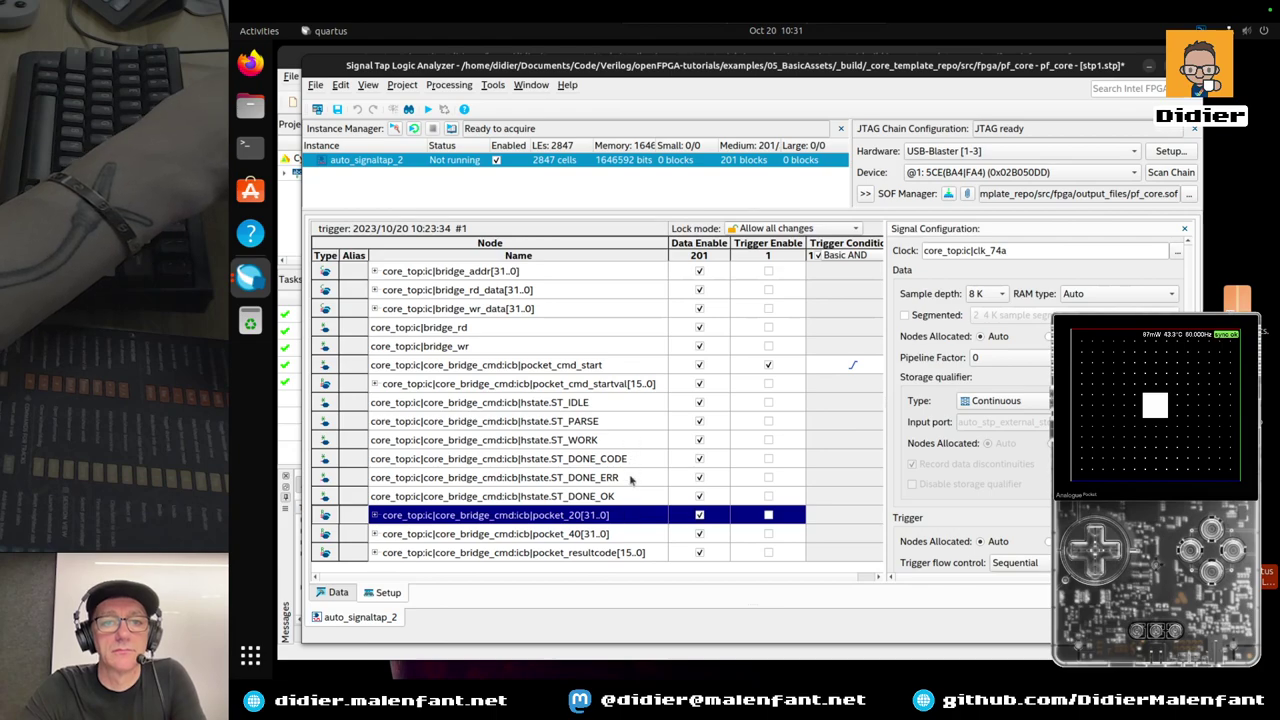
{"action": "left_click_drag", "start_coordinate": [630, 490], "coordinate": [624, 400]}
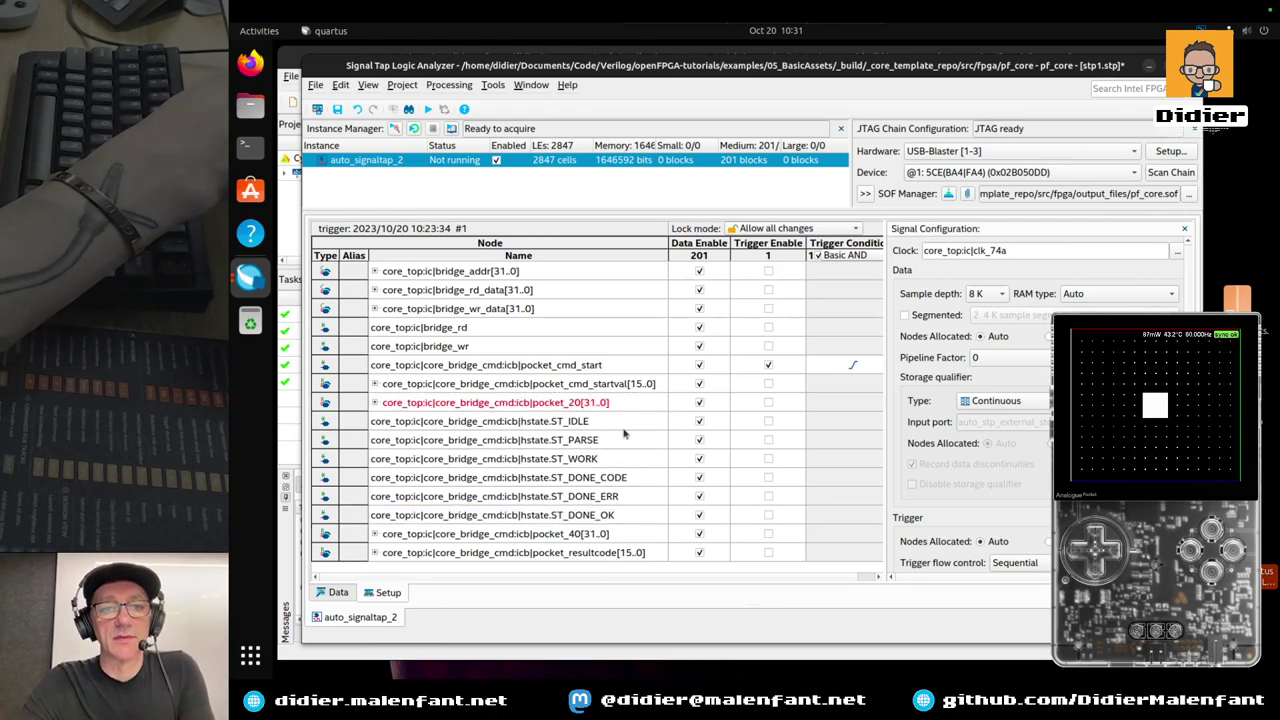
Move the pocket_40[31..0] and pocket_resultcode[15..0] nodes directly below pocket_20[31..0] in the Signal Tap setup list
{"action": "left_click", "coordinate": [631, 537]}
{"action": "left_click_drag", "start_coordinate": [631, 537], "coordinate": [627, 418]}
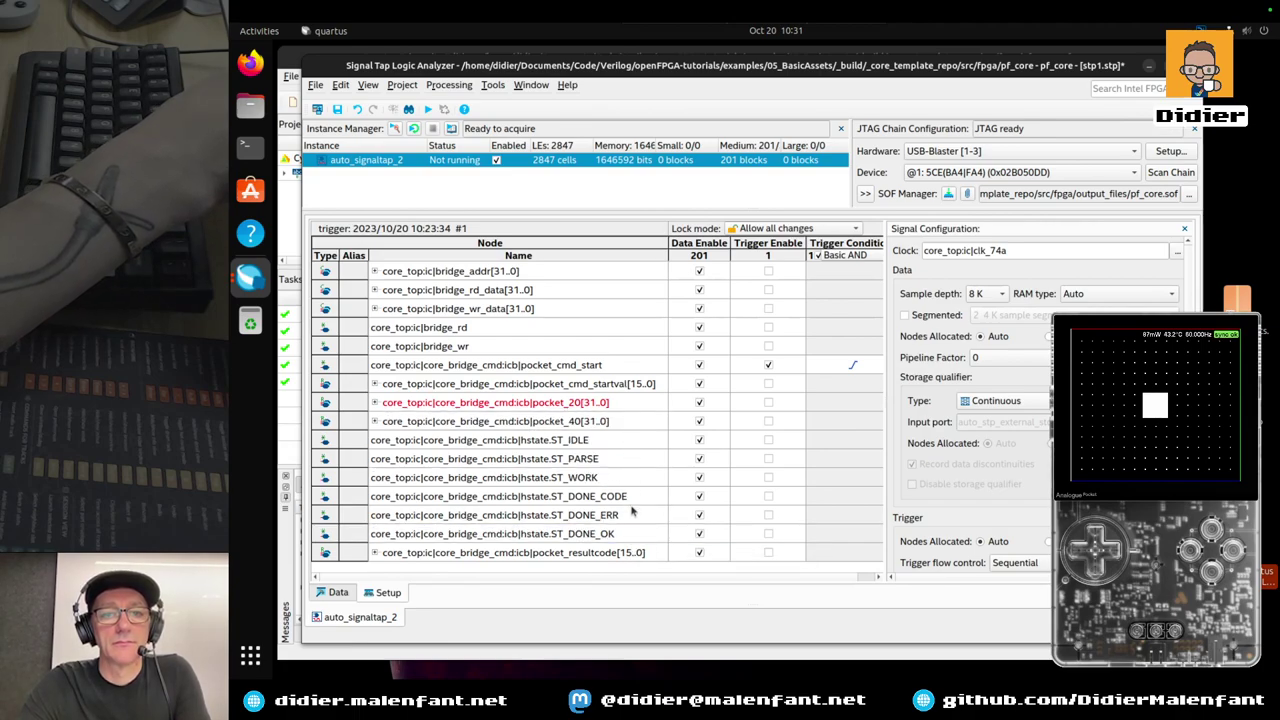
{"action": "left_click", "coordinate": [655, 553]}
{"action": "left_click_drag", "start_coordinate": [655, 553], "coordinate": [645, 440]}
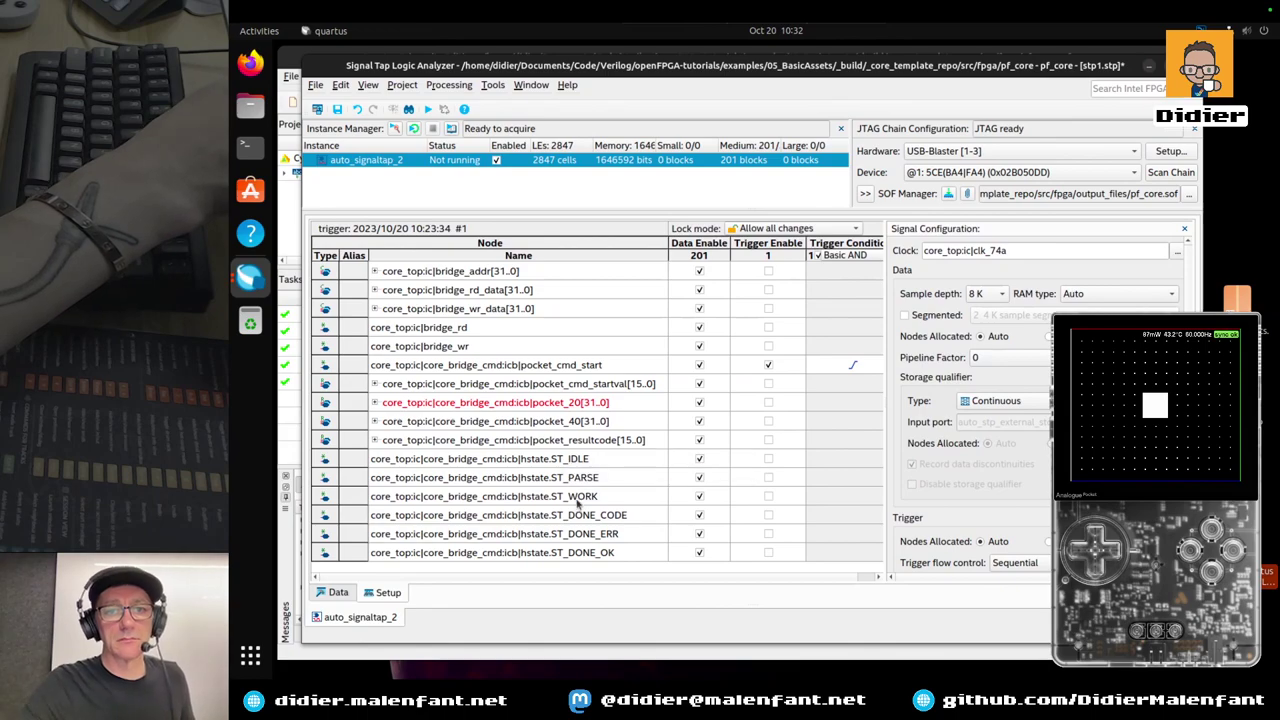
Show the captured waveform data and examine bridge_wr_data, pocket_resultcode and the hstate signals around the pocket_cmd_start trigger
{"action": "left_click", "coordinate": [282, 225]}
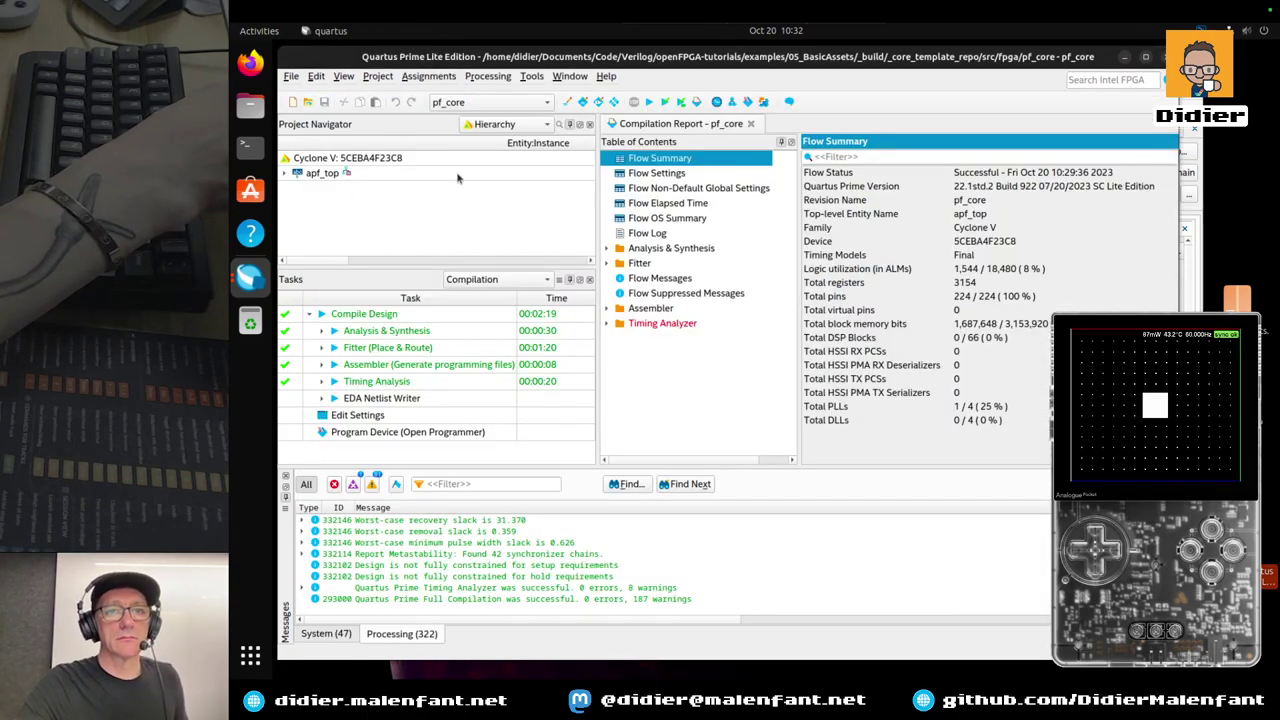
{"action": "key", "text": "alt+Tab"}
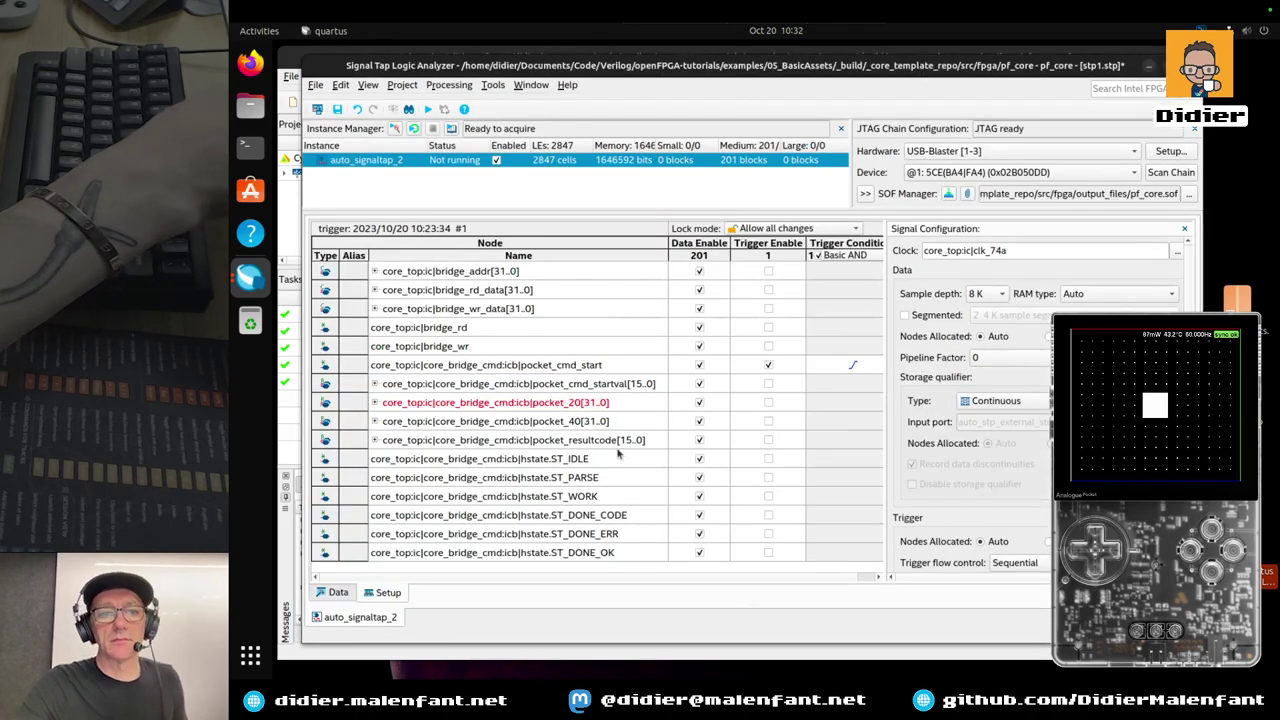
{"action": "left_click", "coordinate": [338, 593]}
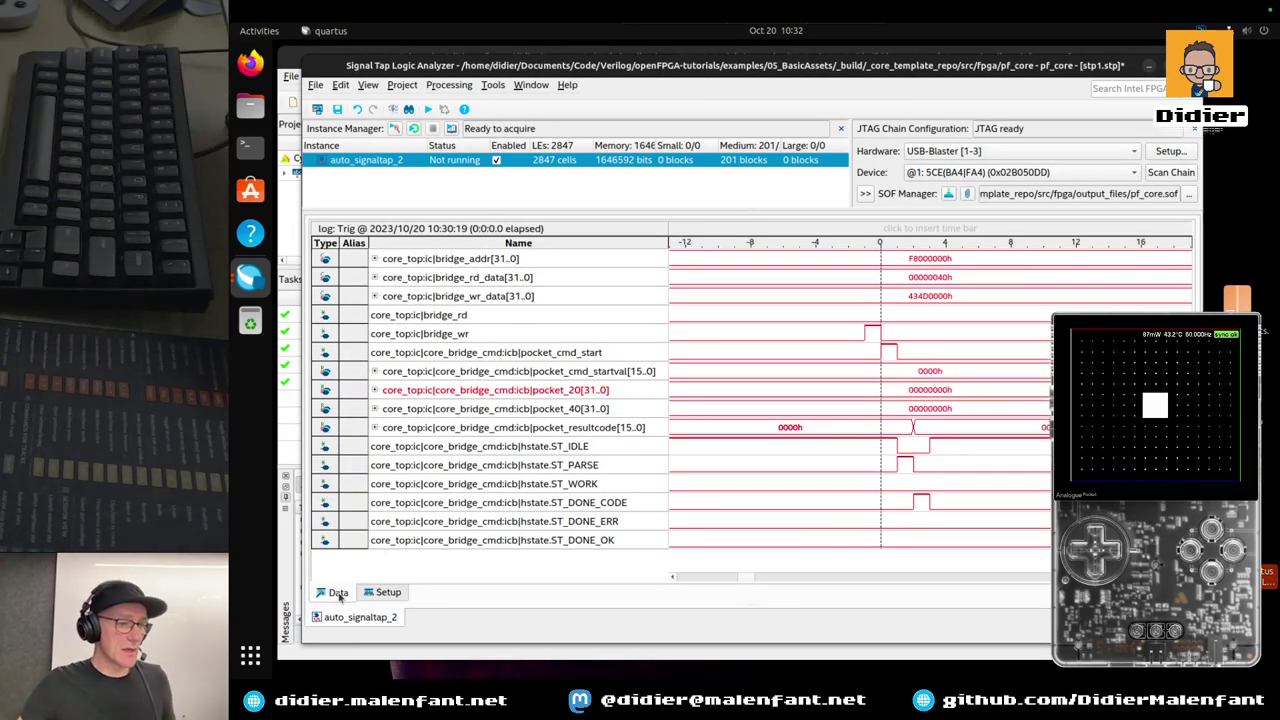
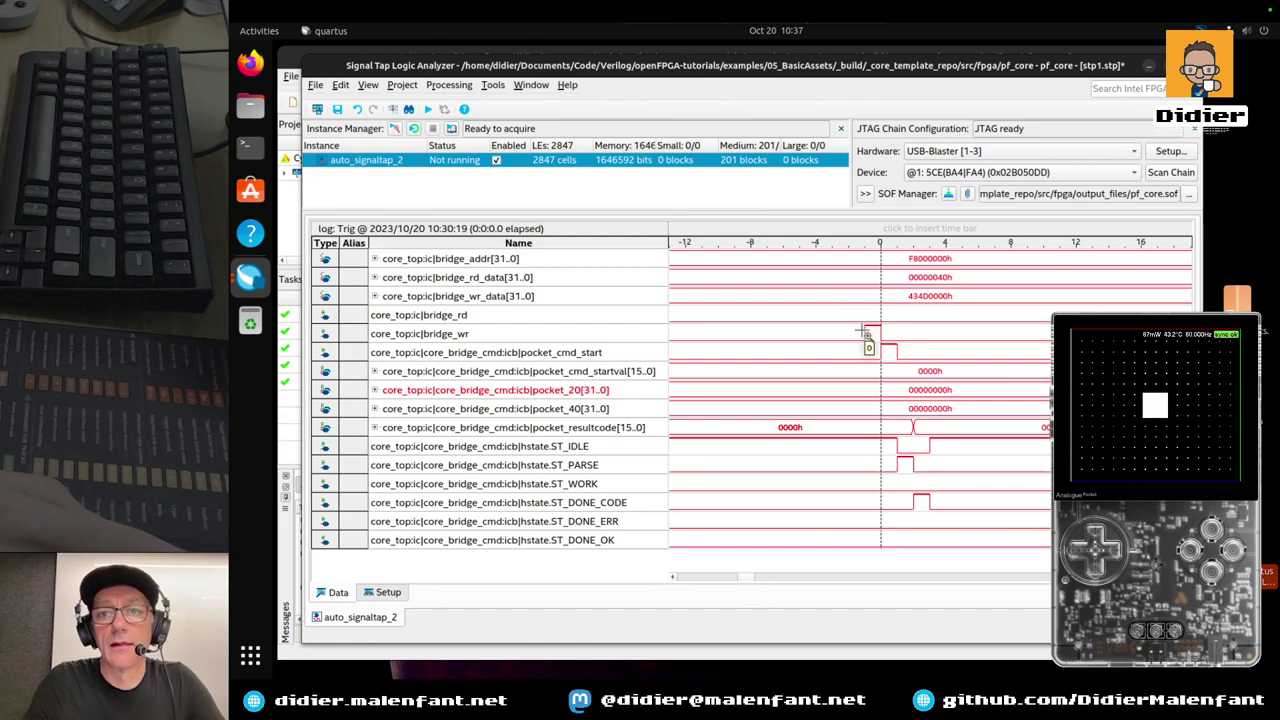
{"action": "mouse_move", "coordinate": [900, 297]}
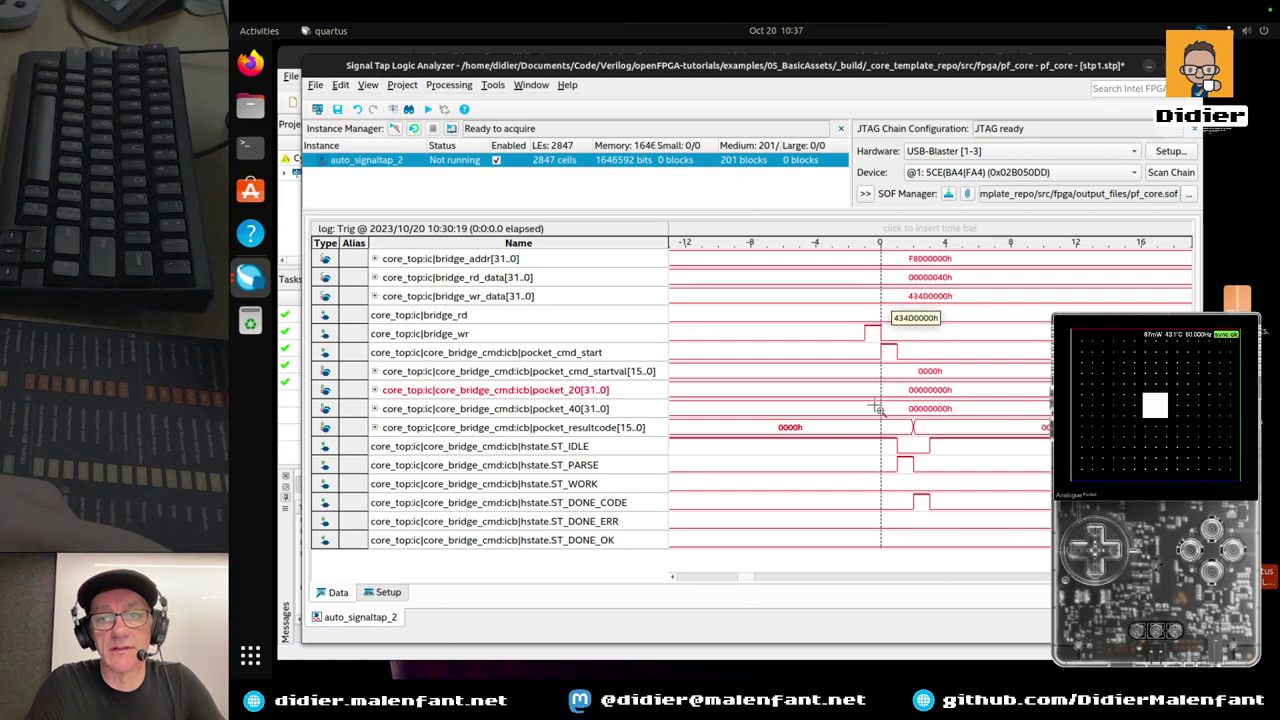
{"action": "mouse_move", "coordinate": [935, 424]}
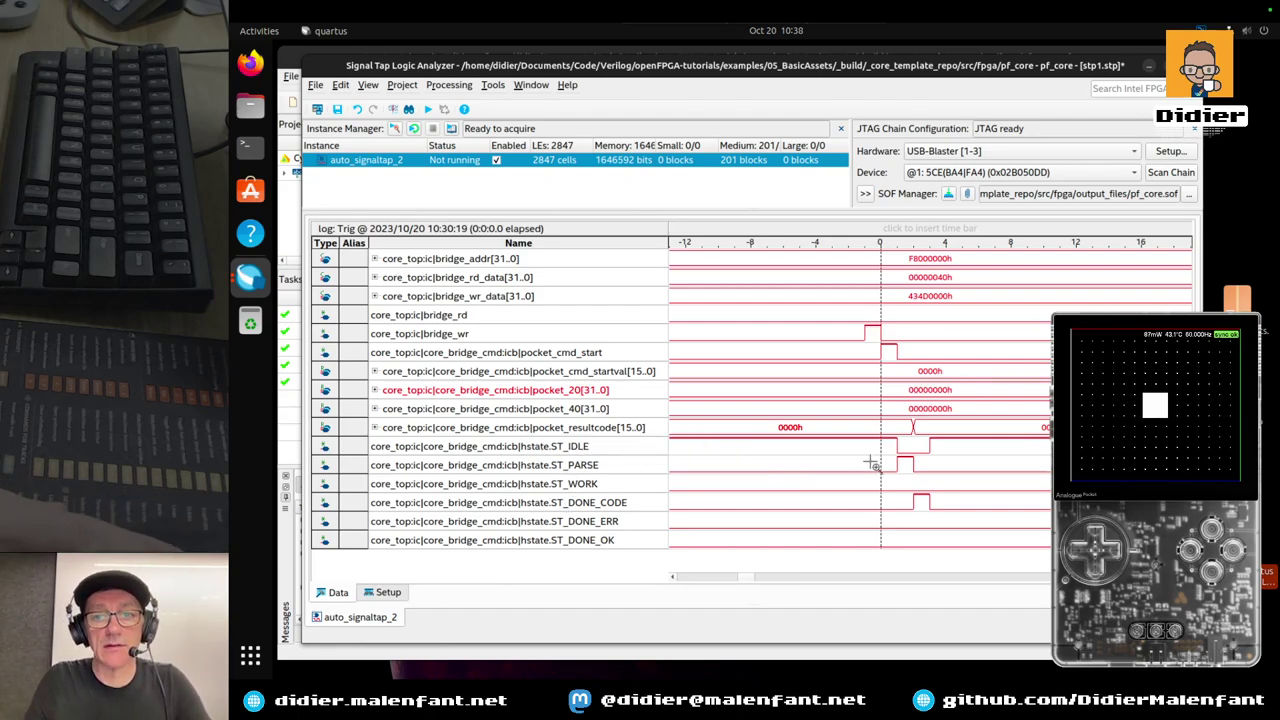
{"action": "mouse_move", "coordinate": [906, 466]}
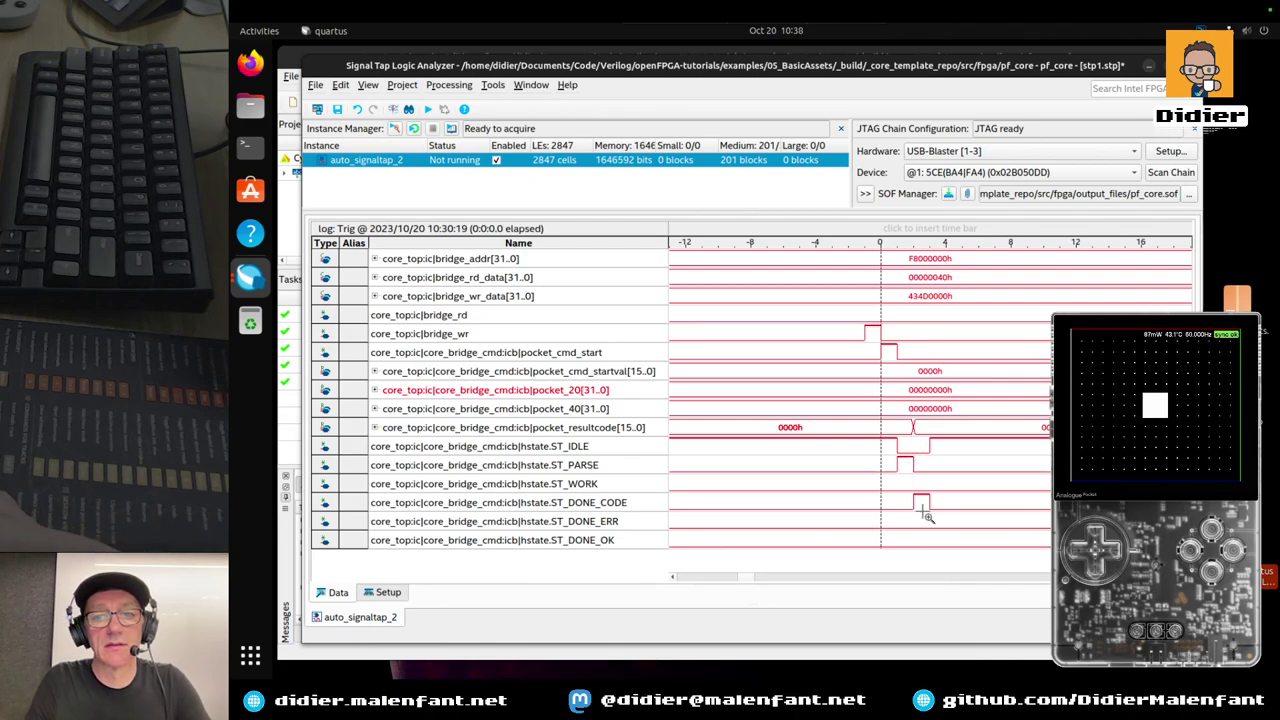
{"action": "mouse_move", "coordinate": [944, 522]}
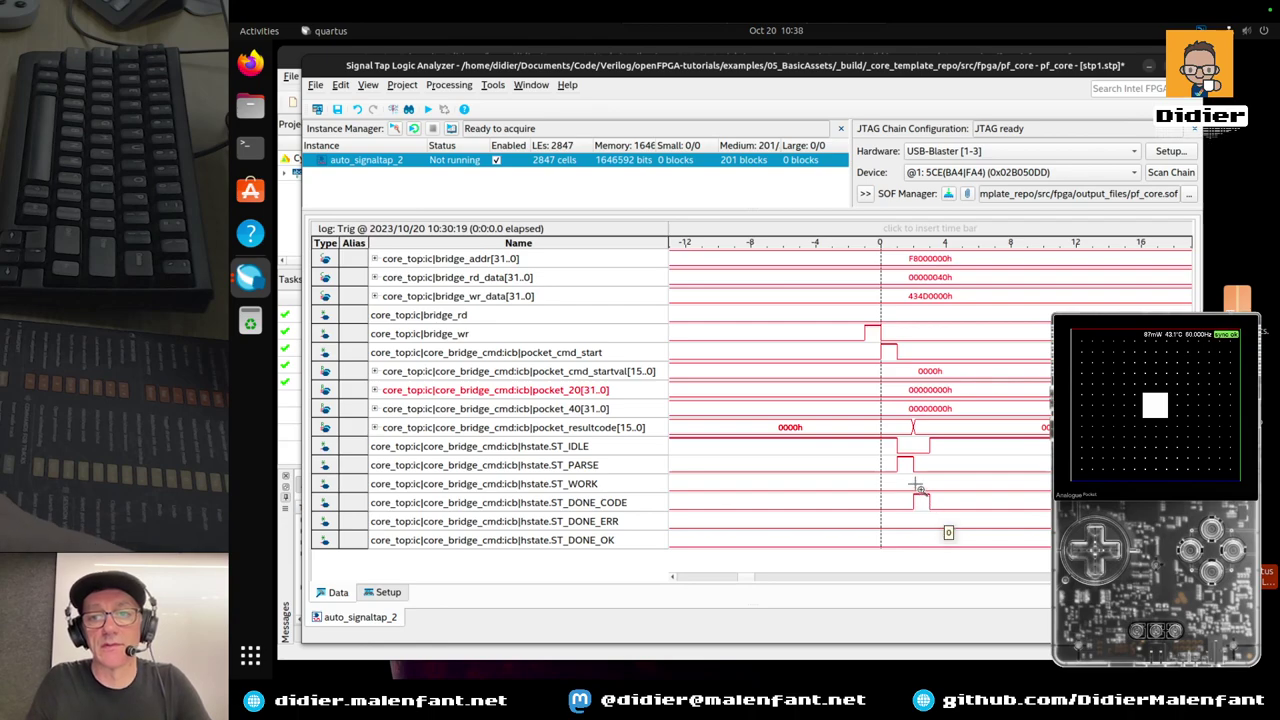
{"action": "mouse_move", "coordinate": [931, 439]}
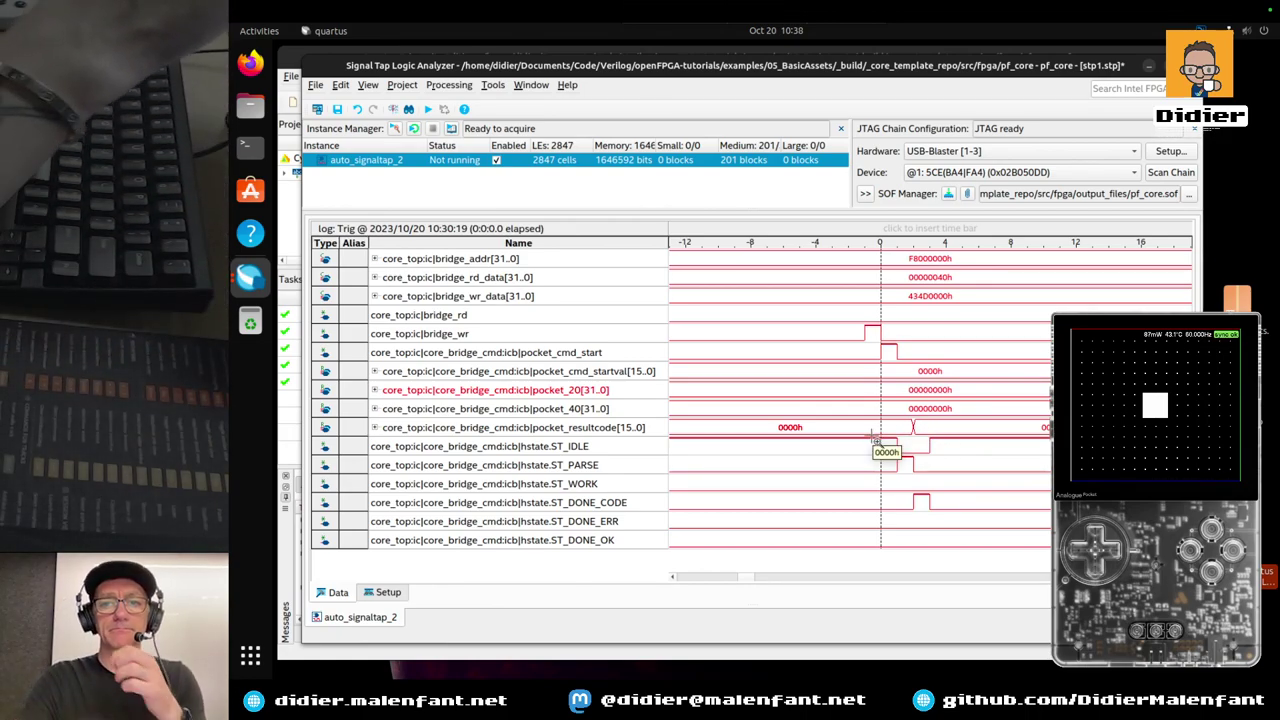
Switch to Nova and trace the bridge_wr handling and the ST_IDLE and ST_PARSE states in core_bridge_cmd.v
{"action": "key", "text": "ctrl+Left"}
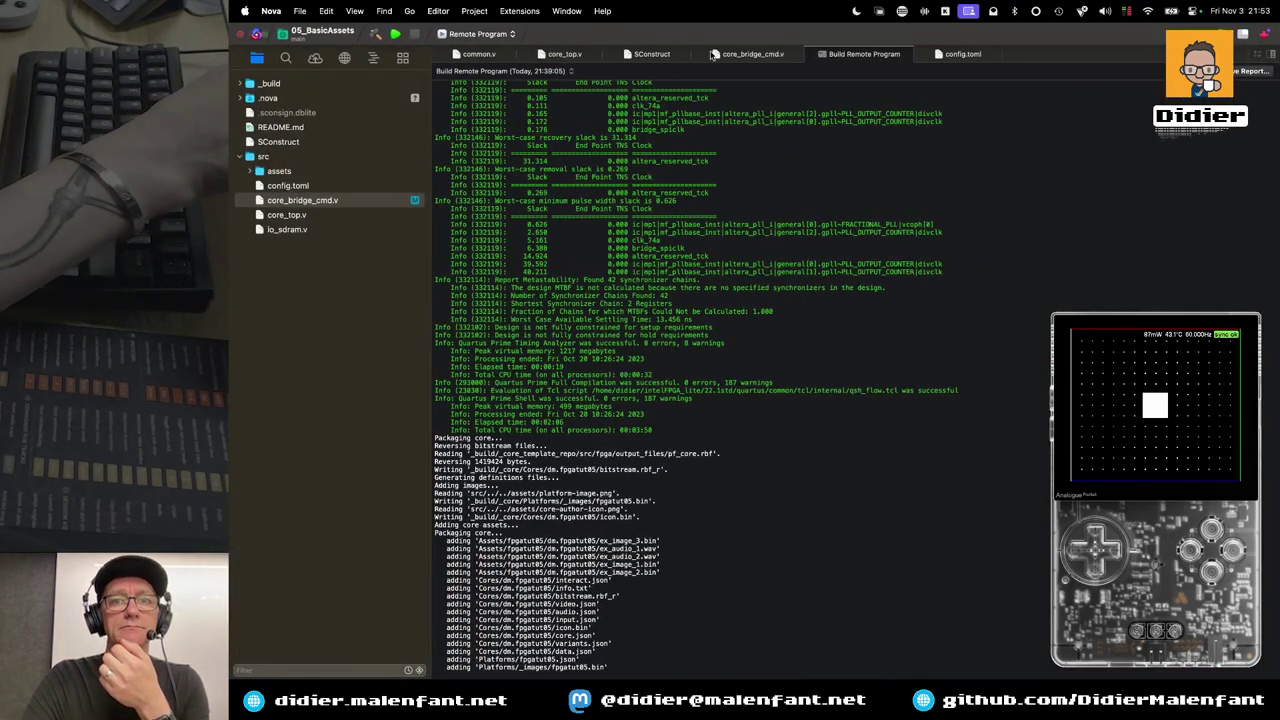
{"action": "left_click", "coordinate": [745, 57]}
{"action": "scroll", "coordinate": [723, 175], "scroll_direction": "down", "scroll_amount": 5}
{"action": "scroll", "coordinate": [723, 179], "scroll_direction": "down", "scroll_amount": 20}
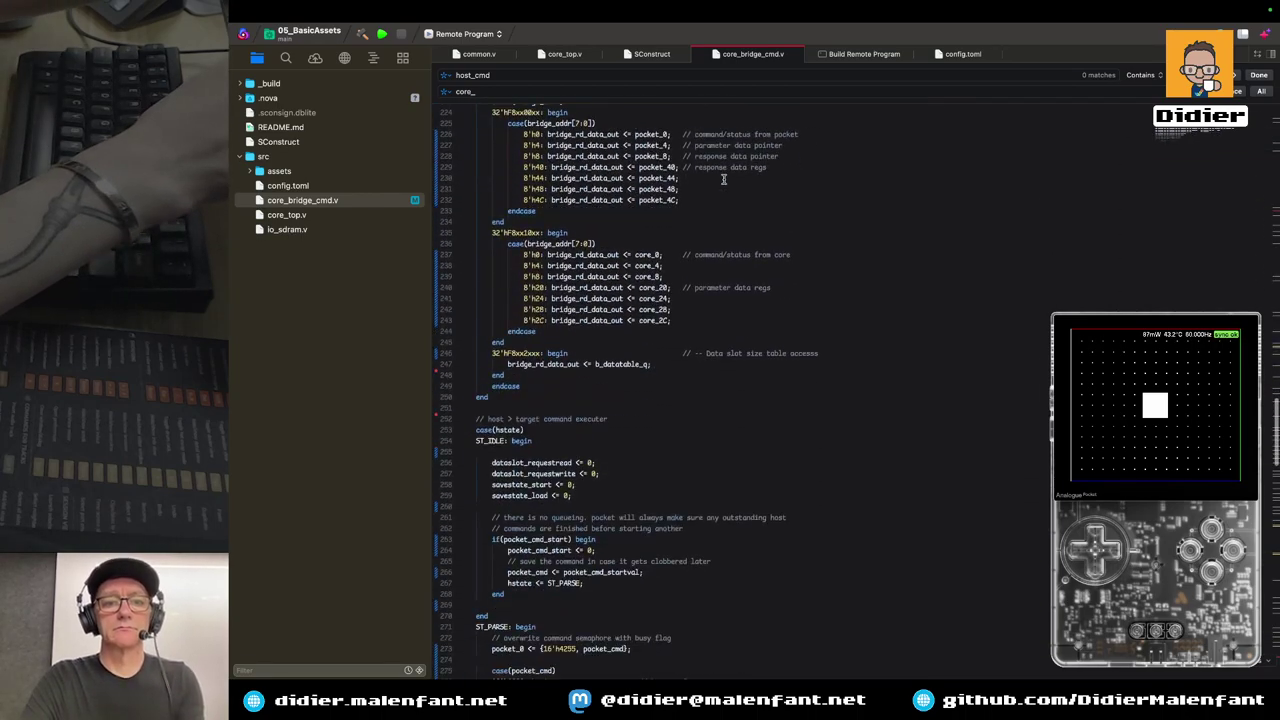
{"action": "scroll", "coordinate": [723, 179], "scroll_direction": "up", "scroll_amount": 5}
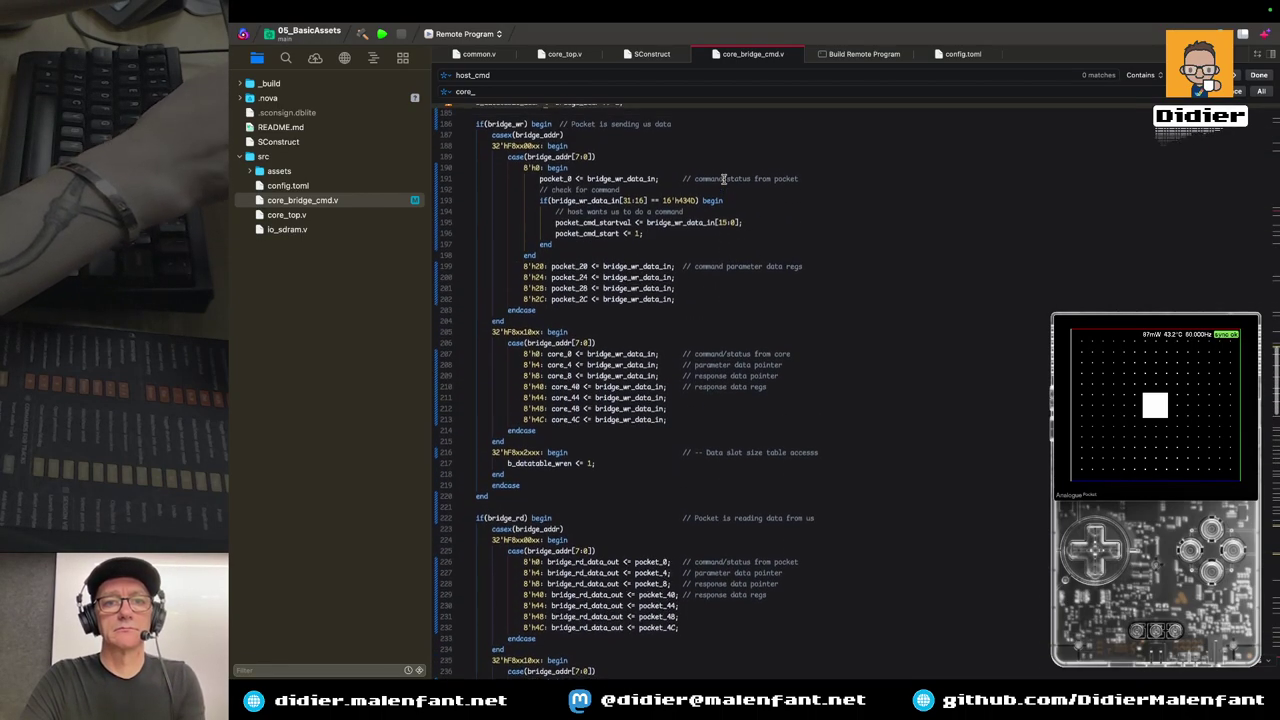
{"action": "scroll", "coordinate": [687, 329], "scroll_direction": "down", "scroll_amount": 15}
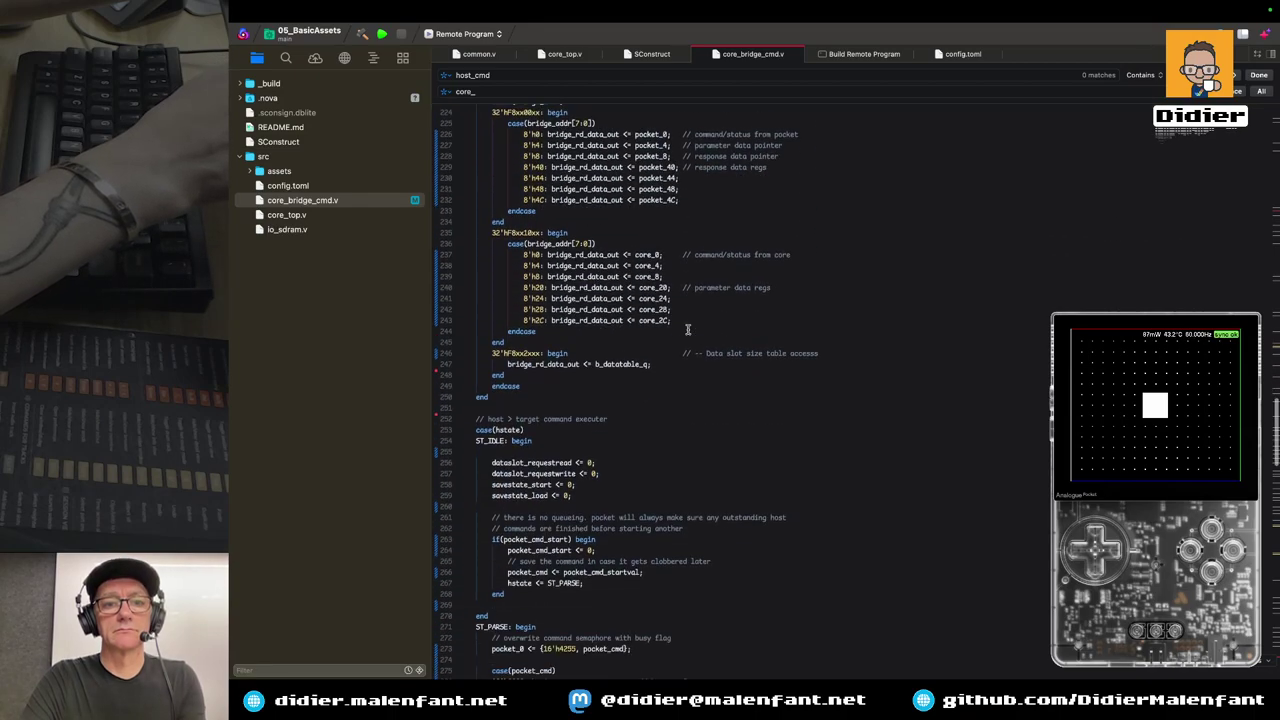
{"action": "scroll", "coordinate": [687, 329], "scroll_direction": "down", "scroll_amount": 2}
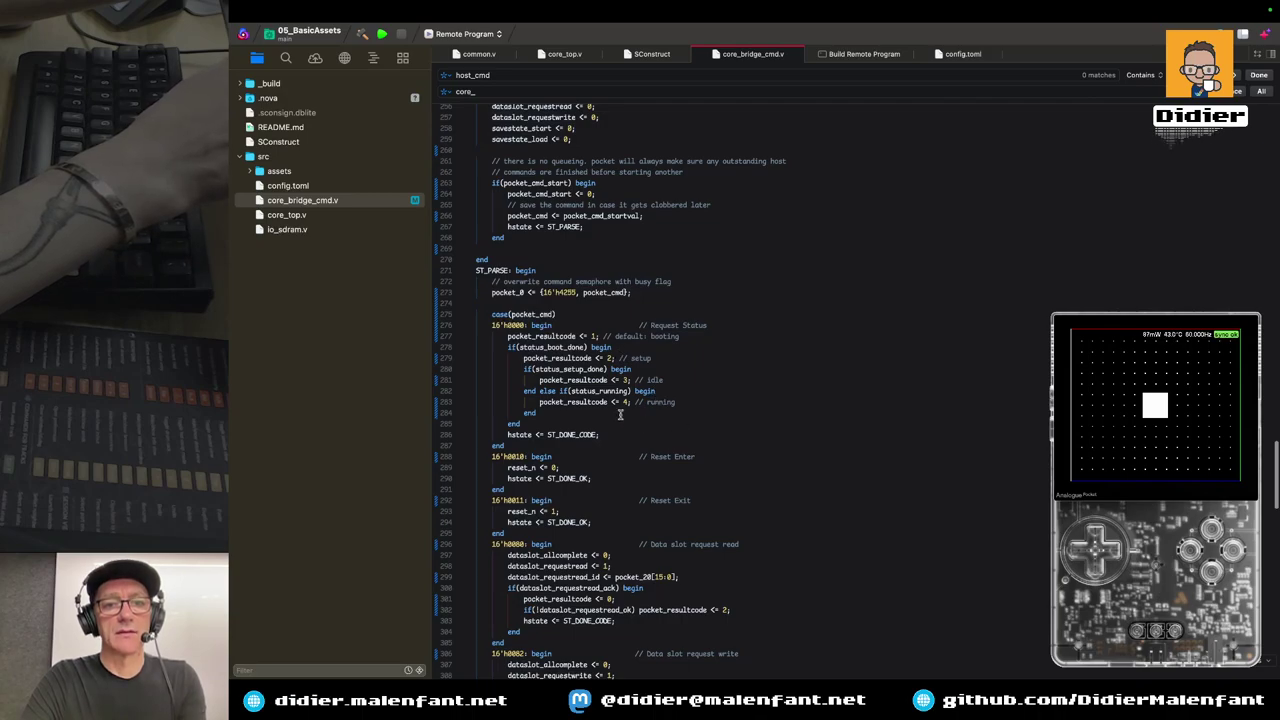
{"action": "scroll", "coordinate": [590, 364], "scroll_direction": "up", "scroll_amount": 10}
{"action": "scroll", "coordinate": [590, 364], "scroll_direction": "up", "scroll_amount": 2}
{"action": "scroll", "coordinate": [589, 400], "scroll_direction": "down", "scroll_amount": 5}
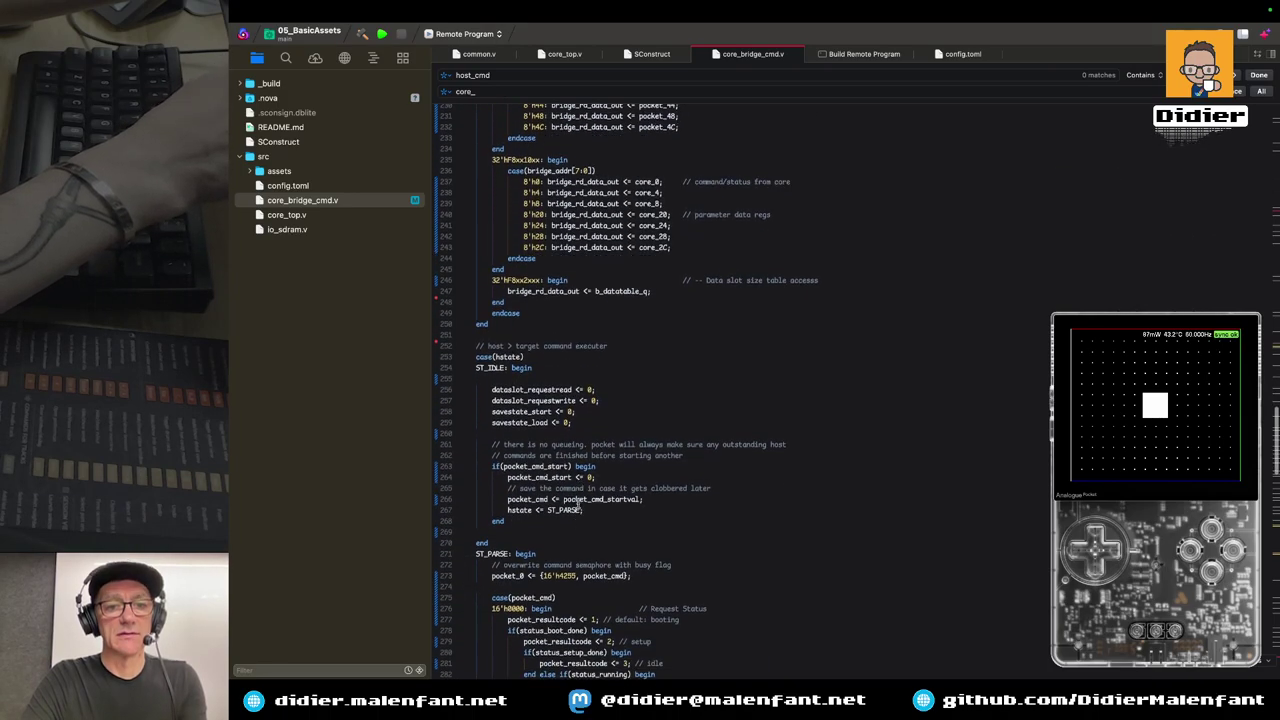
{"action": "scroll", "coordinate": [576, 500], "scroll_direction": "up", "scroll_amount": 10}
{"action": "scroll", "coordinate": [575, 442], "scroll_direction": "down", "scroll_amount": 11}
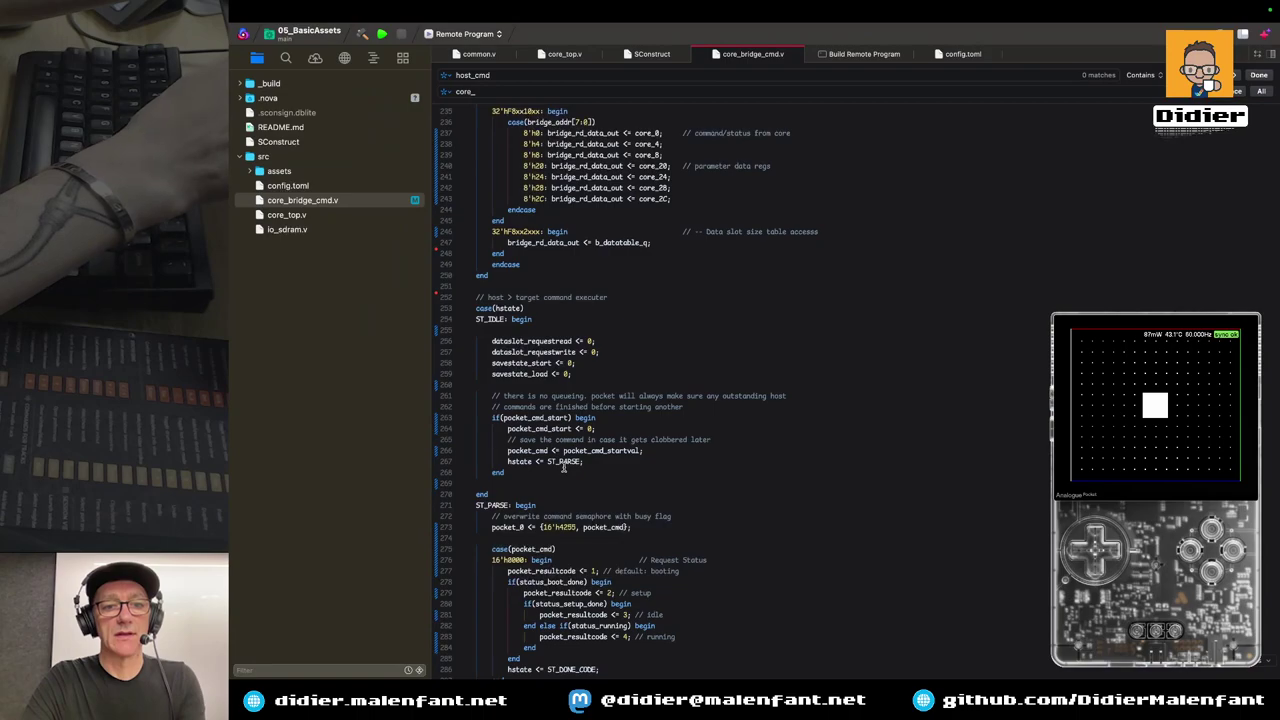
{"action": "scroll", "coordinate": [548, 438], "scroll_direction": "down", "scroll_amount": 3}
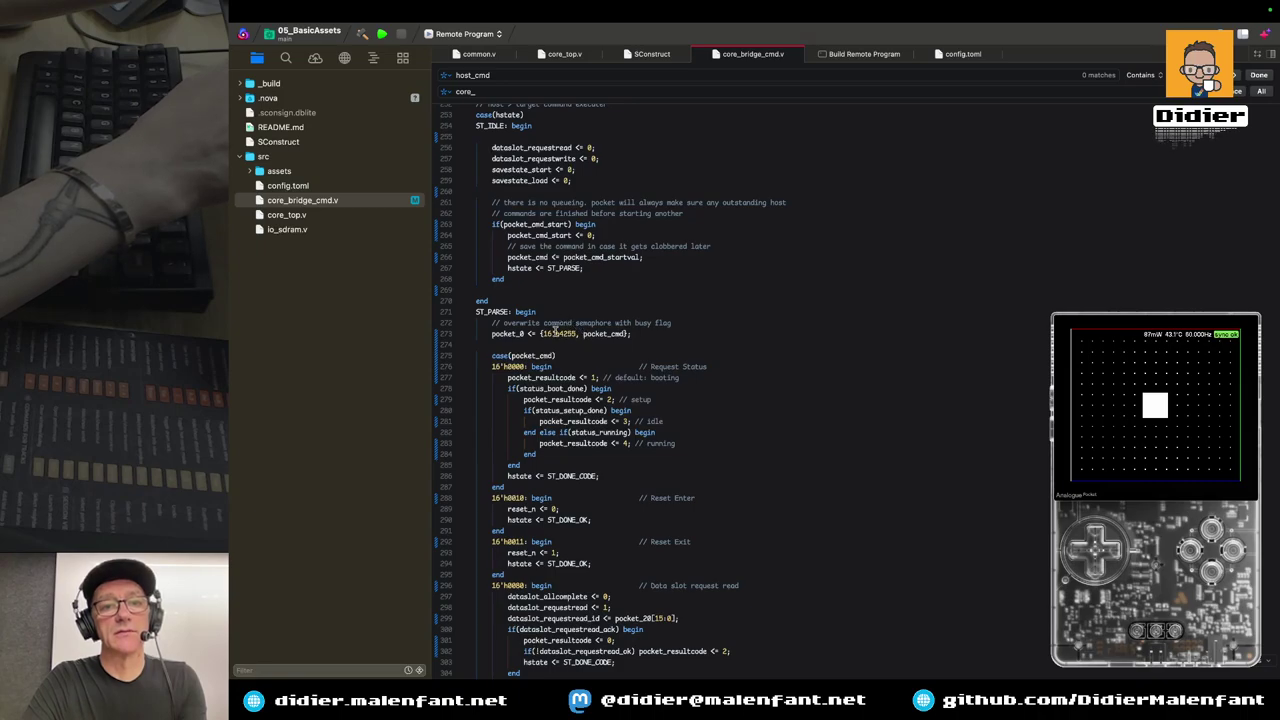
Review the stages of the 0x00 Host (Pocket > Core) command/status register in the Analogue developer docs in Safari
{"action": "key", "text": "ctrl+alt+Right"}
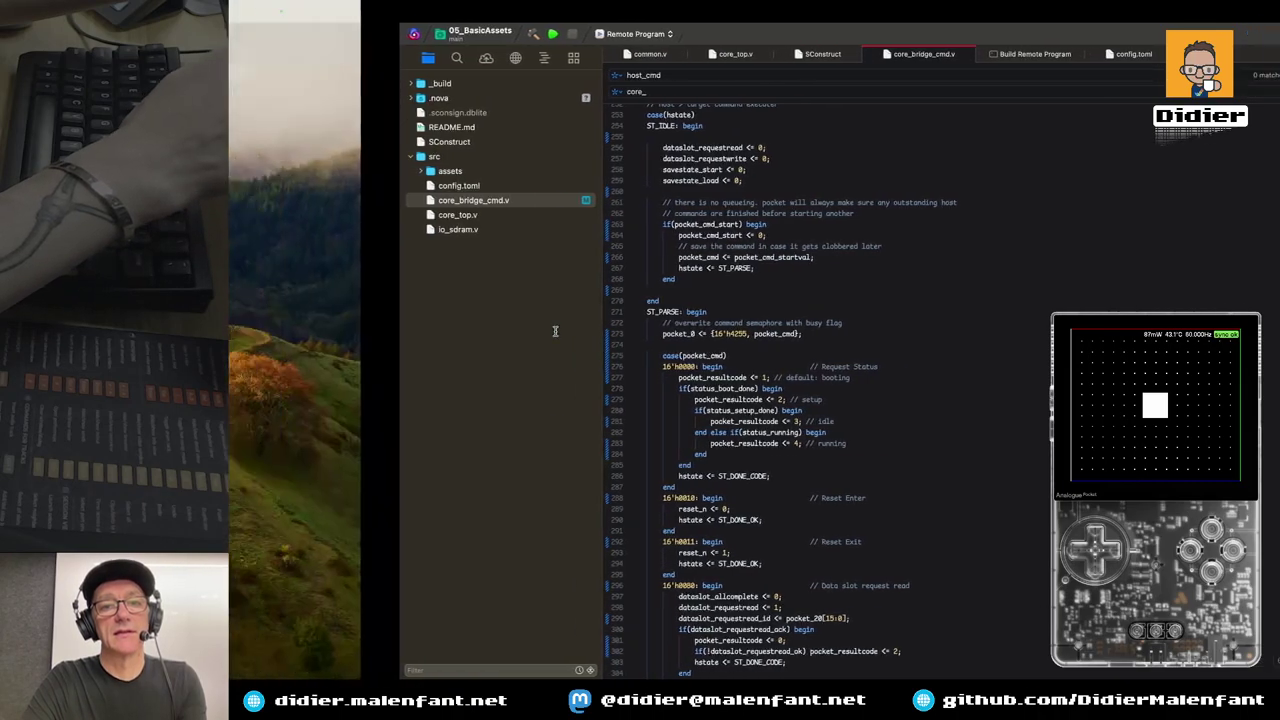
{"action": "key", "text": "ctrl+Left"}
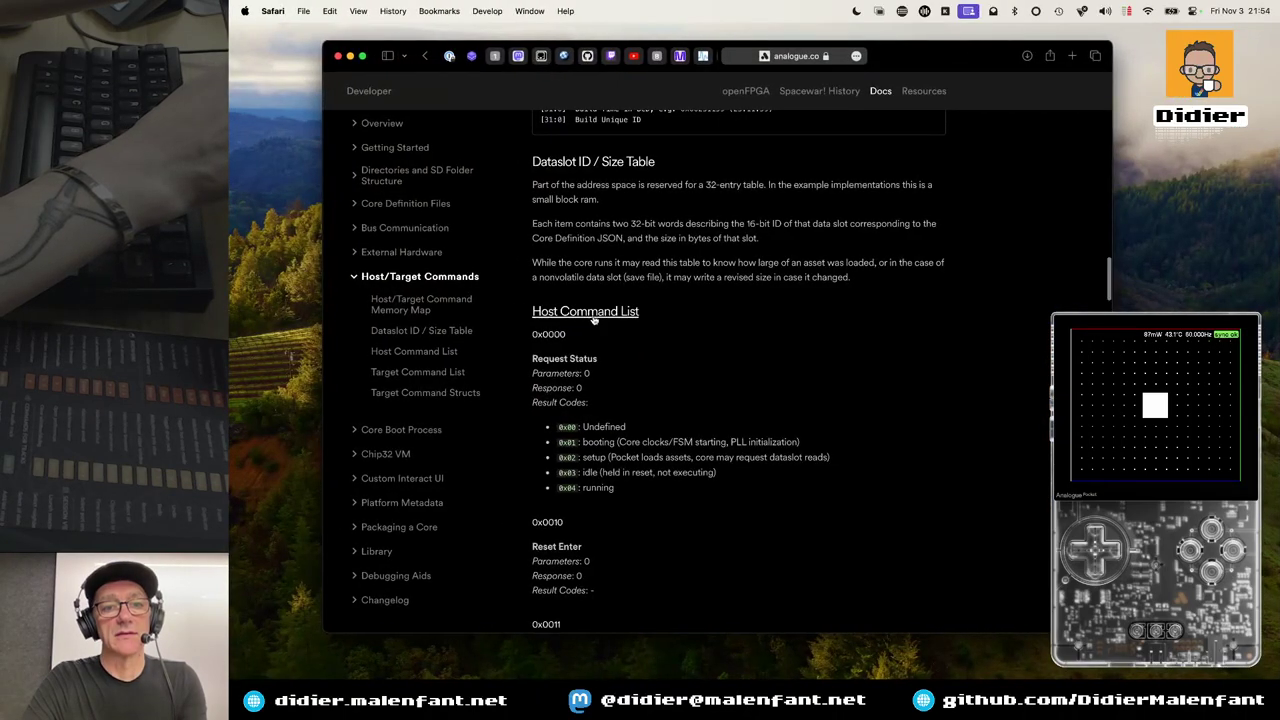
{"action": "scroll", "coordinate": [594, 318], "scroll_direction": "up", "scroll_amount": 1}
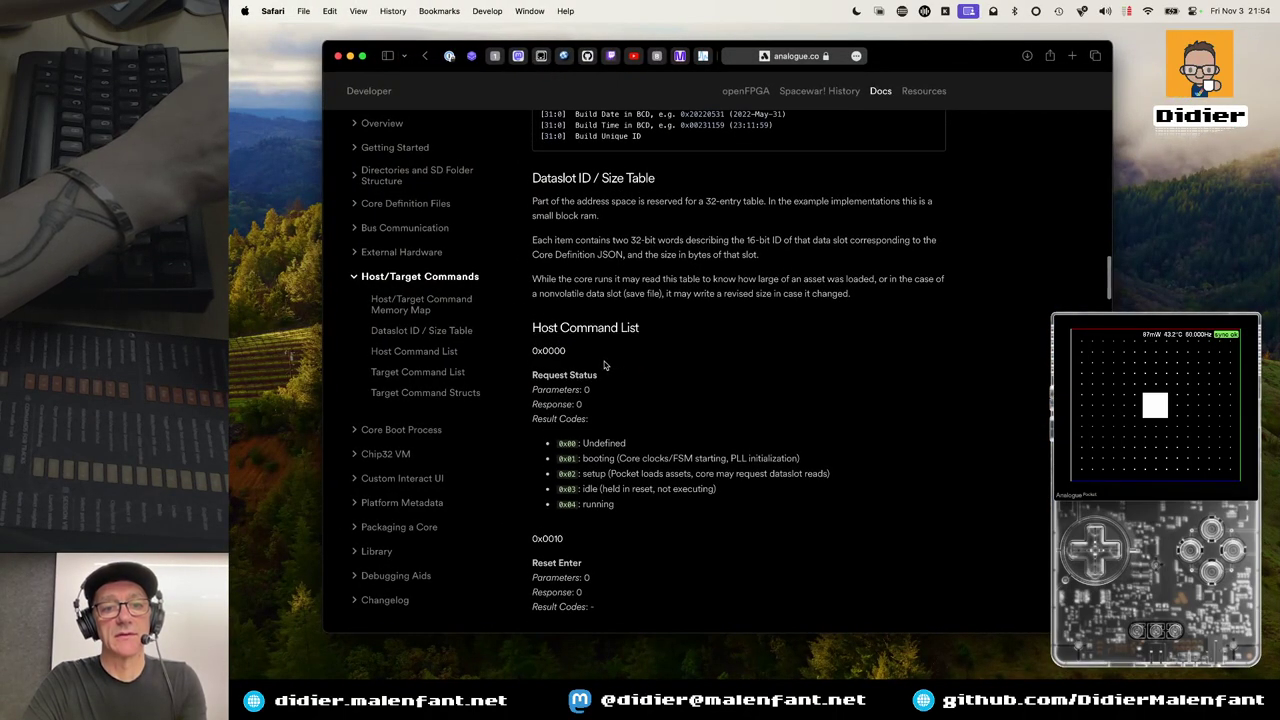
{"action": "scroll", "coordinate": [603, 364], "scroll_direction": "down", "scroll_amount": 1}
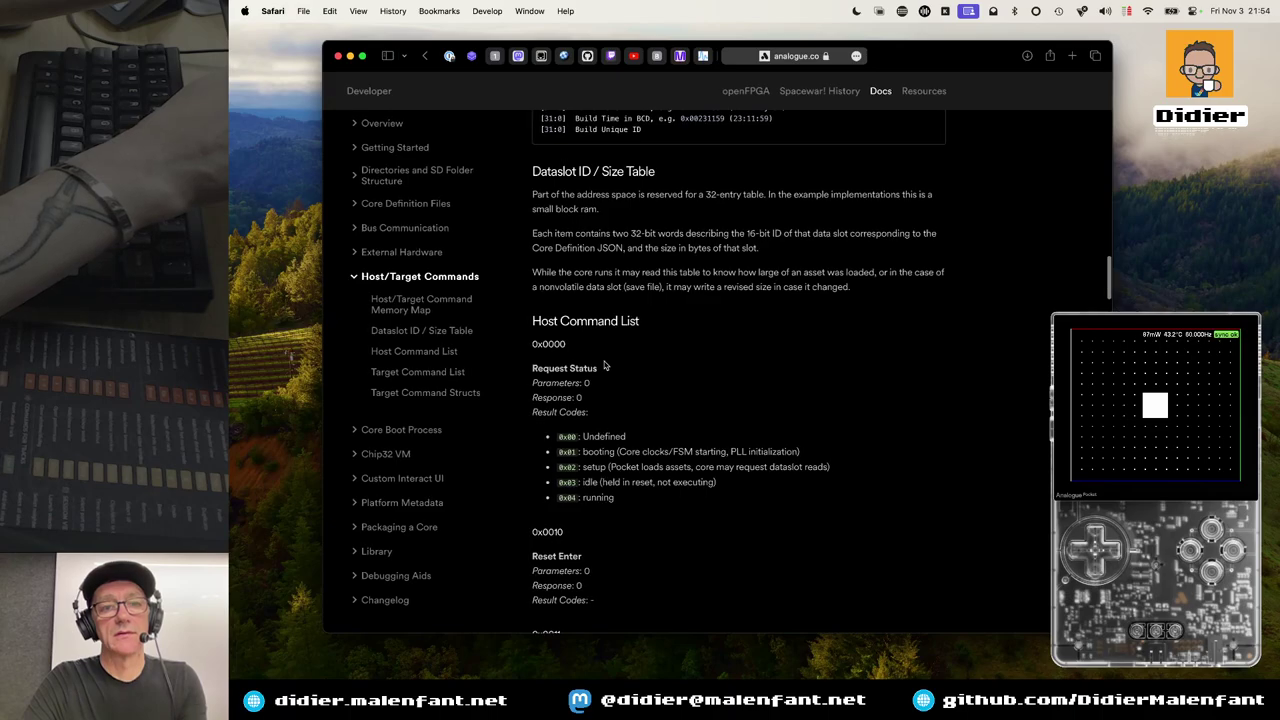
{"action": "scroll", "coordinate": [604, 366], "scroll_direction": "up", "scroll_amount": 15}
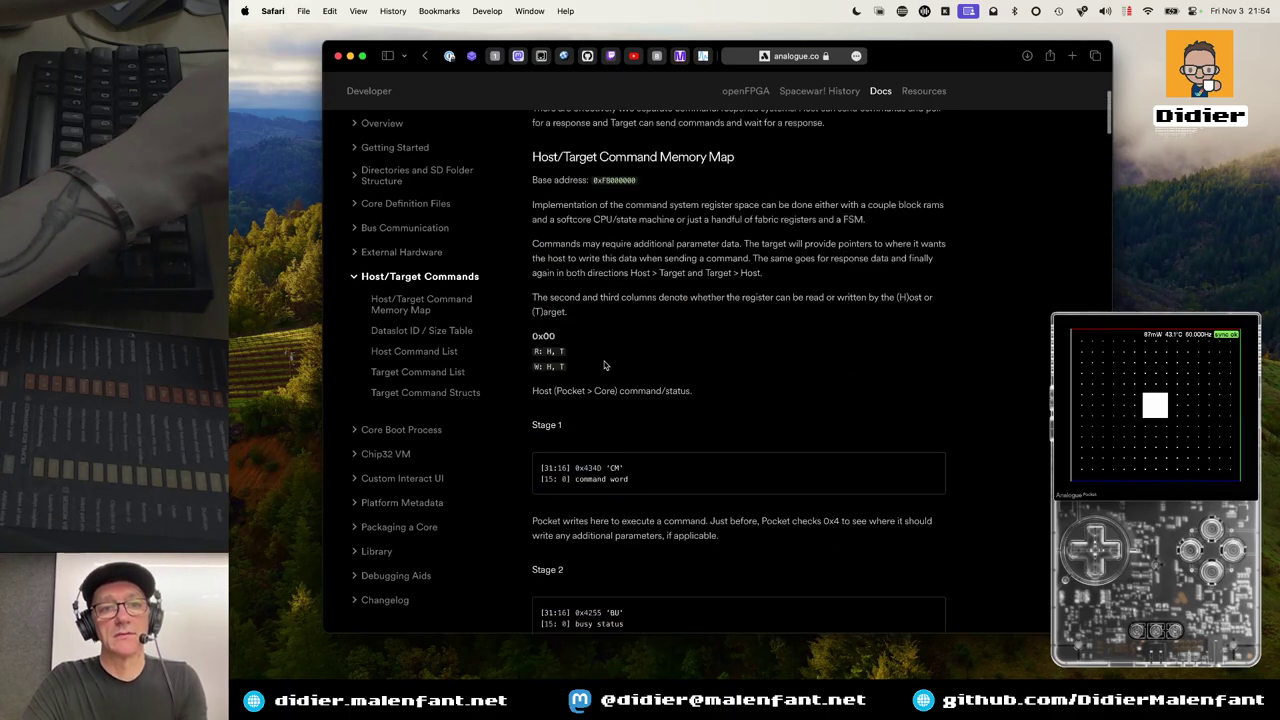
{"action": "scroll", "coordinate": [604, 366], "scroll_direction": "down", "scroll_amount": 5}
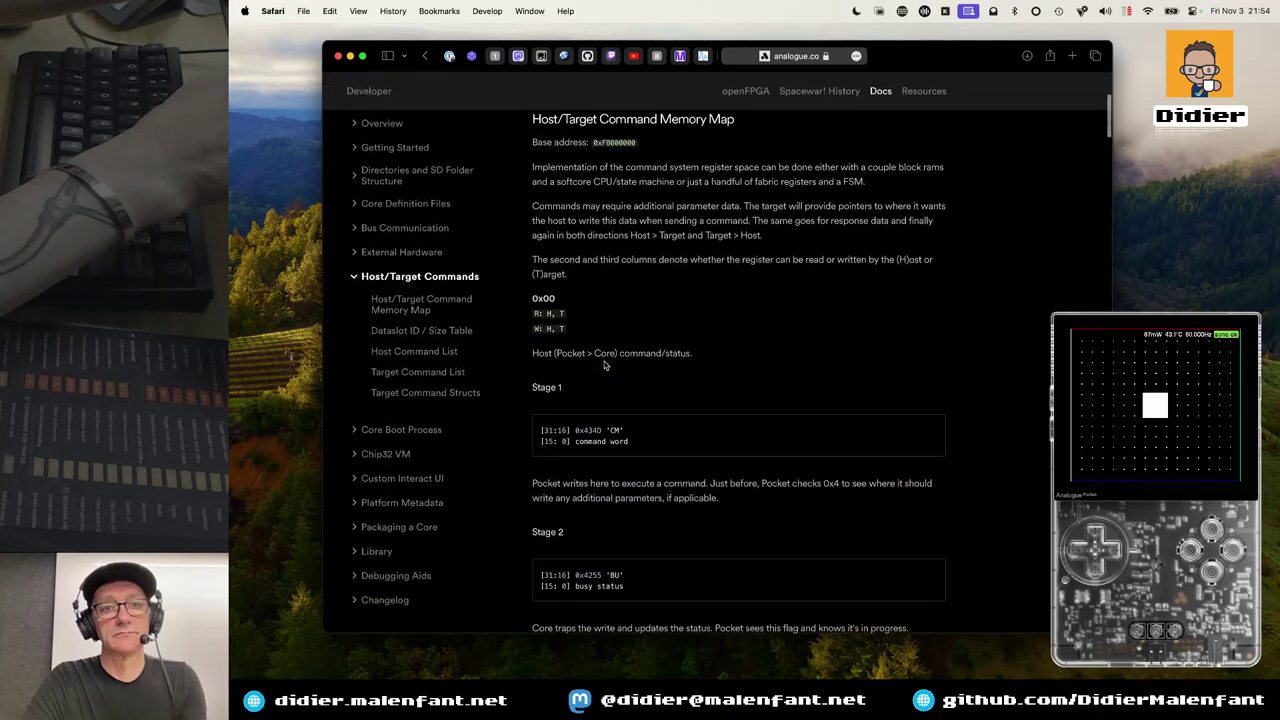
{"action": "scroll", "coordinate": [604, 366], "scroll_direction": "up", "scroll_amount": 4}
{"action": "scroll", "coordinate": [604, 366], "scroll_direction": "down", "scroll_amount": 10}
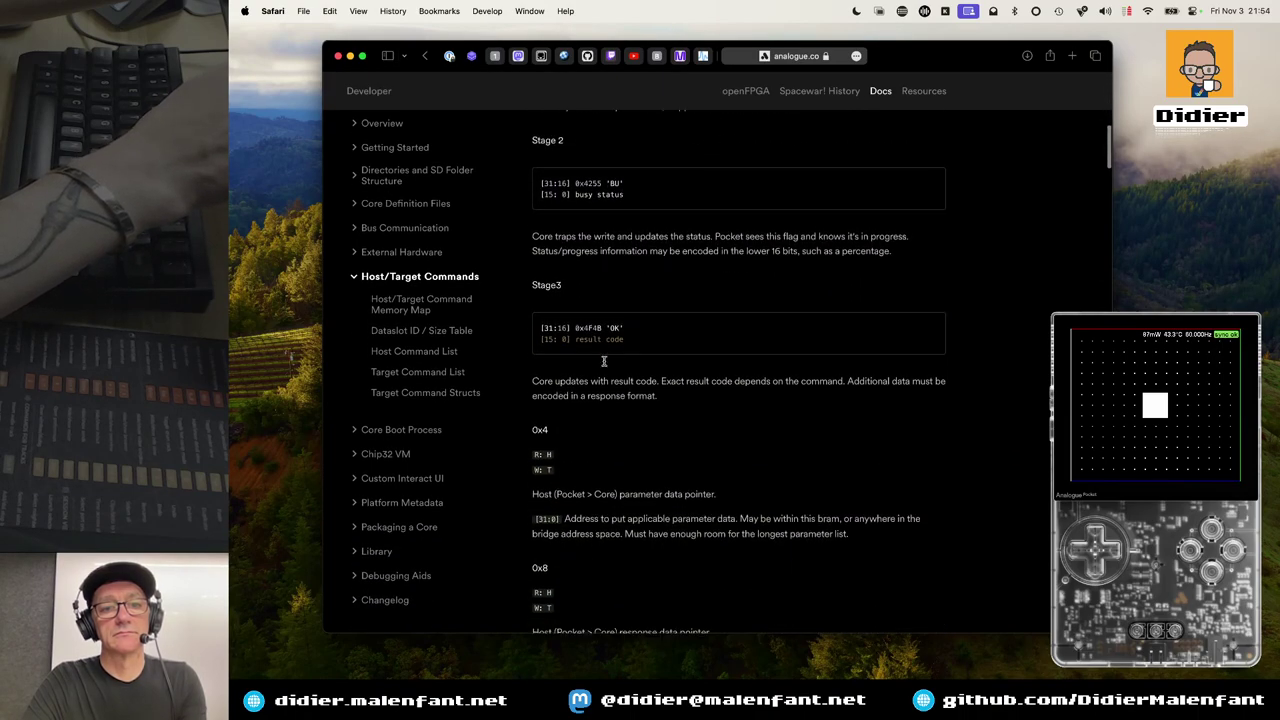
{"action": "scroll", "coordinate": [604, 366], "scroll_direction": "up", "scroll_amount": 7}
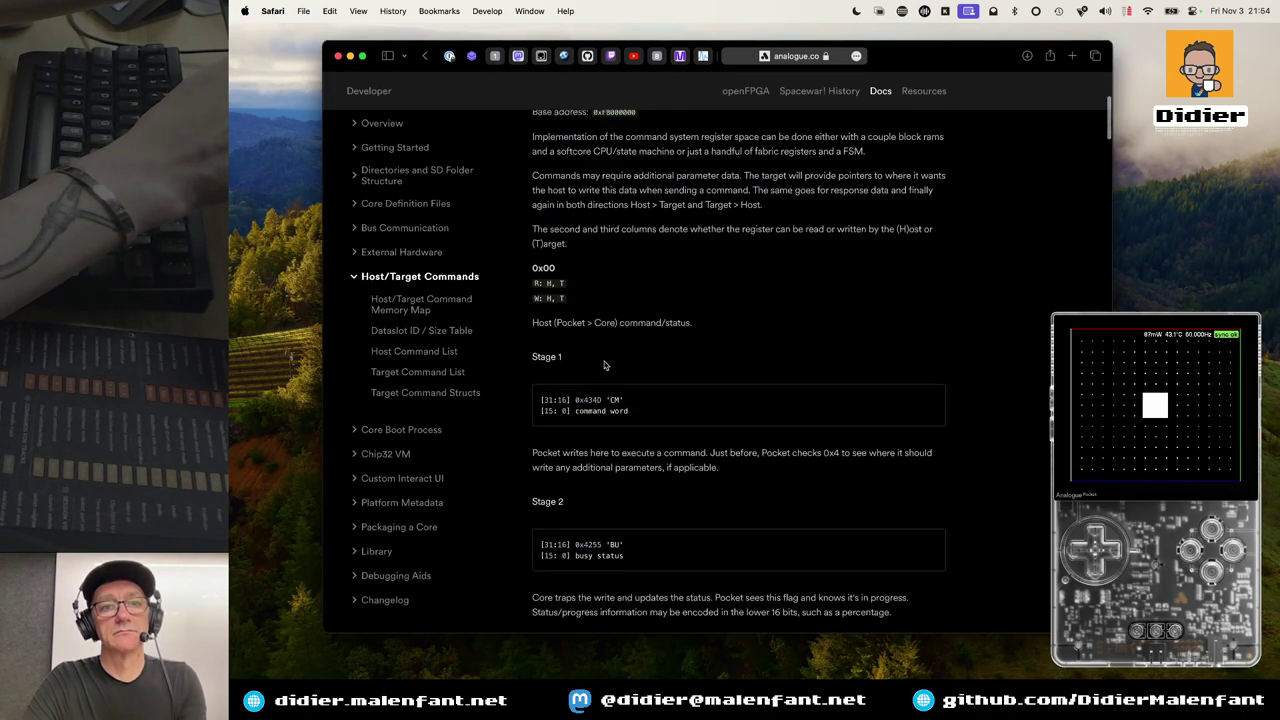
{"action": "scroll", "coordinate": [604, 366], "scroll_direction": "down", "scroll_amount": 2}
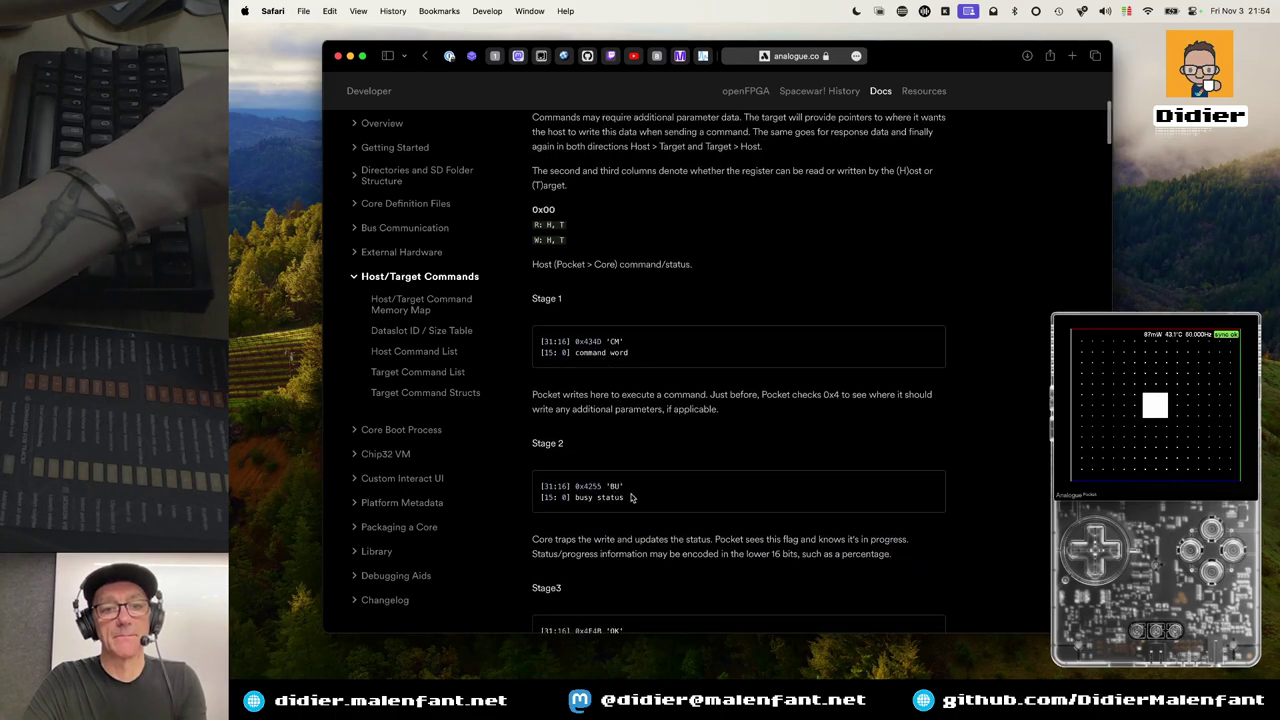
Compare the 16'h4255 busy flag in ST_PARSE with Stages 2 and 3 in the docs, and return to the Signal Tap waveform
{"action": "key", "text": "ctrl+Right"}
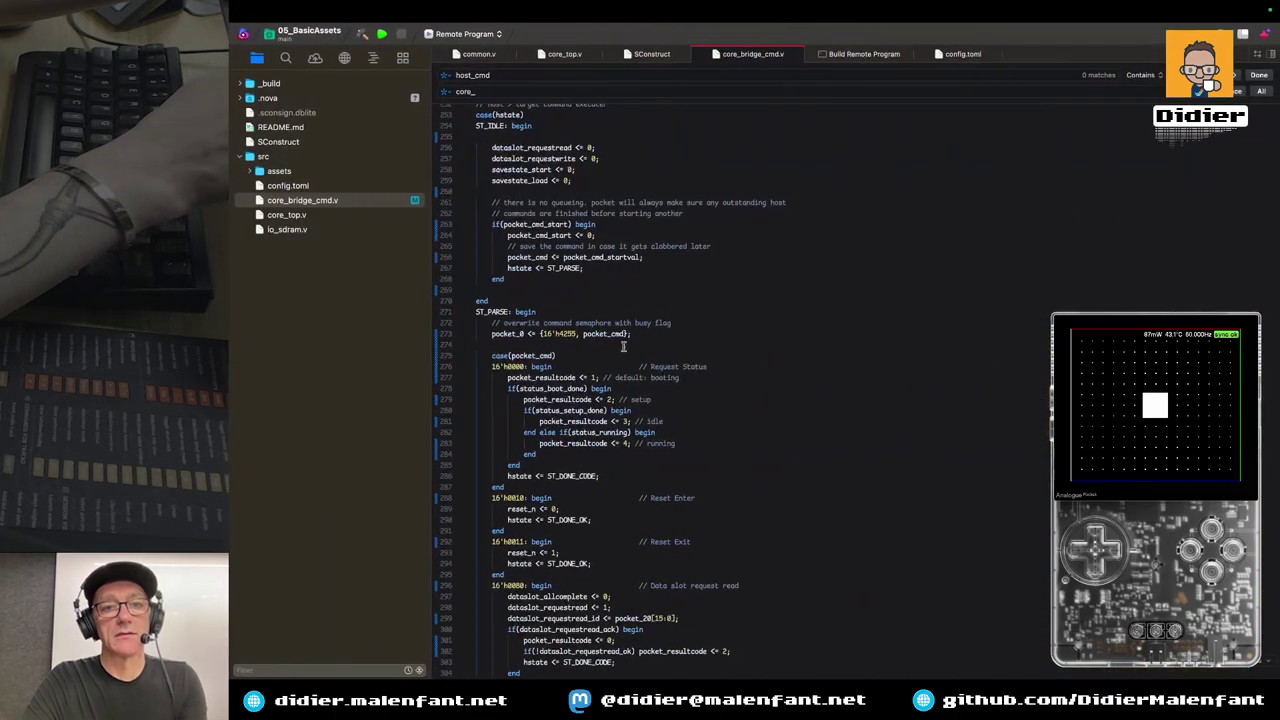
{"action": "key", "text": "ctrl+Left"}
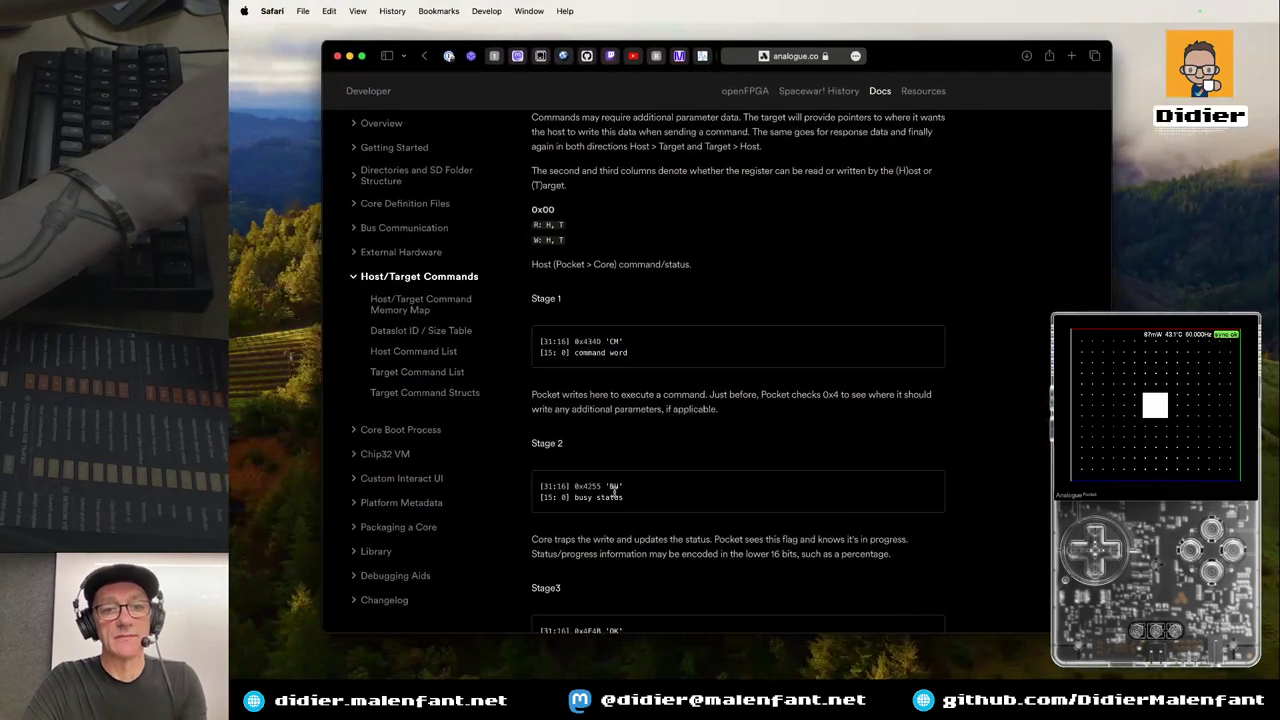
{"action": "scroll", "coordinate": [616, 496], "scroll_direction": "down", "scroll_amount": 1}
{"action": "scroll", "coordinate": [614, 493], "scroll_direction": "down", "scroll_amount": 1}
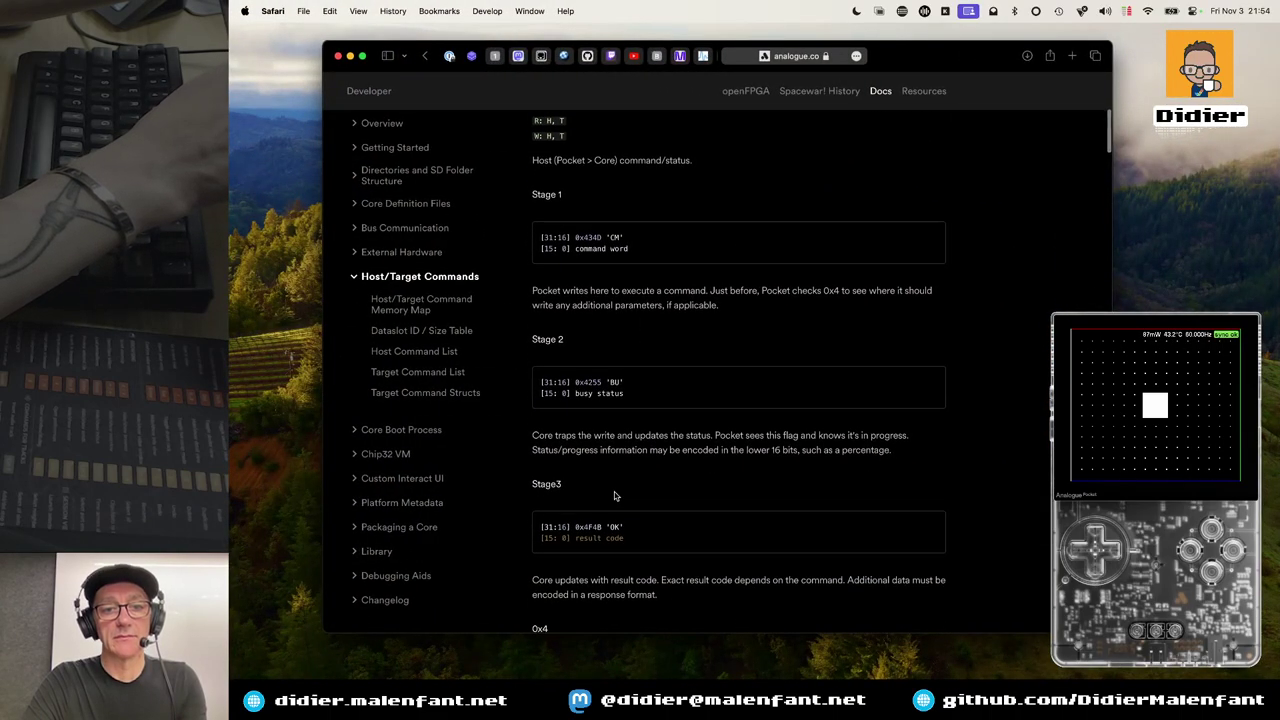
{"action": "scroll", "coordinate": [616, 496], "scroll_direction": "down", "scroll_amount": 4}
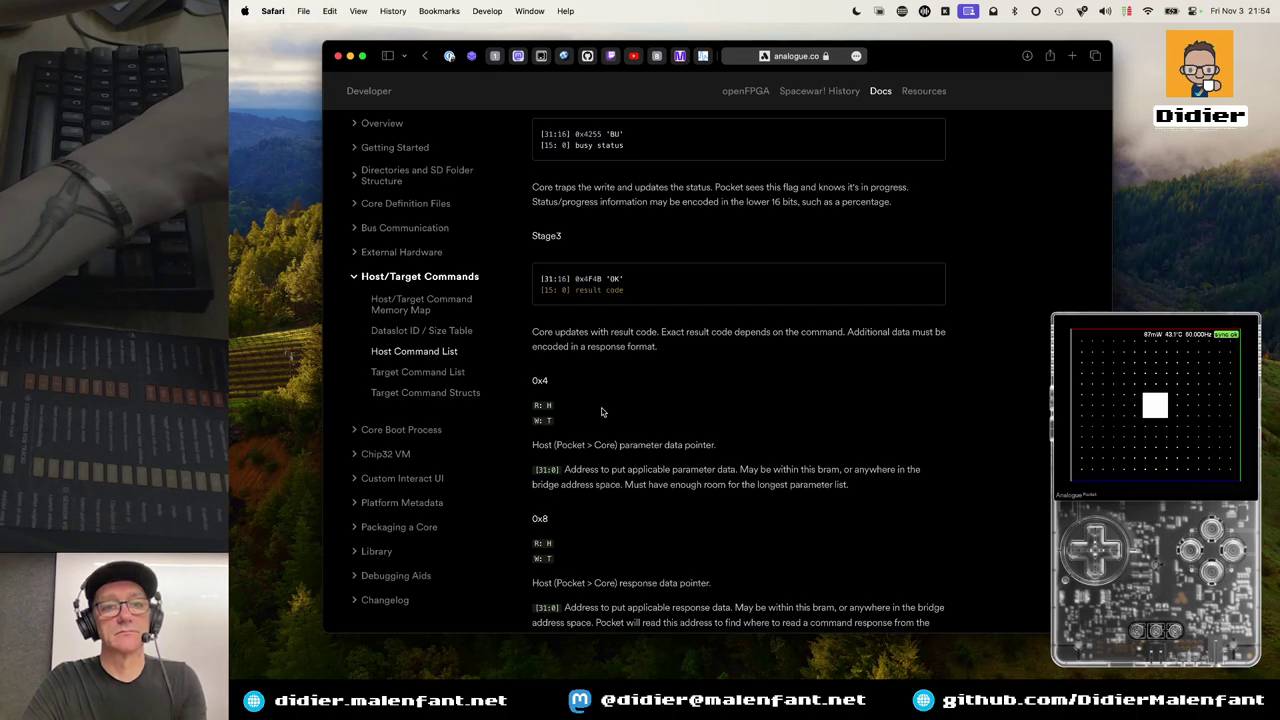
{"action": "scroll", "coordinate": [608, 414], "scroll_direction": "down", "scroll_amount": 1}
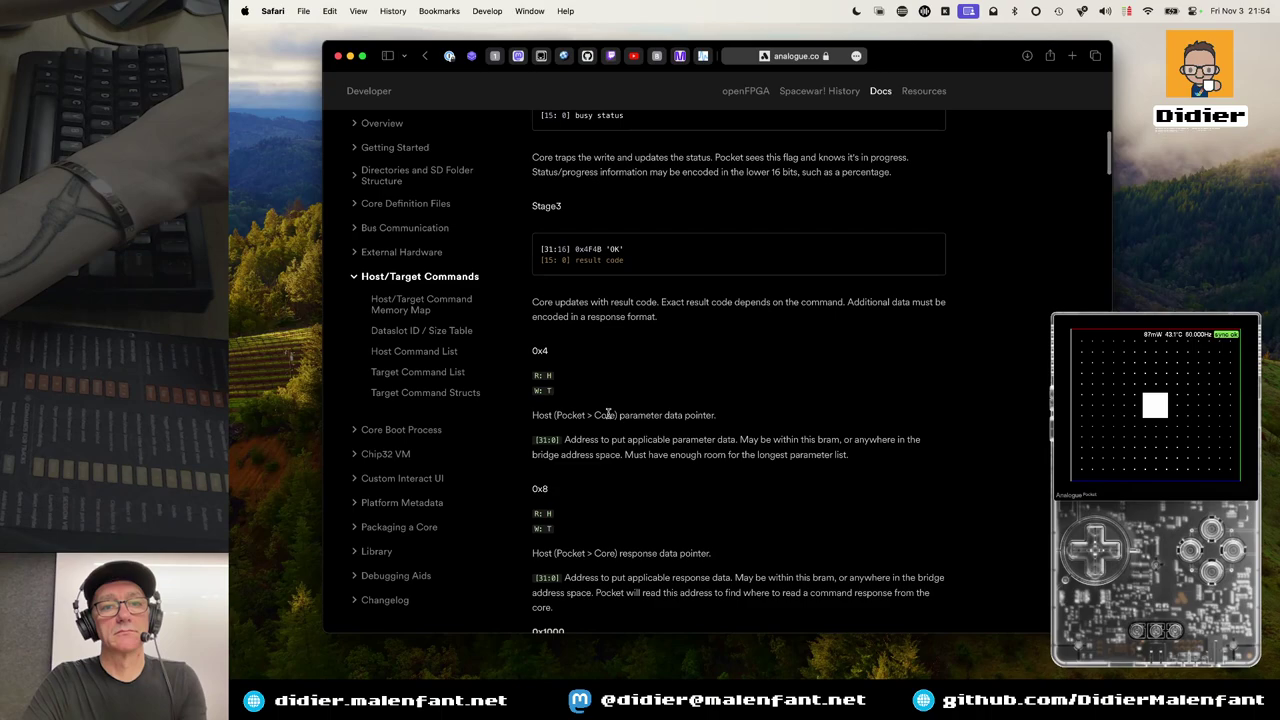
{"action": "key", "text": "super+Tab"}
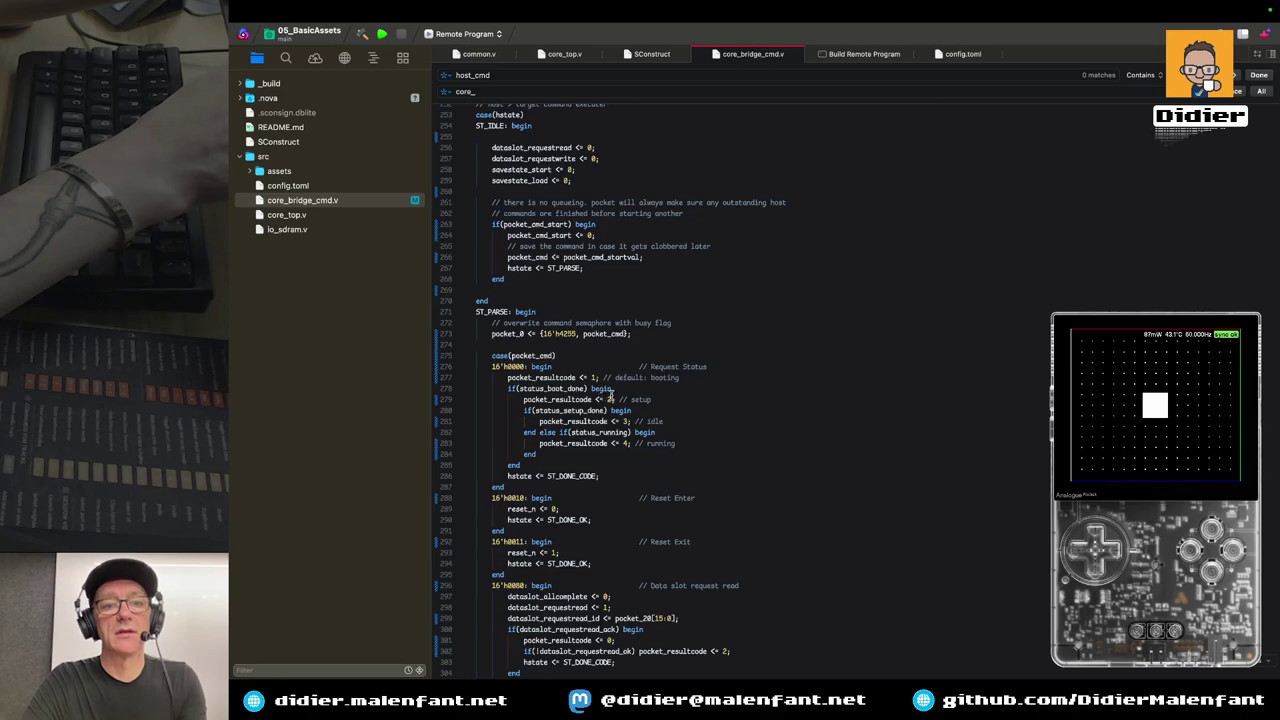
{"action": "key", "text": "ctrl+Right"}
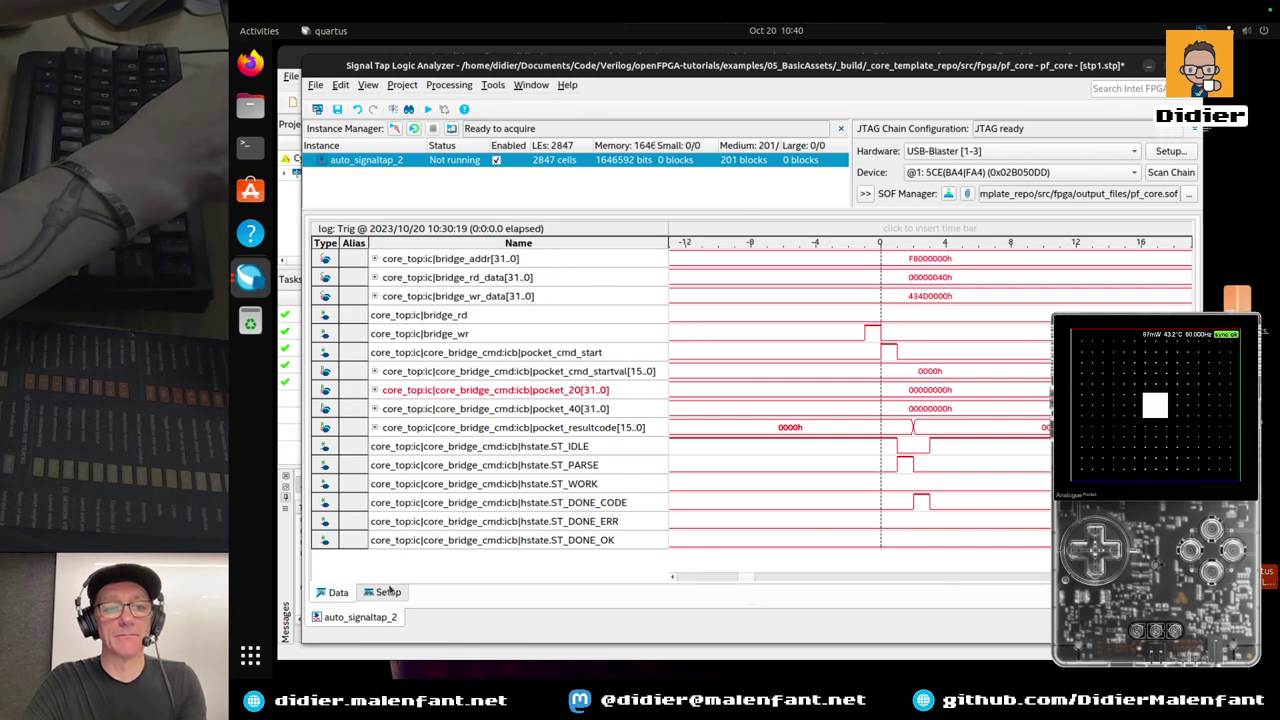
Open the Node Finder from the Signal Tap setup, list the *core_bridge_cmd* post-fitting nodes and look for pocket_cmd under core_bridge_cmd:icb
{"action": "left_click", "coordinate": [386, 593]}
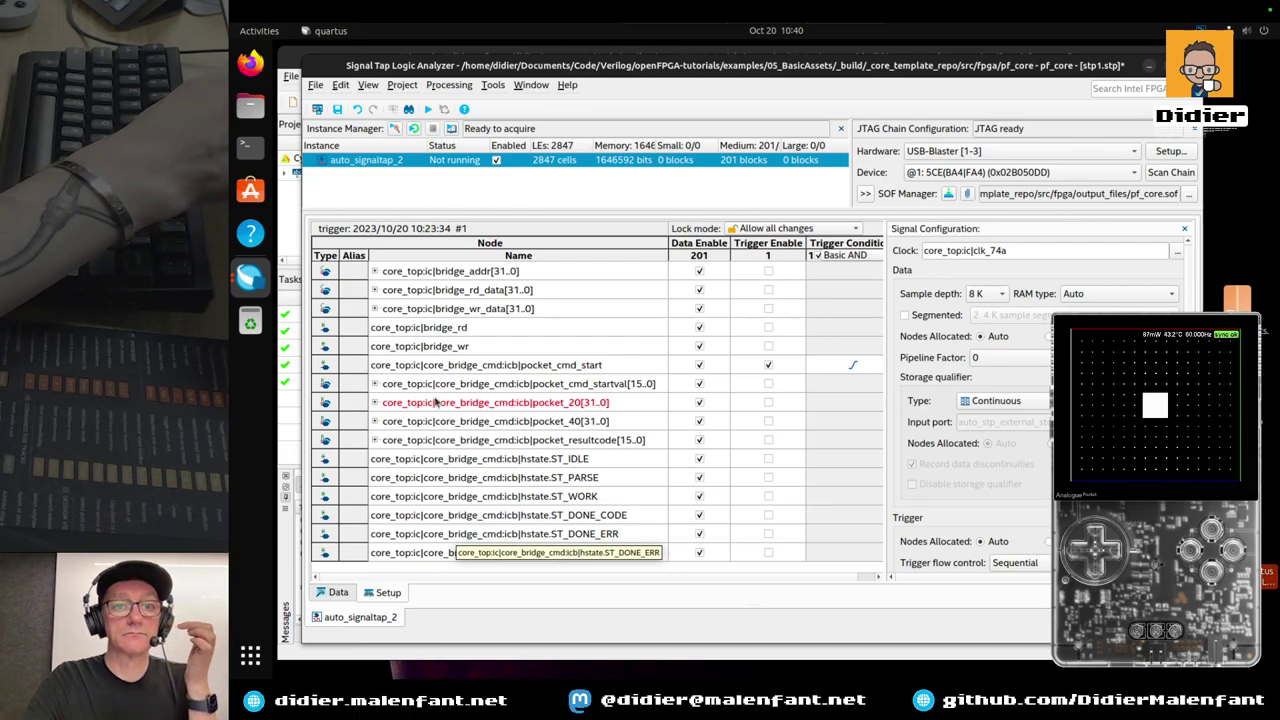
{"action": "double_click", "coordinate": [428, 568]}
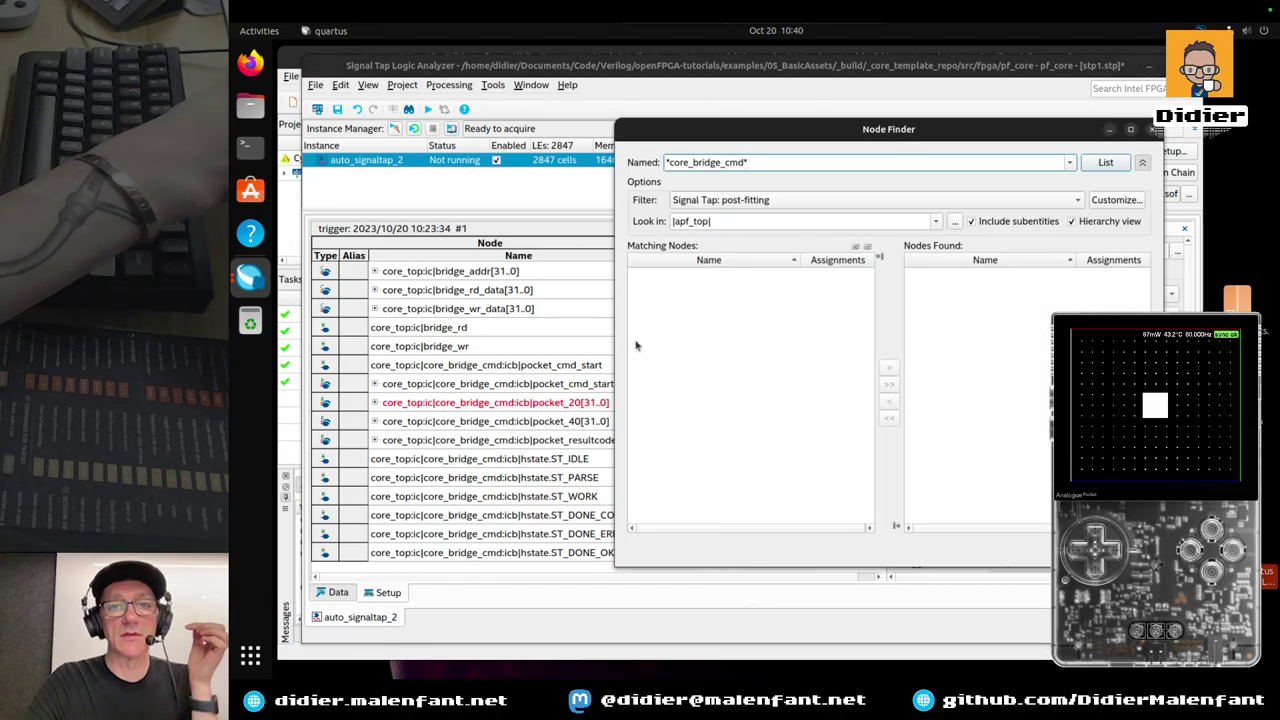
{"action": "key", "text": "Return"}
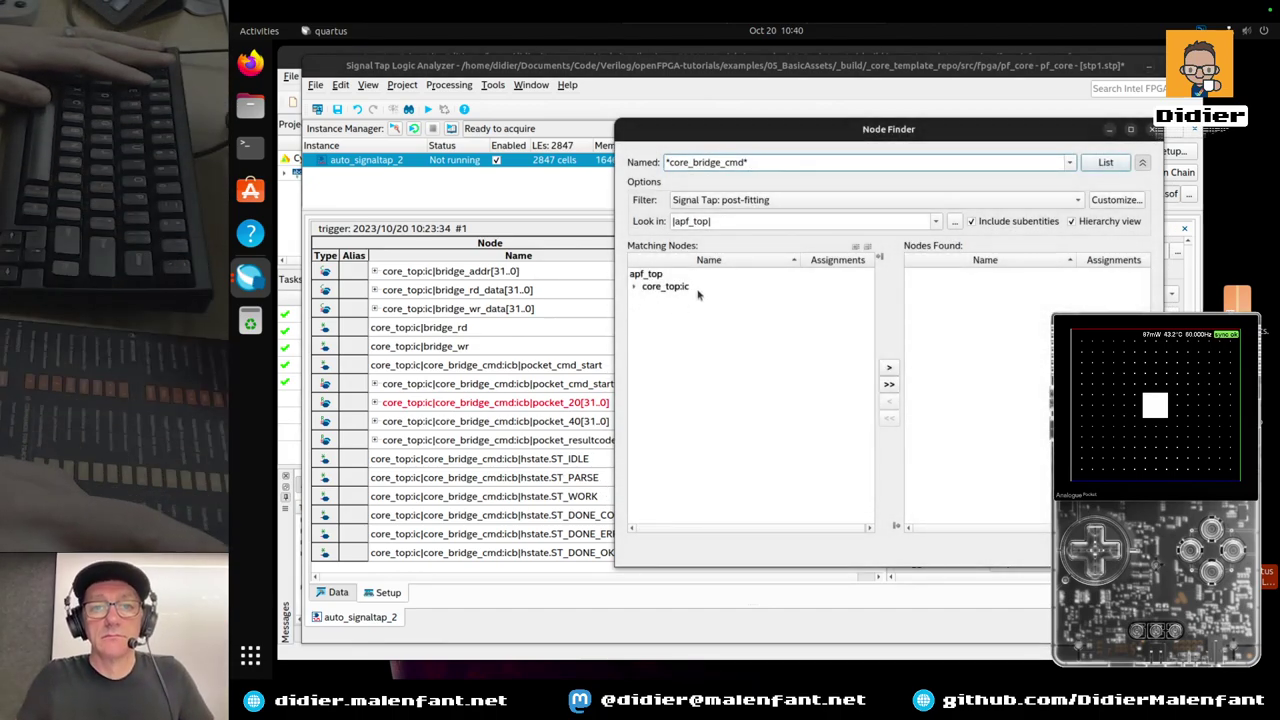
{"action": "left_click", "coordinate": [634, 287]}
{"action": "left_click", "coordinate": [645, 300]}
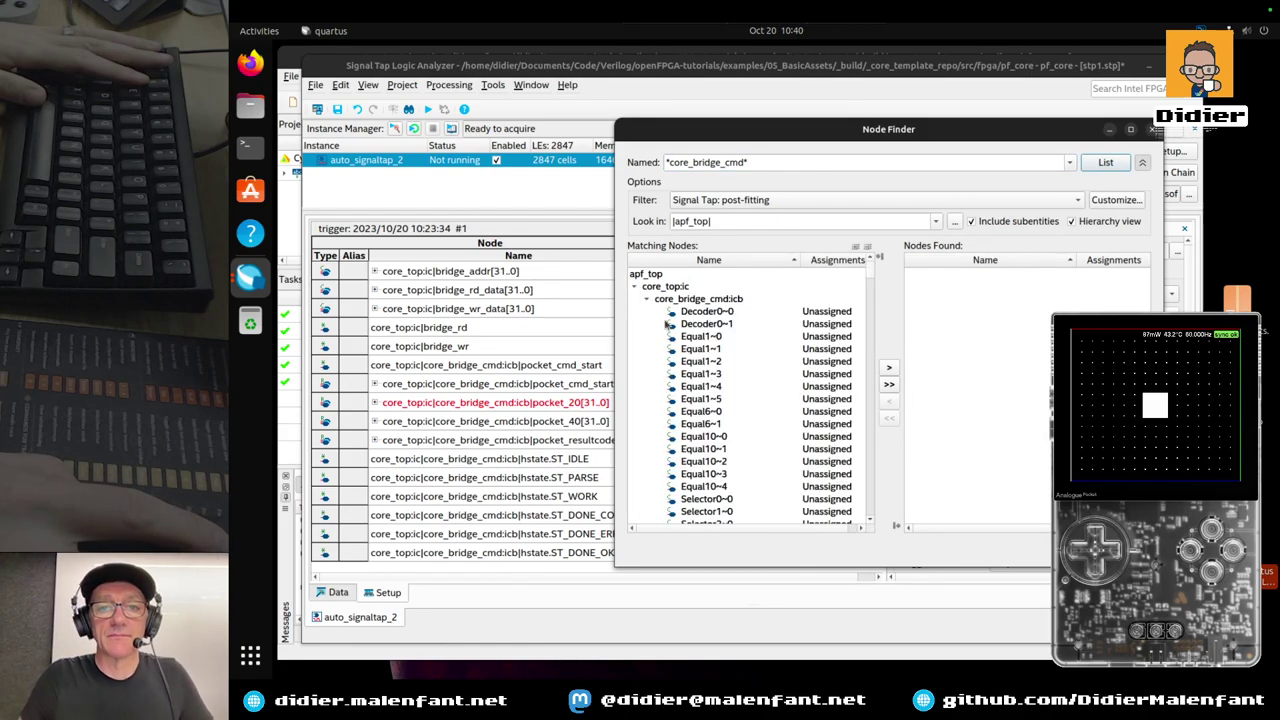
{"action": "scroll", "coordinate": [710, 360], "scroll_direction": "down", "scroll_amount": 7}
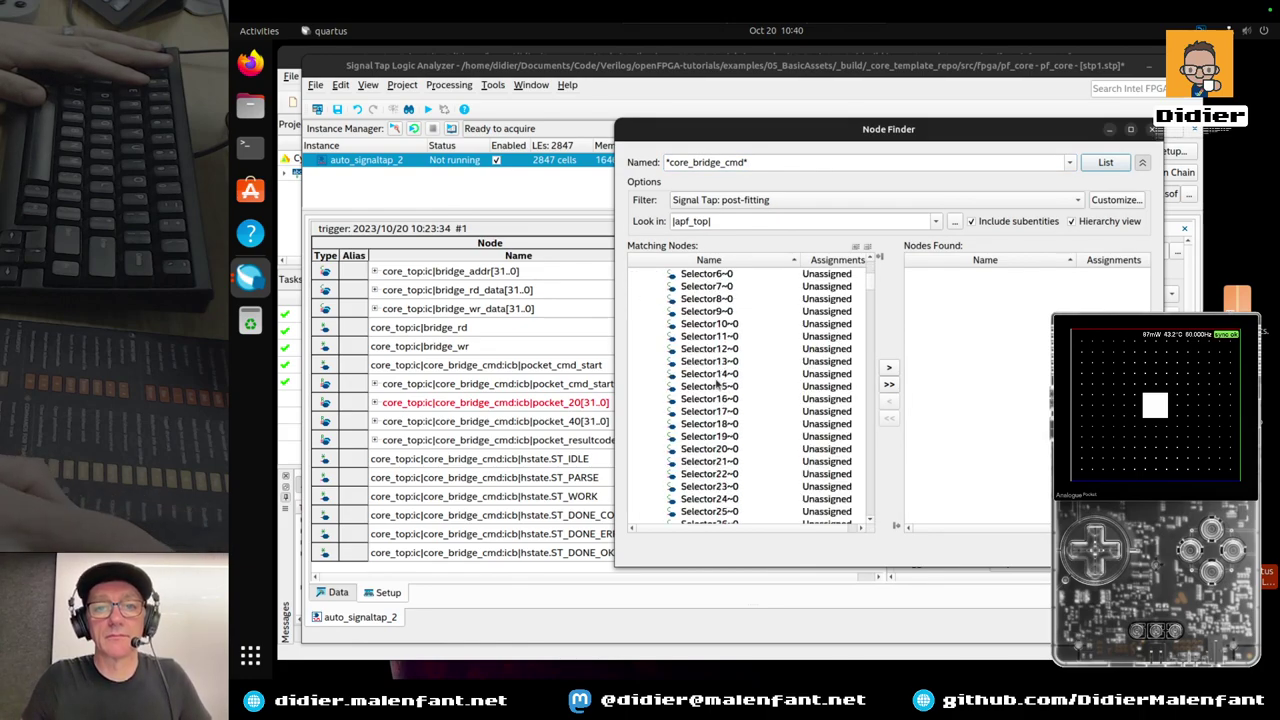
{"action": "scroll", "coordinate": [716, 383], "scroll_direction": "down", "scroll_amount": 15}
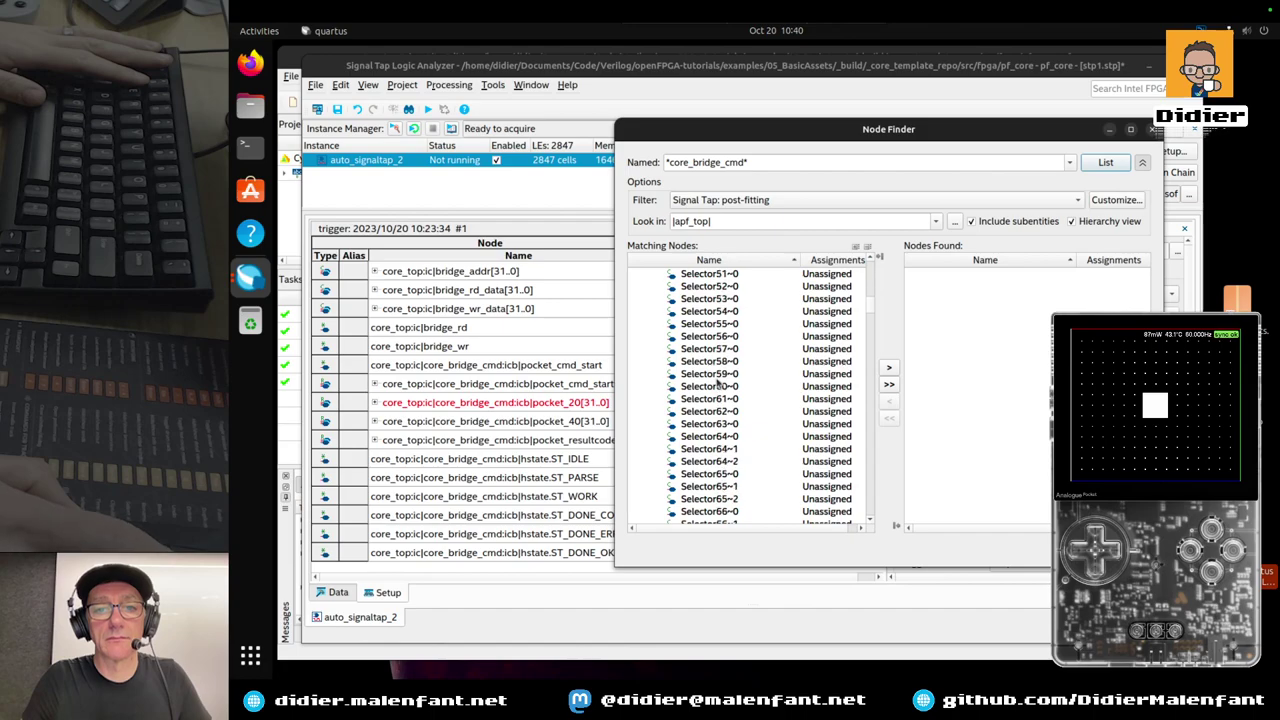
{"action": "scroll", "coordinate": [716, 383], "scroll_direction": "down", "scroll_amount": 15}
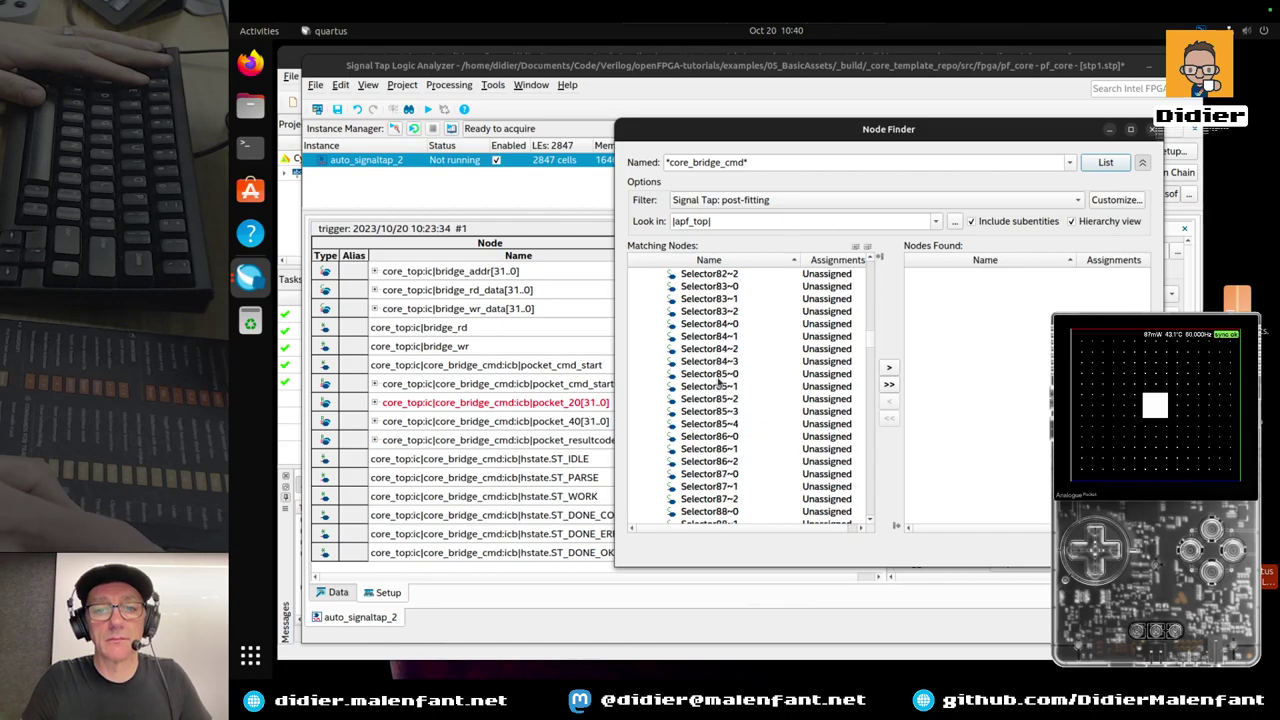
{"action": "scroll", "coordinate": [718, 380], "scroll_direction": "down", "scroll_amount": 15}
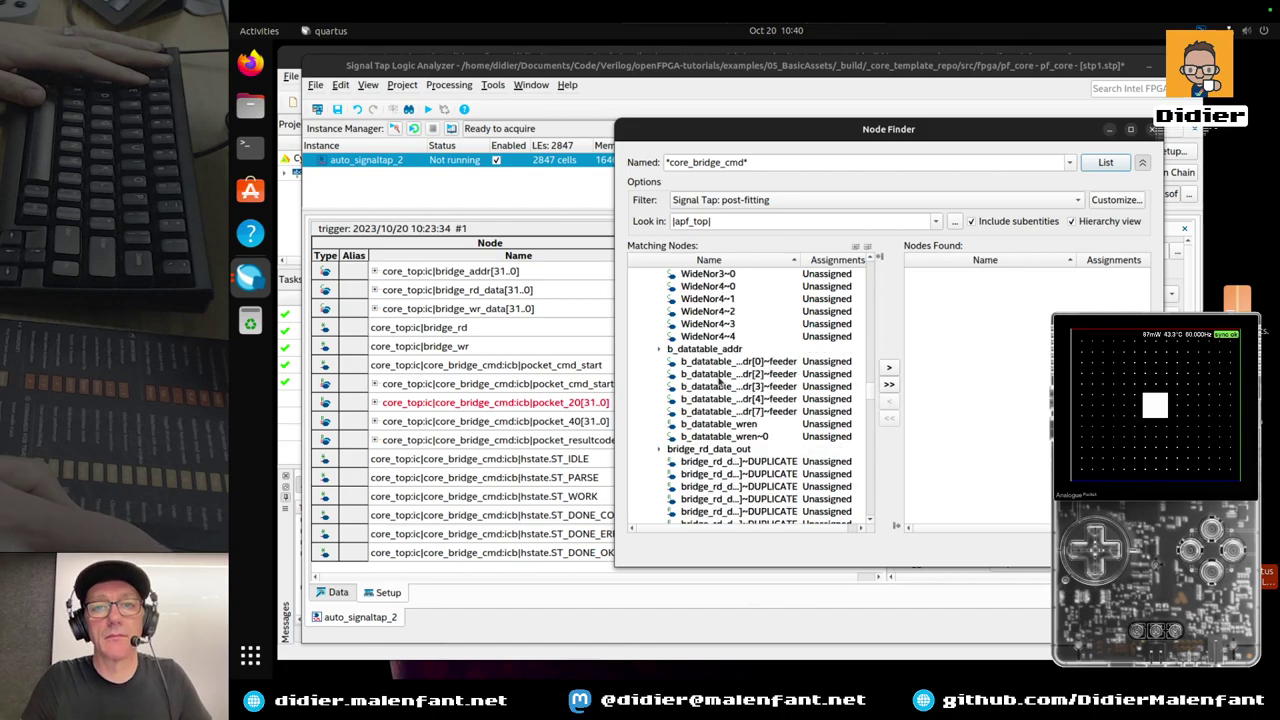
{"action": "scroll", "coordinate": [718, 380], "scroll_direction": "down", "scroll_amount": 3}
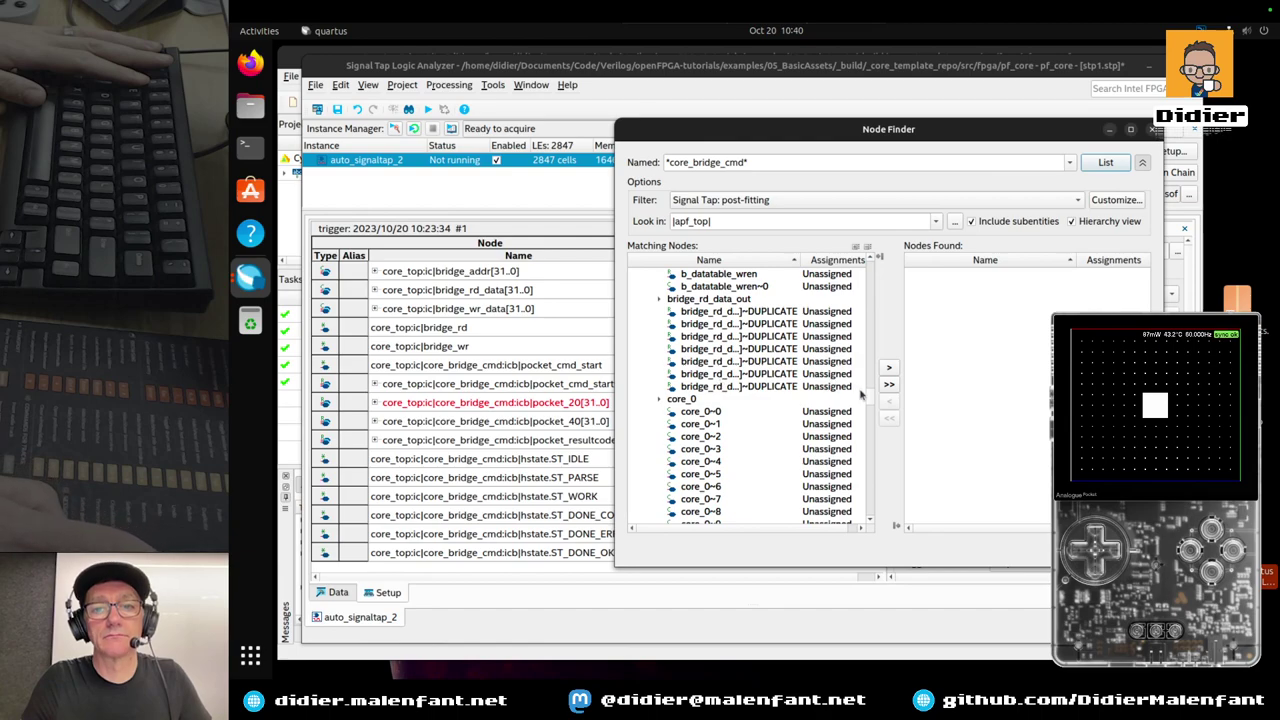
{"action": "left_click_drag", "start_coordinate": [869, 397], "coordinate": [874, 427]}
List the *core_bridge_cmd* nodes again with the Signal Tap: pre-synthesis filter and expand core_top:ic down to core_bridge_cmd:icb
{"action": "left_click", "coordinate": [790, 200]}
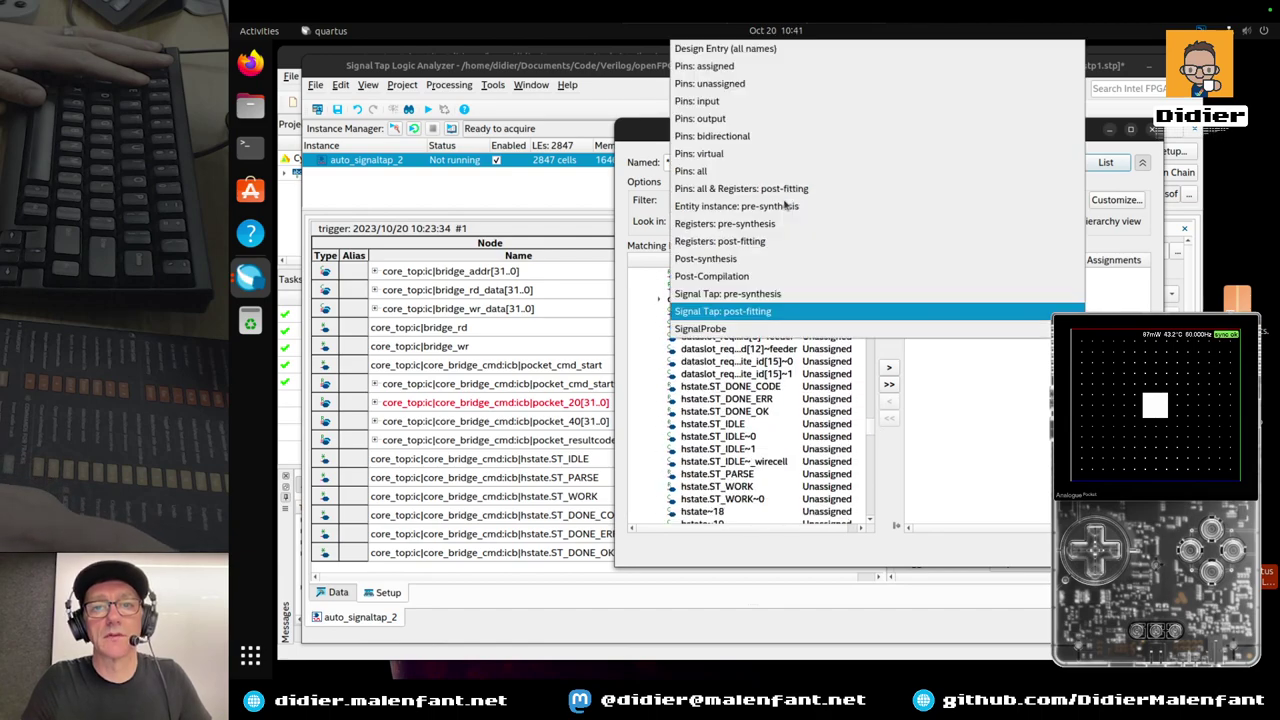
{"action": "left_click", "coordinate": [758, 292]}
{"action": "left_click", "coordinate": [1105, 162]}
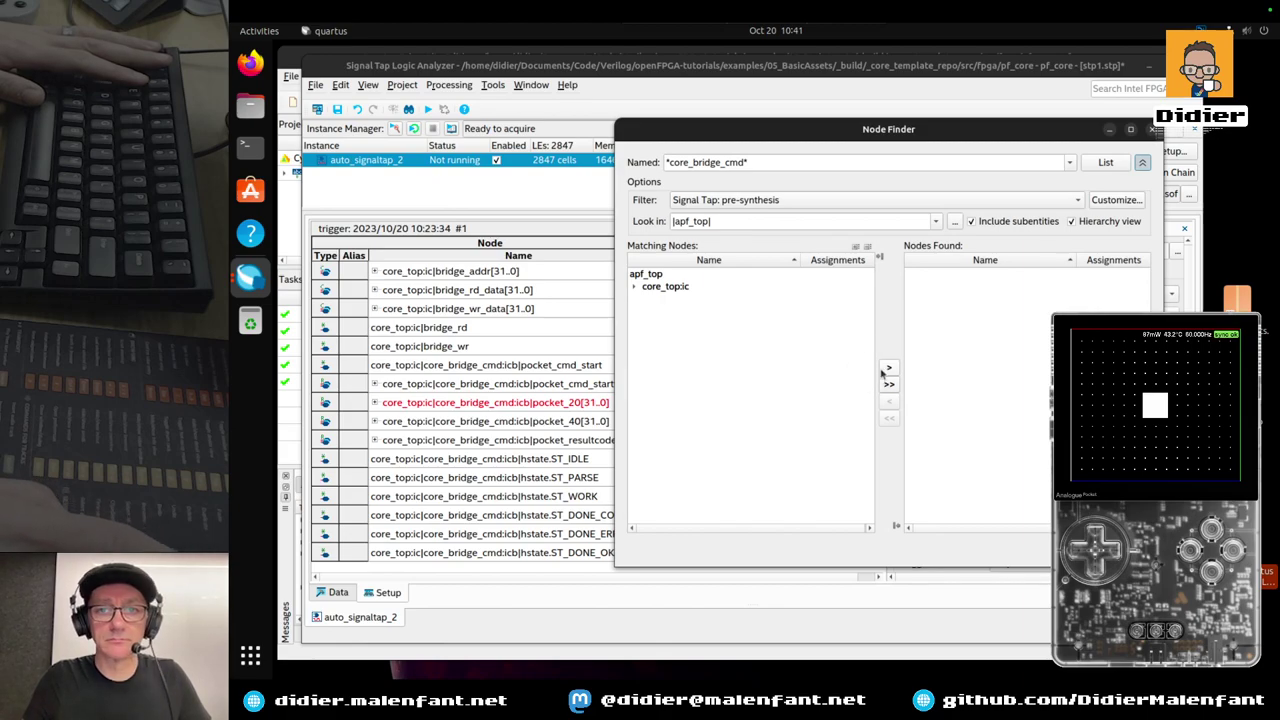
{"action": "left_click", "coordinate": [633, 287]}
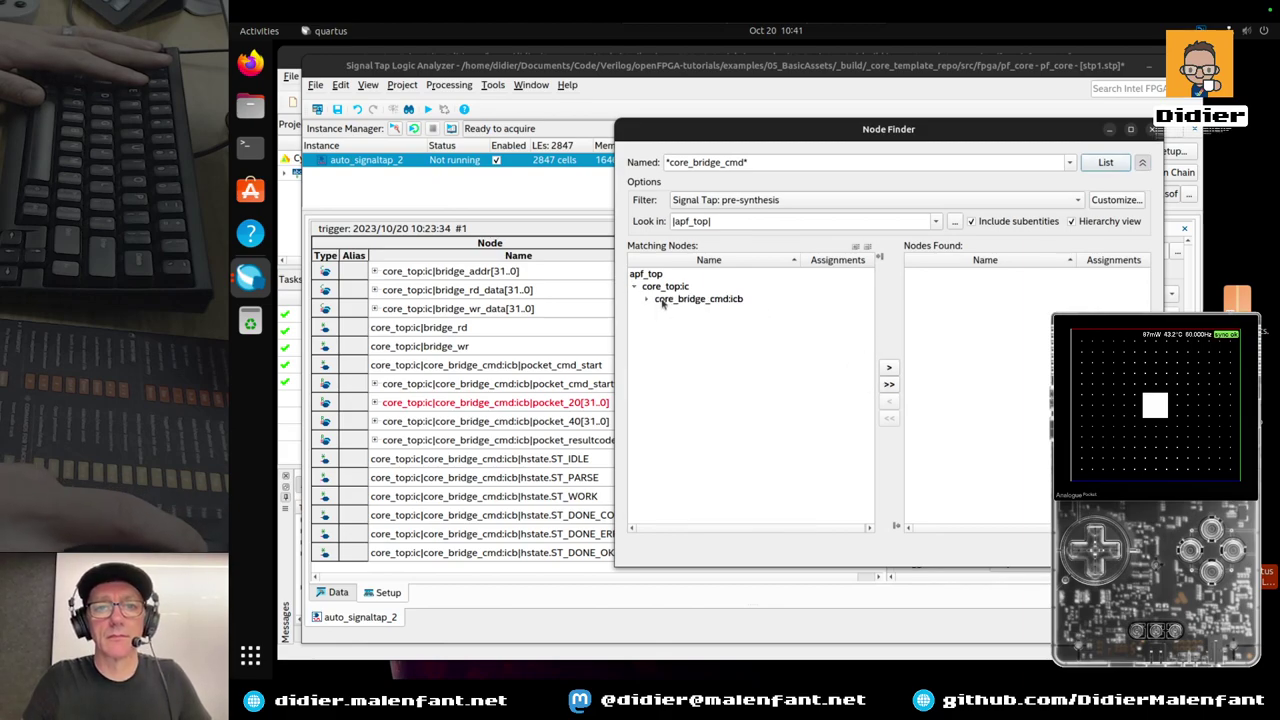
{"action": "left_click", "coordinate": [648, 299]}
Add the pocket_cmd bus to the Signal Tap nodes, check the remaining core_bridge_cmd nodes and close the Node Finder
{"action": "left_click_drag", "start_coordinate": [872, 302], "coordinate": [872, 541]}
{"action": "left_click", "coordinate": [711, 449]}
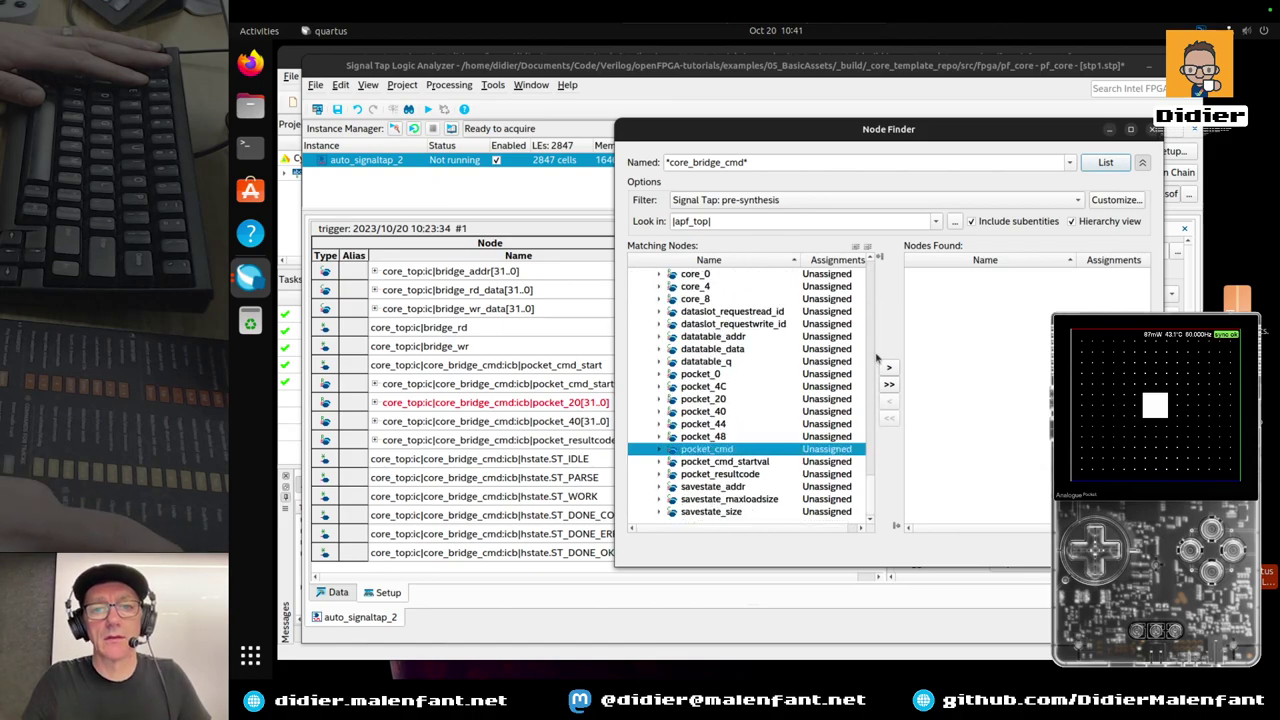
{"action": "left_click", "coordinate": [886, 368]}
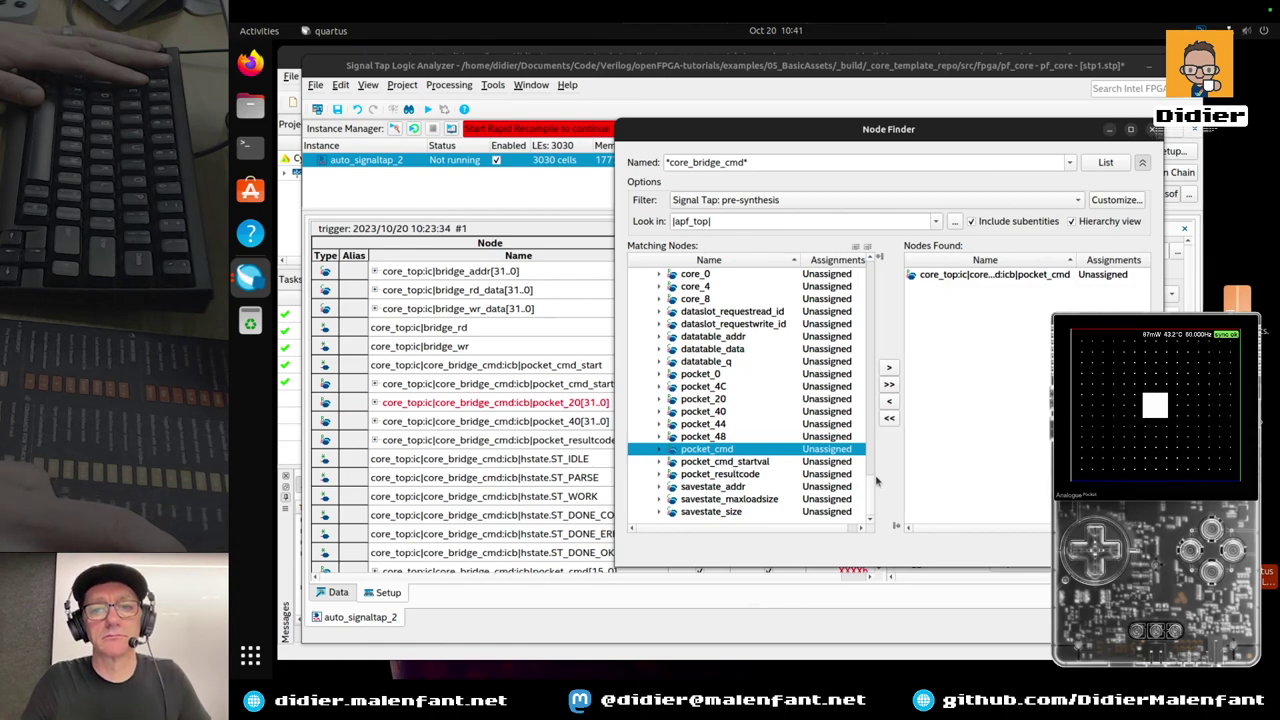
{"action": "scroll", "coordinate": [872, 487], "scroll_direction": "up", "scroll_amount": 3}
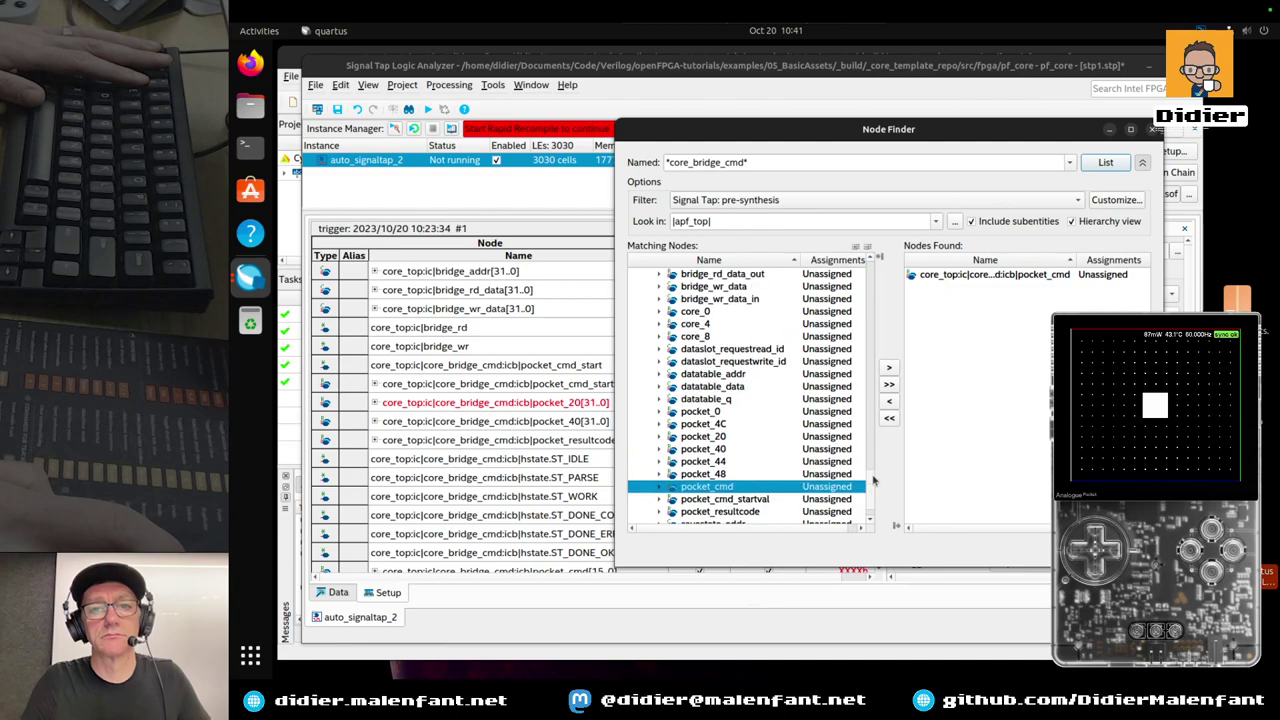
{"action": "scroll", "coordinate": [872, 481], "scroll_direction": "up", "scroll_amount": 15}
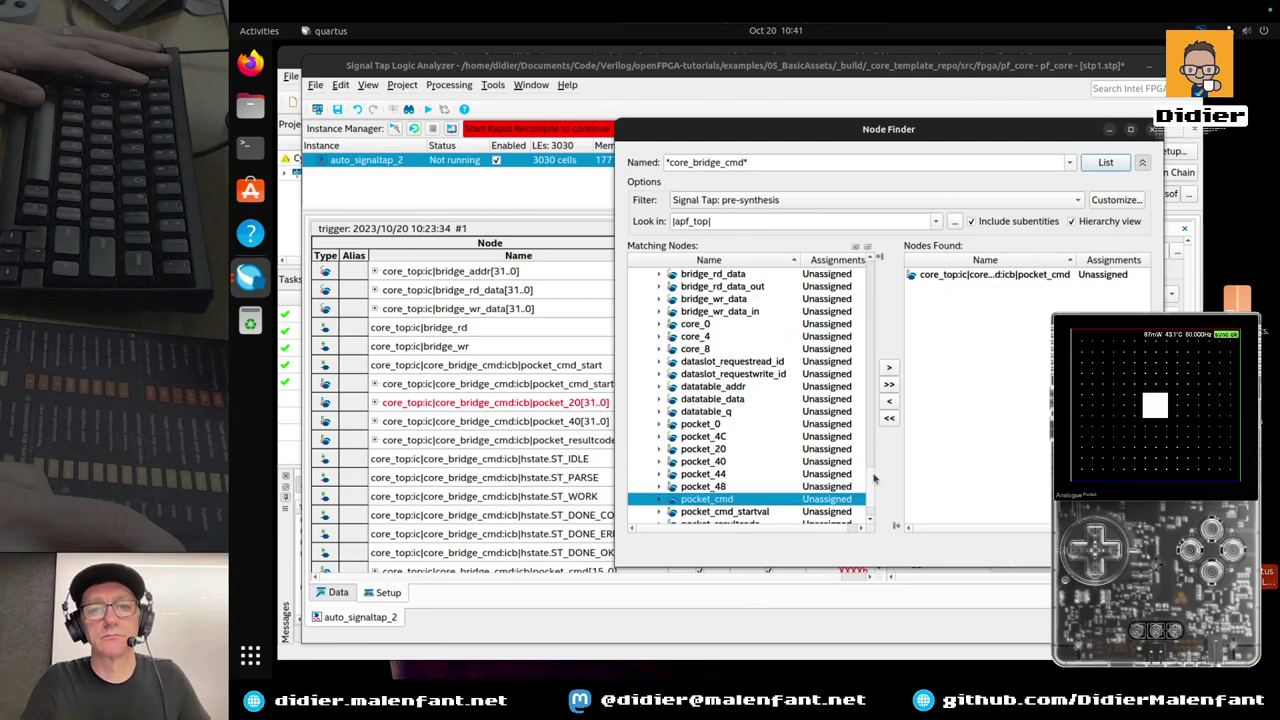
{"action": "scroll", "coordinate": [872, 378], "scroll_direction": "up", "scroll_amount": 10}
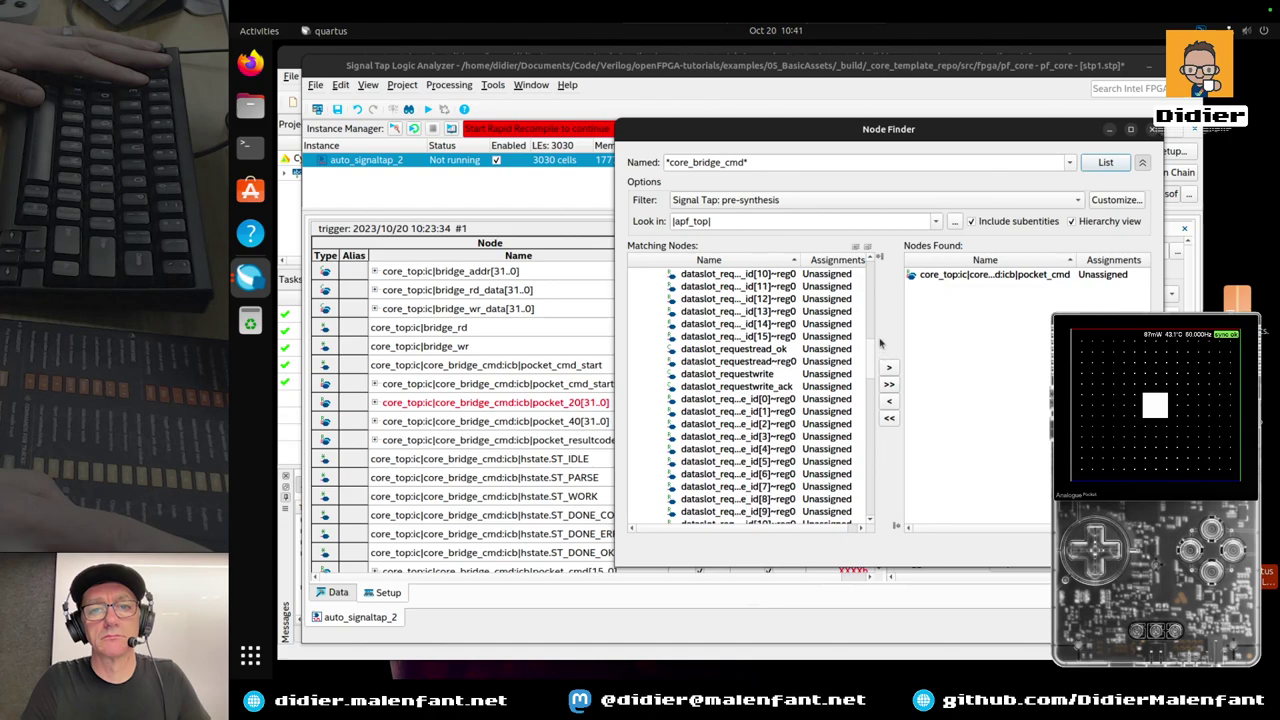
{"action": "left_click_drag", "start_coordinate": [872, 270], "coordinate": [877, 486]}
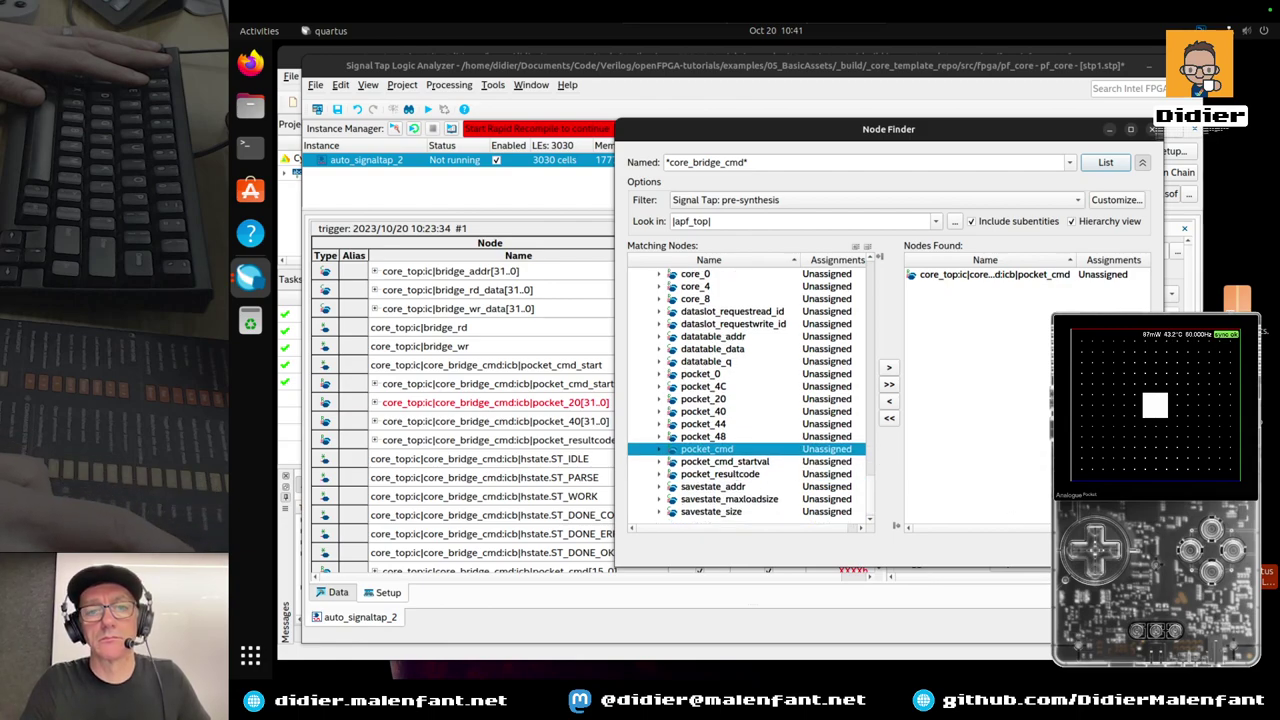
{"action": "key", "text": "Escape"}
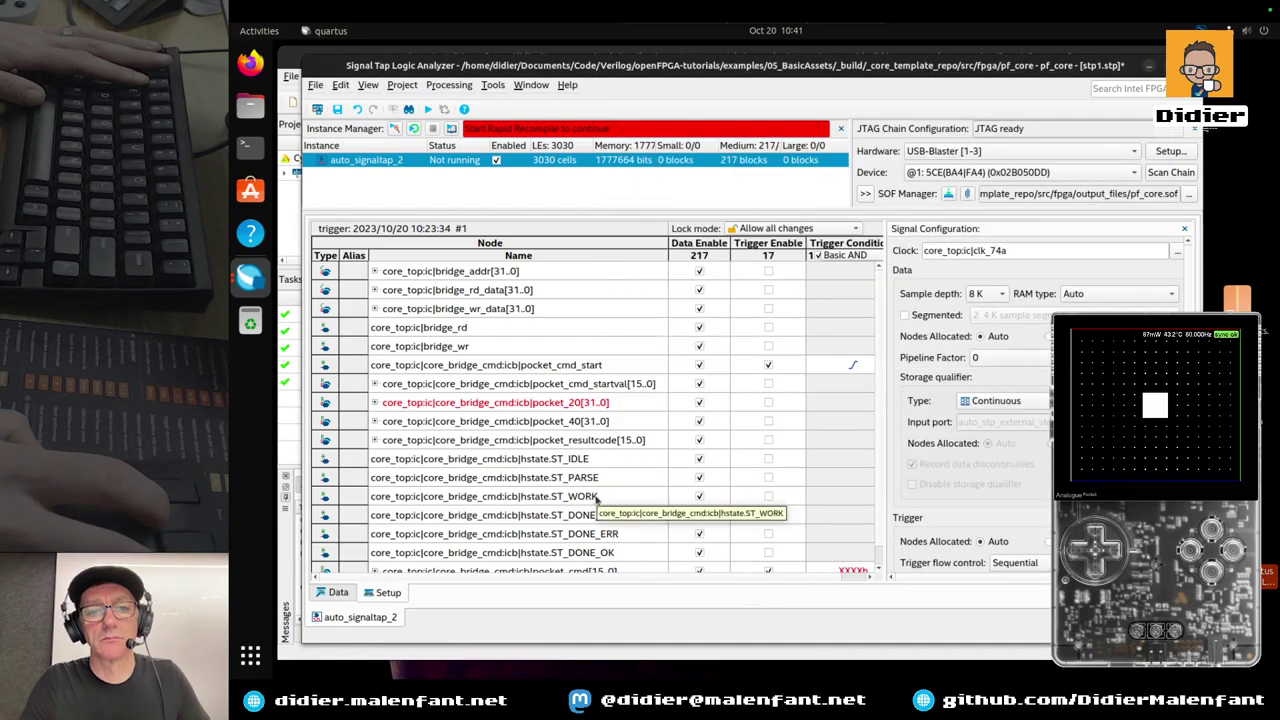
Place pocket_cmd[15..0] between pocket_cmd_startval and pocket_20 in the node list and disable its trigger
{"action": "left_click", "coordinate": [627, 570]}
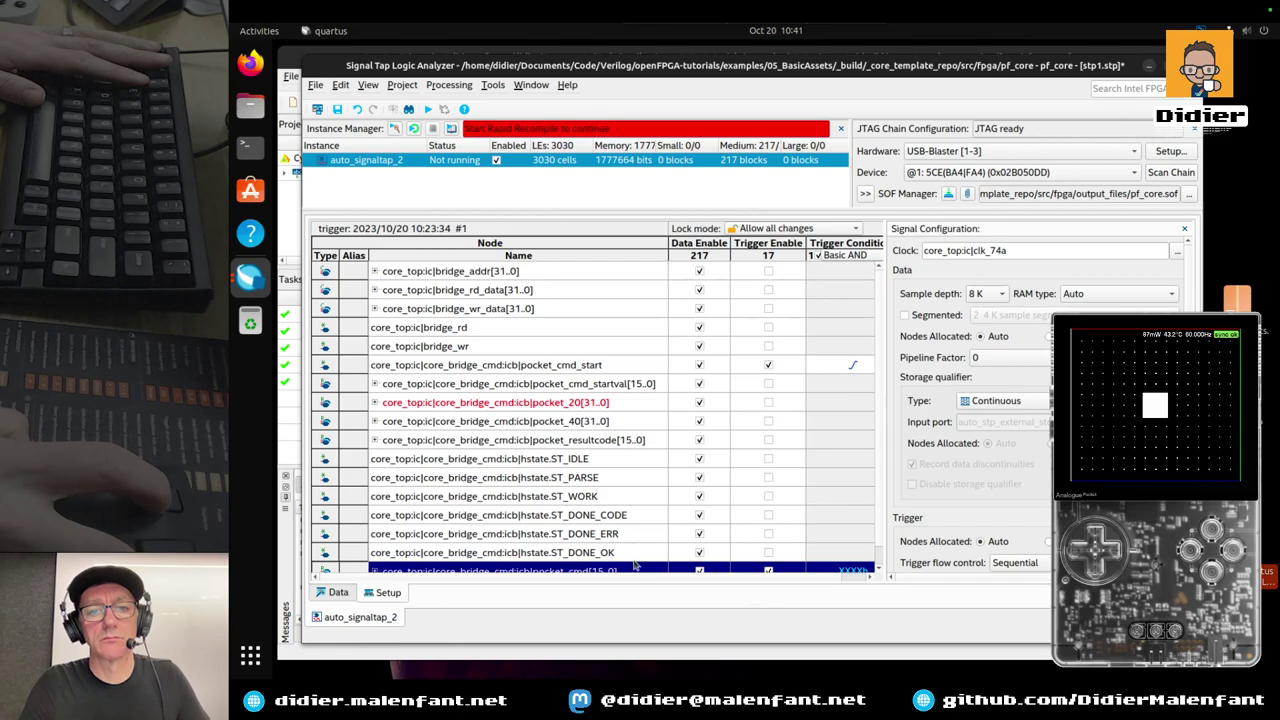
{"action": "scroll", "coordinate": [634, 567], "scroll_direction": "down", "scroll_amount": 1}
{"action": "double_click", "coordinate": [560, 384]}
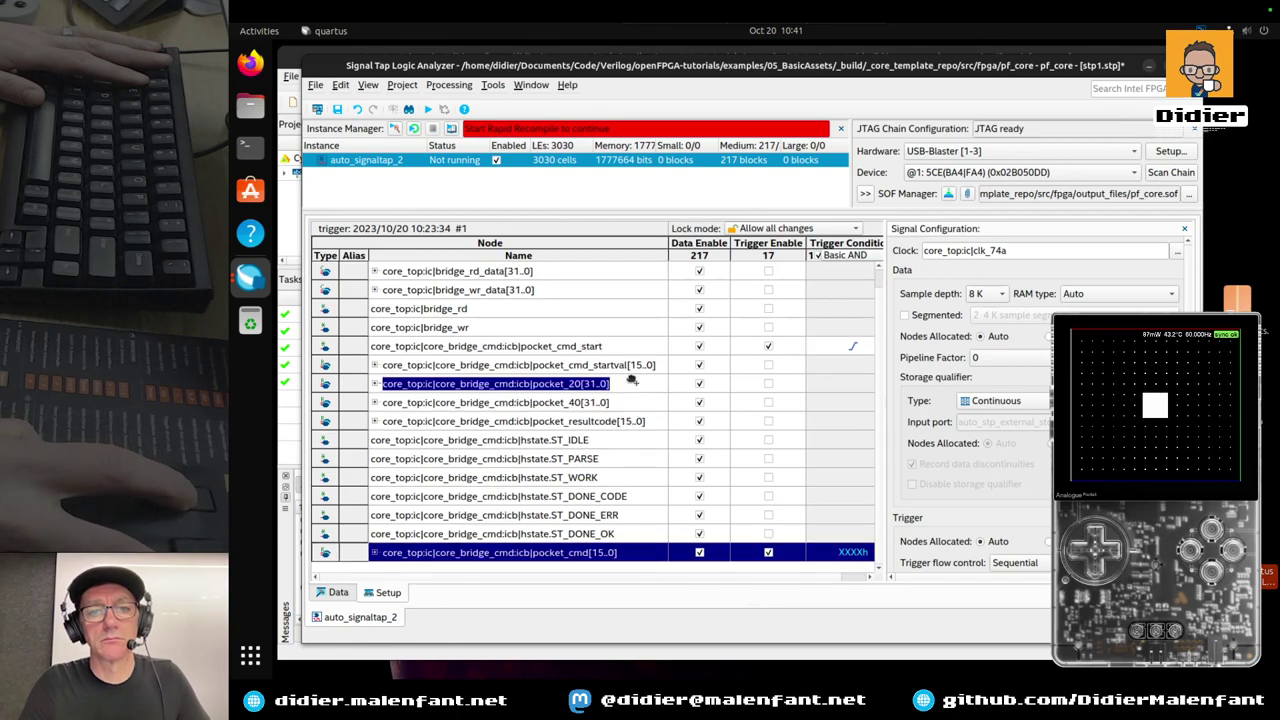
{"action": "left_click_drag", "start_coordinate": [631, 379], "coordinate": [631, 379]}
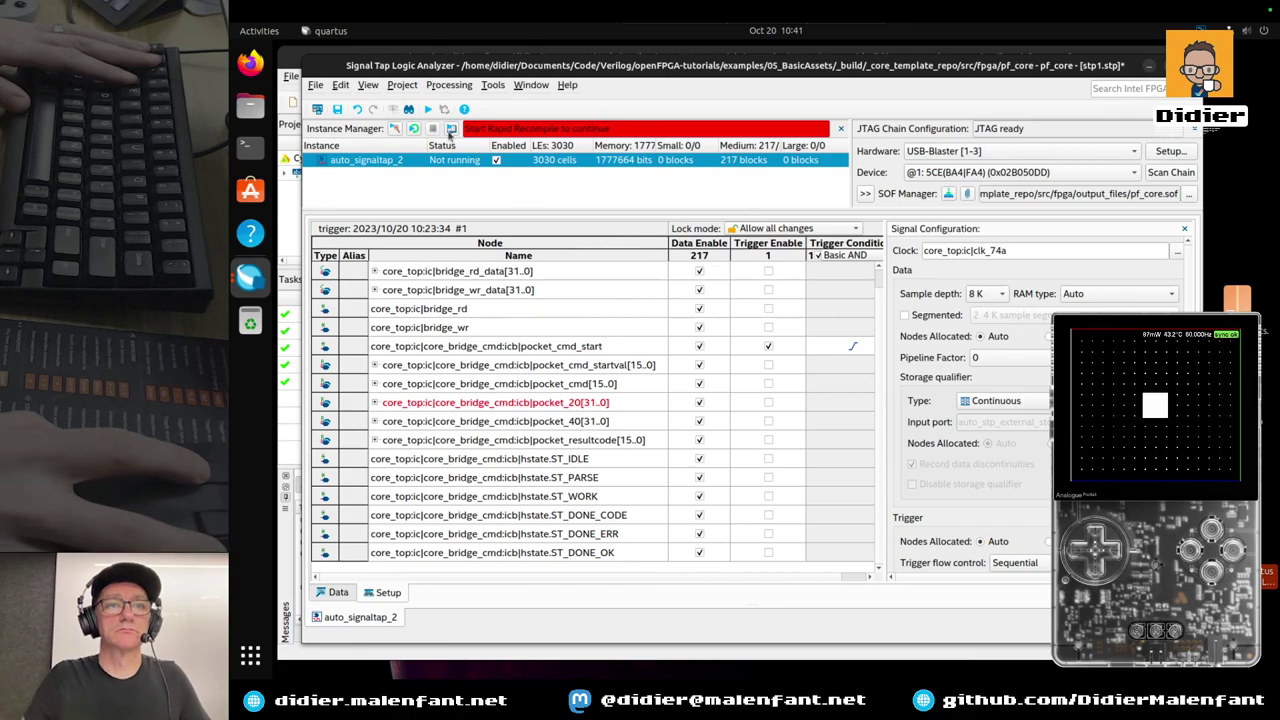
Save stp1.stp, widen the node list to show the full trigger conditions and start a full compilation
{"action": "left_click", "coordinate": [338, 110]}
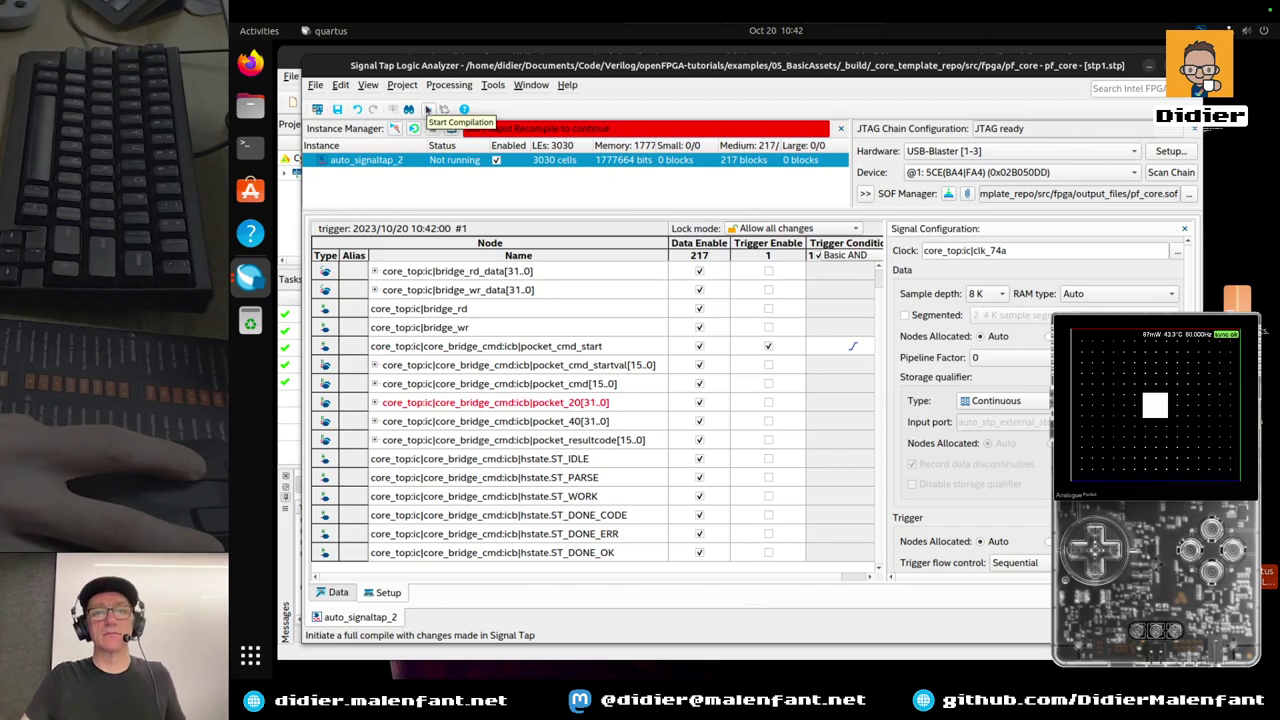
{"action": "left_click", "coordinate": [768, 346]}
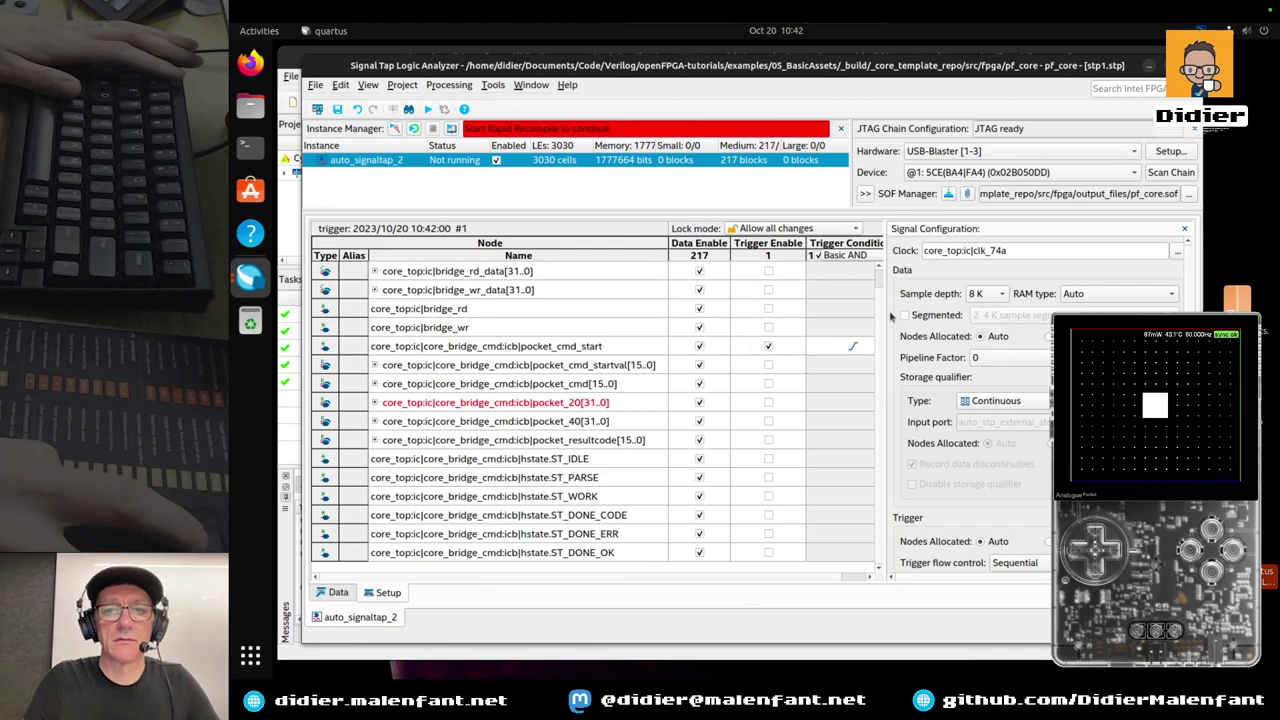
{"action": "left_click_drag", "start_coordinate": [884, 317], "coordinate": [915, 313]}
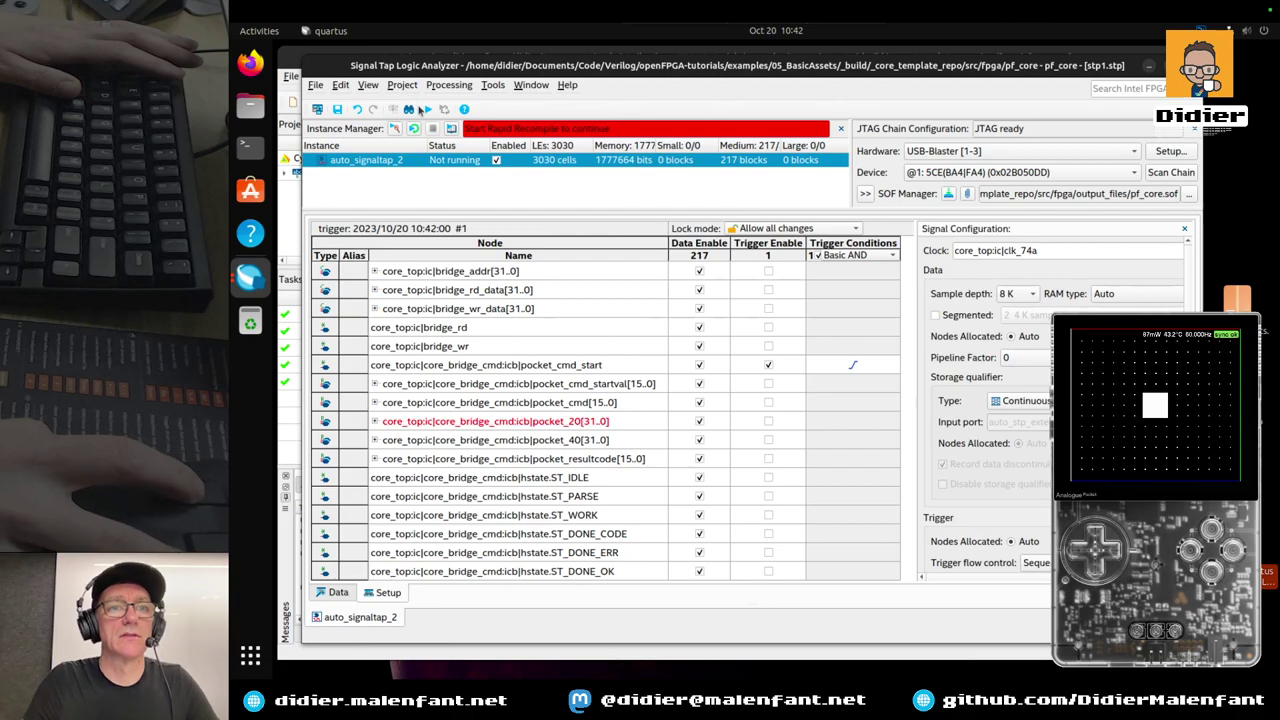
{"action": "left_click", "coordinate": [426, 111]}
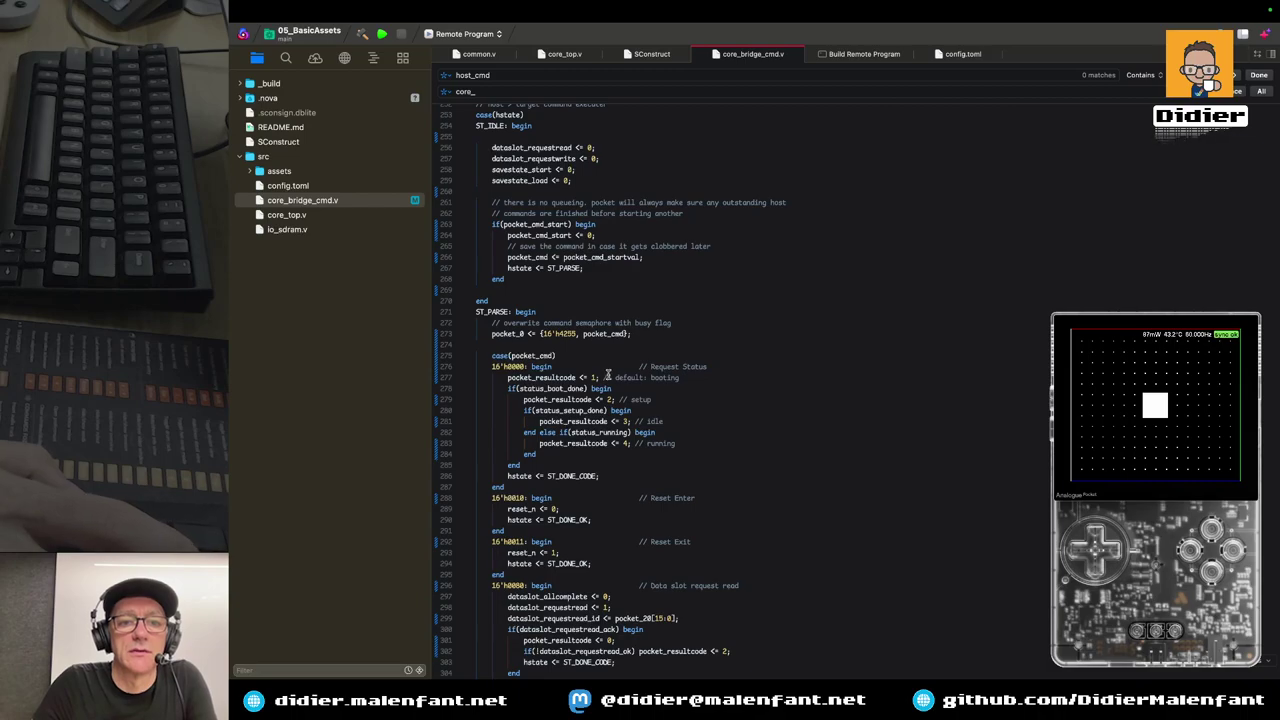
Switch to Nova and review the ST_PARSE command cases in core_bridge_cmd.v from Request Status to Savestate: Start/Query
{"action": "scroll", "coordinate": [607, 372], "scroll_direction": "down", "scroll_amount": 1}
{"action": "scroll", "coordinate": [607, 380], "scroll_direction": "down", "scroll_amount": 10}
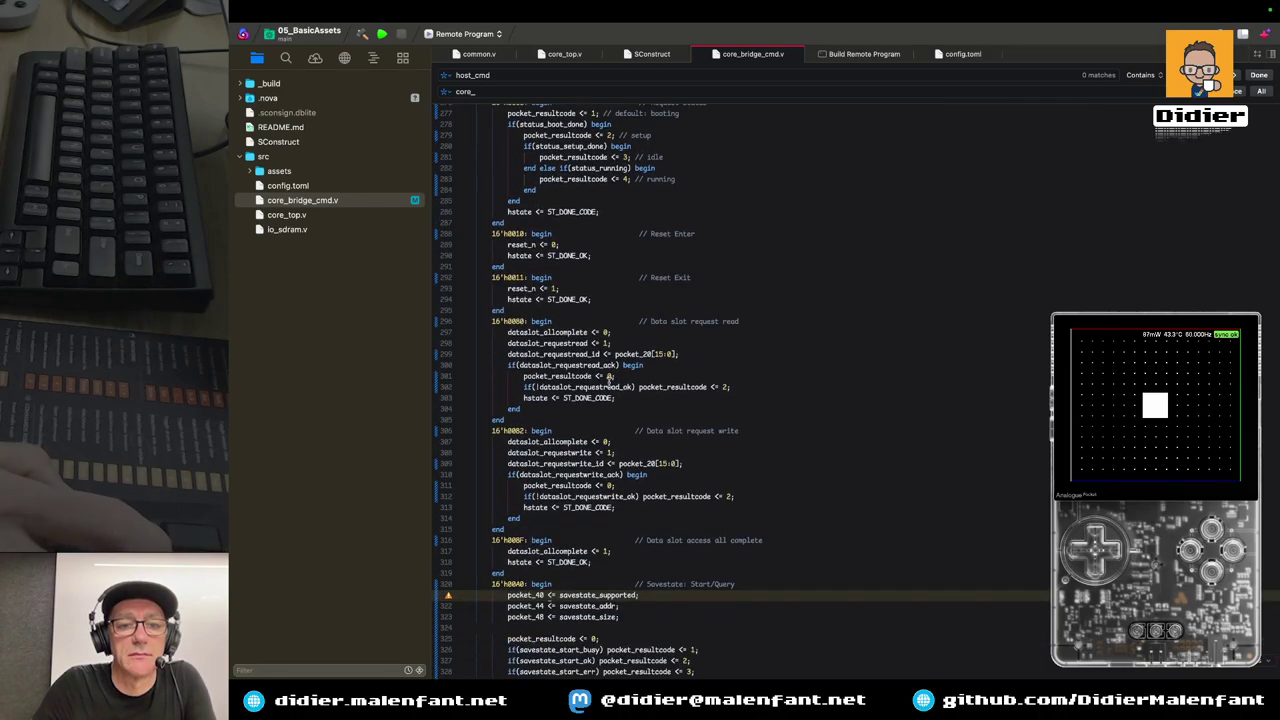
{"action": "scroll", "coordinate": [607, 377], "scroll_direction": "down", "scroll_amount": 1}
{"action": "scroll", "coordinate": [607, 379], "scroll_direction": "down", "scroll_amount": 1}
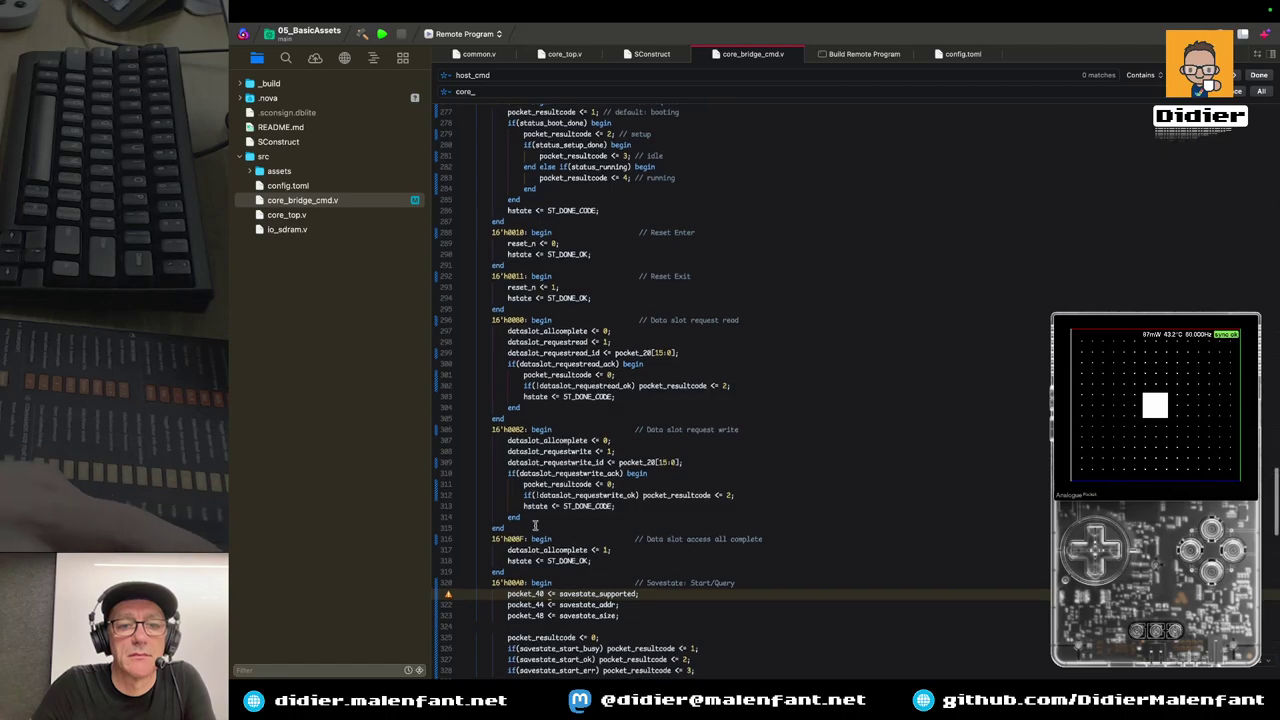
{"action": "mouse_move", "coordinate": [448, 596]}
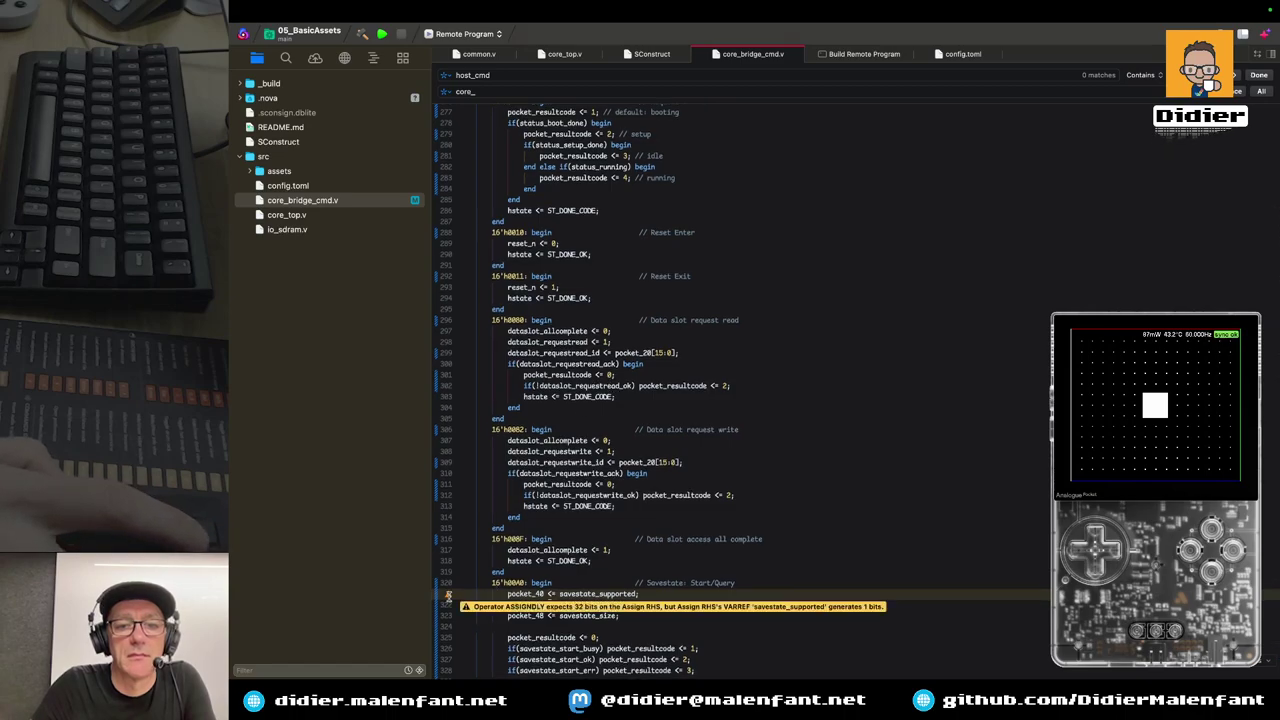
{"action": "scroll", "coordinate": [636, 569], "scroll_direction": "down", "scroll_amount": 4}
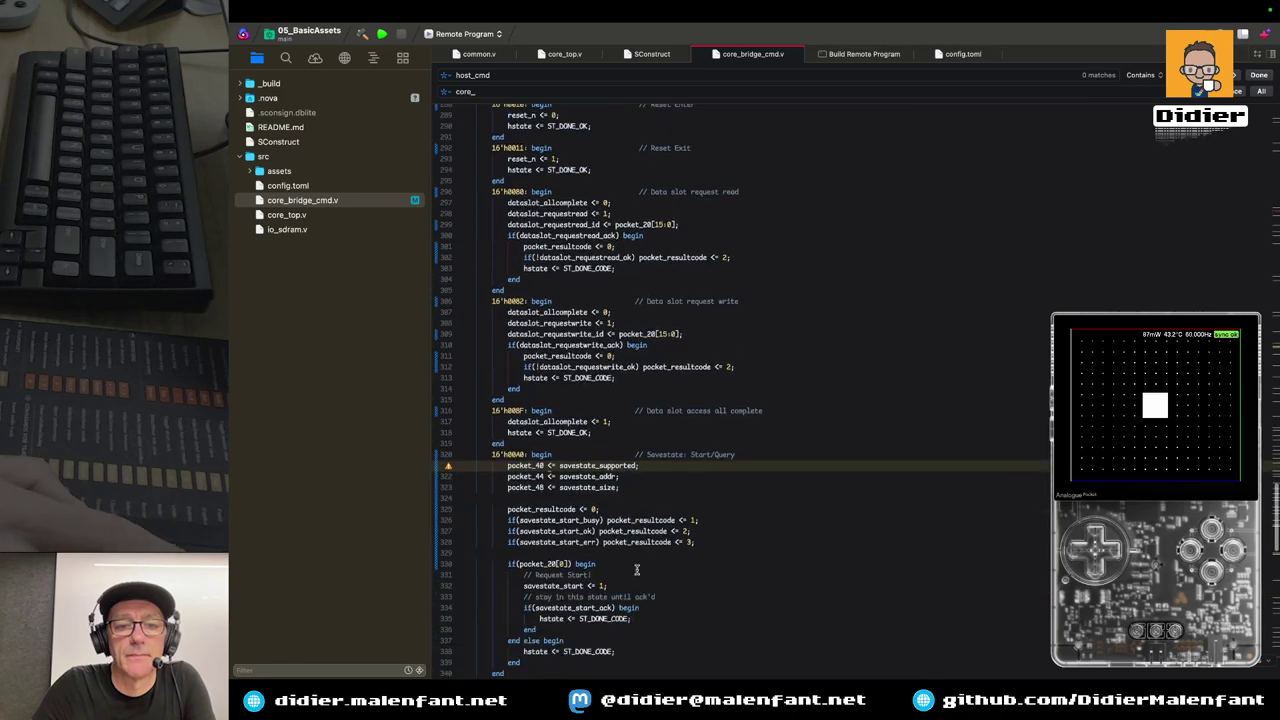
{"action": "scroll", "coordinate": [636, 569], "scroll_direction": "up", "scroll_amount": 7}
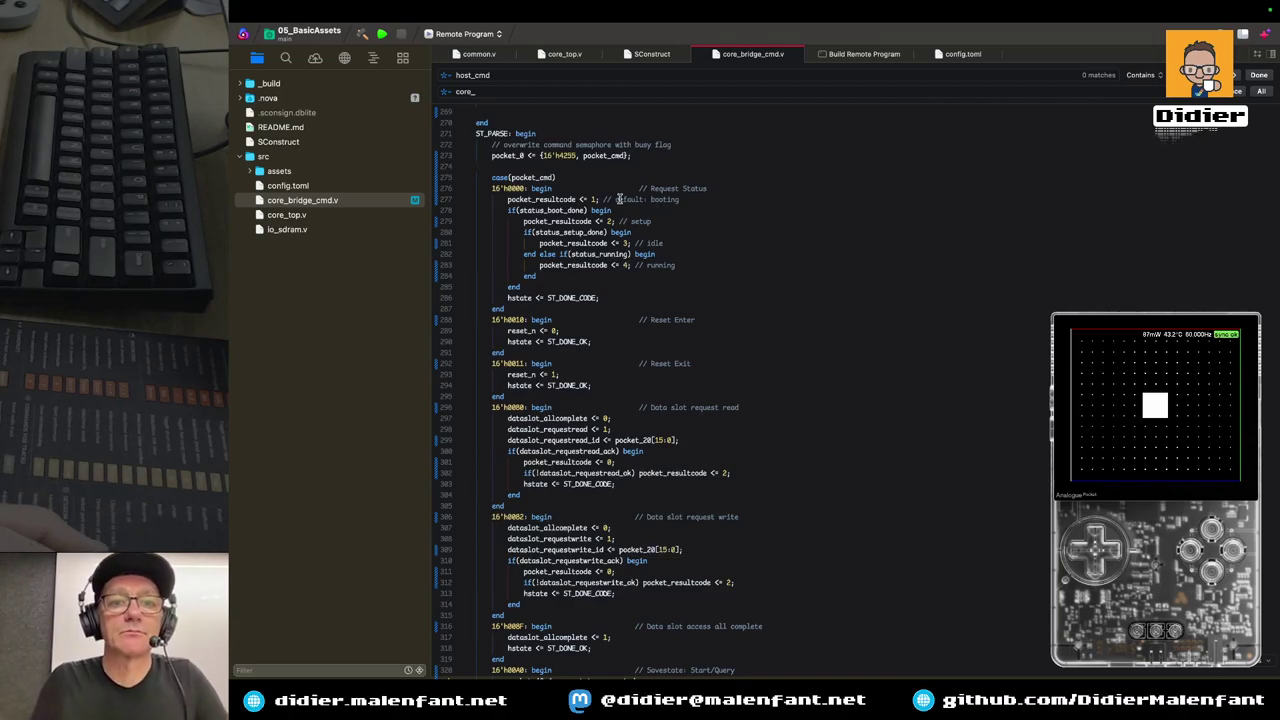
Indent all branches inside case(pocket_cmd), from 16'h0000 through the default branch's end, by one level
{"action": "left_click", "coordinate": [555, 177]}
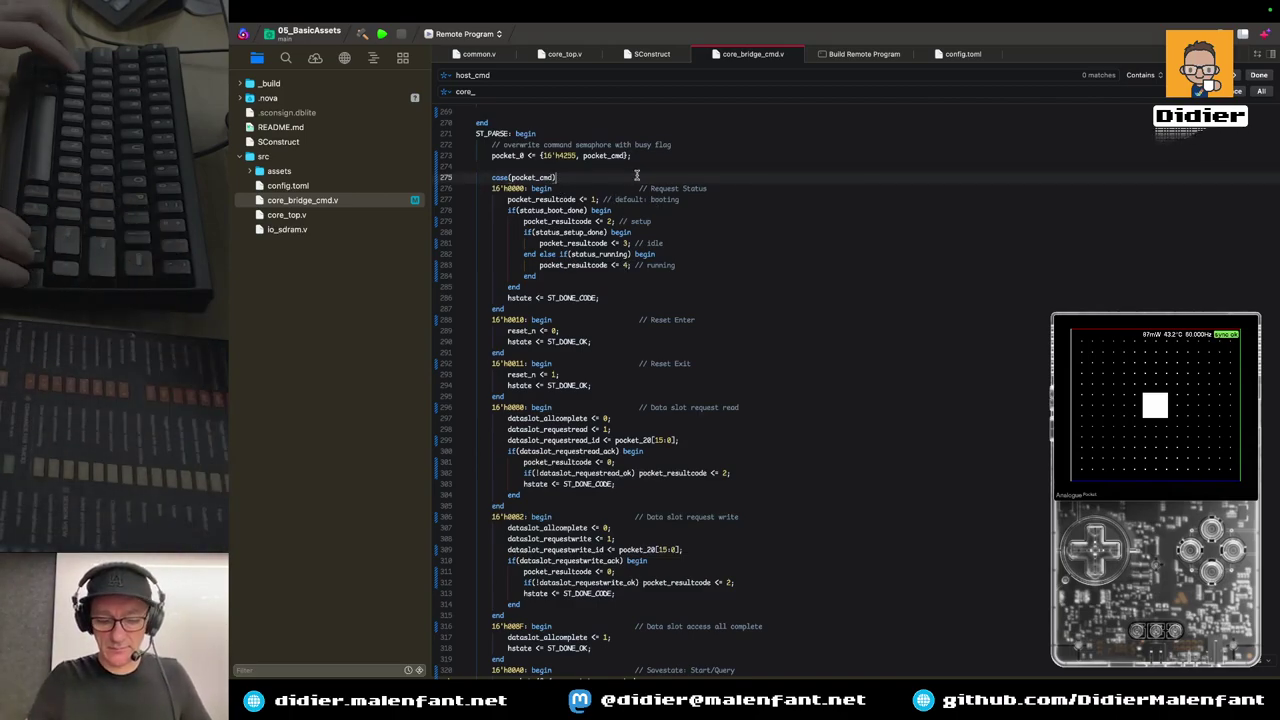
{"action": "key", "text": "Down"}
{"action": "key", "text": "shift+Down"}
{"action": "key", "text": "shift+Down"}
{"action": "key", "text": "shift+Down"}
{"action": "key", "text": "shift+Down"}
{"action": "key", "text": "shift+Down"}
{"action": "key", "text": "shift+Down"}
{"action": "key", "text": "shift+Down"}
{"action": "key", "text": "shift+Down"}
{"action": "key", "text": "shift+Down"}
{"action": "key", "text": "shift+Down"}
{"action": "key", "text": "shift+Down"}
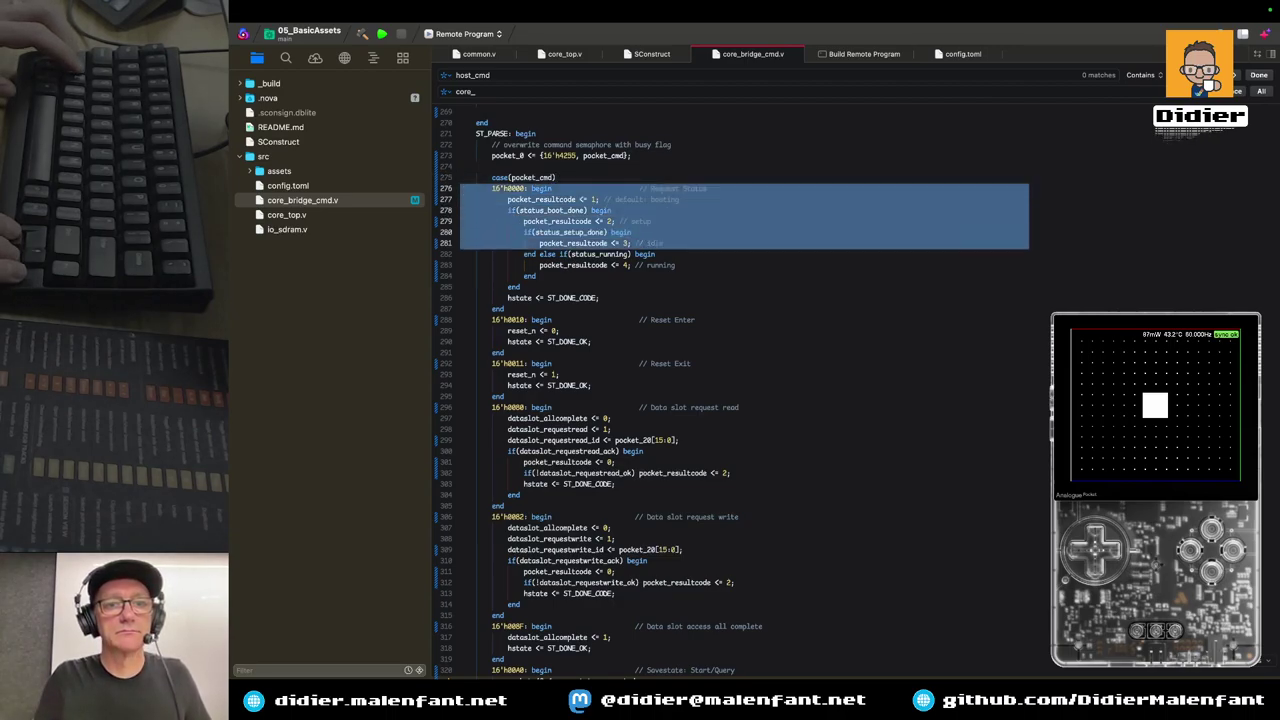
{"action": "key", "text": "shift+Down"}
{"action": "key", "text": "shift+Down"}
{"action": "key", "text": "shift+Down"}
{"action": "key", "text": "shift+Down"}
{"action": "key", "text": "shift+Down"}
{"action": "key", "text": "shift+Down"}
{"action": "key", "text": "shift+Down"}
{"action": "key", "text": "shift+Down"}
{"action": "key", "text": "shift+Down"}
{"action": "key", "text": "shift+Down"}
{"action": "key", "text": "shift+Down"}
{"action": "key", "text": "shift+Down"}
{"action": "key", "text": "shift+Down"}
{"action": "key", "text": "shift+Down"}
{"action": "key", "text": "shift+Down"}
{"action": "key", "text": "shift+Down"}
{"action": "key", "text": "shift+Down"}
{"action": "key", "text": "shift+Down"}
{"action": "key", "text": "shift+Down"}
{"action": "key", "text": "shift+Down"}
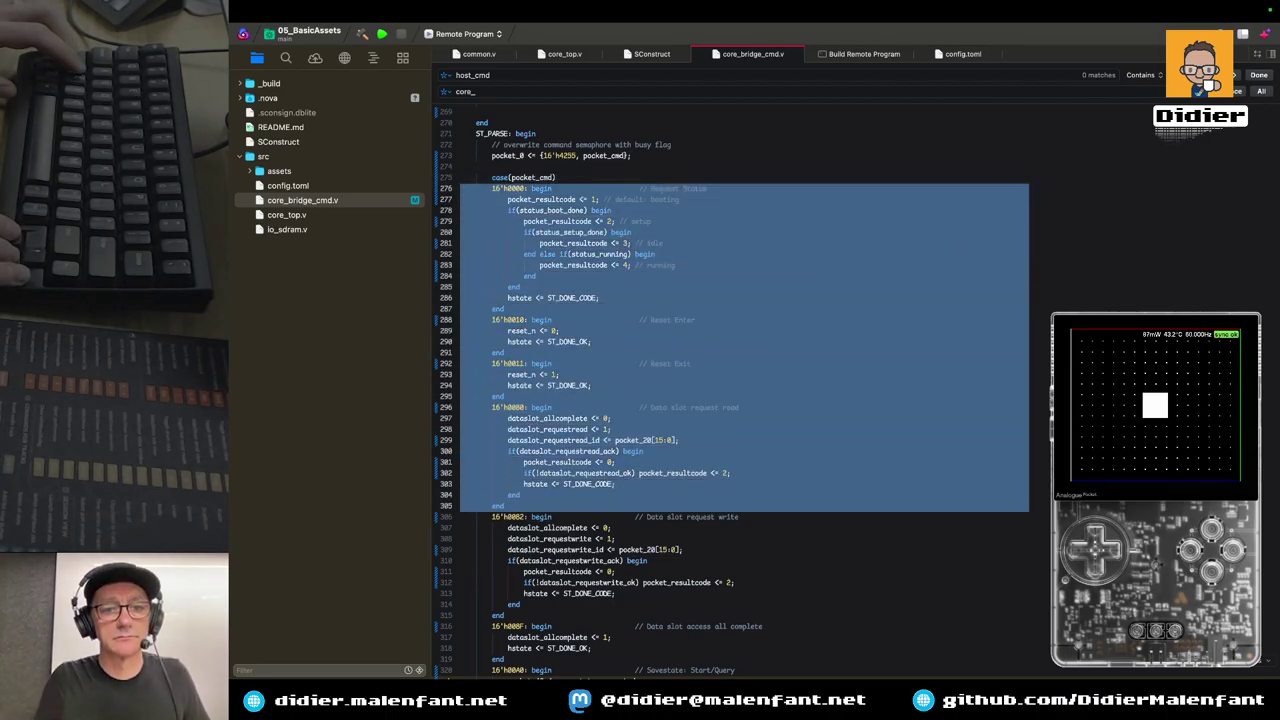
{"action": "key", "text": "shift+Down"}
{"action": "key", "text": "shift+Down"}
{"action": "key", "text": "shift+Down"}
{"action": "key", "text": "shift+Down"}
{"action": "key", "text": "shift+Down"}
{"action": "key", "text": "shift+Down"}
{"action": "key", "text": "shift+Down"}
{"action": "key", "text": "shift+Down"}
{"action": "key", "text": "shift+Down"}
{"action": "key", "text": "shift+Down"}
{"action": "key", "text": "shift+Down"}
{"action": "key", "text": "shift+Down"}
{"action": "key", "text": "shift+Down"}
{"action": "key", "text": "shift+Down"}
{"action": "key", "text": "shift+Down"}
{"action": "key", "text": "shift+Down"}
{"action": "key", "text": "shift+Down"}
{"action": "key", "text": "shift+Down"}
{"action": "key", "text": "shift+Down"}
{"action": "key", "text": "shift+Down"}
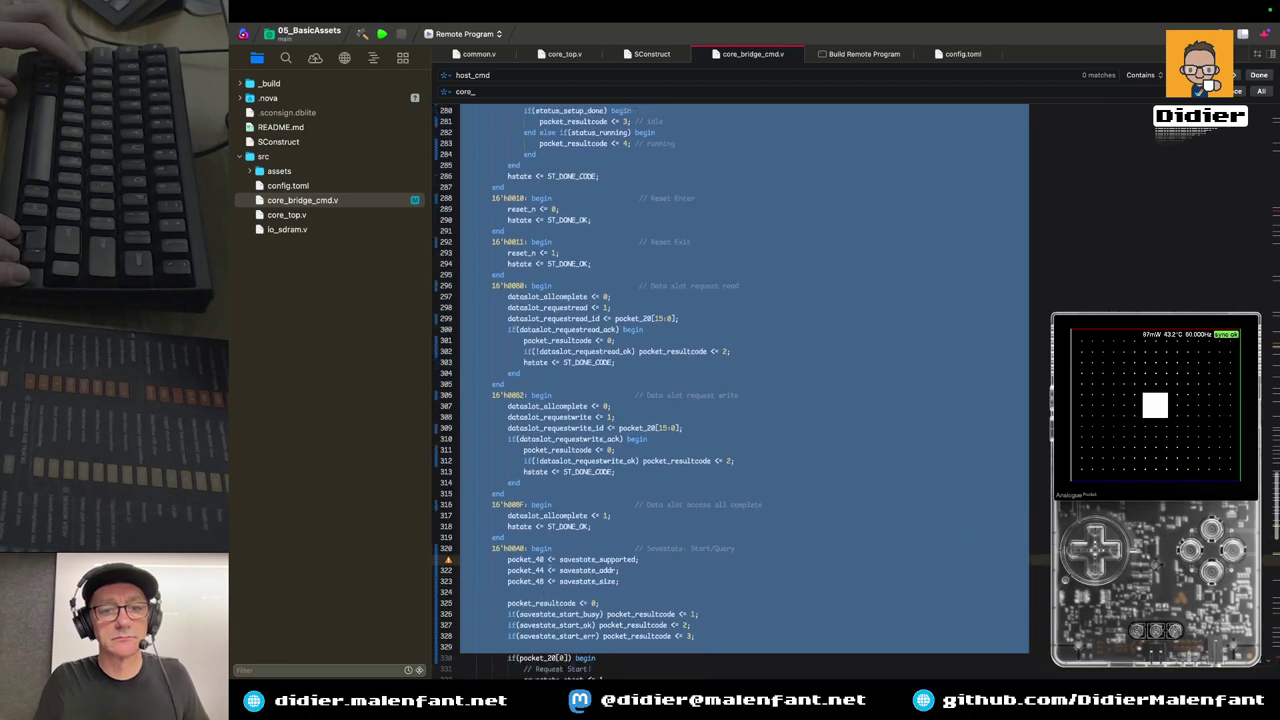
{"action": "key", "text": "shift+Down"}
{"action": "key", "text": "shift+Down"}
{"action": "key", "text": "shift+Down"}
{"action": "key", "text": "shift+Down"}
{"action": "key", "text": "shift+Down"}
{"action": "key", "text": "shift+Down"}
{"action": "key", "text": "shift+Down"}
{"action": "key", "text": "shift+Down"}
{"action": "key", "text": "shift+Down"}
{"action": "key", "text": "shift+Down"}
{"action": "key", "text": "shift+Down"}
{"action": "key", "text": "shift+Down"}
{"action": "key", "text": "shift+Down"}
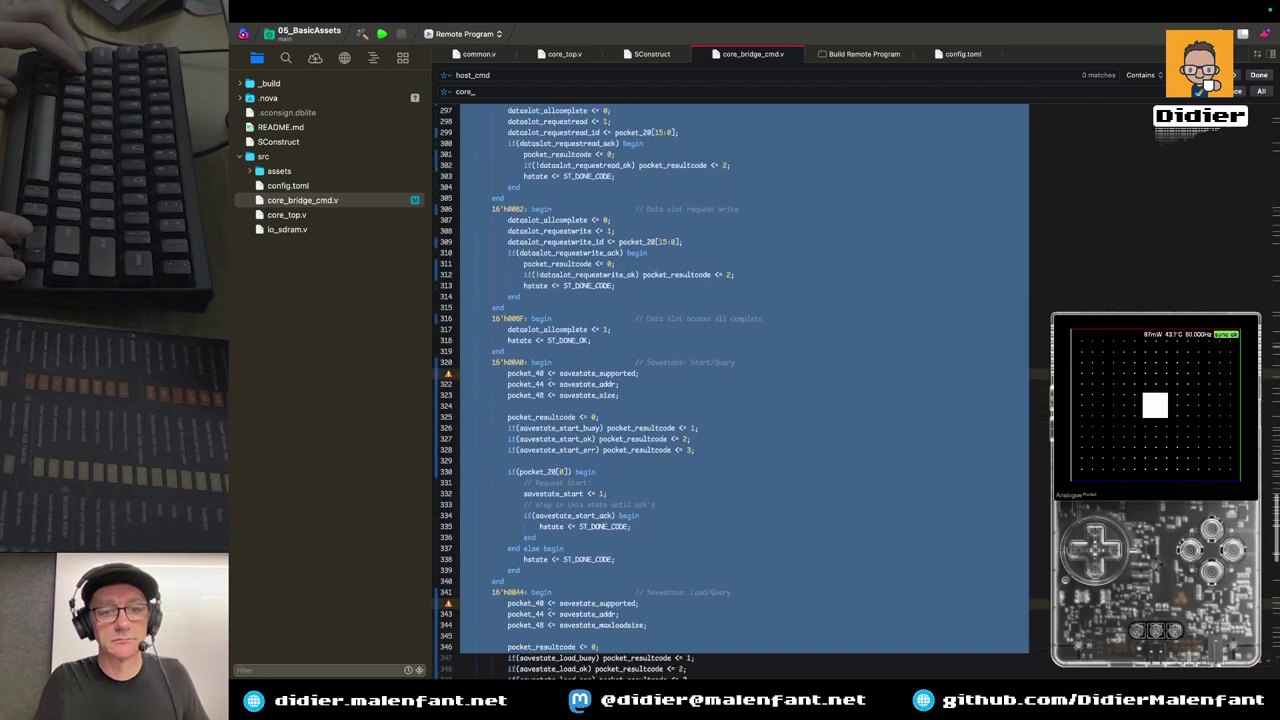
{"action": "key", "text": "shift+Down"}
{"action": "key", "text": "shift+Down"}
{"action": "key", "text": "shift+Down"}
{"action": "key", "text": "shift+Down"}
{"action": "key", "text": "shift+Down"}
{"action": "key", "text": "shift+Down"}
{"action": "key", "text": "shift+Down"}
{"action": "key", "text": "shift+Down"}
{"action": "key", "text": "shift+Down"}
{"action": "key", "text": "shift+Down"}
{"action": "key", "text": "shift+Down"}
{"action": "key", "text": "shift+Down"}
{"action": "key", "text": "shift+Down"}
{"action": "key", "text": "shift+Down"}
{"action": "key", "text": "shift+Down"}
{"action": "key", "text": "shift+Down"}
{"action": "key", "text": "shift+Down"}
{"action": "key", "text": "shift+Down"}
{"action": "key", "text": "shift+Down"}
{"action": "key", "text": "shift+Down"}
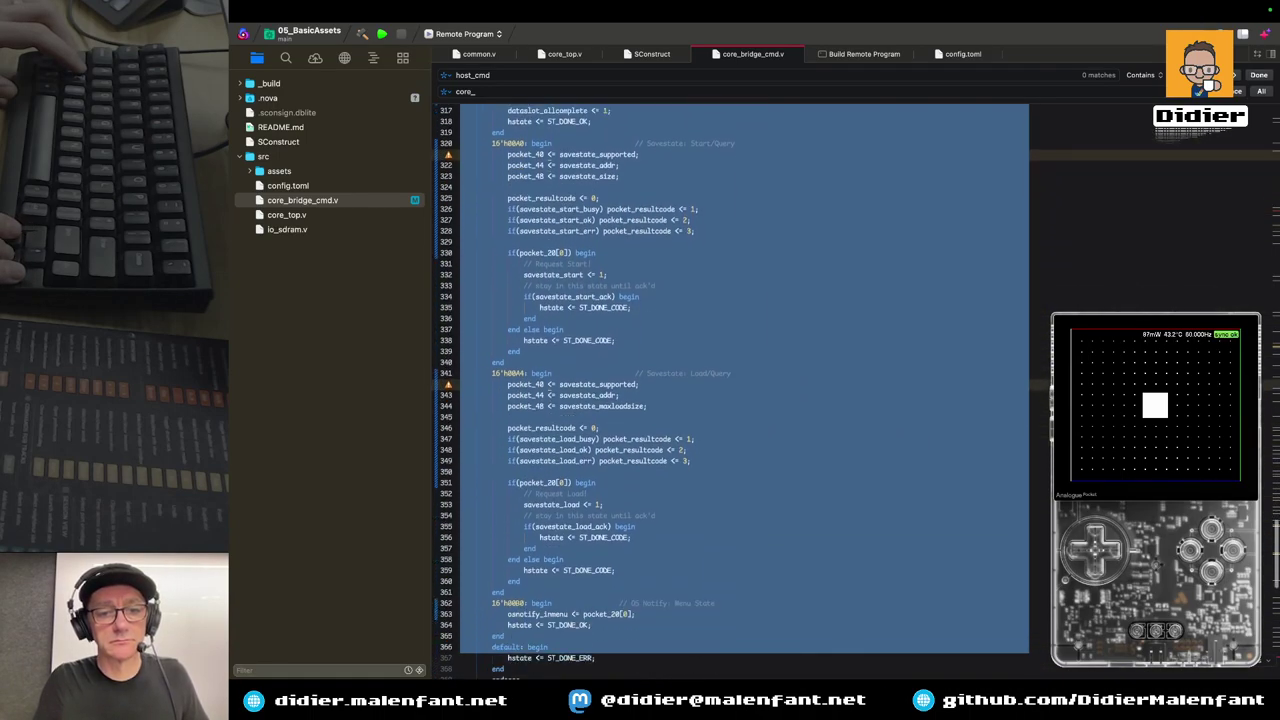
{"action": "key", "text": "shift+Up"}
{"action": "key", "text": "shift+Up"}
{"action": "key", "text": "shift+Up"}
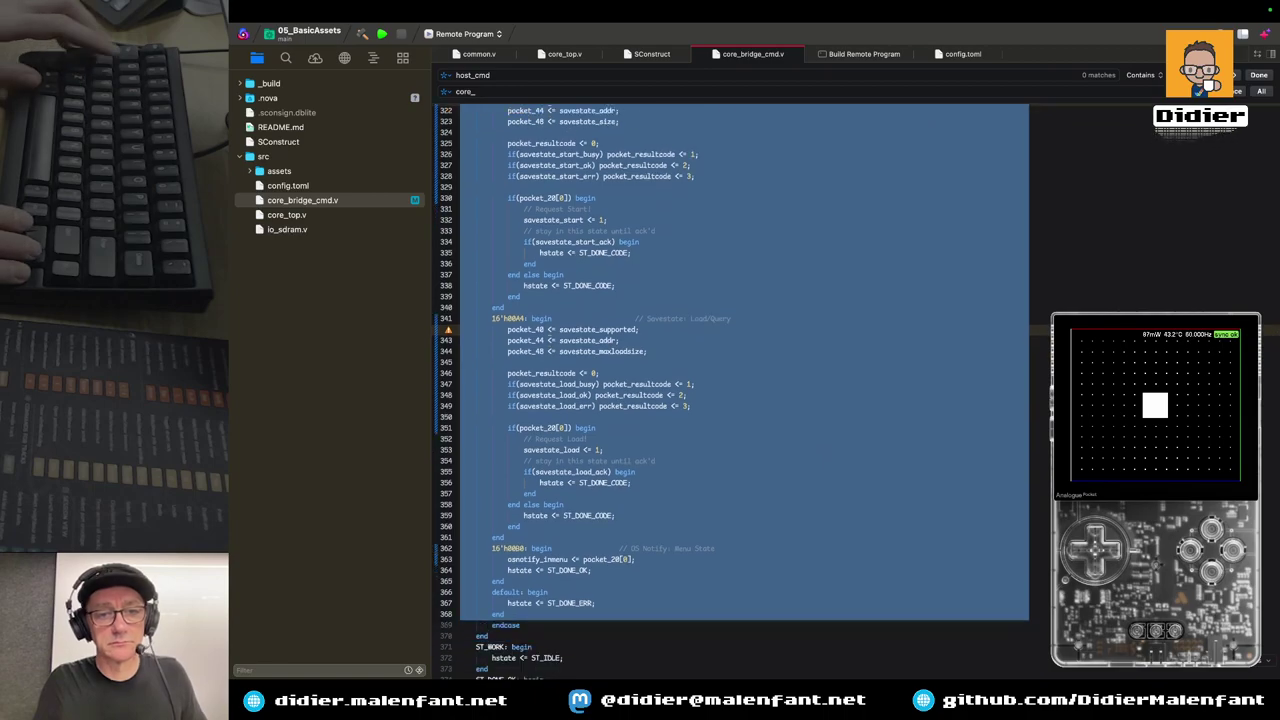
{"action": "key", "text": "Tab"}
Delete the extra blank lines between the host state machine's endcase and the "target > host command executer" comment, leaving one
{"action": "key", "text": "Down"}
{"action": "key", "text": "Down"}
{"action": "key", "text": "Down"}
{"action": "key", "text": "Down"}
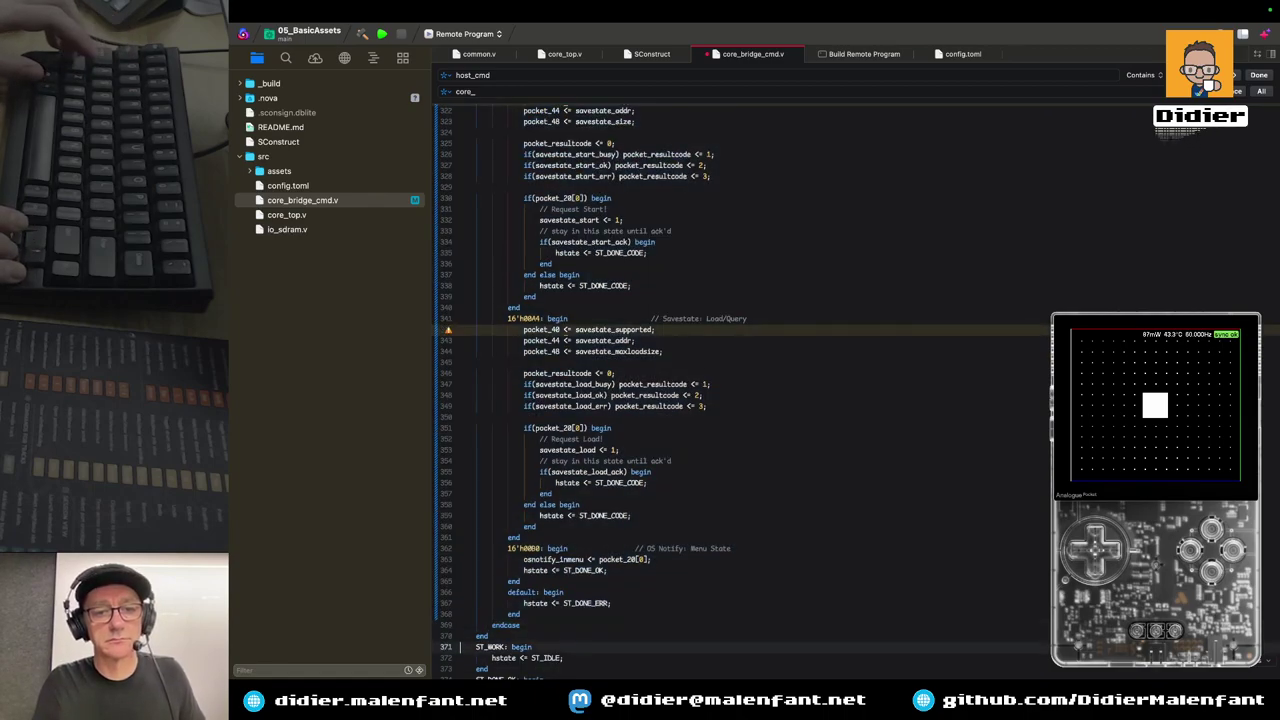
{"action": "key", "text": "Down"}
{"action": "key", "text": "Down"}
{"action": "key", "text": "Down"}
{"action": "key", "text": "Down"}
{"action": "key", "text": "Down"}
{"action": "key", "text": "Down"}
{"action": "key", "text": "Down"}
{"action": "key", "text": "Down"}
{"action": "key", "text": "Down"}
{"action": "key", "text": "Down"}
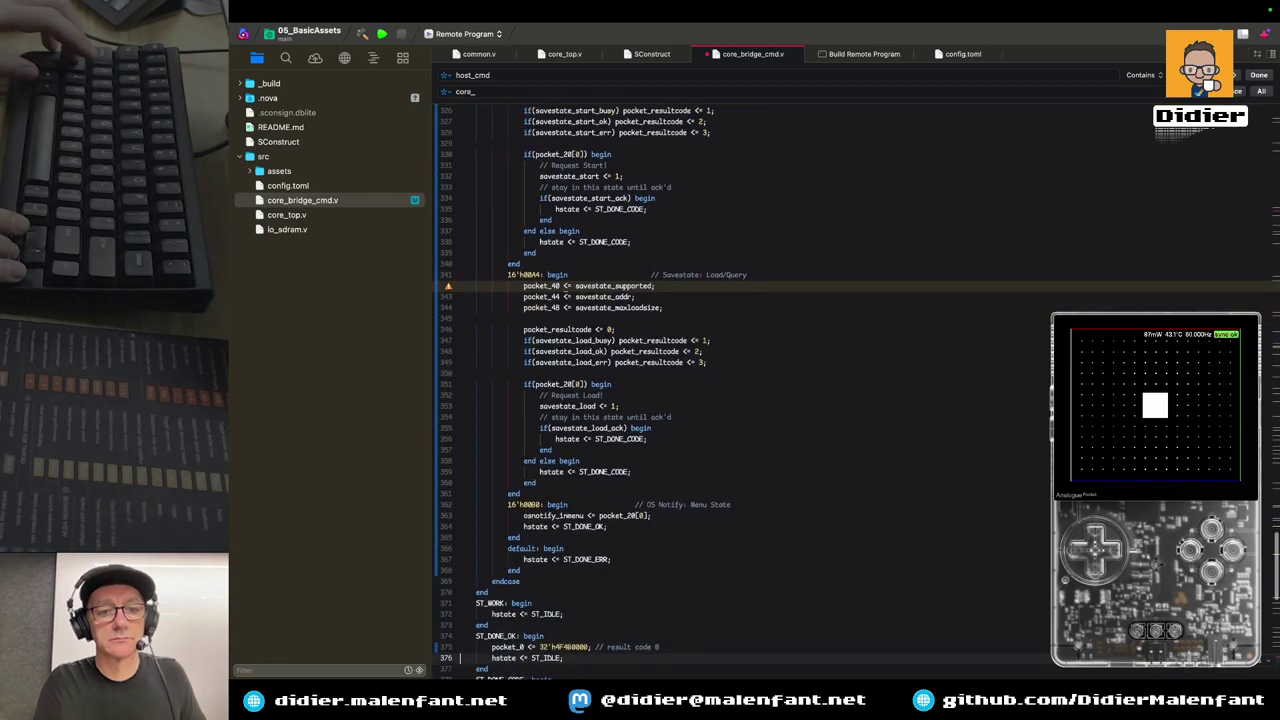
{"action": "key", "text": "Down"}
{"action": "key", "text": "Down"}
{"action": "key", "text": "Down"}
{"action": "key", "text": "Down"}
{"action": "key", "text": "Down"}
{"action": "key", "text": "shift+Down"}
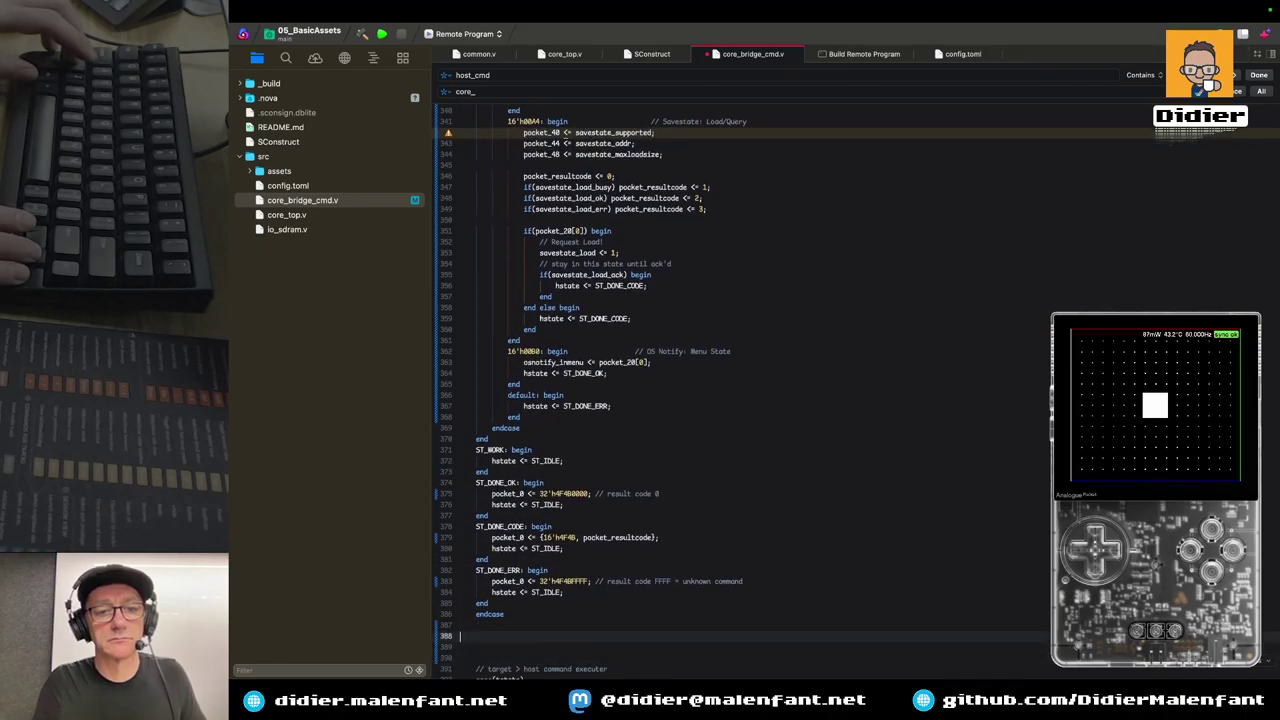
{"action": "key", "text": "shift+Down"}
{"action": "key", "text": "shift+Down"}
{"action": "key", "text": "BackSpace"}
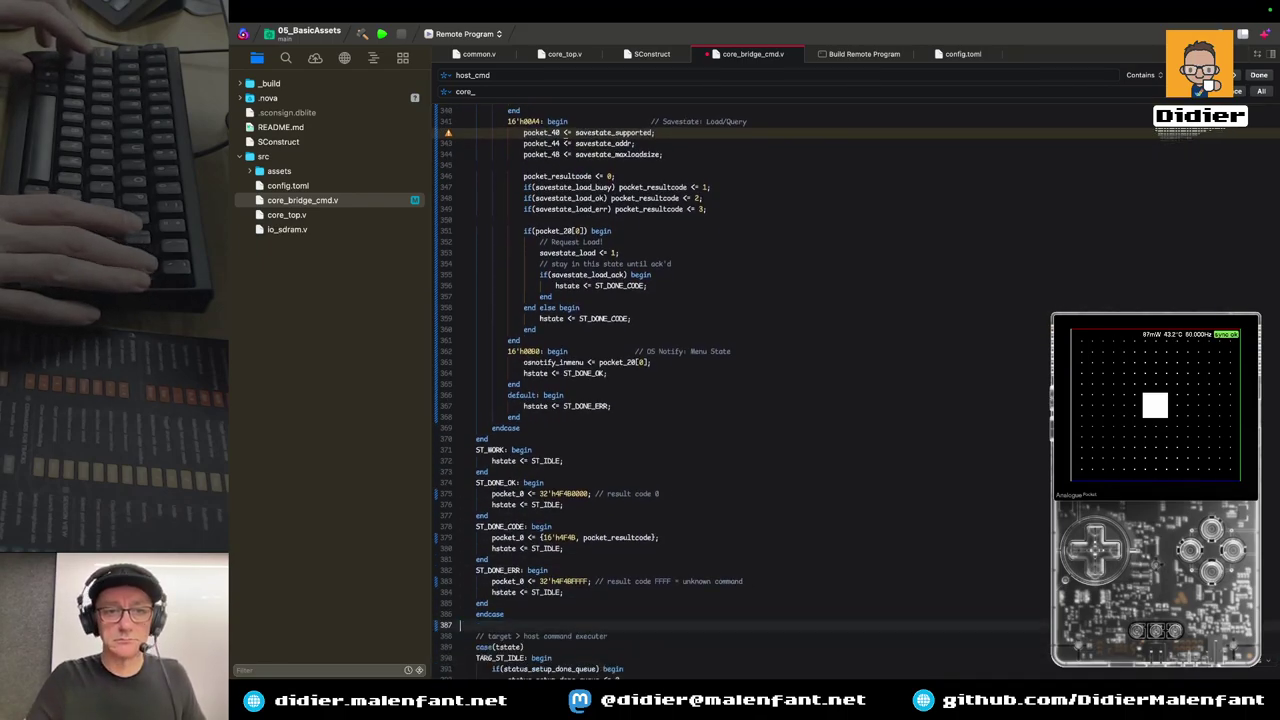
Save core_bridge_cmd.v and return to the 16'h00B0 OS Notify: Menu State case
{"action": "key", "text": "Up"}
{"action": "key", "text": "Up"}
{"action": "key", "text": "Up"}
{"action": "key", "text": "Up"}
{"action": "key", "text": "Up"}
{"action": "key", "text": "Up"}
{"action": "key", "text": "Up"}
{"action": "key", "text": "Up"}
{"action": "key", "text": "Up"}
{"action": "key", "text": "Up"}
{"action": "key", "text": "Up"}
{"action": "key", "text": "Up"}
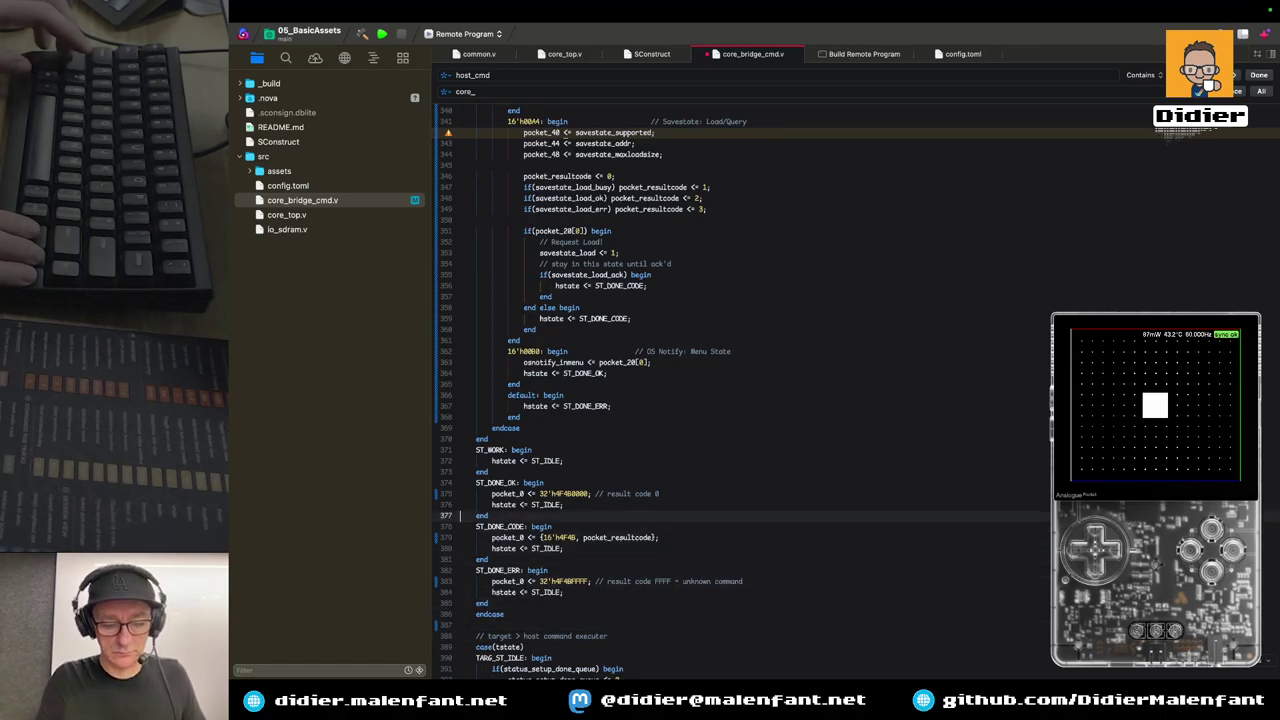
{"action": "key", "text": "Up"}
{"action": "key", "text": "Up"}
{"action": "key", "text": "Up"}
{"action": "key", "text": "Up"}
{"action": "key", "text": "Up"}
{"action": "key", "text": "Up"}
{"action": "key", "text": "Up"}
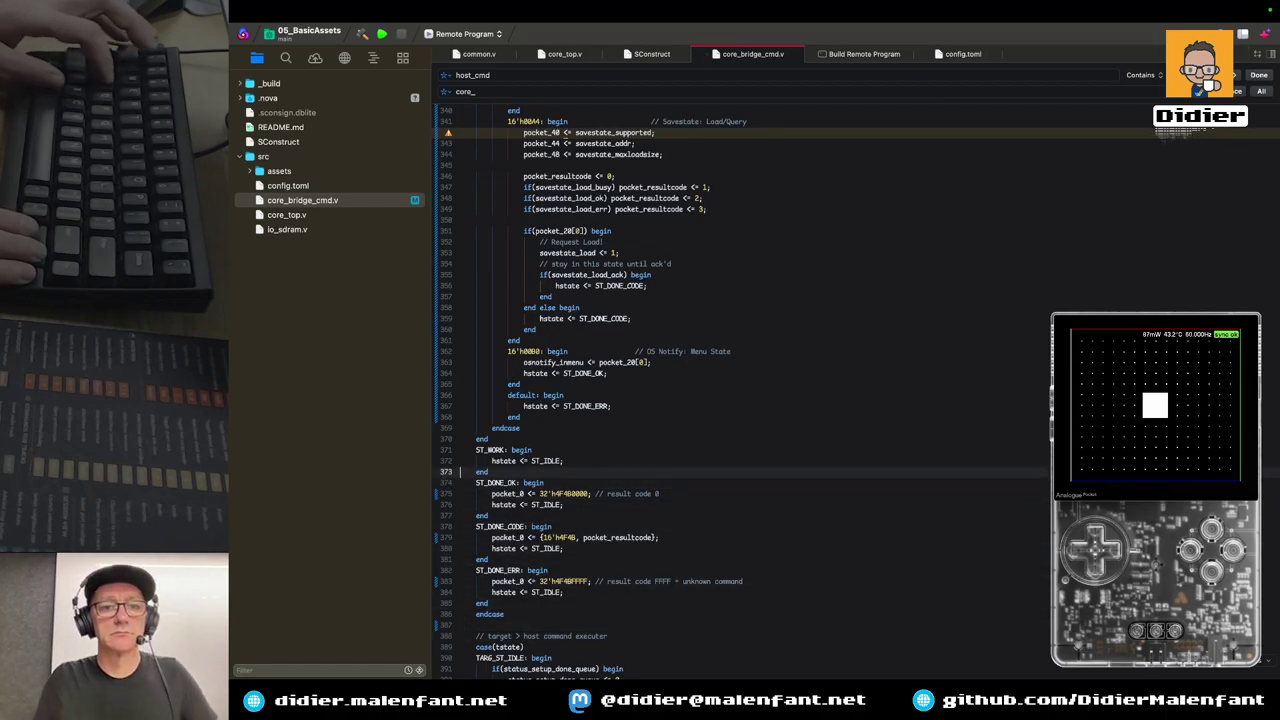
{"action": "key", "text": "Up"}
{"action": "key", "text": "Up"}
{"action": "key", "text": "Up"}
{"action": "key", "text": "Up"}
{"action": "key", "text": "Up"}
{"action": "key", "text": "Up"}
{"action": "key", "text": "Up"}
{"action": "key", "text": "Up"}
{"action": "key", "text": "Up"}
{"action": "key", "text": "Up"}
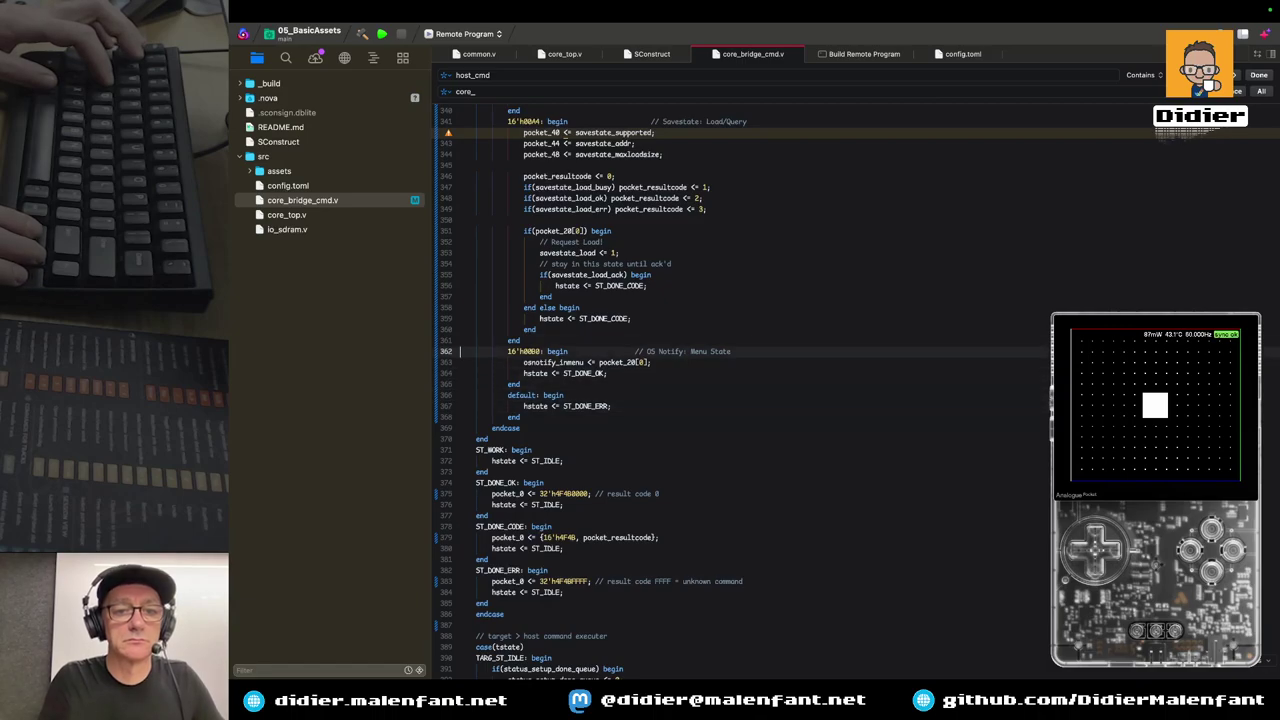
Select all state branches inside case(hstate), from ST_IDLE through the end of the ST_DONE_ERR branch
{"action": "key", "text": "Down"}
{"action": "key", "text": "Down"}
{"action": "key", "text": "Down"}
{"action": "key", "text": "Down"}
{"action": "key", "text": "Down"}
{"action": "key", "text": "Down"}
{"action": "key", "text": "Down"}
{"action": "key", "text": "Down"}
{"action": "key", "text": "Down"}
{"action": "key", "text": "Down"}
{"action": "key", "text": "Down"}
{"action": "key", "text": "Down"}
{"action": "key", "text": "Down"}
{"action": "key", "text": "Down"}
{"action": "key", "text": "Down"}
{"action": "key", "text": "Down"}
{"action": "key", "text": "Down"}
{"action": "key", "text": "Down"}
{"action": "key", "text": "Down"}
{"action": "key", "text": "Down"}
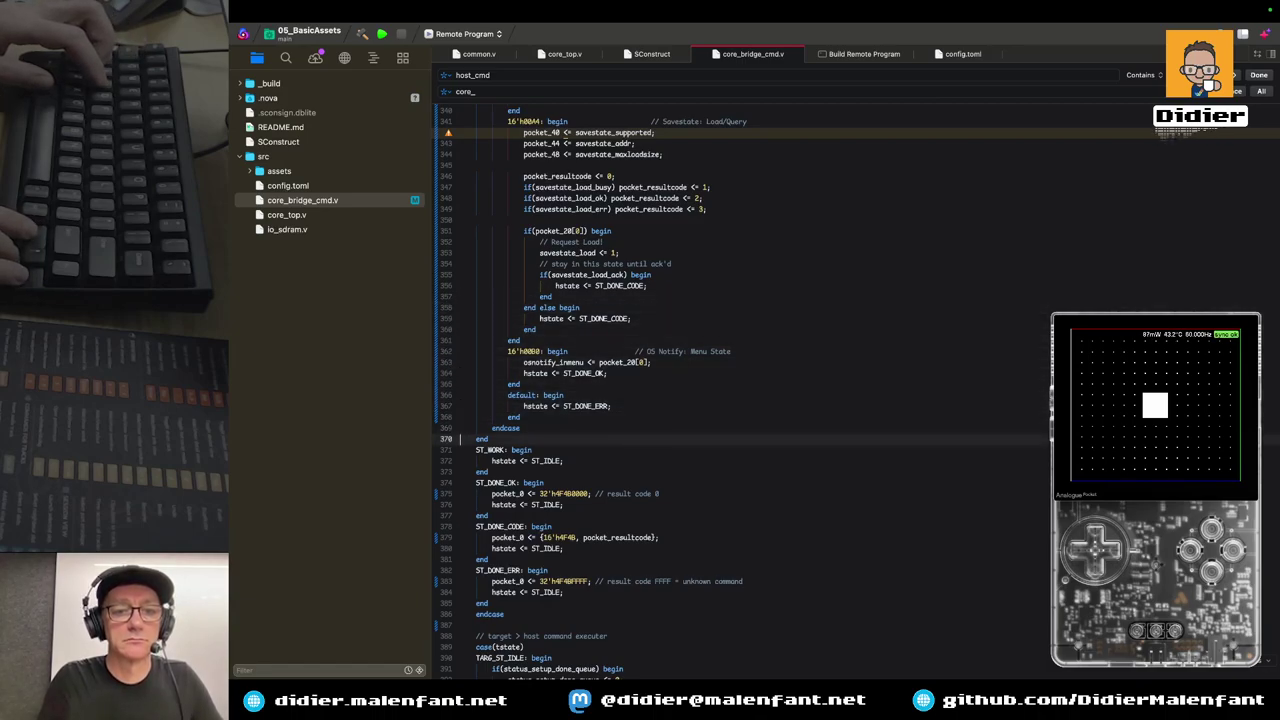
{"action": "key", "text": "Down"}
{"action": "key", "text": "Down"}
{"action": "key", "text": "Down"}
{"action": "key", "text": "Down"}
{"action": "key", "text": "Down"}
{"action": "key", "text": "Down"}
{"action": "key", "text": "Down"}
{"action": "key", "text": "Down"}
{"action": "key", "text": "Down"}
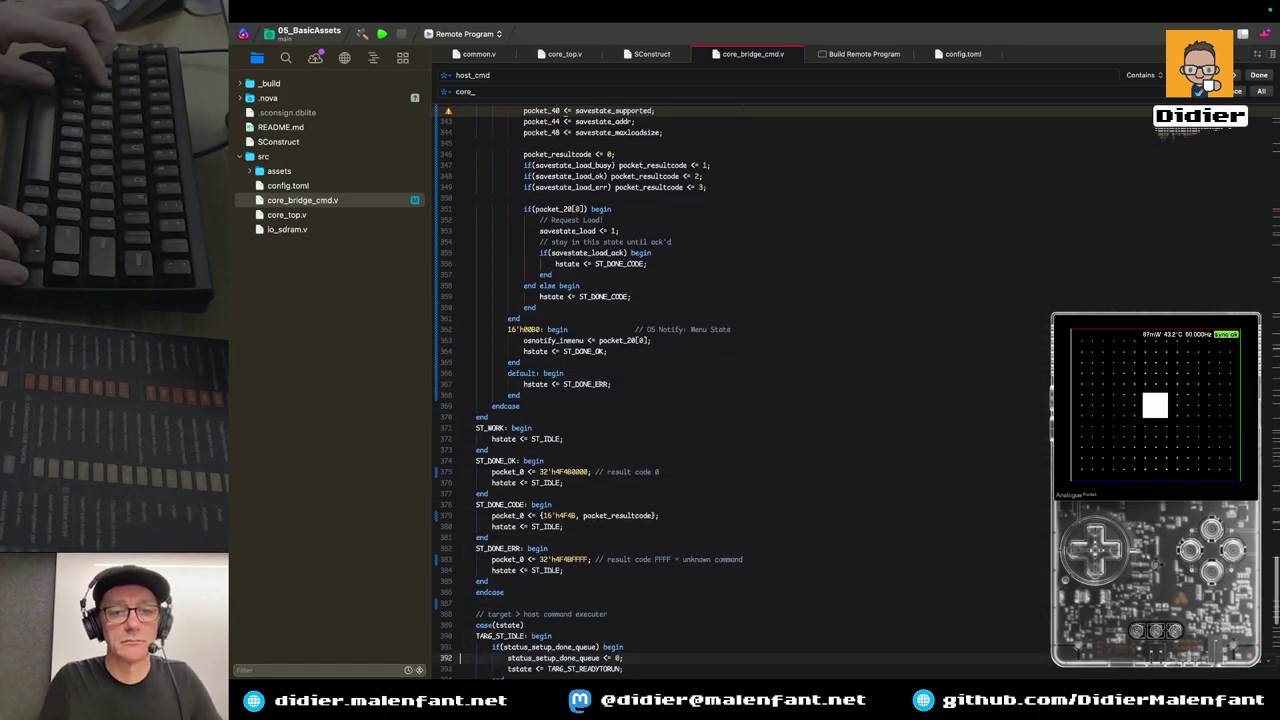
{"action": "key", "text": "Up"}
{"action": "key", "text": "Up"}
{"action": "key", "text": "Up"}
{"action": "key", "text": "Up"}
{"action": "key", "text": "Up"}
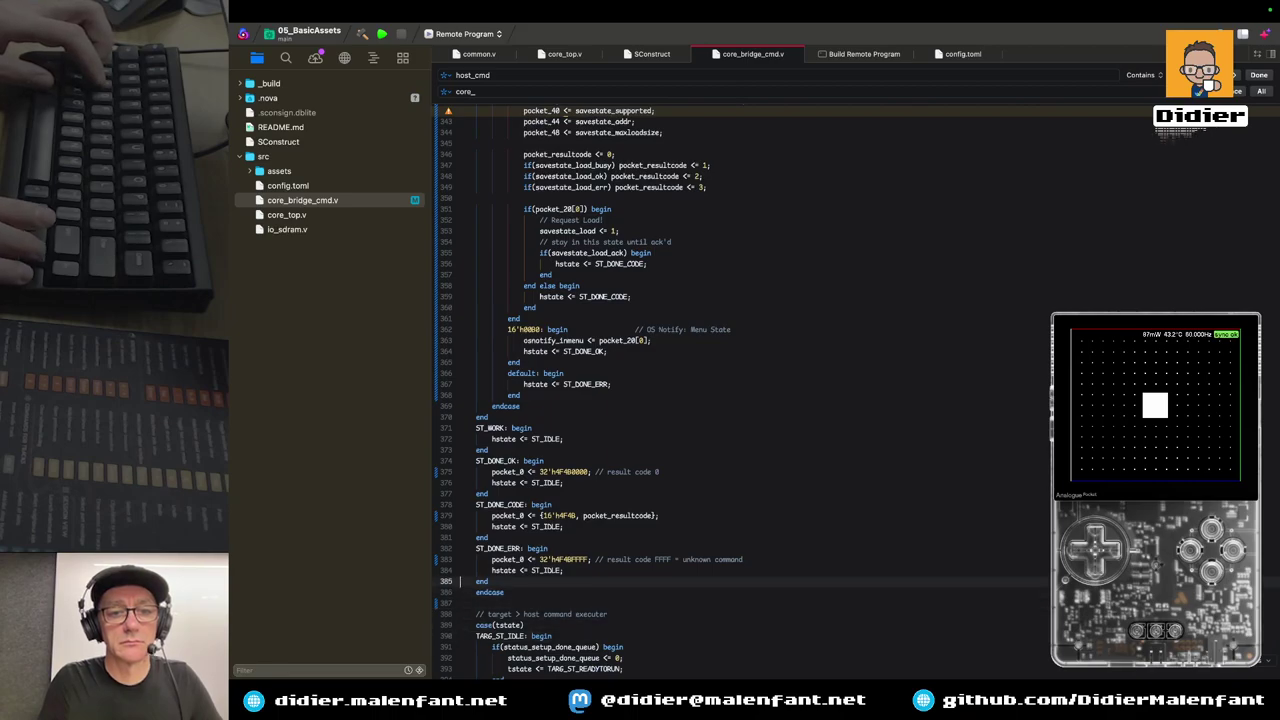
{"action": "key", "text": "shift+Up"}
{"action": "key", "text": "shift+Up"}
{"action": "key", "text": "shift+Up"}
{"action": "key", "text": "shift+Up"}
{"action": "key", "text": "shift+Up"}
{"action": "key", "text": "shift+Up"}
{"action": "key", "text": "shift+Up"}
{"action": "key", "text": "shift+Up"}
{"action": "key", "text": "shift+Up"}
{"action": "key", "text": "shift+Up"}
{"action": "key", "text": "shift+Up"}
{"action": "key", "text": "shift+Up"}
{"action": "key", "text": "shift+Up"}
{"action": "key", "text": "shift+Up"}
{"action": "key", "text": "shift+Up"}
{"action": "key", "text": "shift+Up"}
{"action": "key", "text": "shift+Up"}
{"action": "key", "text": "shift+Up"}
{"action": "key", "text": "shift+Up"}
{"action": "key", "text": "shift+Up"}
{"action": "key", "text": "shift+Up"}
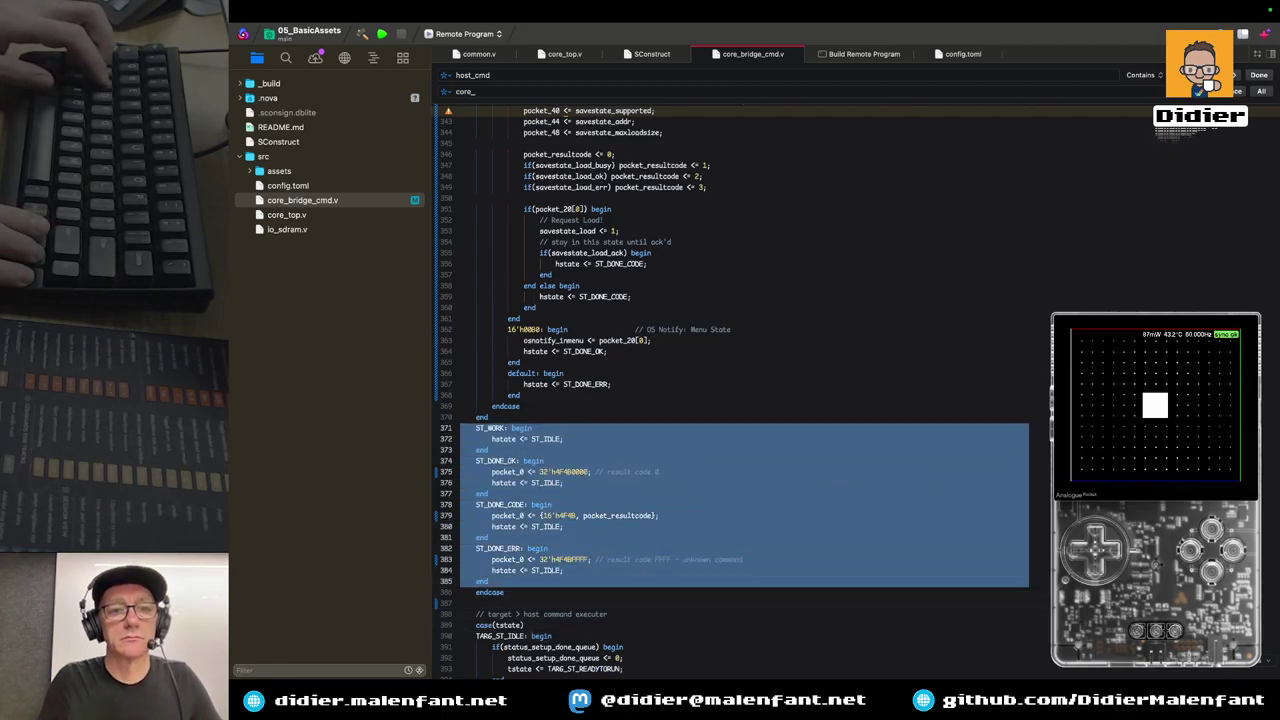
{"action": "key", "text": "shift+Up"}
{"action": "key", "text": "shift+Up"}
{"action": "key", "text": "shift+Up"}
{"action": "key", "text": "shift+Up"}
{"action": "key", "text": "shift+Up"}
{"action": "key", "text": "shift+Up"}
{"action": "key", "text": "shift+Up"}
{"action": "key", "text": "shift+Up"}
{"action": "key", "text": "shift+Up"}
{"action": "key", "text": "shift+Up"}
{"action": "key", "text": "shift+Up"}
{"action": "key", "text": "shift+Up"}
{"action": "key", "text": "shift+Up"}
{"action": "key", "text": "shift+Up"}
{"action": "key", "text": "shift+Up"}
{"action": "key", "text": "shift+Up"}
{"action": "key", "text": "shift+Up"}
{"action": "key", "text": "shift+Up"}
{"action": "key", "text": "shift+Up"}
{"action": "key", "text": "shift+Up"}
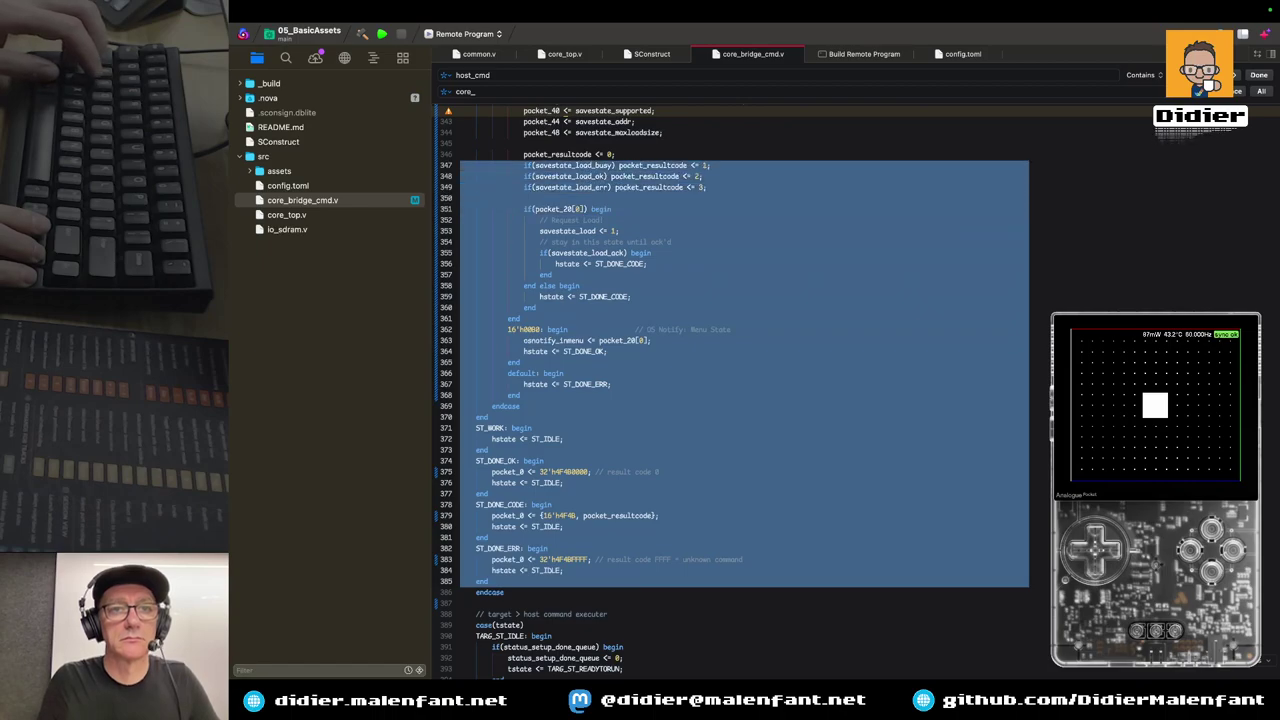
{"action": "key", "text": "shift+Up"}
{"action": "key", "text": "shift+Up"}
{"action": "key", "text": "shift+Up"}
{"action": "key", "text": "shift+Up"}
{"action": "key", "text": "shift+Up"}
{"action": "key", "text": "shift+Up"}
{"action": "key", "text": "shift+Up"}
{"action": "key", "text": "shift+Up"}
{"action": "key", "text": "shift+Up"}
{"action": "key", "text": "shift+Up"}
{"action": "key", "text": "shift+Up"}
{"action": "key", "text": "shift+Up"}
{"action": "key", "text": "shift+Up"}
{"action": "key", "text": "shift+Up"}
{"action": "key", "text": "shift+Up"}
{"action": "key", "text": "shift+Up"}
{"action": "key", "text": "shift+Up"}
{"action": "key", "text": "shift+Up"}
{"action": "key", "text": "shift+Up"}
{"action": "key", "text": "shift+Up"}
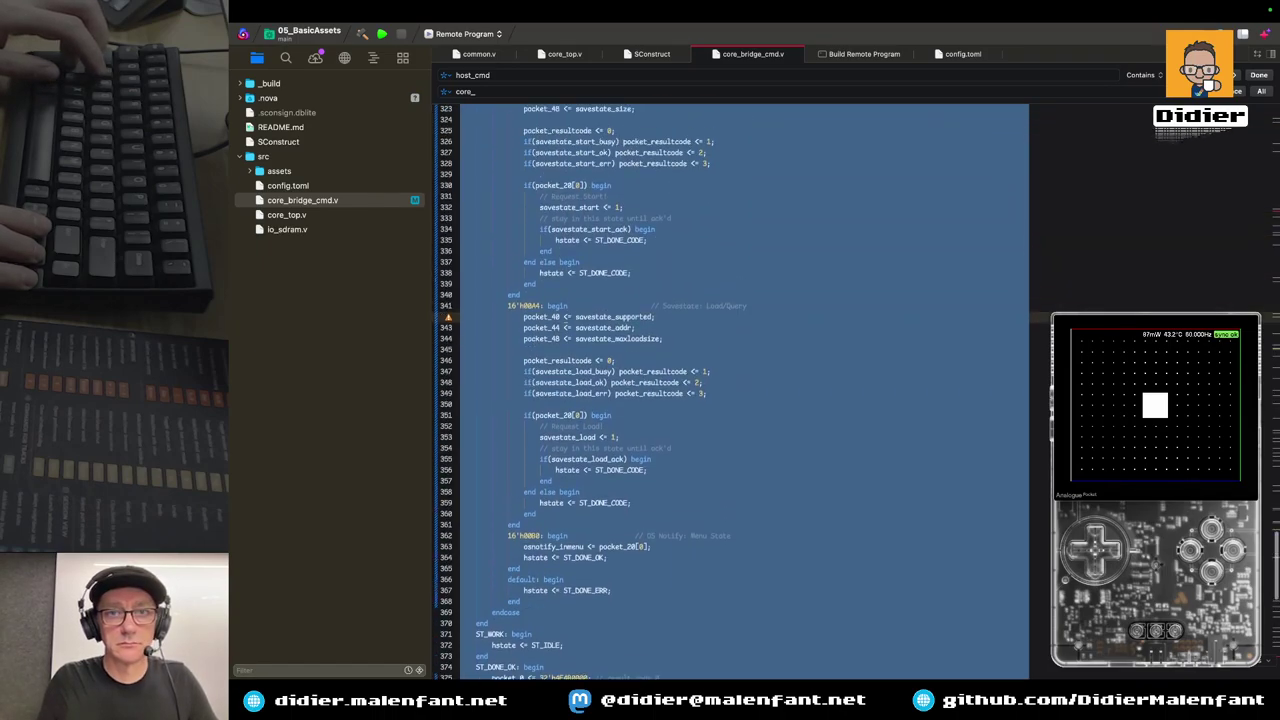
{"action": "key", "text": "shift+Up"}
{"action": "key", "text": "shift+Up"}
{"action": "key", "text": "shift+Up"}
{"action": "key", "text": "shift+Up"}
{"action": "key", "text": "shift+Up"}
{"action": "key", "text": "shift+Up"}
{"action": "key", "text": "shift+Up"}
{"action": "key", "text": "shift+Up"}
{"action": "key", "text": "shift+Up"}
{"action": "key", "text": "shift+Up"}
{"action": "key", "text": "shift+Up"}
{"action": "key", "text": "shift+Up"}
{"action": "key", "text": "shift+Up"}
{"action": "key", "text": "shift+Up"}
{"action": "key", "text": "shift+Up"}
{"action": "key", "text": "shift+Up"}
{"action": "key", "text": "shift+Up"}
{"action": "key", "text": "shift+Up"}
{"action": "key", "text": "shift+Up"}
{"action": "key", "text": "shift+Up"}
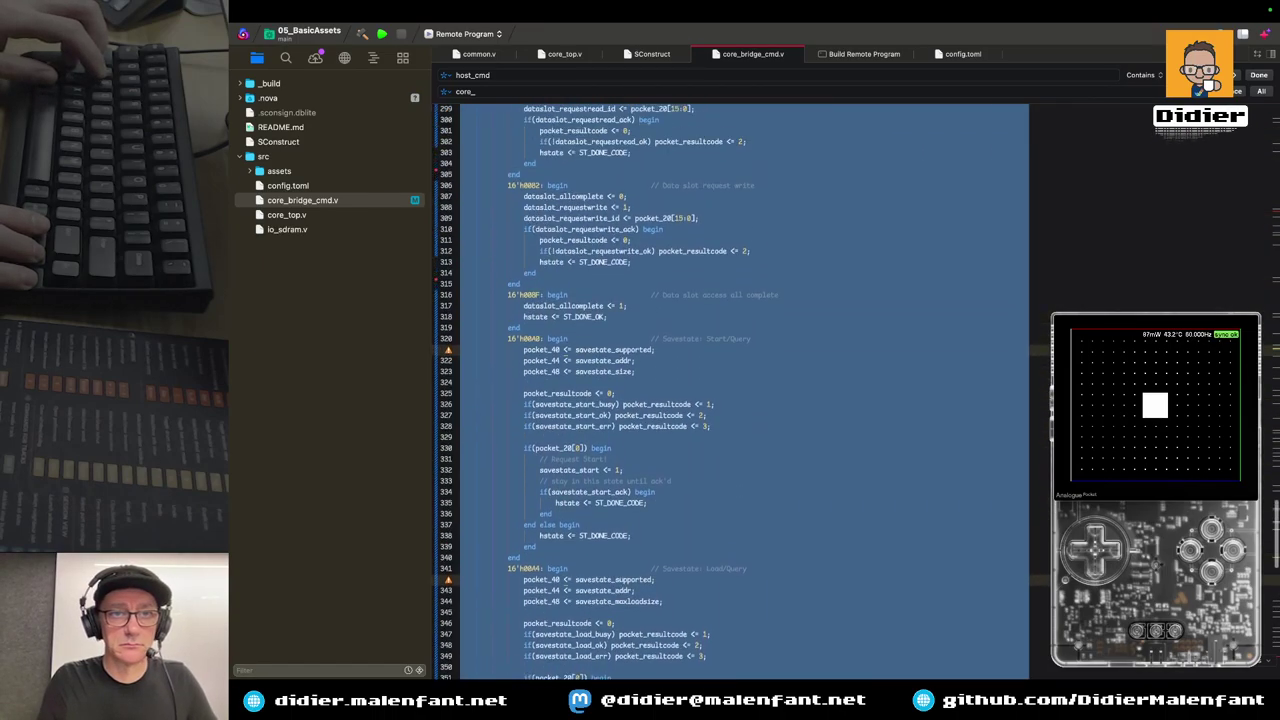
{"action": "key", "text": "shift+Up"}
{"action": "key", "text": "shift+Up"}
{"action": "key", "text": "shift+Up"}
{"action": "key", "text": "shift+Up"}
{"action": "key", "text": "shift+Up"}
{"action": "key", "text": "shift+Up"}
{"action": "key", "text": "shift+Up"}
{"action": "key", "text": "shift+Up"}
{"action": "key", "text": "shift+Up"}
{"action": "key", "text": "shift+Up"}
{"action": "key", "text": "shift+Up"}
{"action": "key", "text": "shift+Up"}
{"action": "key", "text": "shift+Up"}
{"action": "key", "text": "shift+Up"}
{"action": "key", "text": "shift+Up"}
{"action": "key", "text": "shift+Up"}
{"action": "key", "text": "shift+Up"}
{"action": "key", "text": "shift+Up"}
{"action": "key", "text": "shift+Up"}
{"action": "key", "text": "shift+Up"}
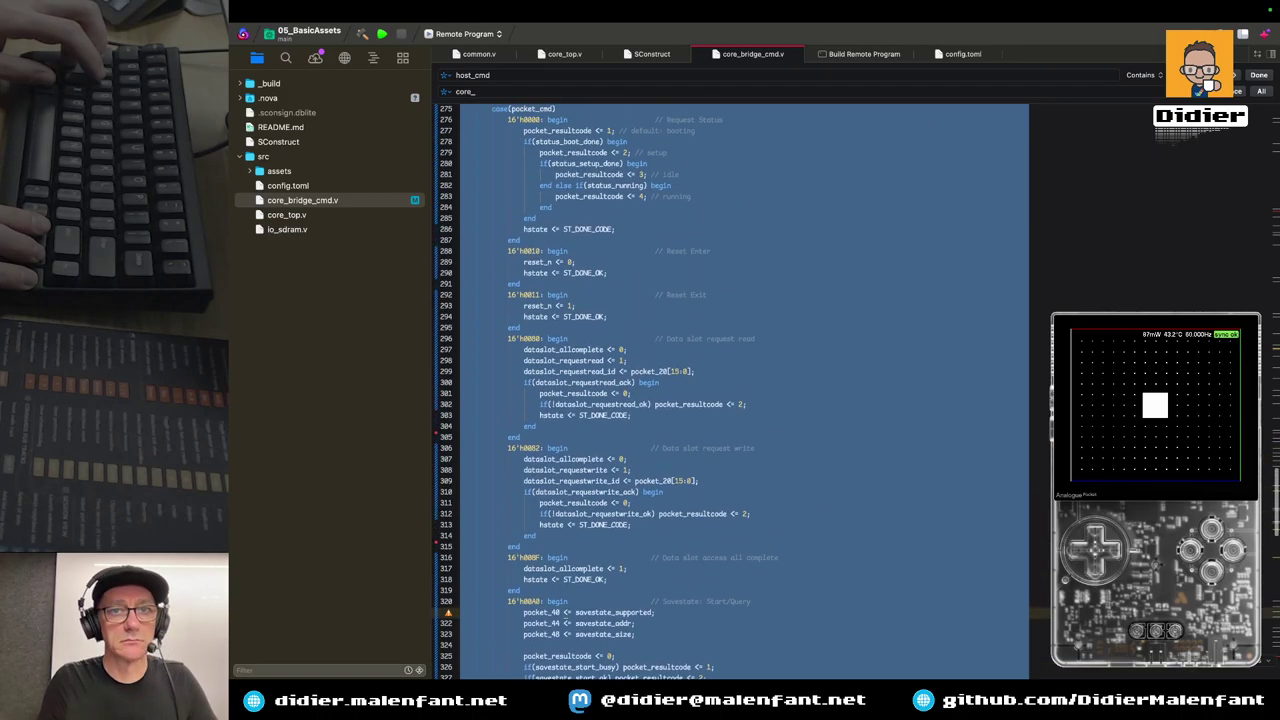
{"action": "key", "text": "shift+Up"}
{"action": "key", "text": "shift+Up"}
{"action": "key", "text": "shift+Up"}
{"action": "key", "text": "shift+Up"}
{"action": "key", "text": "shift+Up"}
{"action": "key", "text": "shift+Up"}
{"action": "key", "text": "shift+Up"}
{"action": "key", "text": "shift+Up"}
{"action": "key", "text": "shift+Up"}
{"action": "key", "text": "shift+Up"}
{"action": "key", "text": "shift+Up"}
{"action": "key", "text": "shift+Up"}
{"action": "key", "text": "shift+Up"}
{"action": "key", "text": "shift+Up"}
{"action": "key", "text": "shift+Up"}
{"action": "key", "text": "shift+Up"}
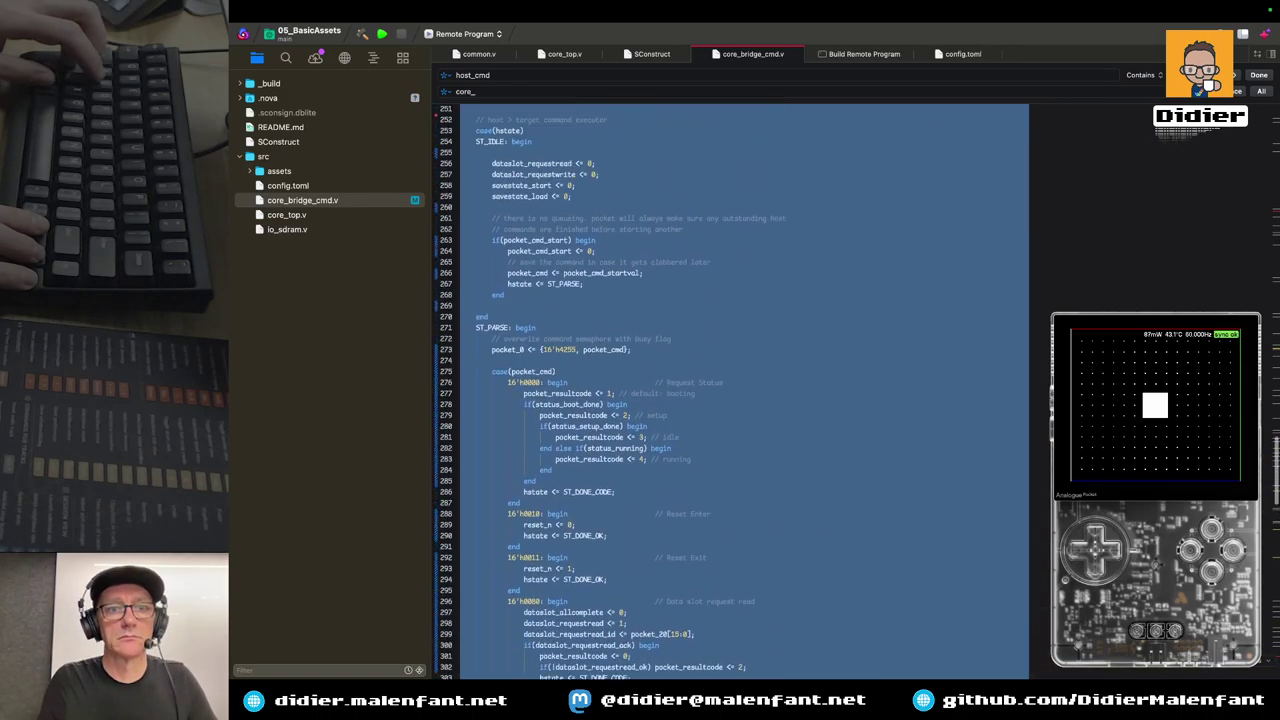
{"action": "key", "text": "shift+Down"}
{"action": "key", "text": "shift+Down"}
{"action": "key", "text": "shift+Down"}
{"action": "key", "text": "shift+Down"}
{"action": "key", "text": "shift+Down"}
{"action": "key", "text": "shift+Down"}
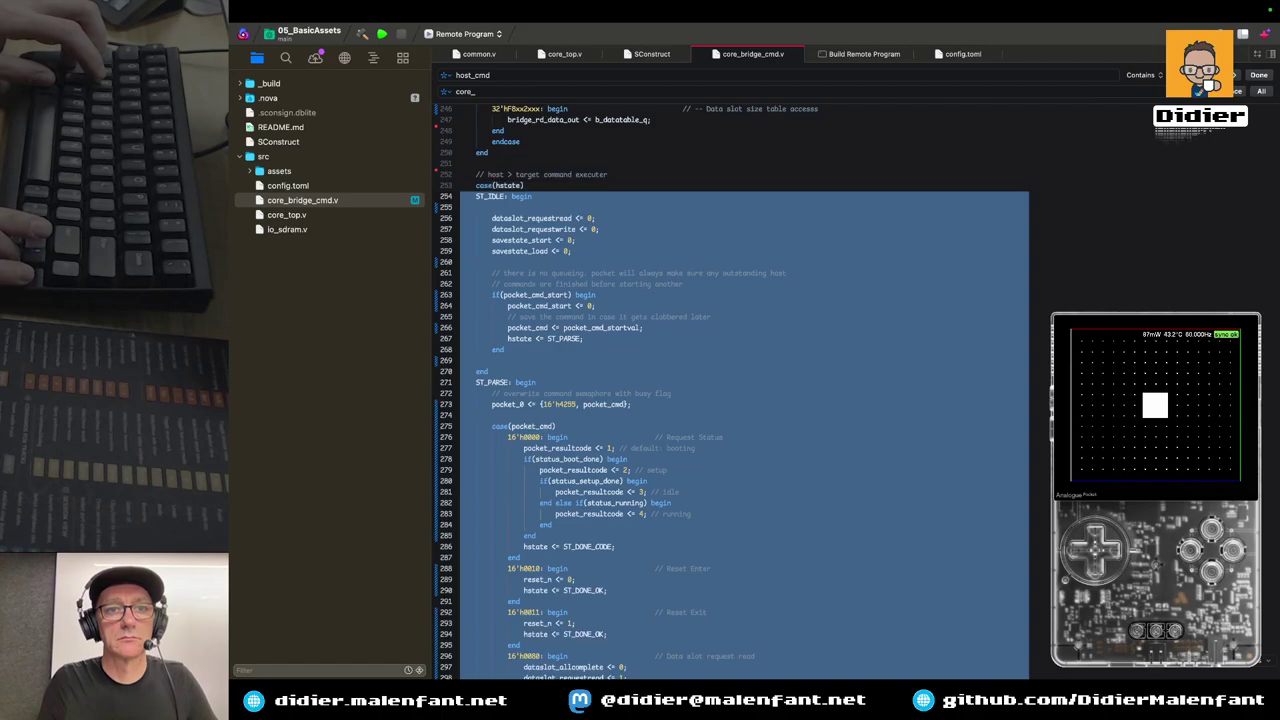
Indent the selected state branches inside case(hstate) by one level and move to the case(tstate) line
{"action": "key", "text": "Right"}
{"action": "key", "text": "Down"}
{"action": "key", "text": "Down"}
{"action": "key", "text": "Down"}
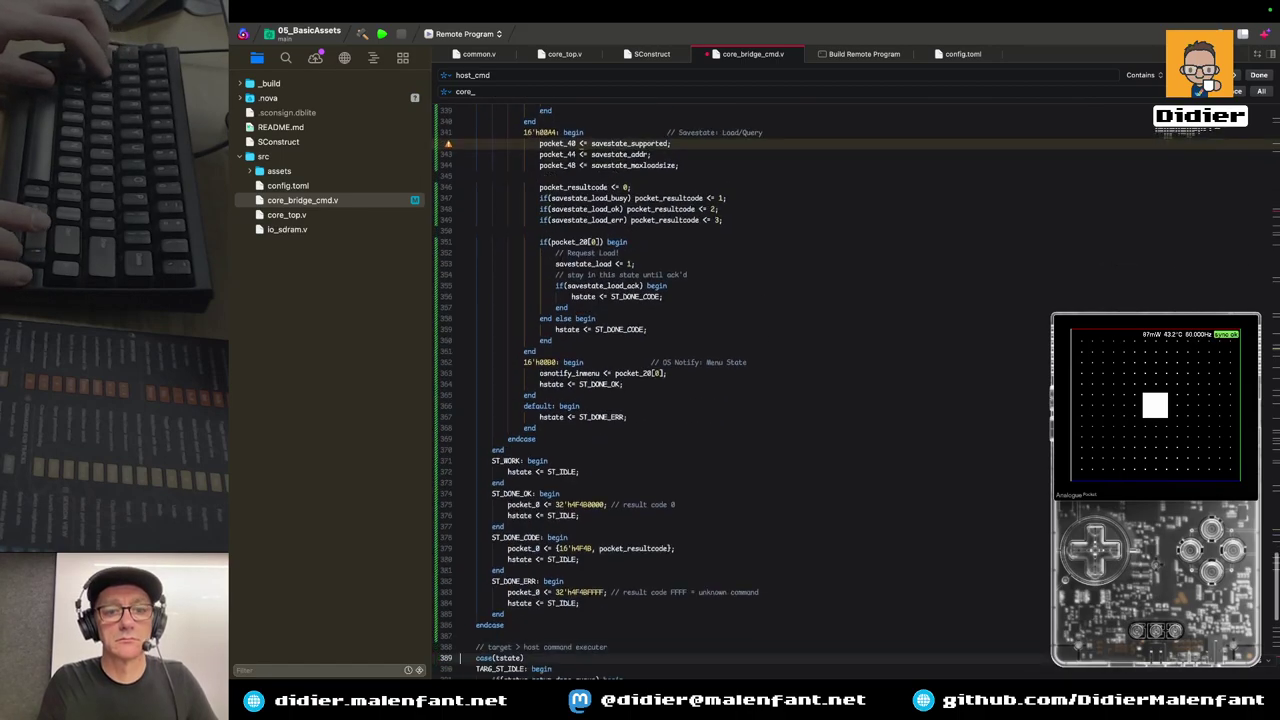
Indent all state branches inside case(tstate), from TARG_ST_IDLE through the end of TARG_ST_WAITRESULT, by one level
{"action": "key", "text": "shift+Down"}
{"action": "key", "text": "shift+Down"}
{"action": "key", "text": "shift+Down"}
{"action": "key", "text": "shift+Down"}
{"action": "key", "text": "shift+Down"}
{"action": "key", "text": "shift+Down"}
{"action": "key", "text": "shift+Down"}
{"action": "key", "text": "shift+Down"}
{"action": "key", "text": "shift+Down"}
{"action": "key", "text": "shift+Down"}
{"action": "key", "text": "shift+Down"}
{"action": "key", "text": "shift+Down"}
{"action": "key", "text": "shift+Down"}
{"action": "key", "text": "shift+Down"}
{"action": "key", "text": "shift+Down"}
{"action": "key", "text": "shift+Down"}
{"action": "key", "text": "shift+Down"}
{"action": "key", "text": "shift+Down"}
{"action": "key", "text": "shift+Down"}
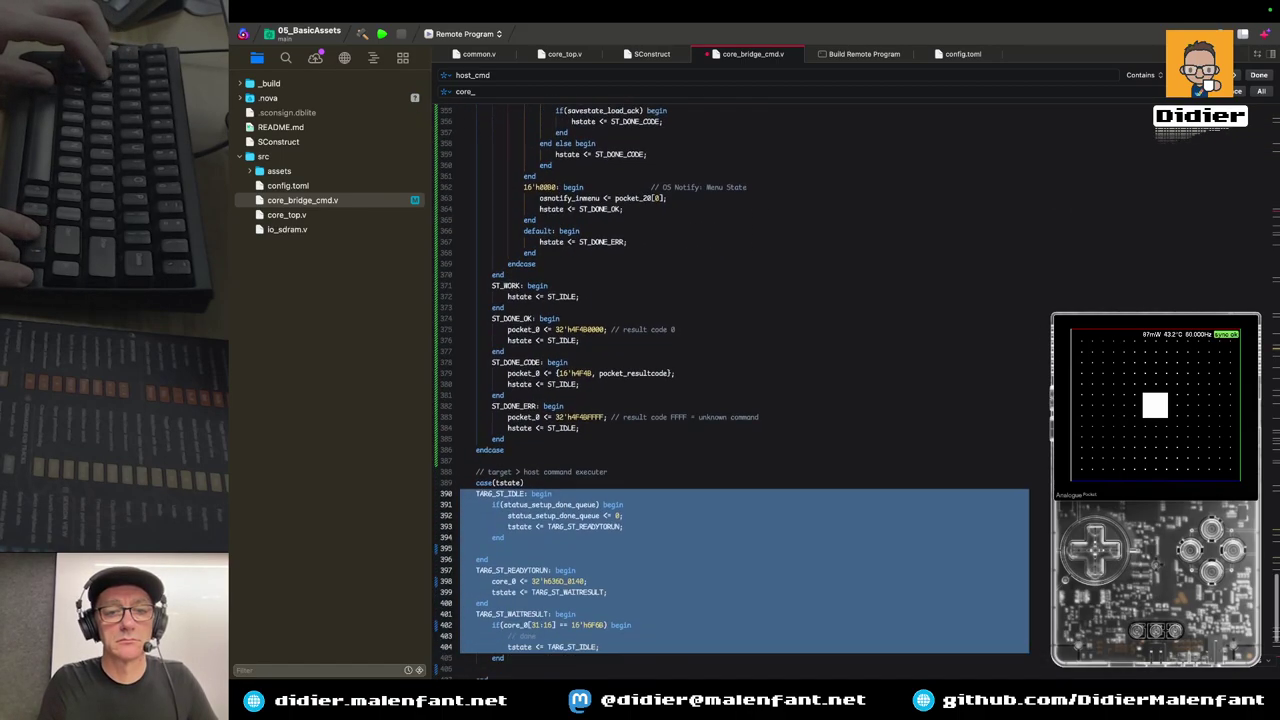
{"action": "key", "text": "Tab"}
{"action": "key", "text": "Right"}
Delete the blank line before the closing end of the TARG_ST_IDLE branch
{"action": "key", "text": "Up"}
{"action": "key", "text": "Up"}
{"action": "key", "text": "Up"}
{"action": "key", "text": "Up"}
{"action": "key", "text": "Up"}
{"action": "key", "text": "Up"}
{"action": "key", "text": "Up"}
{"action": "key", "text": "Up"}
{"action": "key", "text": "Up"}
{"action": "key", "text": "Up"}
{"action": "key", "text": "Up"}
{"action": "key", "text": "Up"}
{"action": "key", "text": "Up"}
{"action": "key", "text": "Up"}
{"action": "key", "text": "Up"}
{"action": "key", "text": "Down"}
{"action": "key", "text": "BackSpace"}
{"action": "key", "text": "Down"}
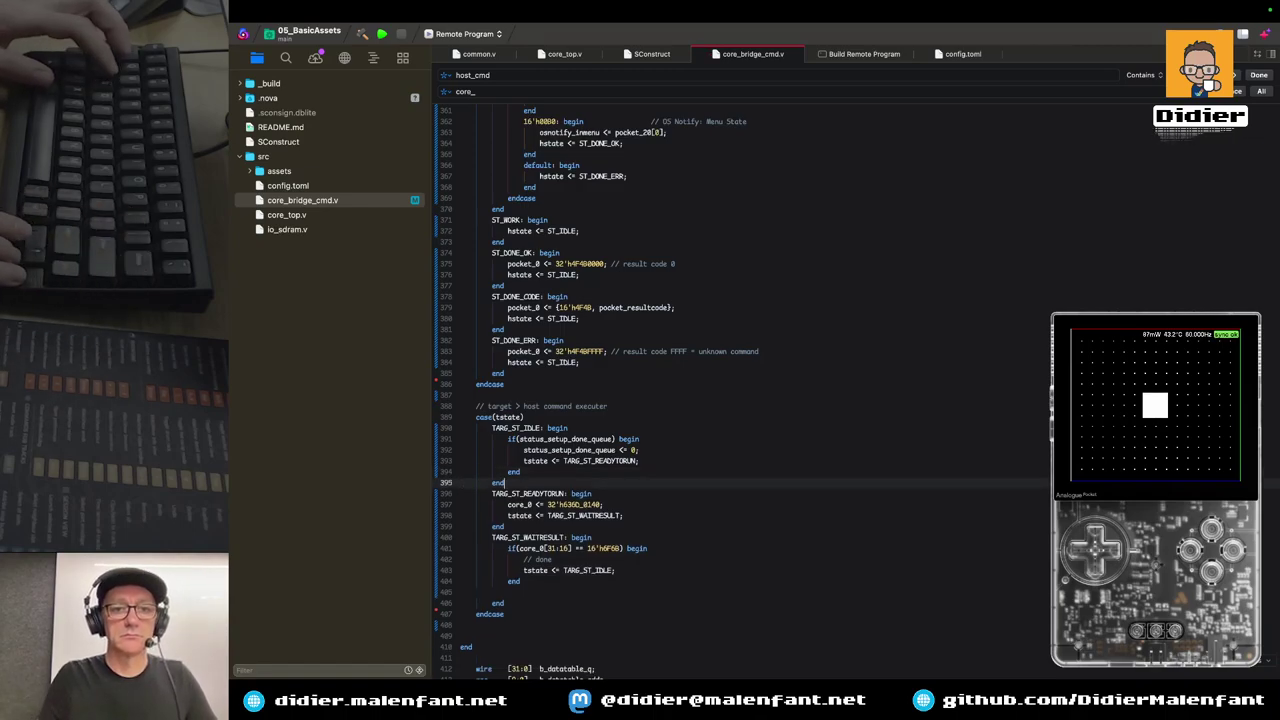
Delete the blank line before the closing end of the TARG_ST_WAITRESULT branch
{"action": "key", "text": "Down"}
{"action": "key", "text": "Down"}
{"action": "key", "text": "Down"}
{"action": "key", "text": "Down"}
{"action": "key", "text": "Down"}
{"action": "key", "text": "Down"}
{"action": "key", "text": "Down"}
{"action": "key", "text": "Down"}
{"action": "key", "text": "Down"}
{"action": "key", "text": "Down"}
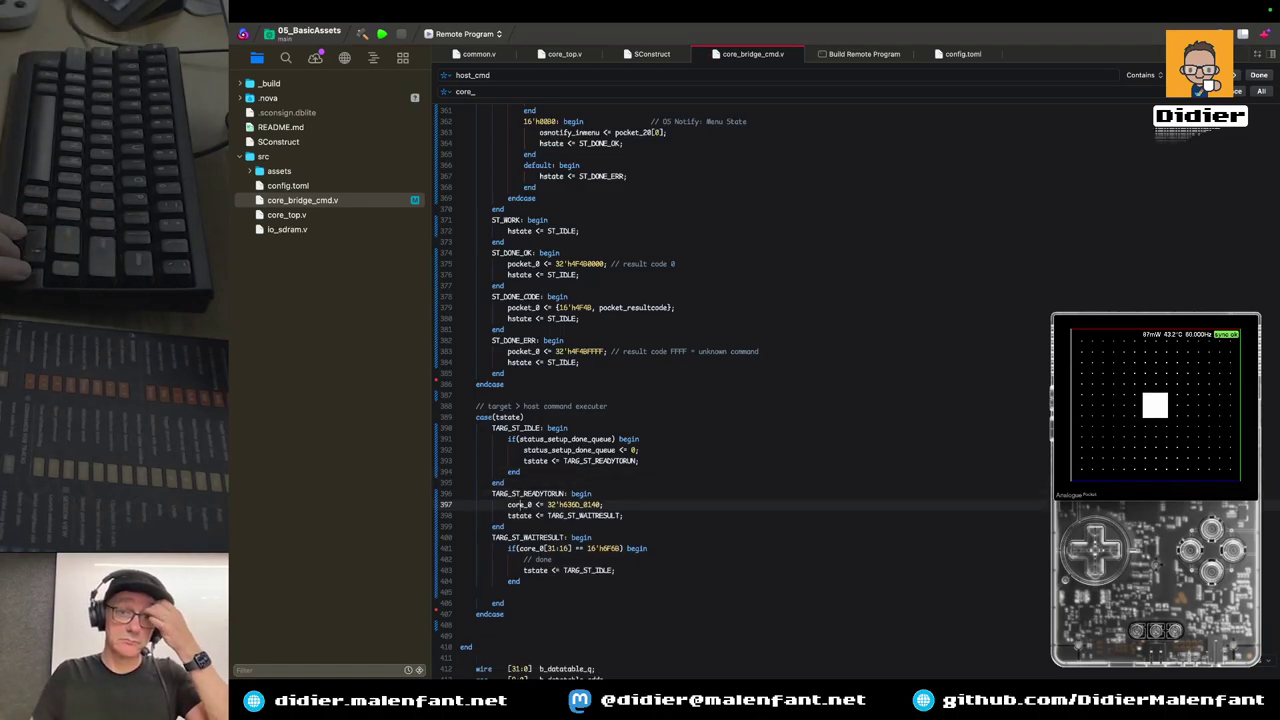
{"action": "key", "text": "BackSpace"}
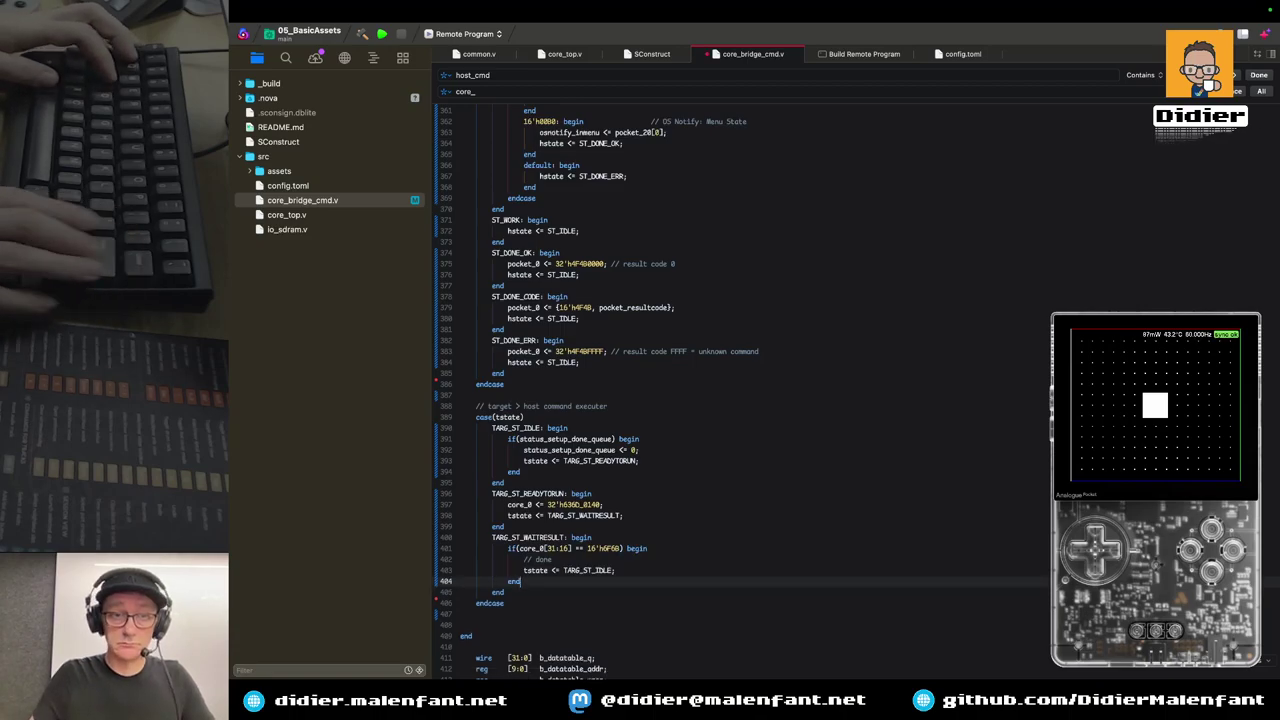
Delete the blank lines between the endcase of case(tstate) and the enclosing block's end
{"action": "key", "text": "Up"}
{"action": "key", "text": "Up"}
{"action": "key", "text": "Down"}
{"action": "key", "text": "Down"}
{"action": "key", "text": "Down"}
{"action": "key", "text": "Down"}
{"action": "key", "text": "Down"}
{"action": "key", "text": "Down"}
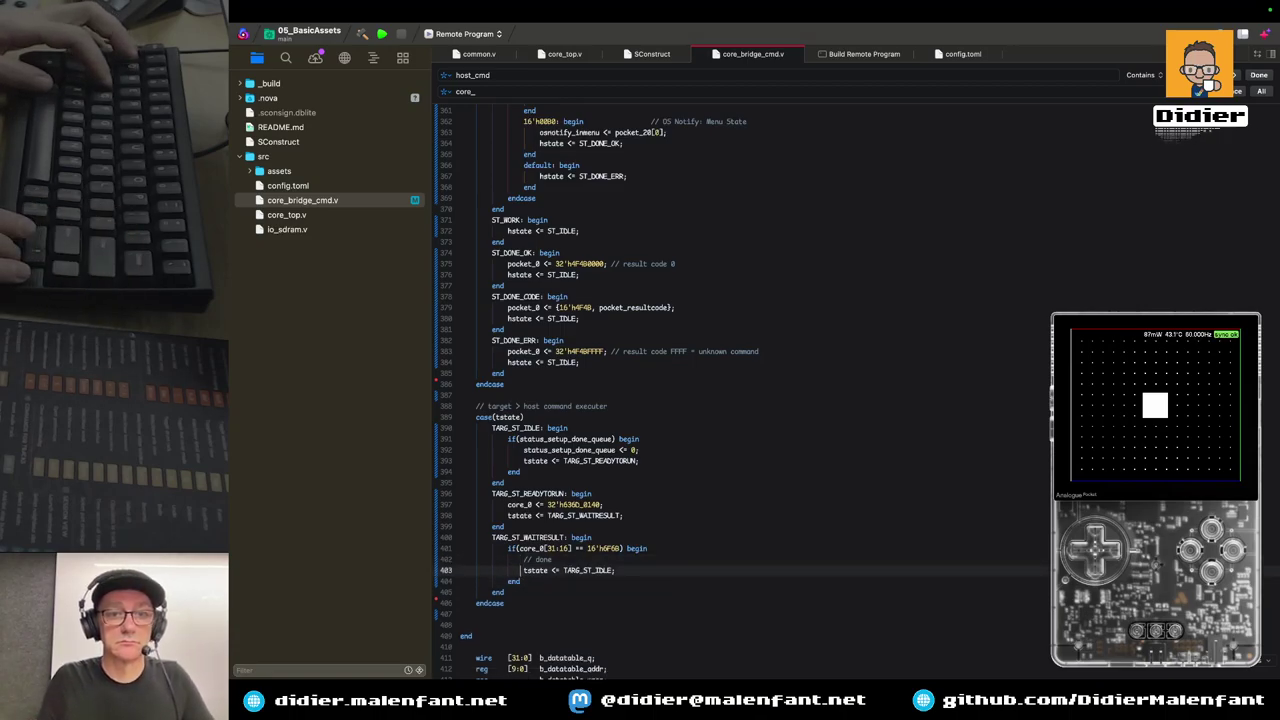
{"action": "key", "text": "shift+Up"}
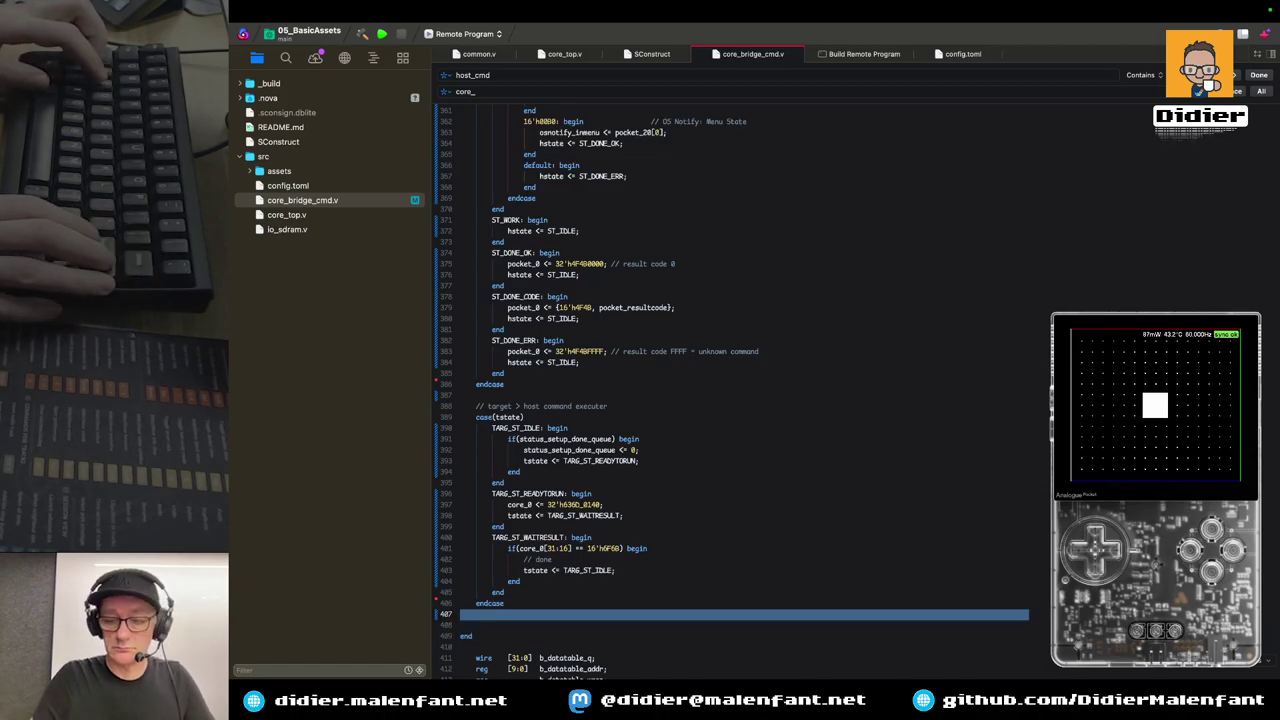
{"action": "key", "text": "Delete"}
{"action": "key", "text": "Delete"}
Review the reformatted code from the mf_datatable instance back up through the case(tstate) and case(hstate) branches to the savestate commands
{"action": "key", "text": "Down"}
{"action": "key", "text": "Down"}
{"action": "key", "text": "Down"}
{"action": "key", "text": "Down"}
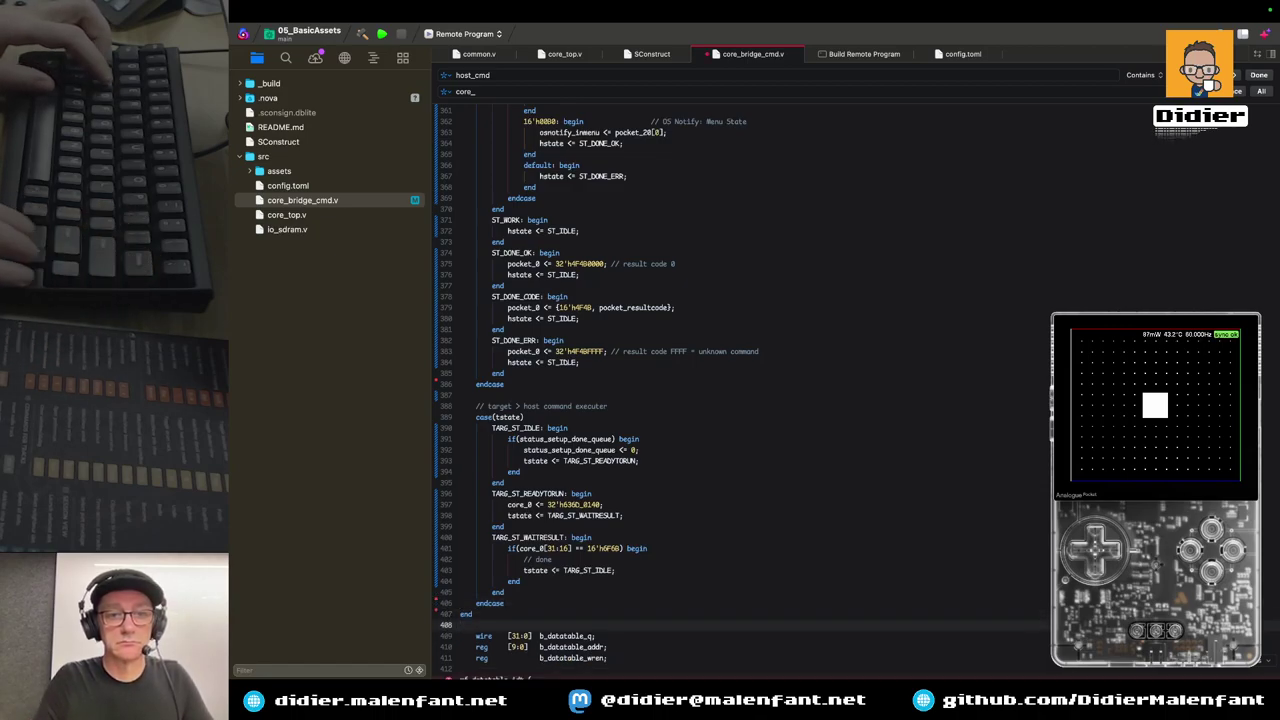
{"action": "key", "text": "Down"}
{"action": "key", "text": "Down"}
{"action": "key", "text": "Down"}
{"action": "key", "text": "Down"}
{"action": "key", "text": "Up"}
{"action": "key", "text": "Up"}
{"action": "key", "text": "Up"}
{"action": "key", "text": "Up"}
{"action": "key", "text": "Up"}
{"action": "key", "text": "Up"}
{"action": "key", "text": "Up"}
{"action": "key", "text": "Up"}
{"action": "key", "text": "Up"}
{"action": "key", "text": "Up"}
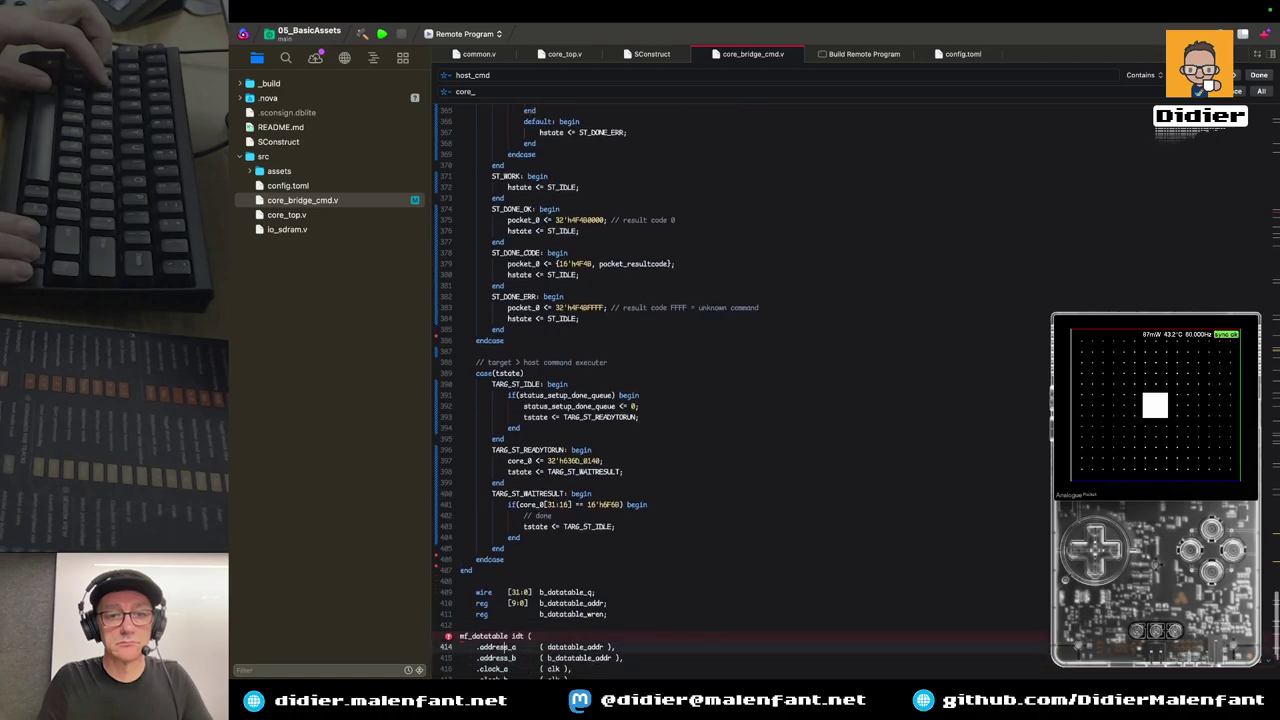
{"action": "key", "text": "Up"}
{"action": "key", "text": "Up"}
{"action": "key", "text": "Up"}
{"action": "key", "text": "Up"}
{"action": "key", "text": "Up"}
{"action": "key", "text": "Up"}
{"action": "key", "text": "Up"}
{"action": "key", "text": "Up"}
{"action": "key", "text": "Up"}
{"action": "key", "text": "Up"}
{"action": "key", "text": "Up"}
{"action": "key", "text": "Up"}
{"action": "key", "text": "Up"}
{"action": "key", "text": "Up"}
{"action": "key", "text": "Up"}
{"action": "key", "text": "Up"}
{"action": "key", "text": "Up"}
{"action": "key", "text": "Up"}
{"action": "key", "text": "Up"}
{"action": "key", "text": "Up"}
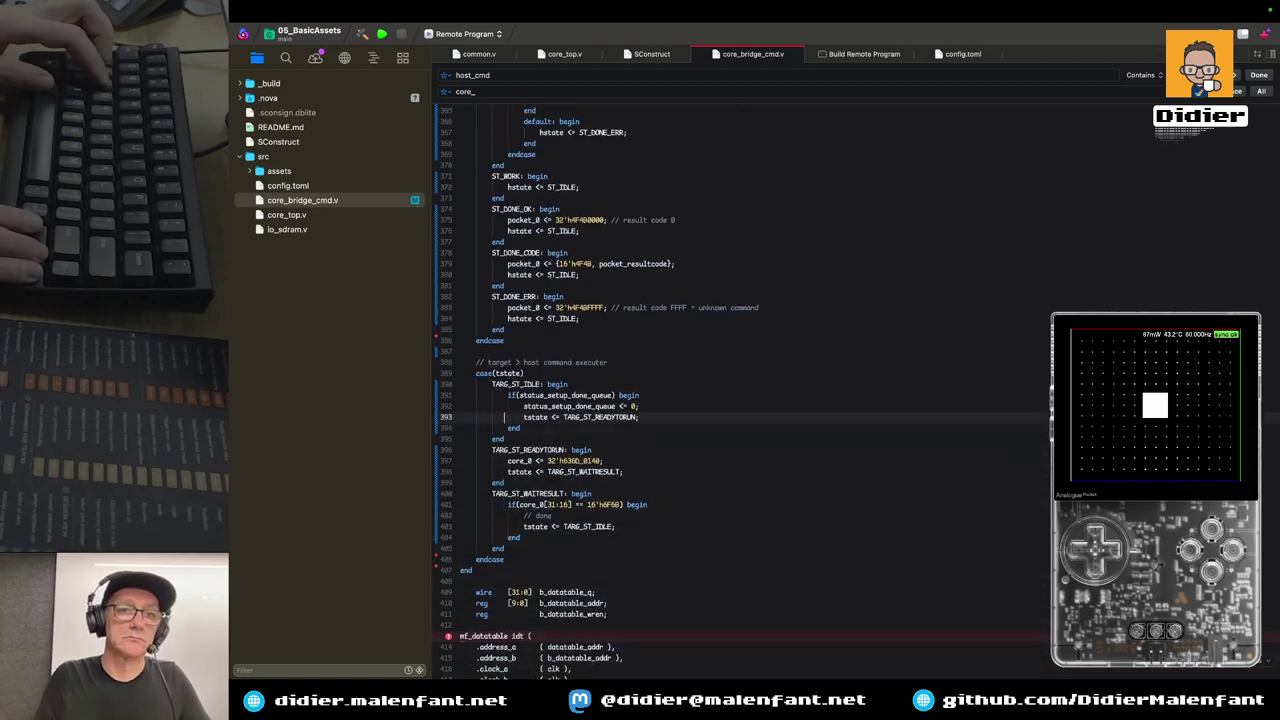
{"action": "key", "text": "Up"}
{"action": "key", "text": "Up"}
{"action": "key", "text": "Up"}
{"action": "key", "text": "Up"}
{"action": "key", "text": "Up"}
{"action": "key", "text": "Up"}
{"action": "key", "text": "Up"}
{"action": "key", "text": "Up"}
{"action": "key", "text": "Up"}
{"action": "key", "text": "Up"}
{"action": "key", "text": "Up"}
{"action": "key", "text": "Up"}
{"action": "key", "text": "Up"}
{"action": "key", "text": "Up"}
{"action": "key", "text": "Up"}
{"action": "key", "text": "Up"}
{"action": "key", "text": "Up"}
{"action": "key", "text": "Up"}
{"action": "key", "text": "Up"}
{"action": "key", "text": "Up"}
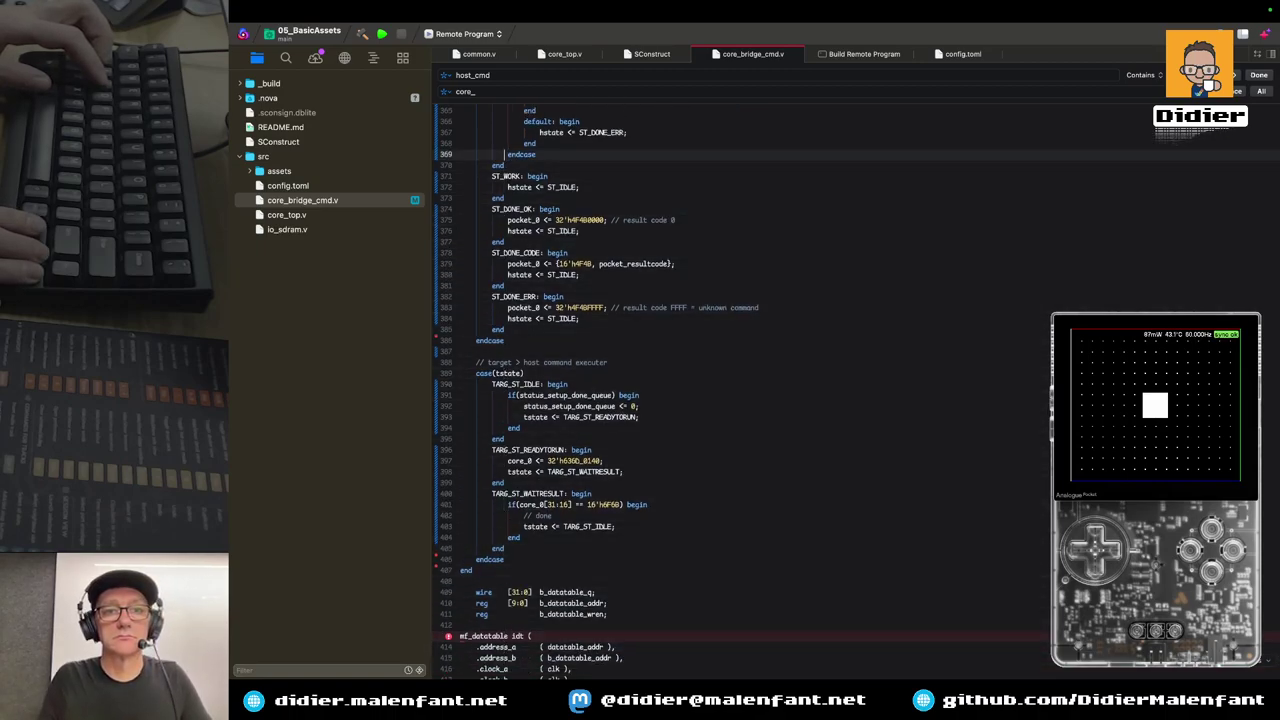
{"action": "key", "text": "Up"}
{"action": "key", "text": "Up"}
{"action": "key", "text": "Up"}
{"action": "key", "text": "Up"}
{"action": "key", "text": "Up"}
{"action": "key", "text": "Up"}
{"action": "key", "text": "Up"}
{"action": "key", "text": "Up"}
{"action": "key", "text": "Up"}
{"action": "key", "text": "Up"}
{"action": "key", "text": "Up"}
{"action": "key", "text": "Up"}
{"action": "key", "text": "Up"}
{"action": "key", "text": "Up"}
{"action": "key", "text": "Up"}
{"action": "key", "text": "Up"}
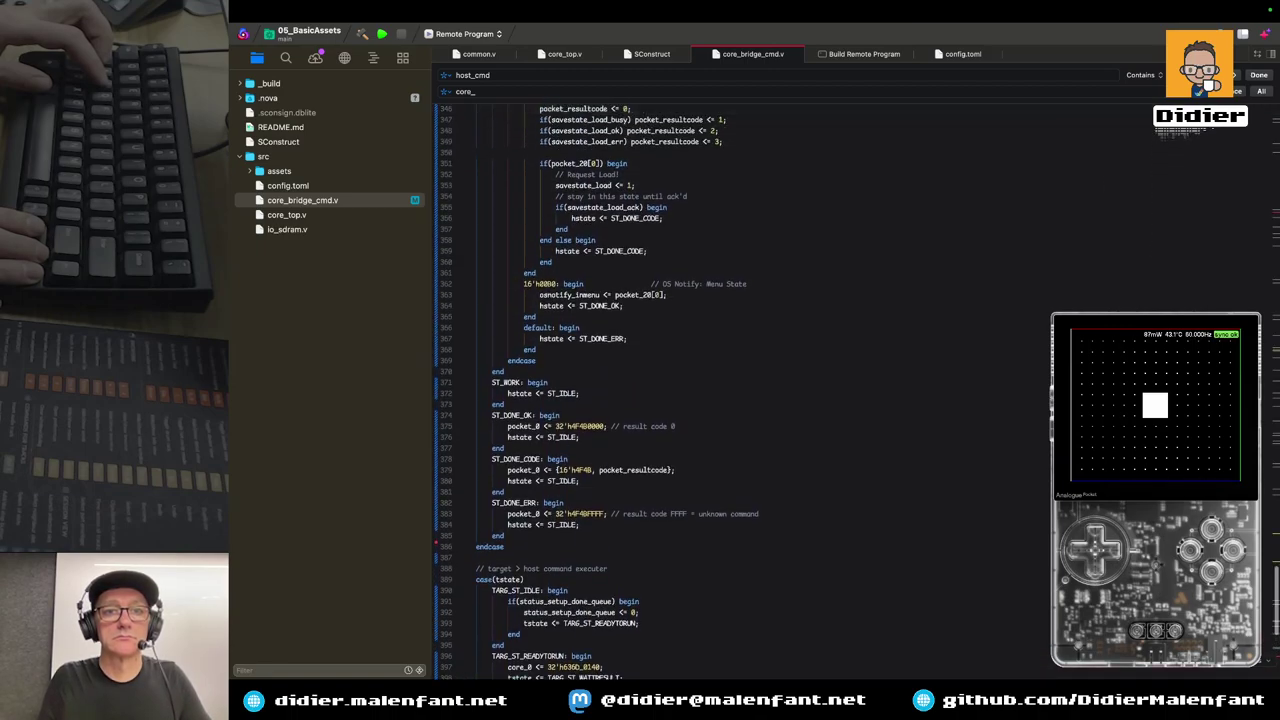
{"action": "key", "text": "Up"}
{"action": "key", "text": "Up"}
{"action": "key", "text": "Up"}
{"action": "key", "text": "Up"}
{"action": "key", "text": "Up"}
{"action": "key", "text": "Up"}
{"action": "key", "text": "Up"}
{"action": "key", "text": "Up"}
{"action": "key", "text": "Up"}
{"action": "key", "text": "Up"}
{"action": "key", "text": "Up"}
{"action": "key", "text": "Up"}
{"action": "key", "text": "Up"}
{"action": "key", "text": "Up"}
{"action": "key", "text": "Up"}
{"action": "key", "text": "Up"}
{"action": "key", "text": "Up"}
{"action": "key", "text": "Up"}
{"action": "key", "text": "Up"}
{"action": "key", "text": "Up"}
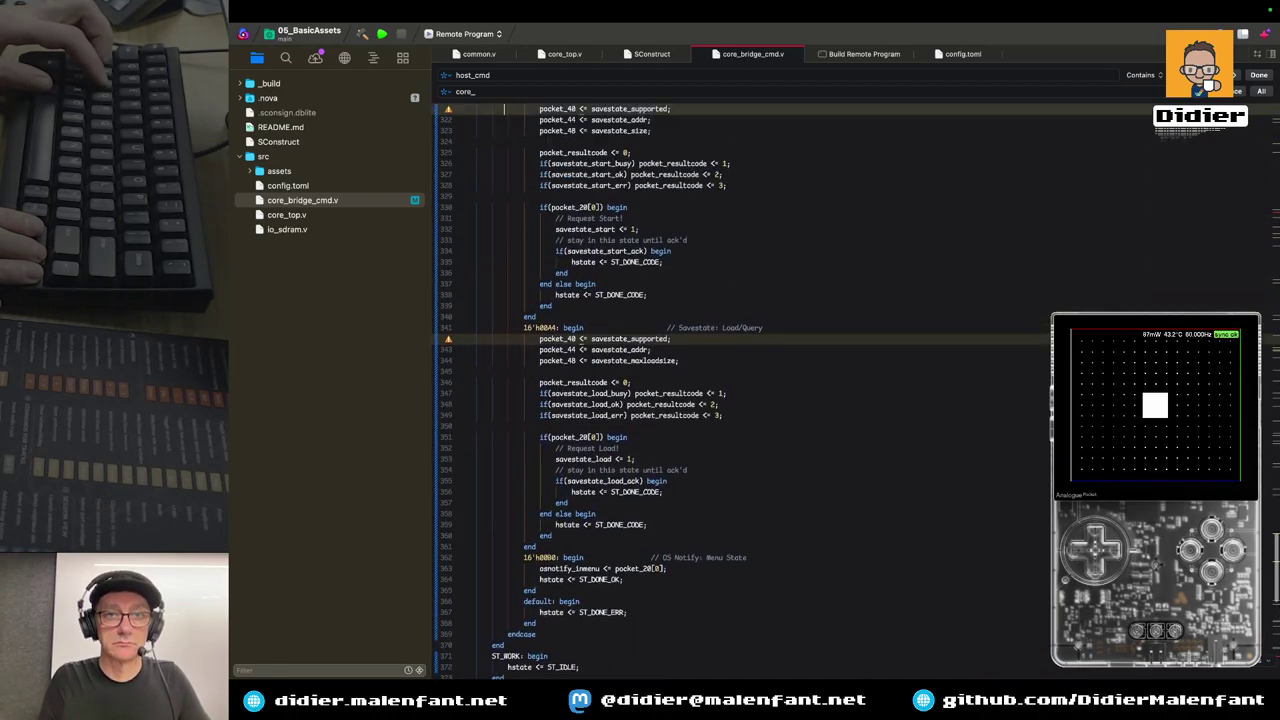
Review the code upward from the savestate commands through case(pocket_cmd) and case(hstate) to the bridge_rd block
{"action": "key", "text": "Up"}
{"action": "key", "text": "Up"}
{"action": "key", "text": "Up"}
{"action": "key", "text": "Up"}
{"action": "key", "text": "Up"}
{"action": "key", "text": "Up"}
{"action": "key", "text": "Up"}
{"action": "key", "text": "Up"}
{"action": "key", "text": "Up"}
{"action": "key", "text": "Up"}
{"action": "key", "text": "Up"}
{"action": "key", "text": "Up"}
{"action": "key", "text": "Up"}
{"action": "key", "text": "Up"}
{"action": "key", "text": "Up"}
{"action": "key", "text": "Up"}
{"action": "key", "text": "Up"}
{"action": "key", "text": "Up"}
{"action": "key", "text": "Up"}
{"action": "key", "text": "Up"}
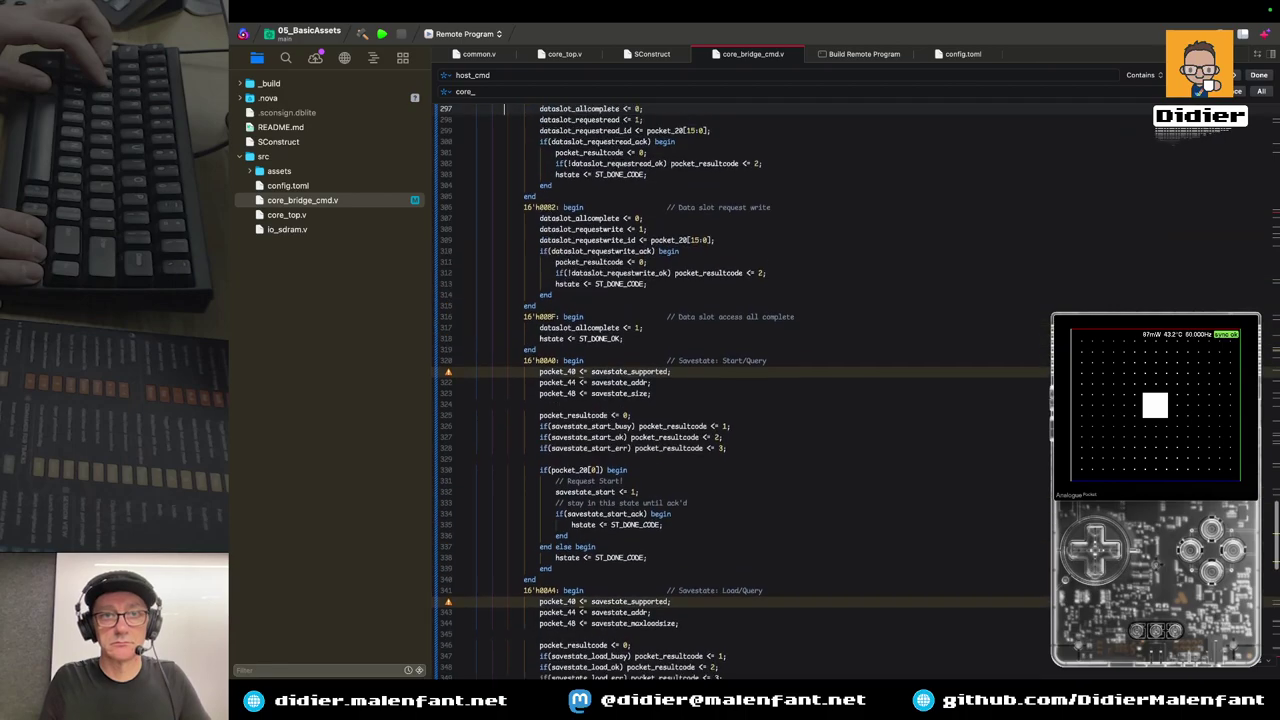
{"action": "scroll", "coordinate": [850, 390], "scroll_direction": "up", "scroll_amount": 8}
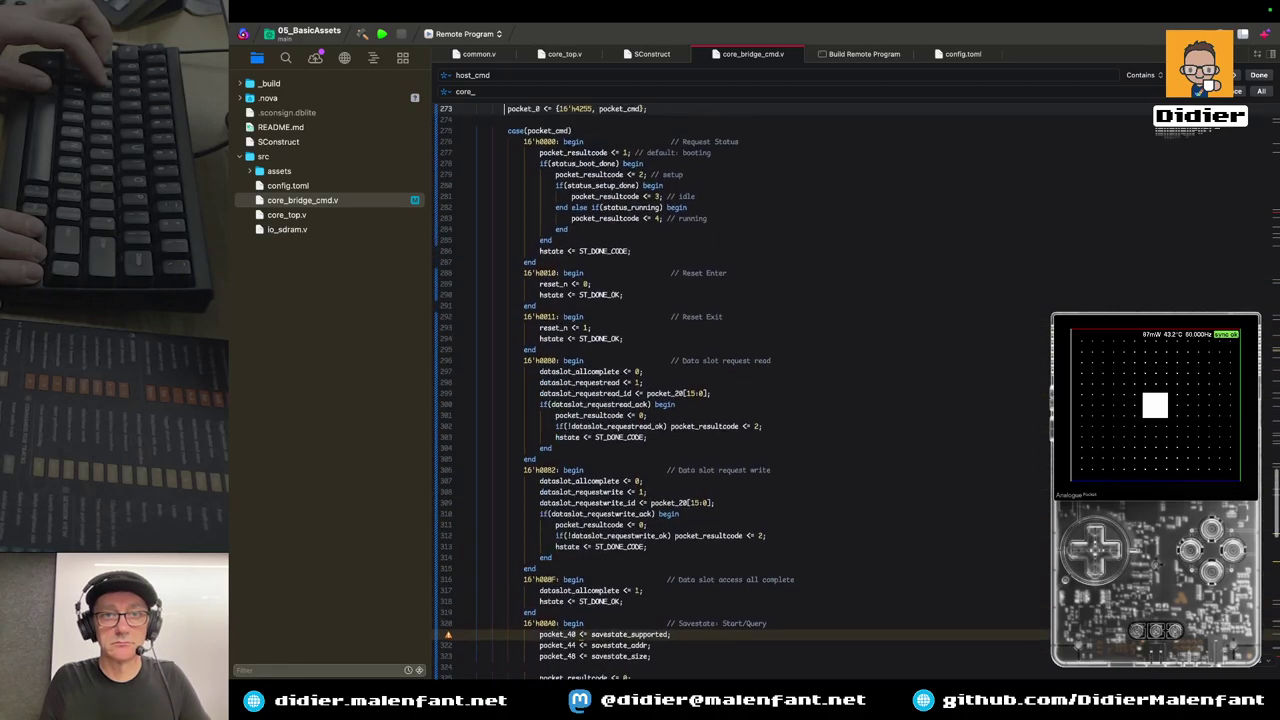
{"action": "scroll", "coordinate": [638, 170], "scroll_direction": "up", "scroll_amount": 5}
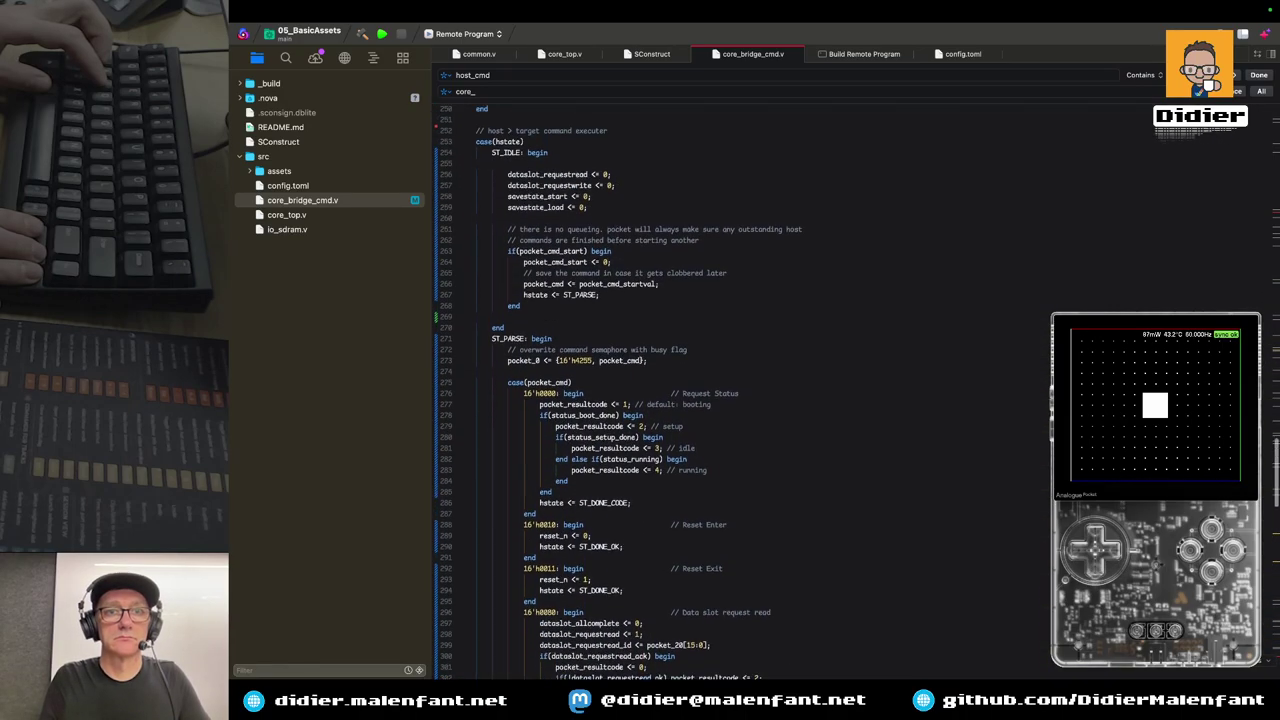
{"action": "scroll", "coordinate": [638, 170], "scroll_direction": "up", "scroll_amount": 4}
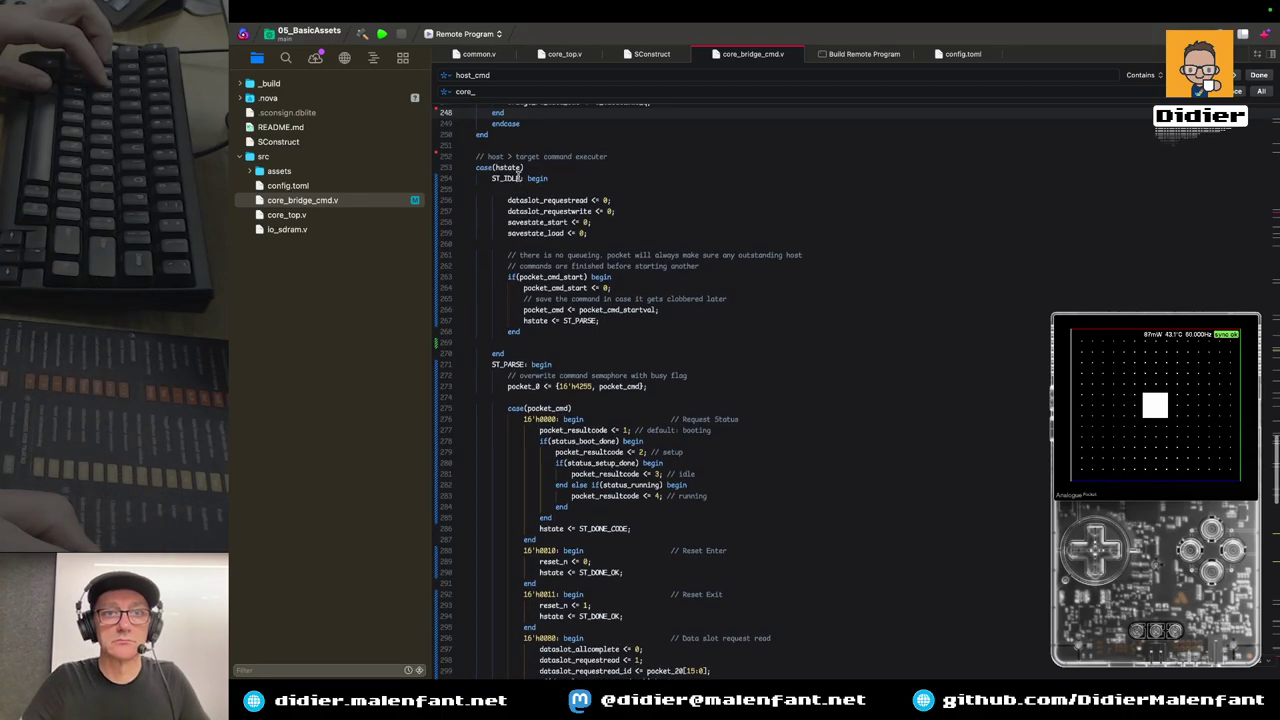
{"action": "scroll", "coordinate": [518, 176], "scroll_direction": "up", "scroll_amount": 7}
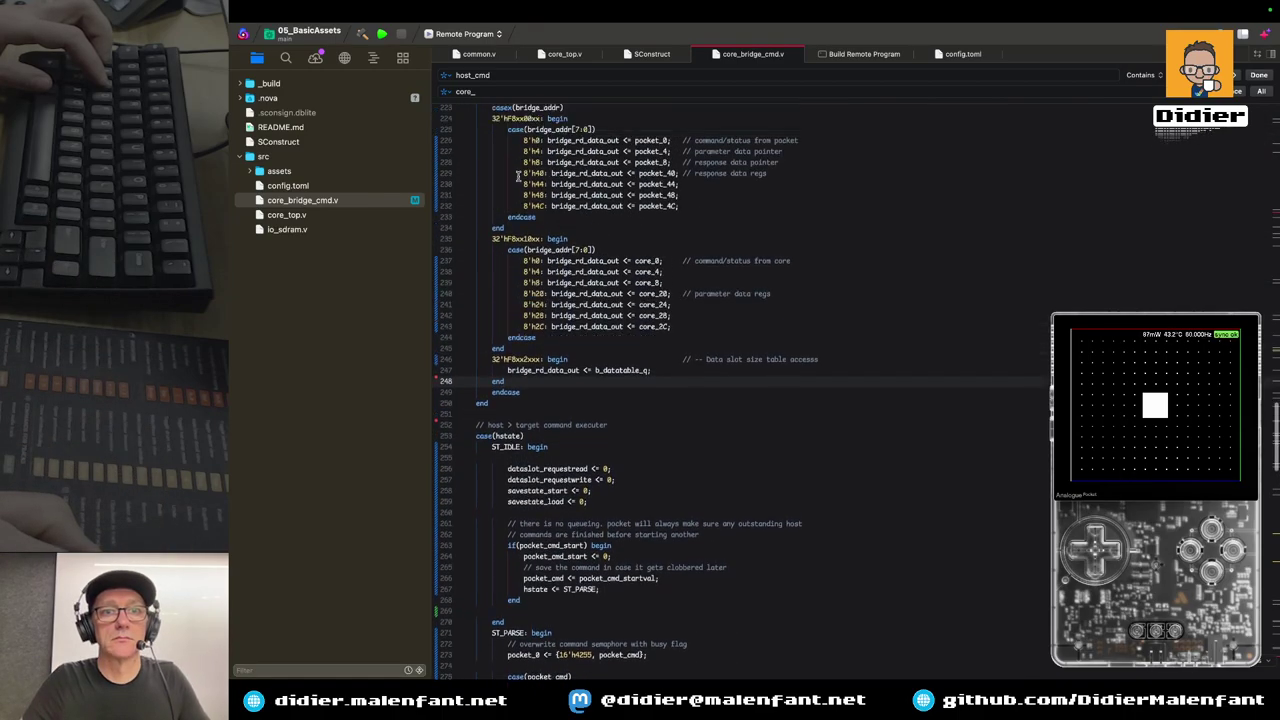
{"action": "scroll", "coordinate": [518, 176], "scroll_direction": "down", "scroll_amount": 1}
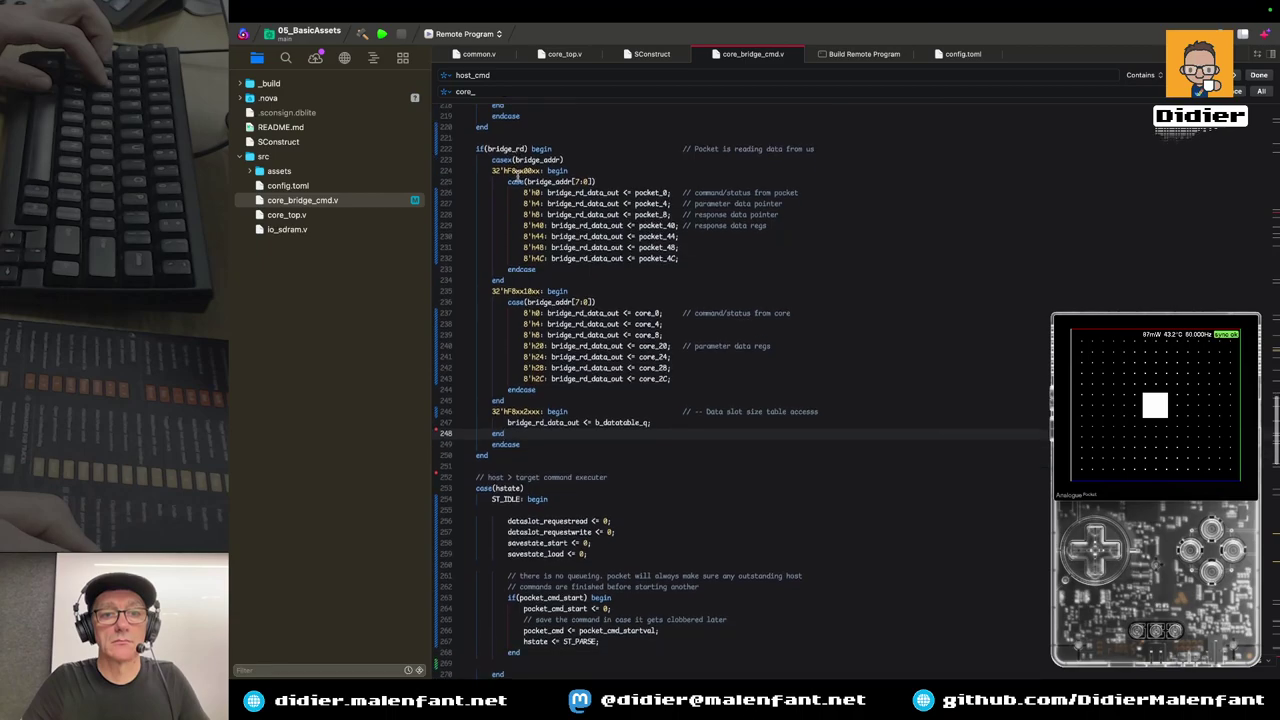
Delete the blank lines after the begin and before the closing end of the ST_IDLE branch in case(hstate)
{"action": "scroll", "coordinate": [560, 300], "scroll_direction": "down", "scroll_amount": 1}
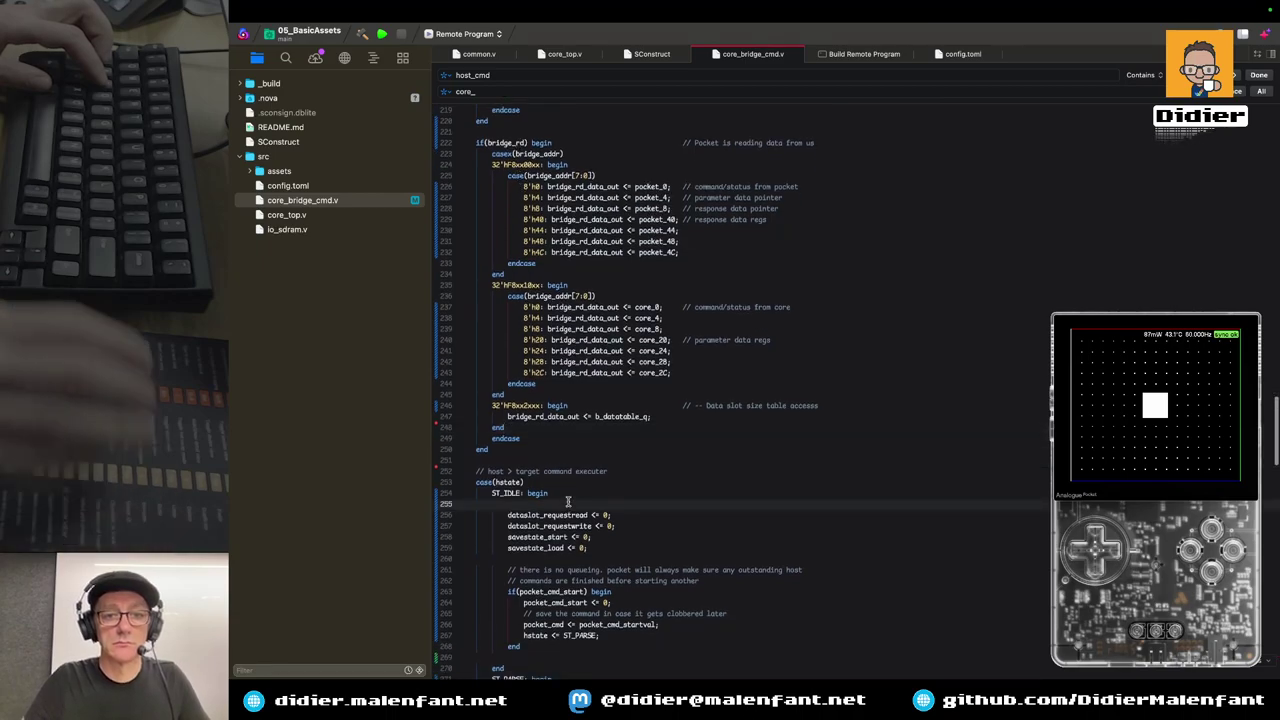
{"action": "key", "text": "BackSpace"}
{"action": "key", "text": "Down"}
{"action": "key", "text": "Down"}
{"action": "key", "text": "Down"}
{"action": "key", "text": "Down"}
{"action": "key", "text": "Down"}
{"action": "key", "text": "Down"}
{"action": "key", "text": "Down"}
{"action": "key", "text": "Down"}
{"action": "key", "text": "Down"}
{"action": "key", "text": "Down"}
{"action": "key", "text": "Down"}
{"action": "key", "text": "Down"}
{"action": "key", "text": "Down"}
{"action": "key", "text": "Down"}
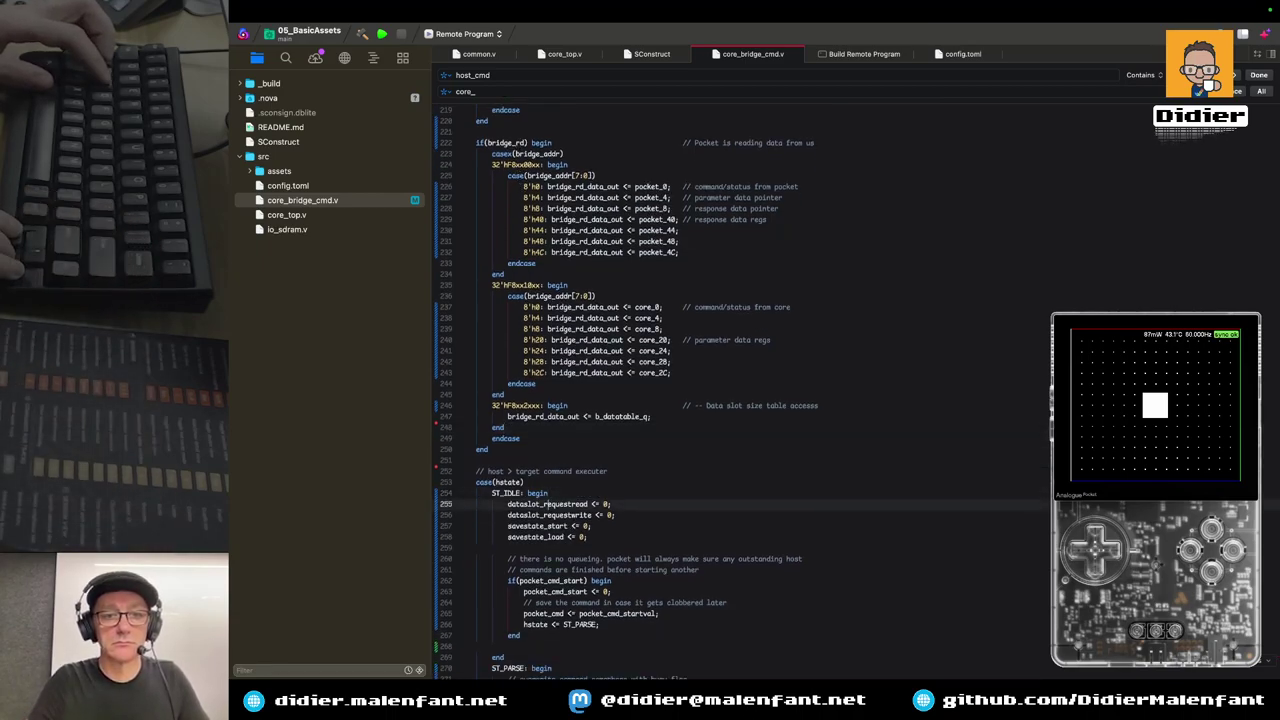
{"action": "key", "text": "BackSpace"}
{"action": "scroll", "coordinate": [547, 495], "scroll_direction": "down", "scroll_amount": 4}
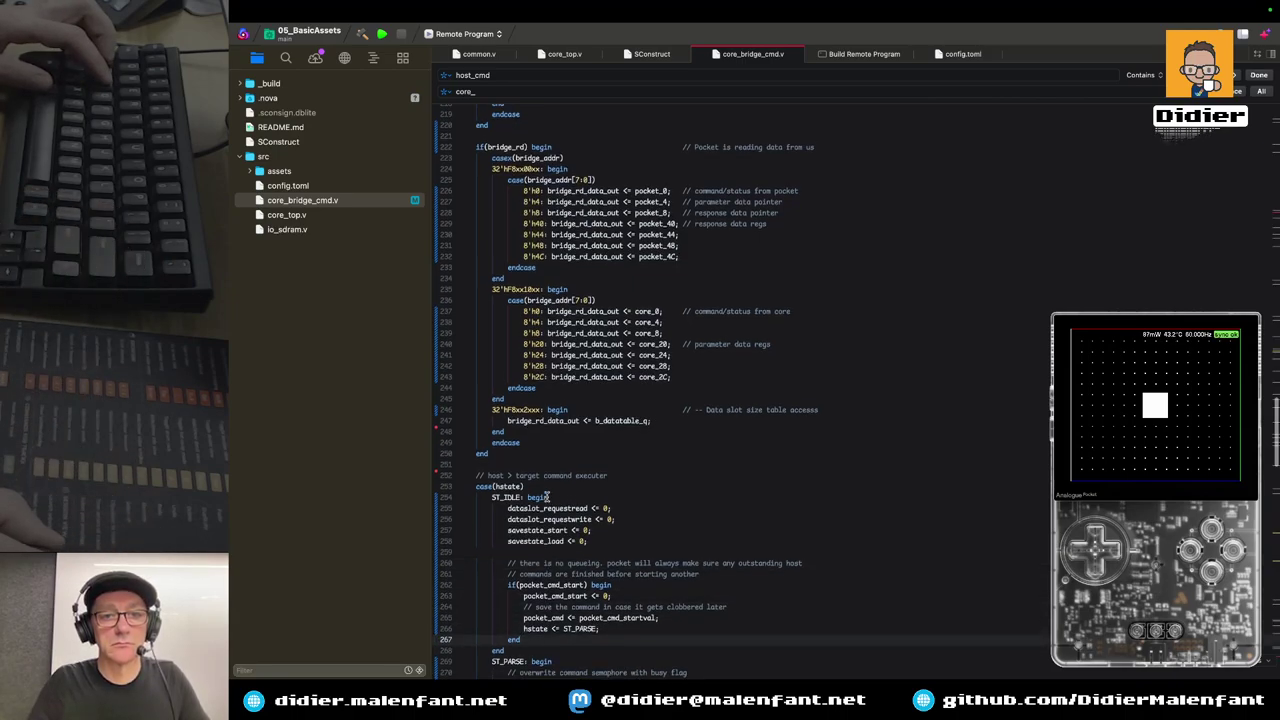
{"action": "scroll", "coordinate": [547, 495], "scroll_direction": "down", "scroll_amount": 5}
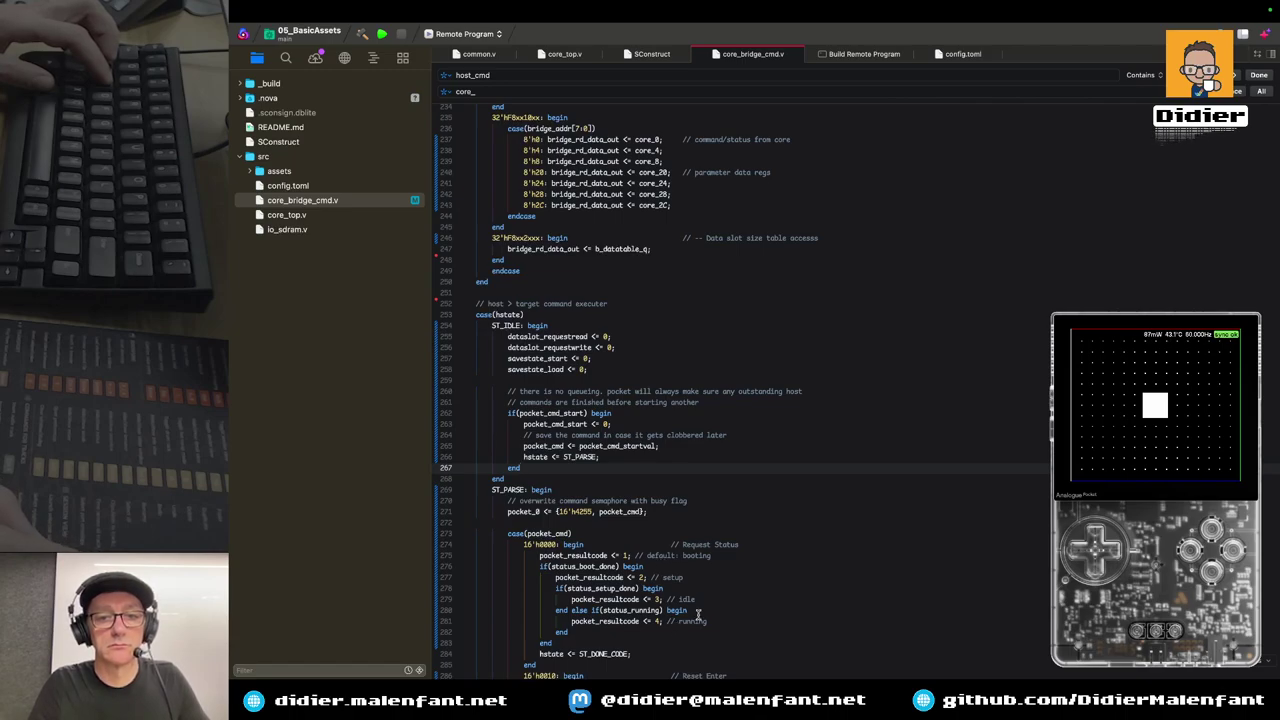
{"action": "scroll", "coordinate": [697, 614], "scroll_direction": "down", "scroll_amount": 4}
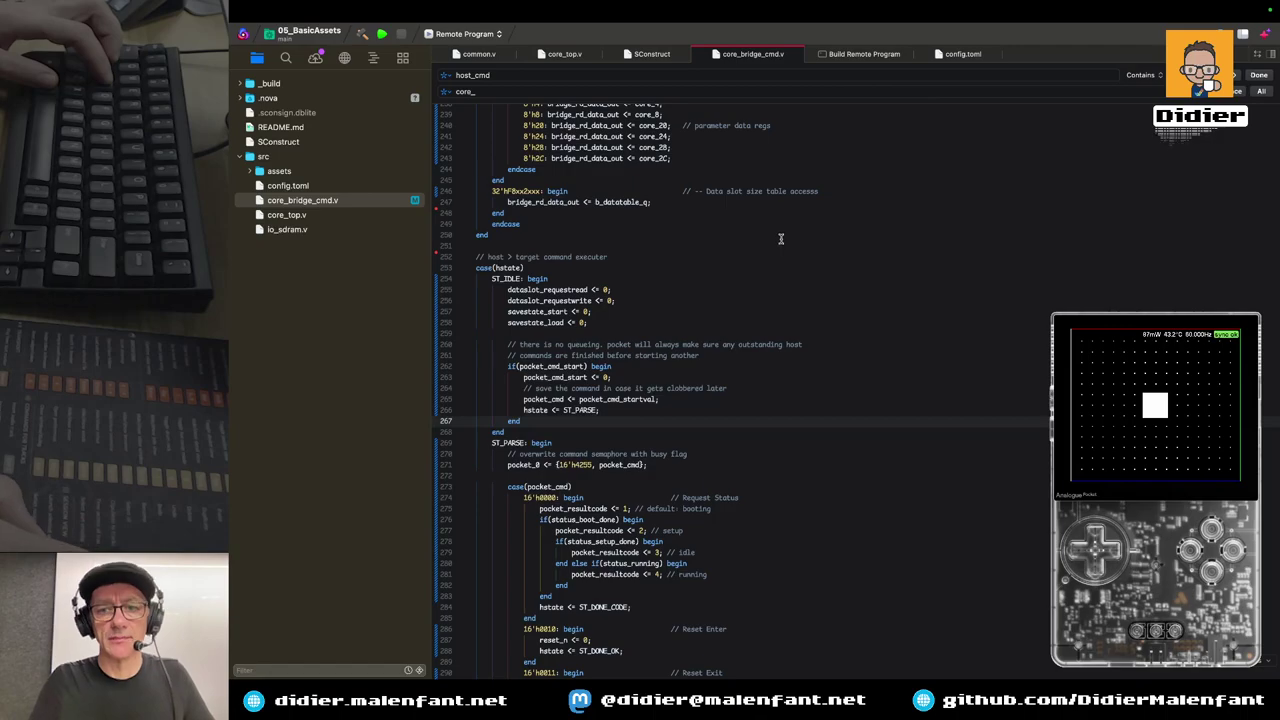
Switch to the Signal Tap Logic Analyzer, program the device with pf_core.sof, and run the analysis
{"action": "key", "text": "ctrl+Right"}
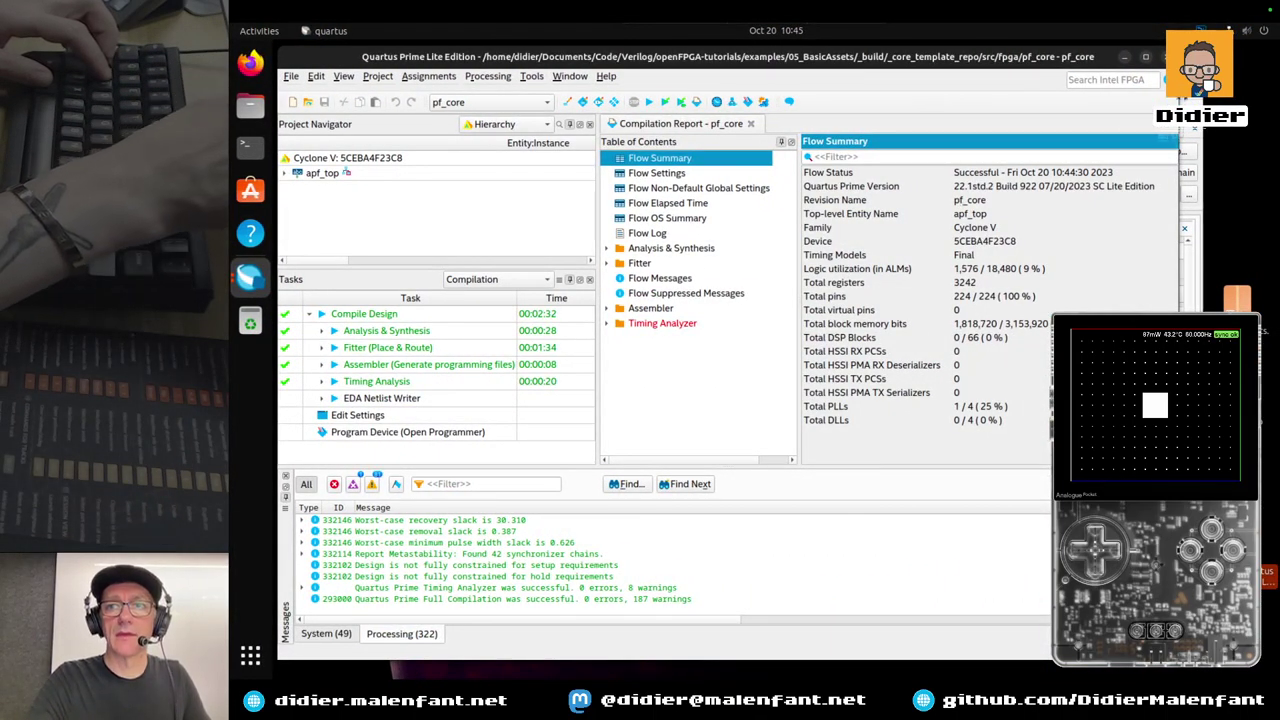
{"action": "key", "text": "alt+Tab"}
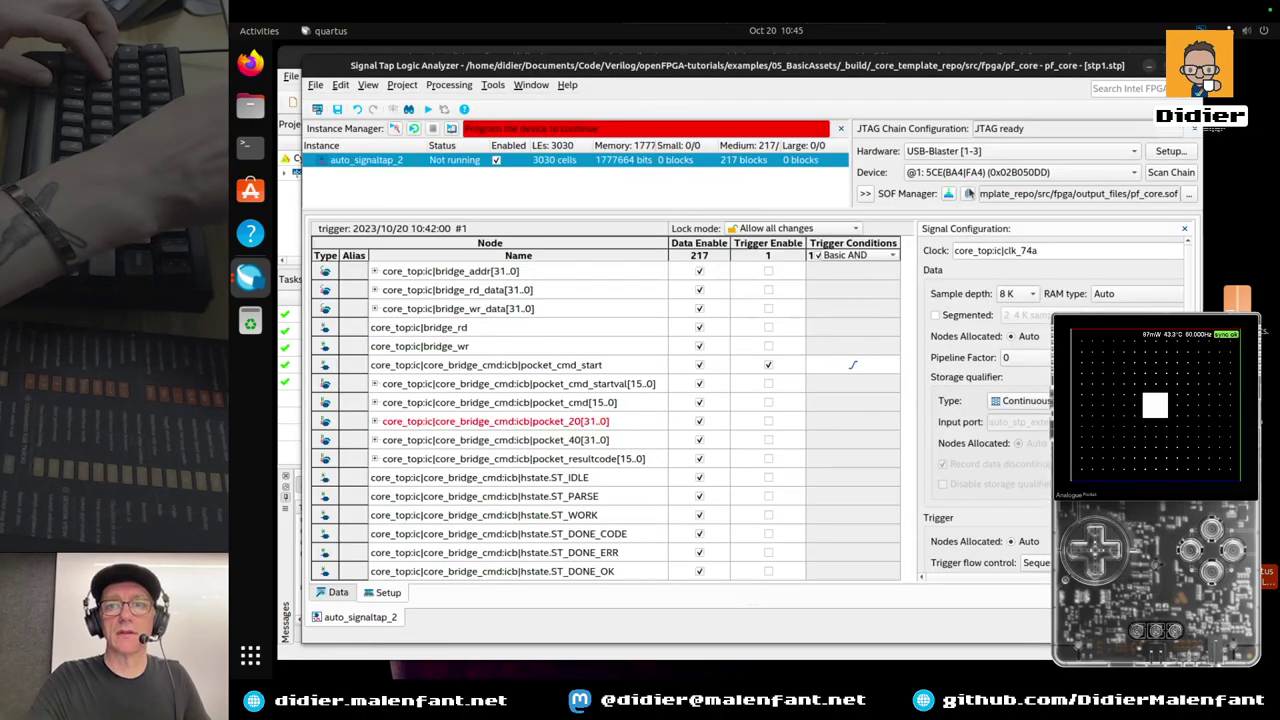
{"action": "left_click", "coordinate": [946, 194]}
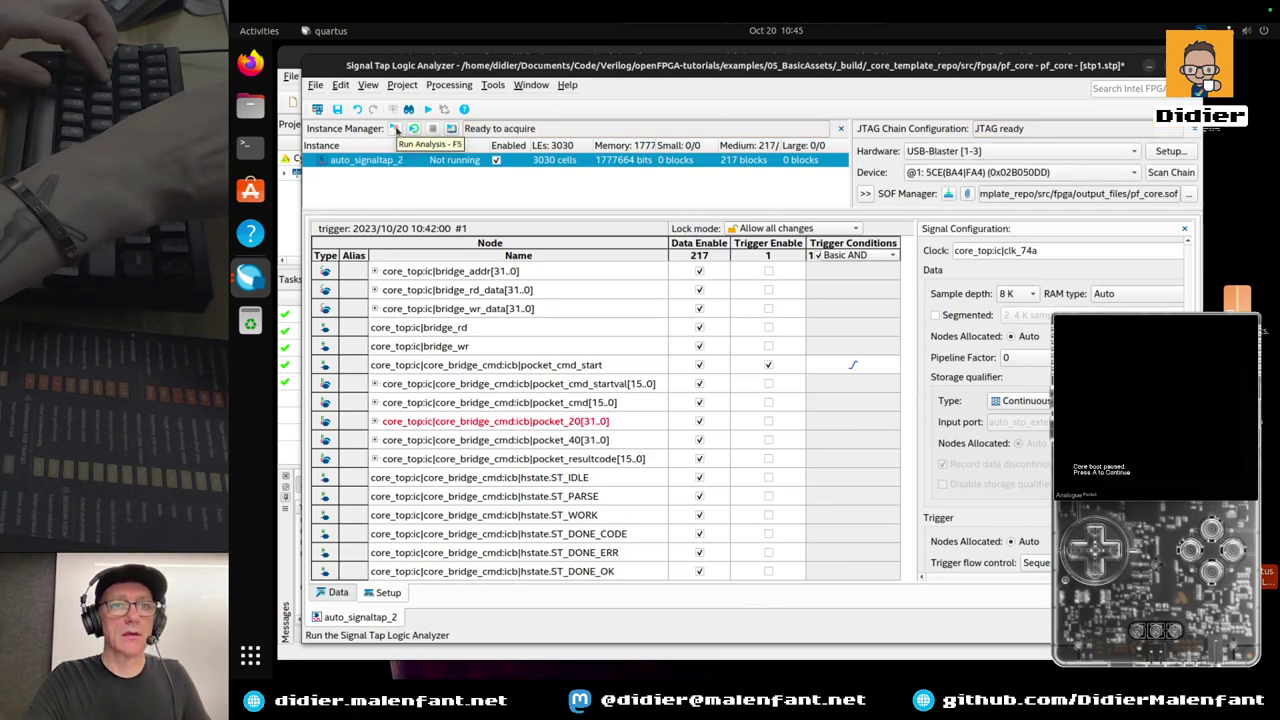
{"action": "left_click", "coordinate": [395, 130]}
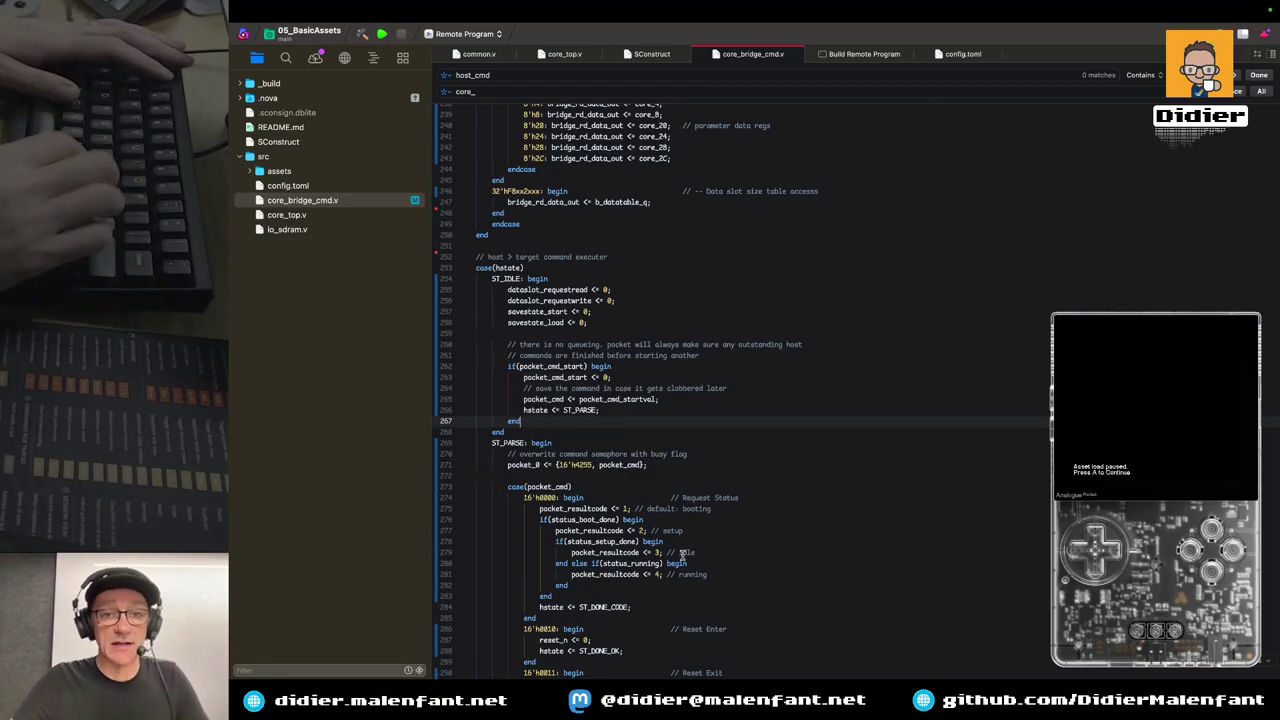
Compare the Request Status result codes in core_bridge_cmd.v with the captured pocket_resultcode just after the Signal Tap trigger
{"action": "scroll", "coordinate": [683, 553], "scroll_direction": "down", "scroll_amount": 1}
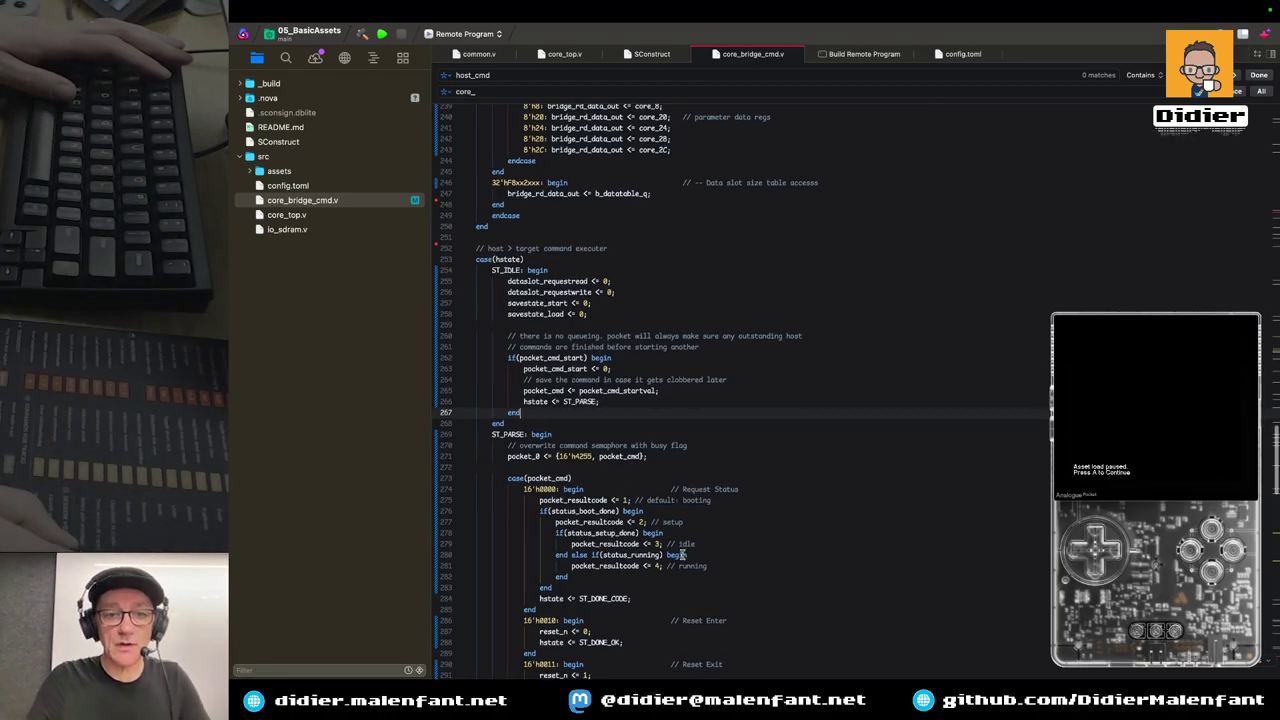
{"action": "scroll", "coordinate": [683, 553], "scroll_direction": "down", "scroll_amount": 3}
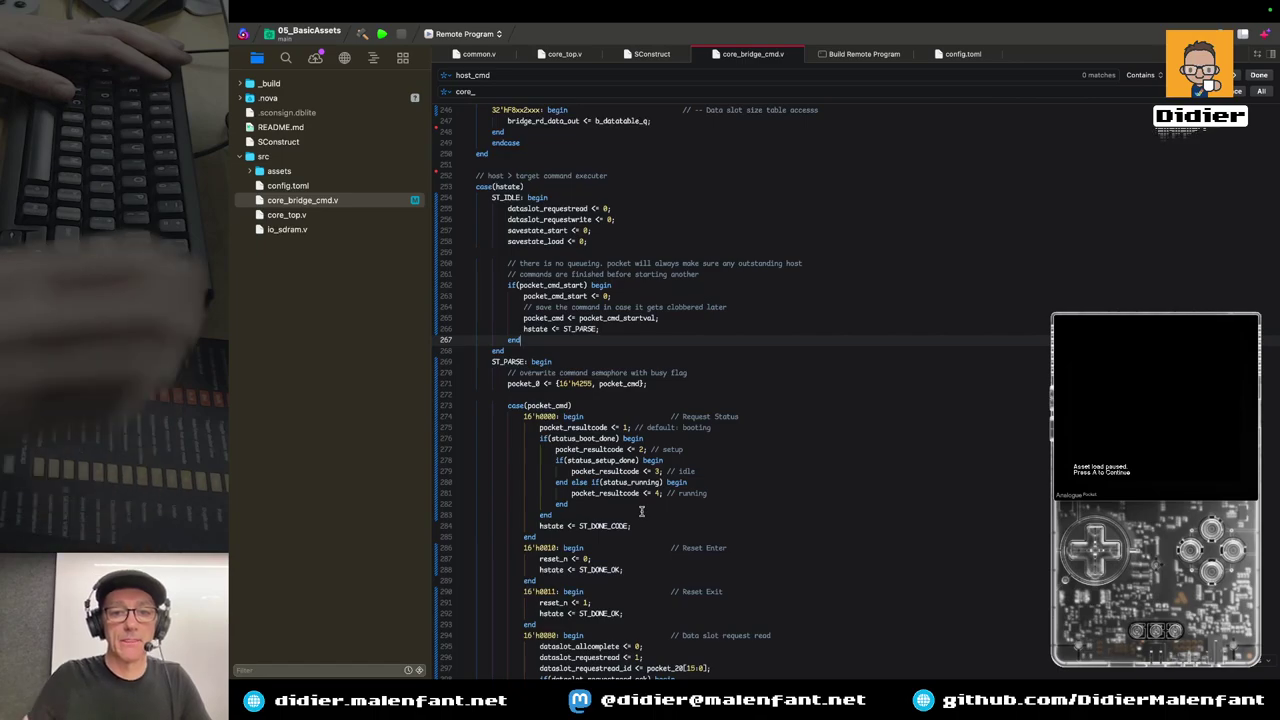
{"action": "key", "text": "ctrl+Right"}
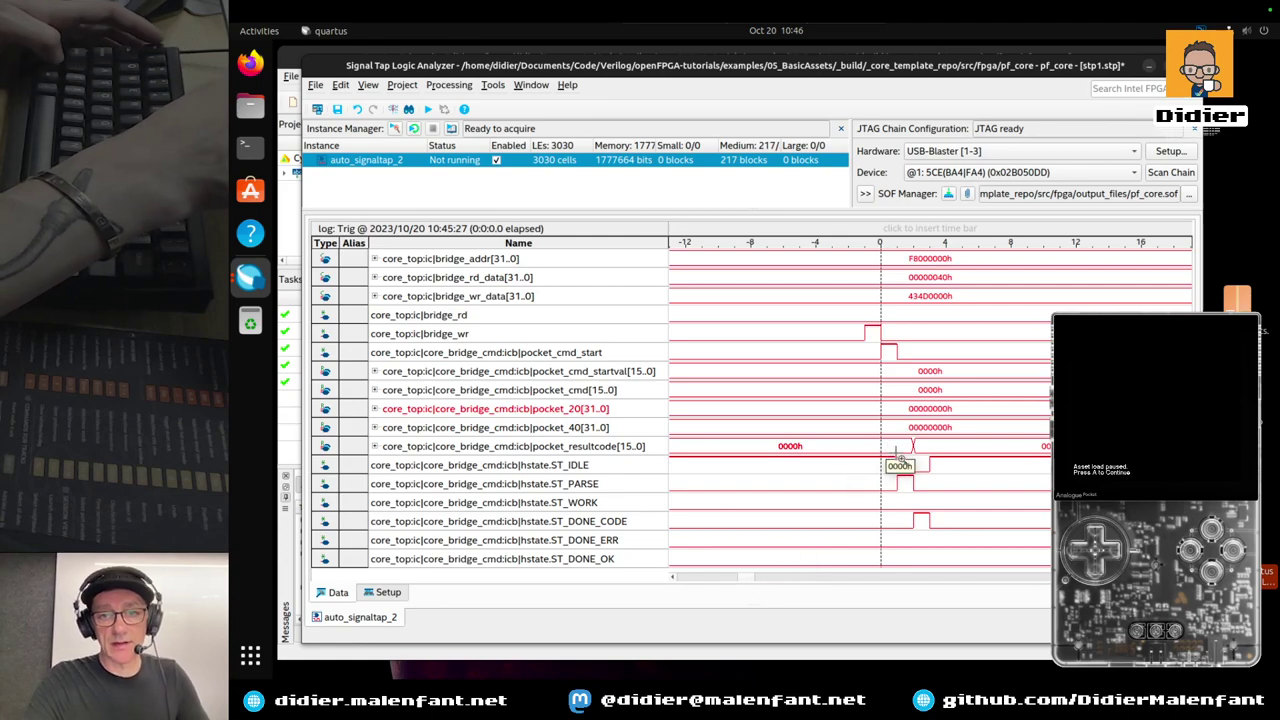
{"action": "mouse_move", "coordinate": [922, 451]}
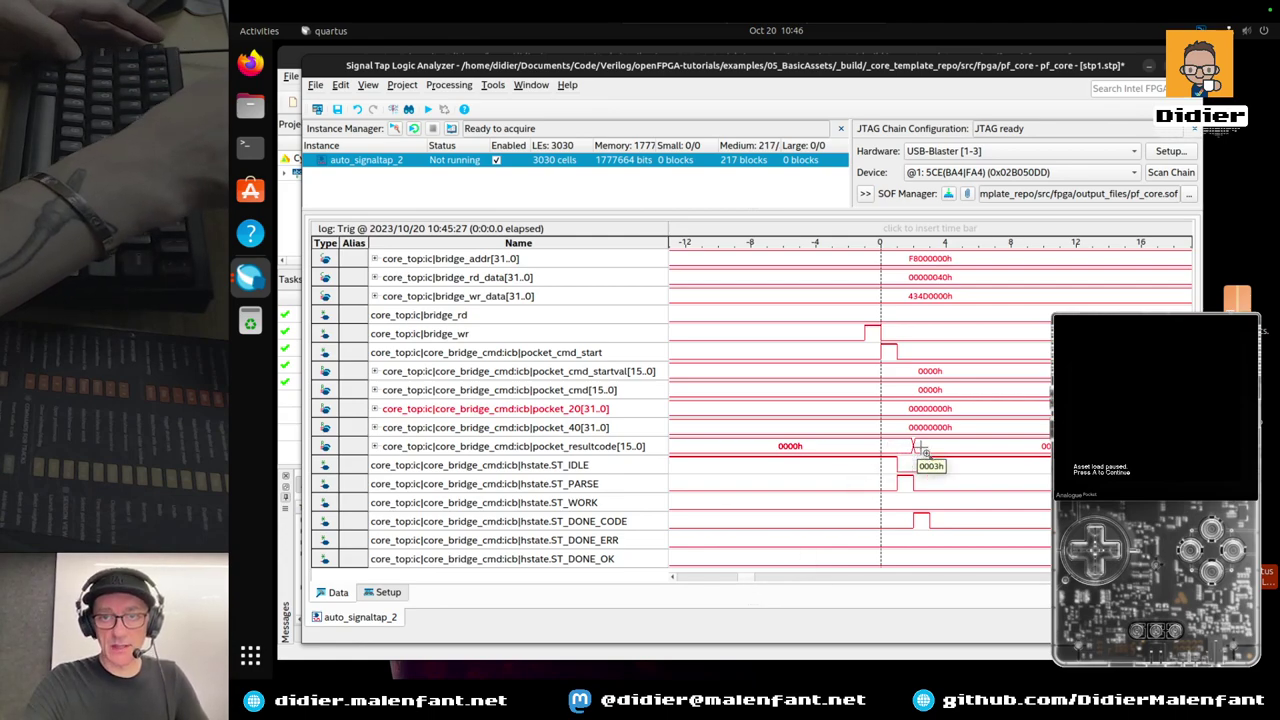
Examine a wider span of the capture for the bridge_rd and bridge_wr pulses on both sides of the trigger
{"action": "right_click", "coordinate": [966, 430]}
{"action": "right_click", "coordinate": [966, 430]}
{"action": "right_click", "coordinate": [966, 430]}
{"action": "right_click", "coordinate": [798, 464]}
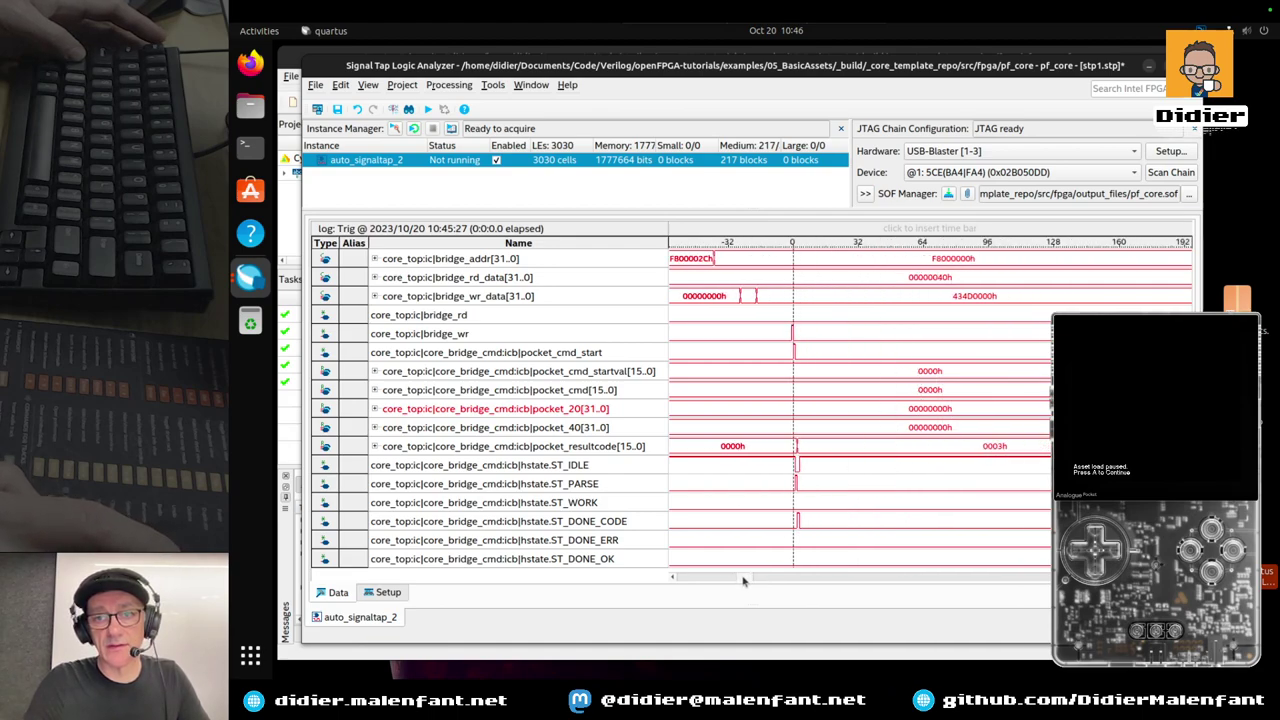
{"action": "right_click", "coordinate": [798, 464]}
{"action": "right_click", "coordinate": [798, 464]}
{"action": "right_click", "coordinate": [798, 464]}
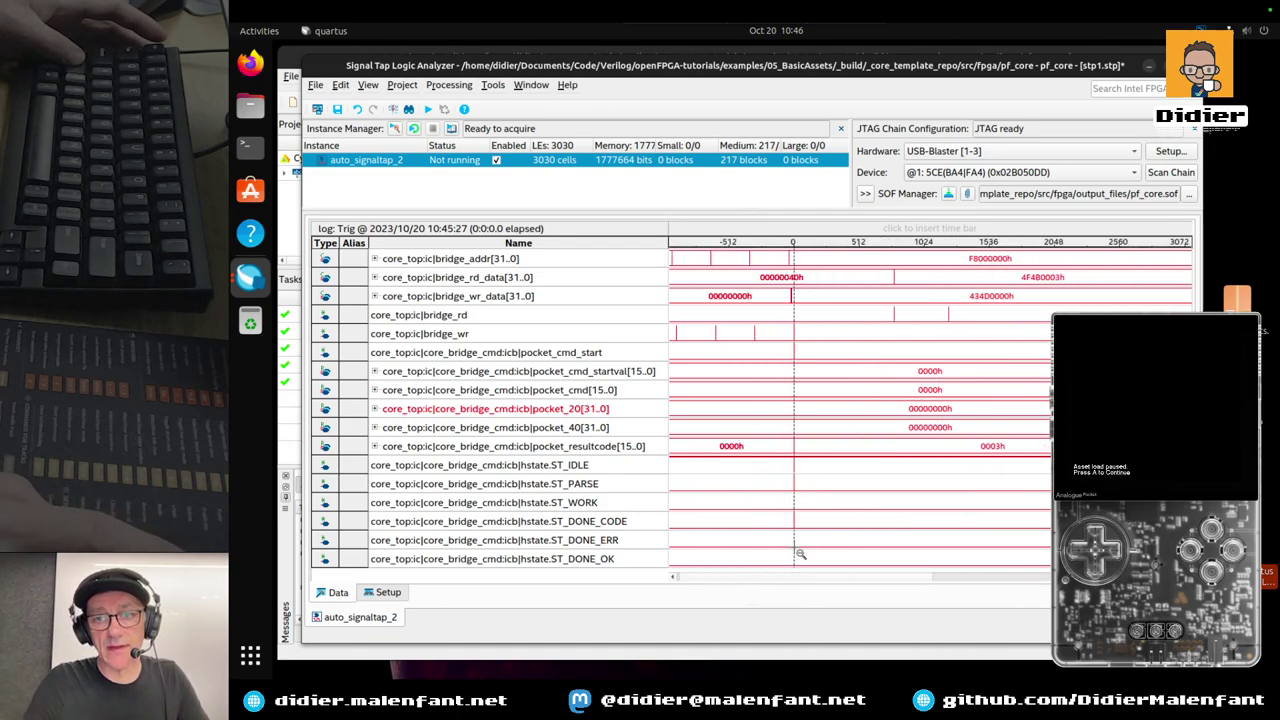
{"action": "mouse_move", "coordinate": [844, 583]}
{"action": "left_mouse_down"}
{"action": "mouse_move", "coordinate": [1100, 578]}
{"action": "mouse_move", "coordinate": [821, 578]}
{"action": "left_mouse_up"}
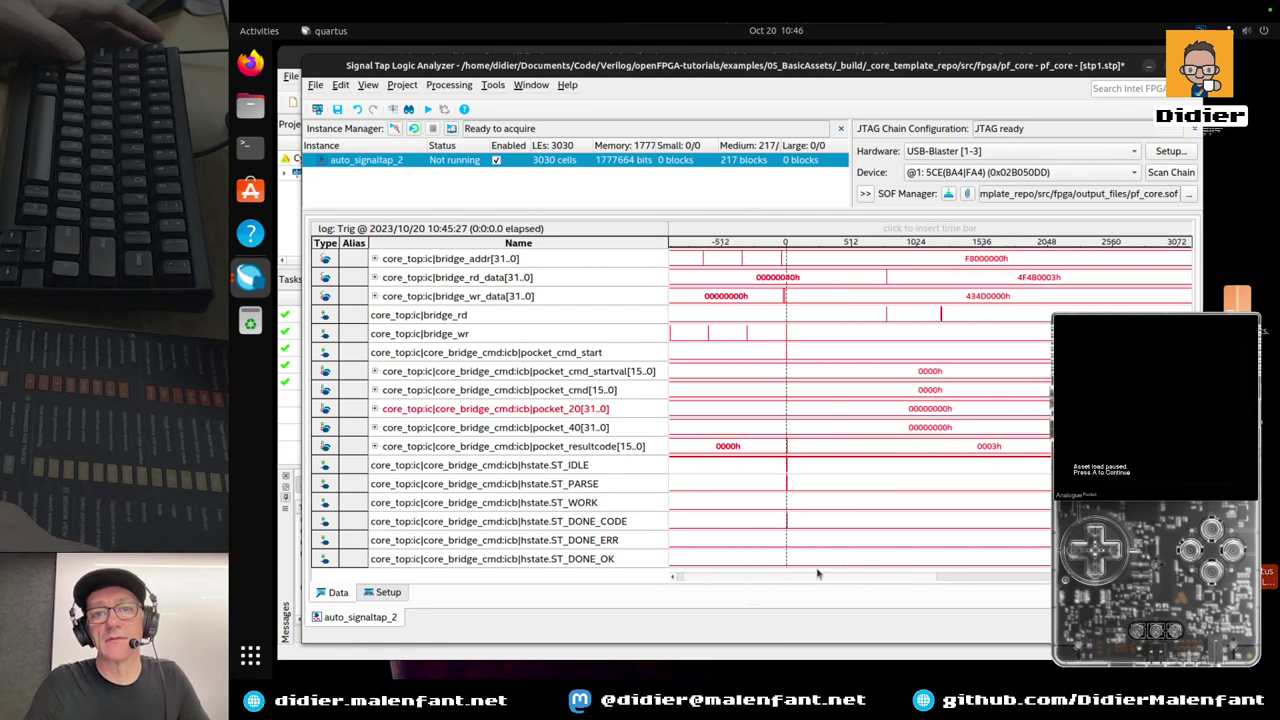
Examine the bridge_wr pulse, pocket_cmd_start and the hstate transitions up close at the trigger
{"action": "left_click", "coordinate": [801, 338]}
{"action": "left_click", "coordinate": [801, 338]}
{"action": "left_click", "coordinate": [800, 337]}
{"action": "left_click", "coordinate": [800, 337]}
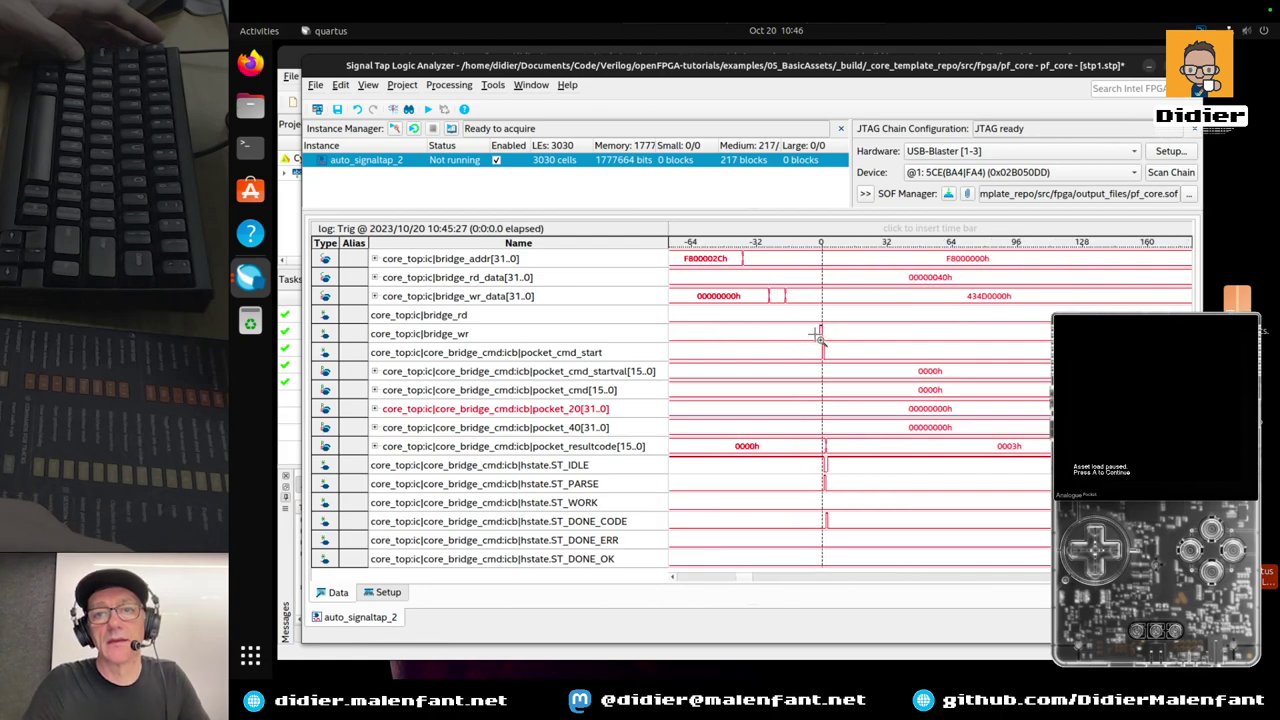
{"action": "left_click", "coordinate": [817, 337]}
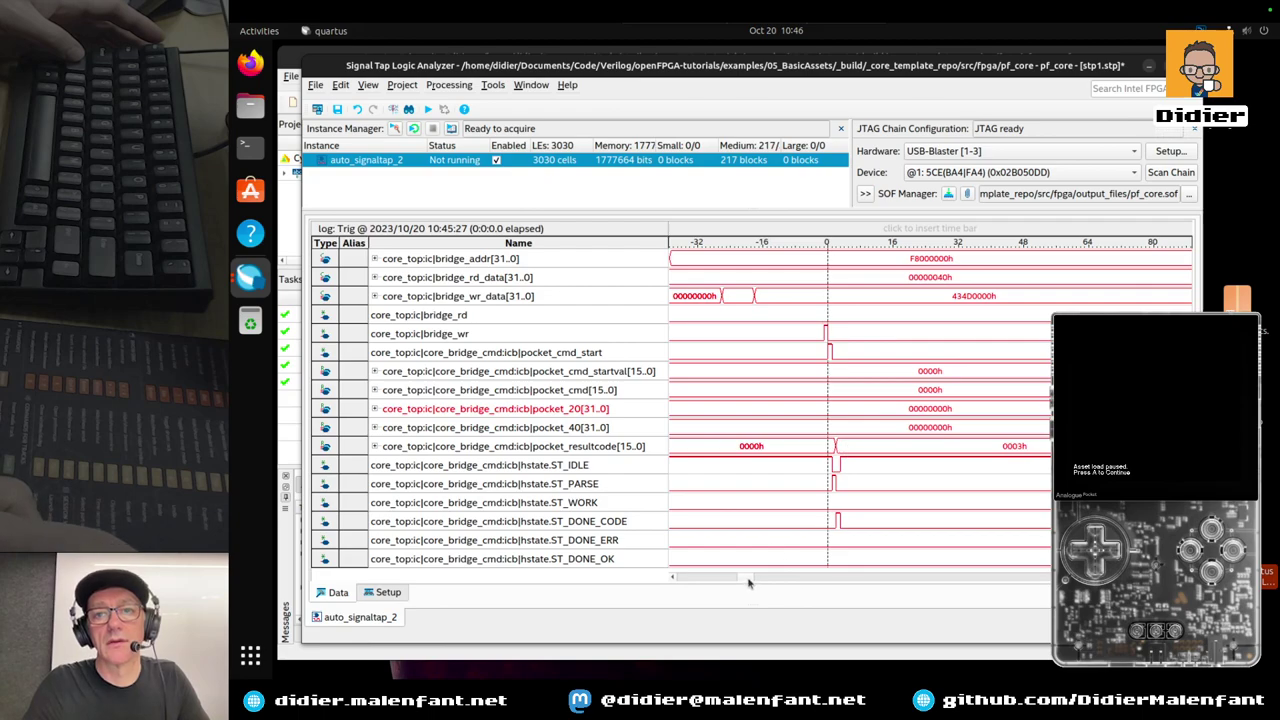
Examine bridge_addr, bridge_rd_data and pocket_resultcode at the first bridge_rd pulse after the trigger
{"action": "left_click_drag", "start_coordinate": [748, 583], "coordinate": [792, 583]}
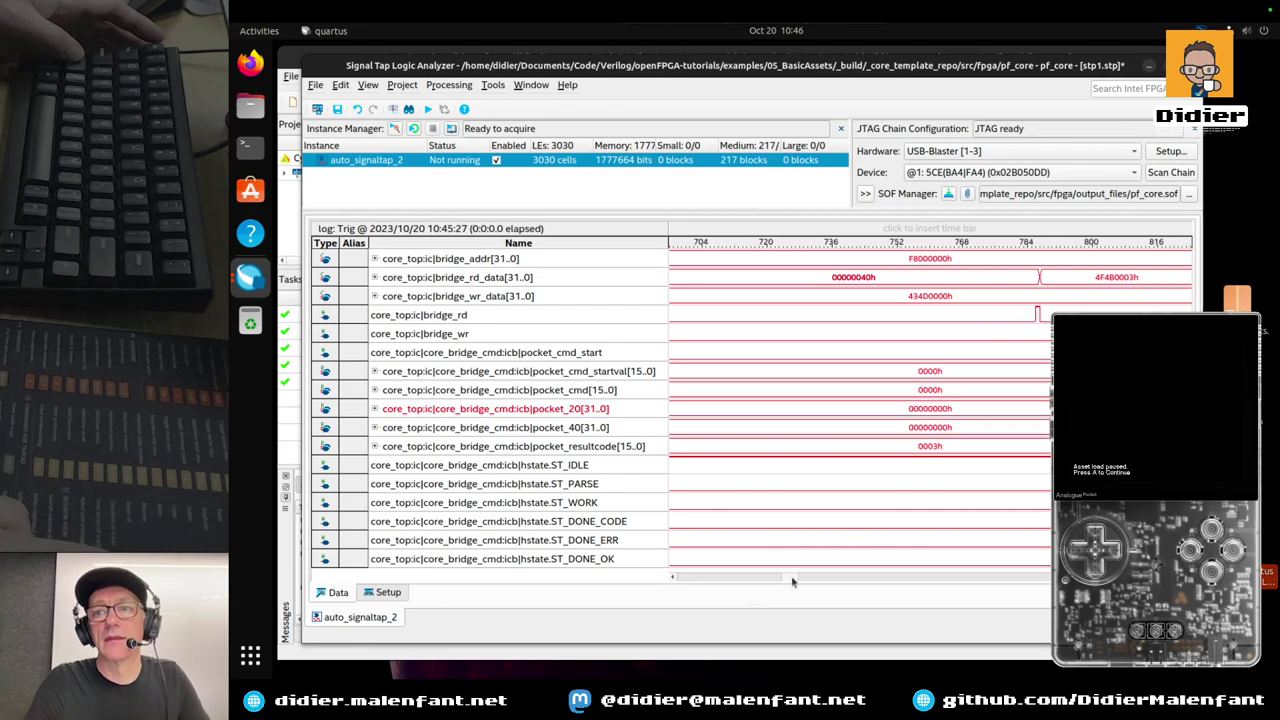
{"action": "left_click_drag", "start_coordinate": [792, 581], "coordinate": [796, 582]}
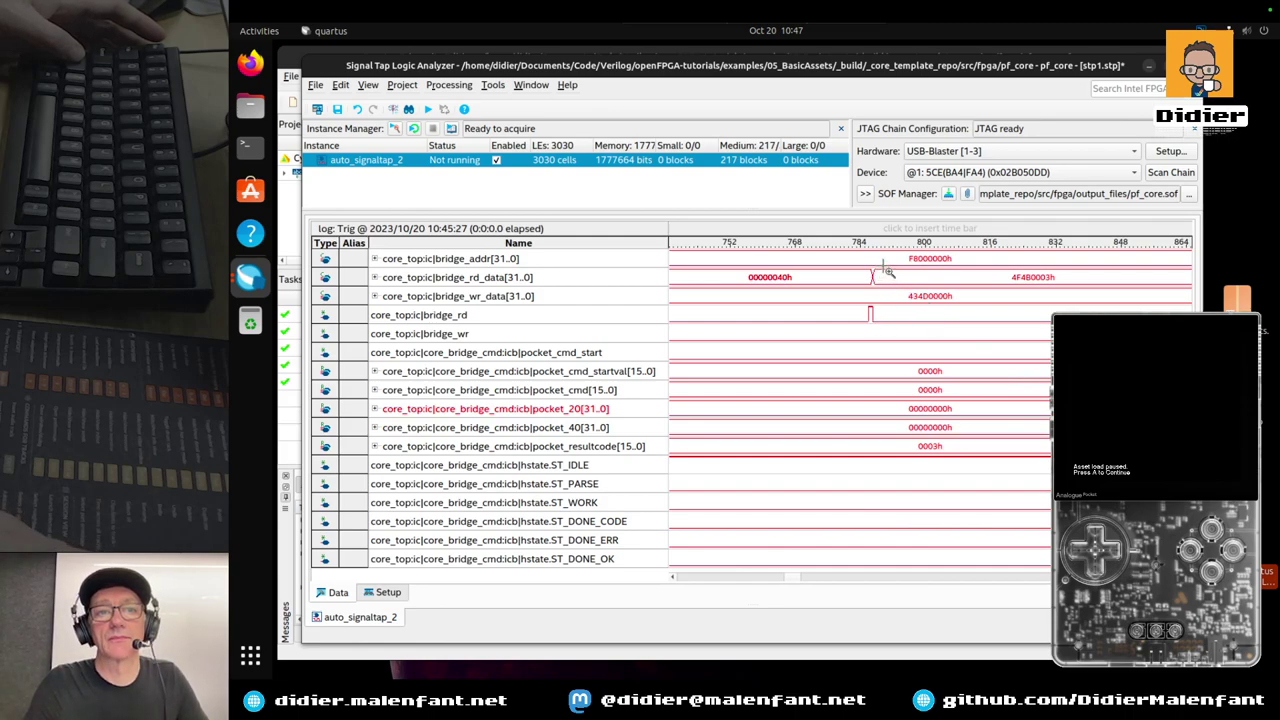
{"action": "mouse_move", "coordinate": [886, 264]}
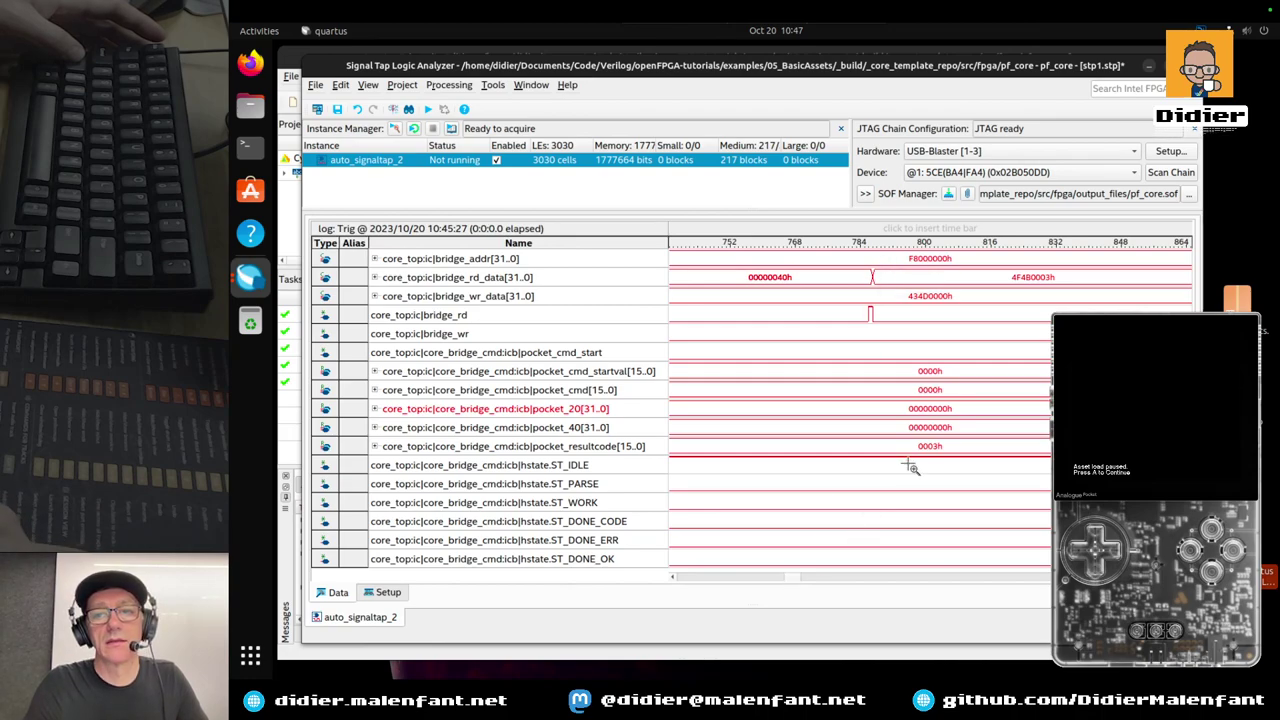
{"action": "mouse_move", "coordinate": [926, 451]}
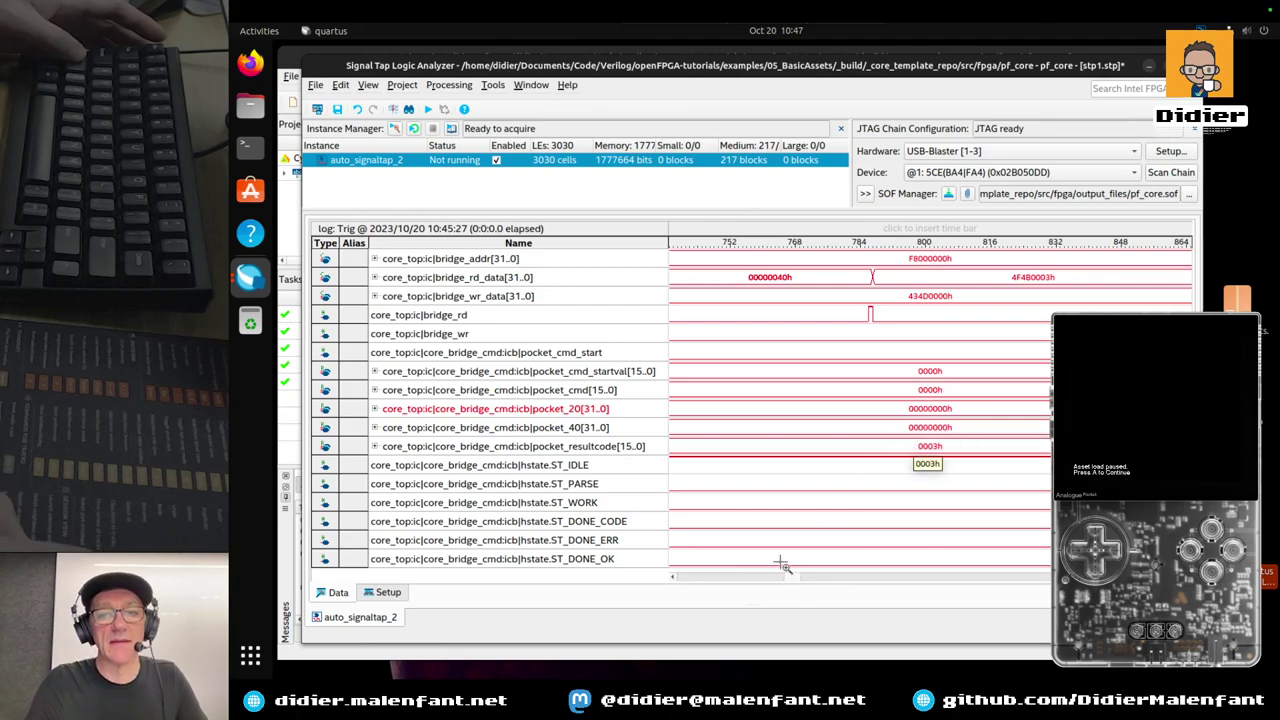
Survey the whole capture for the sequence of bridge_rd reads and the addresses they access
{"action": "right_click", "coordinate": [857, 392]}
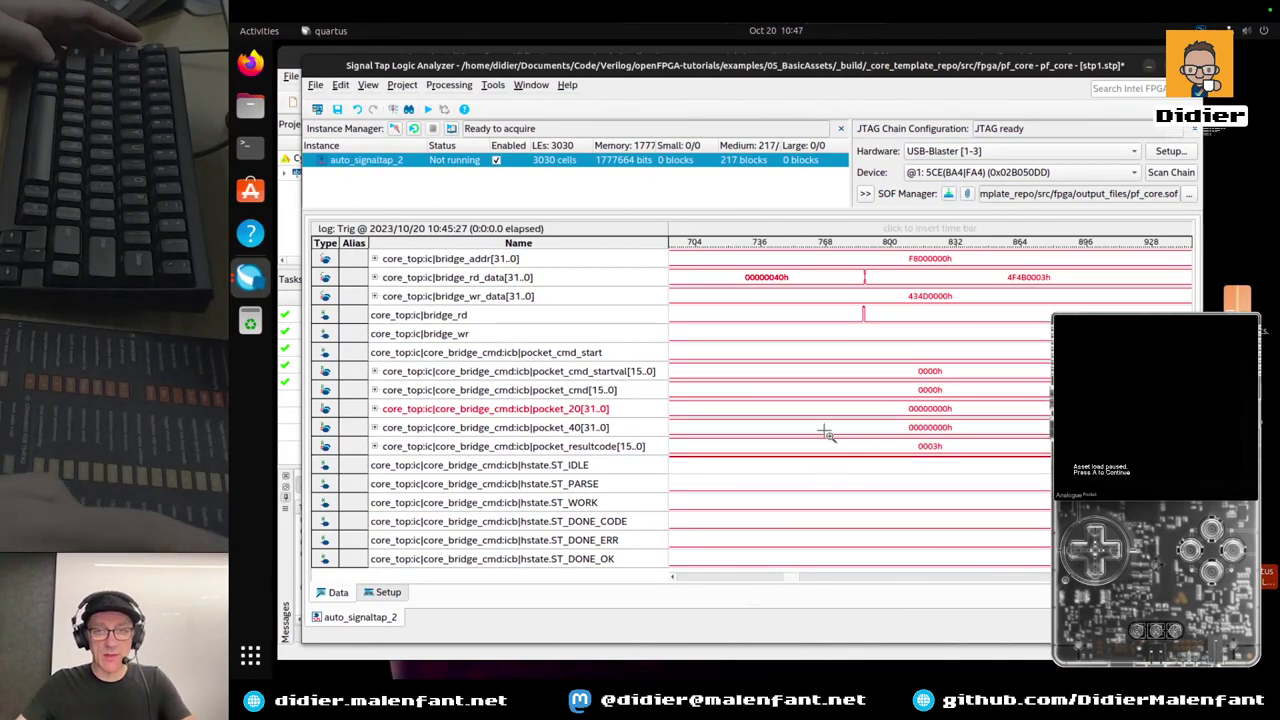
{"action": "right_click", "coordinate": [865, 318]}
{"action": "right_click", "coordinate": [865, 318]}
{"action": "right_click", "coordinate": [865, 318]}
{"action": "right_click", "coordinate": [865, 318]}
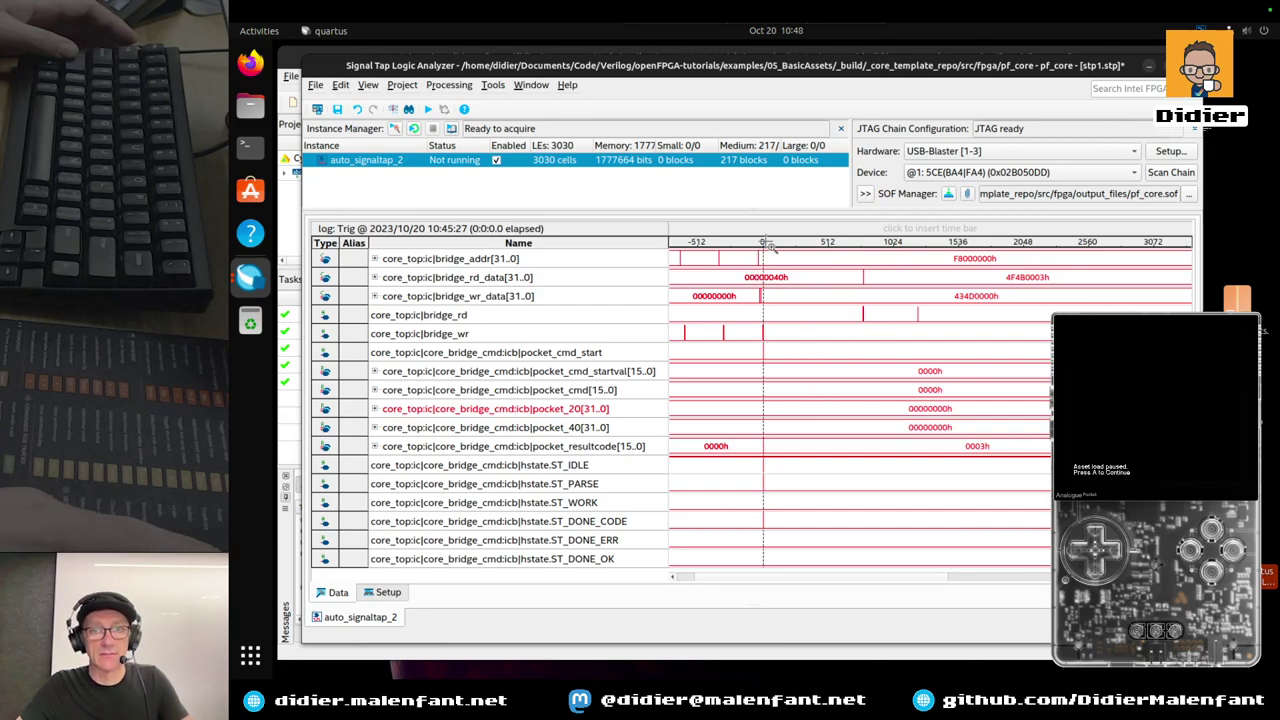
{"action": "right_click", "coordinate": [865, 318]}
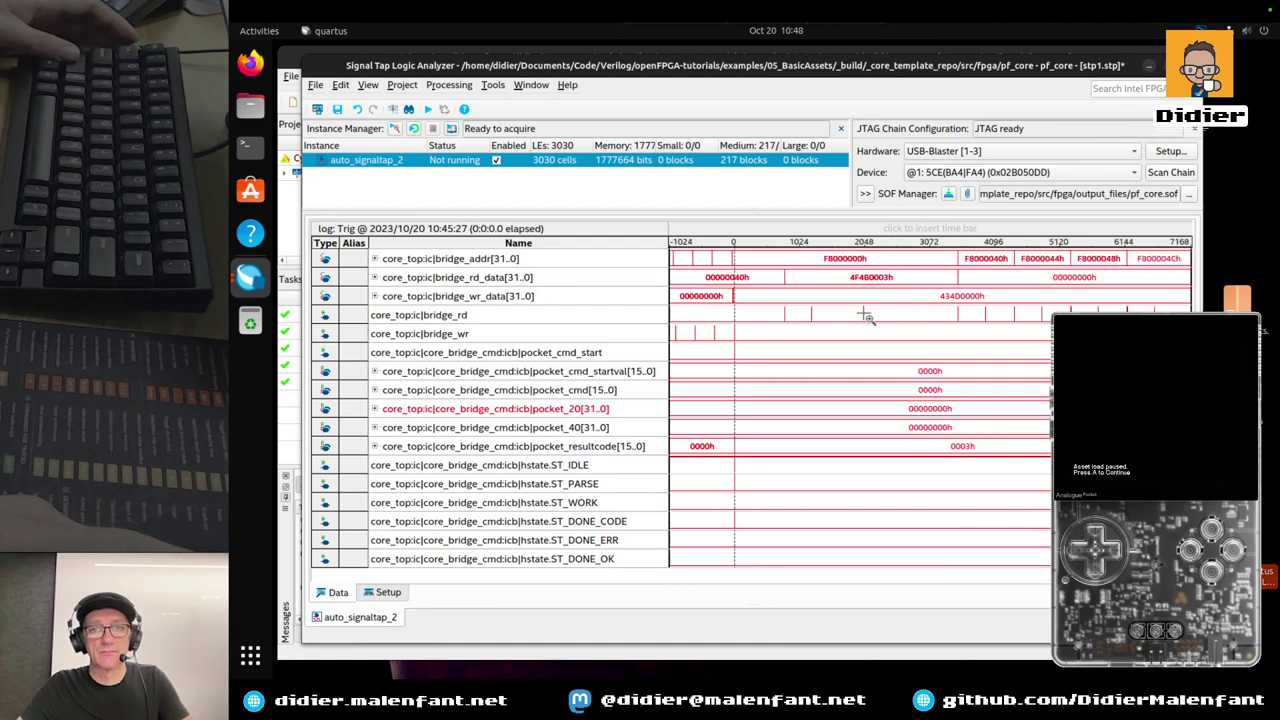
Inspect individual samples of bridge_addr and bridge_rd_data around the first bridge_rd pulse following the trigger
{"action": "left_click", "coordinate": [737, 317]}
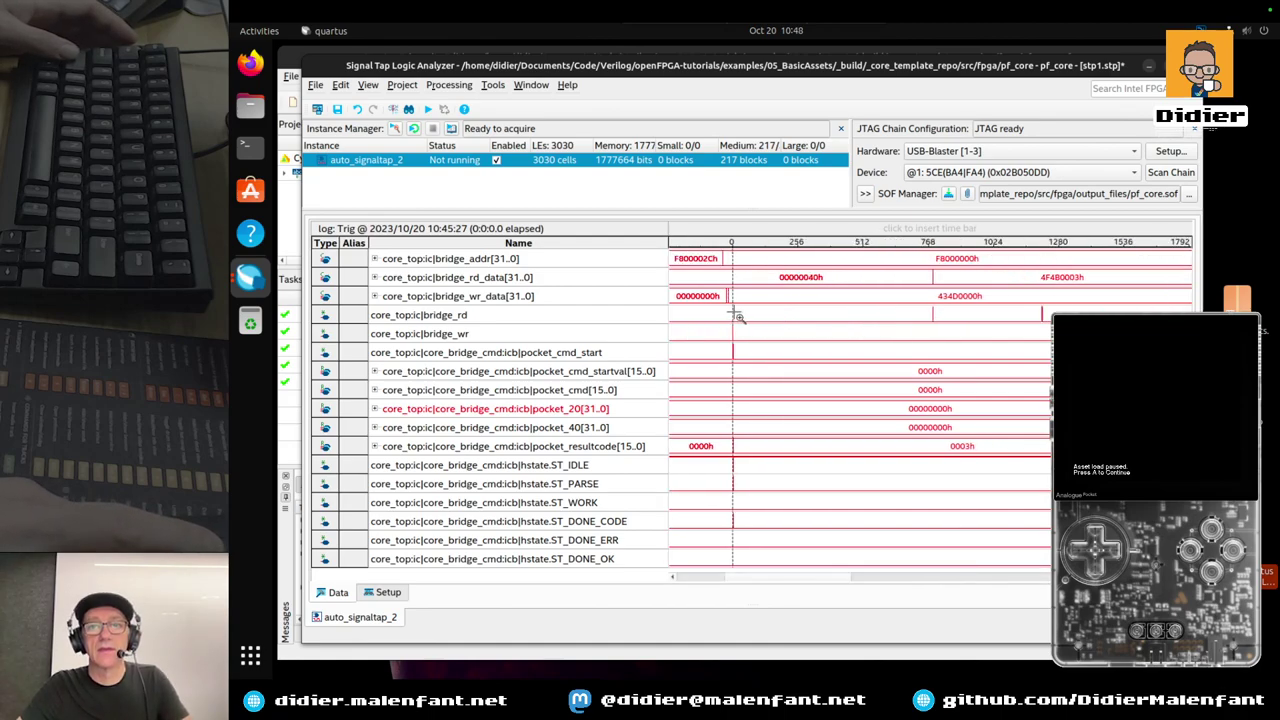
{"action": "left_click", "coordinate": [933, 318]}
{"action": "left_click", "coordinate": [933, 318]}
{"action": "left_click", "coordinate": [933, 318]}
{"action": "left_click", "coordinate": [933, 318]}
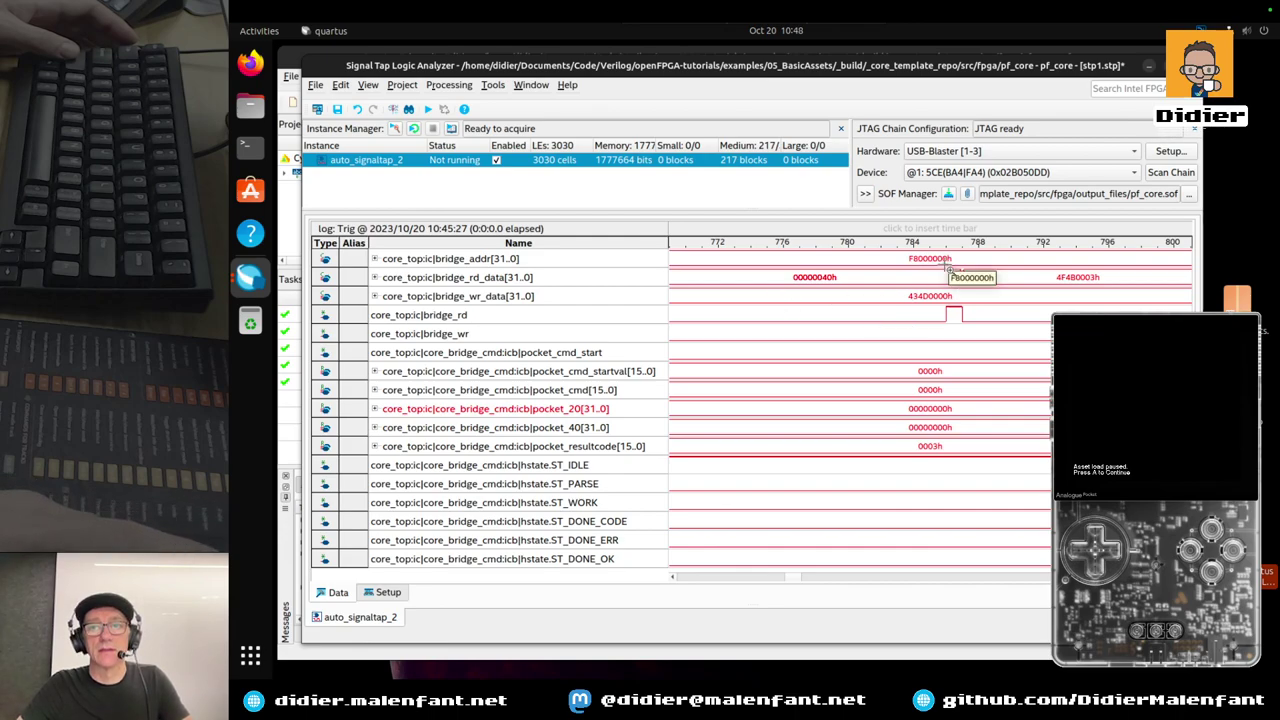
{"action": "mouse_move", "coordinate": [947, 298]}
{"action": "mouse_move", "coordinate": [836, 287]}
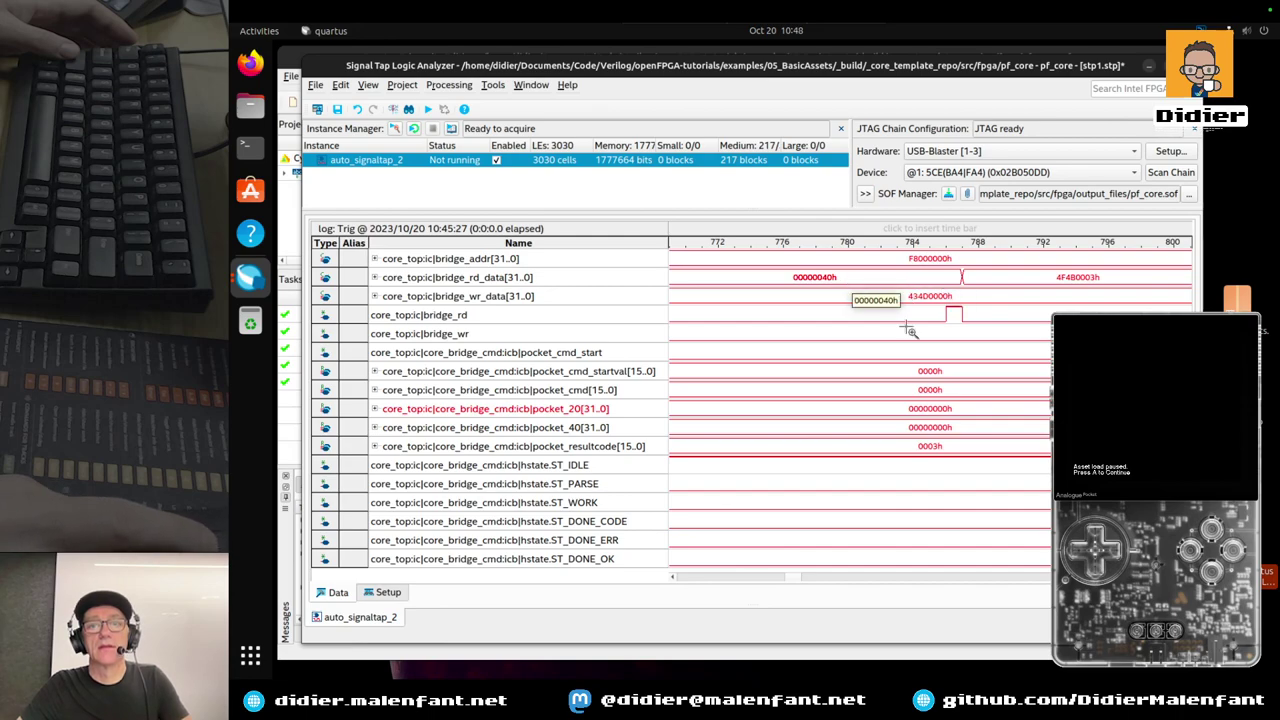
Go back to the samples just before the trigger to examine the bridge_addr and bridge_wr_data changes
{"action": "scroll", "coordinate": [796, 578], "scroll_direction": "up", "scroll_amount": 3}
{"action": "scroll", "coordinate": [796, 578], "scroll_direction": "up", "scroll_amount": 5}
{"action": "scroll", "coordinate": [789, 578], "scroll_direction": "up", "scroll_amount": 10}
{"action": "scroll", "coordinate": [777, 577], "scroll_direction": "up", "scroll_amount": 14}
{"action": "scroll", "coordinate": [759, 577], "scroll_direction": "up", "scroll_amount": 8}
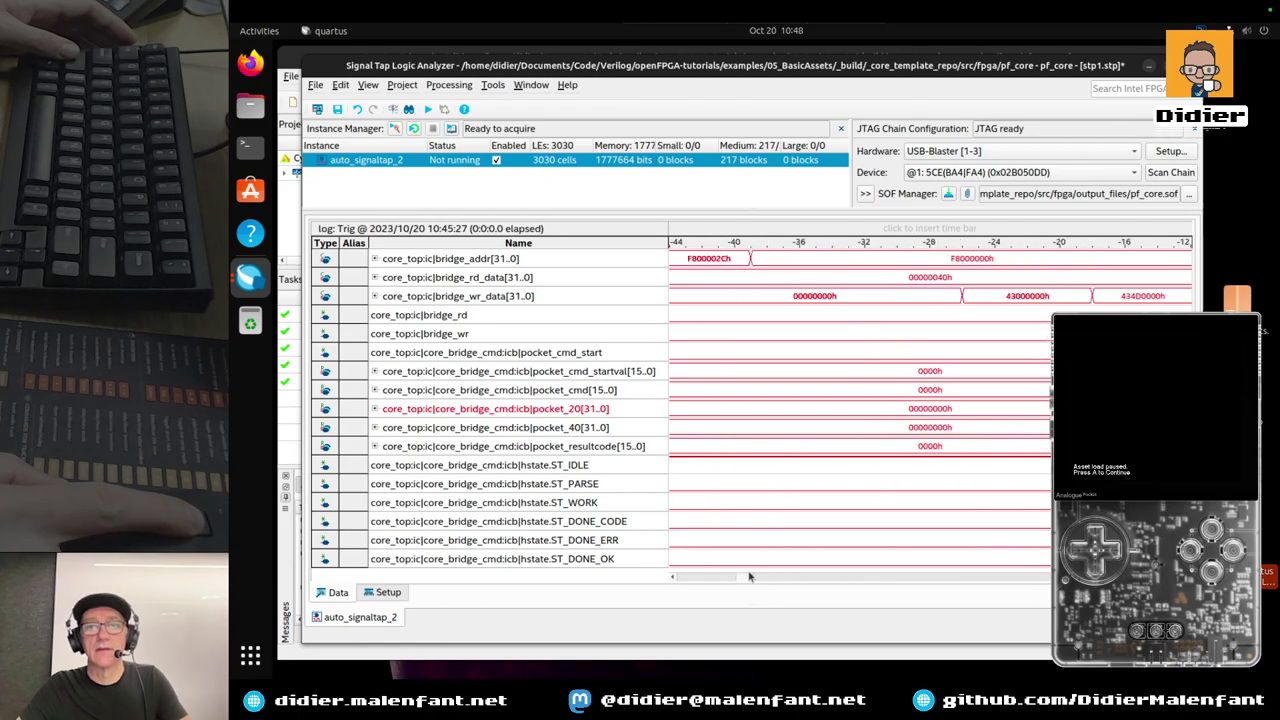
Follow the capture forward to the bridge_rd pulse near sample 786 and examine bridge_addr and bridge_rd_data around it
{"action": "scroll", "coordinate": [751, 577], "scroll_direction": "down", "scroll_amount": 1}
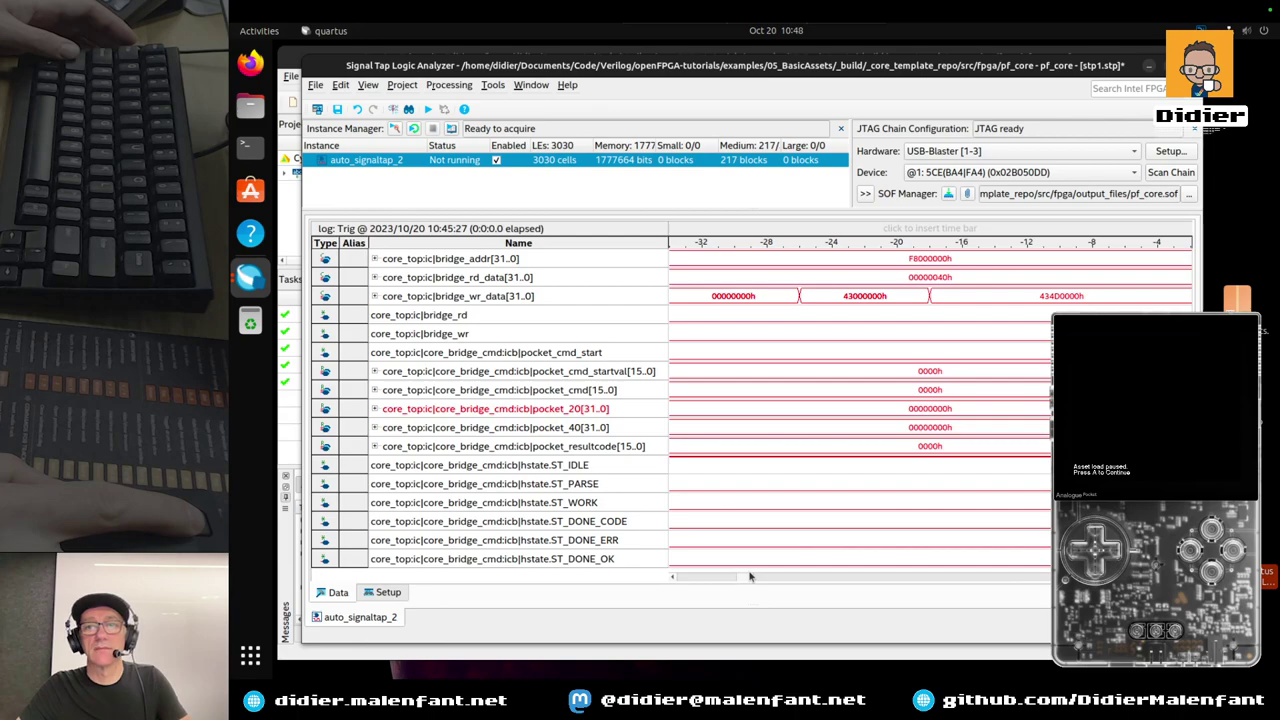
{"action": "scroll", "coordinate": [755, 577], "scroll_direction": "down", "scroll_amount": 13}
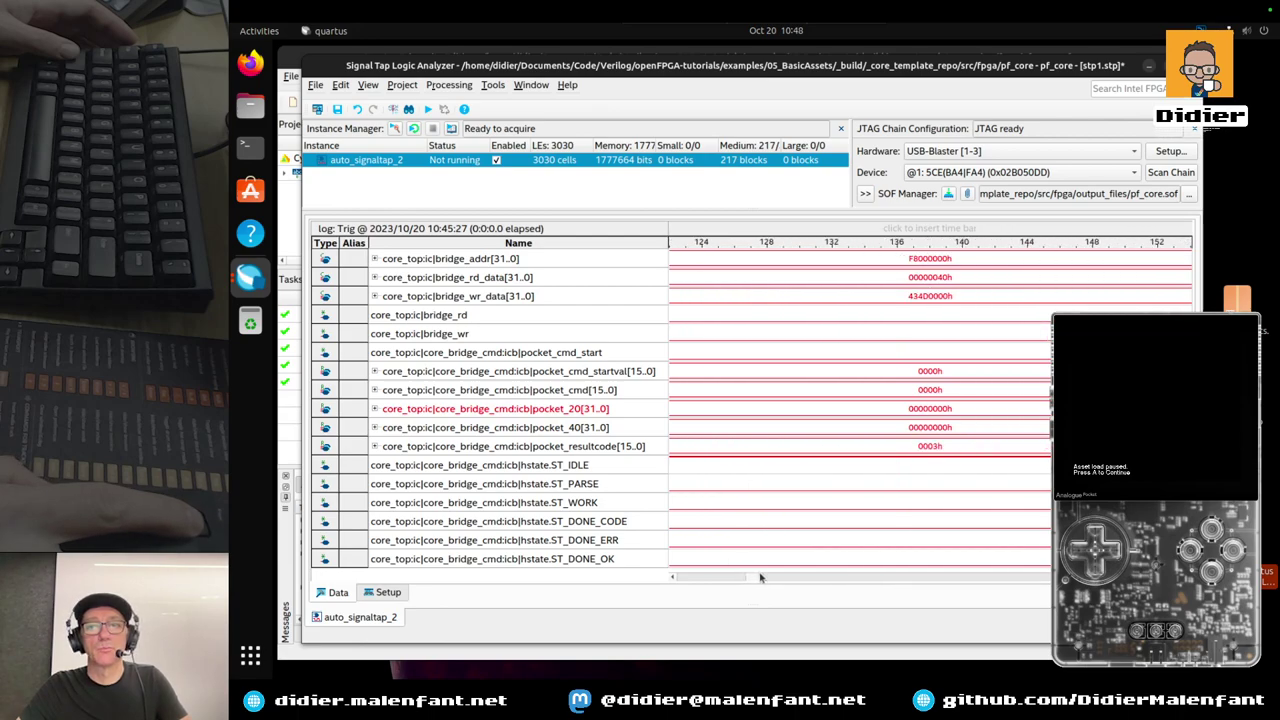
{"action": "scroll", "coordinate": [767, 577], "scroll_direction": "down", "scroll_amount": 16}
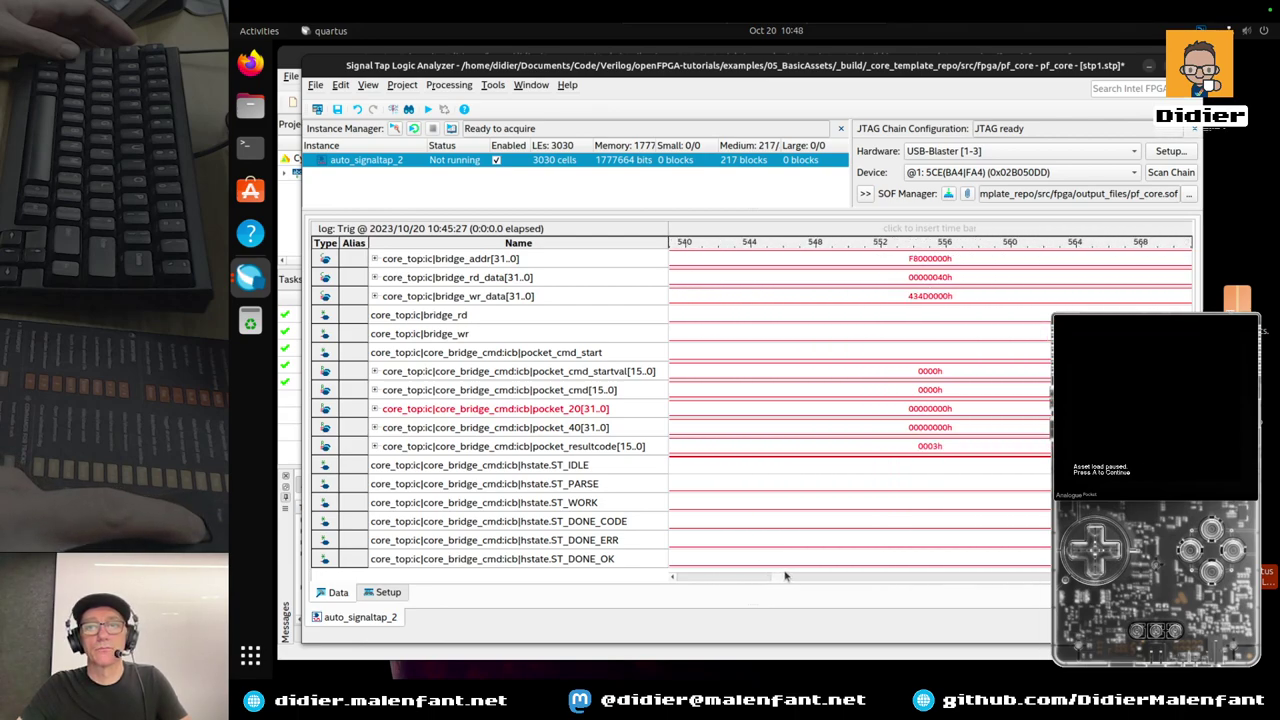
{"action": "scroll", "coordinate": [788, 575], "scroll_direction": "down", "scroll_amount": 7}
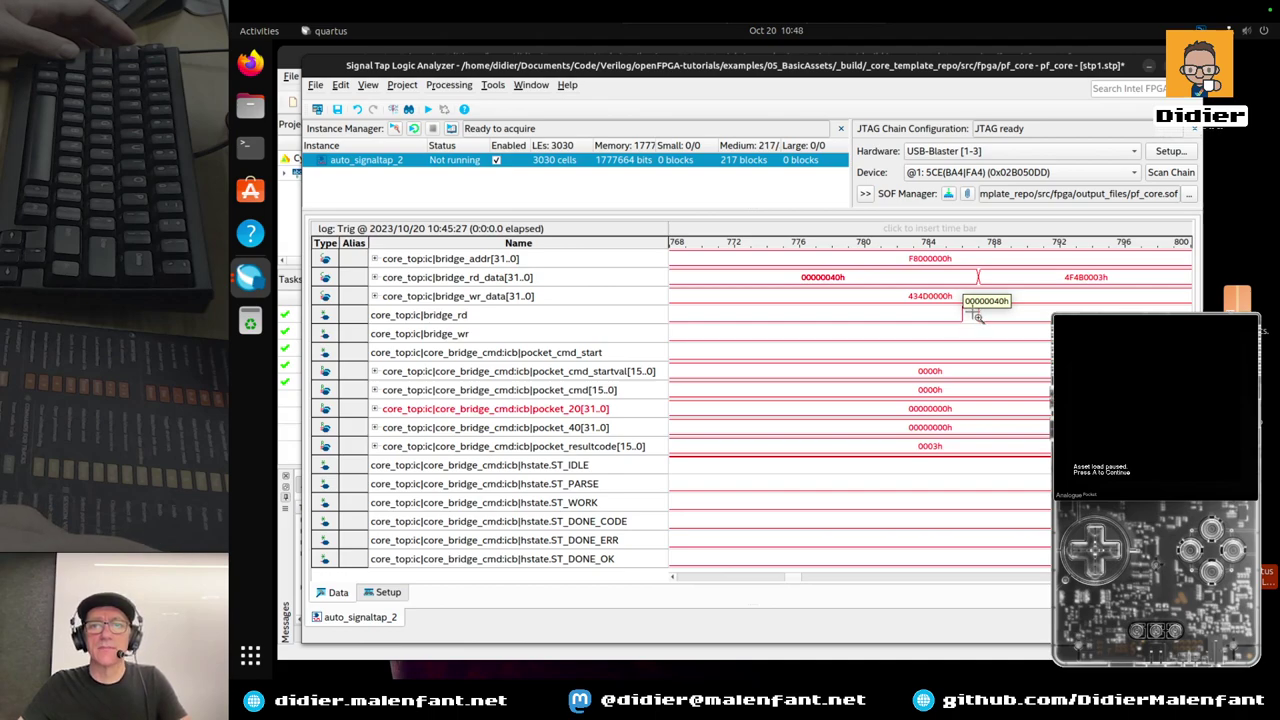
{"action": "mouse_move", "coordinate": [975, 316]}
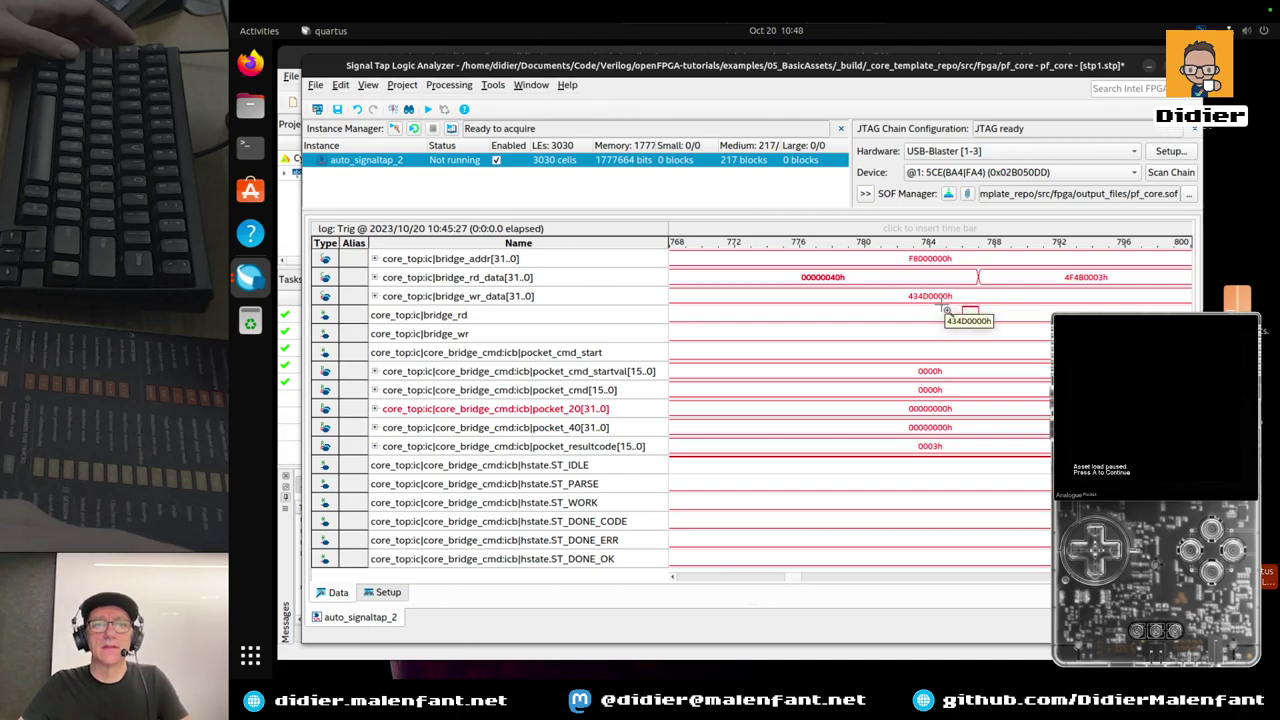
{"action": "mouse_move", "coordinate": [918, 272]}
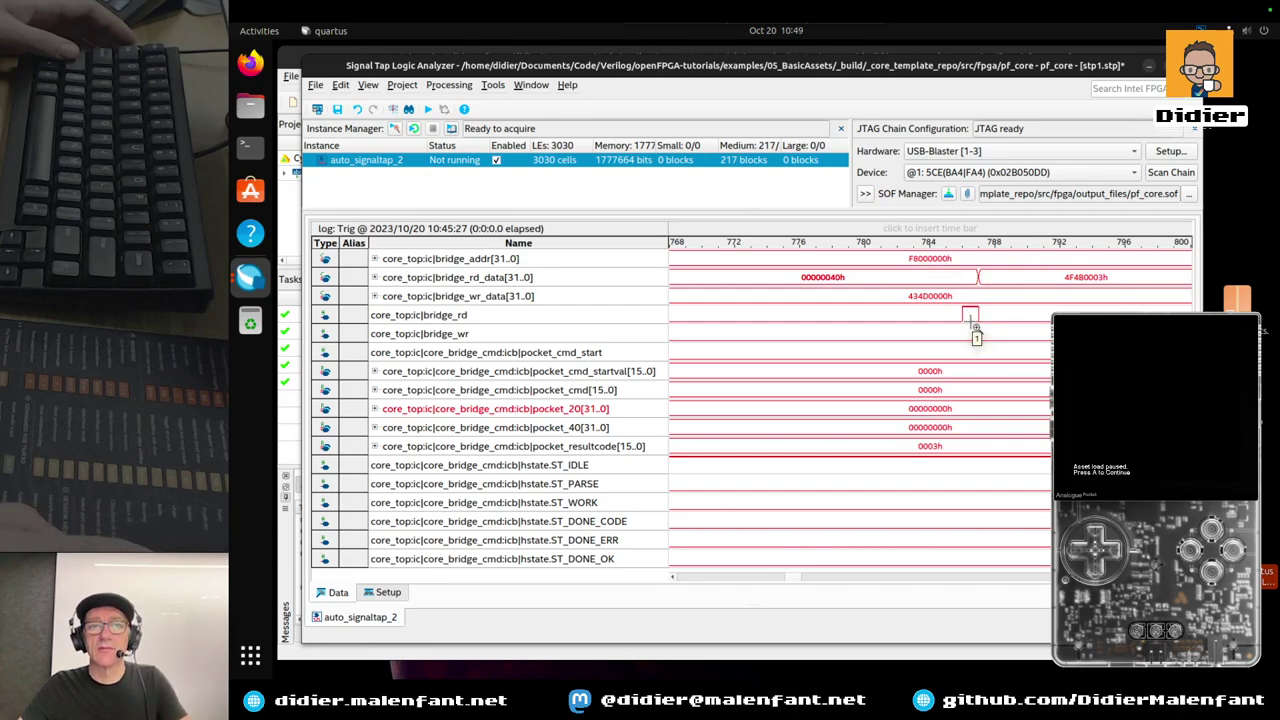
{"action": "mouse_move", "coordinate": [991, 371]}
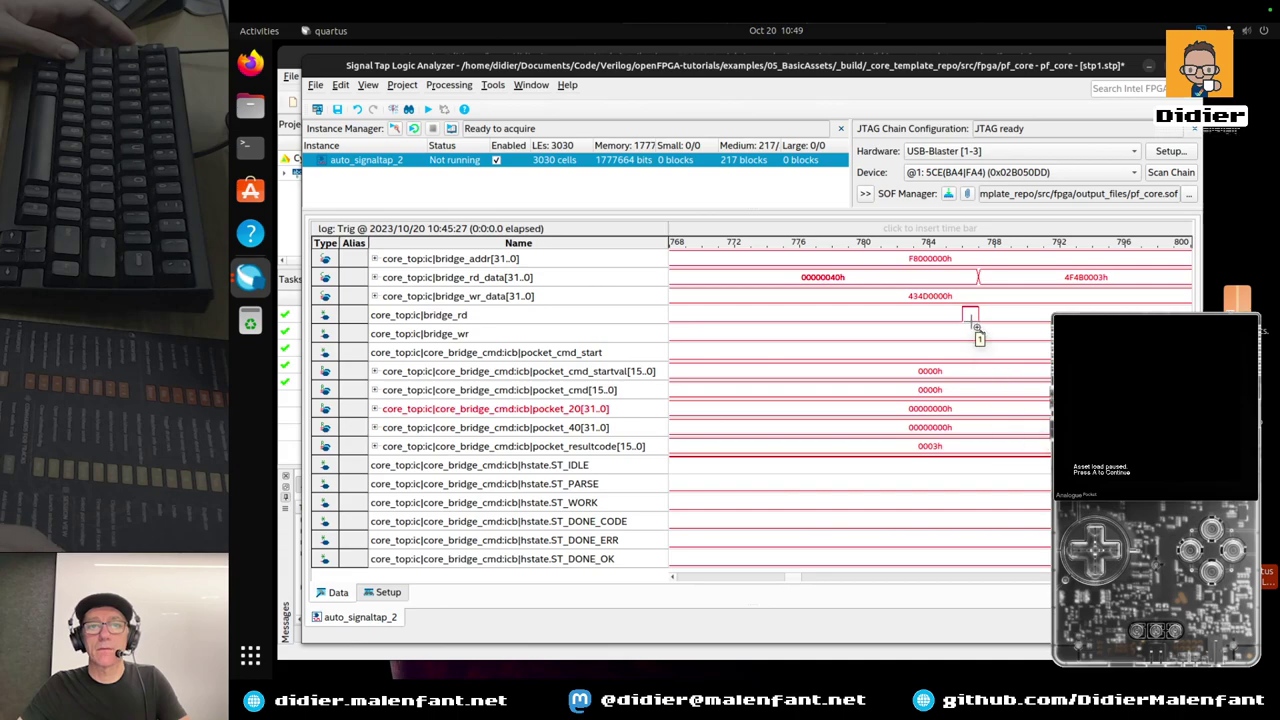
{"action": "mouse_move", "coordinate": [1066, 290]}
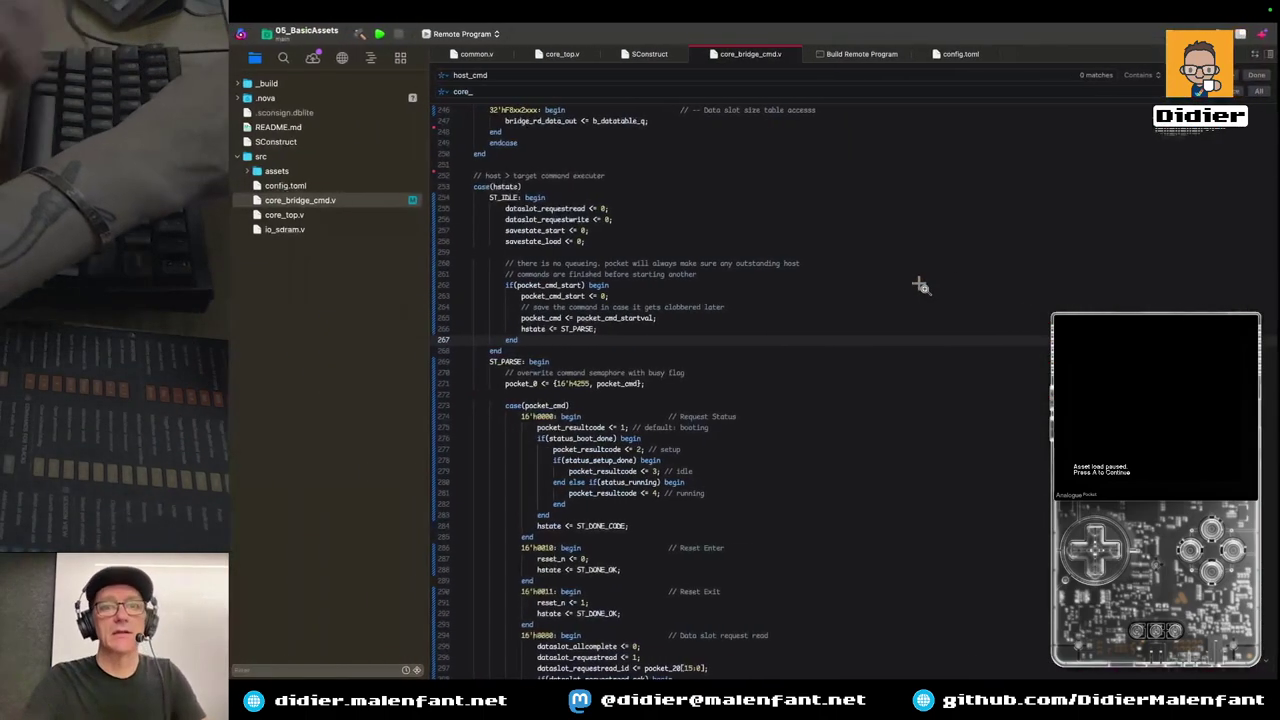
Switch to the Analogue developer docs in Safari and review the Stage 1 to Stage 3 formats of the 0x00 command/status register
{"action": "key", "text": "ctrl+Left"}
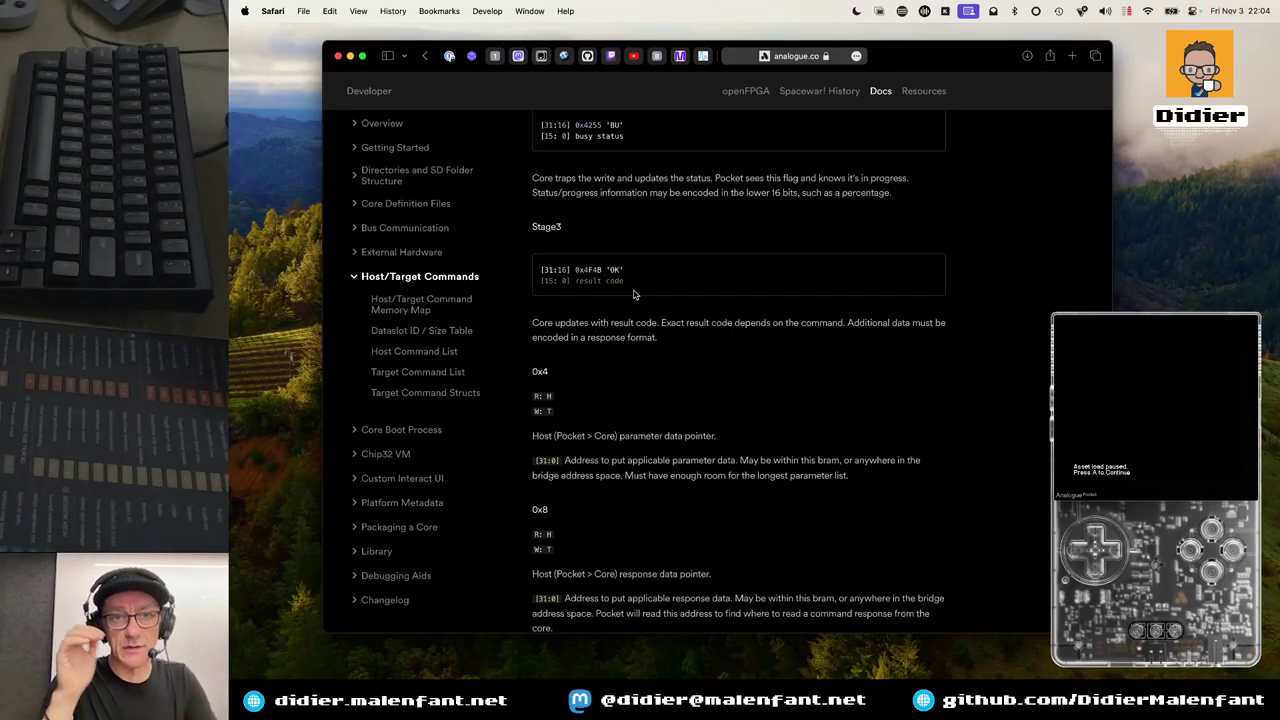
{"action": "scroll", "coordinate": [633, 294], "scroll_direction": "up", "scroll_amount": 5}
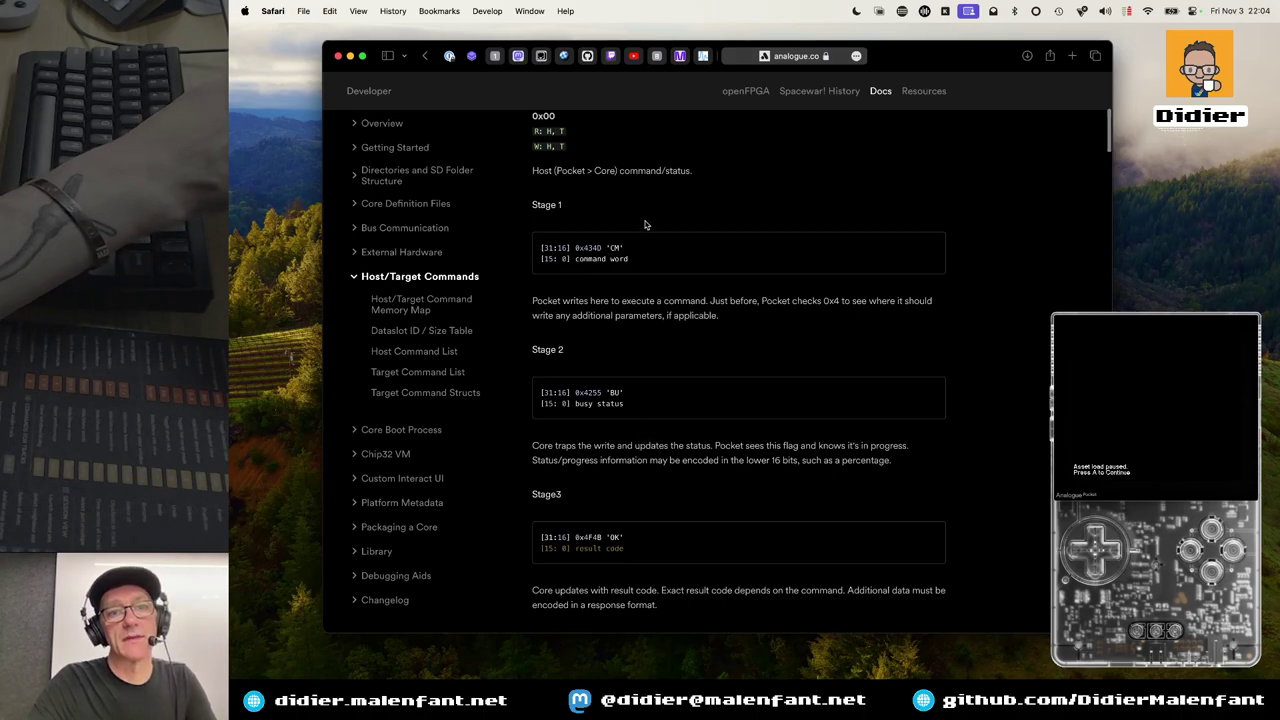
{"action": "scroll", "coordinate": [632, 401], "scroll_direction": "down", "scroll_amount": 2}
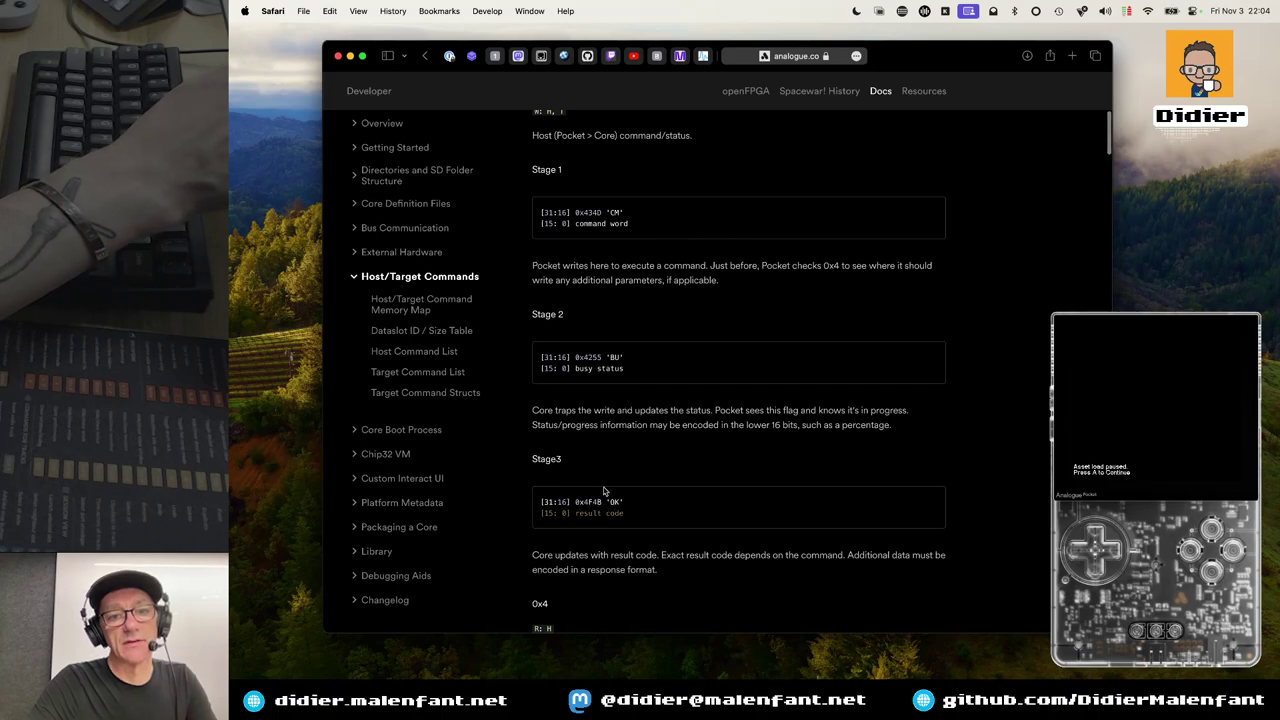
Return to core_bridge_cmd.v in the code editor and look through the command cases and result codes of the host command executor
{"action": "key", "text": "super+Tab"}
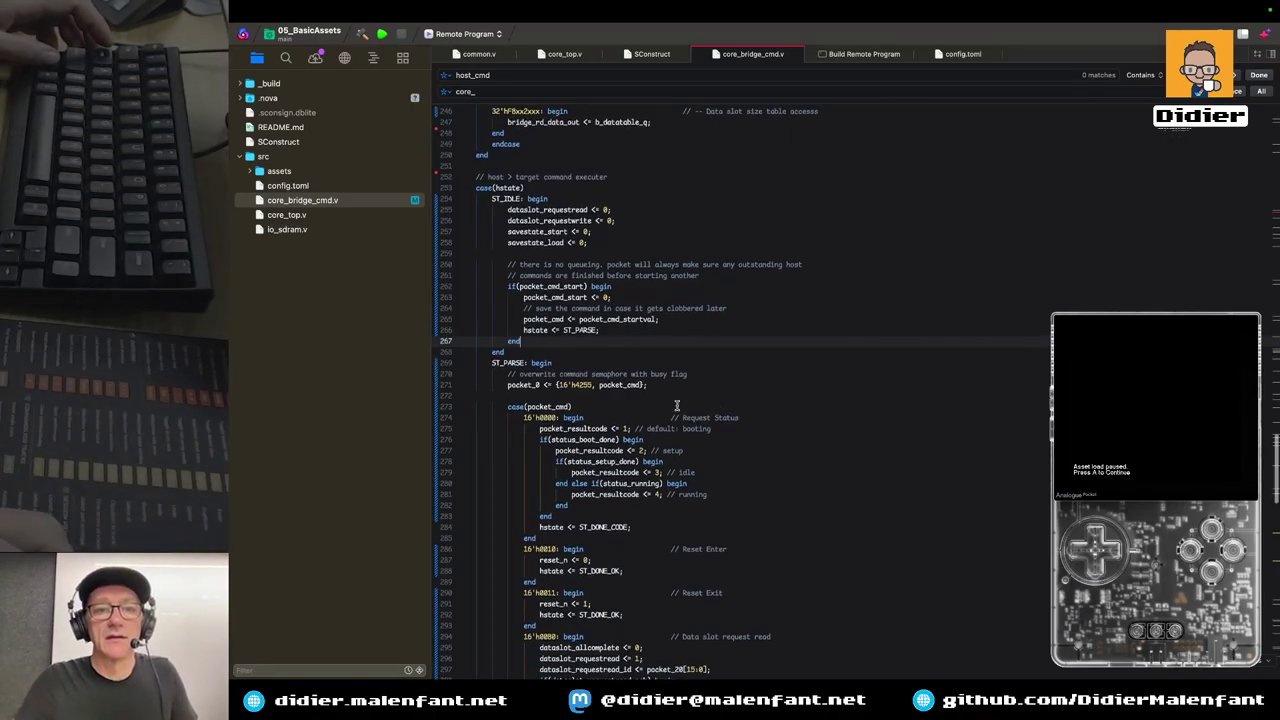
{"action": "scroll", "coordinate": [664, 400], "scroll_direction": "down", "scroll_amount": 1}
{"action": "scroll", "coordinate": [664, 400], "scroll_direction": "up", "scroll_amount": 1}
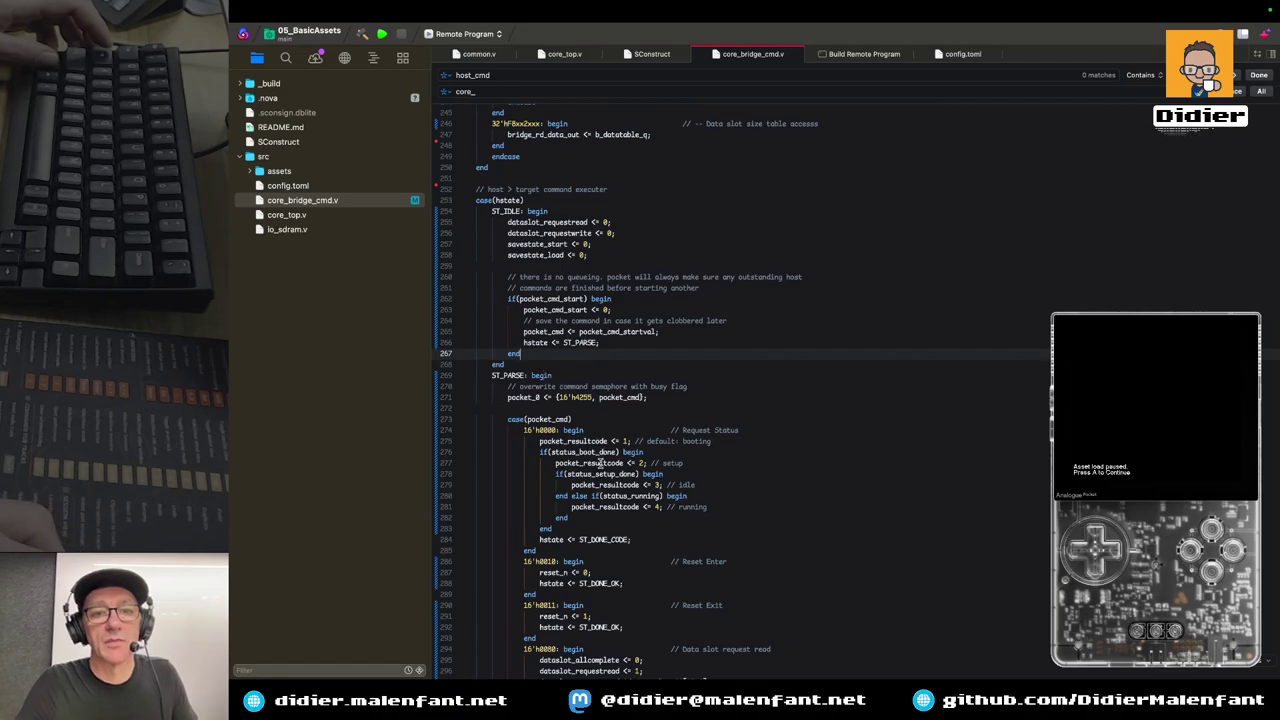
{"action": "scroll", "coordinate": [600, 463], "scroll_direction": "down", "scroll_amount": 10}
{"action": "scroll", "coordinate": [600, 463], "scroll_direction": "down", "scroll_amount": 12}
{"action": "scroll", "coordinate": [600, 463], "scroll_direction": "up", "scroll_amount": 12}
{"action": "scroll", "coordinate": [600, 463], "scroll_direction": "up", "scroll_amount": 8}
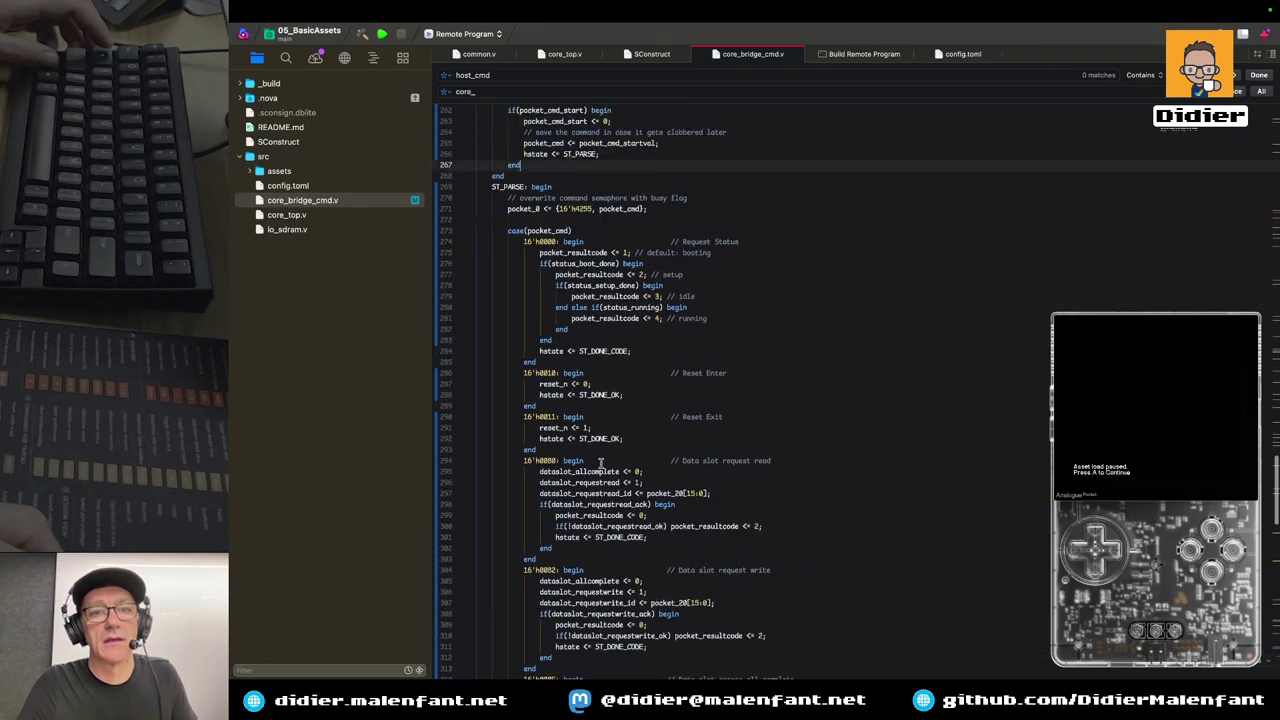
Search core_bridge_cmd.v for pocket_resultcode
{"action": "key", "text": "super+f"}
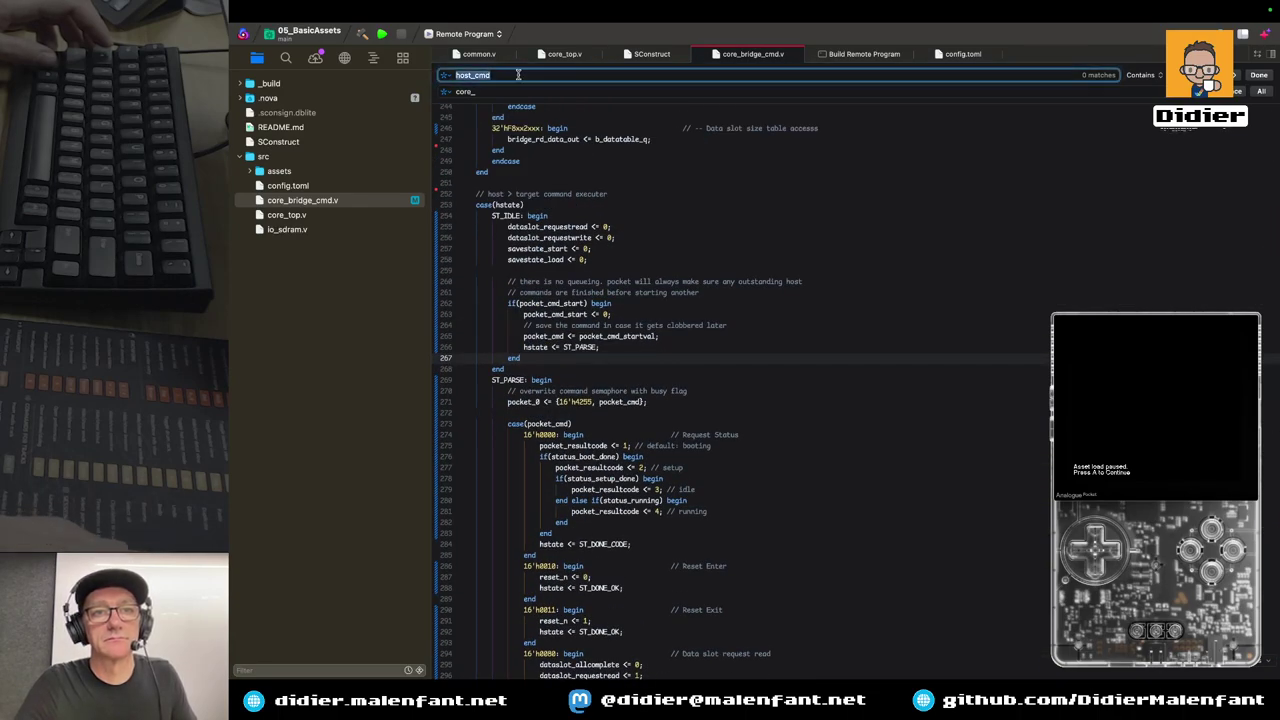
{"action": "type", "text": "pocket_result"}
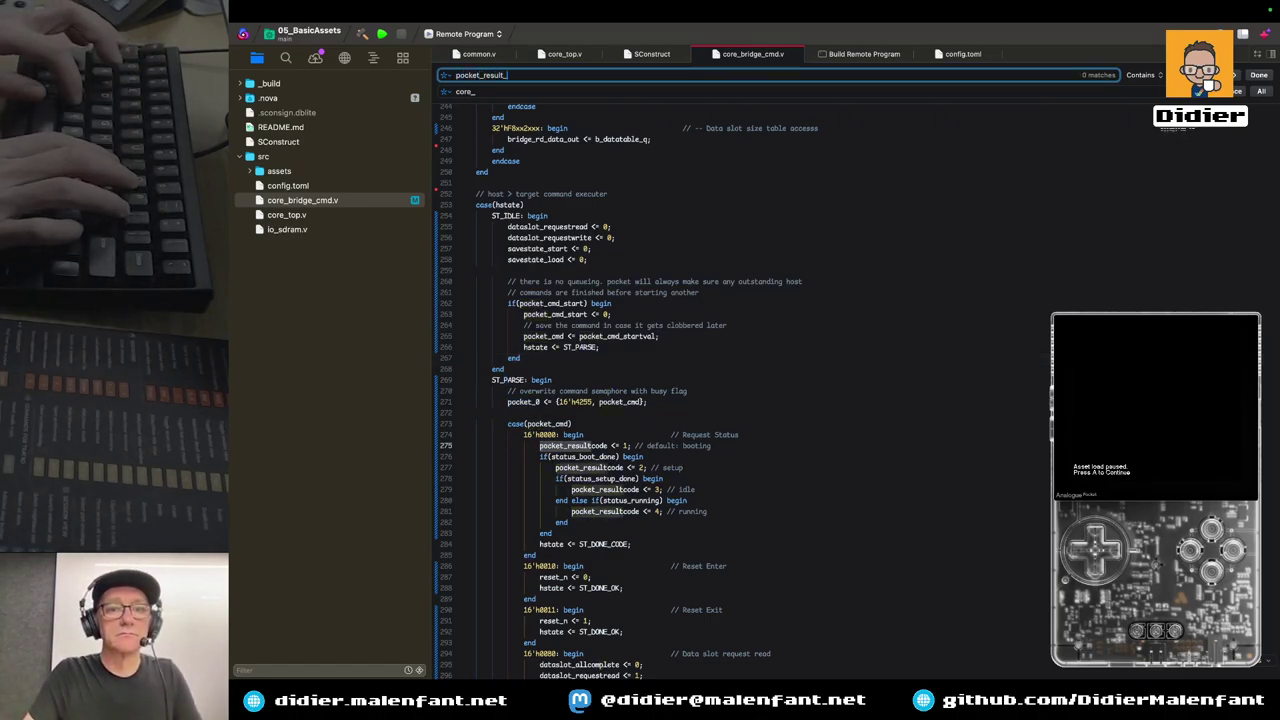
{"action": "type", "text": "_core"}
{"action": "key", "text": "BackSpace"}
{"action": "key", "text": "BackSpace"}
{"action": "type", "text": "de"}
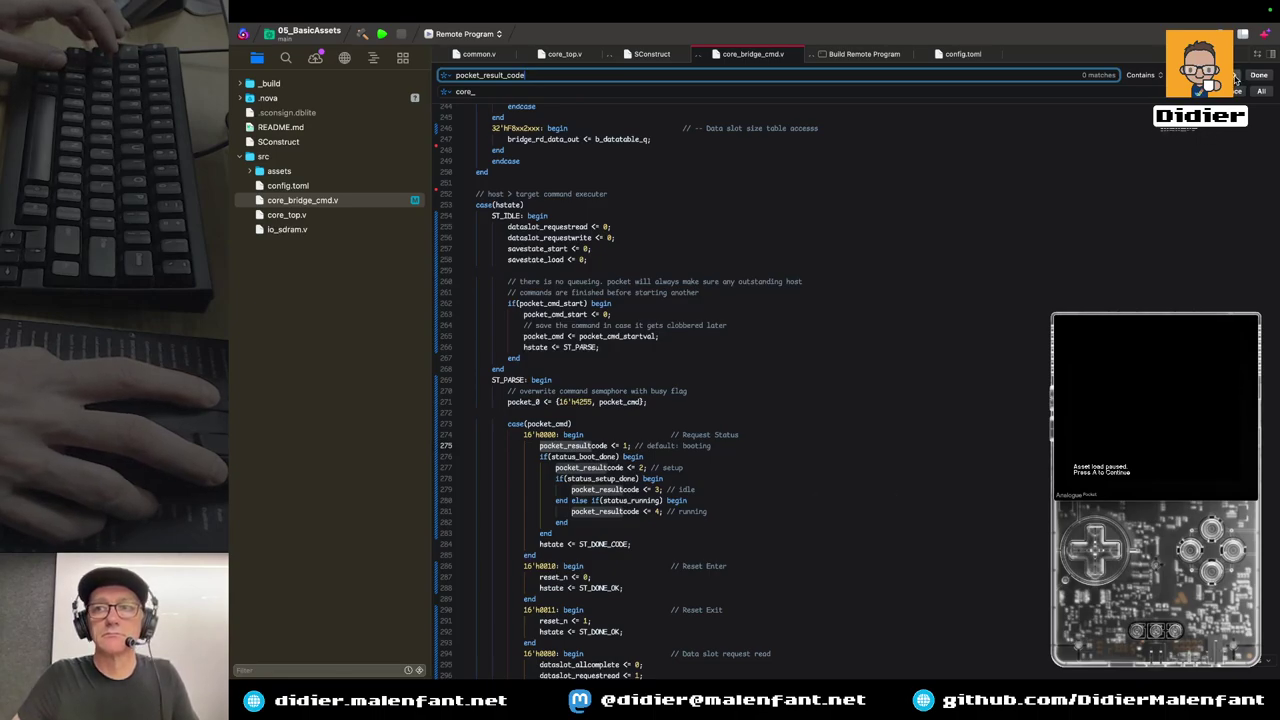
{"action": "left_click", "coordinate": [604, 73]}
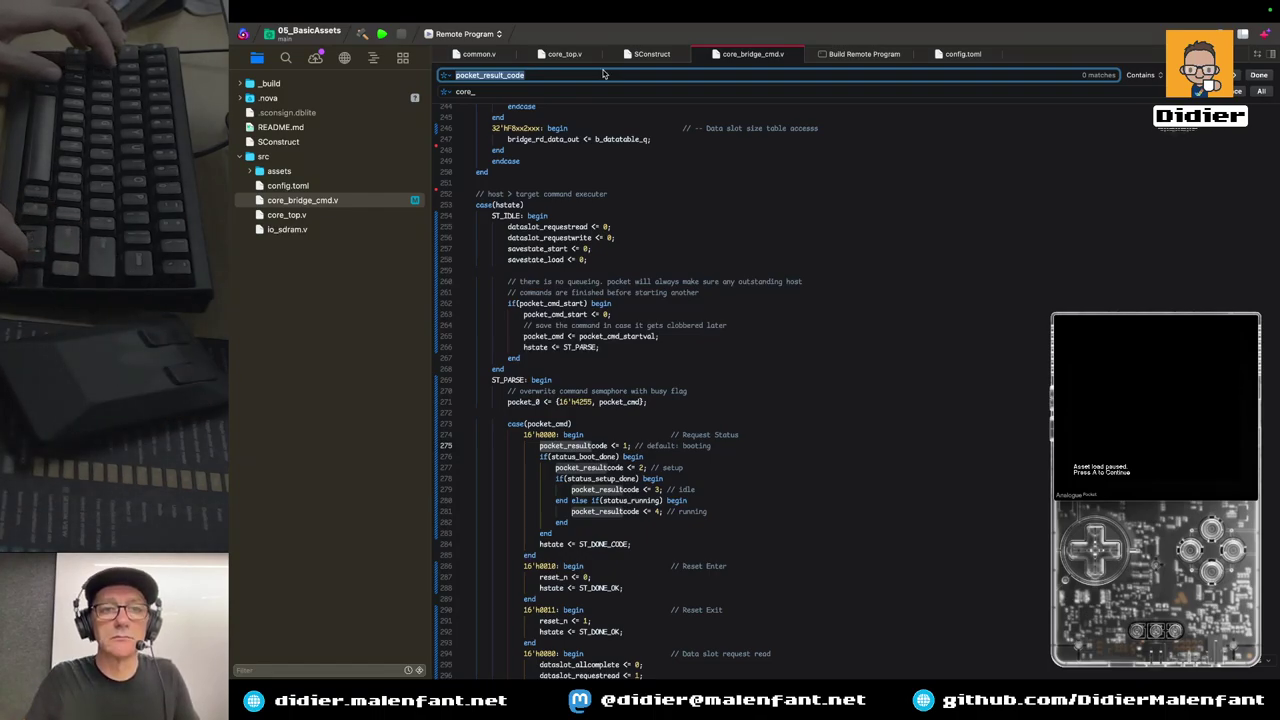
{"action": "key", "text": "Right"}
{"action": "key", "text": "BackSpace"}
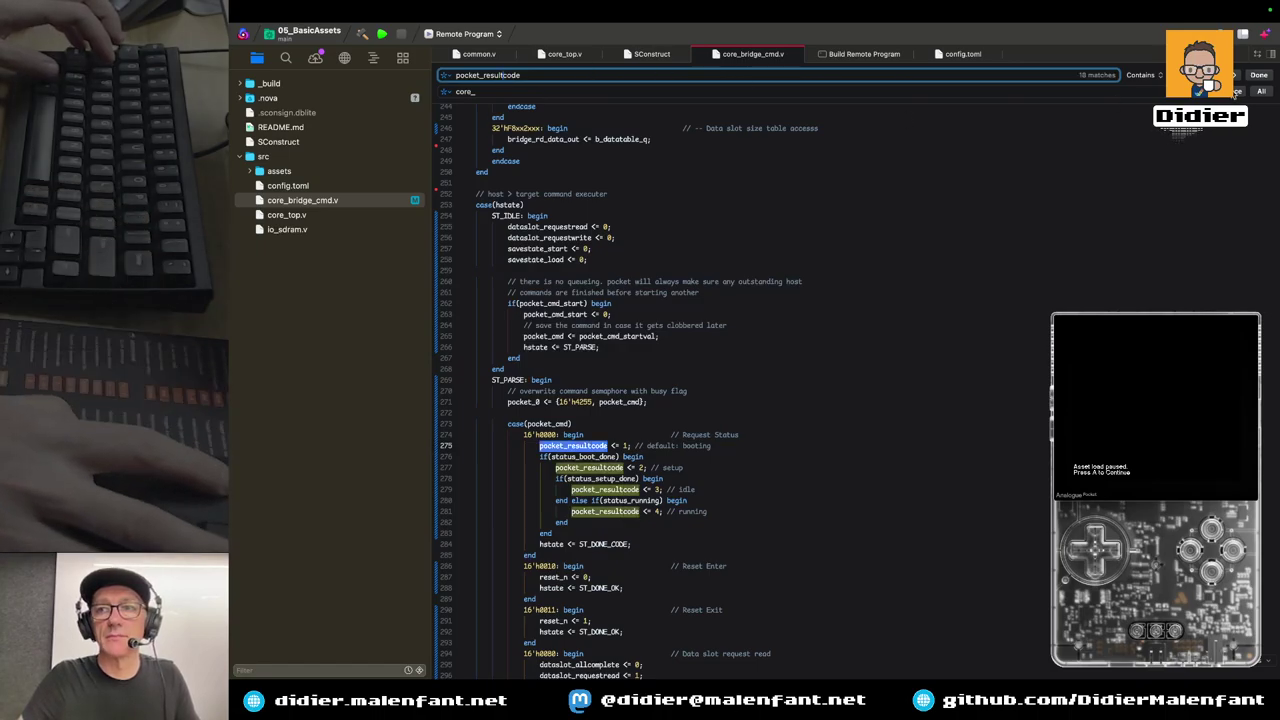
Step through the pocket_resultcode matches to the ST_DONE_CODE assignment of pocket_0 and examine how the result is built
{"action": "left_click", "coordinate": [1236, 76]}
{"action": "left_click", "coordinate": [1236, 76]}
{"action": "left_click", "coordinate": [1236, 76]}
{"action": "left_click", "coordinate": [1236, 76]}
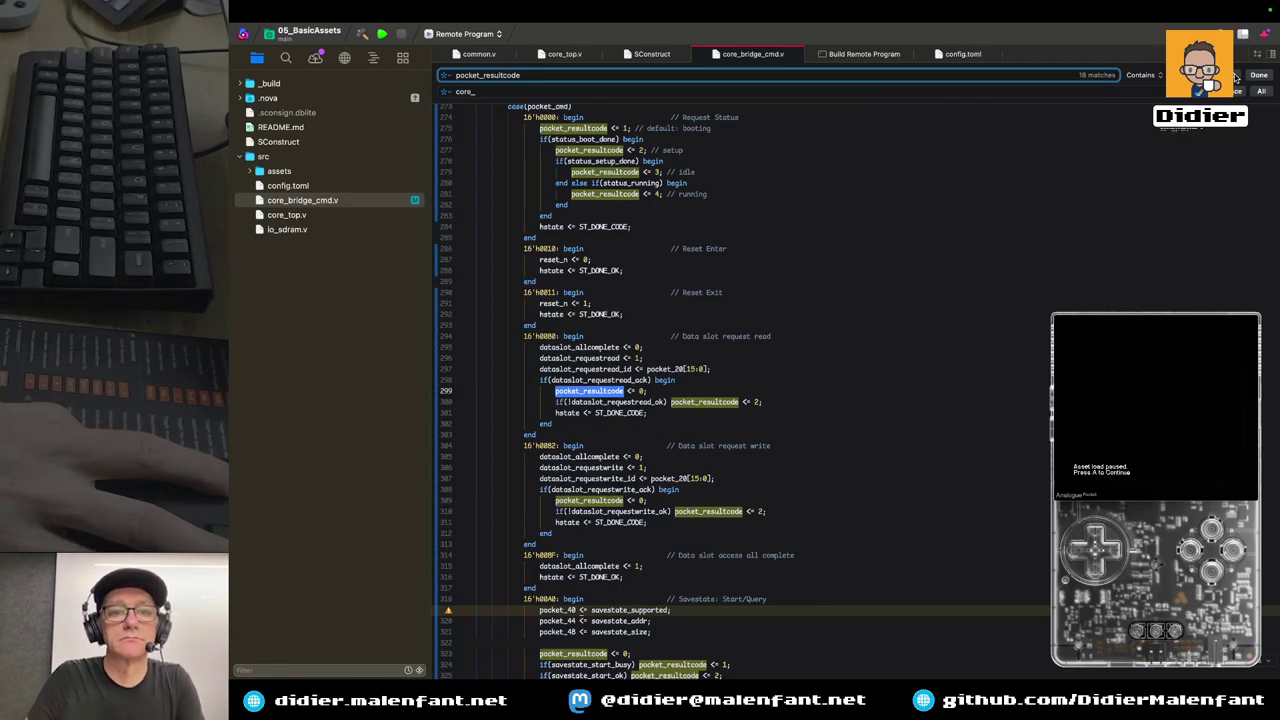
{"action": "left_click", "coordinate": [1236, 76]}
{"action": "left_click", "coordinate": [1236, 76]}
{"action": "left_click", "coordinate": [1236, 76]}
{"action": "left_click", "coordinate": [1236, 76]}
{"action": "left_click", "coordinate": [1236, 76]}
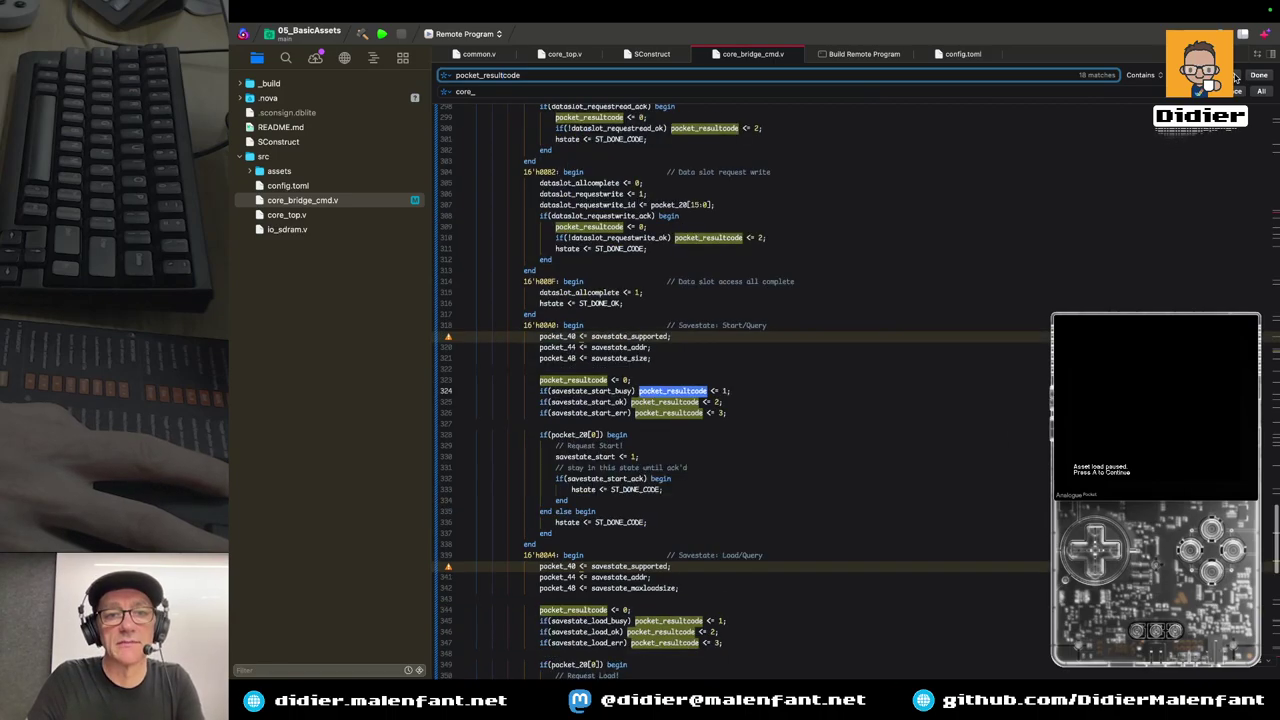
{"action": "left_click", "coordinate": [1236, 76]}
{"action": "left_click", "coordinate": [1236, 76]}
{"action": "left_click", "coordinate": [1236, 76]}
{"action": "left_click", "coordinate": [1236, 76]}
{"action": "left_click", "coordinate": [1236, 76]}
{"action": "left_click", "coordinate": [1236, 76]}
{"action": "left_click", "coordinate": [1236, 76]}
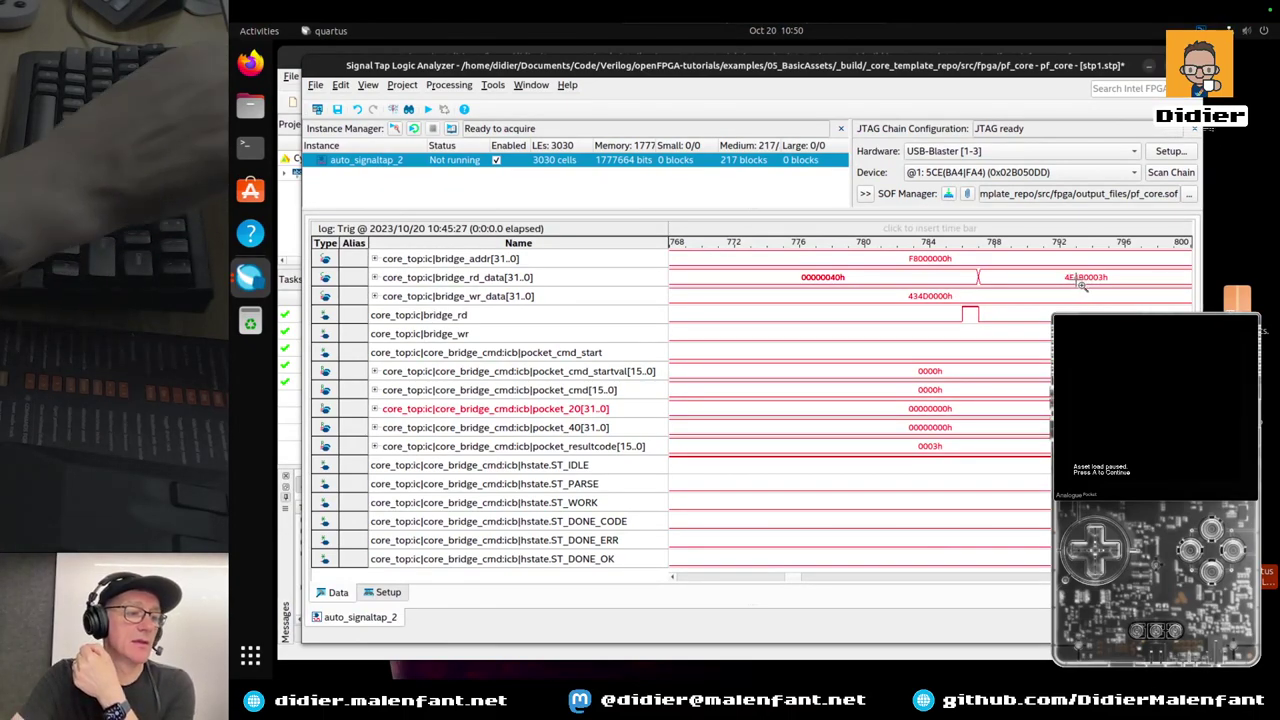
Compare the bridge_rd_data change at the read pulse with the ST_DONE_CODE code and the documented 0x00 register stages
{"action": "mouse_move", "coordinate": [906, 276]}
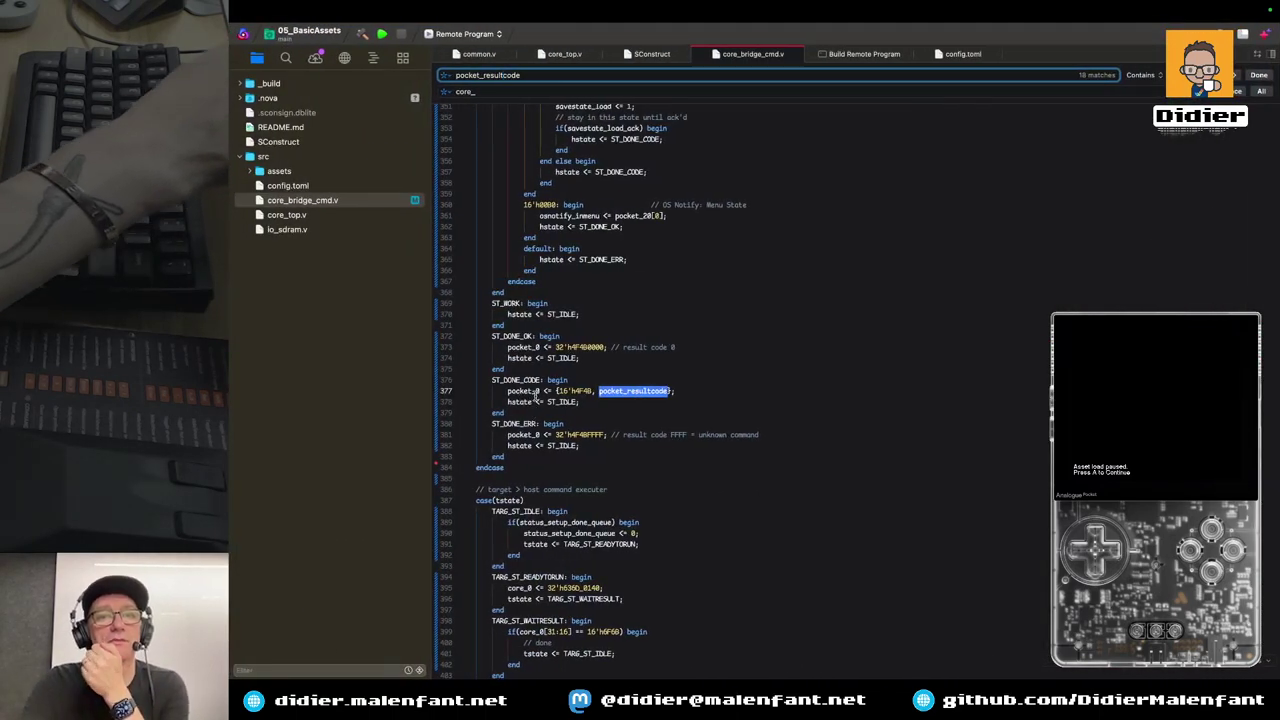
{"action": "key", "text": "ctrl+Left"}
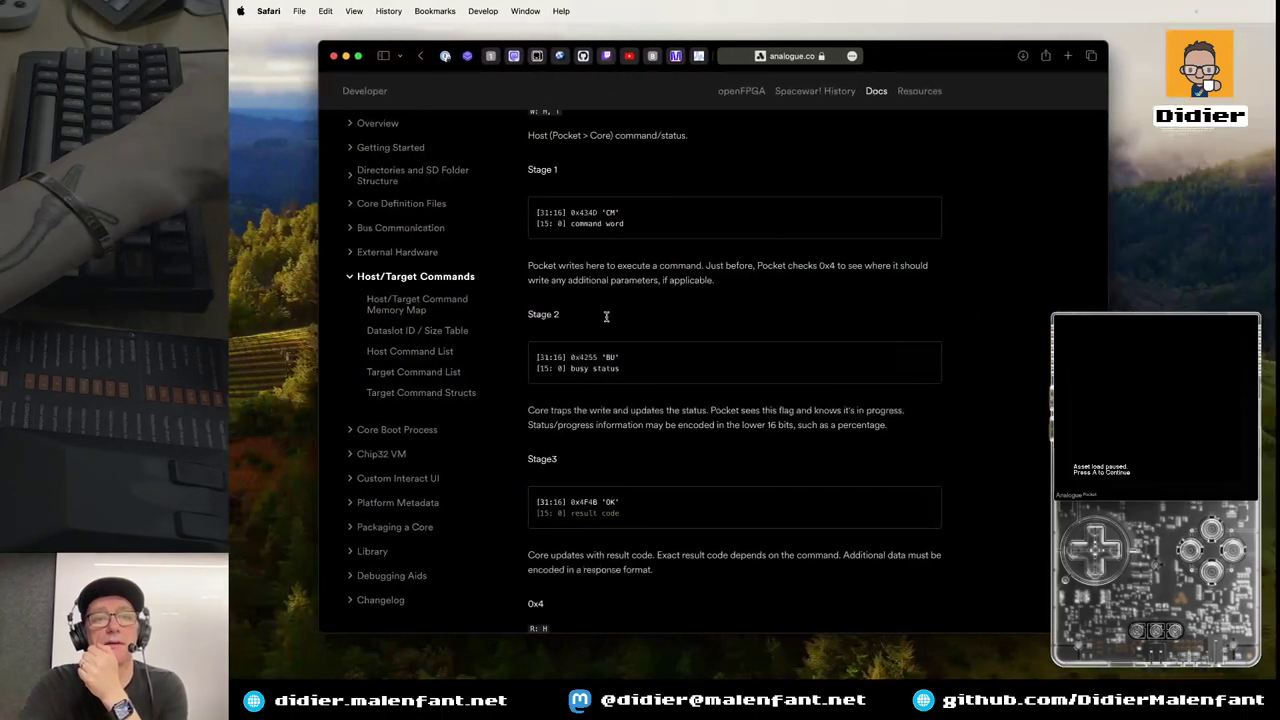
{"action": "scroll", "coordinate": [606, 320], "scroll_direction": "up", "scroll_amount": 3}
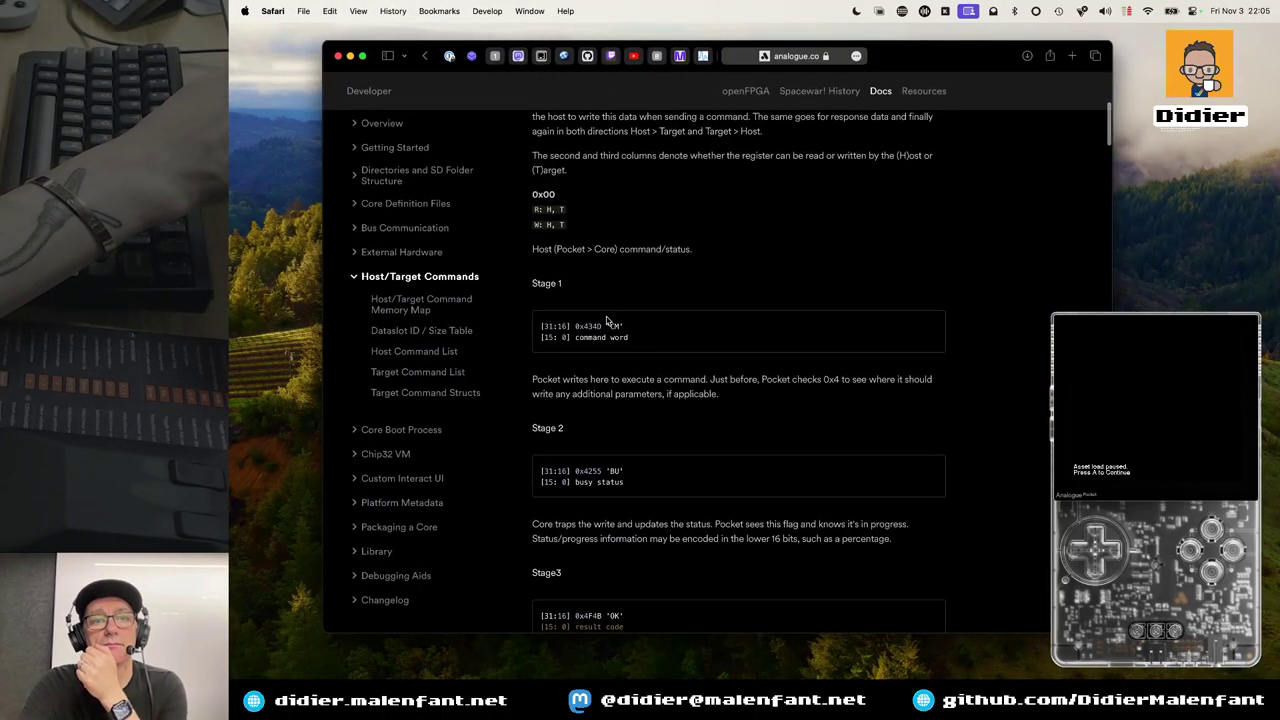
Return to Signal Tap and add the pocket_0 bus of core_bridge_cmd to the captured nodes from the Node Finder
{"action": "key", "text": "ctrl+Right"}
{"action": "key", "text": "ctrl+Right"}
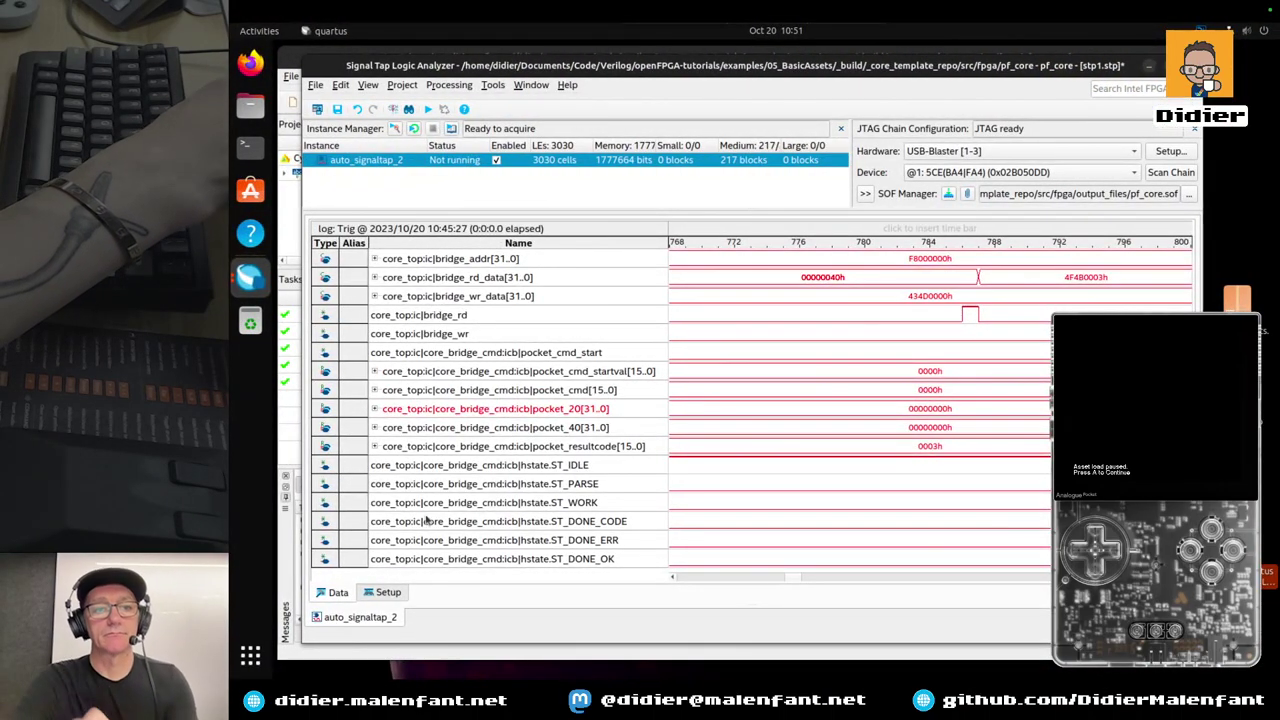
{"action": "left_click", "coordinate": [387, 593]}
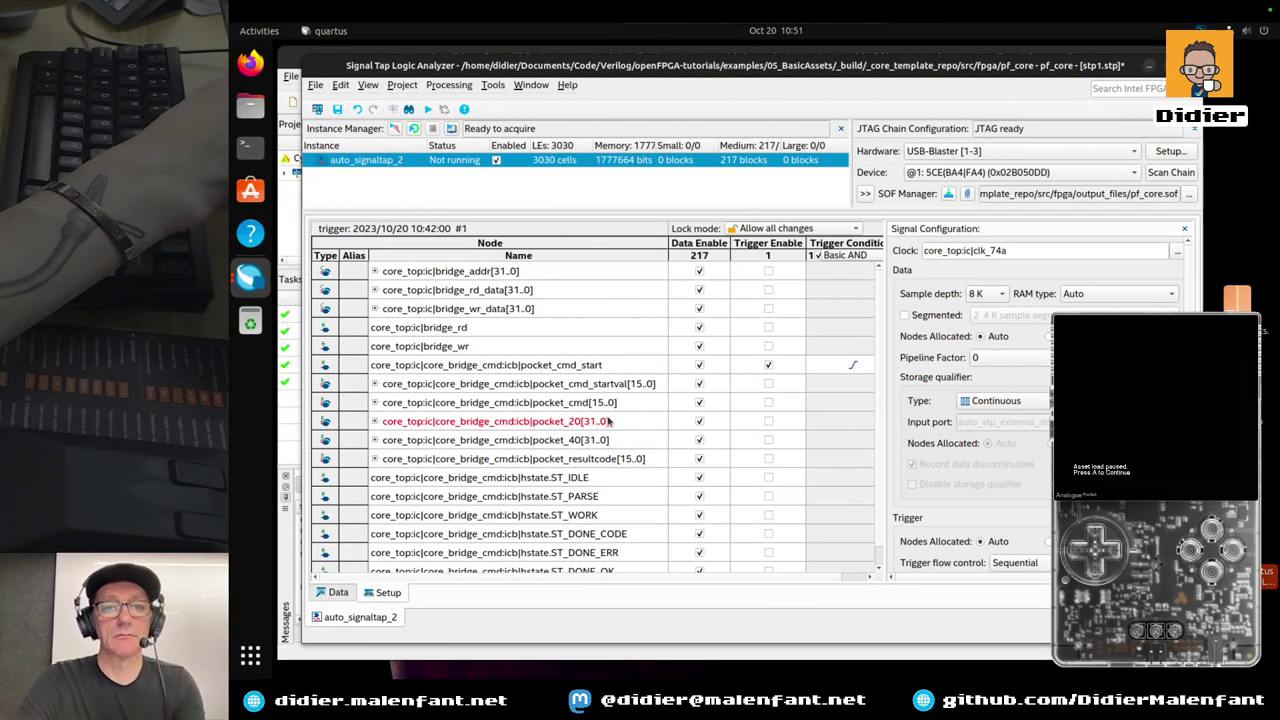
{"action": "scroll", "coordinate": [598, 443], "scroll_direction": "down", "scroll_amount": 1}
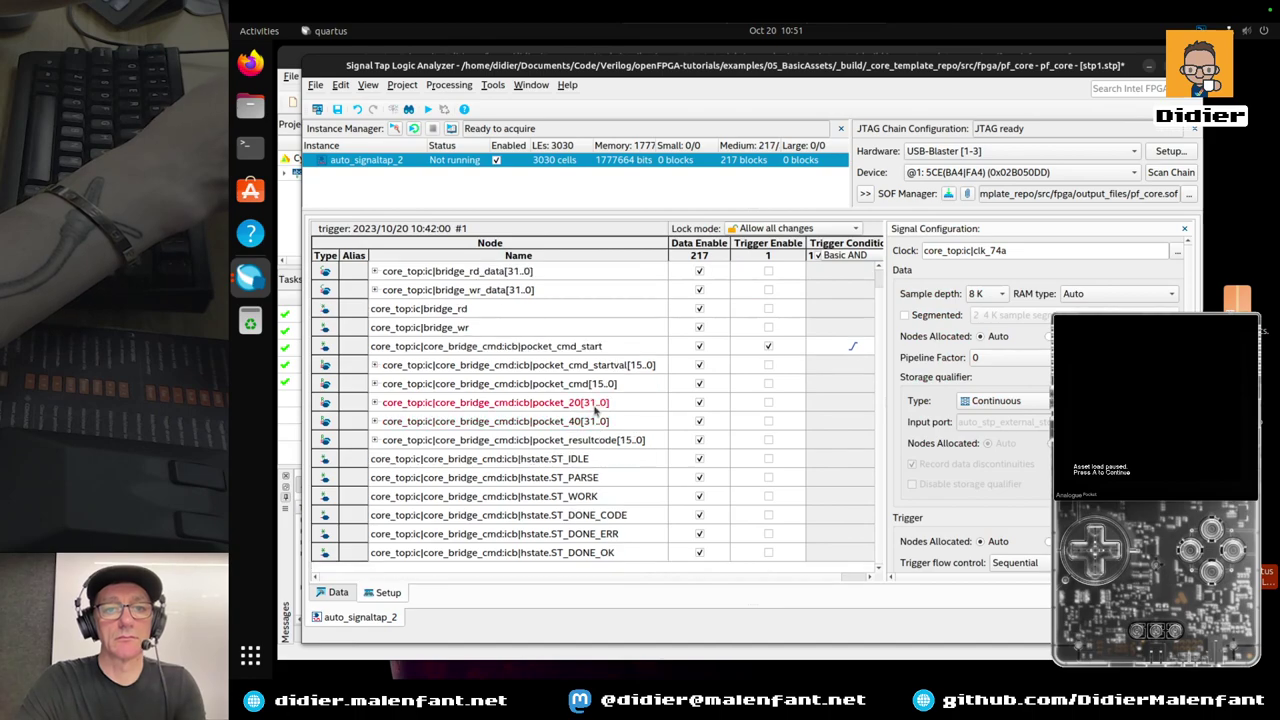
{"action": "double_click", "coordinate": [421, 568]}
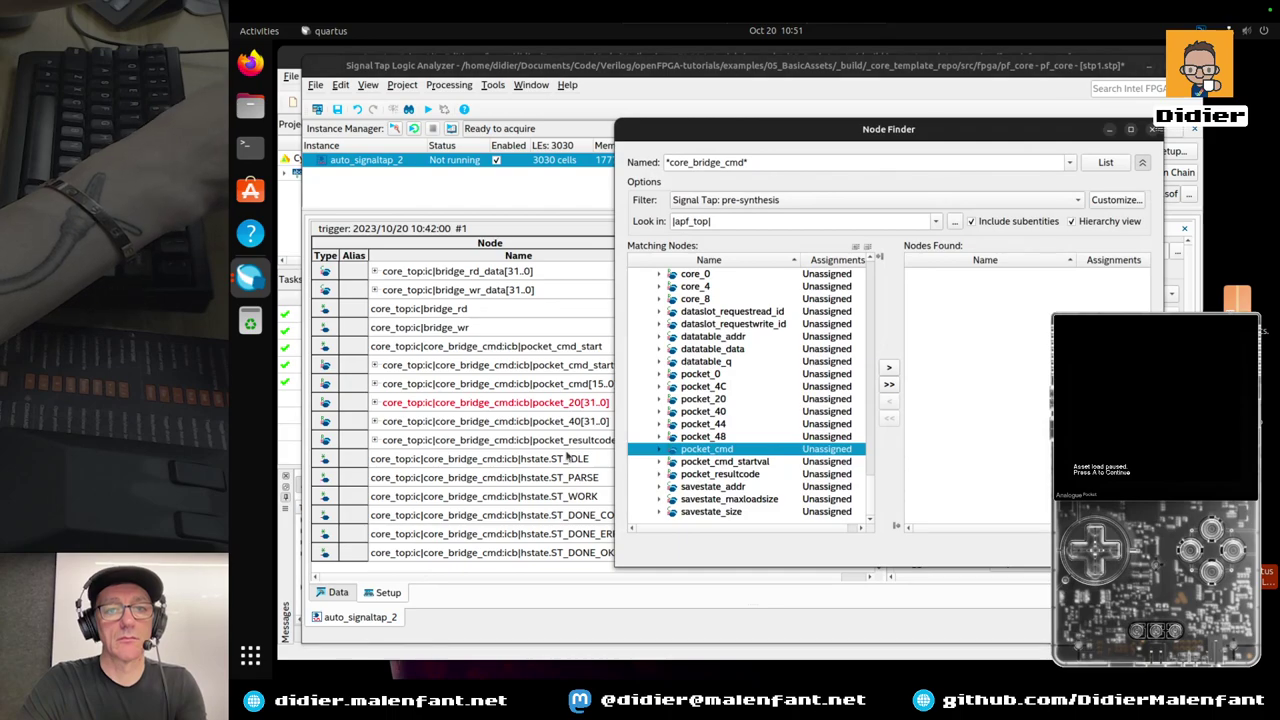
{"action": "left_click", "coordinate": [714, 375]}
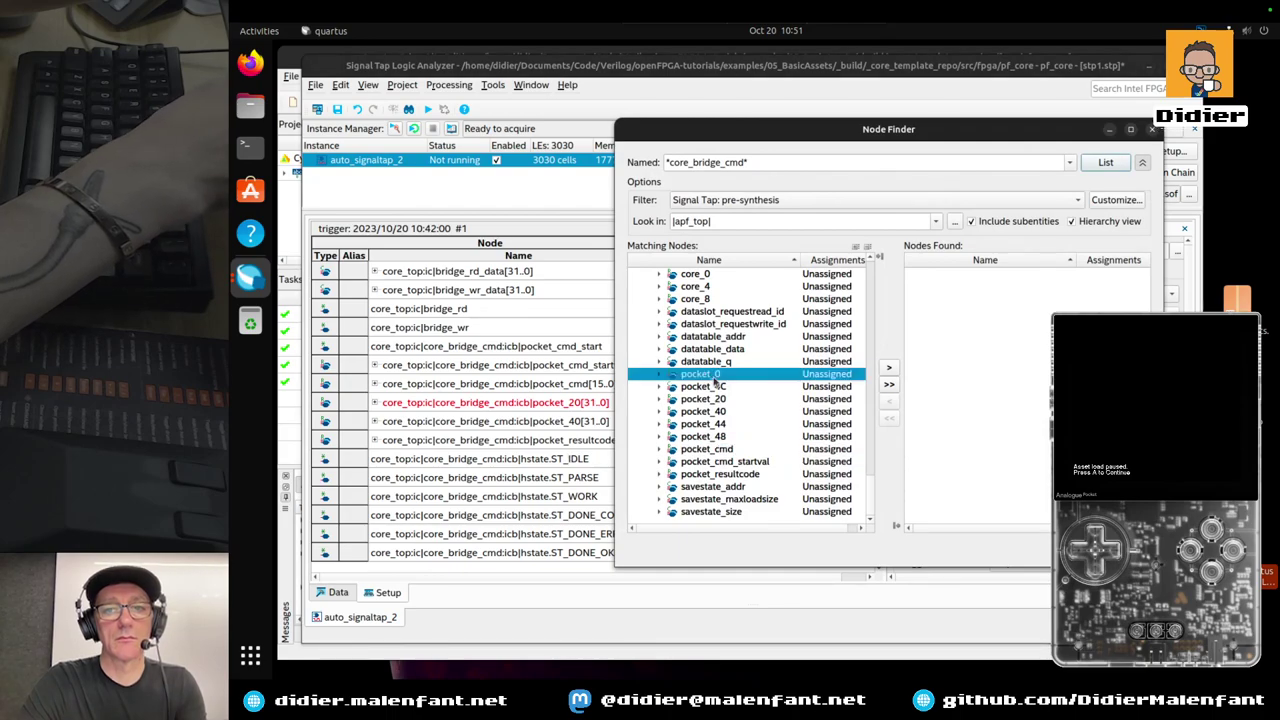
{"action": "left_click", "coordinate": [888, 368]}
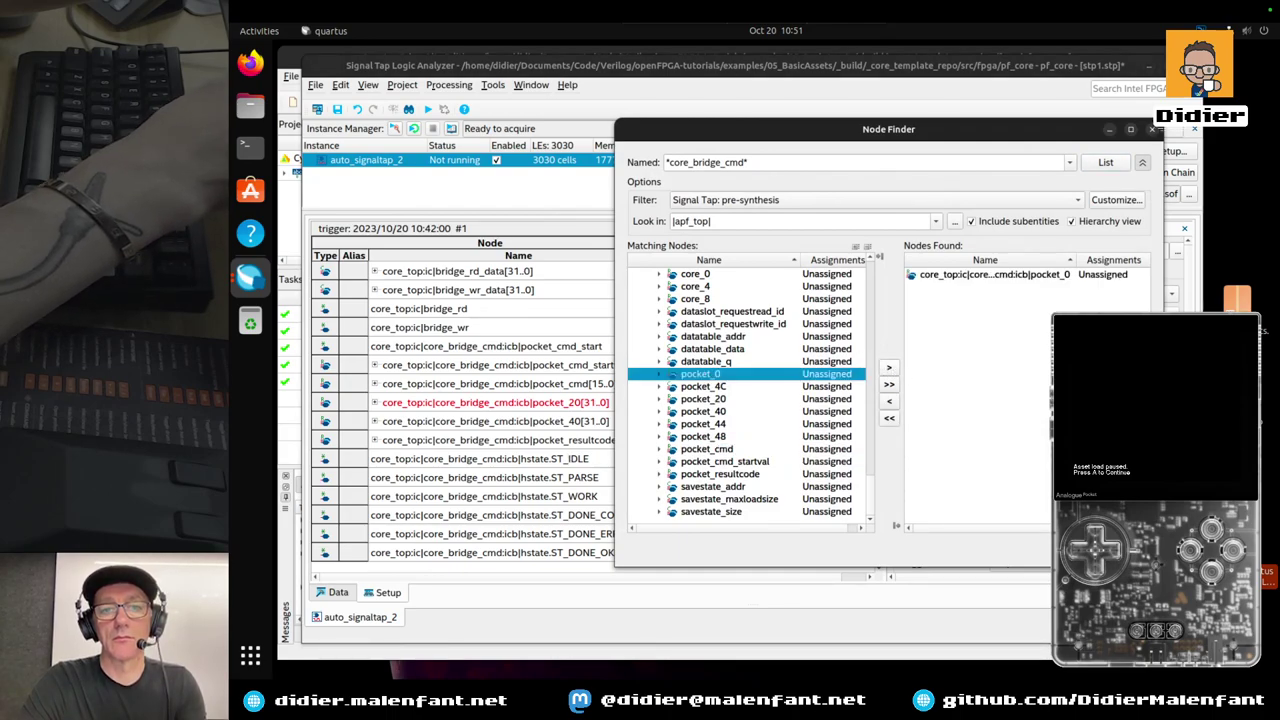
{"action": "key", "text": "Escape"}
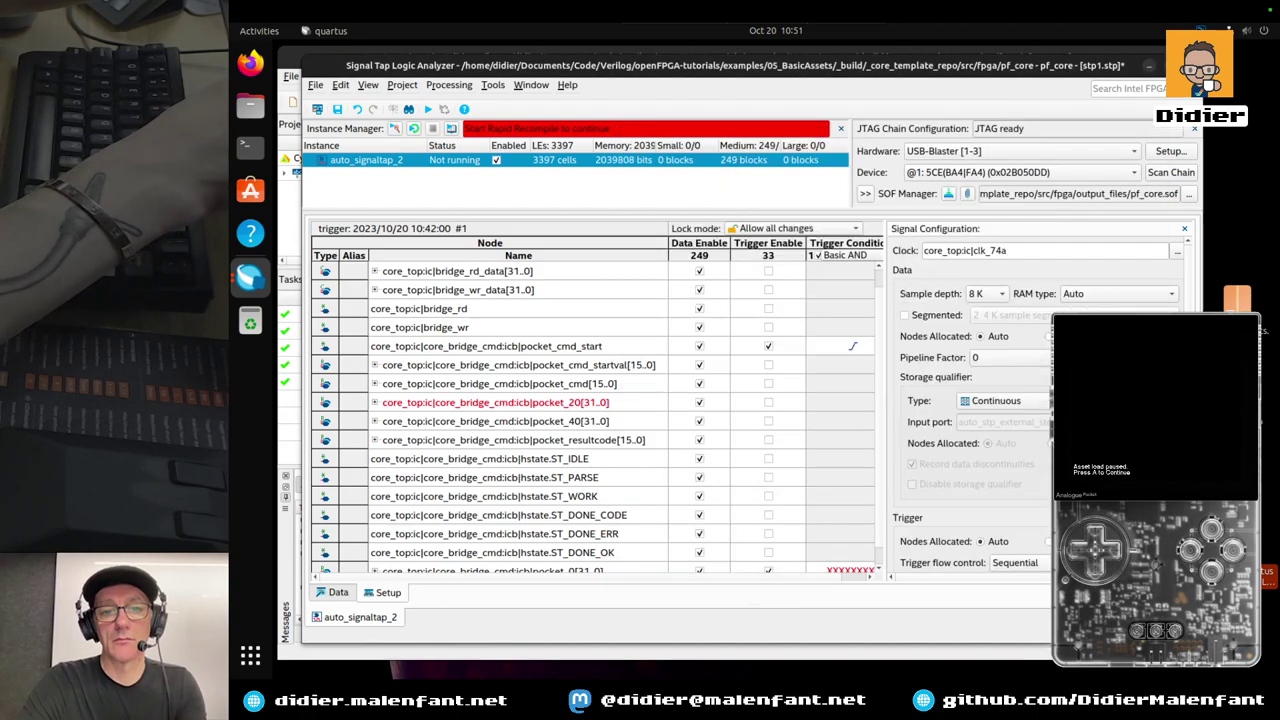
Move the pocket_0[31..0] bus up the Signal Tap node list towards the other pocket signals near hstate.ST_IDLE
{"action": "left_click", "coordinate": [614, 569]}
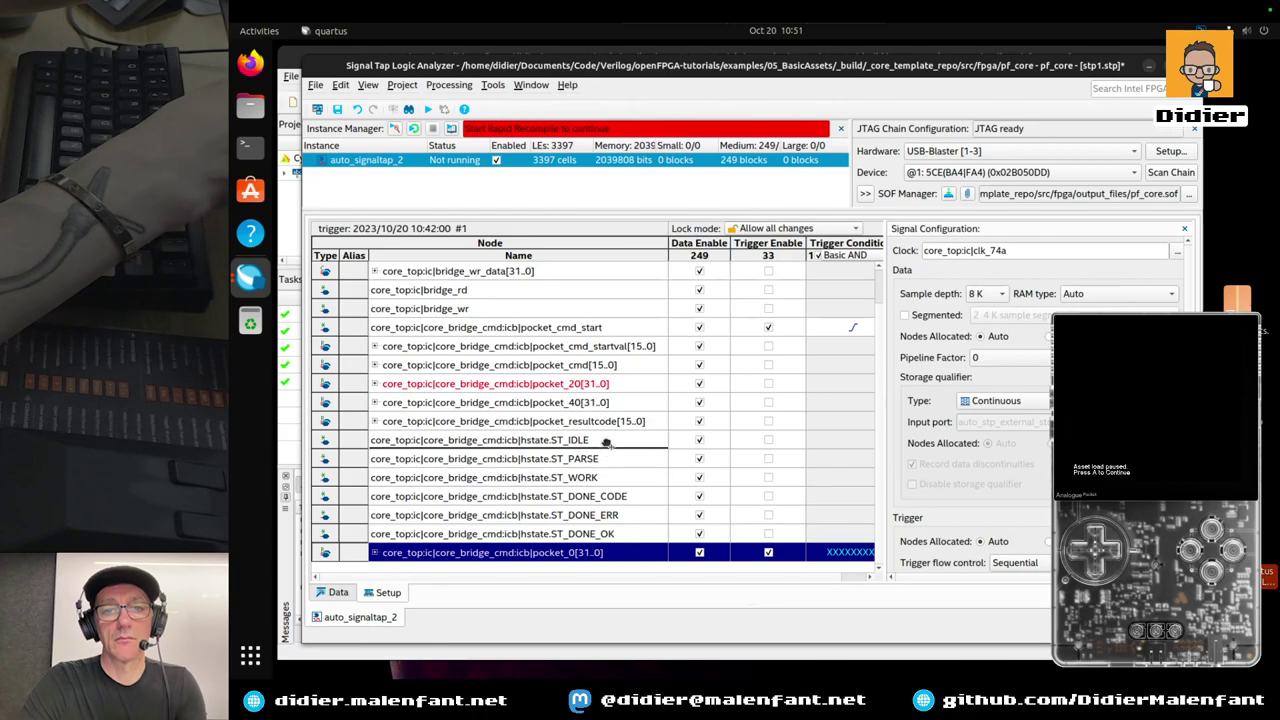
Place the pocket_0[31..0] node directly above pocket_20[31..0], disable its trigger enable, and save the Signal Tap file
{"action": "double_click", "coordinate": [603, 383]}
{"action": "left_click_drag", "start_coordinate": [603, 383], "coordinate": [618, 381]}
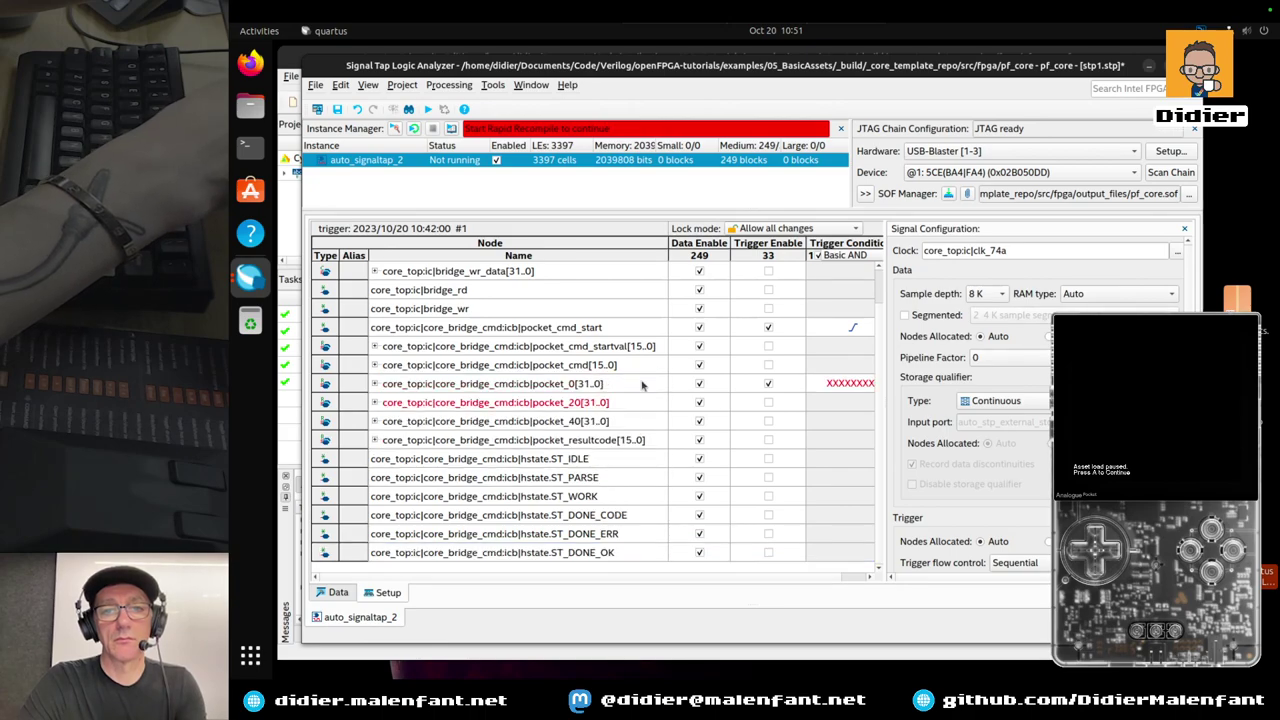
{"action": "left_click", "coordinate": [768, 384]}
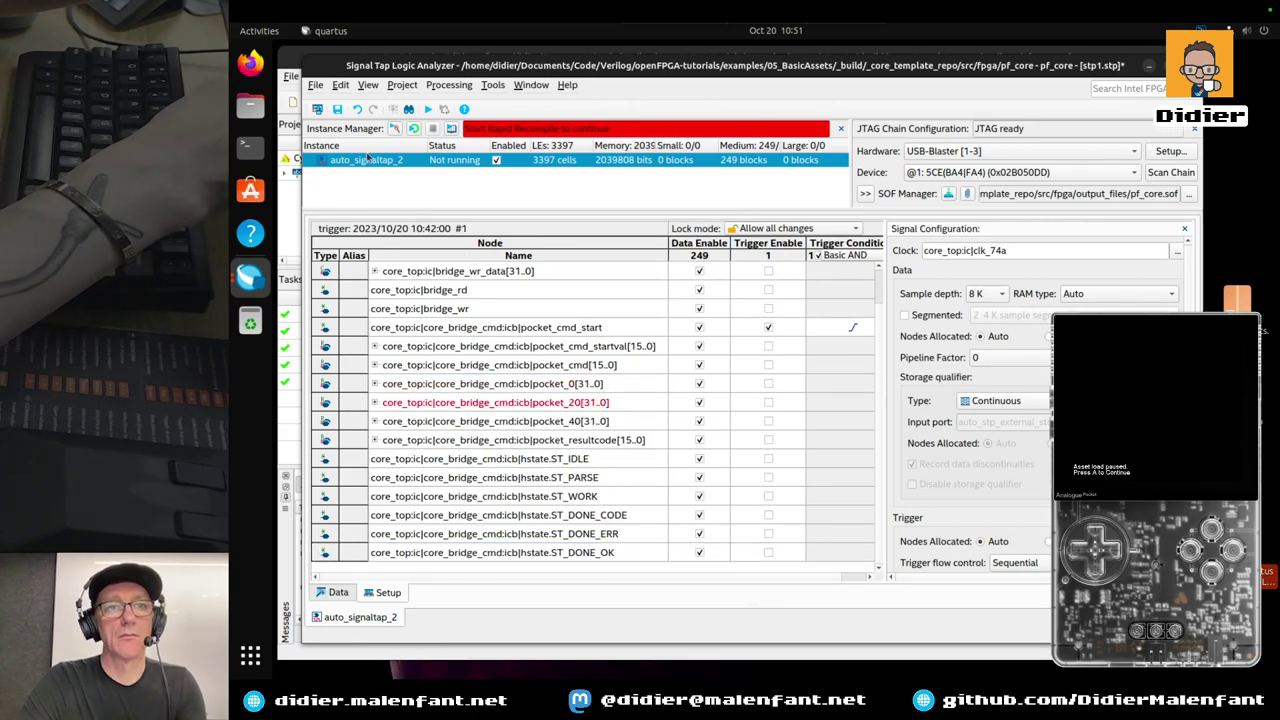
{"action": "left_click", "coordinate": [337, 109]}
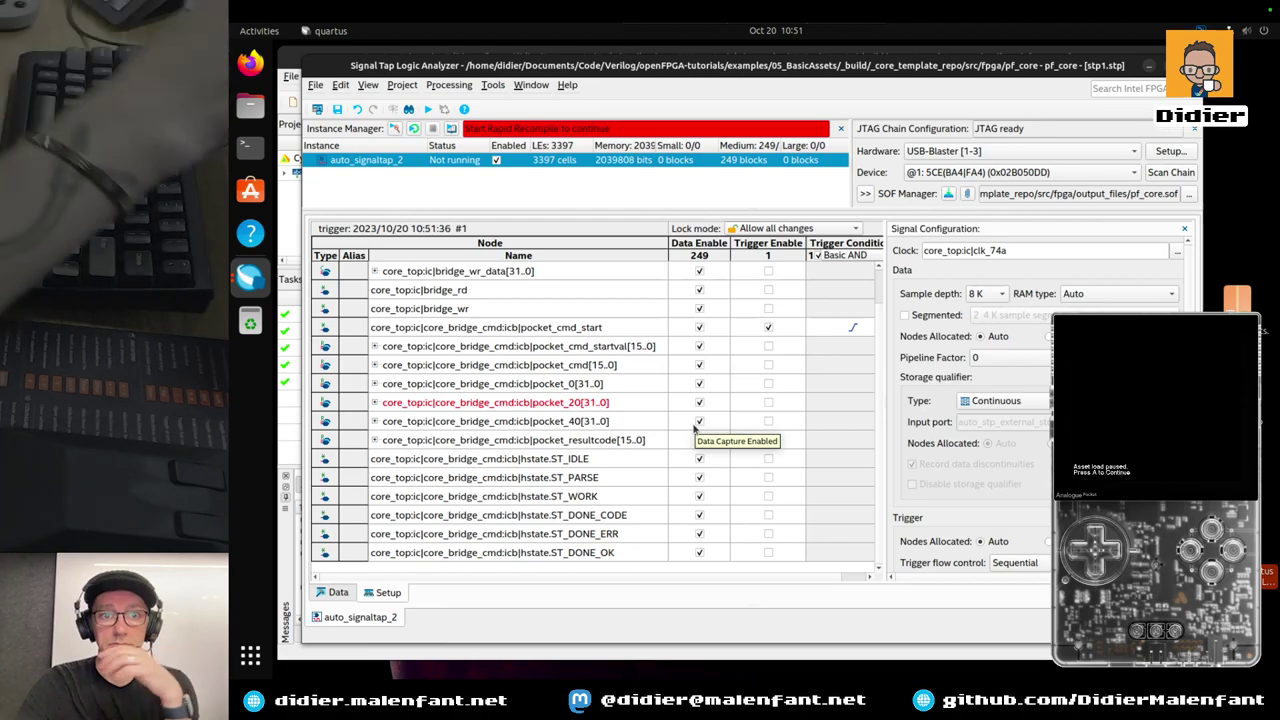
Switch to the code editor and search core_bridge_cmd.v for pocket_20
{"action": "key", "text": "ctrl+Left"}
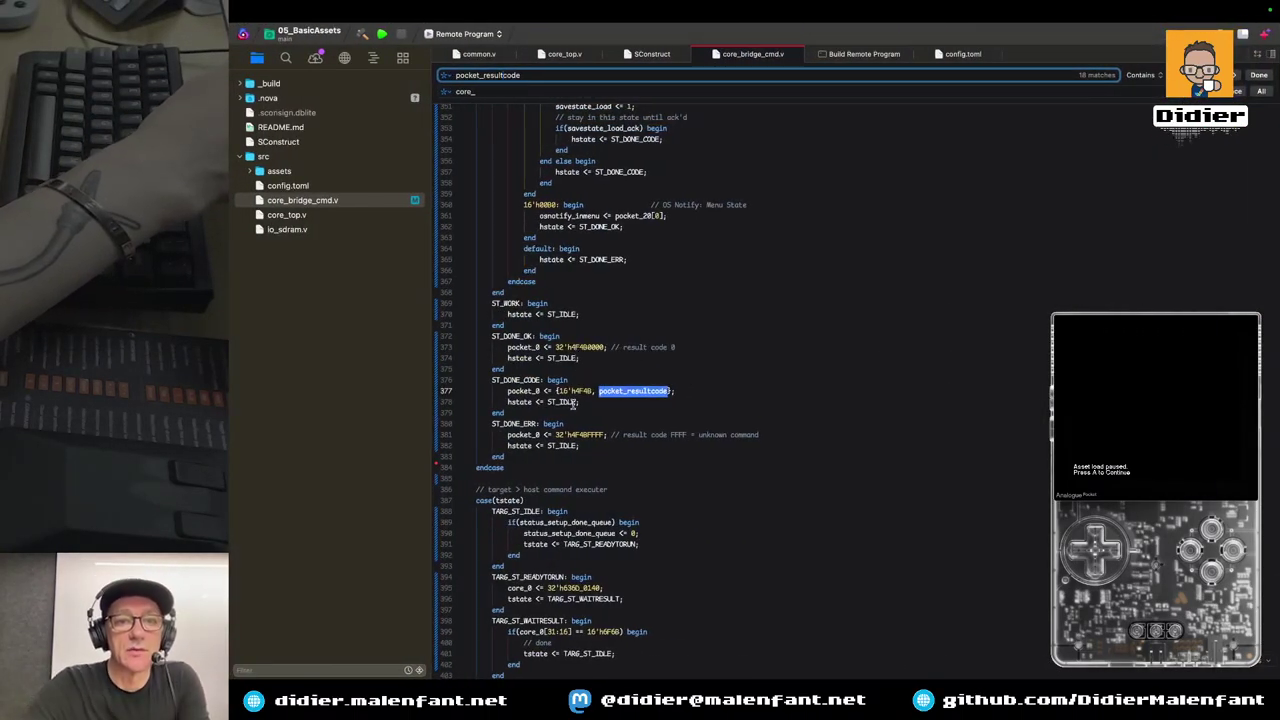
{"action": "scroll", "coordinate": [574, 400], "scroll_direction": "up", "scroll_amount": 10}
{"action": "scroll", "coordinate": [574, 403], "scroll_direction": "up", "scroll_amount": 1}
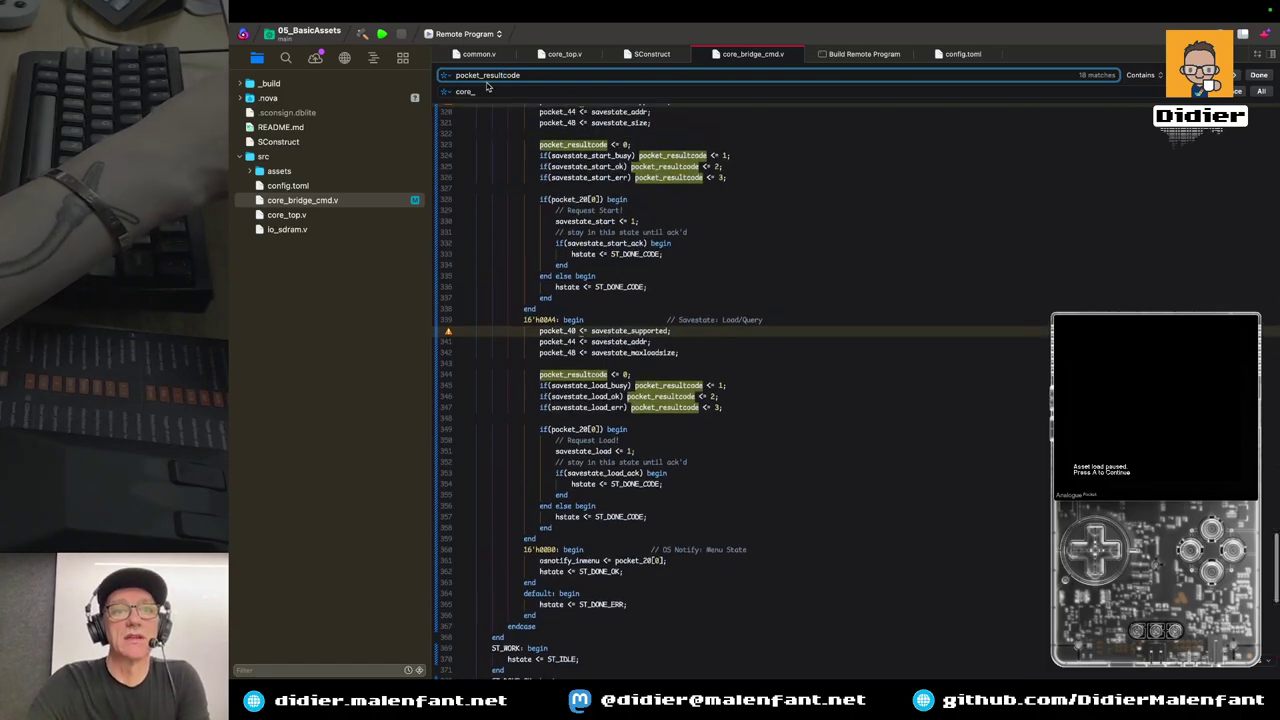
{"action": "left_click_drag", "start_coordinate": [485, 75], "coordinate": [539, 71]}
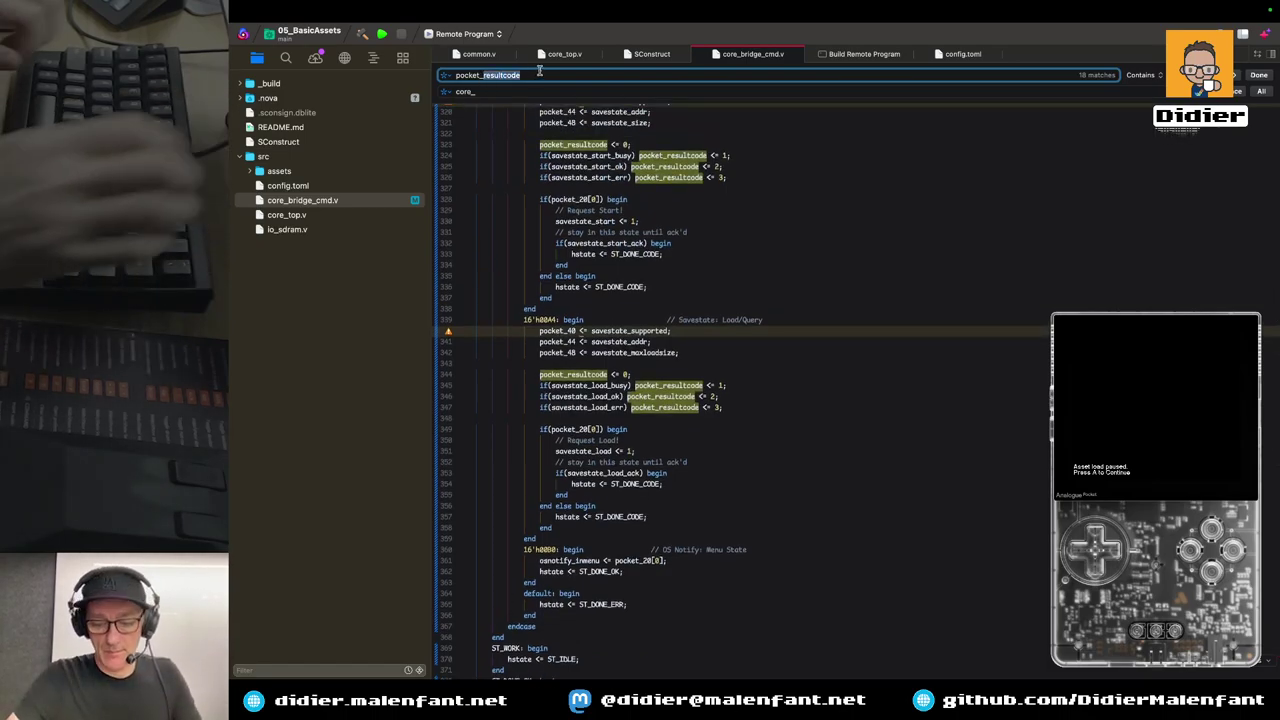
{"action": "key", "text": "BackSpace"}
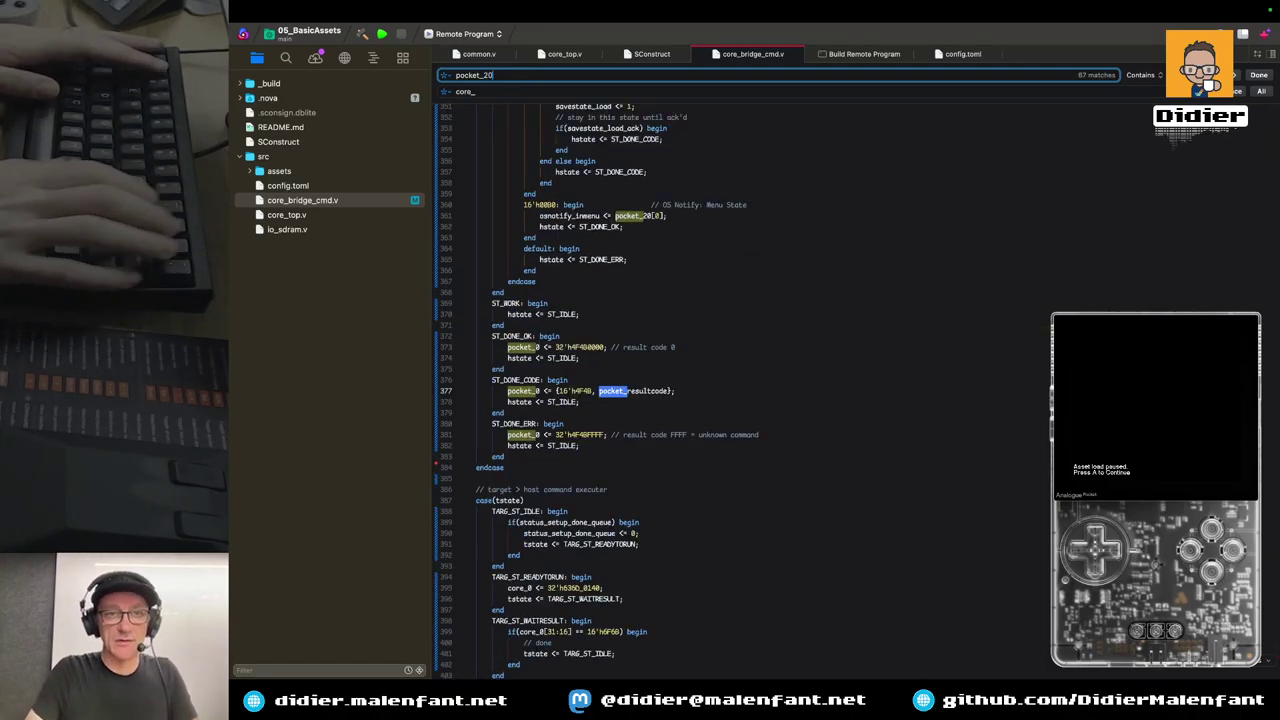
{"action": "type", "text": "20"}
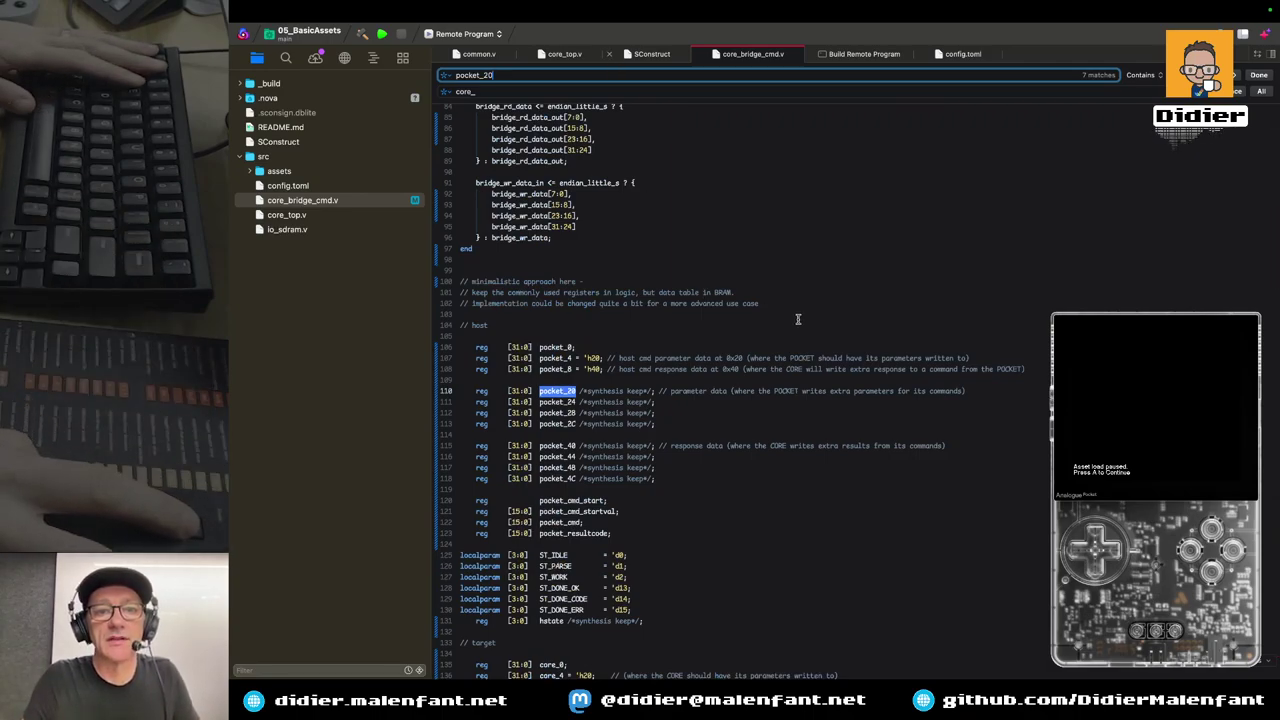
Go through the pocket_20 matches in core_bridge_cmd.v to examine where the register is used
{"action": "left_click", "coordinate": [1236, 77]}
{"action": "left_click", "coordinate": [1236, 77]}
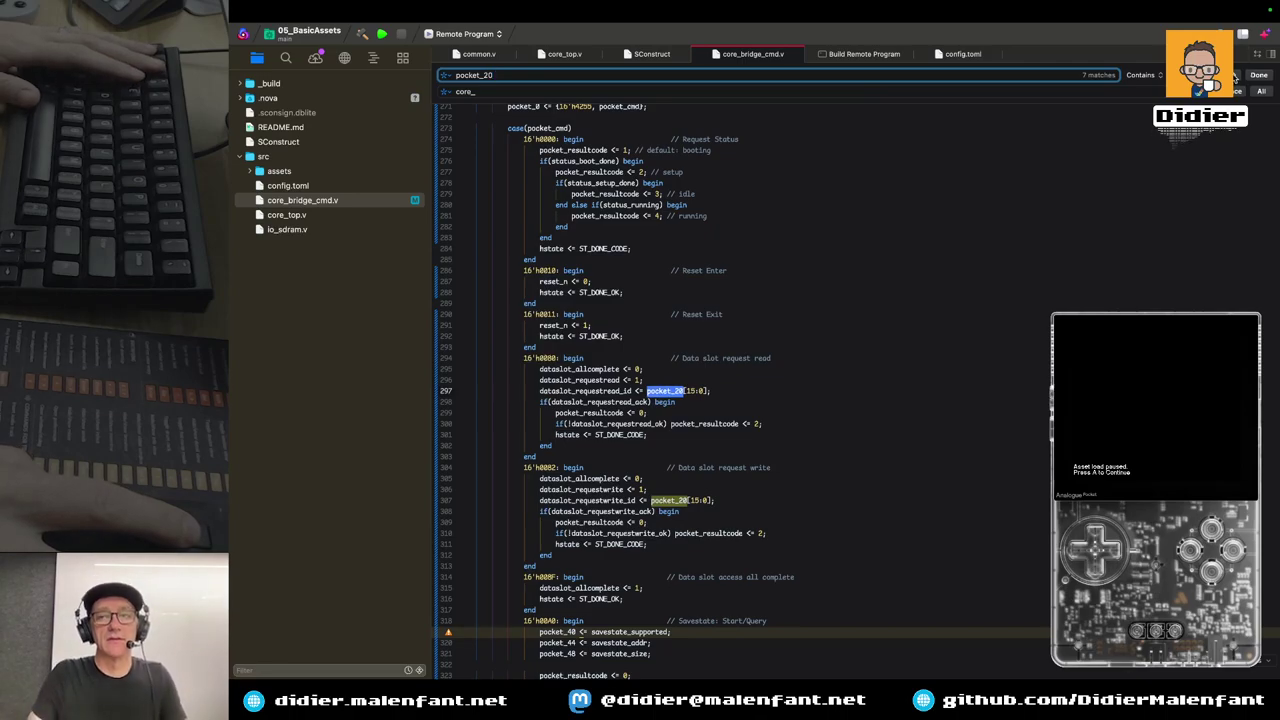
{"action": "left_click", "coordinate": [1236, 77]}
{"action": "left_click", "coordinate": [1236, 77]}
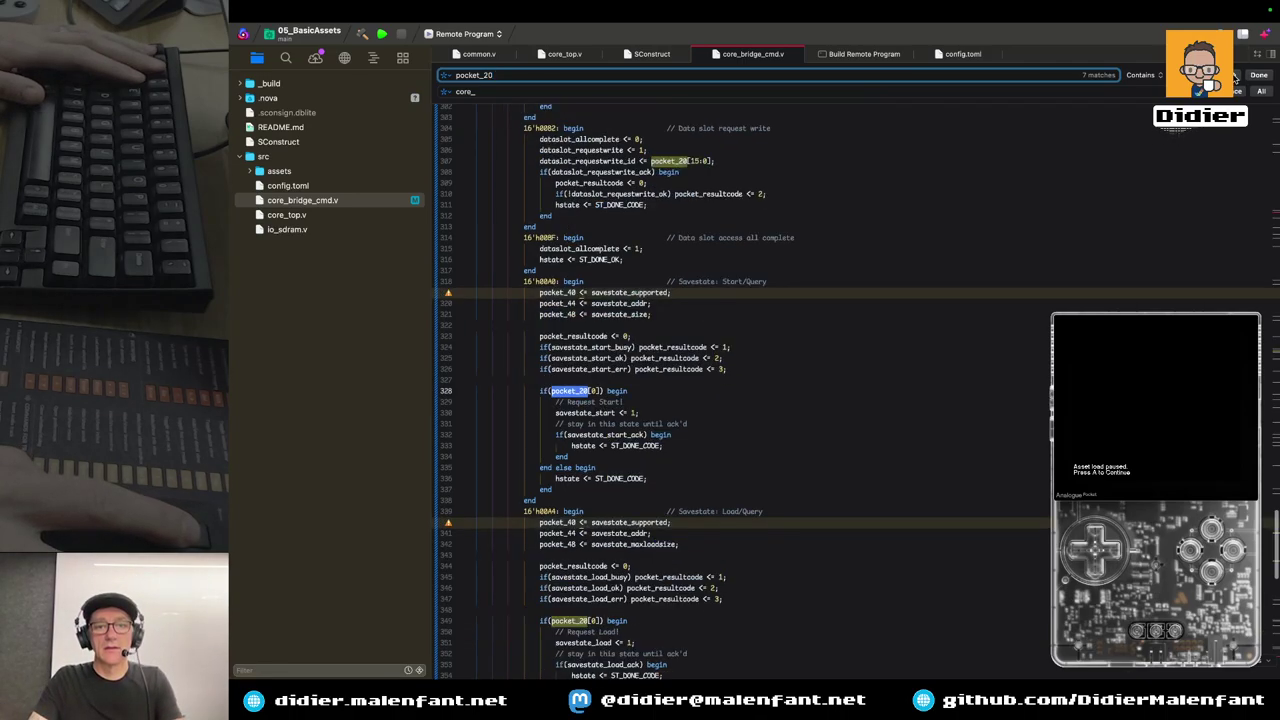
{"action": "left_click", "coordinate": [1236, 77]}
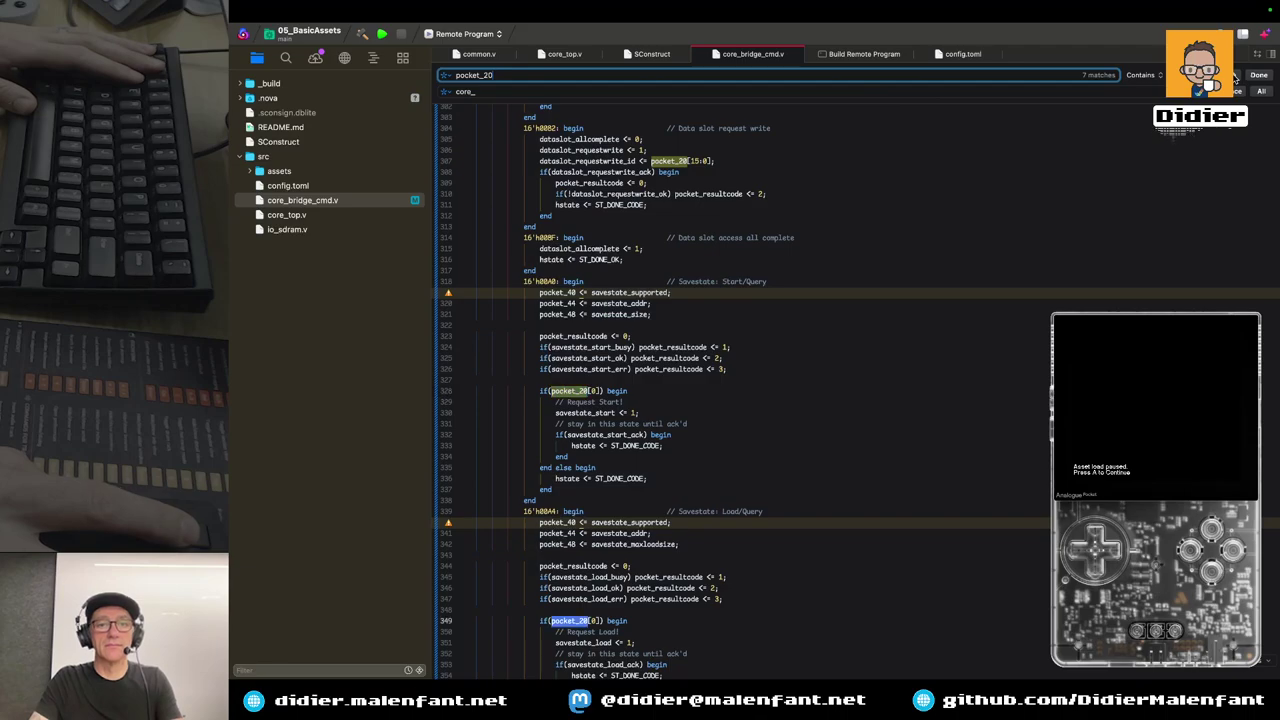
{"action": "left_click", "coordinate": [1236, 77]}
{"action": "left_click", "coordinate": [1236, 77]}
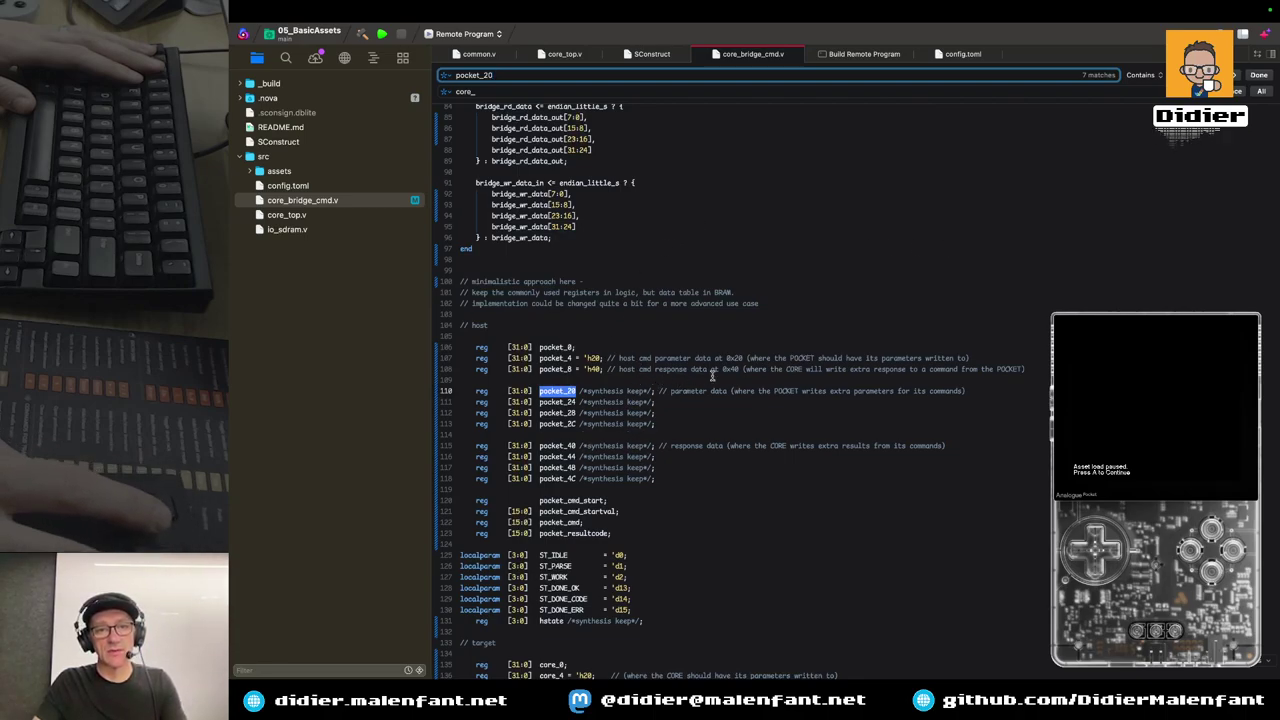
Read core_bridge_cmd.v from the host register declarations through the bridge read/write logic to the data slot request commands
{"action": "scroll", "coordinate": [622, 456], "scroll_direction": "down", "scroll_amount": 3}
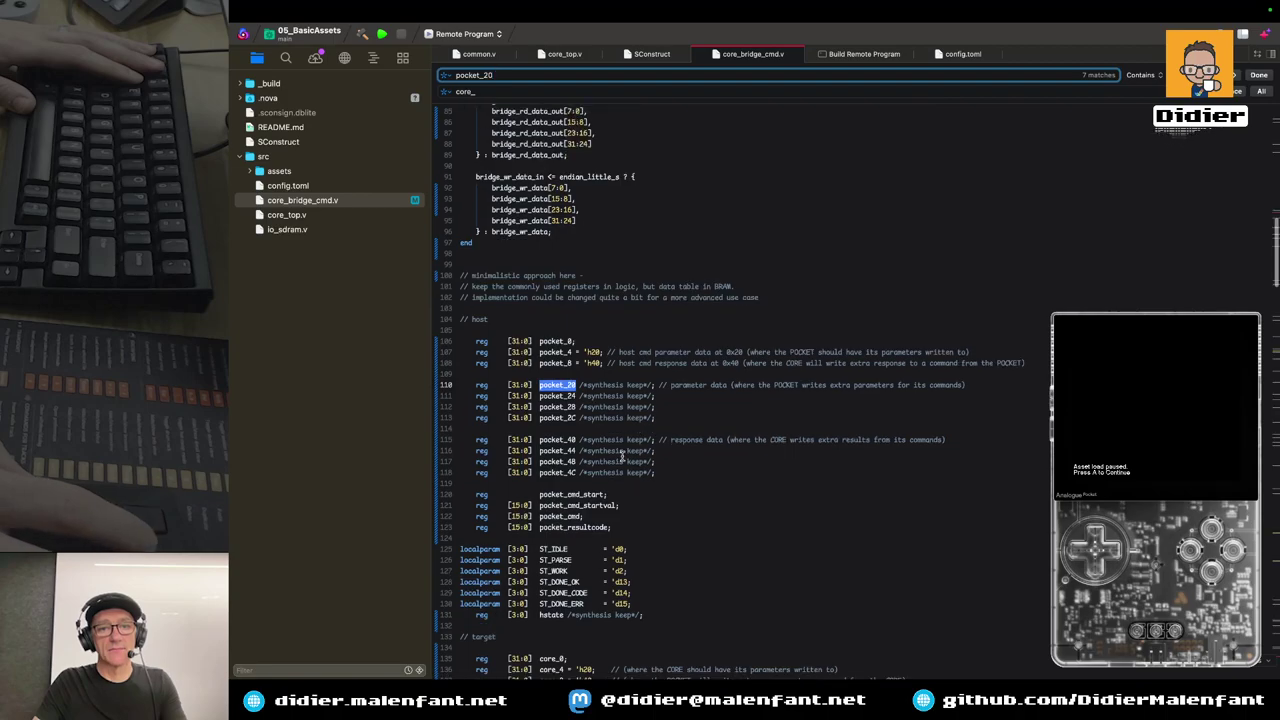
{"action": "scroll", "coordinate": [622, 456], "scroll_direction": "down", "scroll_amount": 10}
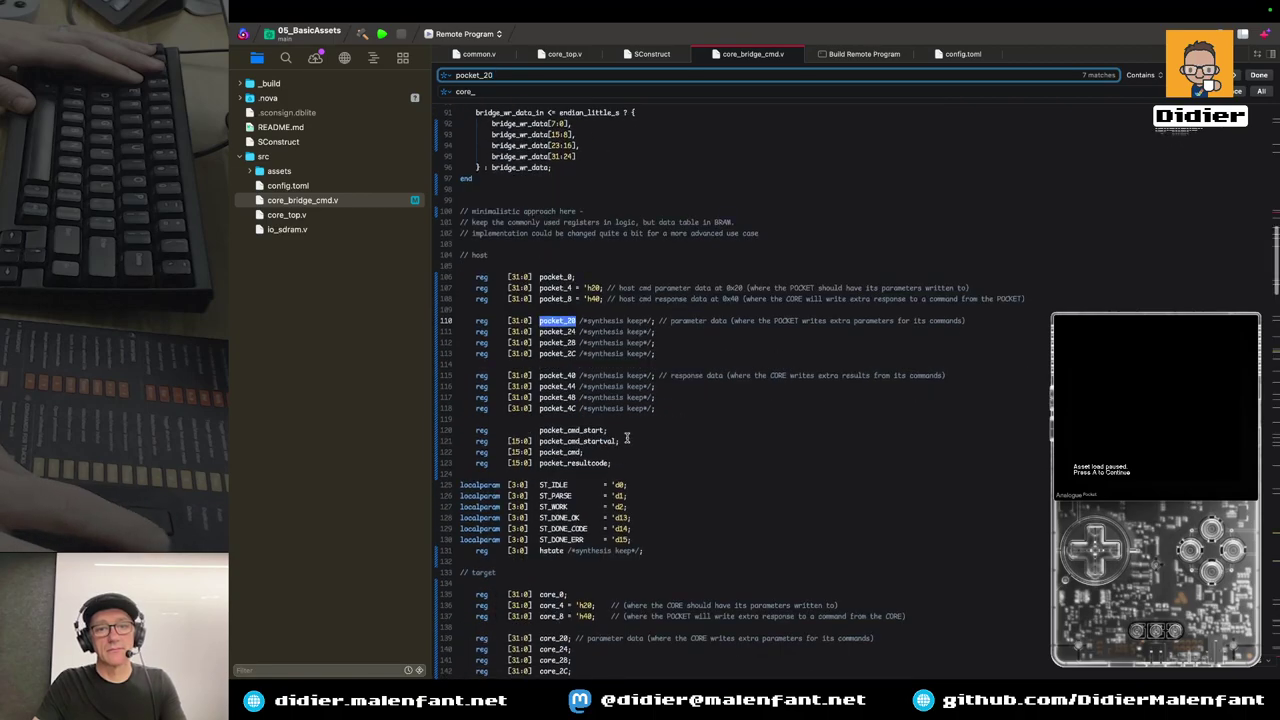
{"action": "scroll", "coordinate": [628, 437], "scroll_direction": "down", "scroll_amount": 13}
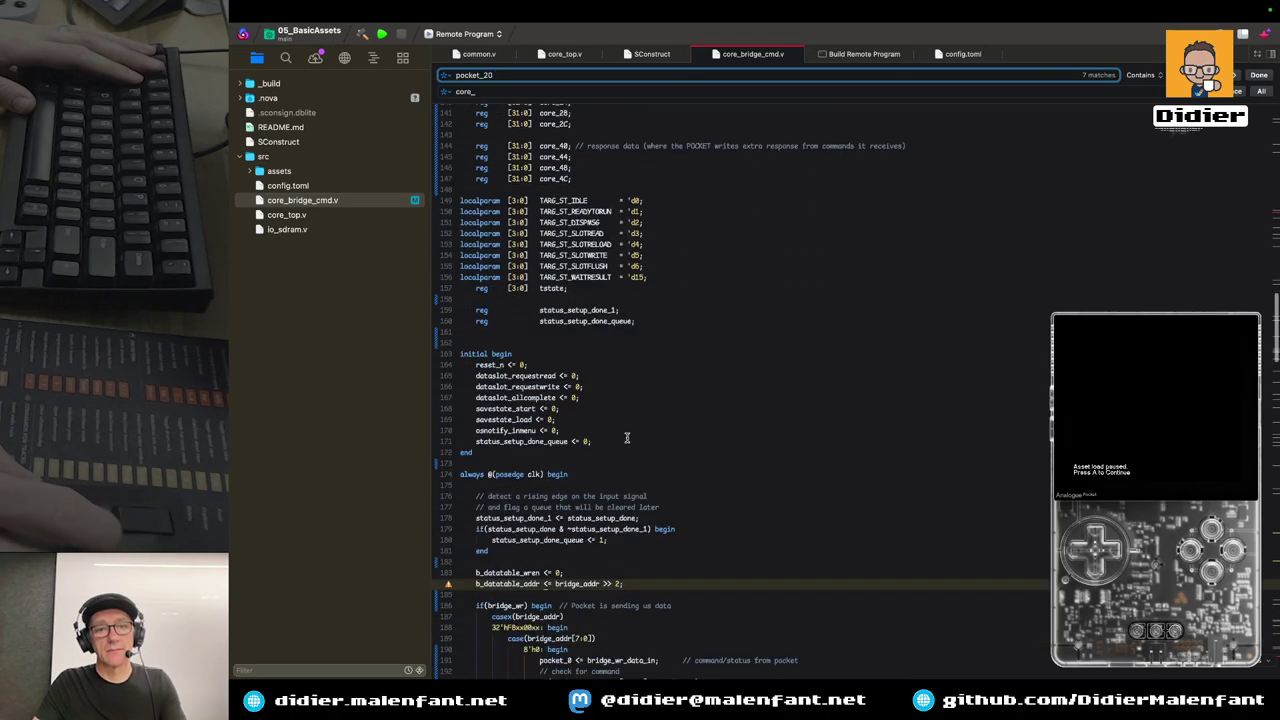
{"action": "scroll", "coordinate": [627, 437], "scroll_direction": "down", "scroll_amount": 4}
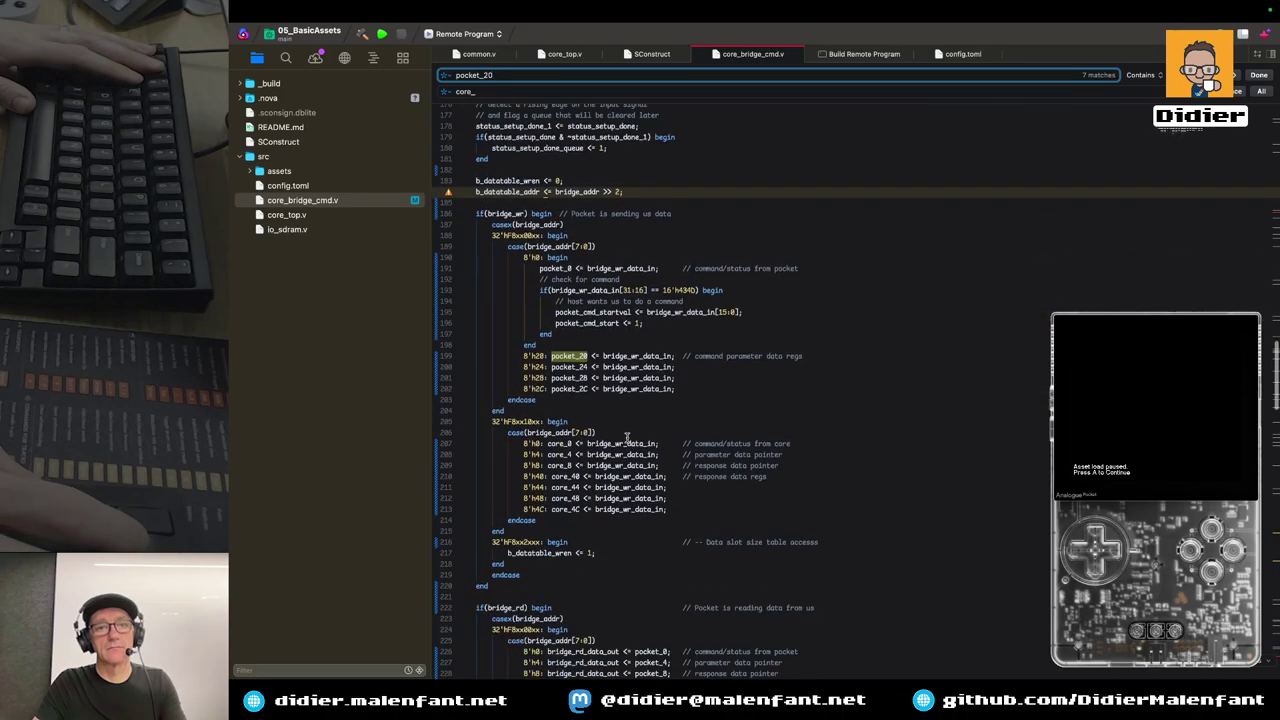
{"action": "scroll", "coordinate": [627, 437], "scroll_direction": "down", "scroll_amount": 13}
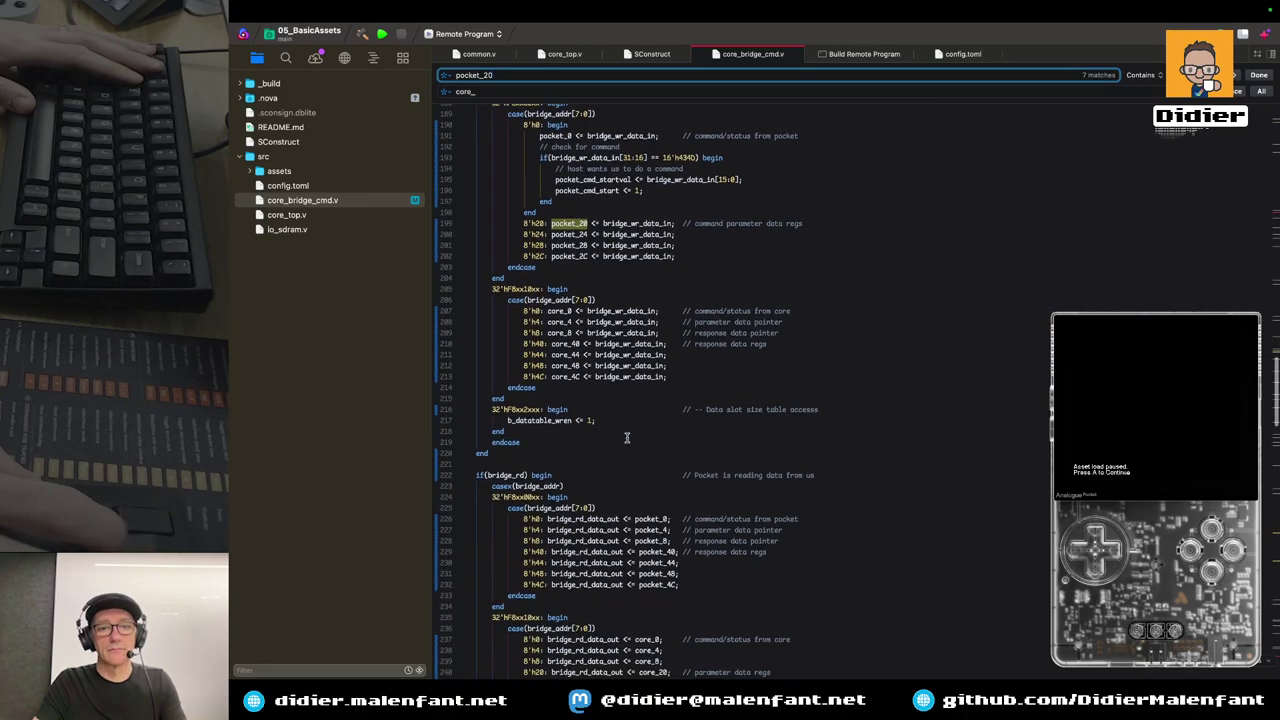
{"action": "scroll", "coordinate": [628, 437], "scroll_direction": "down", "scroll_amount": 6}
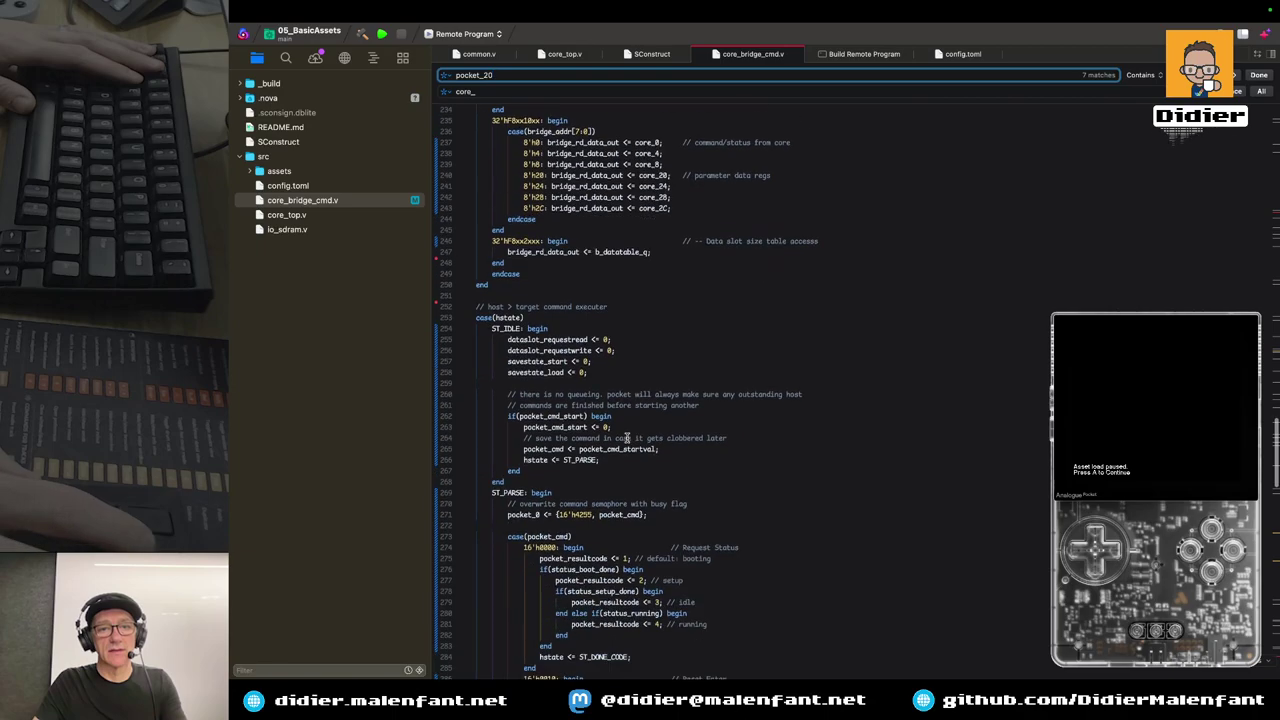
{"action": "scroll", "coordinate": [630, 437], "scroll_direction": "down", "scroll_amount": 2}
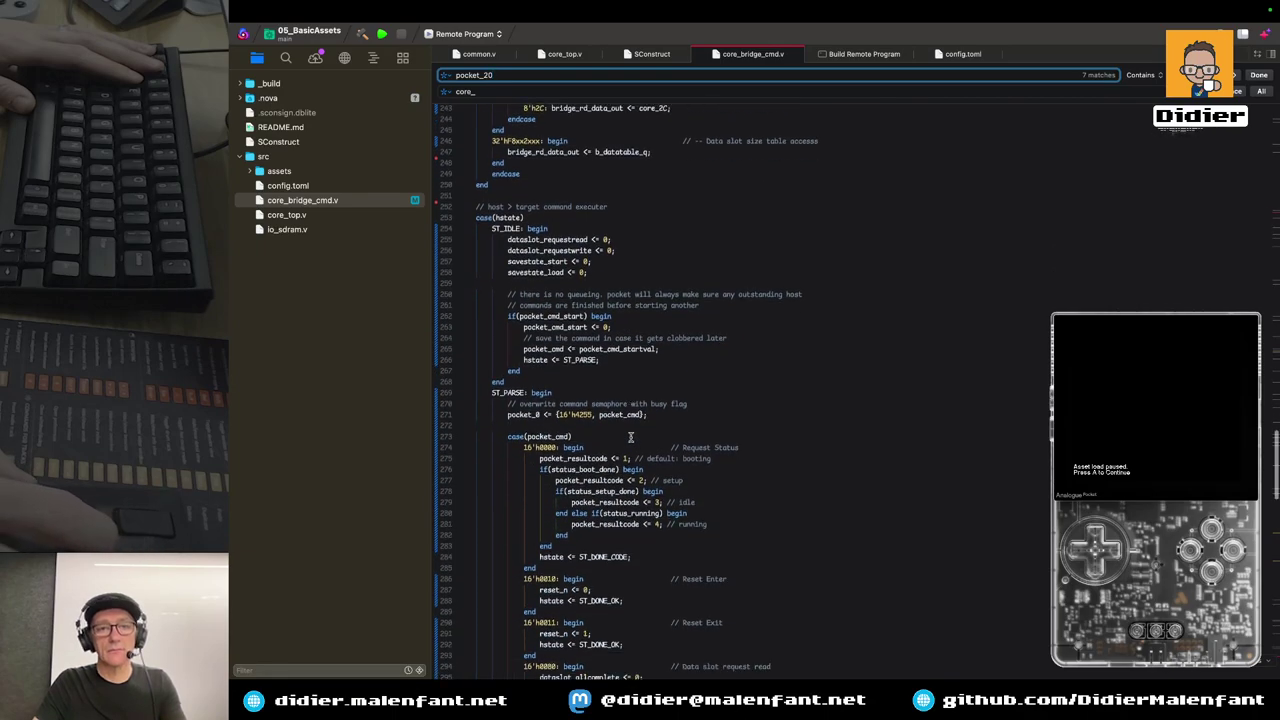
{"action": "scroll", "coordinate": [630, 437], "scroll_direction": "down", "scroll_amount": 3}
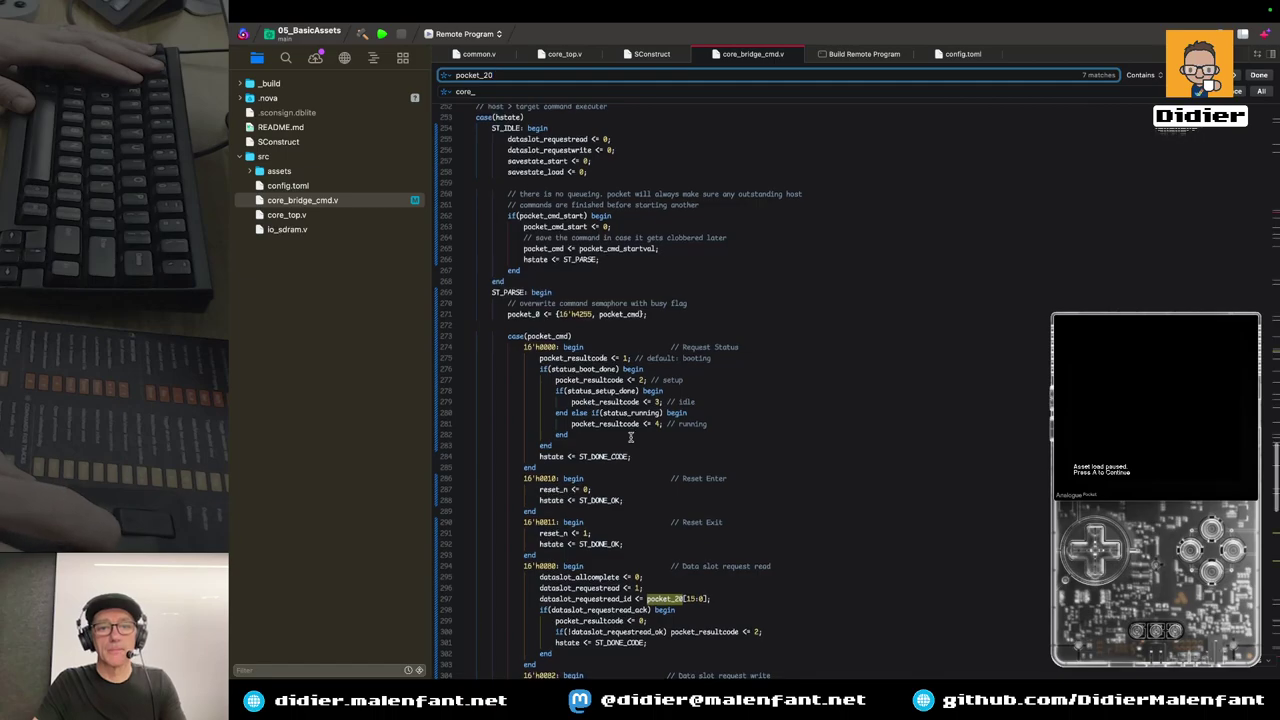
{"action": "scroll", "coordinate": [653, 479], "scroll_direction": "down", "scroll_amount": 3}
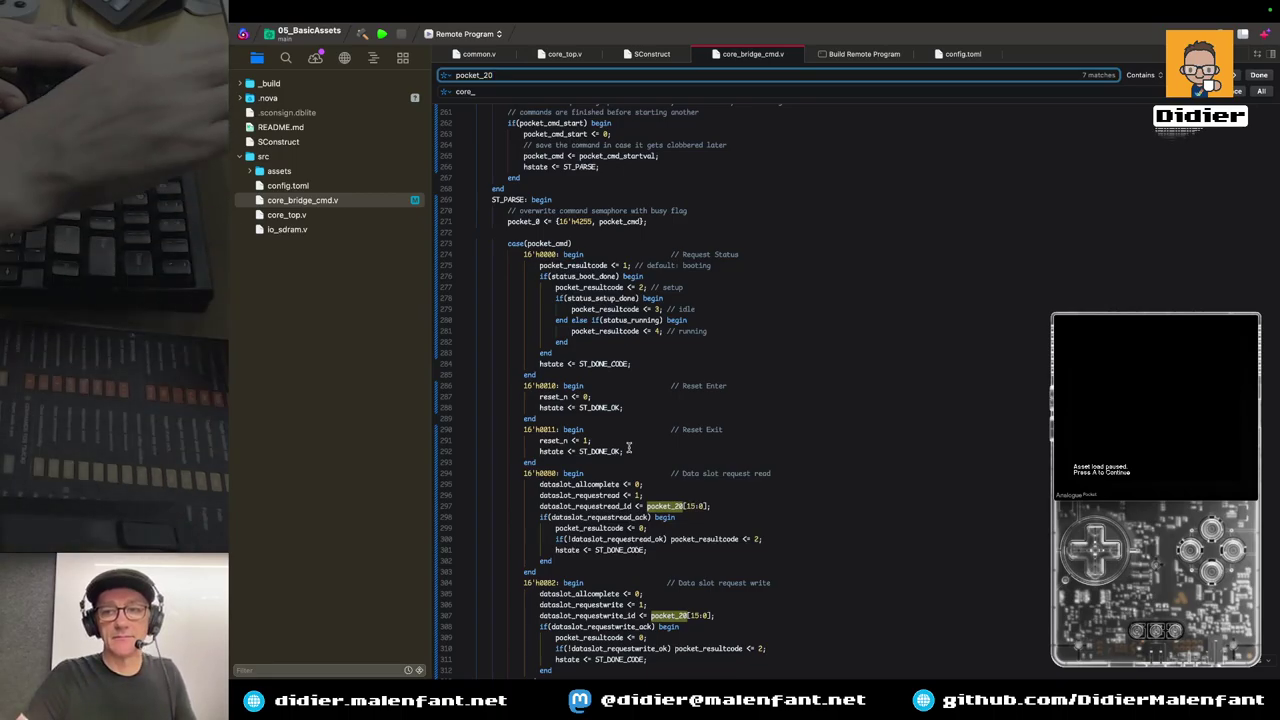
Return to Signal Tap and use the Node Finder to add the core_bridge_cmd nodes core_0 through datatable_q to the found nodes
{"action": "key", "text": "ctrl+alt+c"}
{"action": "key", "text": "ctrl+Right"}
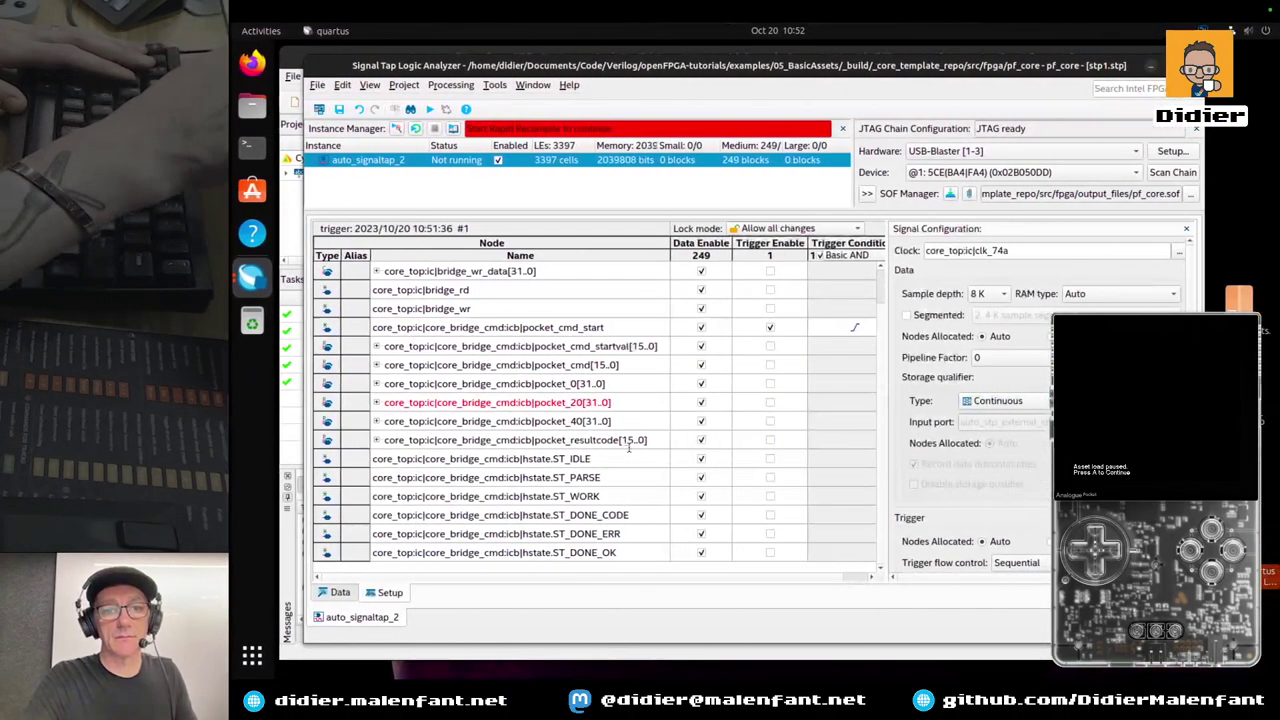
{"action": "double_click", "coordinate": [534, 573]}
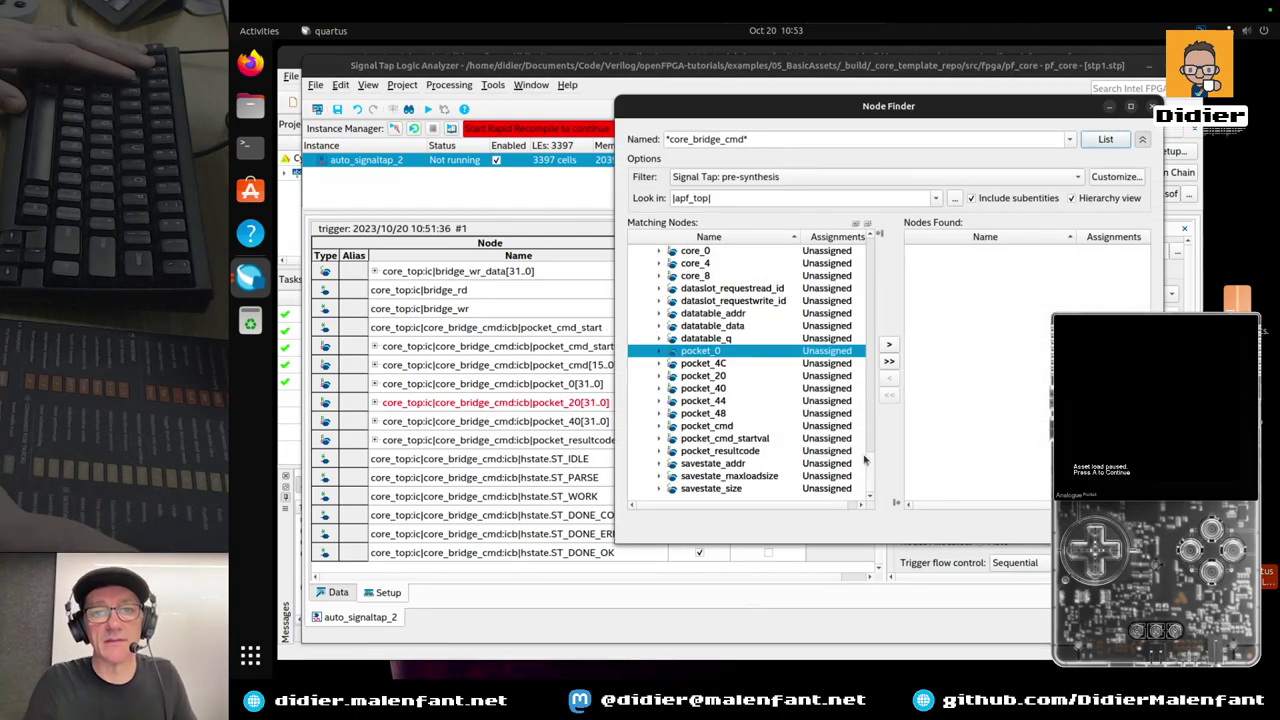
{"action": "left_click", "coordinate": [742, 289]}
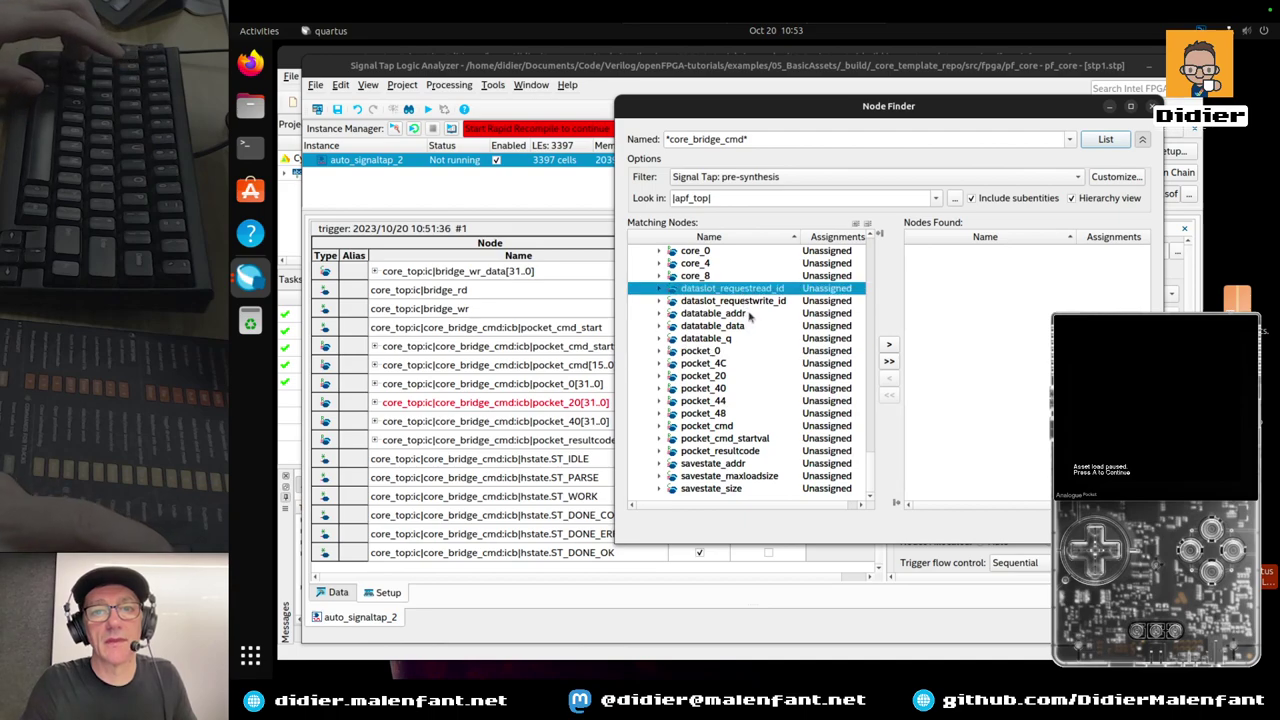
{"action": "left_click", "coordinate": [755, 302], "text": "shift"}
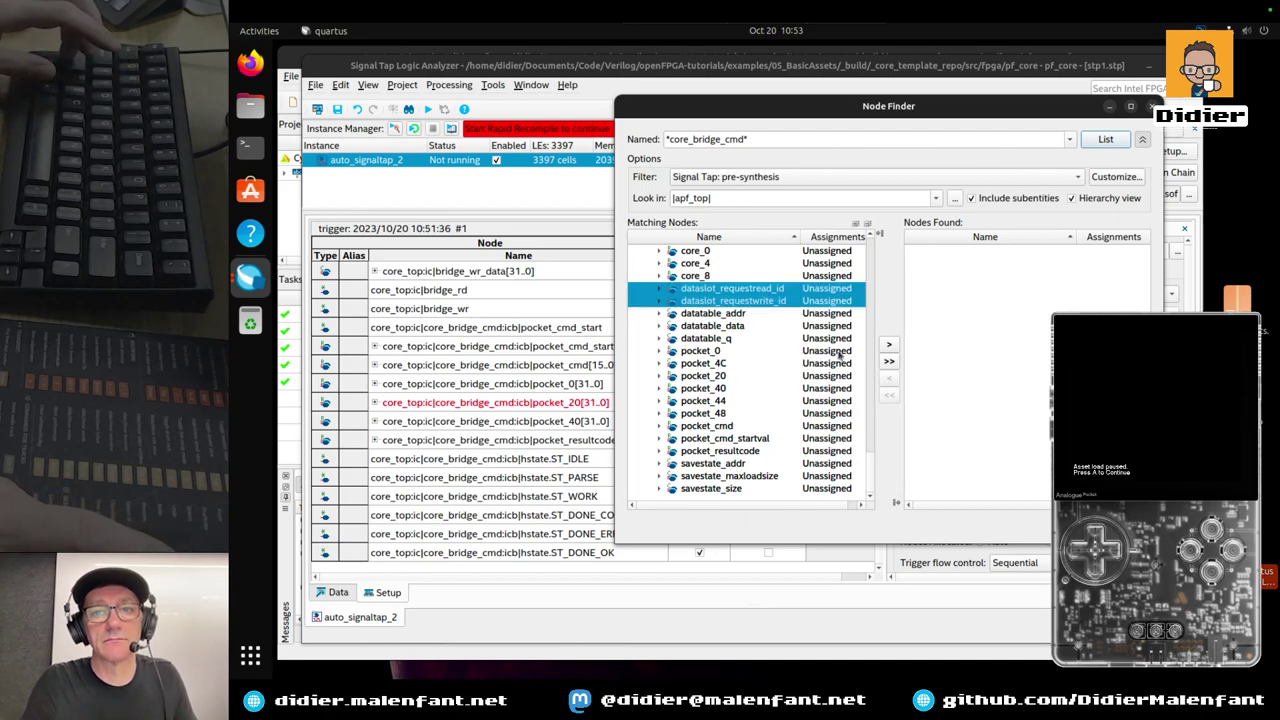
{"action": "left_click", "coordinate": [757, 328], "text": "shift"}
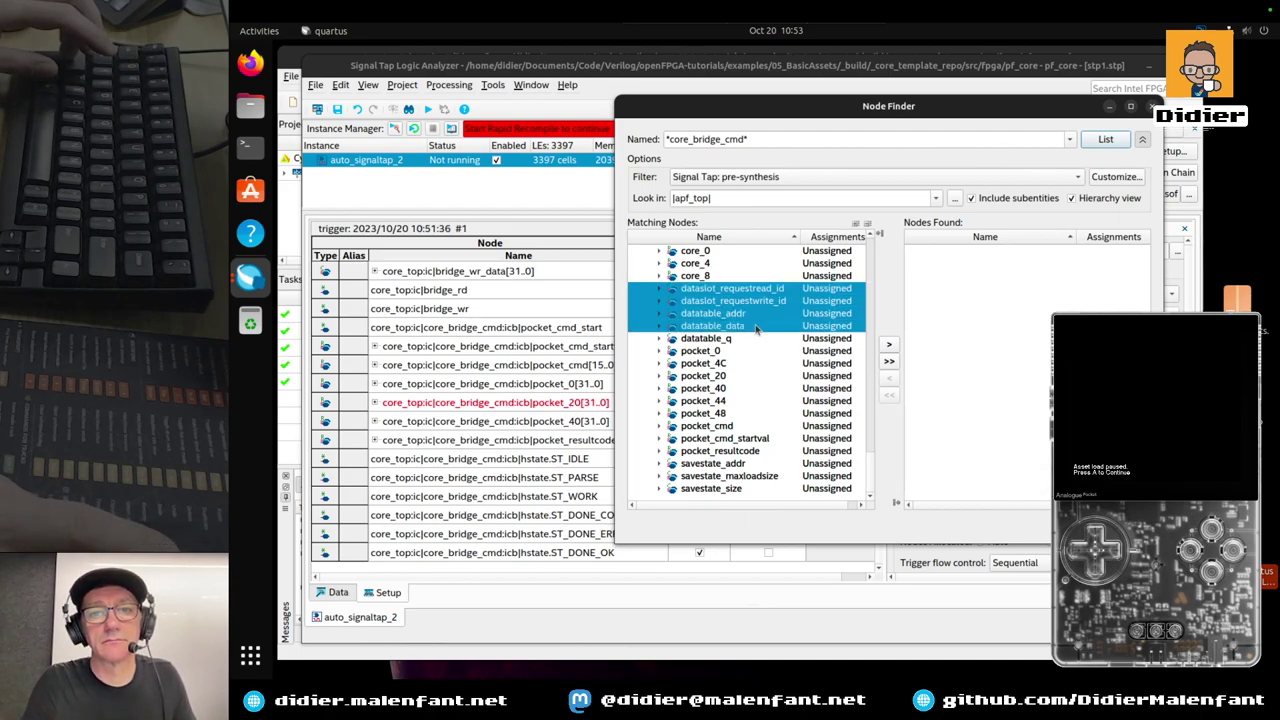
{"action": "left_click", "coordinate": [744, 340], "text": "shift"}
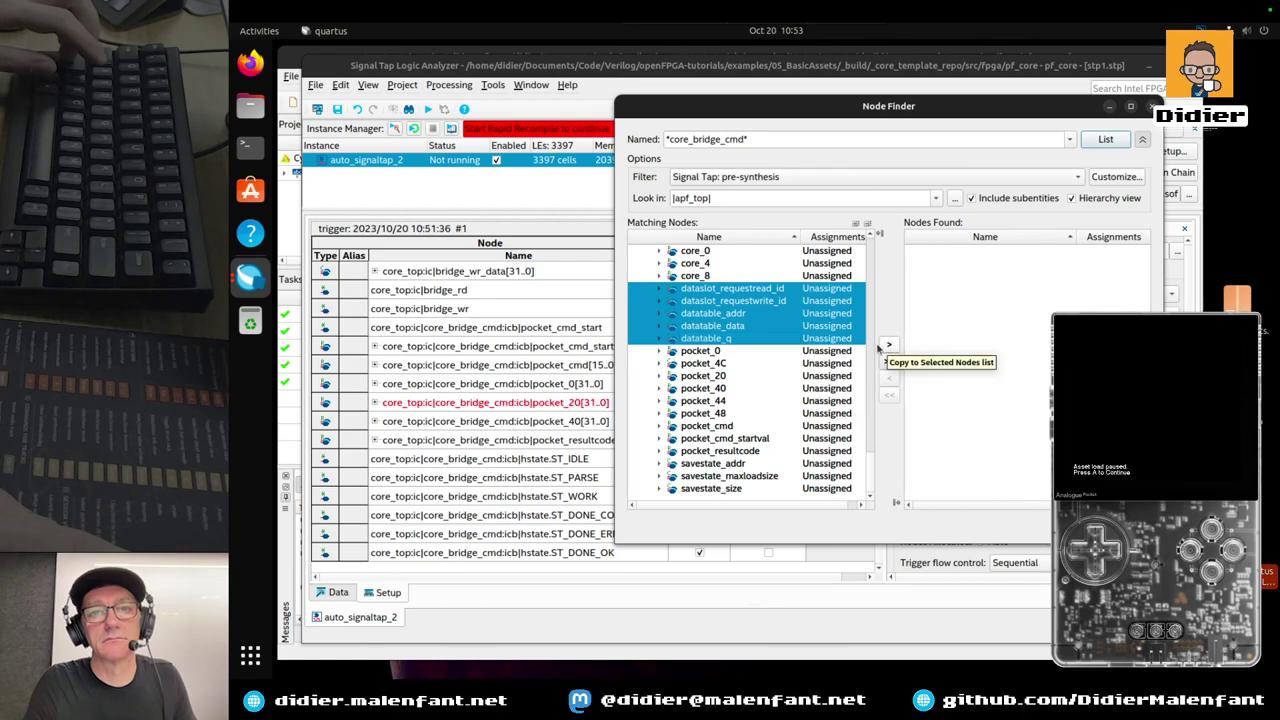
{"action": "scroll", "coordinate": [872, 470], "scroll_direction": "up", "scroll_amount": 1}
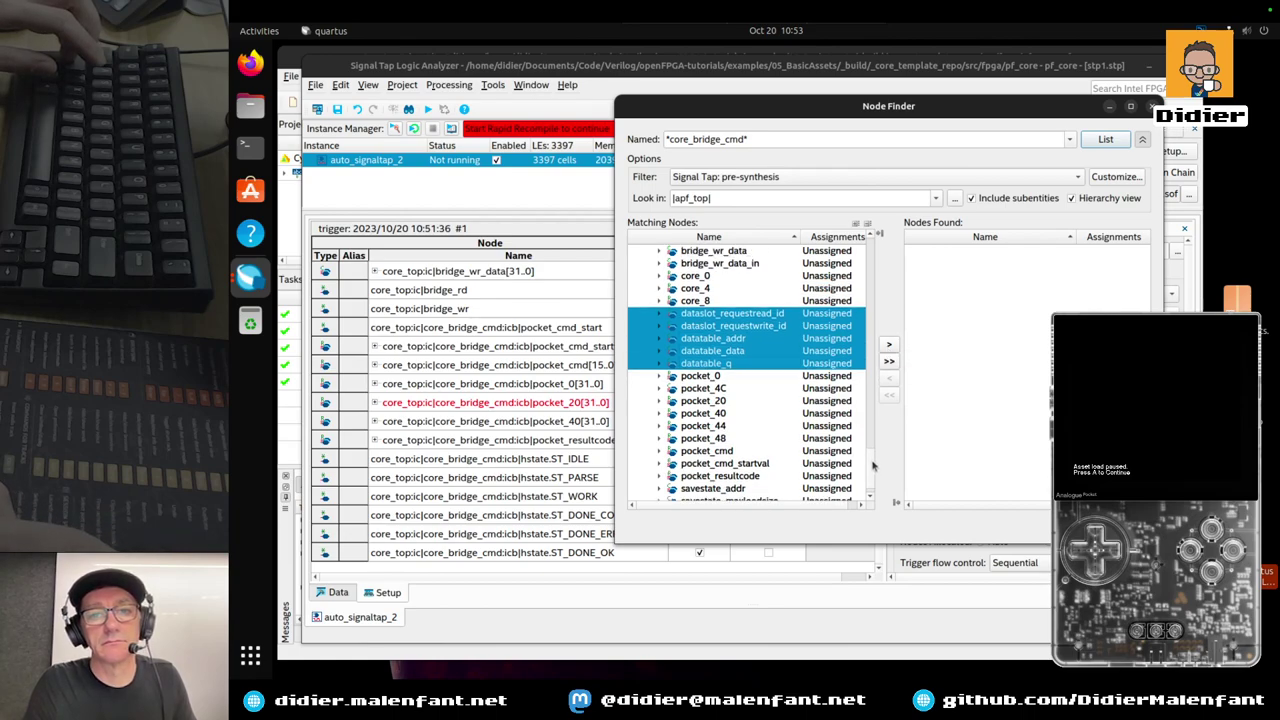
{"action": "left_click", "coordinate": [717, 288]}
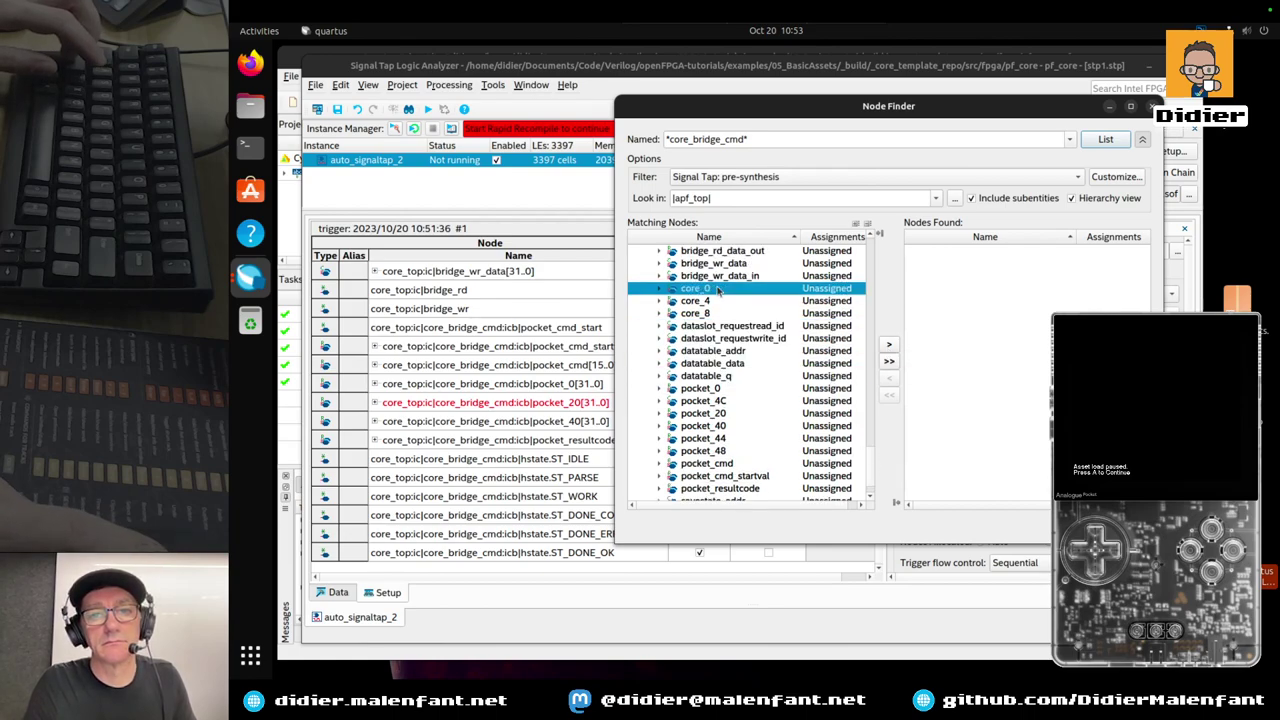
{"action": "left_click", "coordinate": [733, 376], "text": "shift"}
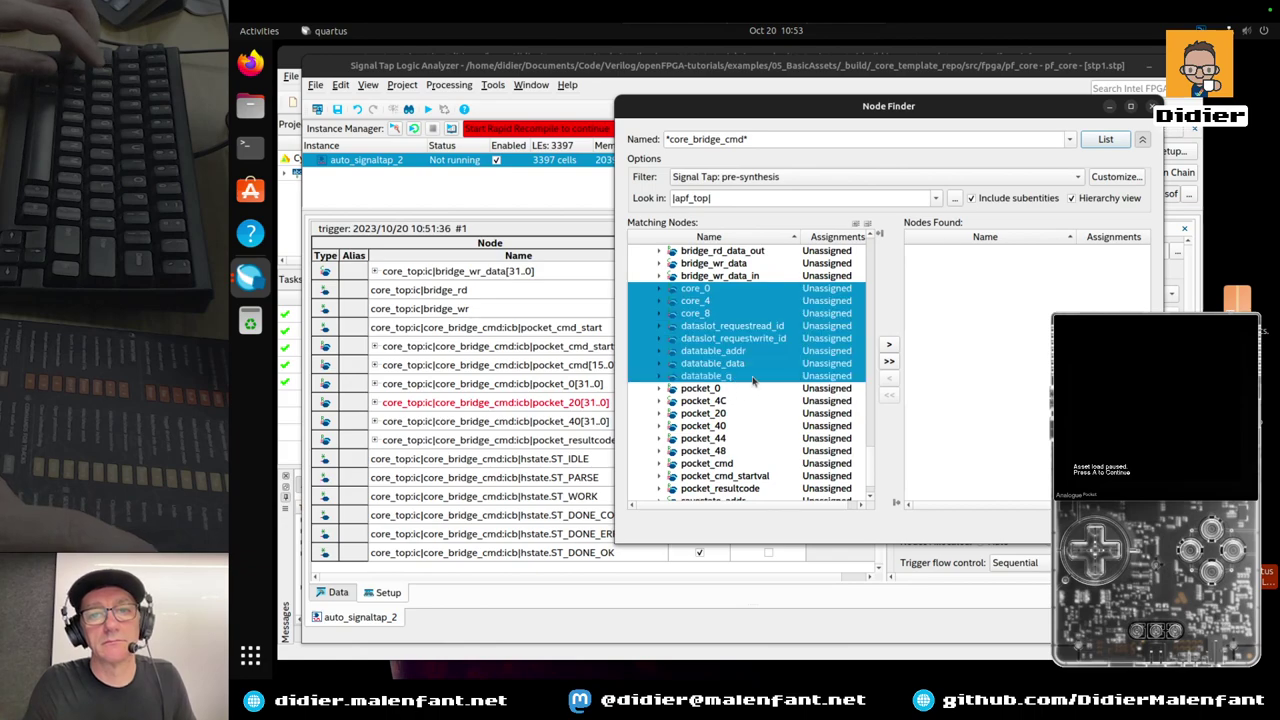
{"action": "left_click", "coordinate": [889, 344]}
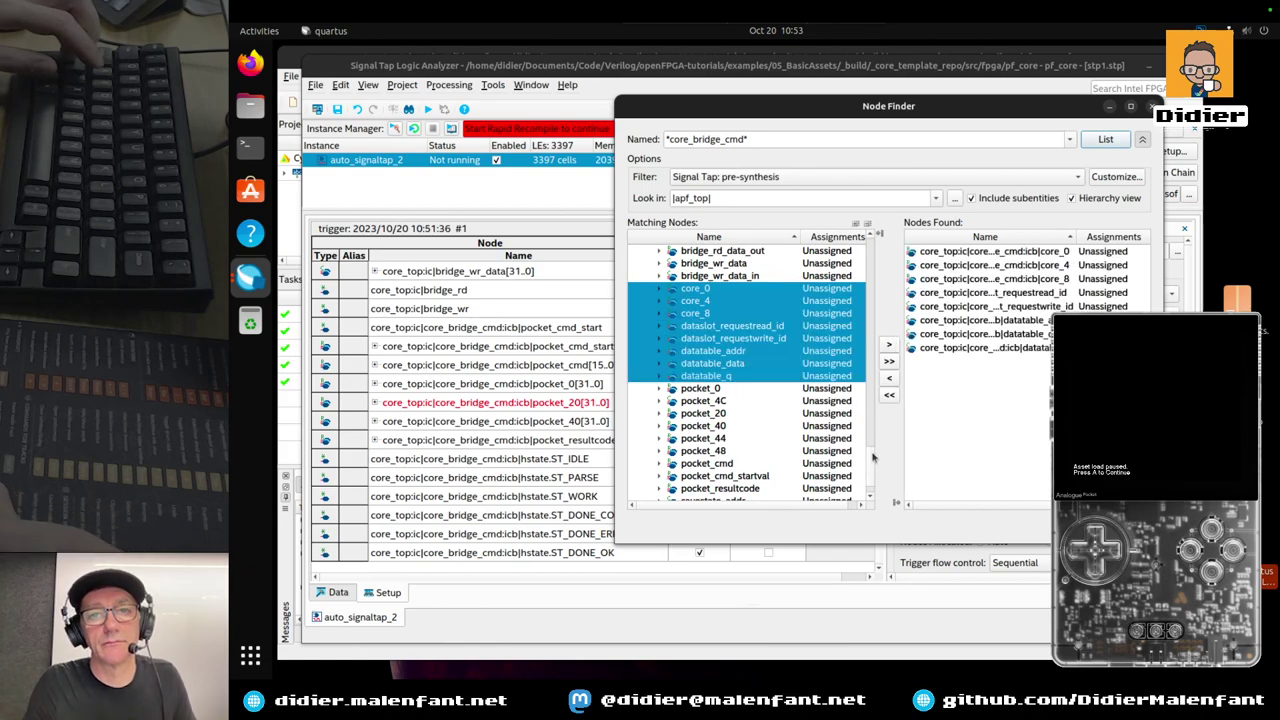
Add the dataslot_requestwrite_ok node to the found nodes
{"action": "scroll", "coordinate": [873, 457], "scroll_direction": "up", "scroll_amount": 2}
{"action": "left_click_drag", "start_coordinate": [872, 447], "coordinate": [873, 377]}
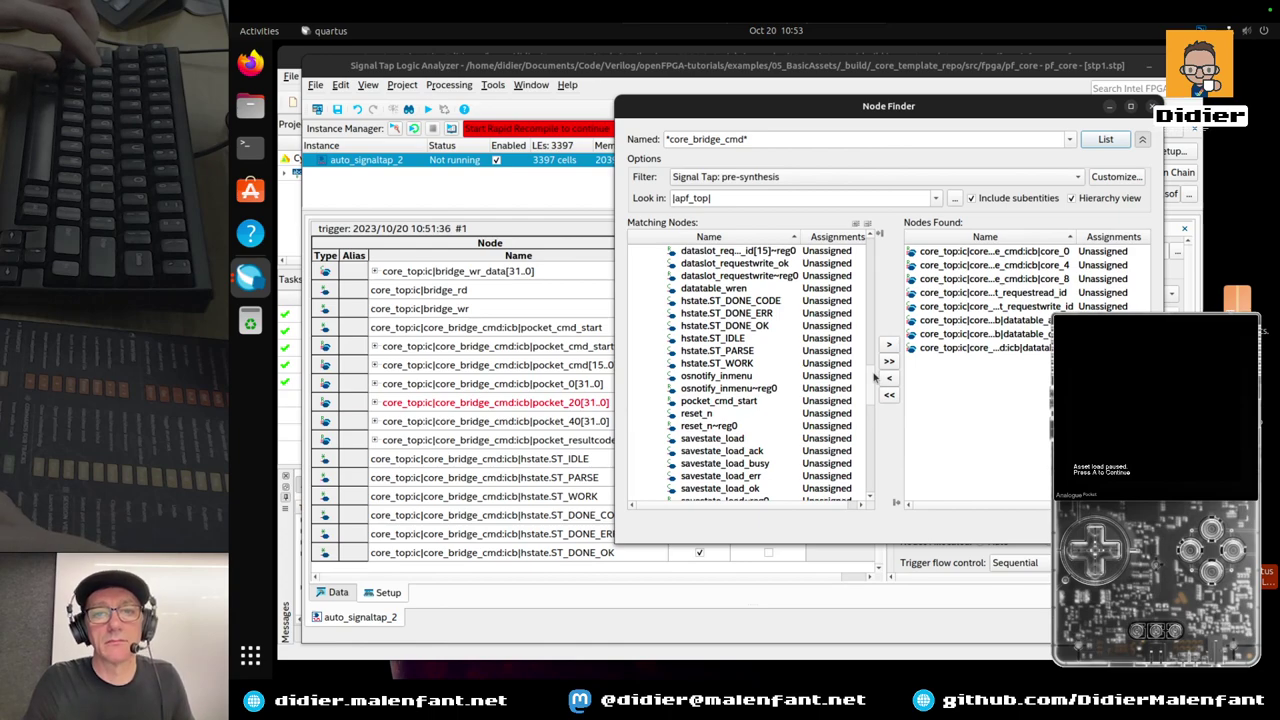
{"action": "left_click_drag", "start_coordinate": [873, 377], "coordinate": [875, 347]}
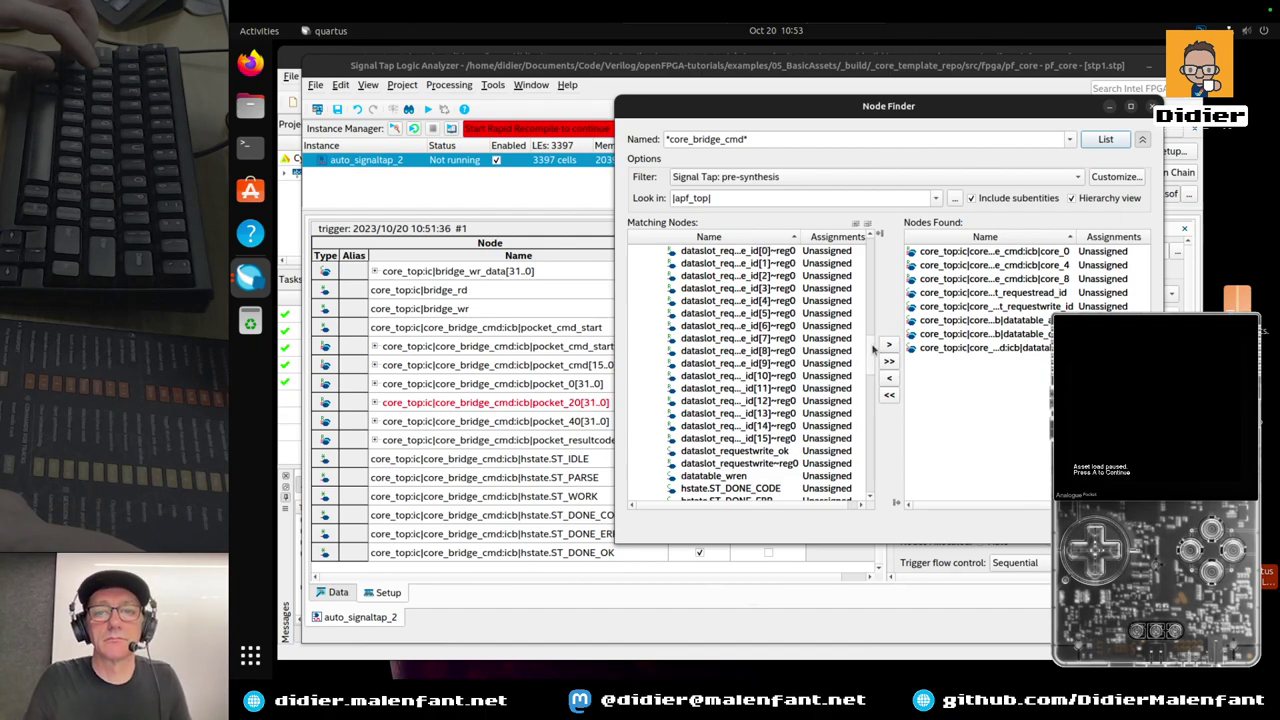
{"action": "left_click", "coordinate": [760, 451]}
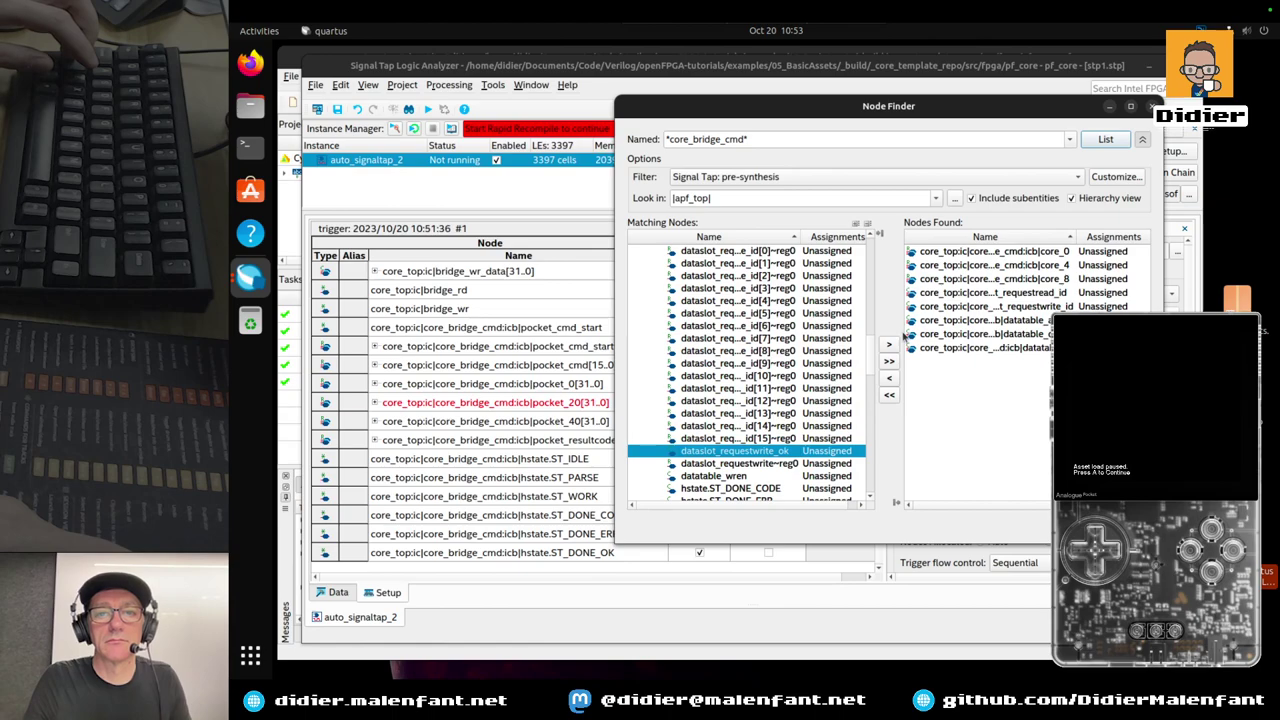
{"action": "left_click", "coordinate": [888, 344]}
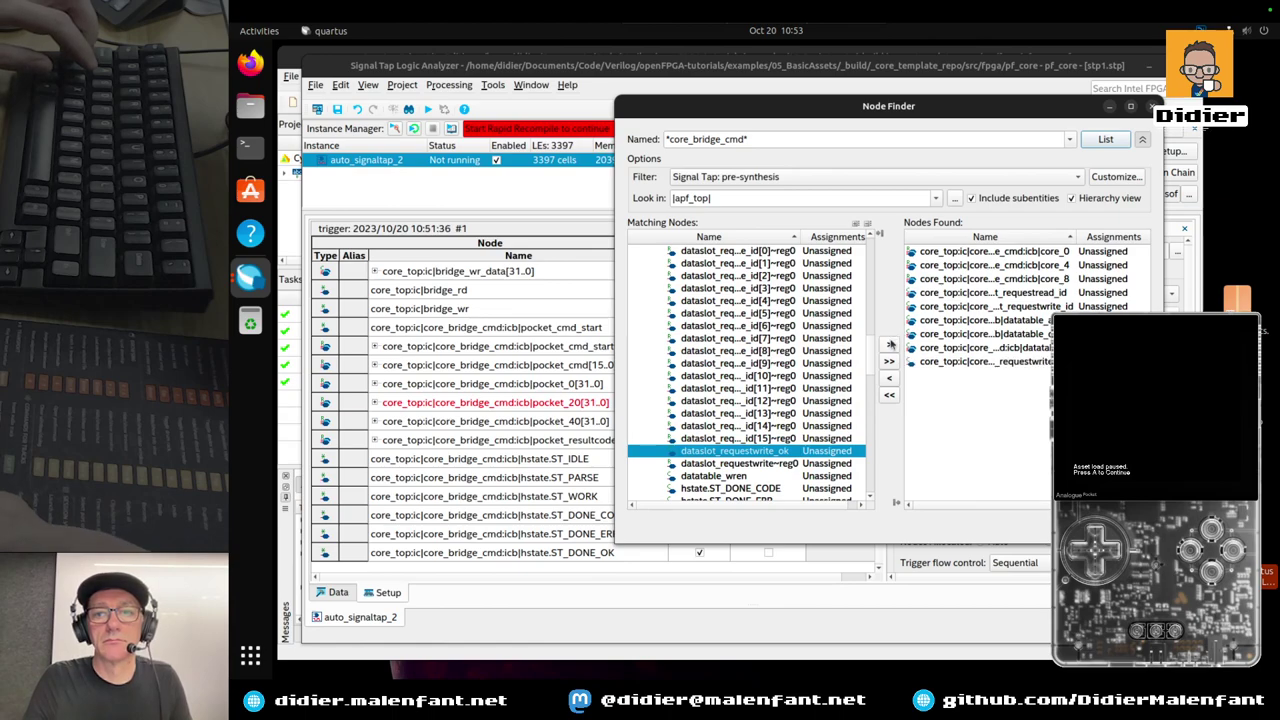
Add the dataslot_requestread_ok, dataslot_requestwrite and dataslot_requestwrite_ack nodes to the found nodes
{"action": "scroll", "coordinate": [872, 362], "scroll_direction": "up", "scroll_amount": 1}
{"action": "scroll", "coordinate": [872, 360], "scroll_direction": "up", "scroll_amount": 1}
{"action": "scroll", "coordinate": [872, 355], "scroll_direction": "down", "scroll_amount": 1}
{"action": "scroll", "coordinate": [873, 355], "scroll_direction": "up", "scroll_amount": 1}
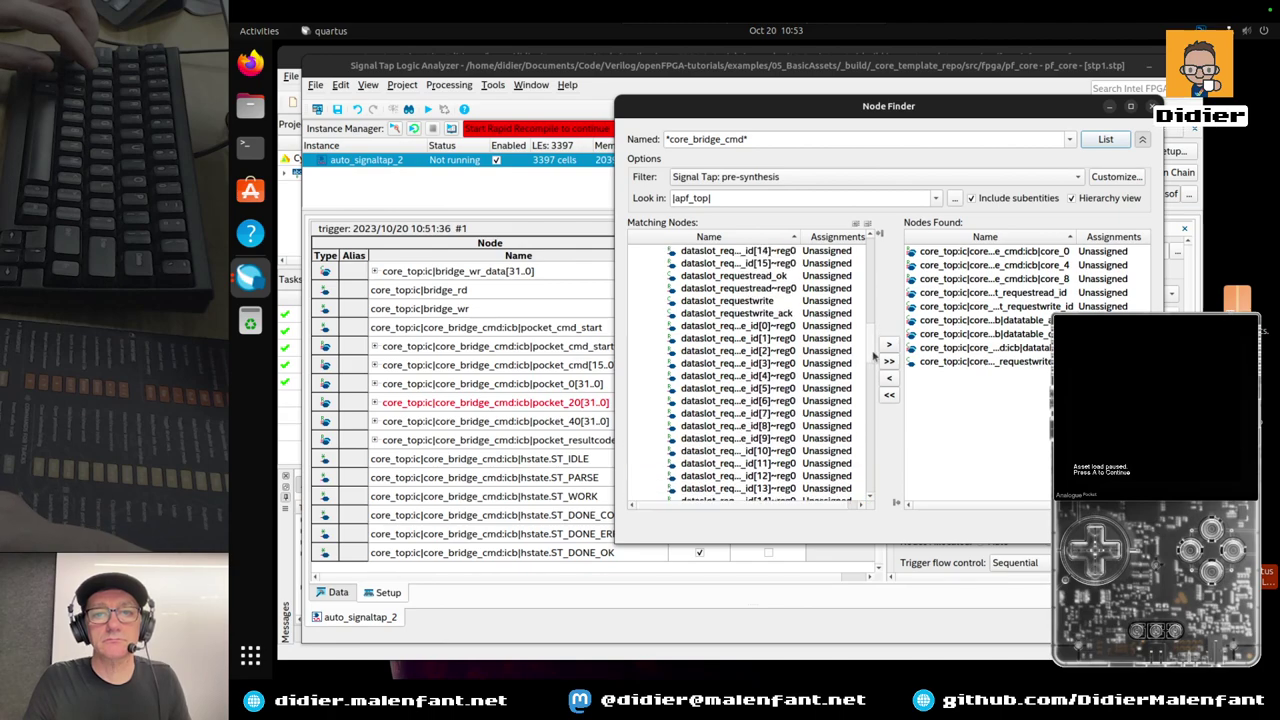
{"action": "left_click", "coordinate": [766, 302]}
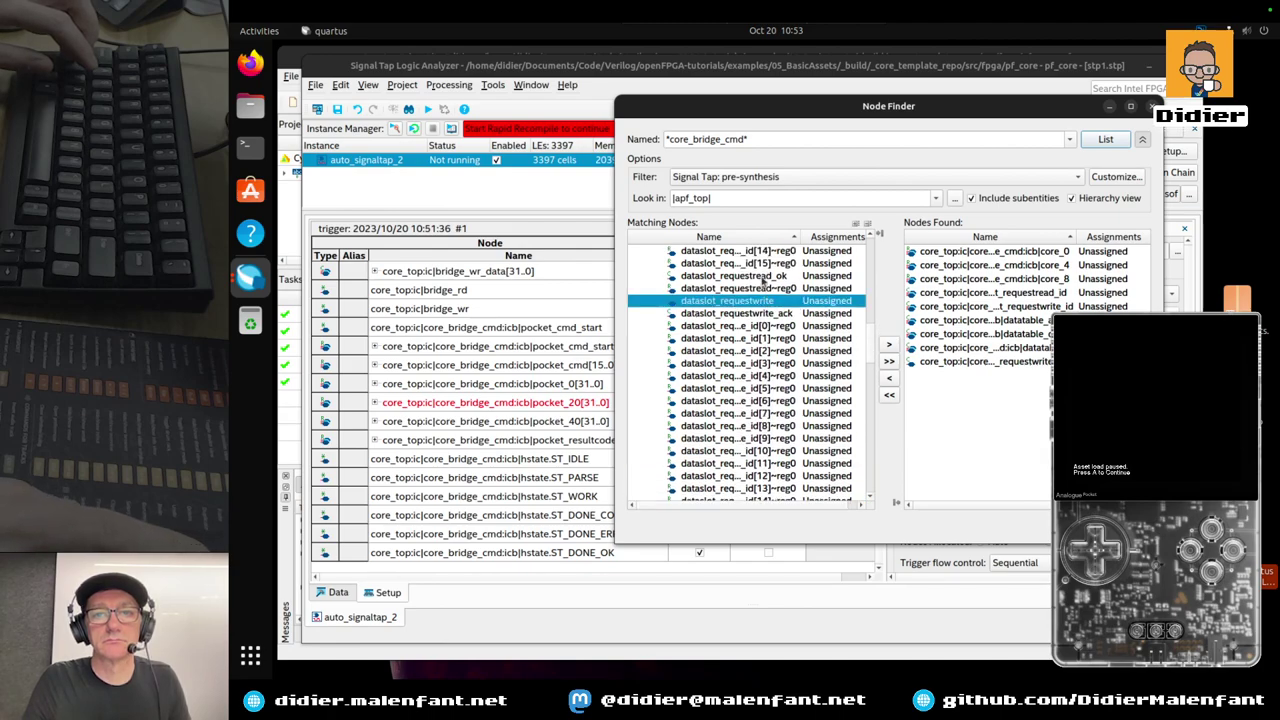
{"action": "left_click", "coordinate": [765, 277]}
{"action": "left_click", "coordinate": [758, 302], "text": "shift"}
{"action": "left_click", "coordinate": [758, 302]}
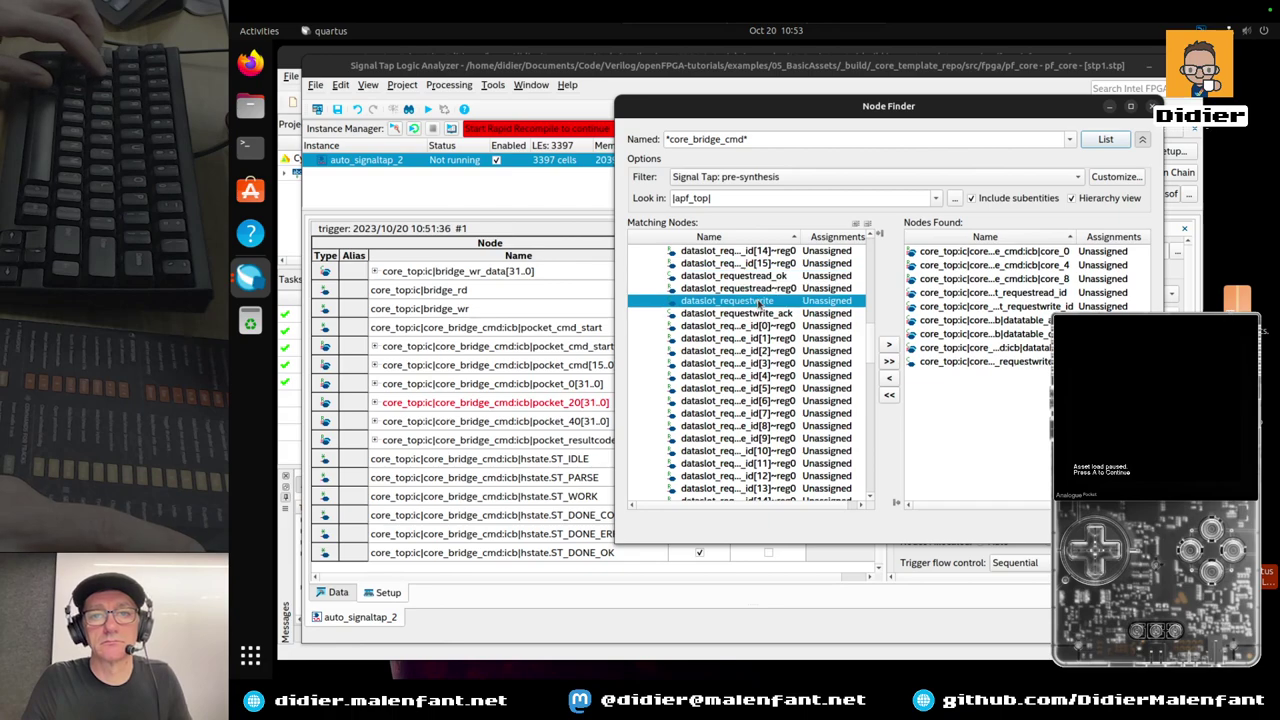
{"action": "left_click", "coordinate": [765, 277]}
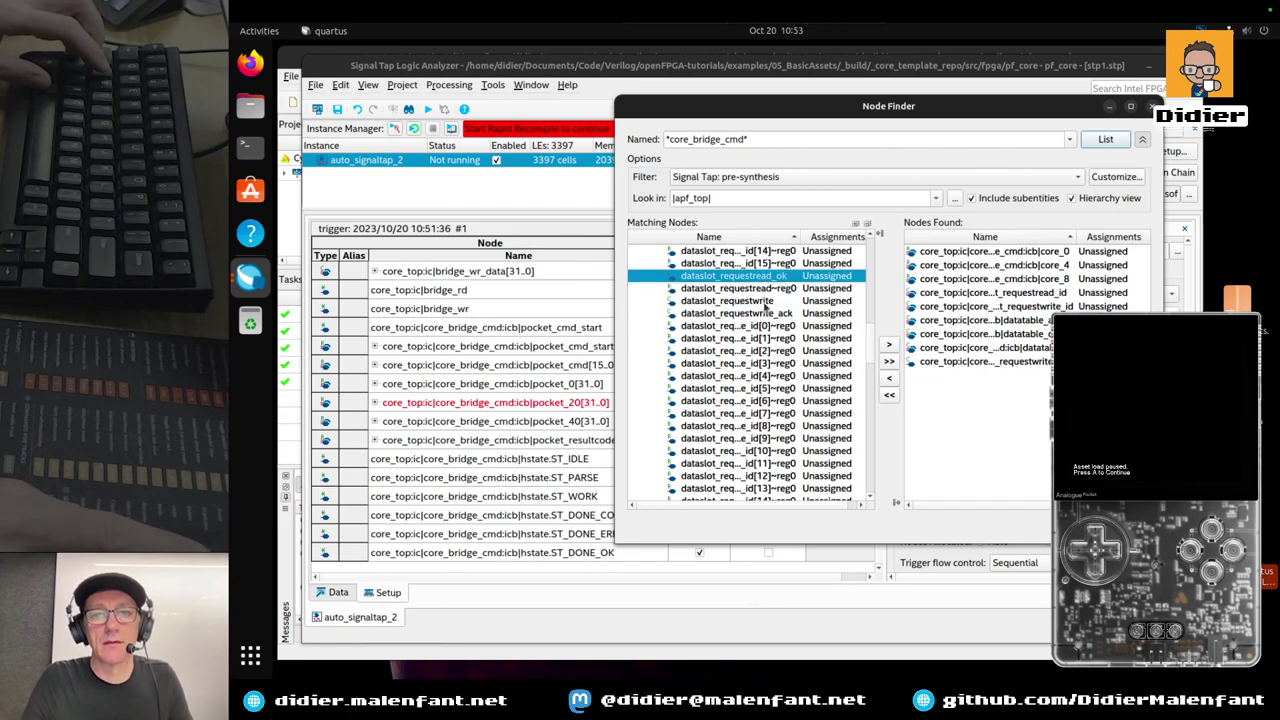
{"action": "left_click", "coordinate": [765, 300], "text": "ctrl"}
{"action": "left_click", "coordinate": [765, 313], "text": "ctrl"}
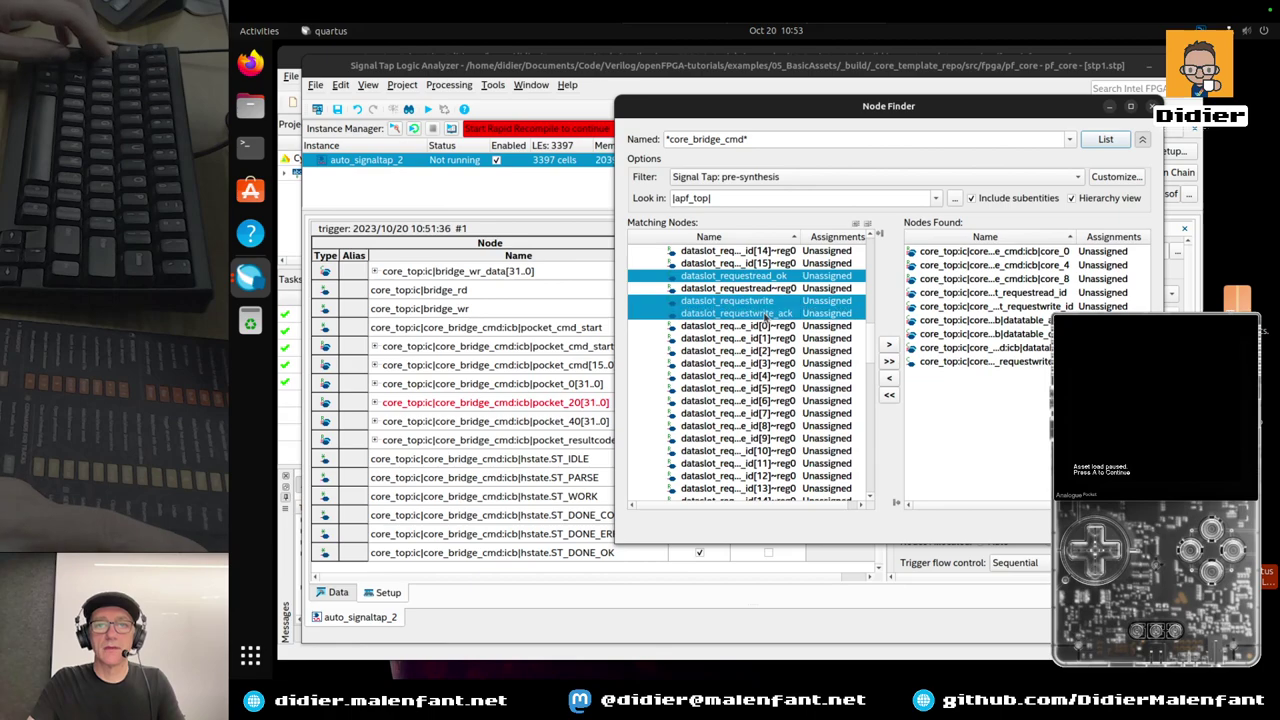
{"action": "left_click", "coordinate": [889, 345]}
Add the dataslot_allcomplete, dataslot_requestread and dataslot_requestread_ack nodes to the found nodes
{"action": "scroll", "coordinate": [871, 354], "scroll_direction": "up", "scroll_amount": 2}
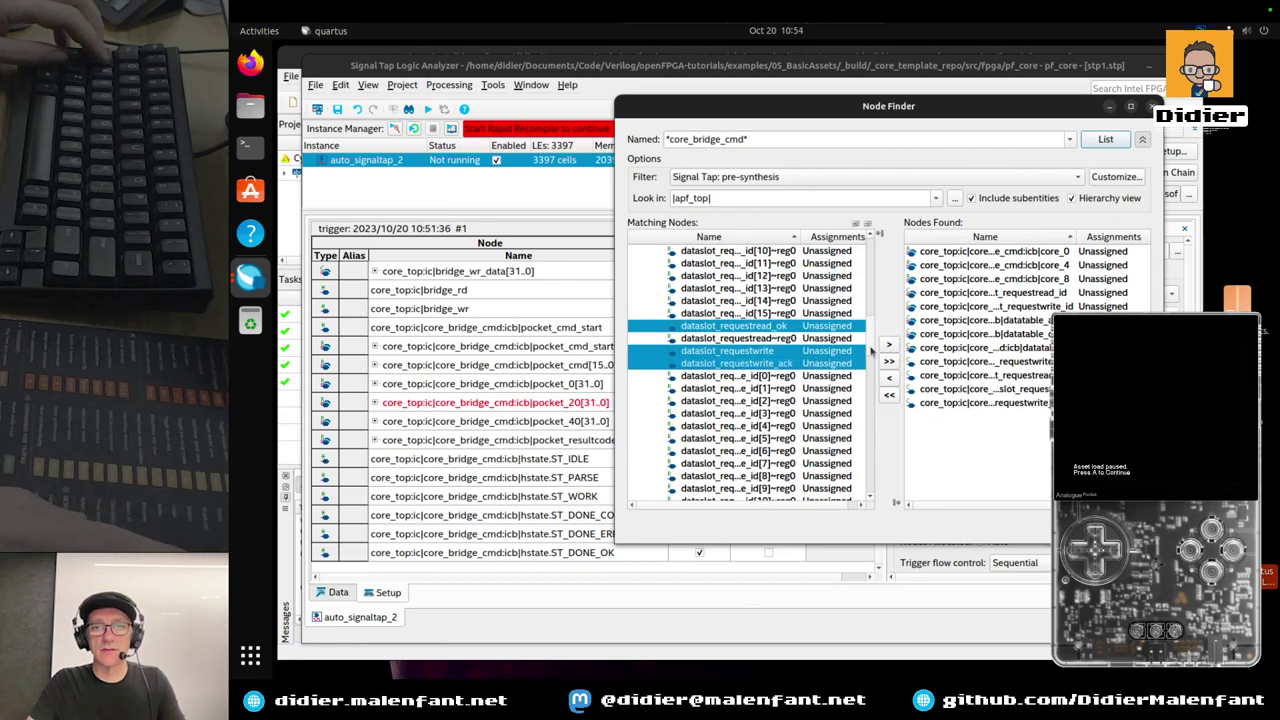
{"action": "scroll", "coordinate": [871, 350], "scroll_direction": "up", "scroll_amount": 5}
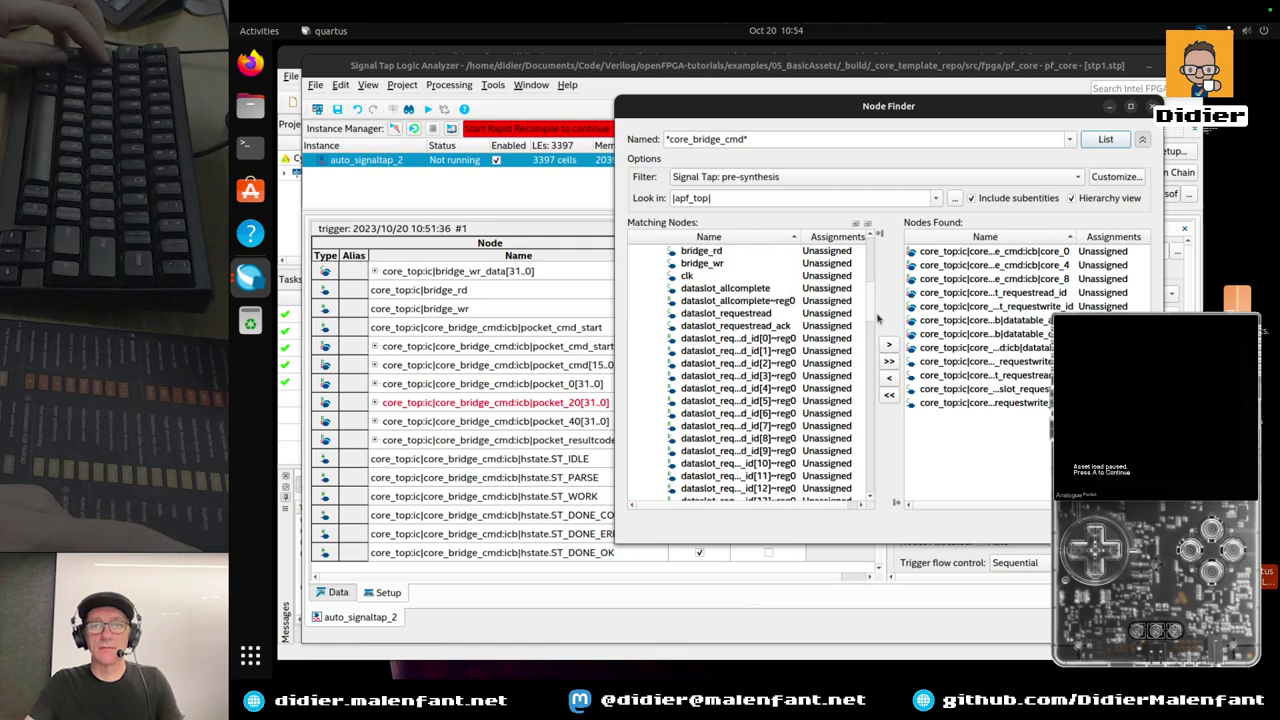
{"action": "left_click", "coordinate": [740, 289]}
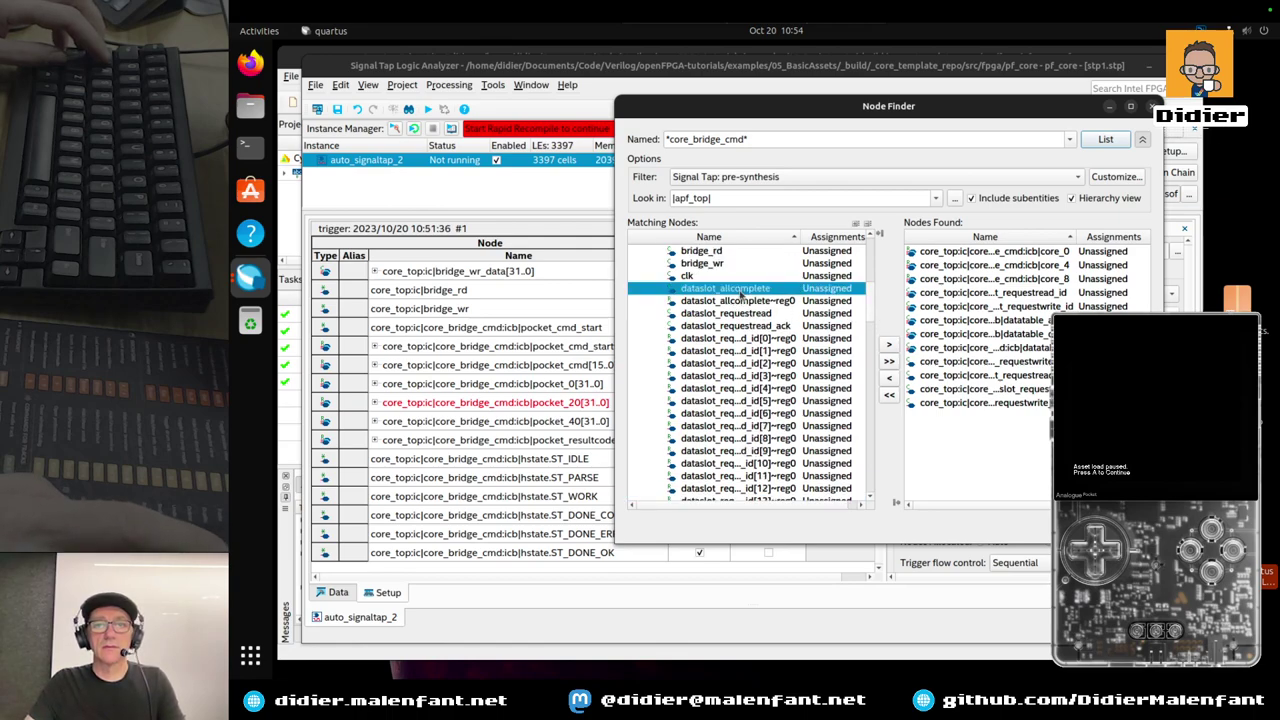
{"action": "left_click", "coordinate": [752, 314], "text": "ctrl"}
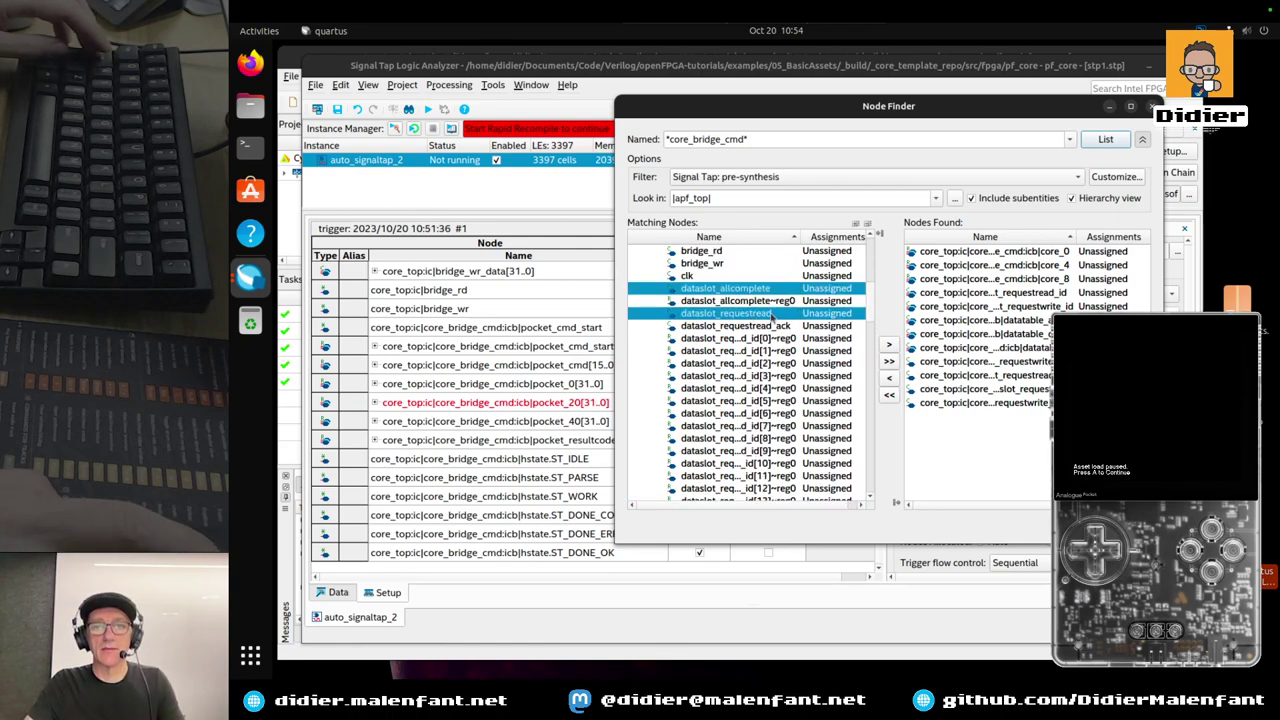
{"action": "left_click", "coordinate": [772, 326], "text": "ctrl"}
{"action": "left_click", "coordinate": [889, 345]}
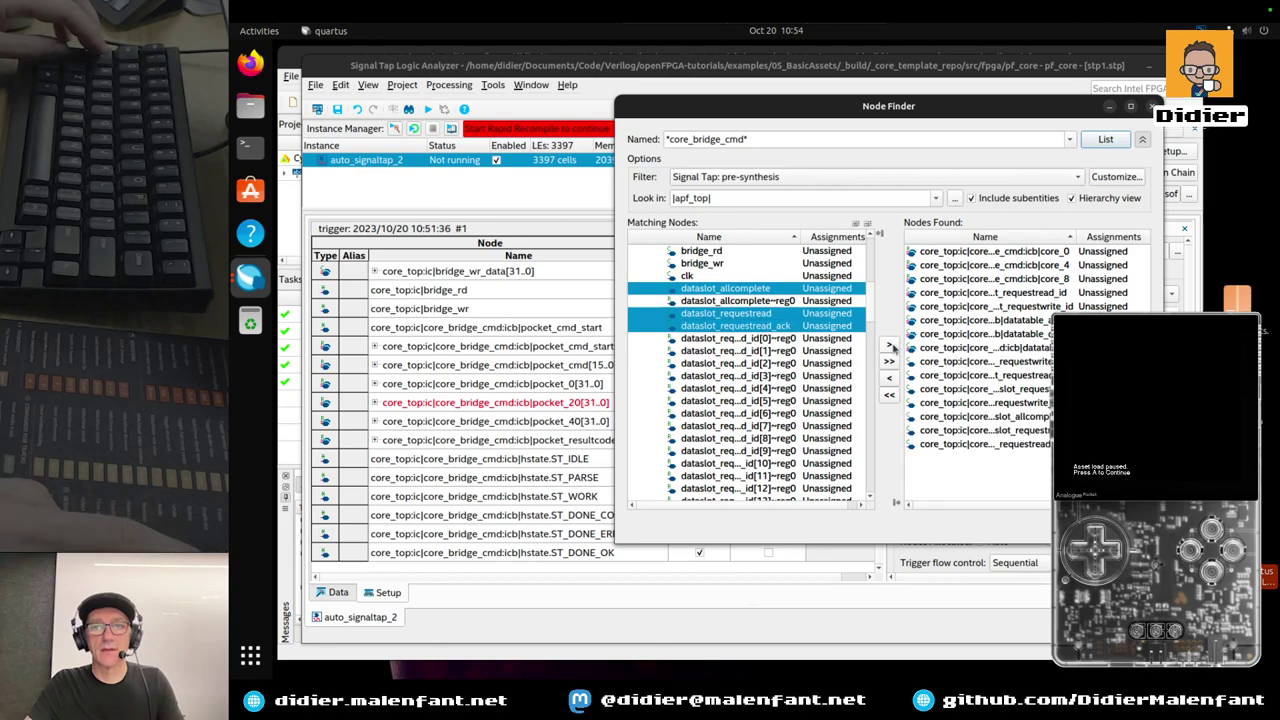
Move the Node Finder to uncover its found nodes and widen the matching nodes' Name column to fit the full names
{"action": "scroll", "coordinate": [868, 306], "scroll_direction": "up", "scroll_amount": 1}
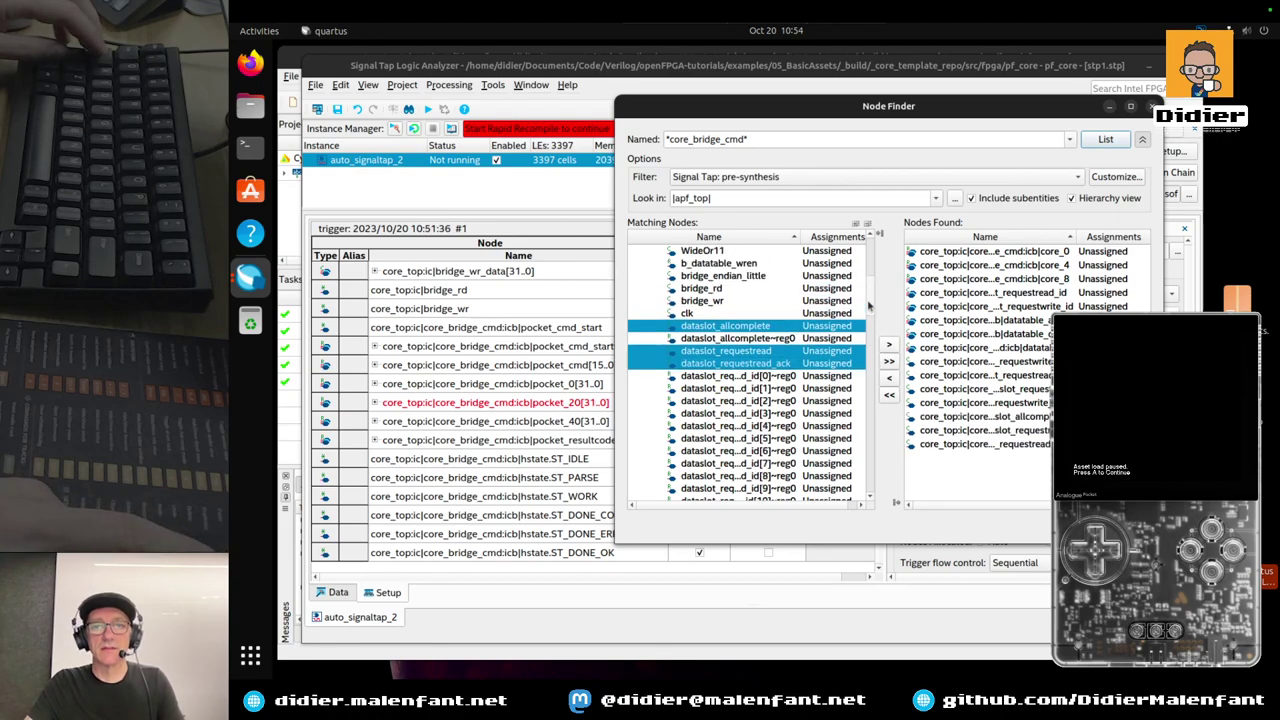
{"action": "scroll", "coordinate": [868, 306], "scroll_direction": "up", "scroll_amount": 2}
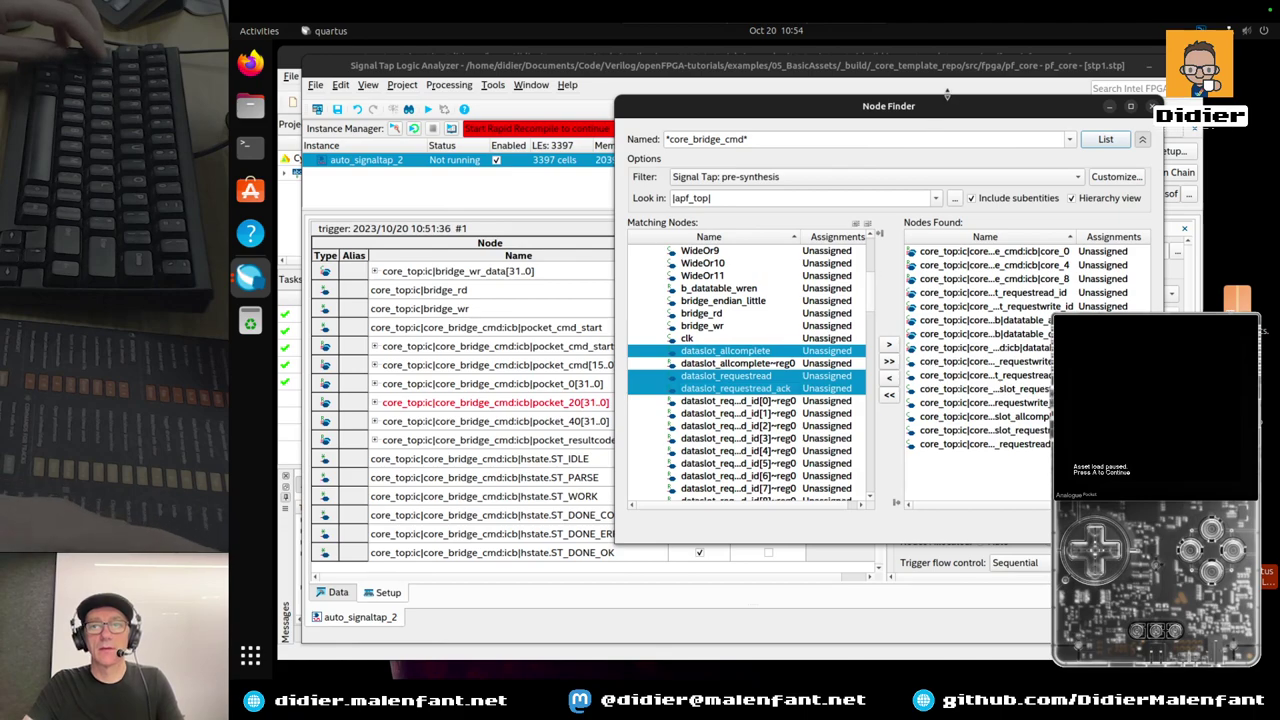
{"action": "left_click_drag", "start_coordinate": [898, 104], "coordinate": [809, 136]}
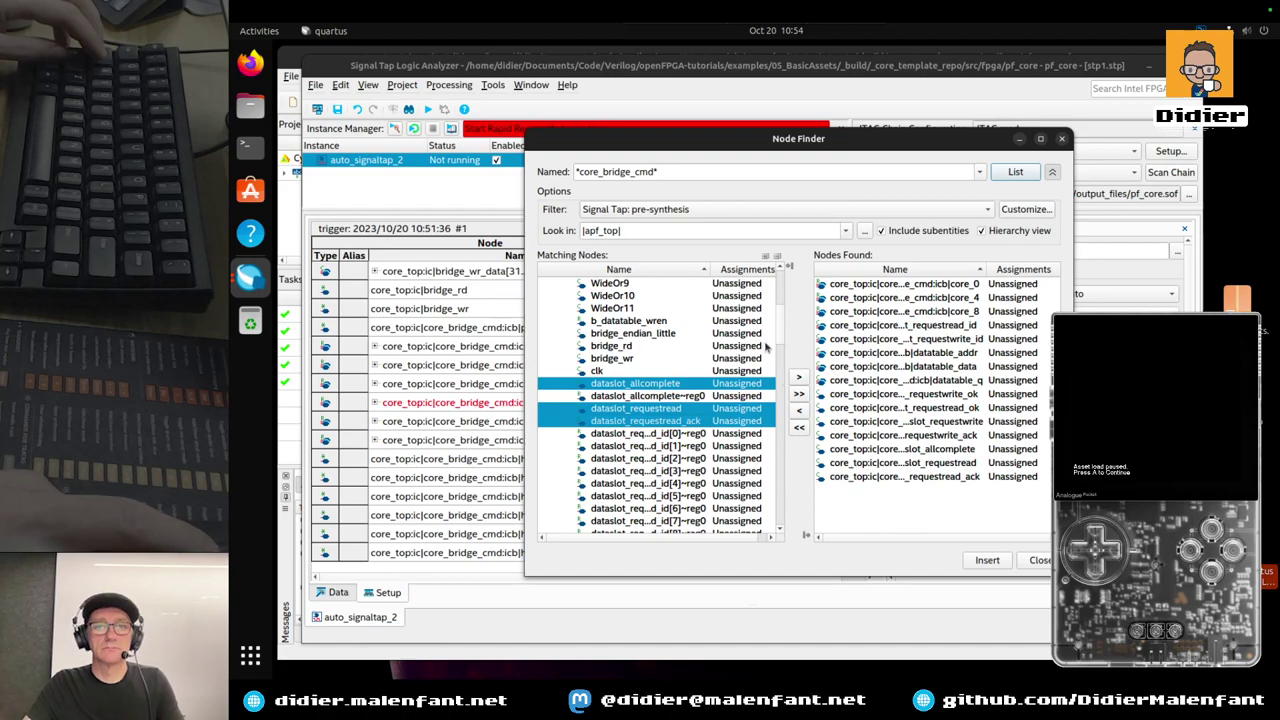
{"action": "left_click_drag", "start_coordinate": [780, 331], "coordinate": [796, 412]}
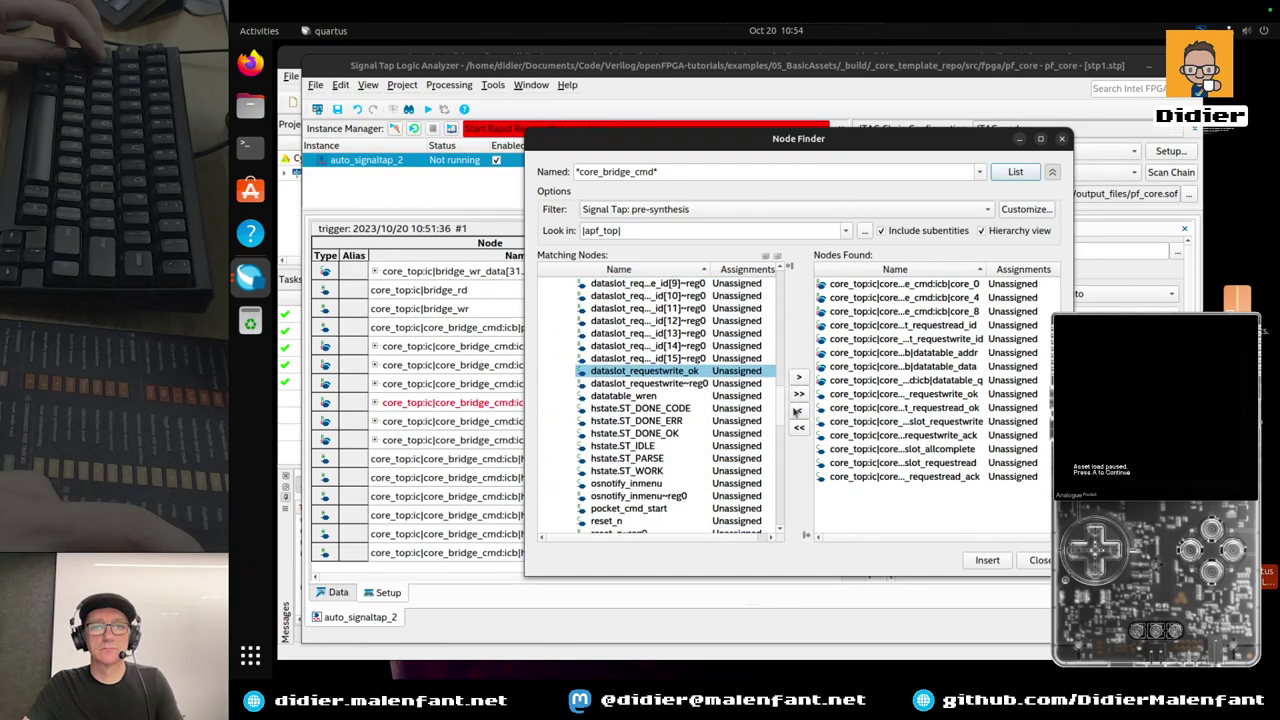
{"action": "scroll", "coordinate": [740, 350], "scroll_direction": "up", "scroll_amount": 4}
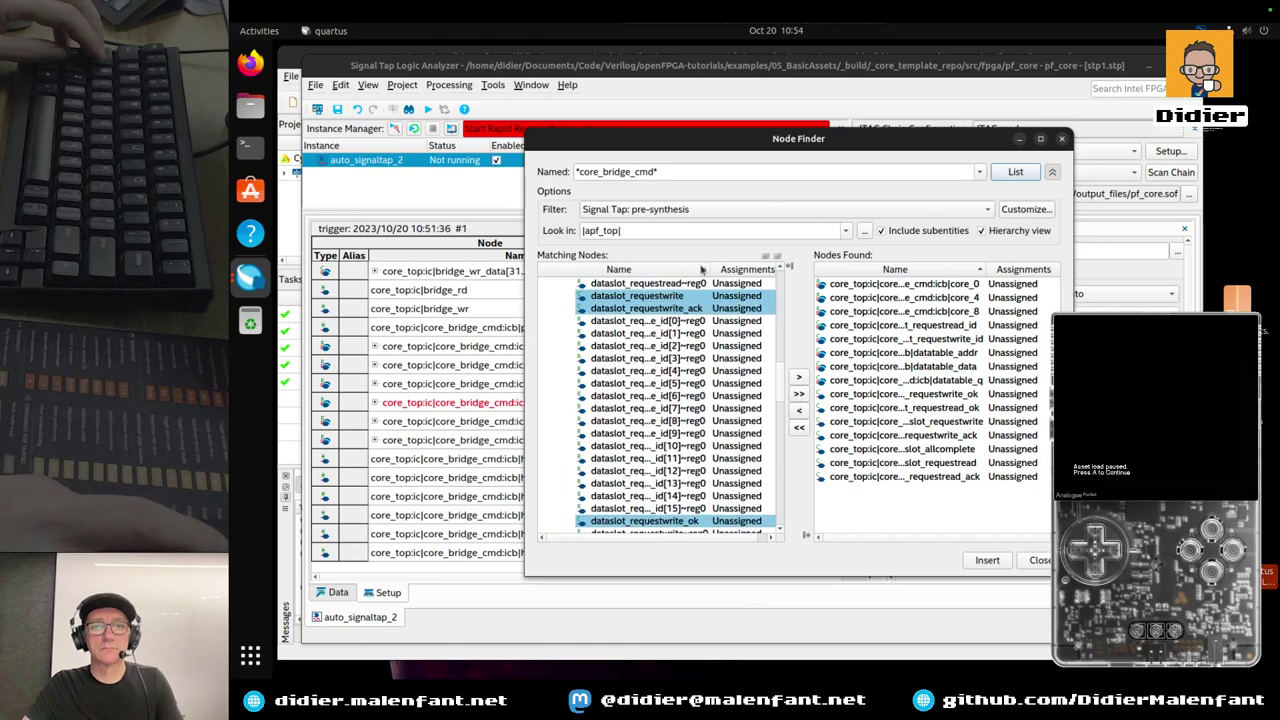
{"action": "left_click_drag", "start_coordinate": [707, 269], "coordinate": [755, 270]}
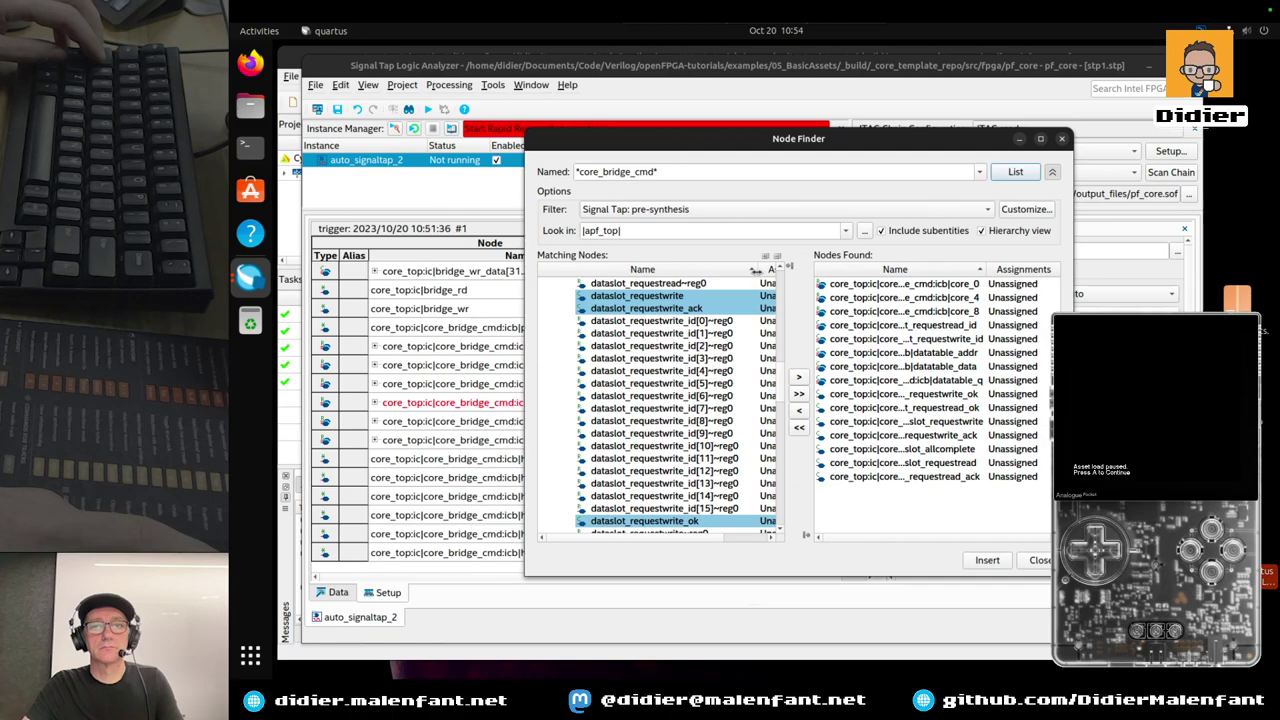
{"action": "left_click_drag", "start_coordinate": [754, 271], "coordinate": [740, 272]}
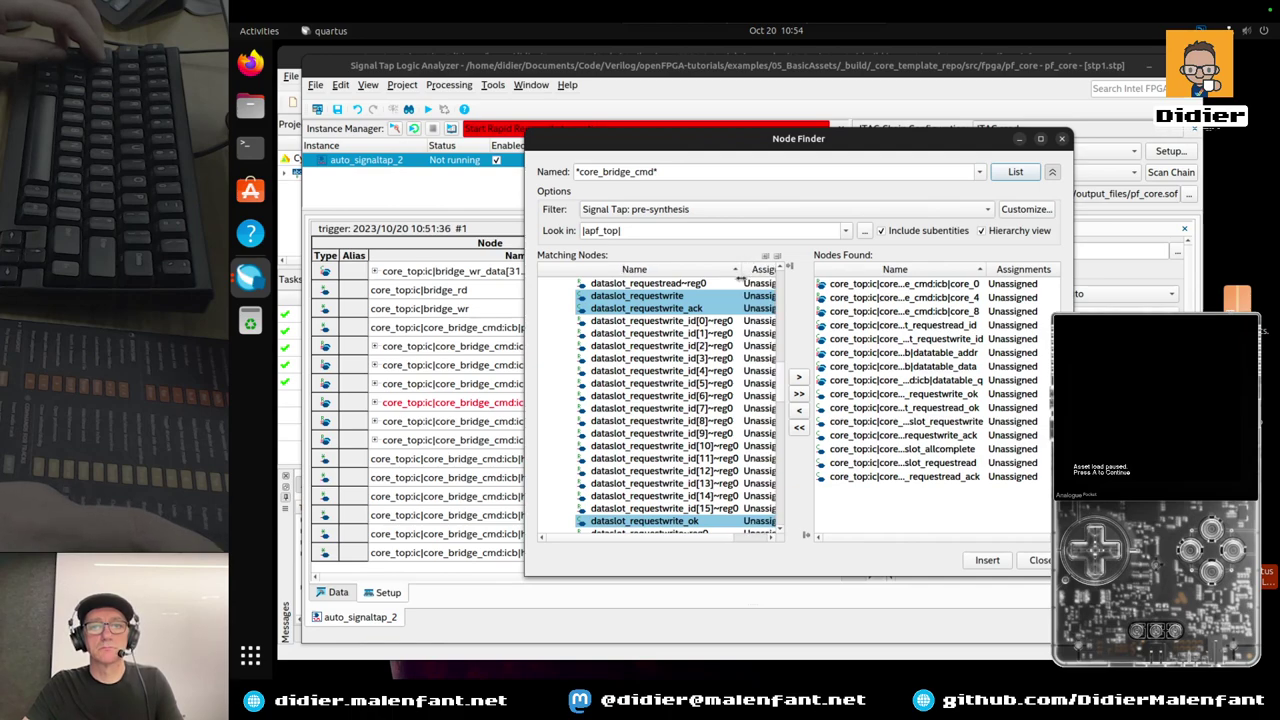
Look through the matching nodes from the dataslot_requestwrite signals down to the pocket registers for further signals to capture
{"action": "scroll", "coordinate": [781, 389], "scroll_direction": "down", "scroll_amount": 2}
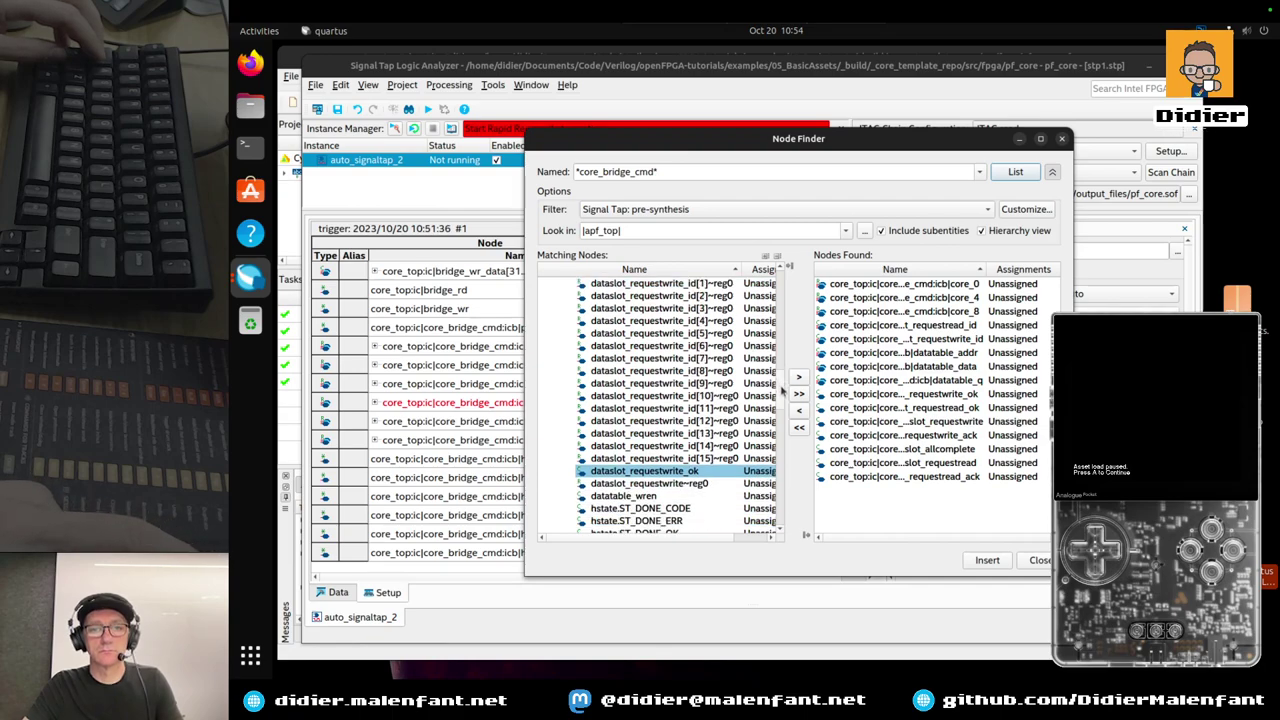
{"action": "scroll", "coordinate": [783, 389], "scroll_direction": "down", "scroll_amount": 4}
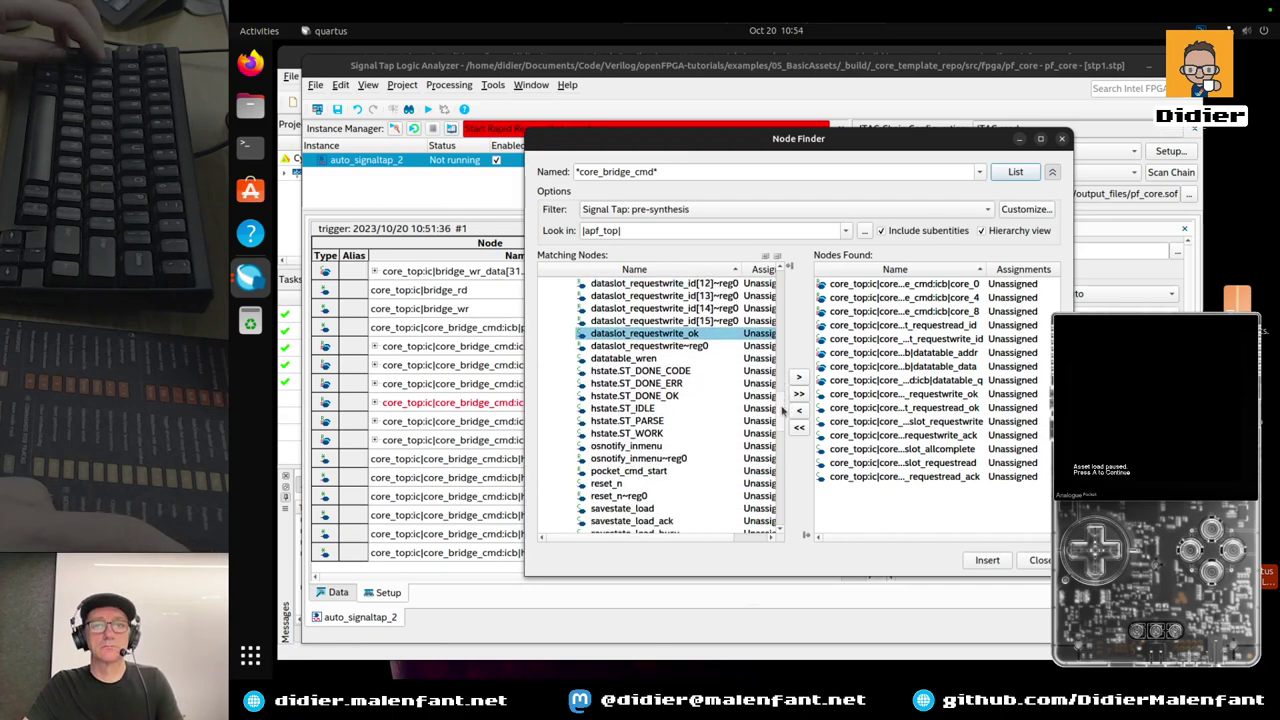
{"action": "scroll", "coordinate": [784, 411], "scroll_direction": "down", "scroll_amount": 1}
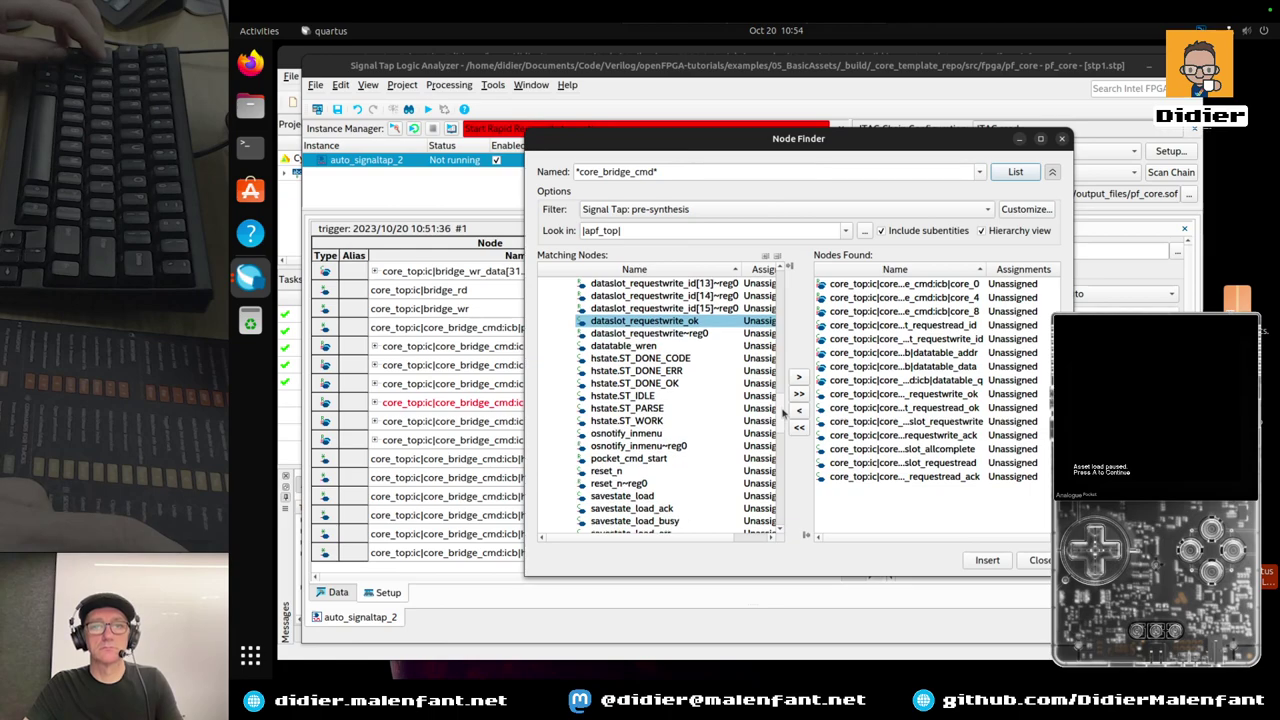
{"action": "scroll", "coordinate": [784, 415], "scroll_direction": "down", "scroll_amount": 1}
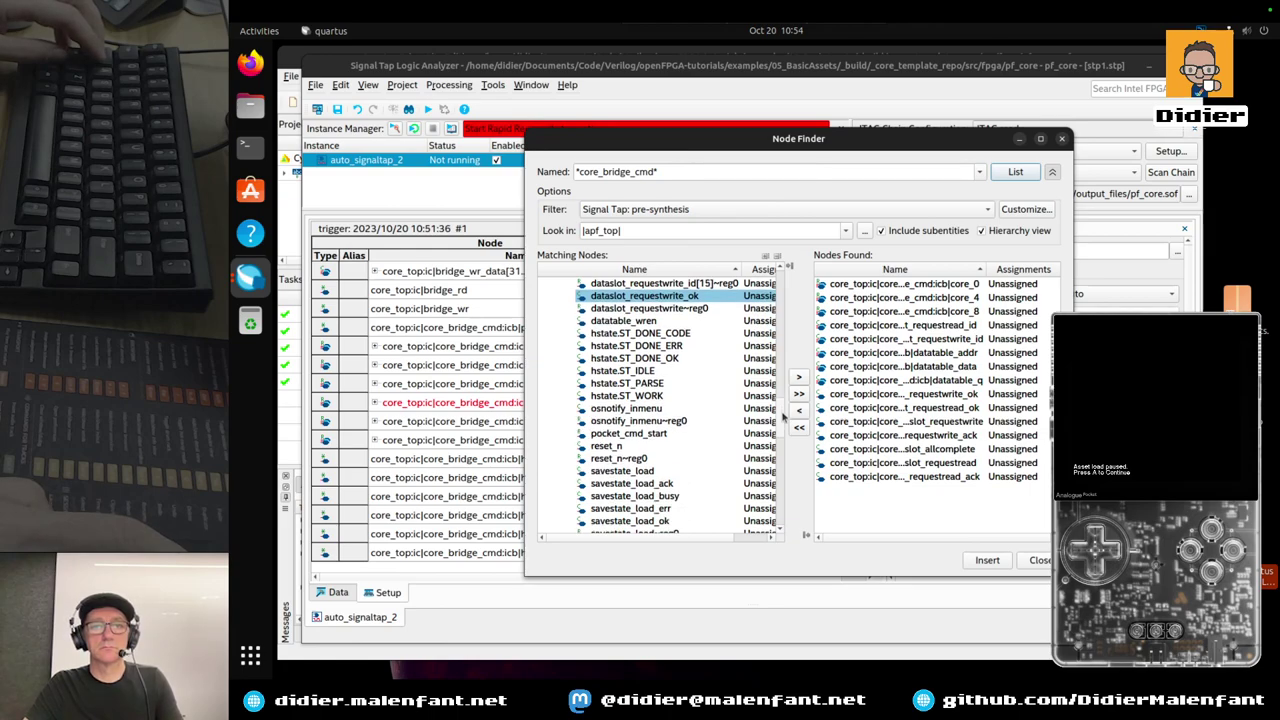
{"action": "scroll", "coordinate": [784, 415], "scroll_direction": "down", "scroll_amount": 1}
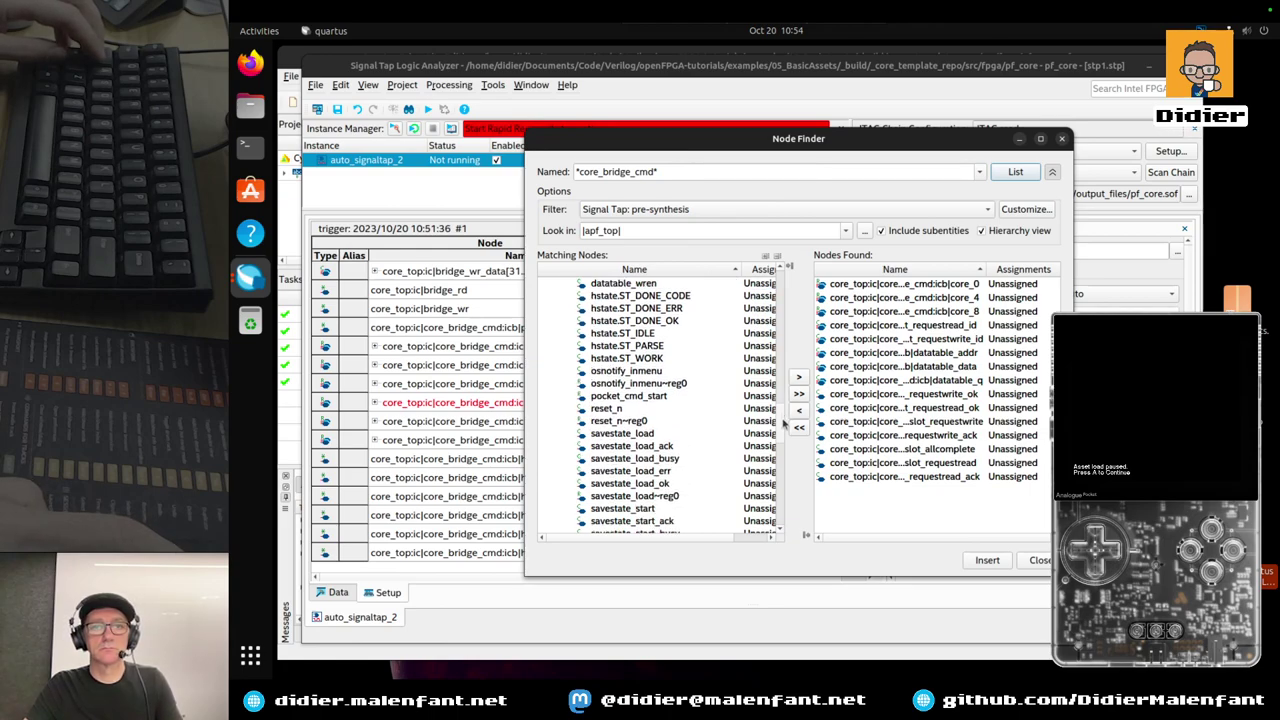
{"action": "scroll", "coordinate": [785, 425], "scroll_direction": "down", "scroll_amount": 1}
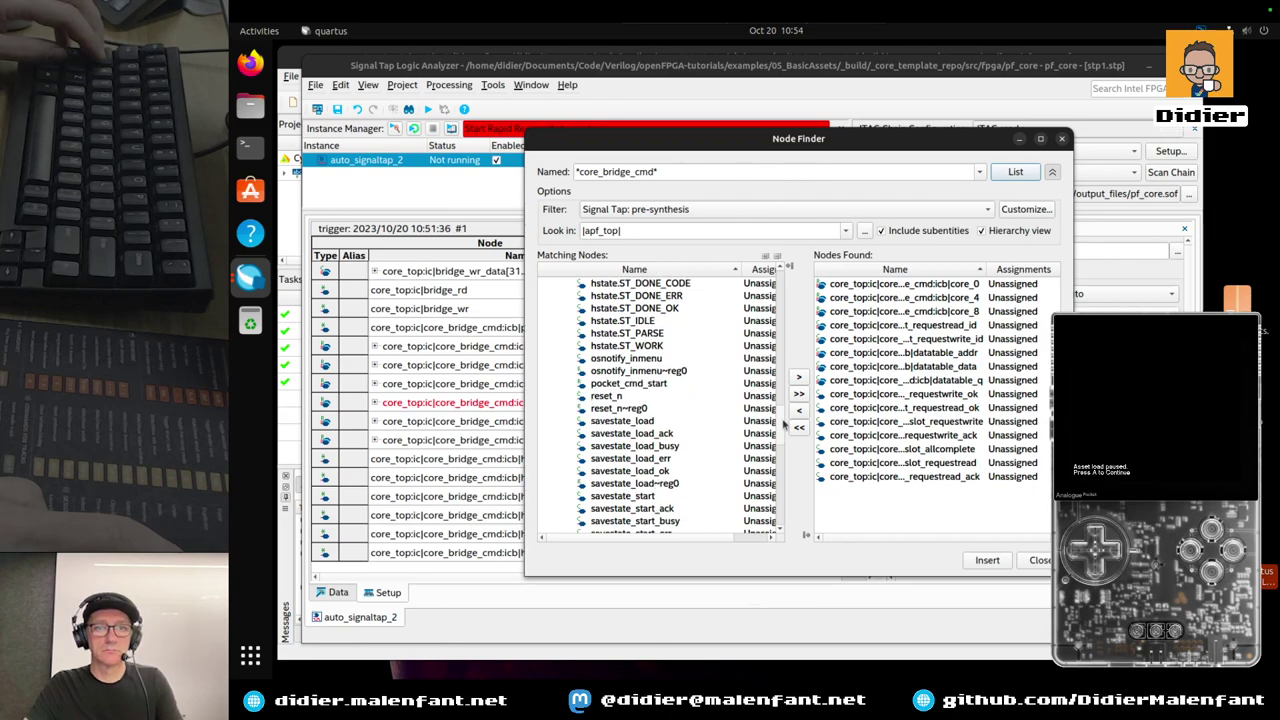
{"action": "scroll", "coordinate": [785, 425], "scroll_direction": "down", "scroll_amount": 5}
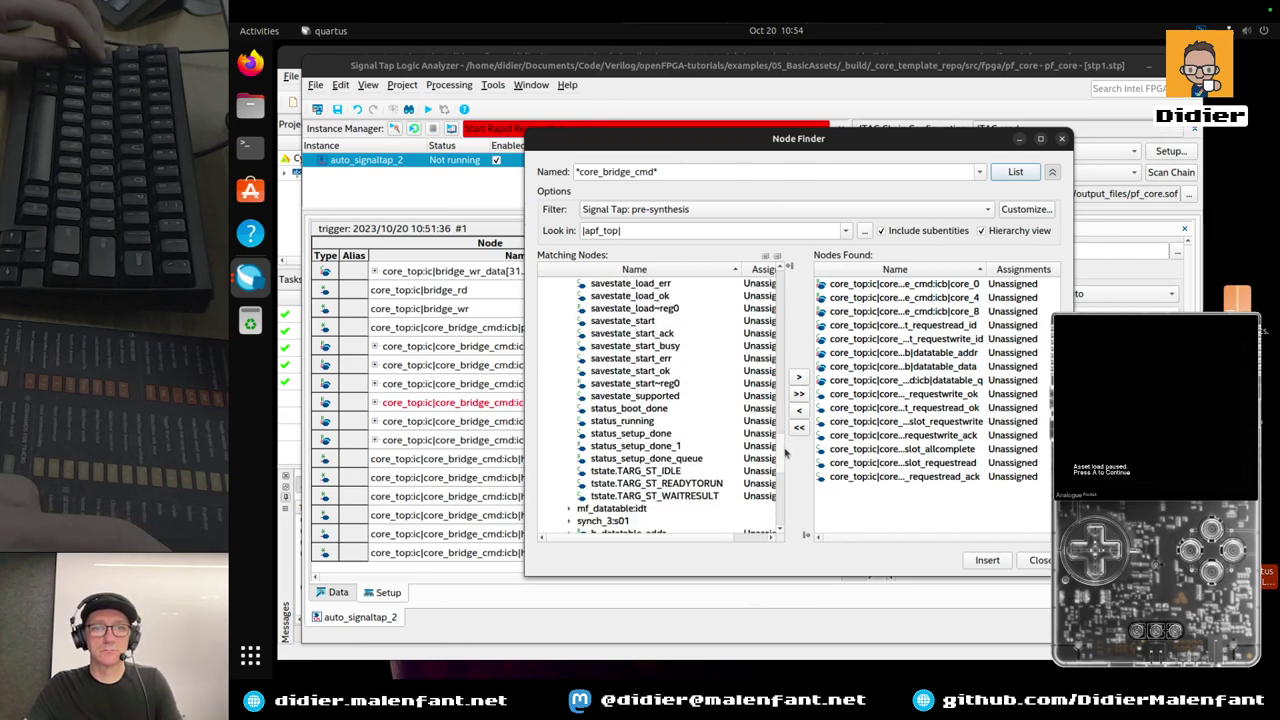
{"action": "scroll", "coordinate": [785, 455], "scroll_direction": "down", "scroll_amount": 1}
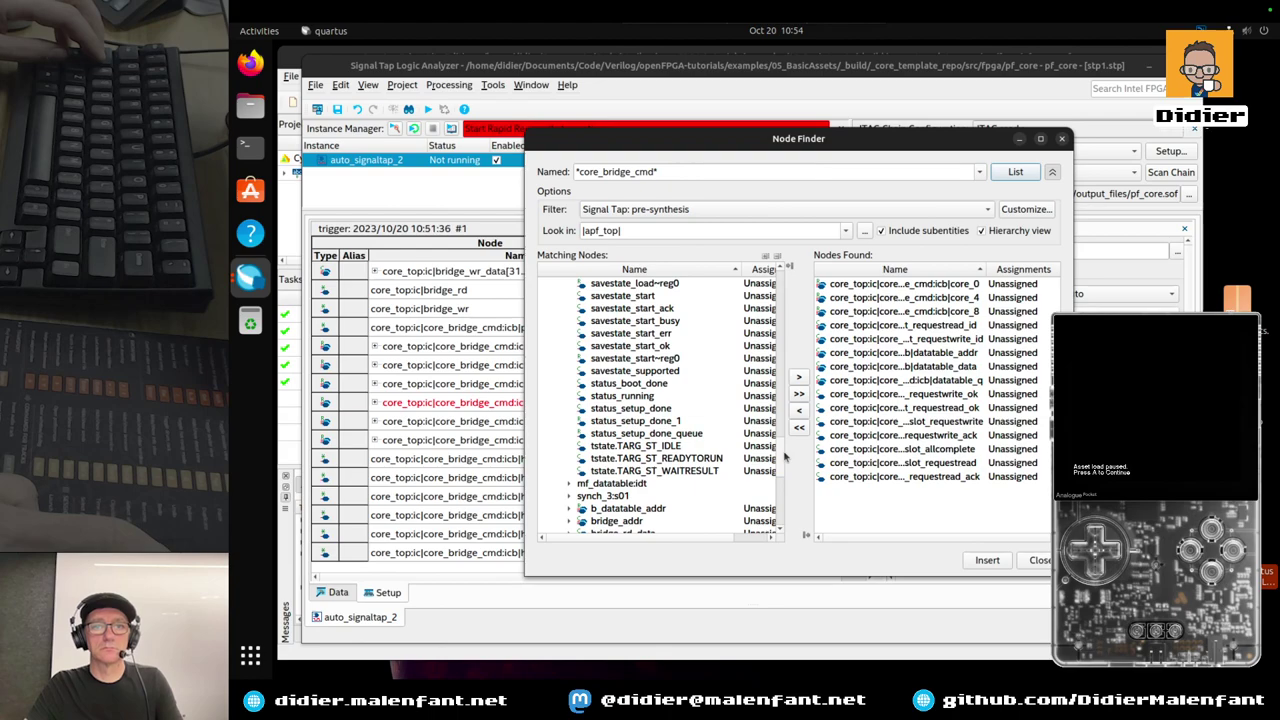
{"action": "scroll", "coordinate": [785, 460], "scroll_direction": "down", "scroll_amount": 3}
{"action": "scroll", "coordinate": [785, 470], "scroll_direction": "down", "scroll_amount": 1}
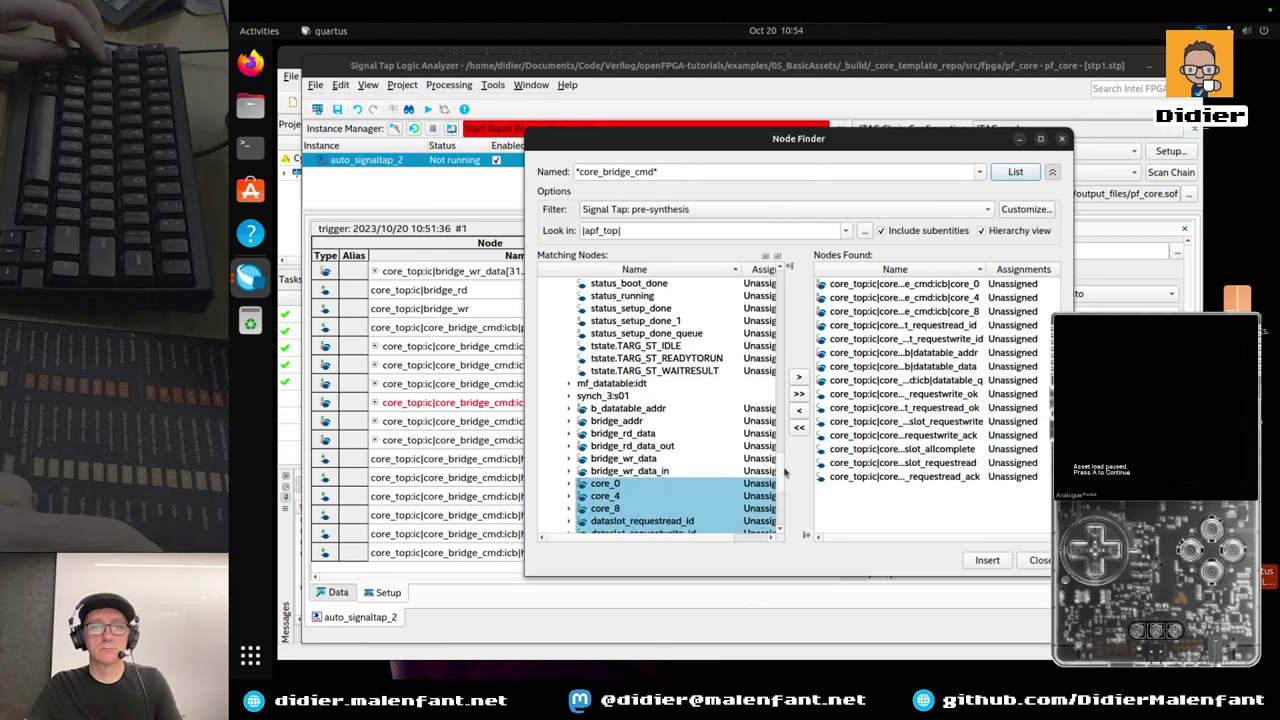
{"action": "scroll", "coordinate": [785, 478], "scroll_direction": "down", "scroll_amount": 1}
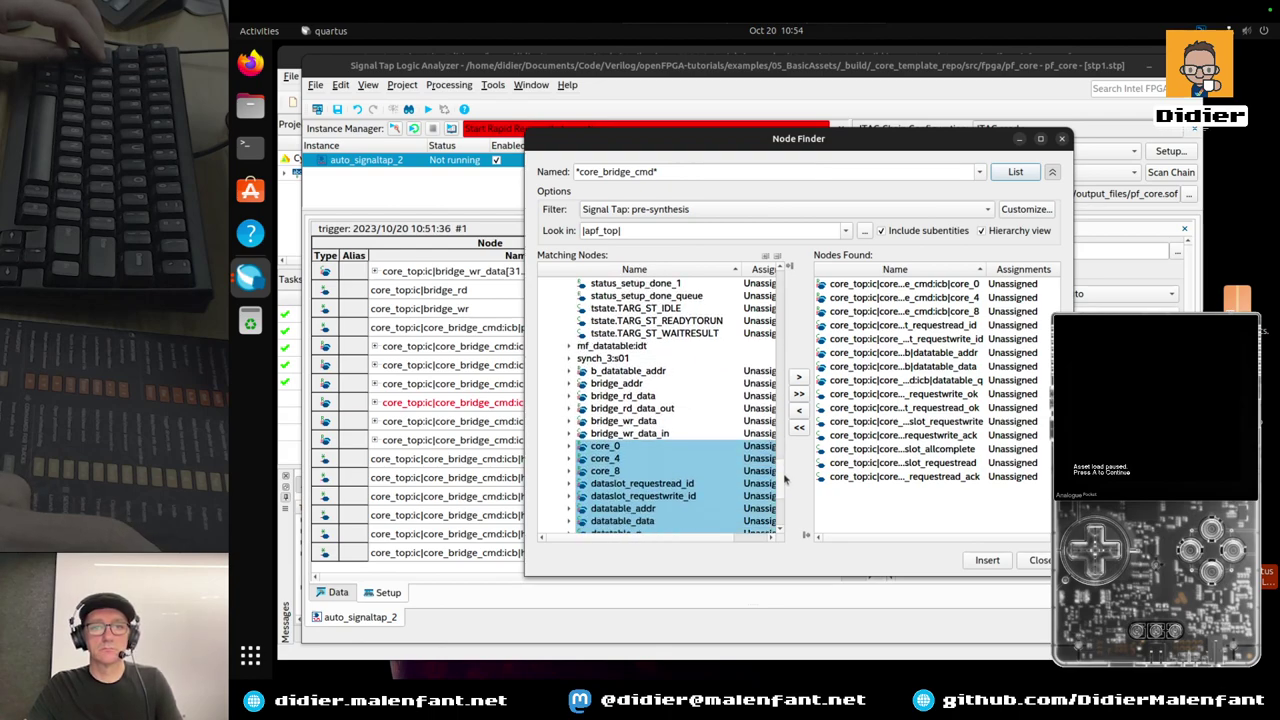
{"action": "scroll", "coordinate": [785, 481], "scroll_direction": "down", "scroll_amount": 1}
{"action": "scroll", "coordinate": [785, 483], "scroll_direction": "down", "scroll_amount": 3}
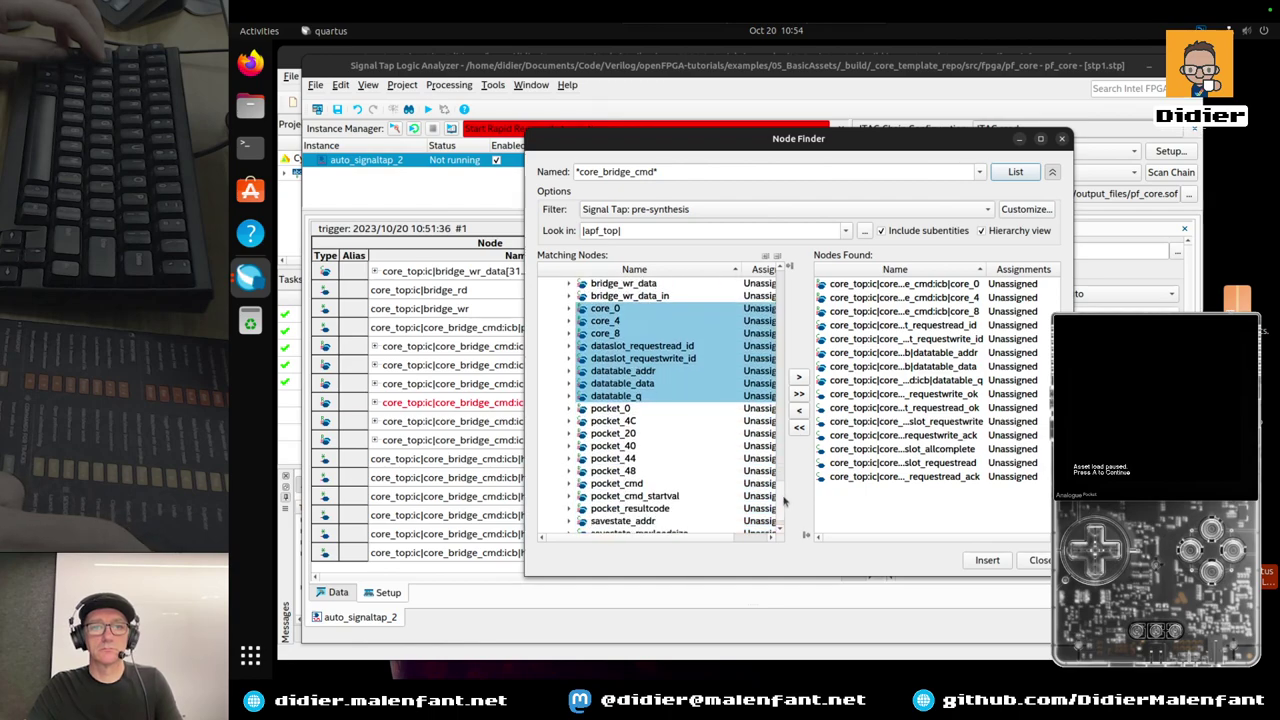
Try to add the pocket_40, pocket_44, pocket_48 and pocket_4C nodes to the found nodes
{"action": "left_click_drag", "start_coordinate": [665, 139], "coordinate": [711, 125]}
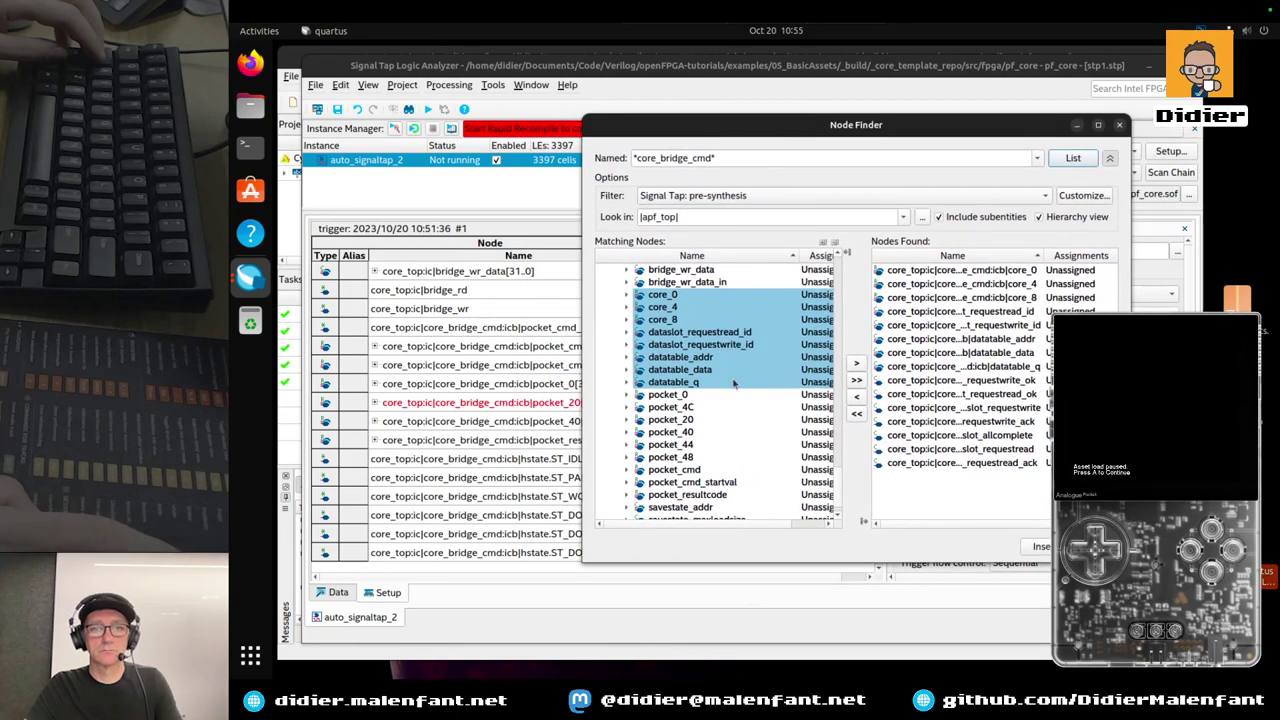
{"action": "left_click_drag", "start_coordinate": [738, 126], "coordinate": [705, 127]}
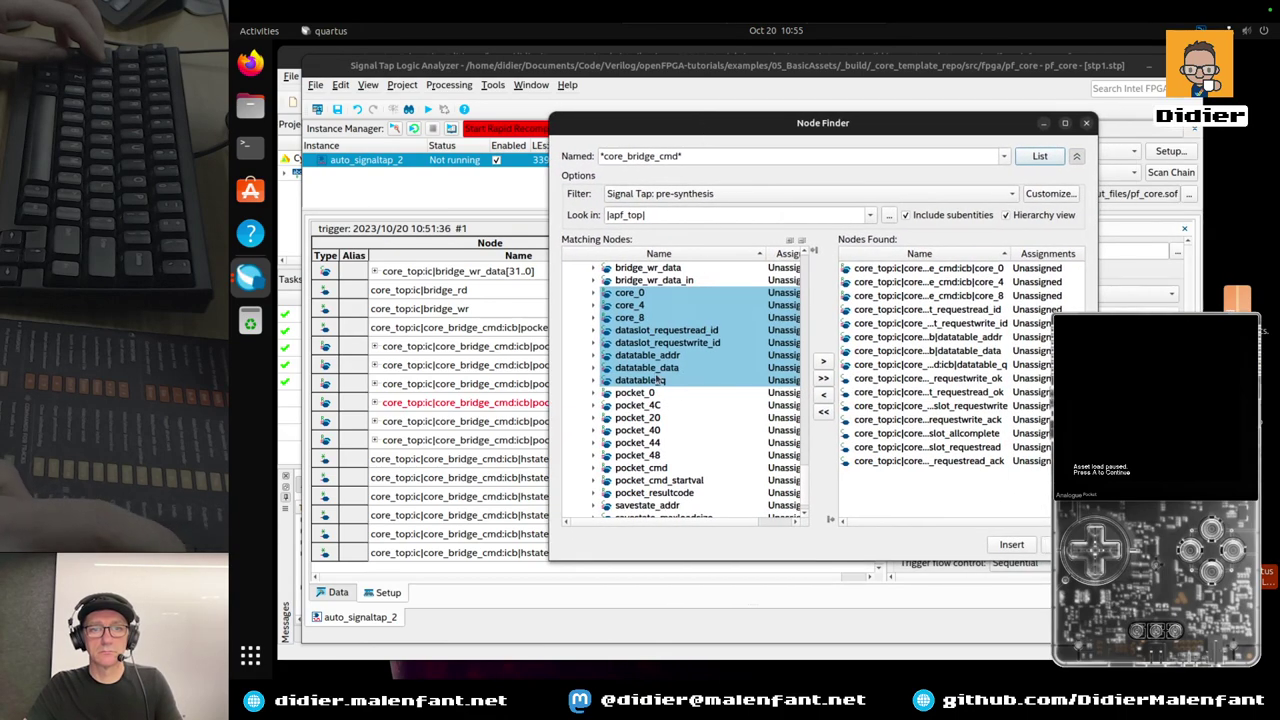
{"action": "left_click", "coordinate": [660, 443], "text": "ctrl"}
{"action": "left_click", "coordinate": [660, 443], "text": "ctrl"}
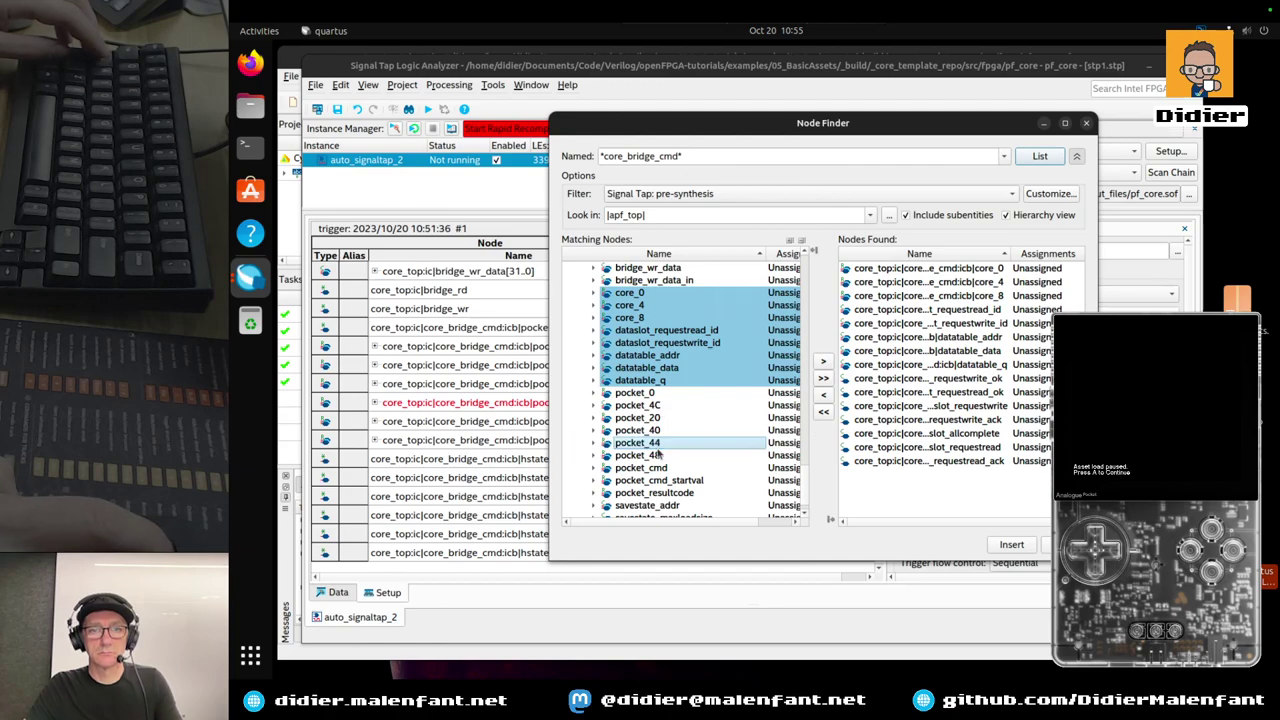
{"action": "left_click", "coordinate": [660, 393], "text": "ctrl"}
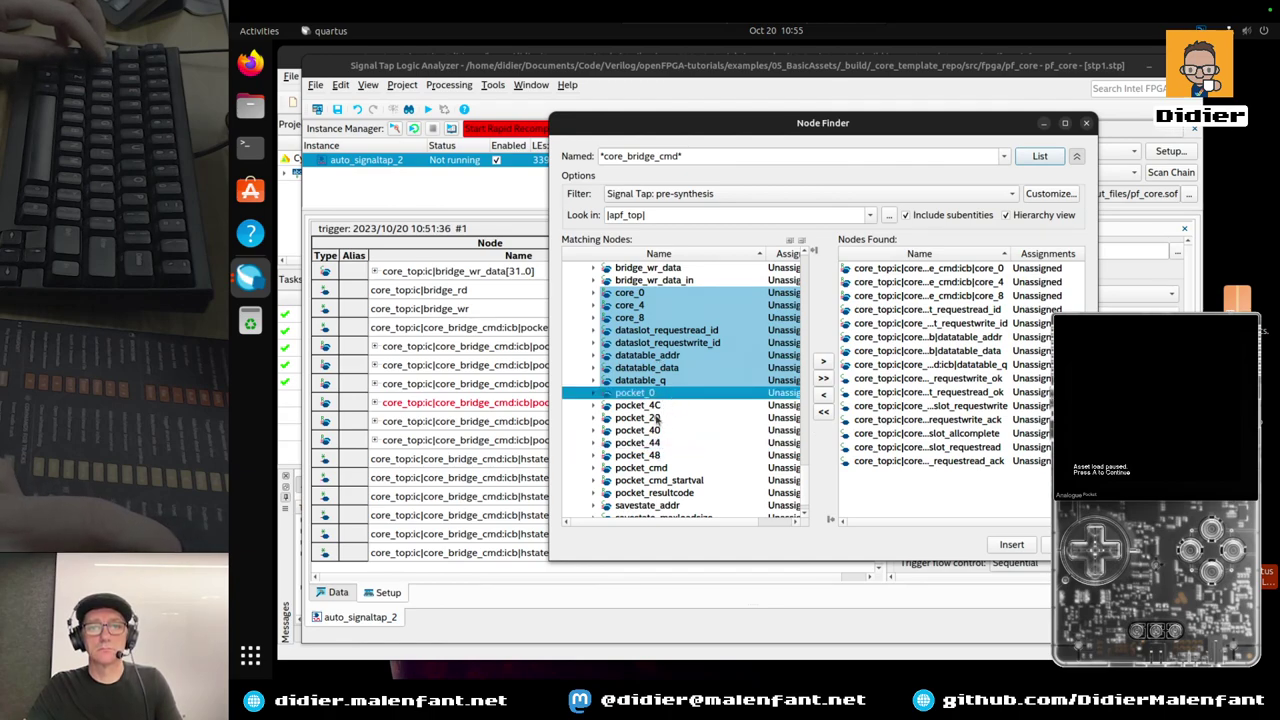
{"action": "left_click", "coordinate": [659, 418], "text": "ctrl"}
{"action": "left_click", "coordinate": [658, 430], "text": "ctrl"}
{"action": "left_click", "coordinate": [657, 443], "text": "ctrl"}
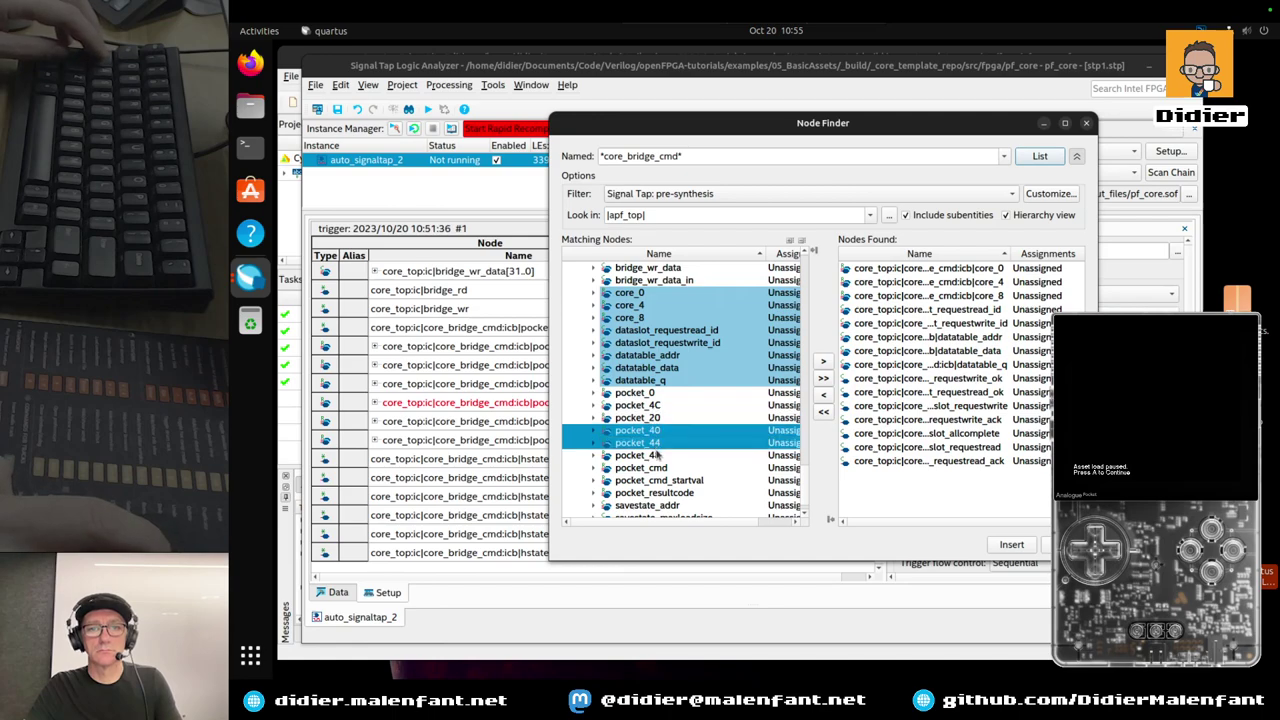
{"action": "left_click", "coordinate": [658, 455], "text": "ctrl"}
{"action": "left_click", "coordinate": [650, 405], "text": "ctrl"}
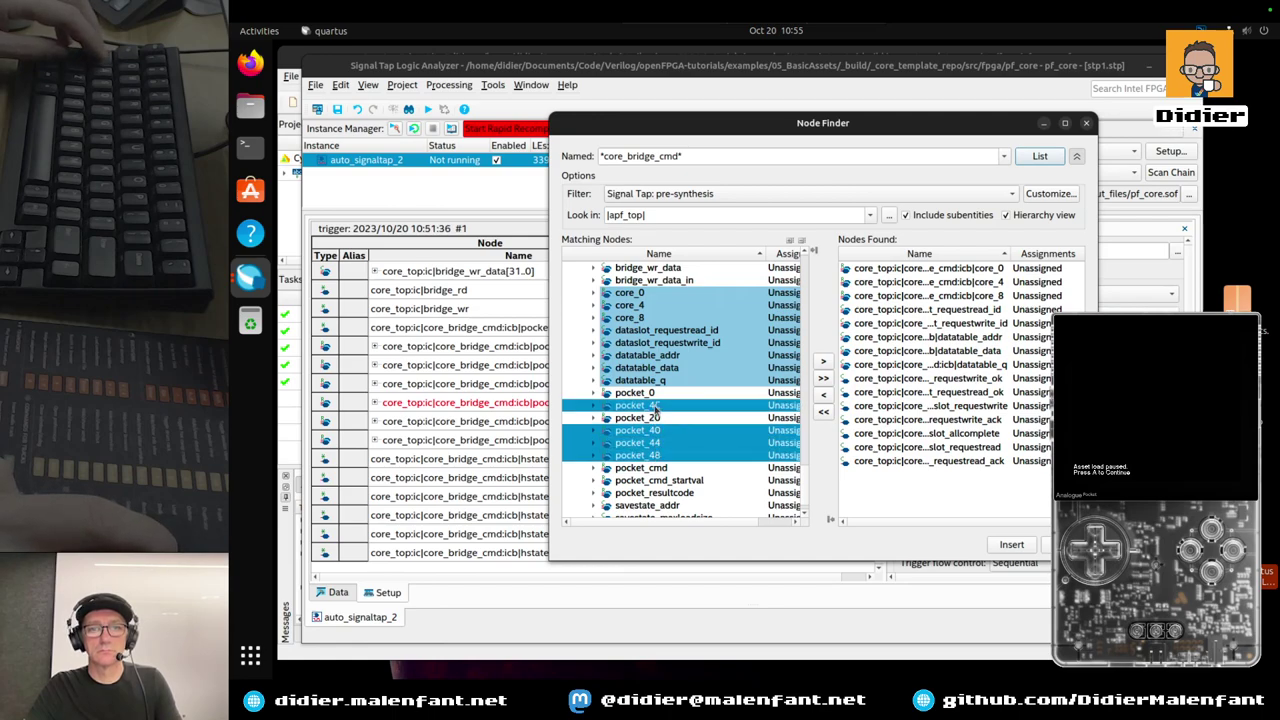
{"action": "left_click", "coordinate": [823, 378]}
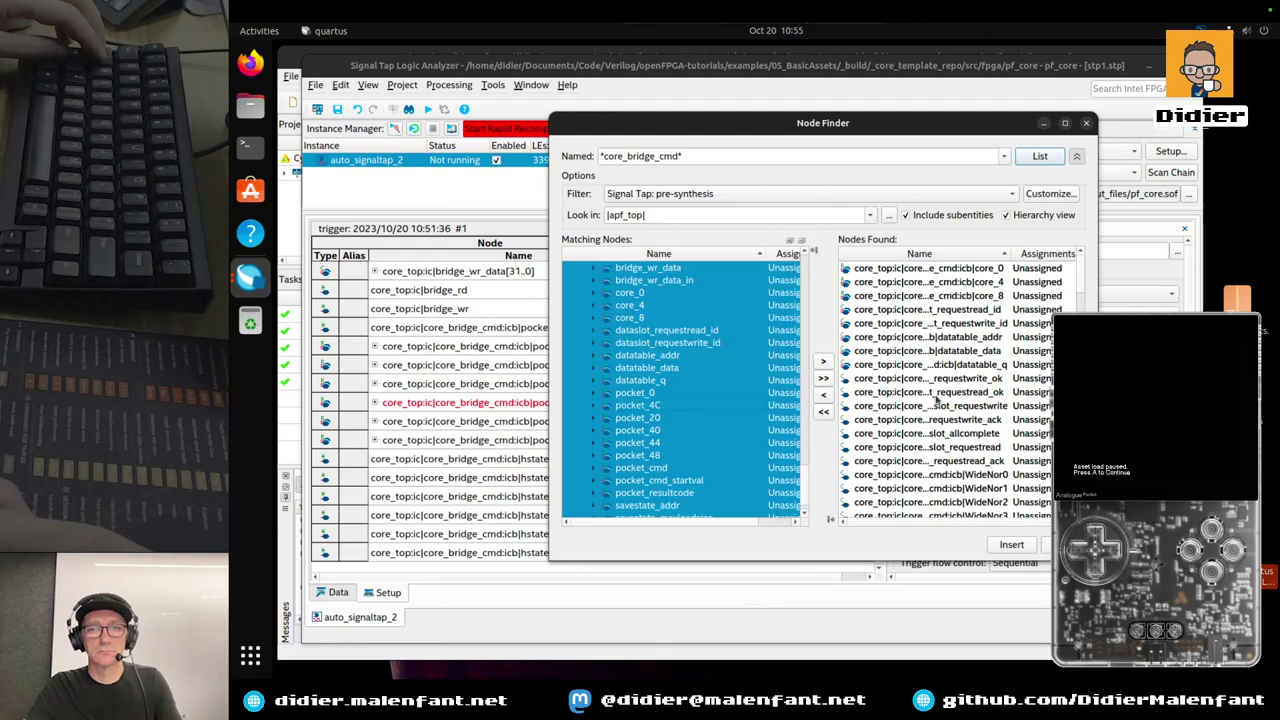
Remove every core_bridge_cmd node from the found nodes, from core_0 through savestate_size
{"action": "scroll", "coordinate": [963, 407], "scroll_direction": "down", "scroll_amount": 5}
{"action": "scroll", "coordinate": [963, 407], "scroll_direction": "up", "scroll_amount": 5}
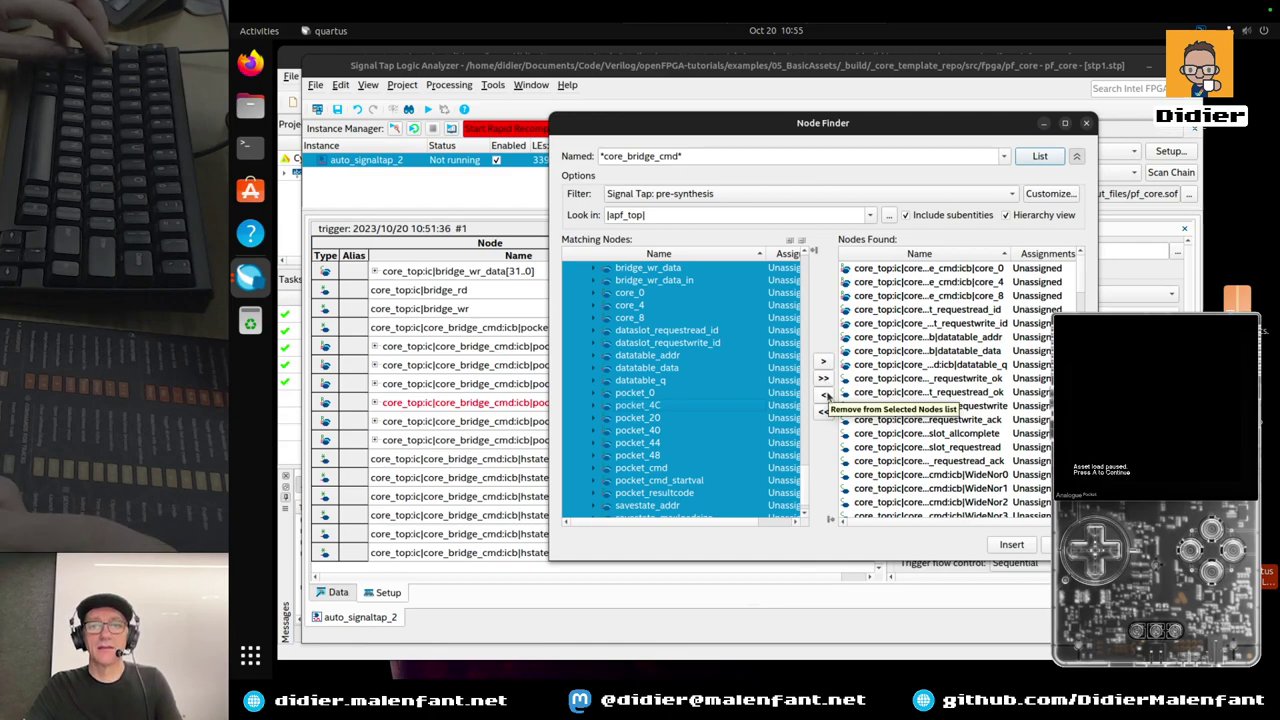
{"action": "left_click", "coordinate": [903, 380]}
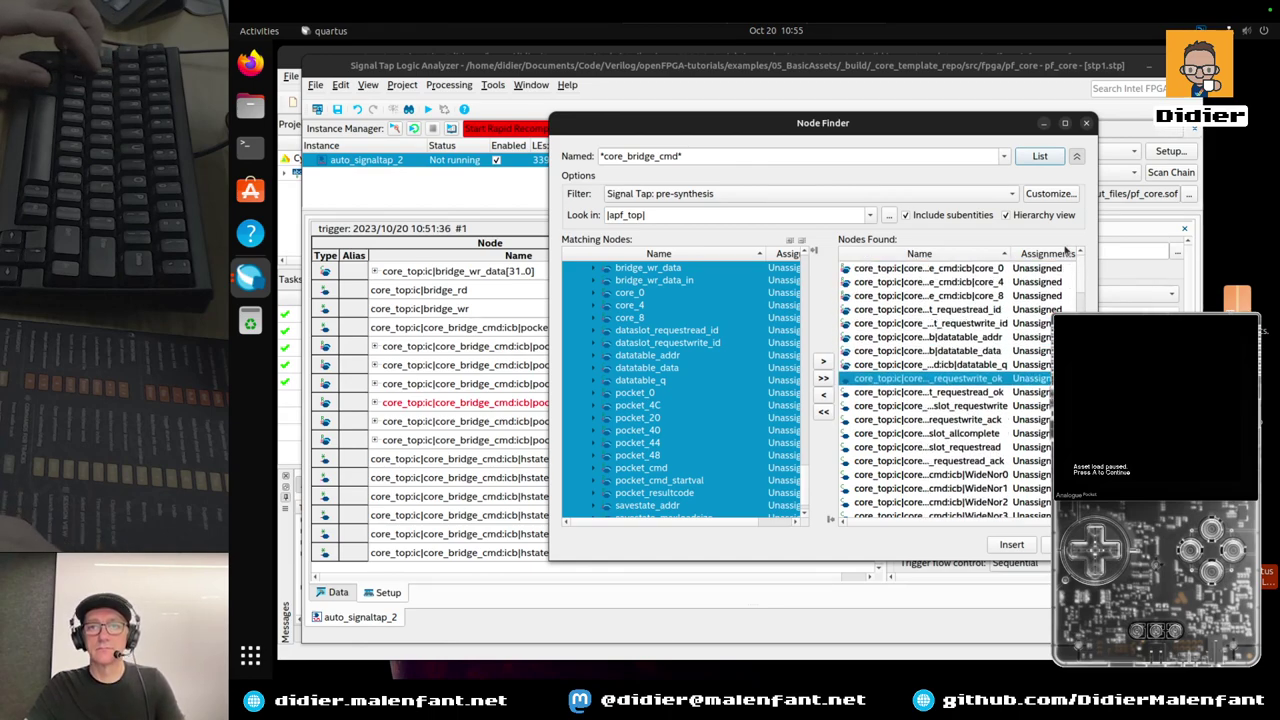
{"action": "left_click", "coordinate": [997, 268]}
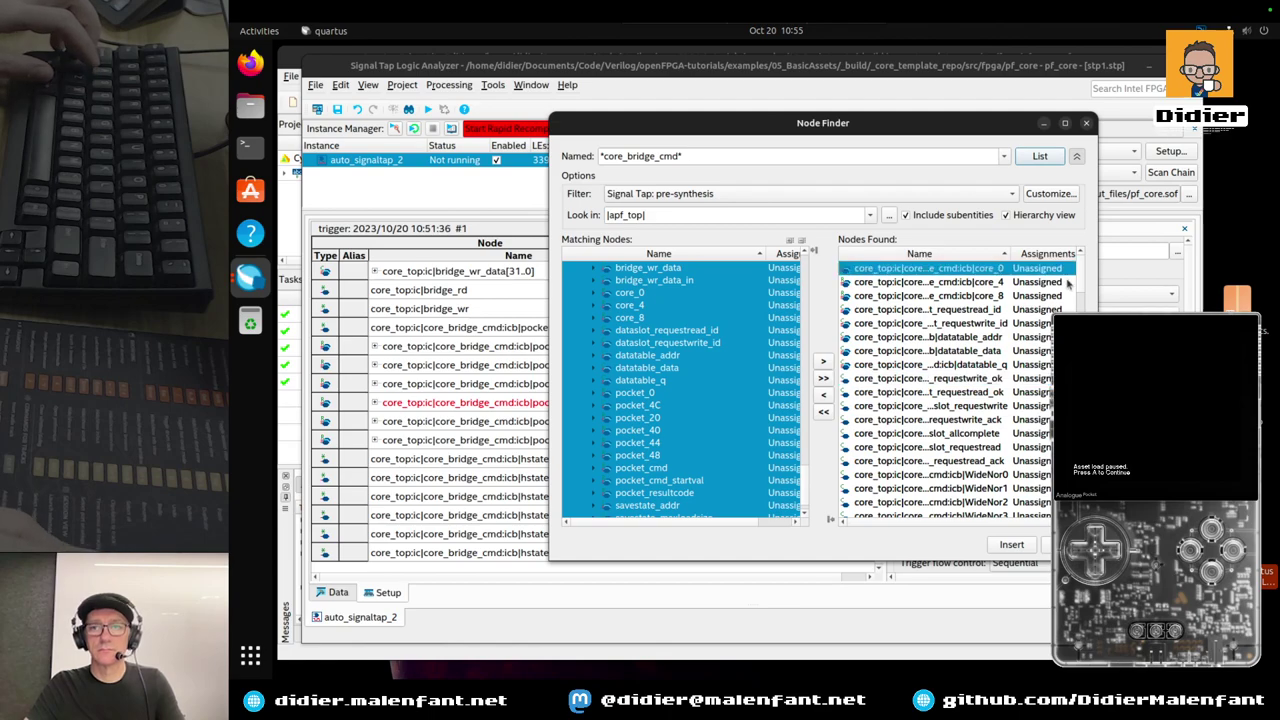
{"action": "scroll", "coordinate": [960, 400], "scroll_direction": "down", "scroll_amount": 5}
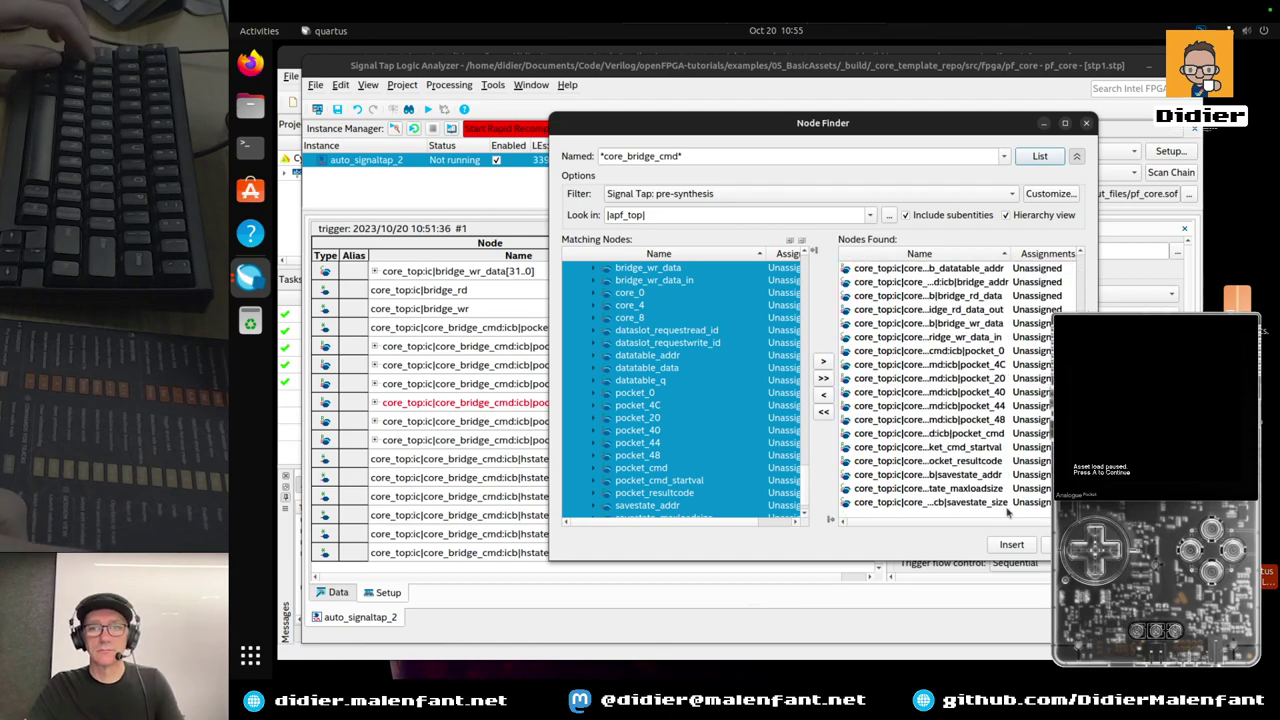
{"action": "left_click", "coordinate": [981, 503], "text": "shift"}
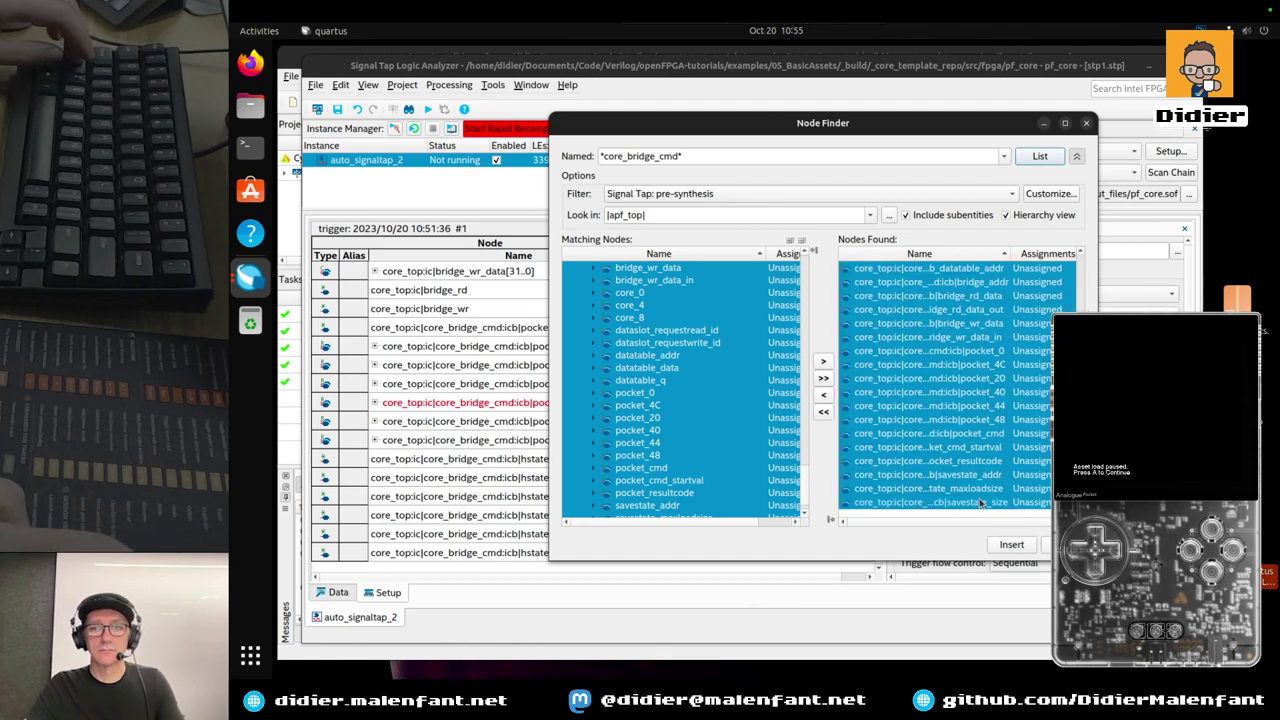
{"action": "left_click", "coordinate": [826, 398]}
{"action": "left_click", "coordinate": [768, 355]}
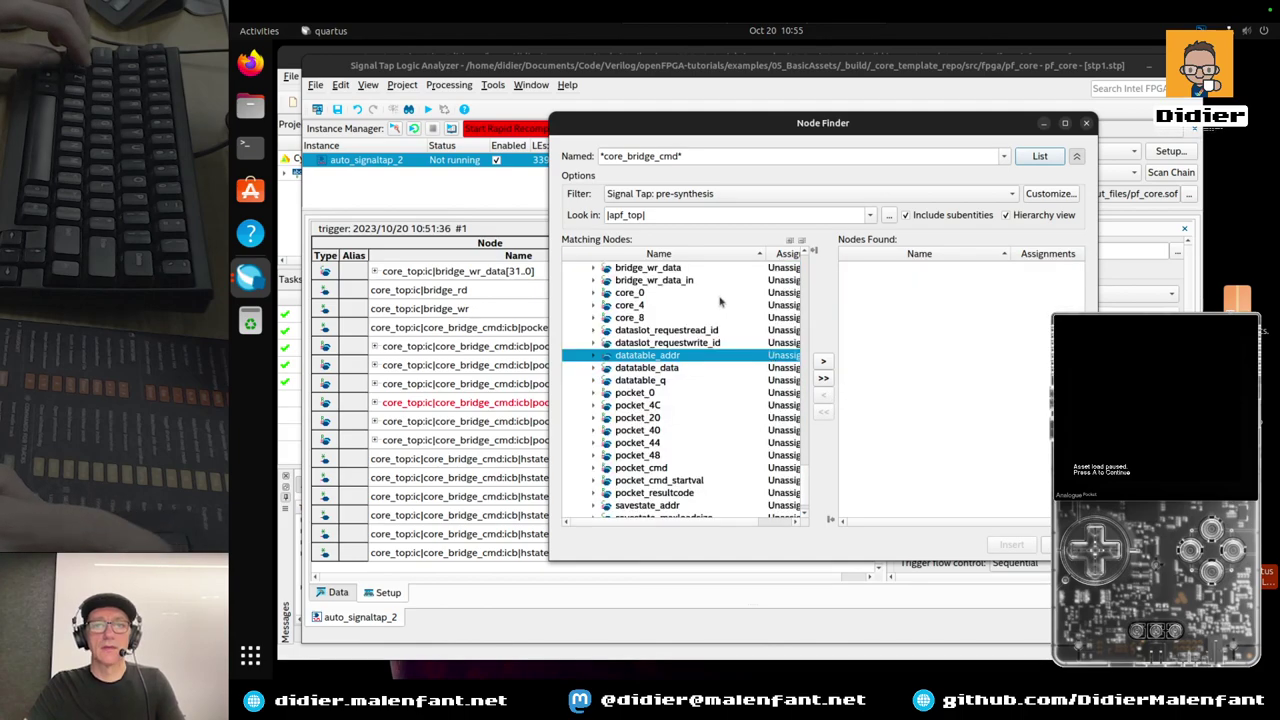
Move and enlarge the Node Finder and widen the matching nodes' Name column so the full node names fit
{"action": "scroll", "coordinate": [730, 315], "scroll_direction": "up", "scroll_amount": 15}
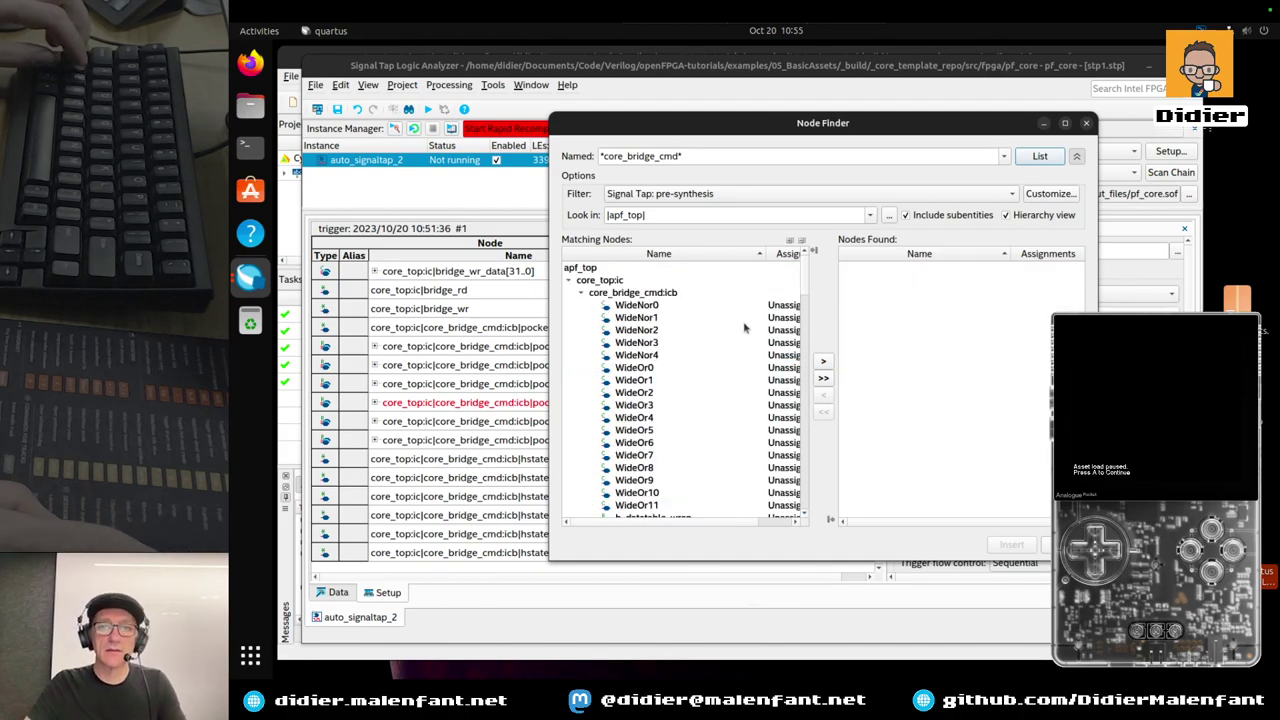
{"action": "left_click_drag", "start_coordinate": [721, 123], "coordinate": [510, 79]}
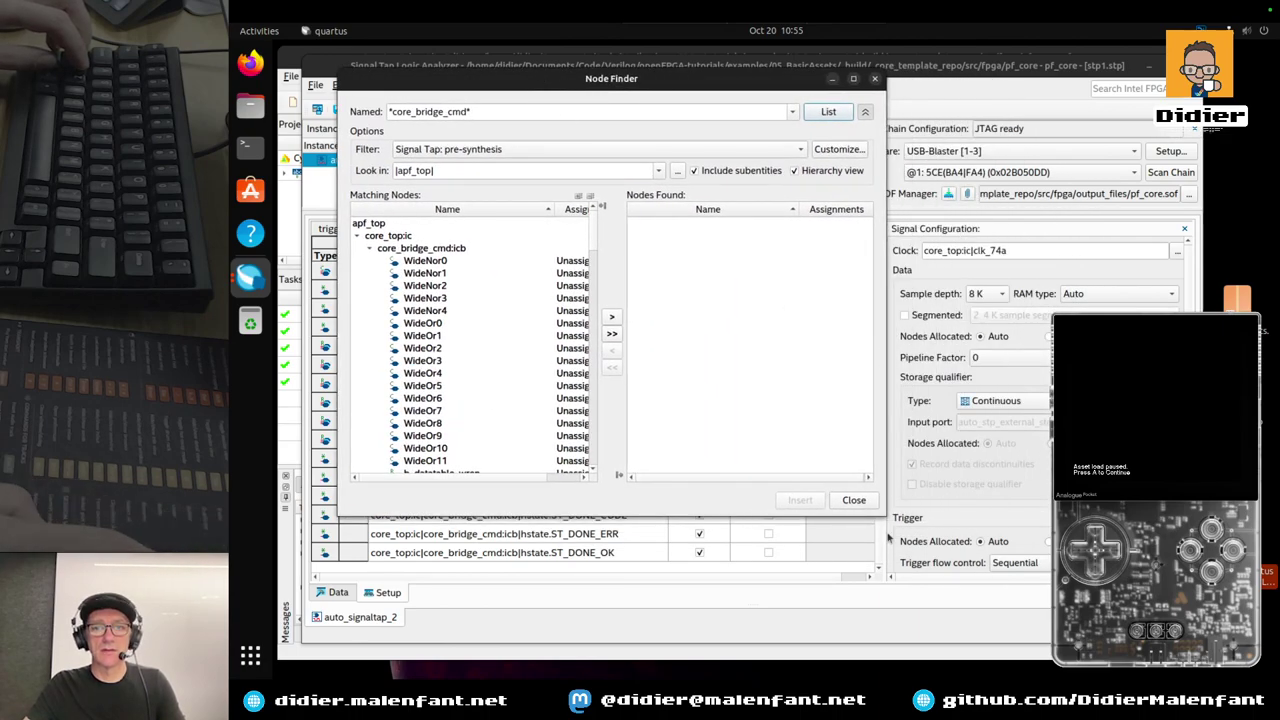
{"action": "left_click_drag", "start_coordinate": [887, 516], "coordinate": [1200, 648]}
{"action": "left_click_drag", "start_coordinate": [554, 209], "coordinate": [632, 209]}
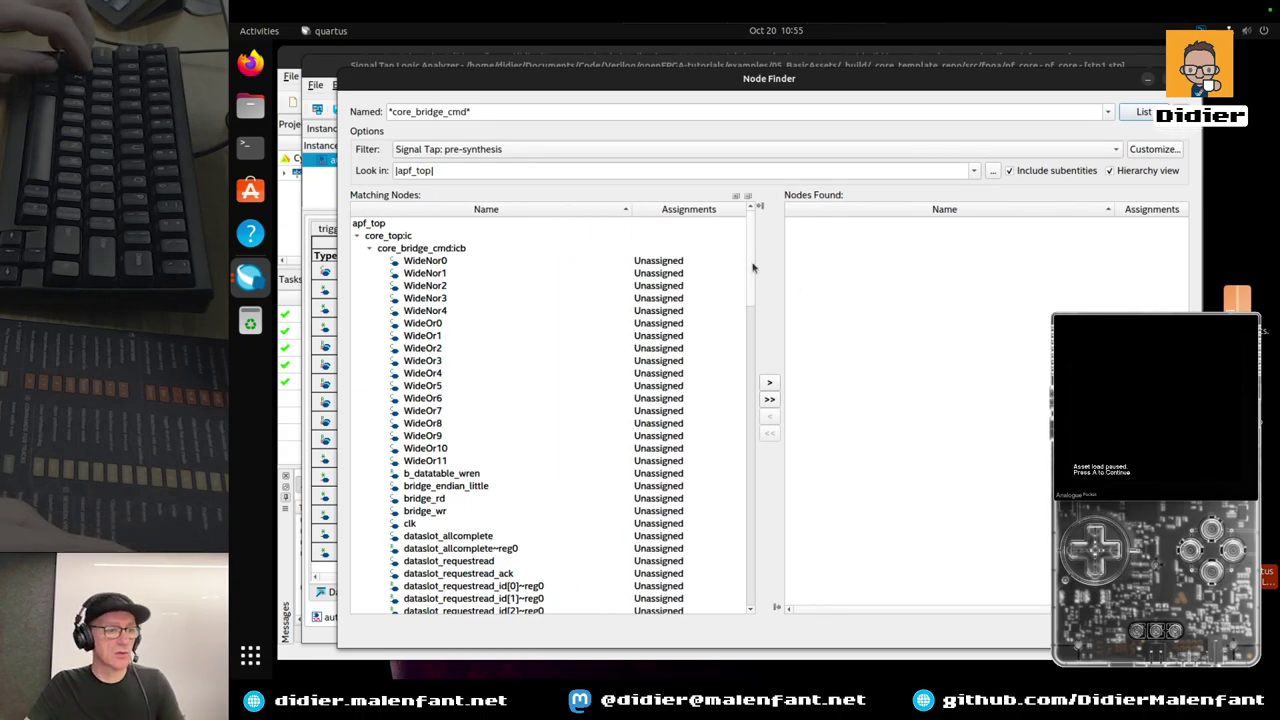
Select the matching nodes dataslot_allcomplete, dataslot_requestread, dataslot_requestread_ack, dataslot_requestread_ok, dataslot_requestwrite and dataslot_requestwrite_ack together
{"action": "scroll", "coordinate": [752, 267], "scroll_direction": "down", "scroll_amount": 1}
{"action": "scroll", "coordinate": [757, 258], "scroll_direction": "up", "scroll_amount": 1}
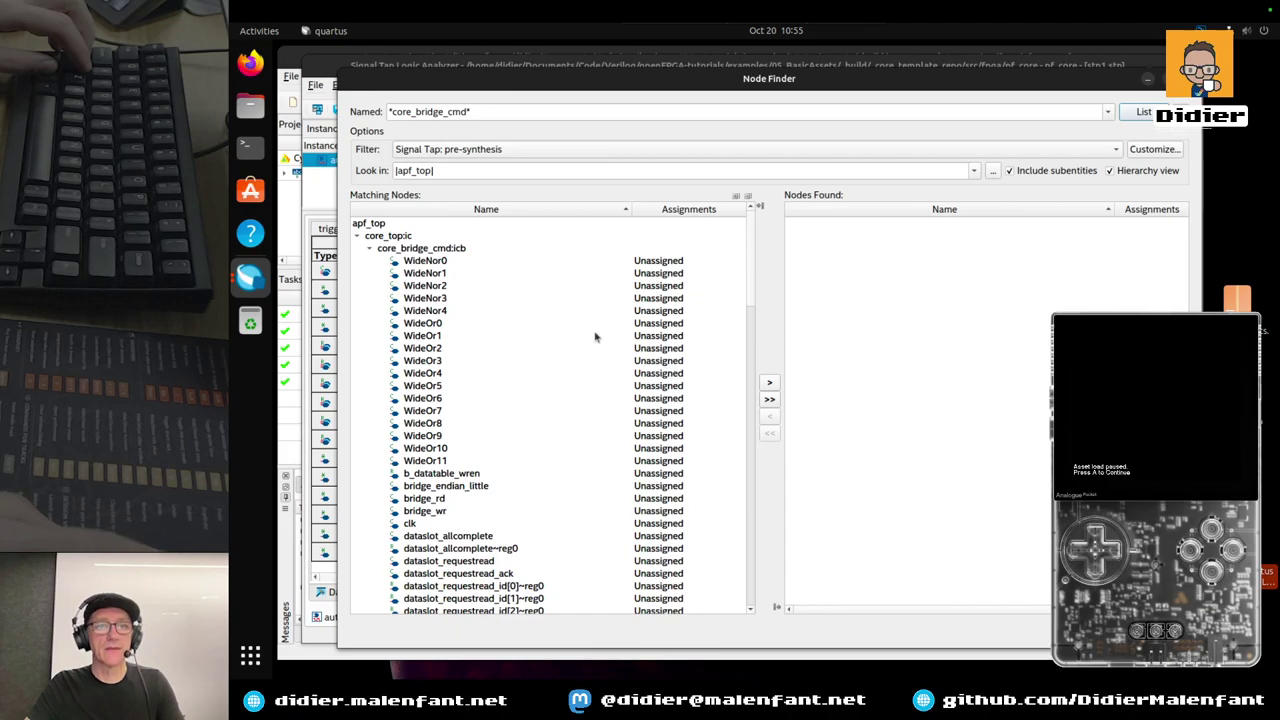
{"action": "left_click", "coordinate": [488, 537]}
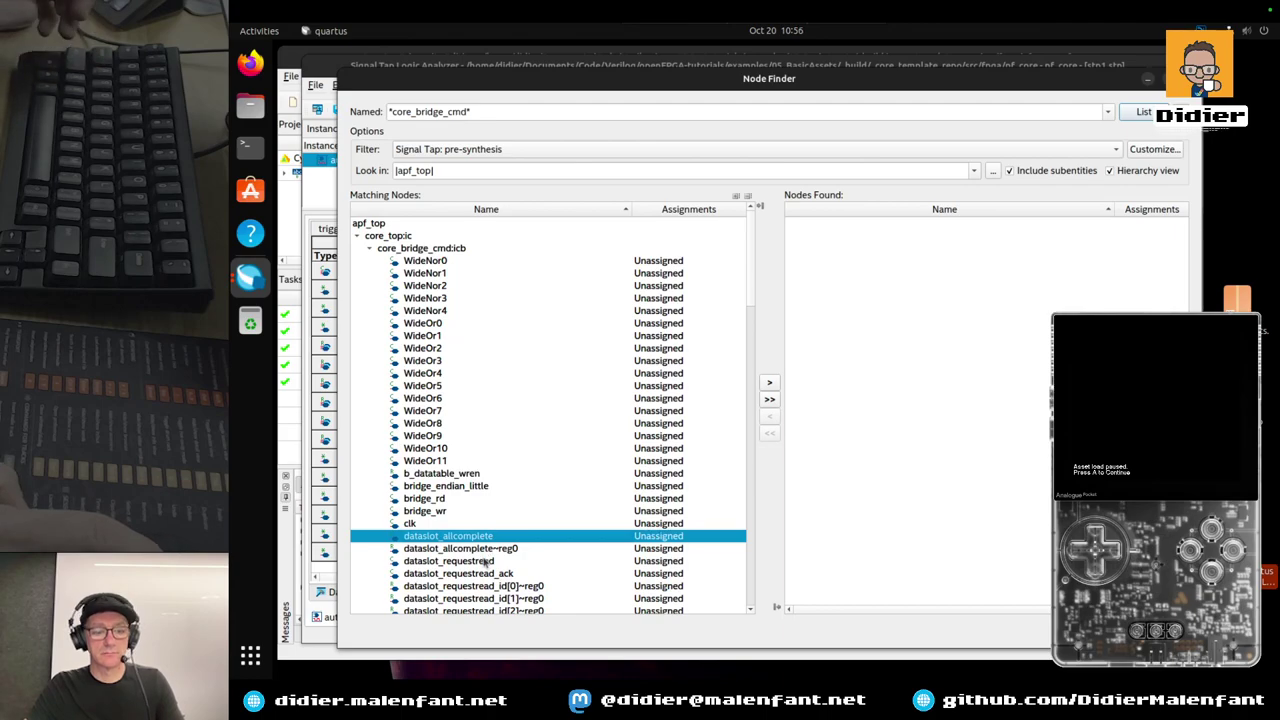
{"action": "left_click", "coordinate": [486, 562], "text": "ctrl"}
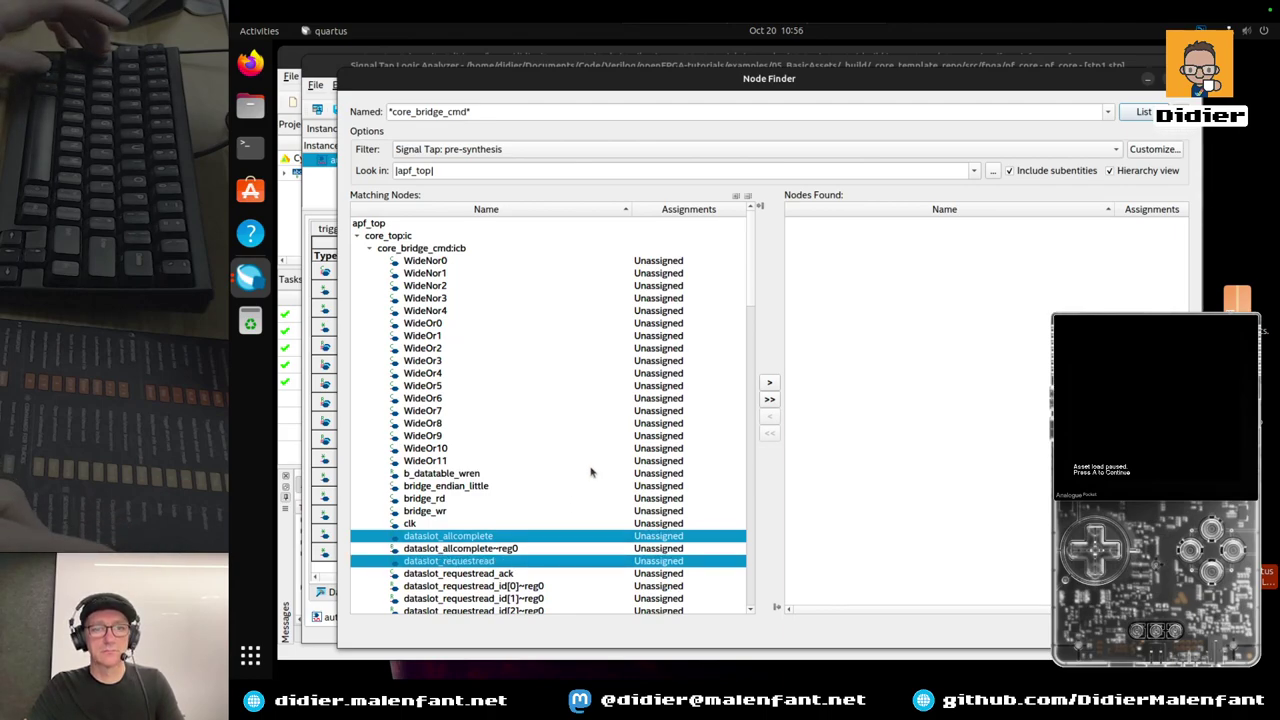
{"action": "left_click", "coordinate": [486, 574], "text": "ctrl"}
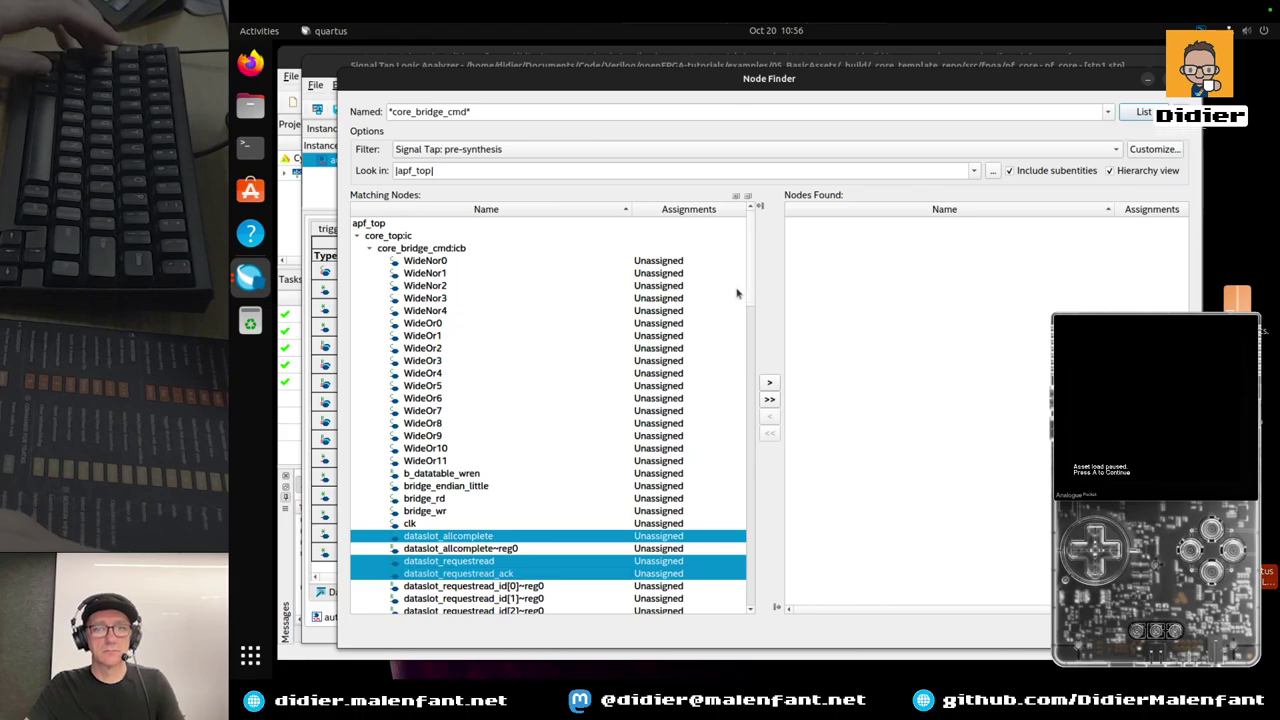
{"action": "scroll", "coordinate": [751, 292], "scroll_direction": "down", "scroll_amount": 1}
{"action": "scroll", "coordinate": [751, 293], "scroll_direction": "down", "scroll_amount": 7}
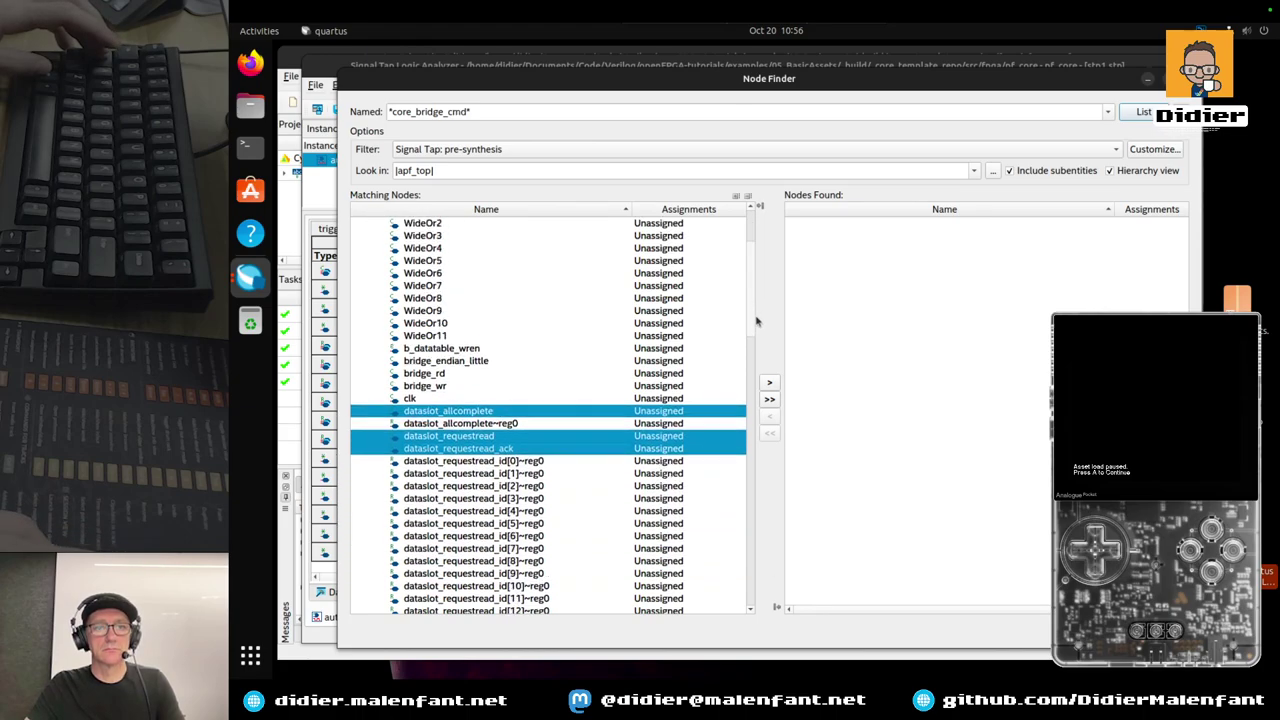
{"action": "left_click", "coordinate": [505, 486], "text": "ctrl"}
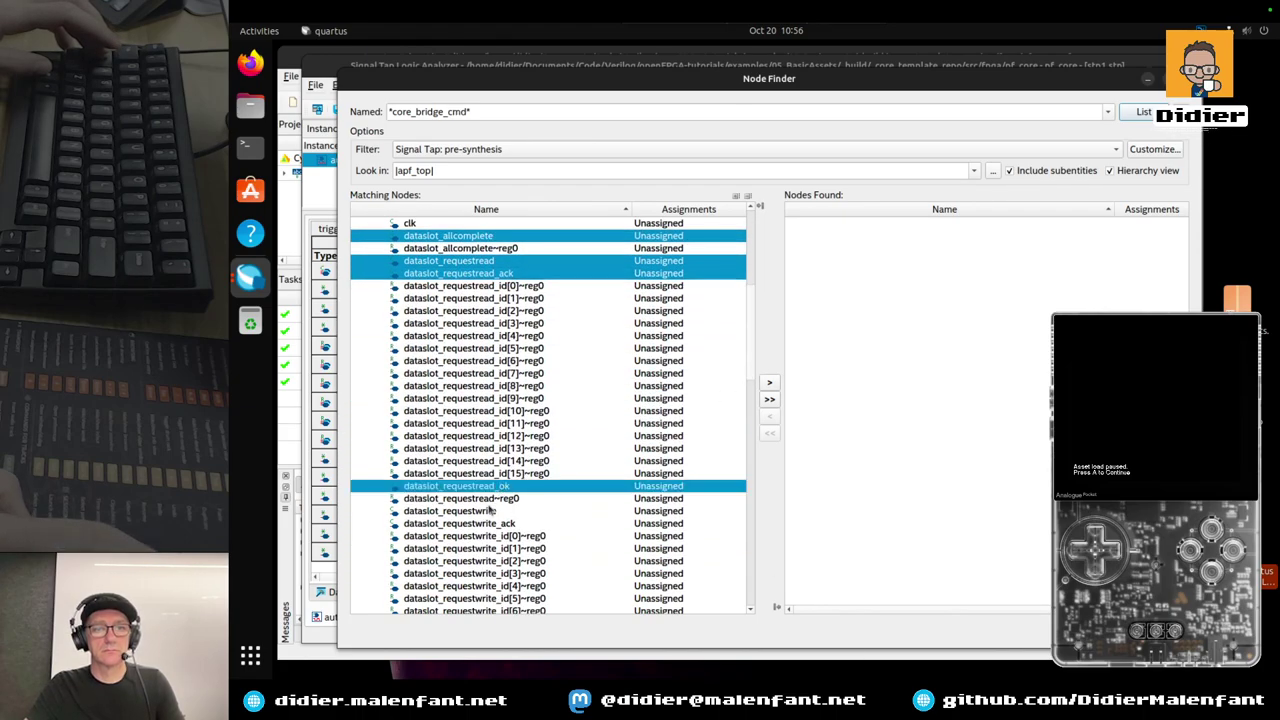
{"action": "left_click", "coordinate": [492, 510], "text": "ctrl"}
{"action": "left_click", "coordinate": [494, 523], "text": "ctrl"}
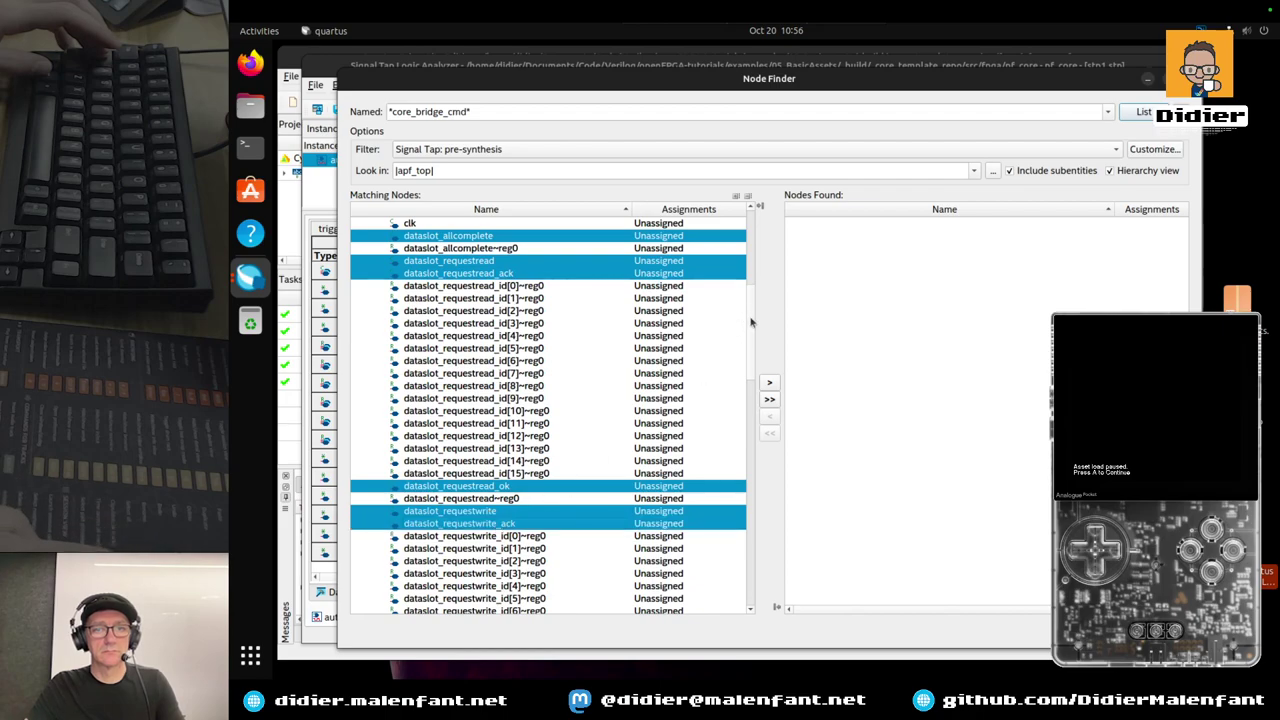
Extend the matching nodes selection with dataslot_requestwrite_ok, keeping the dataslot nodes already selected
{"action": "scroll", "coordinate": [740, 318], "scroll_direction": "down", "scroll_amount": 1}
{"action": "scroll", "coordinate": [756, 256], "scroll_direction": "up", "scroll_amount": 6}
{"action": "scroll", "coordinate": [757, 285], "scroll_direction": "down", "scroll_amount": 2}
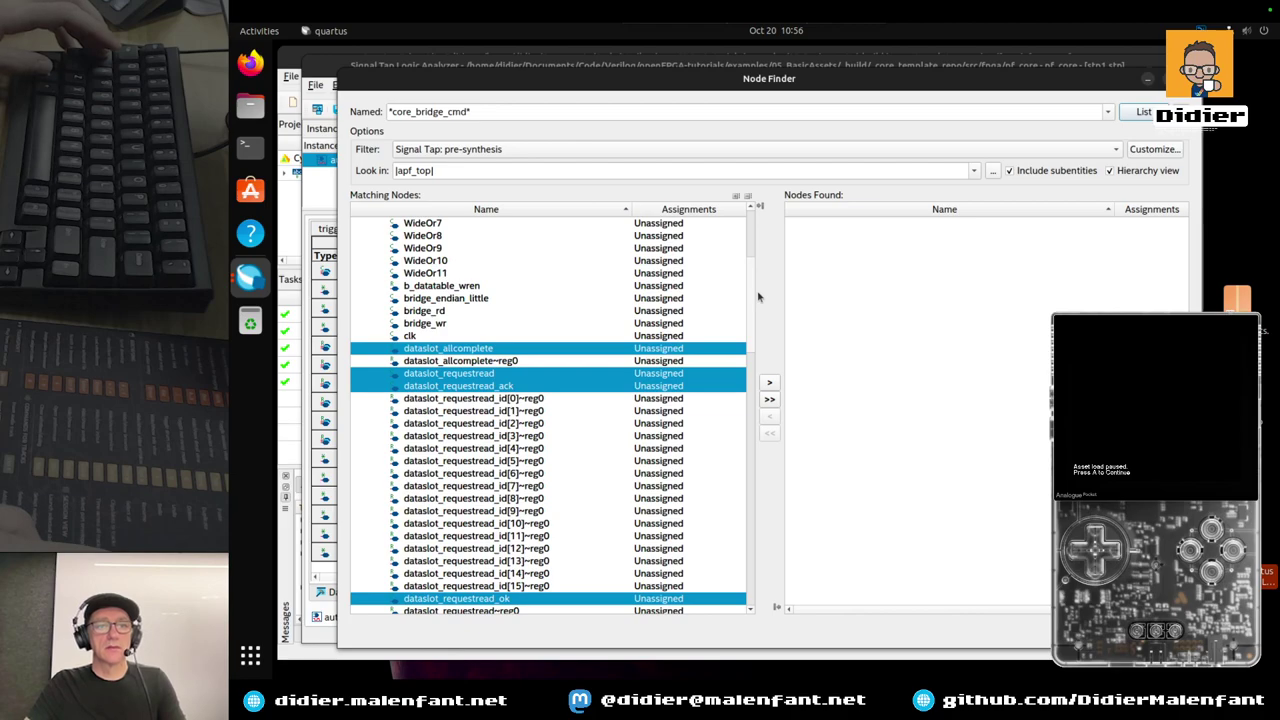
{"action": "scroll", "coordinate": [758, 296], "scroll_direction": "down", "scroll_amount": 1}
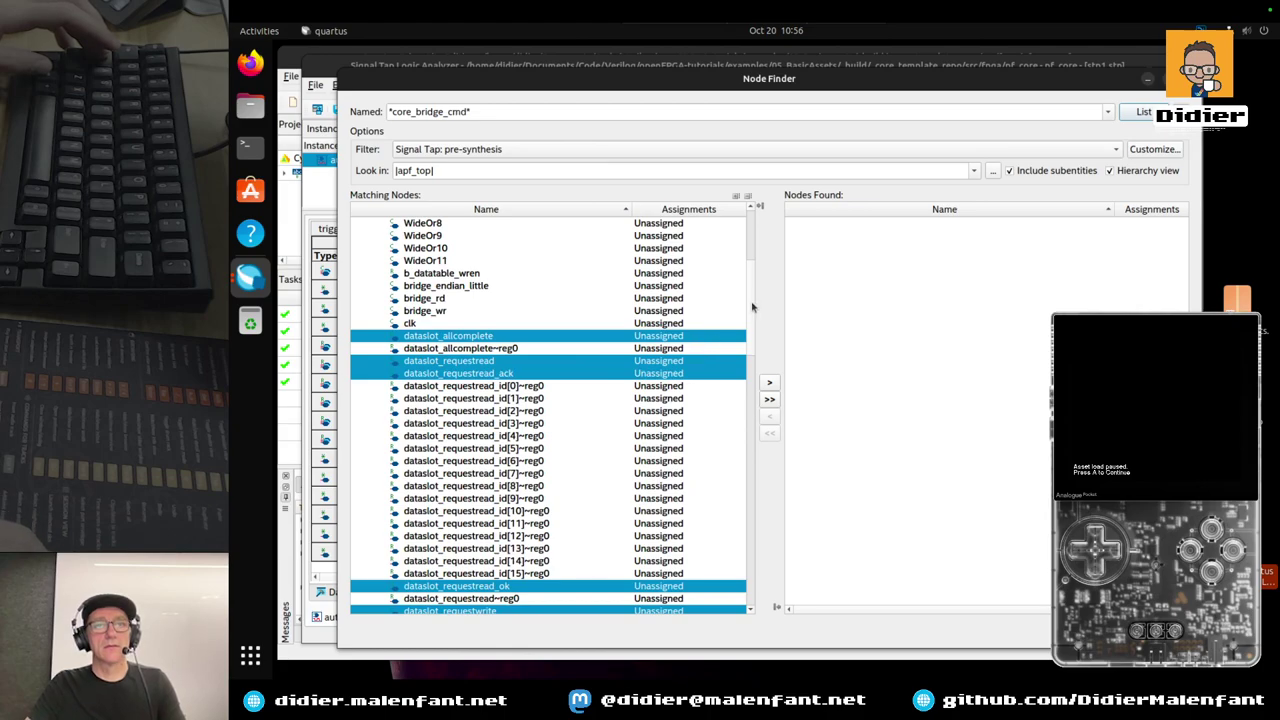
{"action": "scroll", "coordinate": [752, 312], "scroll_direction": "down", "scroll_amount": 1}
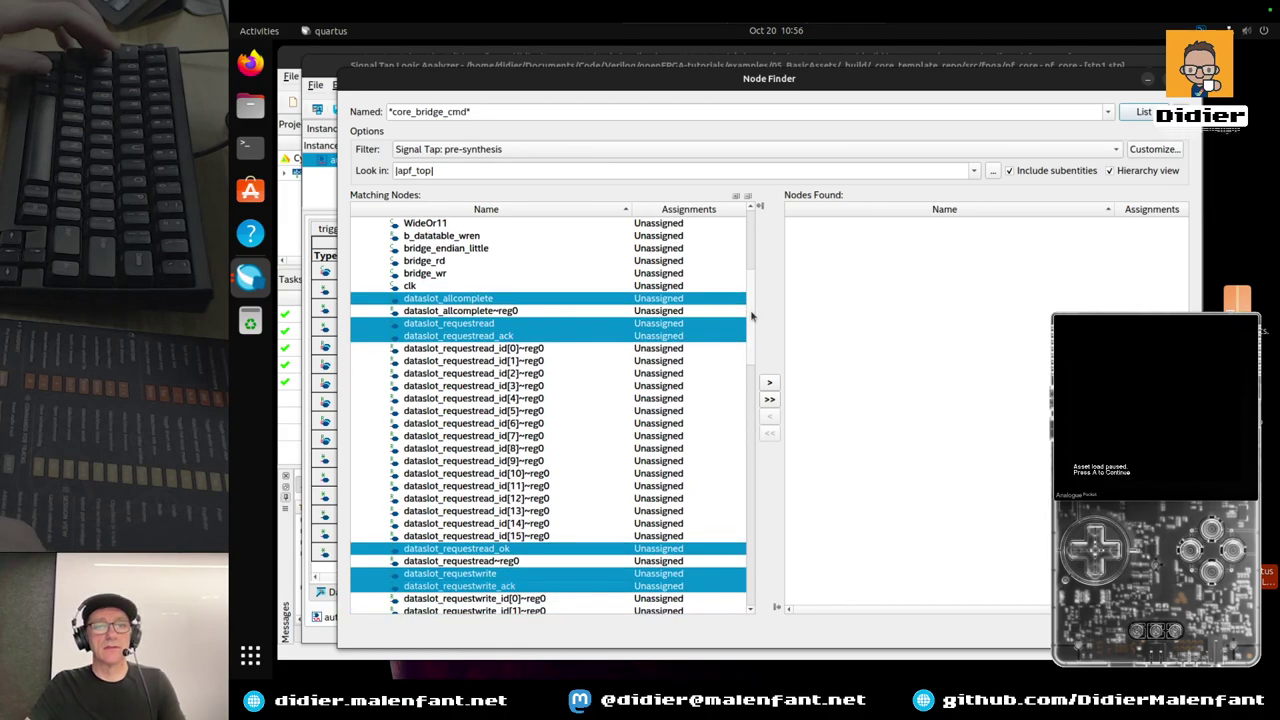
{"action": "scroll", "coordinate": [752, 318], "scroll_direction": "down", "scroll_amount": 1}
{"action": "scroll", "coordinate": [752, 318], "scroll_direction": "down", "scroll_amount": 8}
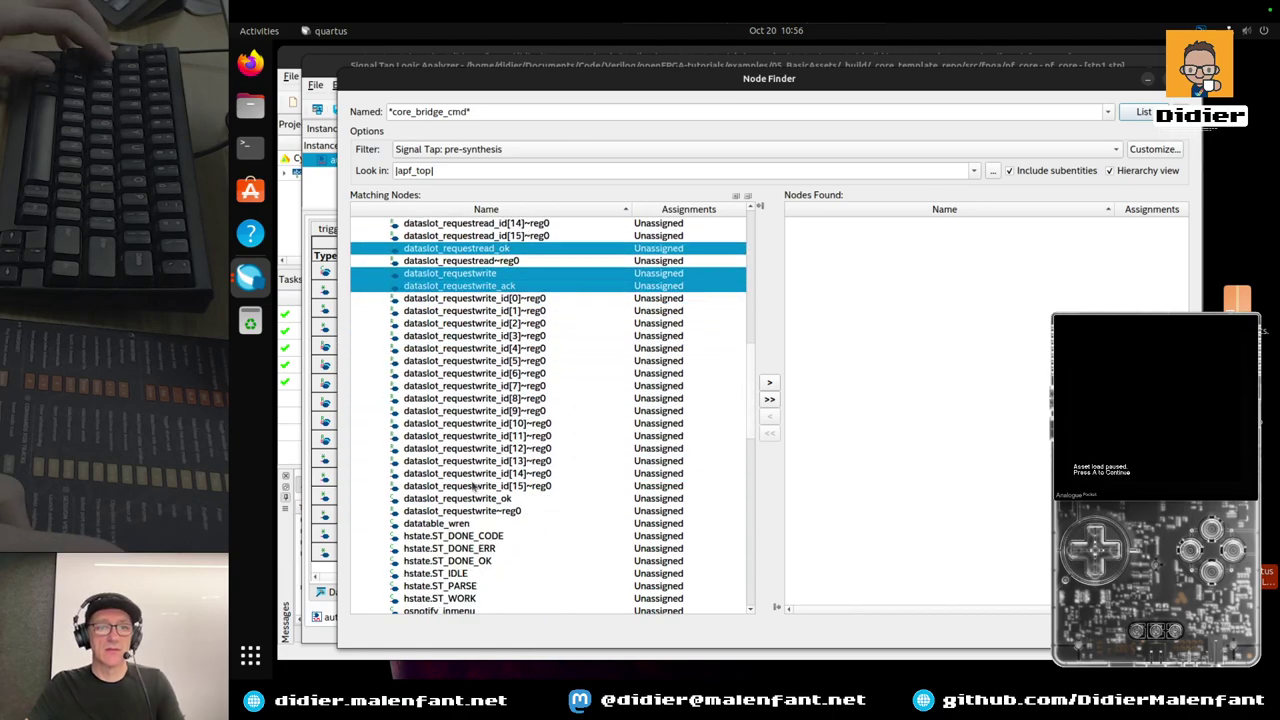
{"action": "left_click", "coordinate": [474, 500], "text": "ctrl"}
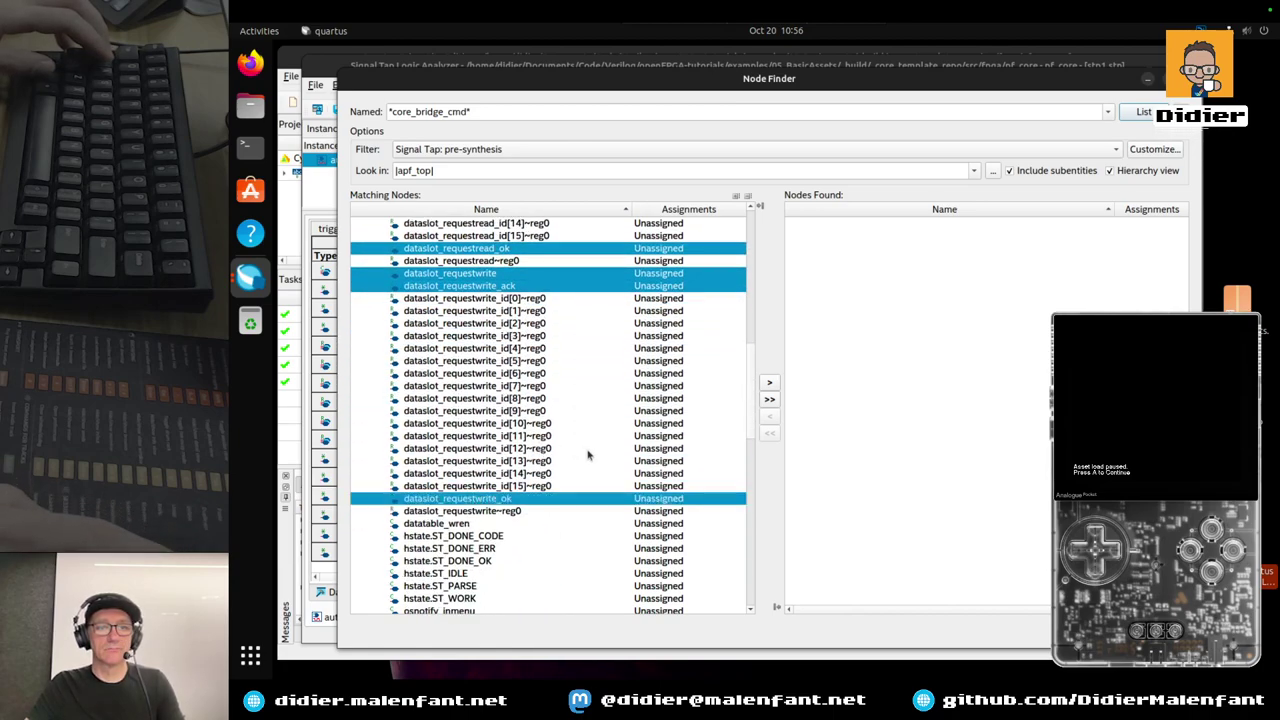
{"action": "left_click", "coordinate": [540, 511], "text": "ctrl"}
{"action": "left_click", "coordinate": [480, 260], "text": "ctrl"}
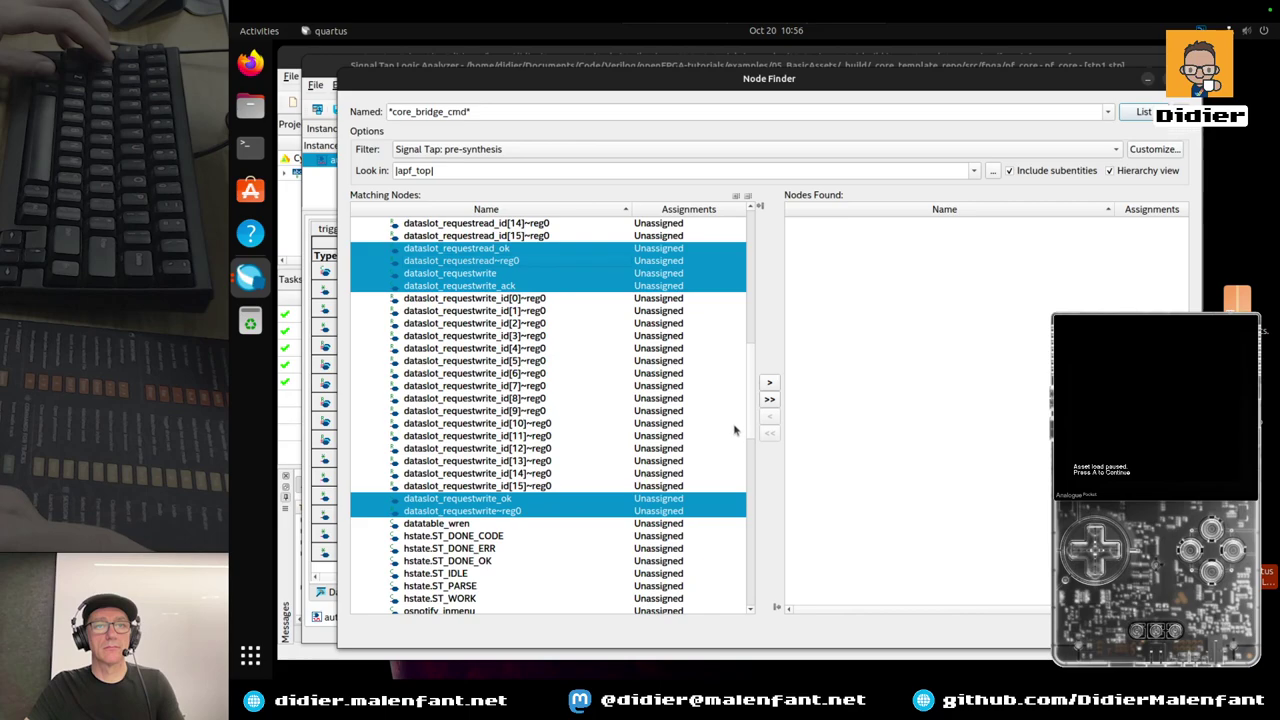
{"action": "scroll", "coordinate": [754, 344], "scroll_direction": "up", "scroll_amount": 8}
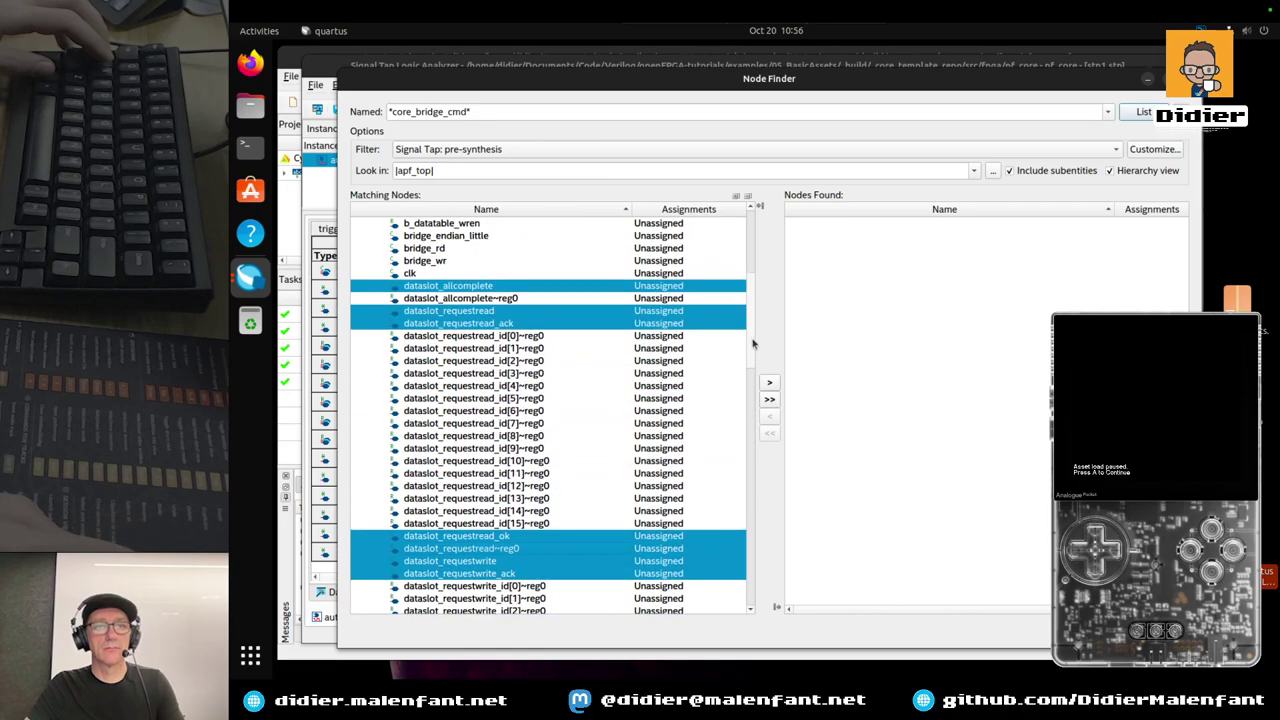
{"action": "scroll", "coordinate": [754, 344], "scroll_direction": "down", "scroll_amount": 6}
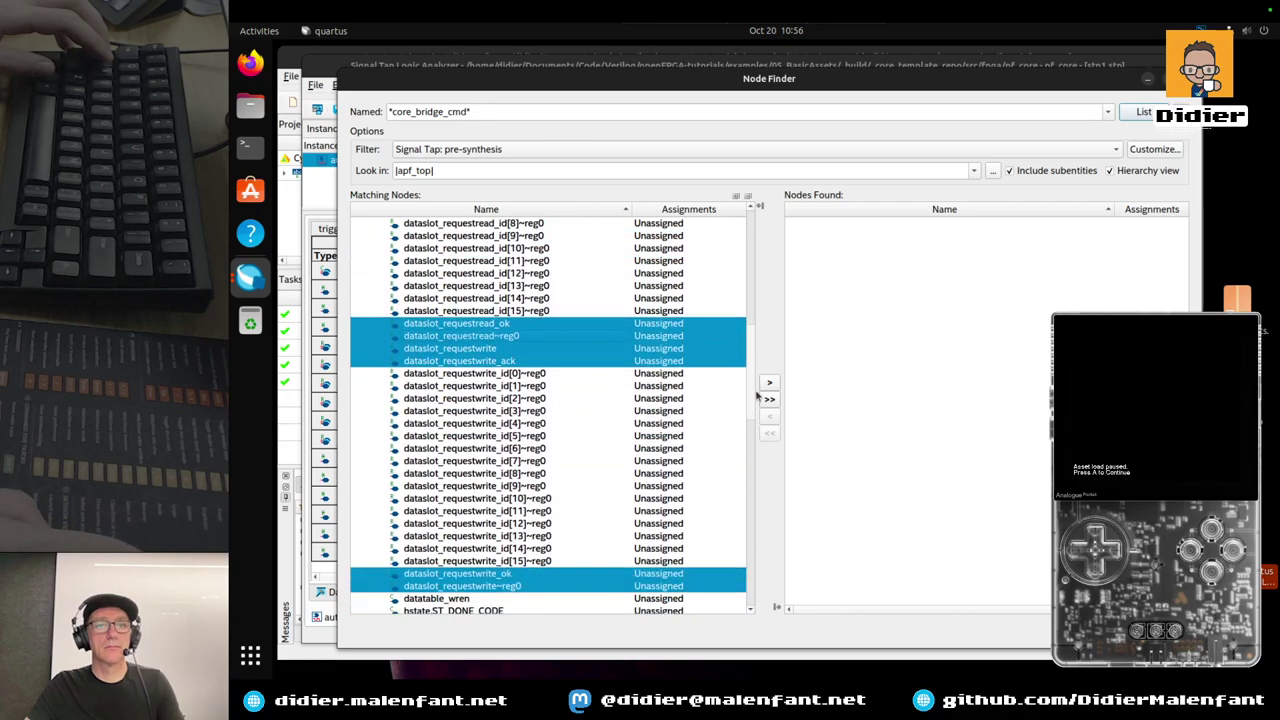
{"action": "left_click", "coordinate": [512, 337], "text": "ctrl"}
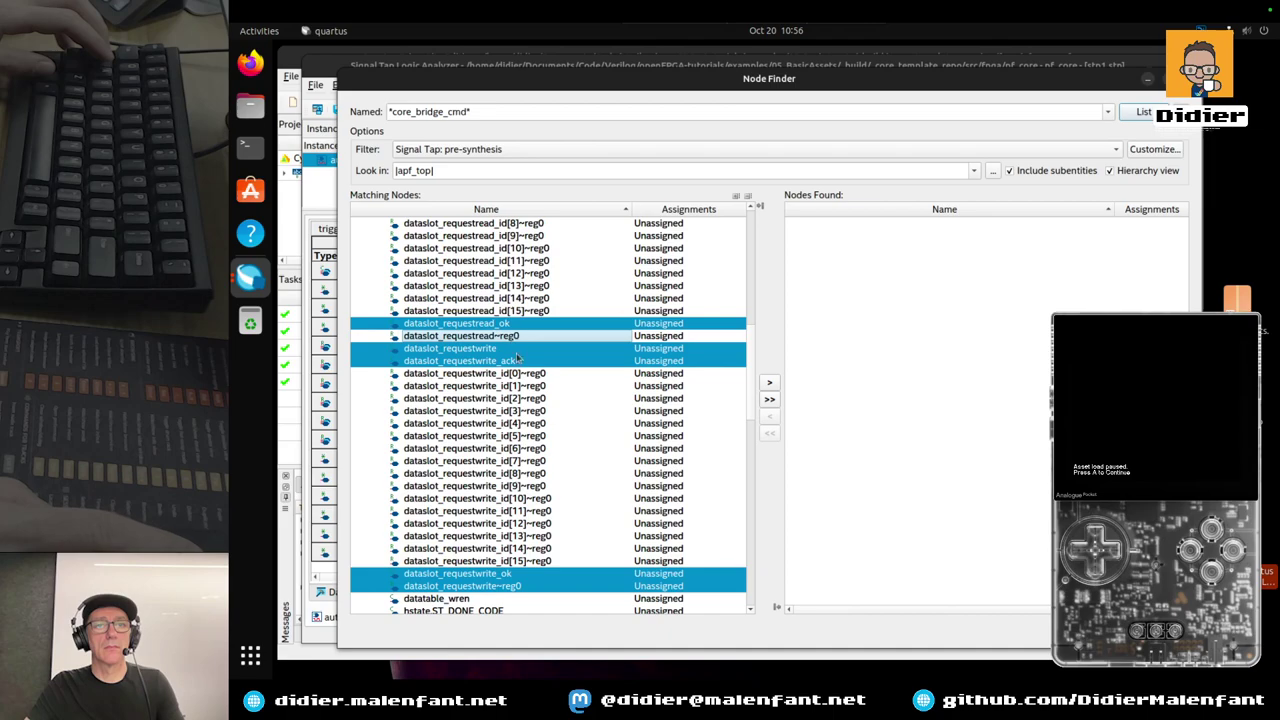
{"action": "left_click", "coordinate": [521, 586], "text": "ctrl"}
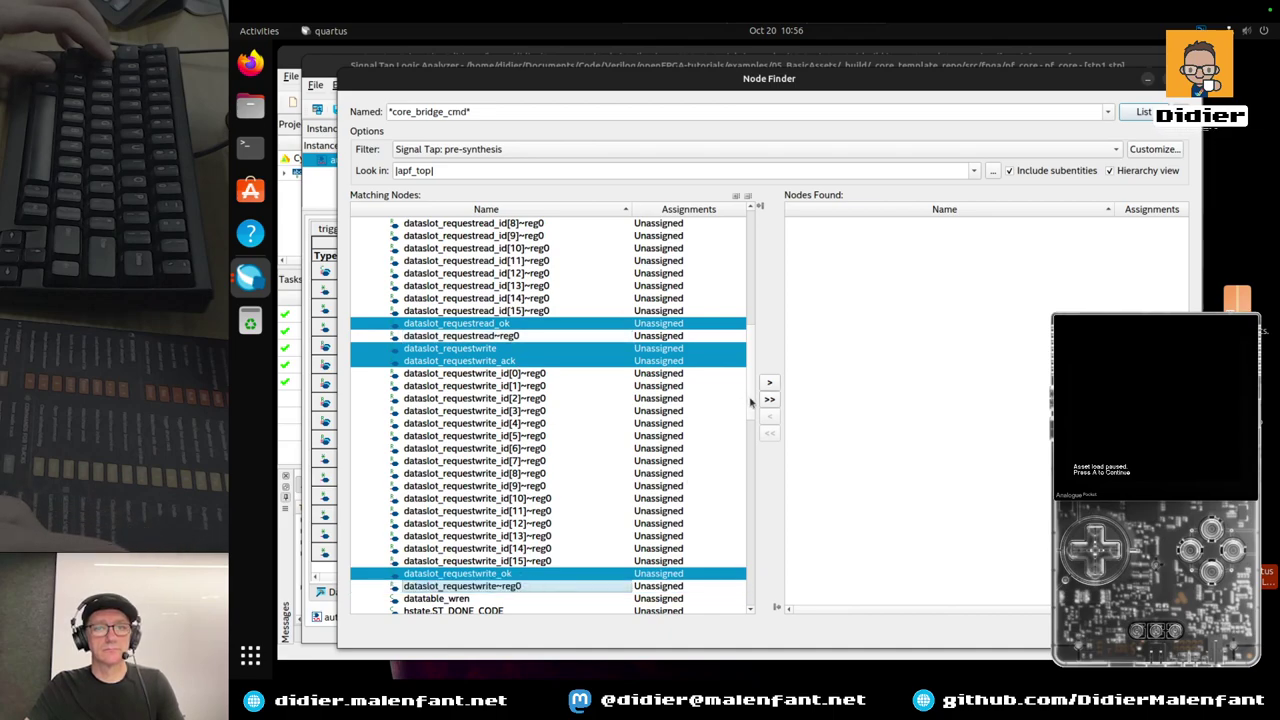
Select the status_boot_done, status_running and status_setup_done matching nodes, leaving savestate_supported out
{"action": "scroll", "coordinate": [752, 420], "scroll_direction": "down", "scroll_amount": 5}
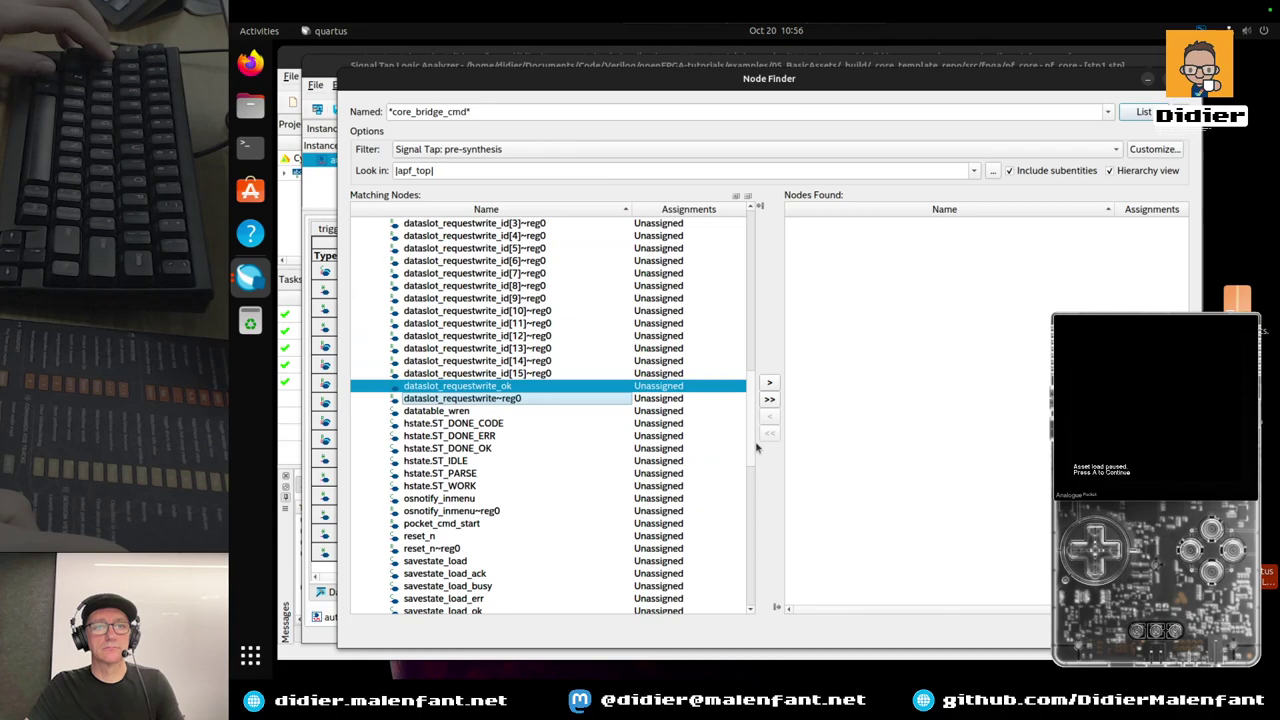
{"action": "scroll", "coordinate": [757, 448], "scroll_direction": "down", "scroll_amount": 3}
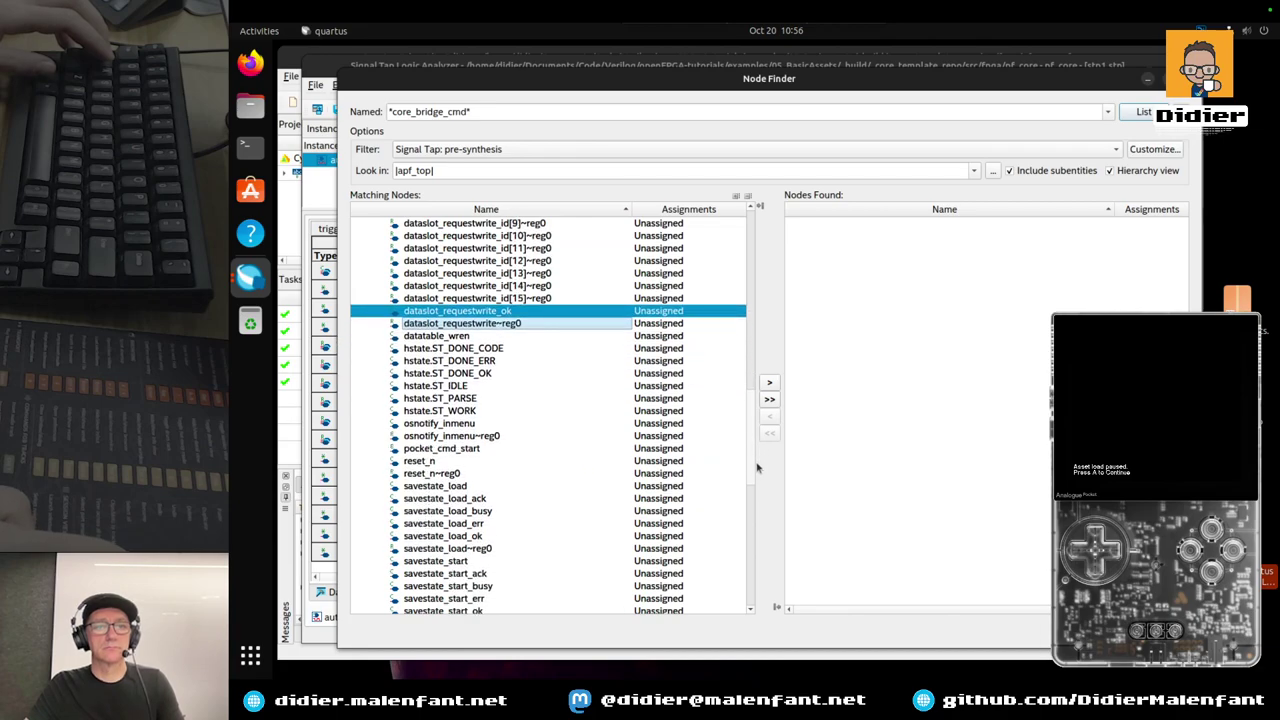
{"action": "scroll", "coordinate": [757, 470], "scroll_direction": "down", "scroll_amount": 4}
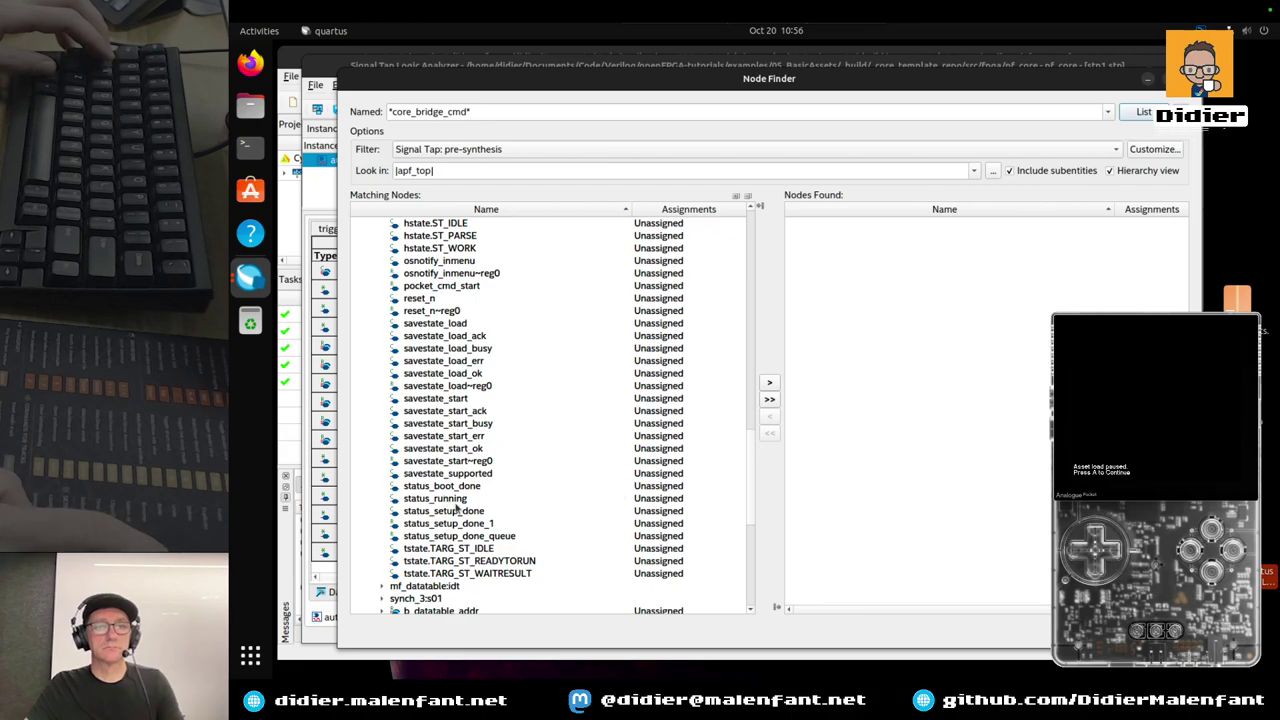
{"action": "left_click", "coordinate": [470, 514]}
{"action": "left_click", "coordinate": [458, 498], "text": "ctrl"}
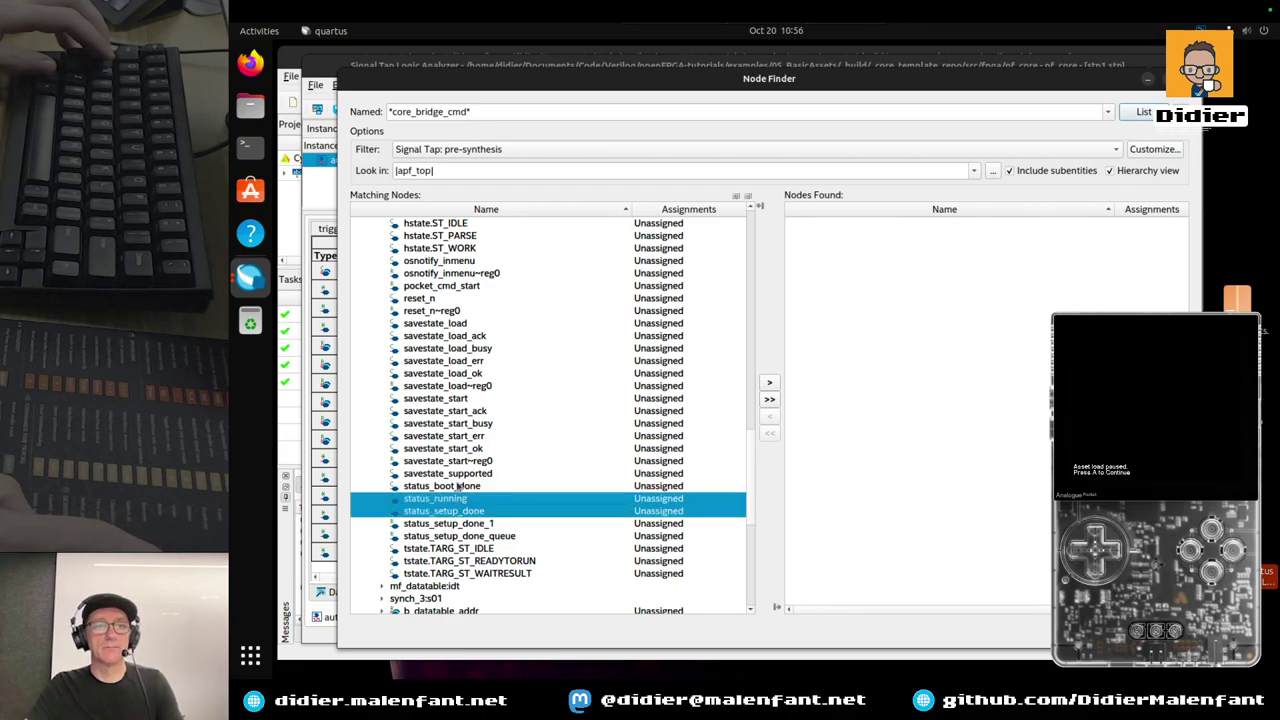
{"action": "left_click", "coordinate": [457, 476], "text": "ctrl"}
{"action": "left_click", "coordinate": [461, 487], "text": "ctrl"}
{"action": "left_click", "coordinate": [470, 474], "text": "ctrl"}
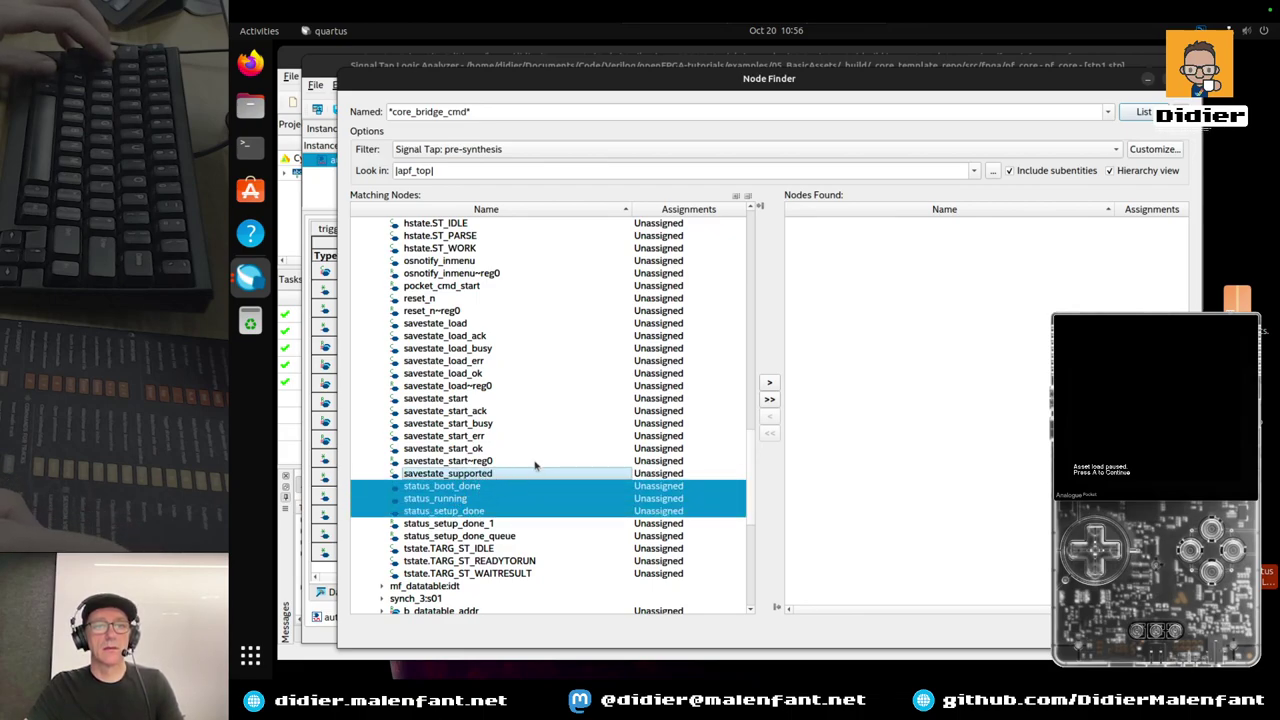
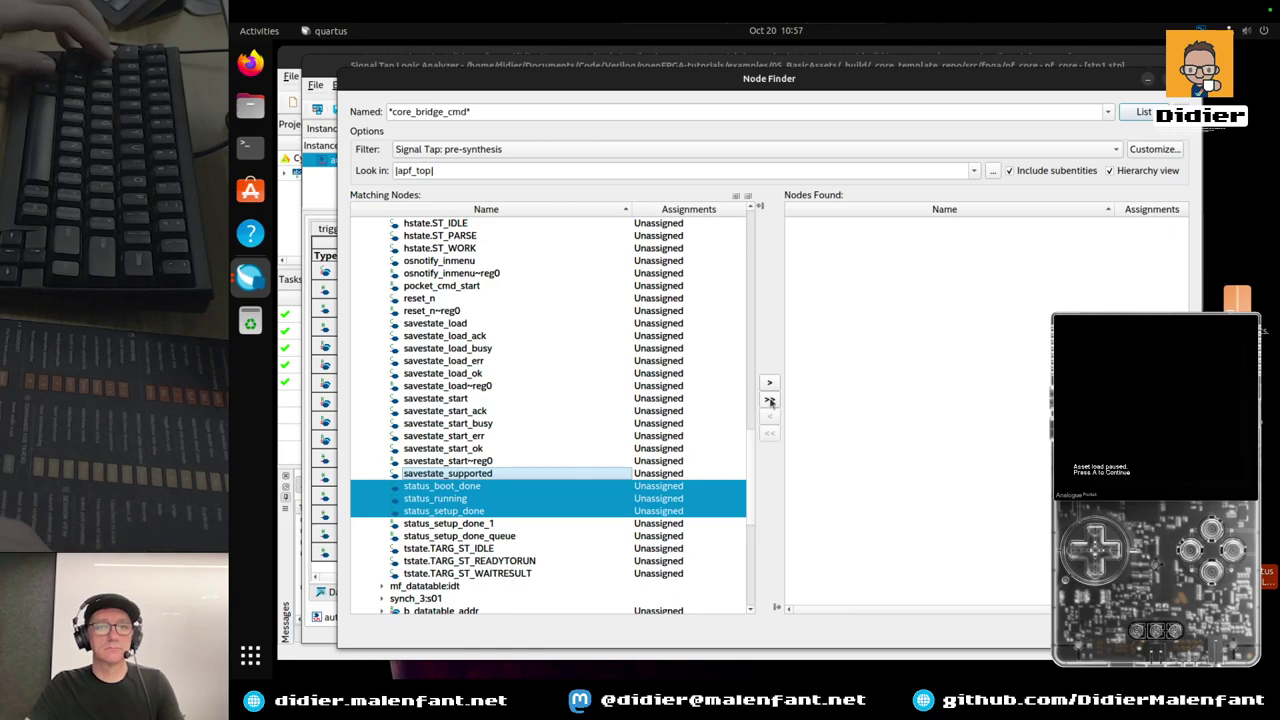
Add core_0, core_4, core_8, dataslot_requestread_id and dataslot_requestwrite_id to the matching nodes selection, keeping the nodes already selected
{"action": "left_click_drag", "start_coordinate": [747, 449], "coordinate": [750, 493]}
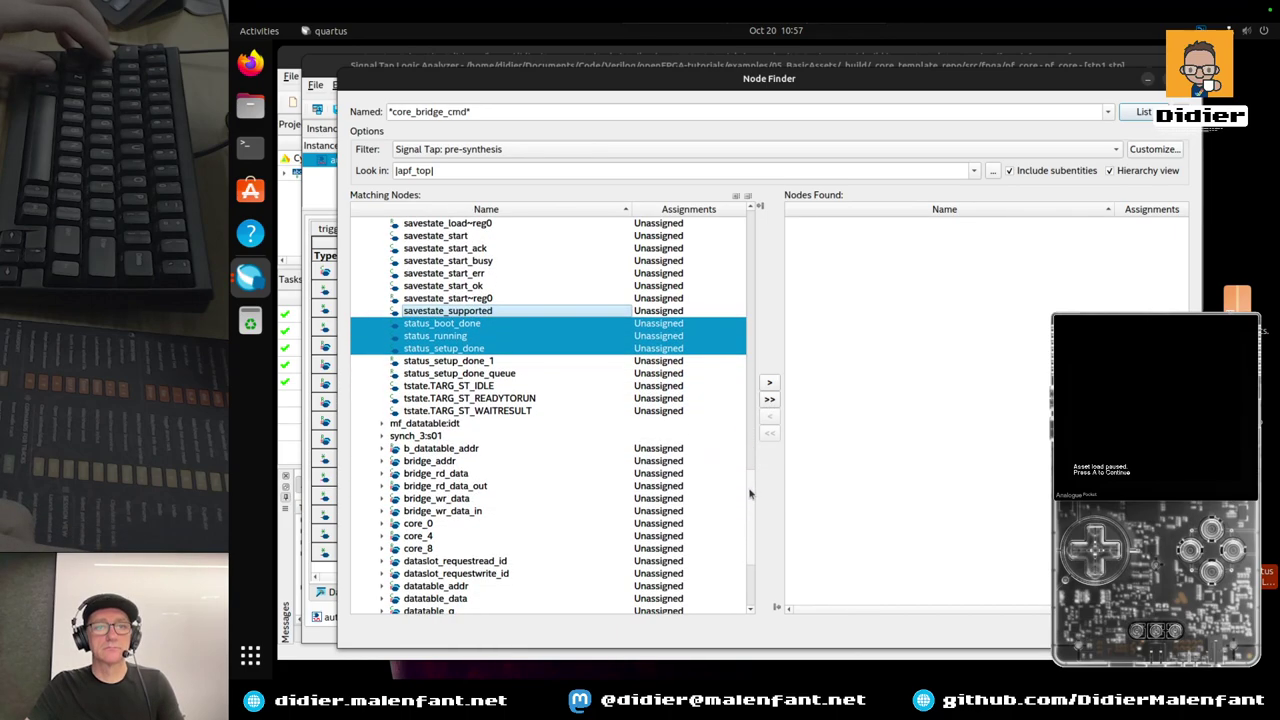
{"action": "left_click", "coordinate": [431, 524], "text": "ctrl"}
{"action": "left_click", "coordinate": [435, 537], "text": "ctrl"}
{"action": "left_click", "coordinate": [440, 549], "text": "ctrl"}
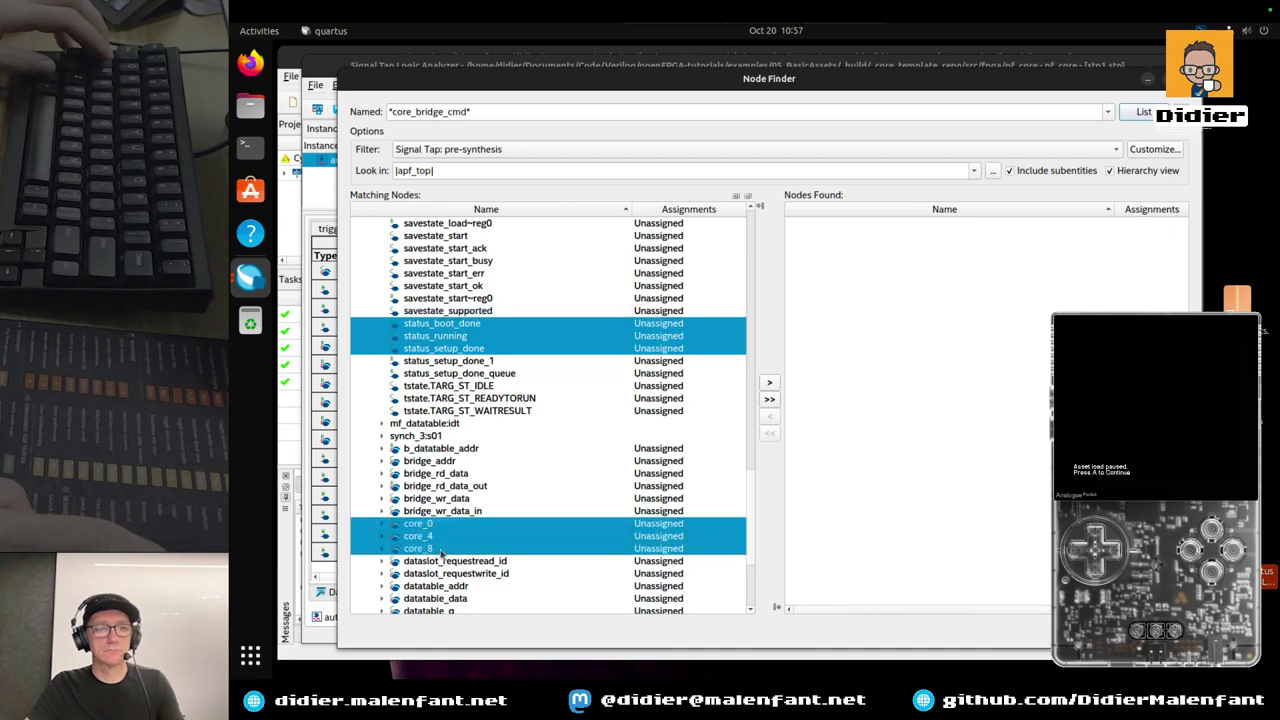
{"action": "left_click", "coordinate": [496, 563], "text": "ctrl"}
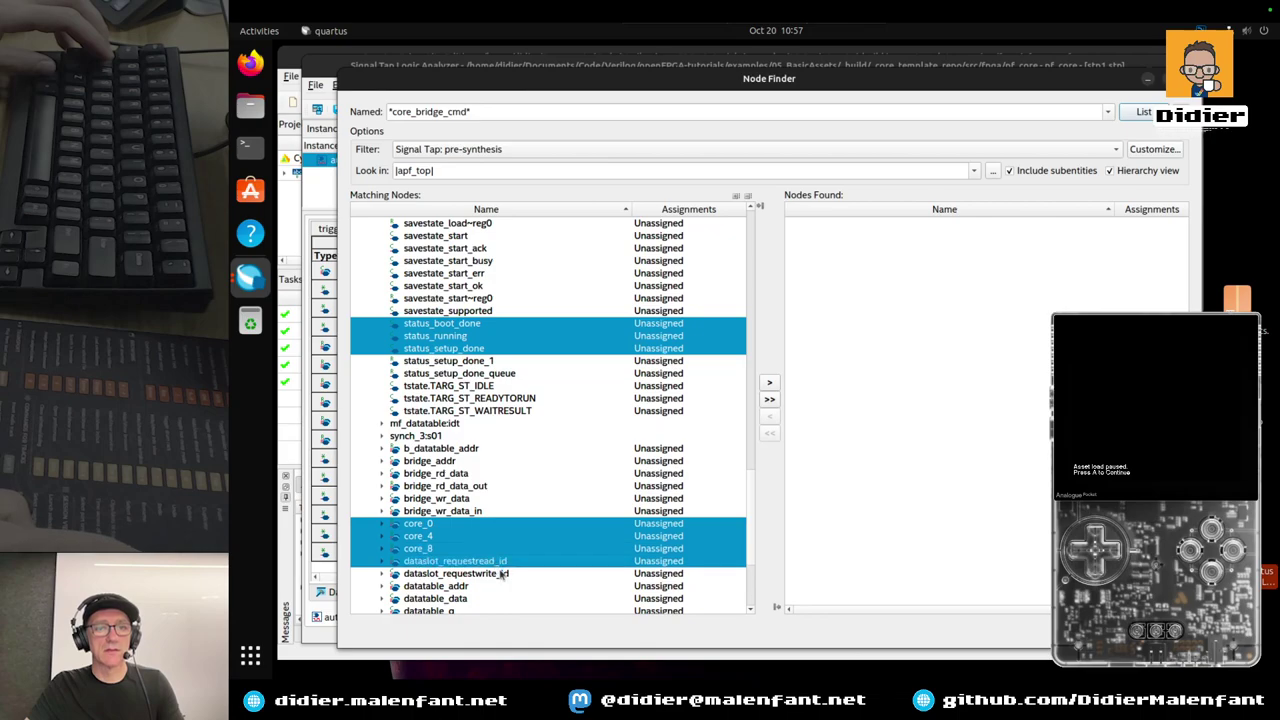
{"action": "left_click", "coordinate": [500, 574], "text": "ctrl"}
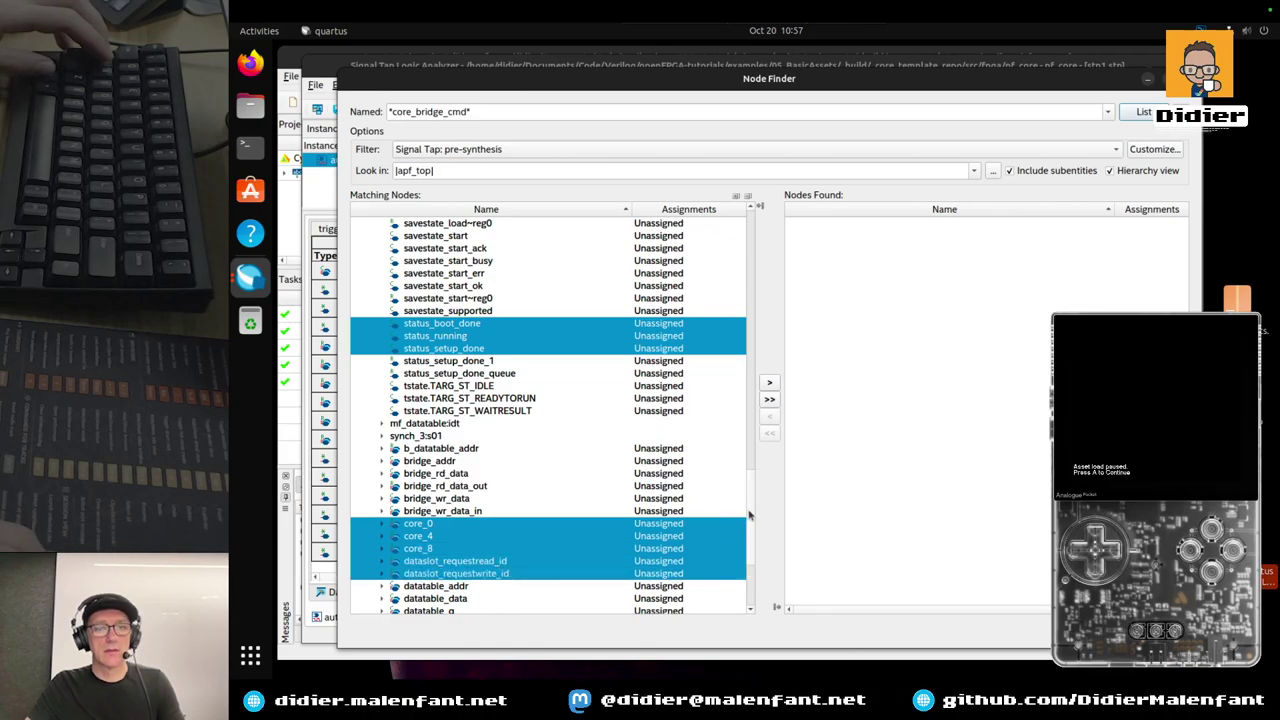
Extend the matching nodes selection with pocket_4C, pocket_40, pocket_44 and pocket_48, leaving pocket_20 out
{"action": "scroll", "coordinate": [748, 513], "scroll_direction": "down", "scroll_amount": 3}
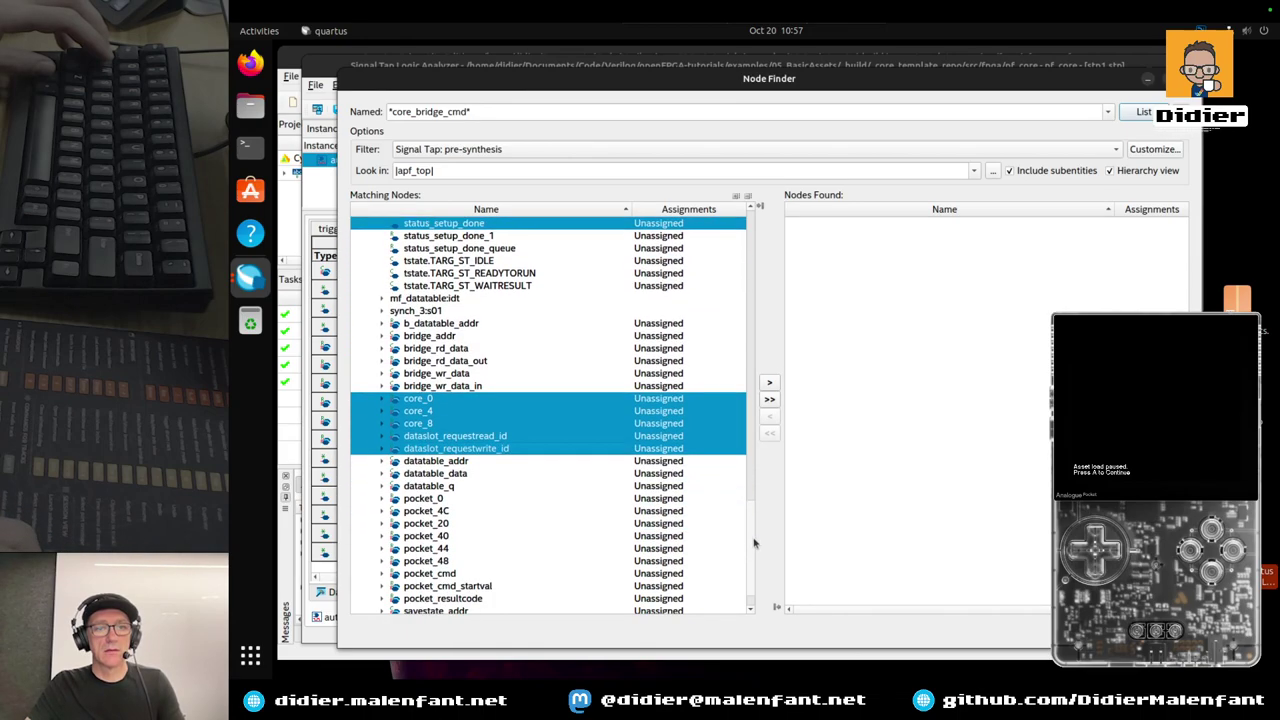
{"action": "left_click", "coordinate": [447, 512], "text": "ctrl"}
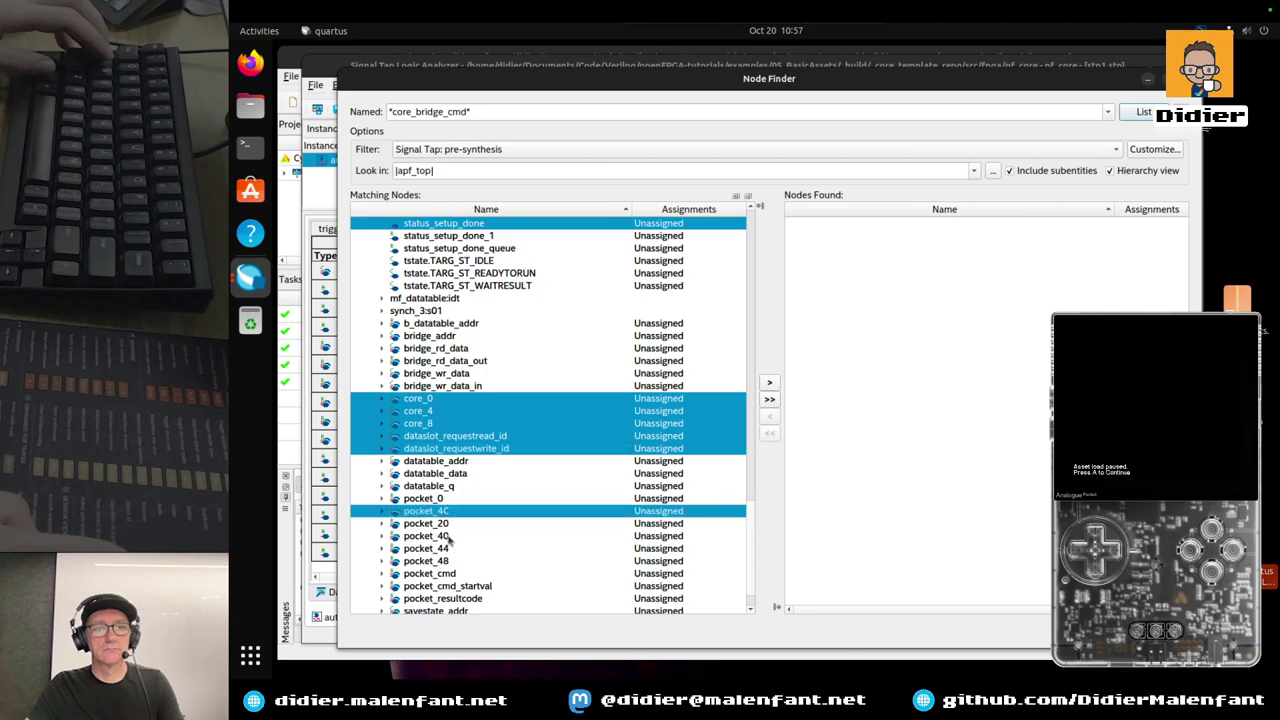
{"action": "left_click", "coordinate": [450, 538], "text": "ctrl"}
{"action": "left_click", "coordinate": [450, 549], "text": "ctrl"}
{"action": "left_click", "coordinate": [449, 562], "text": "ctrl"}
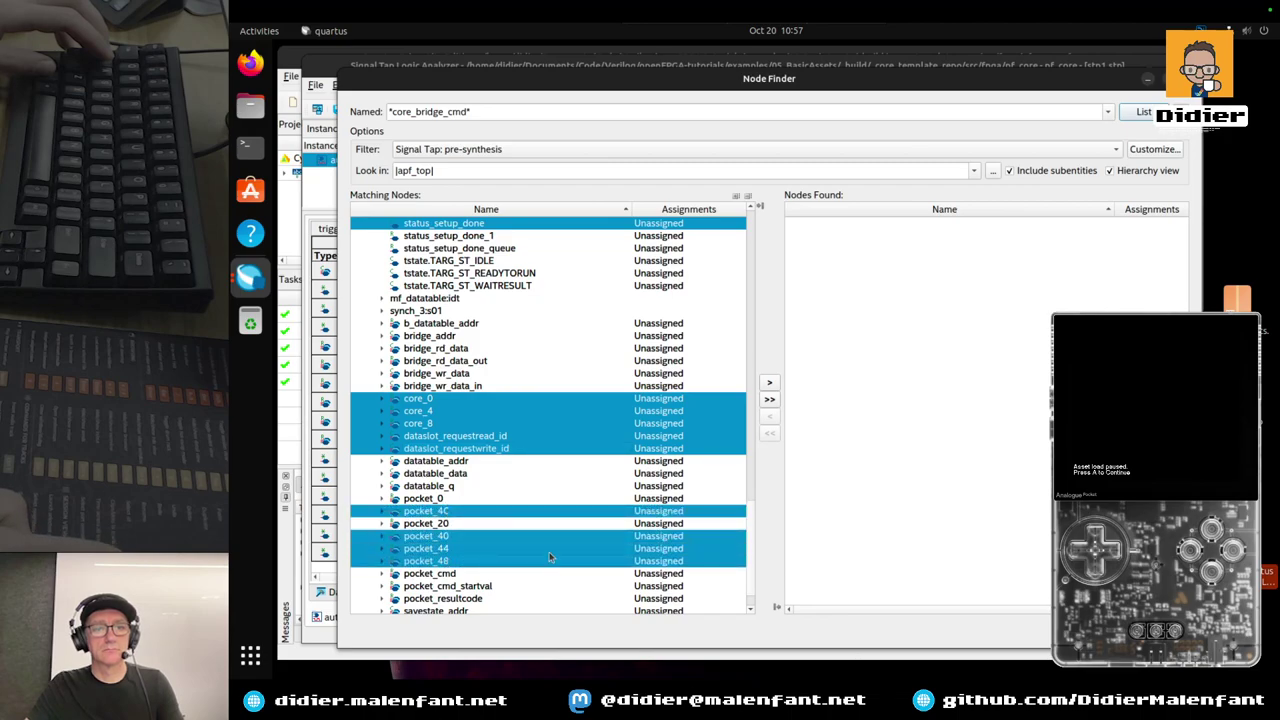
Copy the selected matching nodes to Nodes Found and insert them into the Signal Tap node setup
{"action": "scroll", "coordinate": [749, 530], "scroll_direction": "down", "scroll_amount": 1}
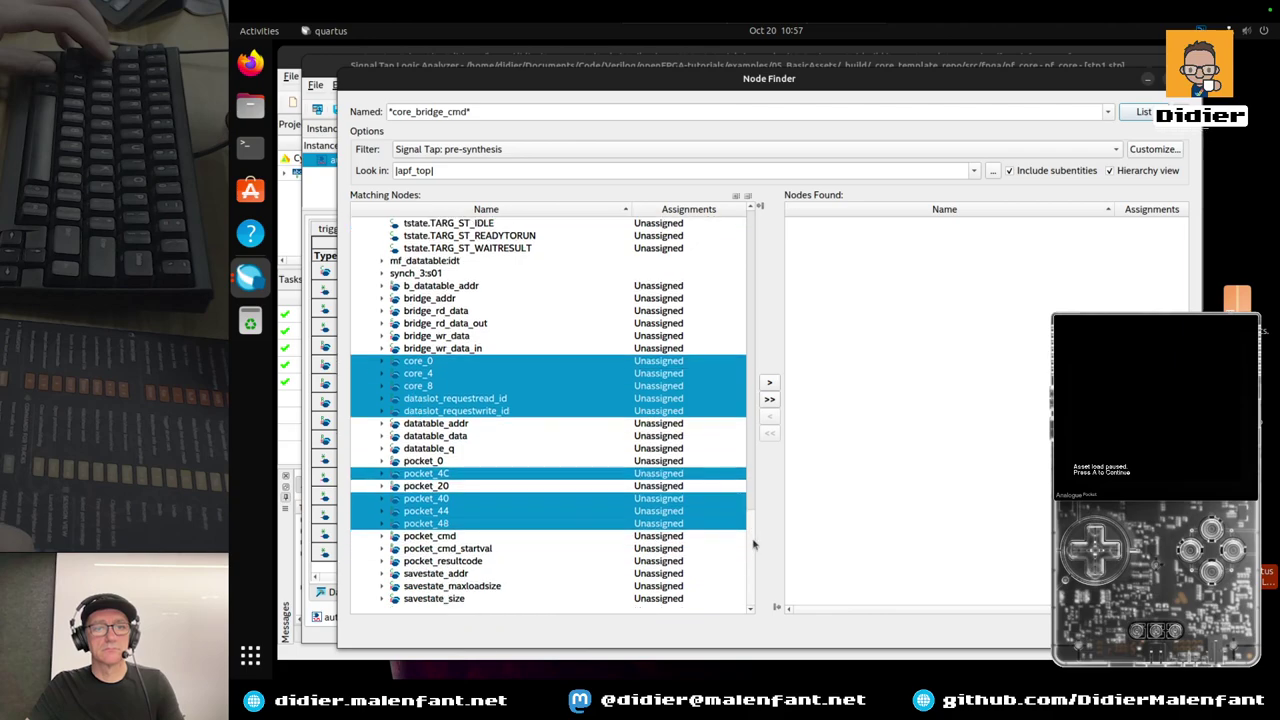
{"action": "left_click", "coordinate": [769, 383]}
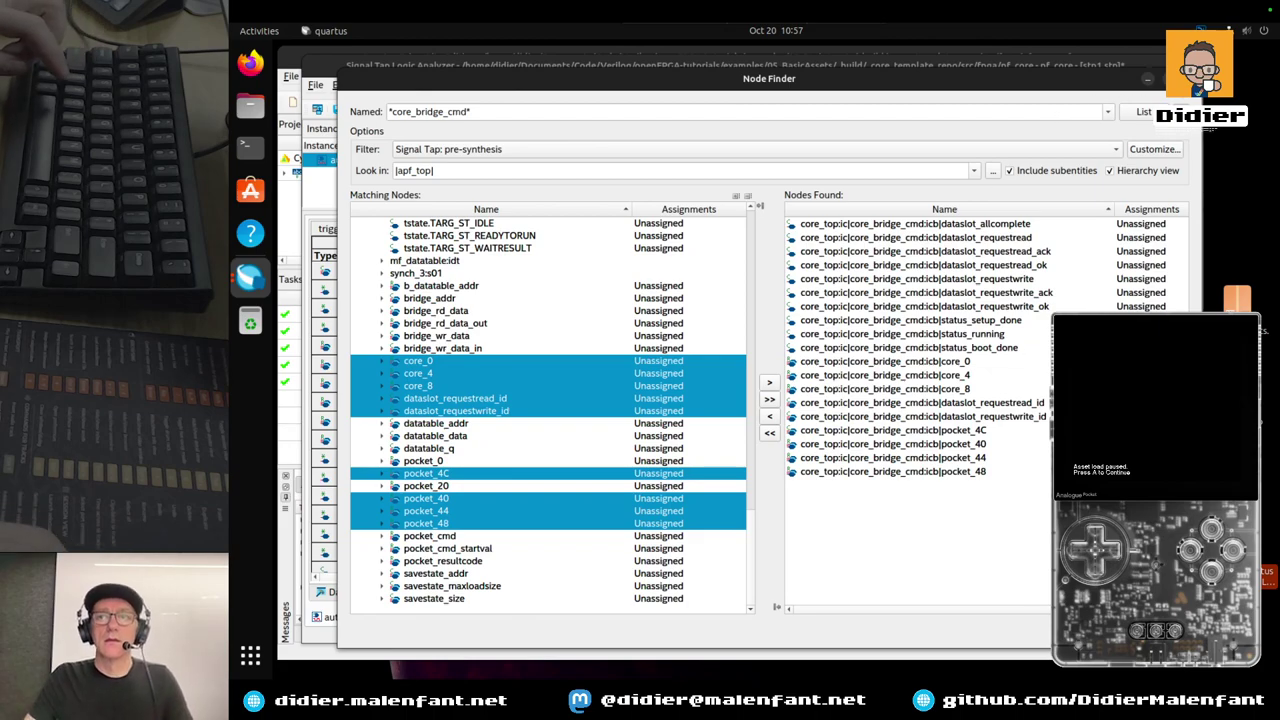
{"action": "key", "text": "Return"}
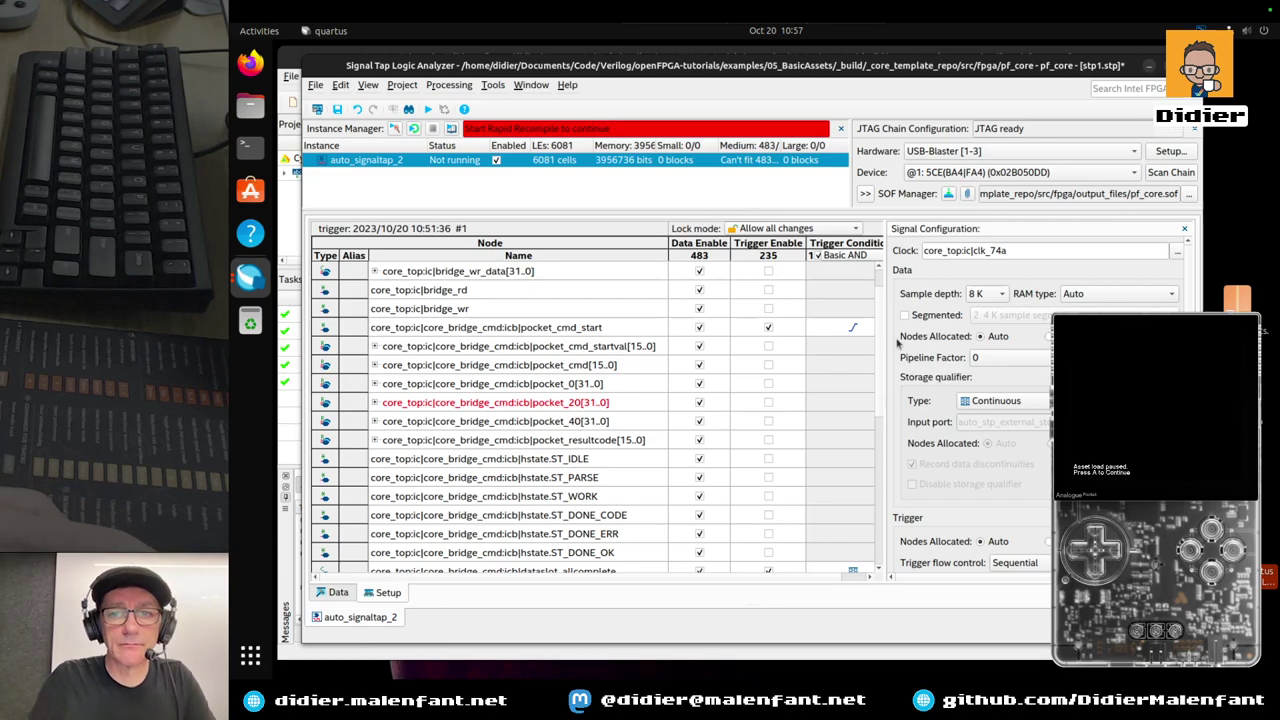
Move the dataslot_requestread_id and dataslot_requestwrite_id buses together to directly below dataslot_requestwrite_ok in the node setup
{"action": "scroll", "coordinate": [880, 358], "scroll_direction": "down", "scroll_amount": 1}
{"action": "scroll", "coordinate": [880, 358], "scroll_direction": "down", "scroll_amount": 5}
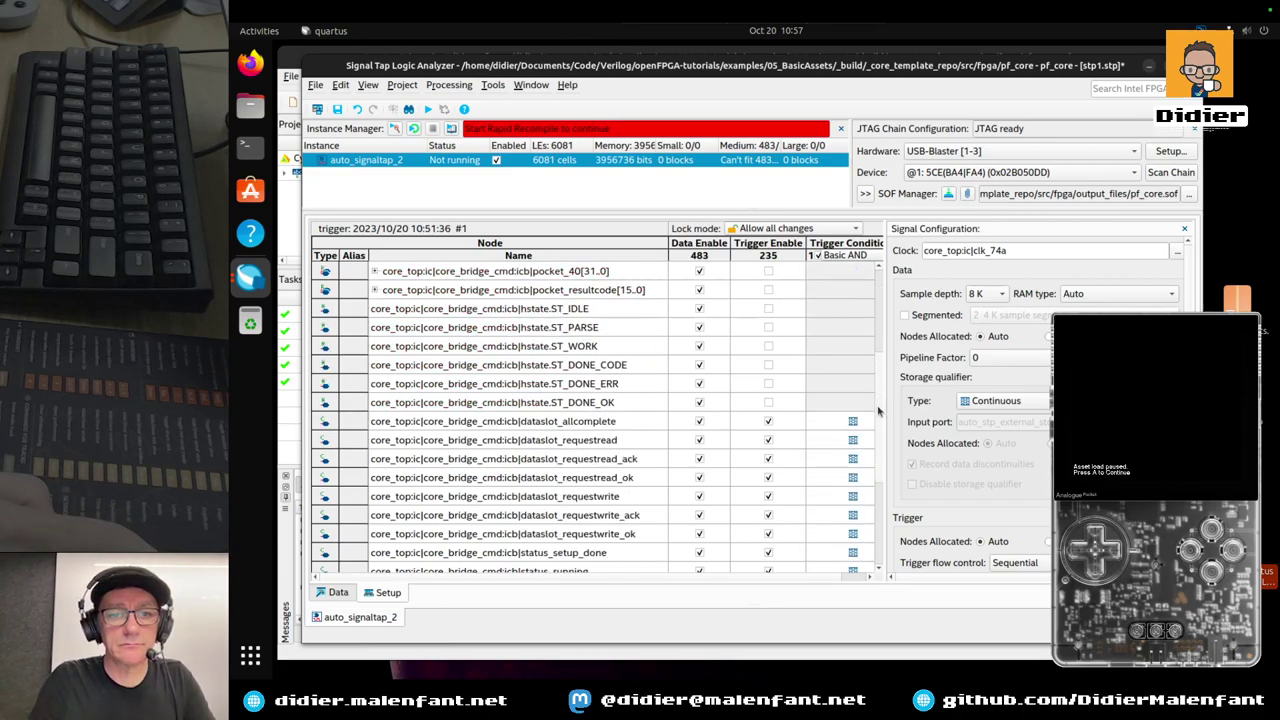
{"action": "scroll", "coordinate": [884, 465], "scroll_direction": "down", "scroll_amount": 1}
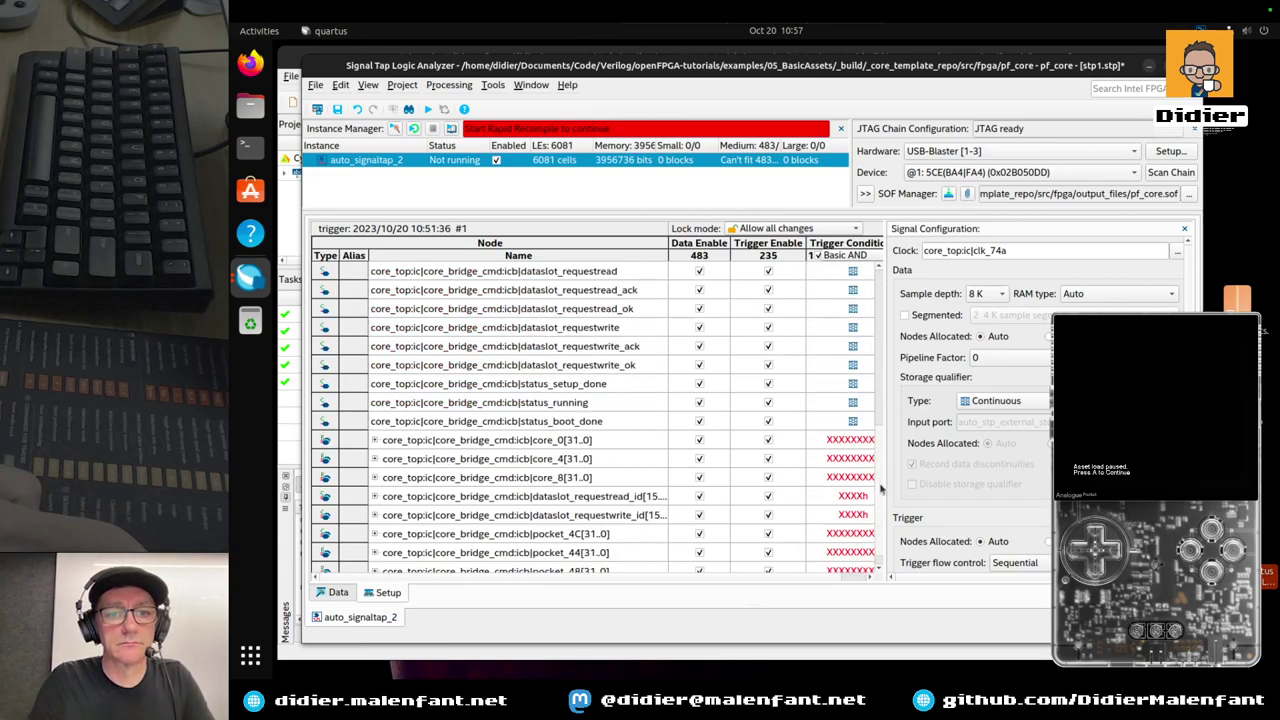
{"action": "left_click", "coordinate": [618, 500]}
{"action": "key", "text": "shift+Down"}
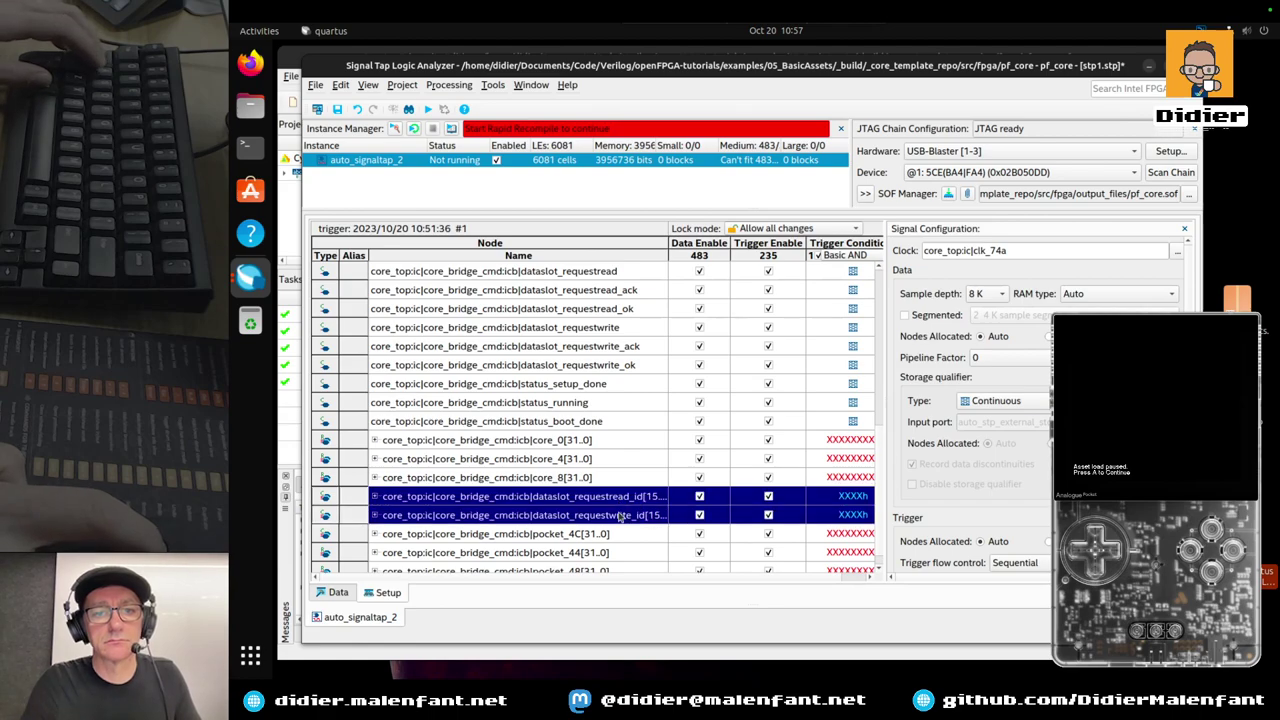
{"action": "left_click_drag", "start_coordinate": [616, 489], "coordinate": [618, 374]}
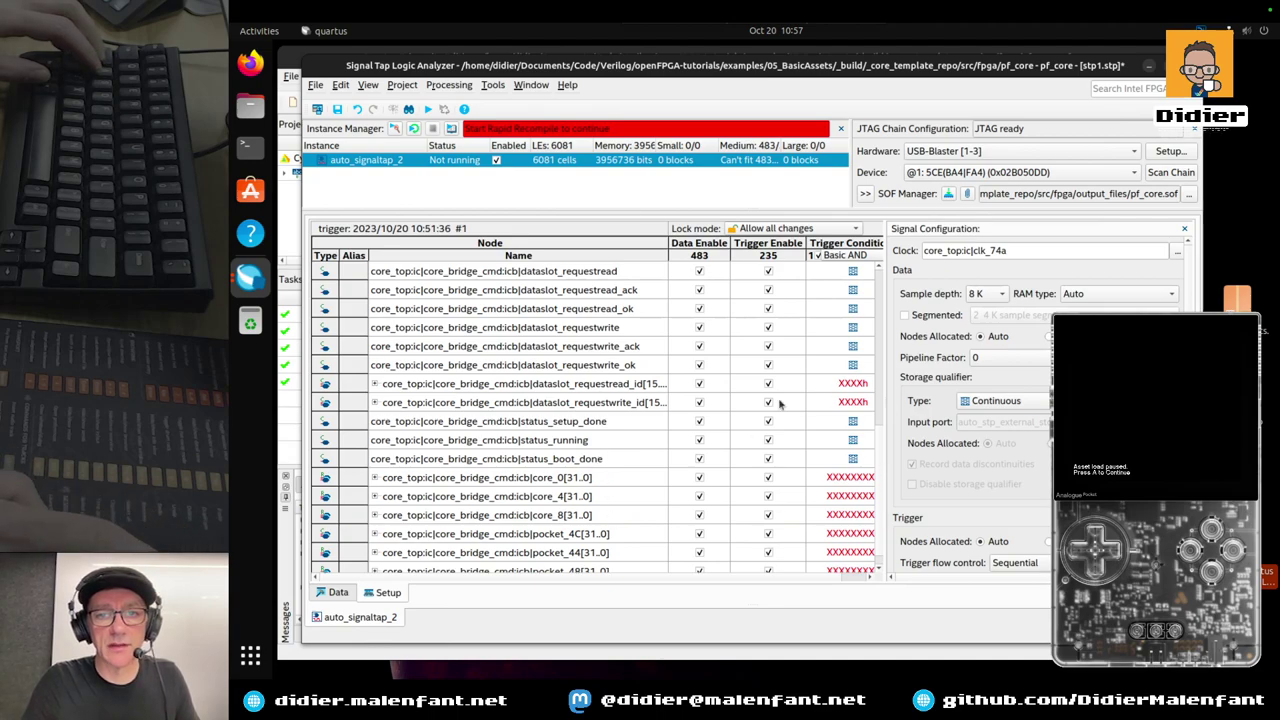
Try selecting the newly added node rows from pocket_48 up to dataslot_requestwrite_ack as one block
{"action": "scroll", "coordinate": [780, 448], "scroll_direction": "down", "scroll_amount": 5}
{"action": "scroll", "coordinate": [787, 463], "scroll_direction": "down", "scroll_amount": 3}
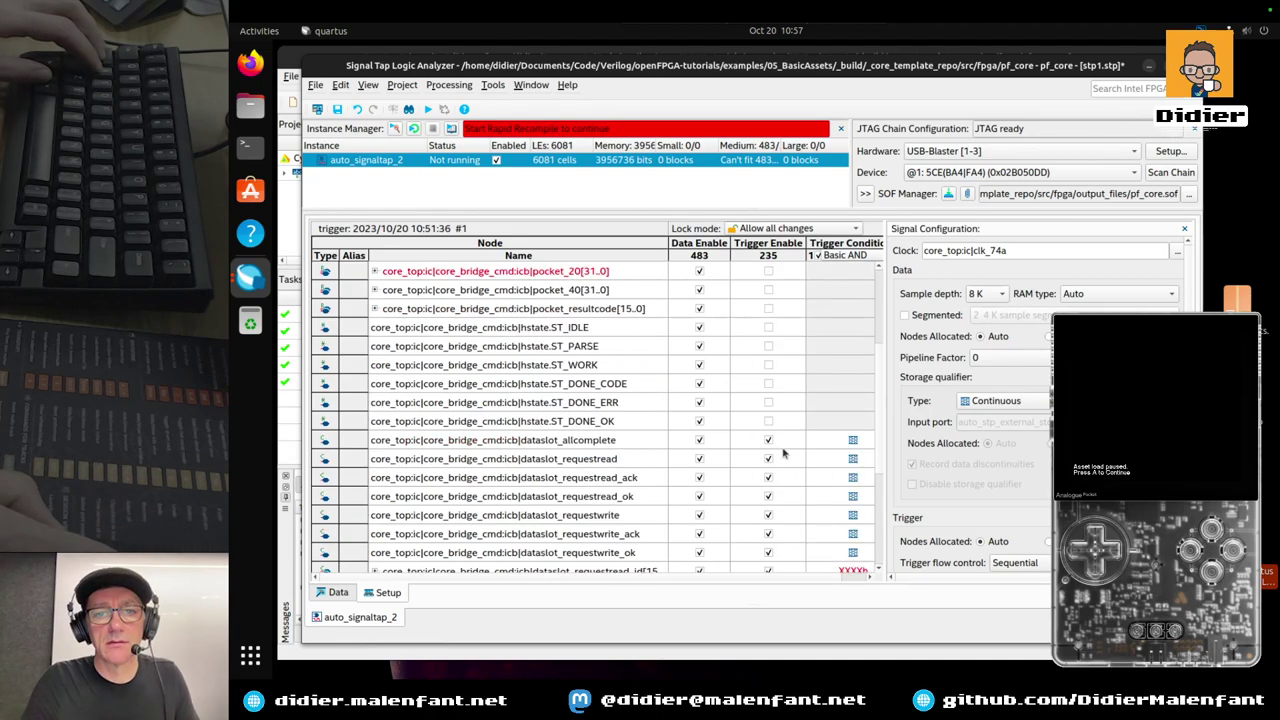
{"action": "left_click", "coordinate": [786, 442]}
{"action": "scroll", "coordinate": [784, 556], "scroll_direction": "down", "scroll_amount": 4}
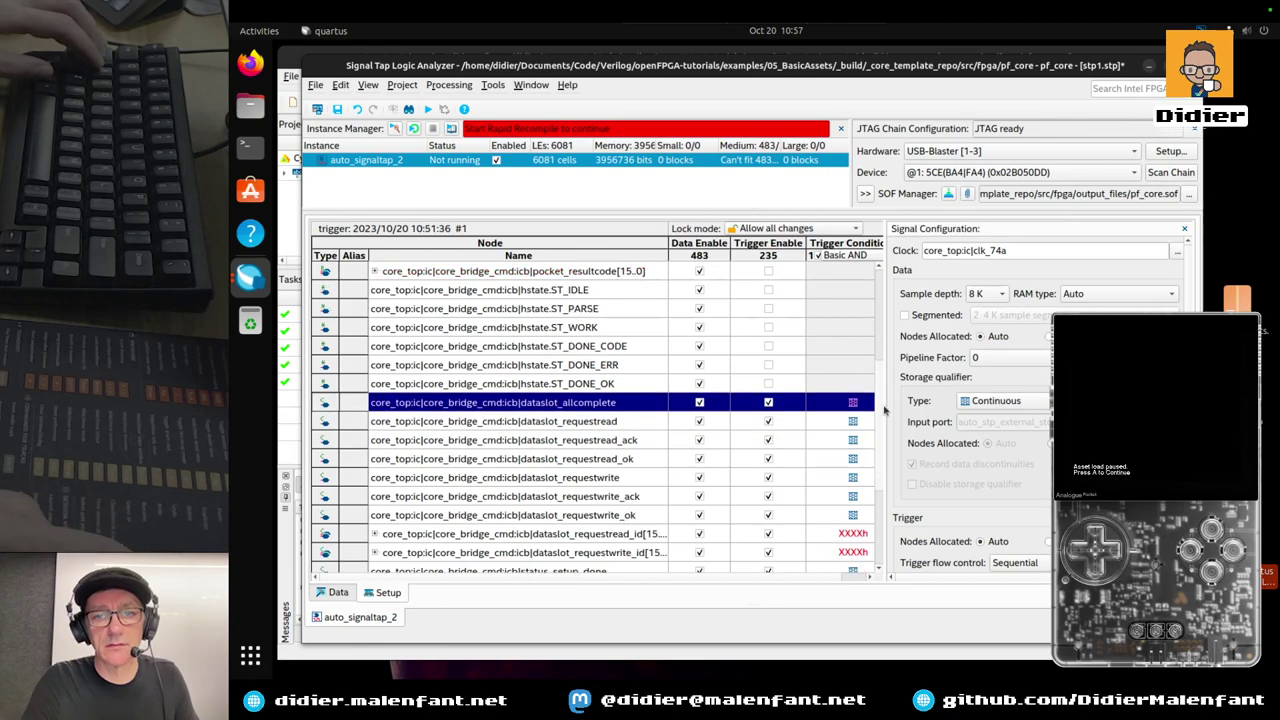
{"action": "left_click", "coordinate": [784, 556]}
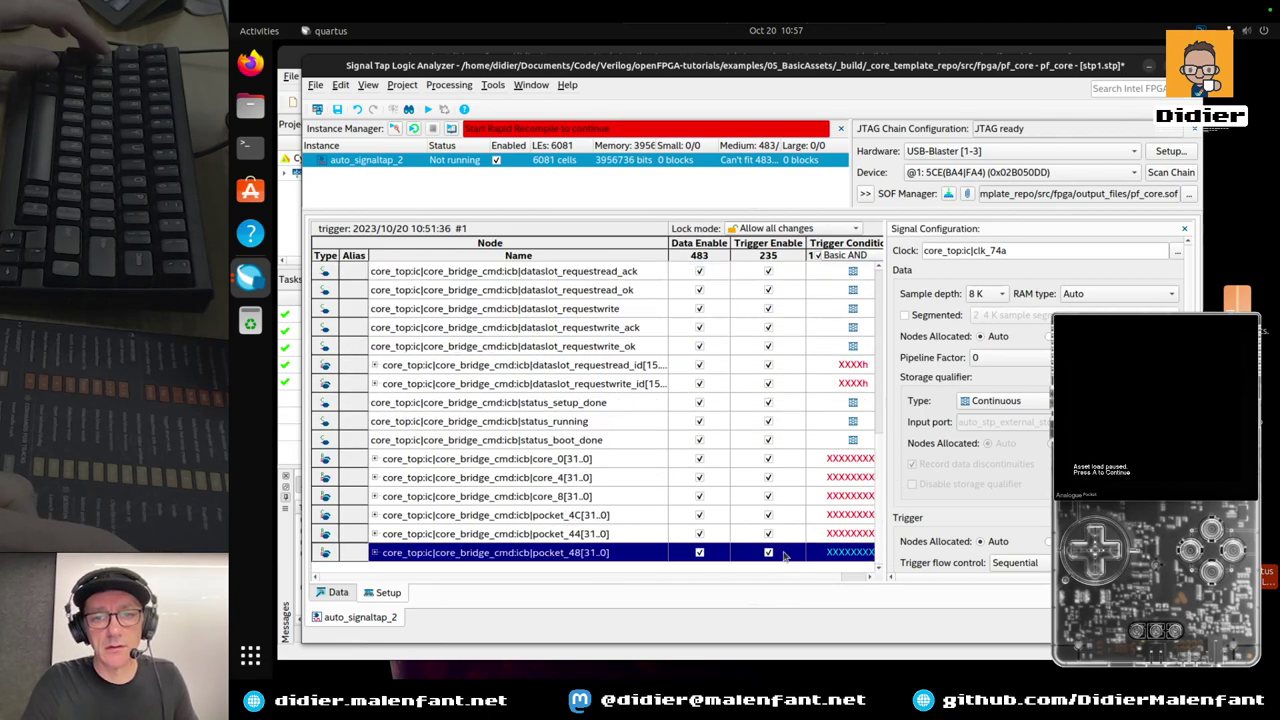
{"action": "left_click_drag", "start_coordinate": [787, 538], "coordinate": [787, 332]}
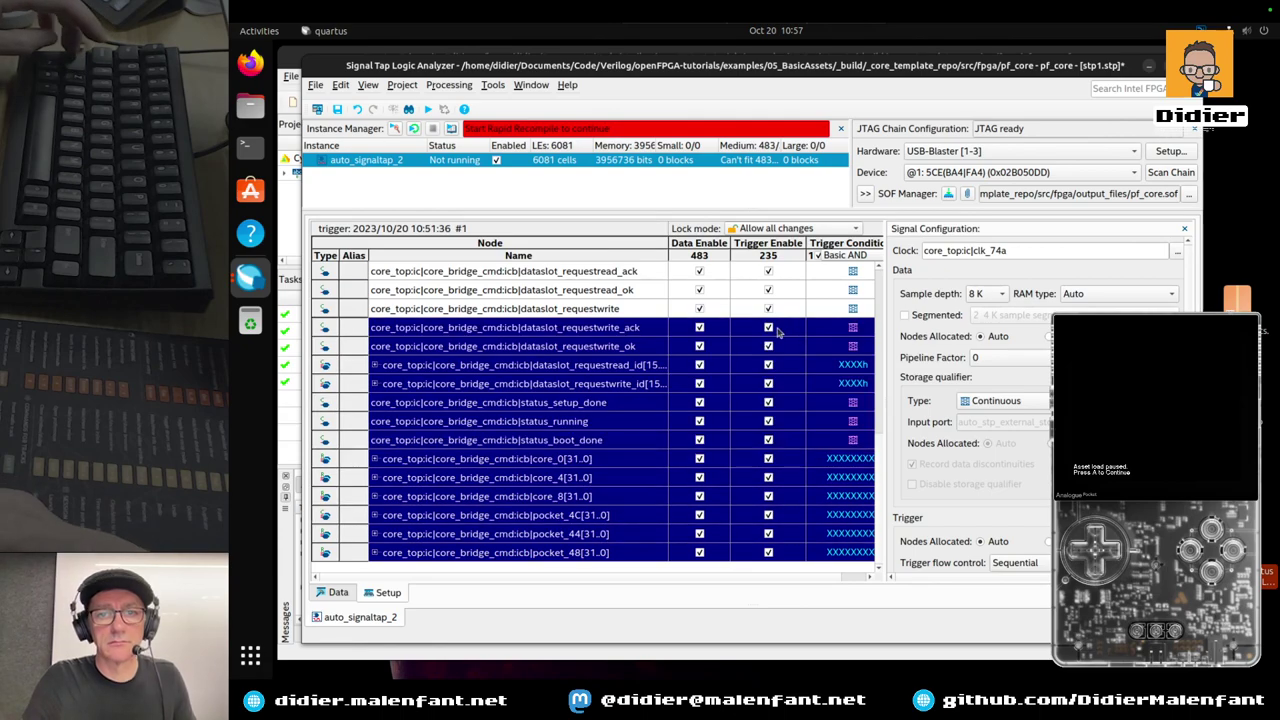
Turn off Trigger Enable for dataslot_requestwrite_ack, dataslot_requestwrite_ok, both dataslot request ID buses, status_setup_done, status_running and status_boot_done
{"action": "left_click", "coordinate": [768, 328]}
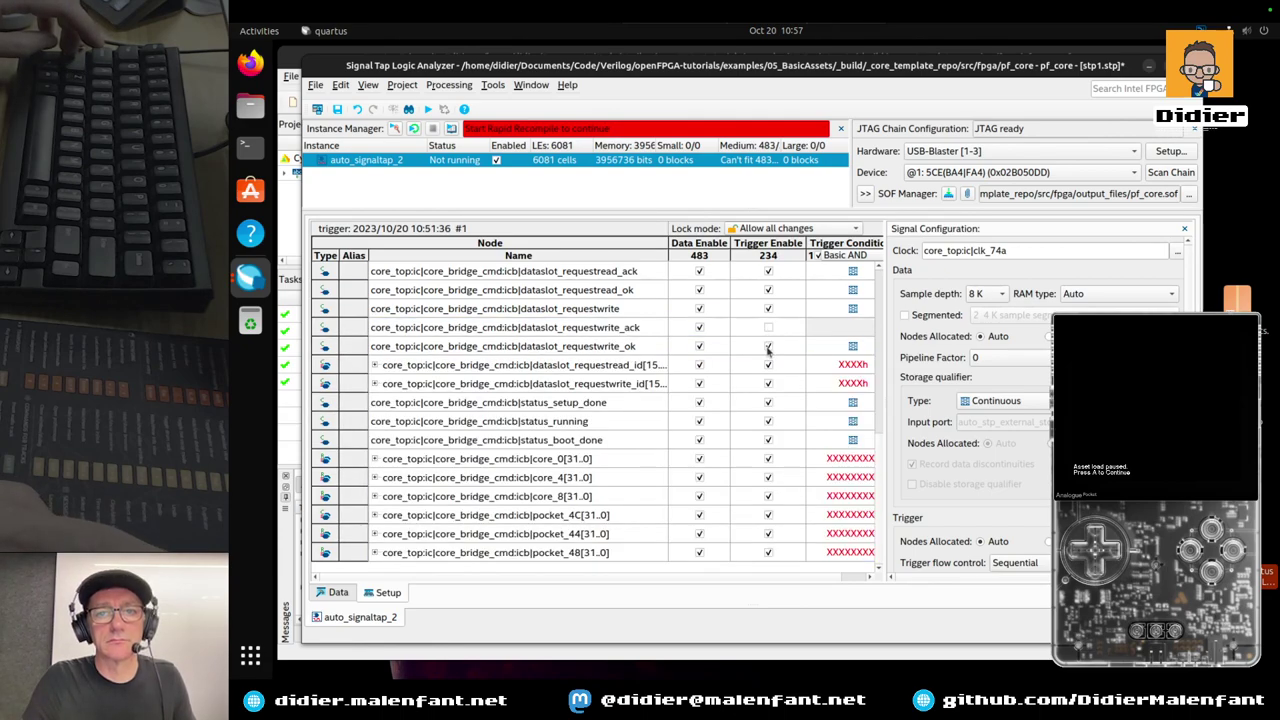
{"action": "left_click", "coordinate": [768, 346]}
{"action": "left_click", "coordinate": [768, 365]}
{"action": "left_click", "coordinate": [768, 384]}
{"action": "left_click", "coordinate": [769, 406]}
{"action": "left_click", "coordinate": [768, 403]}
{"action": "left_click", "coordinate": [768, 422]}
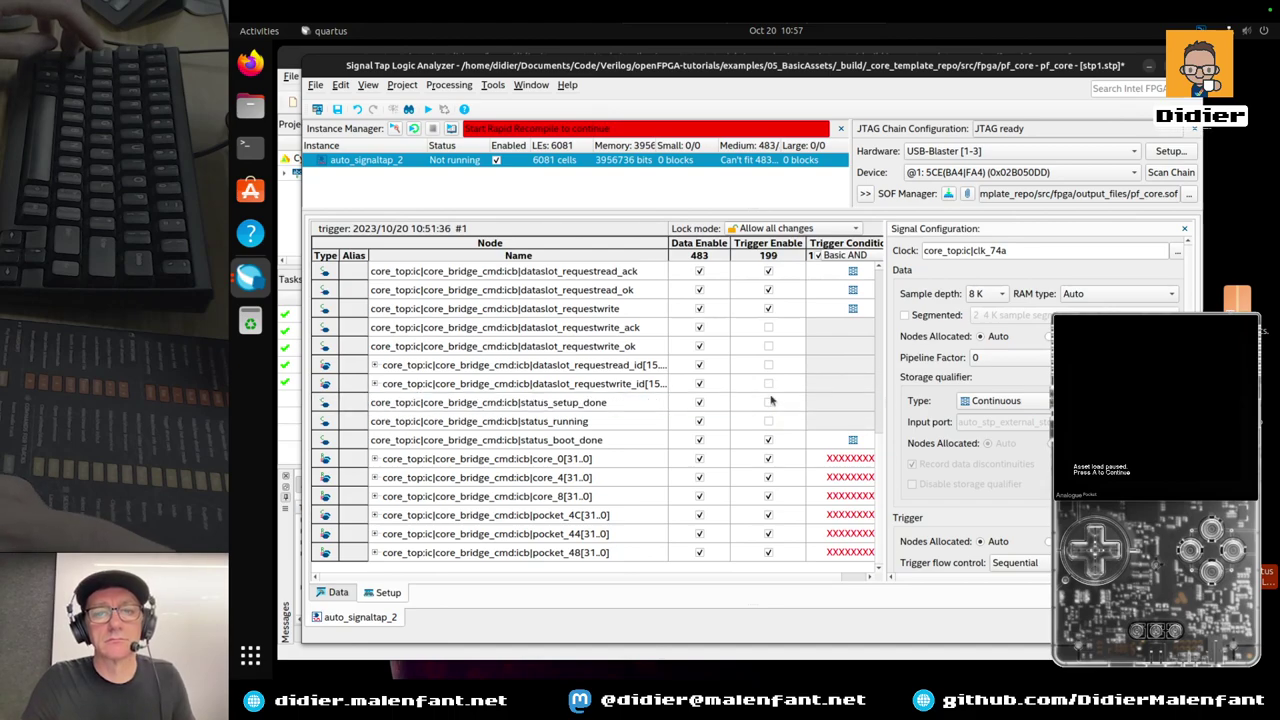
{"action": "left_click", "coordinate": [768, 441]}
Turn off Trigger Enable for the core_0, core_4, core_8, pocket_4C, pocket_44 and pocket_48 buses
{"action": "left_click", "coordinate": [772, 464]}
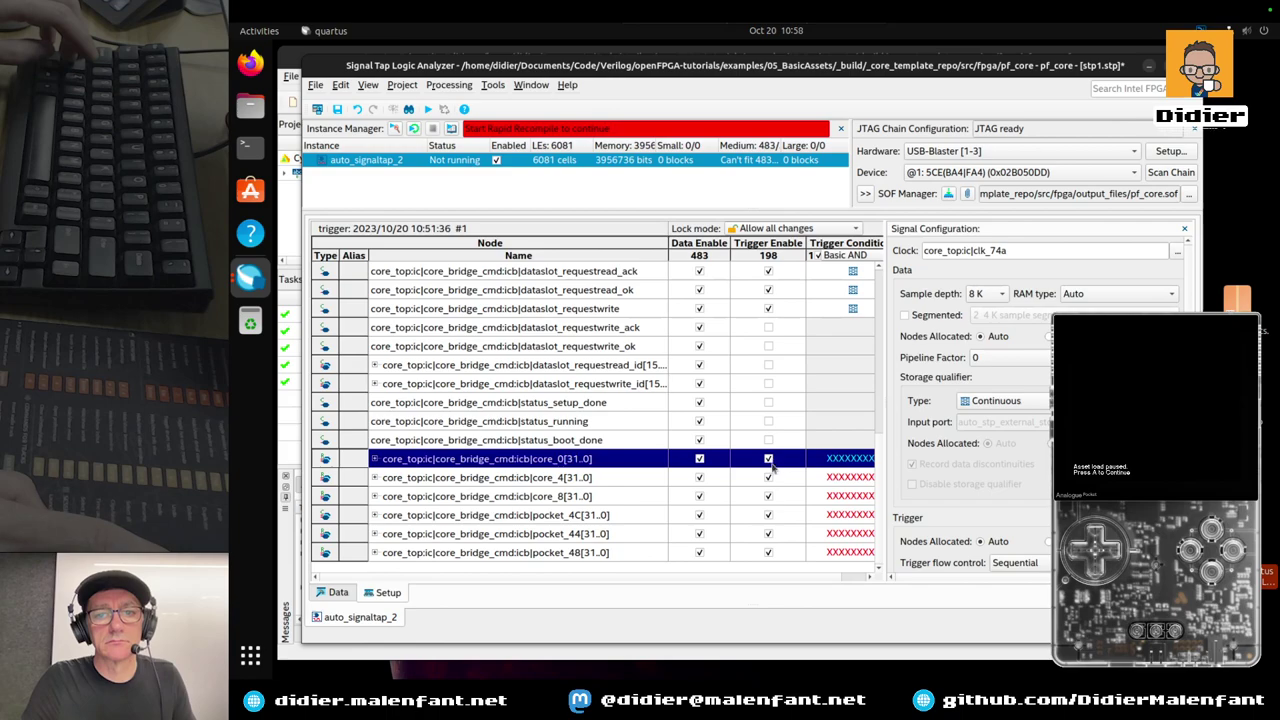
{"action": "left_click", "coordinate": [768, 478]}
{"action": "left_click", "coordinate": [769, 459]}
{"action": "left_click", "coordinate": [768, 496]}
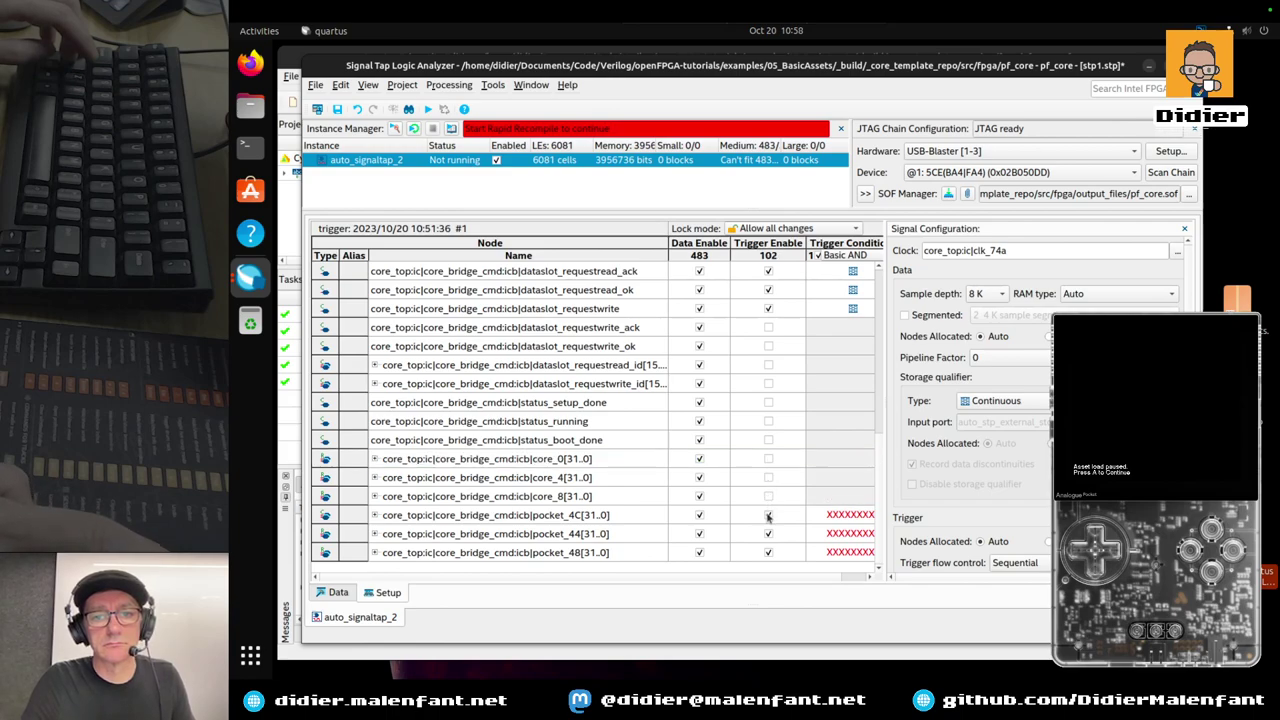
{"action": "left_click", "coordinate": [768, 515]}
{"action": "left_click", "coordinate": [768, 533]}
{"action": "left_click", "coordinate": [768, 552]}
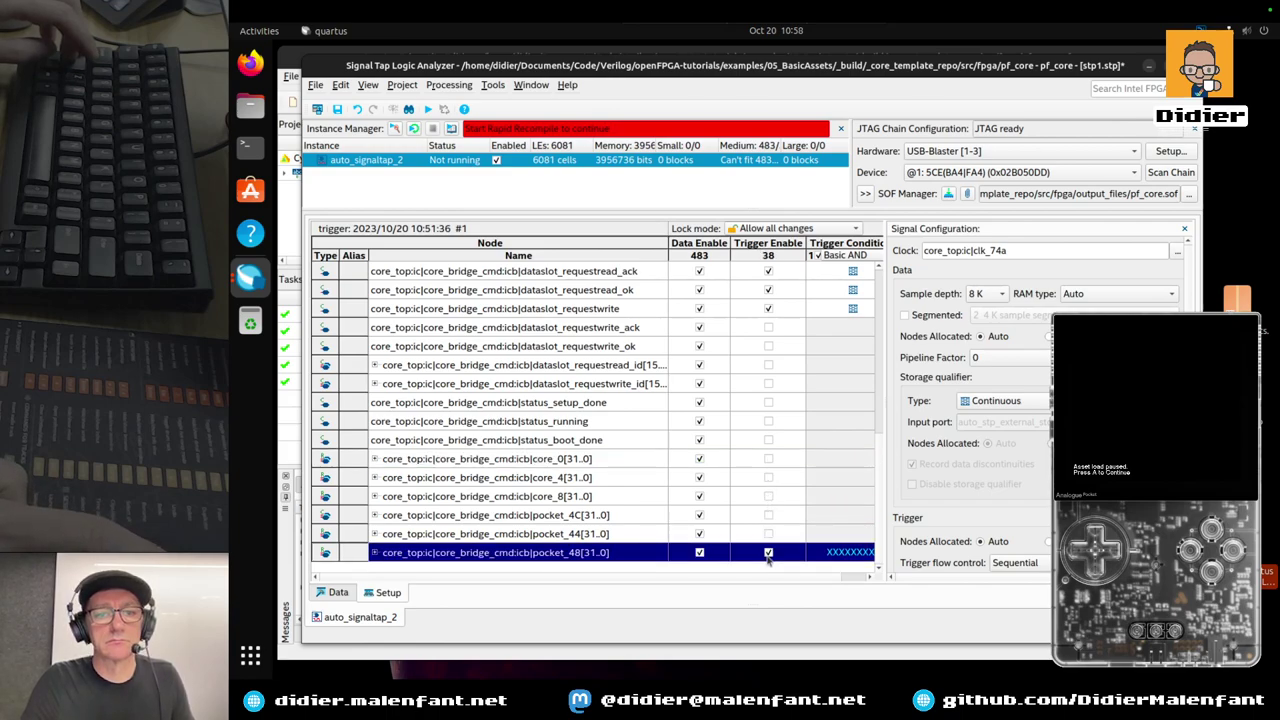
{"action": "left_click", "coordinate": [768, 552]}
Move pocket_44, pocket_48 and pocket_4C to directly below pocket_40, with pocket_4C ordered after pocket_48
{"action": "left_click", "coordinate": [615, 515]}
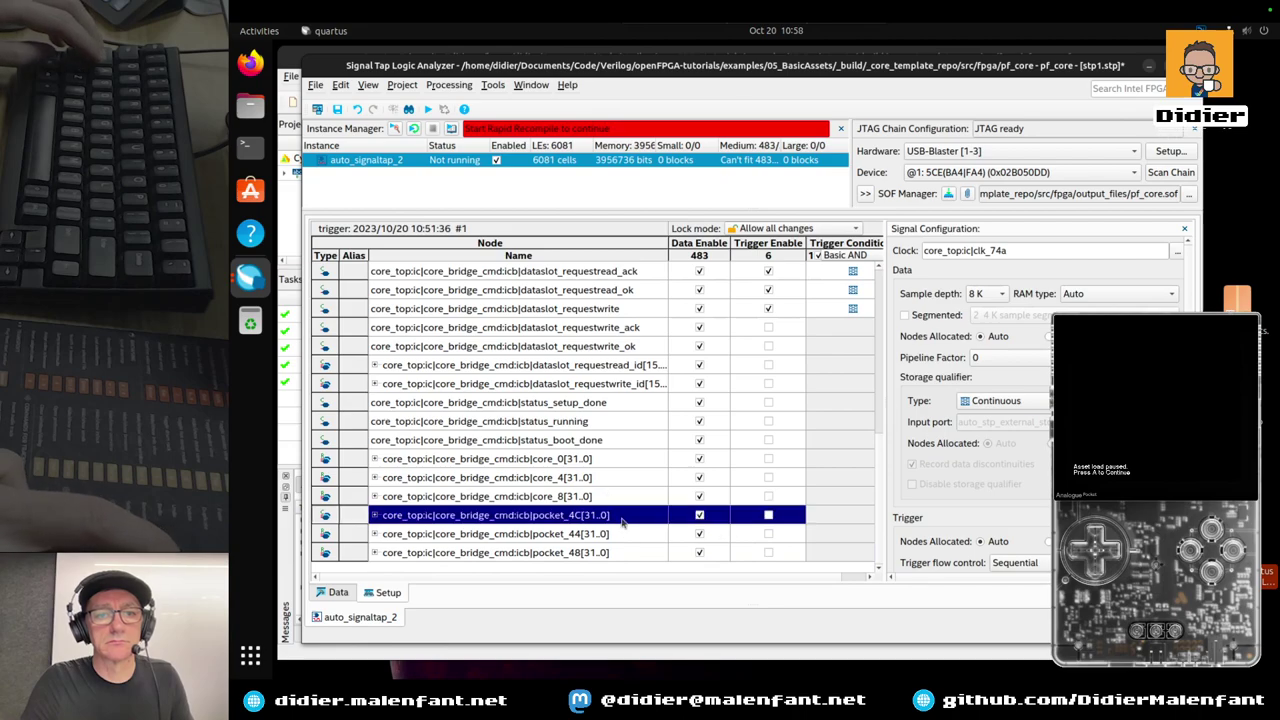
{"action": "left_click", "coordinate": [632, 552], "text": "ctrl"}
{"action": "left_click", "coordinate": [629, 535], "text": "ctrl"}
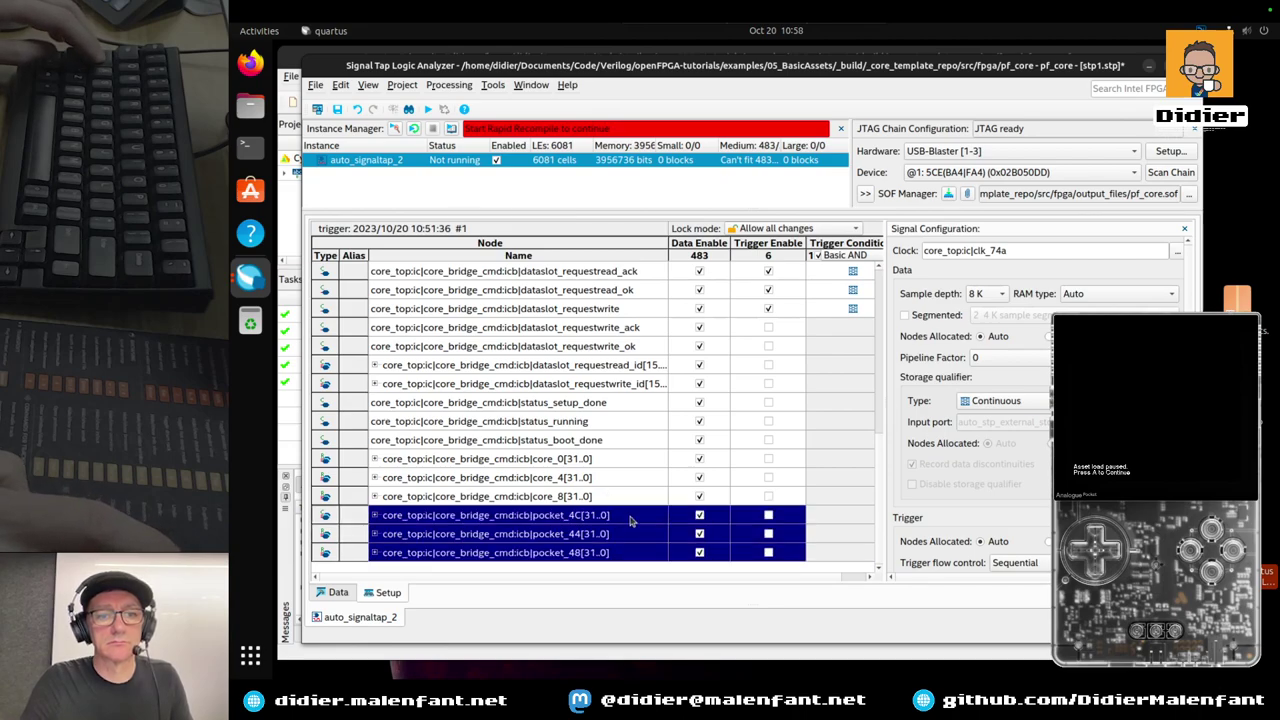
{"action": "left_click_drag", "start_coordinate": [621, 238], "coordinate": [615, 469]}
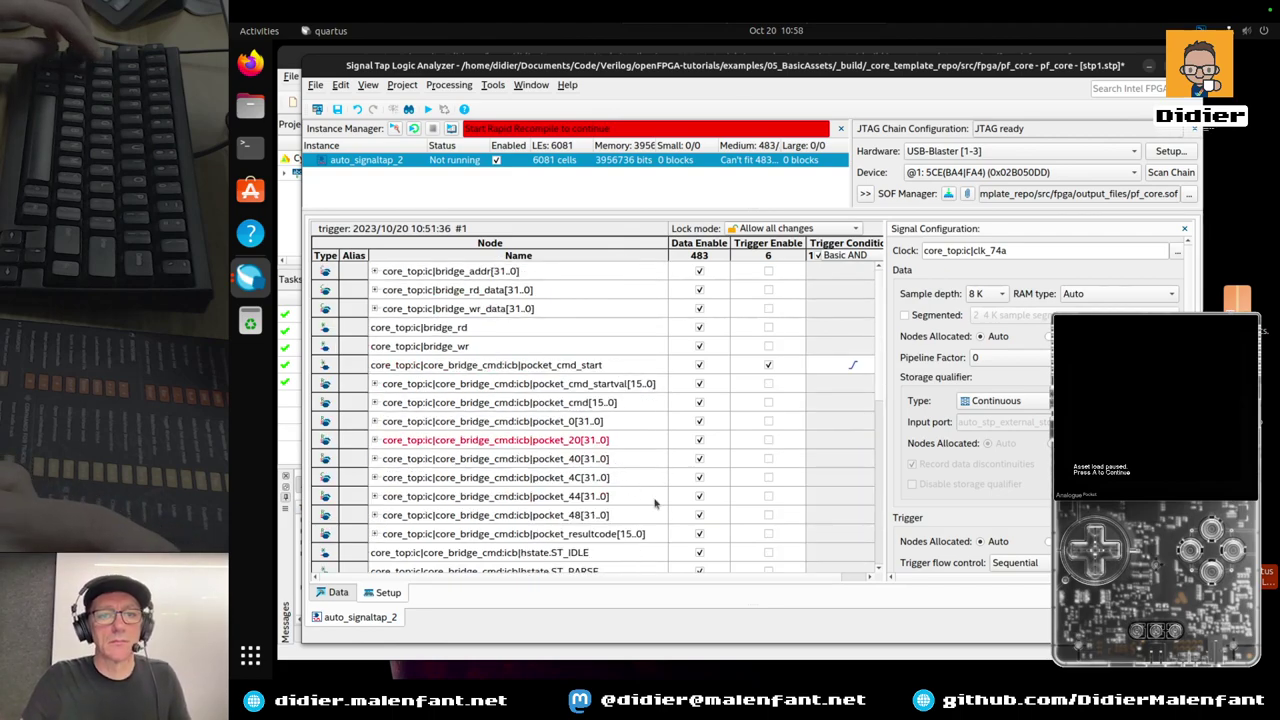
{"action": "left_click", "coordinate": [640, 477]}
{"action": "left_click_drag", "start_coordinate": [640, 477], "coordinate": [648, 525]}
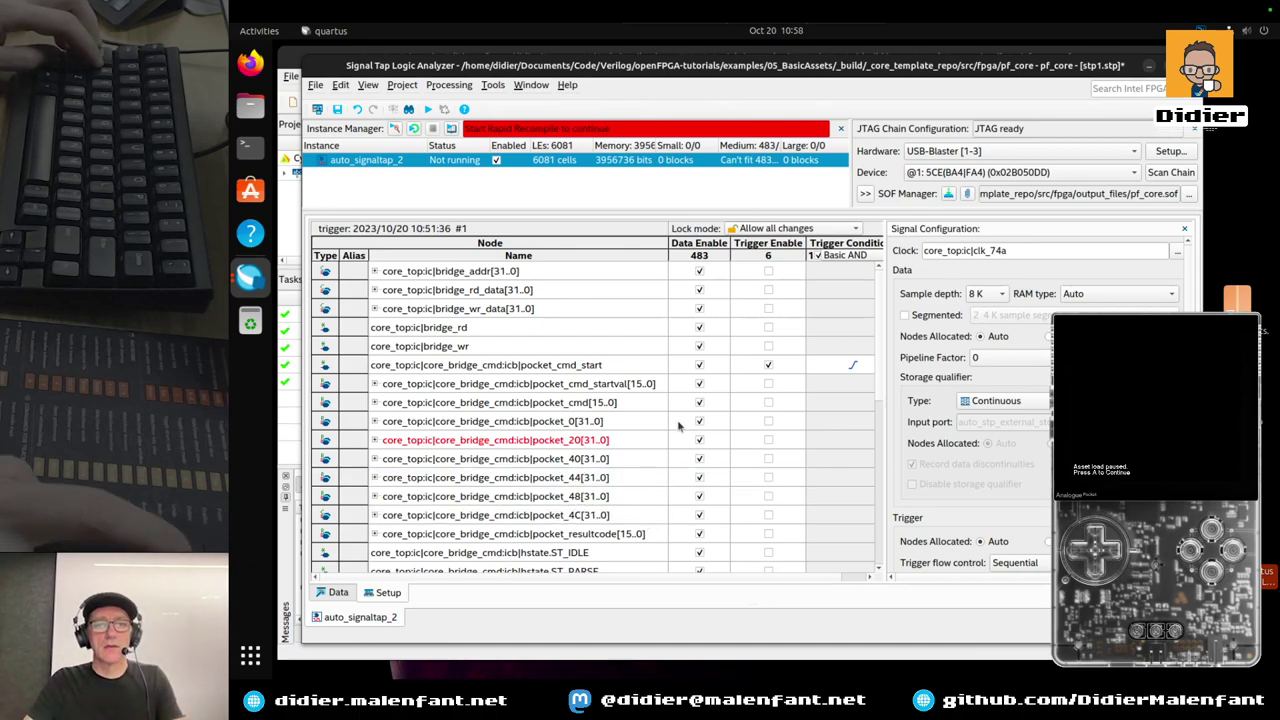
Move pocket_resultcode between pocket_cmd and pocket_0, and save the Signal Tap file
{"action": "left_click", "coordinate": [655, 535]}
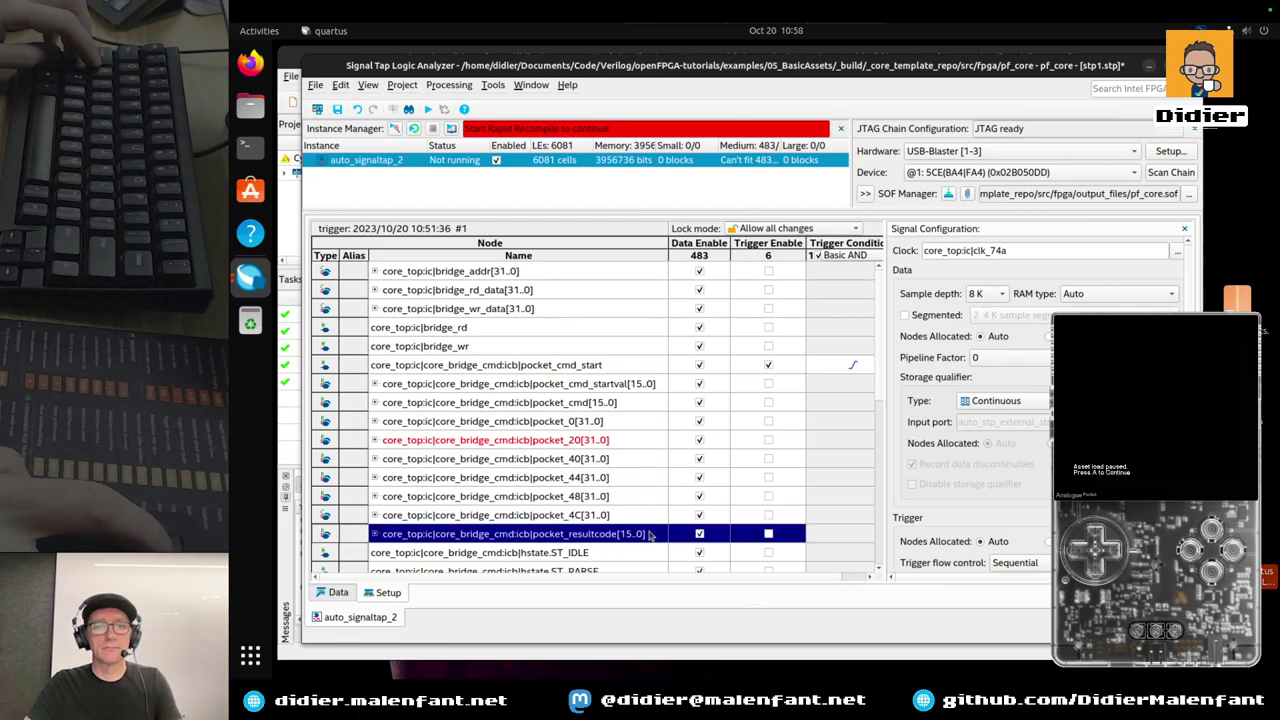
{"action": "left_click_drag", "start_coordinate": [653, 536], "coordinate": [648, 419]}
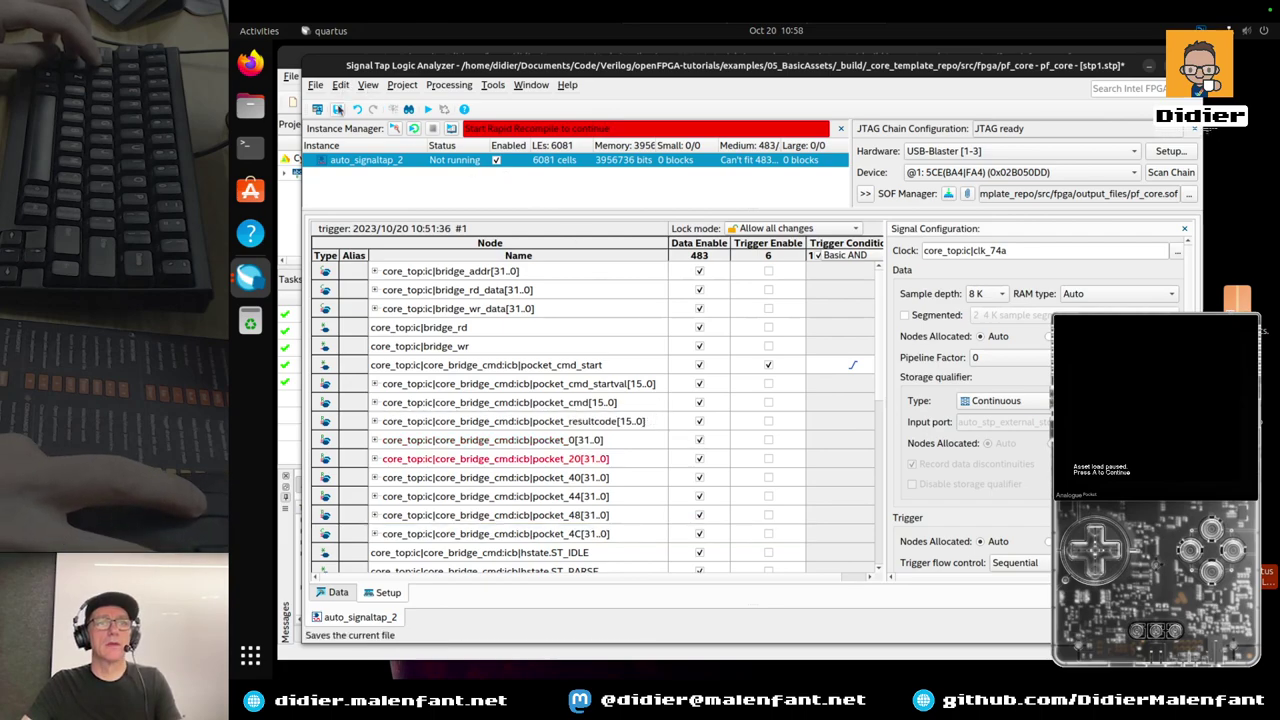
{"action": "left_click", "coordinate": [337, 109]}
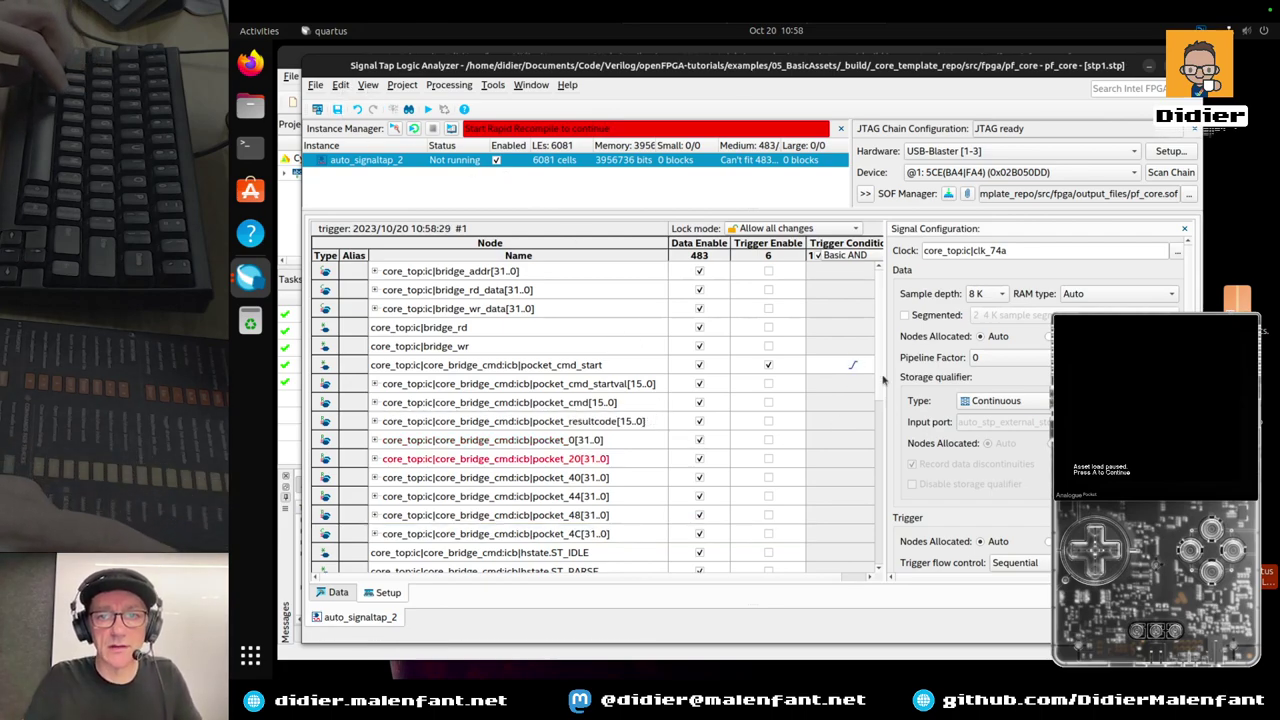
Move the dataslot_requestread_id bus between dataslot_requestread_ok and dataslot_requestwrite in the node setup
{"action": "scroll", "coordinate": [851, 366], "scroll_direction": "down", "scroll_amount": 5}
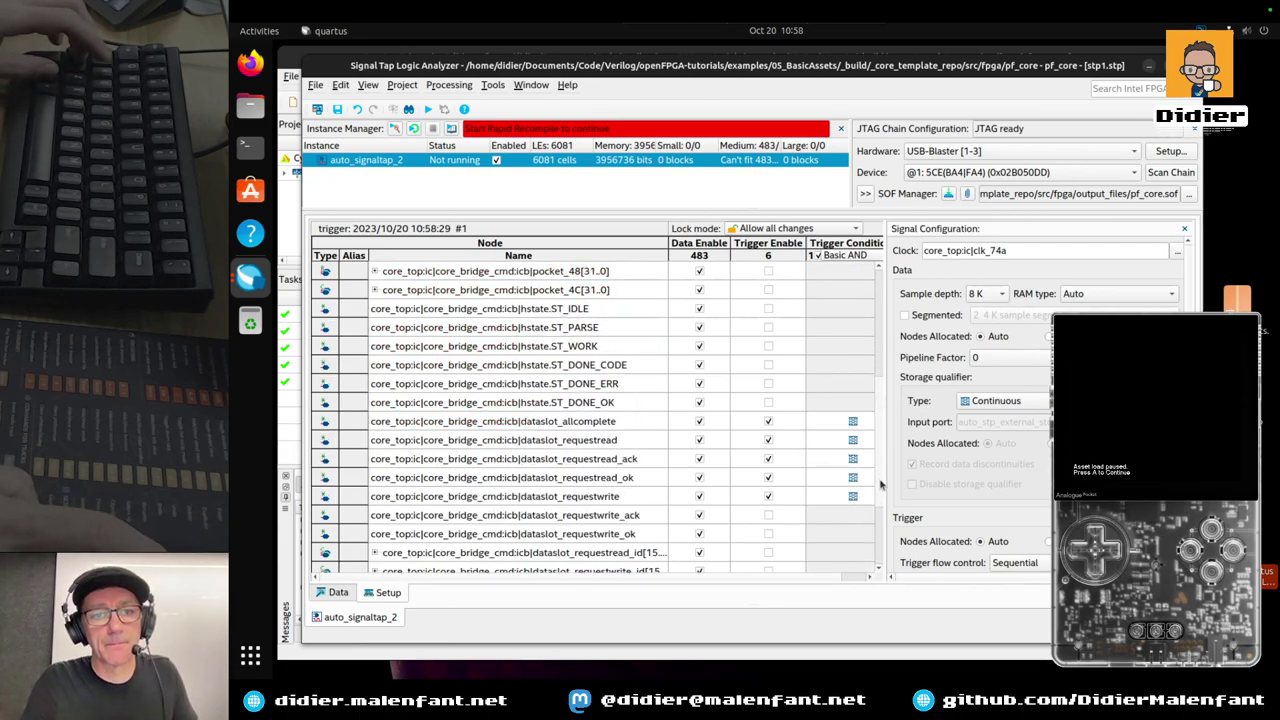
{"action": "scroll", "coordinate": [881, 490], "scroll_direction": "down", "scroll_amount": 1}
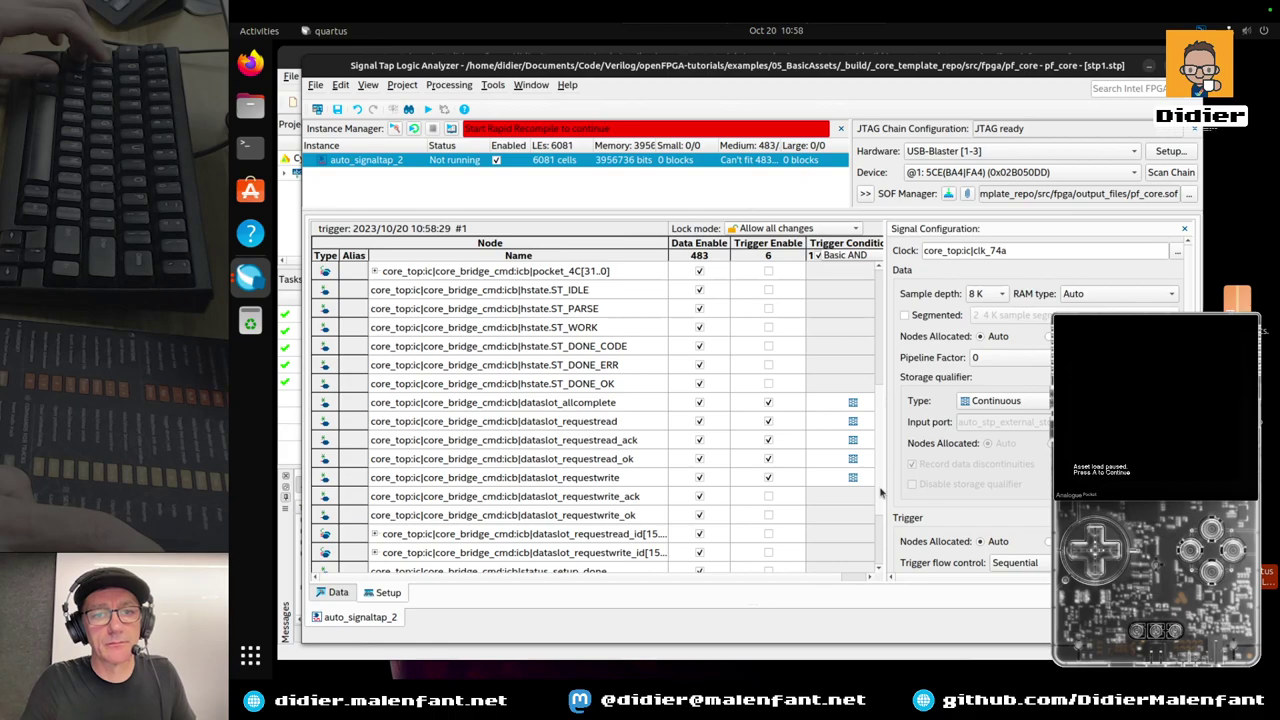
{"action": "scroll", "coordinate": [881, 500], "scroll_direction": "down", "scroll_amount": 1}
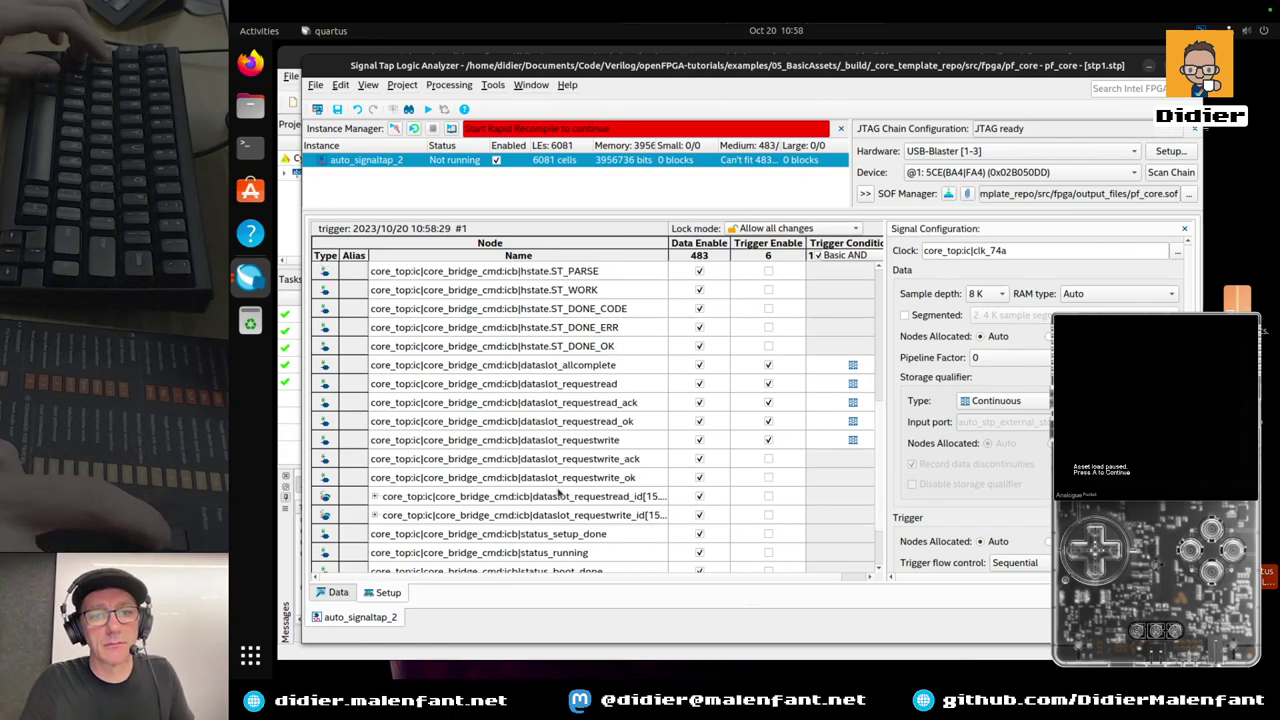
{"action": "left_click", "coordinate": [560, 496]}
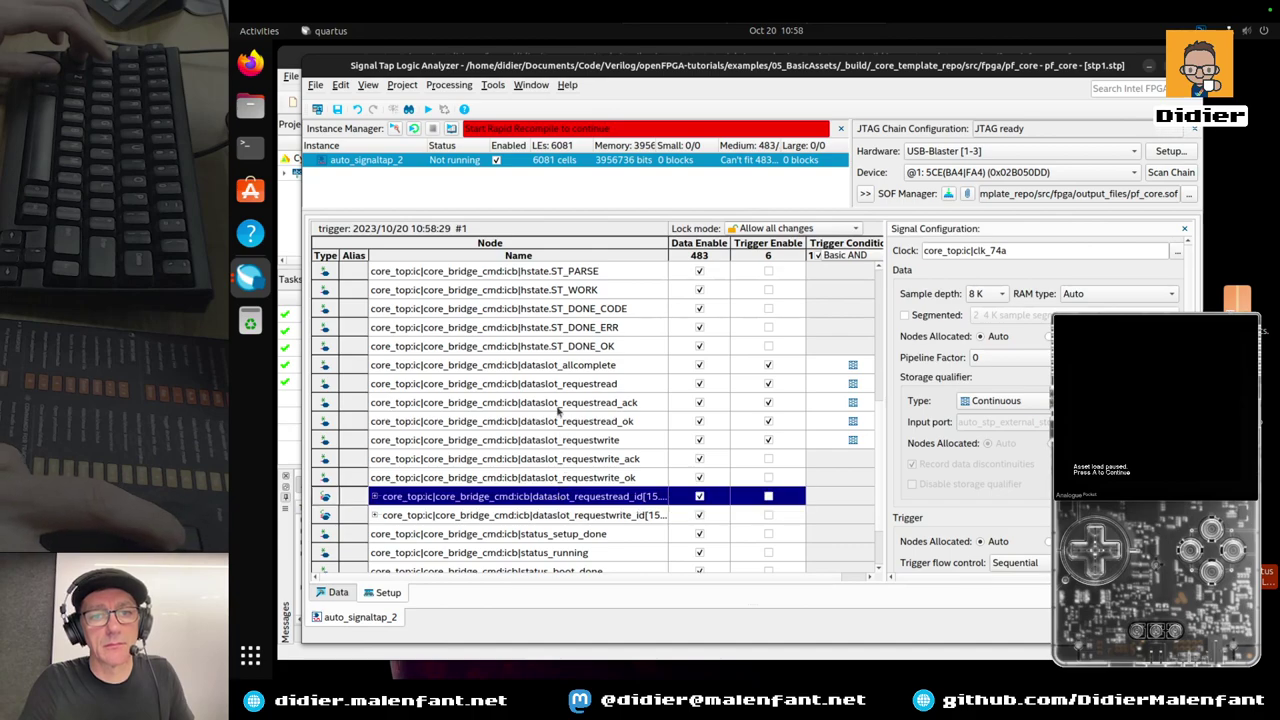
{"action": "left_click_drag", "start_coordinate": [569, 492], "coordinate": [570, 428]}
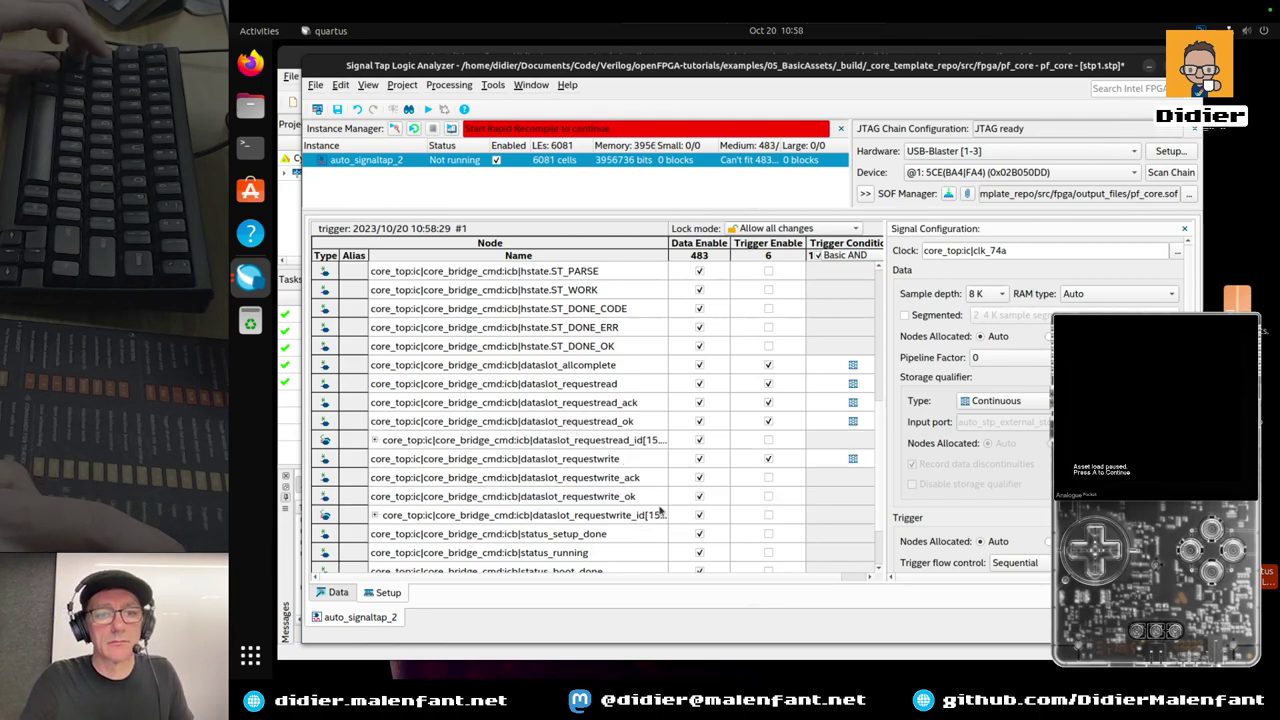
Move the core_0, core_4 and core_8 buses to directly below pocket_4C in the node setup
{"action": "scroll", "coordinate": [866, 428], "scroll_direction": "down", "scroll_amount": 2}
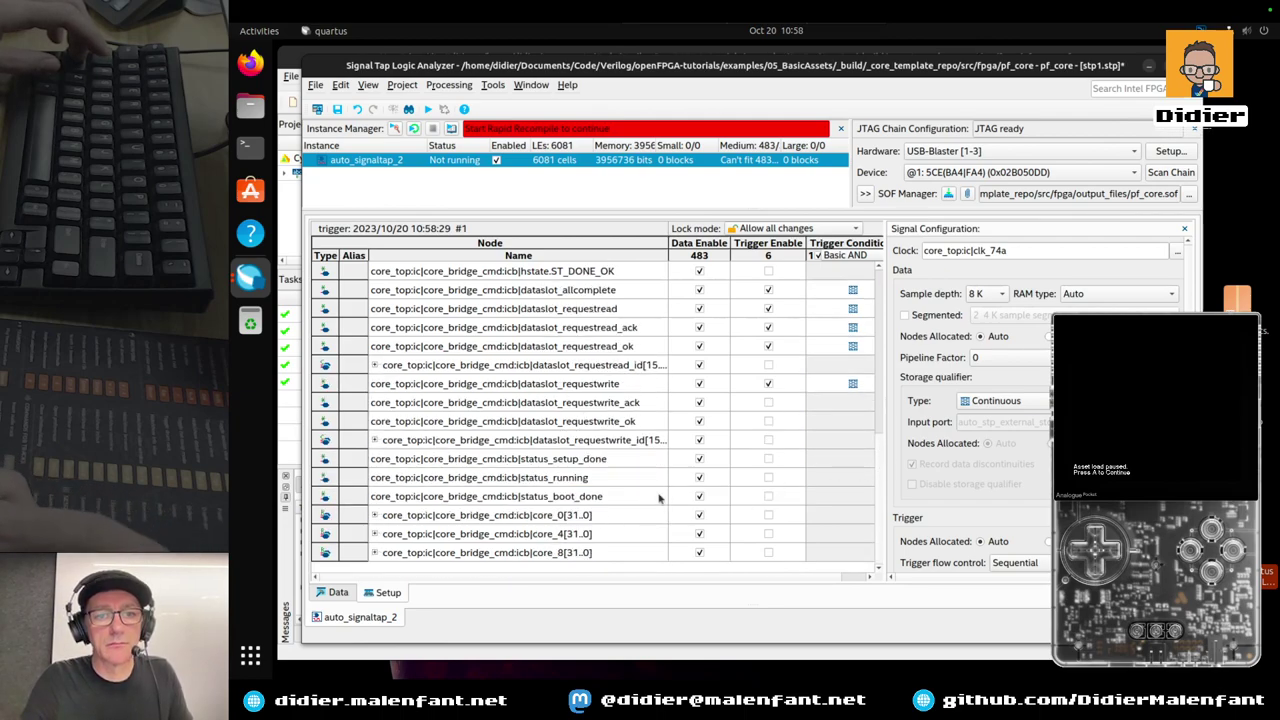
{"action": "left_click", "coordinate": [626, 516]}
{"action": "left_click", "coordinate": [627, 553], "text": "shift"}
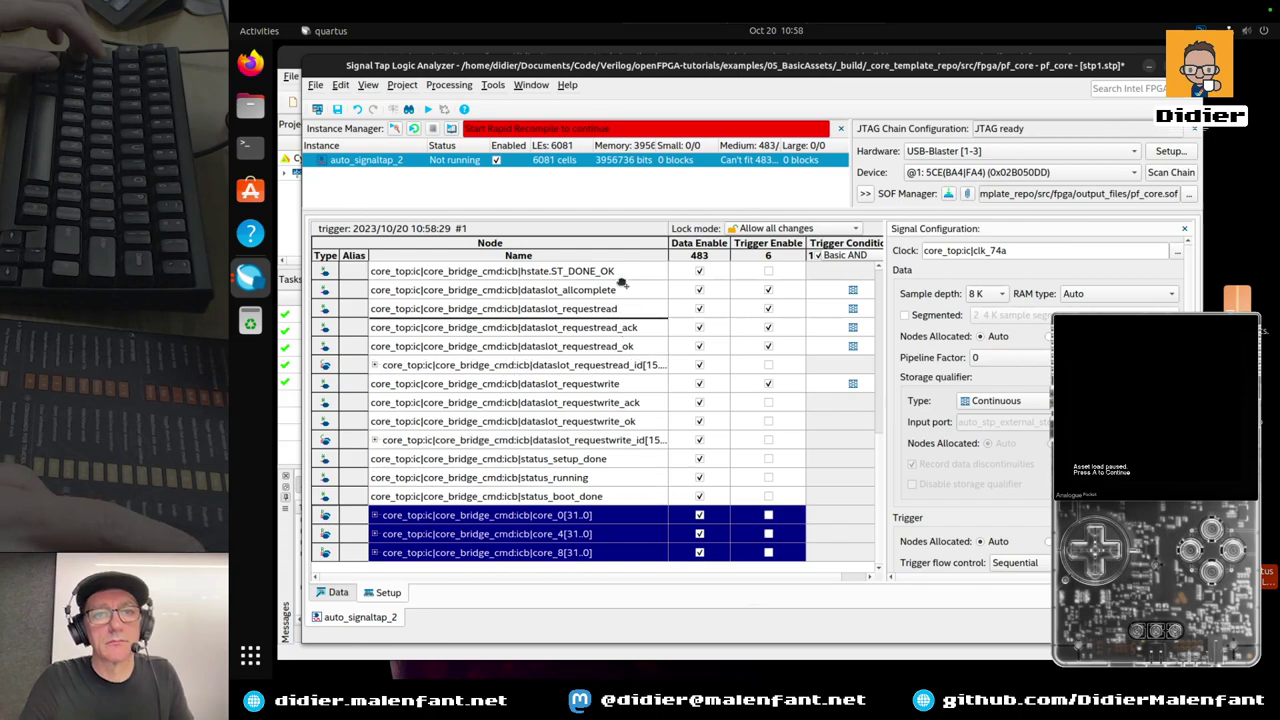
{"action": "scroll", "coordinate": [624, 270], "scroll_direction": "up", "scroll_amount": 4}
{"action": "left_click_drag", "start_coordinate": [624, 270], "coordinate": [632, 487]}
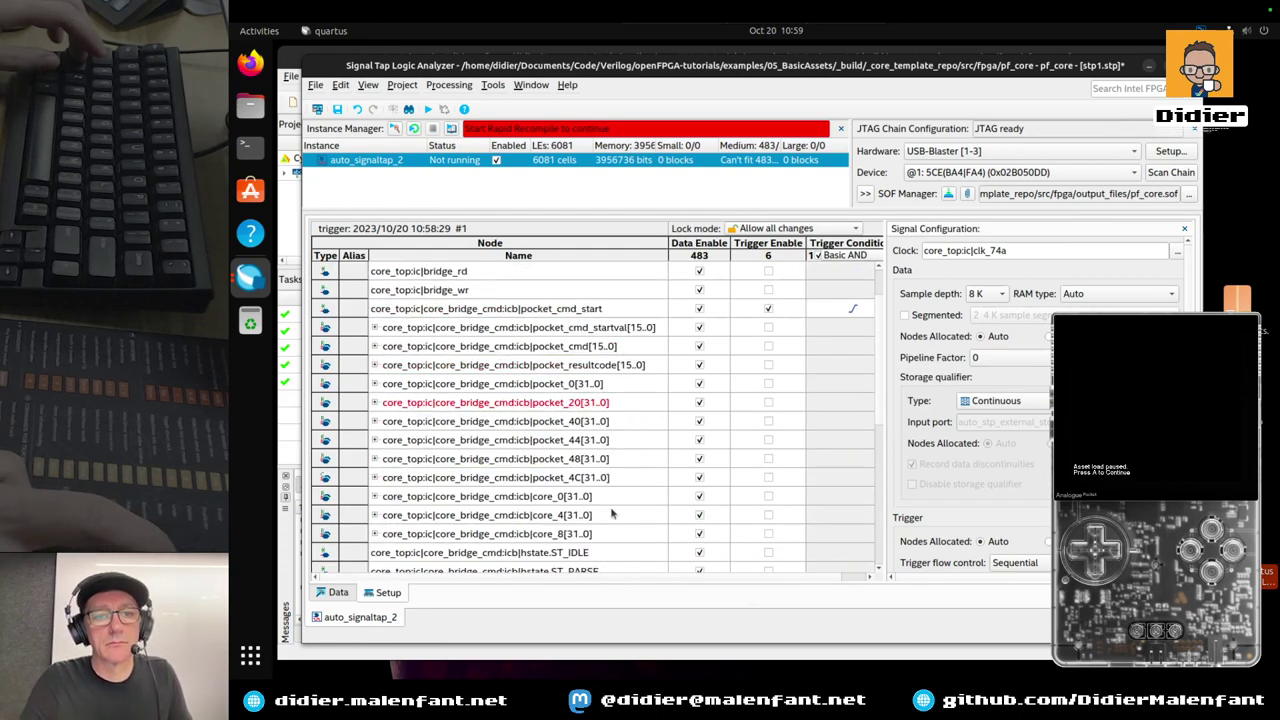
Turn off Trigger Enable for dataslot_requestwrite, dataslot_requestread_ok, dataslot_requestread_ack, dataslot_requestread and dataslot_allcomplete, and save the Signal Tap file
{"action": "scroll", "coordinate": [876, 391], "scroll_direction": "down", "scroll_amount": 6}
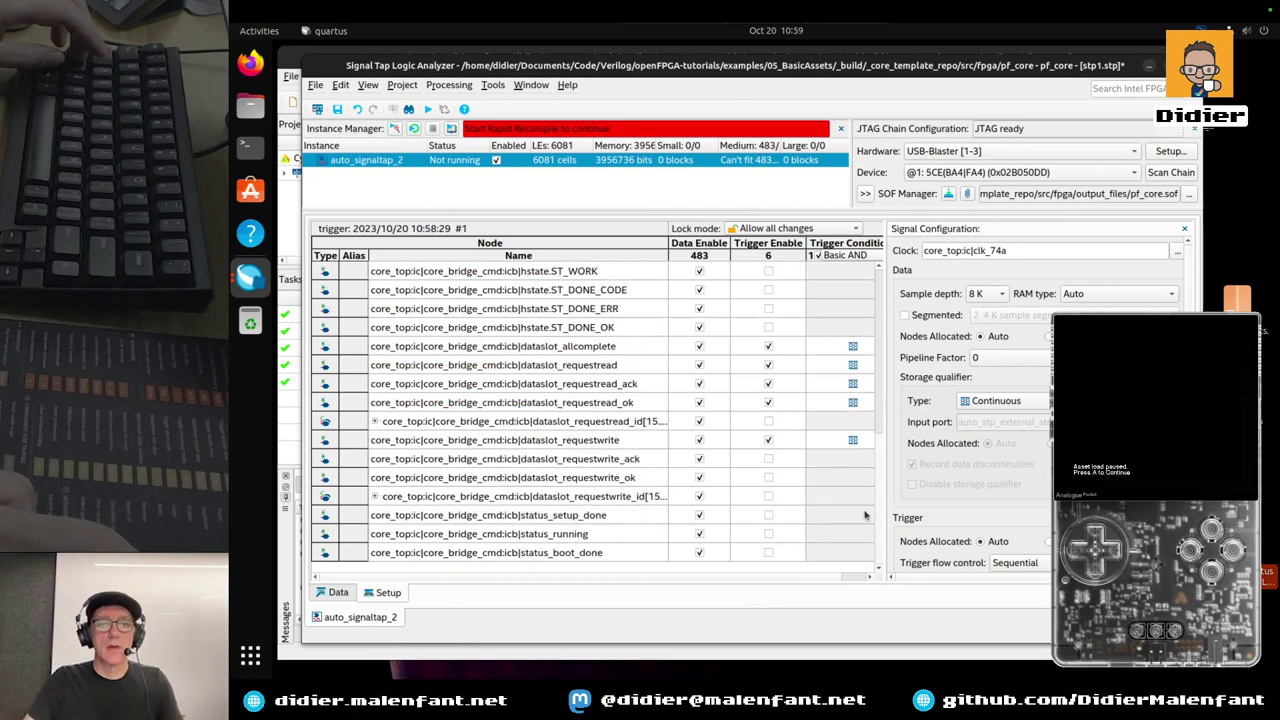
{"action": "left_click", "coordinate": [768, 440]}
{"action": "left_click", "coordinate": [768, 402]}
{"action": "left_click", "coordinate": [768, 383]}
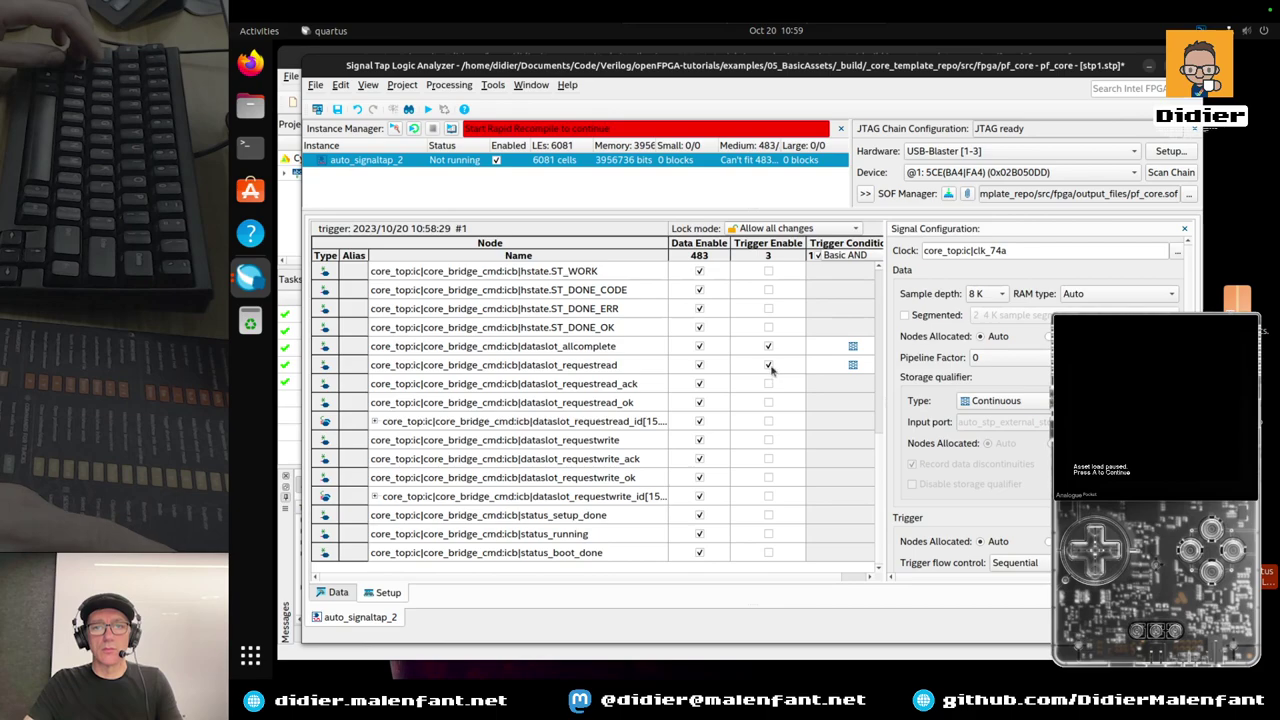
{"action": "left_click", "coordinate": [768, 365]}
{"action": "left_click", "coordinate": [768, 346]}
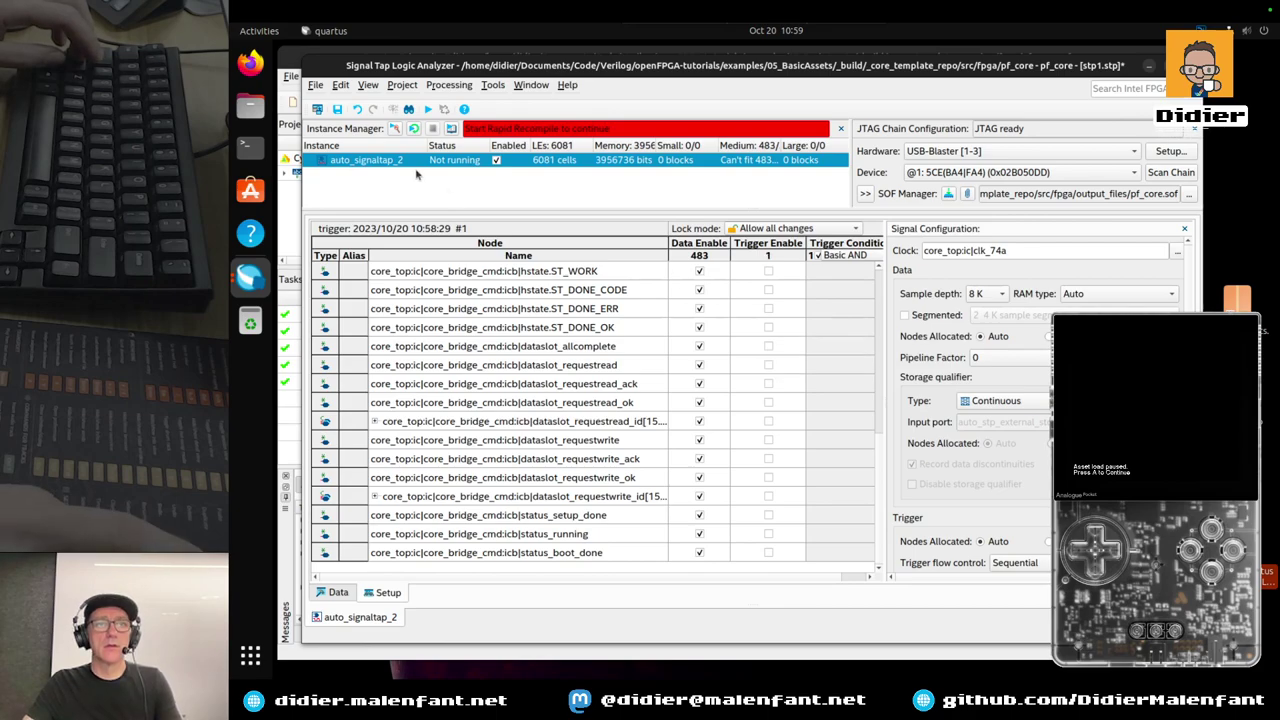
{"action": "left_click", "coordinate": [341, 109]}
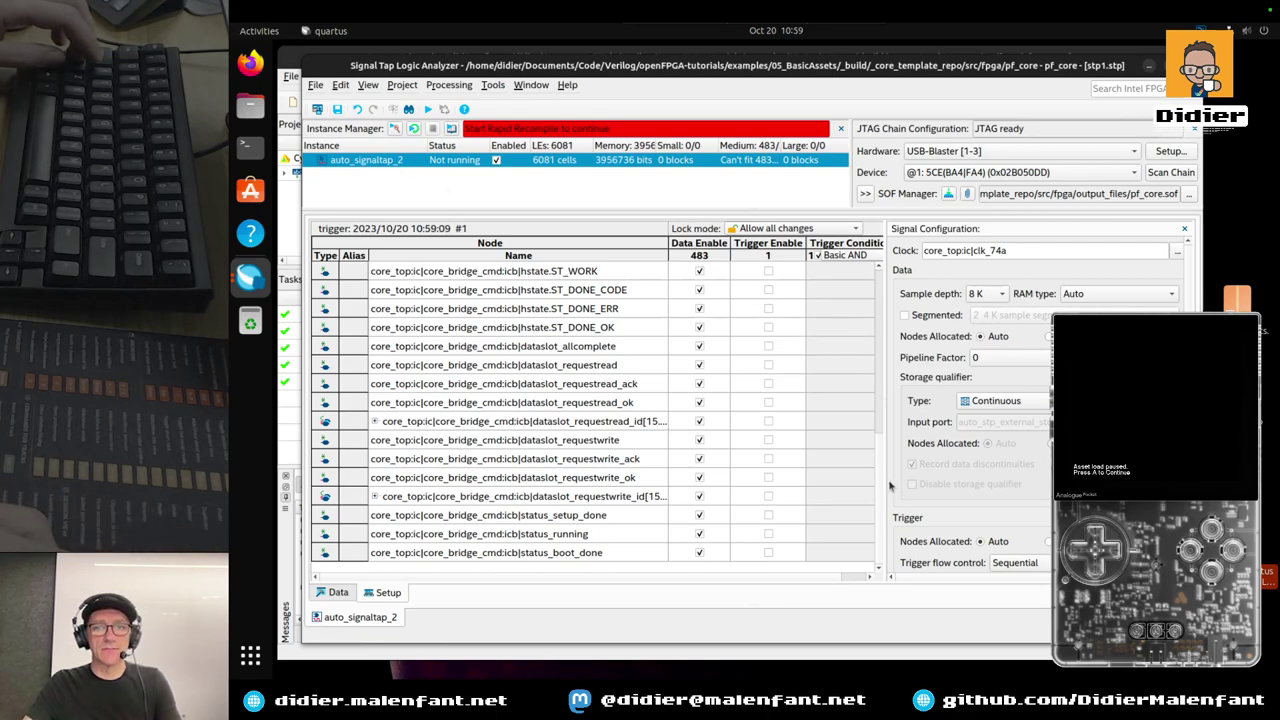
Set the sample depth to 4 K, keep the RAM type on Auto, and save the Signal Tap file
{"action": "scroll", "coordinate": [881, 490], "scroll_direction": "up", "scroll_amount": 2}
{"action": "scroll", "coordinate": [884, 520], "scroll_direction": "down", "scroll_amount": 2}
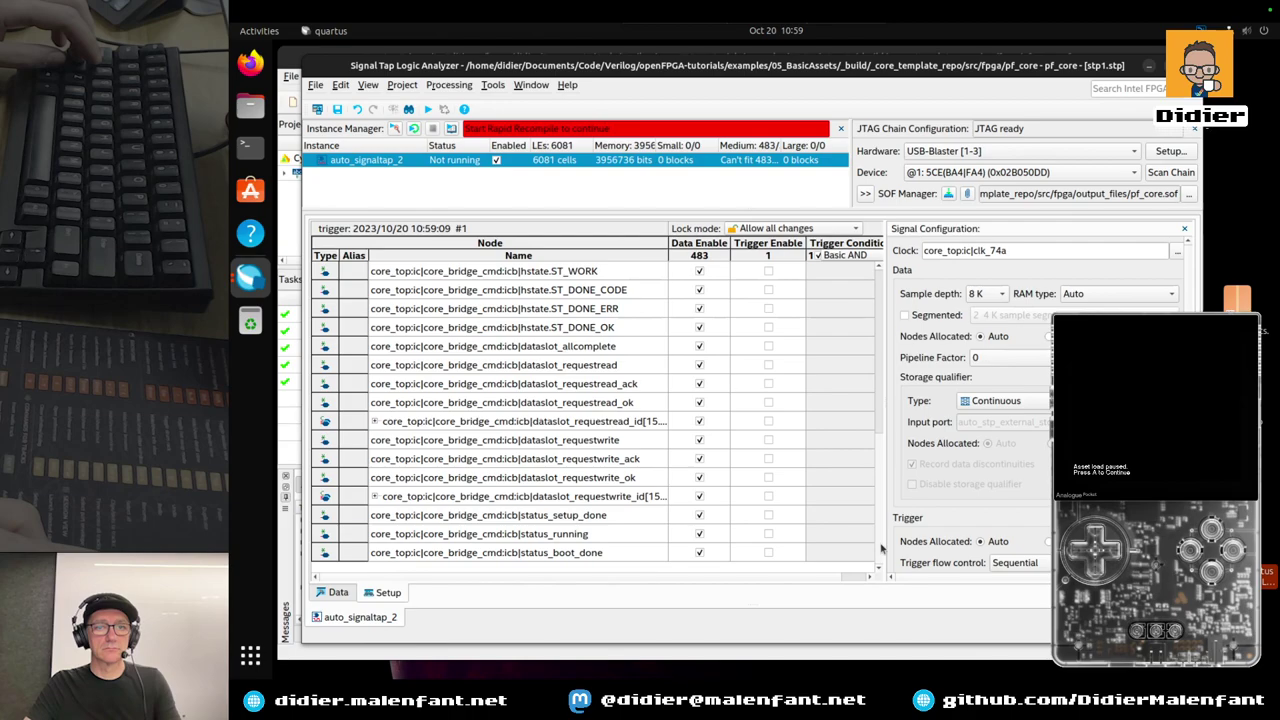
{"action": "scroll", "coordinate": [892, 500], "scroll_direction": "up", "scroll_amount": 3}
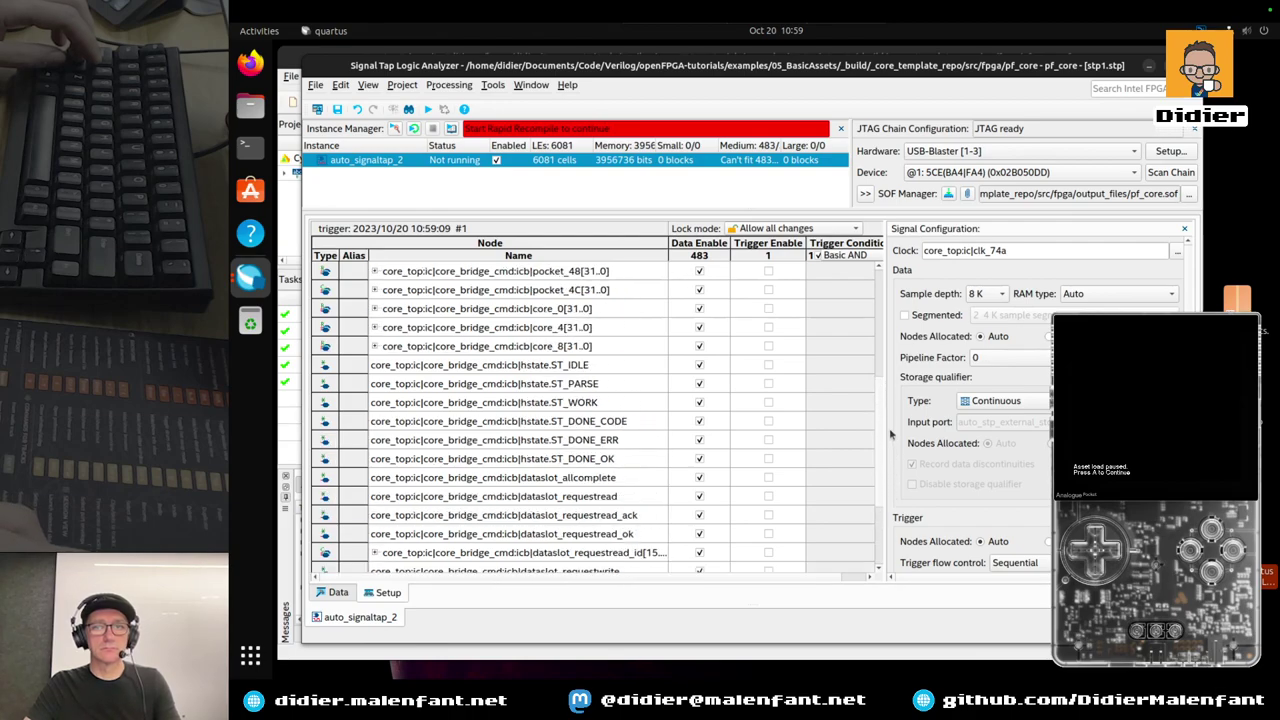
{"action": "left_click", "coordinate": [982, 293]}
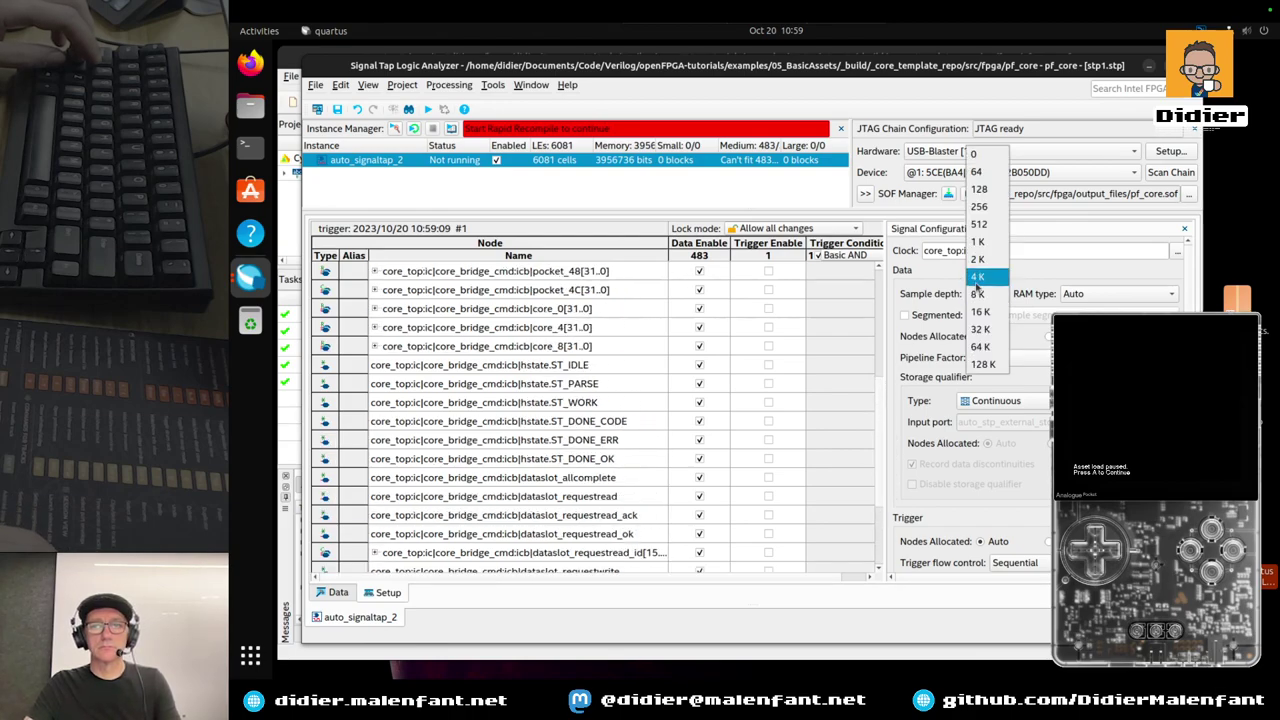
{"action": "left_click", "coordinate": [977, 278]}
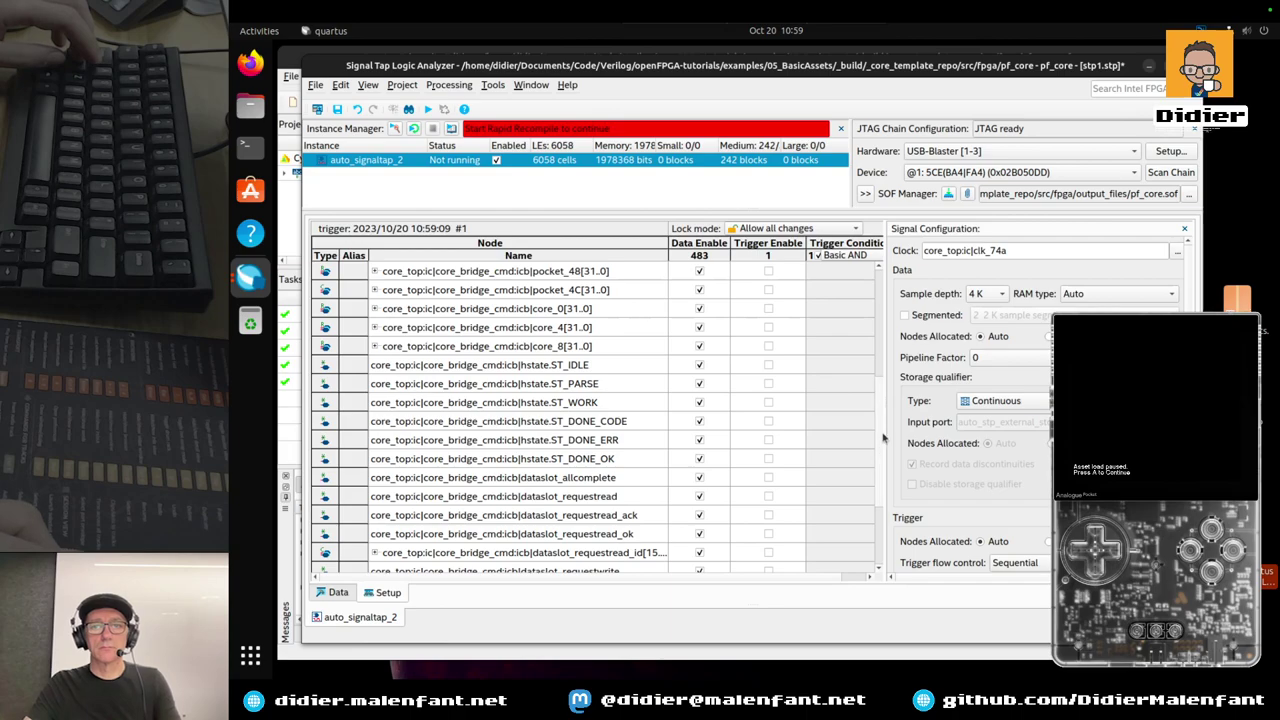
{"action": "scroll", "coordinate": [882, 443], "scroll_direction": "up", "scroll_amount": 3}
{"action": "scroll", "coordinate": [882, 500], "scroll_direction": "down", "scroll_amount": 3}
{"action": "scroll", "coordinate": [882, 500], "scroll_direction": "down", "scroll_amount": 3}
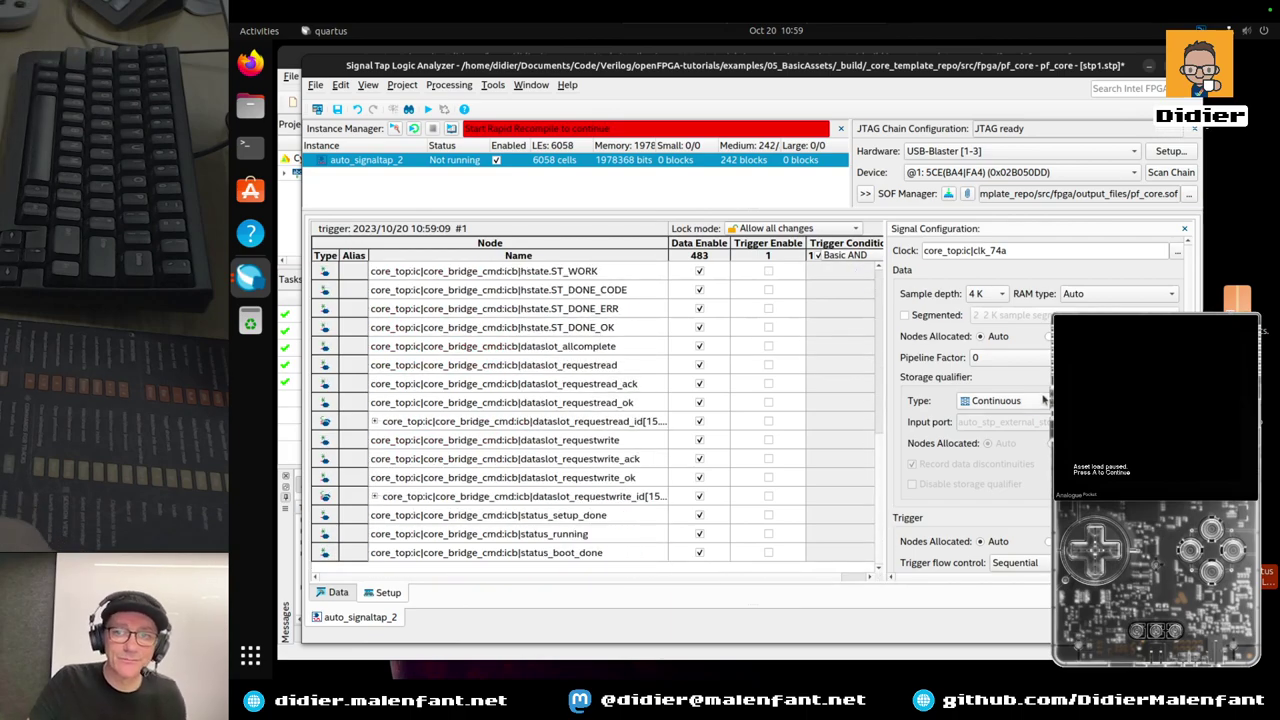
{"action": "left_click", "coordinate": [1083, 293]}
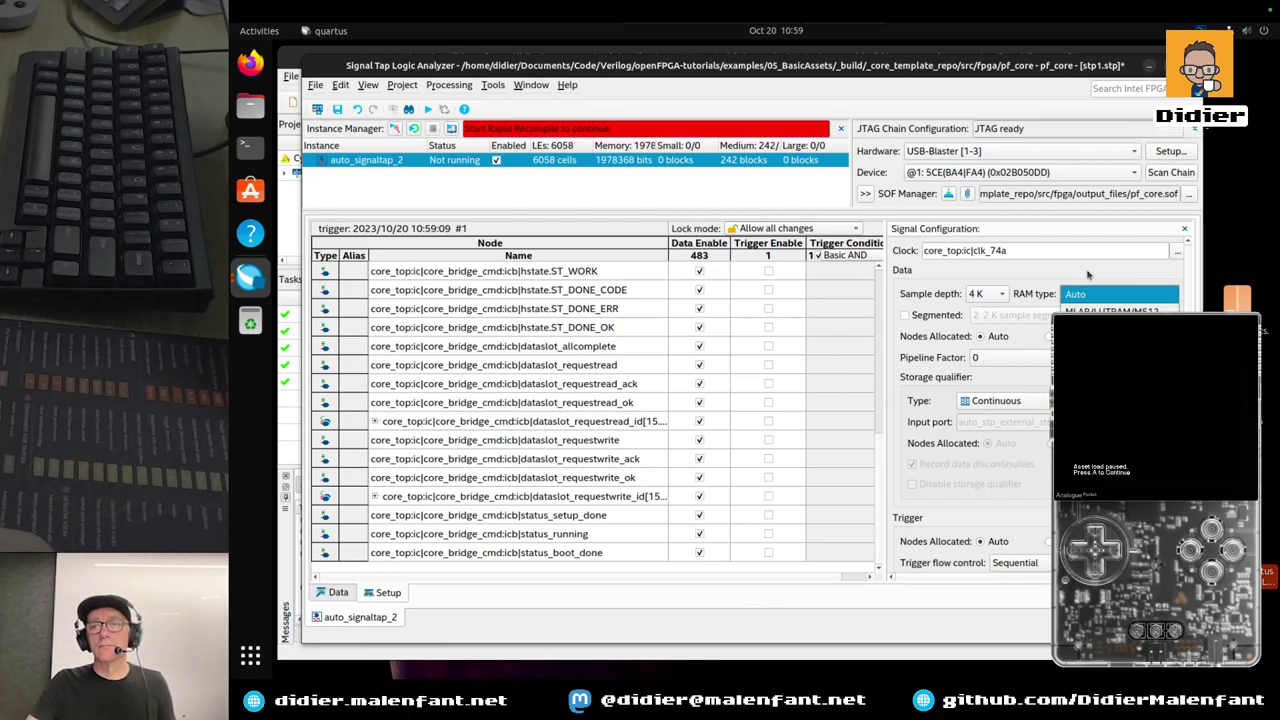
{"action": "left_click", "coordinate": [1085, 280]}
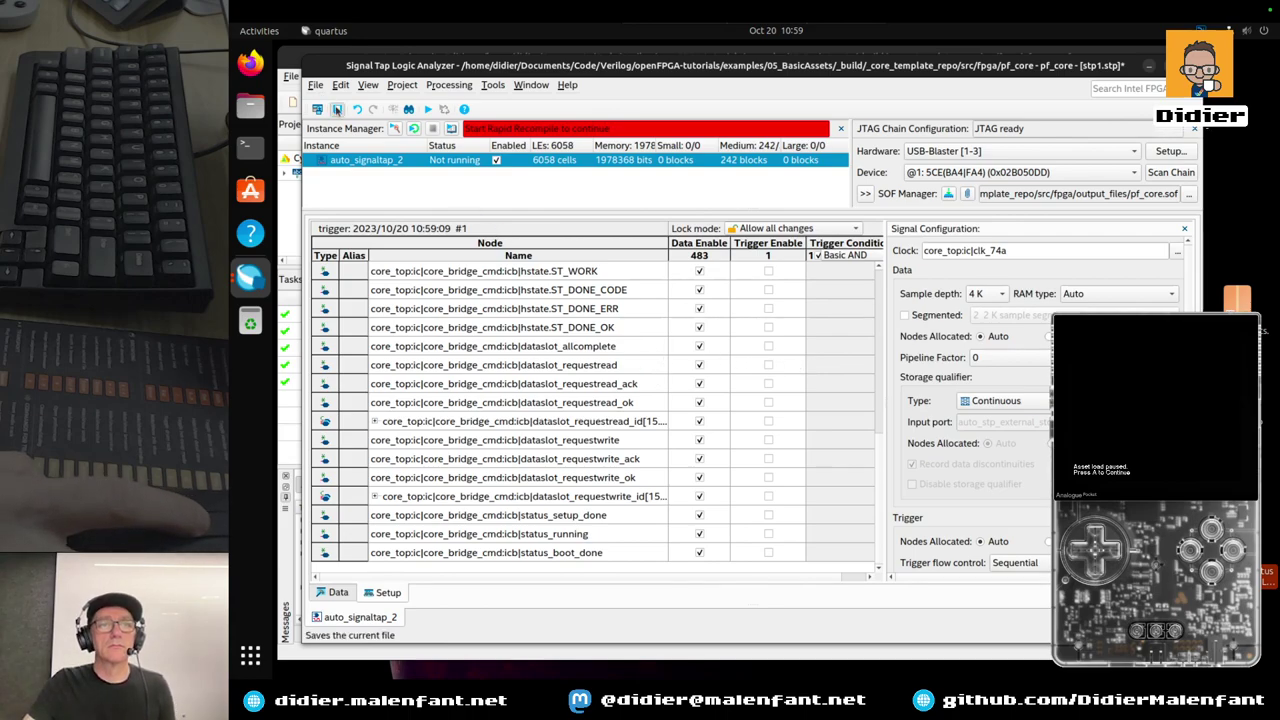
{"action": "left_click", "coordinate": [337, 109]}
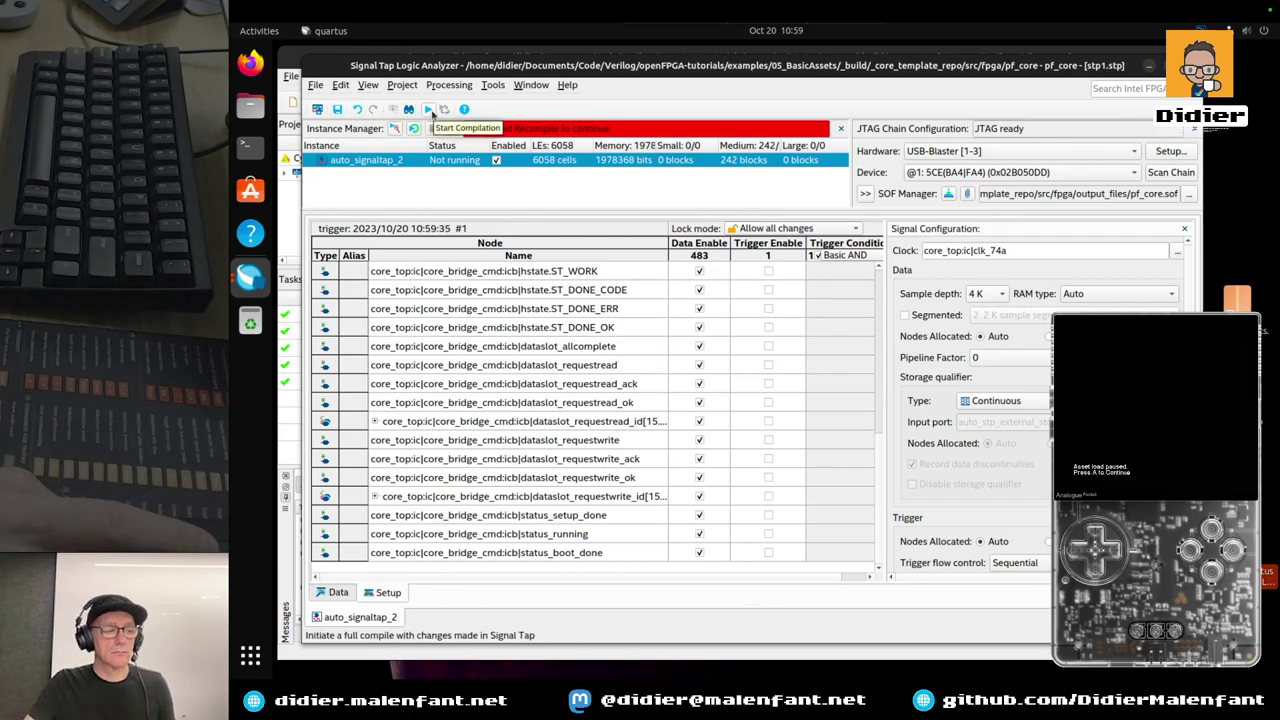
Run a full compilation with the Signal Tap changes and program the device with pf_core.sof
{"action": "left_click", "coordinate": [429, 110]}
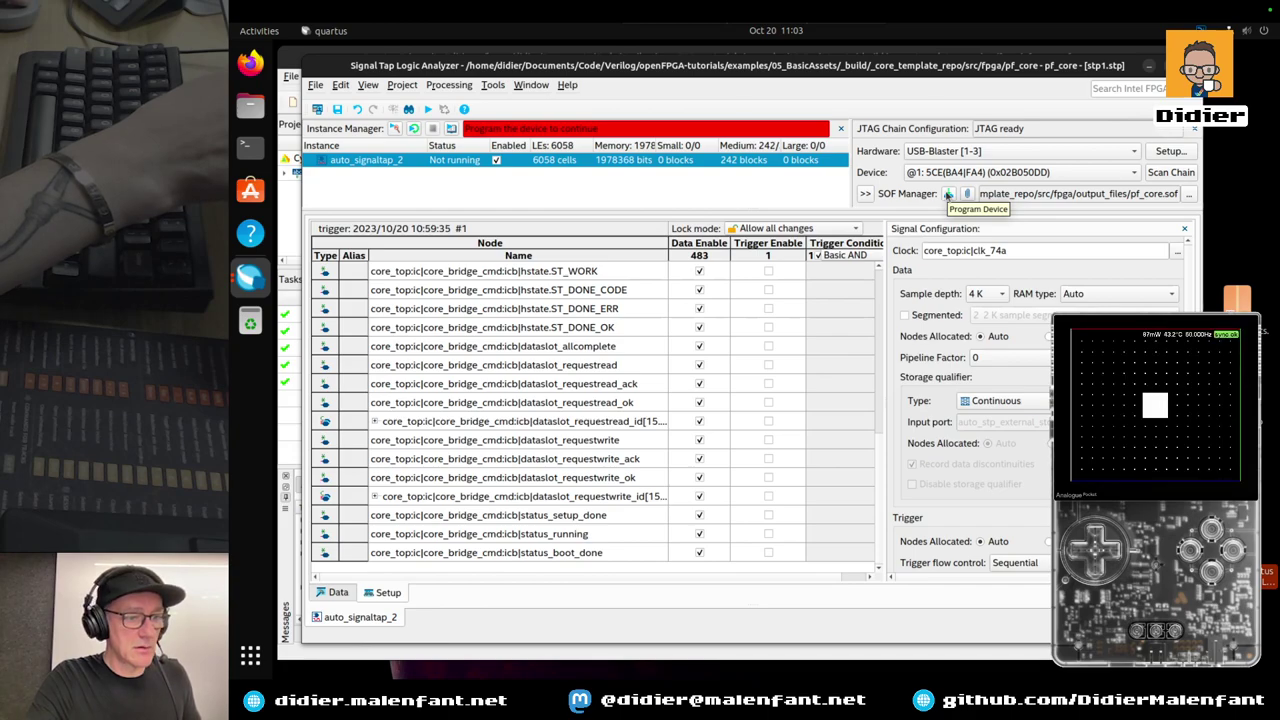
{"action": "left_click", "coordinate": [948, 196]}
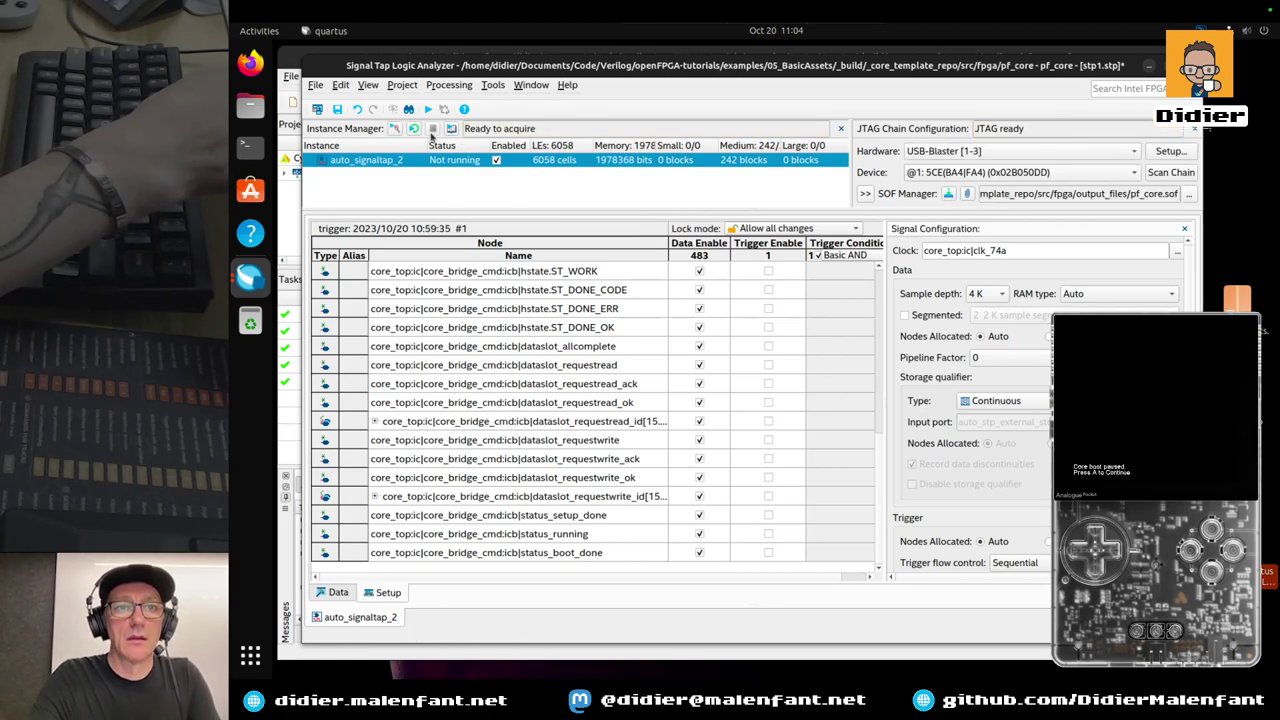
Run a single analysis on auto_signaltap_2 and bring the trigger point at sample 0 of the capture into view
{"action": "left_click", "coordinate": [395, 129]}
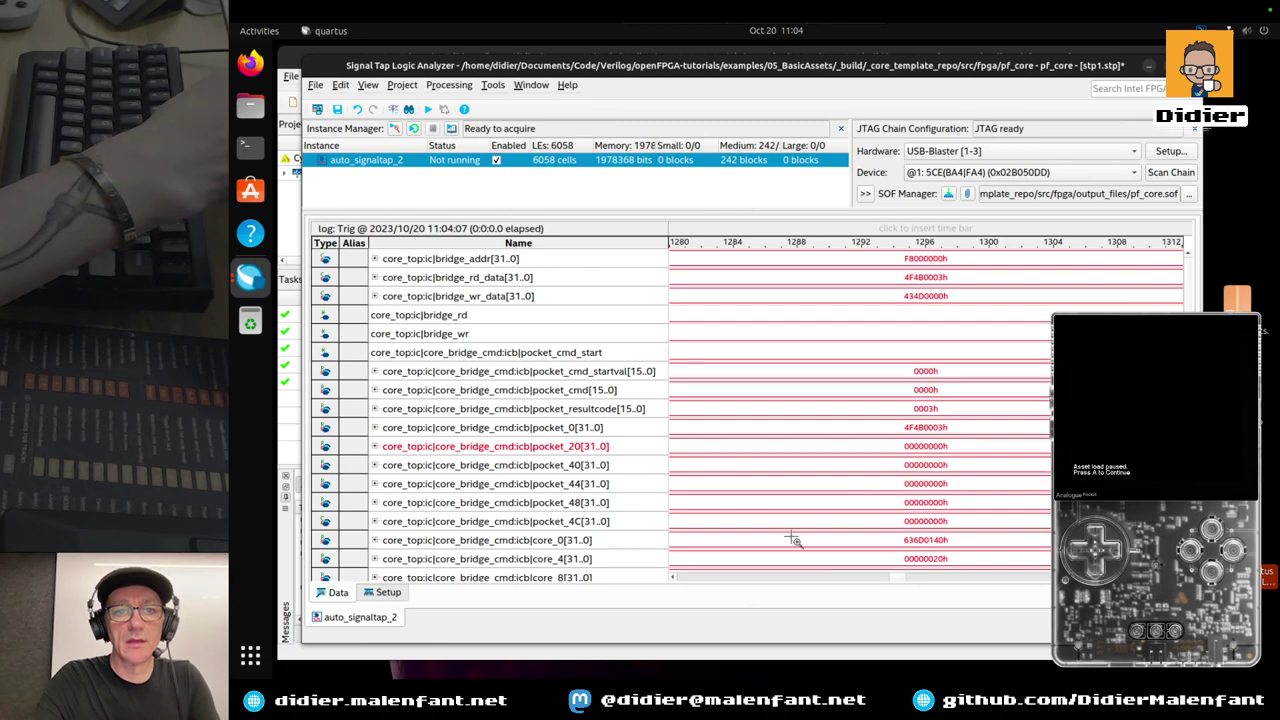
{"action": "left_click", "coordinate": [890, 580]}
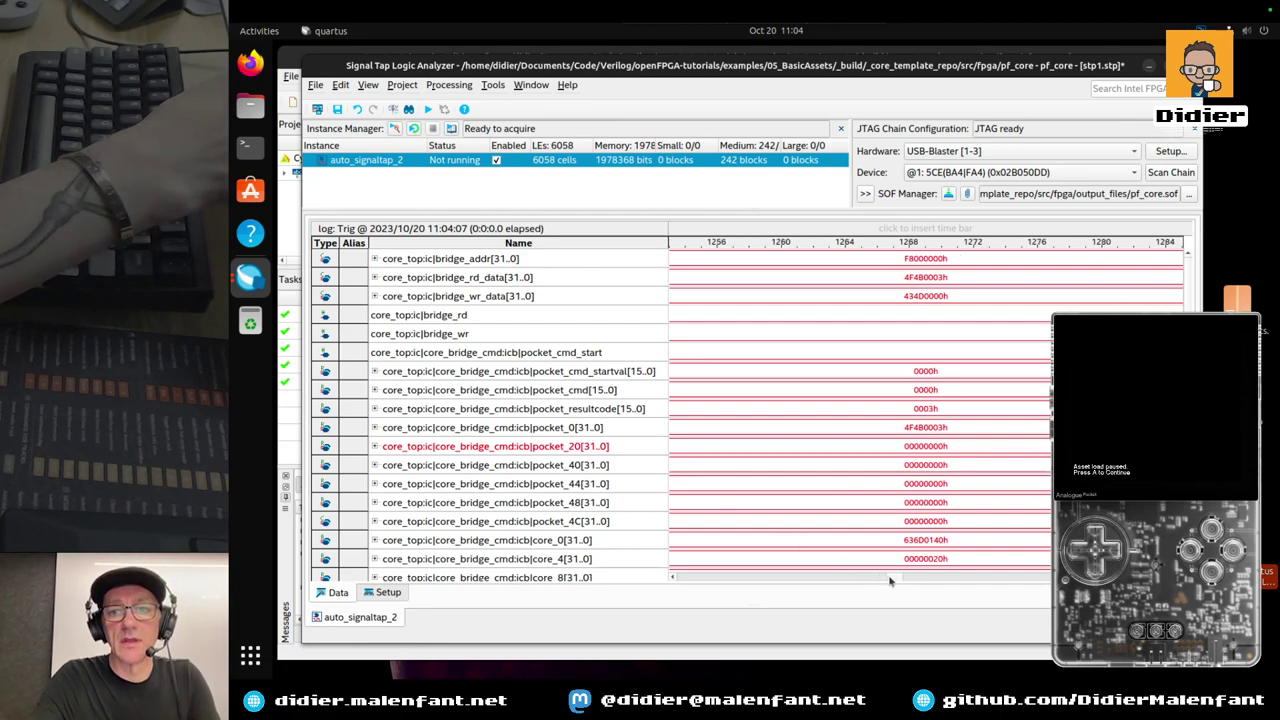
{"action": "left_click", "coordinate": [890, 580]}
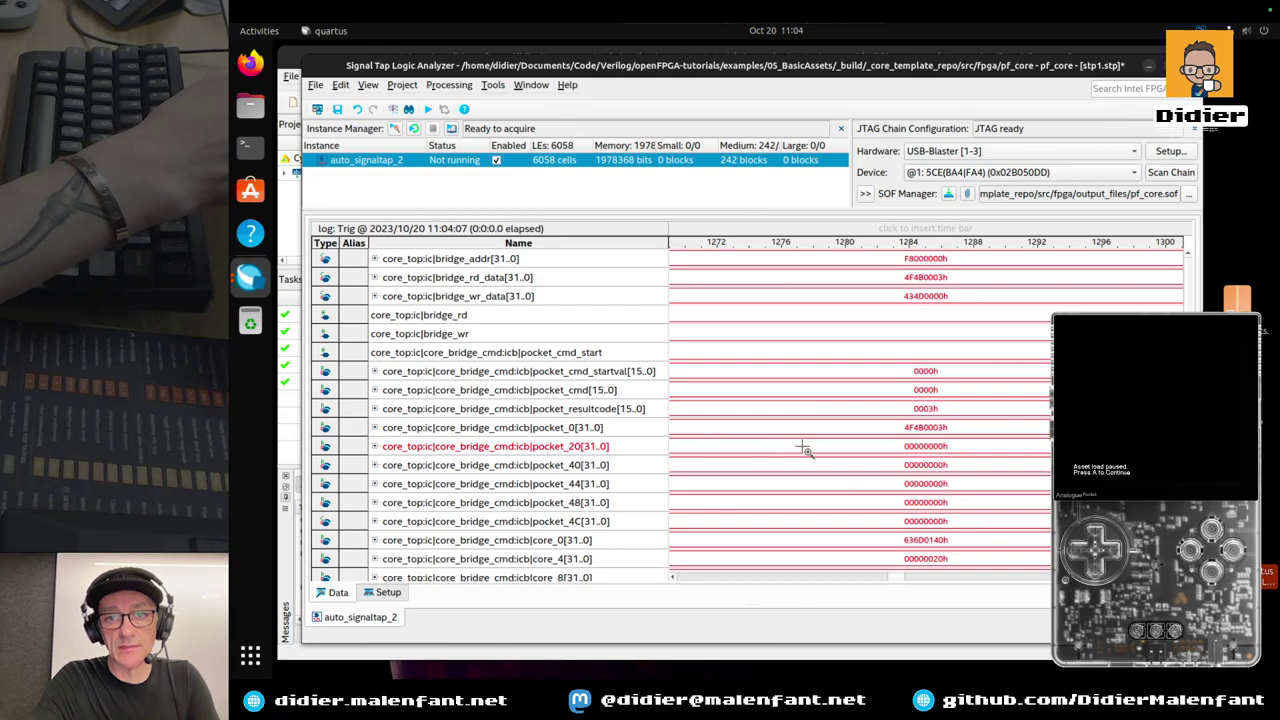
{"action": "mouse_move", "coordinate": [818, 446]}
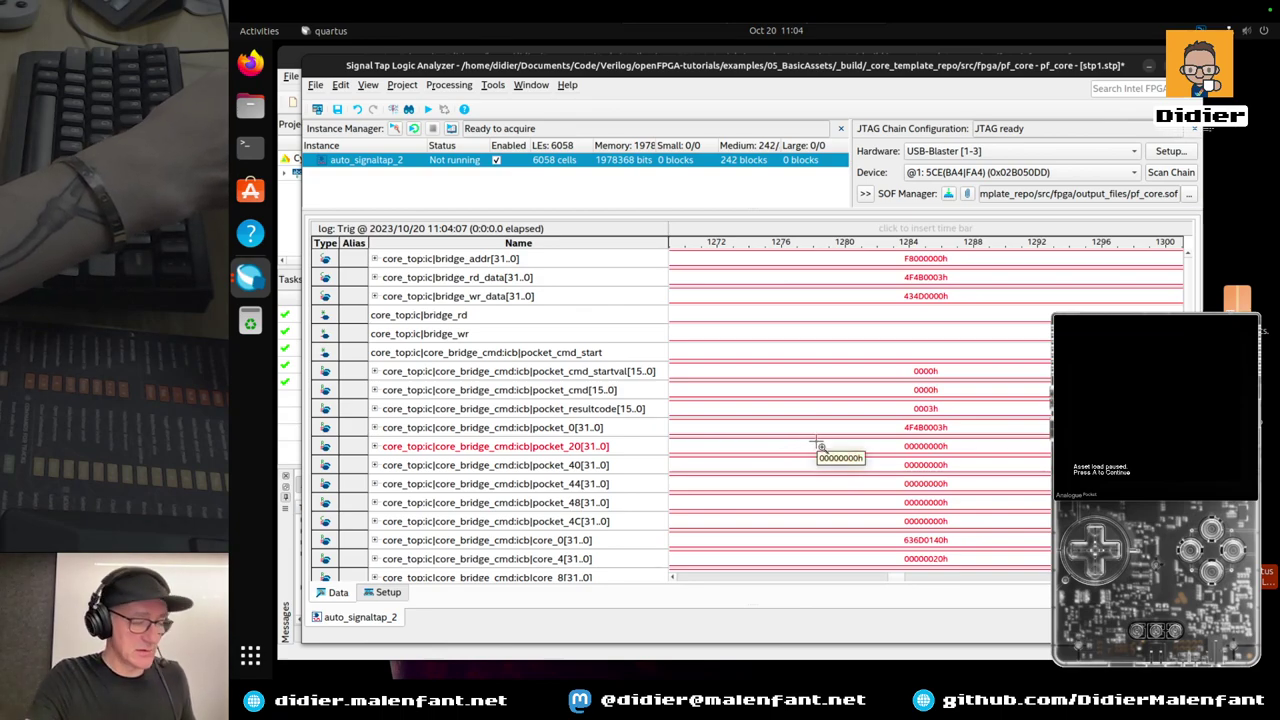
{"action": "mouse_move", "coordinate": [903, 556]}
{"action": "left_click_drag", "start_coordinate": [900, 580], "coordinate": [745, 582]}
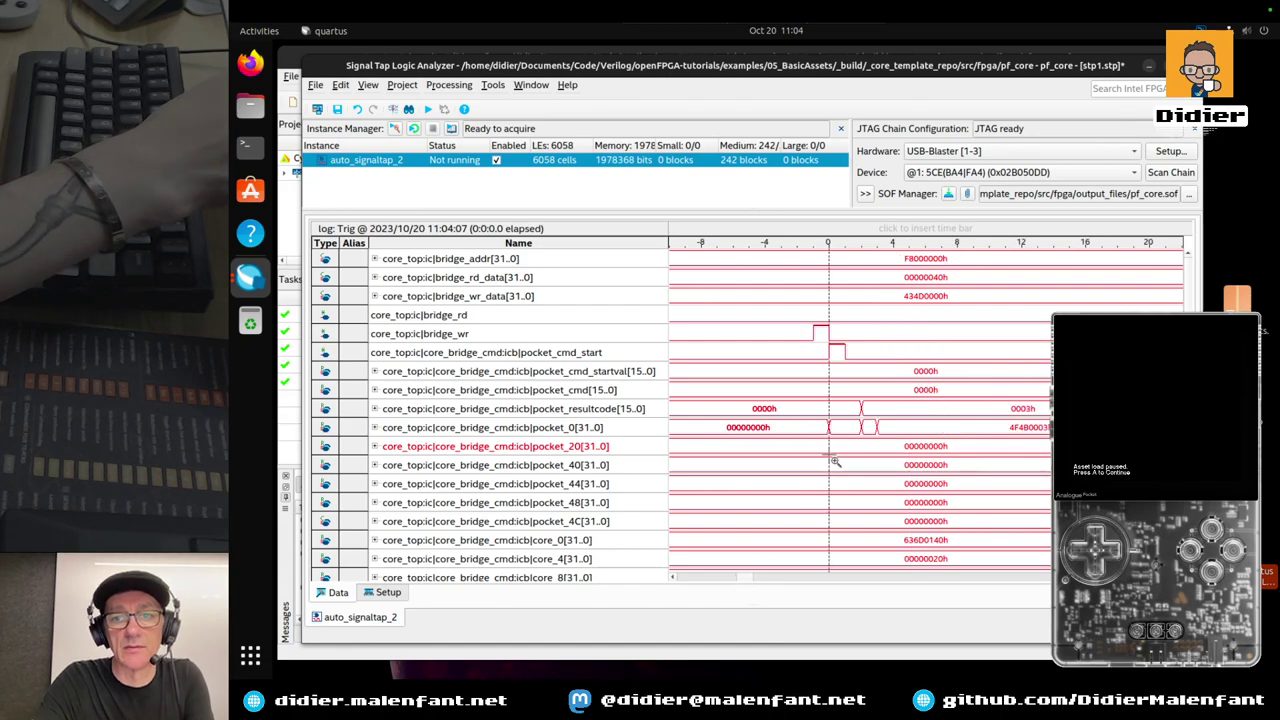
Examine the hstate, dataslot and pocket waveforms around the trigger, magnifying the pocket_0 transitions
{"action": "scroll", "coordinate": [840, 446], "scroll_direction": "down", "scroll_amount": 5}
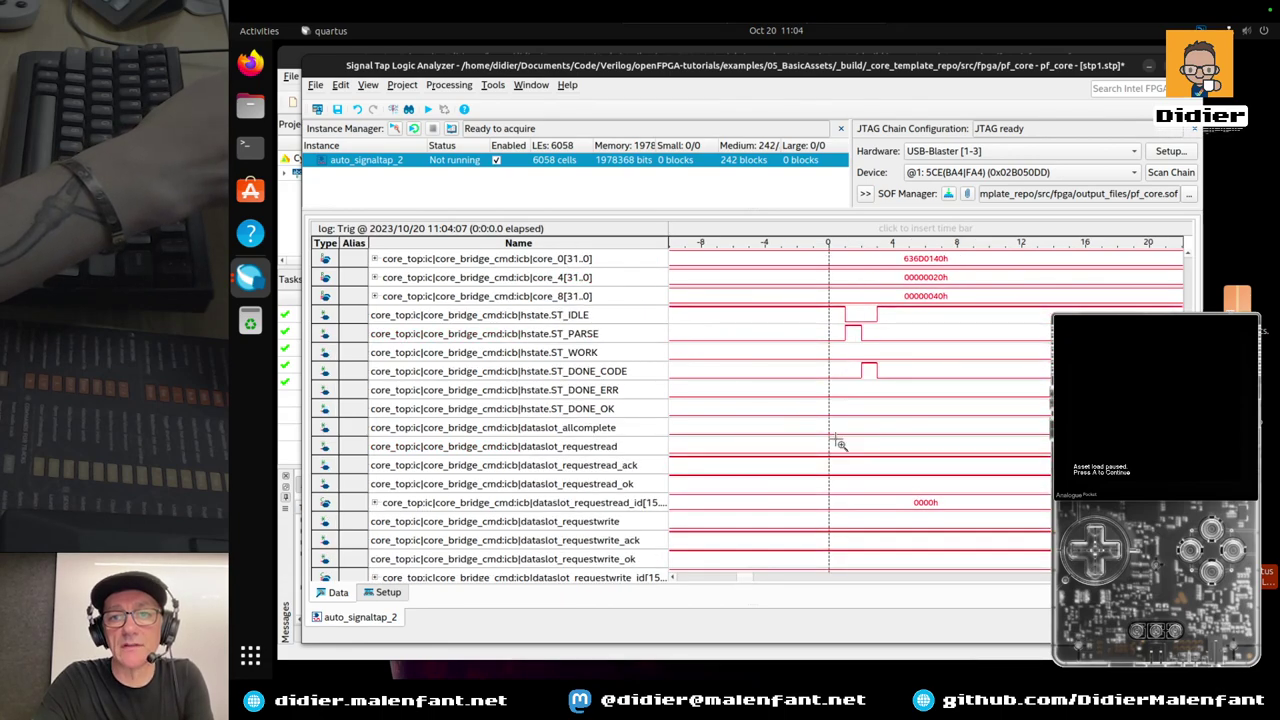
{"action": "scroll", "coordinate": [840, 443], "scroll_direction": "up", "scroll_amount": 2}
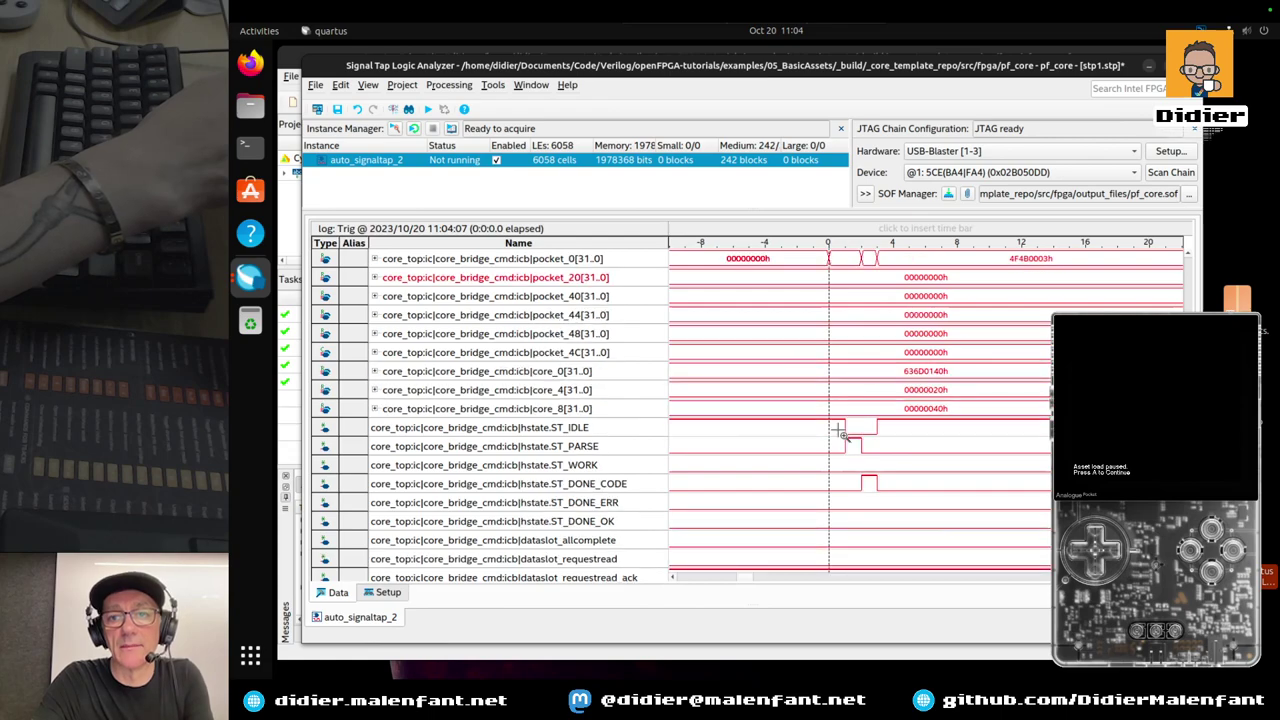
{"action": "scroll", "coordinate": [840, 430], "scroll_direction": "down", "scroll_amount": 2}
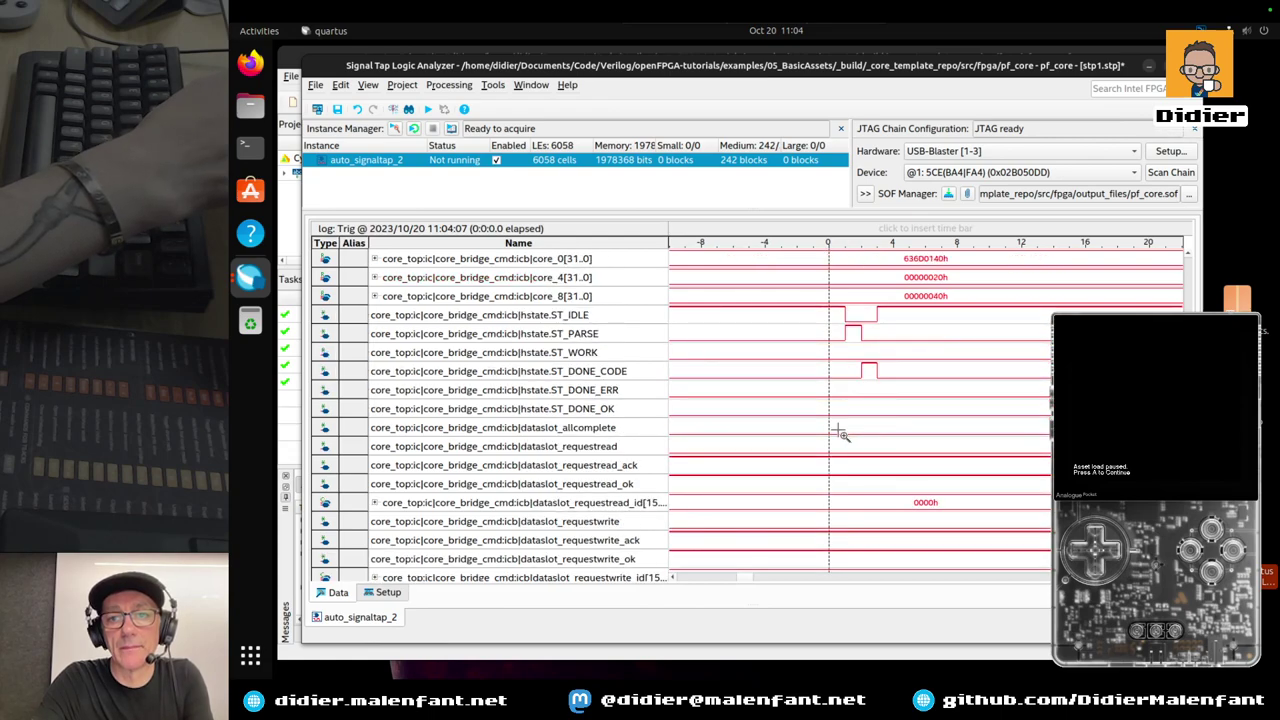
{"action": "scroll", "coordinate": [840, 430], "scroll_direction": "down", "scroll_amount": 1}
{"action": "scroll", "coordinate": [840, 430], "scroll_direction": "up", "scroll_amount": 1}
{"action": "scroll", "coordinate": [840, 430], "scroll_direction": "up", "scroll_amount": 3}
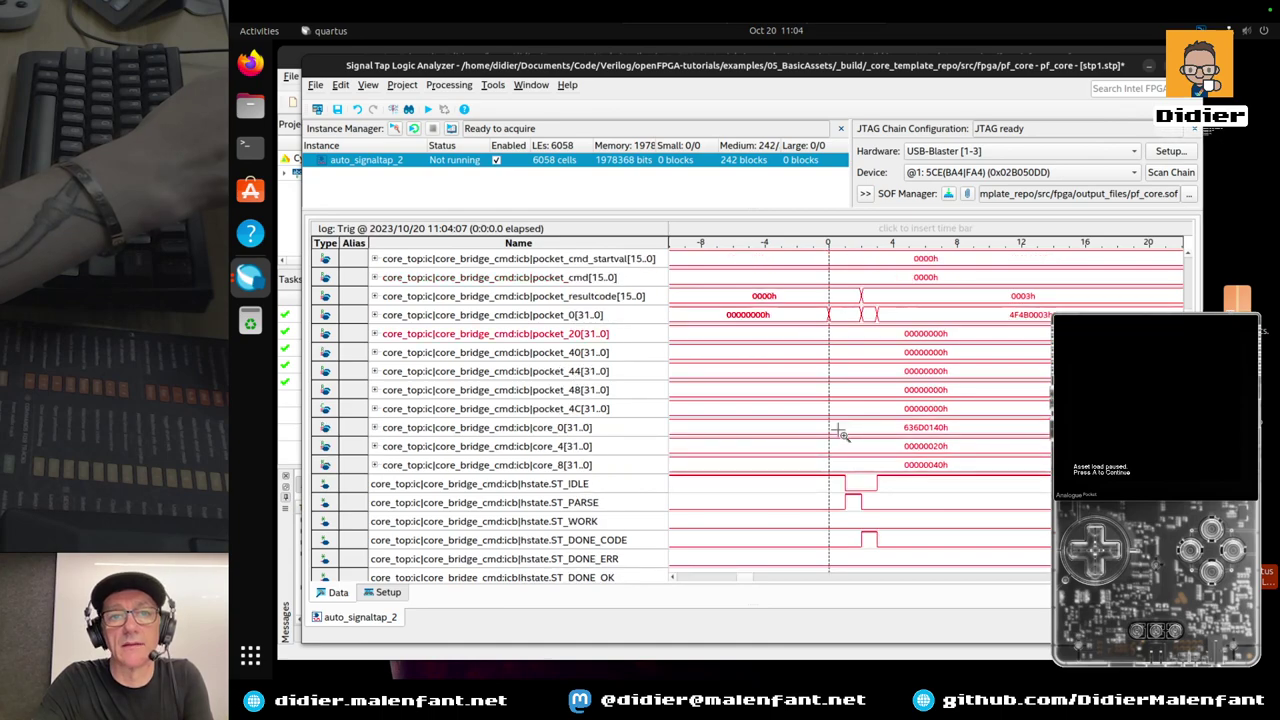
{"action": "left_click", "coordinate": [858, 318]}
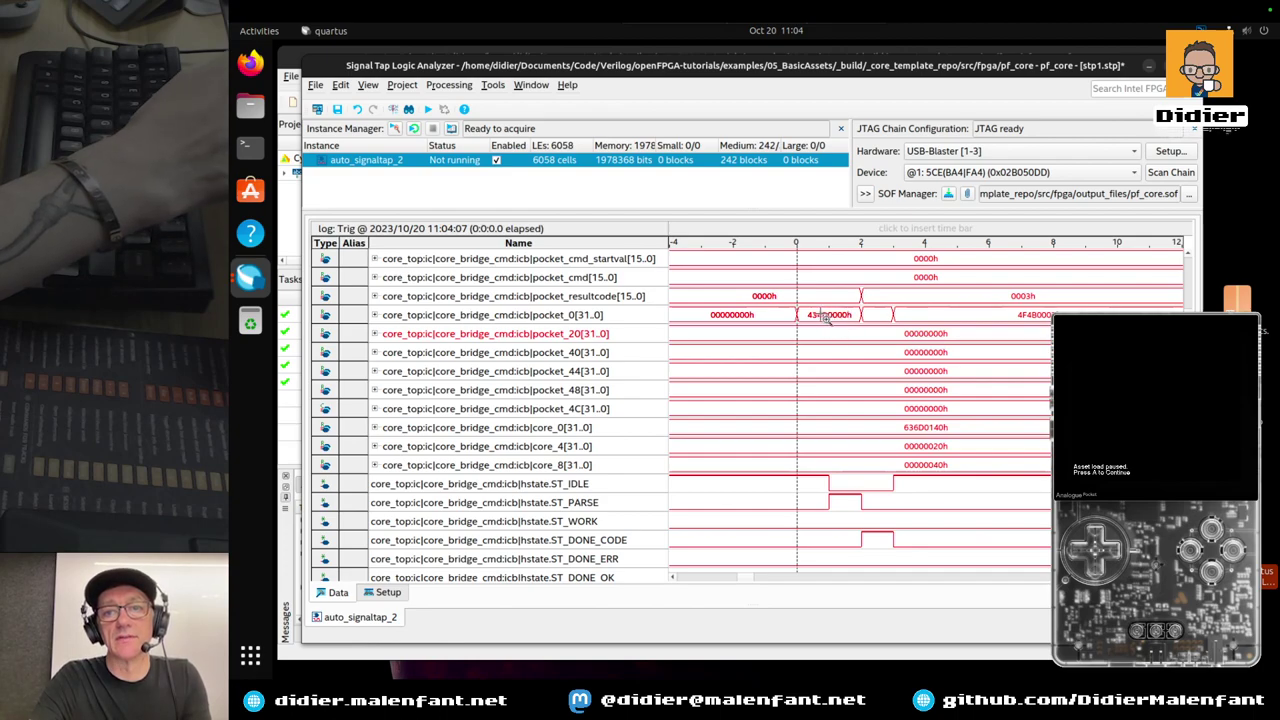
Switch to the code editor and review the ST_PARSE command cases and ST_DONE states in core_bridge_cmd.v
{"action": "key", "text": "ctrl+Left"}
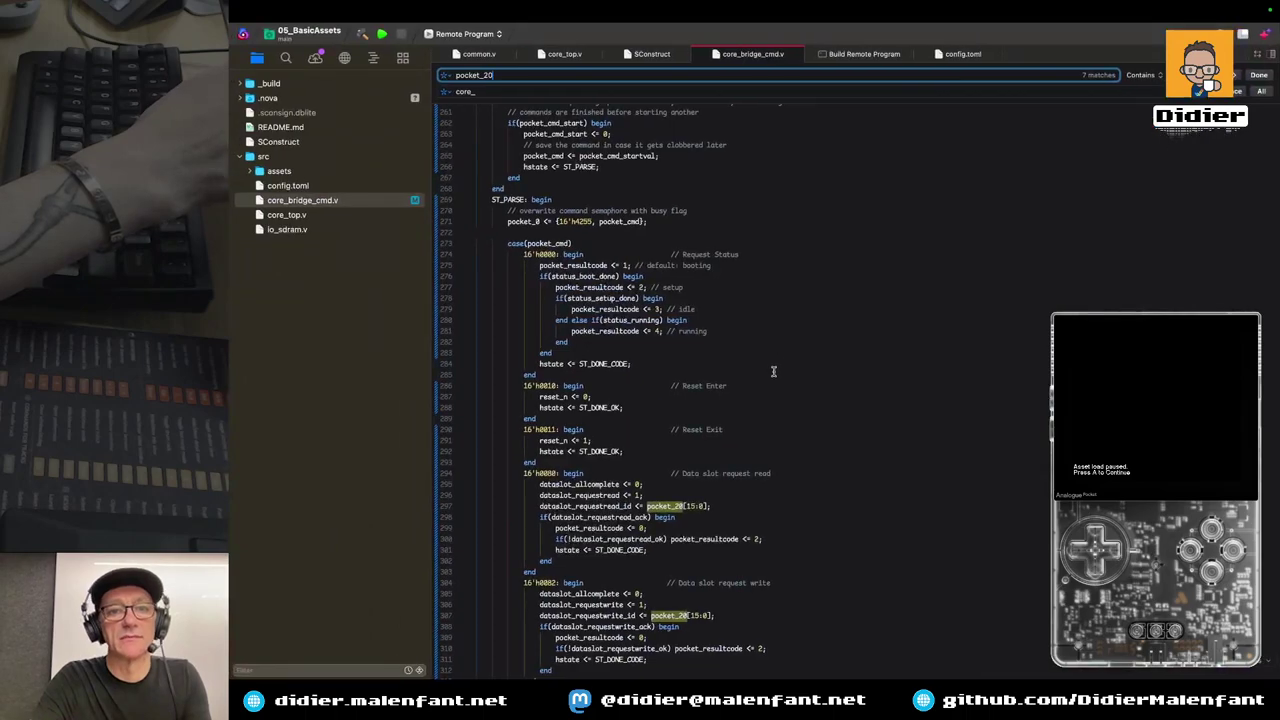
{"action": "scroll", "coordinate": [784, 414], "scroll_direction": "down", "scroll_amount": 15}
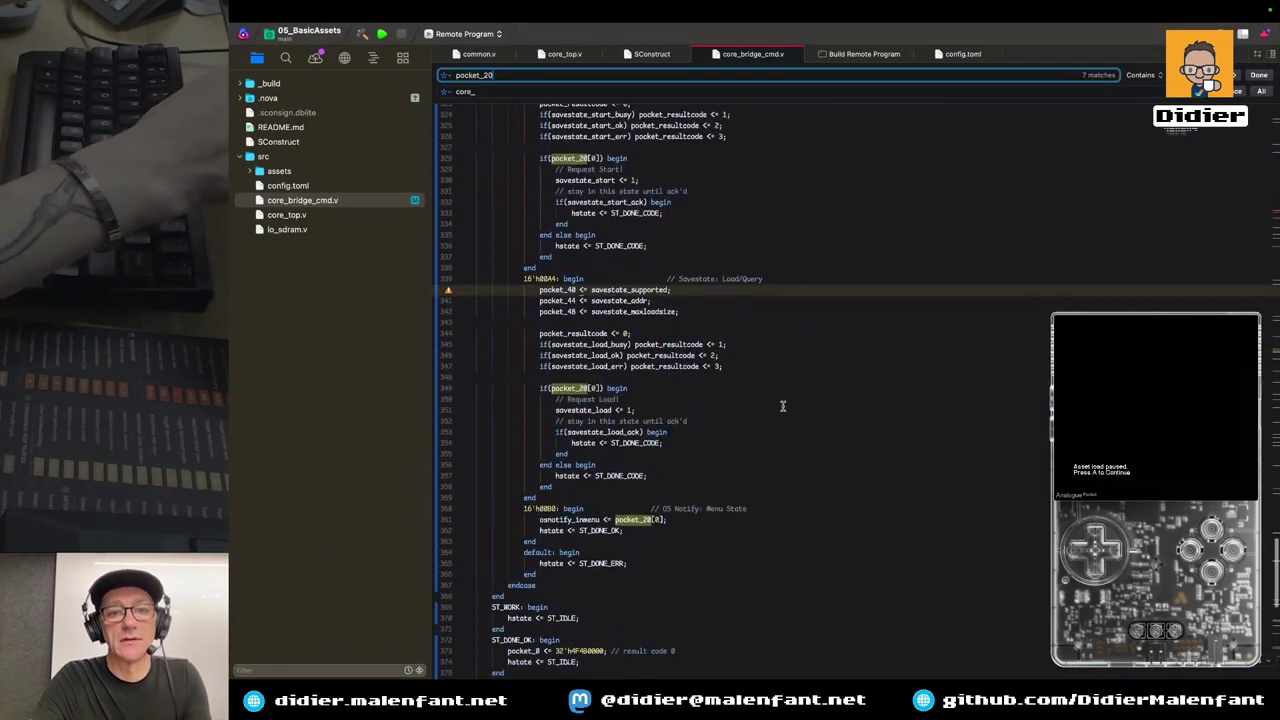
{"action": "scroll", "coordinate": [783, 406], "scroll_direction": "down", "scroll_amount": 1}
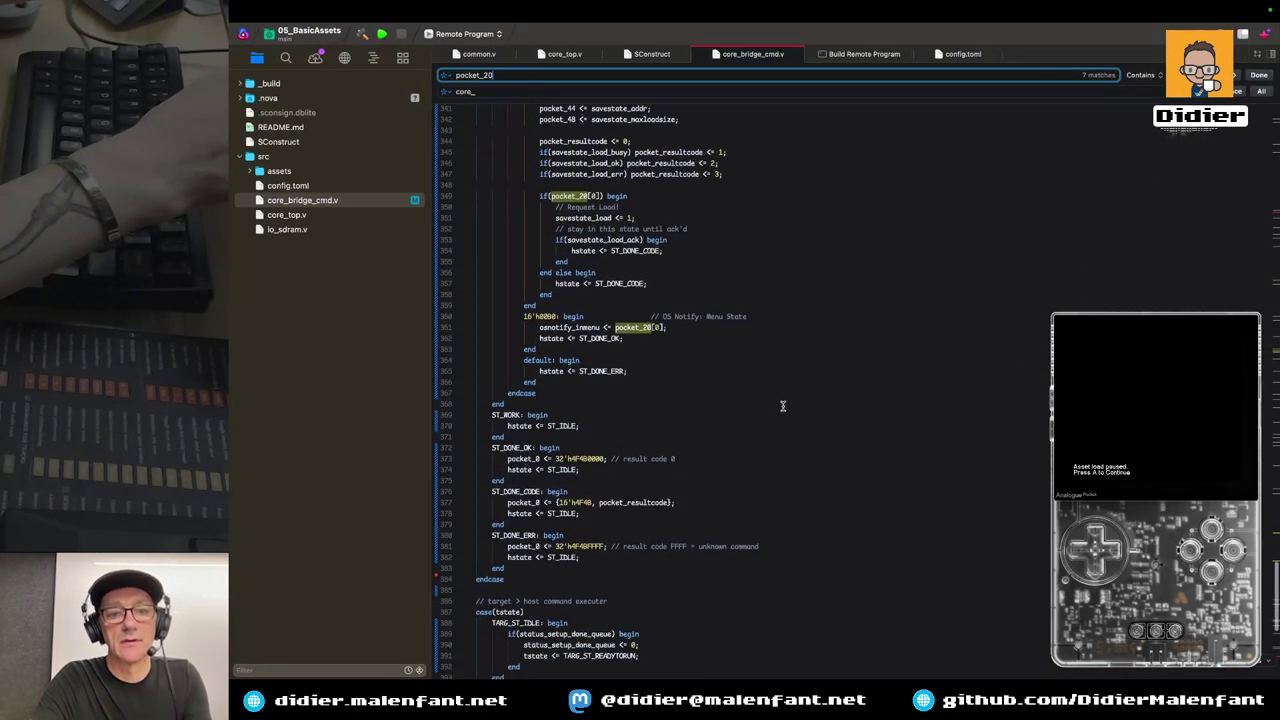
{"action": "scroll", "coordinate": [783, 406], "scroll_direction": "down", "scroll_amount": 5}
{"action": "scroll", "coordinate": [783, 406], "scroll_direction": "down", "scroll_amount": 1}
{"action": "scroll", "coordinate": [783, 406], "scroll_direction": "up", "scroll_amount": 15}
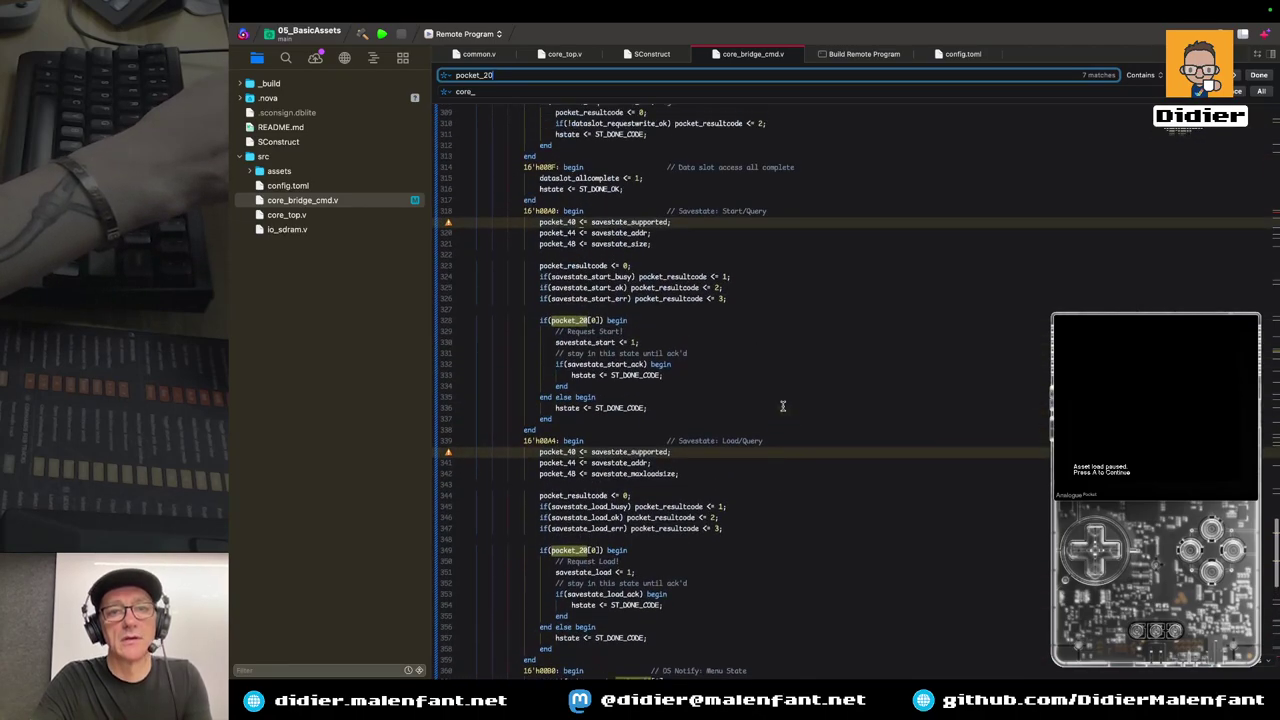
{"action": "scroll", "coordinate": [783, 406], "scroll_direction": "up", "scroll_amount": 15}
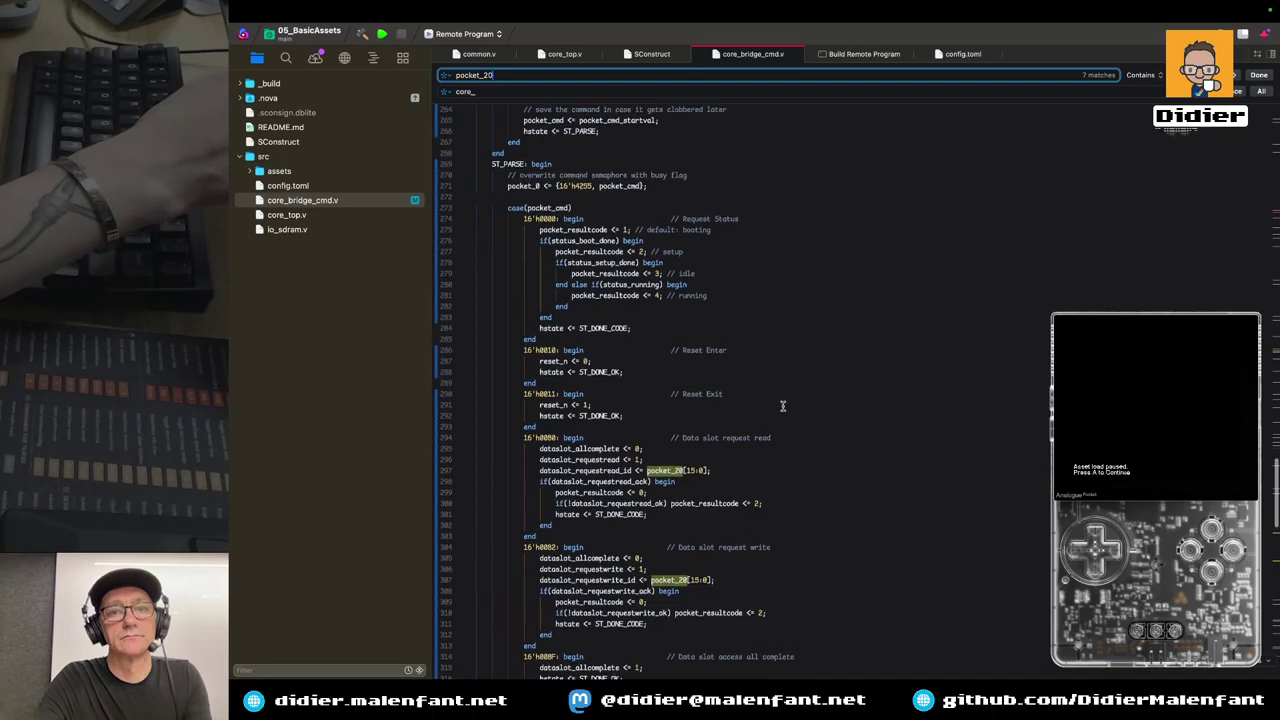
Check the 0x00 command/status stages in the Host/Target Commands docs in Safari, and return to the bridge signals in Signal Tap
{"action": "key", "text": "ctrl+Left"}
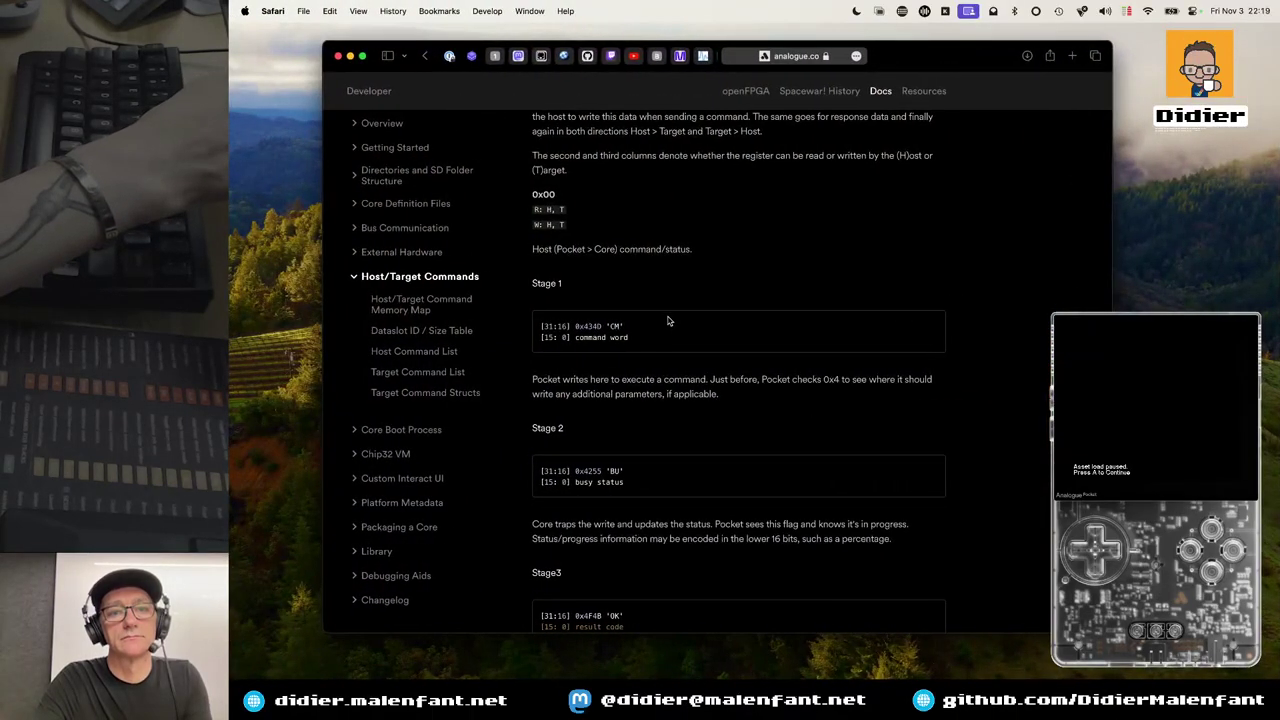
{"action": "key", "text": "ctrl+Right"}
{"action": "key", "text": "ctrl+Right"}
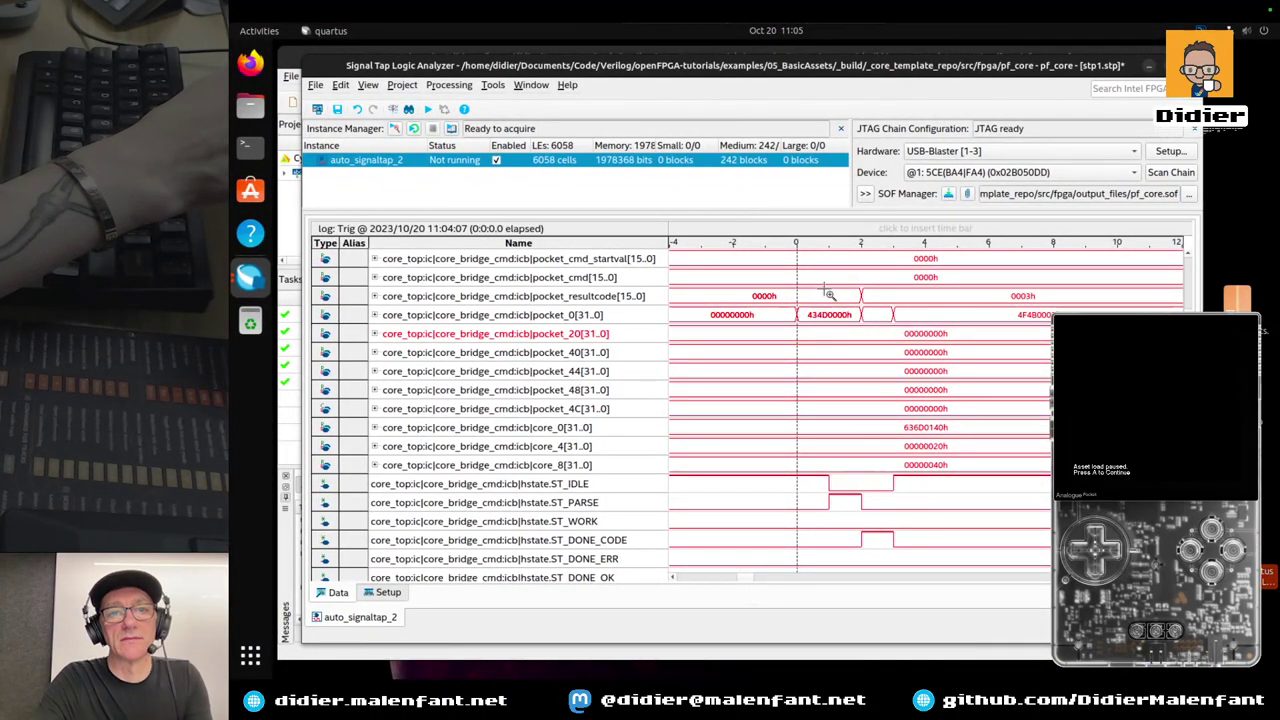
{"action": "scroll", "coordinate": [828, 300], "scroll_direction": "up", "scroll_amount": 2}
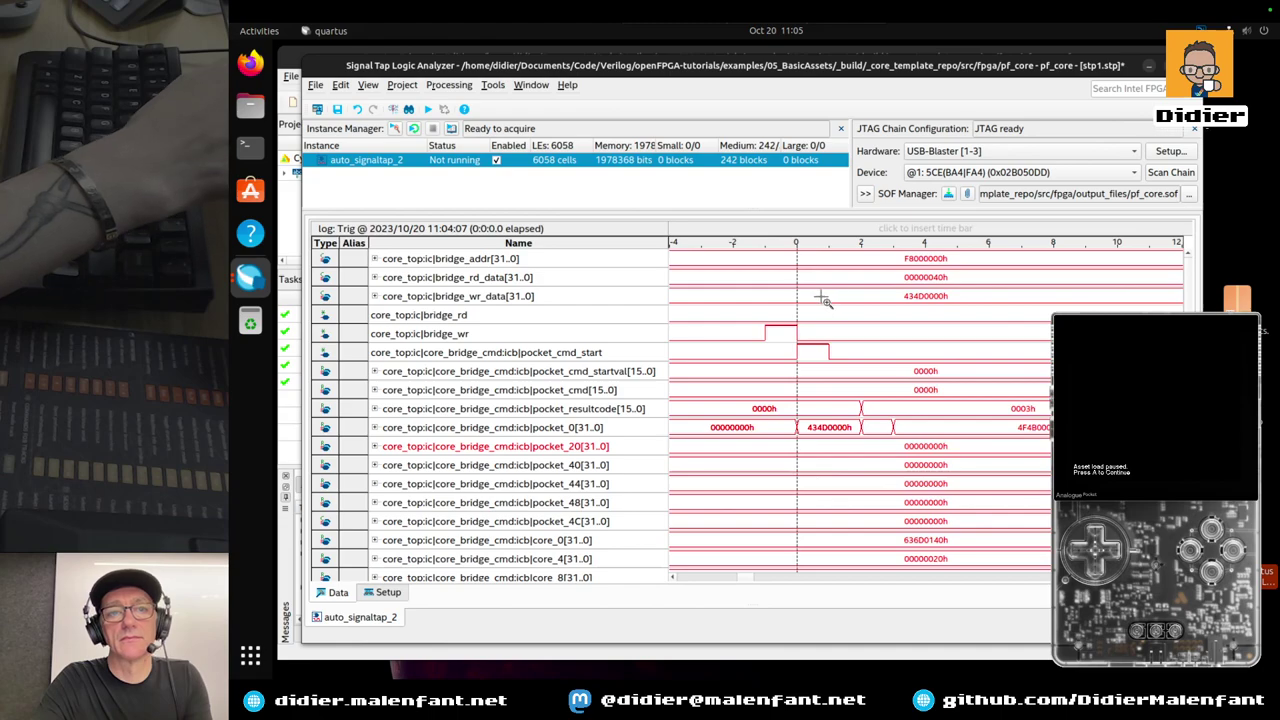
Switch to the code editor and review the bridge_wr and bridge_rd address handling in core_bridge_cmd.v
{"action": "key", "text": "ctrl+Left"}
{"action": "scroll", "coordinate": [723, 245], "scroll_direction": "up", "scroll_amount": 20}
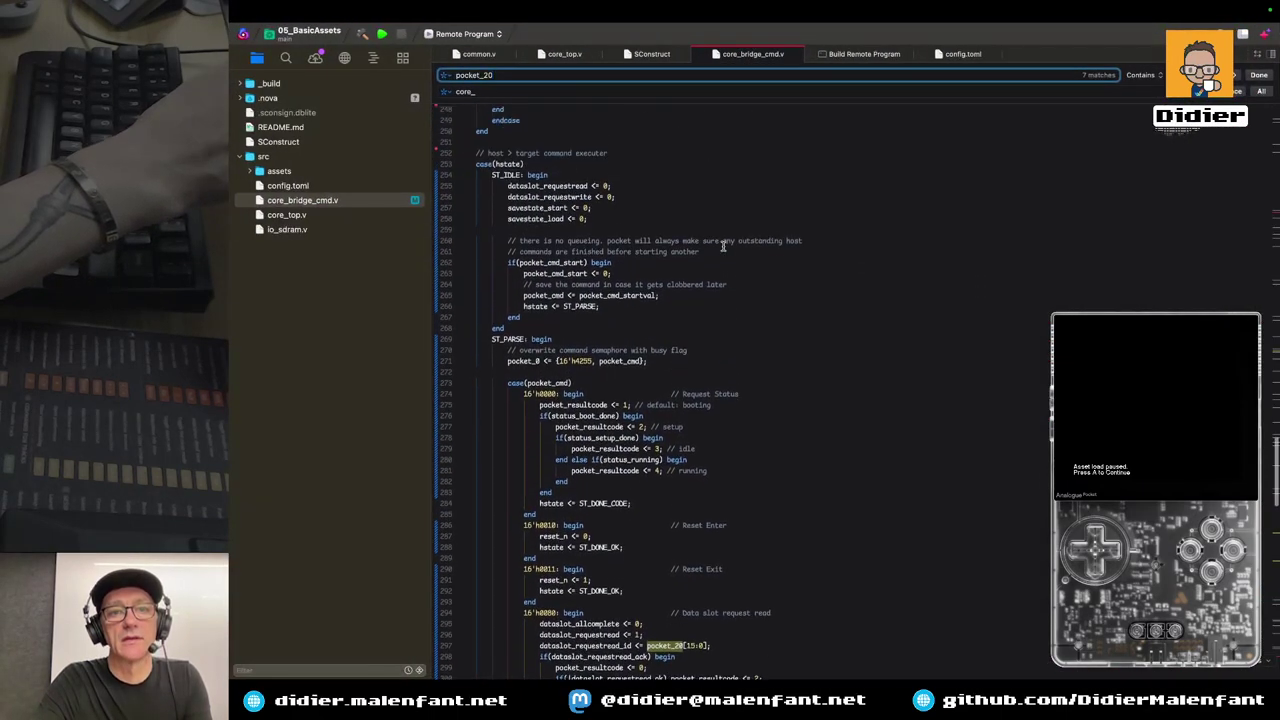
{"action": "scroll", "coordinate": [723, 245], "scroll_direction": "up", "scroll_amount": 5}
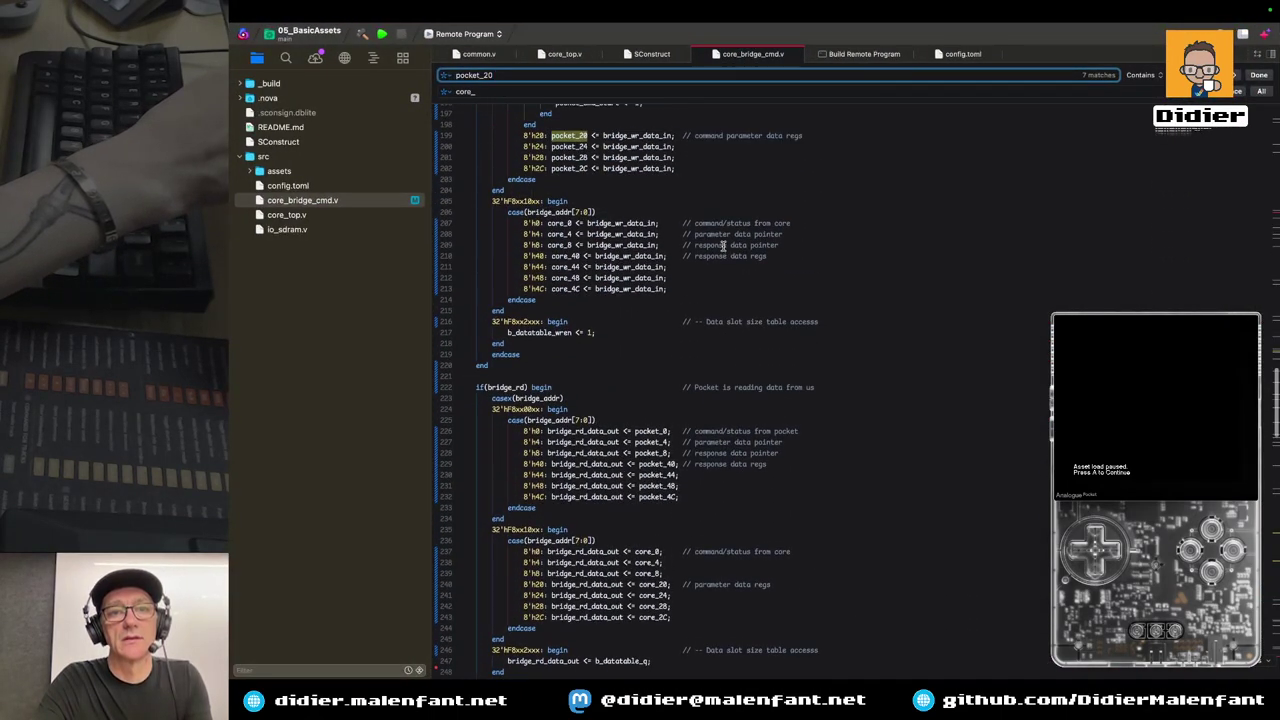
{"action": "scroll", "coordinate": [723, 245], "scroll_direction": "up", "scroll_amount": 1}
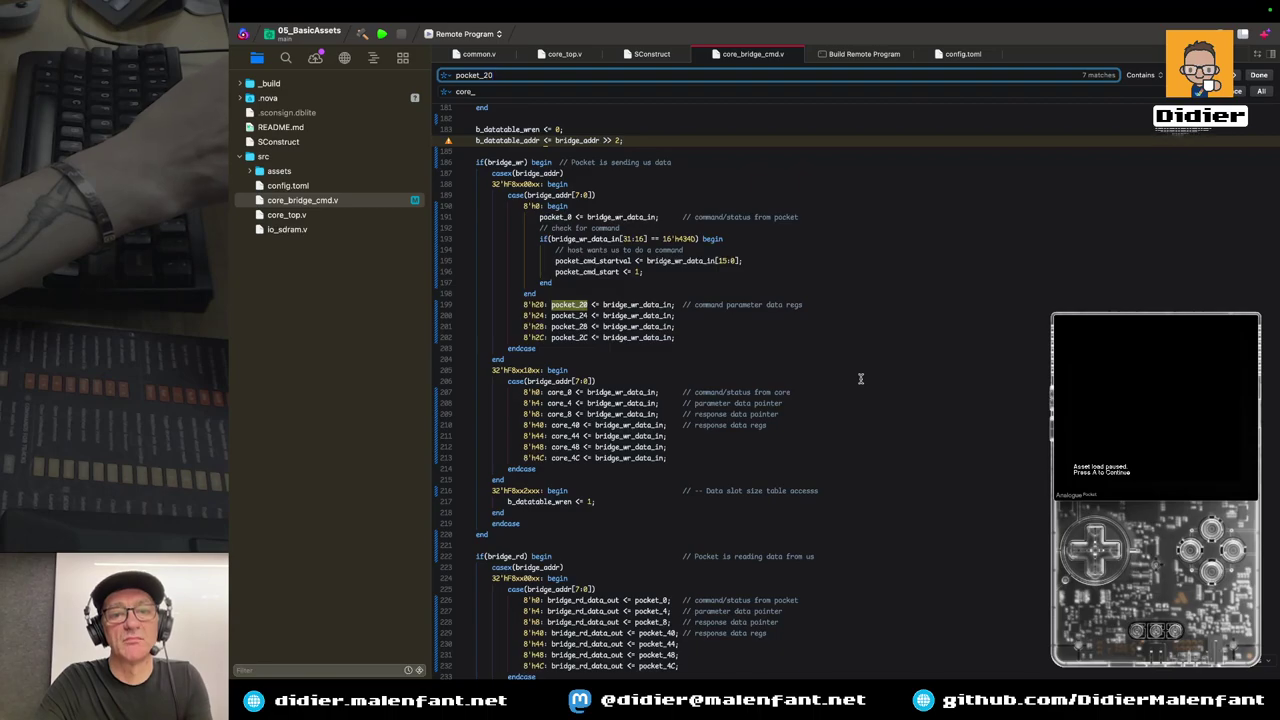
{"action": "scroll", "coordinate": [860, 378], "scroll_direction": "down", "scroll_amount": 15}
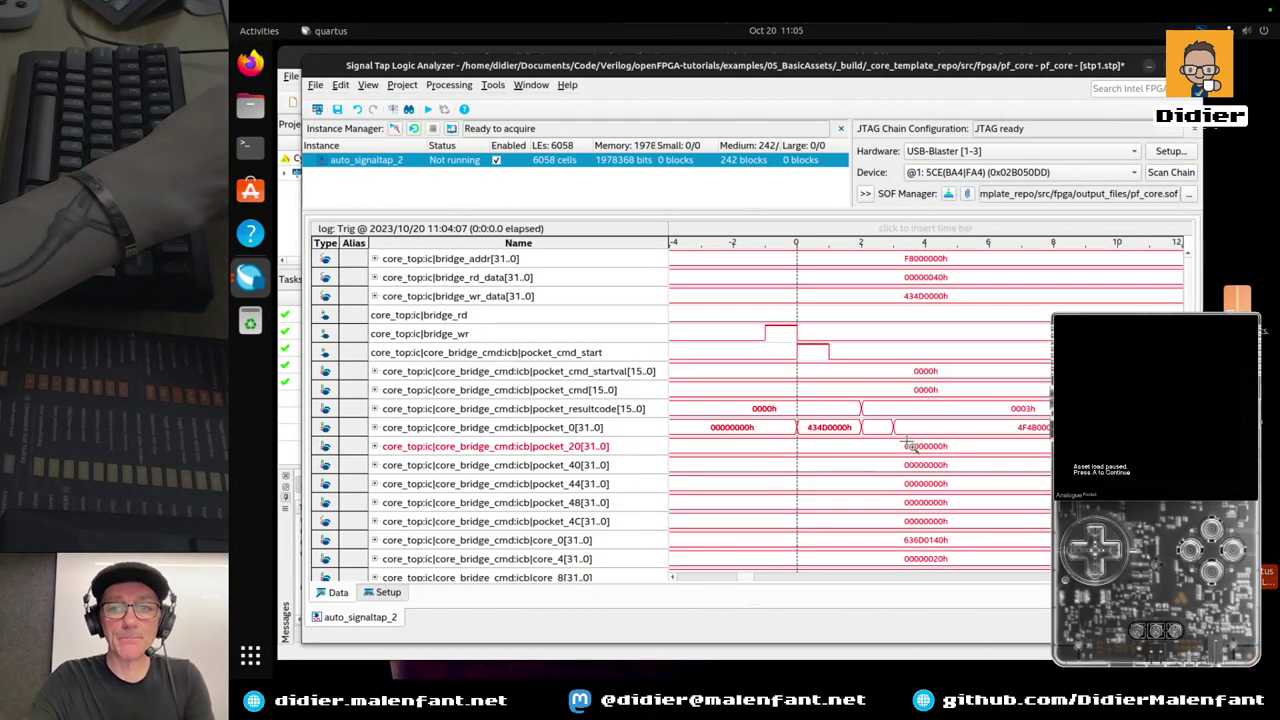
In Signal Tap, compare the pocket_0 transitions with the hstate and pocket_resultcode waveforms around the trigger
{"action": "mouse_move", "coordinate": [908, 436]}
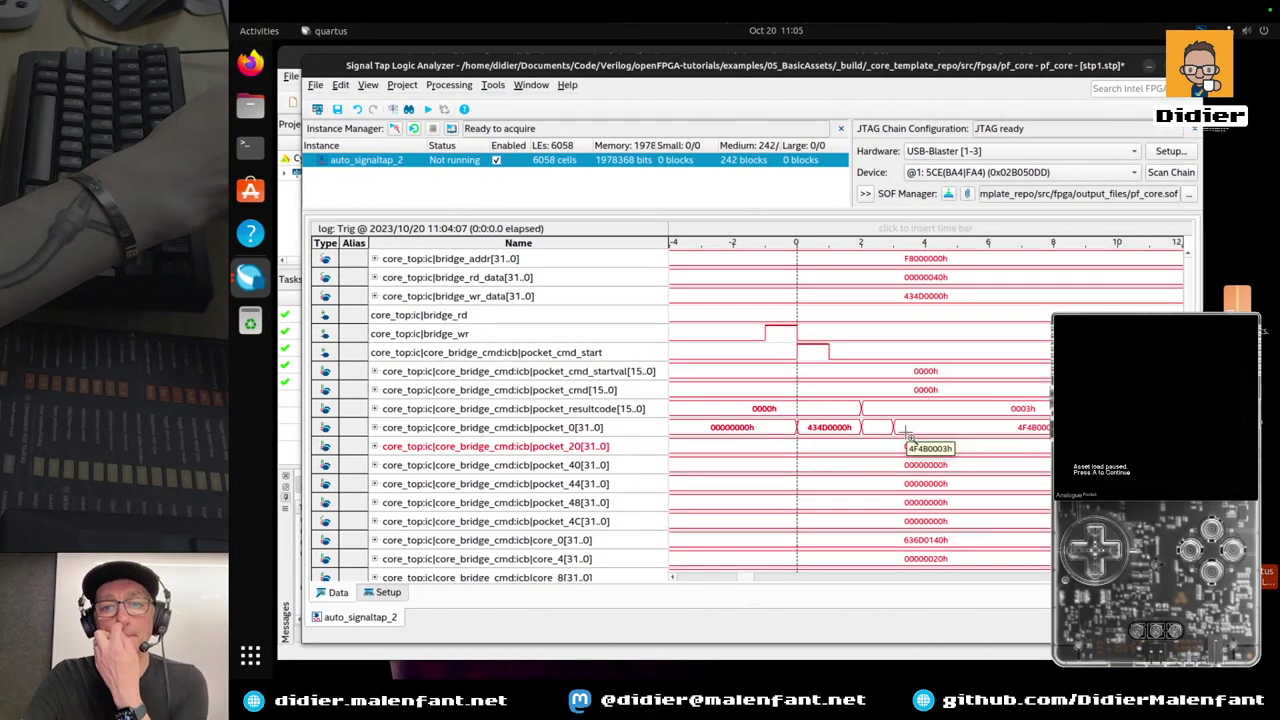
{"action": "scroll", "coordinate": [835, 400], "scroll_direction": "down", "scroll_amount": 10}
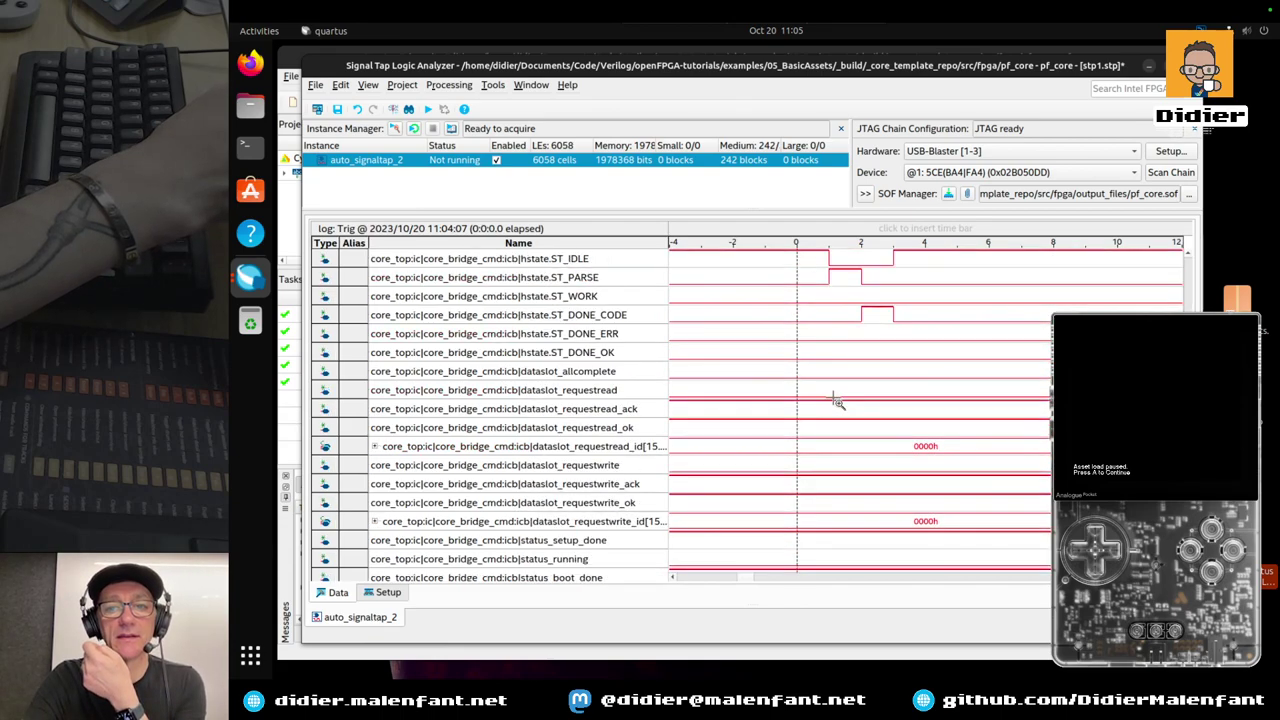
{"action": "scroll", "coordinate": [836, 401], "scroll_direction": "up", "scroll_amount": 2}
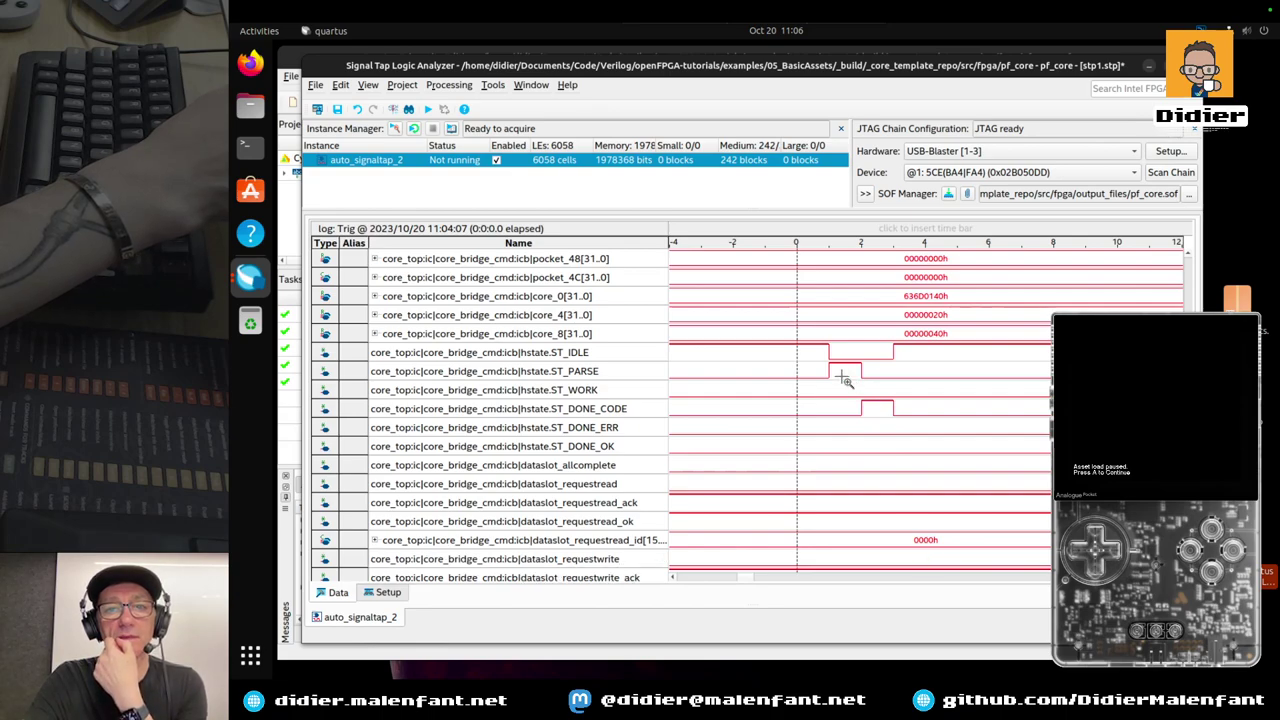
{"action": "scroll", "coordinate": [862, 375], "scroll_direction": "up", "scroll_amount": 1}
{"action": "scroll", "coordinate": [862, 375], "scroll_direction": "down", "scroll_amount": 1}
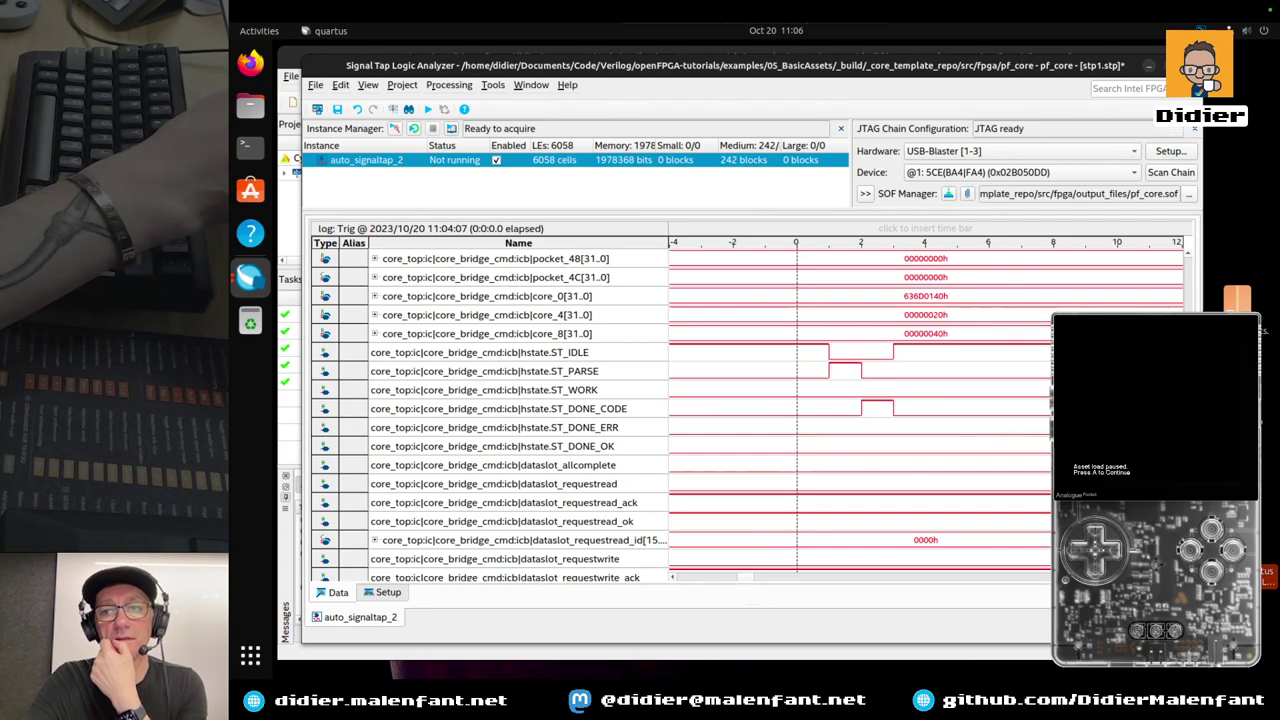
{"action": "scroll", "coordinate": [760, 420], "scroll_direction": "up", "scroll_amount": 1}
{"action": "scroll", "coordinate": [760, 420], "scroll_direction": "up", "scroll_amount": 4}
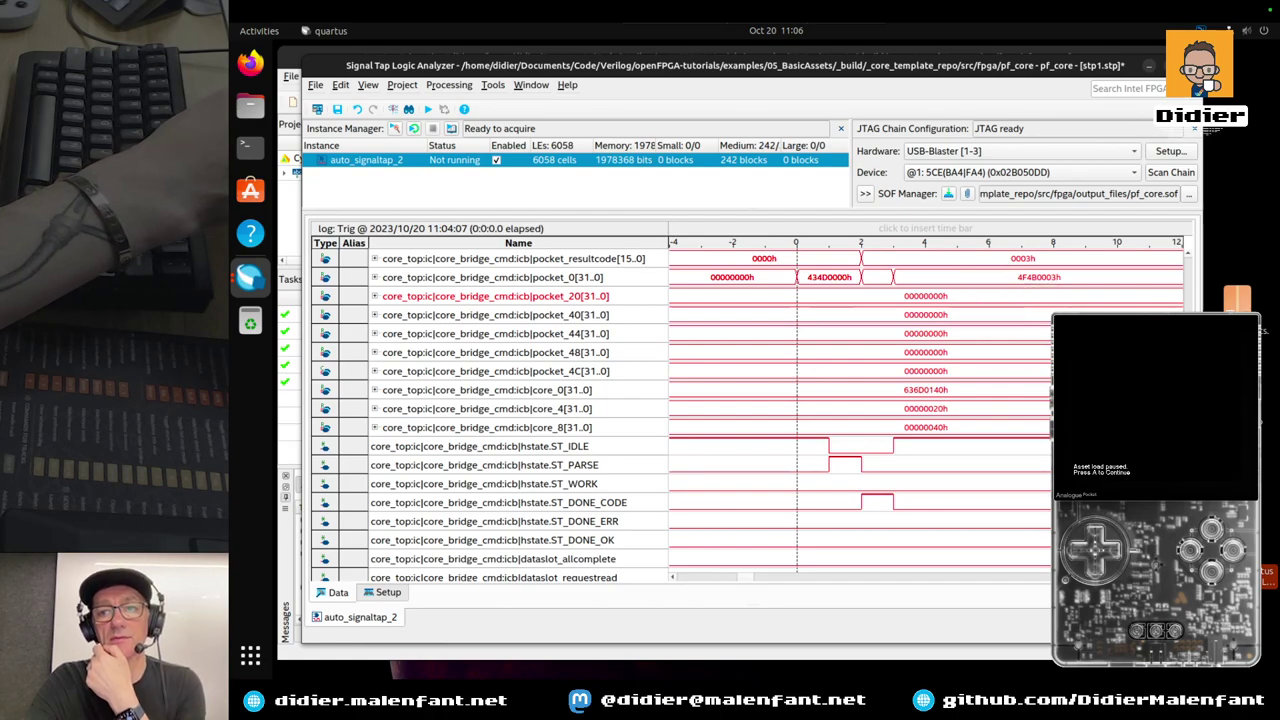
{"action": "scroll", "coordinate": [740, 410], "scroll_direction": "up", "scroll_amount": 1}
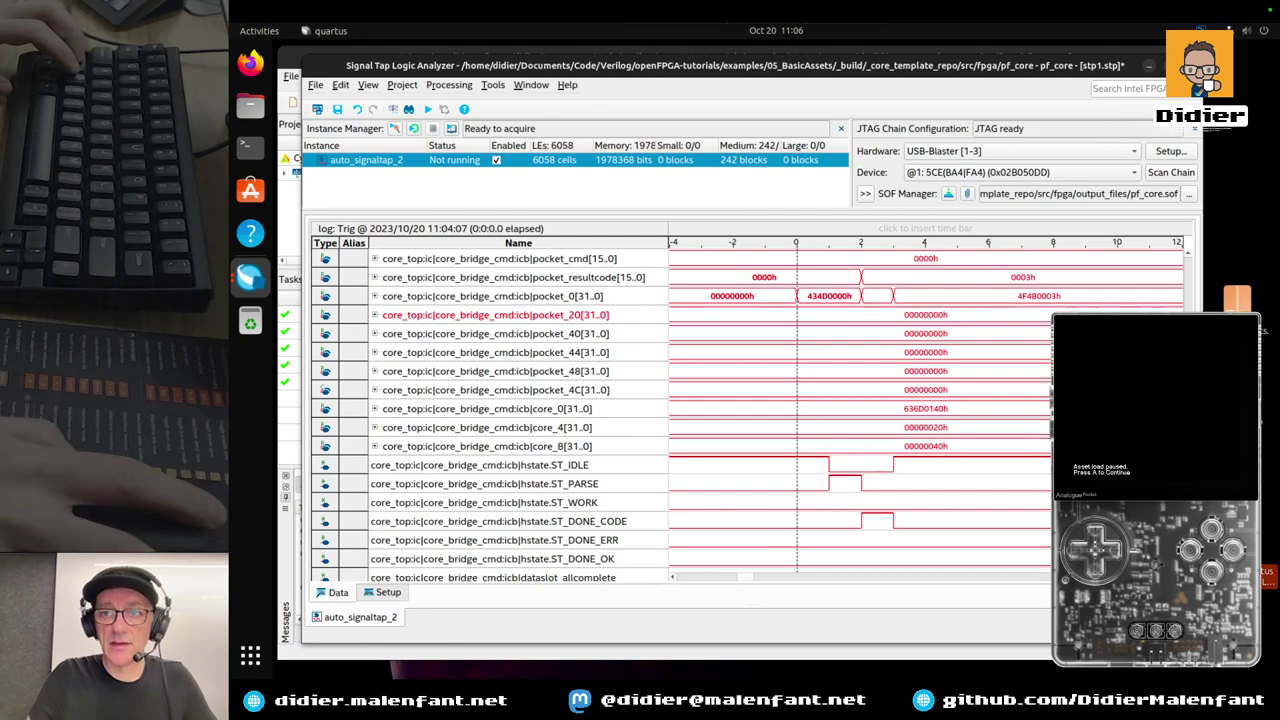
Widen the displayed sample range and locate the bridge_rd activity following the trigger
{"action": "right_click", "coordinate": [856, 374]}
{"action": "right_click", "coordinate": [856, 374]}
{"action": "right_click", "coordinate": [856, 374]}
{"action": "right_click", "coordinate": [855, 373]}
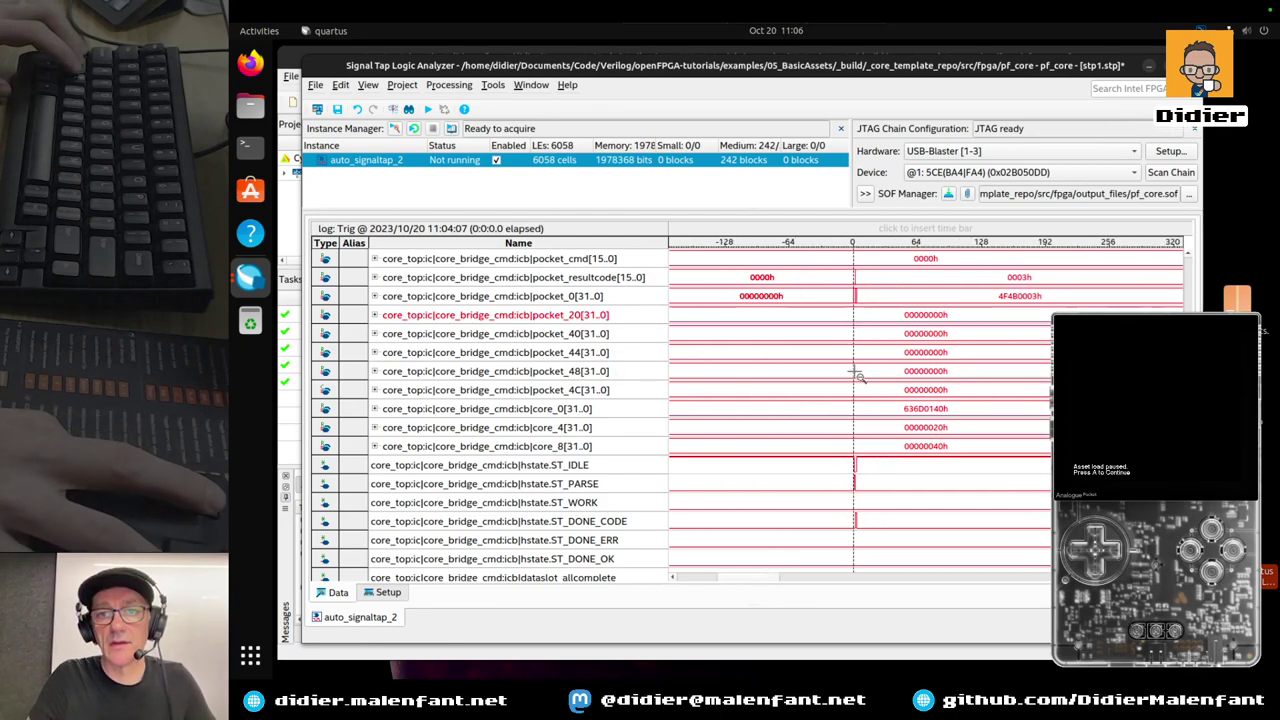
{"action": "mouse_move", "coordinate": [756, 584]}
{"action": "left_mouse_down"}
{"action": "mouse_move", "coordinate": [933, 590]}
{"action": "mouse_move", "coordinate": [739, 593]}
{"action": "mouse_move", "coordinate": [756, 593]}
{"action": "left_mouse_up"}
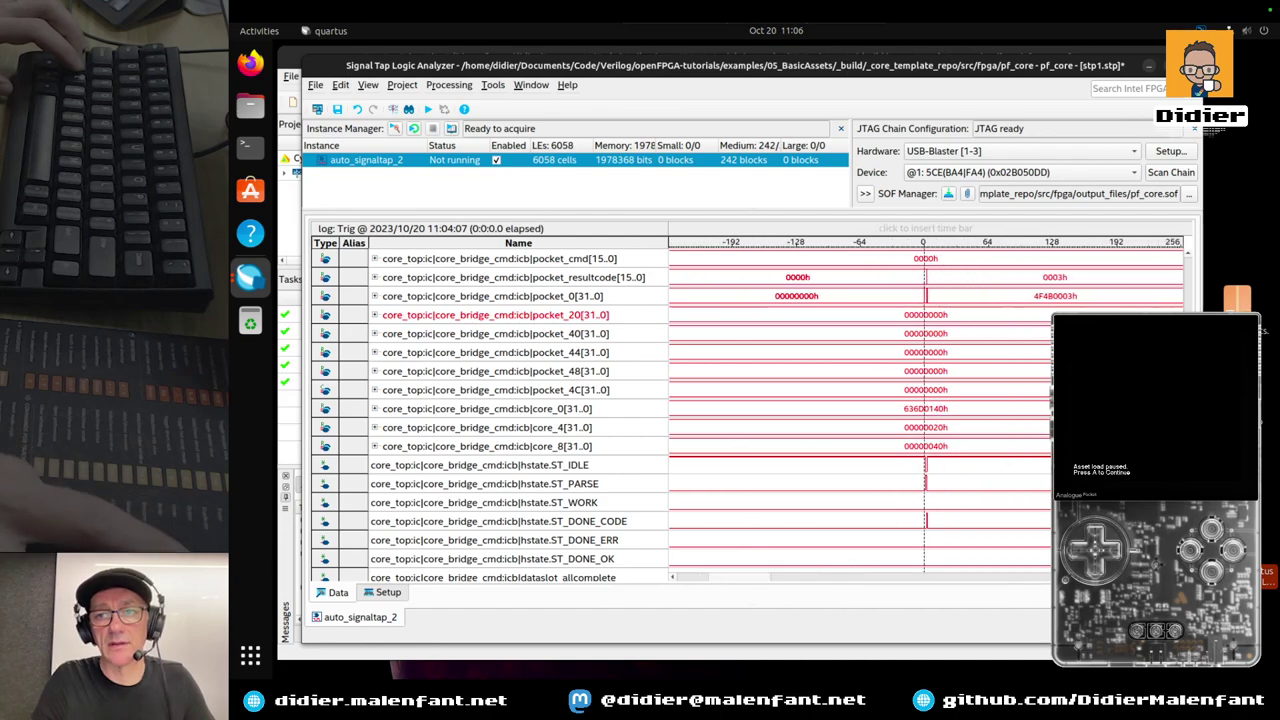
{"action": "scroll", "coordinate": [750, 410], "scroll_direction": "up", "scroll_amount": 2}
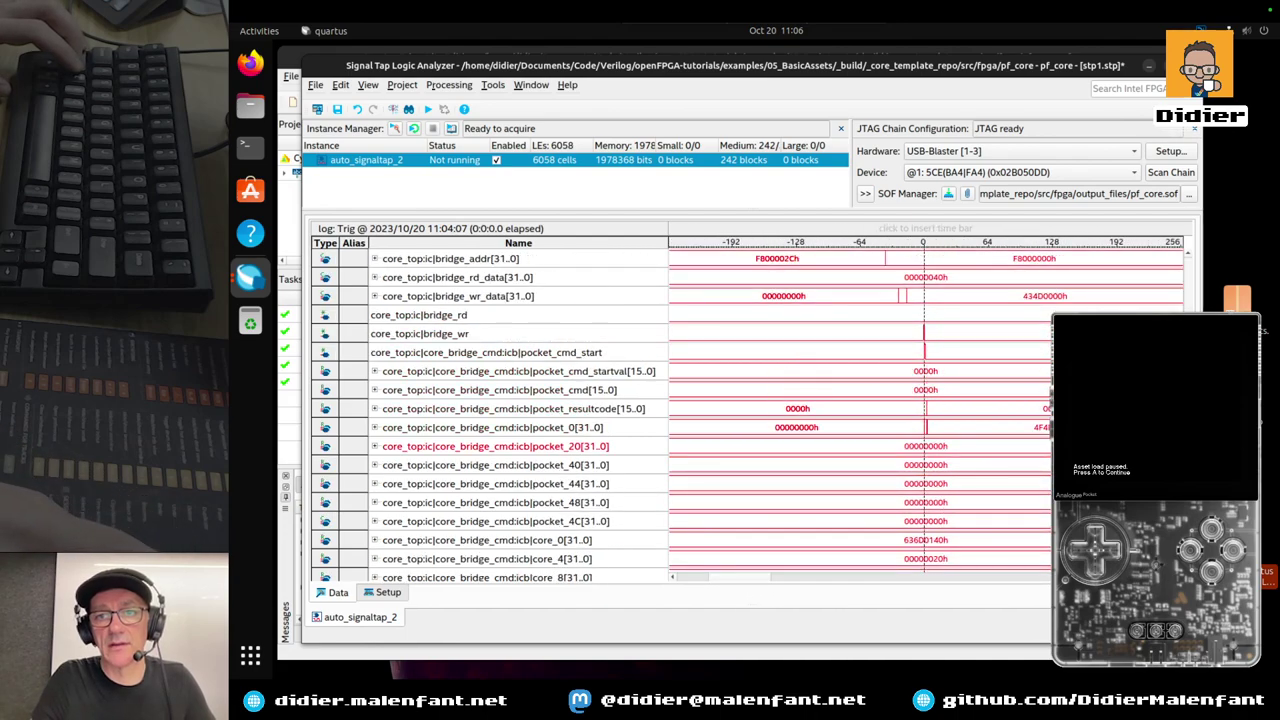
{"action": "left_click_drag", "start_coordinate": [757, 578], "coordinate": [842, 579]}
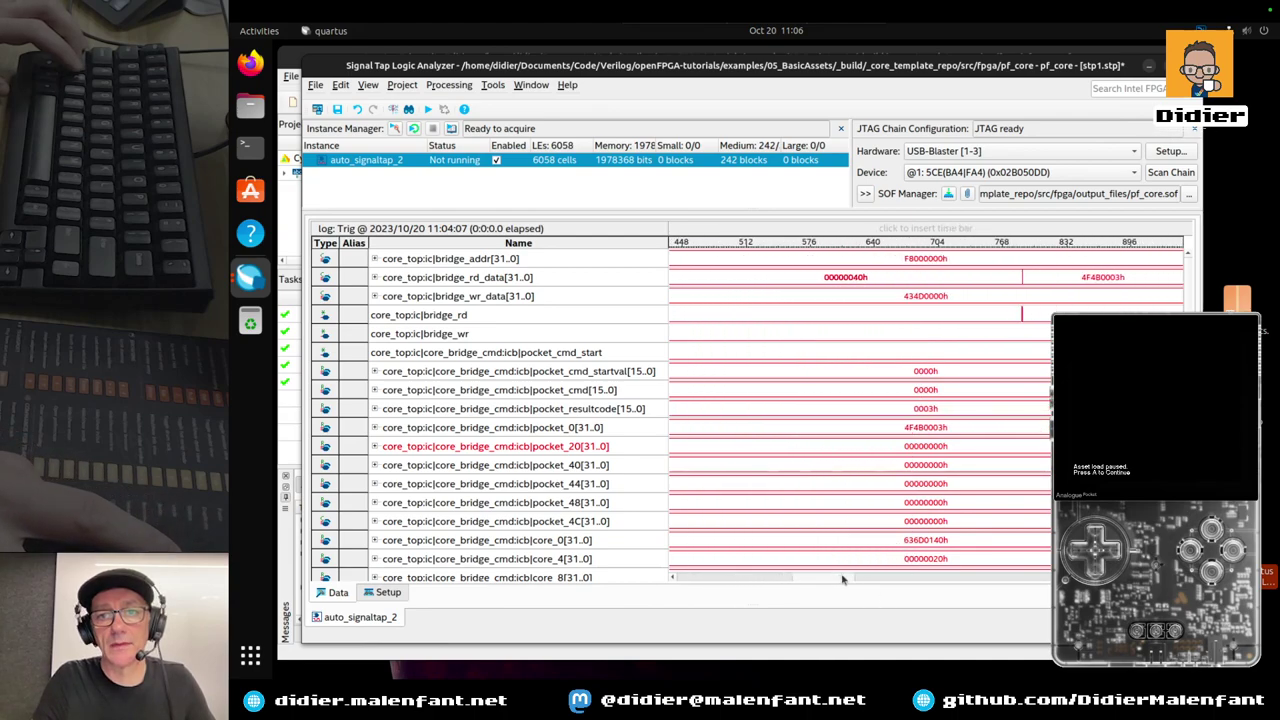
{"action": "right_click", "coordinate": [1012, 318]}
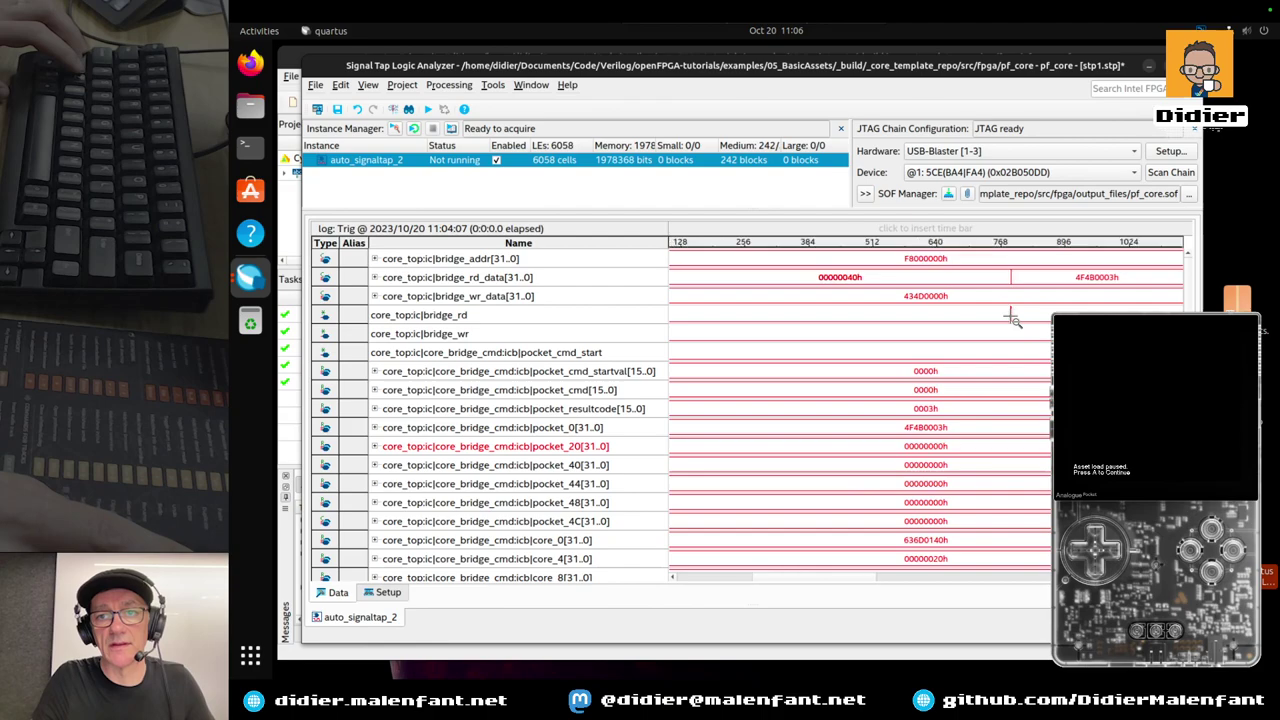
{"action": "right_click", "coordinate": [1012, 318]}
{"action": "right_click", "coordinate": [1012, 318]}
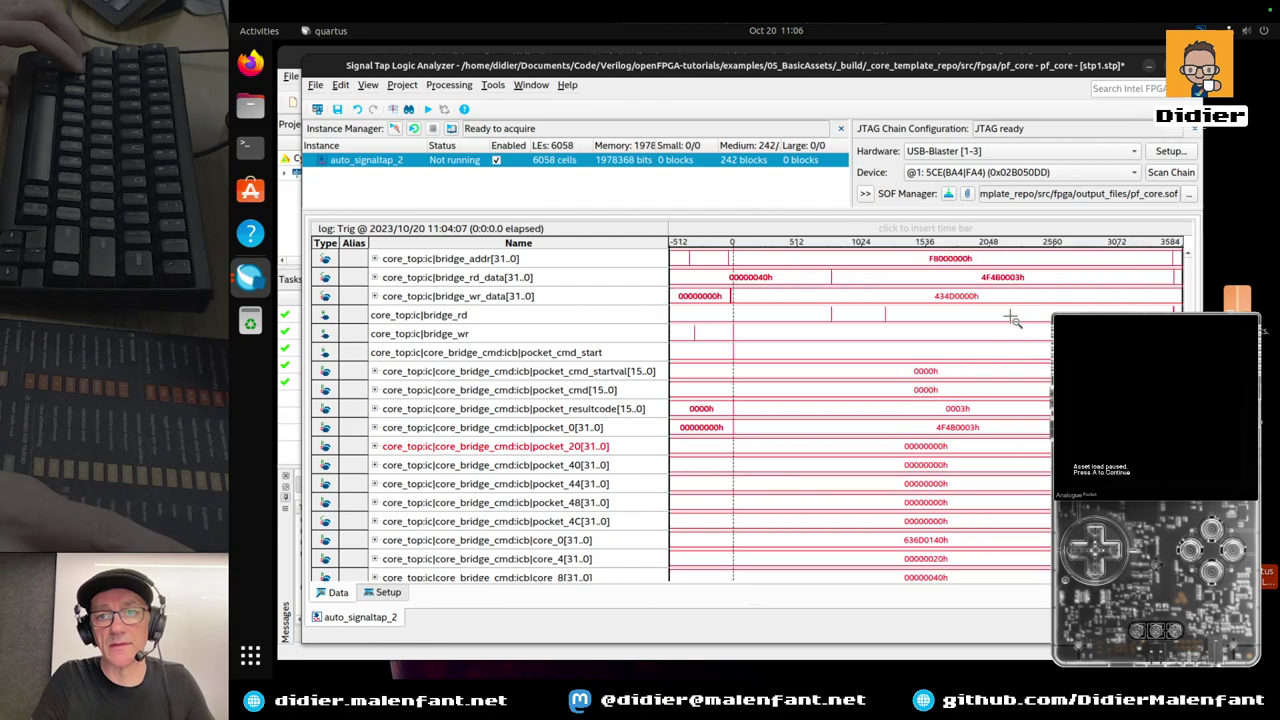
Follow the bridge_rd pulses along the capture and magnify the bridge_addr change near sample 3512
{"action": "left_click", "coordinate": [739, 301]}
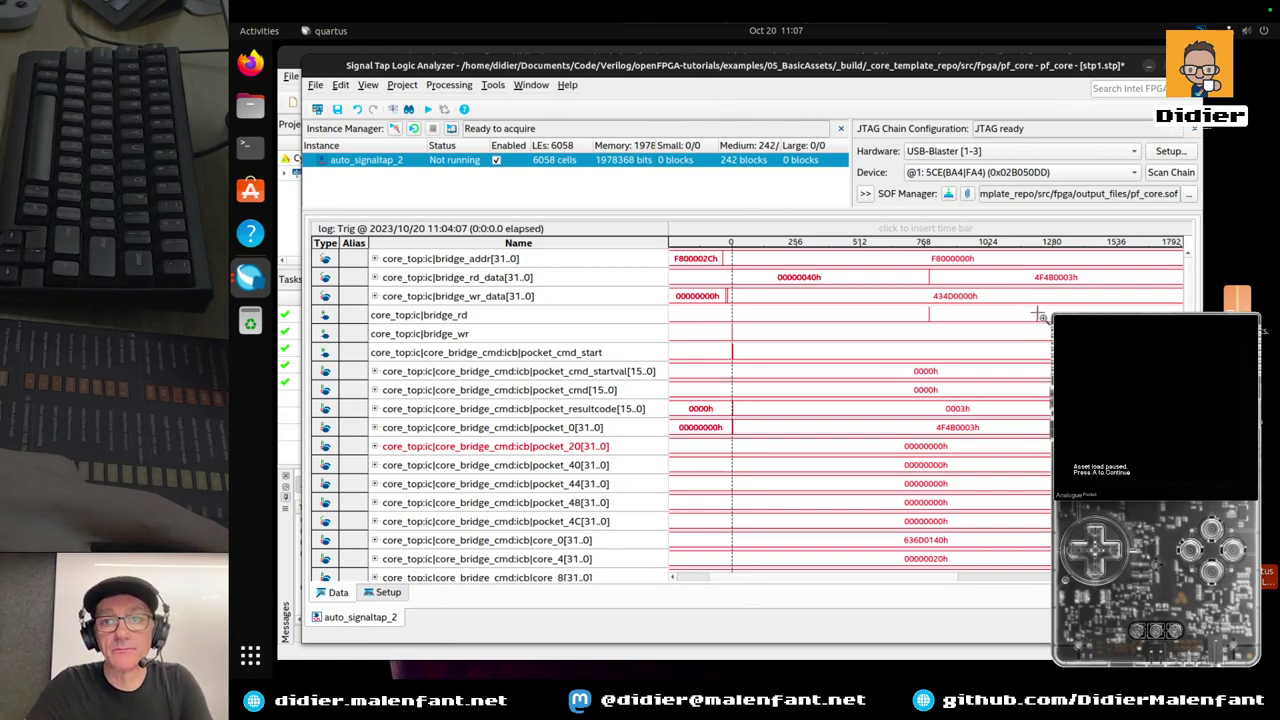
{"action": "scroll", "coordinate": [956, 577], "scroll_direction": "down", "scroll_amount": 1}
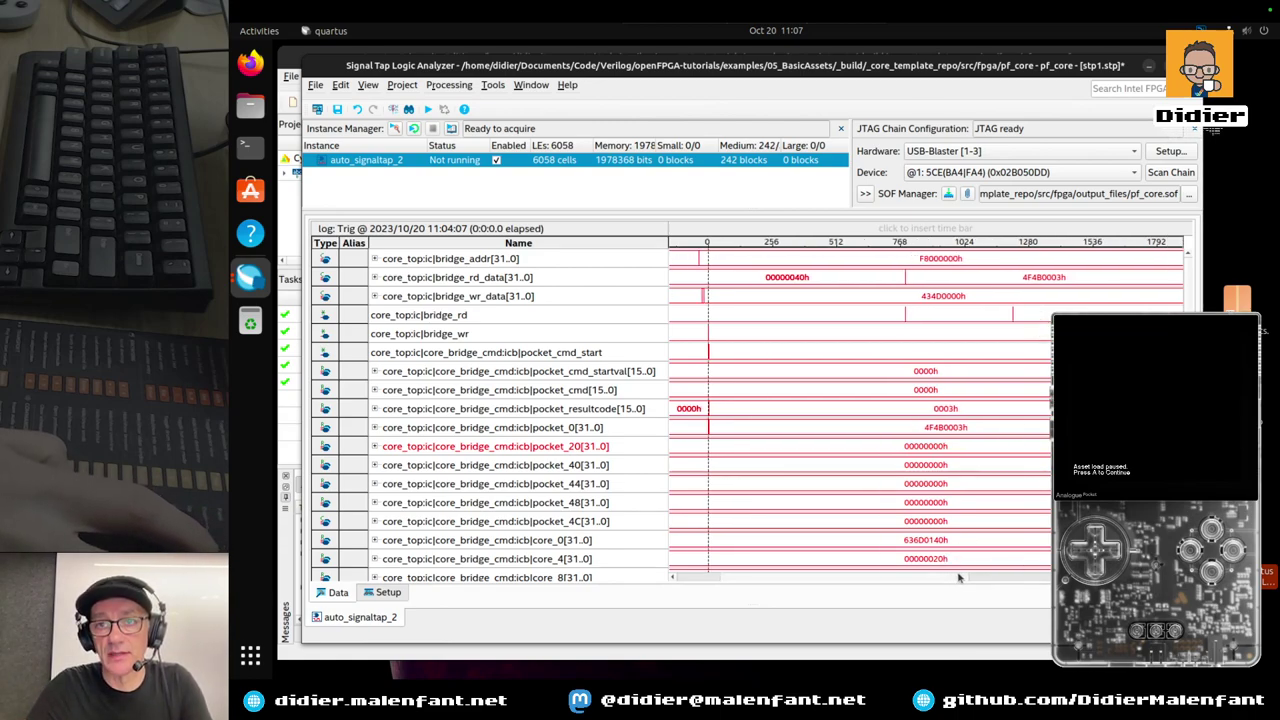
{"action": "scroll", "coordinate": [956, 577], "scroll_direction": "down", "scroll_amount": 10}
{"action": "scroll", "coordinate": [1003, 582], "scroll_direction": "up", "scroll_amount": 8}
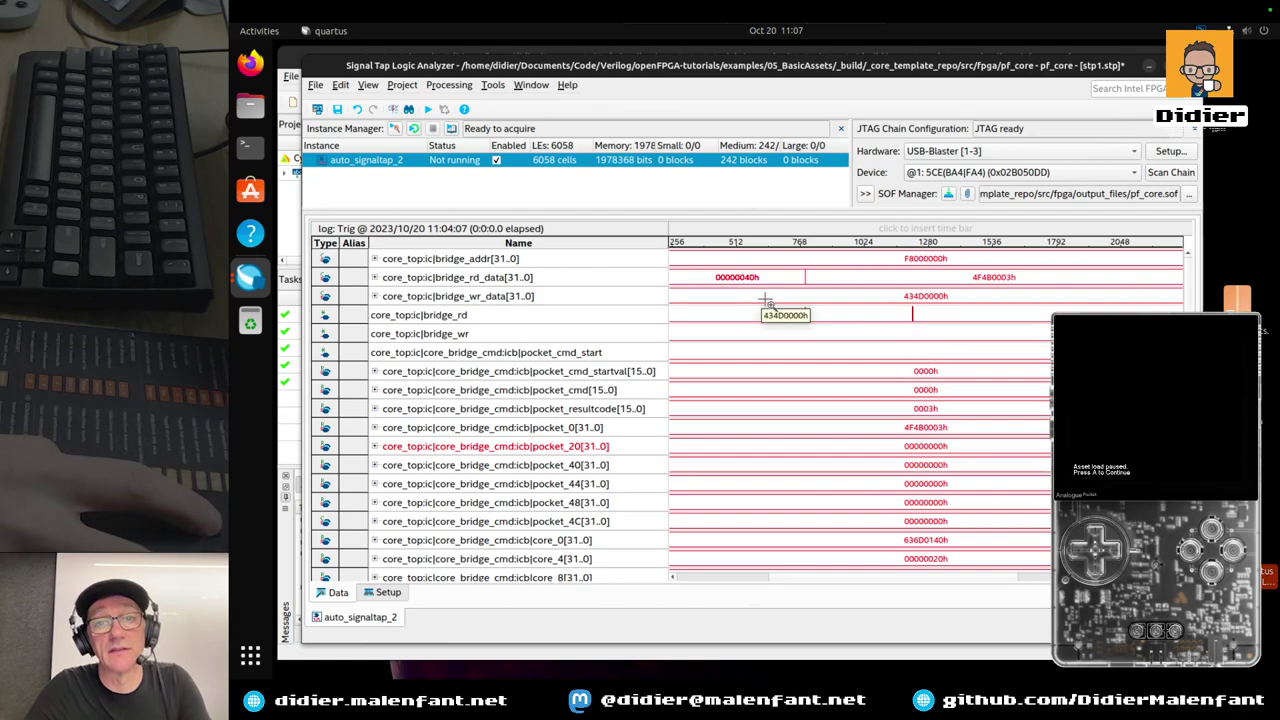
{"action": "mouse_move", "coordinate": [922, 308]}
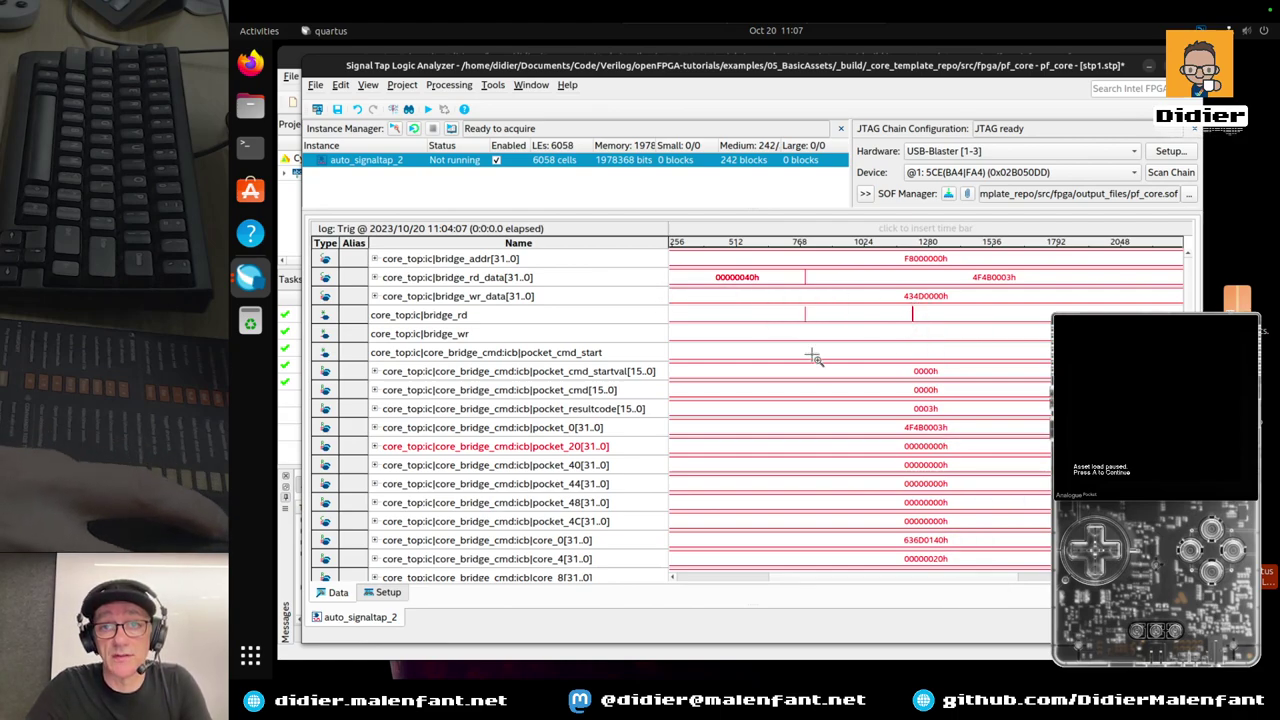
{"action": "scroll", "coordinate": [994, 587], "scroll_direction": "right", "scroll_amount": 1}
{"action": "scroll", "coordinate": [994, 587], "scroll_direction": "right", "scroll_amount": 4}
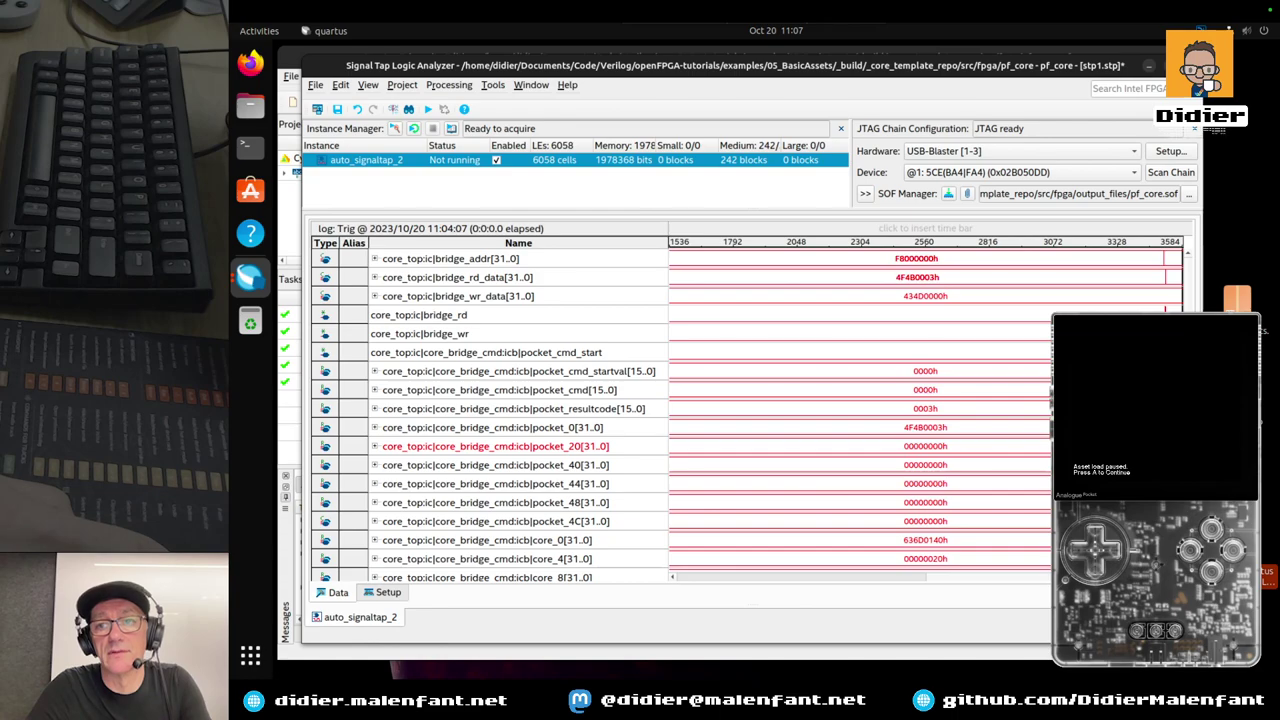
{"action": "scroll", "coordinate": [925, 400], "scroll_direction": "up", "scroll_amount": 2, "text": "ctrl"}
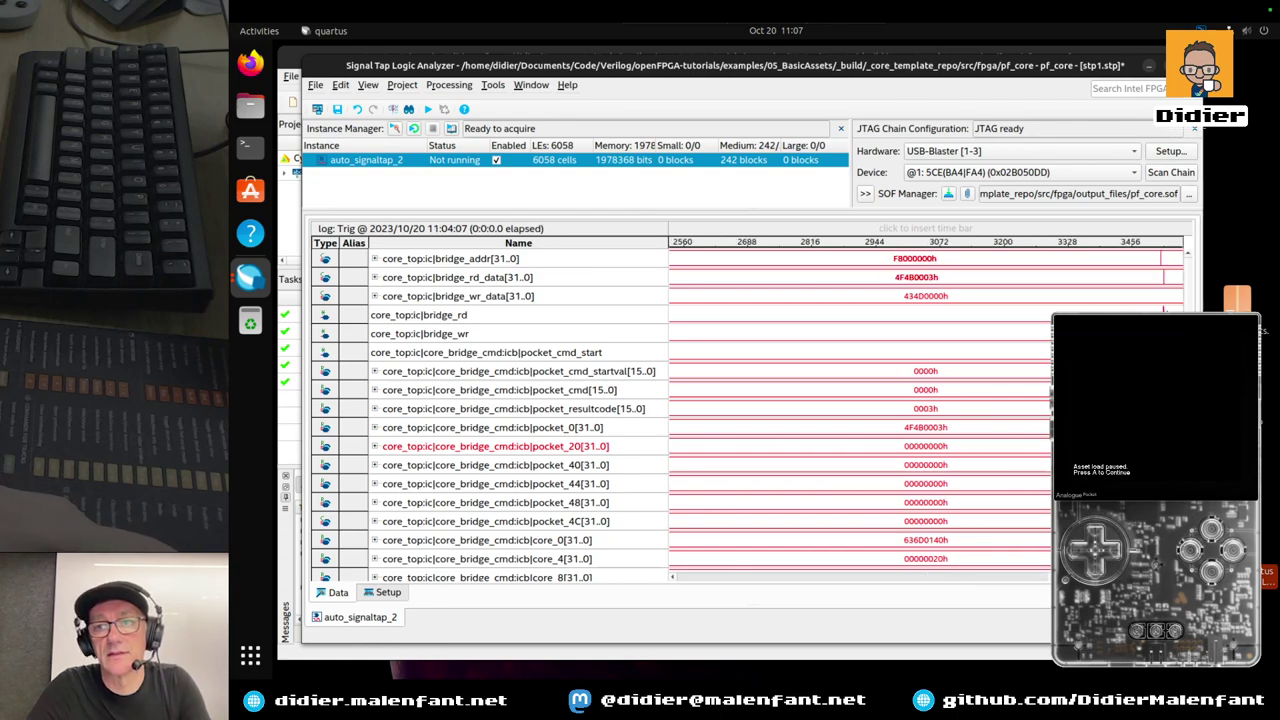
{"action": "scroll", "coordinate": [1165, 300], "scroll_direction": "up", "scroll_amount": 4, "text": "ctrl"}
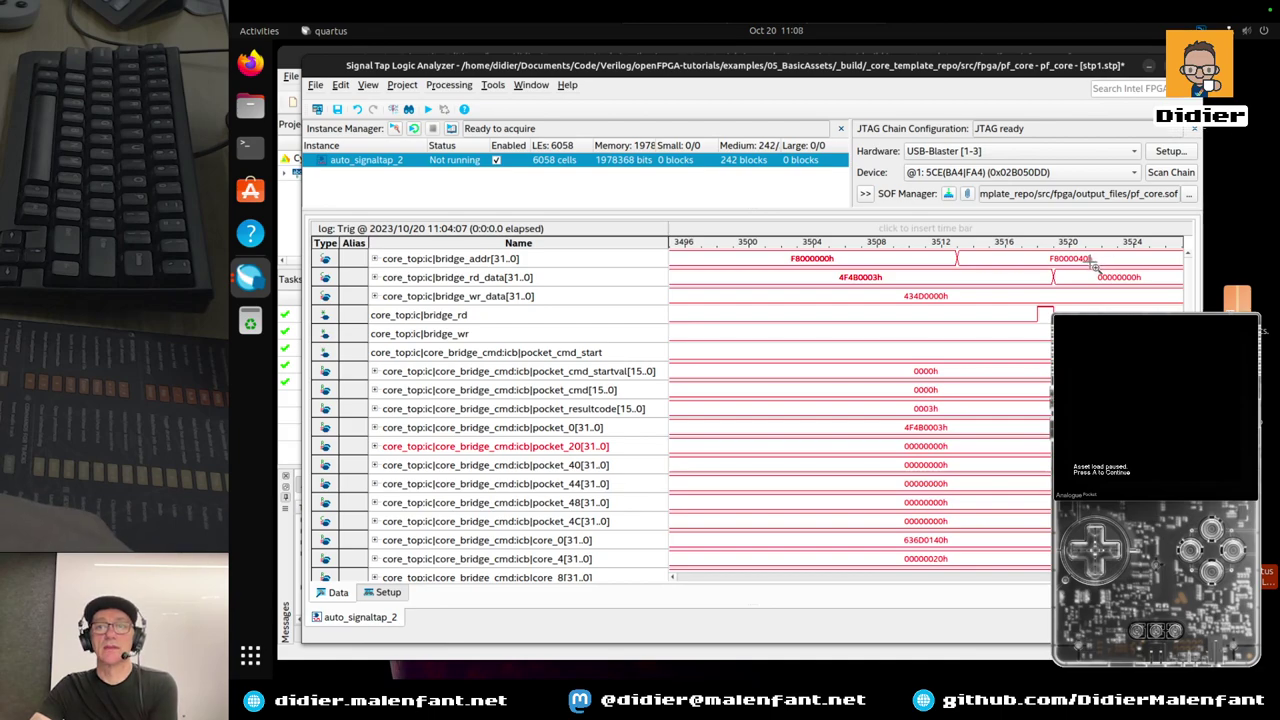
{"action": "mouse_move", "coordinate": [1094, 266]}
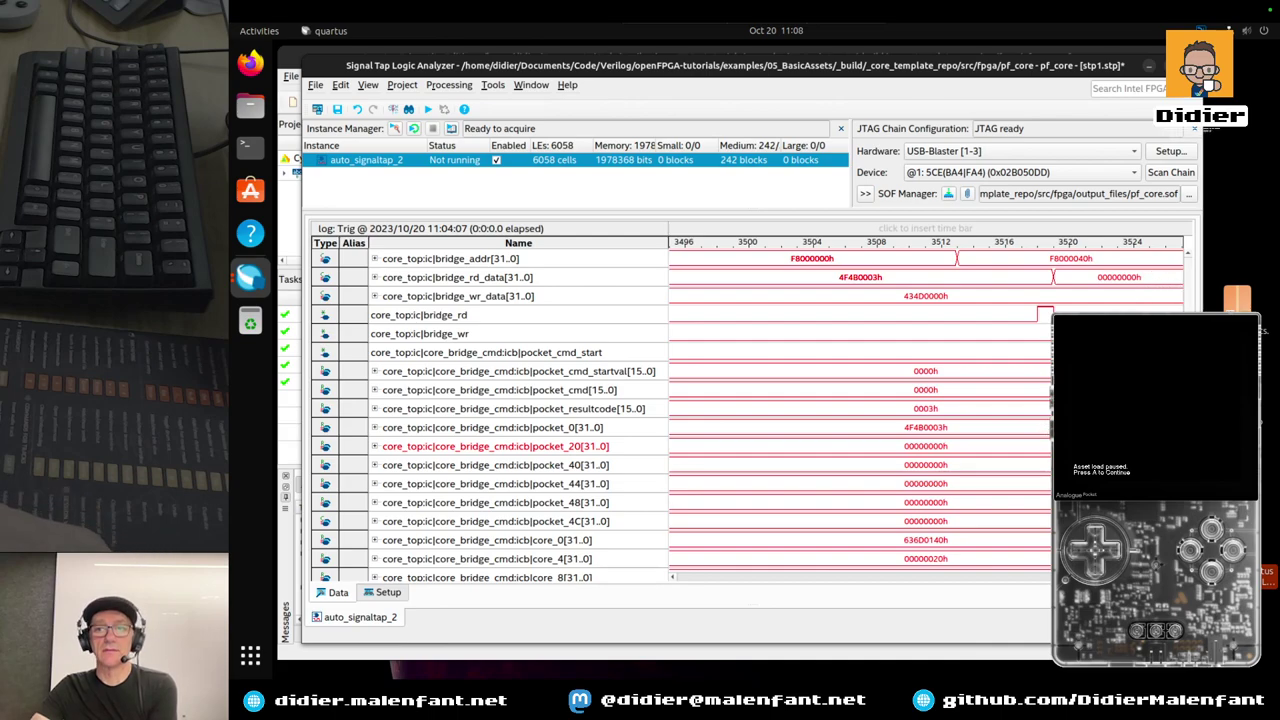
Examine the pocket, hstate and dataslot signals around sample 3512, then inspect the bridge_rd_data value after the read pulse
{"action": "scroll", "coordinate": [745, 410], "scroll_direction": "down", "scroll_amount": 2}
{"action": "scroll", "coordinate": [745, 410], "scroll_direction": "down", "scroll_amount": 4}
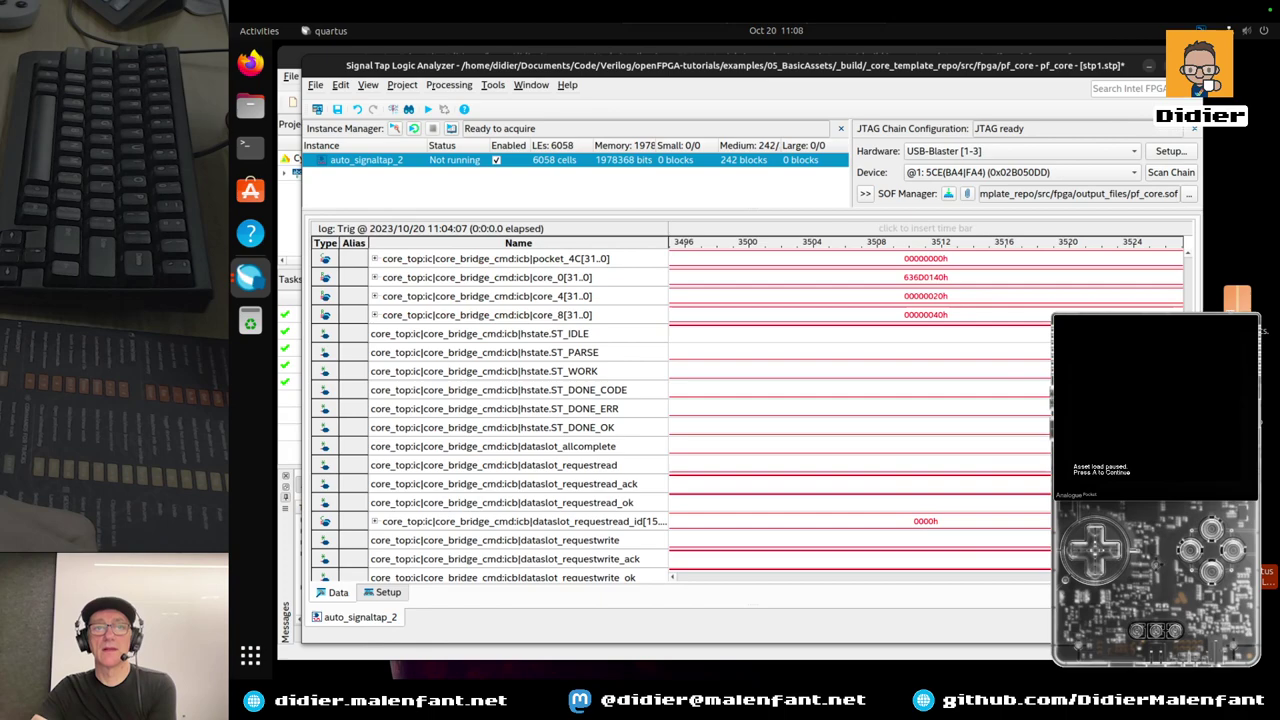
{"action": "scroll", "coordinate": [745, 410], "scroll_direction": "down", "scroll_amount": 2}
{"action": "scroll", "coordinate": [745, 410], "scroll_direction": "up", "scroll_amount": 1}
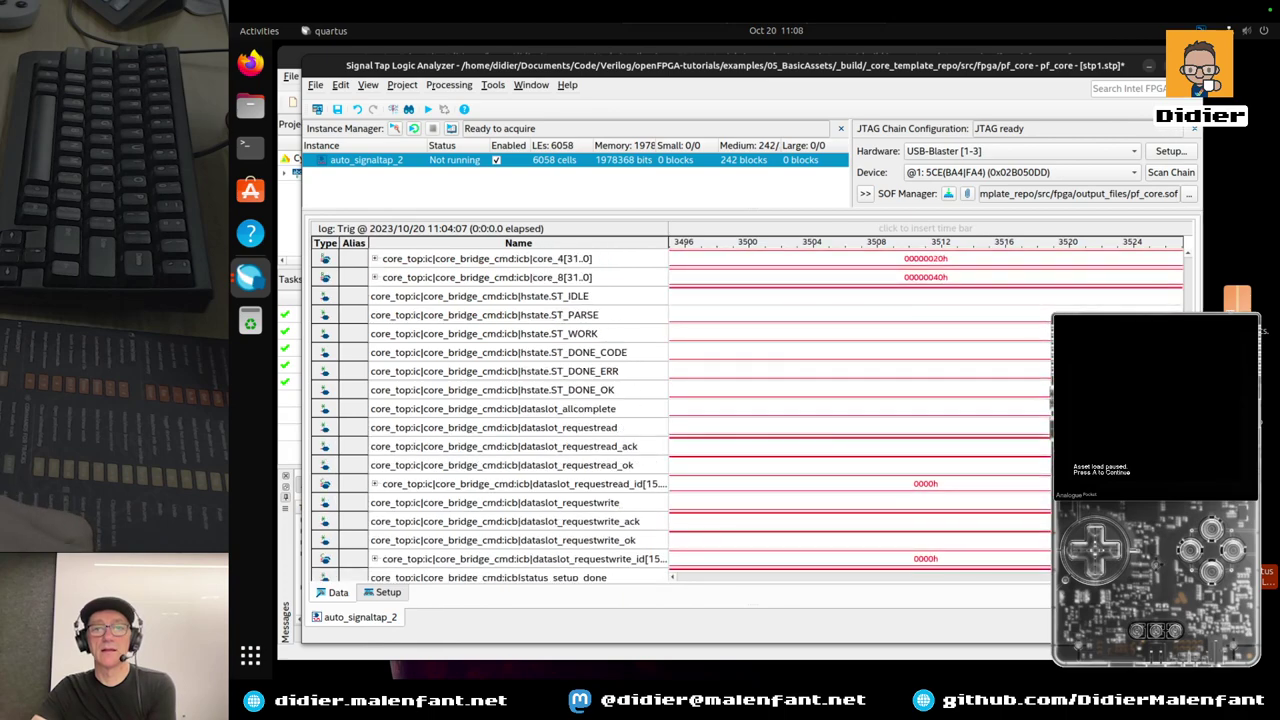
{"action": "scroll", "coordinate": [745, 410], "scroll_direction": "up", "scroll_amount": 5}
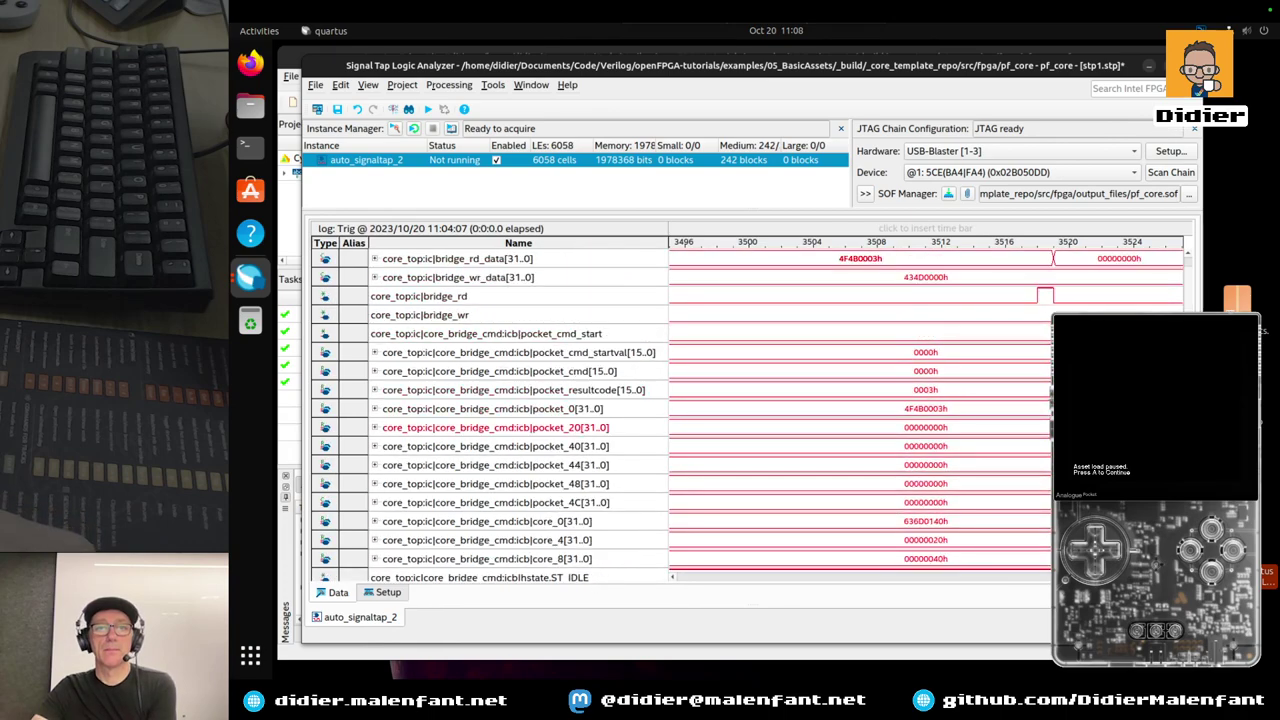
{"action": "scroll", "coordinate": [745, 410], "scroll_direction": "up", "scroll_amount": 1}
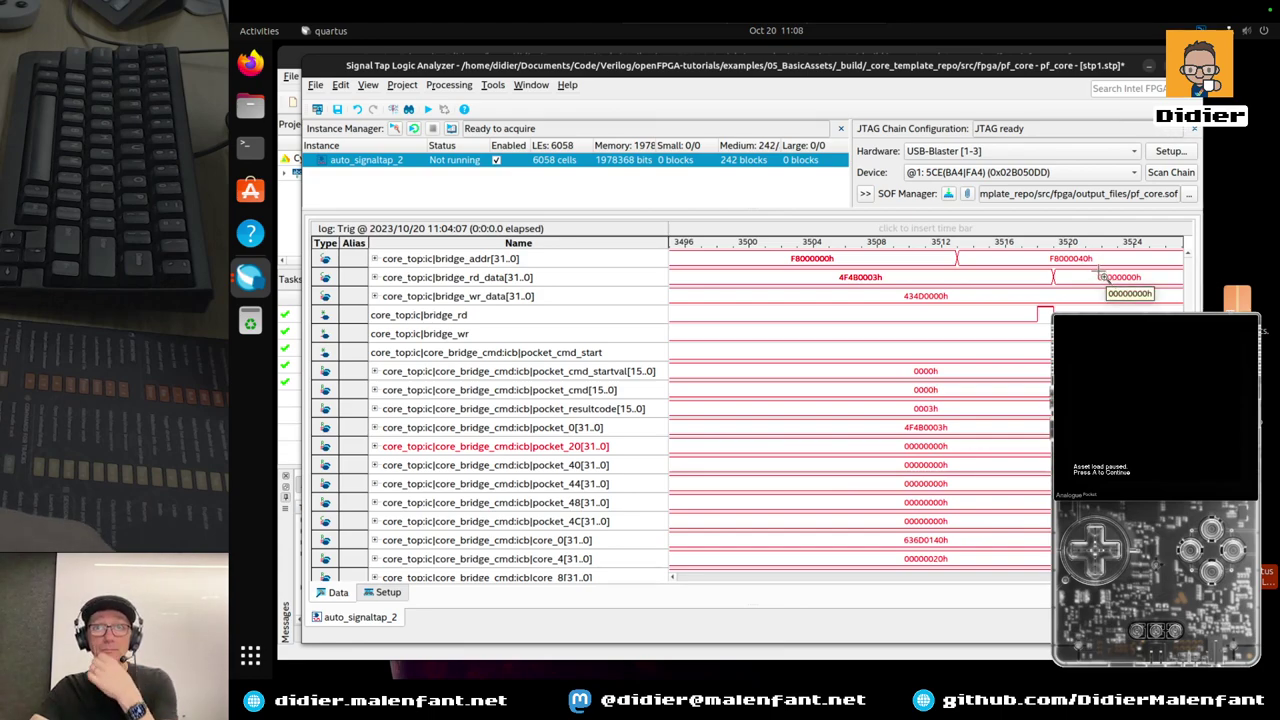
{"action": "mouse_move", "coordinate": [1097, 273]}
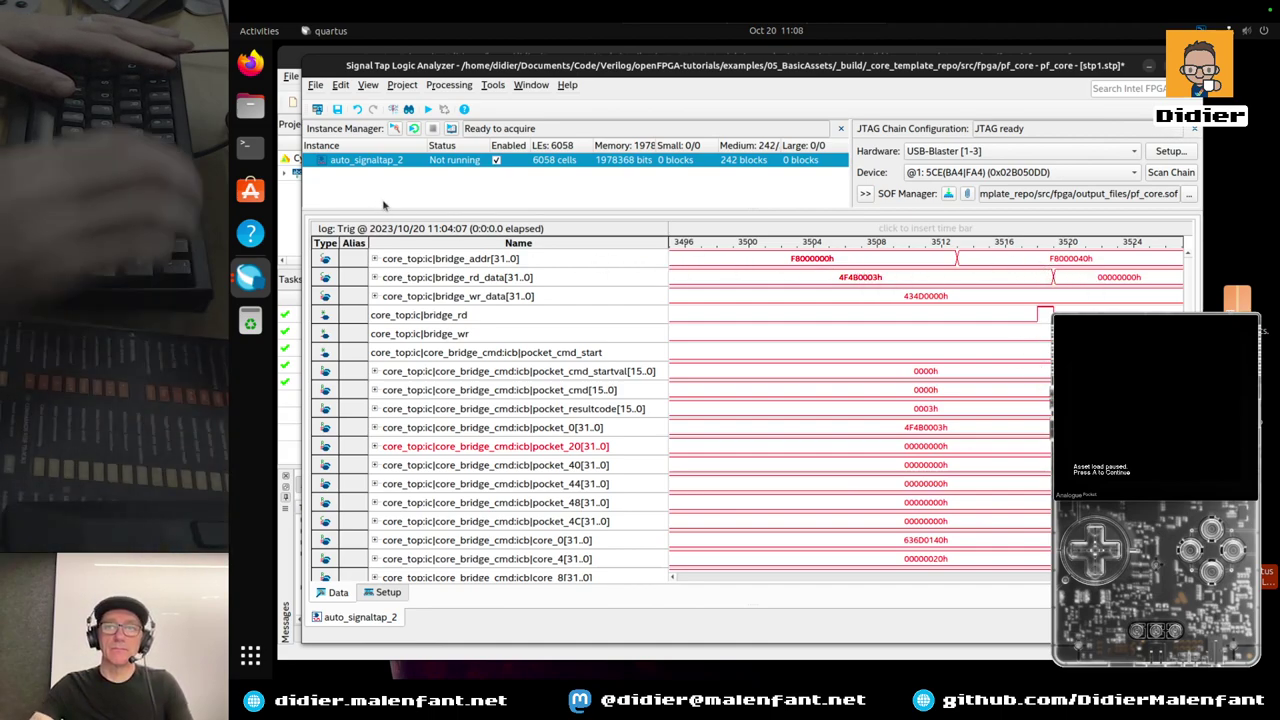
Switch to Safari and read the Host/Target Command Memory Map section, including the 0x00 register
{"action": "key", "text": "ctrl+Left"}
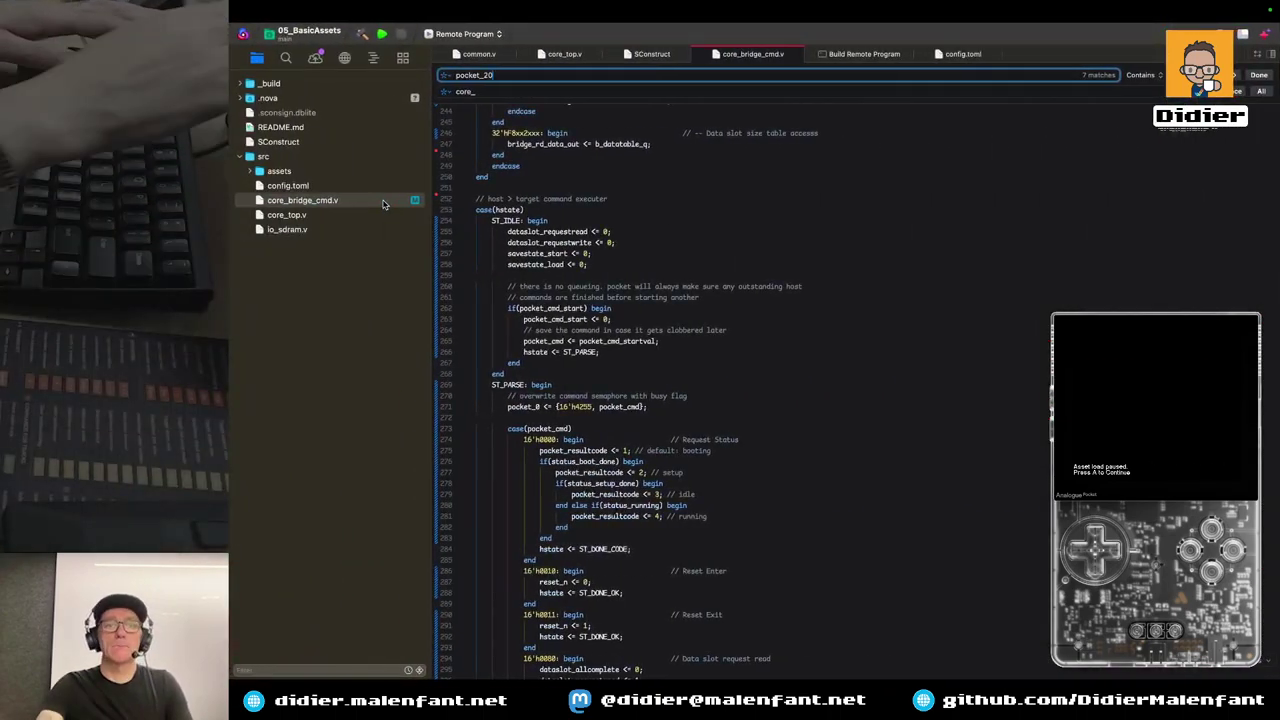
{"action": "key", "text": "ctrl+Left"}
{"action": "scroll", "coordinate": [1004, 325], "scroll_direction": "down", "scroll_amount": 1}
{"action": "mouse_move", "coordinate": [1108, 135]}
{"action": "left_mouse_down"}
{"action": "mouse_move", "coordinate": [1112, 178]}
{"action": "mouse_move", "coordinate": [1110, 104]}
{"action": "mouse_move", "coordinate": [1127, 245]}
{"action": "mouse_move", "coordinate": [1120, 124]}
{"action": "left_mouse_up"}
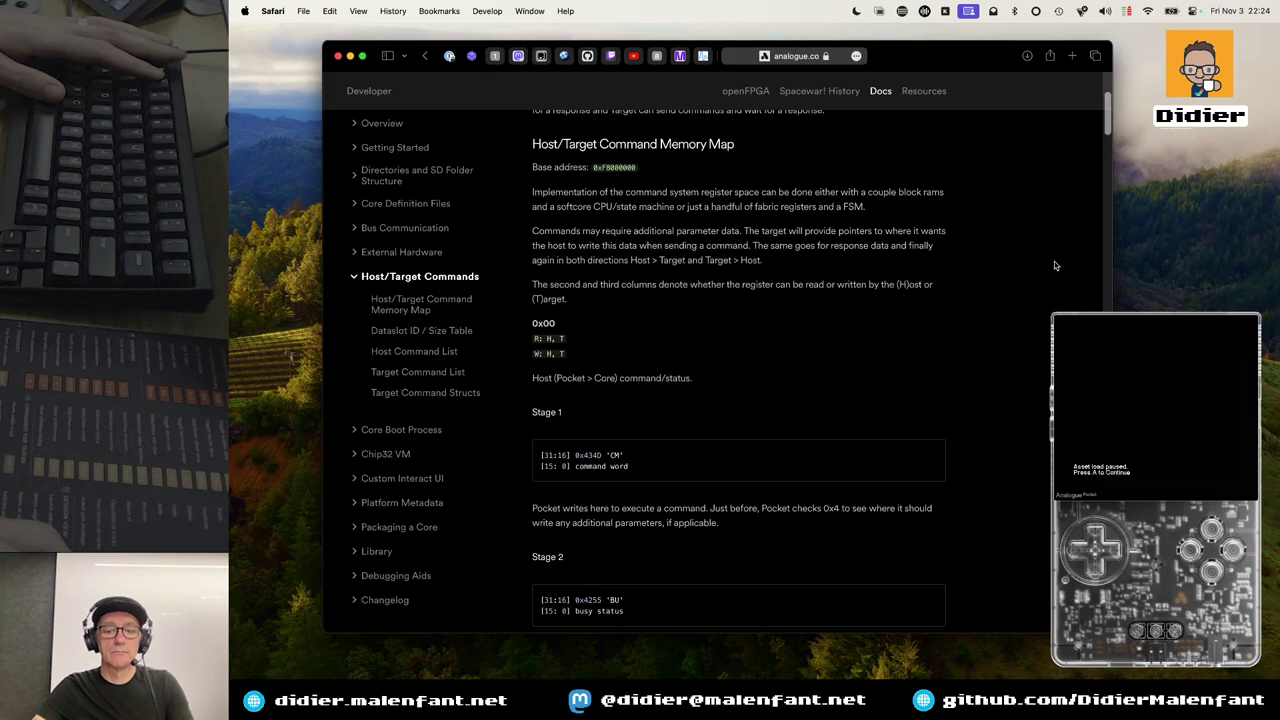
{"action": "scroll", "coordinate": [1054, 265], "scroll_direction": "up", "scroll_amount": 2}
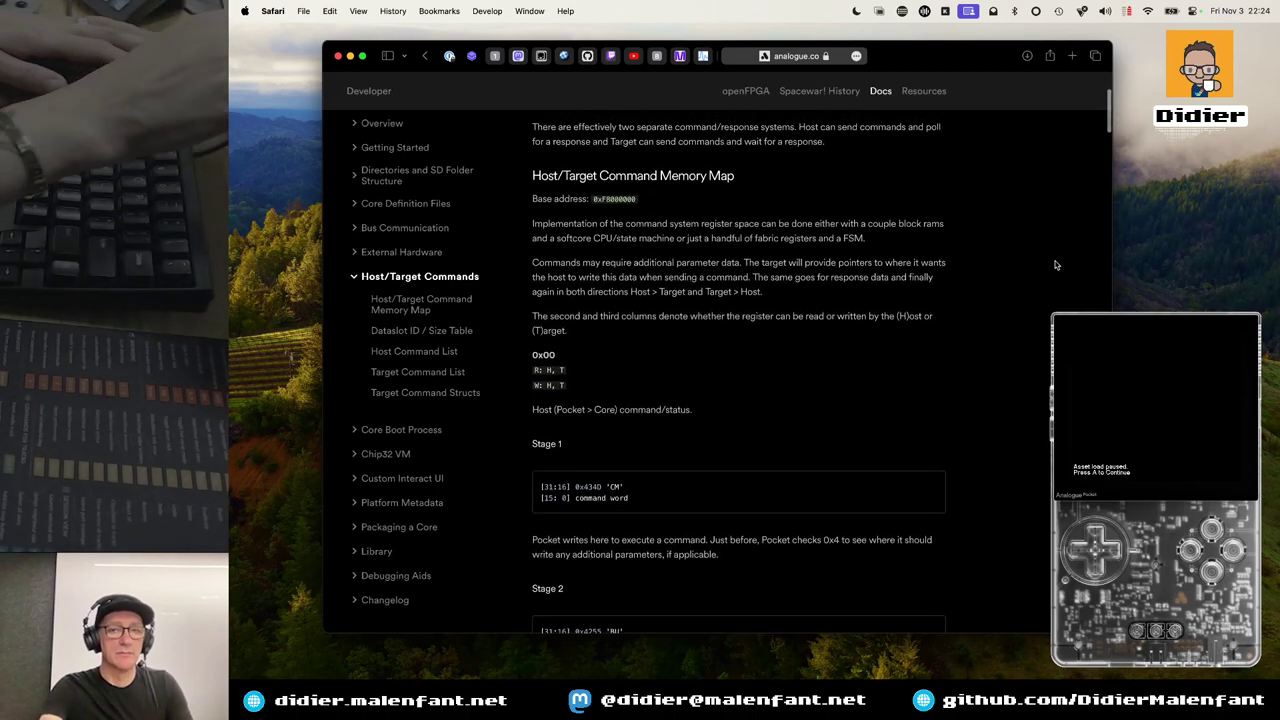
Return to the code editor and review the host and target register declarations in core_bridge_cmd.v
{"action": "key", "text": "super+Tab"}
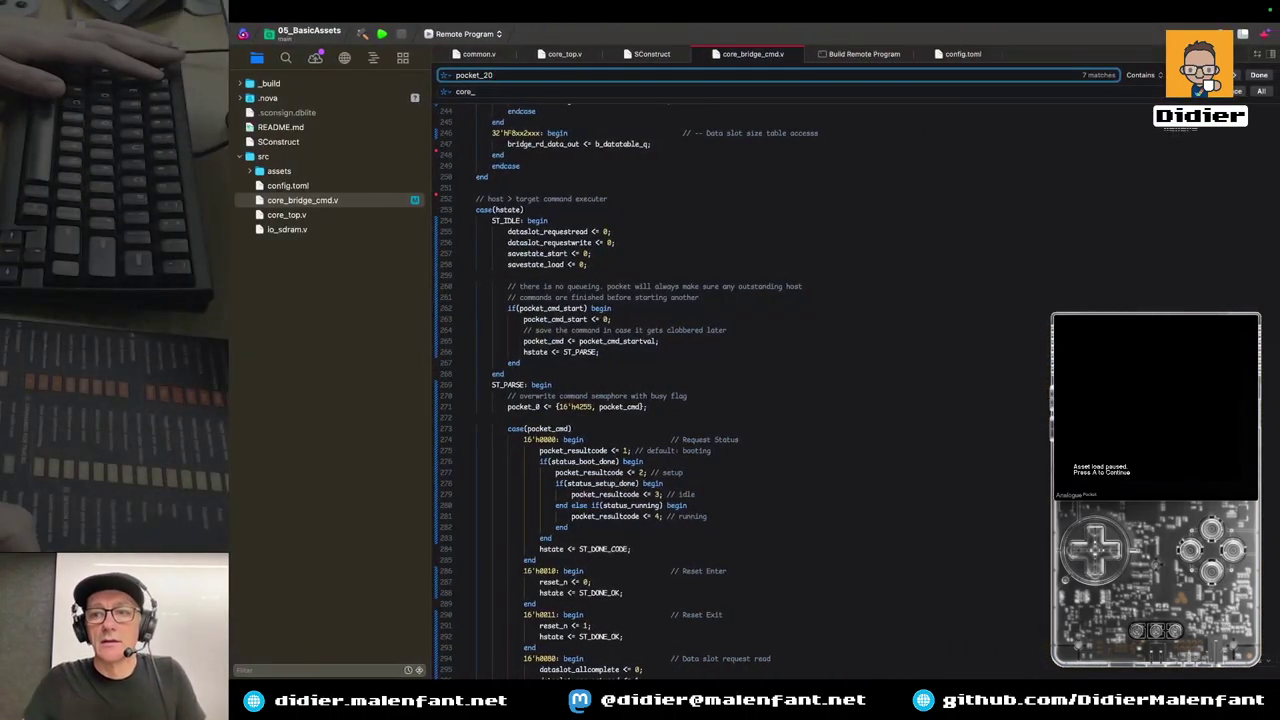
{"action": "scroll", "coordinate": [1151, 281], "scroll_direction": "down", "scroll_amount": 3}
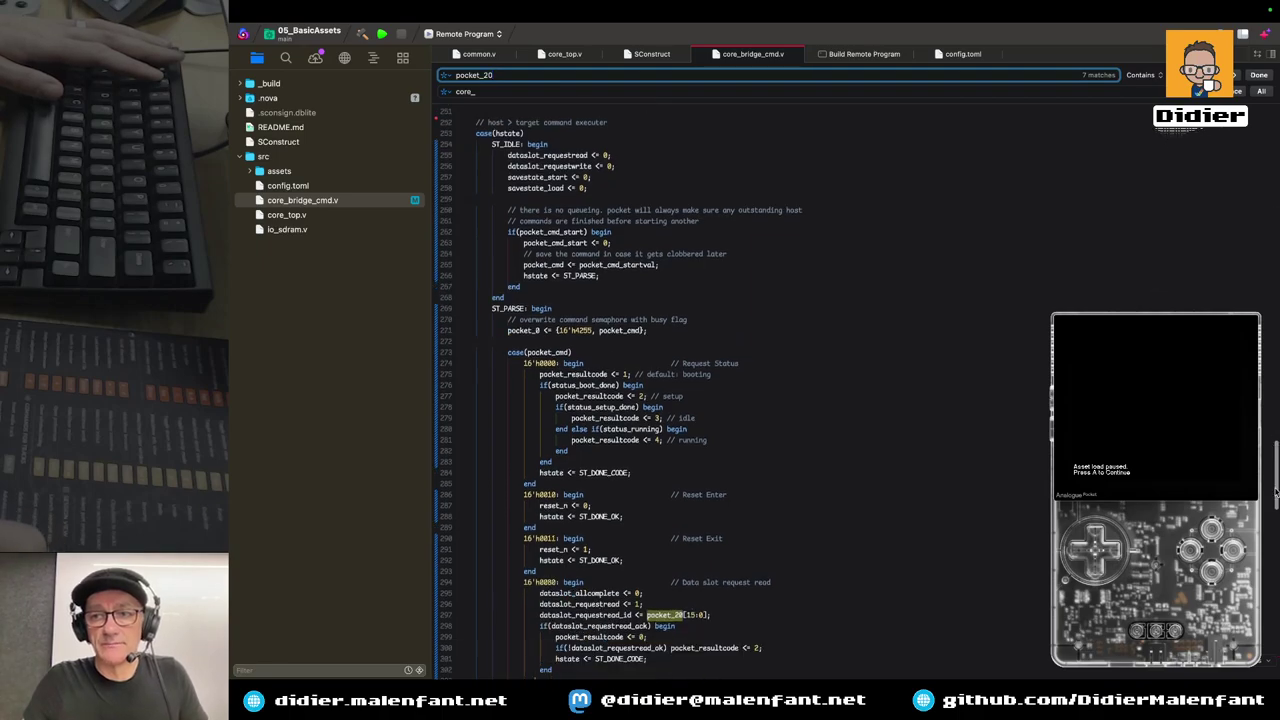
{"action": "scroll", "coordinate": [1151, 281], "scroll_direction": "up", "scroll_amount": 9}
{"action": "left_click_drag", "start_coordinate": [1275, 455], "coordinate": [1257, 285]}
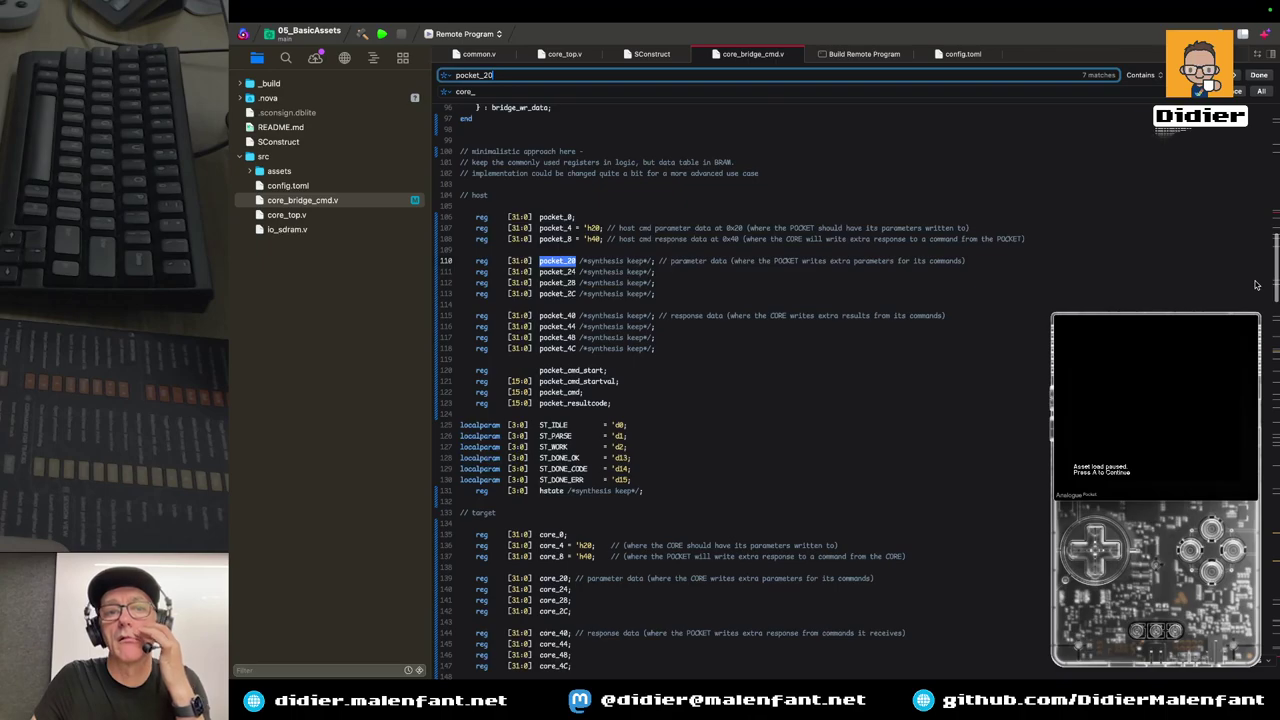
Read through core_bridge_cmd.v from the target registers past the bridge_rd block and pocket_cmd cases to the ST_DONE states
{"action": "scroll", "coordinate": [1256, 285], "scroll_direction": "down", "scroll_amount": 7}
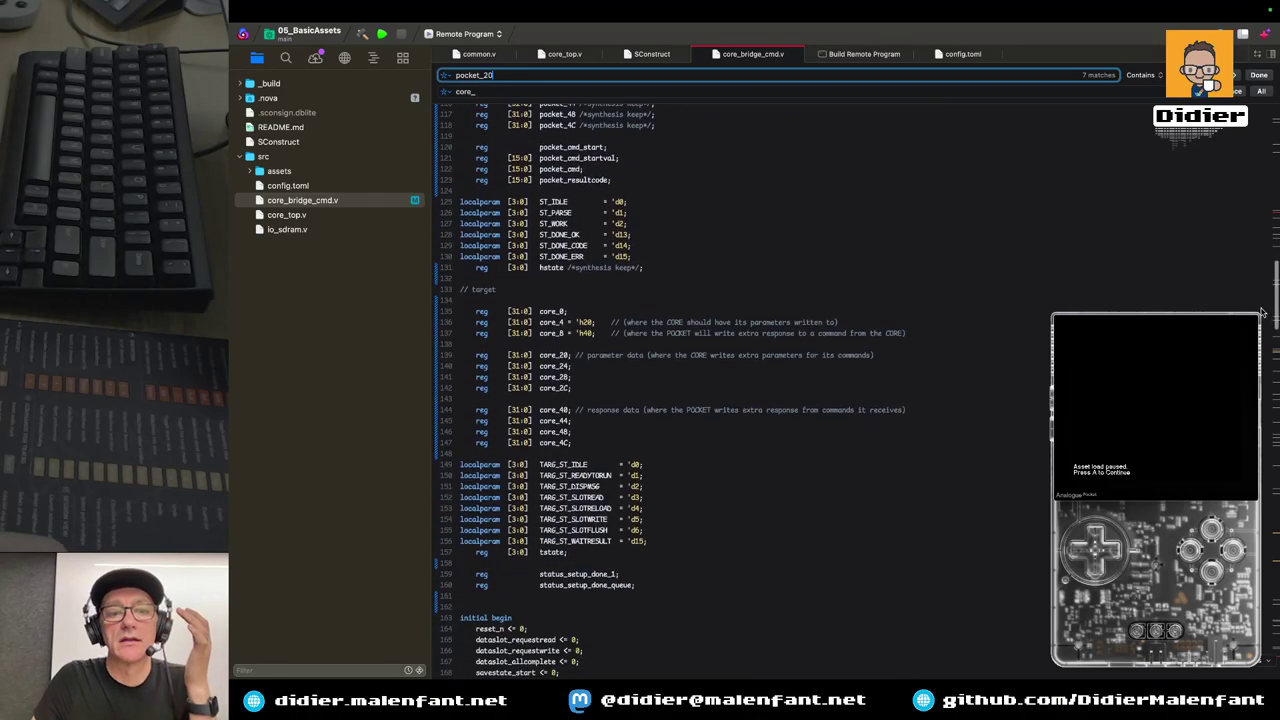
{"action": "scroll", "coordinate": [1262, 313], "scroll_direction": "down", "scroll_amount": 3}
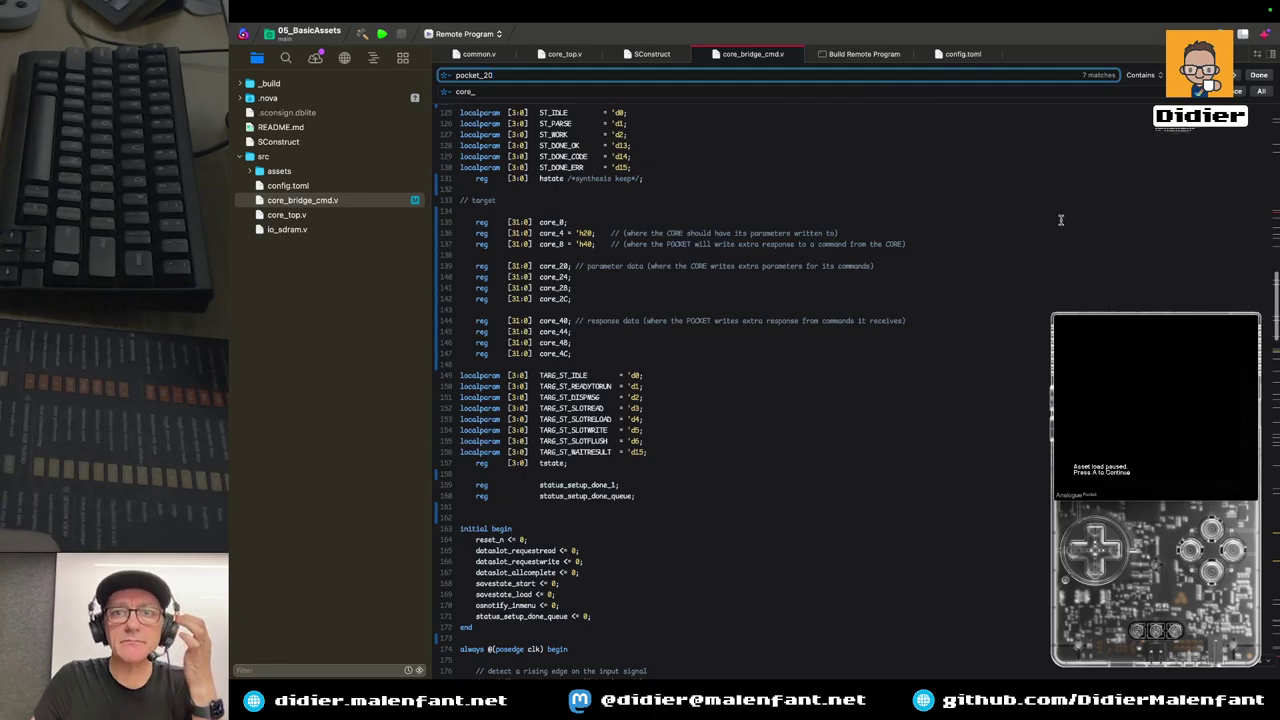
{"action": "scroll", "coordinate": [1274, 440], "scroll_direction": "down", "scroll_amount": 15}
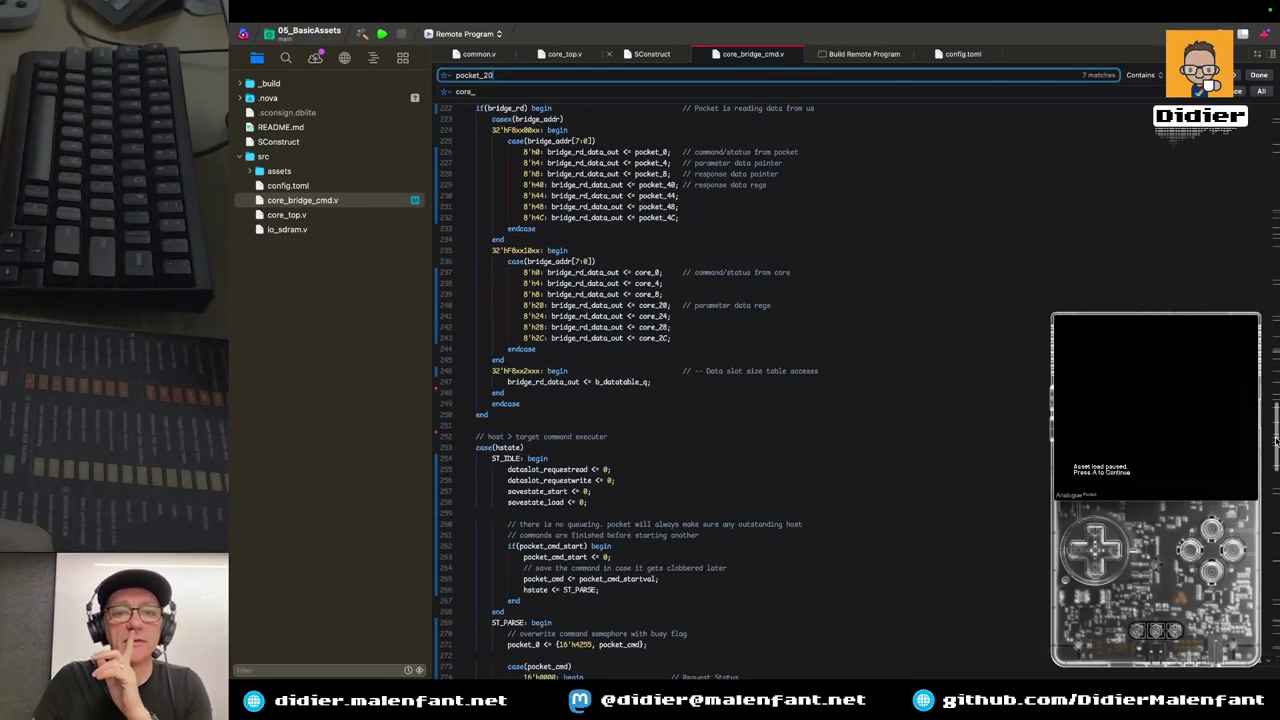
{"action": "scroll", "coordinate": [1275, 440], "scroll_direction": "down", "scroll_amount": 2}
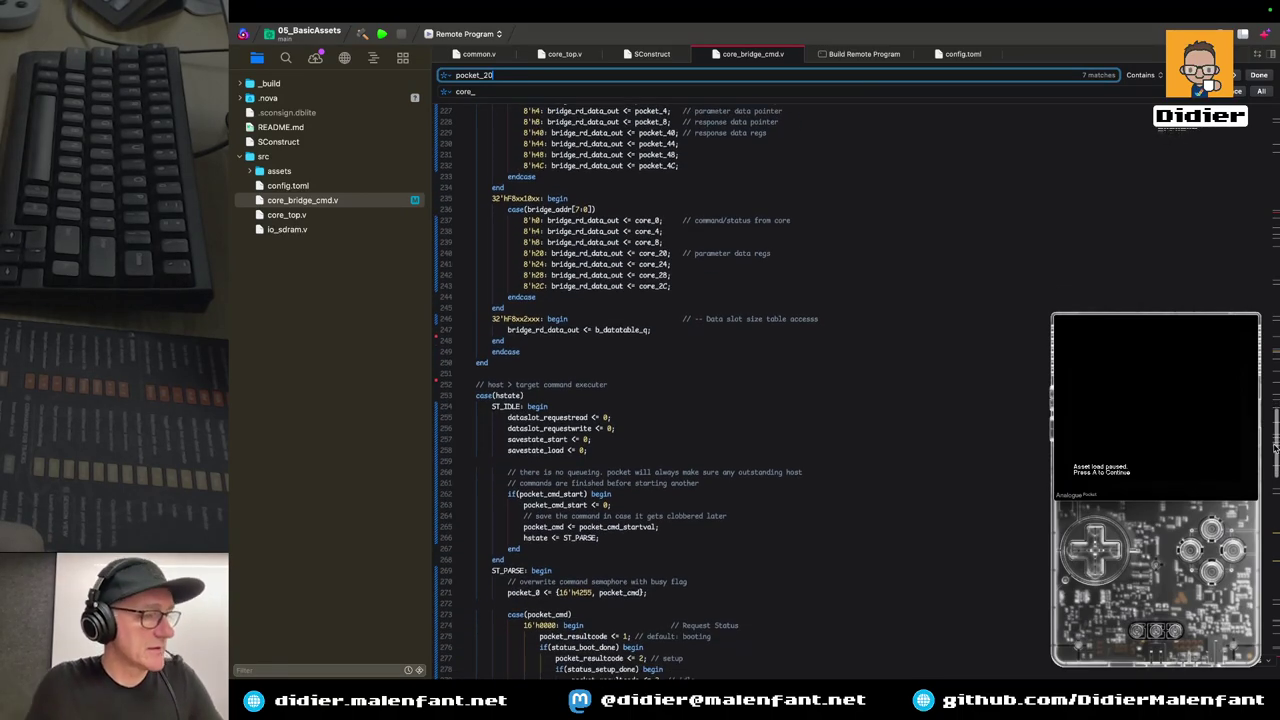
{"action": "scroll", "coordinate": [1274, 442], "scroll_direction": "up", "scroll_amount": 2}
{"action": "scroll", "coordinate": [1275, 440], "scroll_direction": "down", "scroll_amount": 3}
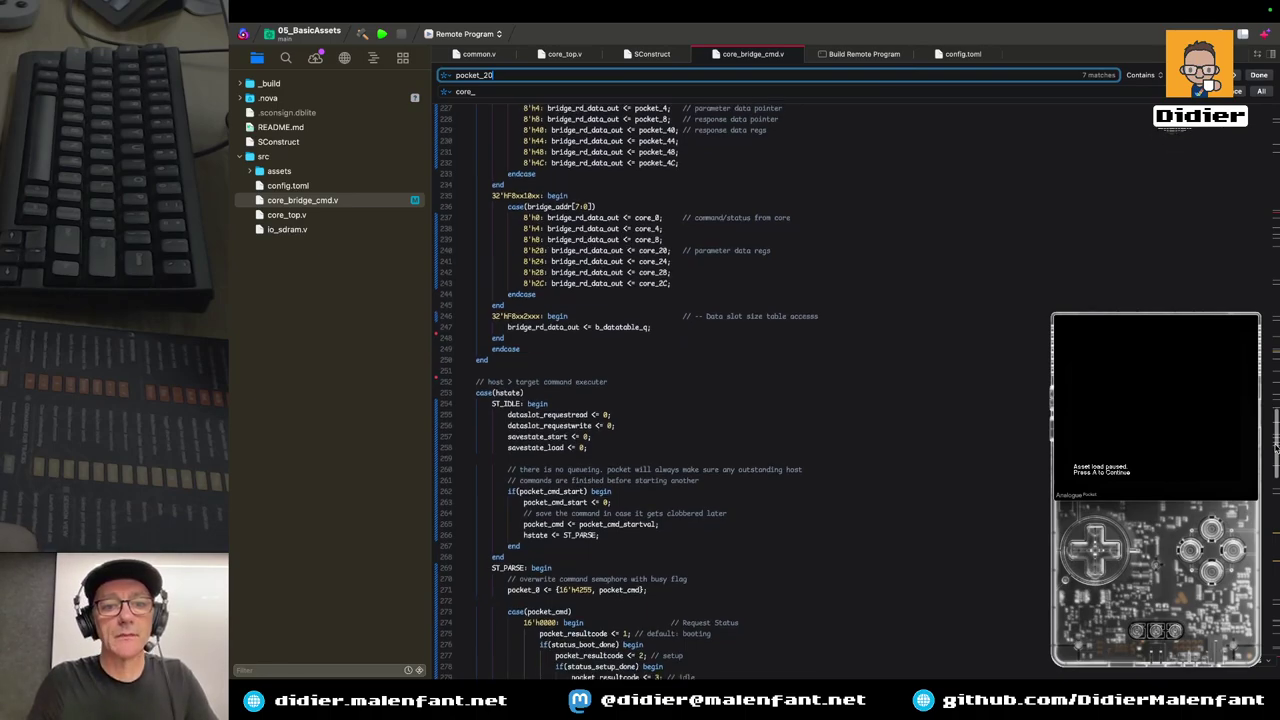
{"action": "scroll", "coordinate": [1275, 448], "scroll_direction": "down", "scroll_amount": 15}
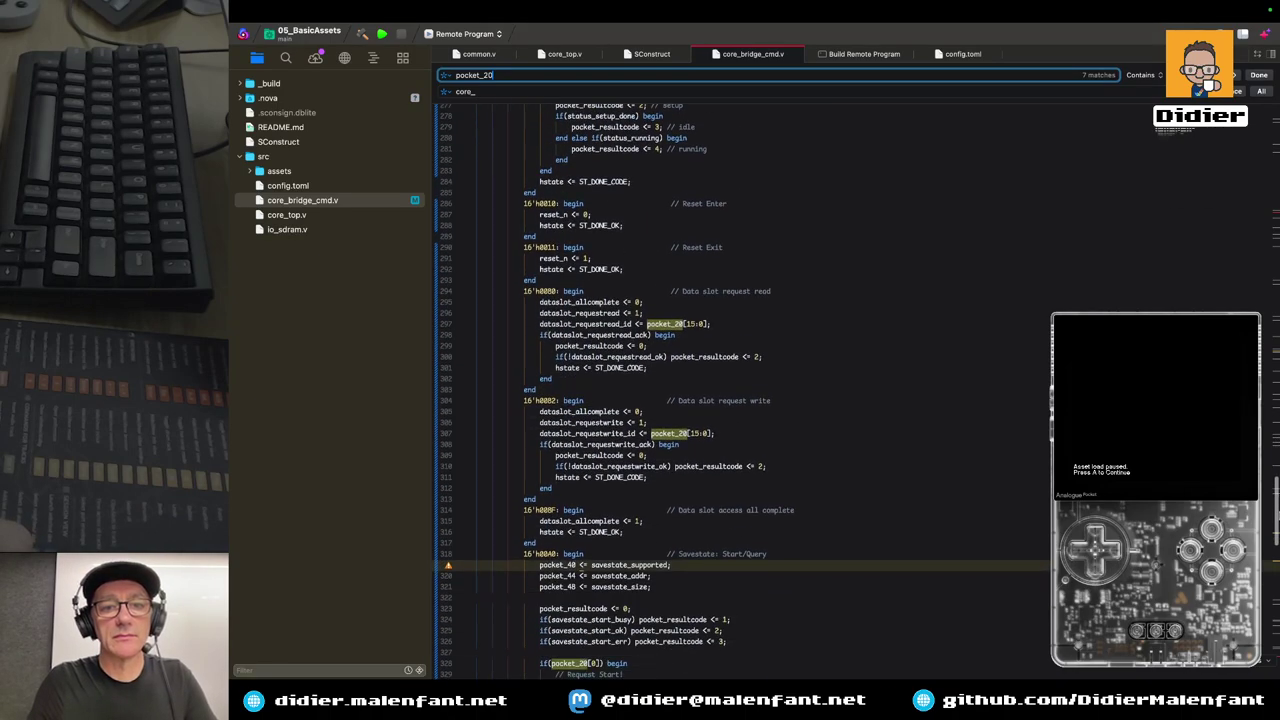
{"action": "scroll", "coordinate": [856, 392], "scroll_direction": "down", "scroll_amount": 17}
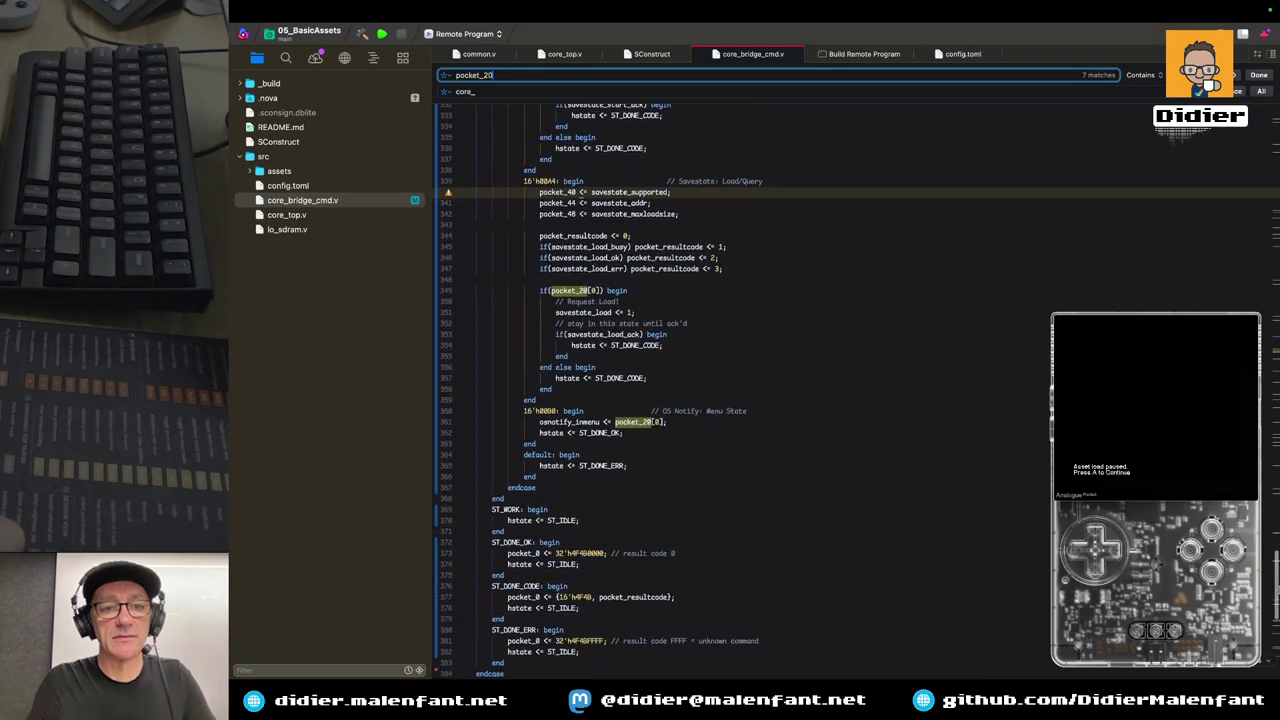
{"action": "scroll", "coordinate": [1273, 562], "scroll_direction": "down", "scroll_amount": 2}
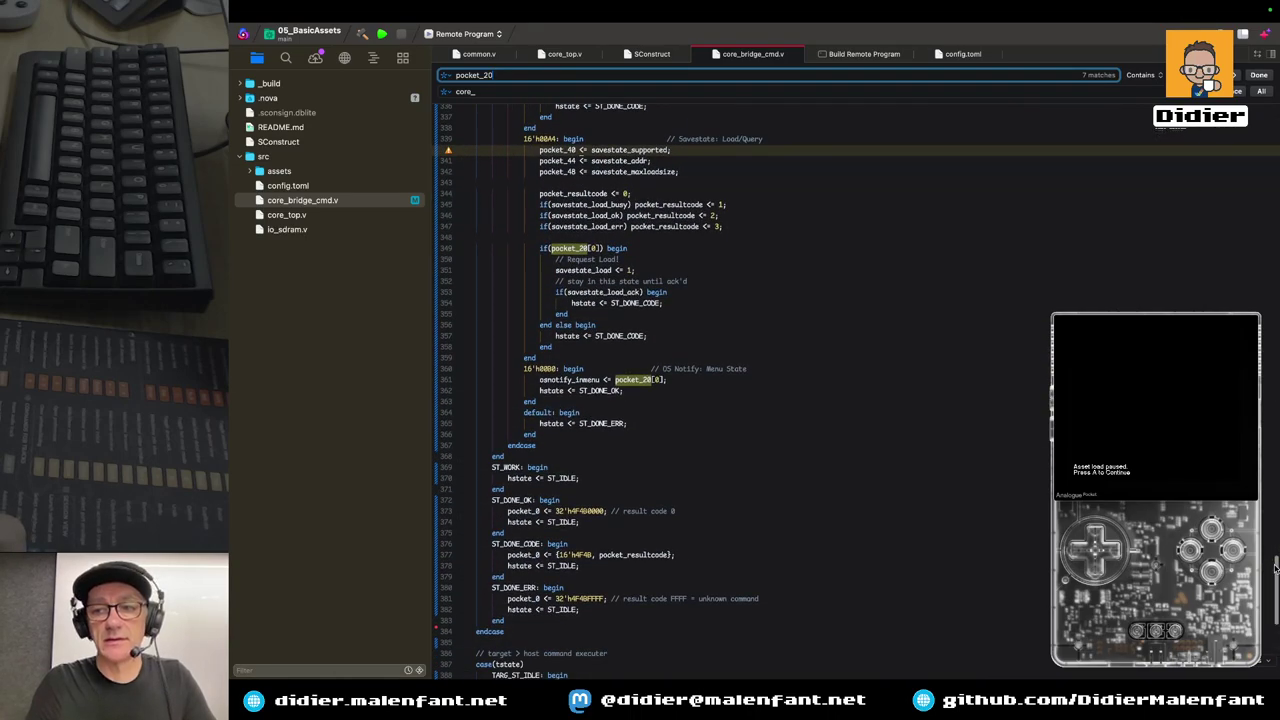
{"action": "scroll", "coordinate": [1275, 570], "scroll_direction": "down", "scroll_amount": 1}
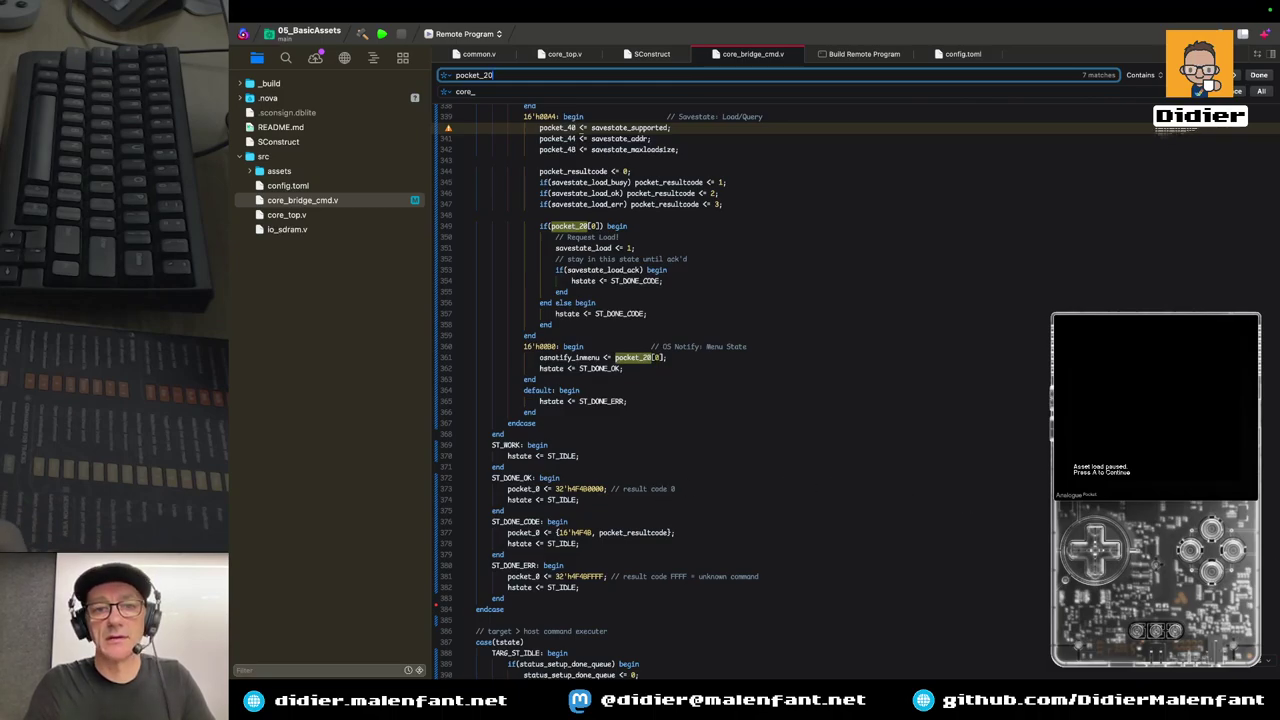
Compare the savestate, data slot and Request Status command cases with the hstate completion states that write pocket_0
{"action": "scroll", "coordinate": [860, 390], "scroll_direction": "up", "scroll_amount": 1}
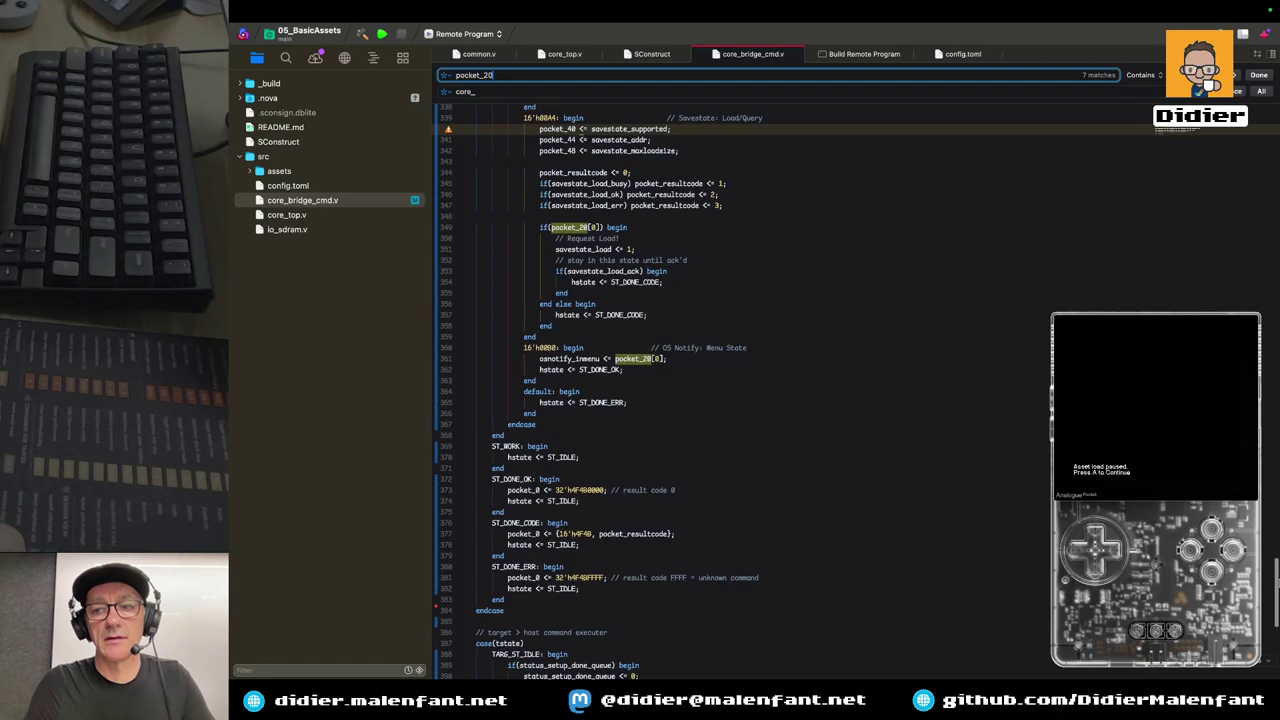
{"action": "scroll", "coordinate": [1274, 580], "scroll_direction": "up", "scroll_amount": 1}
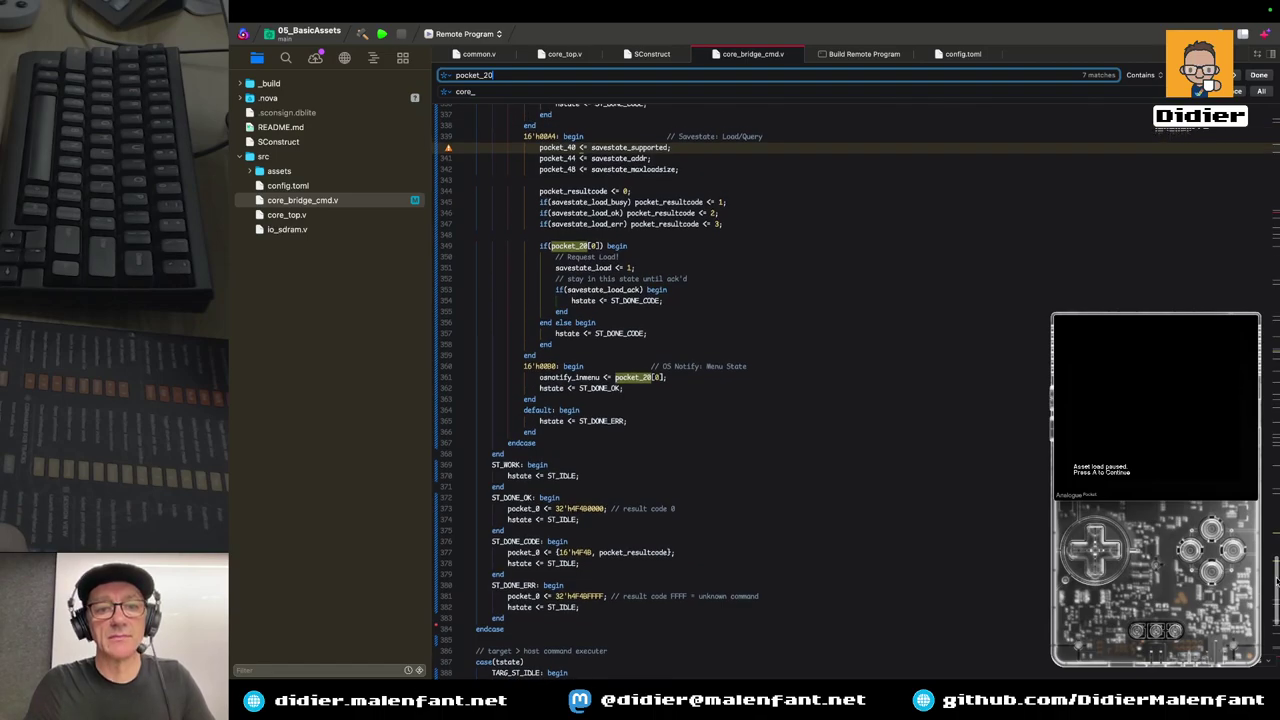
{"action": "scroll", "coordinate": [1274, 580], "scroll_direction": "up", "scroll_amount": 3}
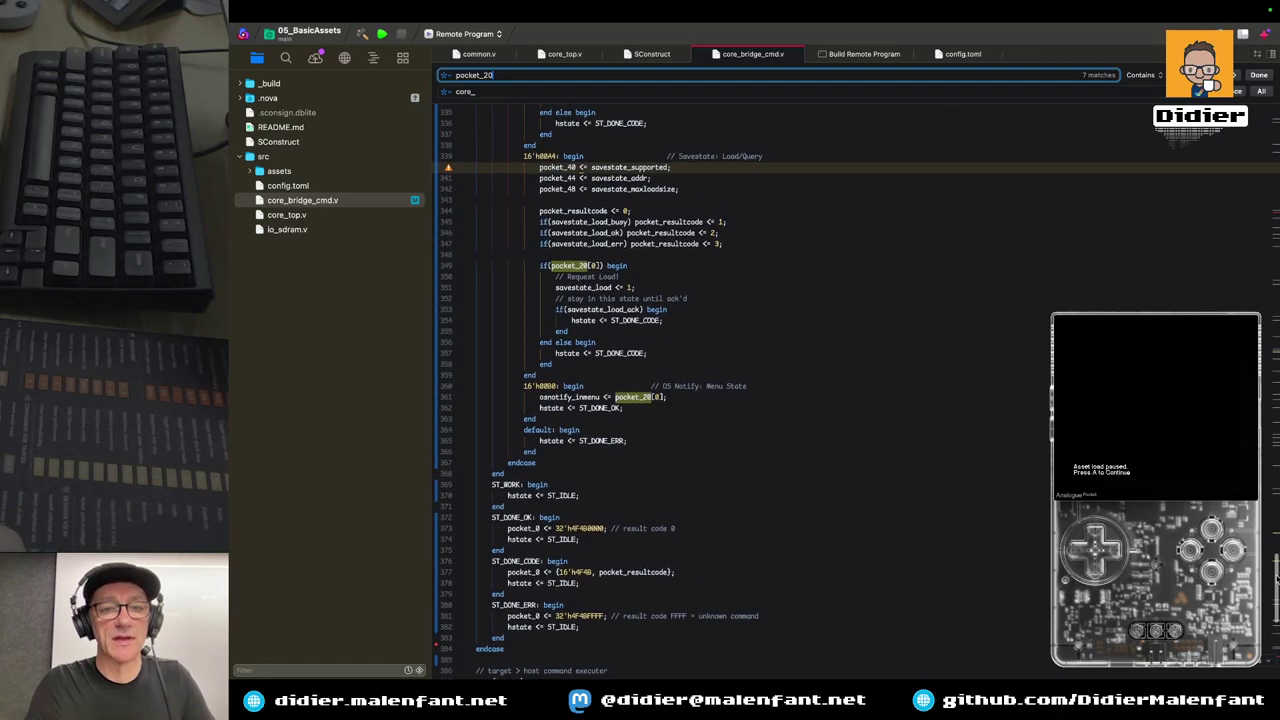
{"action": "scroll", "coordinate": [856, 392], "scroll_direction": "up", "scroll_amount": 10}
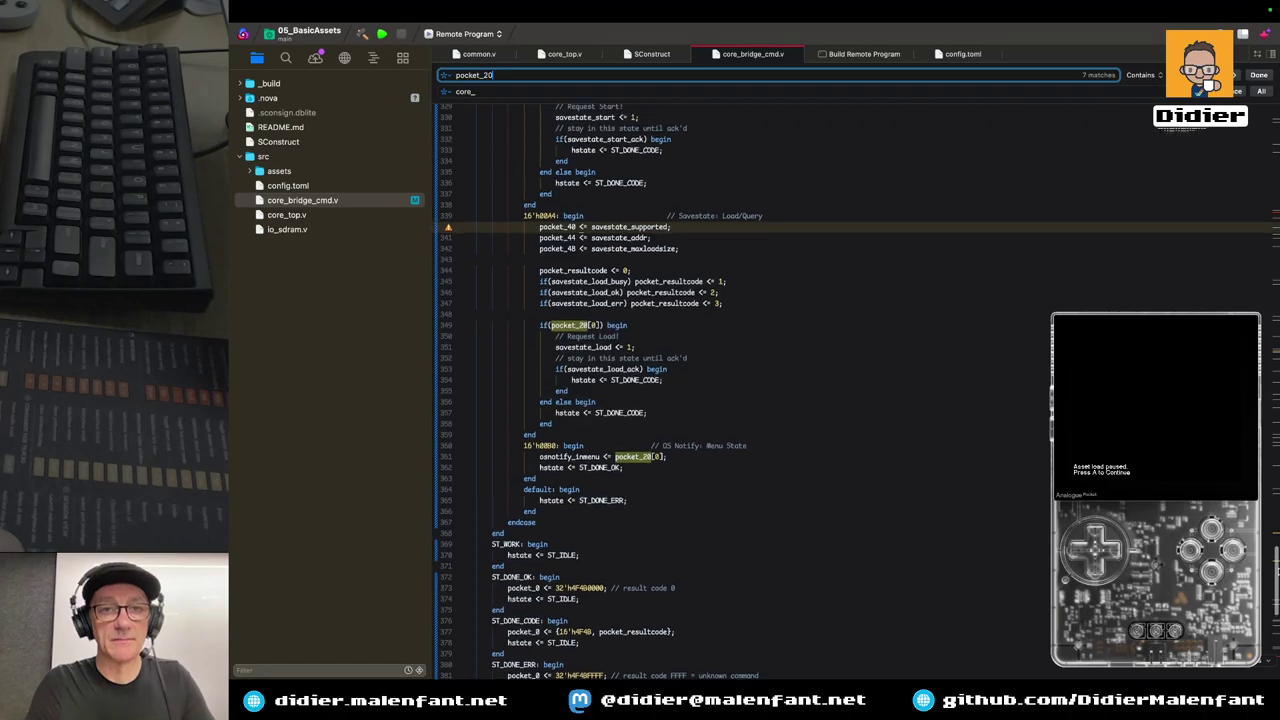
{"action": "scroll", "coordinate": [740, 390], "scroll_direction": "up", "scroll_amount": 5}
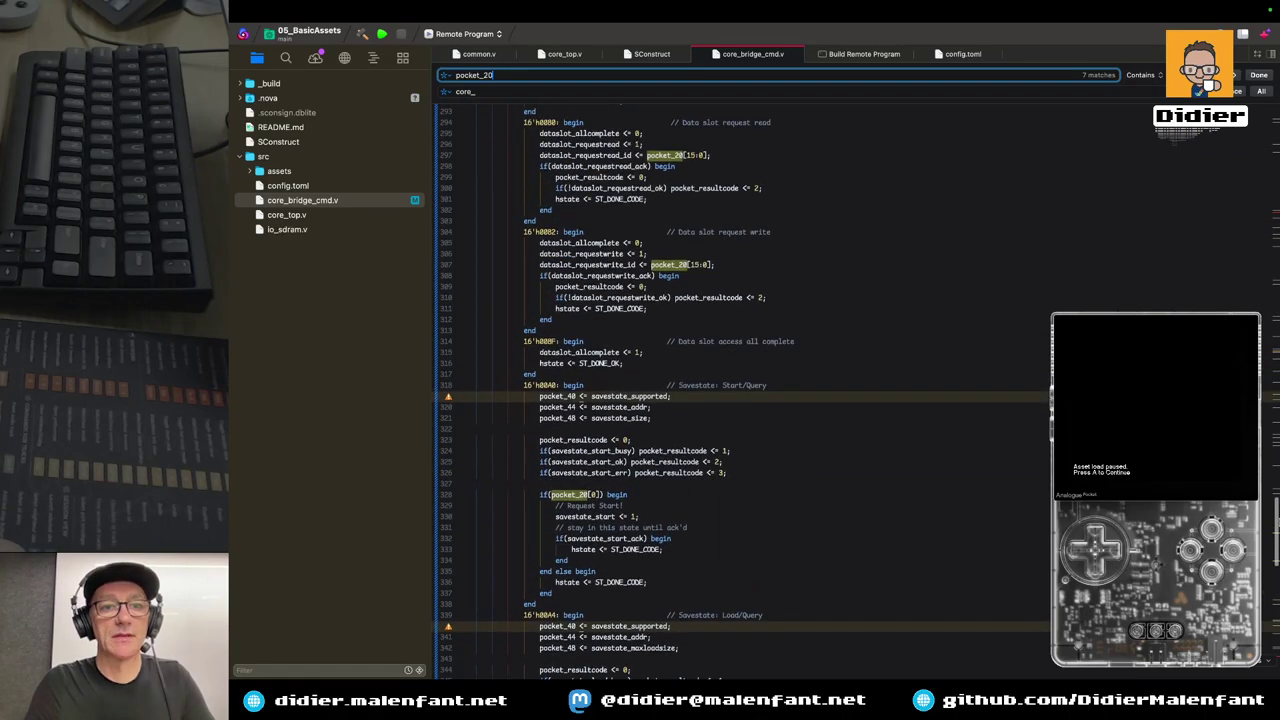
{"action": "scroll", "coordinate": [1274, 495], "scroll_direction": "up", "scroll_amount": 6}
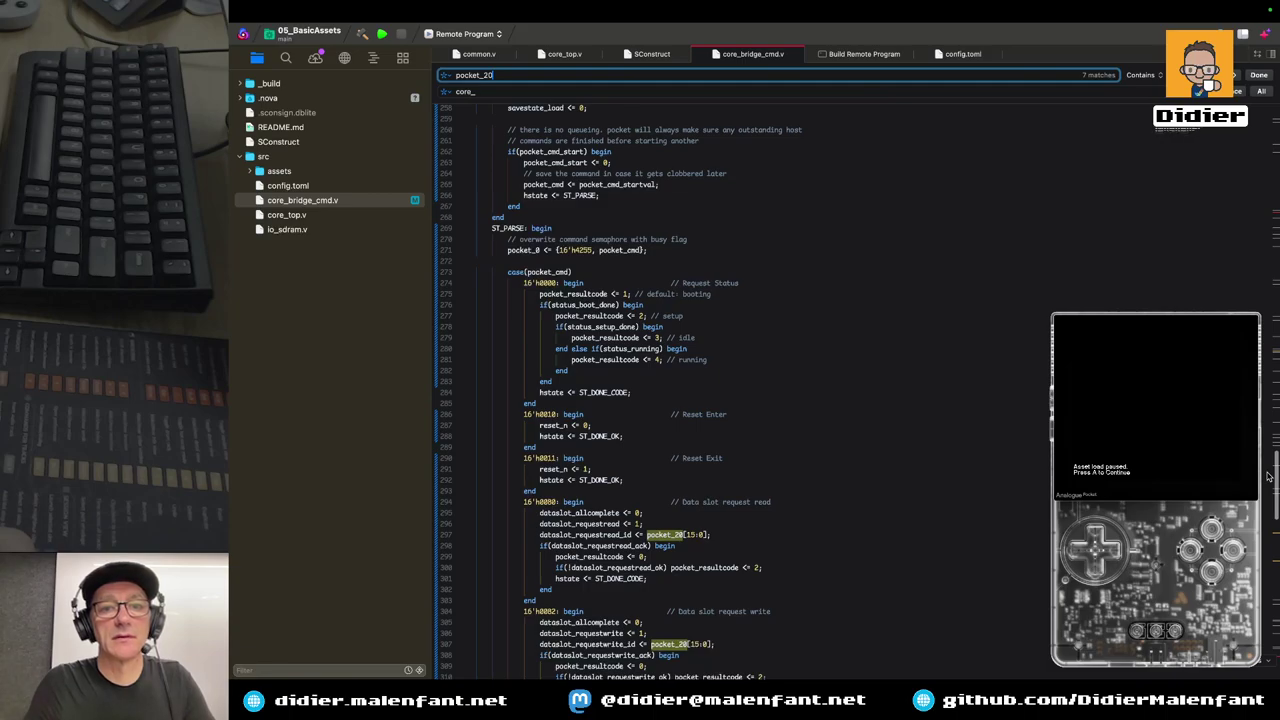
{"action": "left_click_drag", "start_coordinate": [1268, 477], "coordinate": [1268, 593]}
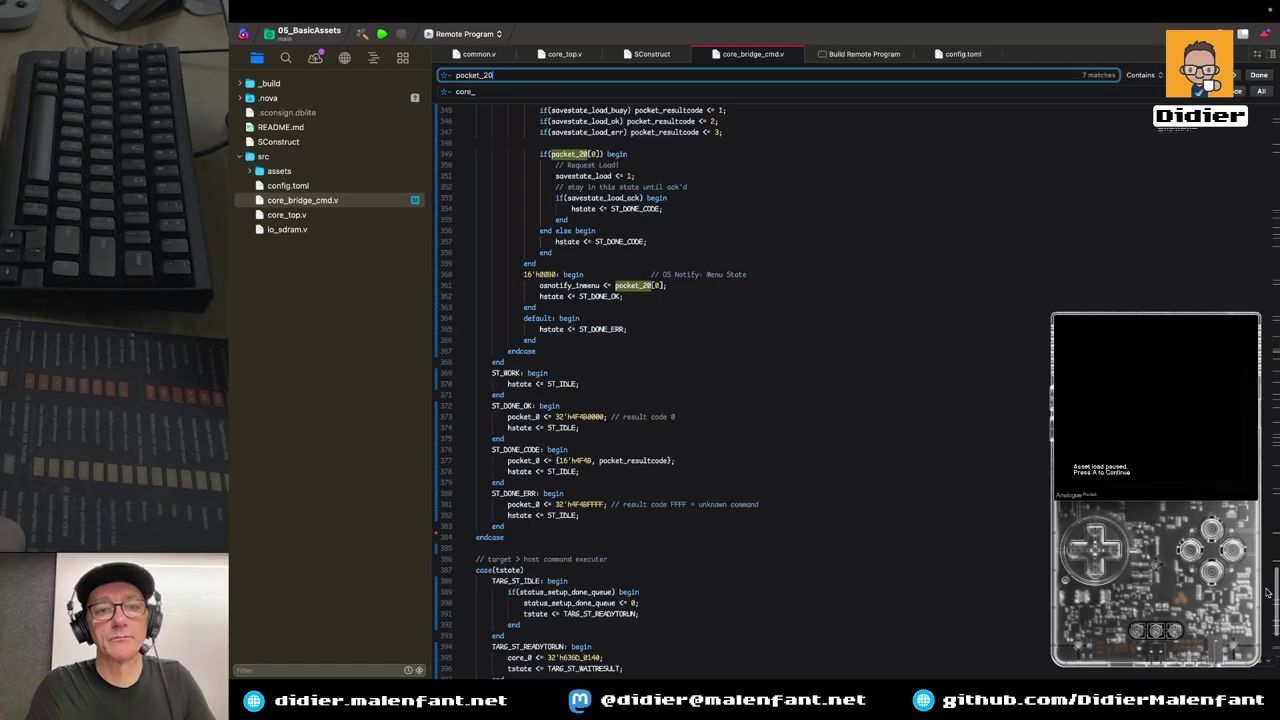
{"action": "left_click_drag", "start_coordinate": [1268, 593], "coordinate": [1263, 478]}
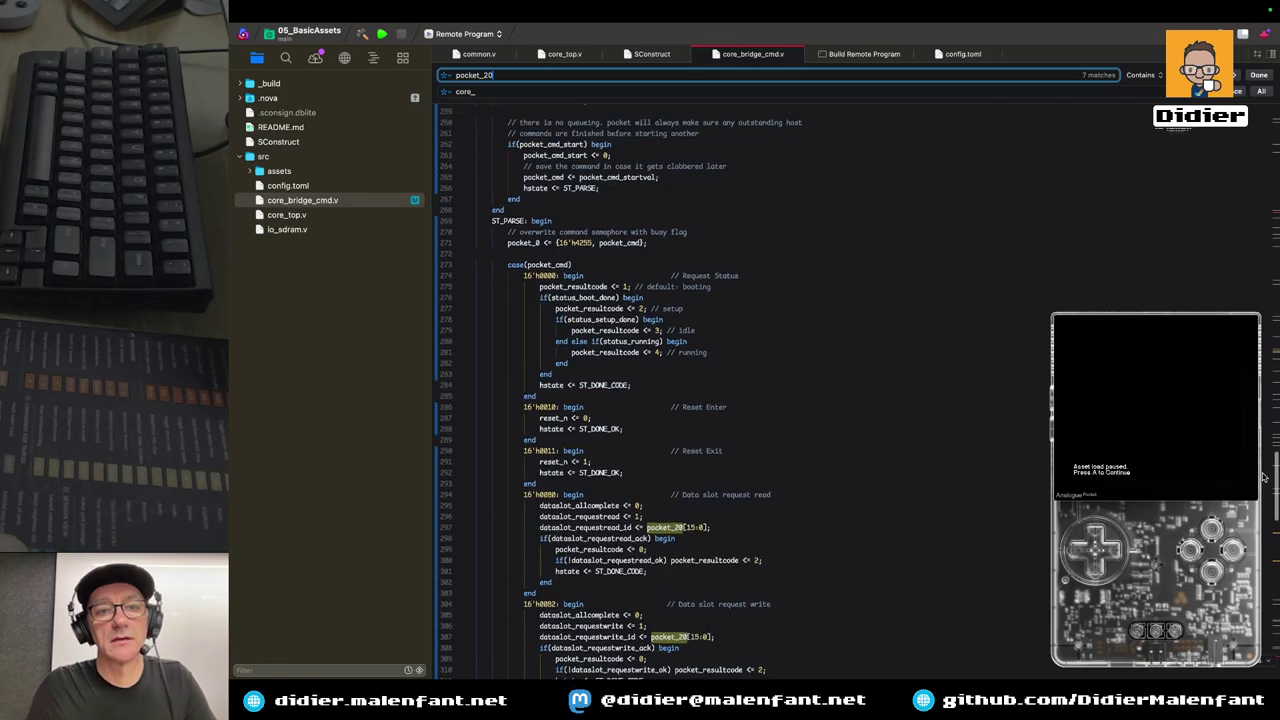
Find the previous pocket_20 match and review the bridge_wr and bridge_rd address cases against the target register declarations
{"action": "scroll", "coordinate": [1263, 478], "scroll_direction": "down", "scroll_amount": 1}
{"action": "key", "text": "shift+Return"}
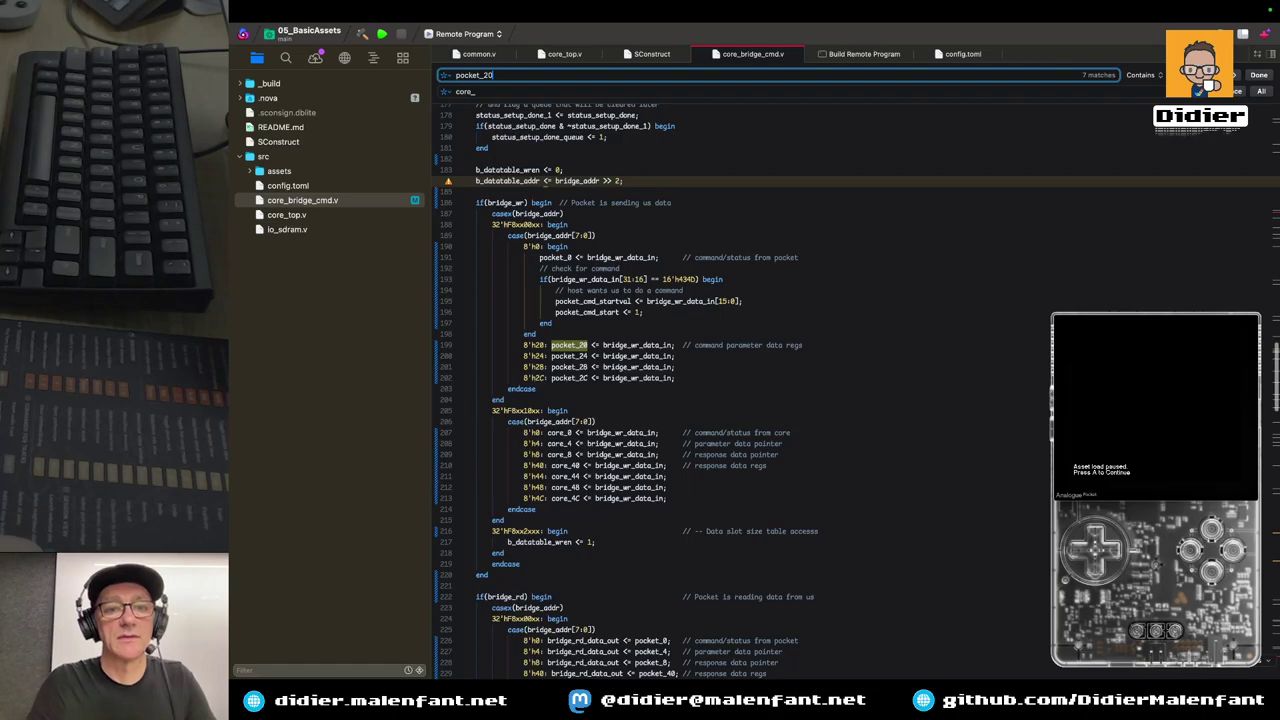
{"action": "scroll", "coordinate": [856, 392], "scroll_direction": "down", "scroll_amount": 5}
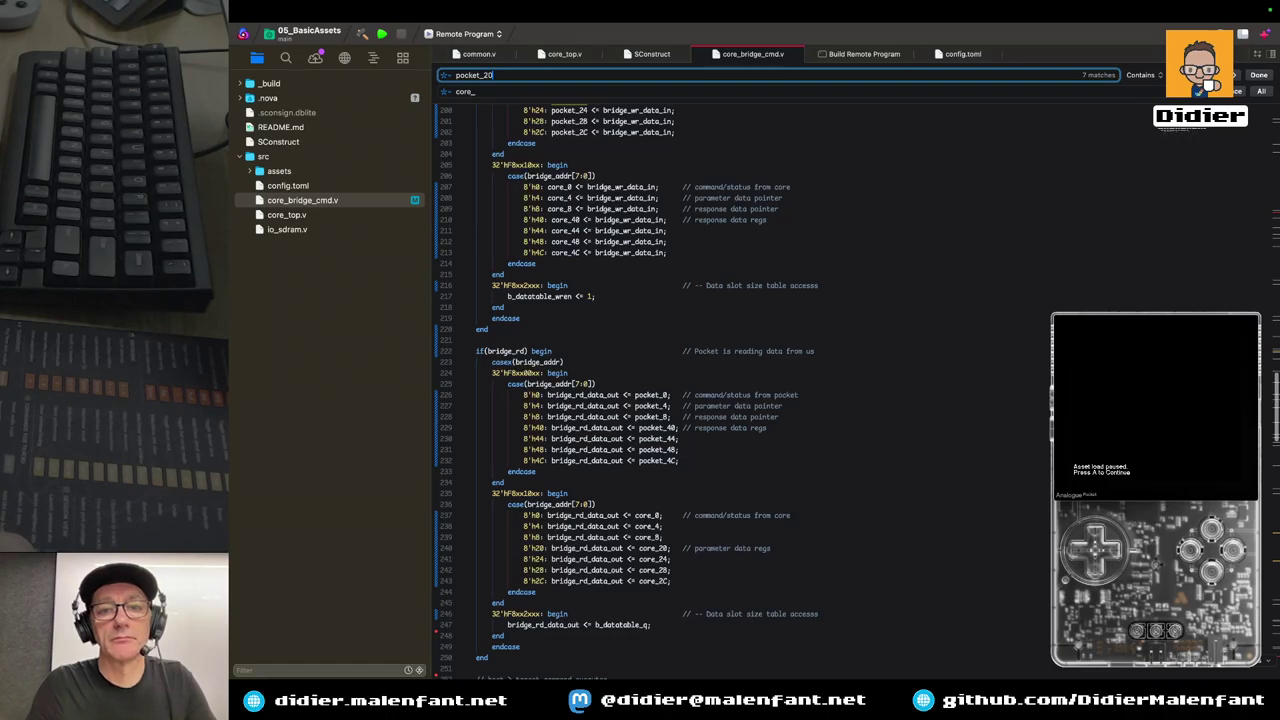
{"action": "scroll", "coordinate": [856, 392], "scroll_direction": "up", "scroll_amount": 1}
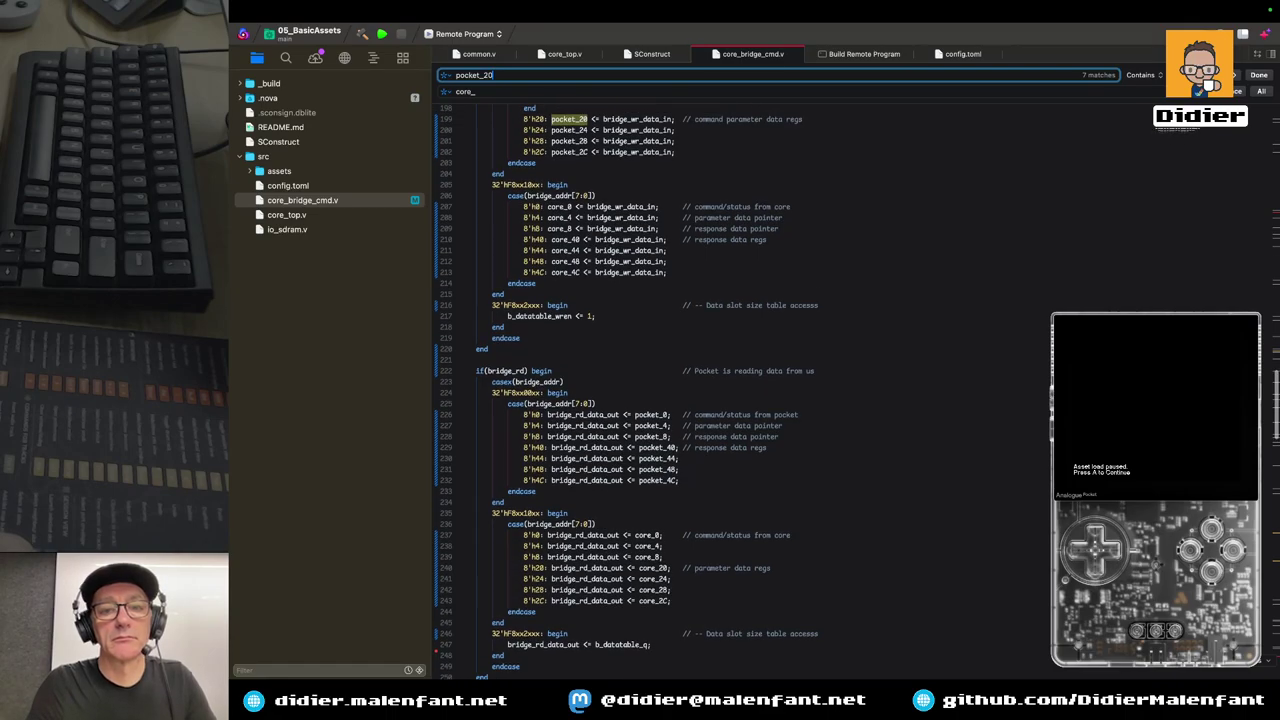
{"action": "scroll", "coordinate": [1251, 294], "scroll_direction": "up", "scroll_amount": 15}
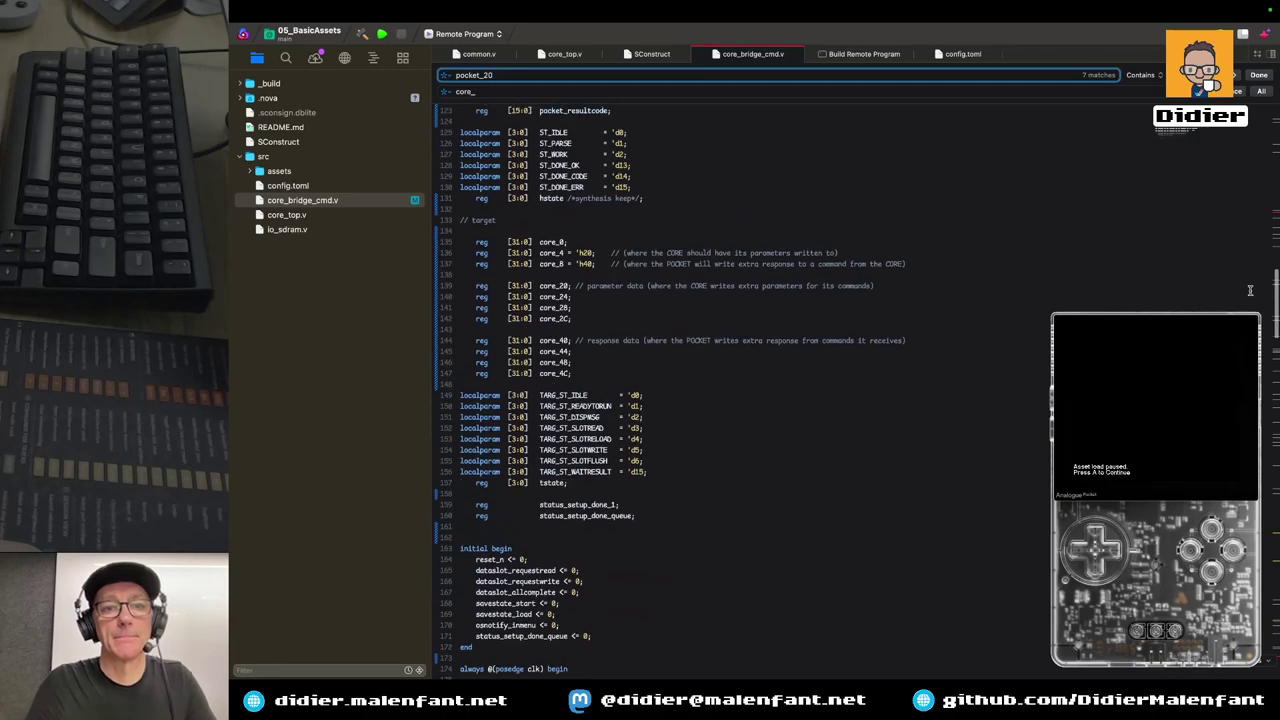
{"action": "scroll", "coordinate": [746, 355], "scroll_direction": "down", "scroll_amount": 1}
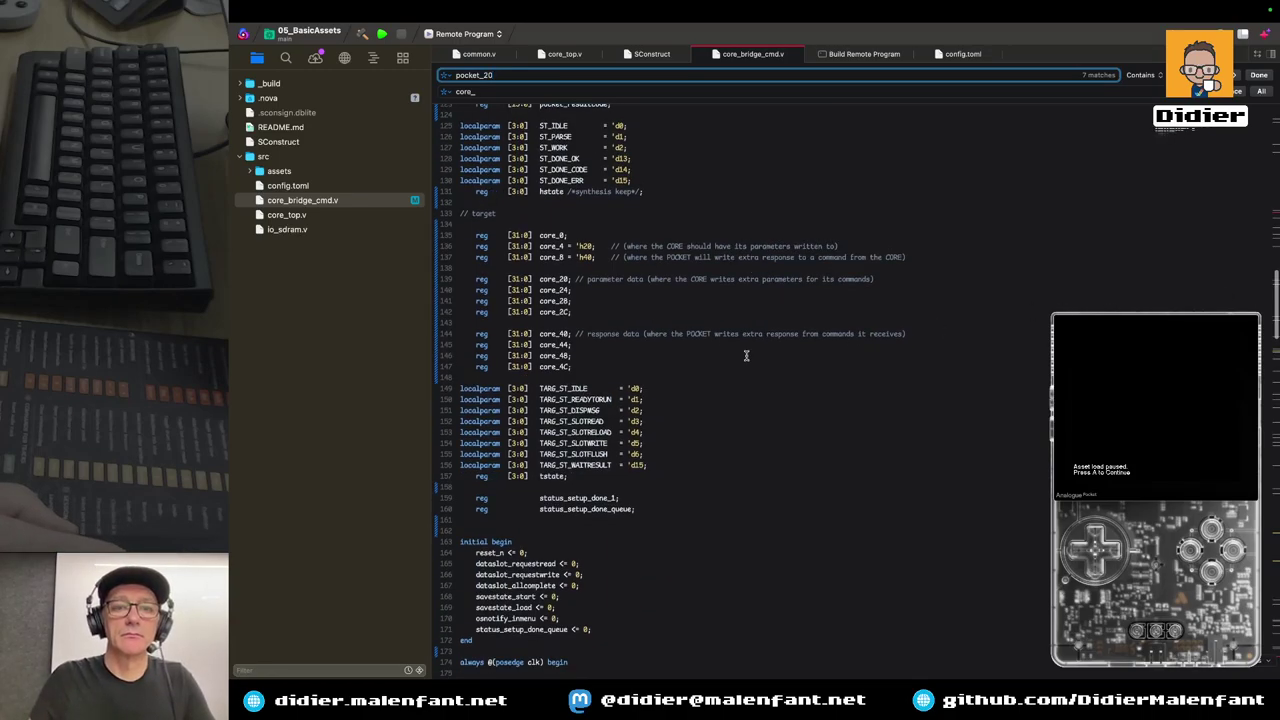
{"action": "scroll", "coordinate": [746, 355], "scroll_direction": "up", "scroll_amount": 1}
{"action": "scroll", "coordinate": [746, 355], "scroll_direction": "up", "scroll_amount": 3}
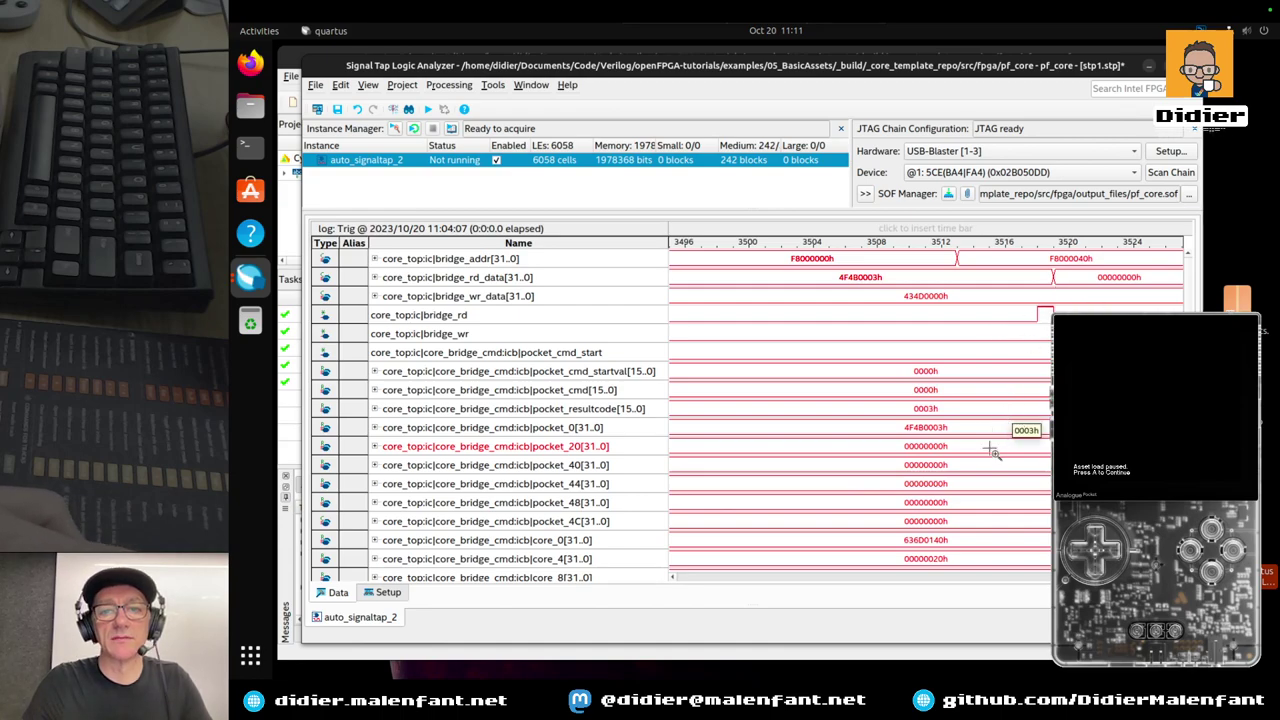
Switch to Signal Tap and survey the bridge and pocket signals over the capture from sample -512 to 3584
{"action": "right_click", "coordinate": [1040, 305]}
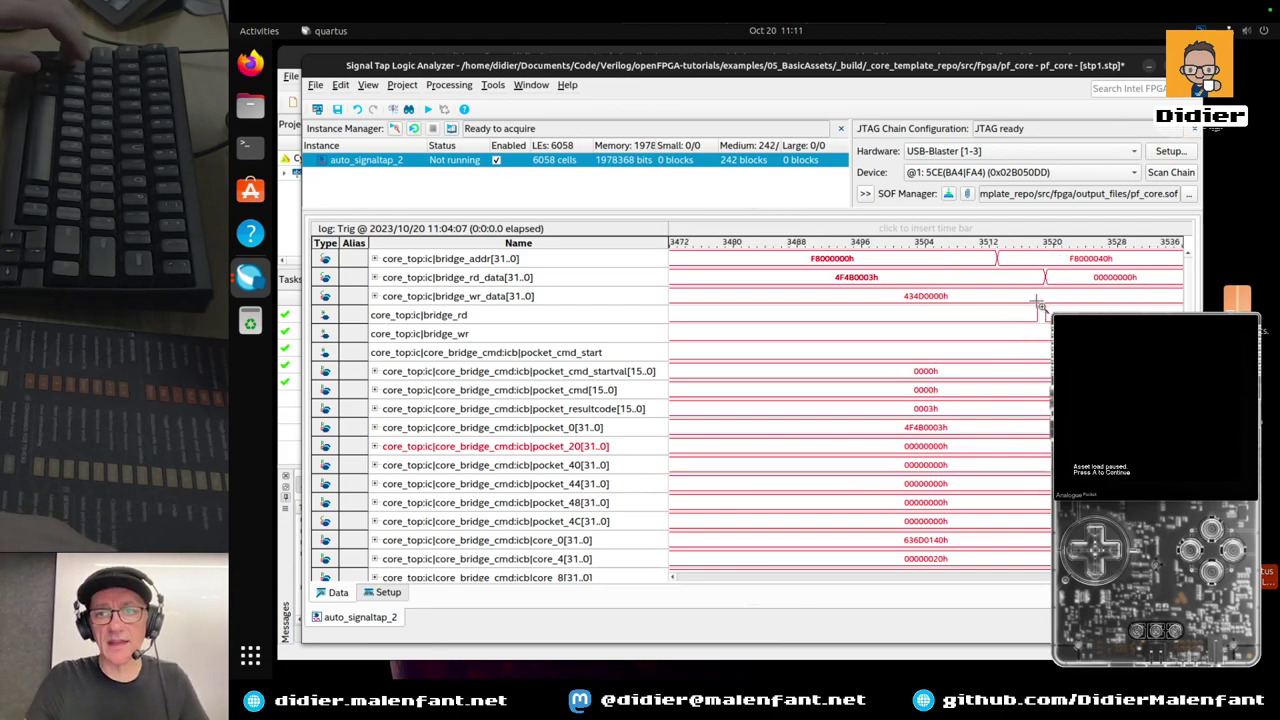
{"action": "right_click", "coordinate": [1030, 302]}
{"action": "right_click", "coordinate": [1012, 303]}
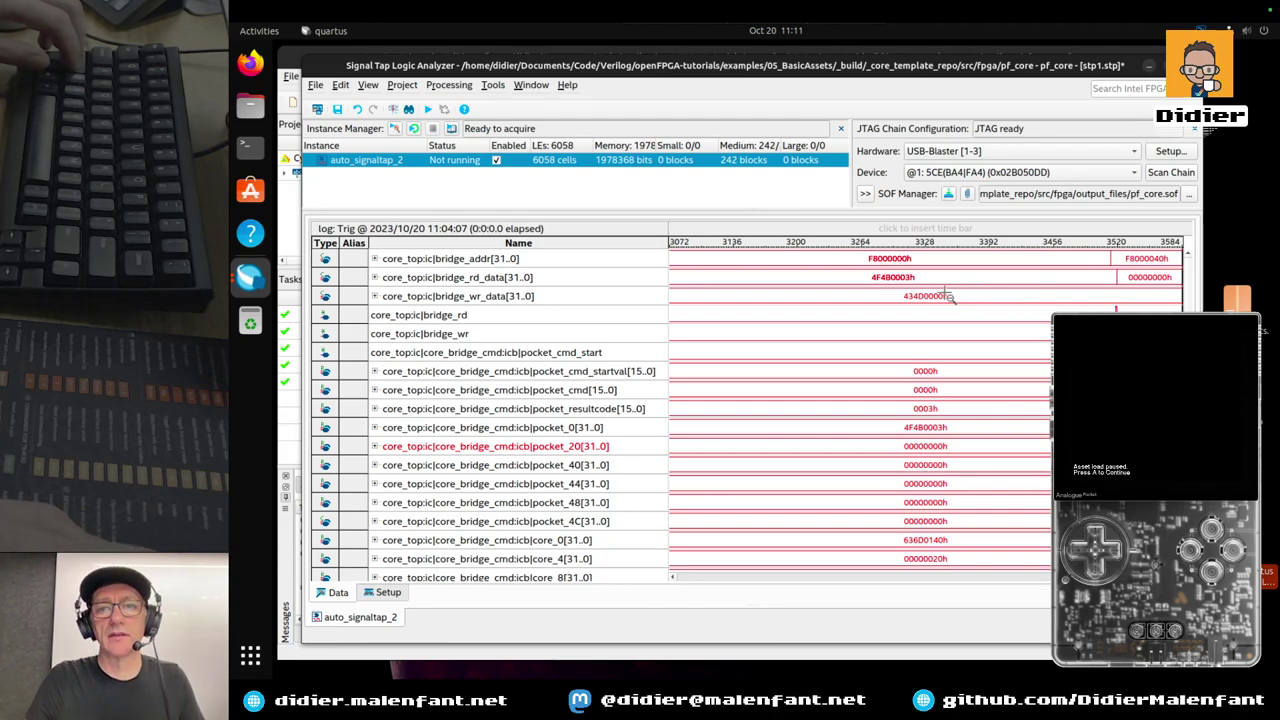
{"action": "right_click", "coordinate": [808, 279]}
{"action": "right_click", "coordinate": [810, 278]}
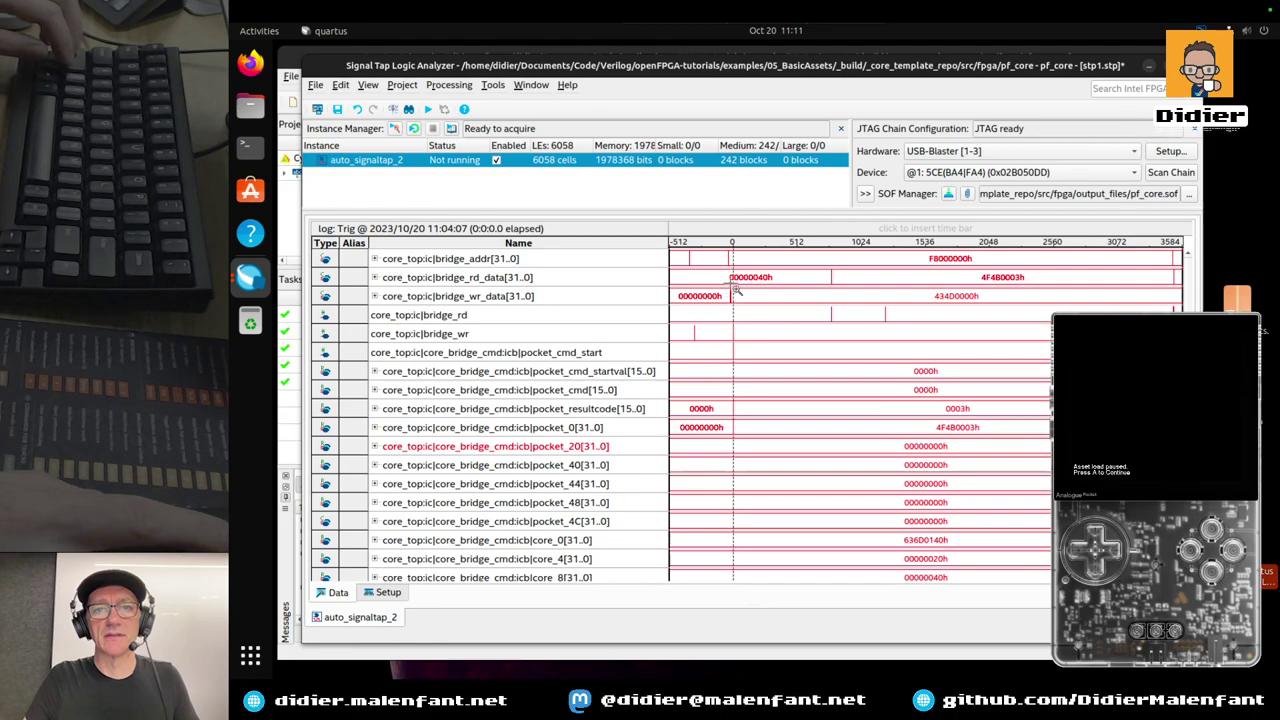
{"action": "mouse_move", "coordinate": [747, 312]}
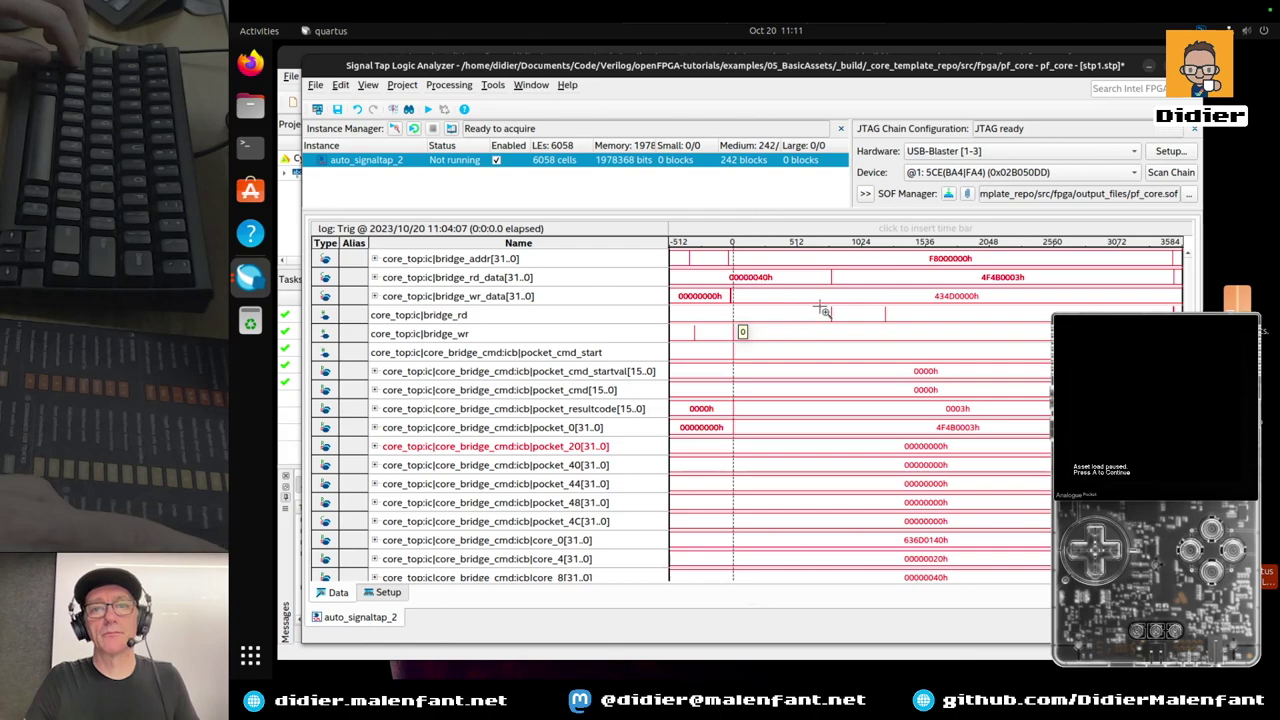
{"action": "mouse_move", "coordinate": [829, 311]}
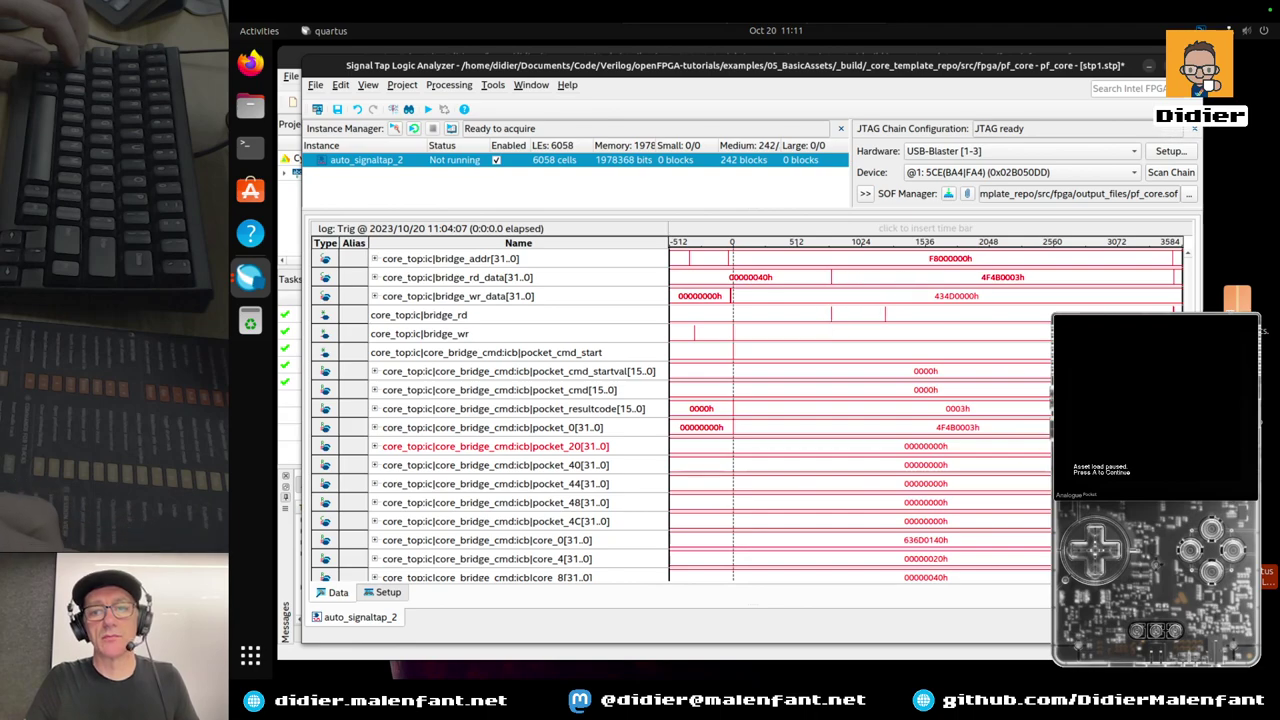
{"action": "mouse_move", "coordinate": [1046, 303]}
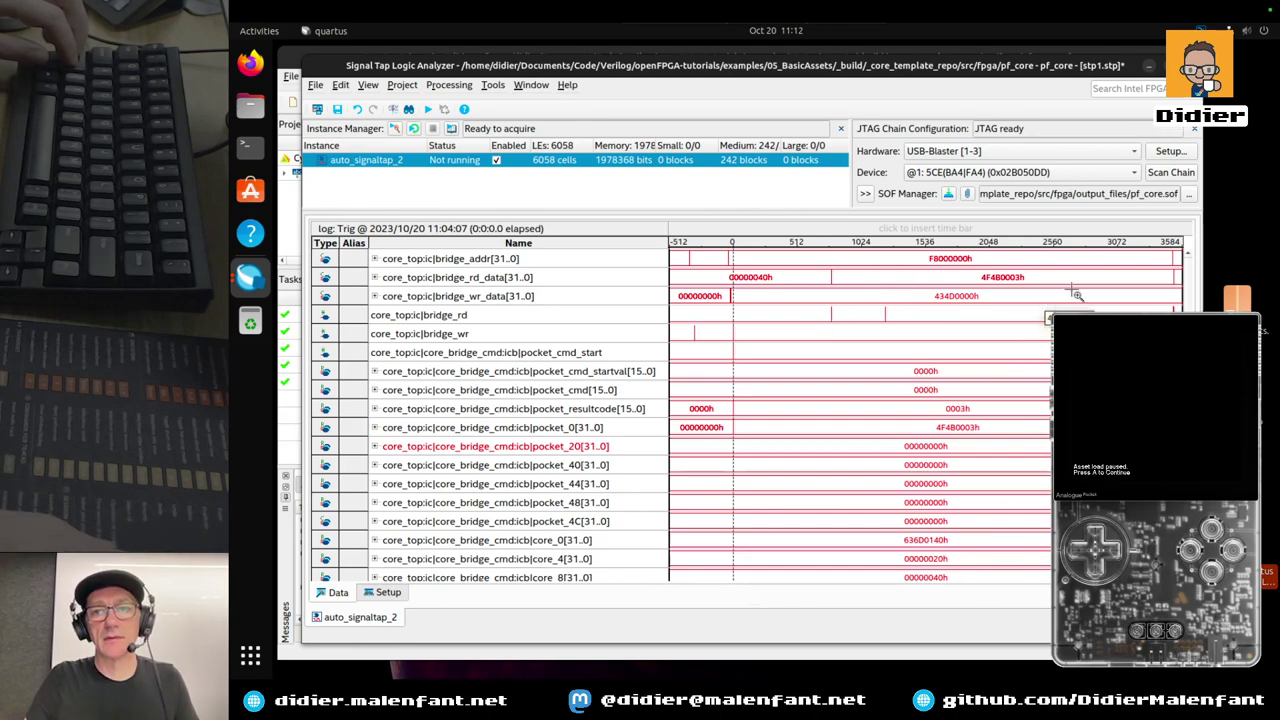
{"action": "mouse_move", "coordinate": [897, 566]}
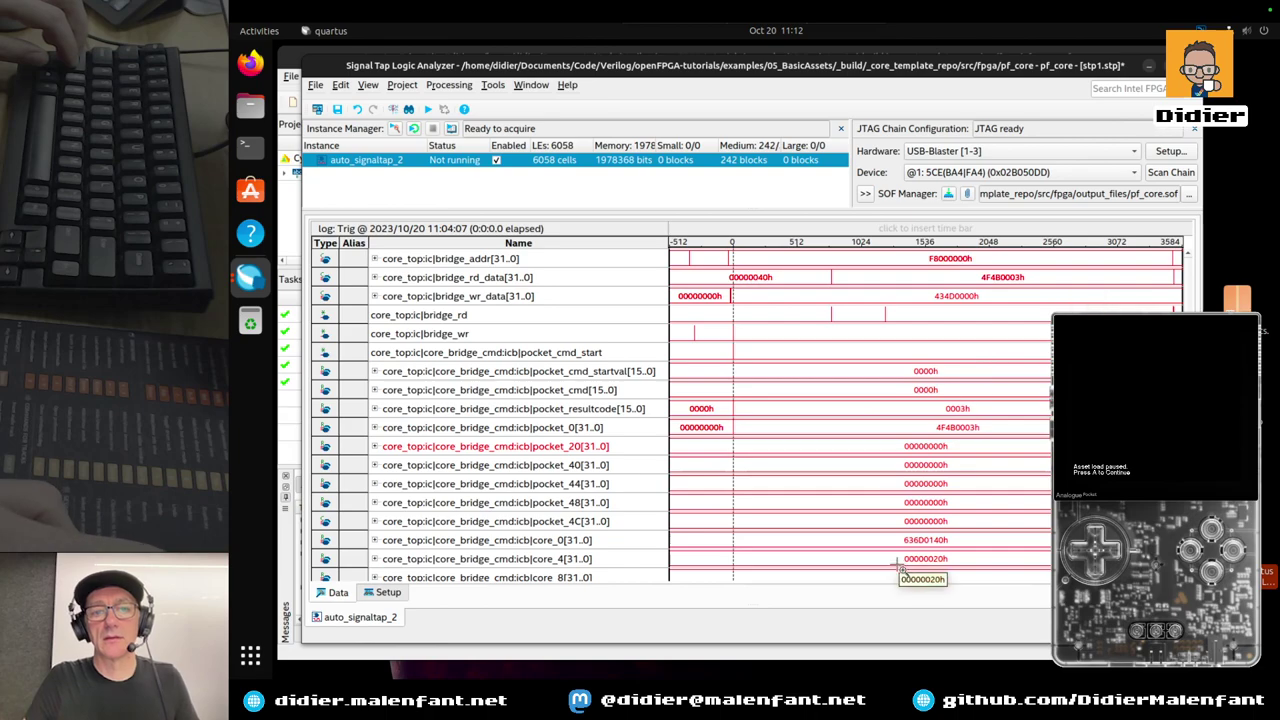
{"action": "left_click", "coordinate": [936, 472]}
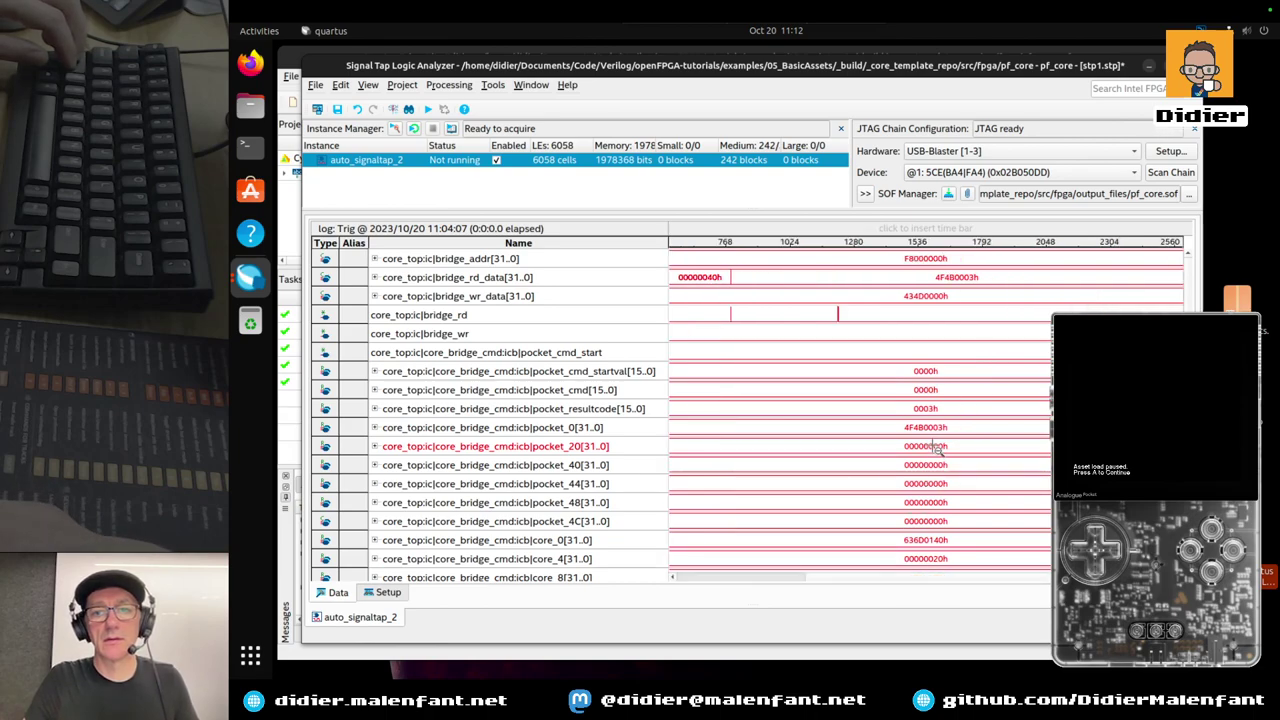
{"action": "right_click", "coordinate": [982, 418]}
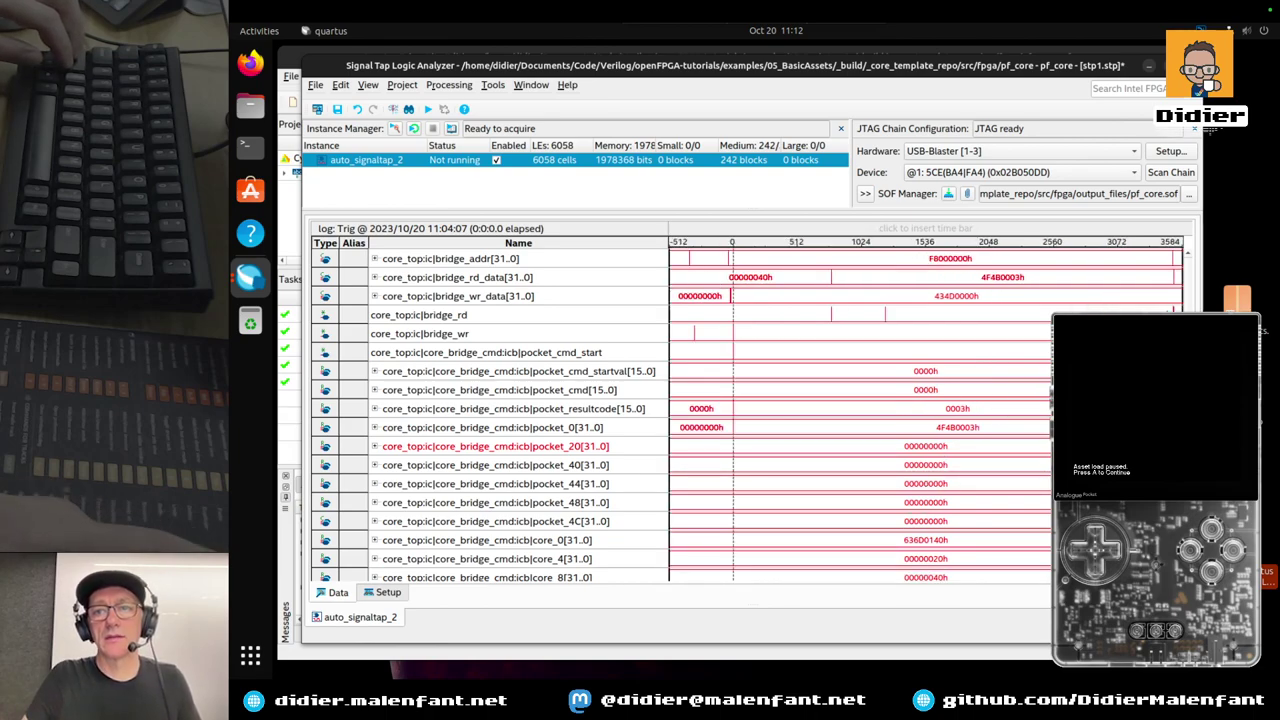
Check the pocket_cmd and pocket_4C values, then magnify the bridge_rd_data change just after sample 3512
{"action": "mouse_move", "coordinate": [1178, 286]}
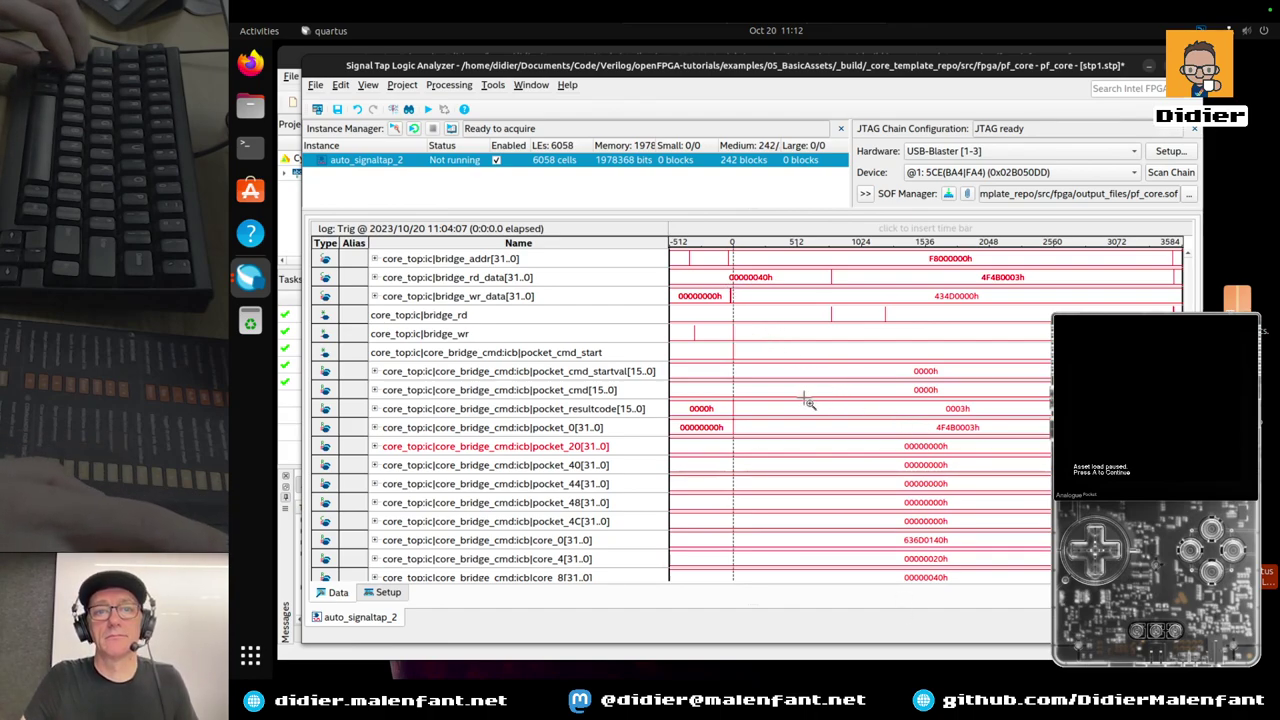
{"action": "mouse_move", "coordinate": [806, 393]}
{"action": "mouse_move", "coordinate": [819, 525]}
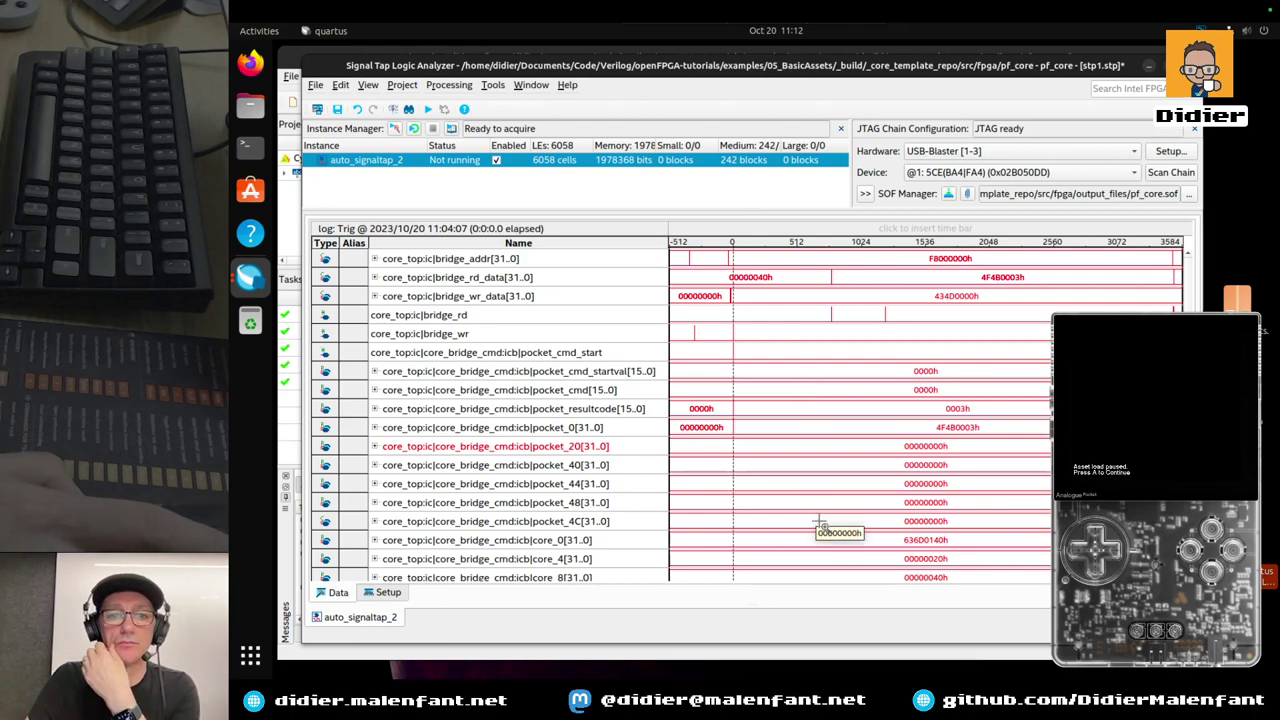
{"action": "left_click", "coordinate": [1178, 286]}
{"action": "left_click", "coordinate": [1177, 286]}
{"action": "left_click", "coordinate": [1175, 286]}
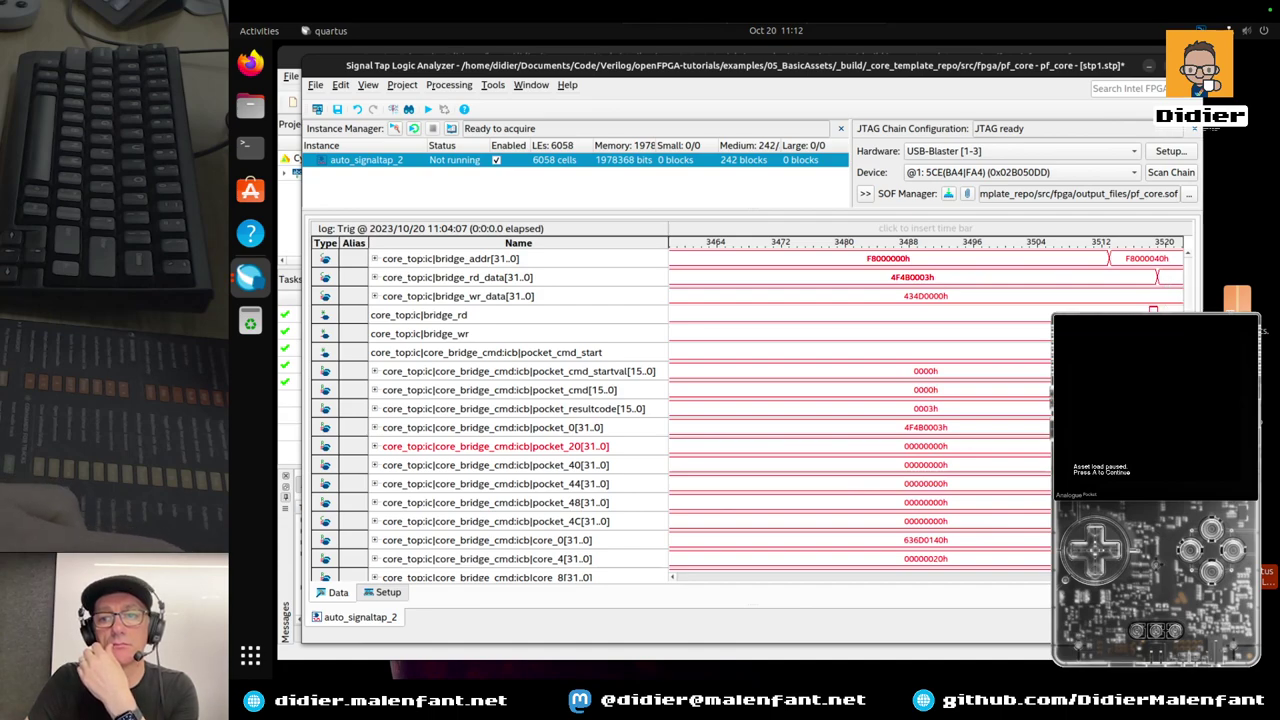
Examine the bridge_rd pulse and bridge_rd_data change after sample 3512 against the host register declarations in core_bridge_cmd.v
{"action": "scroll", "coordinate": [925, 410], "scroll_direction": "right", "scroll_amount": 3}
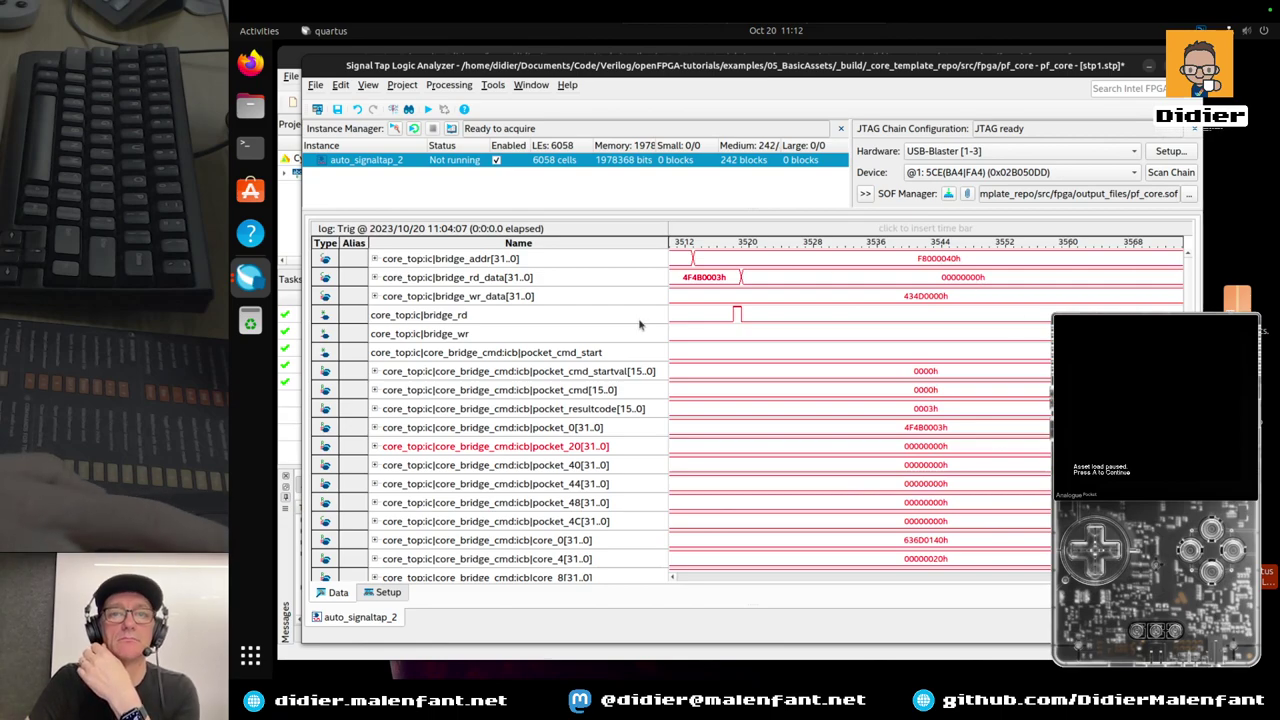
{"action": "key", "text": "ctrl+Right"}
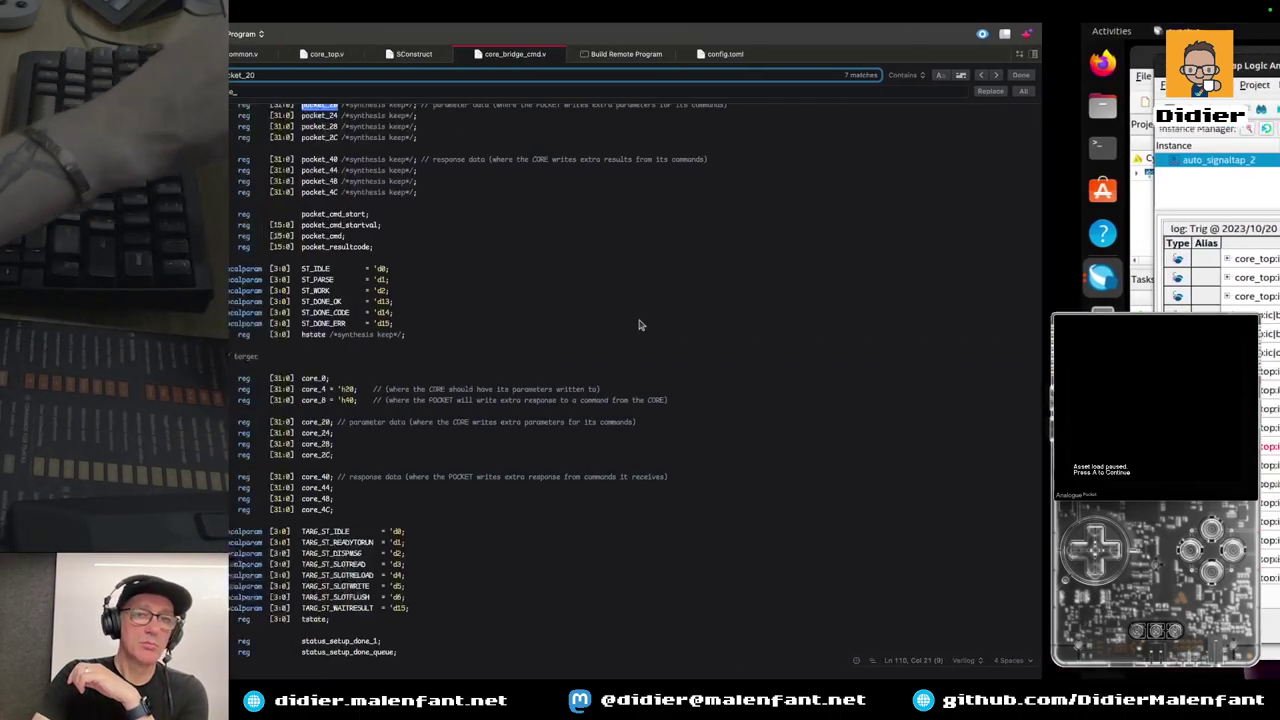
{"action": "scroll", "coordinate": [688, 360], "scroll_direction": "up", "scroll_amount": 3}
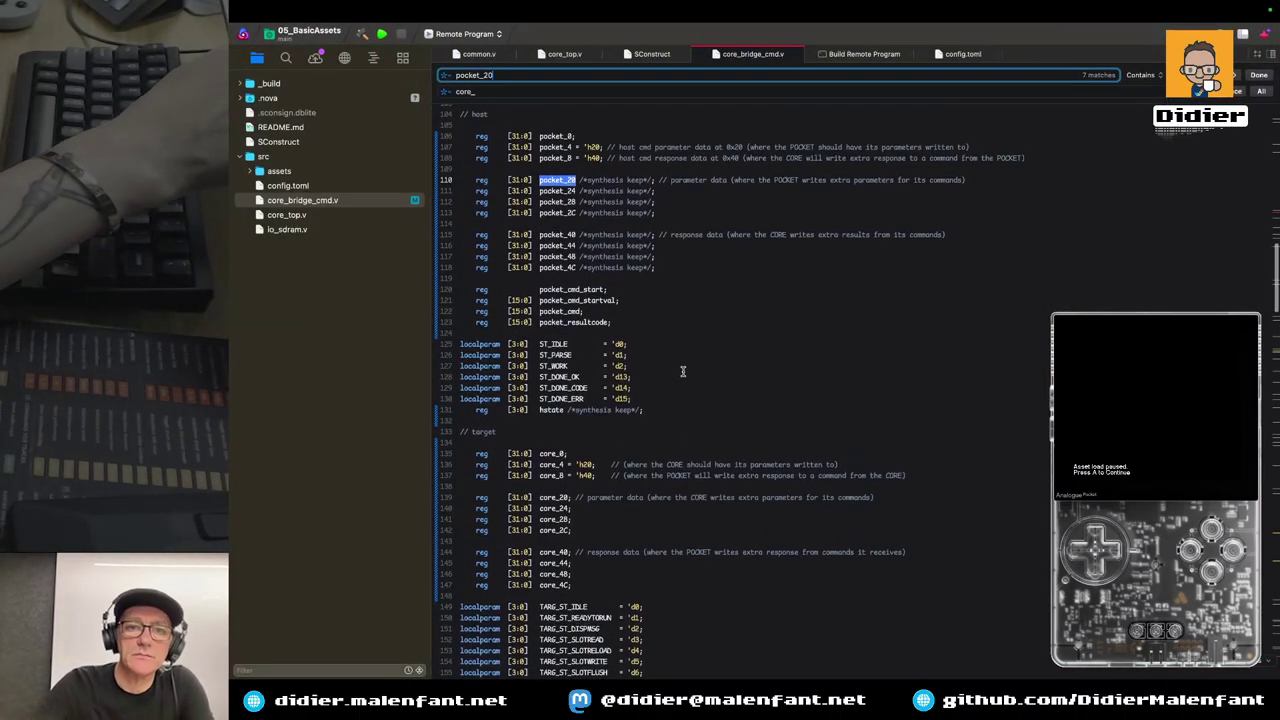
{"action": "key", "text": "ctrl+Left"}
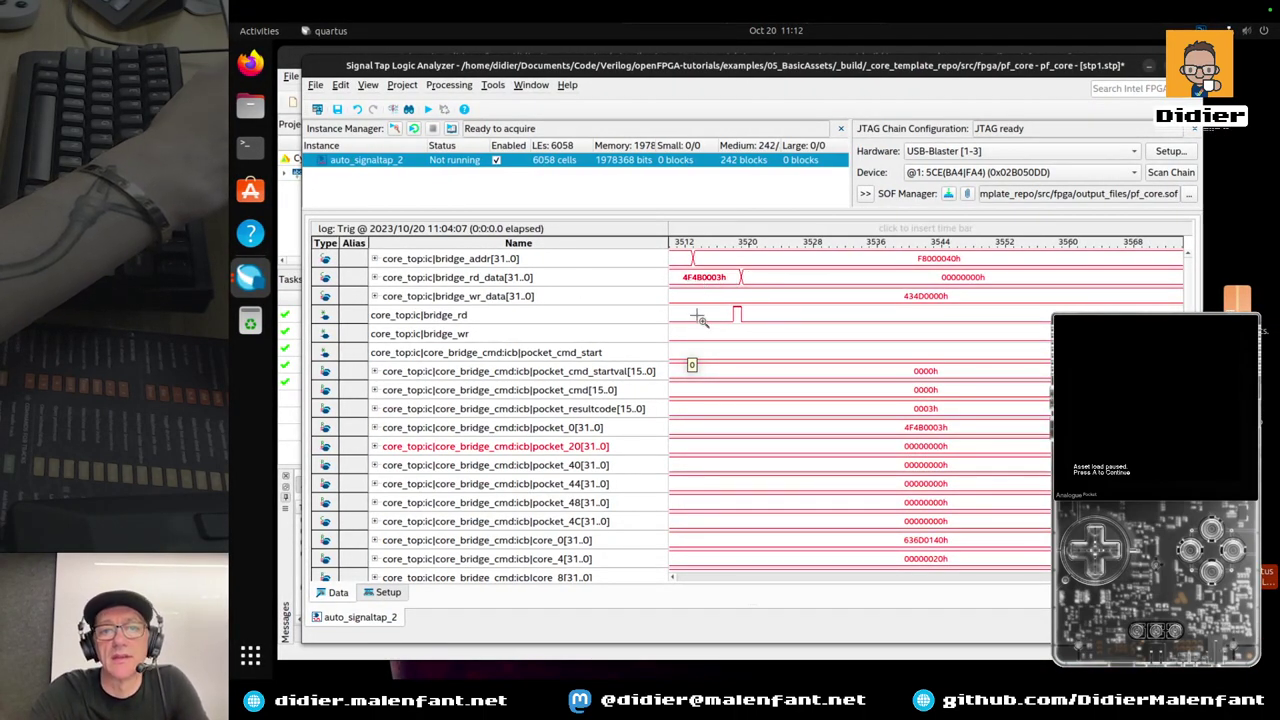
Switch to core_bridge_cmd.v and review it from the port list through the register declarations to the bridge_wr address cases
{"action": "key", "text": "ctrl+Right"}
{"action": "scroll", "coordinate": [731, 307], "scroll_direction": "up", "scroll_amount": 10}
{"action": "scroll", "coordinate": [731, 307], "scroll_direction": "down", "scroll_amount": 1}
{"action": "scroll", "coordinate": [731, 307], "scroll_direction": "up", "scroll_amount": 10}
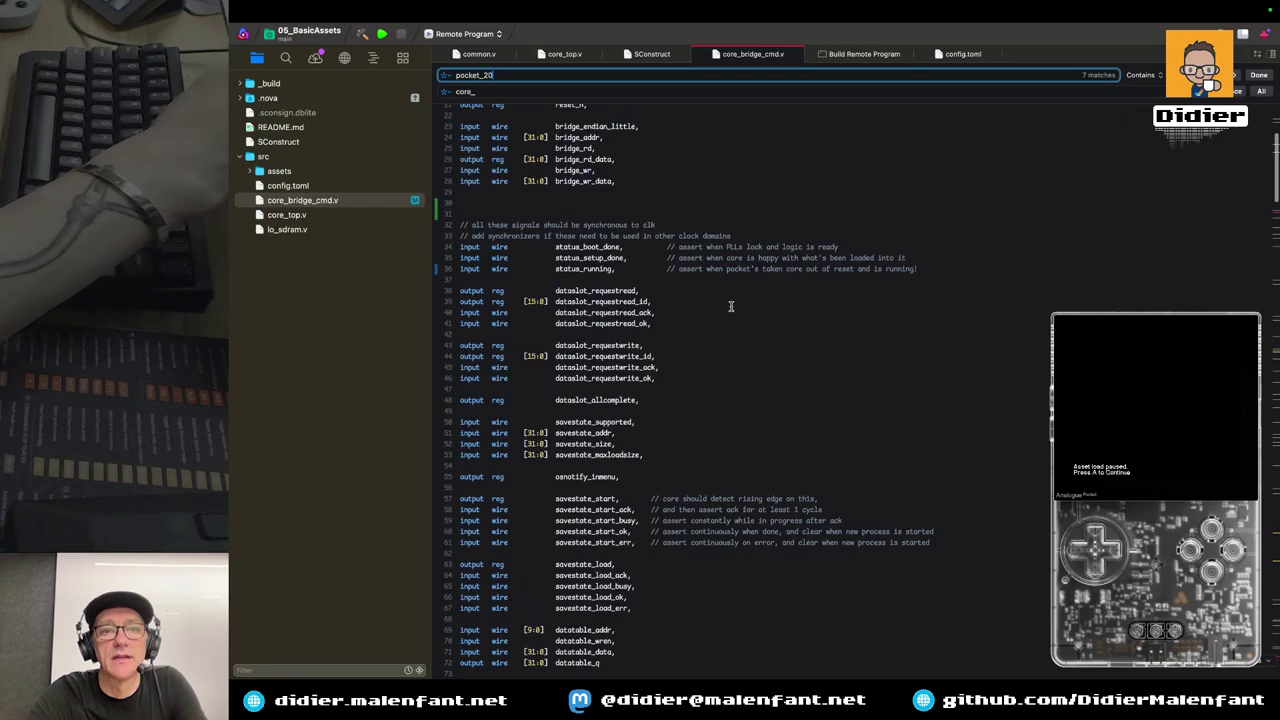
{"action": "scroll", "coordinate": [731, 307], "scroll_direction": "down", "scroll_amount": 6}
{"action": "scroll", "coordinate": [731, 307], "scroll_direction": "down", "scroll_amount": 20}
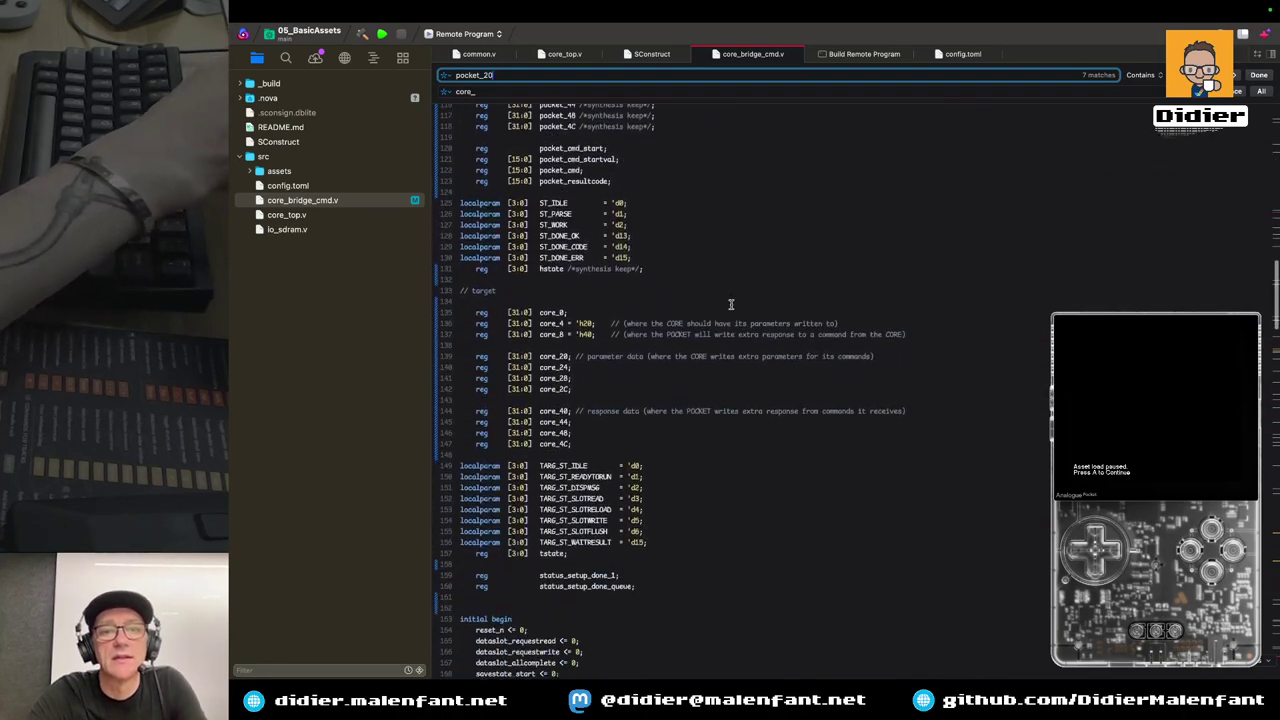
{"action": "scroll", "coordinate": [731, 304], "scroll_direction": "down", "scroll_amount": 10}
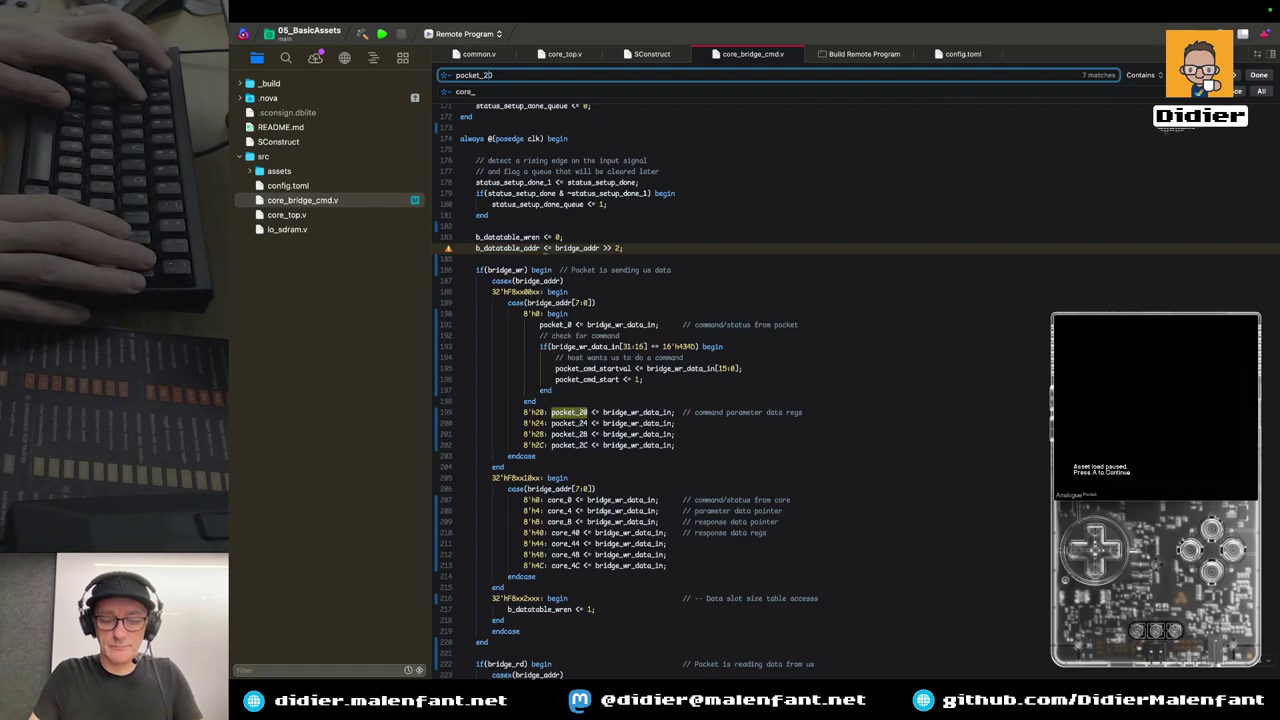
Search core_bridge_cmd.v for pocket_40 and step through its declaration, bridge_rd and savestate matches
{"action": "key", "text": "BackSpace"}
{"action": "key", "text": "BackSpace"}
{"action": "type", "text": "40"}
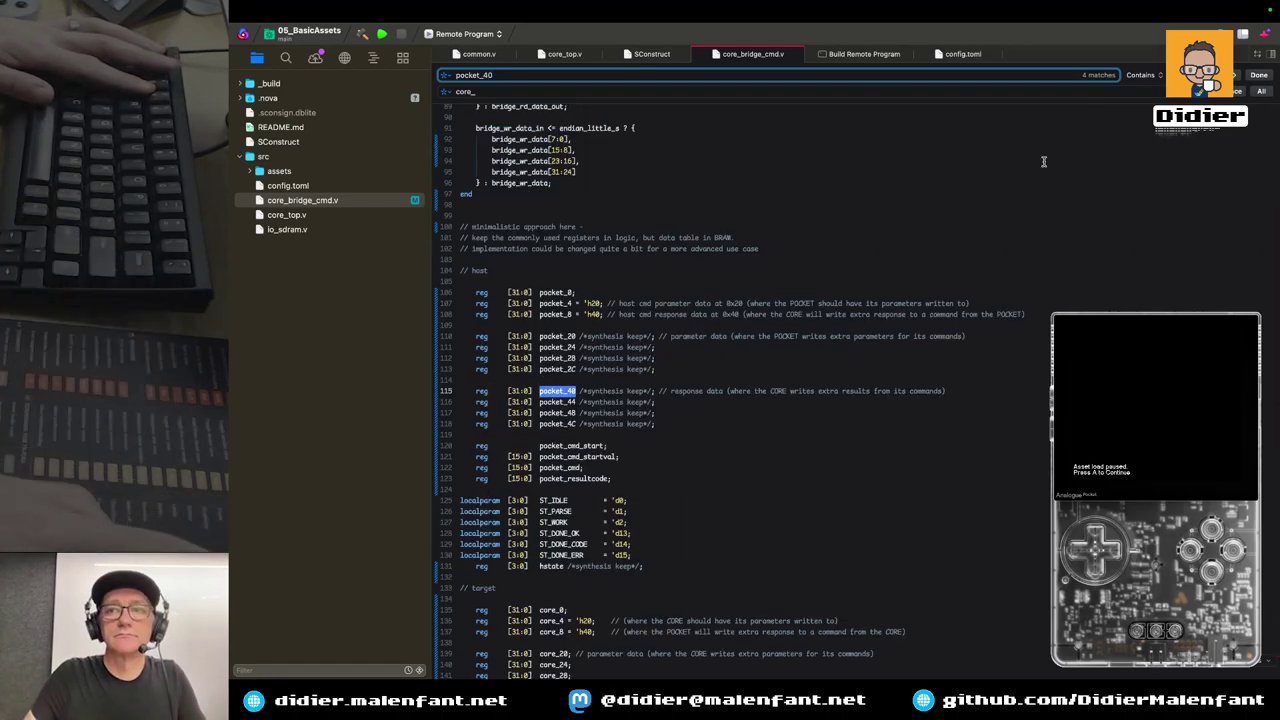
{"action": "left_click", "coordinate": [1235, 78]}
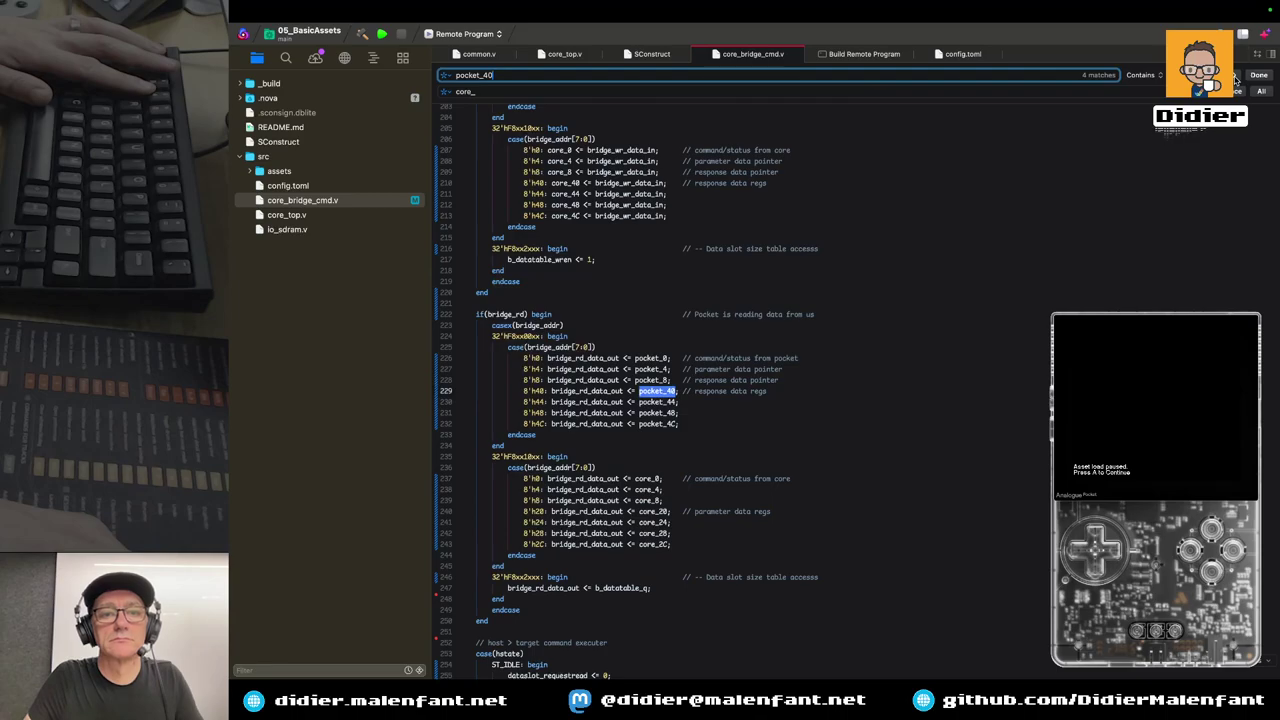
{"action": "left_click", "coordinate": [1236, 78]}
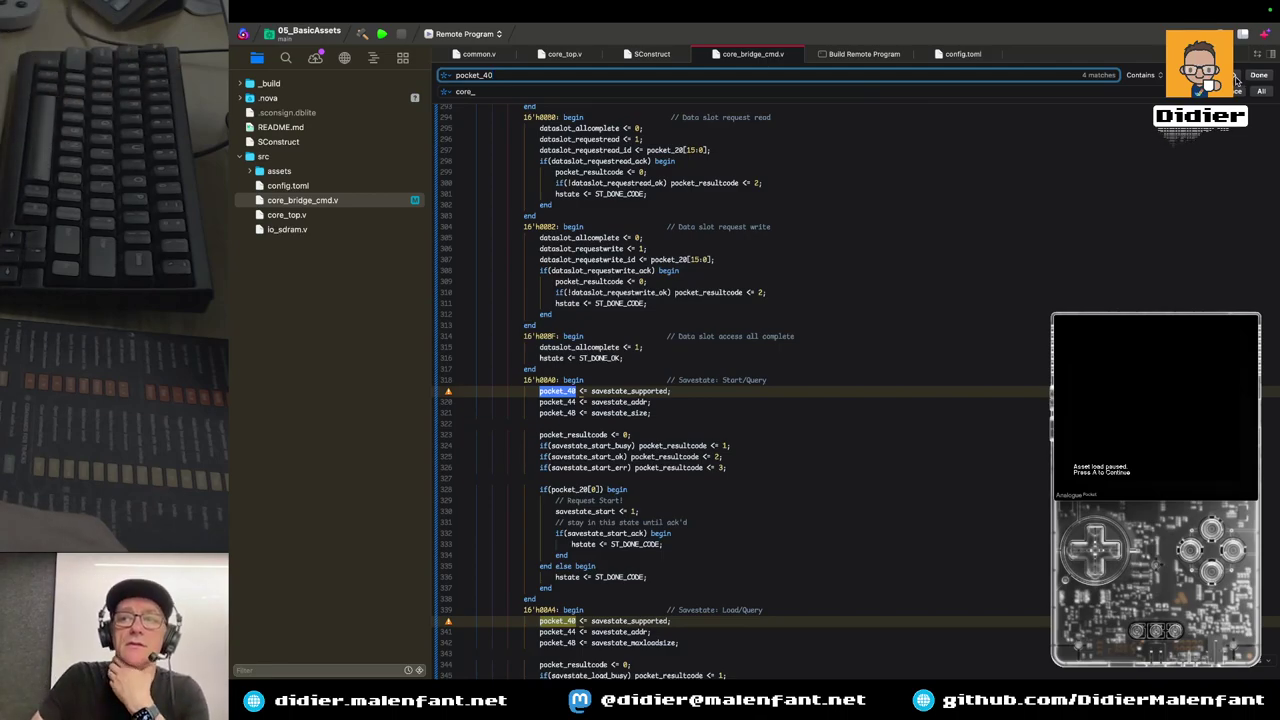
{"action": "left_click", "coordinate": [1236, 78]}
{"action": "left_click", "coordinate": [1236, 78]}
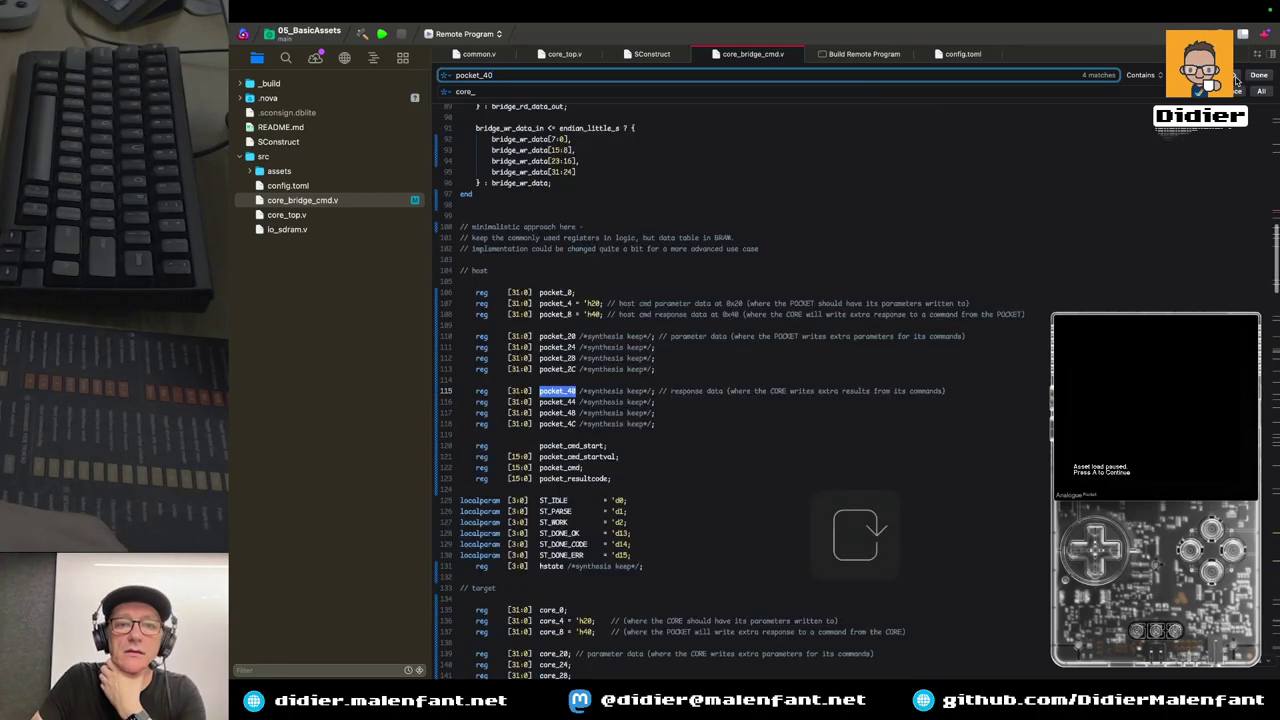
{"action": "left_click", "coordinate": [1236, 78]}
{"action": "left_click", "coordinate": [1236, 78]}
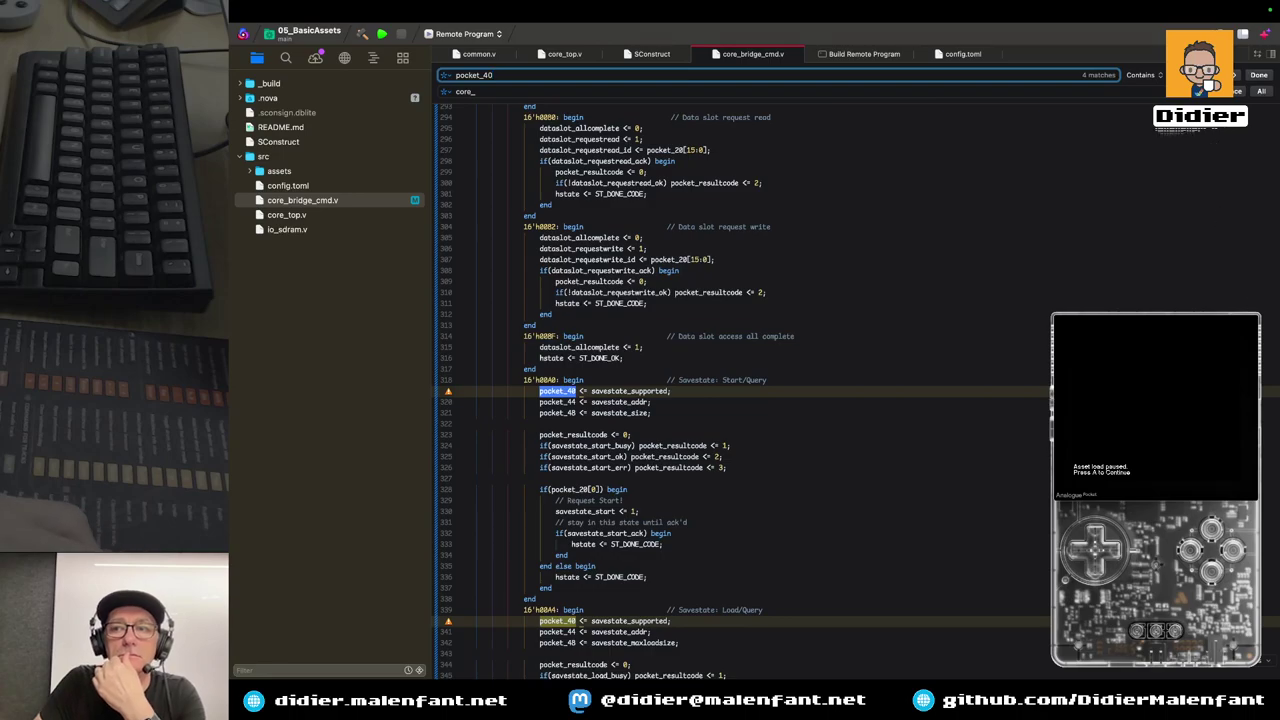
Review the host command executor from ST_IDLE through the pocket_cmd cases to the ST_DONE states that write pocket_0
{"action": "scroll", "coordinate": [750, 400], "scroll_direction": "up", "scroll_amount": 1}
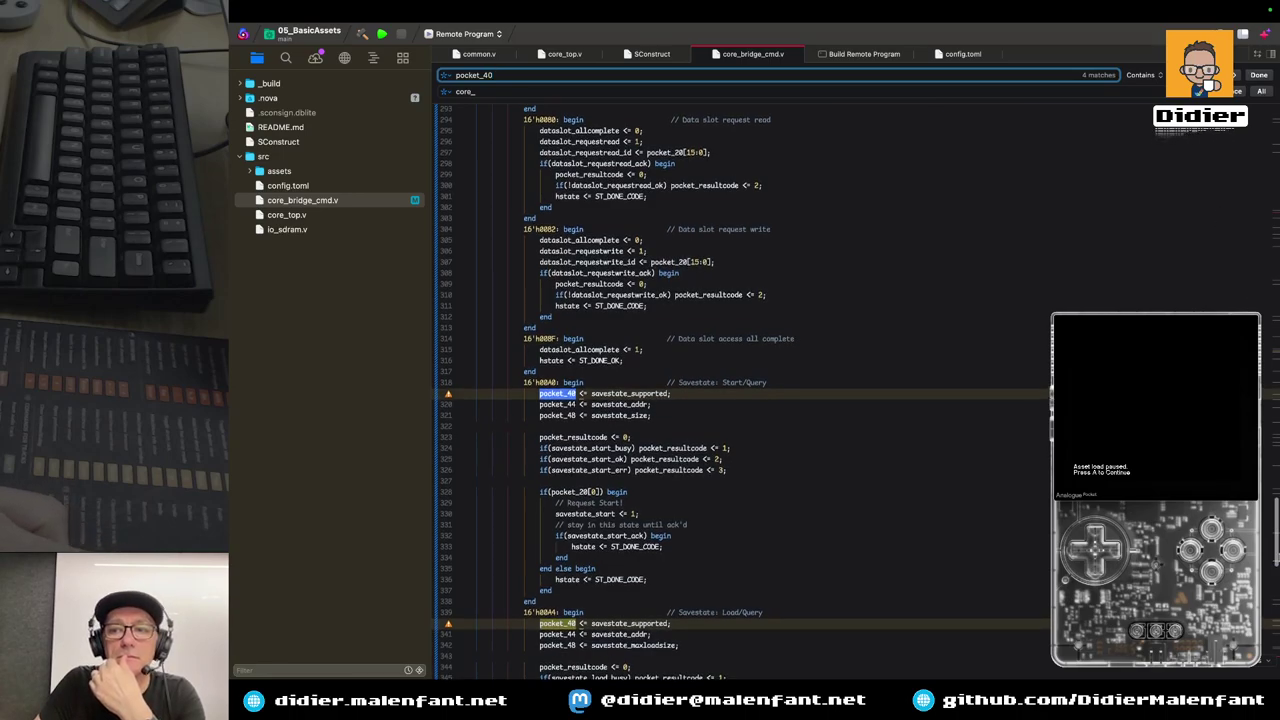
{"action": "scroll", "coordinate": [740, 390], "scroll_direction": "up", "scroll_amount": 10}
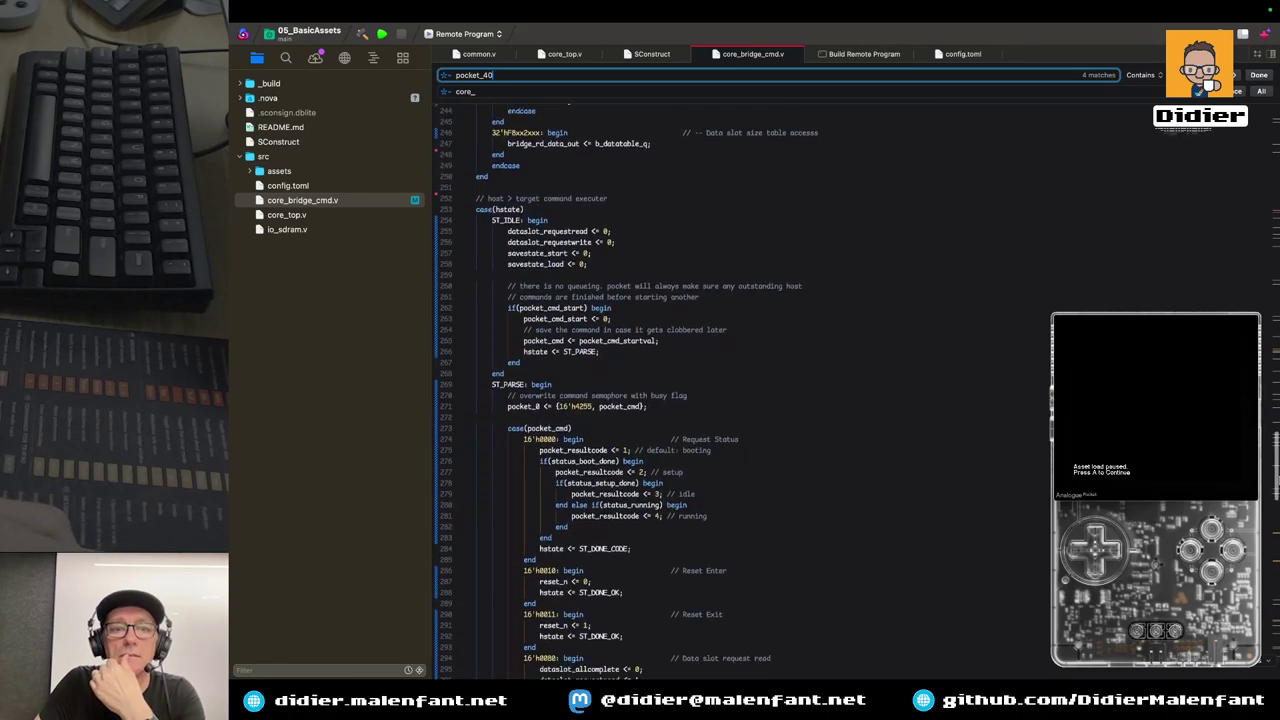
{"action": "scroll", "coordinate": [750, 390], "scroll_direction": "up", "scroll_amount": 2}
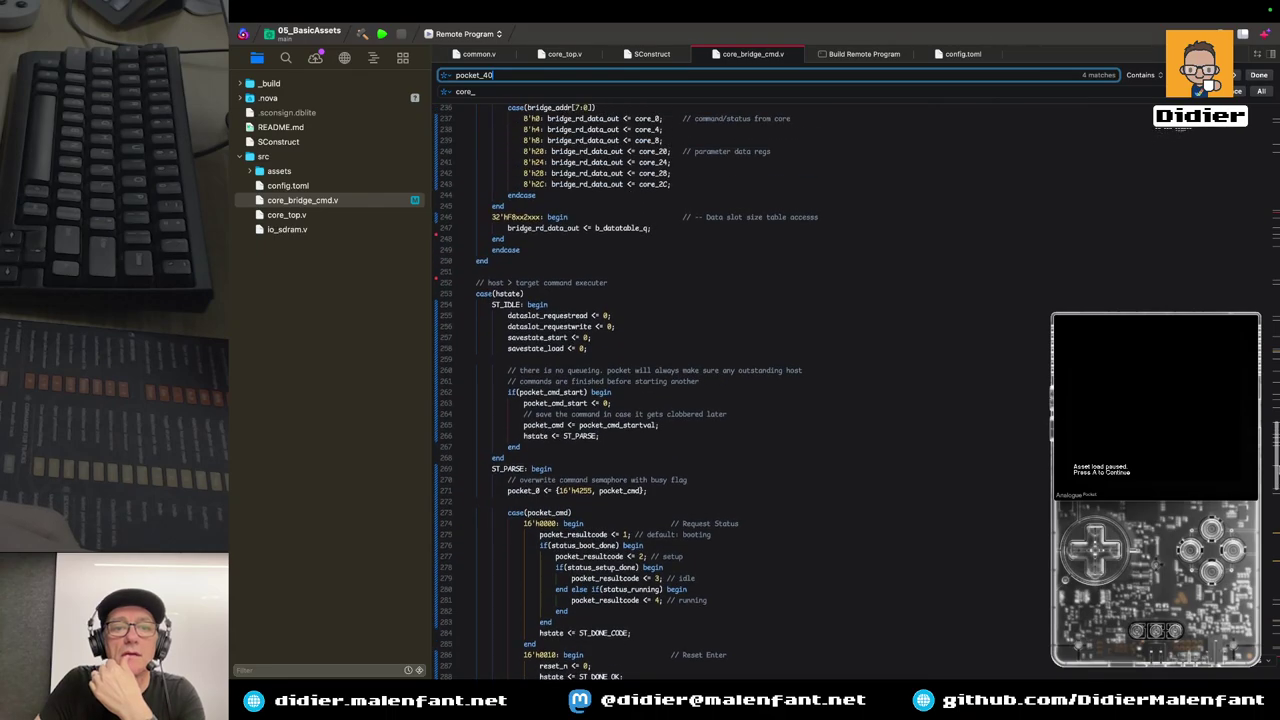
{"action": "scroll", "coordinate": [626, 392], "scroll_direction": "down", "scroll_amount": 10}
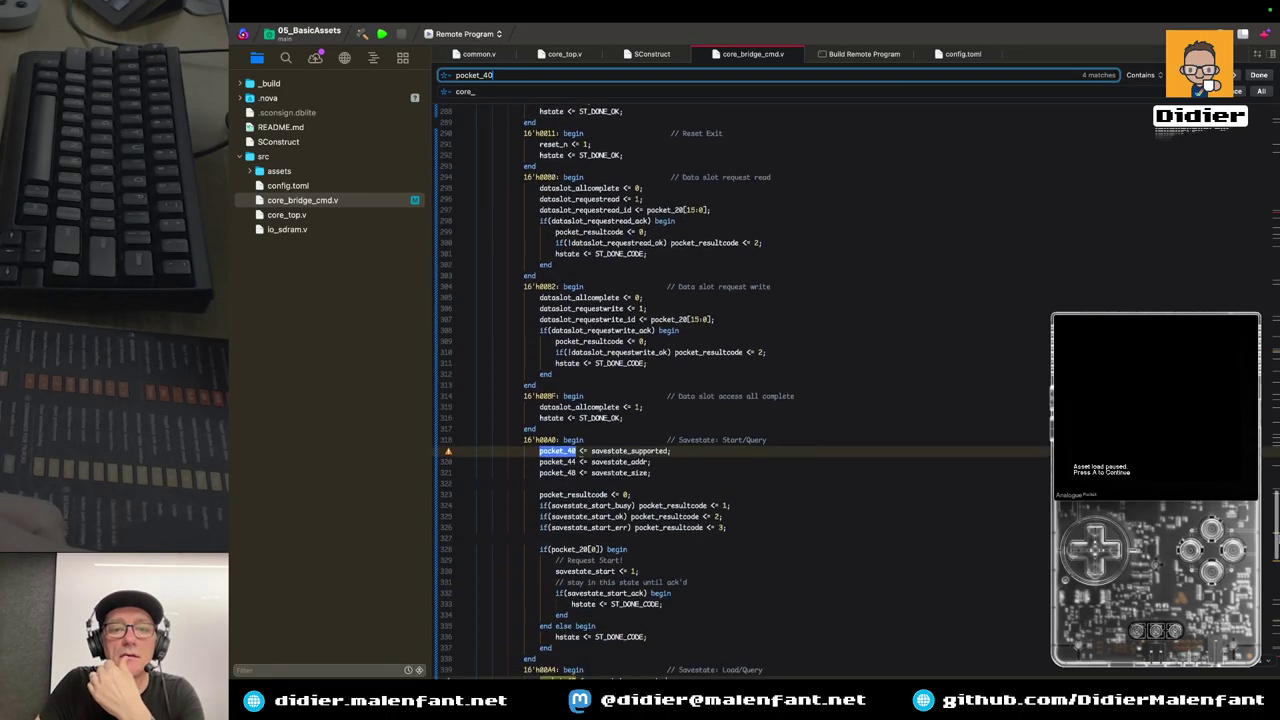
{"action": "scroll", "coordinate": [740, 390], "scroll_direction": "down", "scroll_amount": 4}
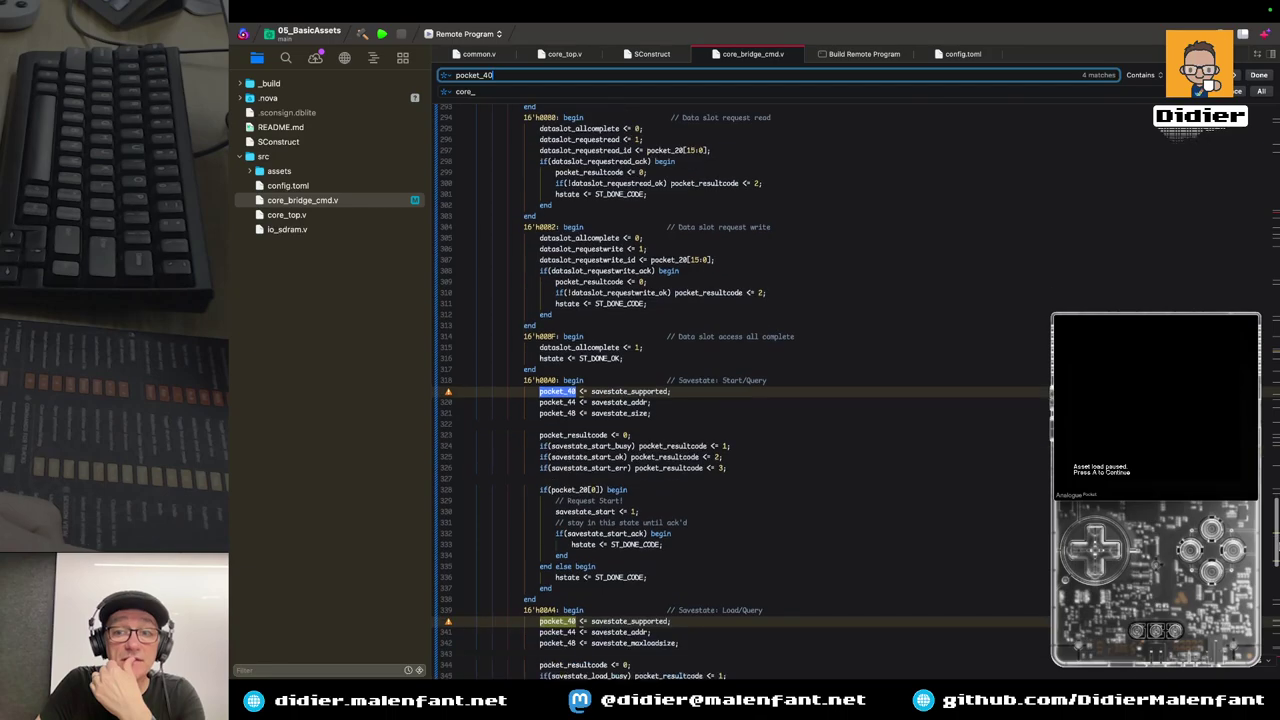
{"action": "scroll", "coordinate": [750, 390], "scroll_direction": "down", "scroll_amount": 1}
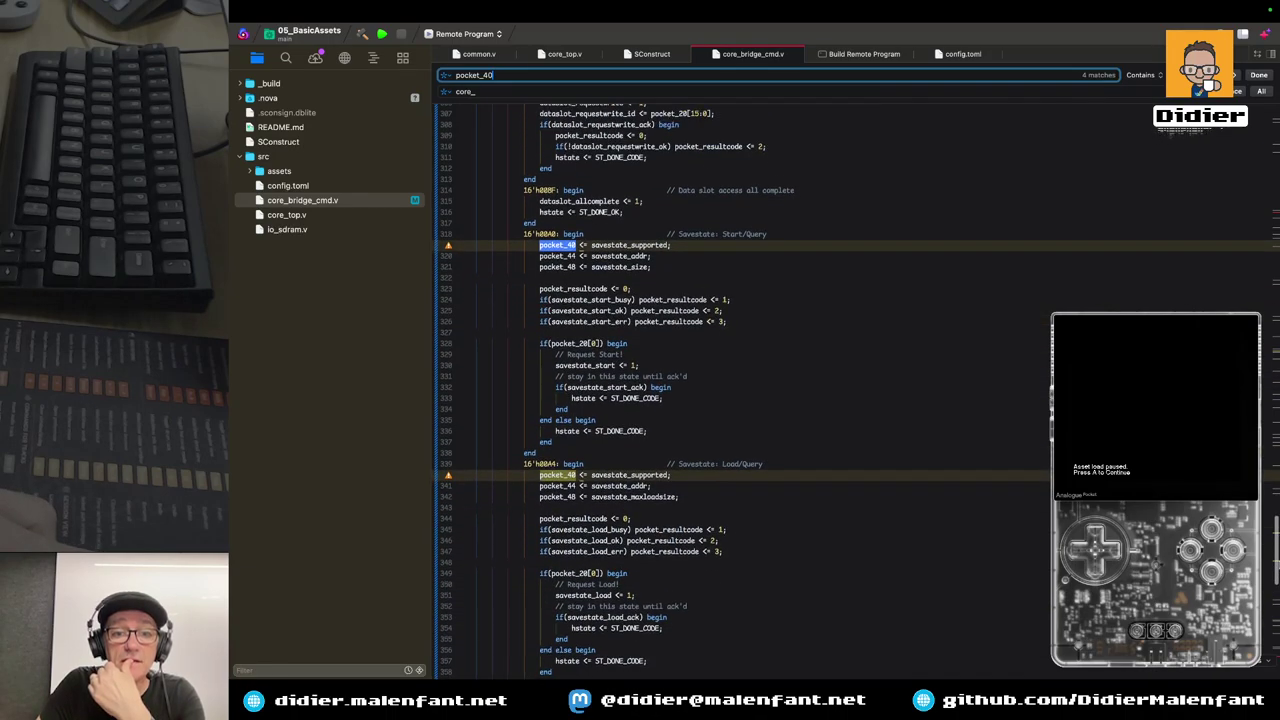
{"action": "scroll", "coordinate": [750, 390], "scroll_direction": "down", "scroll_amount": 6}
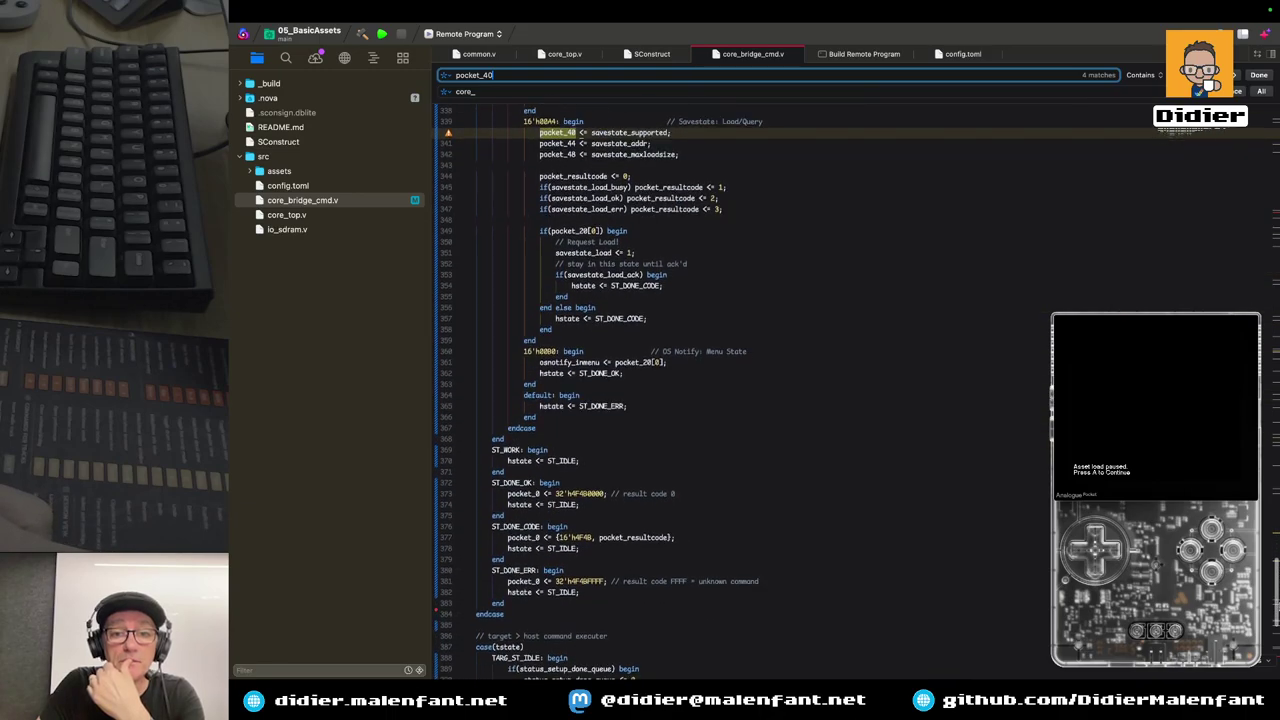
{"action": "scroll", "coordinate": [856, 392], "scroll_direction": "down", "scroll_amount": 1}
{"action": "scroll", "coordinate": [750, 390], "scroll_direction": "down", "scroll_amount": 1}
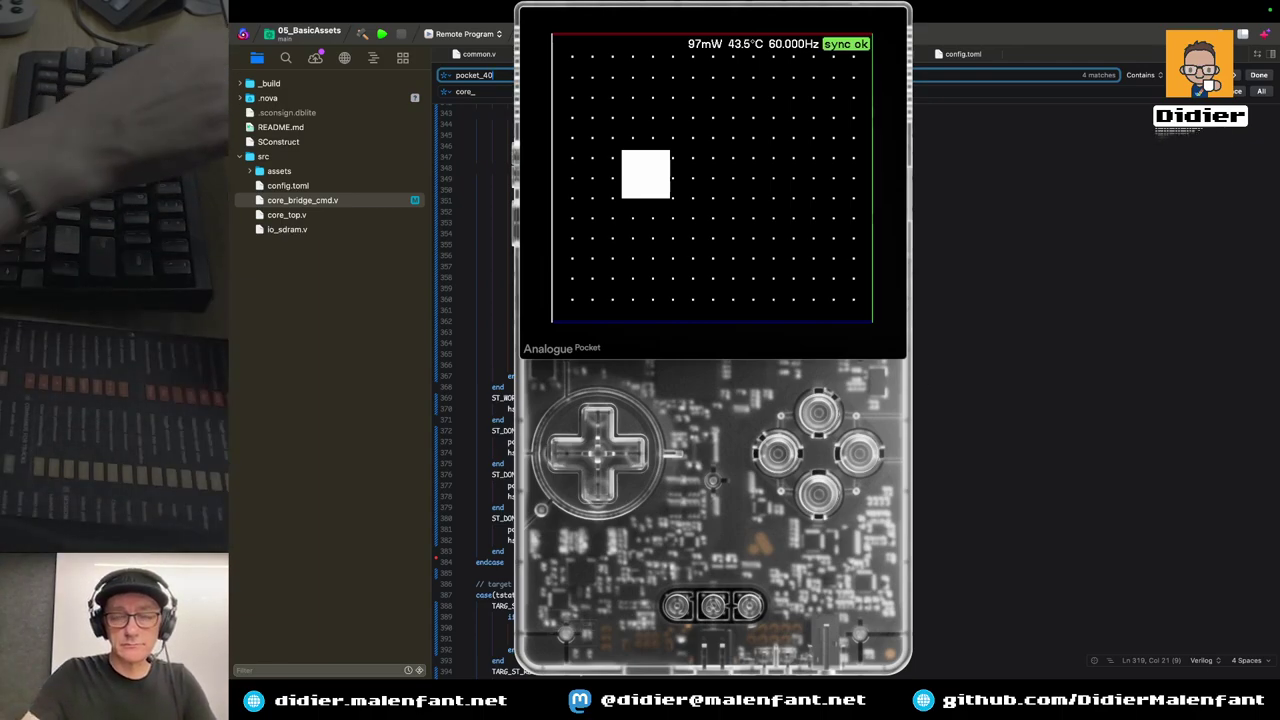
Switch to Signal Tap and inspect the bridge_rd pulse and F8000040h address change between samples 3512 and 3520
{"action": "key", "text": "super+Tab"}
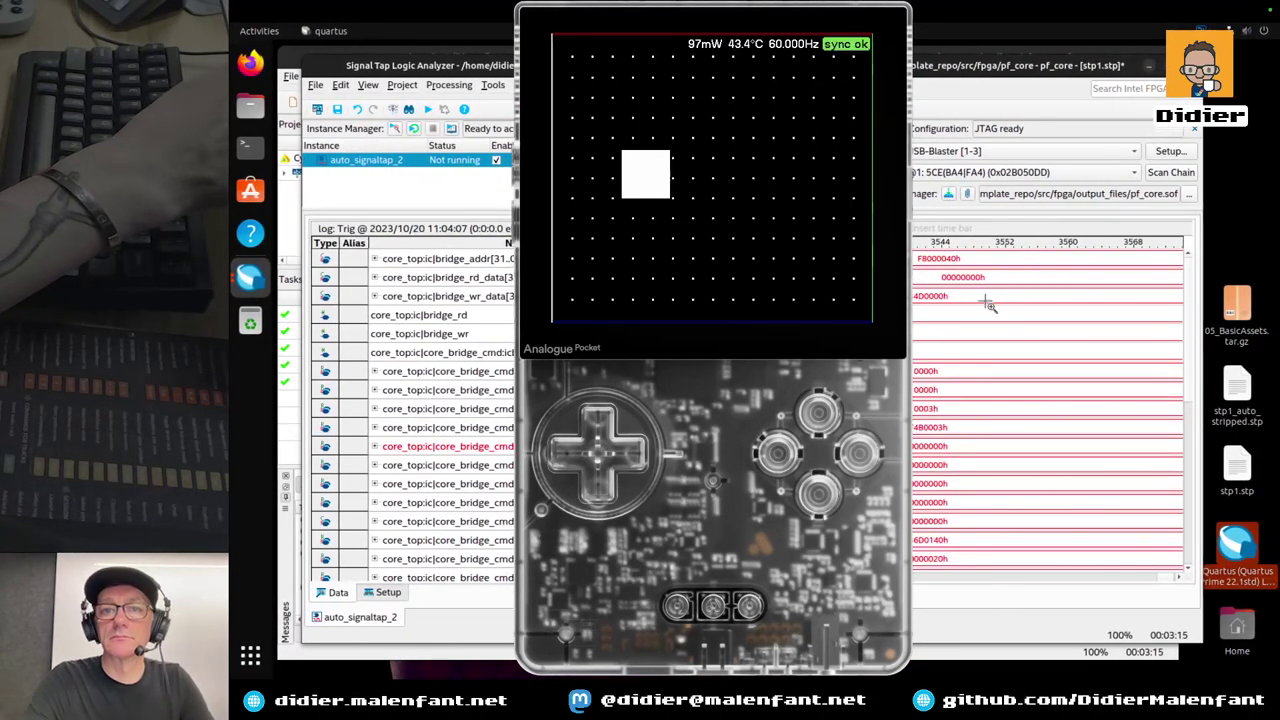
{"action": "mouse_move", "coordinate": [988, 305]}
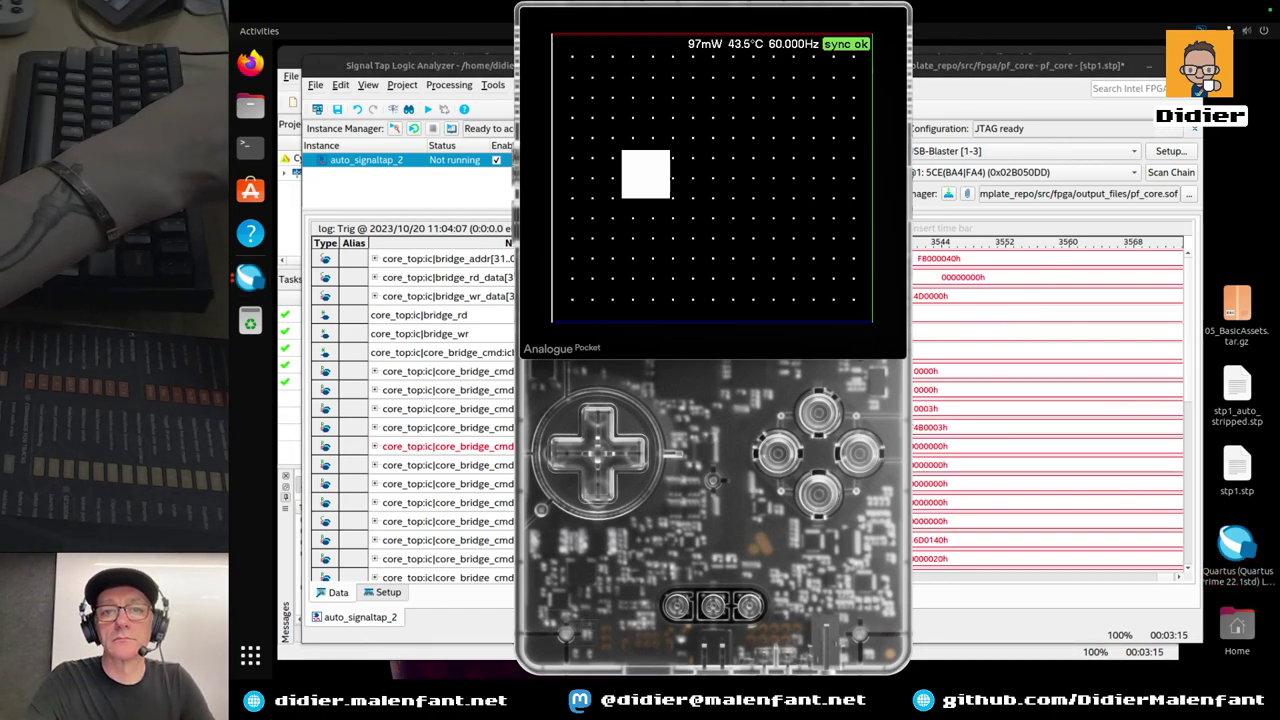
{"action": "left_click", "coordinate": [1159, 581]}
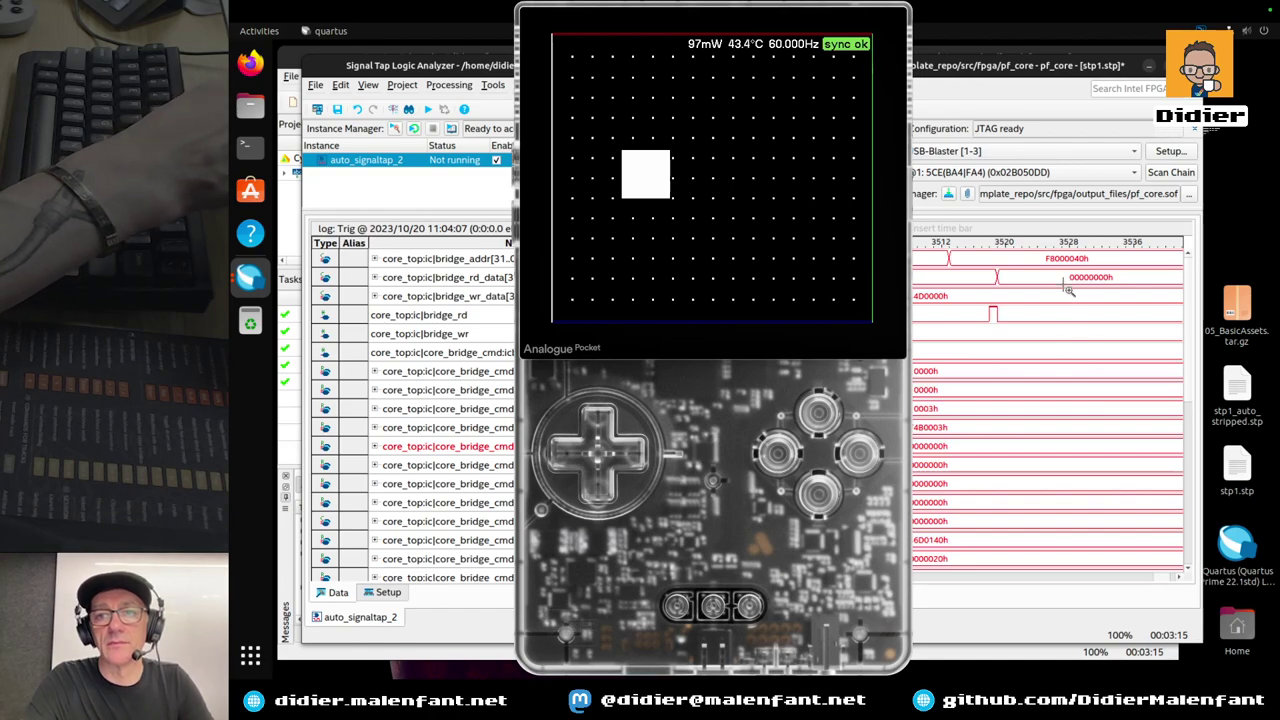
Switch to the Analogue developer docs in Safari and read the Host/Target Commands page
{"action": "key", "text": "ctrl+Left"}
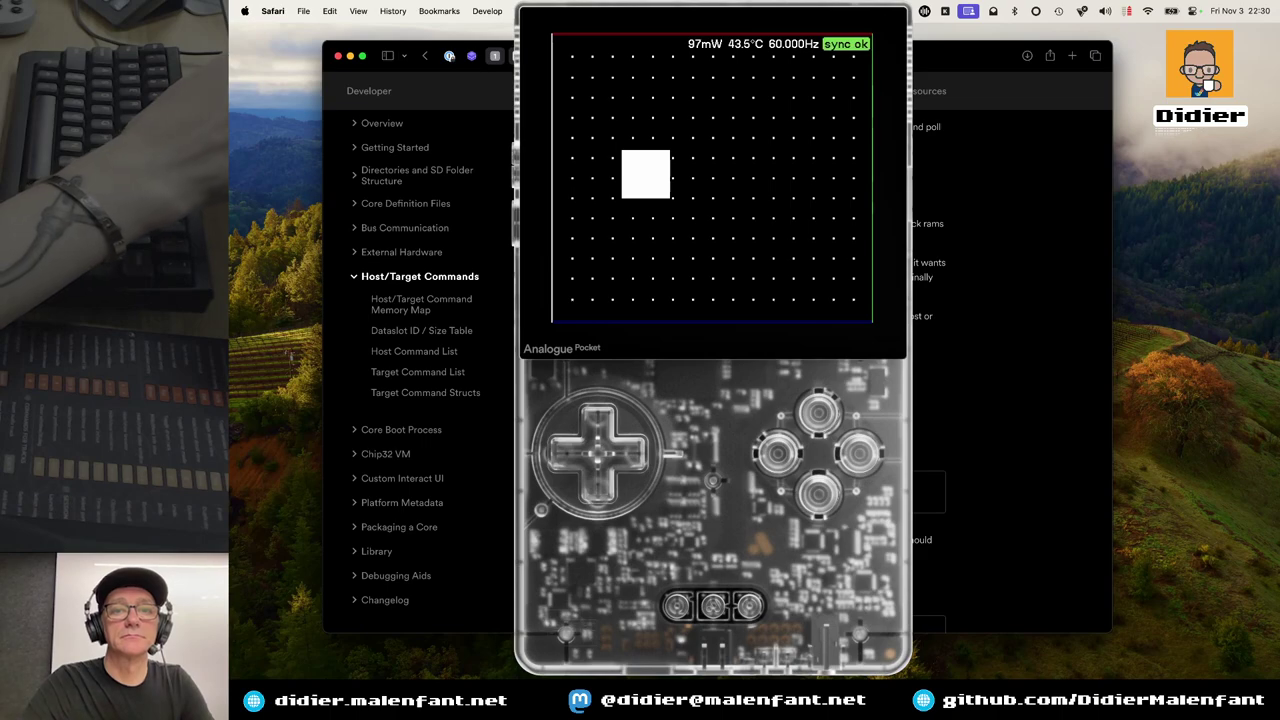
{"action": "key", "text": "Down"}
{"action": "key", "text": "Down"}
{"action": "key", "text": "Down"}
{"action": "key", "text": "Down"}
{"action": "key", "text": "Down"}
{"action": "key", "text": "Down"}
{"action": "key", "text": "Down"}
{"action": "key", "text": "Down"}
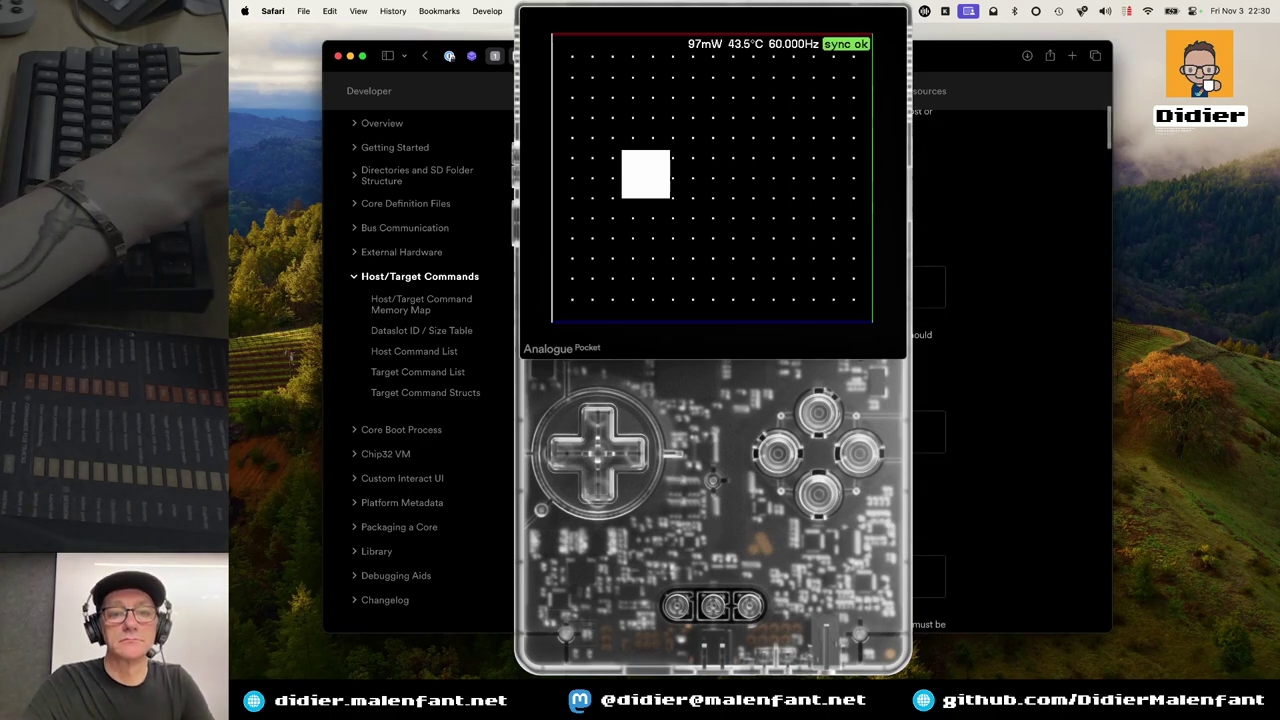
{"action": "key", "text": "Down"}
{"action": "key", "text": "Down"}
{"action": "key", "text": "Down"}
{"action": "key", "text": "Down"}
{"action": "key", "text": "Down"}
{"action": "key", "text": "Down"}
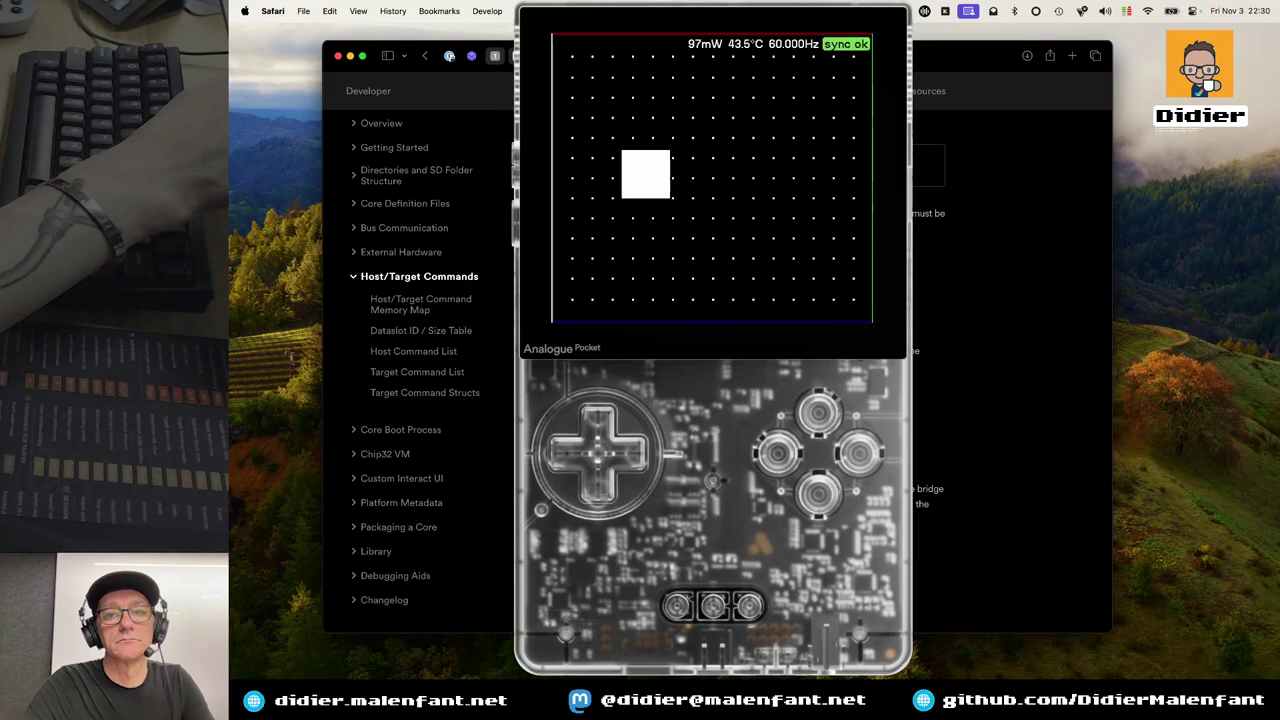
{"action": "key", "text": "Up"}
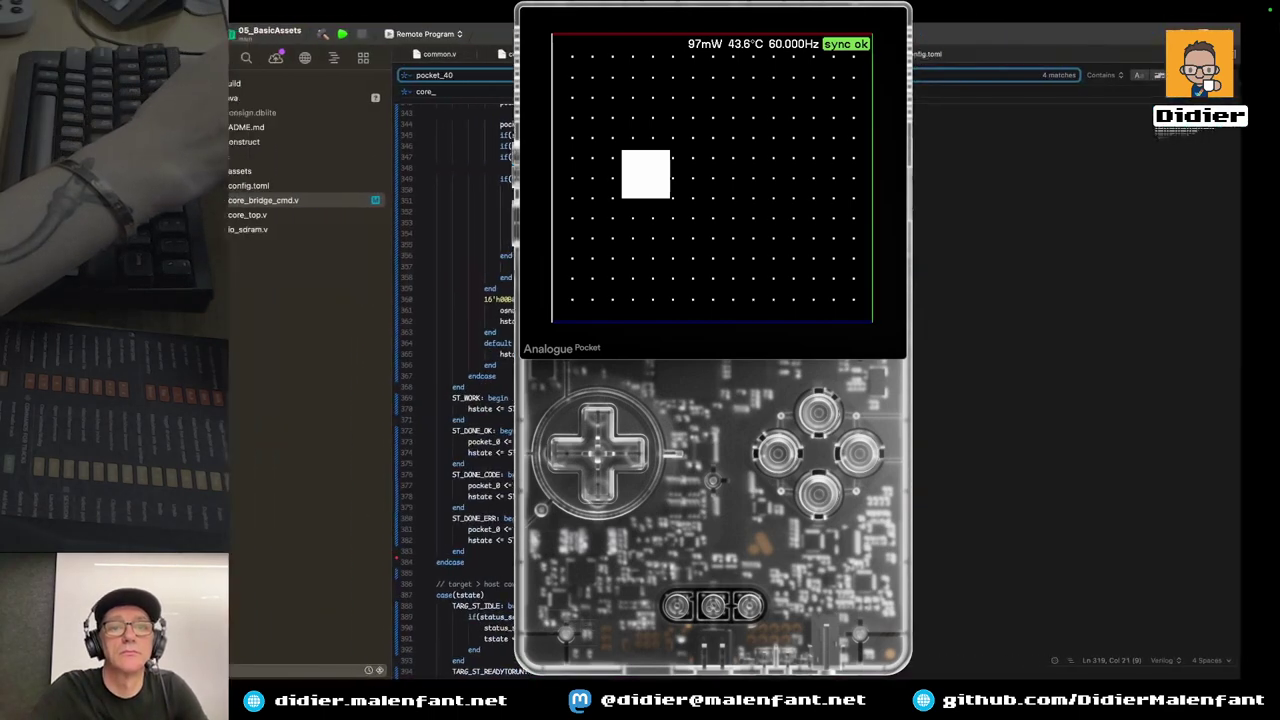
Return to the developer docs and read the Core Boot Process page, including its sample runtime flow
{"action": "key", "text": "ctrl+Left"}
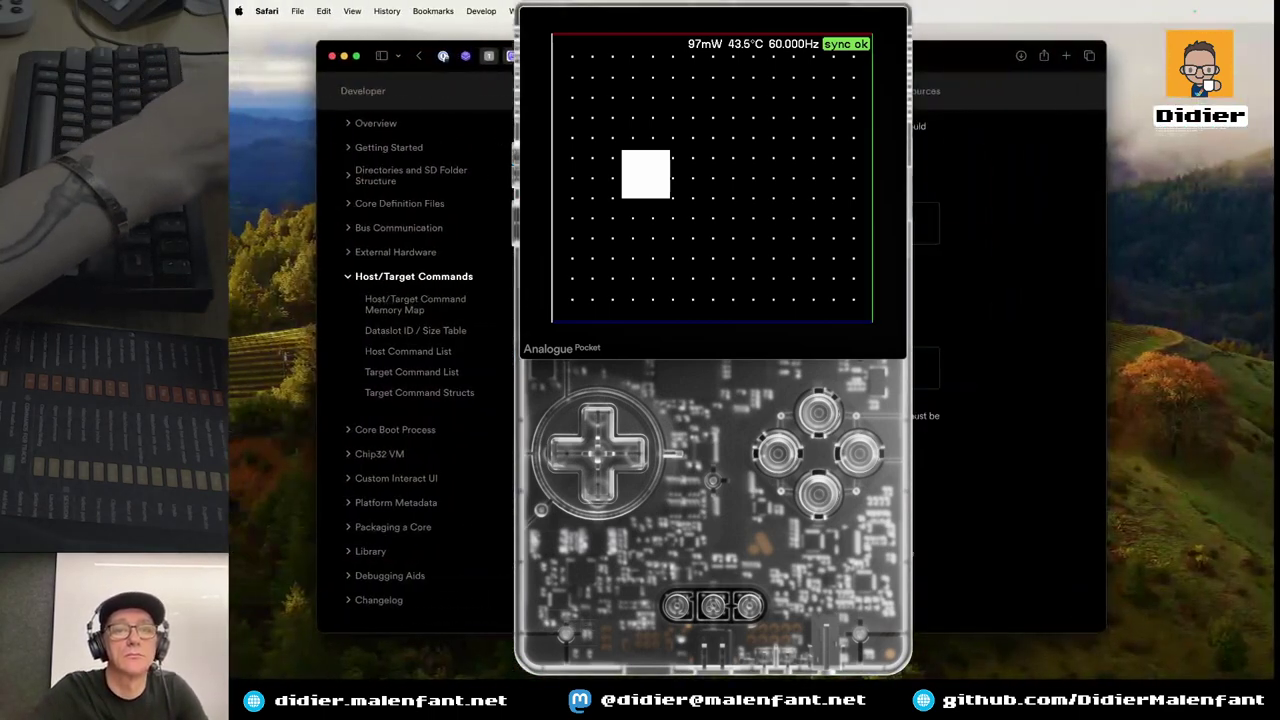
{"action": "left_click", "coordinate": [421, 430]}
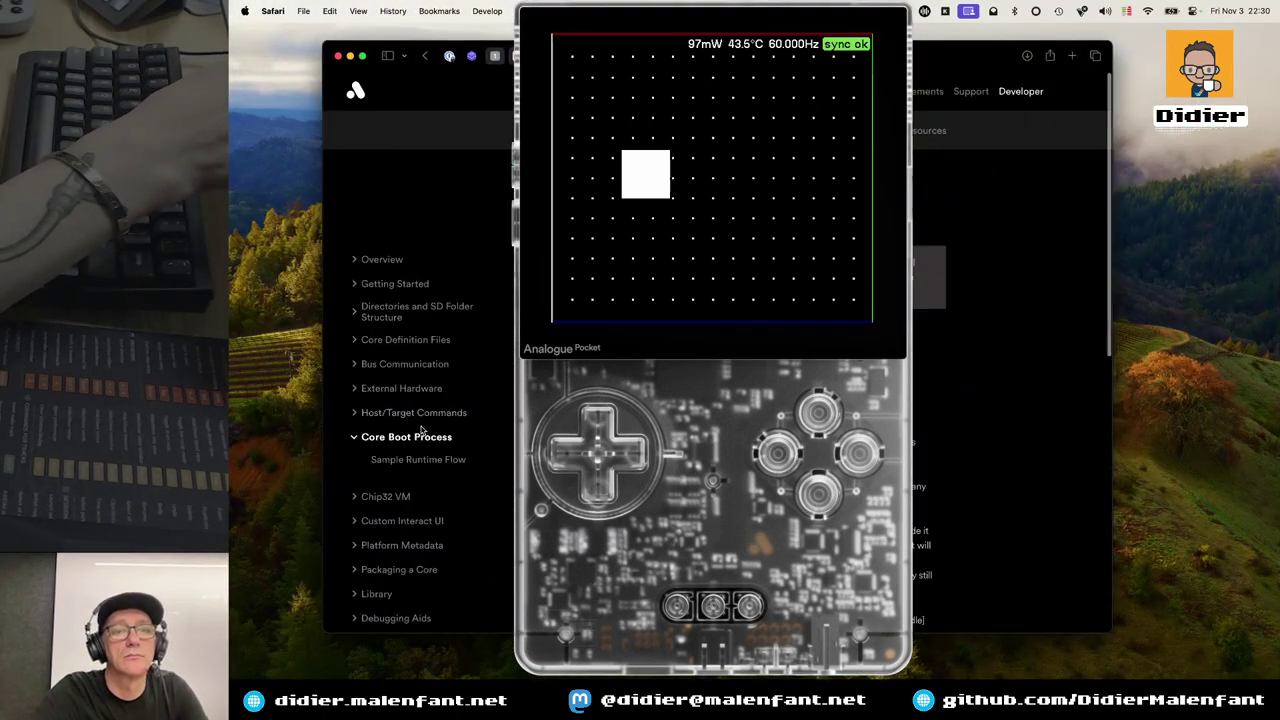
{"action": "scroll", "coordinate": [421, 430], "scroll_direction": "down", "scroll_amount": 2}
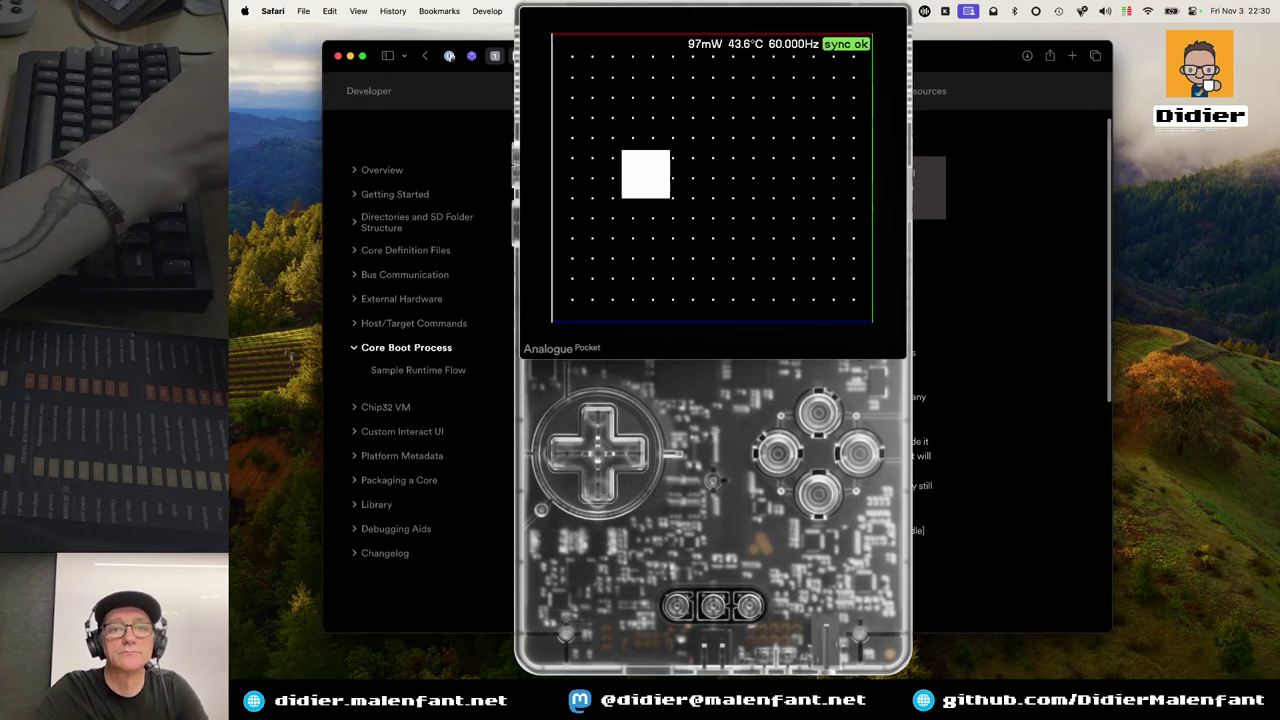
{"action": "scroll", "coordinate": [421, 430], "scroll_direction": "down", "scroll_amount": 4}
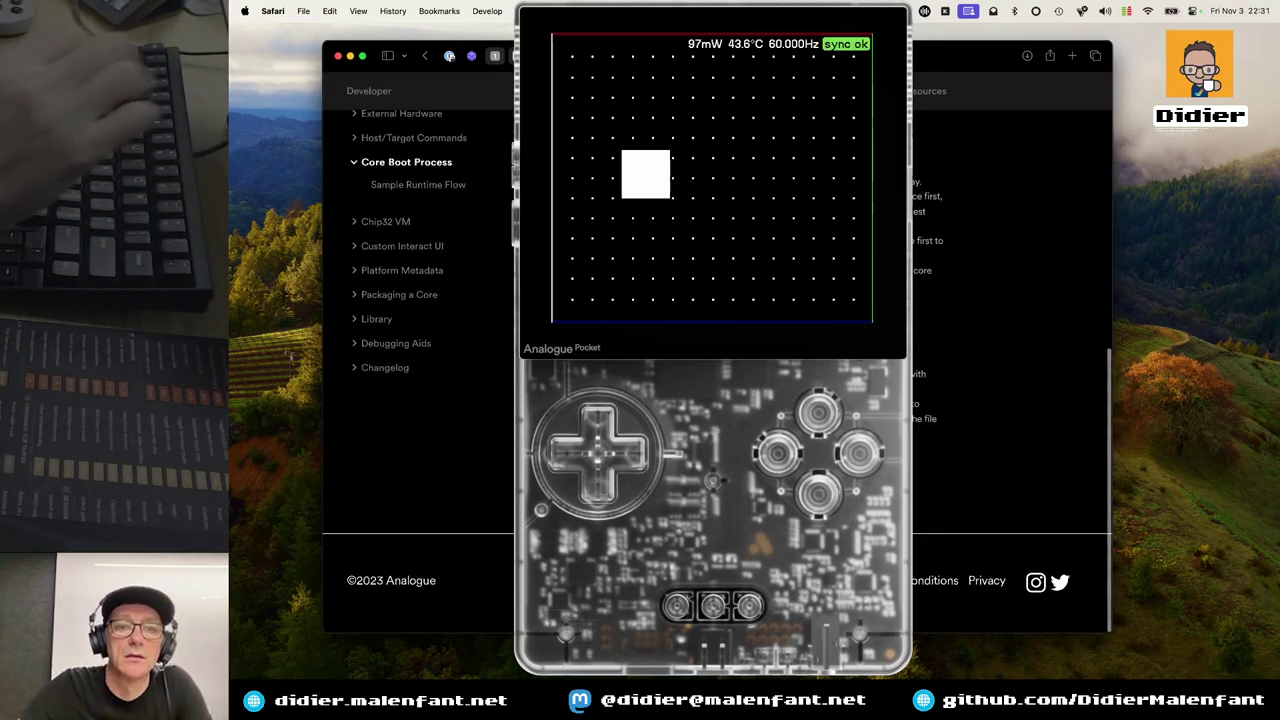
{"action": "scroll", "coordinate": [421, 350], "scroll_direction": "up", "scroll_amount": 3}
{"action": "scroll", "coordinate": [715, 340], "scroll_direction": "up", "scroll_amount": 1}
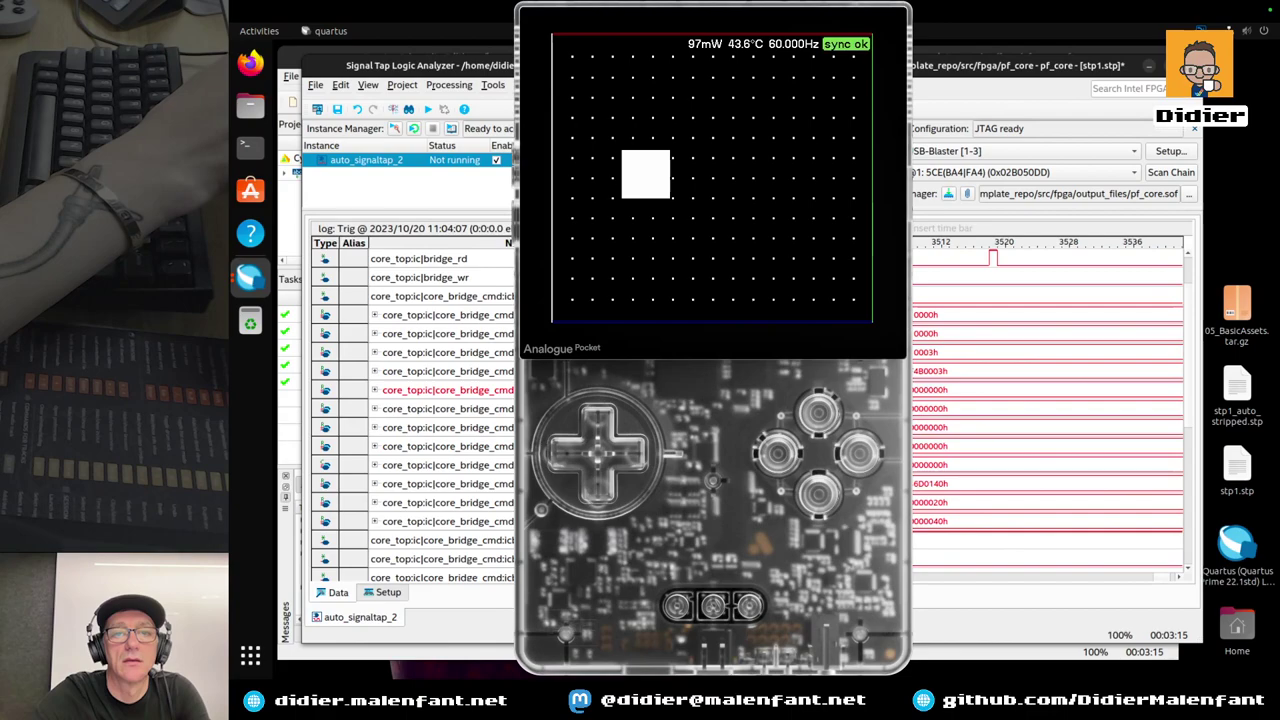
Check the remaining core_bridge_cmd signals at the end of the Signal Tap list, back to the capture's start near sample -480
{"action": "scroll", "coordinate": [420, 410], "scroll_direction": "down", "scroll_amount": 3}
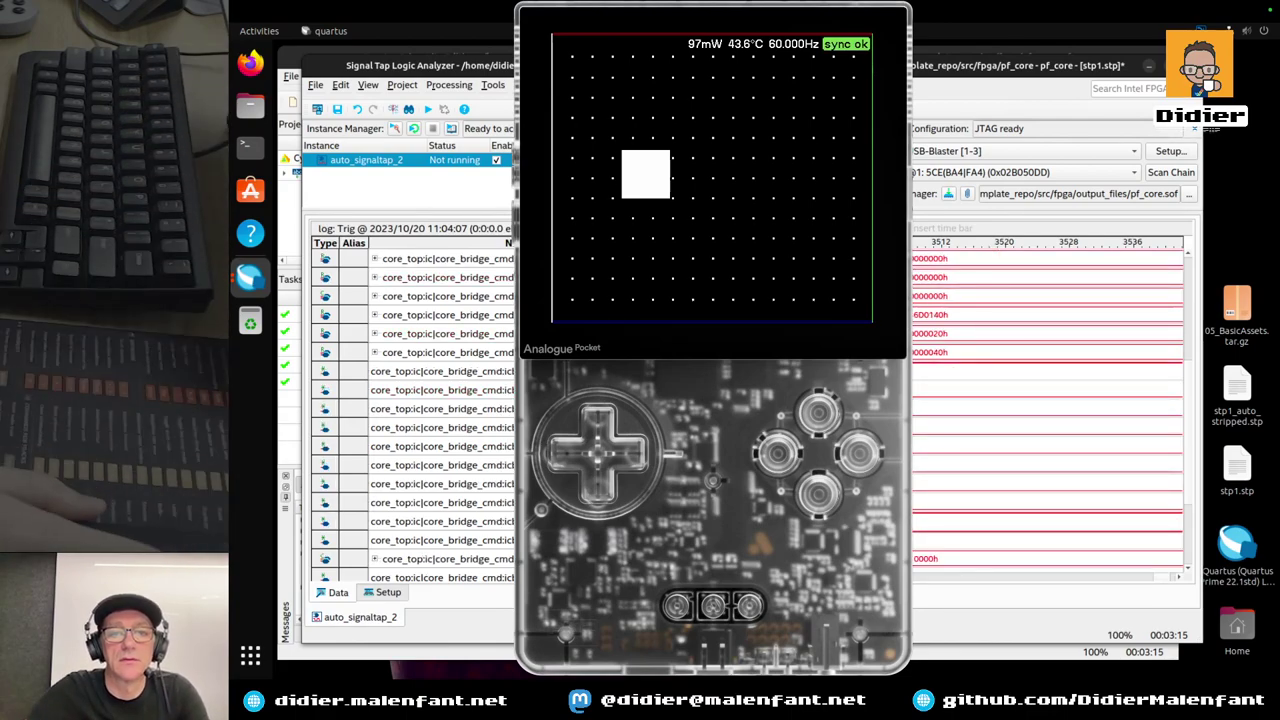
{"action": "scroll", "coordinate": [420, 410], "scroll_direction": "down", "scroll_amount": 2}
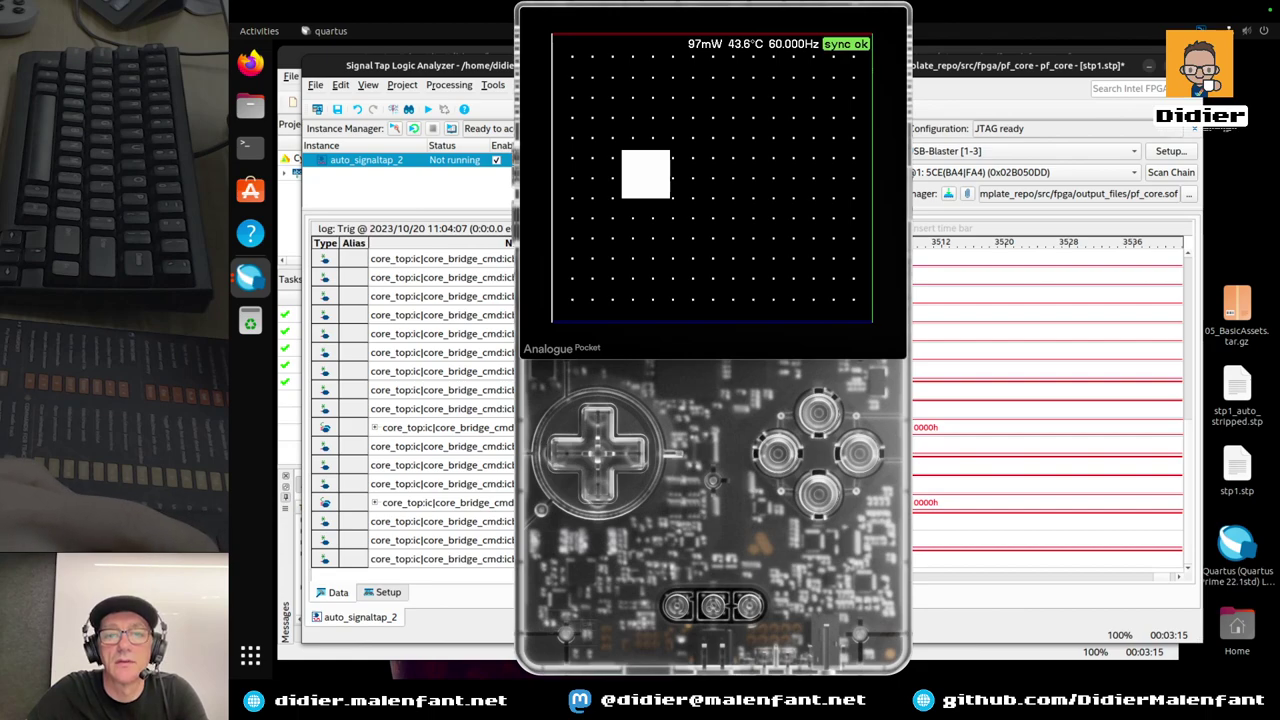
{"action": "left_click_drag", "start_coordinate": [1170, 580], "coordinate": [700, 580]}
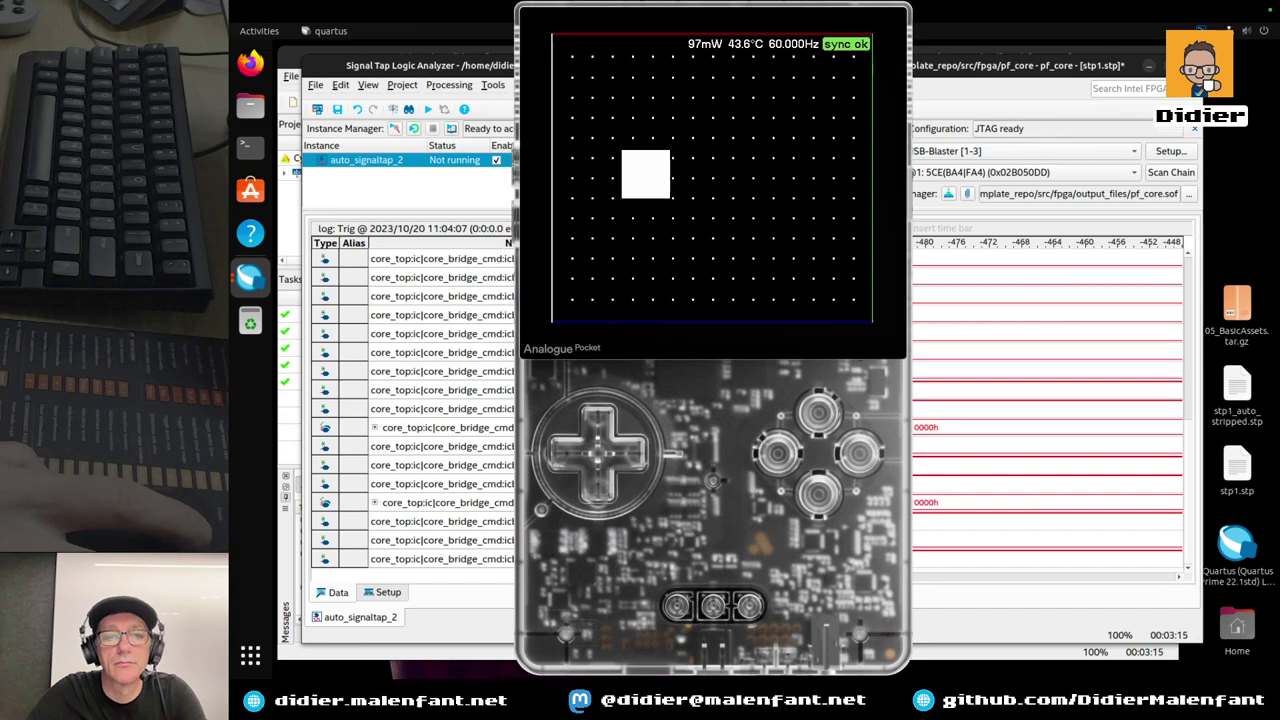
Switch back to the developer docs in Safari and reread the Core Boot Process page
{"action": "key", "text": "ctrl+Left"}
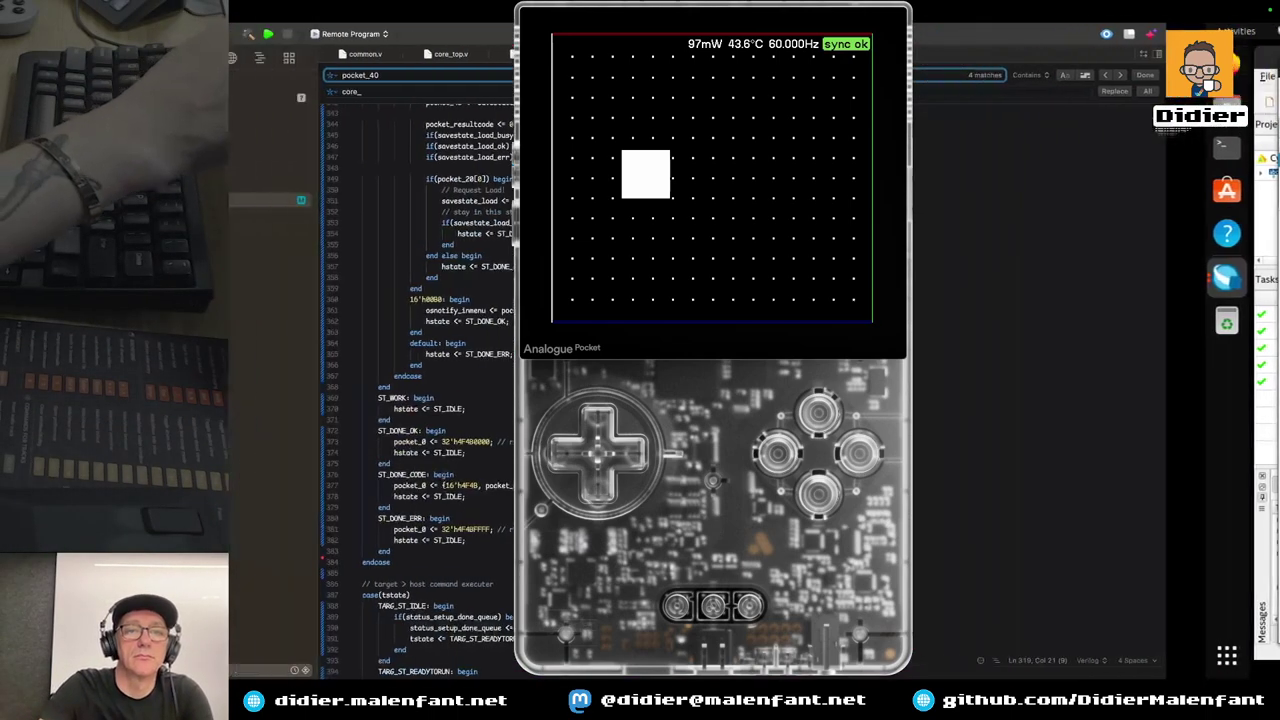
{"action": "key", "text": "ctrl+Left"}
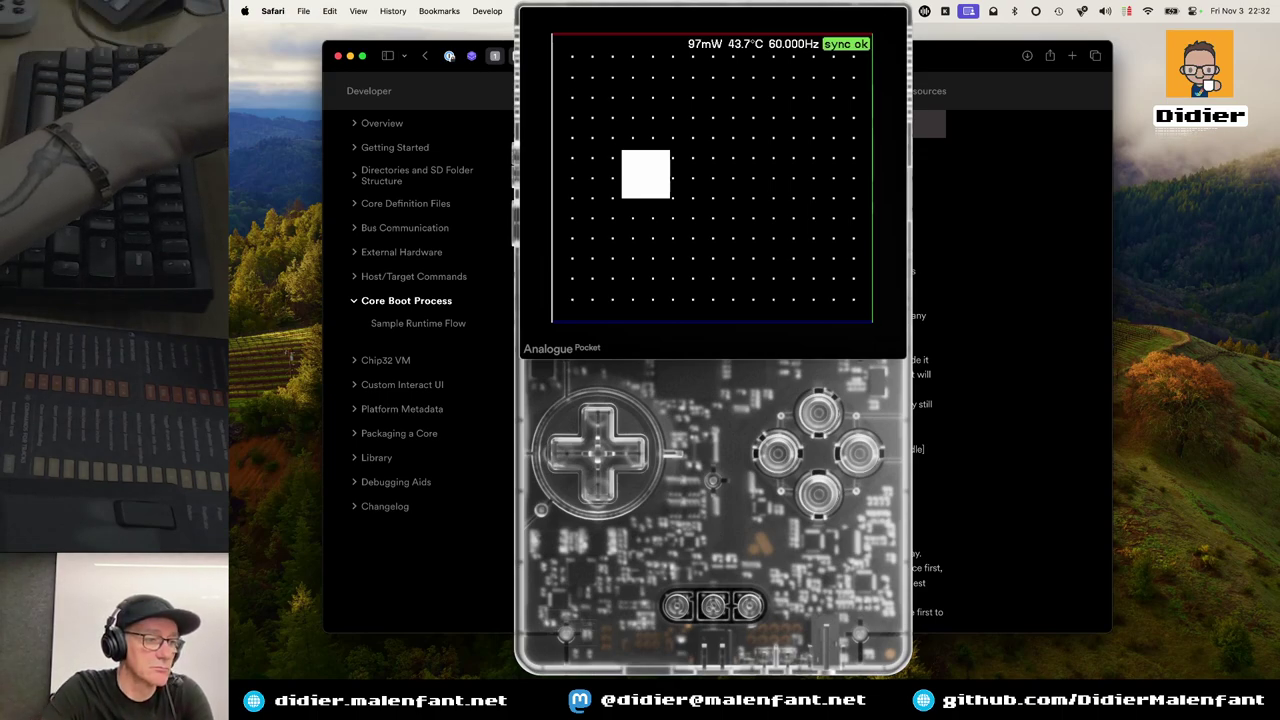
Switch to Signal Tap, check the core_bridge_cmd nodes in the instance setup, and return to the captured data
{"action": "key", "text": "super+Tab"}
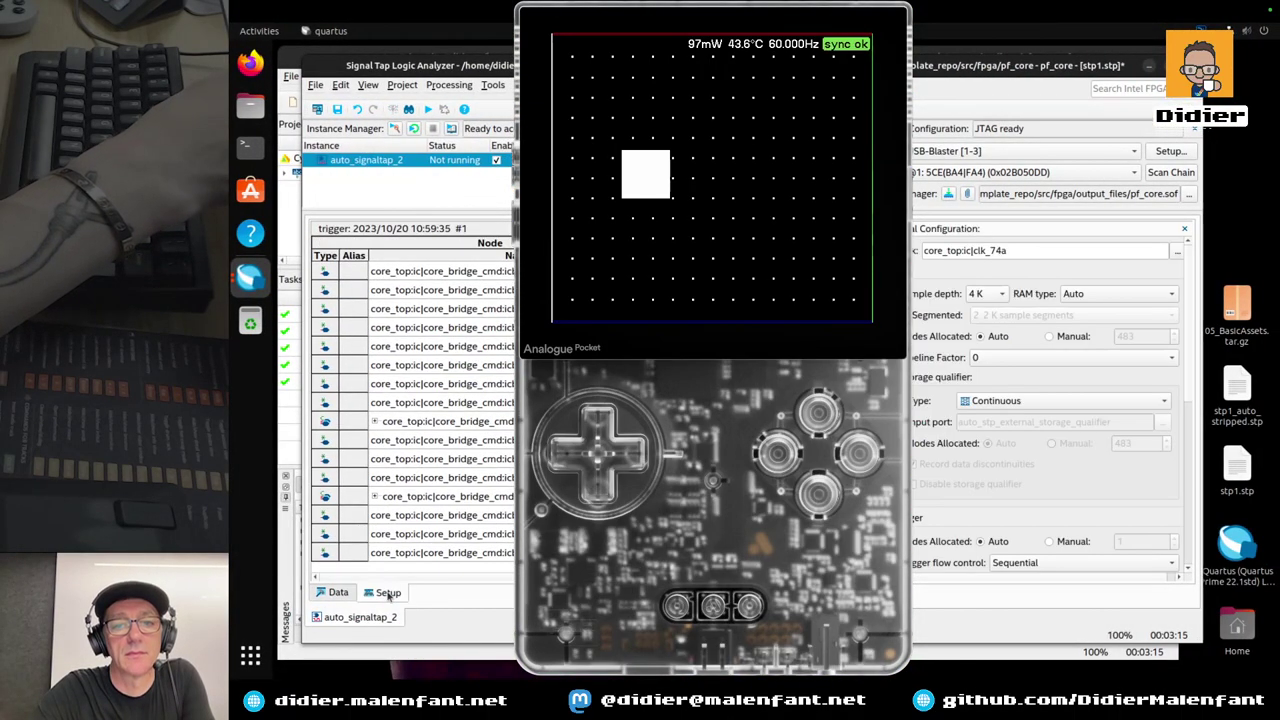
{"action": "left_click", "coordinate": [440, 552]}
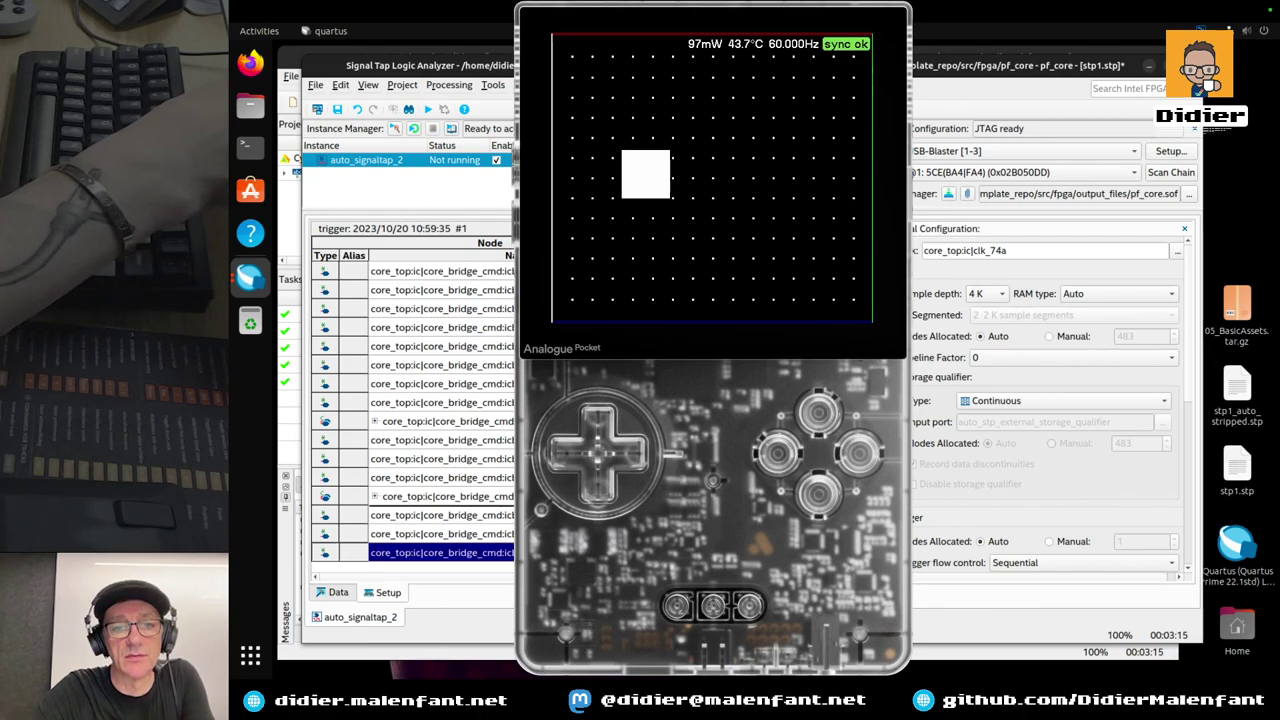
{"action": "key", "text": "Delete"}
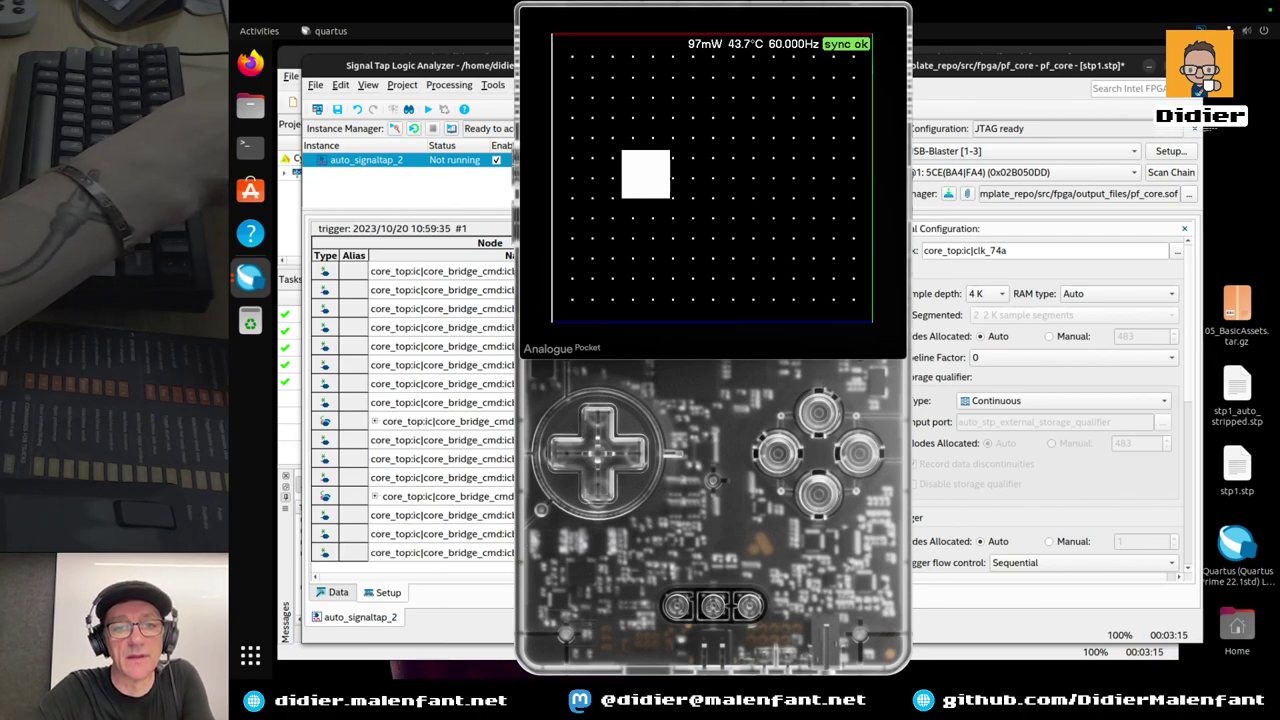
{"action": "left_click", "coordinate": [337, 593]}
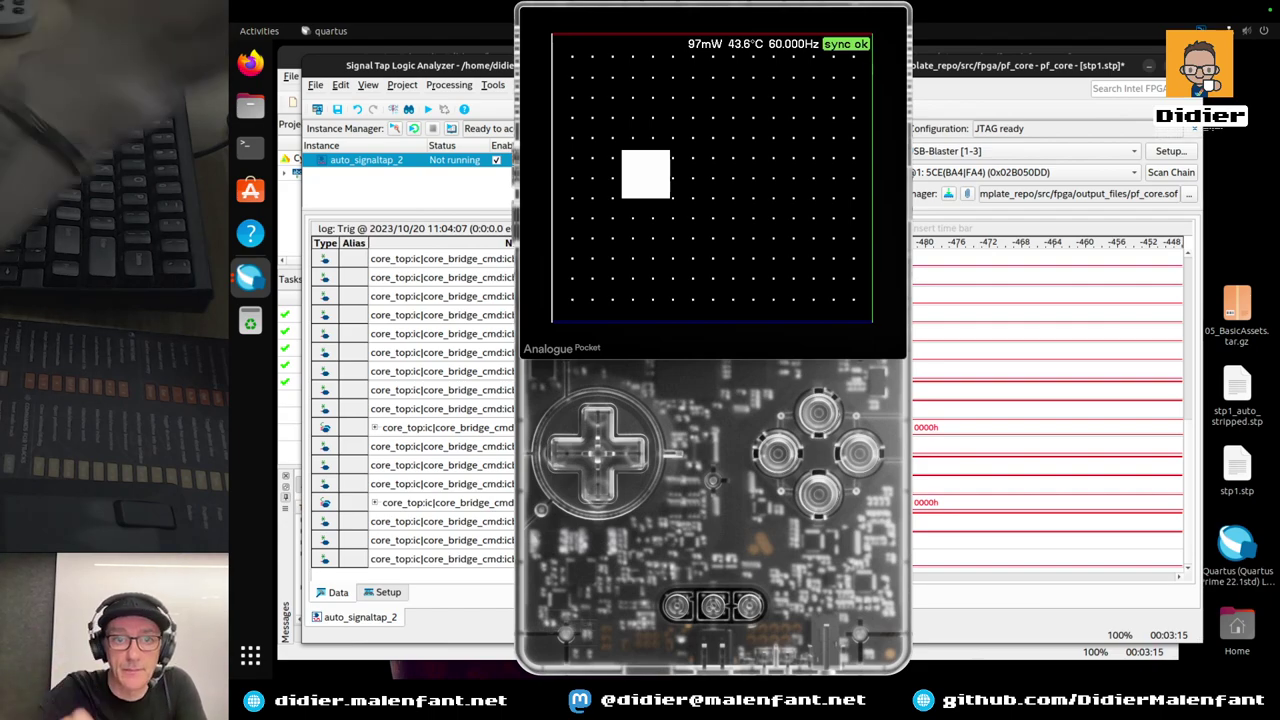
Switch to core_bridge_cmd.v in Nova, review the code up to the module ports, and select the savestate_supported port name on line 50
{"action": "key", "text": "ctrl+Left"}
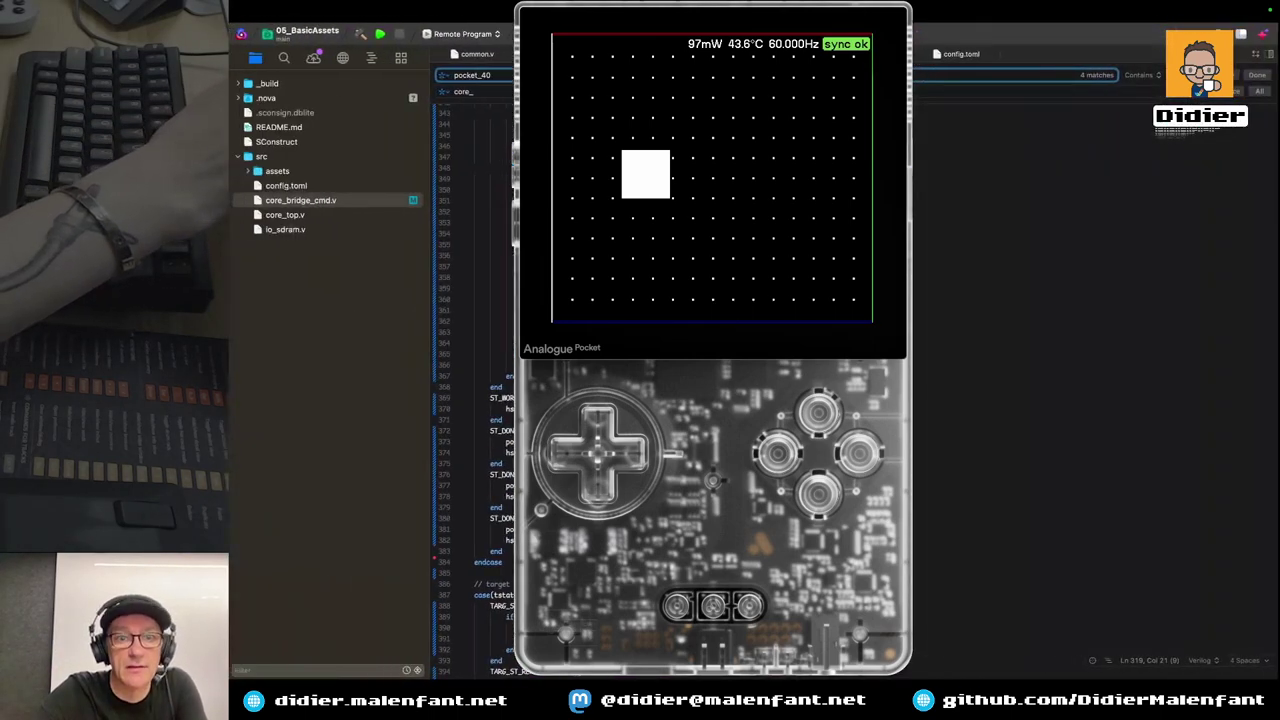
{"action": "key", "text": "Return"}
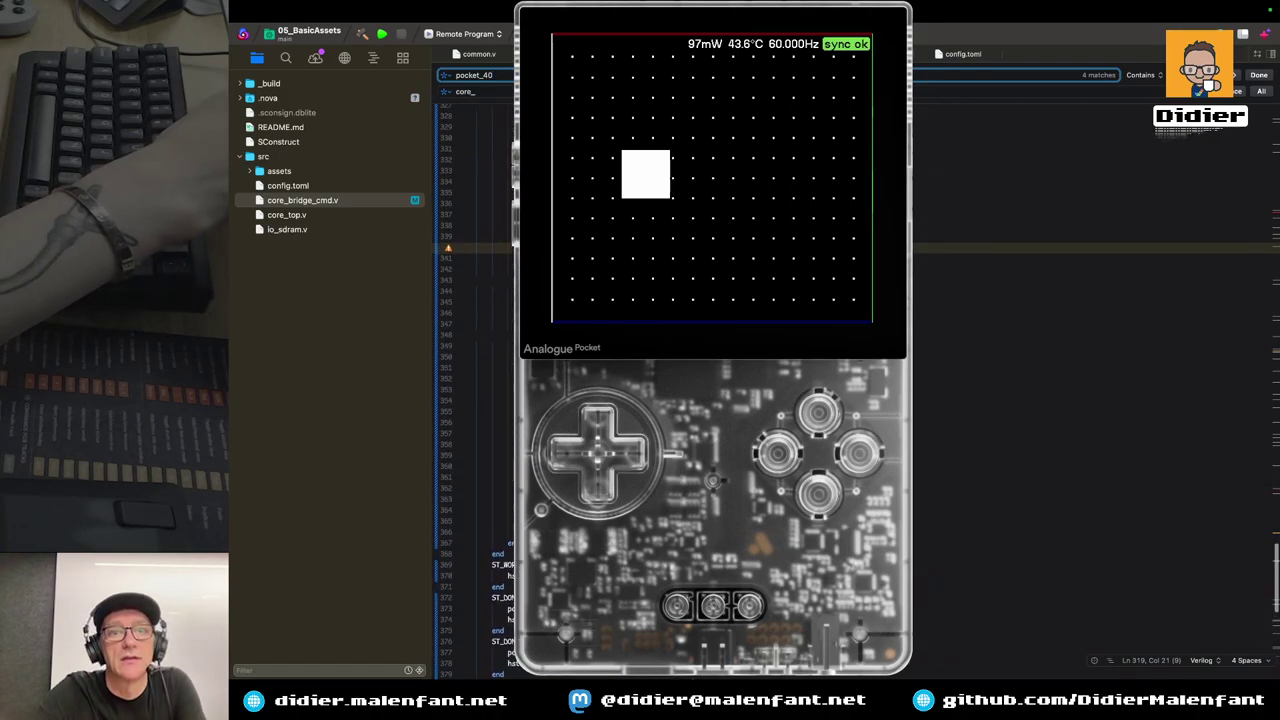
{"action": "scroll", "coordinate": [860, 390], "scroll_direction": "up", "scroll_amount": 3}
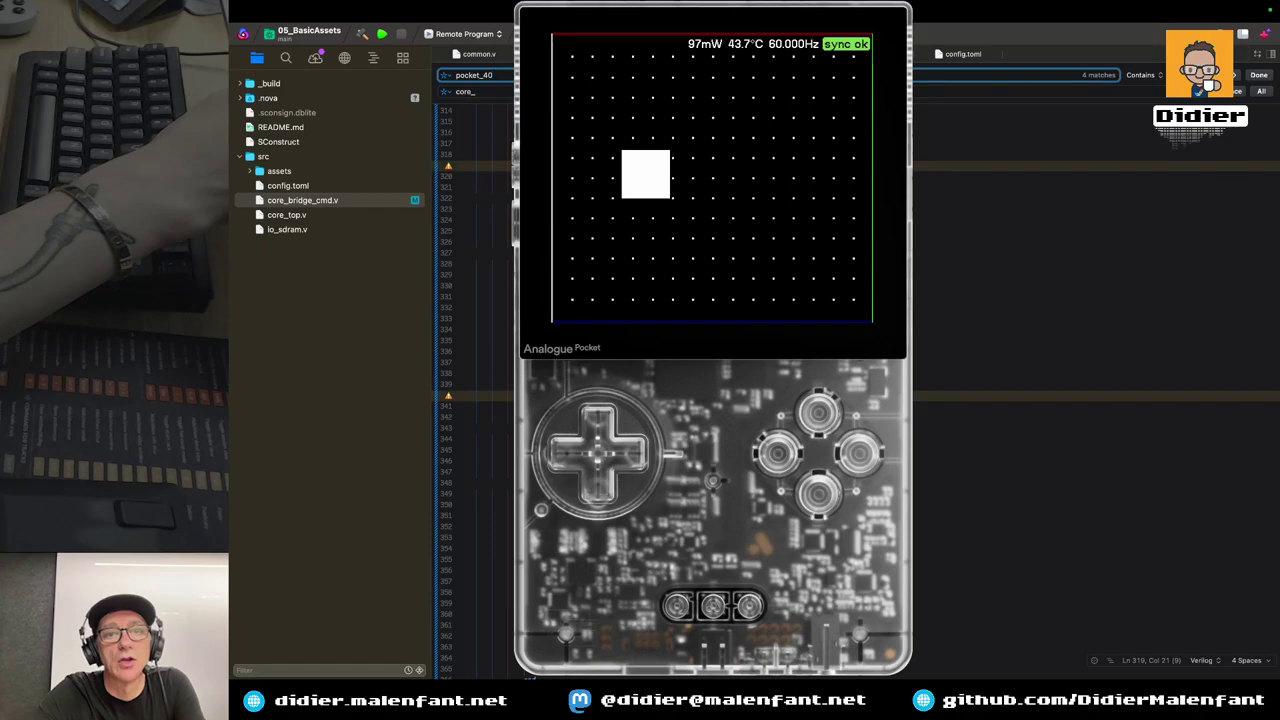
{"action": "scroll", "coordinate": [860, 390], "scroll_direction": "up", "scroll_amount": 10}
{"action": "scroll", "coordinate": [860, 390], "scroll_direction": "up", "scroll_amount": 15}
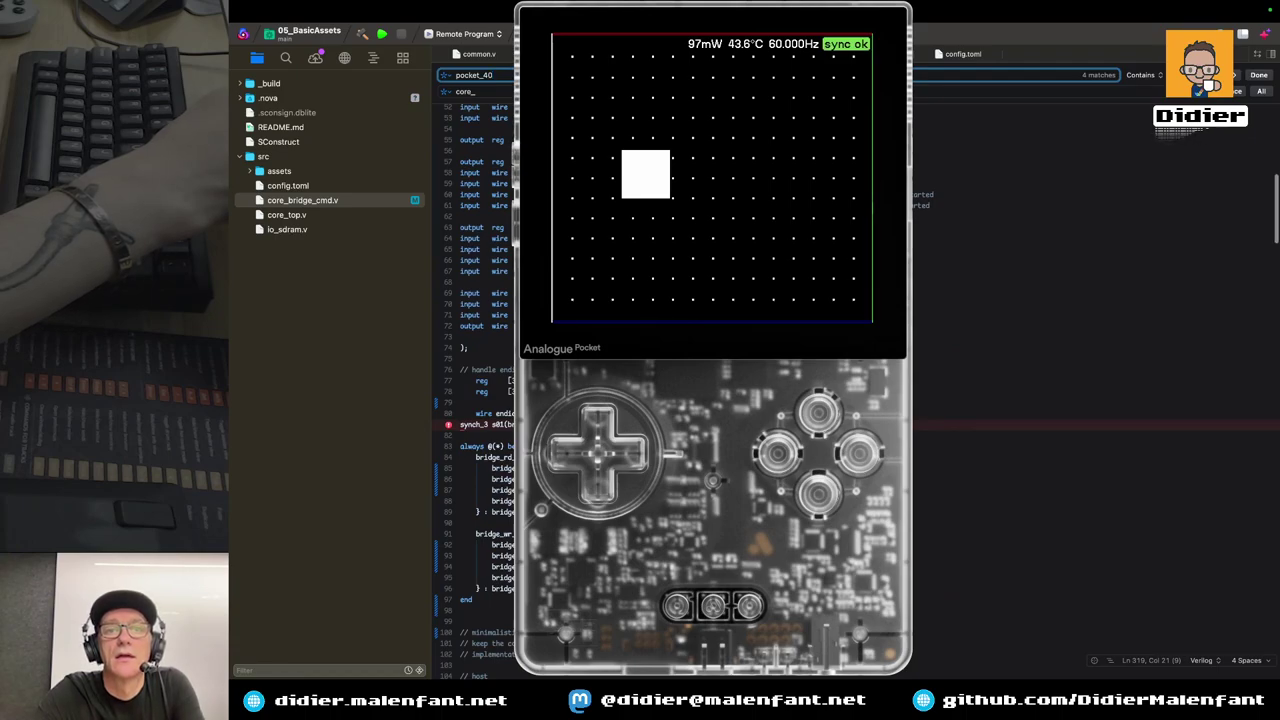
{"action": "scroll", "coordinate": [860, 390], "scroll_direction": "up", "scroll_amount": 4}
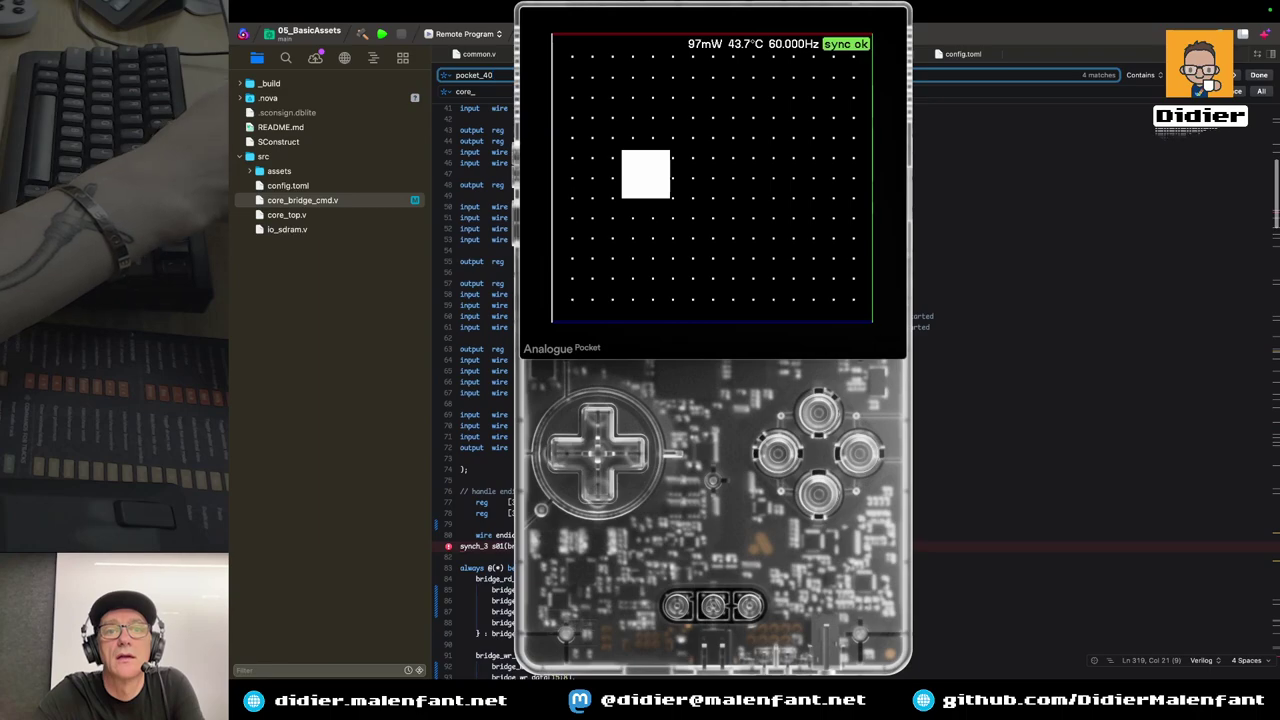
{"action": "left_click", "coordinate": [970, 196]}
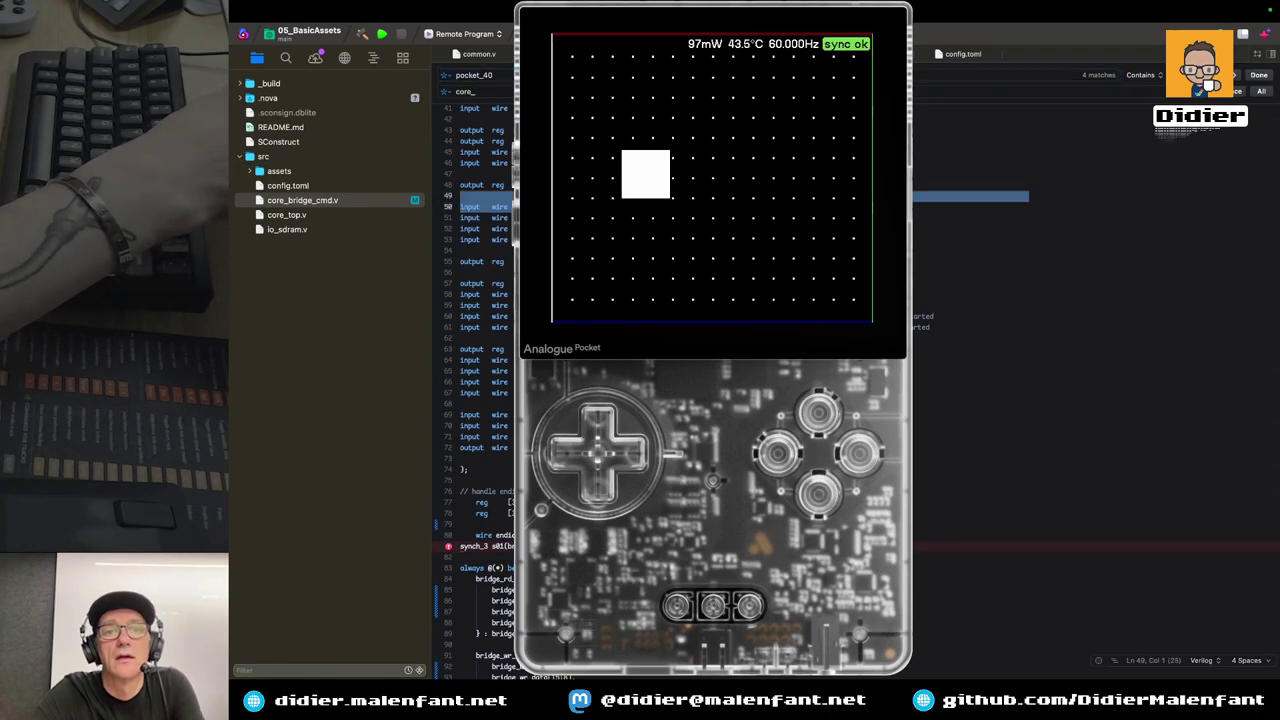
{"action": "left_click", "coordinate": [551, 207]}
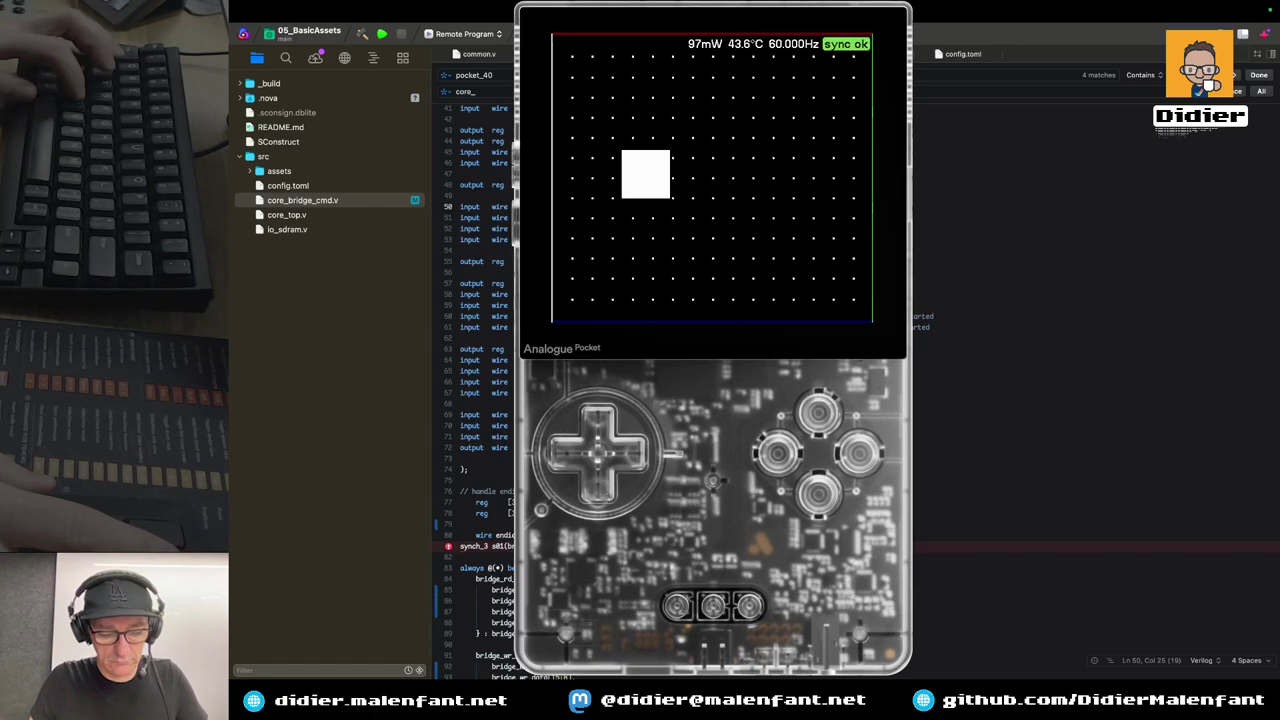
Search core_top.v for savestate_supported and examine its wire declaration and the bridge read case block above it
{"action": "left_click", "coordinate": [286, 214]}
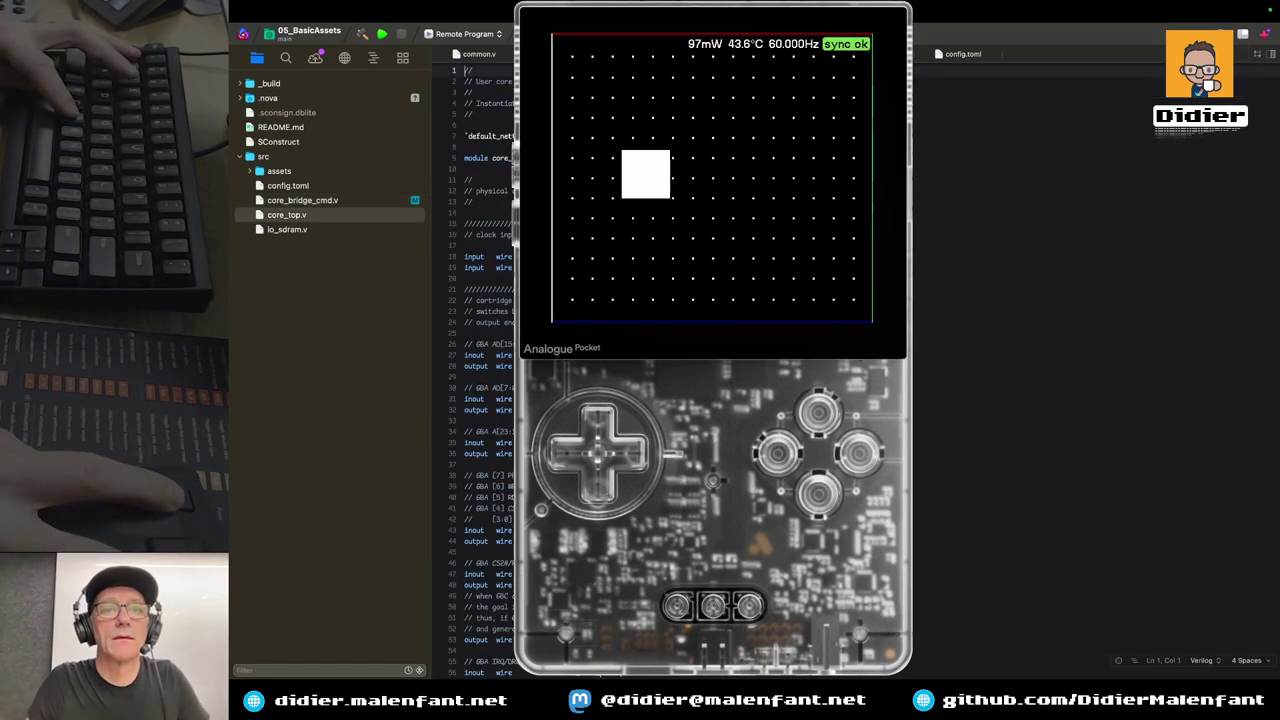
{"action": "key", "text": "super+f"}
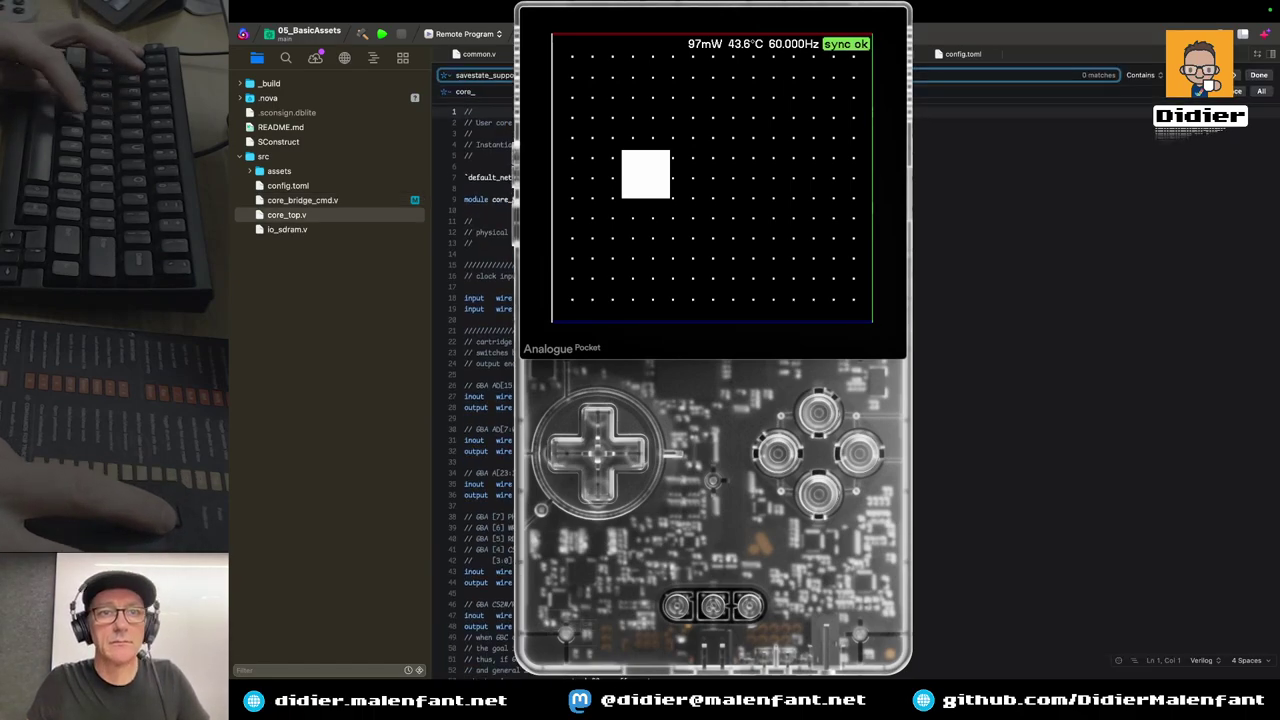
{"action": "key", "text": "Return"}
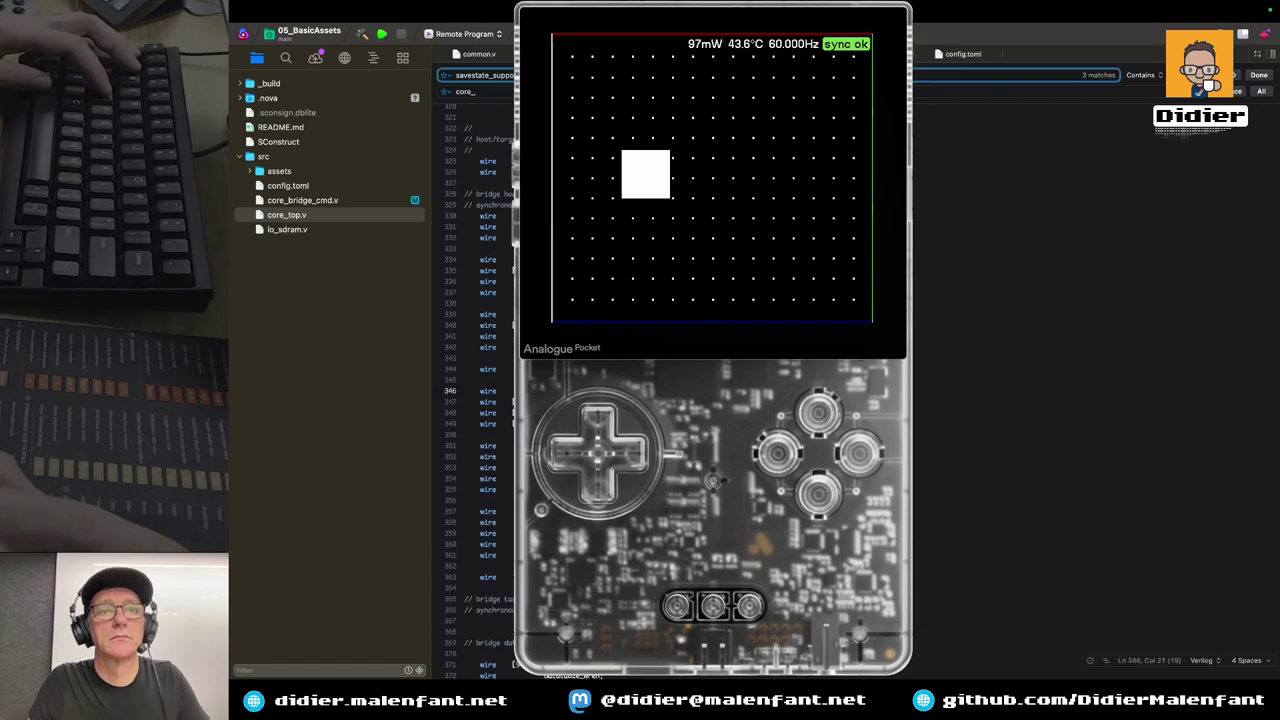
{"action": "scroll", "coordinate": [1235, 80], "scroll_direction": "up", "scroll_amount": 2}
{"action": "scroll", "coordinate": [1000, 380], "scroll_direction": "up", "scroll_amount": 6}
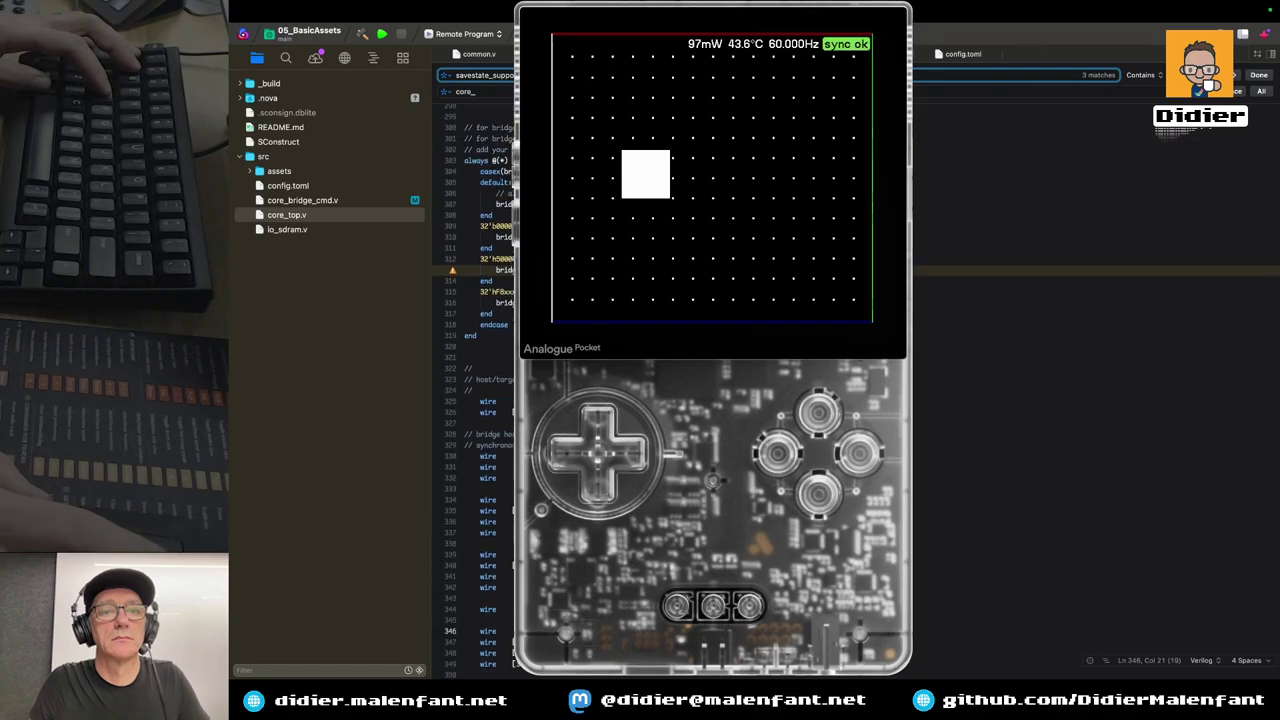
{"action": "scroll", "coordinate": [1000, 380], "scroll_direction": "up", "scroll_amount": 4}
{"action": "scroll", "coordinate": [1000, 380], "scroll_direction": "up", "scroll_amount": 2}
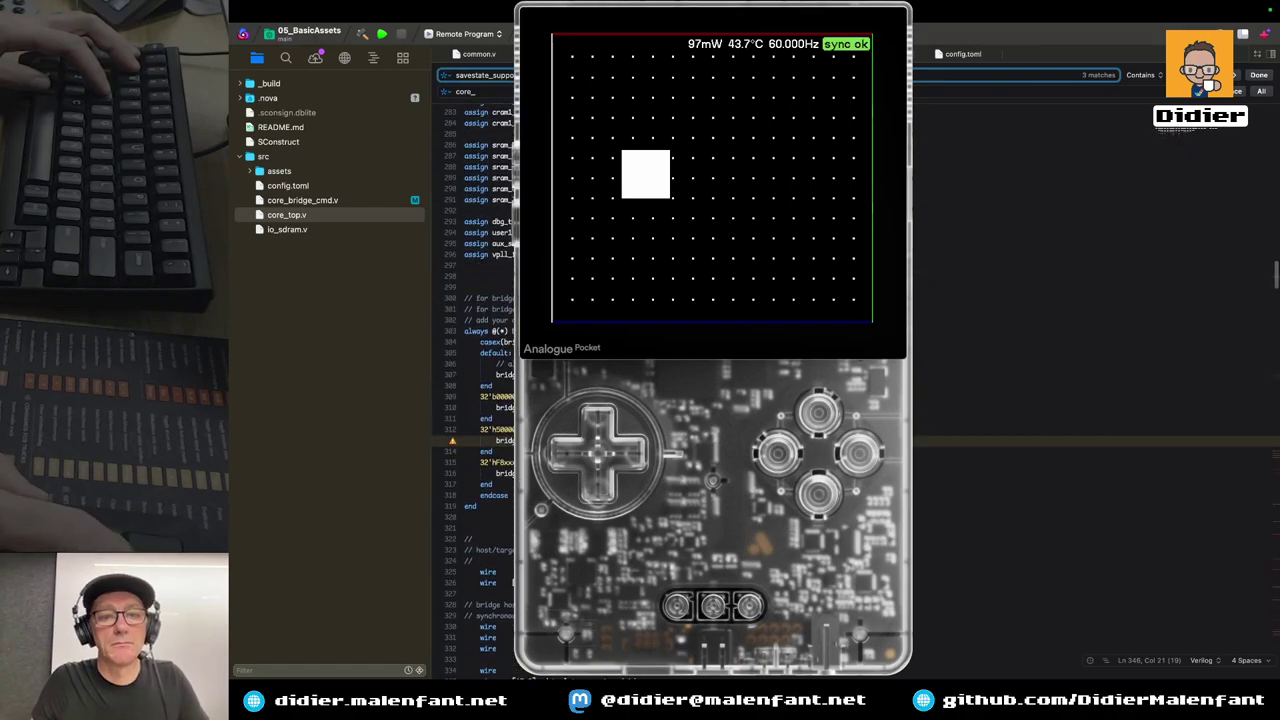
Compare the savestate_supported connection in the core_bridge_cmd instance with its wire declaration in core_top.v
{"action": "key", "text": "super+g"}
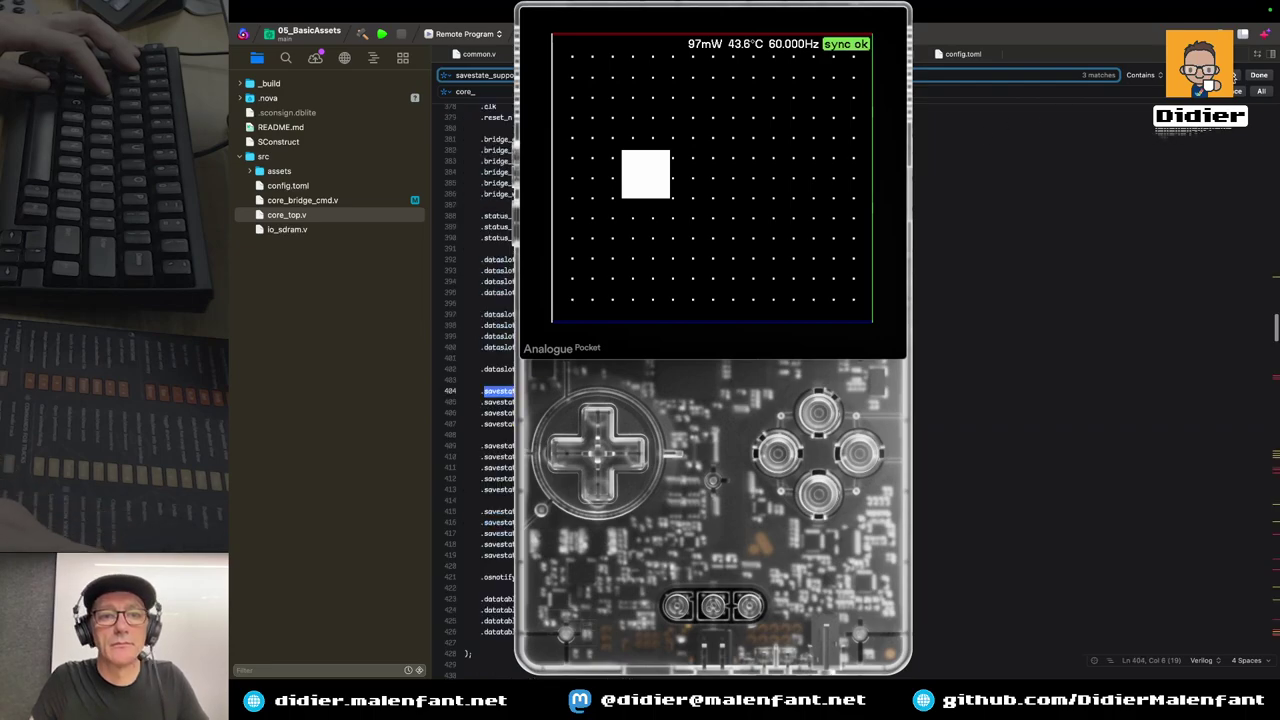
{"action": "key", "text": "super+g"}
{"action": "scroll", "coordinate": [1136, 167], "scroll_direction": "up", "scroll_amount": 2}
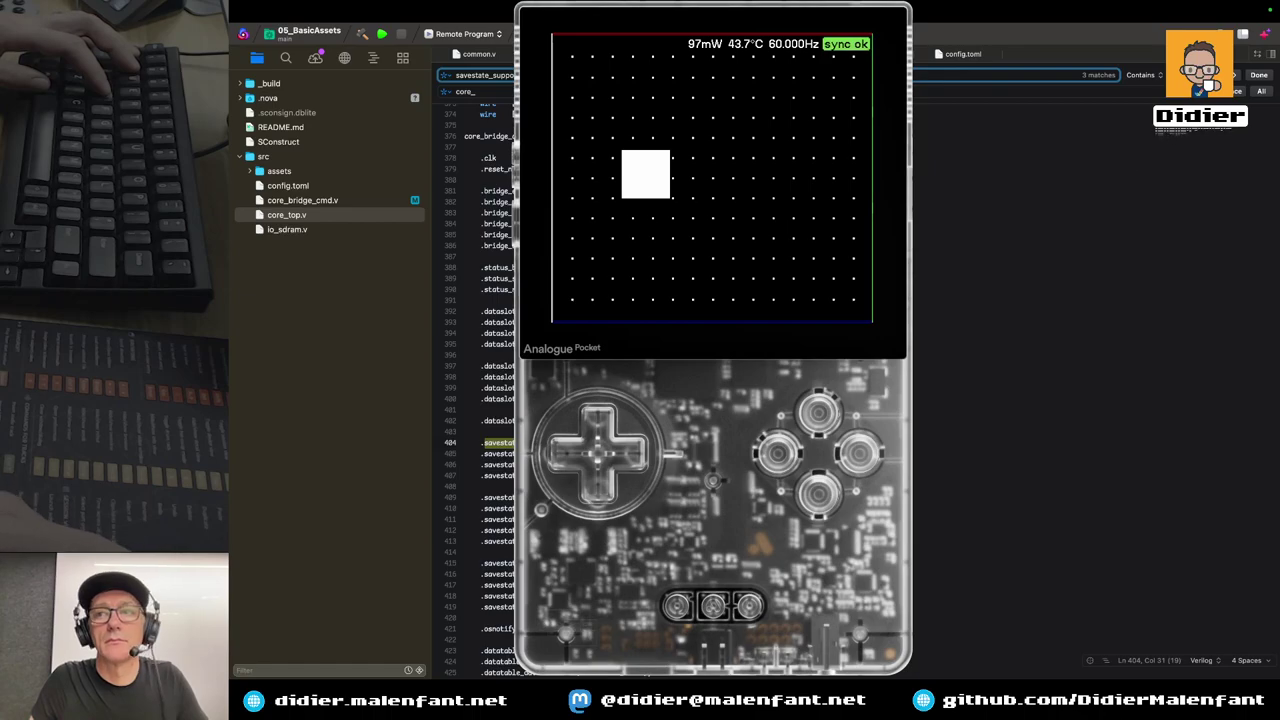
{"action": "key", "text": "super+shift+g"}
{"action": "scroll", "coordinate": [920, 258], "scroll_direction": "up", "scroll_amount": 2}
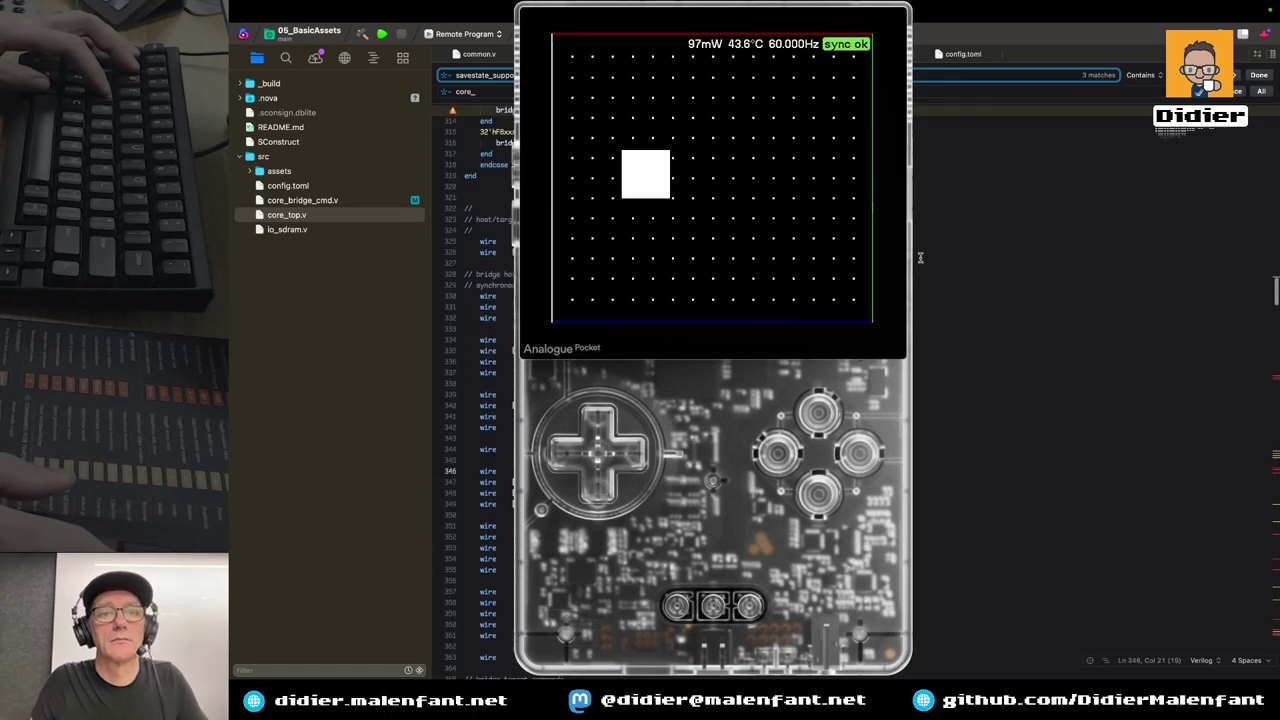
{"action": "scroll", "coordinate": [920, 258], "scroll_direction": "up", "scroll_amount": 5}
{"action": "scroll", "coordinate": [920, 258], "scroll_direction": "up", "scroll_amount": 6}
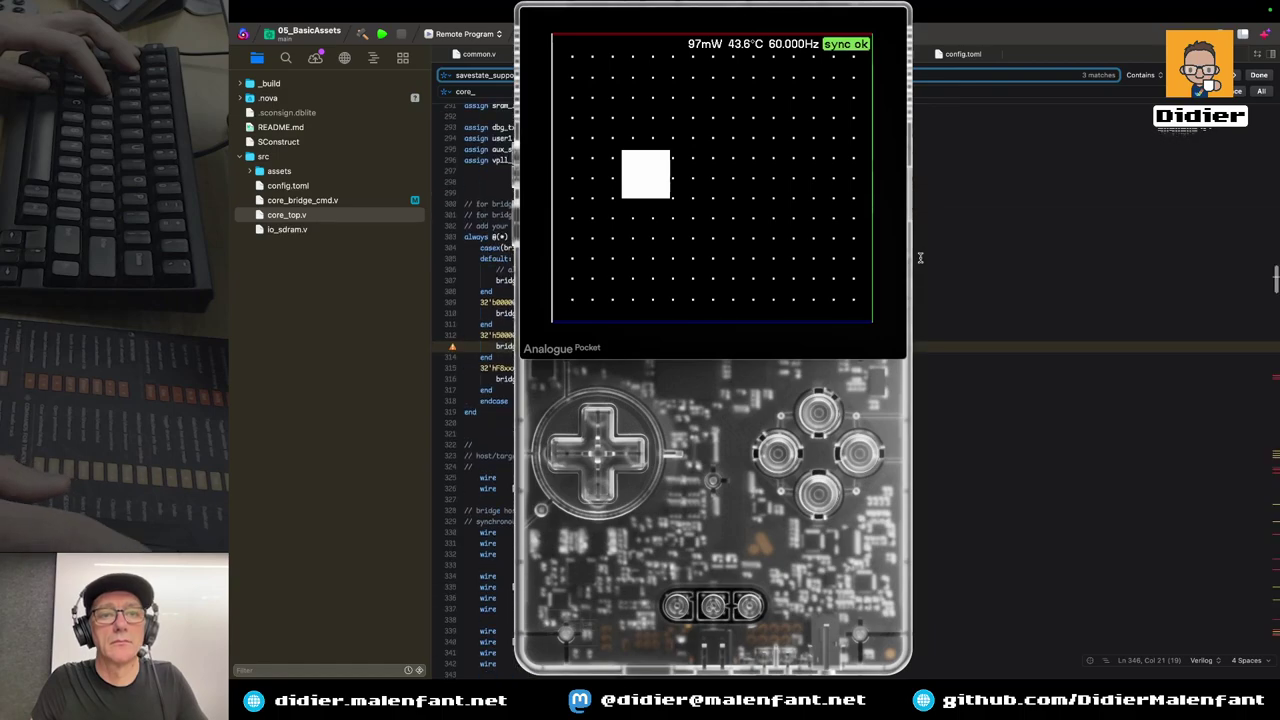
{"action": "scroll", "coordinate": [920, 258], "scroll_direction": "down", "scroll_amount": 10}
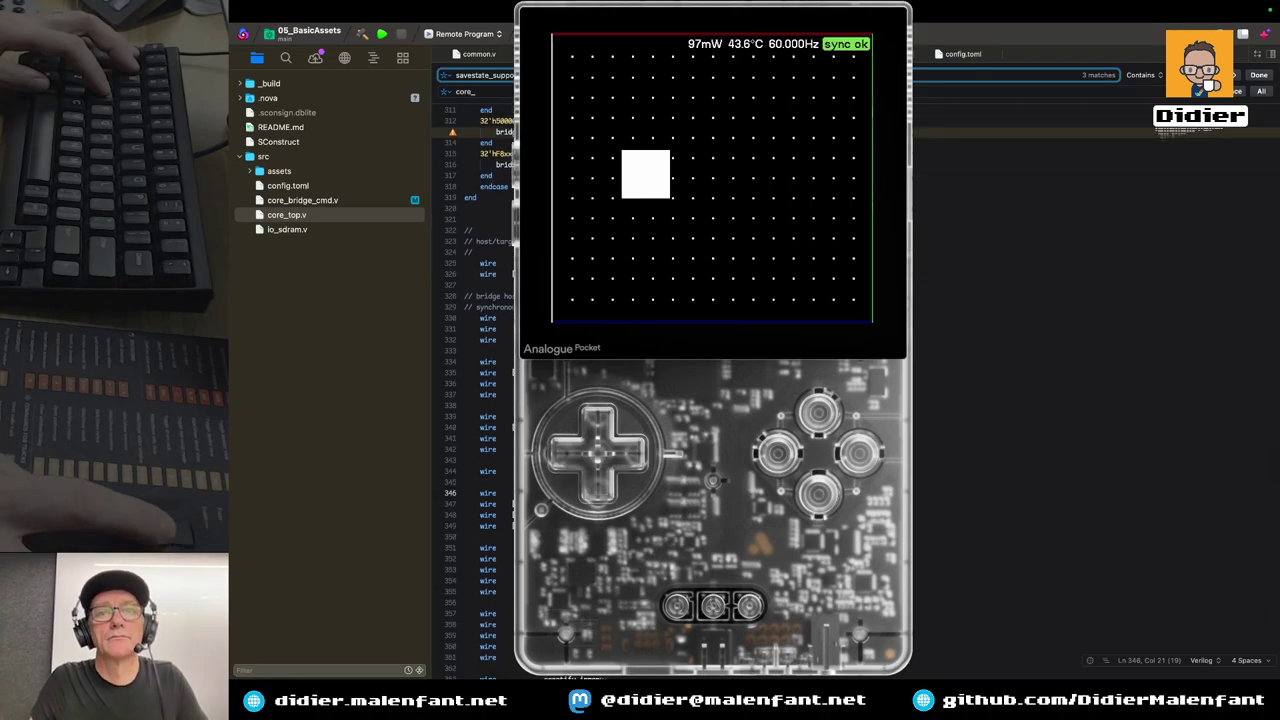
Recheck the core_bridge_cmd.v ports and core_top.v from its first line through the savestate_supported wire to the core_bridge_cmd instance
{"action": "left_click", "coordinate": [302, 200]}
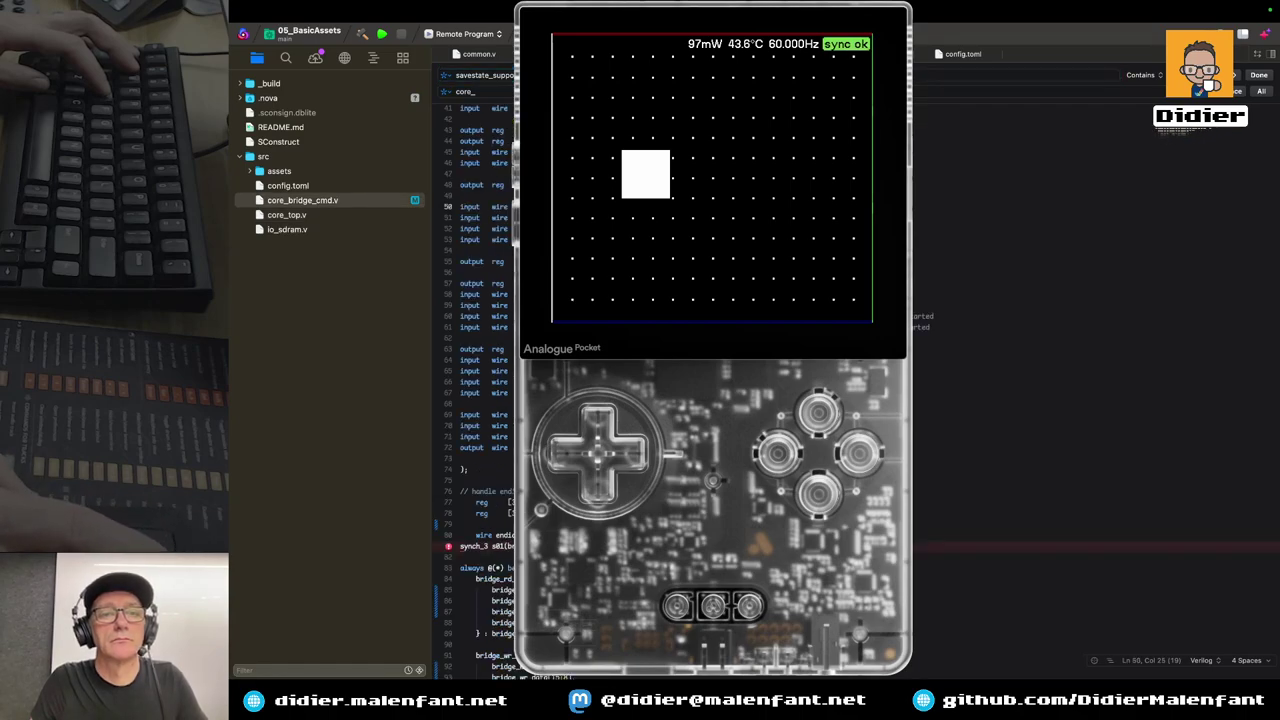
{"action": "left_click", "coordinate": [286, 214]}
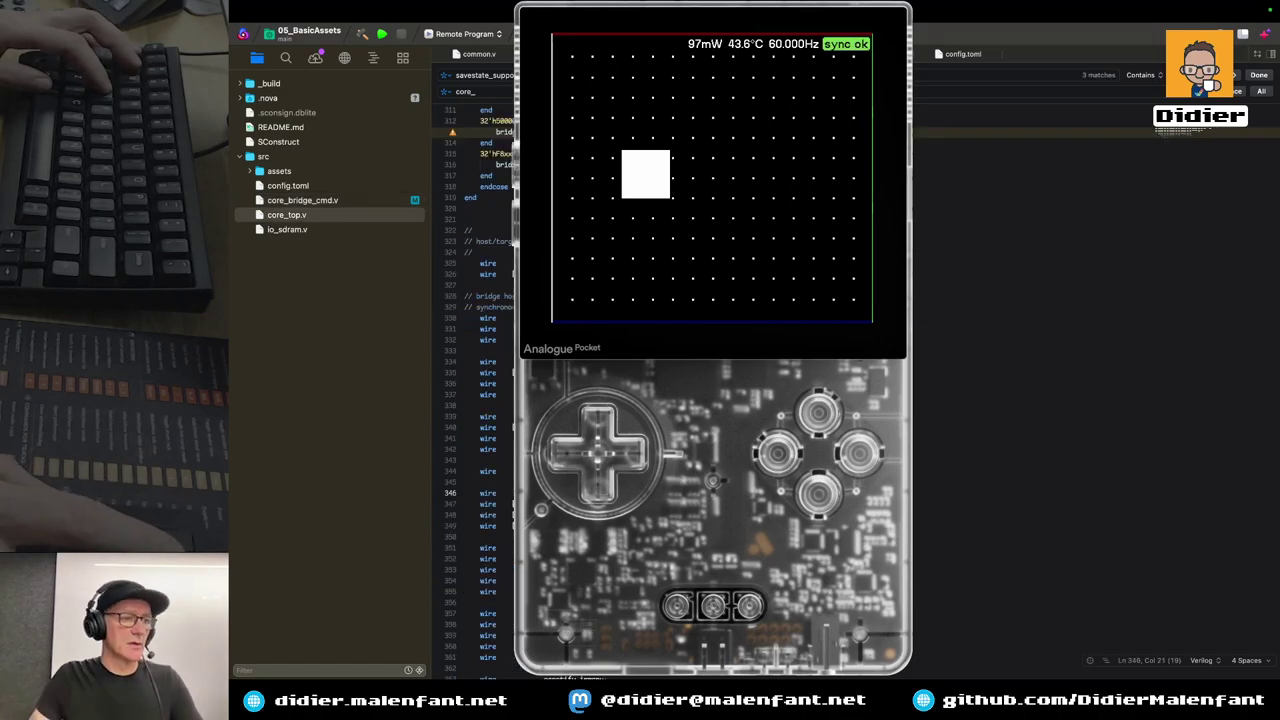
{"action": "scroll", "coordinate": [856, 380], "scroll_direction": "up", "scroll_amount": 1}
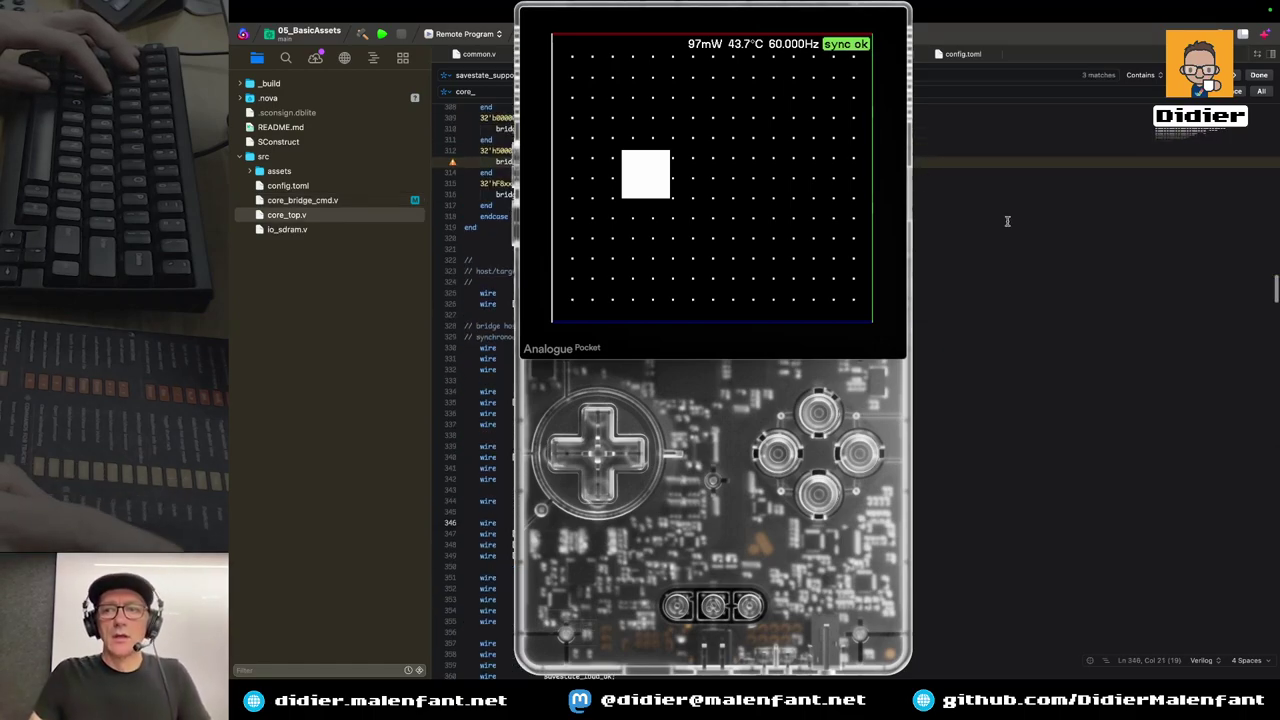
{"action": "left_click_drag", "start_coordinate": [1276, 287], "coordinate": [1263, 107]}
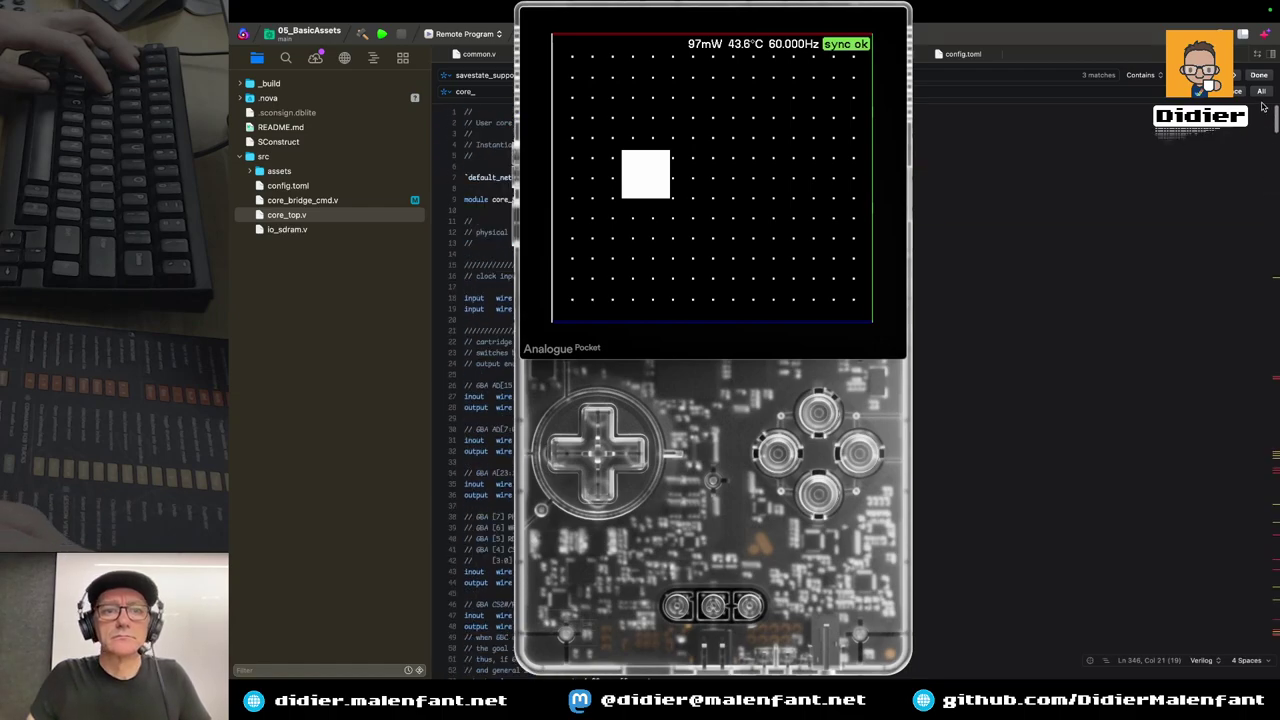
{"action": "scroll", "coordinate": [1262, 126], "scroll_direction": "down", "scroll_amount": 10}
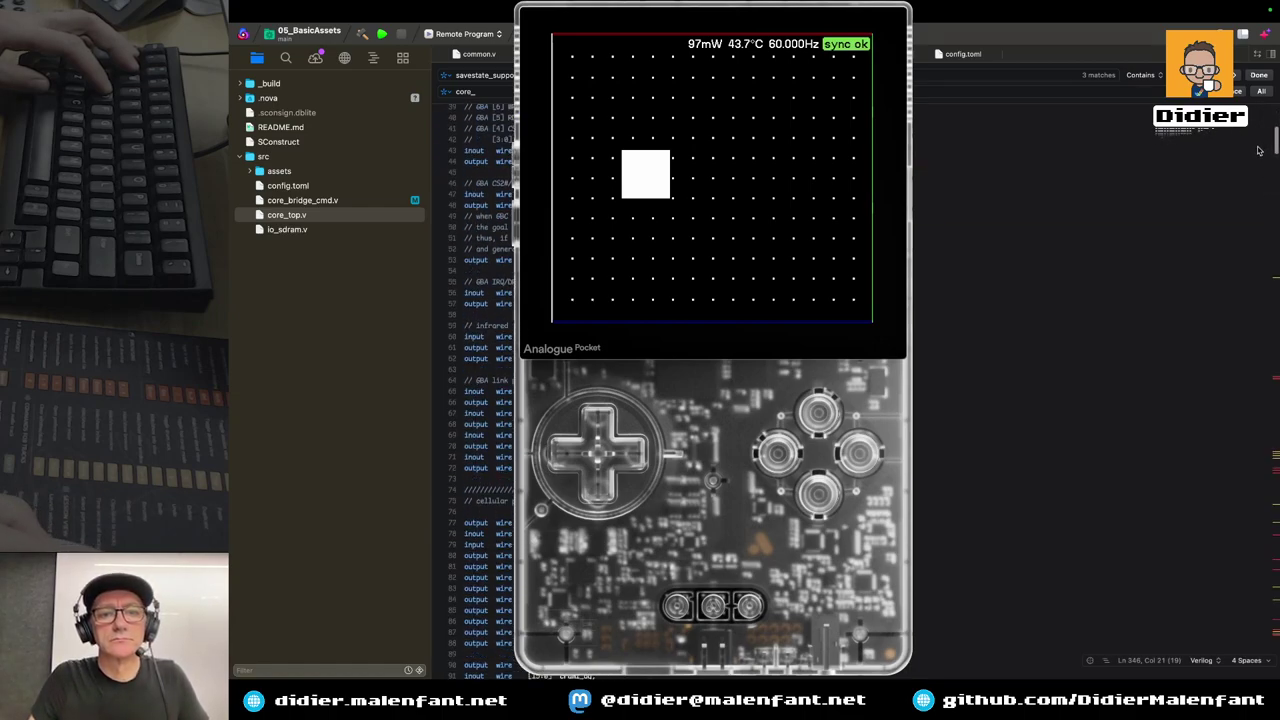
{"action": "left_click", "coordinate": [1236, 78]}
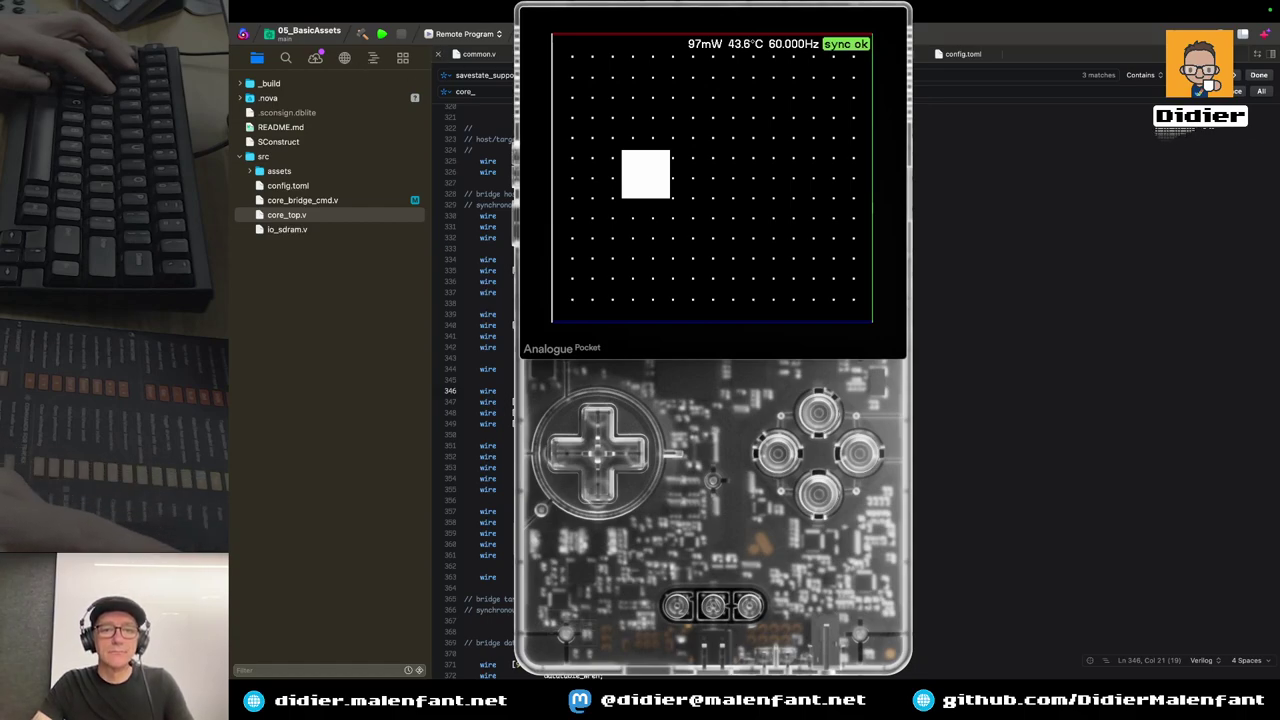
{"action": "scroll", "coordinate": [470, 400], "scroll_direction": "down", "scroll_amount": 1}
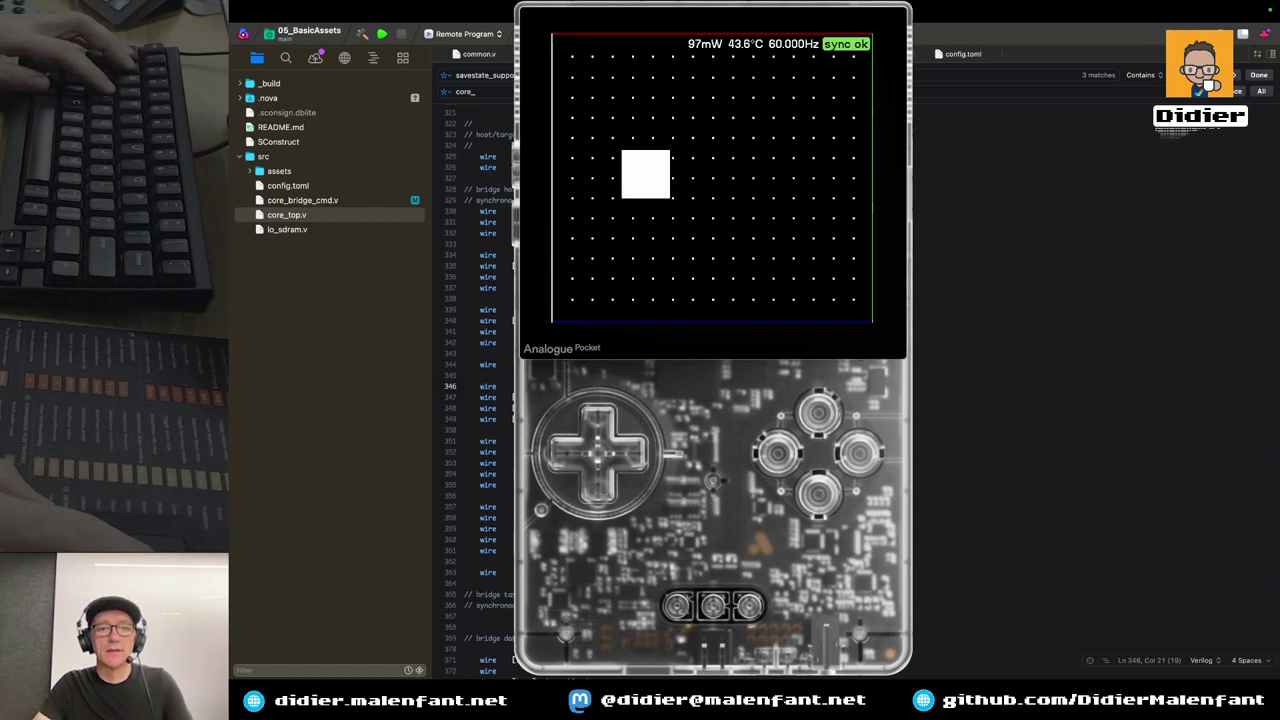
{"action": "scroll", "coordinate": [480, 400], "scroll_direction": "down", "scroll_amount": 5}
{"action": "scroll", "coordinate": [480, 400], "scroll_direction": "up", "scroll_amount": 1}
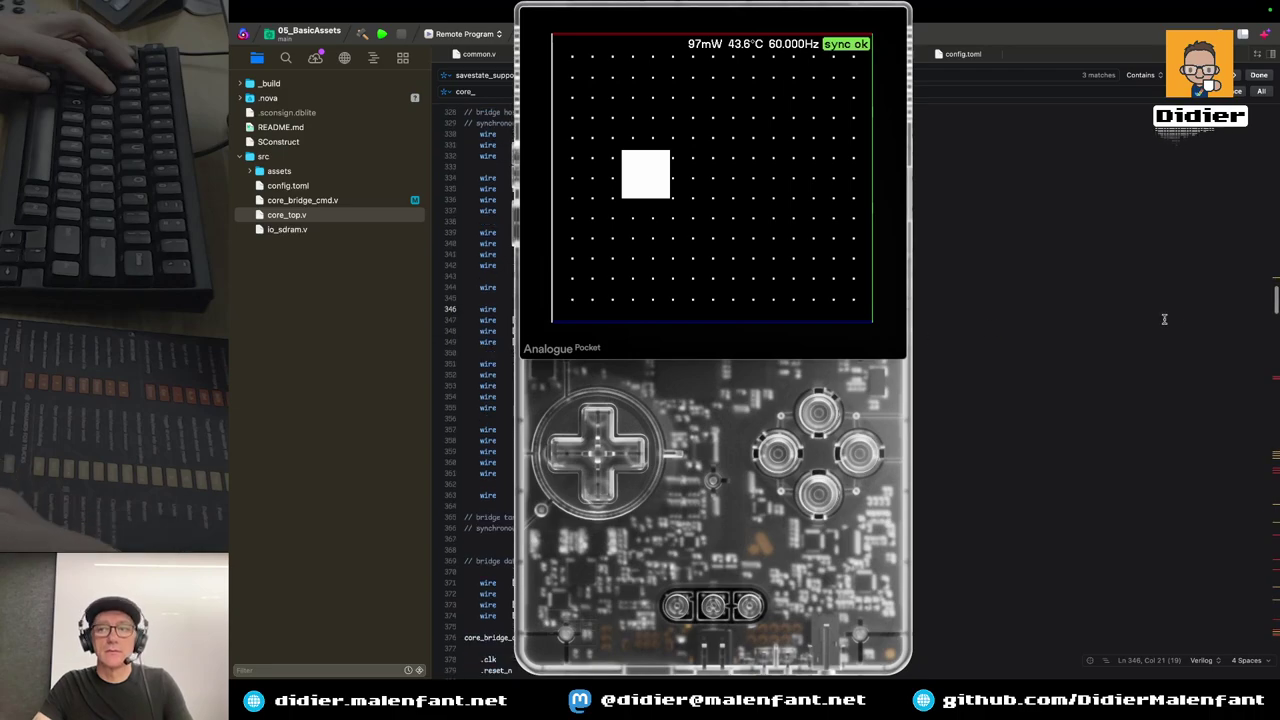
{"action": "left_click_drag", "start_coordinate": [1274, 306], "coordinate": [1272, 319]}
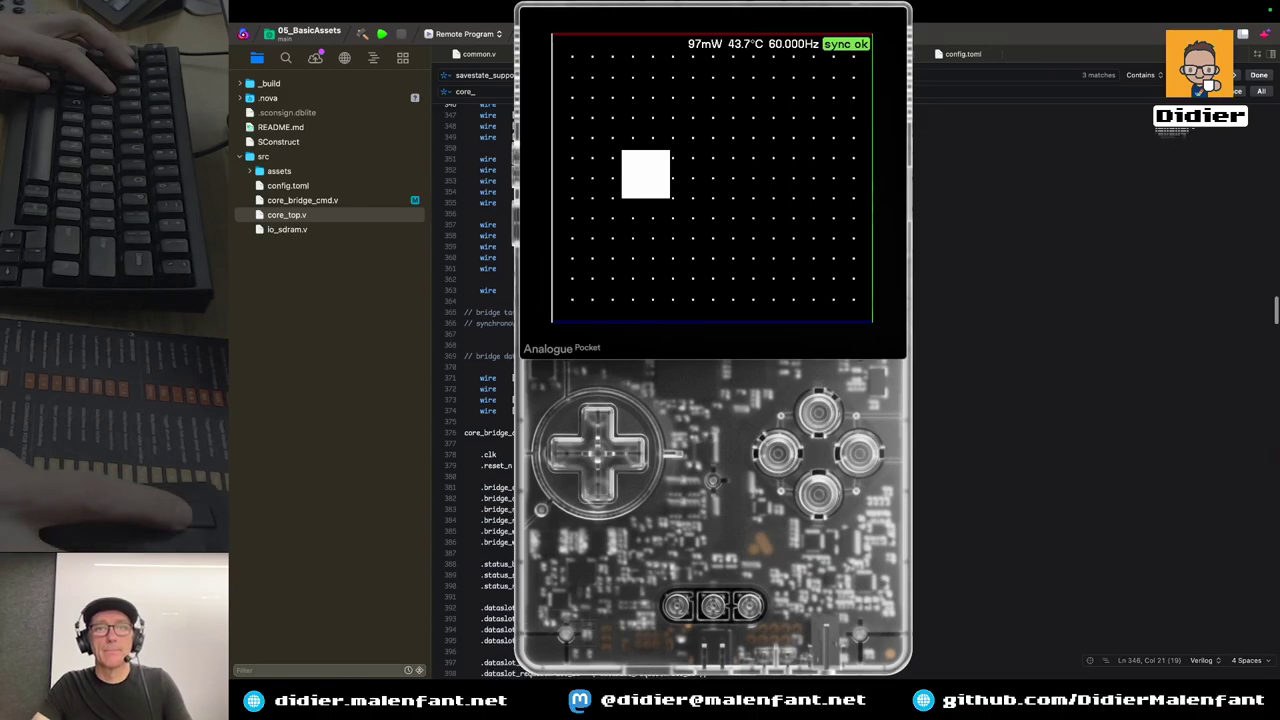
Return to core_bridge_cmd.v and find where savestate_supported is used on line 319
{"action": "key", "text": "ctrl+Tab"}
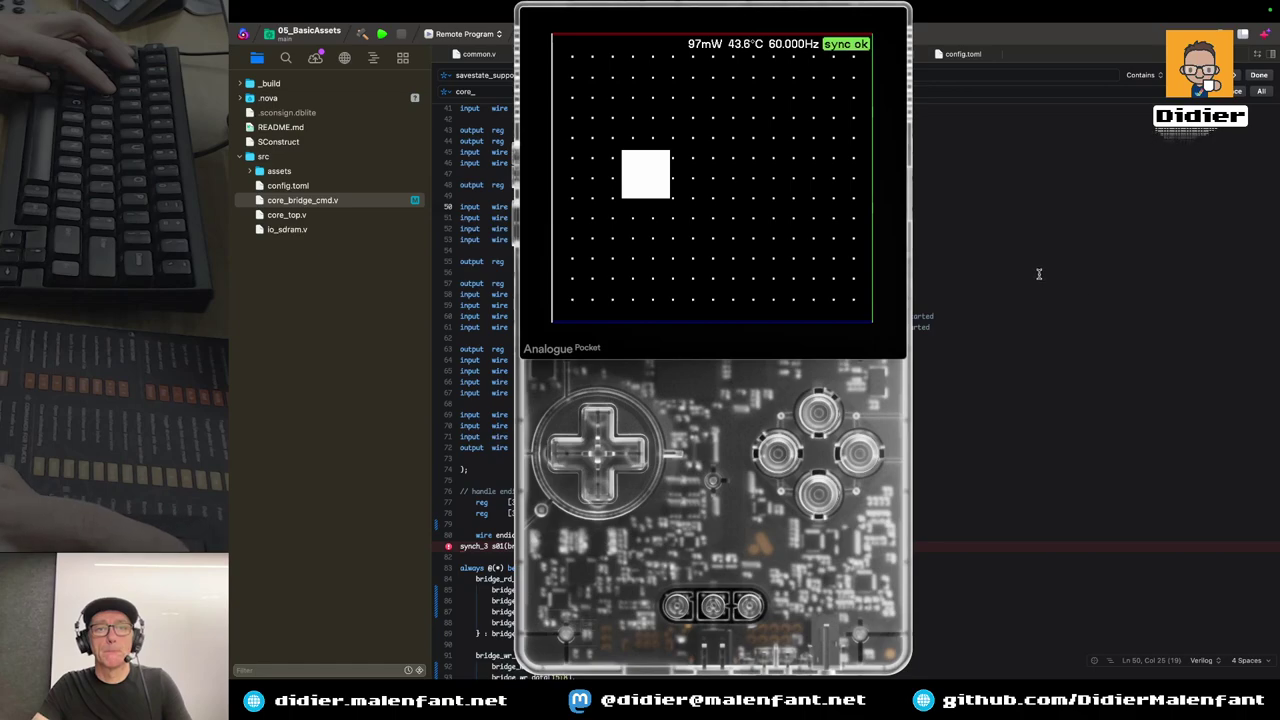
{"action": "key", "text": "Return"}
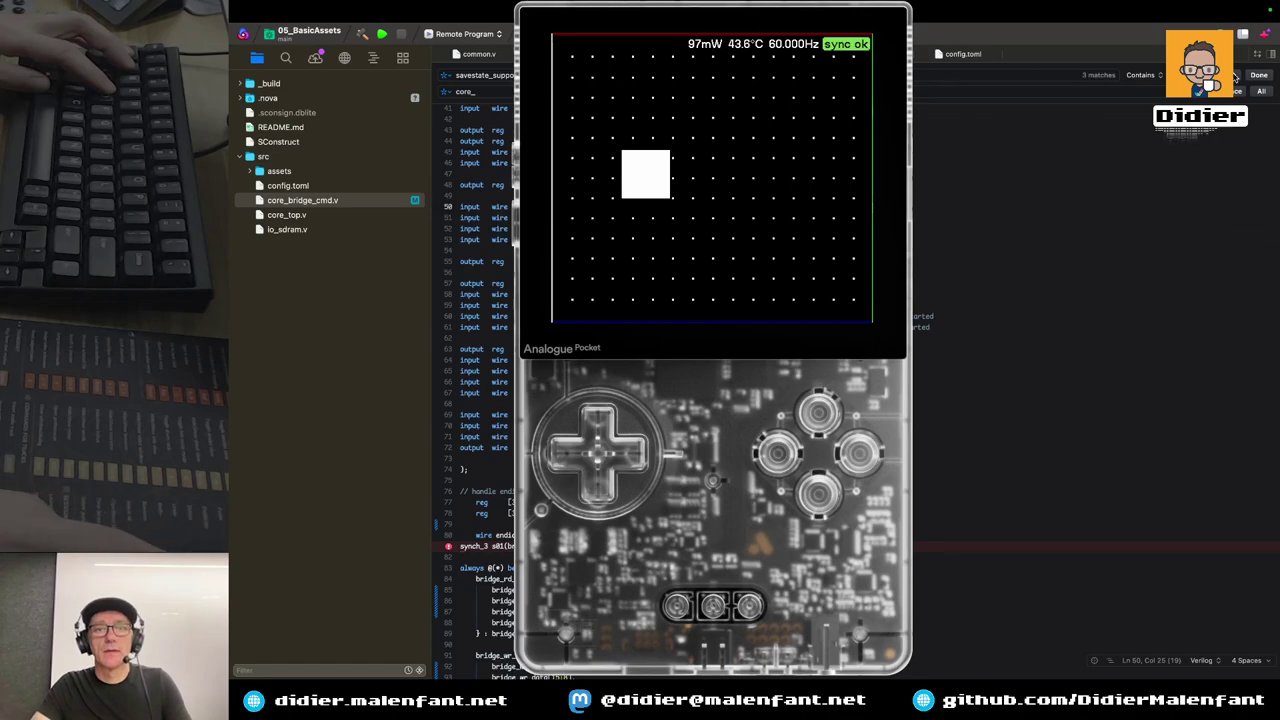
{"action": "key", "text": "Return"}
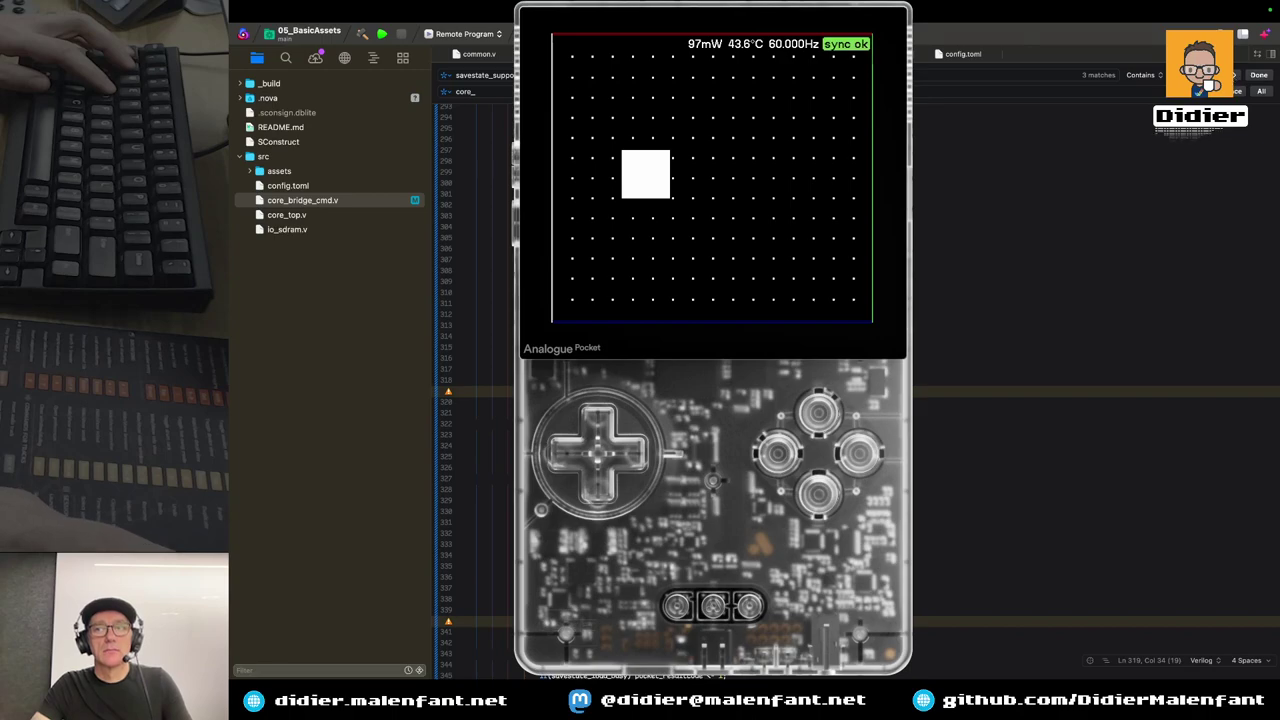
Find the savestate_supported port in core_bridge_cmd.v and return to the core_bridge_cmd instance in core_top.v
{"action": "key", "text": "Return"}
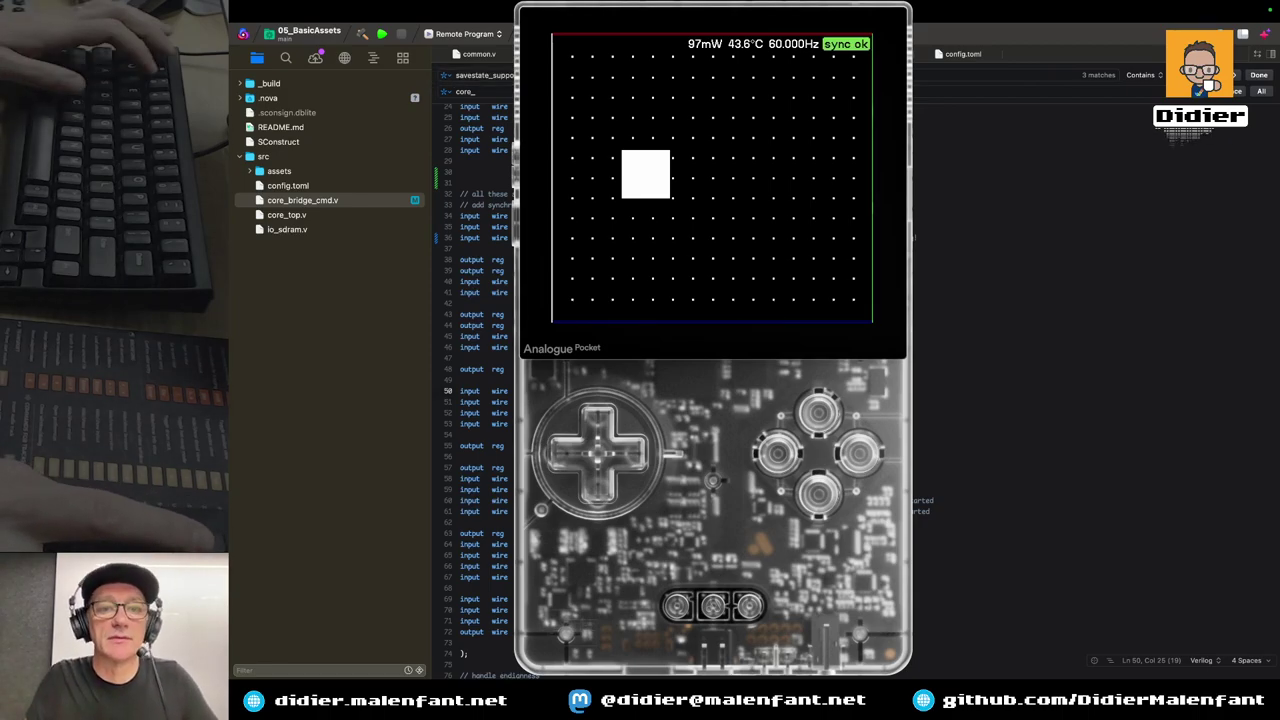
{"action": "key", "text": "ctrl+Tab"}
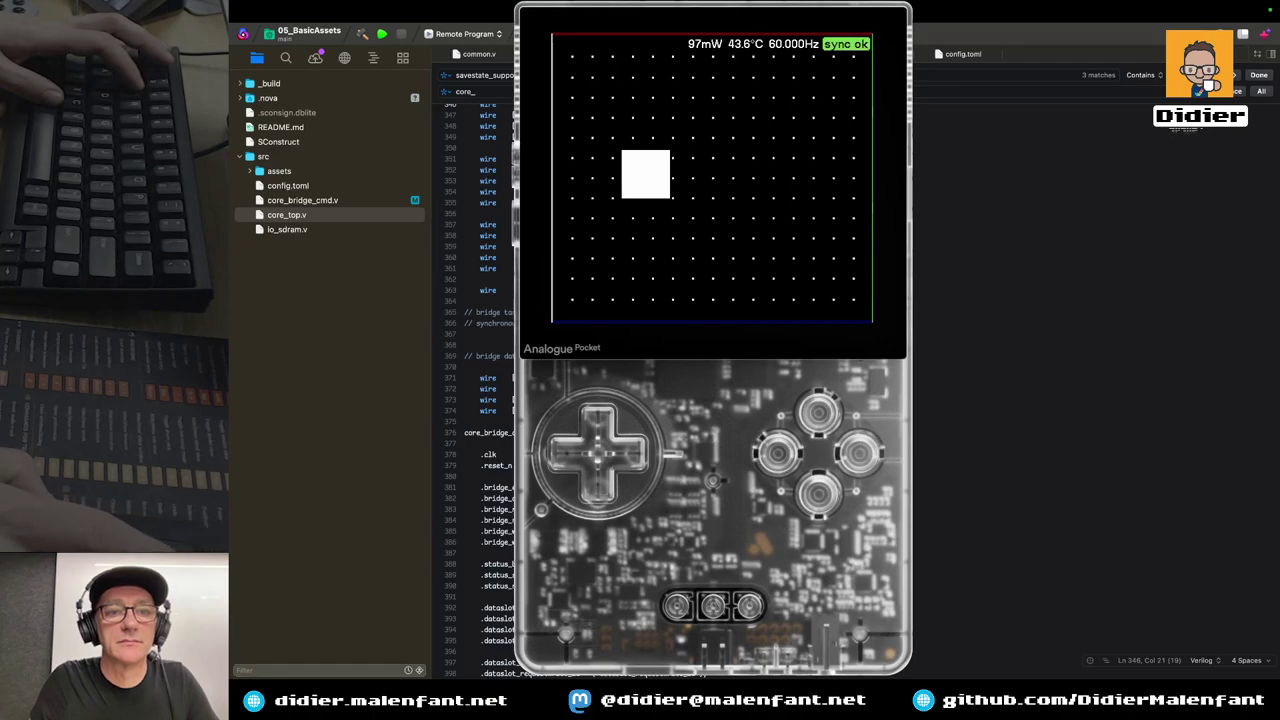
{"action": "scroll", "coordinate": [480, 400], "scroll_direction": "up", "scroll_amount": 1}
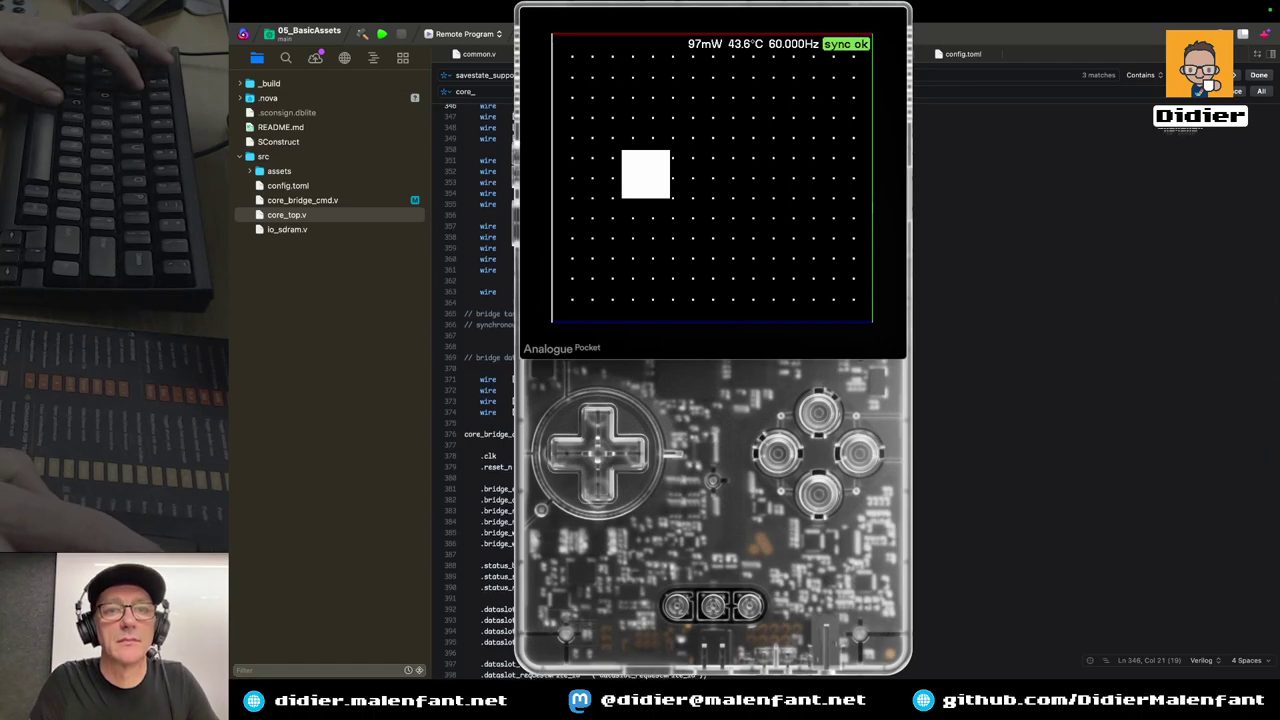
Insert two blank lines above the core_bridge_cmd instance in core_top.v
{"action": "left_click", "coordinate": [470, 412]}
{"action": "key", "text": "Down"}
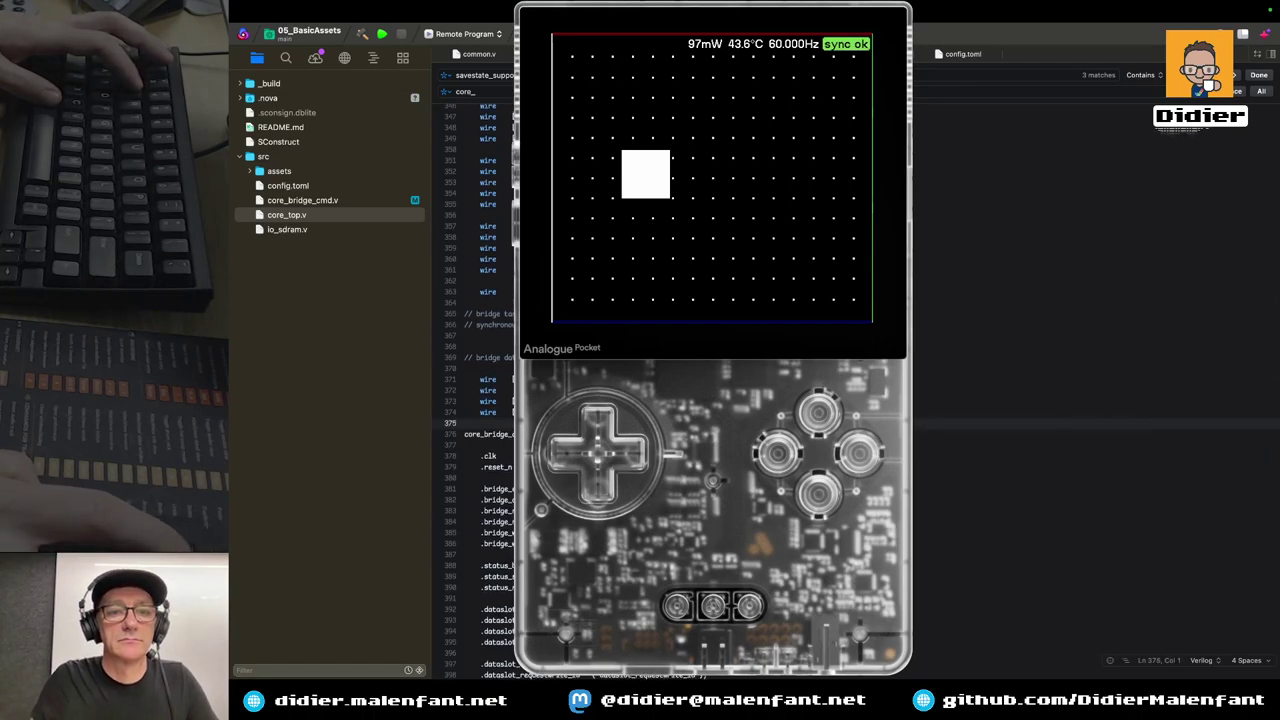
{"action": "key", "text": "Return"}
{"action": "key", "text": "Return"}
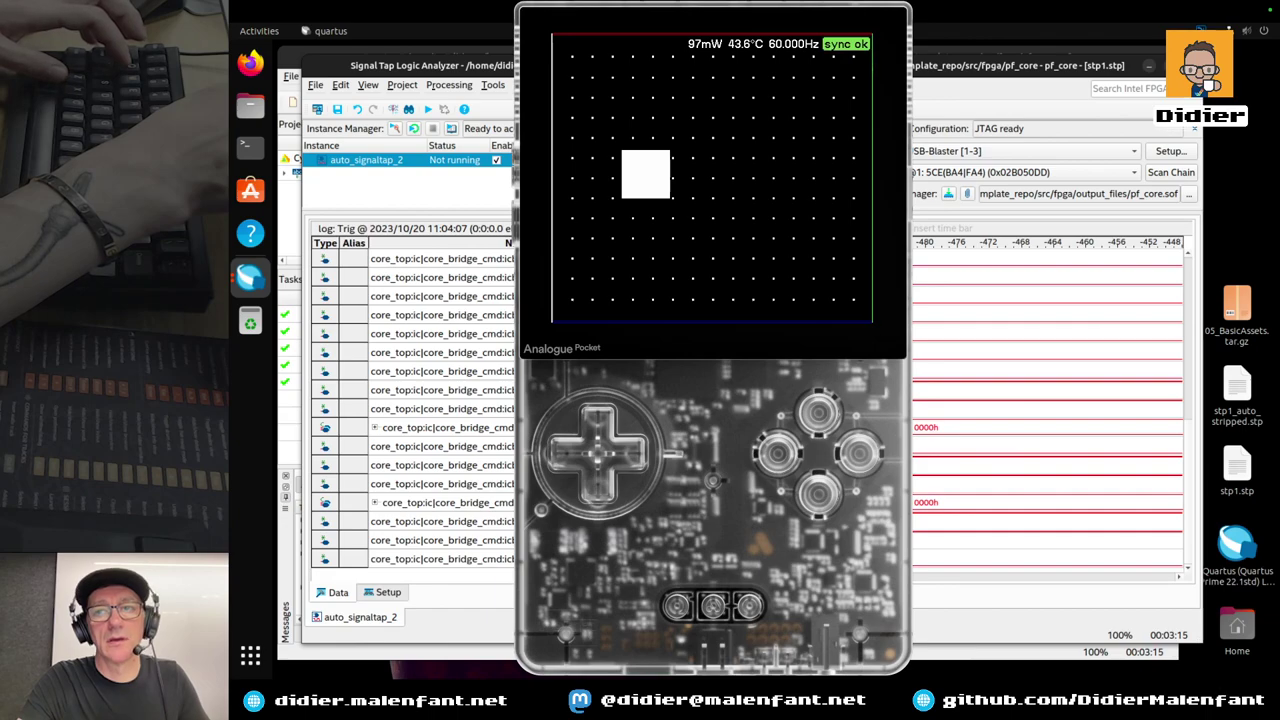
{"action": "key", "text": "alt+Tab"}
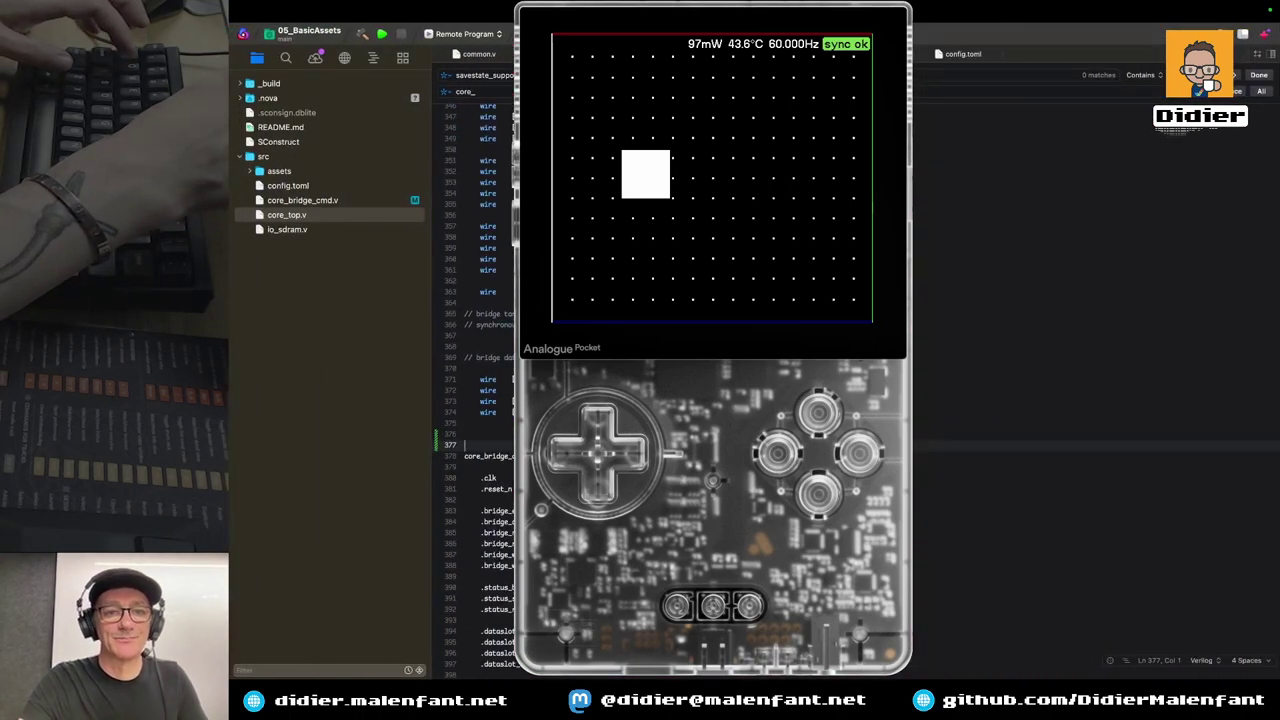
{"action": "left_click", "coordinate": [464, 434]}
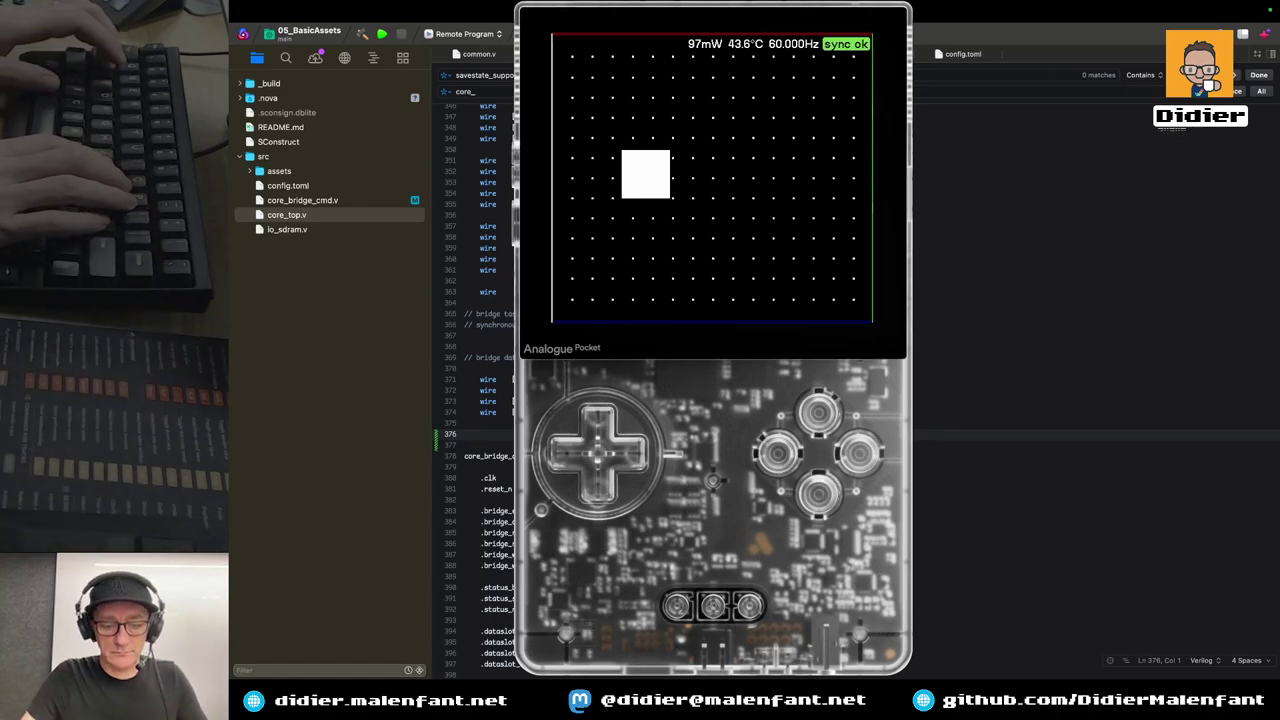
{"action": "type", "text": "assign "}
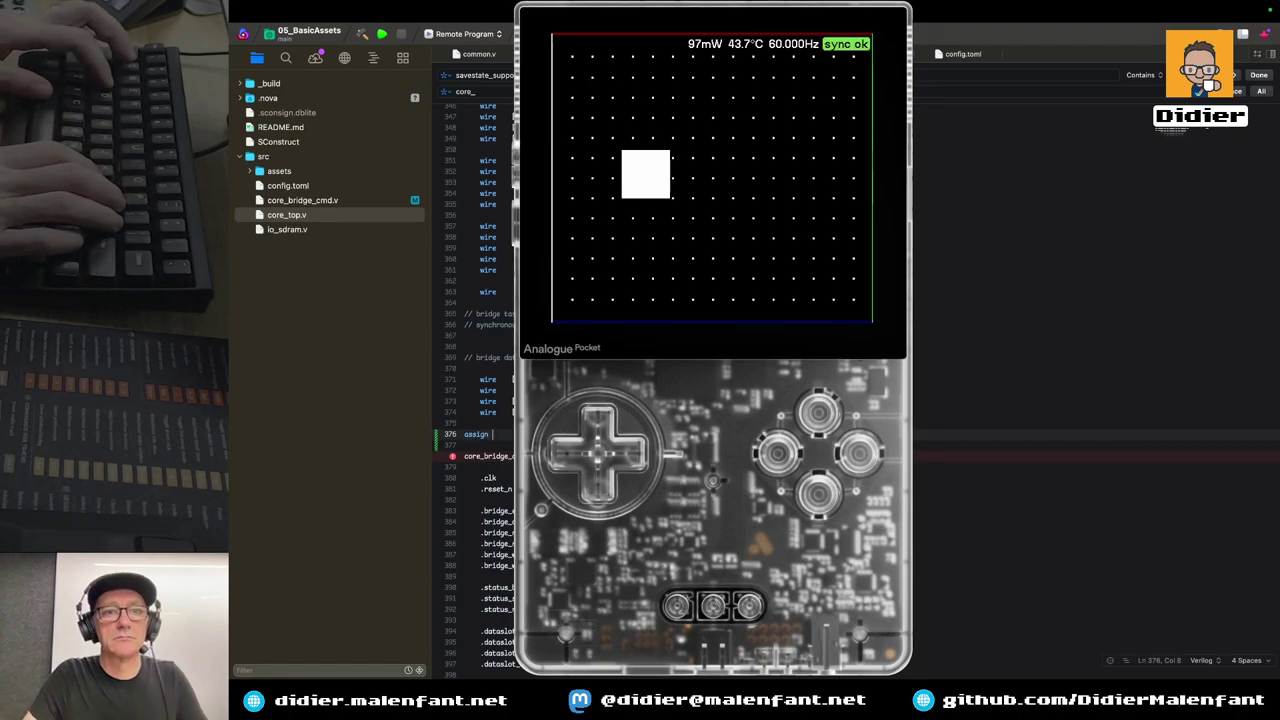
{"action": "type", "text": "sav"}
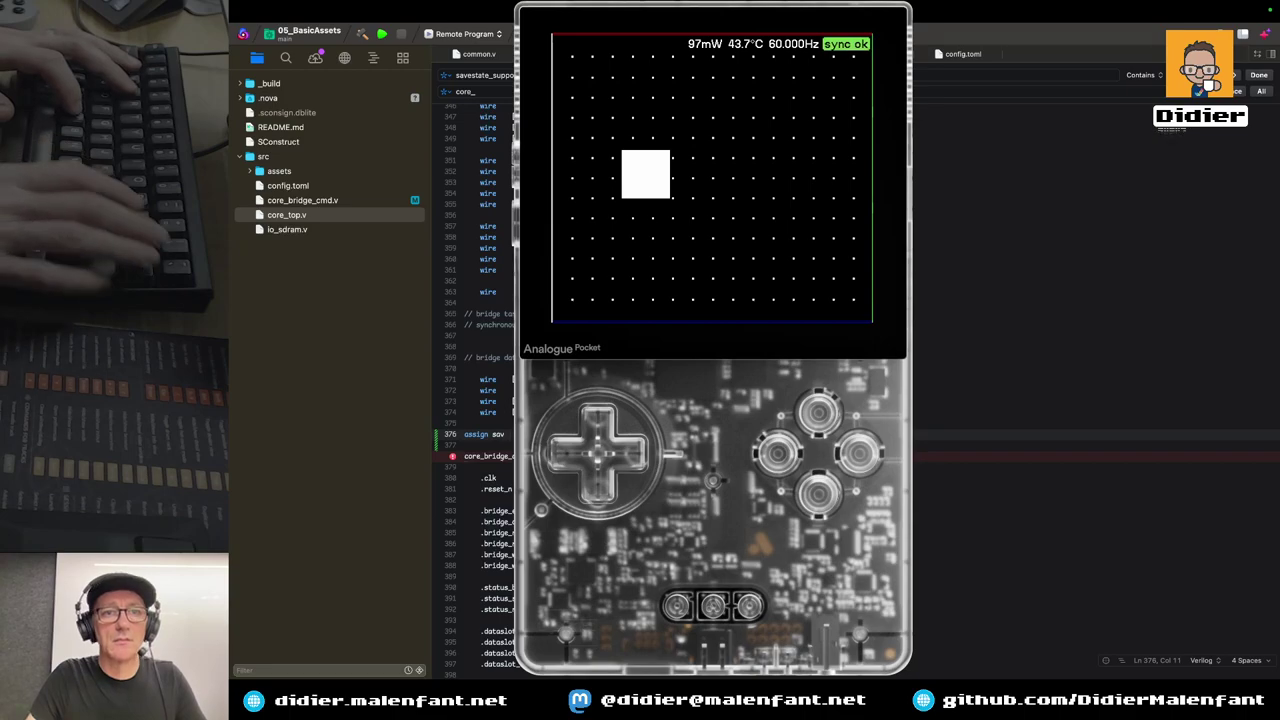
{"action": "key", "text": "BackSpace"}
{"action": "key", "text": "BackSpace"}
{"action": "key", "text": "BackSpace"}
{"action": "key", "text": "BackSpace"}
{"action": "key", "text": "BackSpace"}
{"action": "key", "text": "BackSpace"}
{"action": "key", "text": "BackSpace"}
{"action": "key", "text": "BackSpace"}
{"action": "key", "text": "BackSpace"}
{"action": "key", "text": "BackSpace"}
{"action": "key", "text": "BackSpace"}
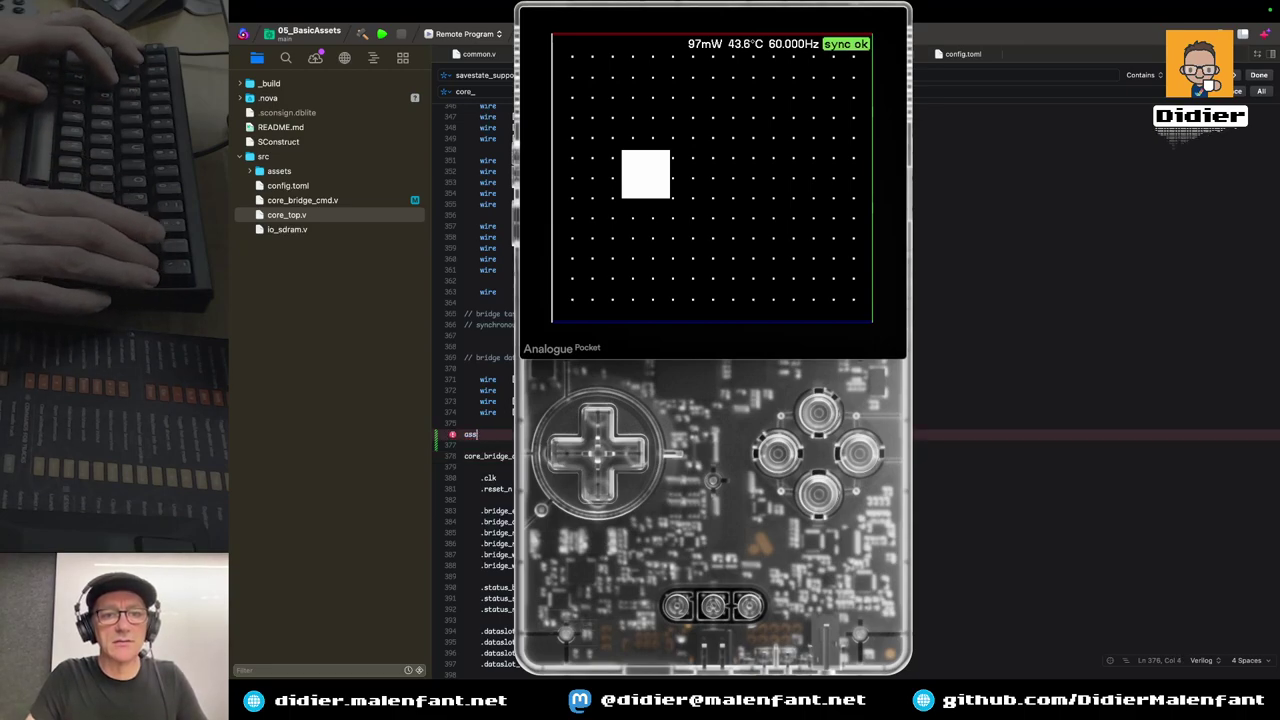
{"action": "key", "text": "BackSpace"}
Edit the end of the savestate_supported wire declaration on line 346 of core_top.v and save the file
{"action": "key", "text": "Up"}
{"action": "key", "text": "Up"}
{"action": "key", "text": "Up"}
{"action": "key", "text": "Up"}
{"action": "key", "text": "Up"}
{"action": "key", "text": "Up"}
{"action": "key", "text": "Up"}
{"action": "key", "text": "Up"}
{"action": "key", "text": "Up"}
{"action": "key", "text": "Up"}
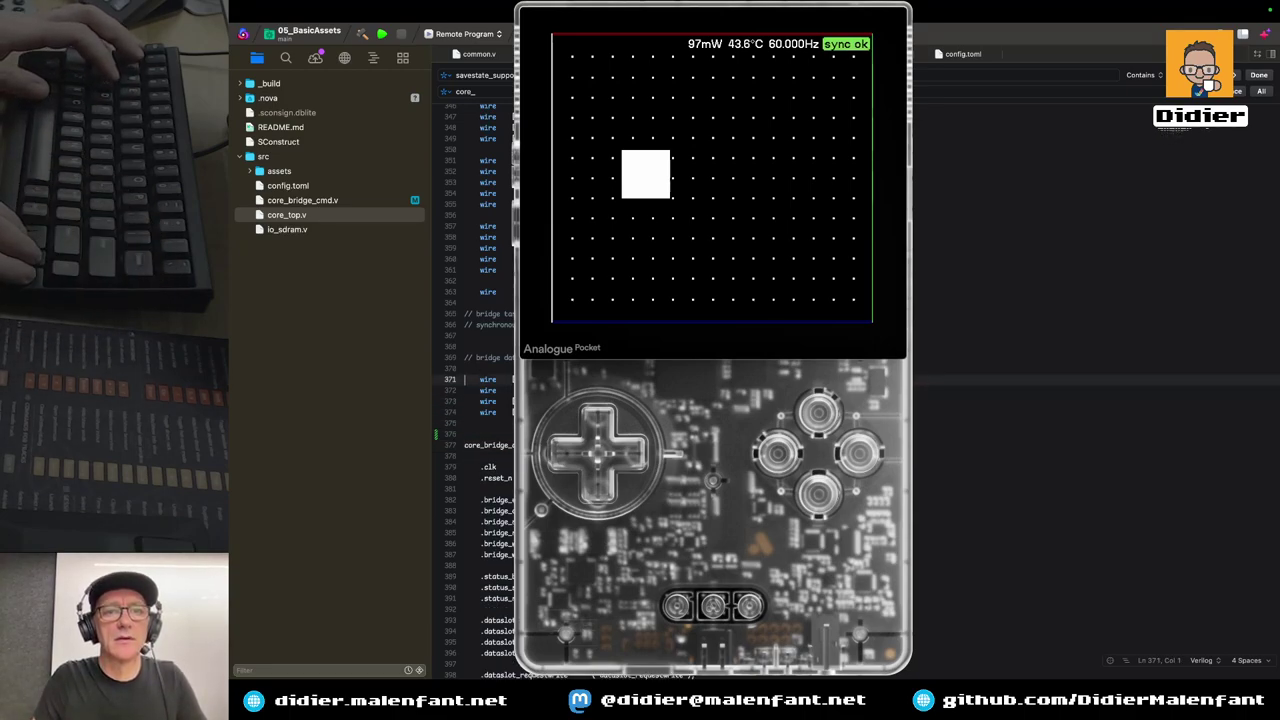
{"action": "key", "text": "Up"}
{"action": "key", "text": "Up"}
{"action": "key", "text": "Up"}
{"action": "key", "text": "Up"}
{"action": "key", "text": "Up"}
{"action": "key", "text": "Up"}
{"action": "key", "text": "Up"}
{"action": "key", "text": "Up"}
{"action": "key", "text": "Up"}
{"action": "key", "text": "Up"}
{"action": "key", "text": "Up"}
{"action": "key", "text": "Up"}
{"action": "key", "text": "Up"}
{"action": "key", "text": "Up"}
{"action": "key", "text": "Up"}
{"action": "key", "text": "Up"}
{"action": "key", "text": "Up"}
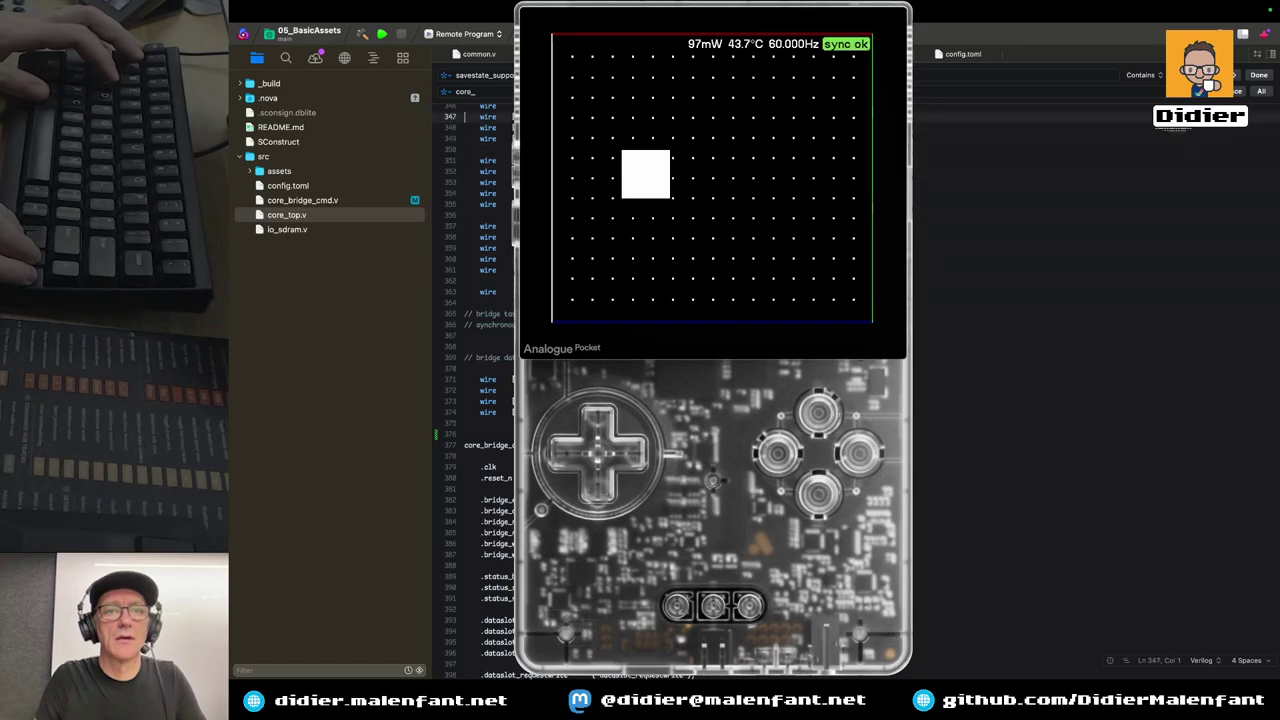
{"action": "key", "text": "super+Right"}
{"action": "type", "text": "//"}
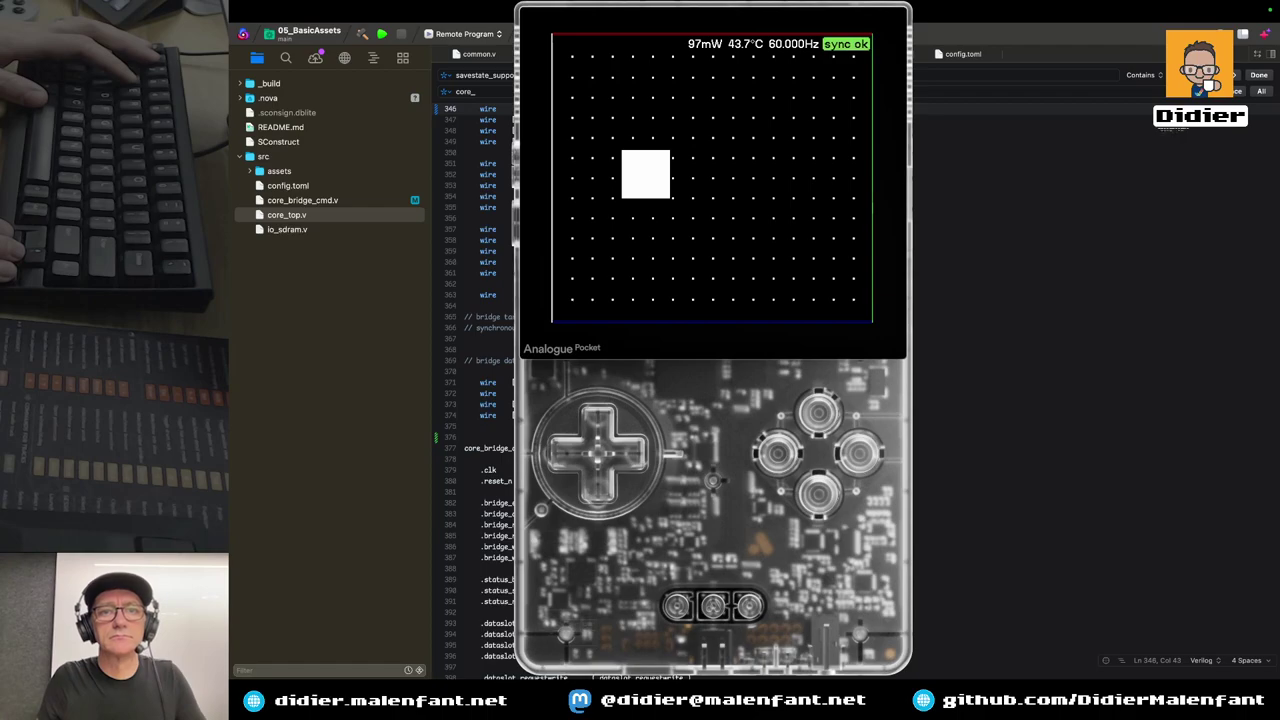
{"action": "key", "text": "Up"}
{"action": "key", "text": "Up"}
{"action": "key", "text": "Up"}
{"action": "key", "text": "Up"}
{"action": "key", "text": "Up"}
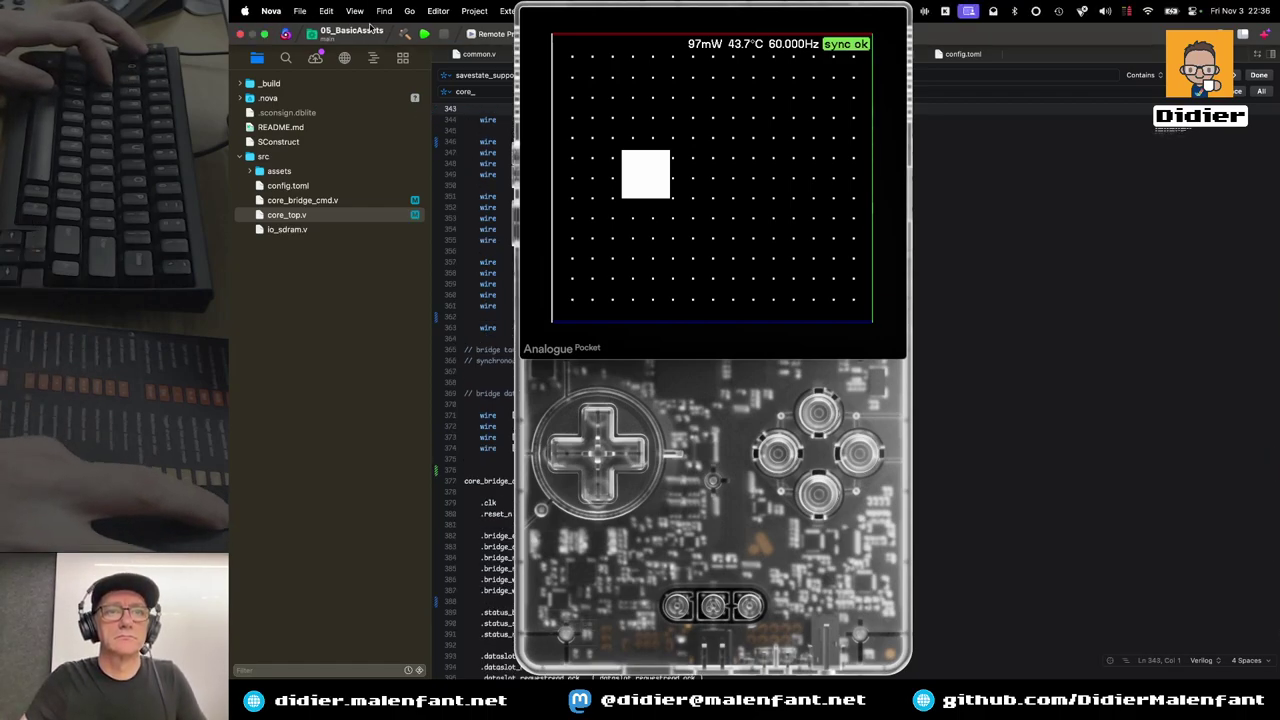
Publish the changed core_bridge_cmd.v and core_top.v to the cento server and build the Remote Program task
{"action": "left_click", "coordinate": [315, 58]}
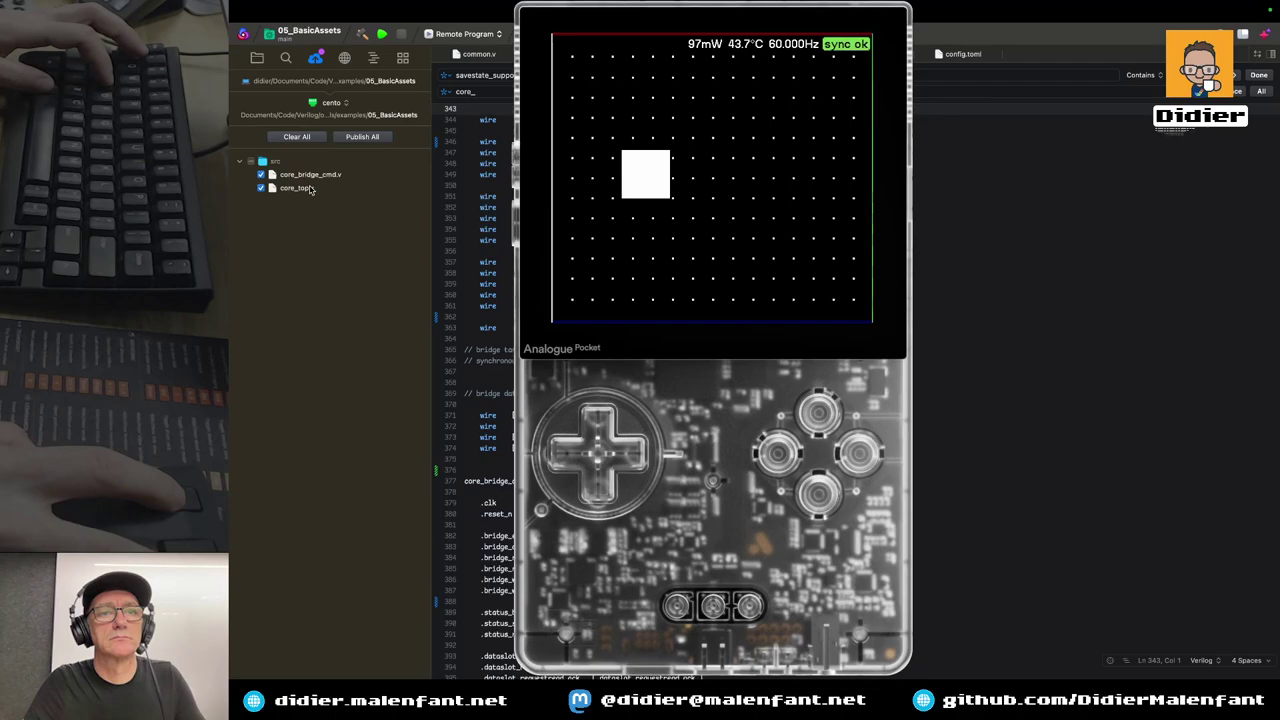
{"action": "left_click", "coordinate": [357, 138]}
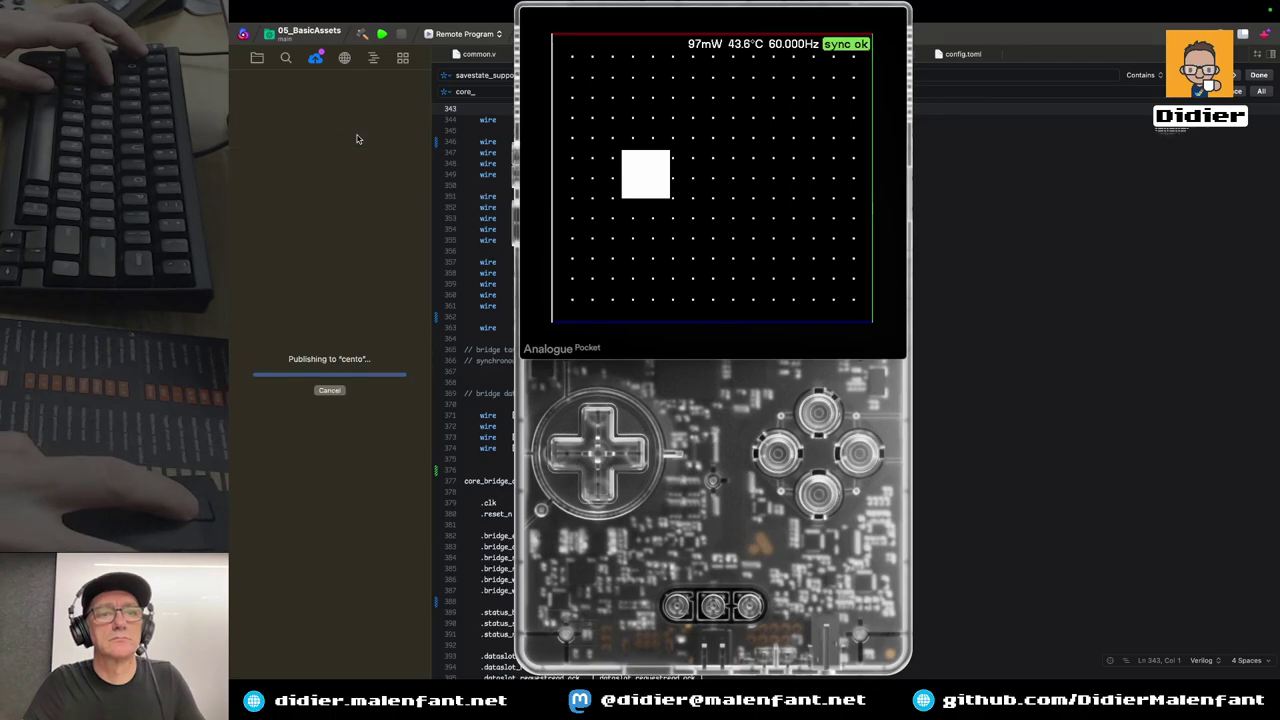
{"action": "left_click", "coordinate": [360, 34]}
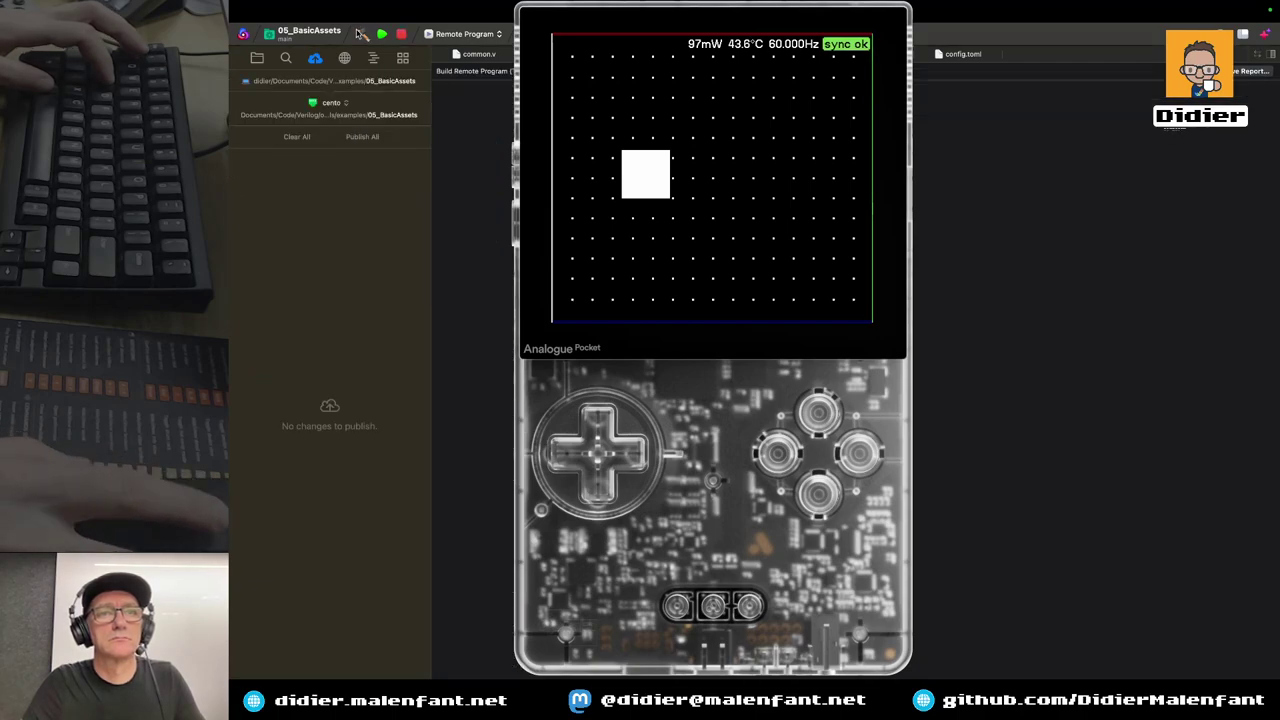